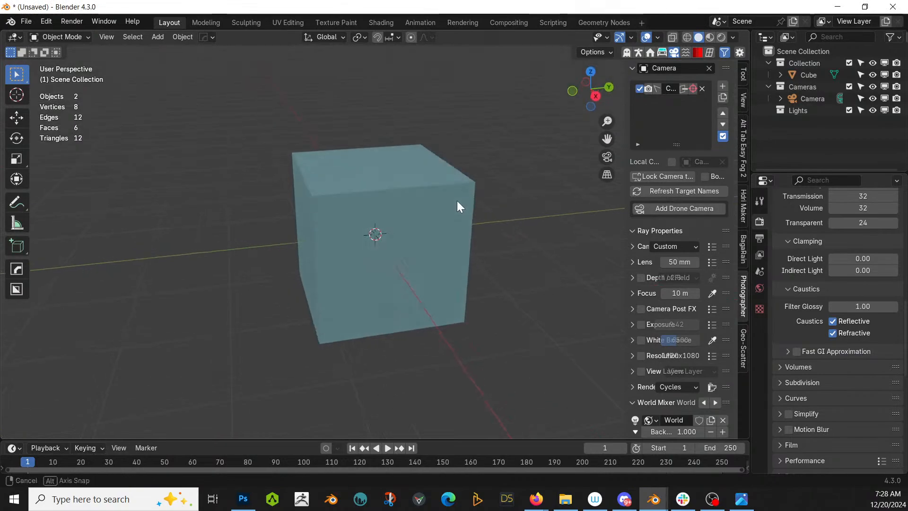
Delete the default cube from the scene
scroll(467, 209, "up", 5)
left_click(375, 169)
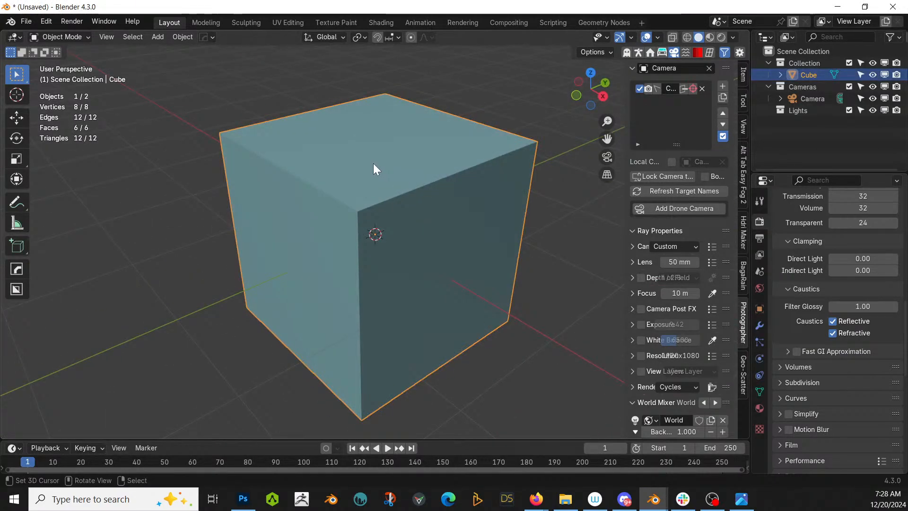
key("Delete")
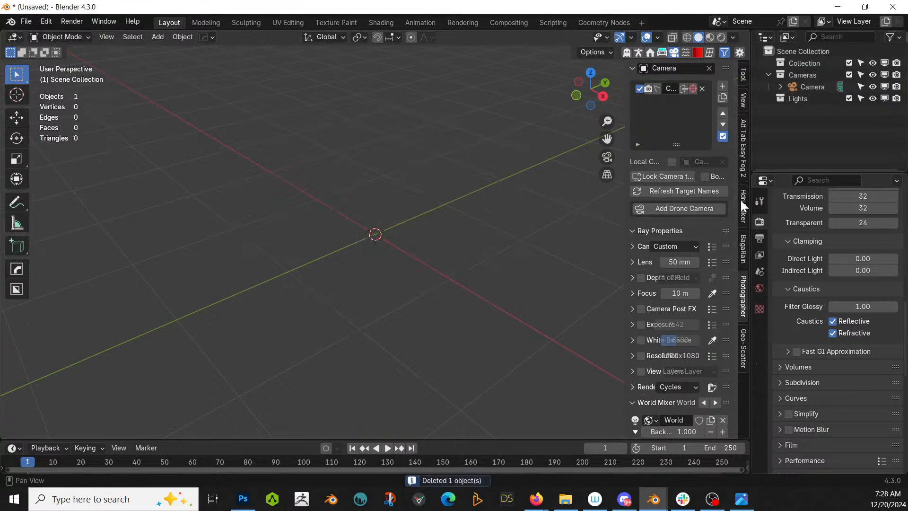
Open the HumGen library of male starting humans and look through the available presets
left_click(639, 54)
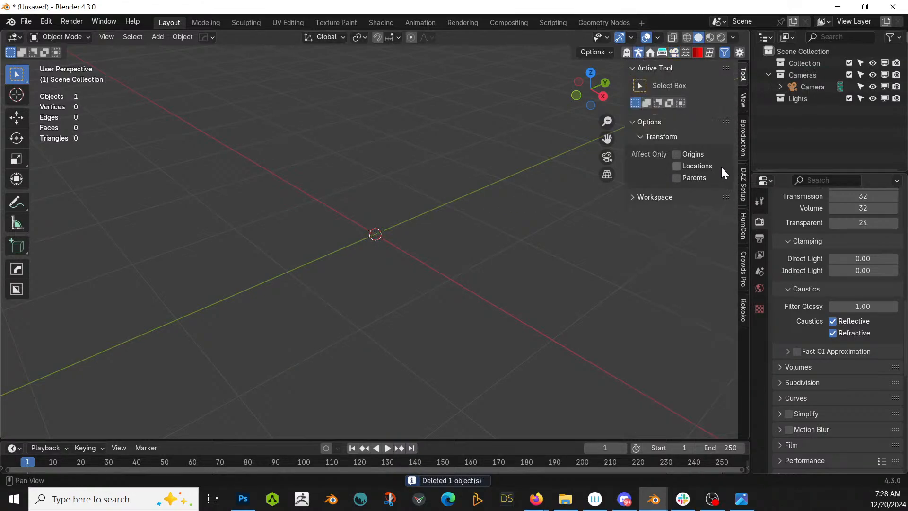
left_click(743, 225)
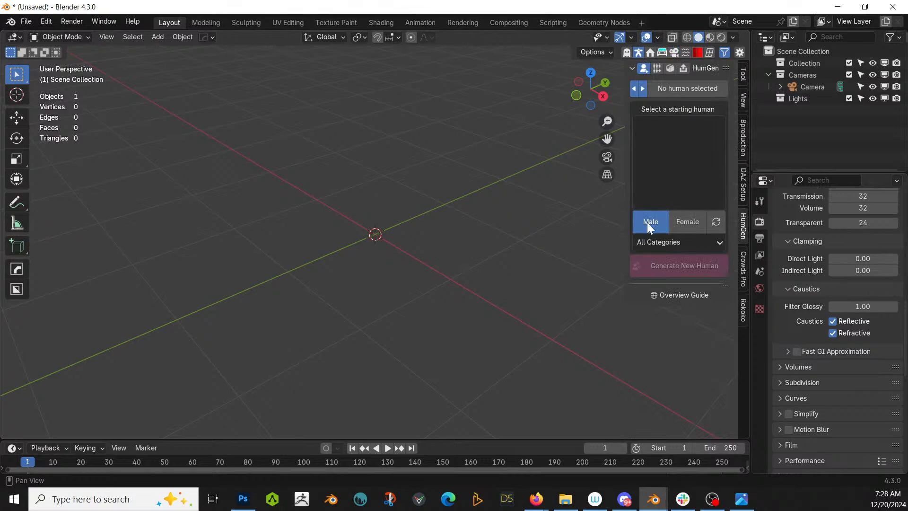
left_click(667, 170)
scroll(643, 258, "down", 4)
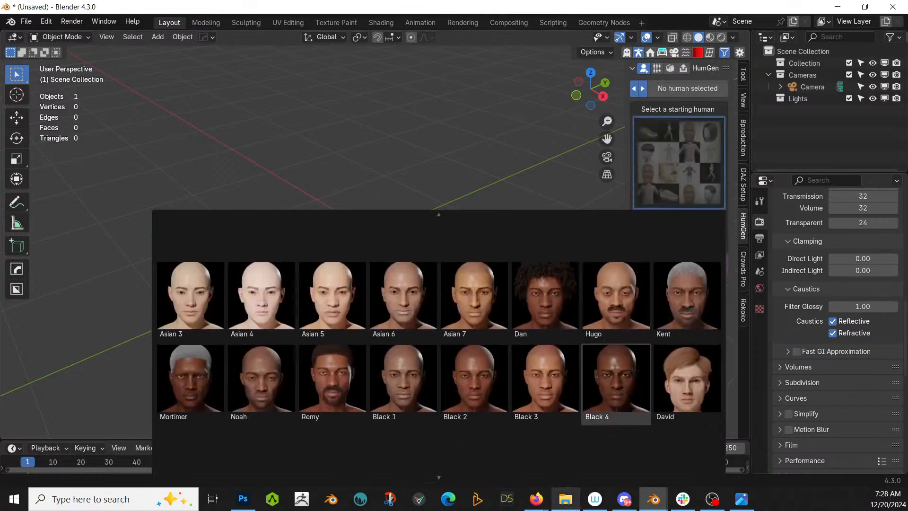
mouse_move(572, 507)
scroll(392, 427, "down", 3)
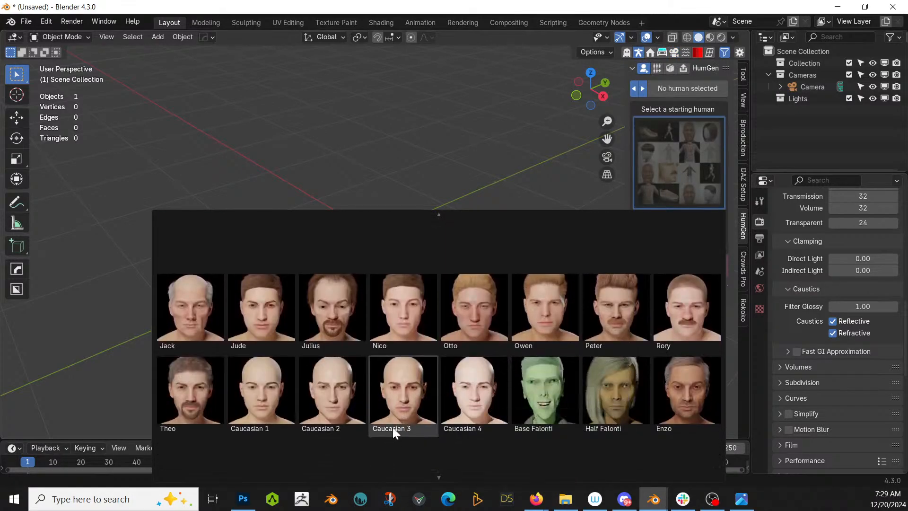
scroll(355, 463, "down", 1)
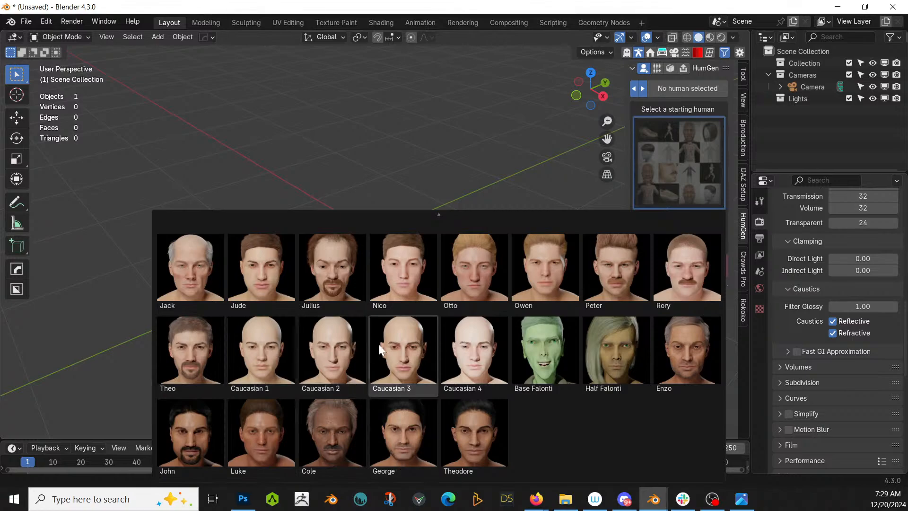
scroll(551, 284, "up", 2)
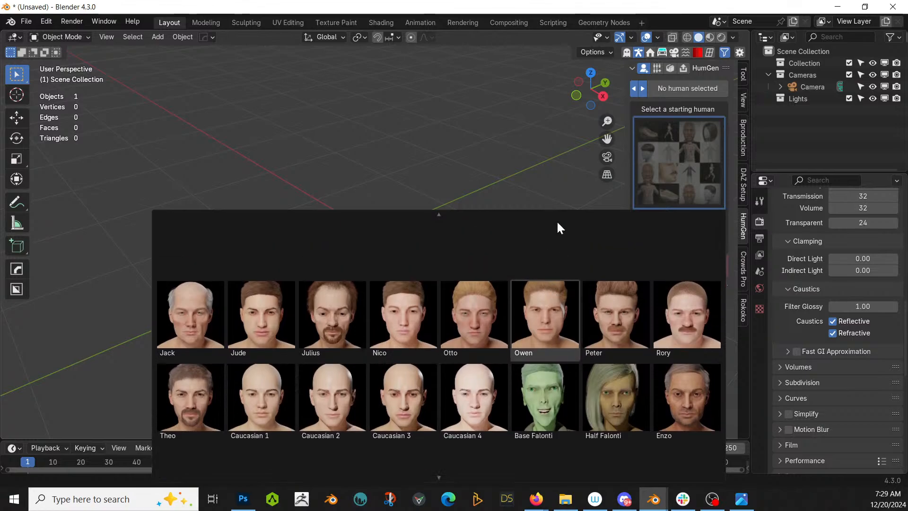
scroll(557, 218, "up", 2)
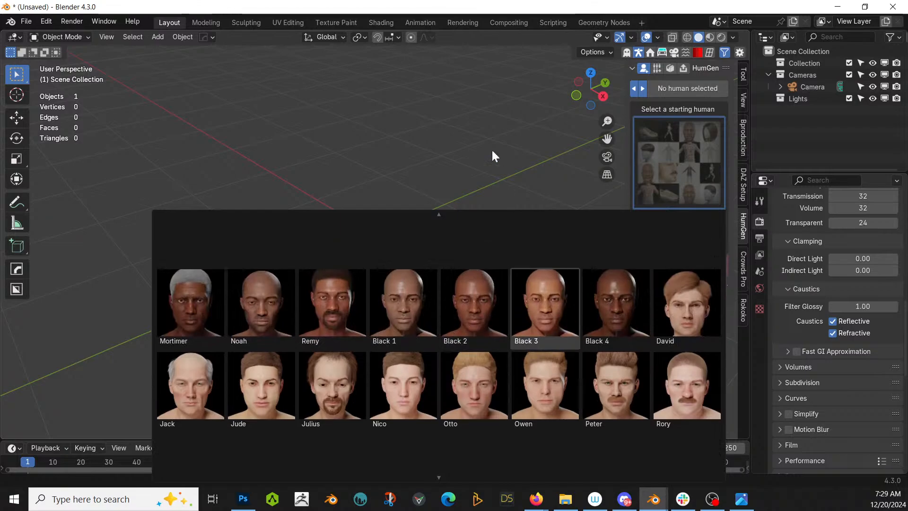
scroll(486, 142, "up", 5)
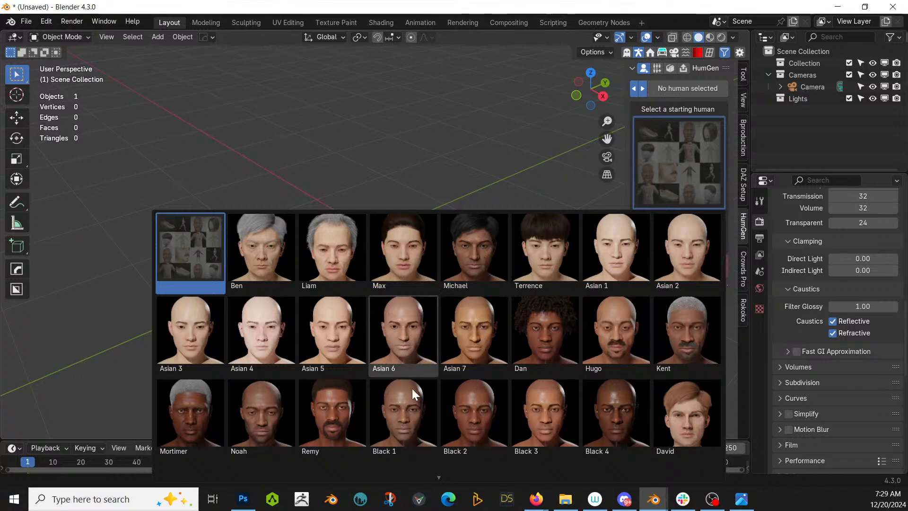
Choose the Black 1 male preset as the starting human and generate the new human from it
scroll(416, 464, "down", 2)
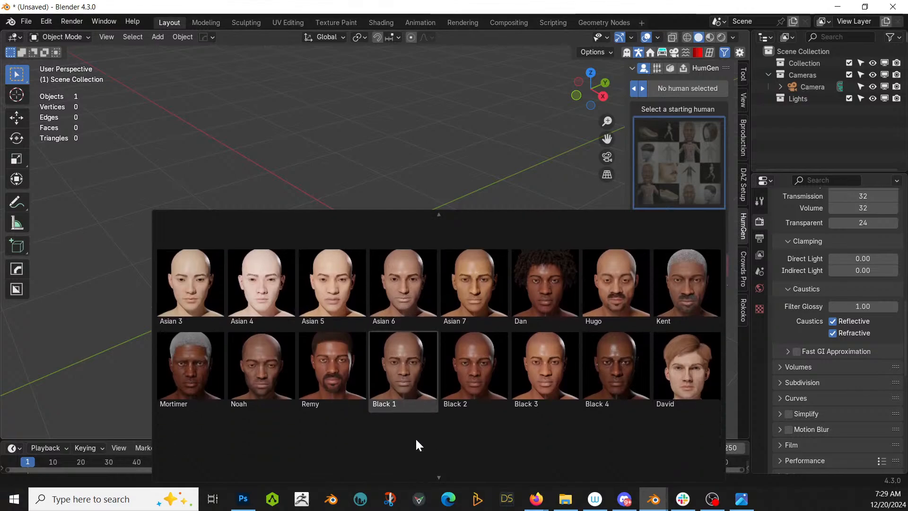
scroll(415, 441, "down", 1)
scroll(419, 464, "down", 1)
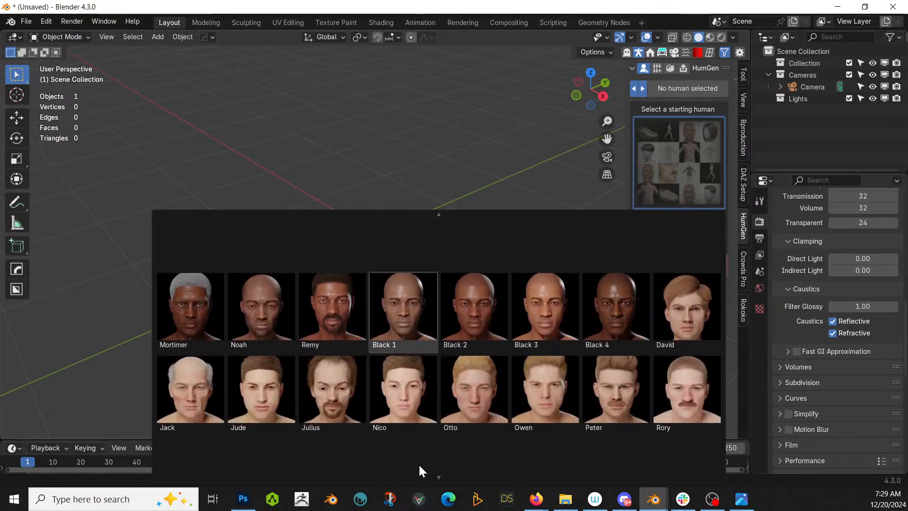
left_click(390, 313)
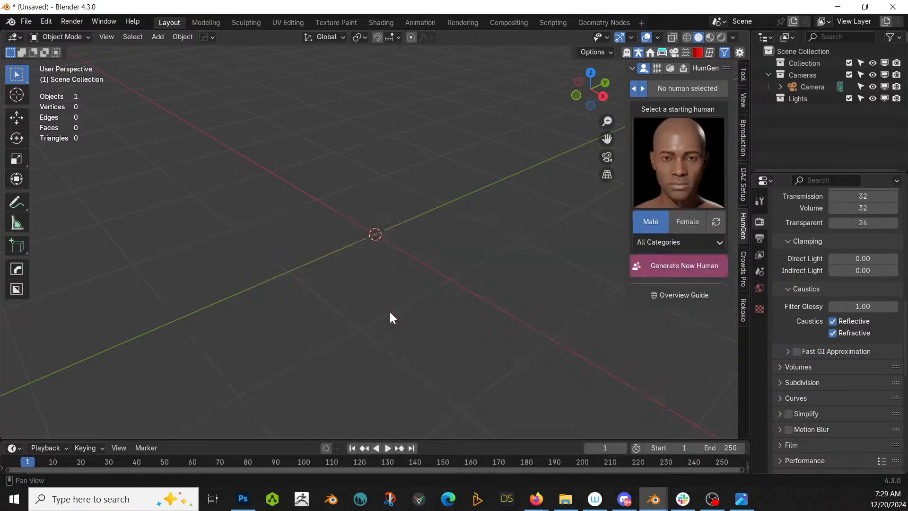
left_click(687, 265)
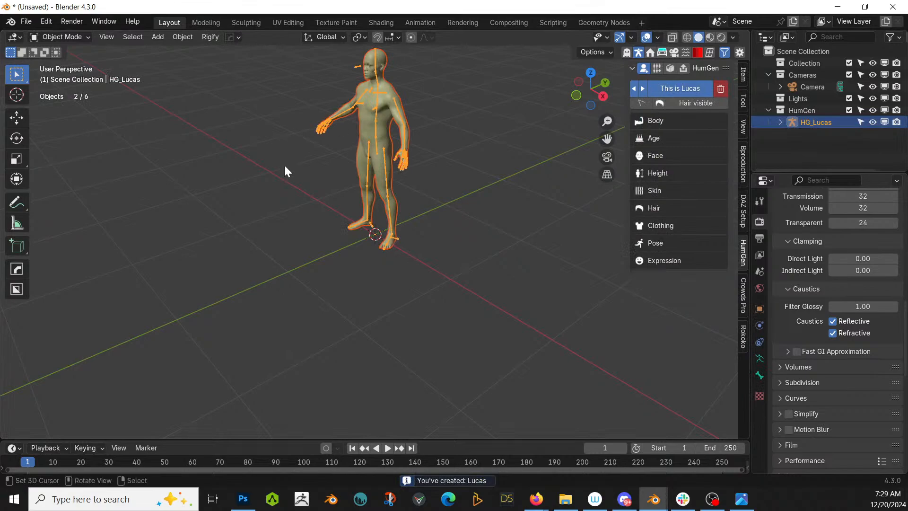
Randomize the generated human's body proportions and check the figure from the front
middle_click_drag(390, 220, 467, 281)
left_click(639, 121)
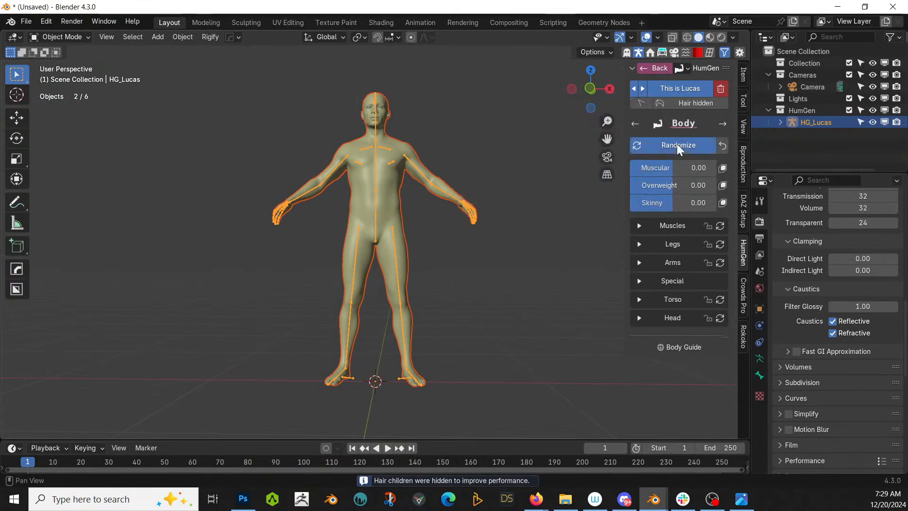
left_click(677, 143)
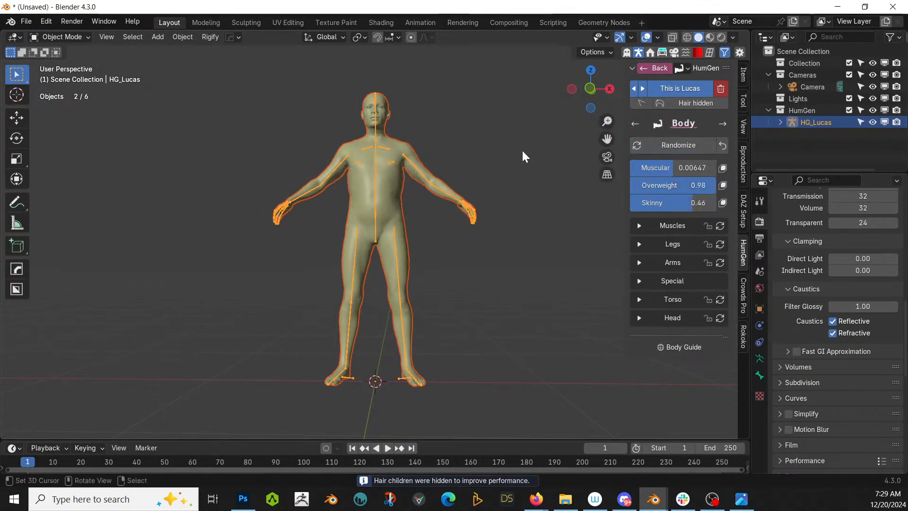
middle_click_drag(522, 150, 536, 195)
key("KP_1")
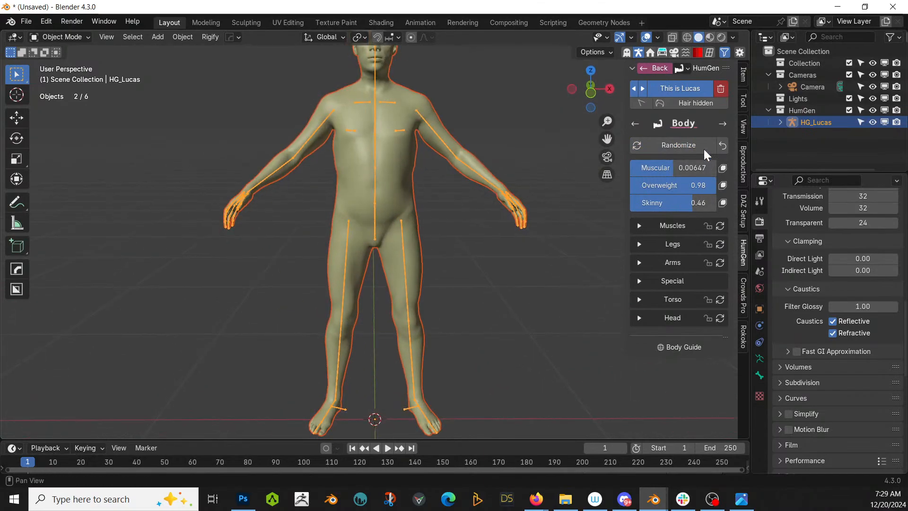
Set the human's age to 45
left_click(723, 123)
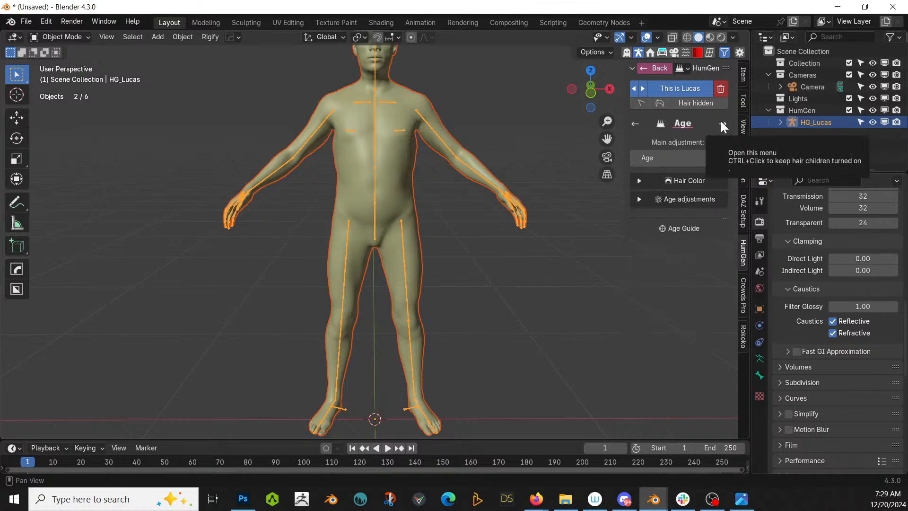
left_click(696, 156)
type("45")
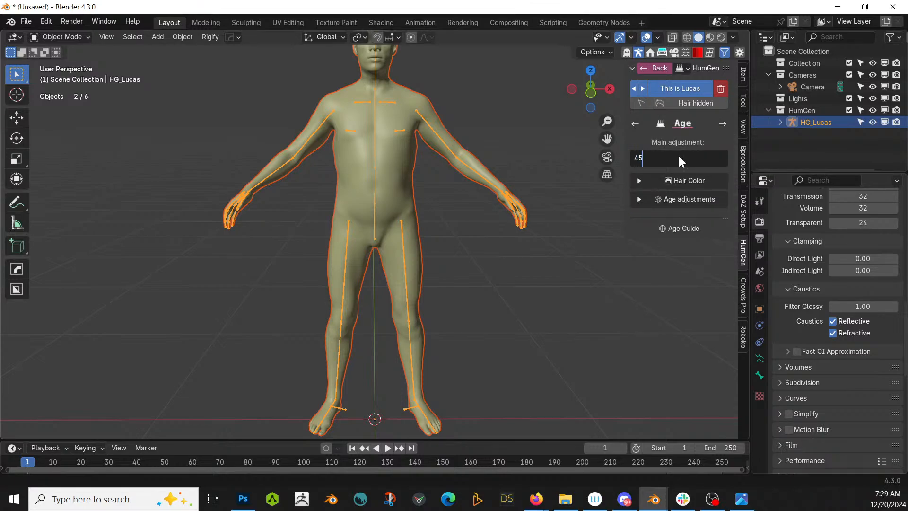
key("Return")
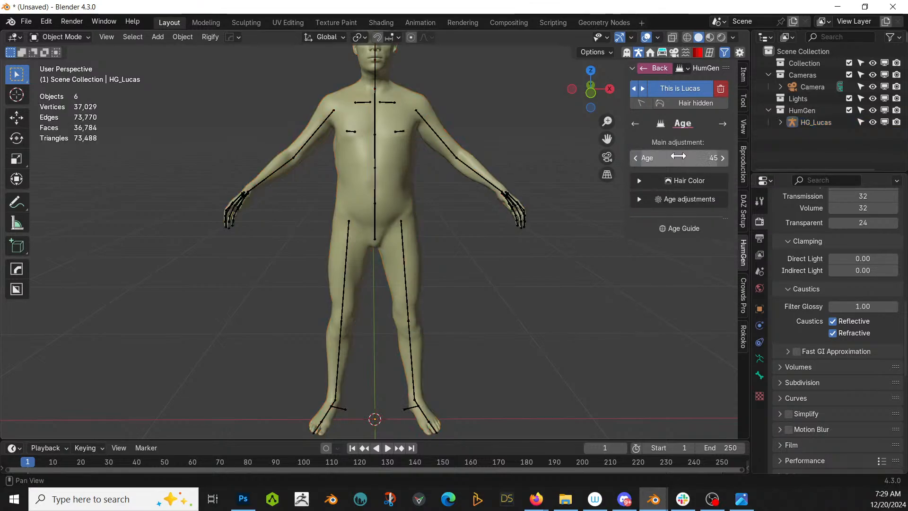
Randomize all of the human's facial features and bring the head and upper body into close view
left_click(722, 125)
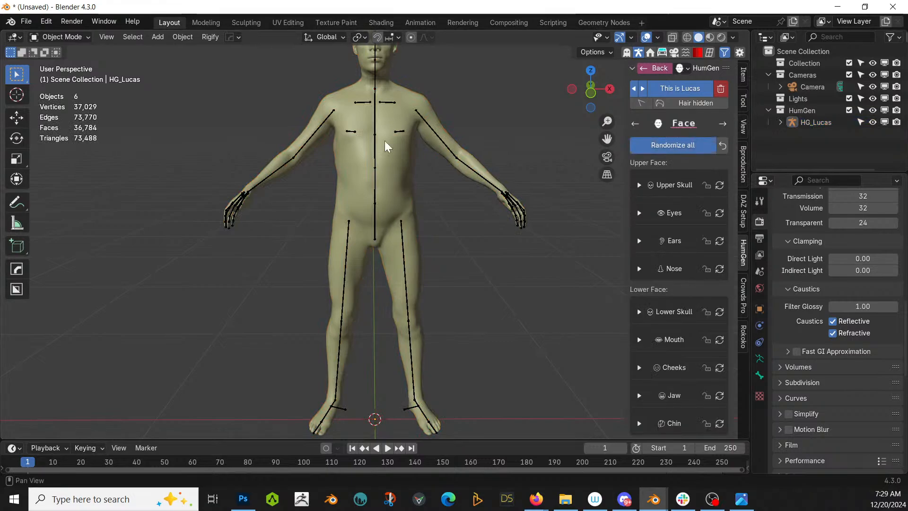
middle_click_drag(444, 123, 461, 243)
scroll(450, 248, "up", 4)
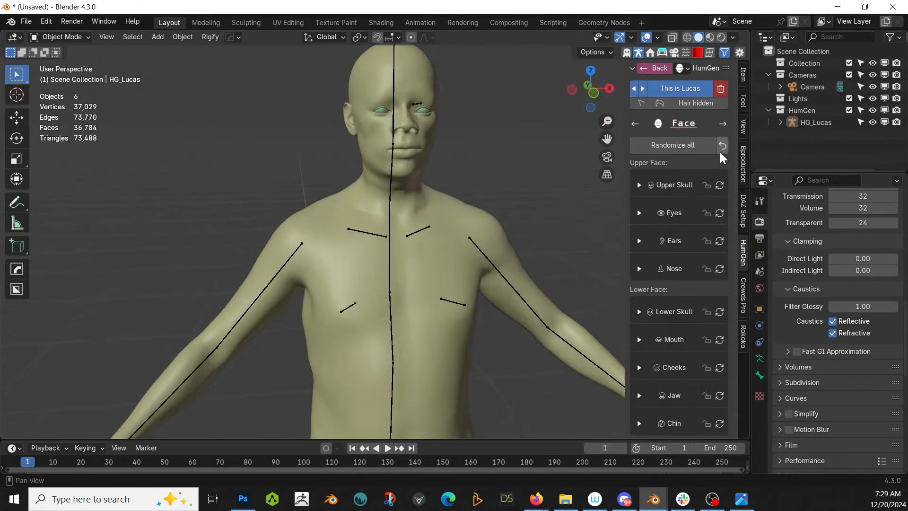
Increase the human's height to 188 cm
left_click(720, 126)
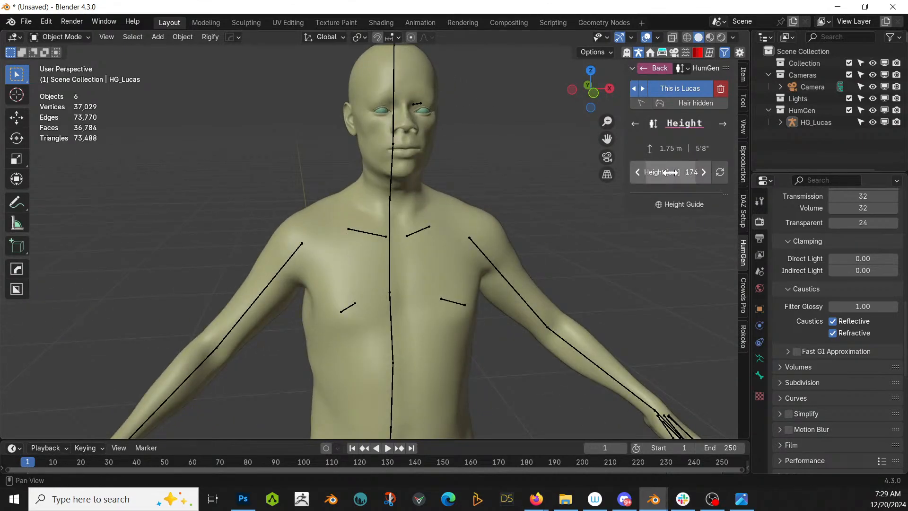
left_click_drag(670, 174, 690, 174)
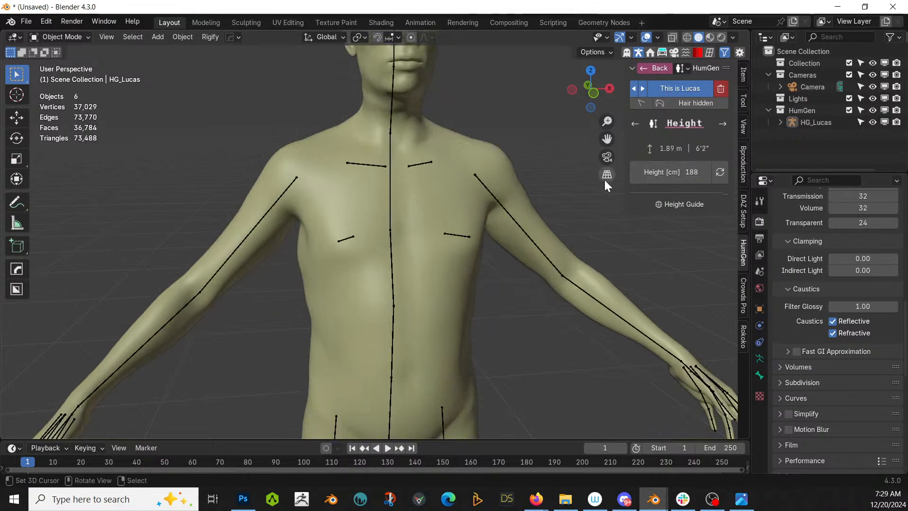
scroll(516, 197, "down", 5)
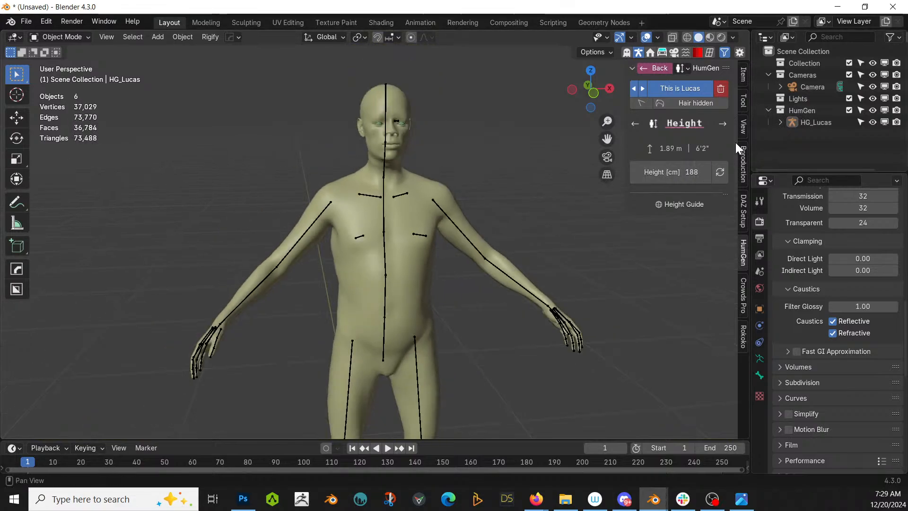
Adjust the human's skin to tone 0.874 and saturation 0.976, and turn on subsurface scattering
left_click(722, 123)
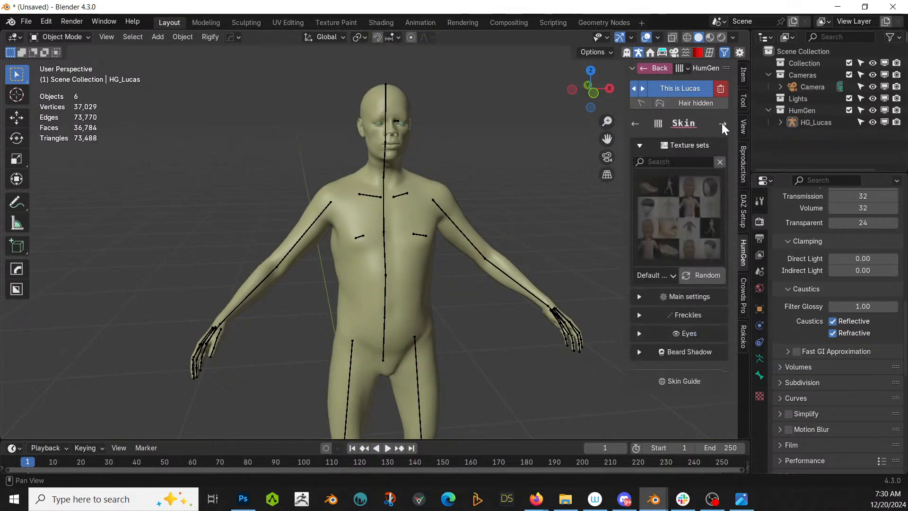
left_click(638, 296)
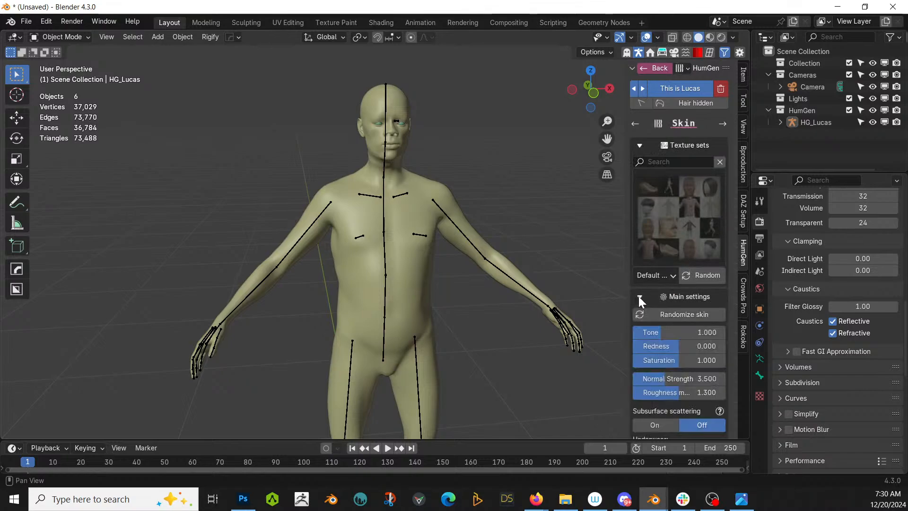
left_click(654, 425)
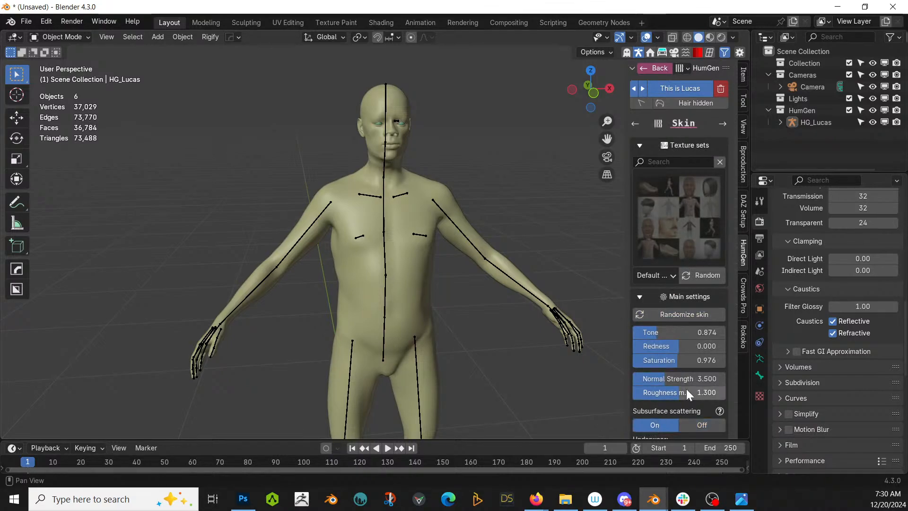
scroll(686, 389, "down", 3)
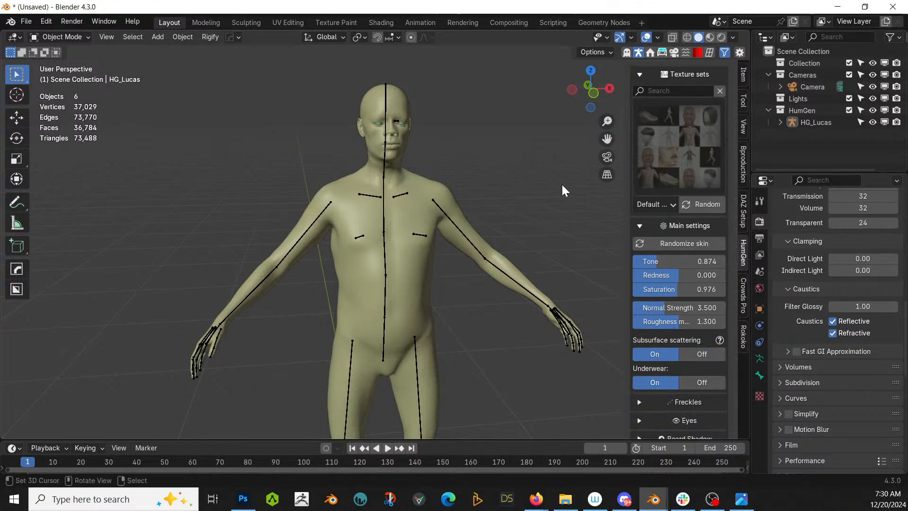
Set the skin's freckles to 0.091 and splotches to 0.308, and randomize the iris color
left_click(640, 402)
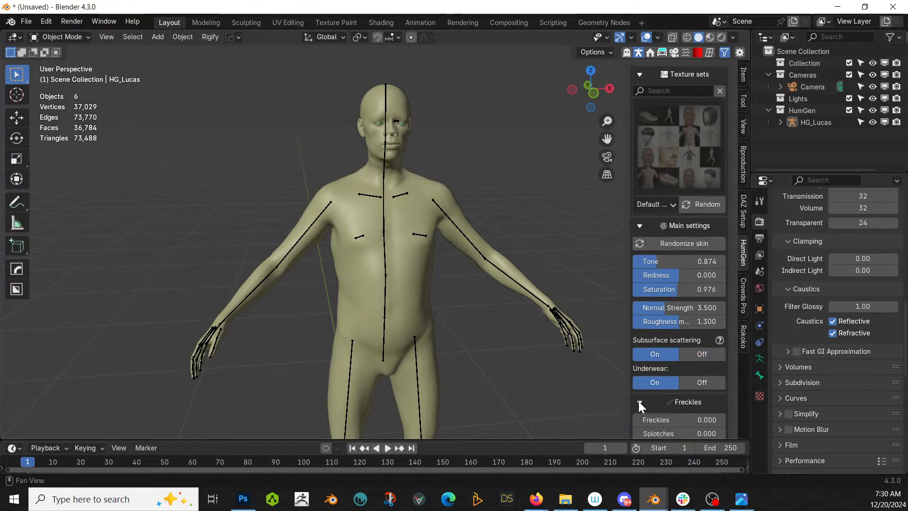
left_click_drag(646, 419, 697, 433)
scroll(699, 372, "down", 3)
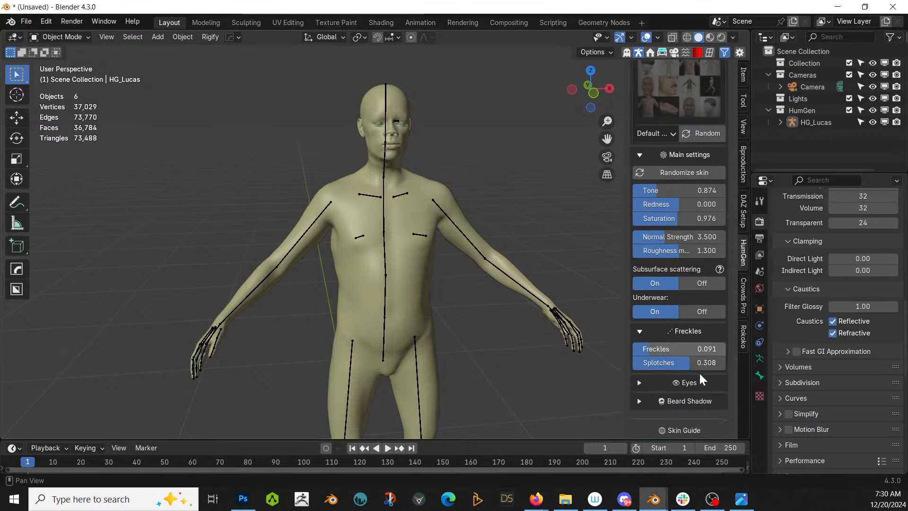
left_click(638, 383)
left_click(719, 401)
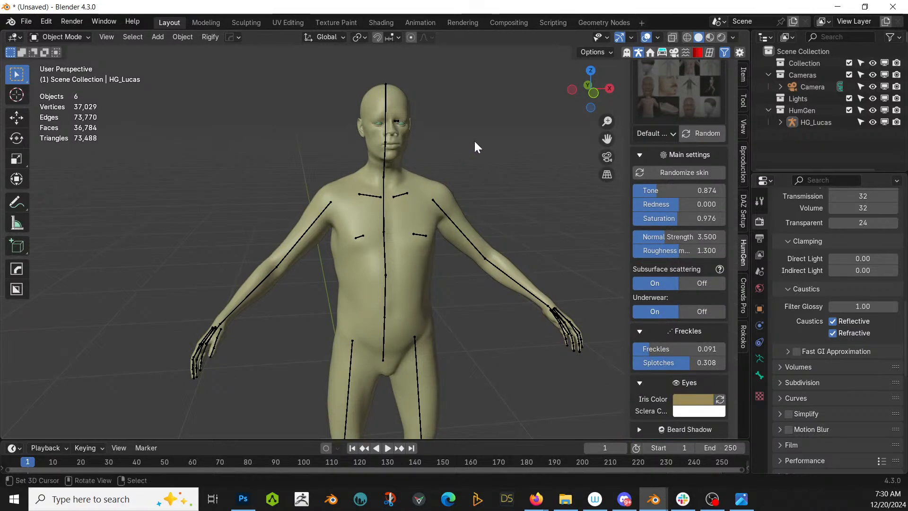
Switch the viewport to rendered shading and inspect the skin on the human's head and torso up close
key("z")
key("8")
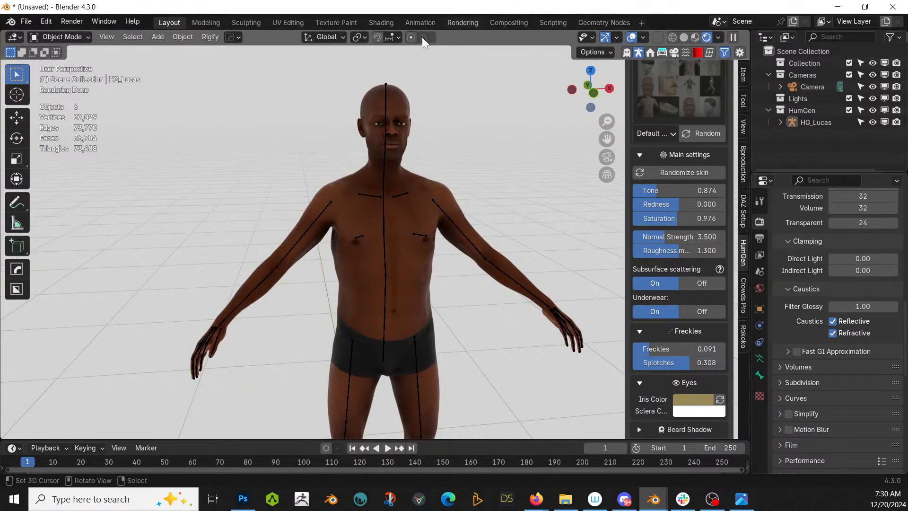
scroll(414, 249, "up", 4)
middle_click_drag(413, 248, 511, 295)
scroll(430, 335, "up", 3)
scroll(407, 319, "down", 3)
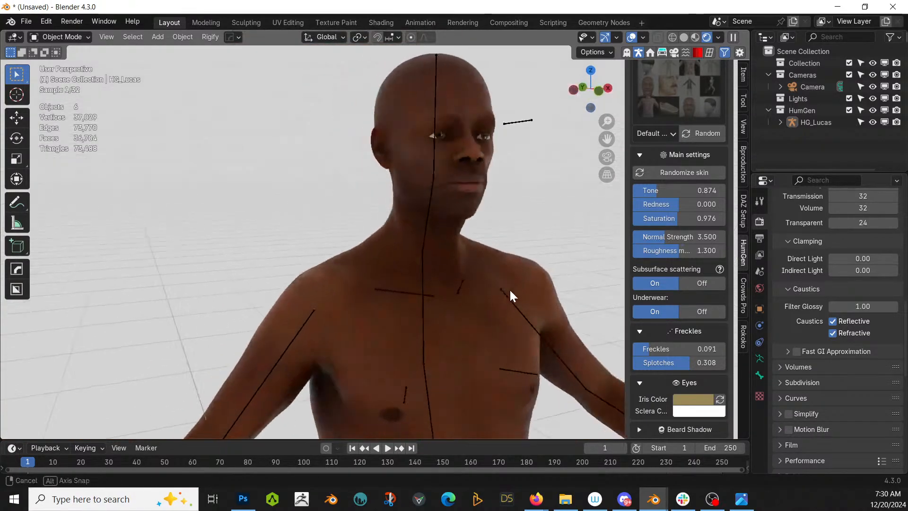
scroll(691, 379, "down", 2)
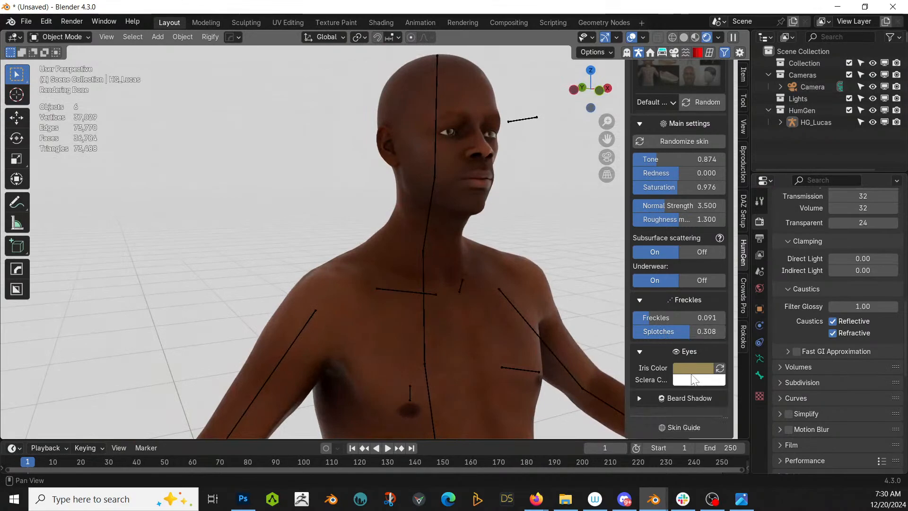
Set both mustache values of the human's beard shadow to 1.000 and check the face from the side and front
left_click(639, 398)
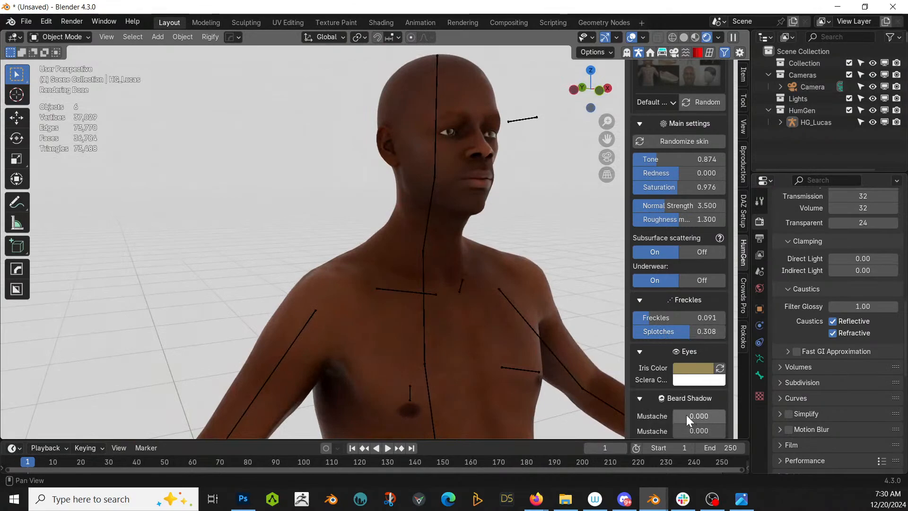
left_click_drag(688, 435, 723, 435)
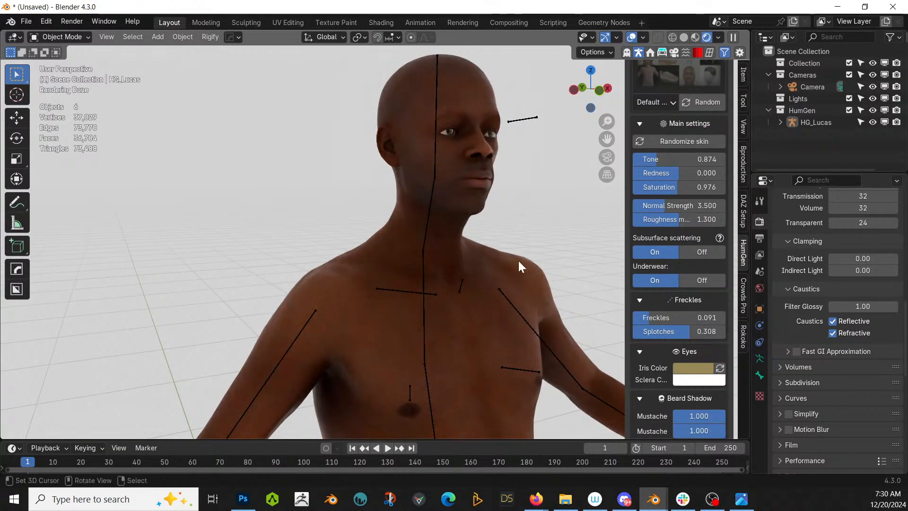
middle_click_drag(519, 263, 388, 262)
scroll(388, 263, "down", 3)
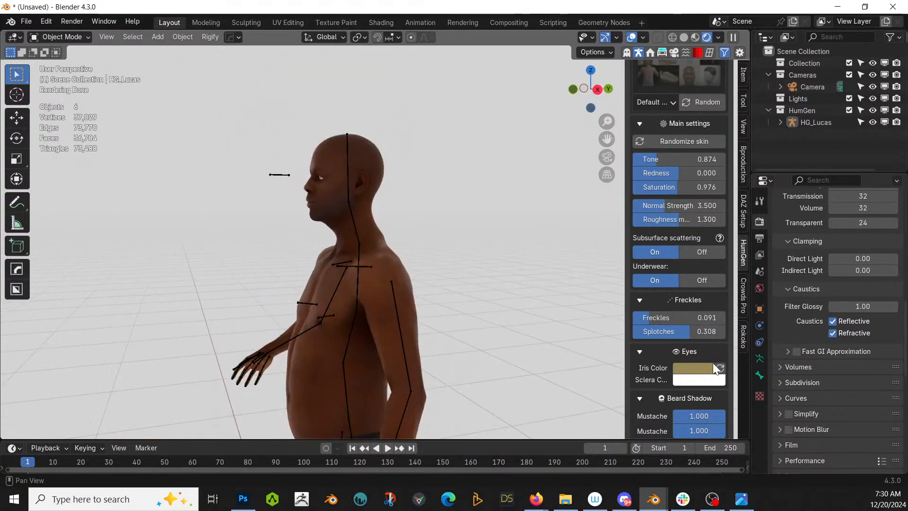
scroll(712, 366, "down", 2)
scroll(481, 289, "up", 5)
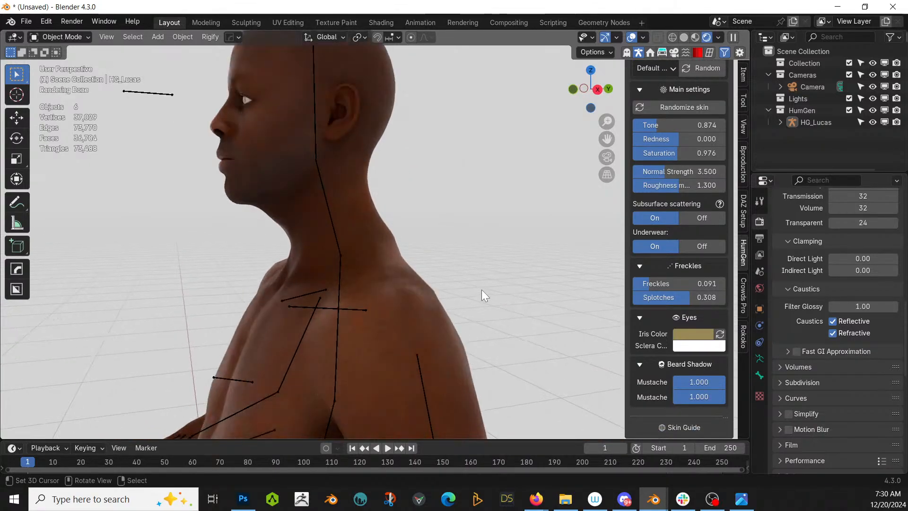
middle_click_drag(481, 289, 569, 304)
Switch the viewport from rendered to solid shading
key("z")
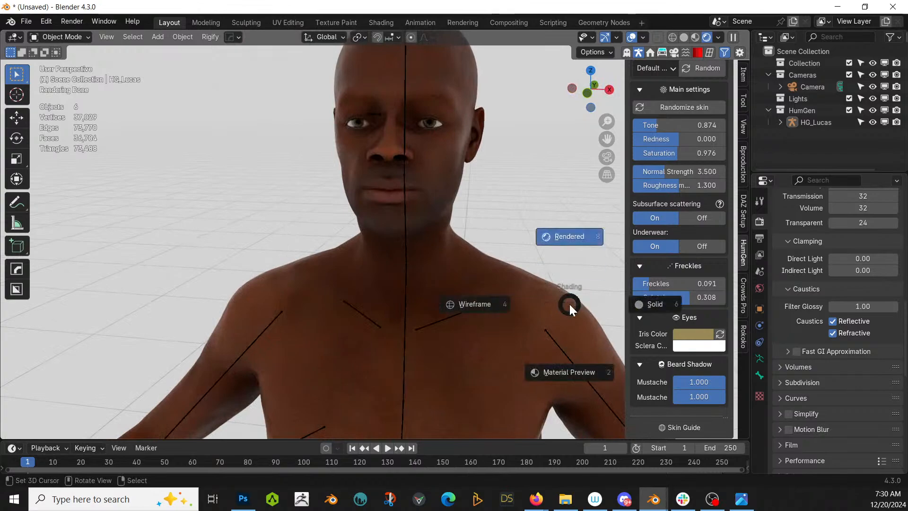
key("6")
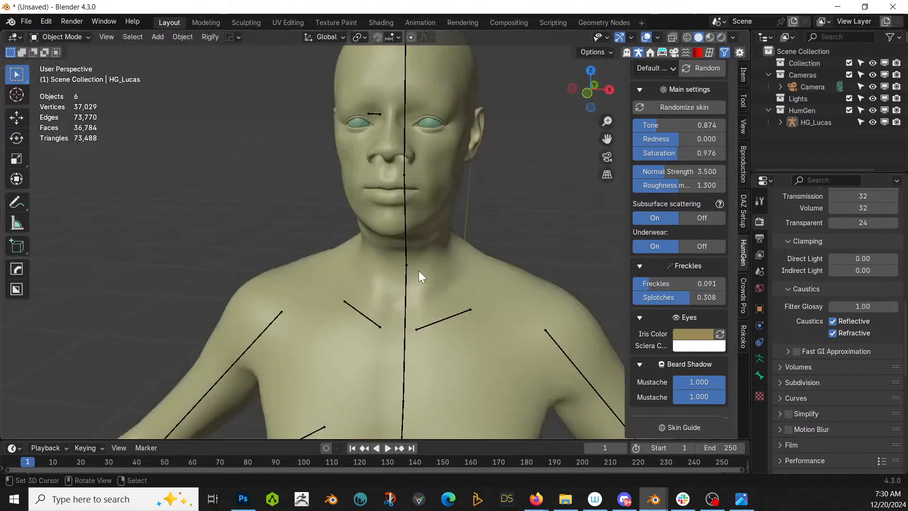
scroll(525, 266, "down", 6)
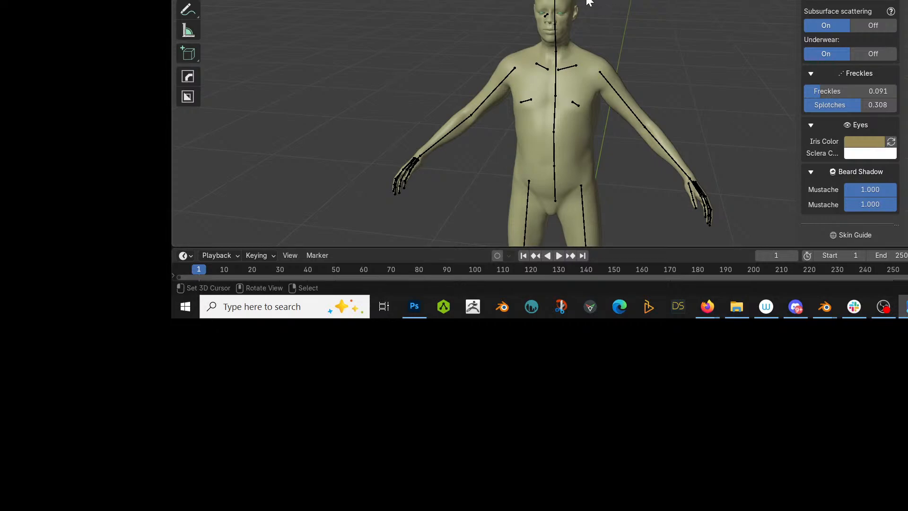
Select the human and dress him in the Relaxed Office outfit from the clothing library
scroll(618, 54, "down", 2)
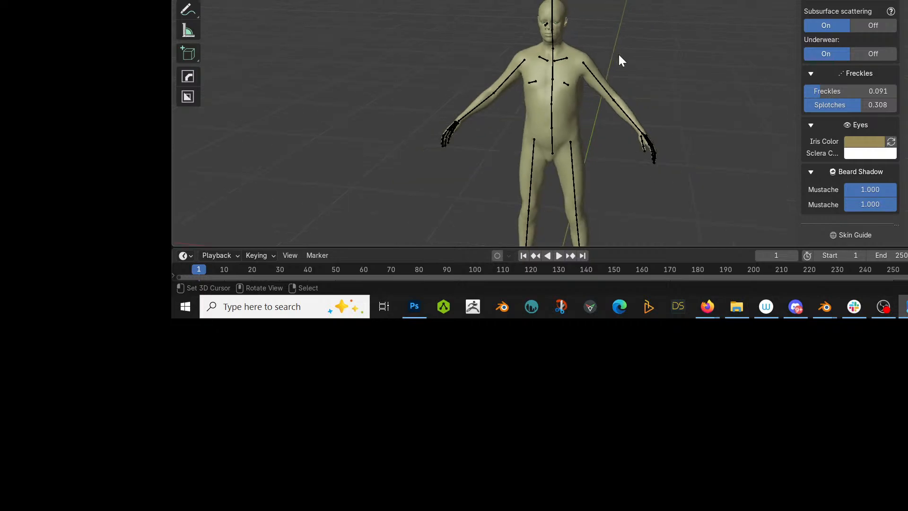
middle_click_drag(617, 53, 613, 2)
scroll(636, 1, "up", 2)
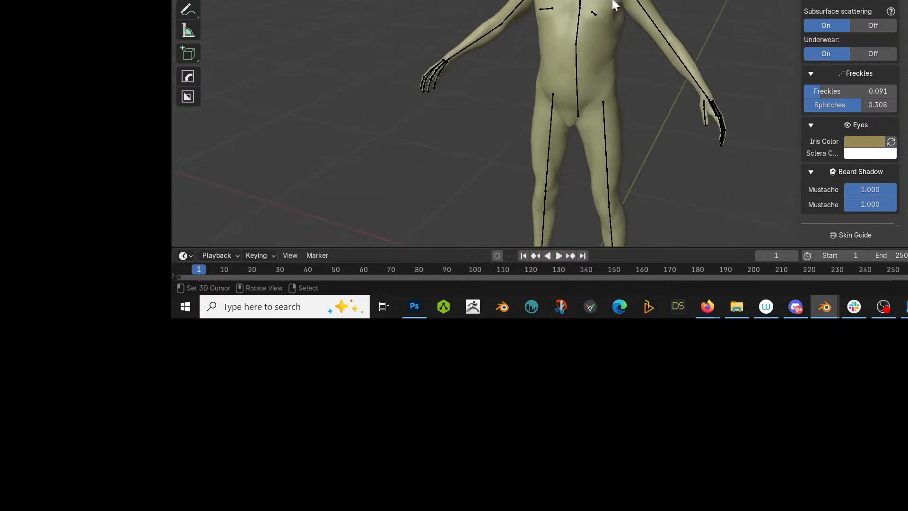
scroll(614, 2, "up", 1)
right_click(610, 1)
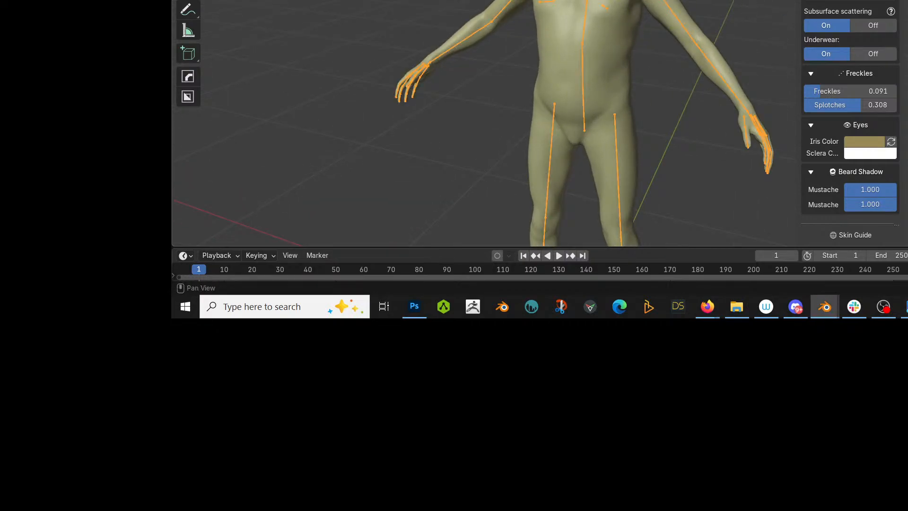
scroll(850, 123, "up", 7)
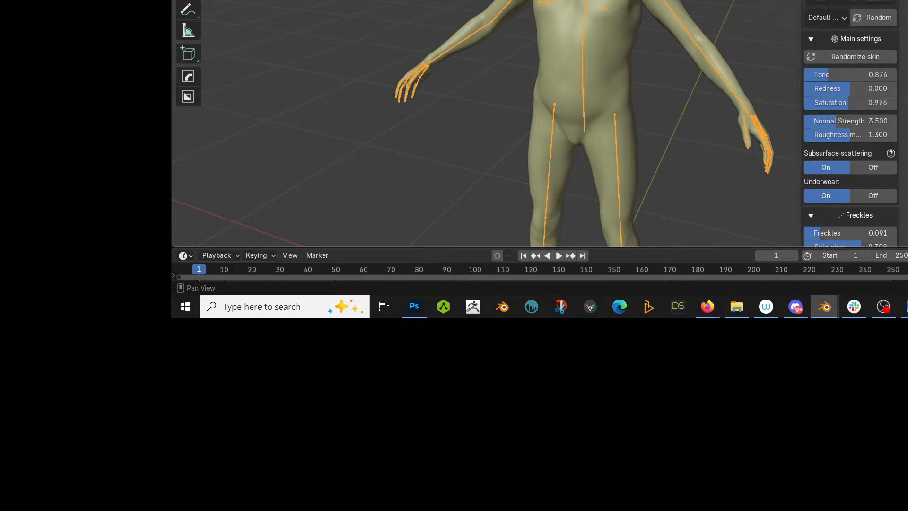
left_click(851, 1)
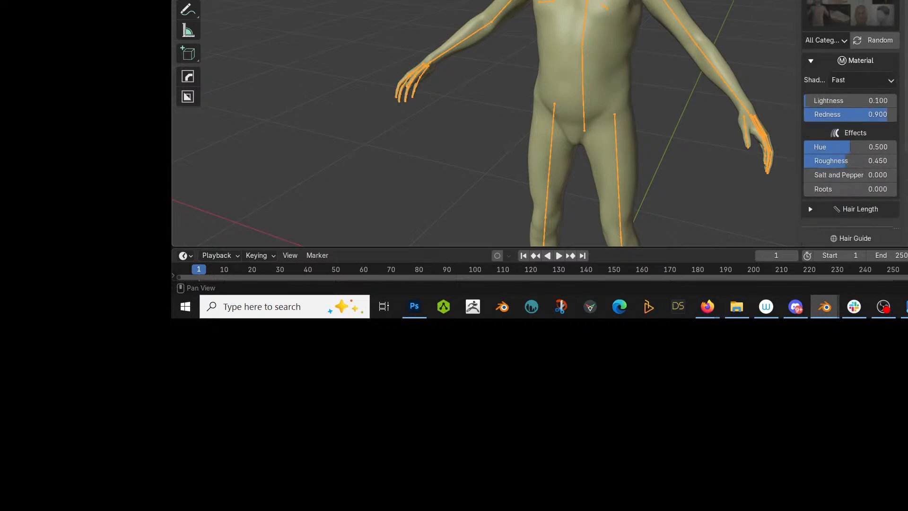
left_click(861, 0)
left_click(845, 24)
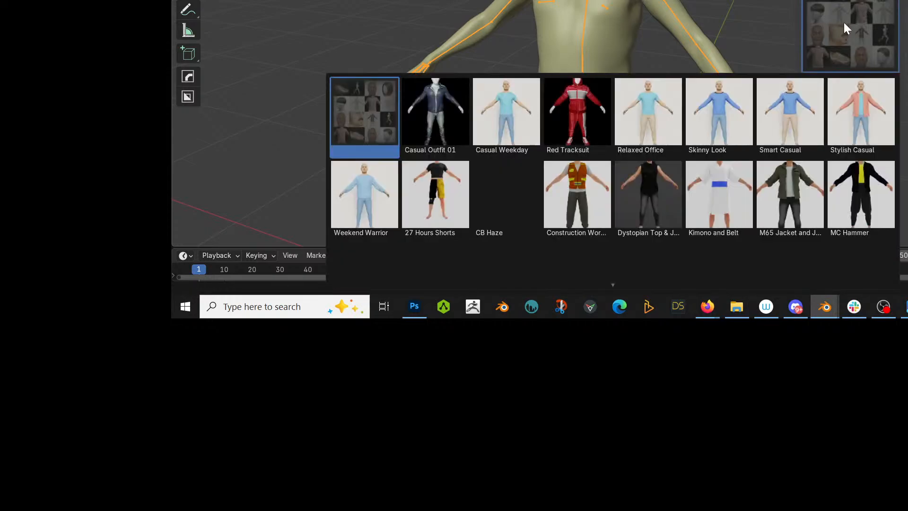
left_click(660, 116)
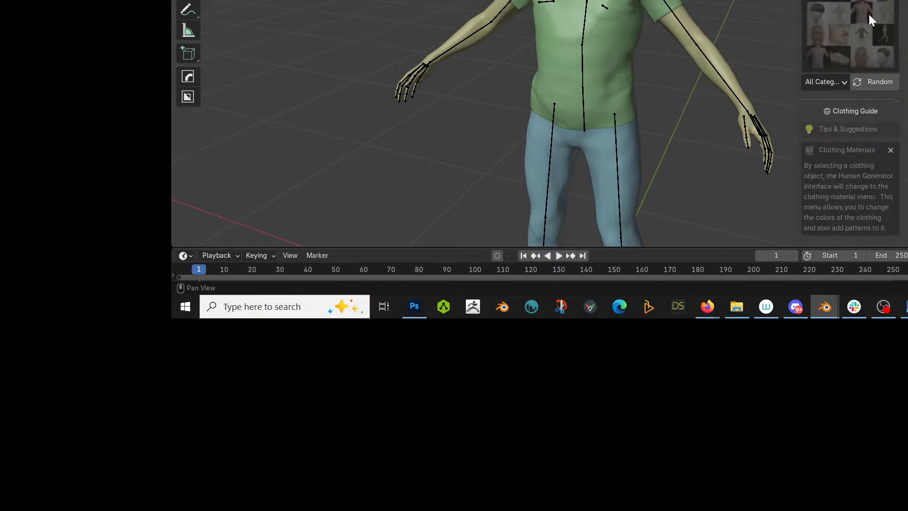
Put the Peasant Outfit boots on the human from the footwear library
left_click(838, 7)
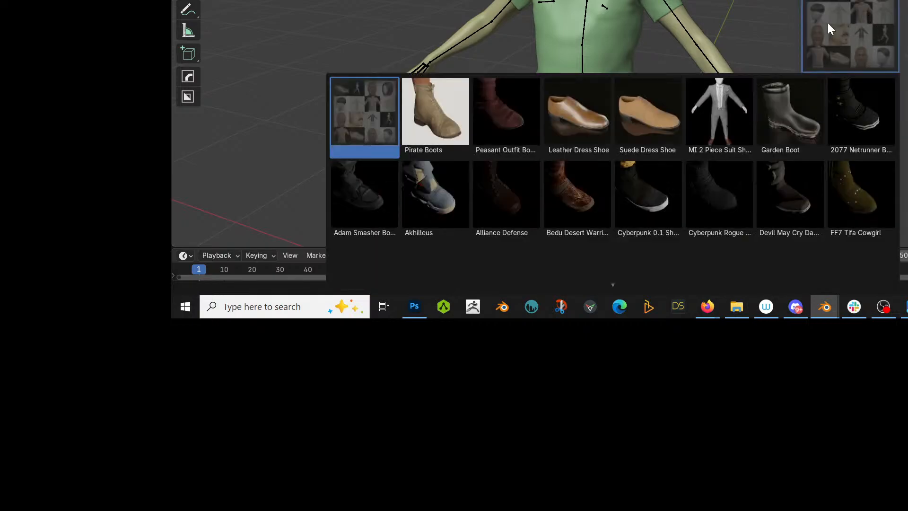
left_click(500, 122)
scroll(638, 138, "up", 4)
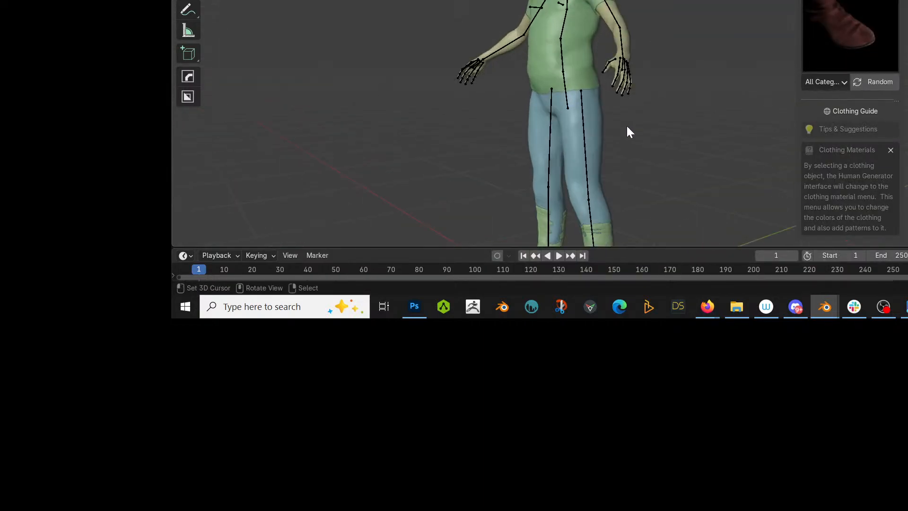
middle_click_drag(623, 159, 515, 47, "shift")
scroll(595, 30, "up", 3)
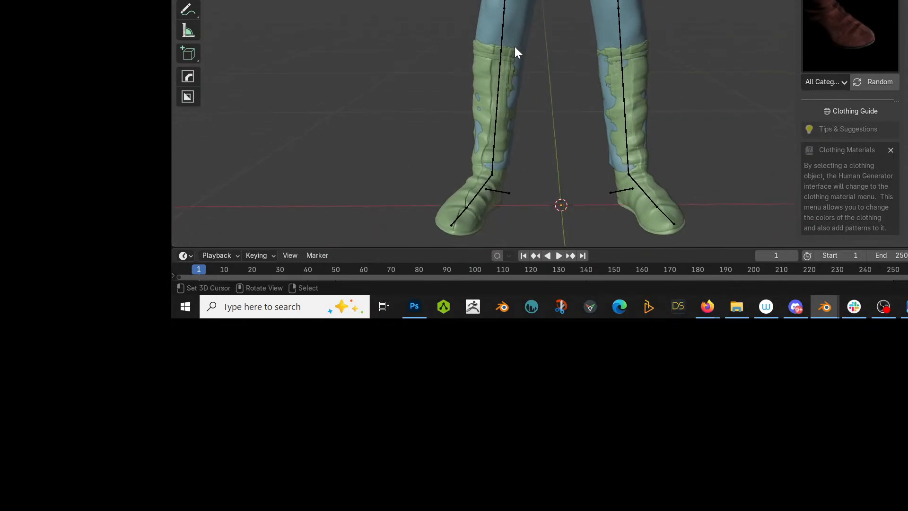
Try cutting the pants mesh in Edit Mode by deleting the vertices of one leg's edge loop near the boot top
left_click(517, 21)
key("Tab")
key("Tab")
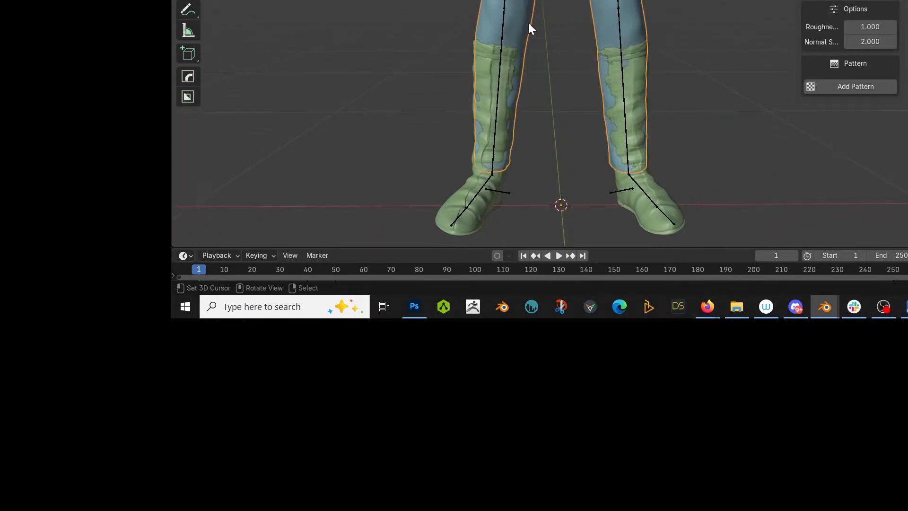
key("Tab")
middle_click_drag(514, 61, 519, 41)
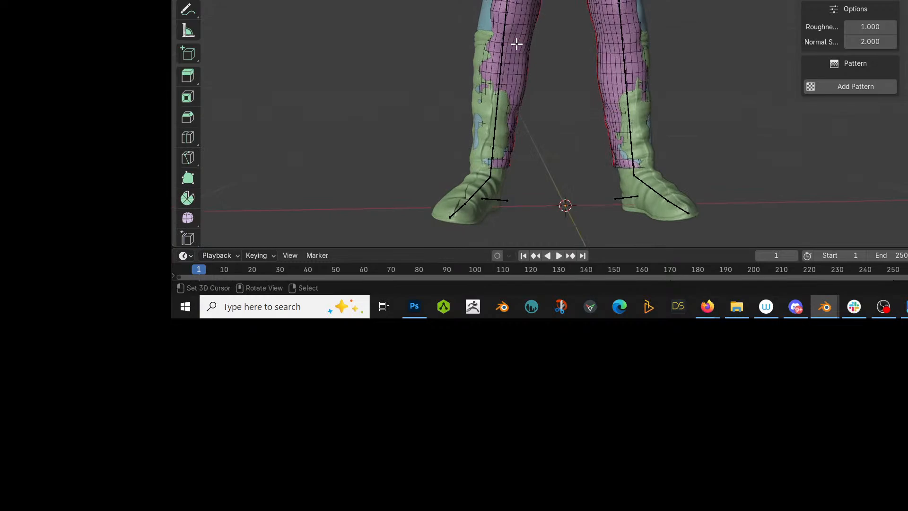
key("2")
left_click(497, 42, "alt")
key("x")
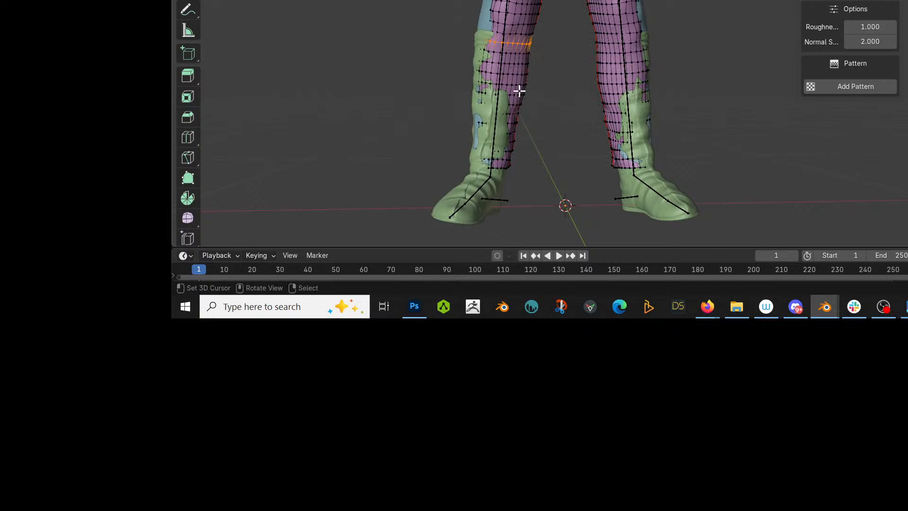
key("x")
left_click(505, 90)
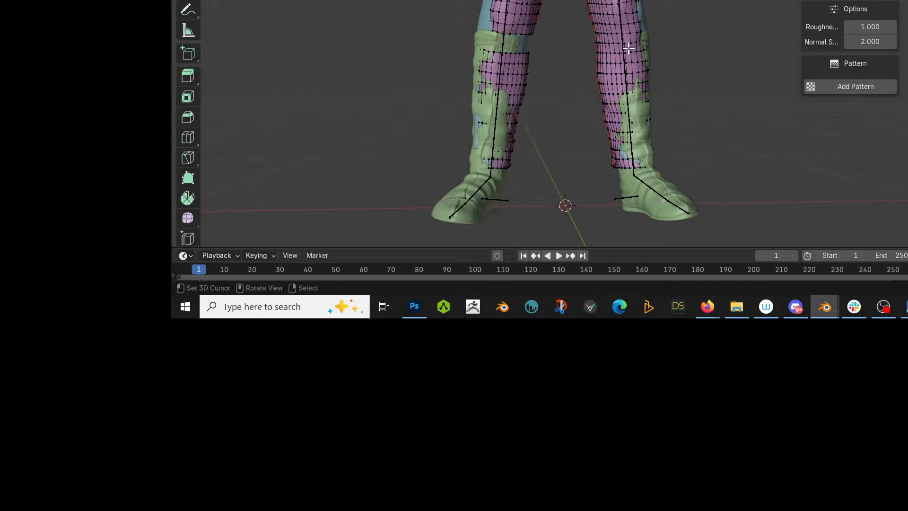
Try deleting the vertices of the matching edge loop near the boot top on the other pants leg
key("2")
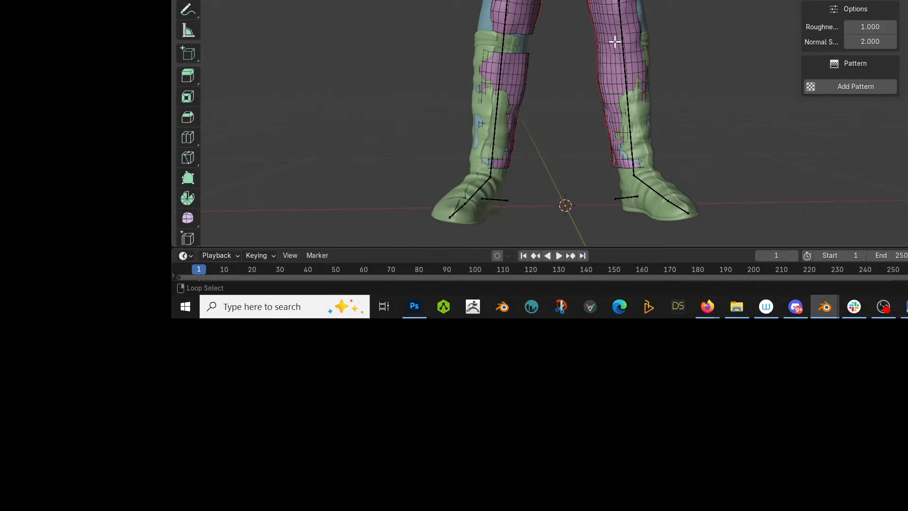
left_click(614, 41, "alt")
key("x")
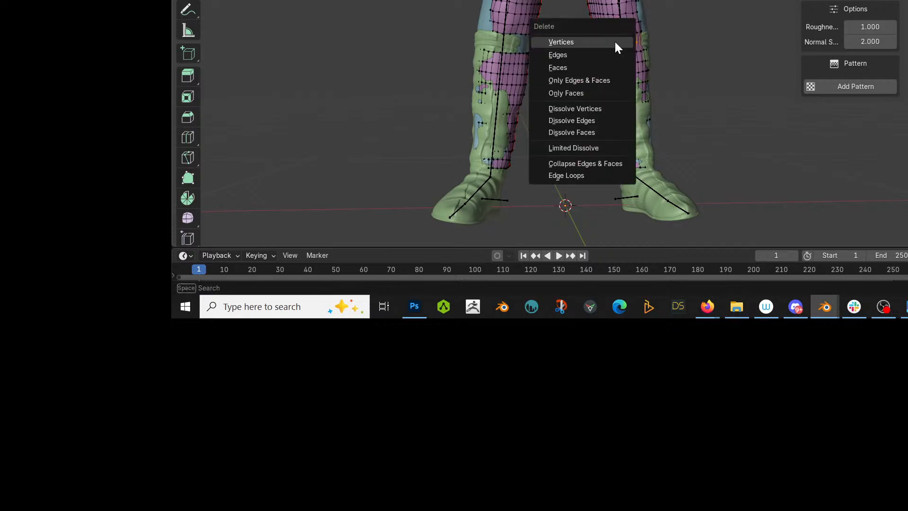
left_click(607, 45)
Try removing the separated lower parts of both pants legs by deleting their linked vertices, and leave Edit Mode
key("2")
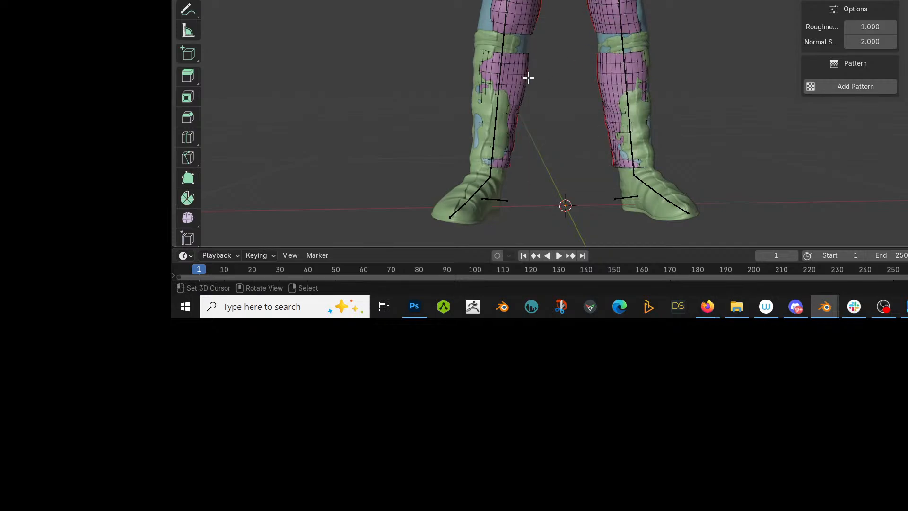
key("l")
key("x")
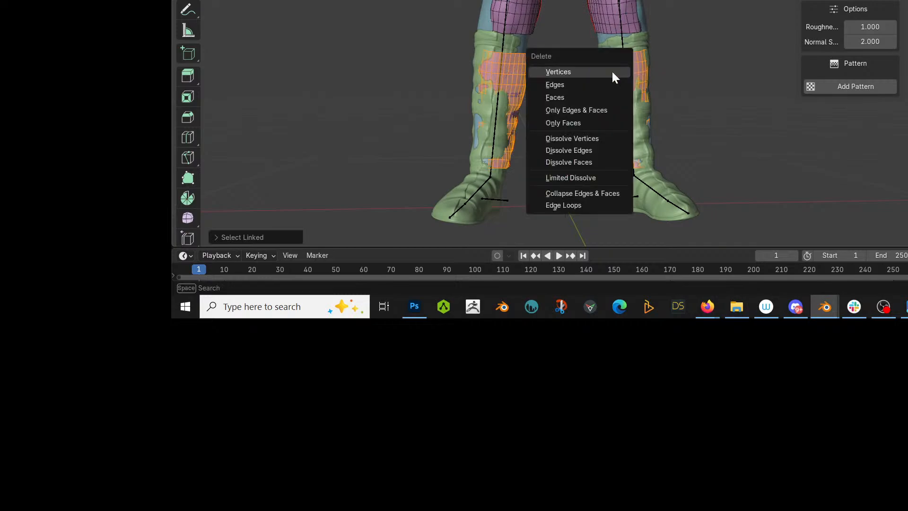
left_click(612, 71)
key("Tab")
Show the clothing with its materials in the viewport and check the pants and boots from several angles
middle_click_drag(612, 71, 477, 80)
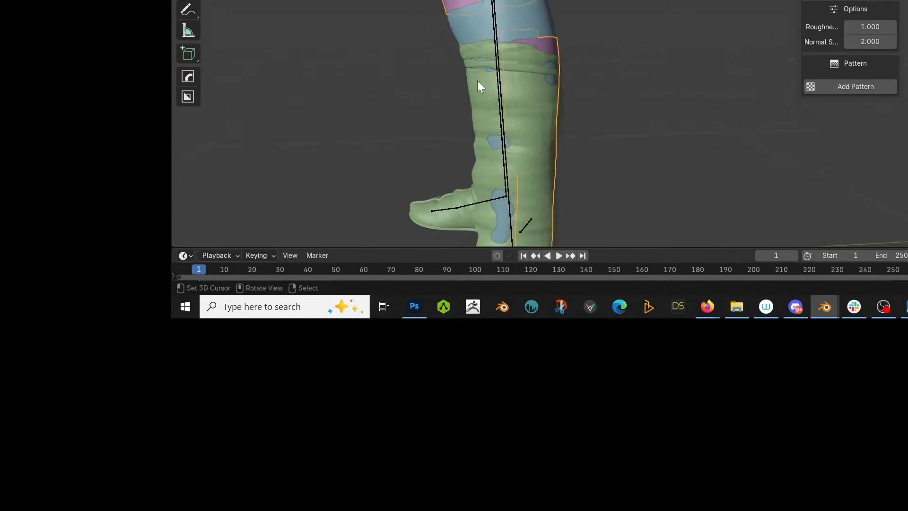
key("z")
key("2")
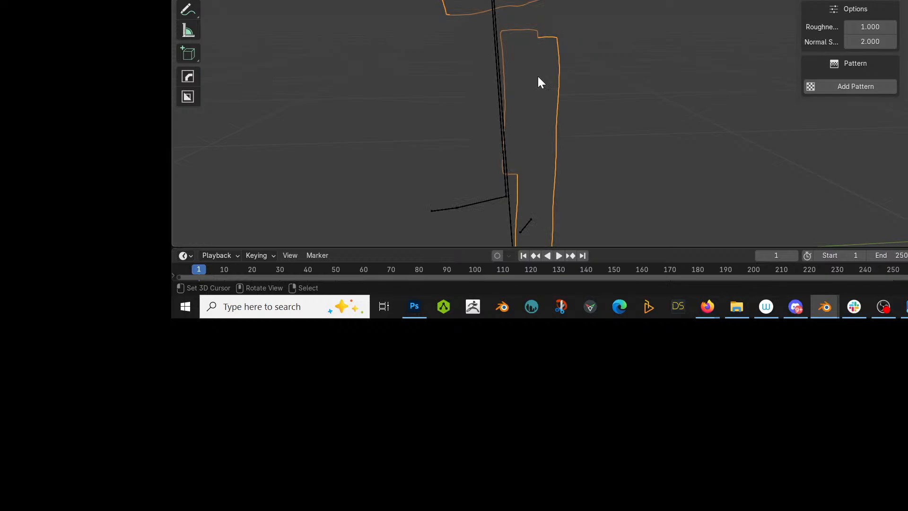
key("z")
key("2")
mouse_move(537, 74)
middle_mouse_down()
mouse_move(639, 69)
mouse_move(649, 53)
mouse_move(577, 87)
mouse_move(727, 57)
middle_mouse_up()
scroll(648, 53, "down", 4)
scroll(631, 71, "up", 3)
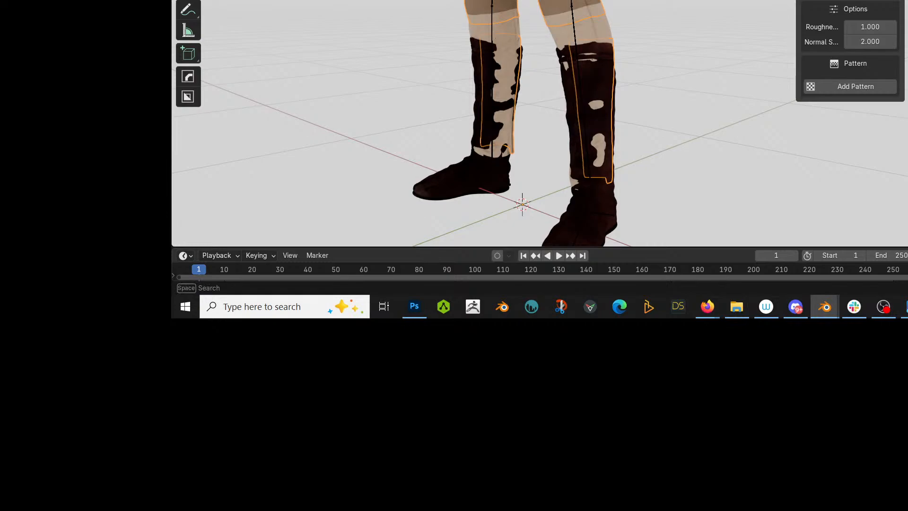
Undo the pants mesh edits back to the state before the edge loops were deleted
key("F3")
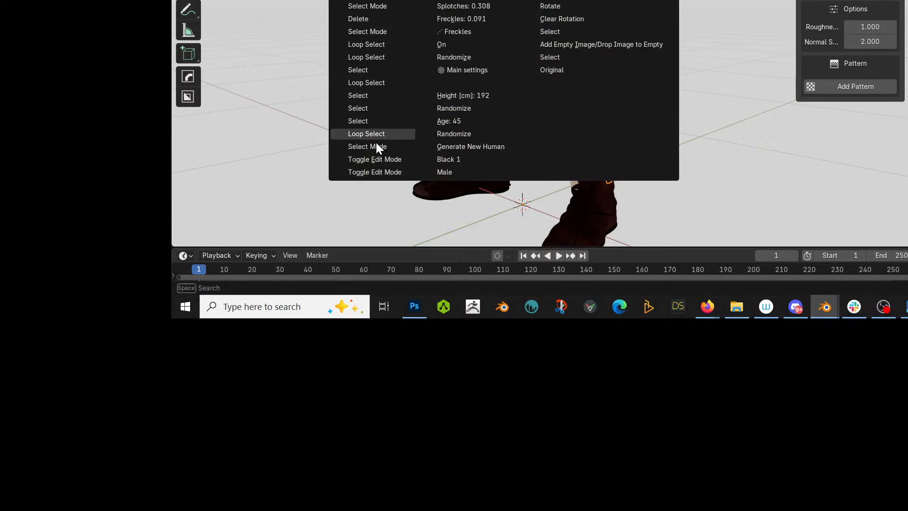
left_click(384, 172)
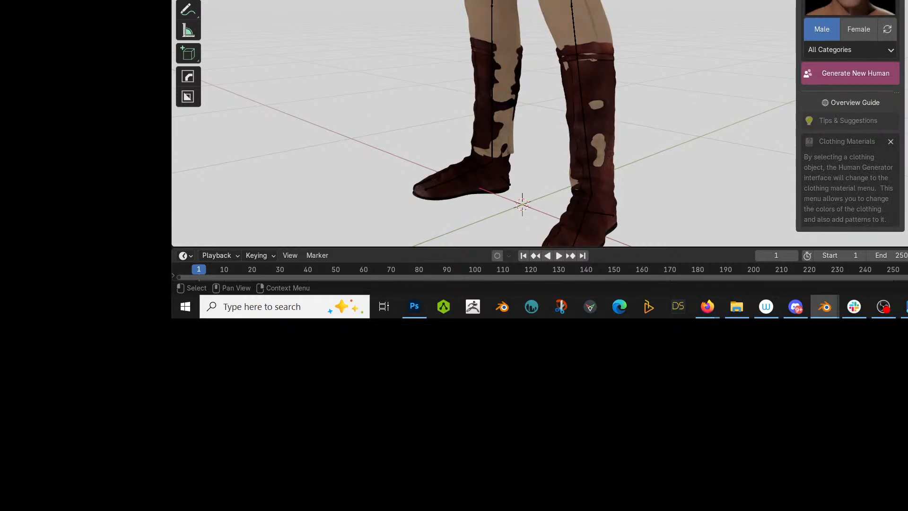
key("ctrl+z")
key("ctrl+z")
Select an edge loop around each pants leg just below the boot tops in Edit Mode and delete the vertices
scroll(699, 2, "up", 2)
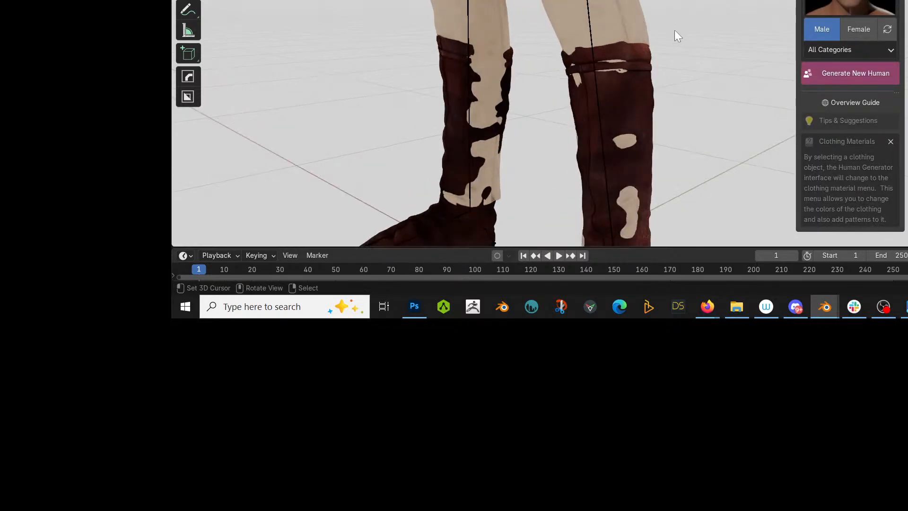
middle_click_drag(561, 71, 588, 83)
left_click(461, 19)
key("Tab")
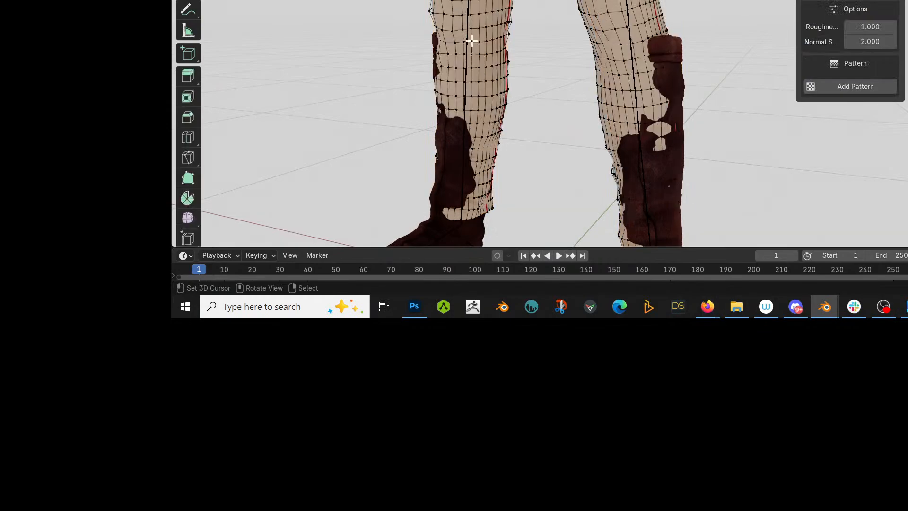
middle_click_drag(463, 52, 466, 52)
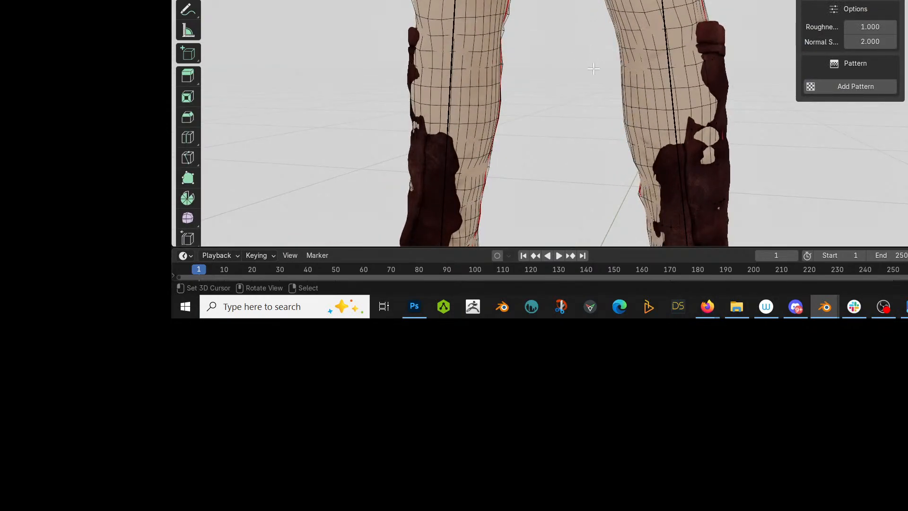
right_click(691, 65, "alt")
left_click(484, 67, "alt+shift")
key("x")
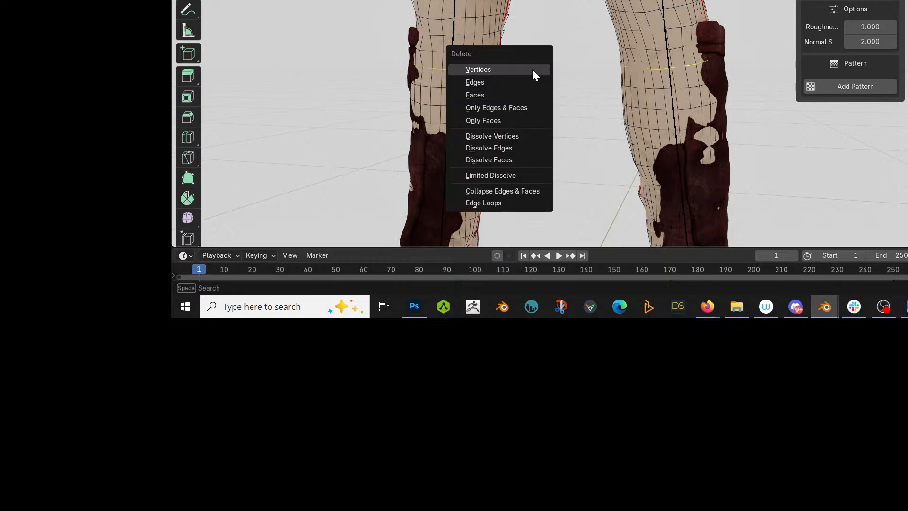
left_click(491, 67)
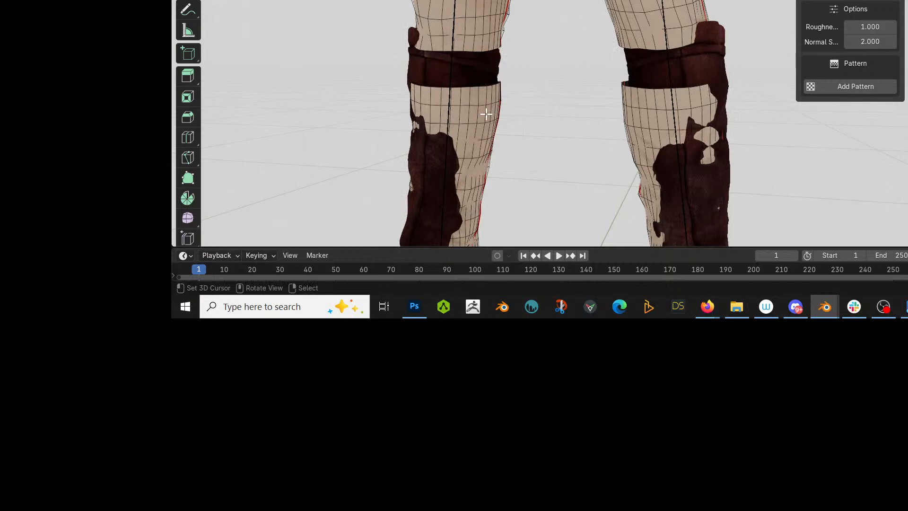
Try deleting the linked vertices of both separated lower pants legs, and leave Edit Mode
key("l")
key("l")
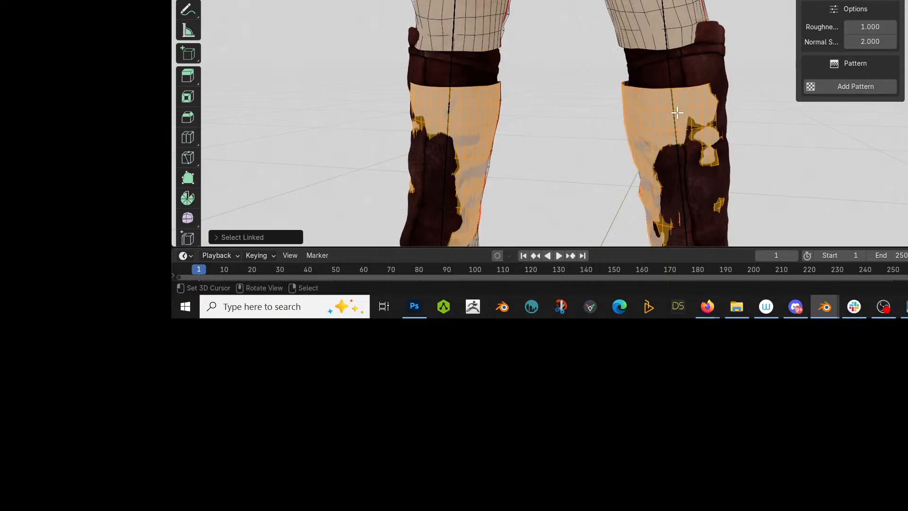
key("x")
left_click(676, 112)
key("Tab")
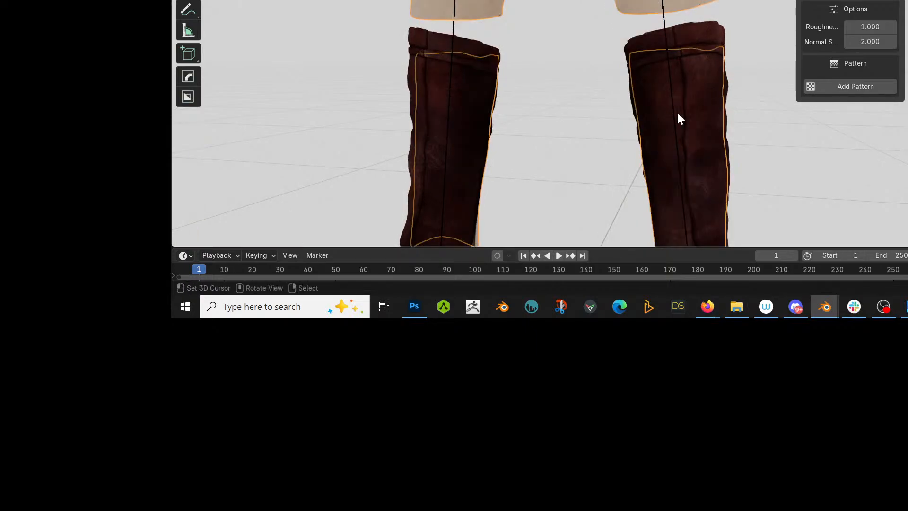
Undo the removal of the lower pants legs and the deletion of the edge loops just below the boot tops
key("ctrl+z")
key("ctrl+z")
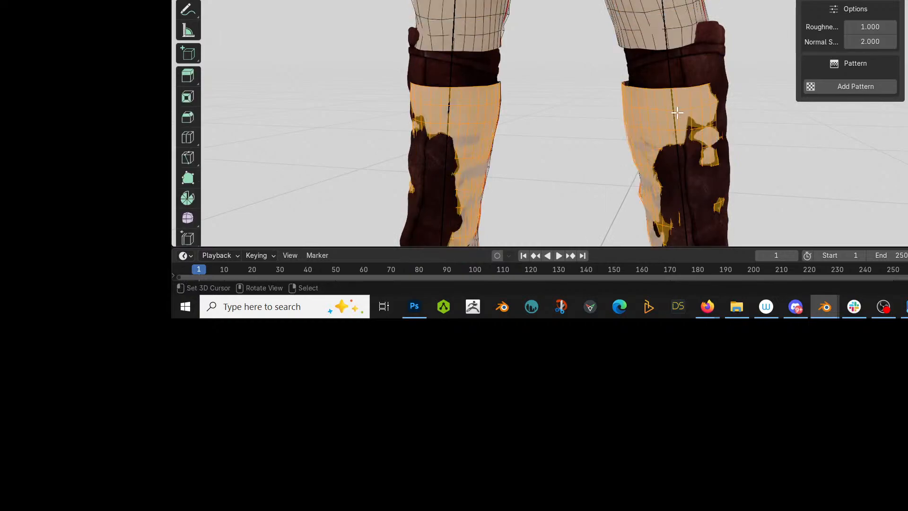
key("ctrl+z")
key("ctrl+z")
key("ctrl+z")
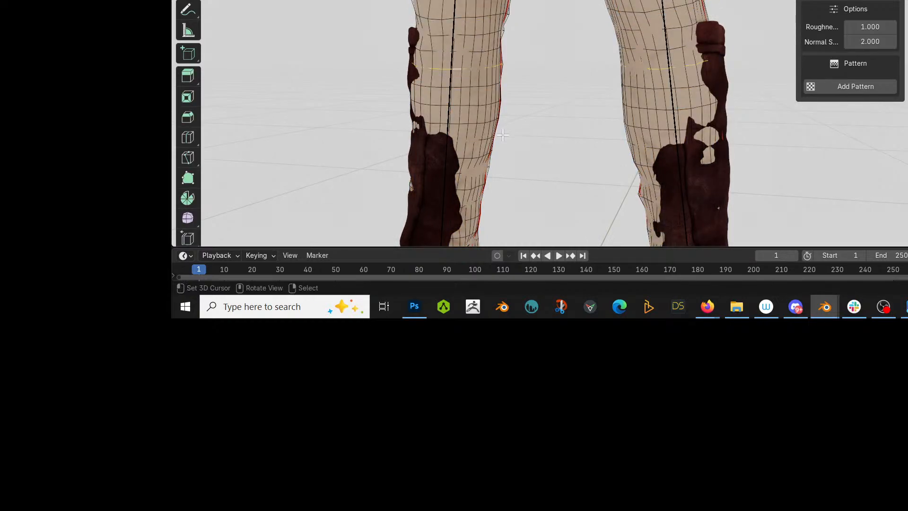
Select an edge loop farther down around each pants leg inside the boots and delete its vertices
left_click(464, 123, "alt")
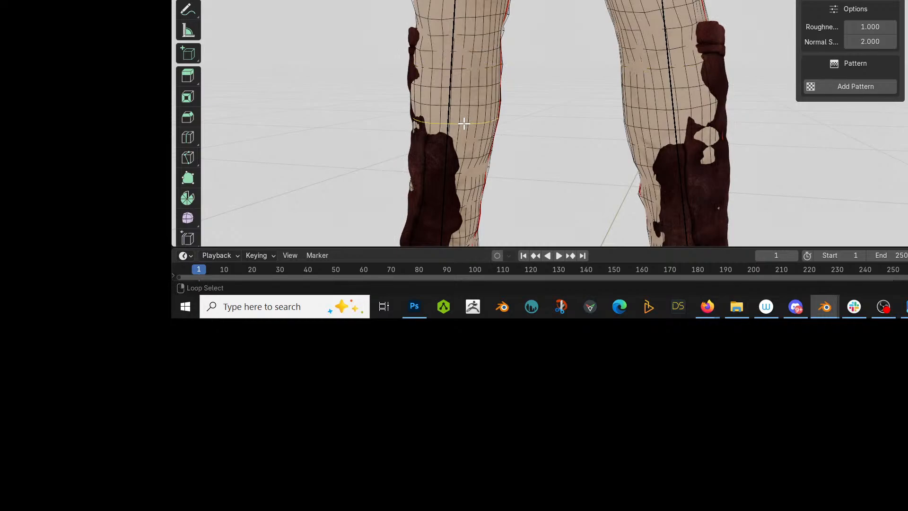
left_click(655, 129, "alt+shift")
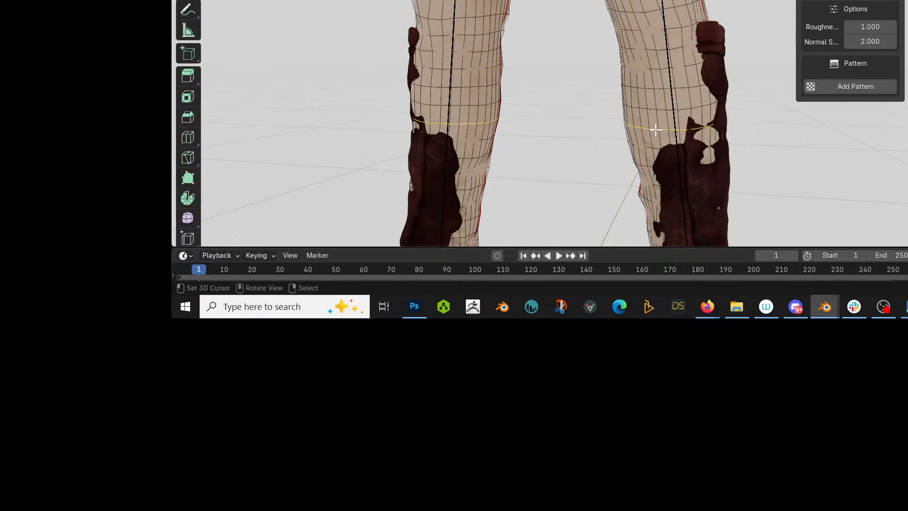
key("x")
left_click(656, 129)
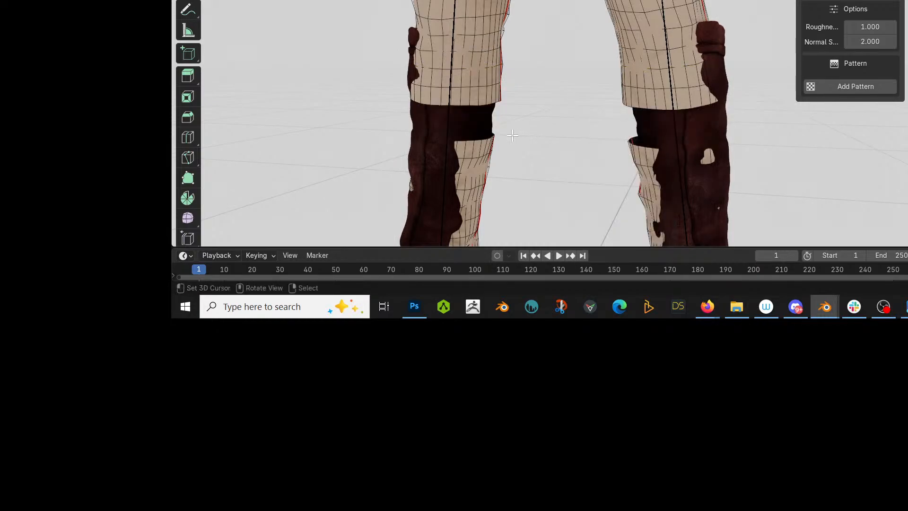
Delete the linked vertices of the detached lower pants pieces on both legs and leave Edit Mode
key("l")
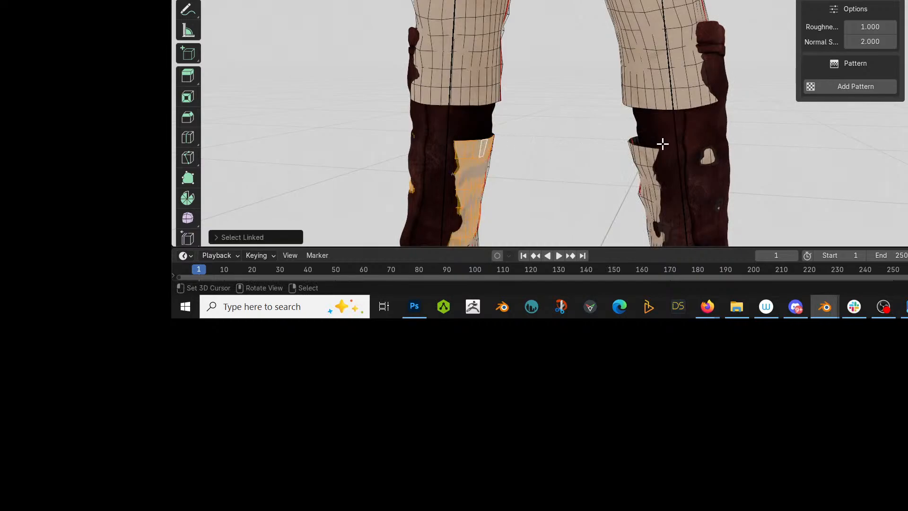
key("l")
key("x")
left_click(646, 151)
key("Tab")
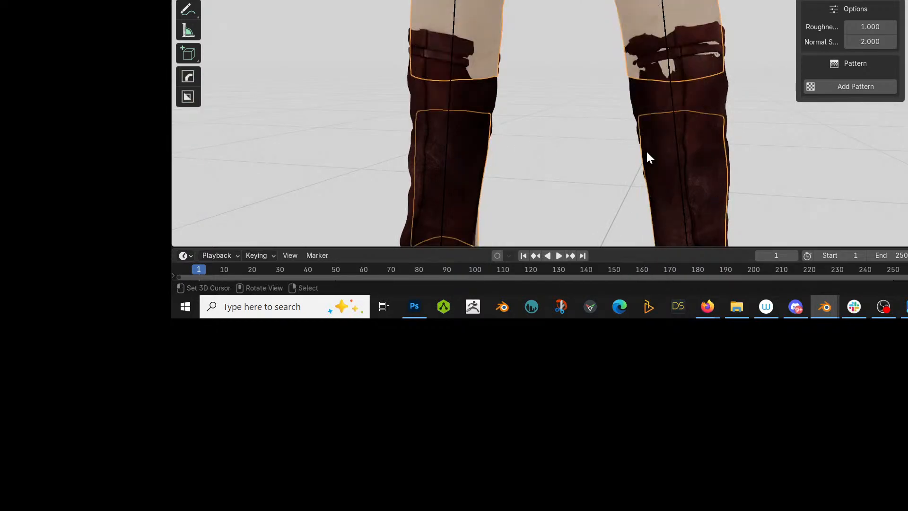
Isolate the pants in Local View, delete the remaining linked lower leg pieces, and return to Object Mode with everything shown
scroll(600, 127, "down", 3)
middle_click_drag(580, 121, 512, 132)
key("Tab")
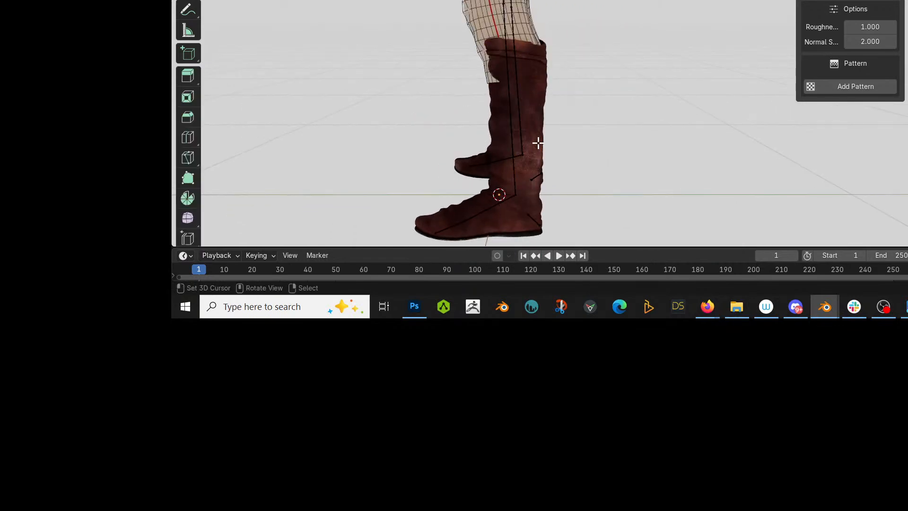
key("KP_Divide")
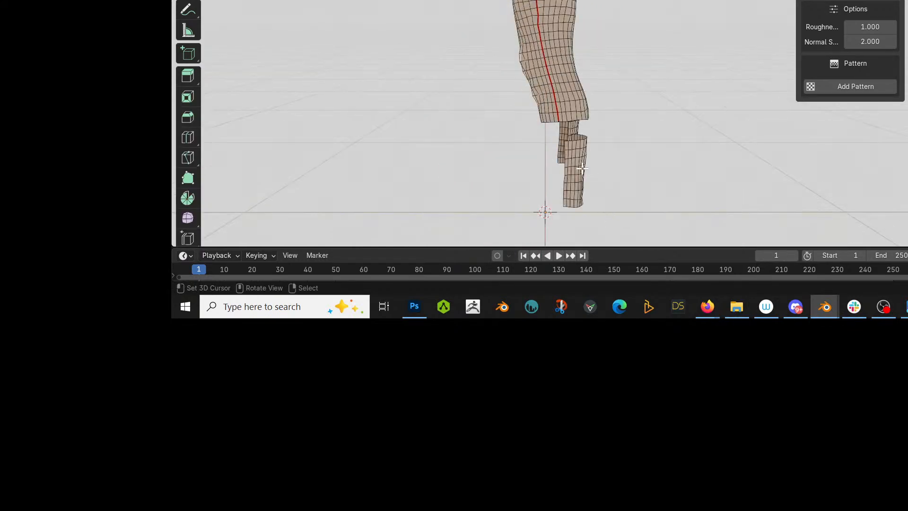
key("l")
key("l")
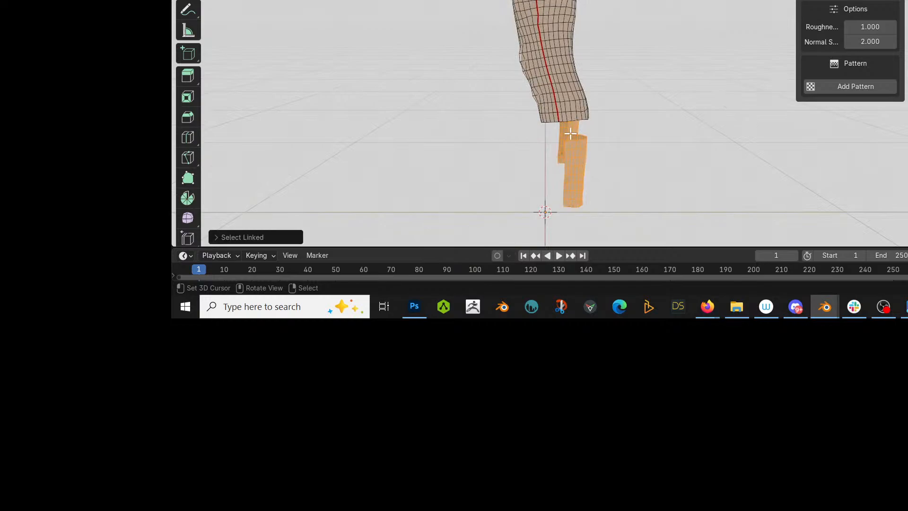
key("x")
left_click(570, 133)
key("Tab")
key("KP_Divide")
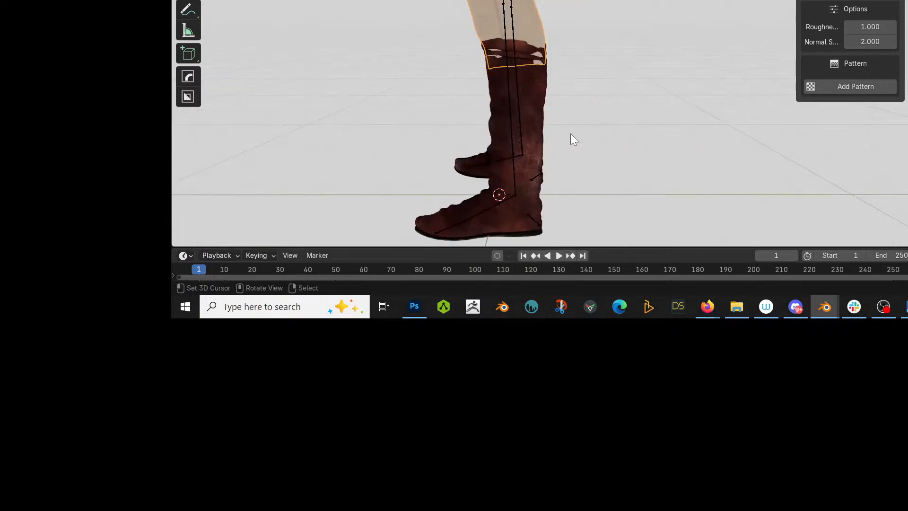
Save the Blender file as 241220-1 Livestream Kingdom Man1 in the 241220-1 livestream folder
scroll(570, 133, "up", 3)
middle_click_drag(571, 134, 674, 127)
key("ctrl+s")
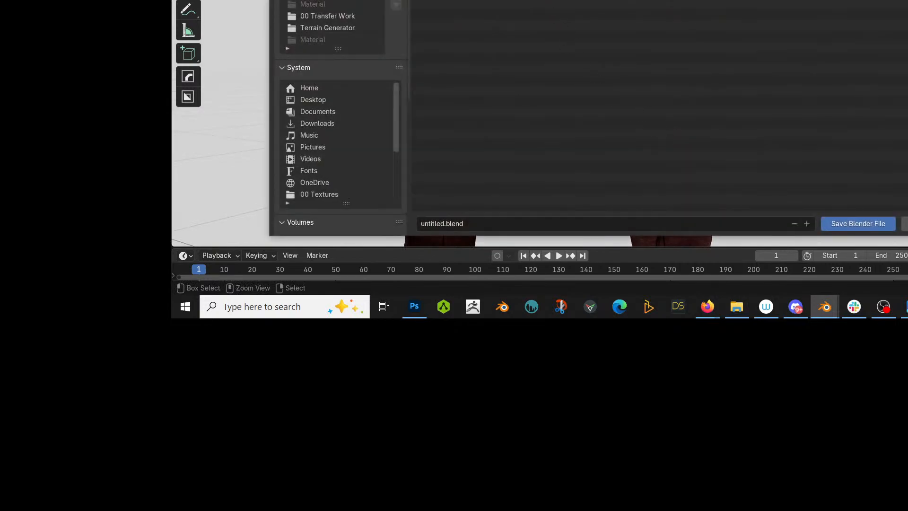
scroll(354, 220, "down", 6)
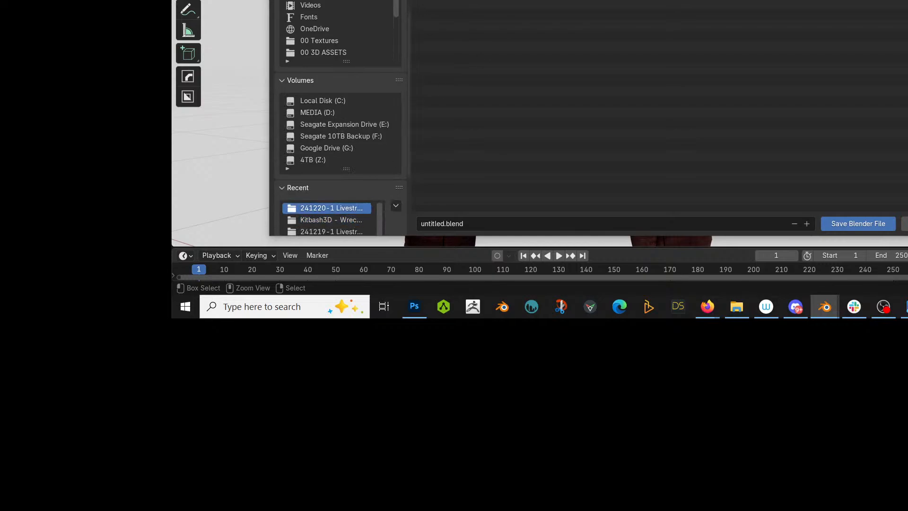
left_click(325, 52)
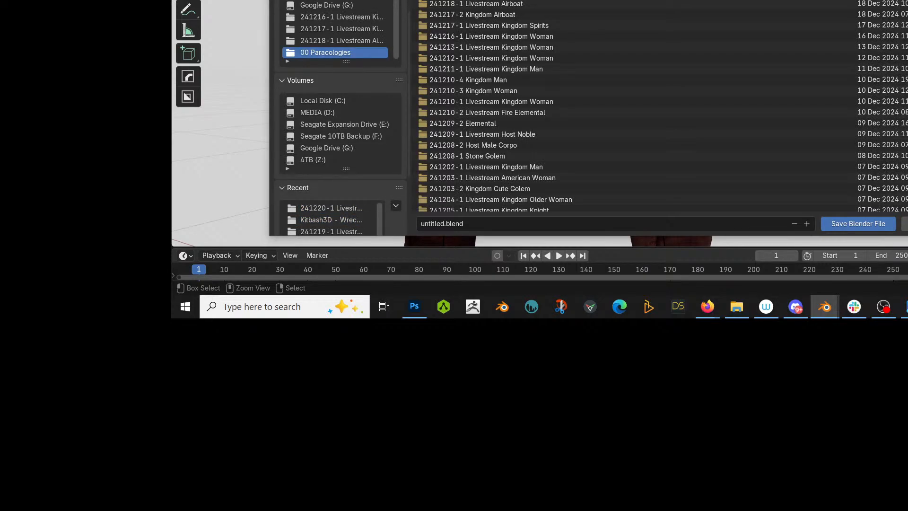
left_click(331, 208)
left_click(471, 224)
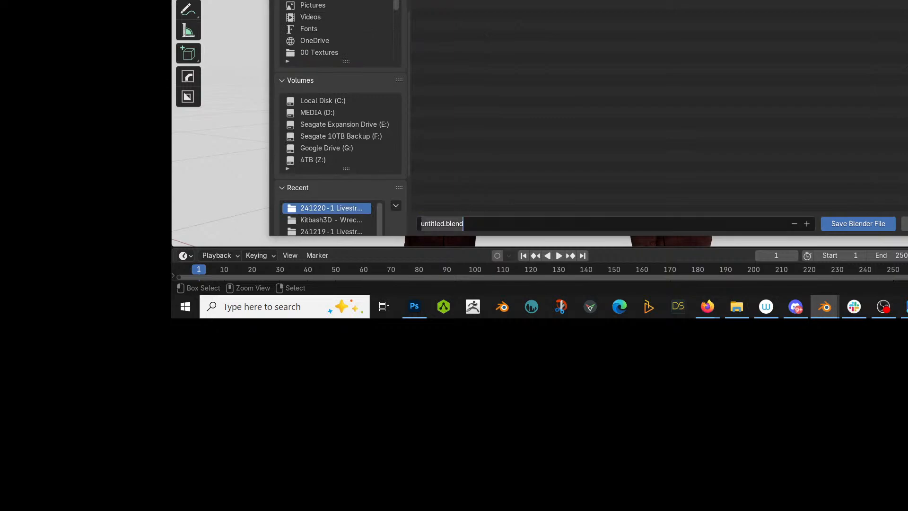
type("241220")
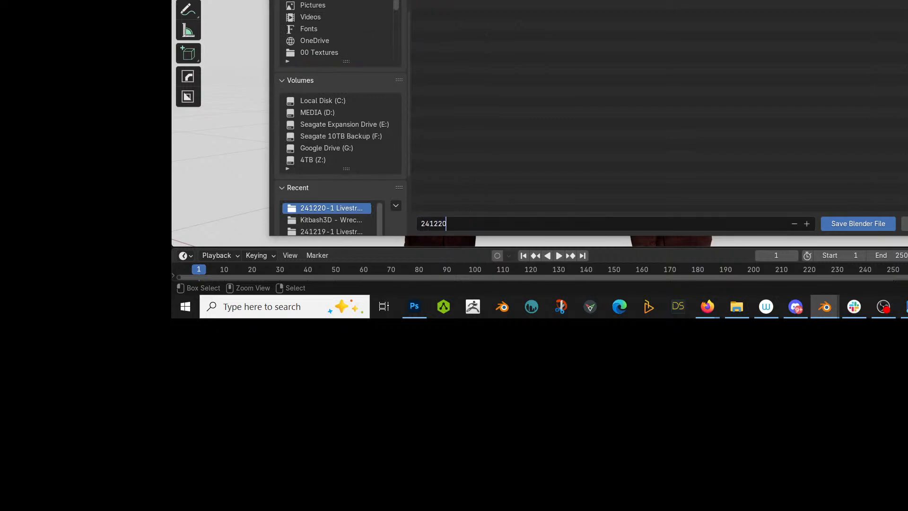
type("-1 Livestream Kingdom Mod")
key("Return")
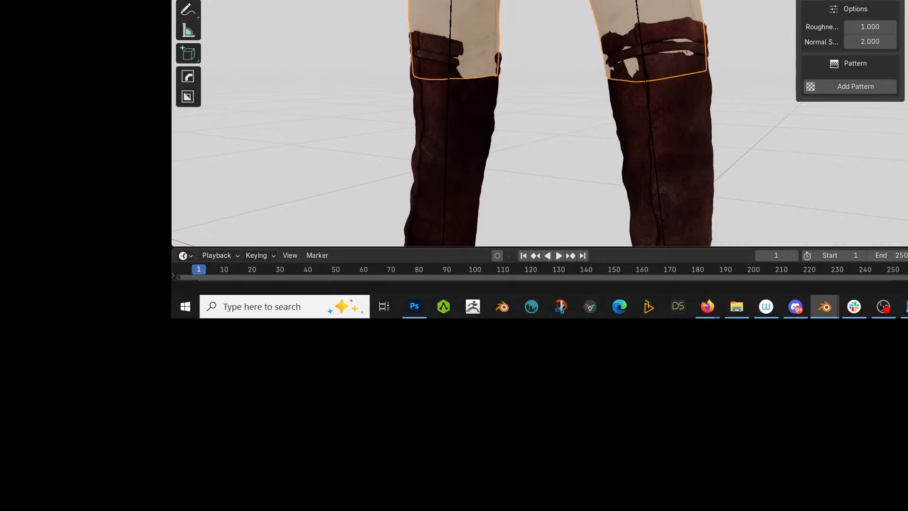
Sculpt the pants with a grab brush, pulling the hems inside the boot tops at the front and sides
key("ctrl+Tab")
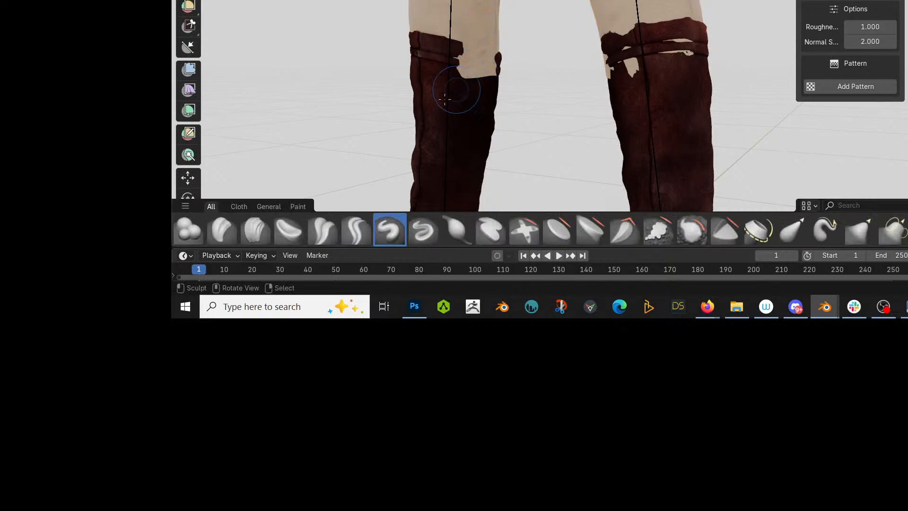
left_click(792, 229)
mouse_move(511, 77)
middle_mouse_down()
mouse_move(515, 108)
mouse_move(551, 112)
middle_mouse_up()
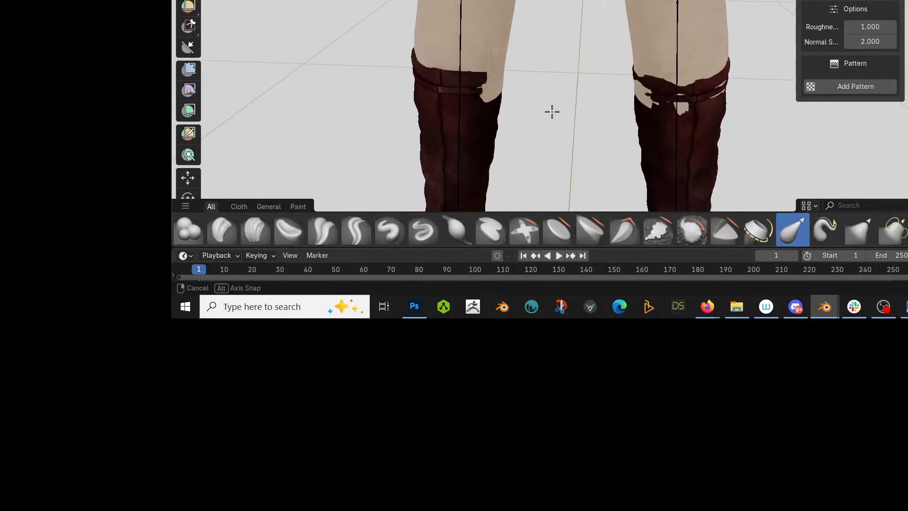
left_click_drag(495, 86, 466, 78)
mouse_move(593, 107)
middle_mouse_down()
mouse_move(266, 126)
mouse_move(402, 147)
middle_mouse_up()
left_click_drag(602, 122, 599, 124)
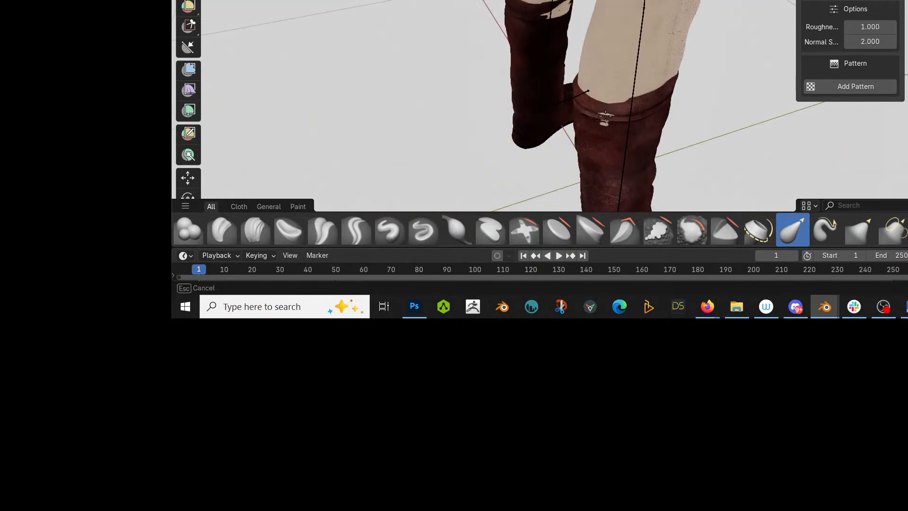
left_click_drag(554, 10, 540, 7)
Pull the remaining poke-through spots of the pants into the boots from the back and the other sides
mouse_move(539, 9)
middle_mouse_down()
mouse_move(653, 10)
mouse_move(325, 98)
middle_mouse_up()
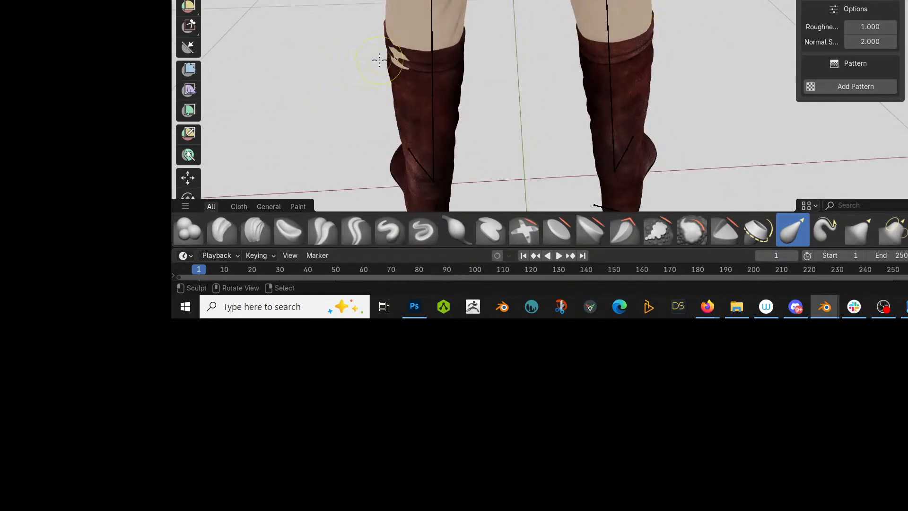
left_click_drag(395, 61, 402, 43)
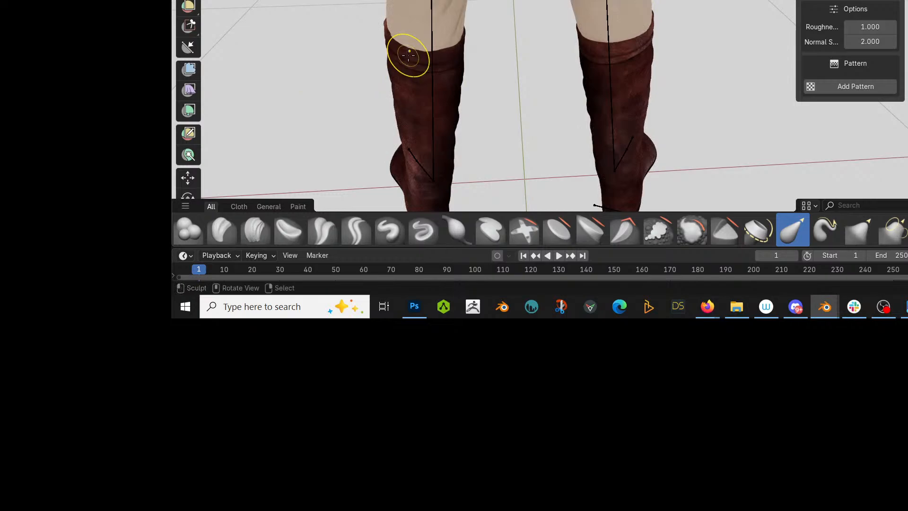
middle_click_drag(408, 55, 515, 37)
left_click_drag(412, 85, 423, 84)
scroll(440, 87, "down", 5)
mouse_move(446, 89)
middle_mouse_down()
mouse_move(605, 91)
mouse_move(577, 115)
middle_mouse_up()
scroll(609, 78, "up", 2)
left_click_drag(538, 86, 543, 89)
scroll(549, 88, "down", 3)
mouse_move(552, 87)
middle_mouse_down()
mouse_move(628, 65)
mouse_move(585, 122)
middle_mouse_up()
scroll(628, 66, "down", 3)
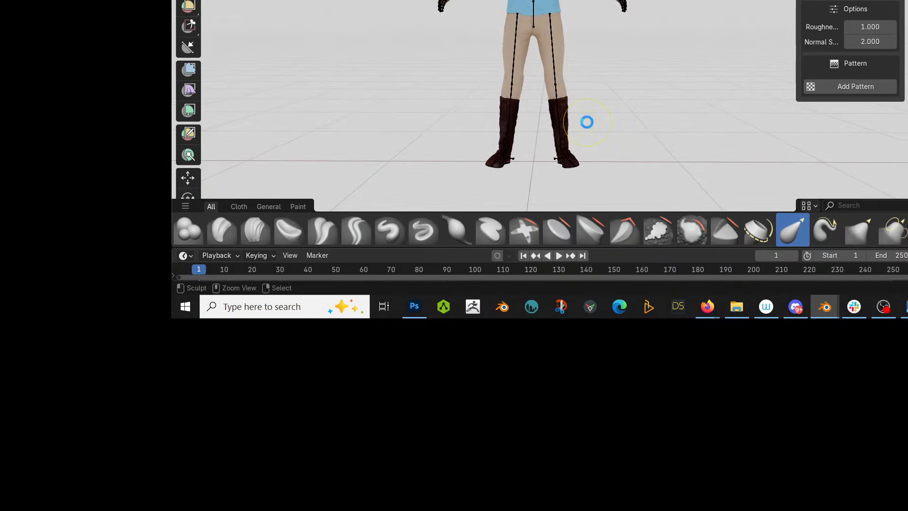
Switch the viewport to Solid shading and return the pants to Object Mode
key("z")
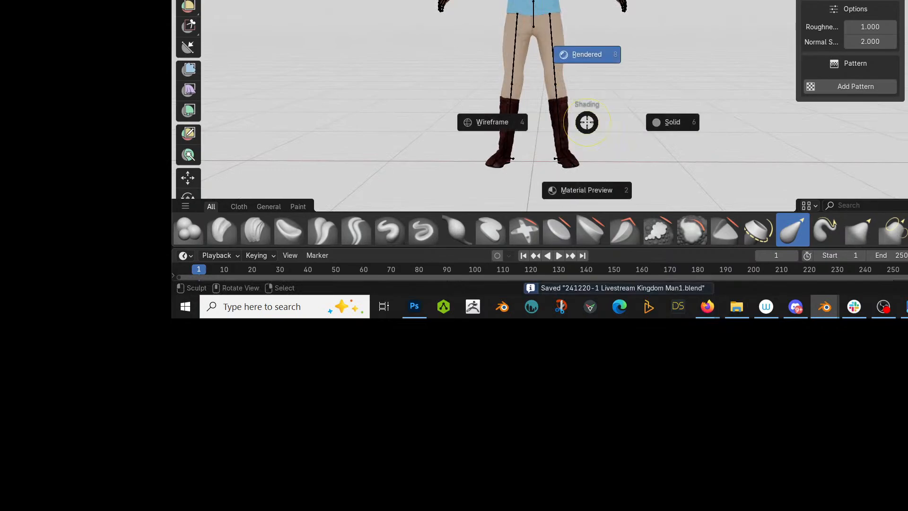
key("6")
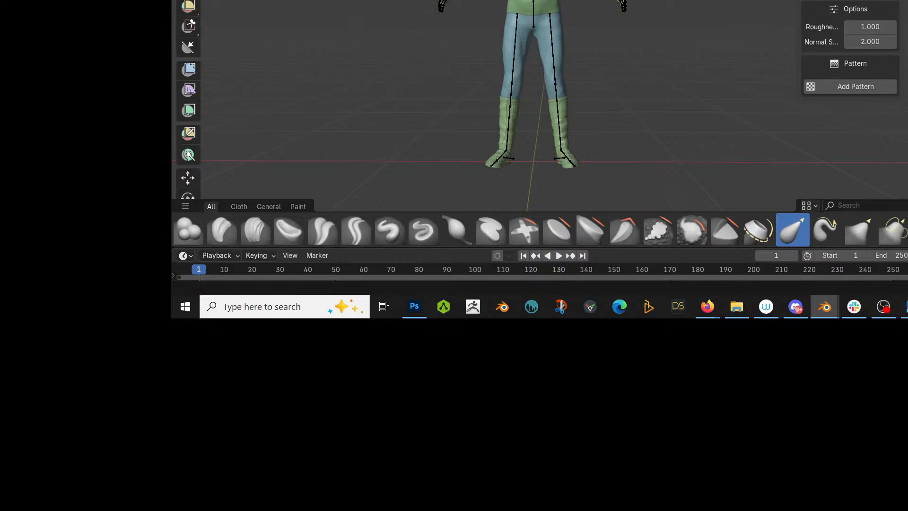
key("ctrl+Tab")
scroll(625, 96, "up", 3)
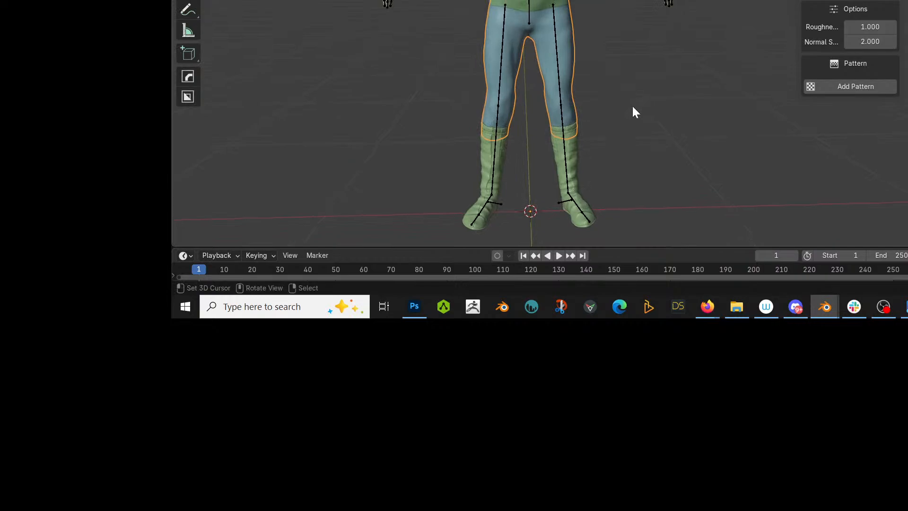
scroll(633, 113, "down", 2)
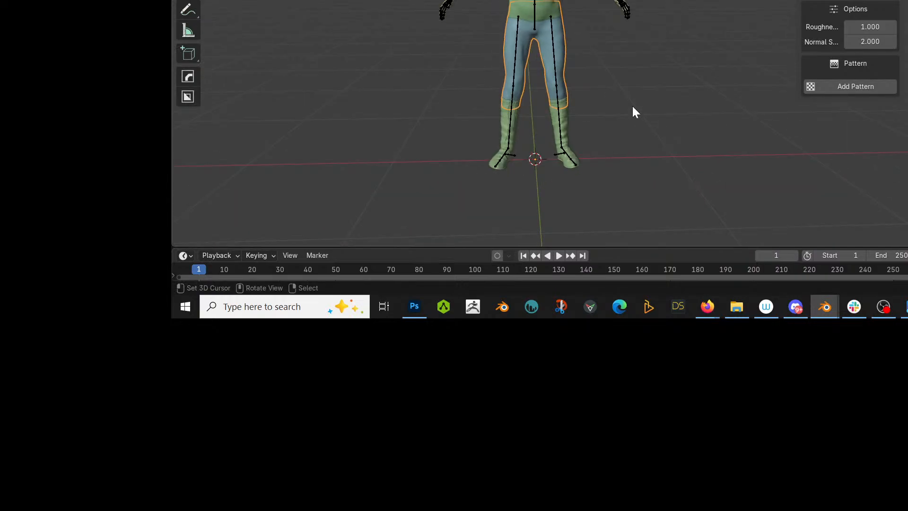
scroll(632, 111, "up", 4)
scroll(632, 111, "down", 3)
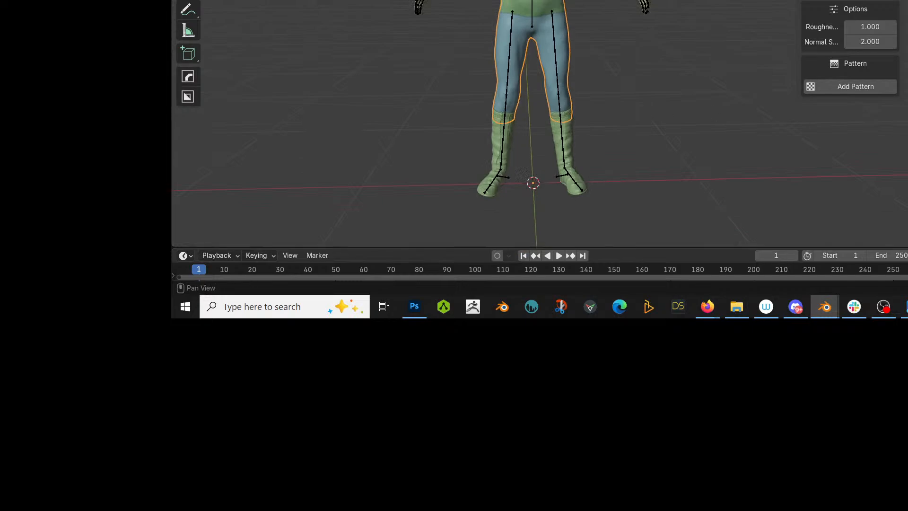
left_click(902, 101)
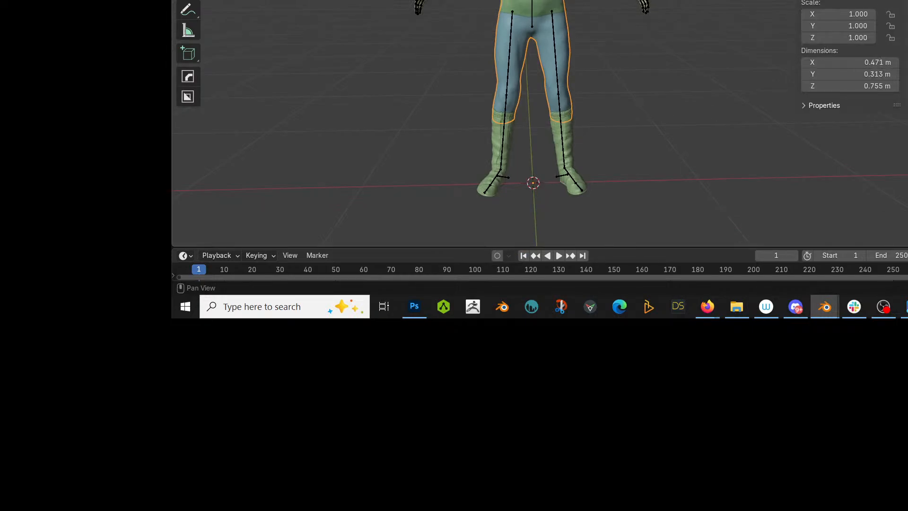
key("n")
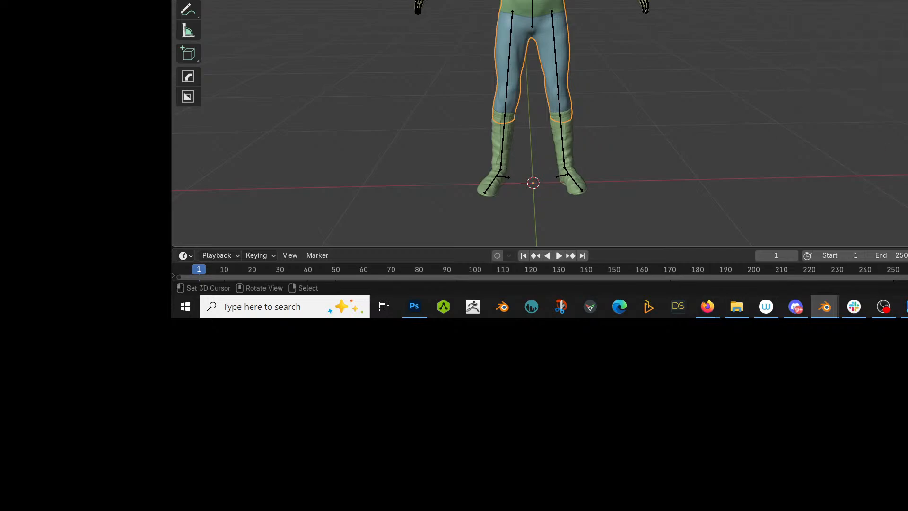
left_click(496, 161)
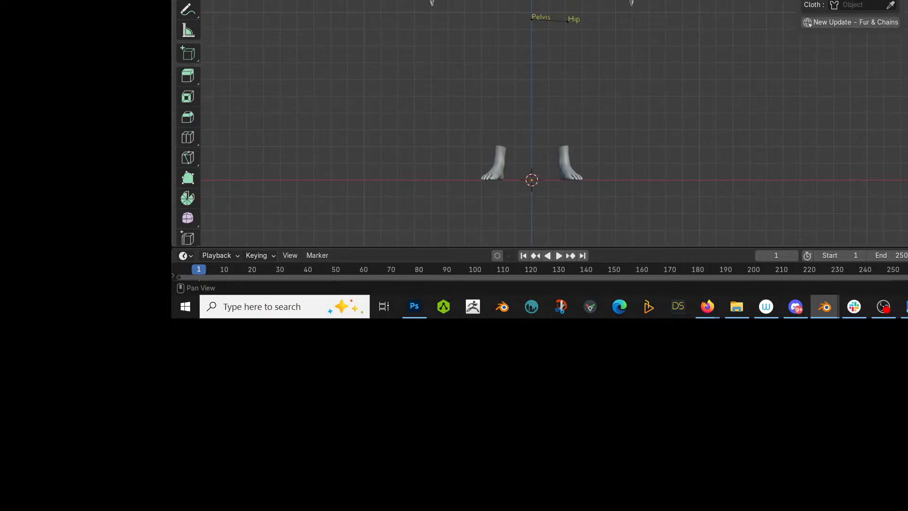
scroll(539, 51, "up", 3)
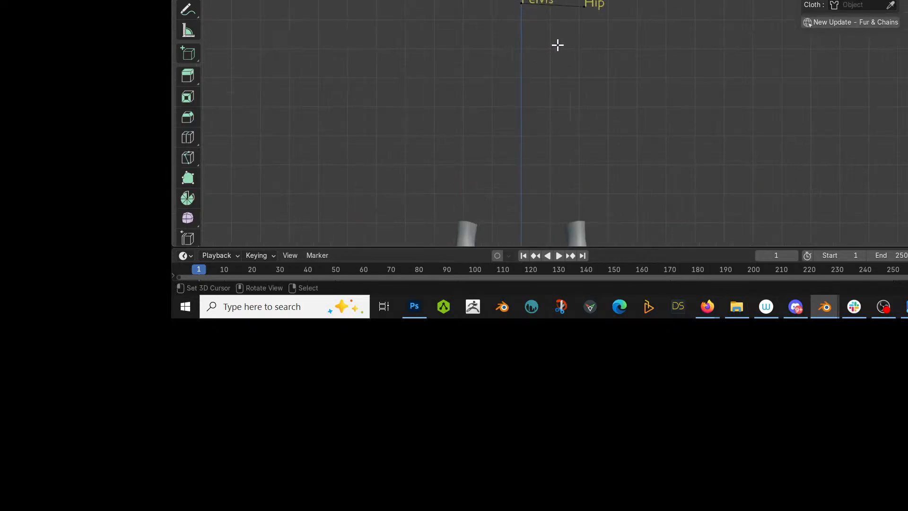
scroll(560, 45, "down", 1)
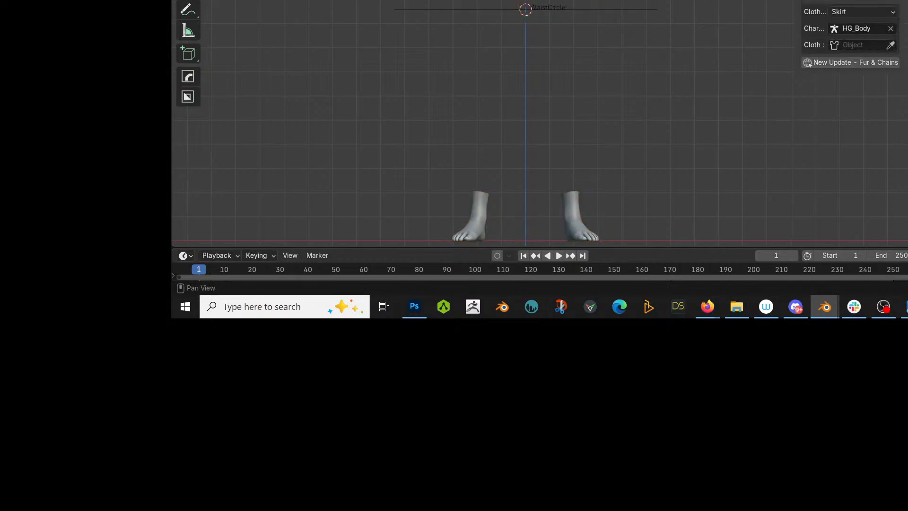
Select the character's body and collapse its mask_lower_long, mask_torso and mask_arms_short modifiers
middle_click_drag(679, 41, 668, 73)
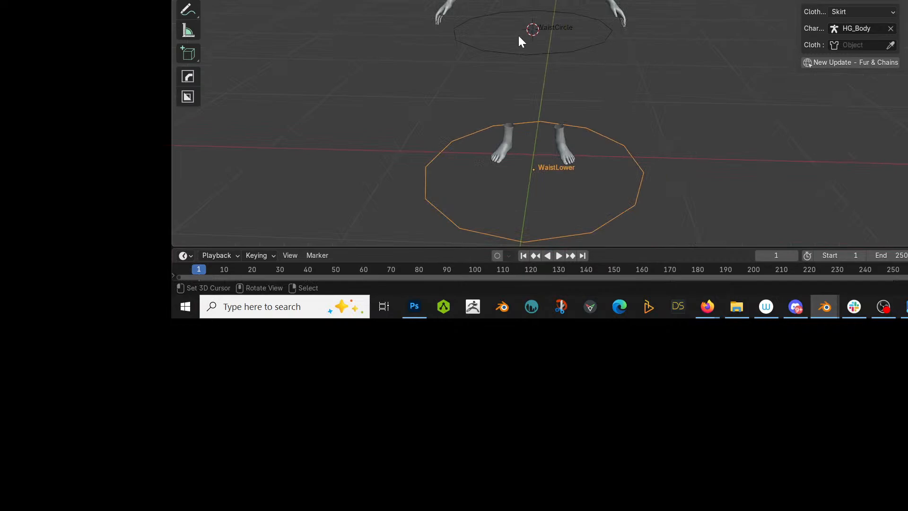
right_click(534, 1)
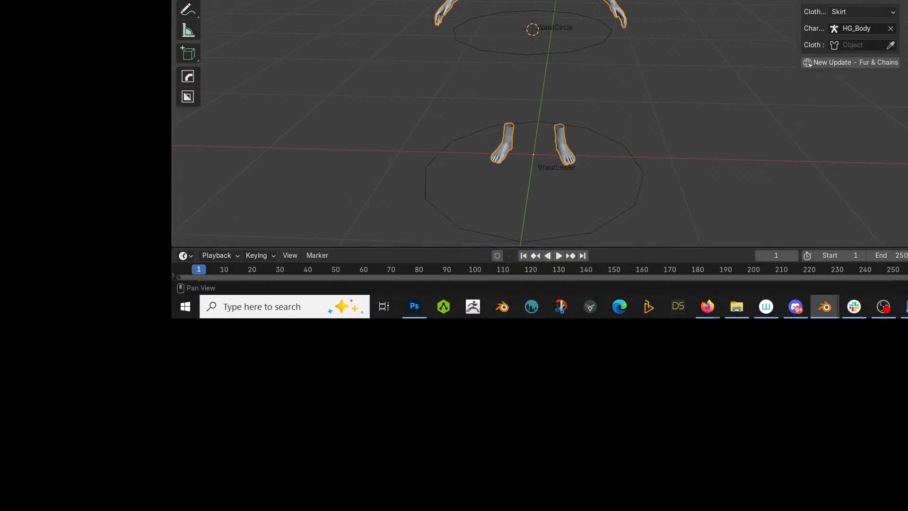
left_click_drag(906, 185, 723, 185)
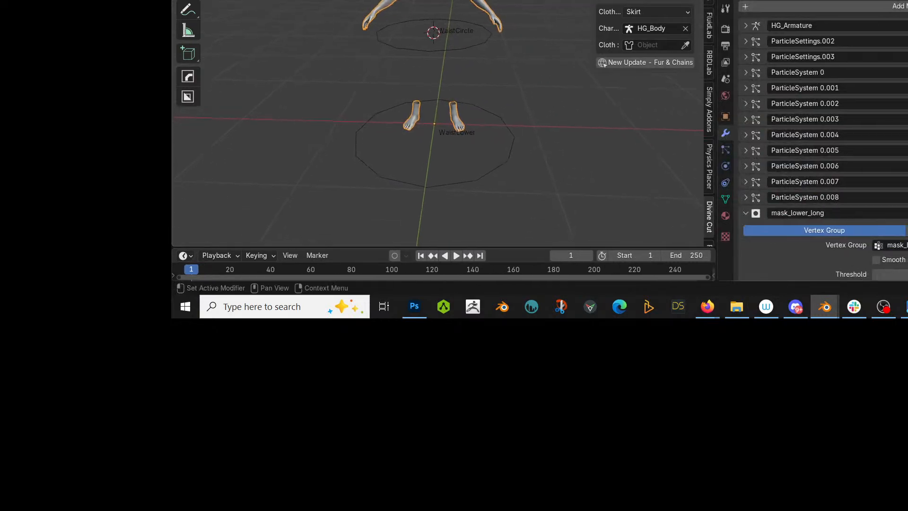
left_click(755, 214)
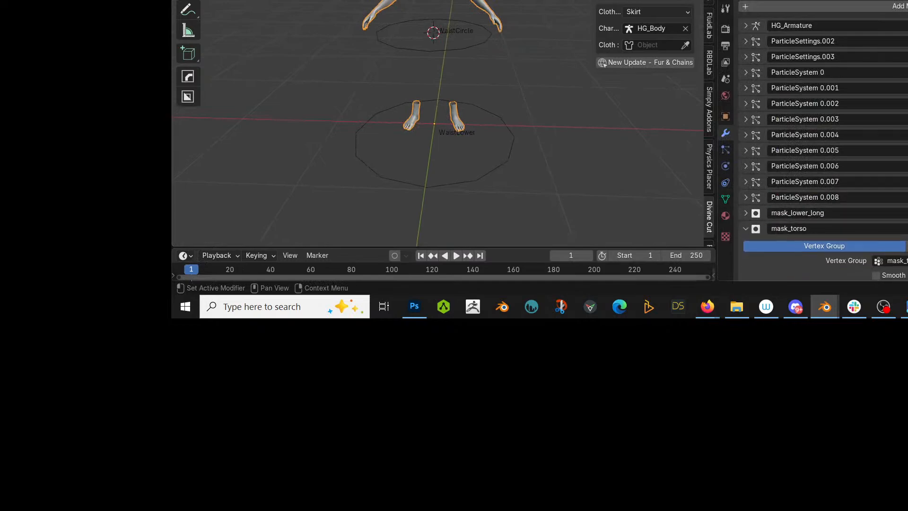
left_click(745, 230)
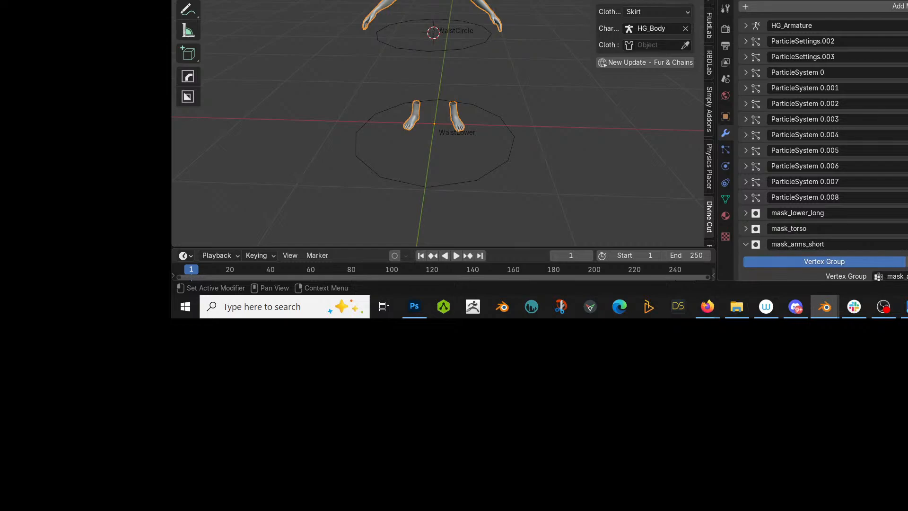
left_click(747, 244)
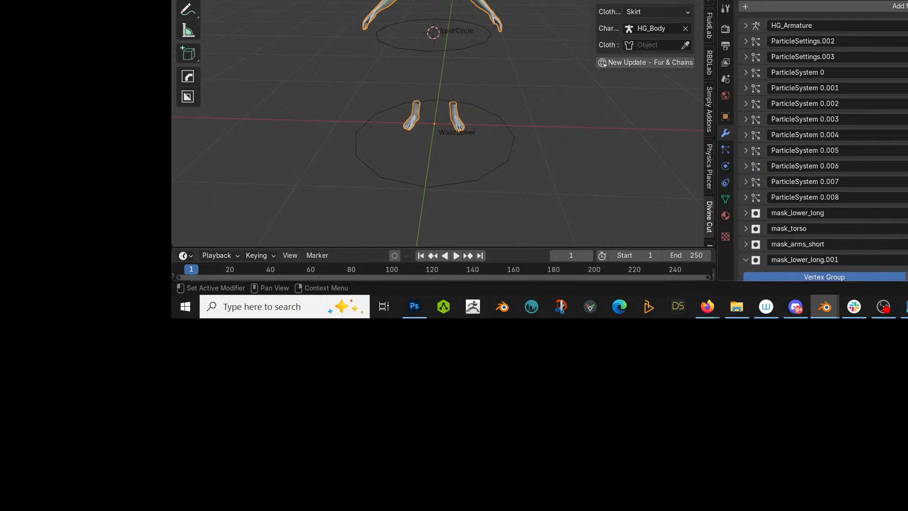
Unhide the body's masked legs and torso in the viewport and delete its mask_arms_short.001 and mask_lower_long.001 modifiers
scroll(412, 113, "down", 2)
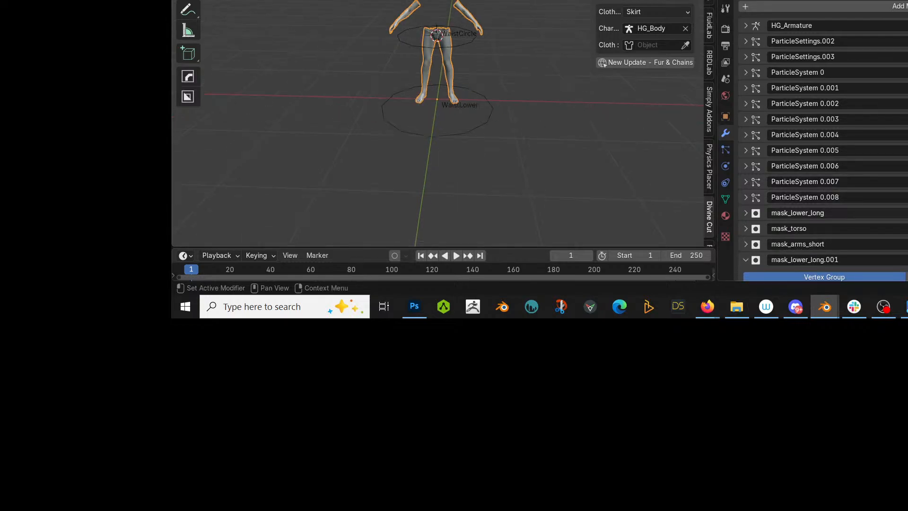
scroll(822, 142, "down", 2)
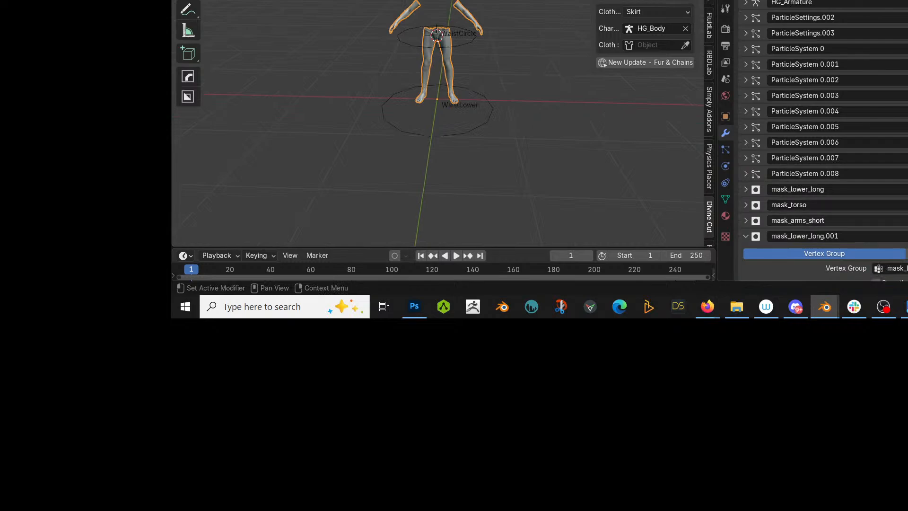
middle_click_drag(525, 121, 527, 96)
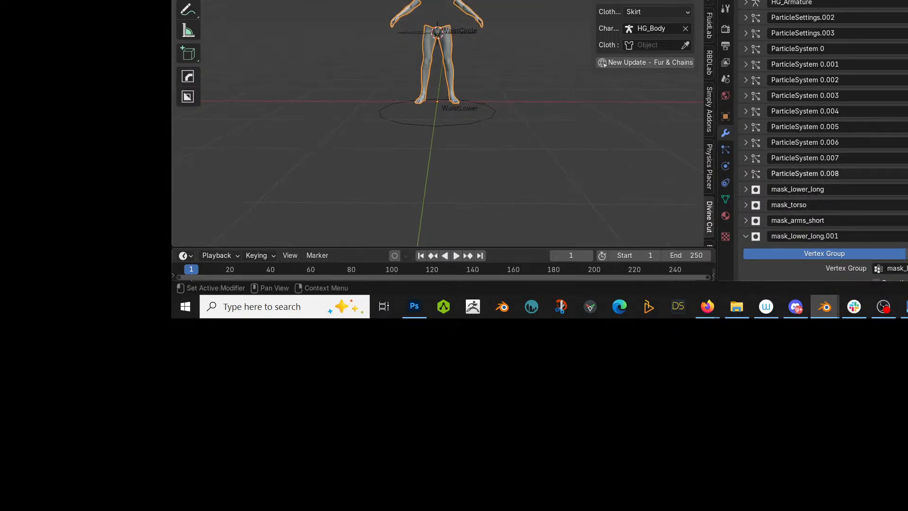
scroll(823, 142, "up", 3)
scroll(823, 142, "down", 5)
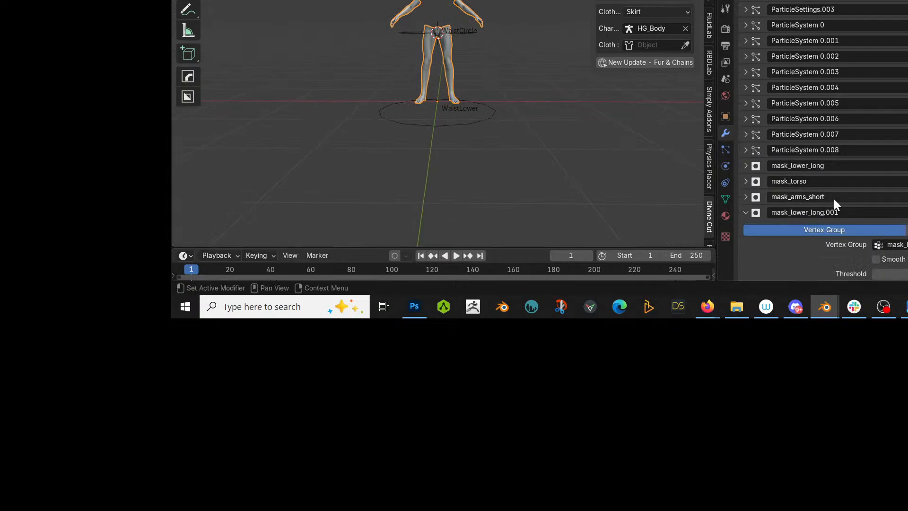
left_click(746, 213)
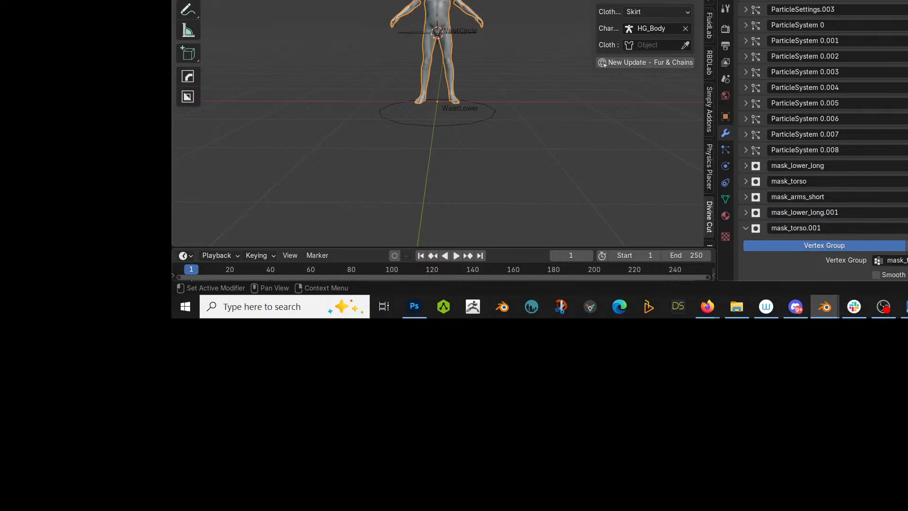
left_click(747, 228)
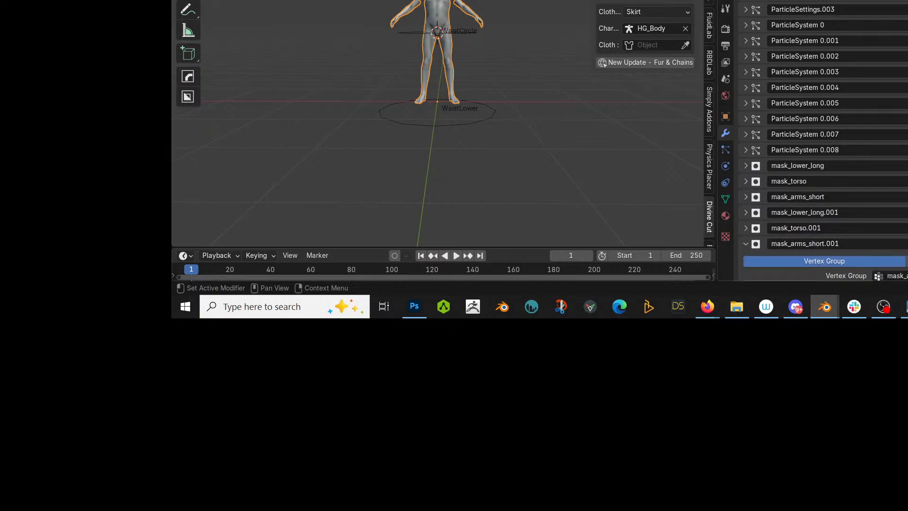
left_click(907, 243)
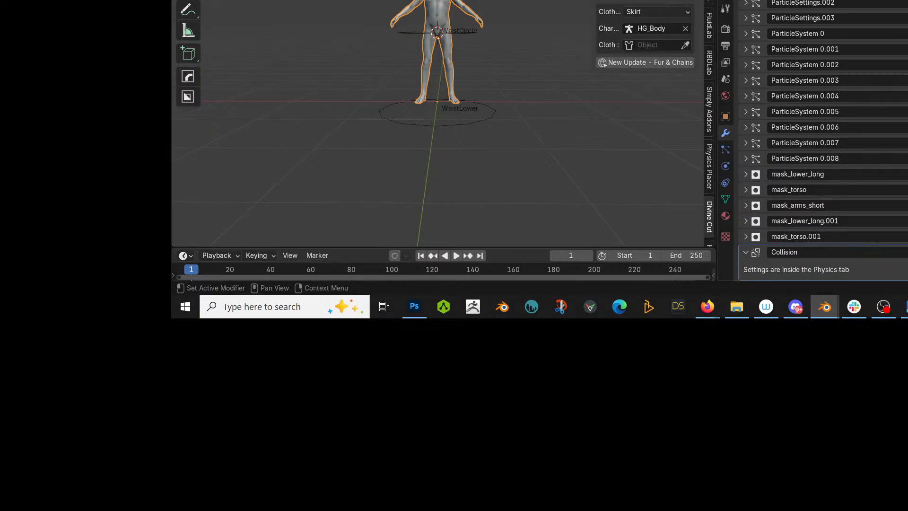
left_click(907, 220)
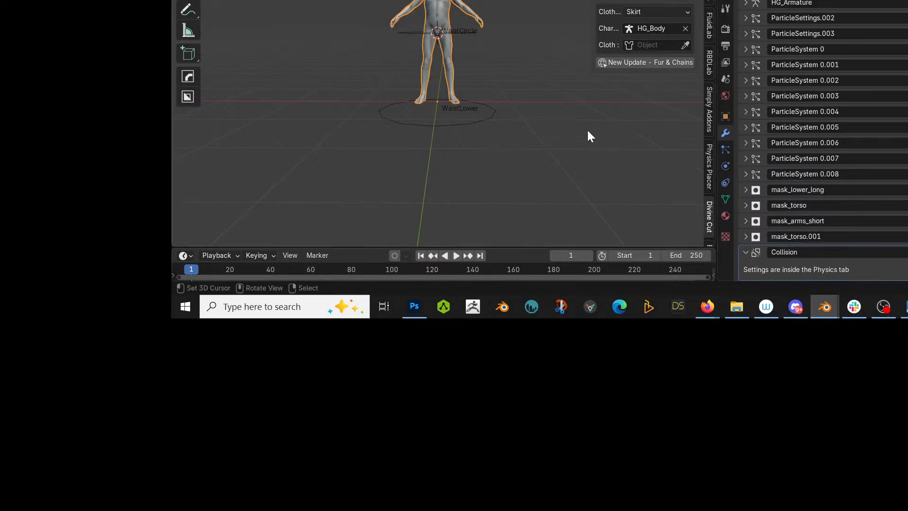
In front view, scale the WaistCircle down close to the body's width and raise it to the waist
middle_click_drag(507, 95, 540, 134, "shift")
scroll(546, 158, "up", 4)
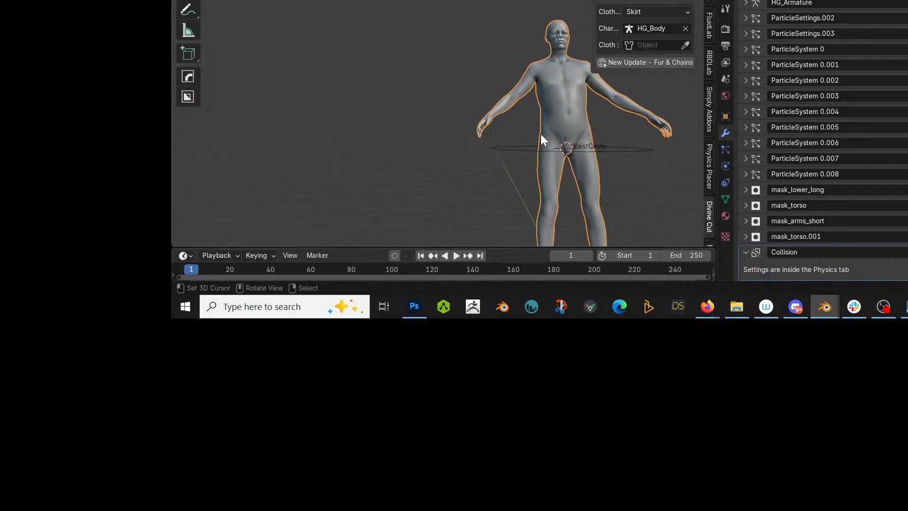
key("KP_1")
left_click(599, 146)
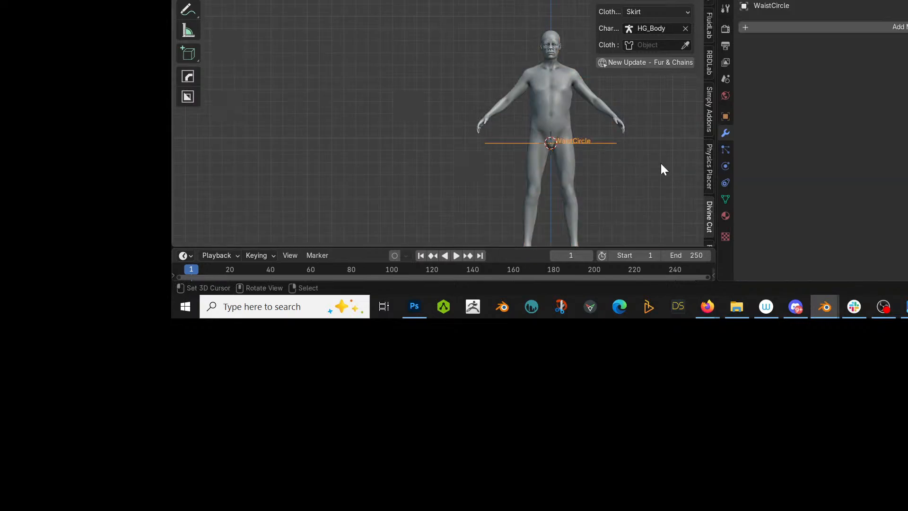
key("s")
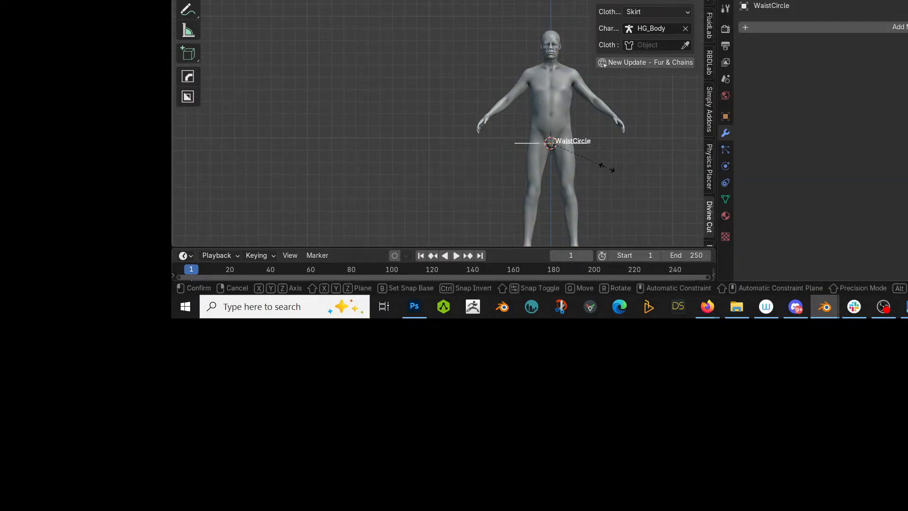
left_click(605, 168)
key("g")
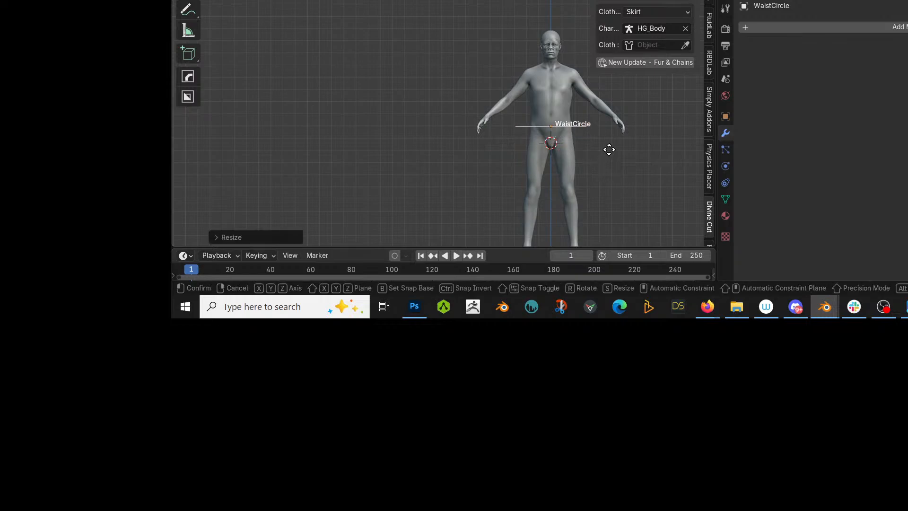
left_click(607, 148)
key("s")
left_click(593, 149)
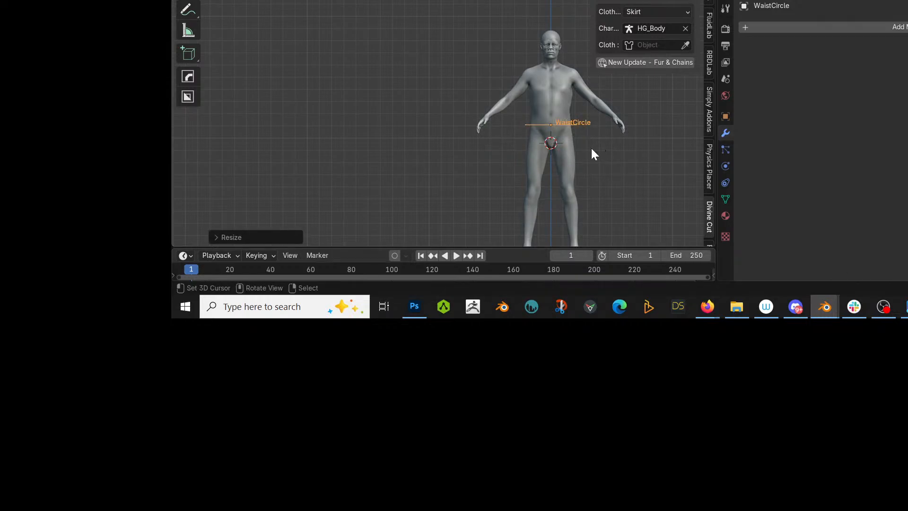
Raise the WaistLower circle along Z to knee height, scale it down to the hem width, and generate the skirt
scroll(602, 189, "down", 2)
left_click(551, 204)
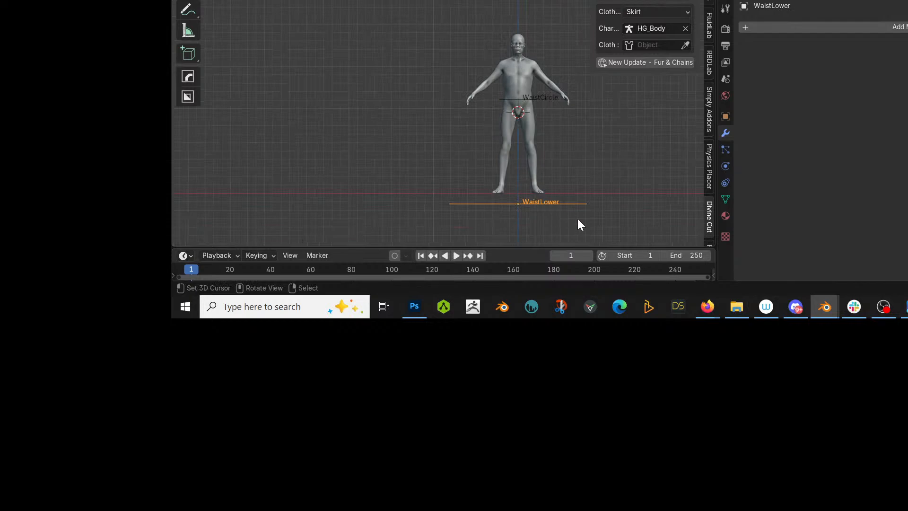
key("g")
key("z")
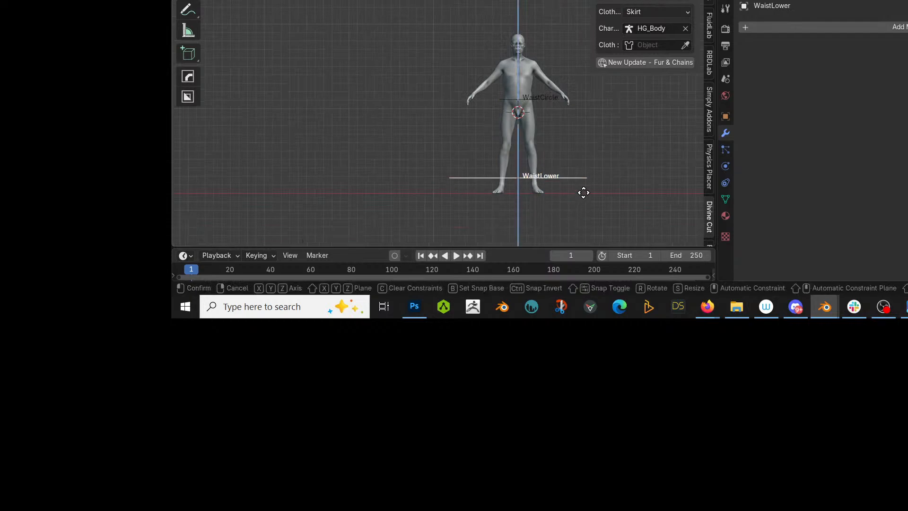
left_click(596, 172)
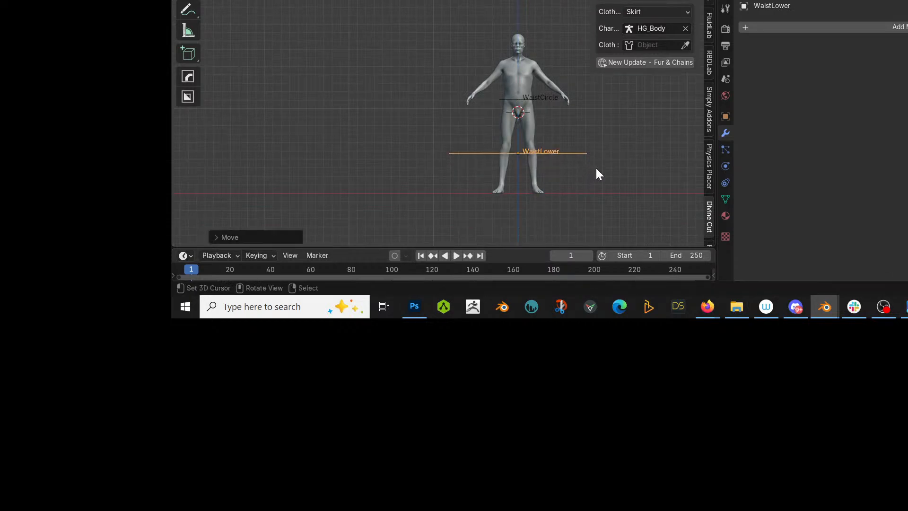
key("s")
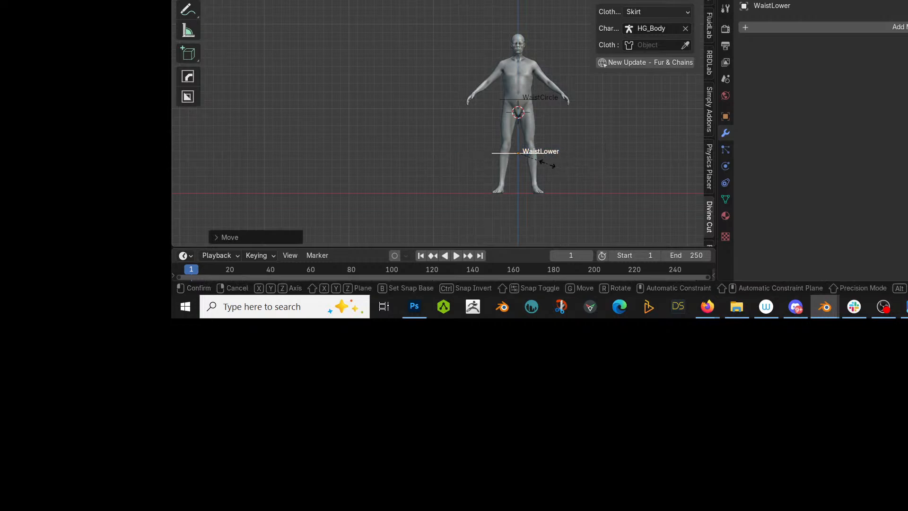
left_click(545, 165)
middle_click_drag(547, 165, 572, 206)
key("s")
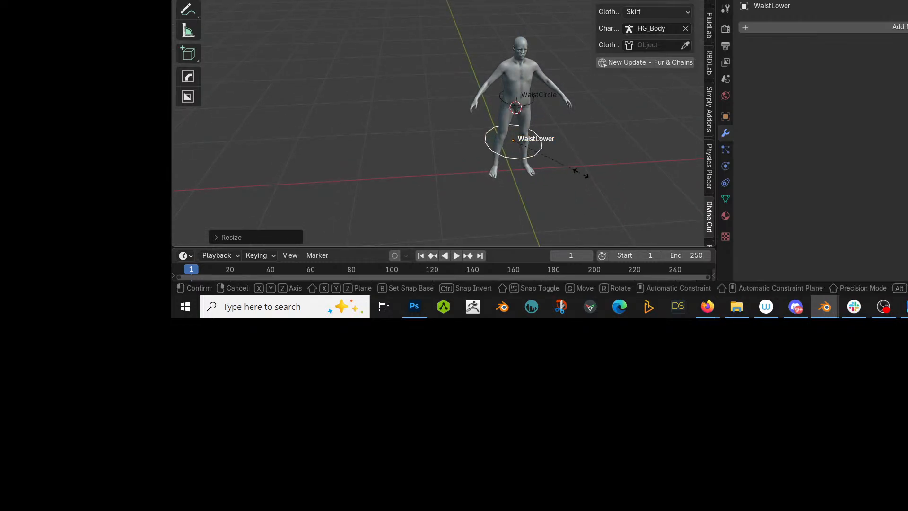
left_click(594, 155)
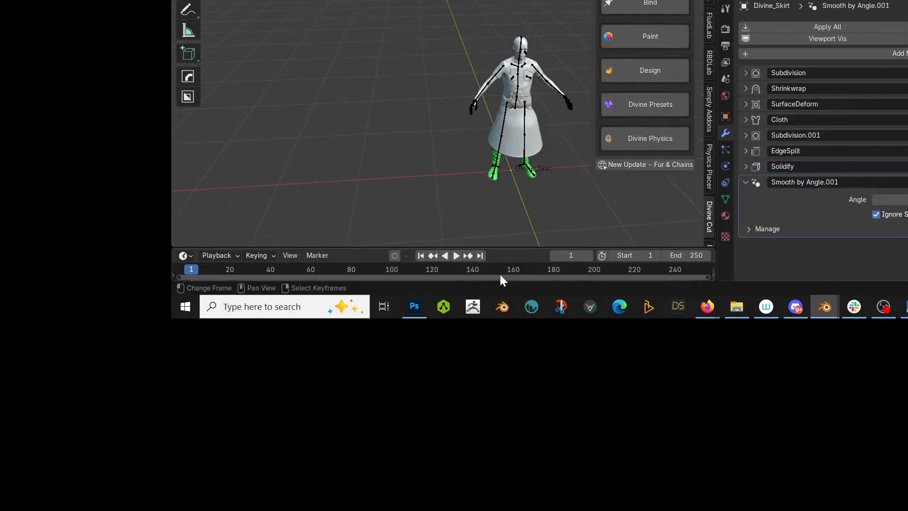
Play the skirt's cloth simulation from frame 1 to about frame 44 and check the skirt from below and the front
left_click(407, 255)
left_click(405, 255)
left_click(454, 257)
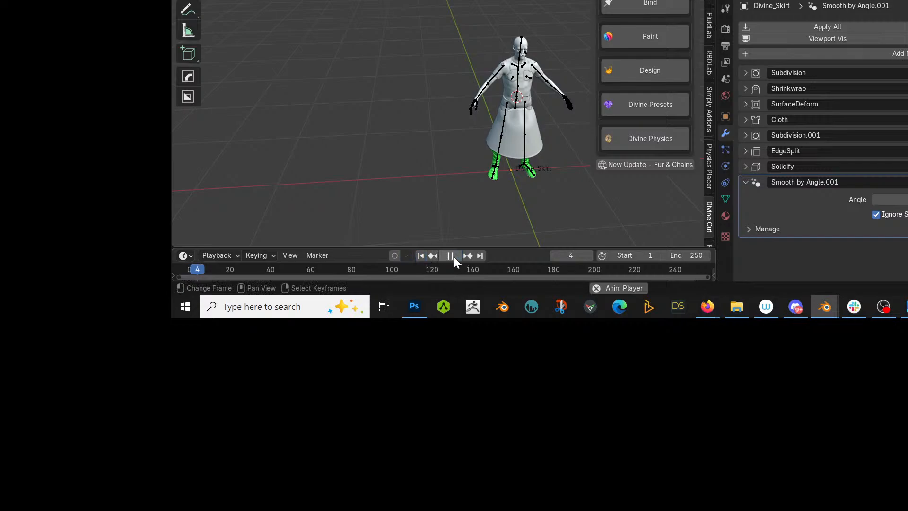
left_click(453, 257)
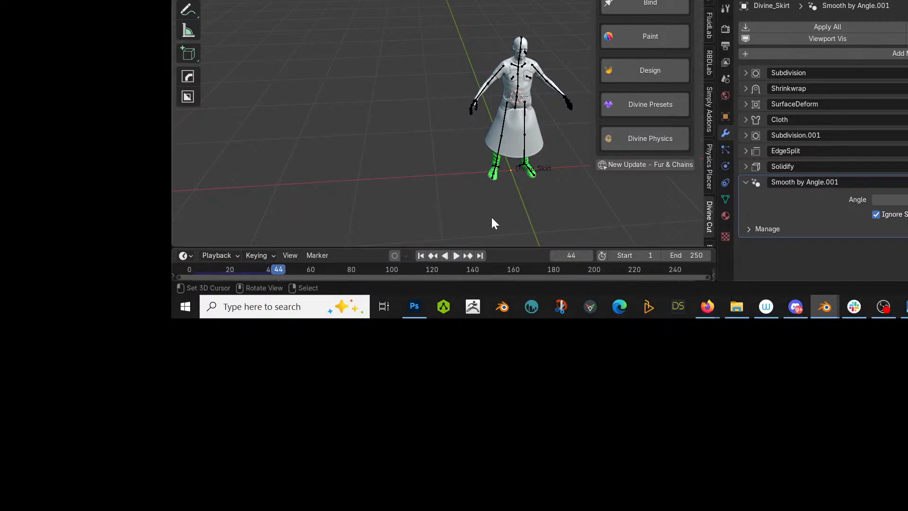
middle_click_drag(492, 222, 403, 27)
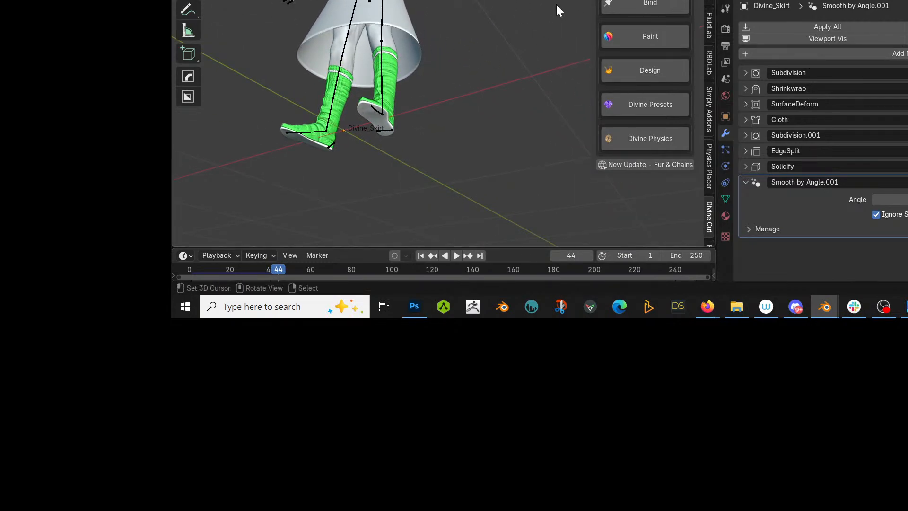
middle_click_drag(558, 10, 519, 36)
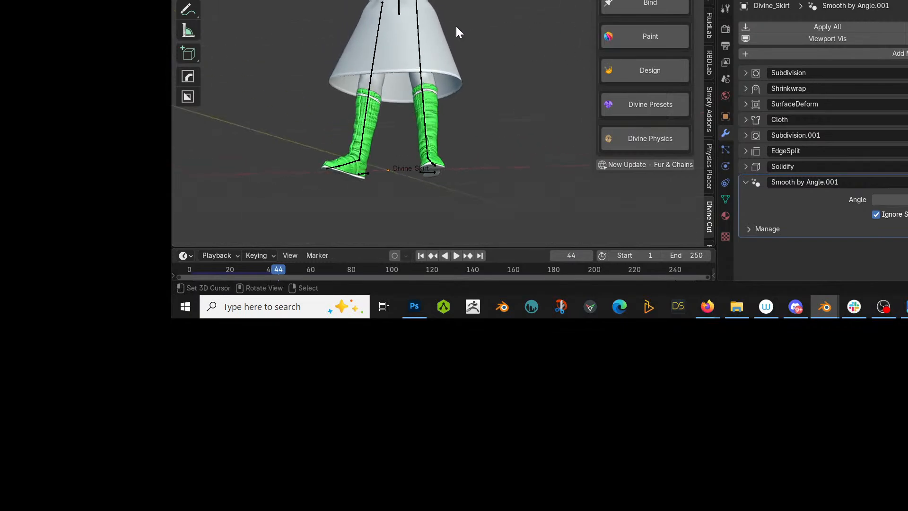
Paint the skirt's Shrinkwrap weights at 0.5 across its whole front, using a brush enlarged to 186 px radius
left_click(438, 45)
left_click(639, 37)
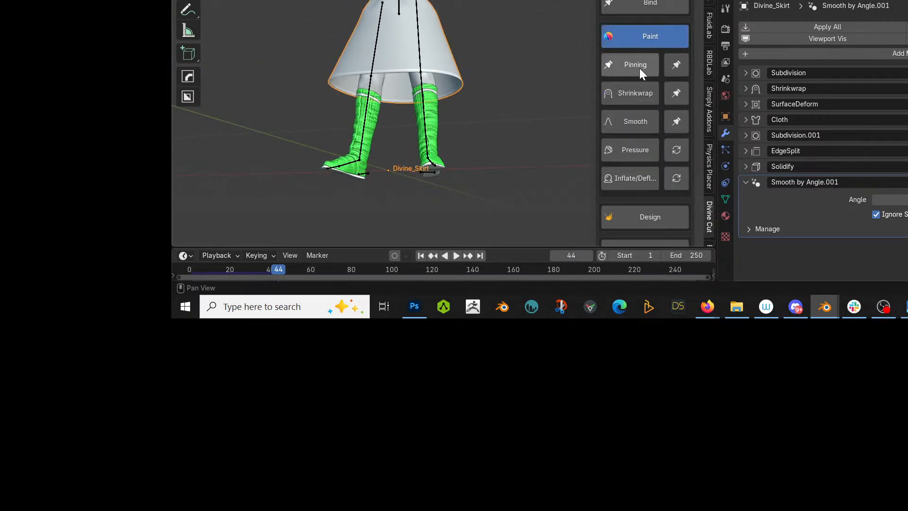
left_click(636, 95)
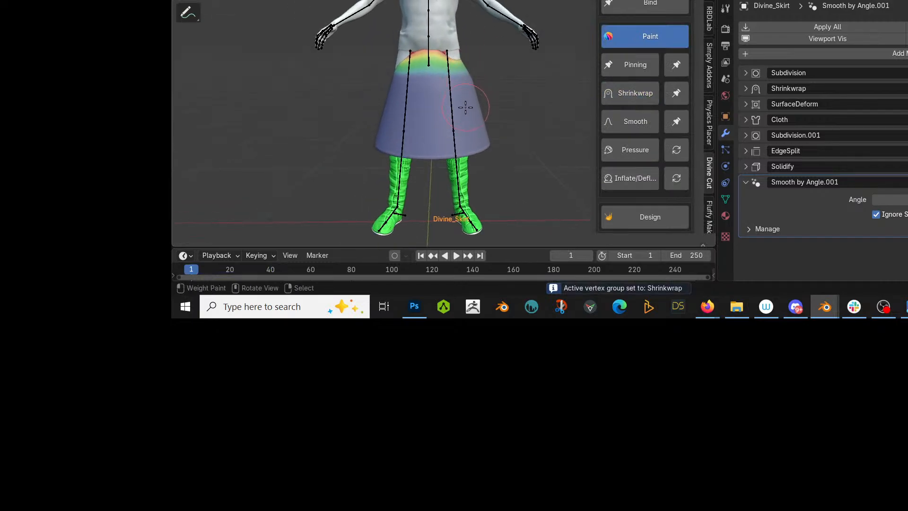
key("f")
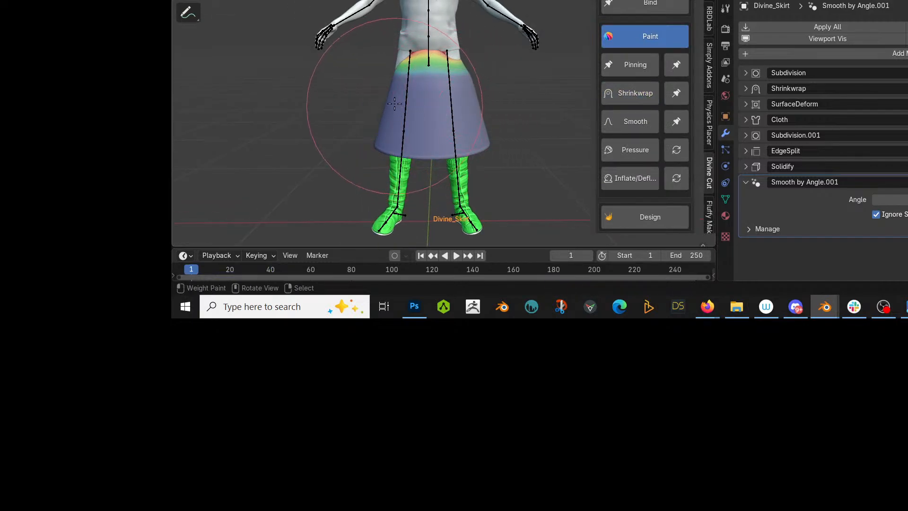
left_click(390, 96)
mouse_move(395, 142)
left_mouse_down()
mouse_move(382, 125)
mouse_move(389, 105)
mouse_move(390, 140)
left_mouse_up()
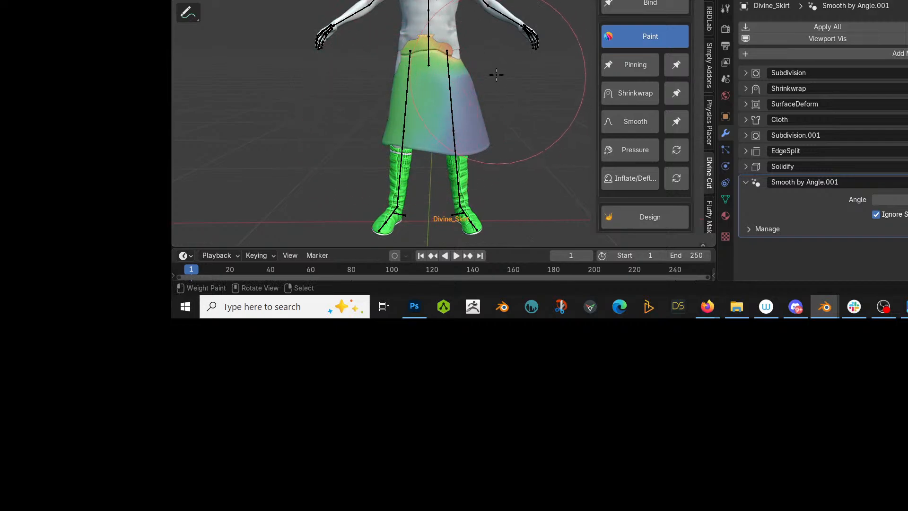
mouse_move(465, 78)
left_mouse_down()
mouse_move(470, 138)
mouse_move(466, 125)
mouse_move(478, 120)
left_mouse_up()
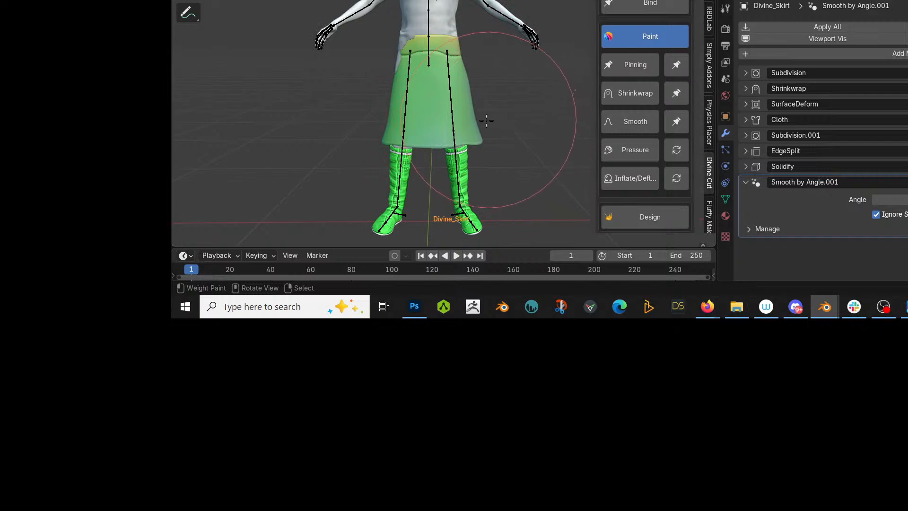
middle_click_drag(515, 122, 430, 125)
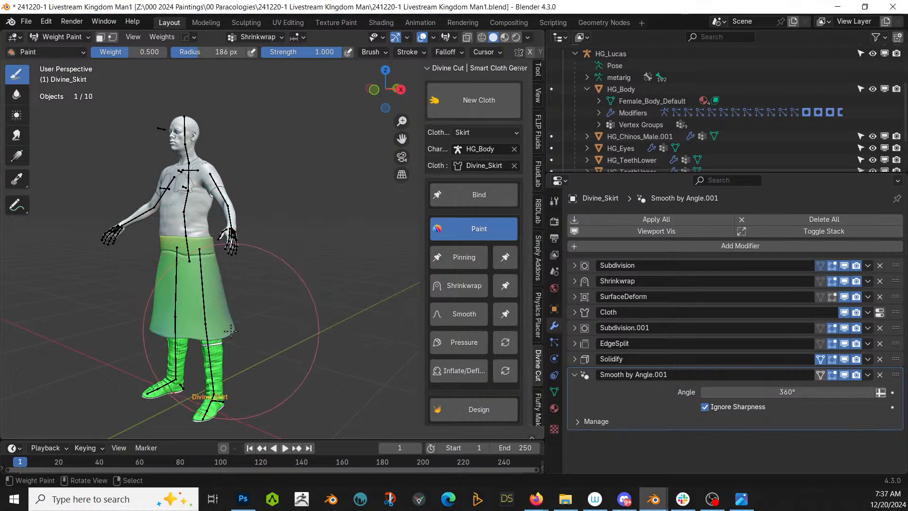
Paint the skirt's remaining Shrinkwrap weights at 0.5, then return the skirt to Object Mode
middle_click_drag(216, 269, 208, 297)
mouse_move(208, 296)
left_mouse_down()
mouse_move(208, 284)
mouse_move(203, 304)
mouse_move(193, 300)
left_mouse_up()
mouse_move(223, 300)
middle_mouse_down()
mouse_move(270, 301)
mouse_move(258, 397)
middle_mouse_up()
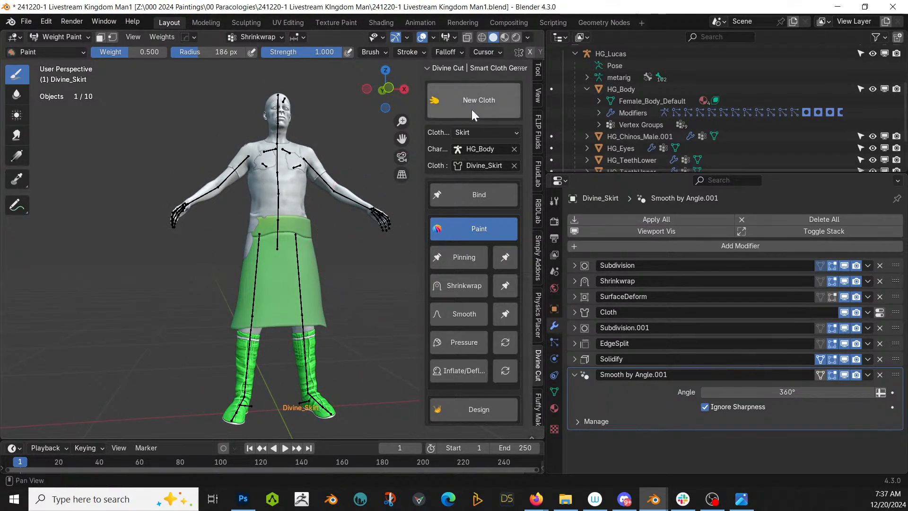
left_click(67, 39)
left_click(66, 49)
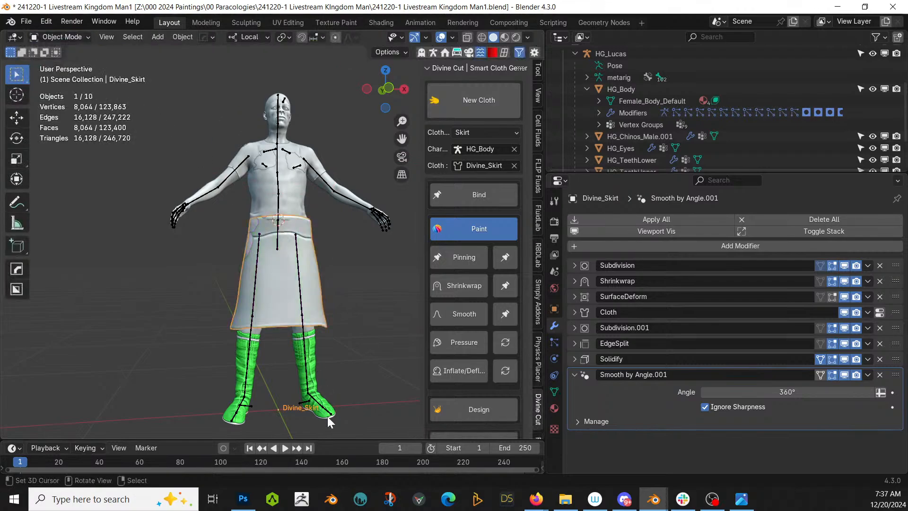
Play the skirt's cloth simulation to about frame 70 and check the drape from below and the front
left_click(285, 447)
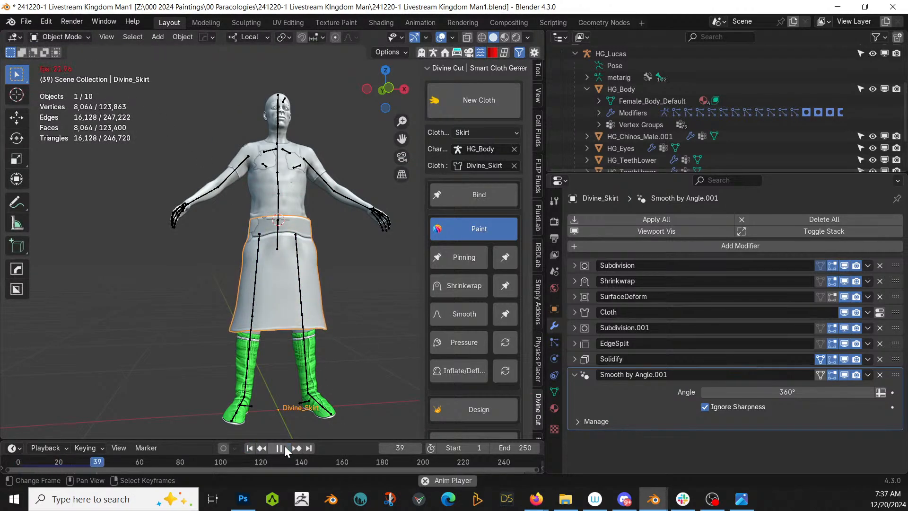
left_click(282, 447)
middle_click_drag(313, 379, 297, 358)
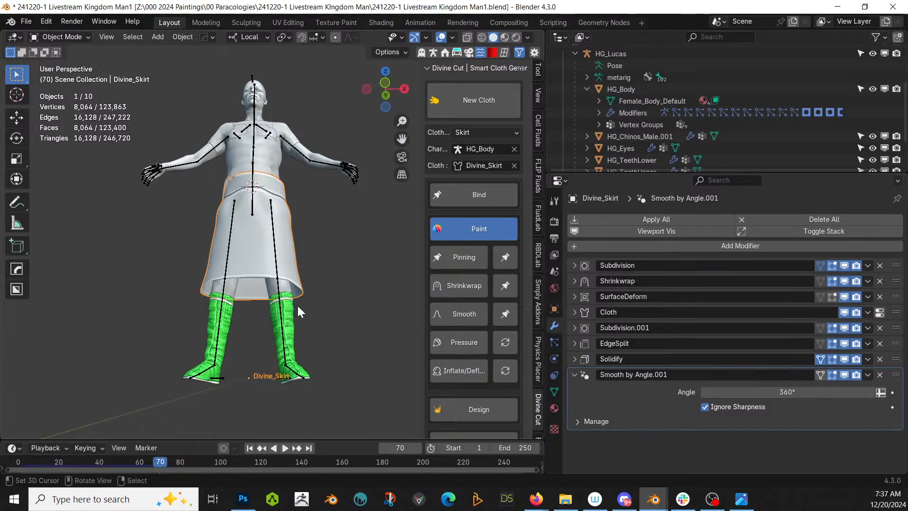
middle_click_drag(297, 304, 303, 262)
scroll(307, 342, "up", 3)
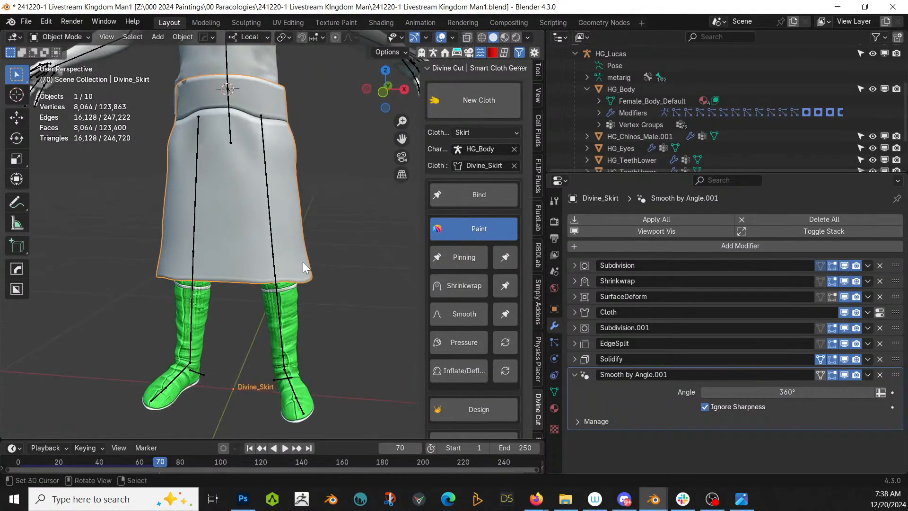
In Edit Mode, delete the skirt's central front column of vertices from the hem up to just below the waistband
key("Tab")
middle_click_drag(240, 261, 257, 247)
key("KP_1")
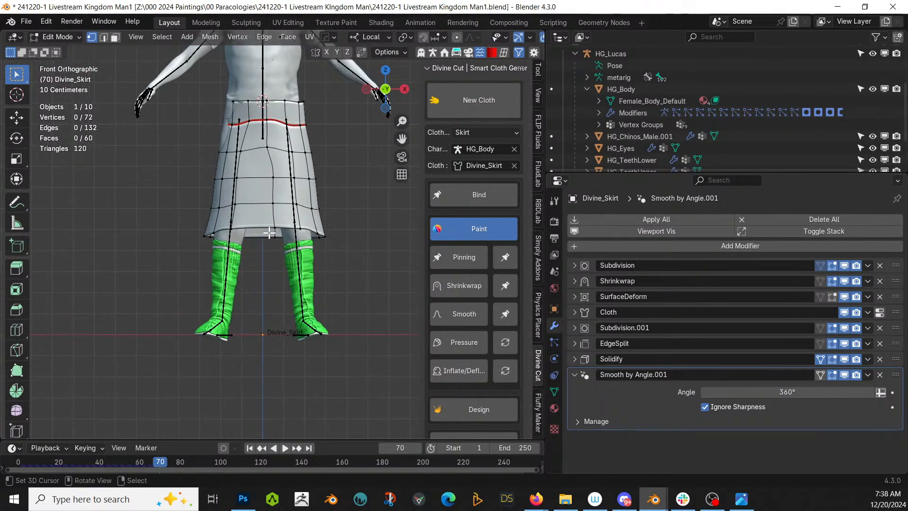
left_click(273, 221)
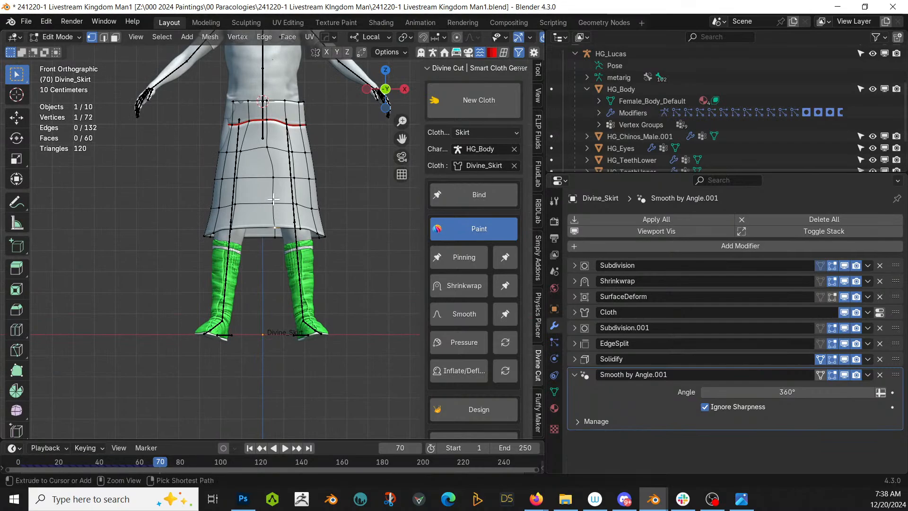
left_click(273, 177, "ctrl")
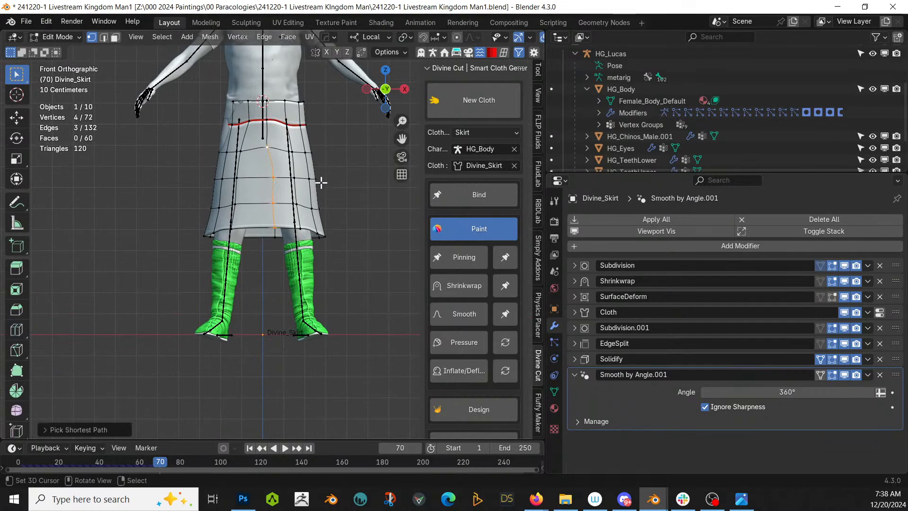
key("x")
left_click(265, 187)
From the back view, delete the skirt's central rear column of vertices up to just below the waistband and leave Edit Mode
middle_click_drag(265, 186, 188, 238)
key("ctrl+KP_1")
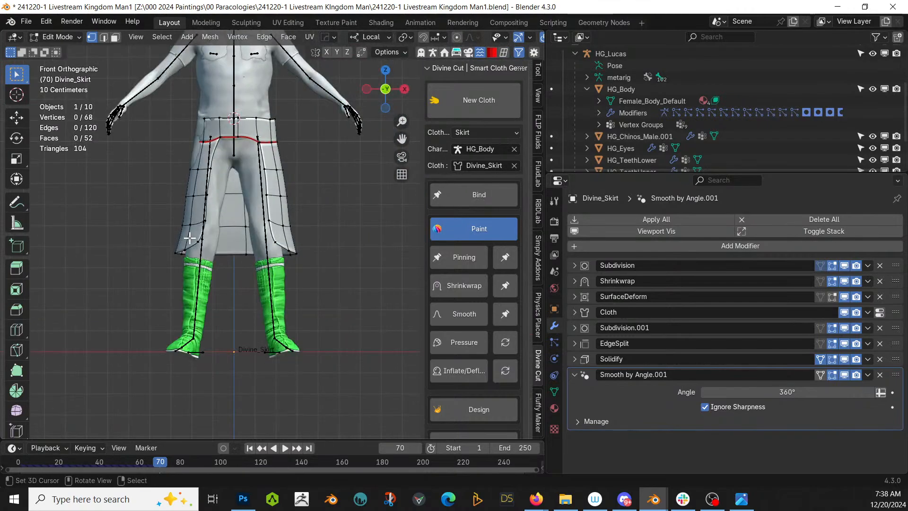
left_click(299, 254)
left_click(297, 226, "ctrl")
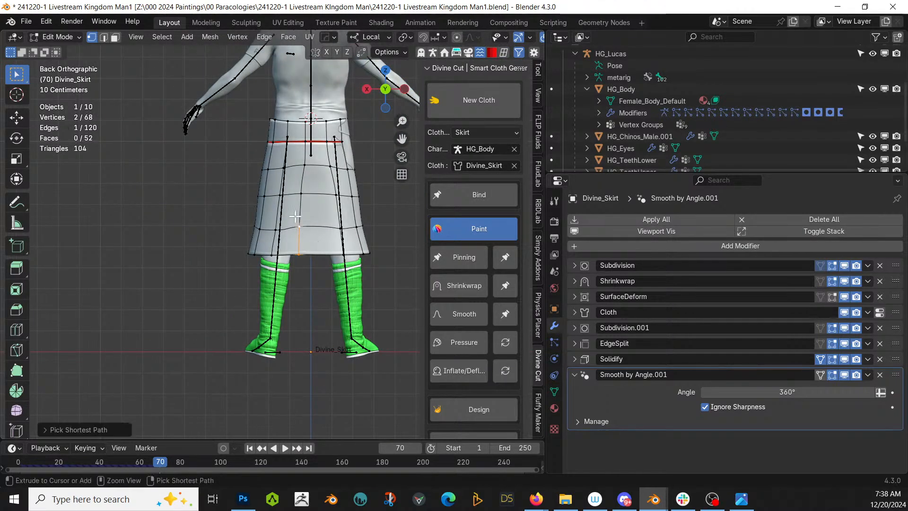
key("x")
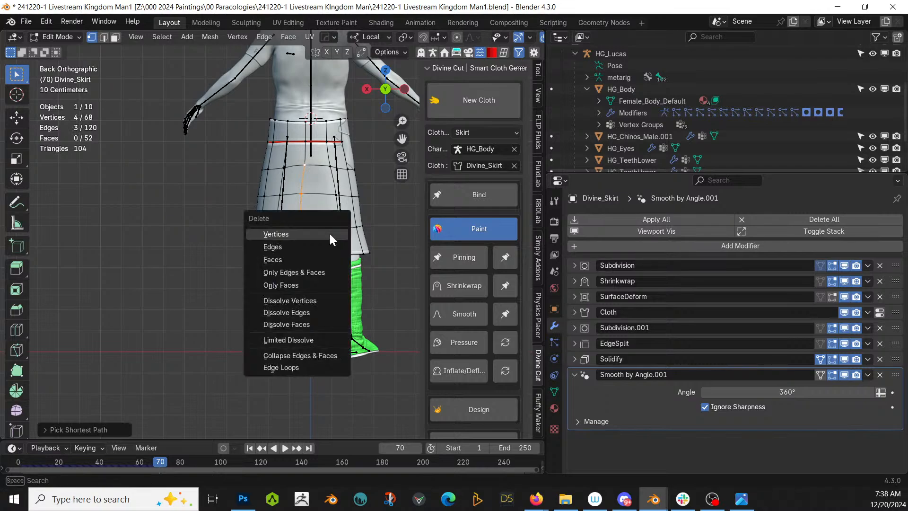
left_click(330, 233)
key("Tab")
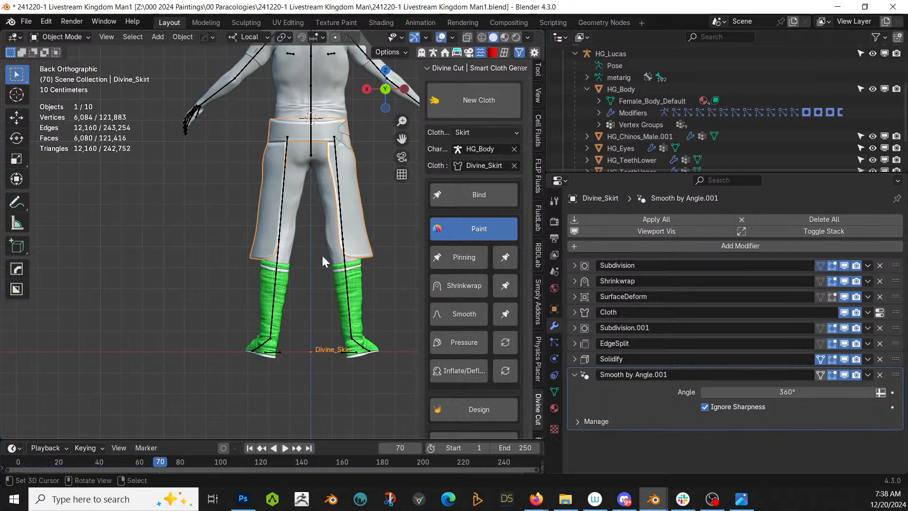
Replay the cloth simulation from frame 1 to about frame 54 and inspect the split skirt from the front
left_click(249, 447)
left_click(285, 448)
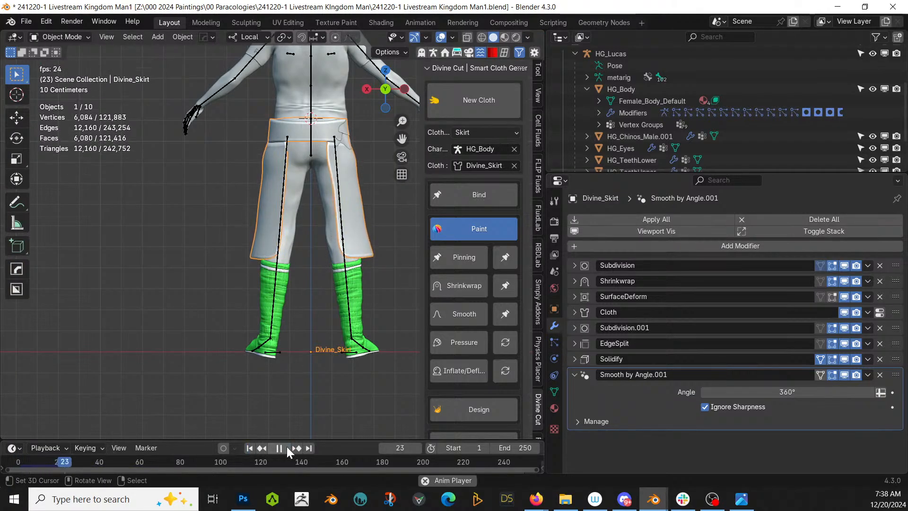
left_click(286, 448)
middle_click_drag(302, 348, 47, 367)
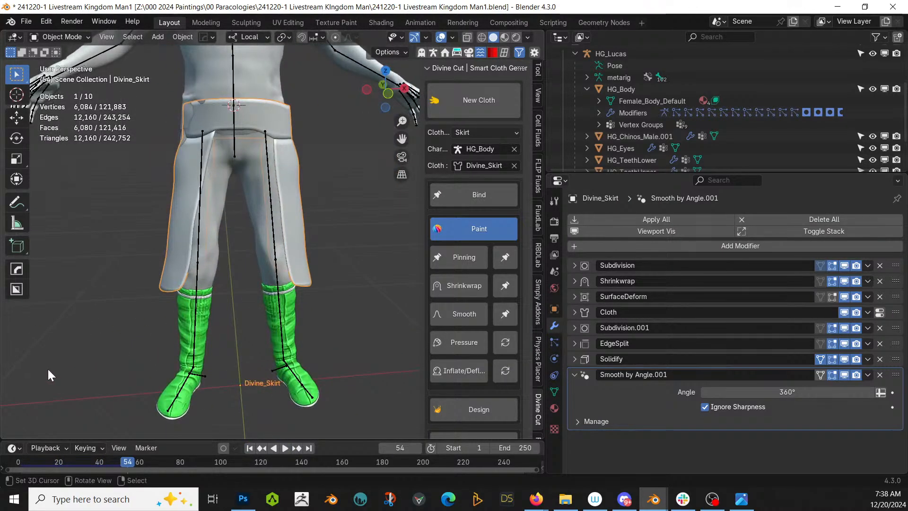
middle_click_drag(220, 309, 243, 344)
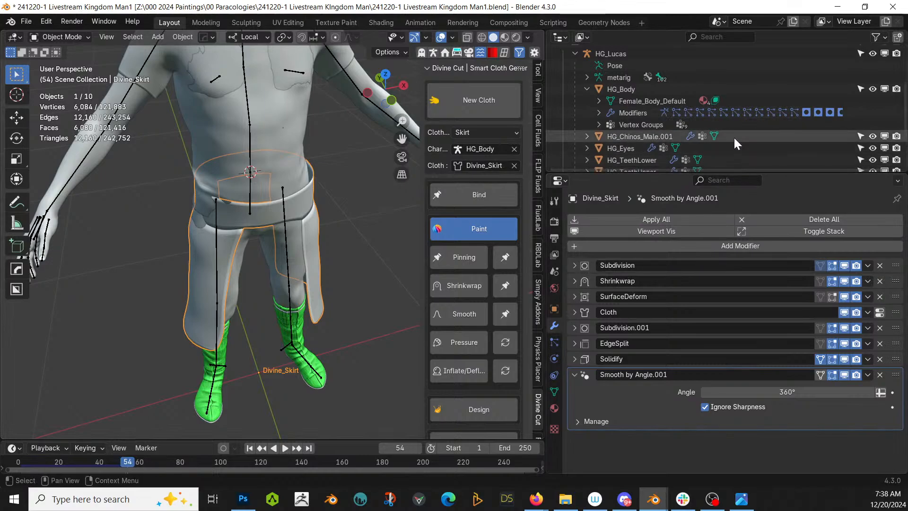
Widen the 3D viewport and apply all modifiers on Divine_Skirt
scroll(733, 136, "down", 2)
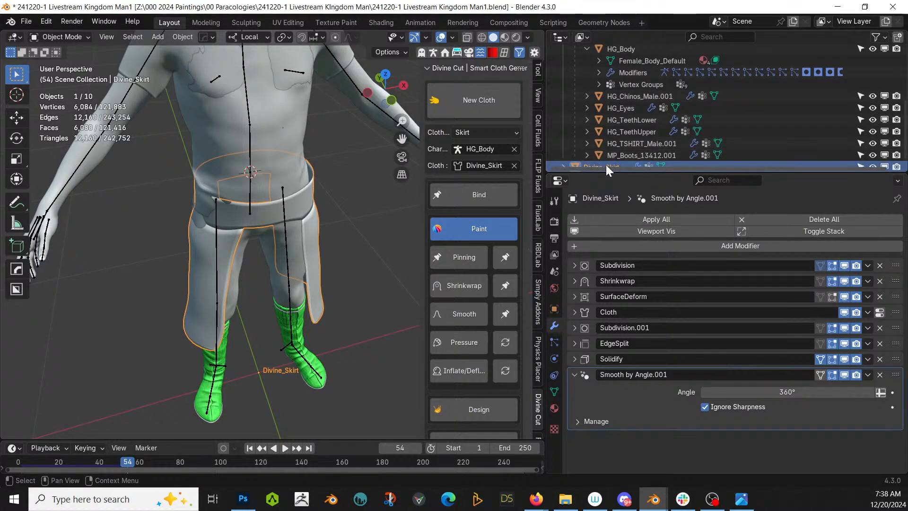
left_click_drag(547, 137, 665, 139)
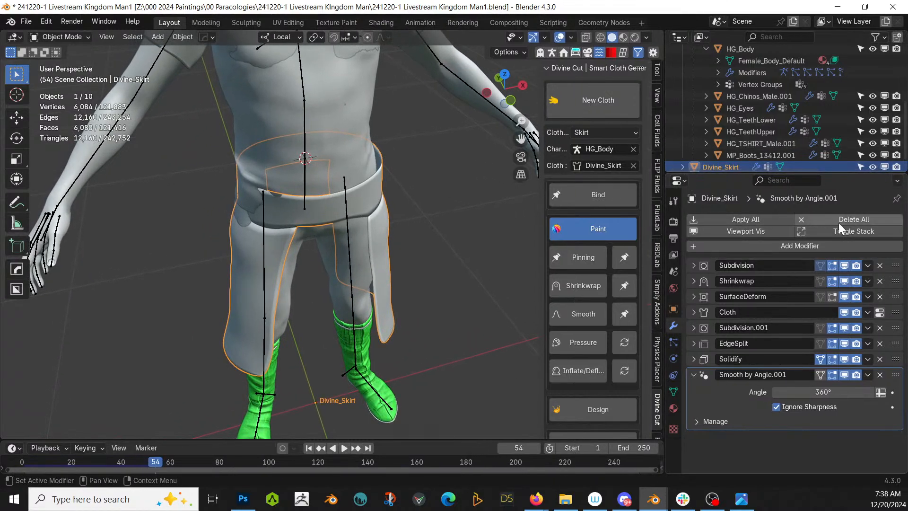
left_click(763, 220)
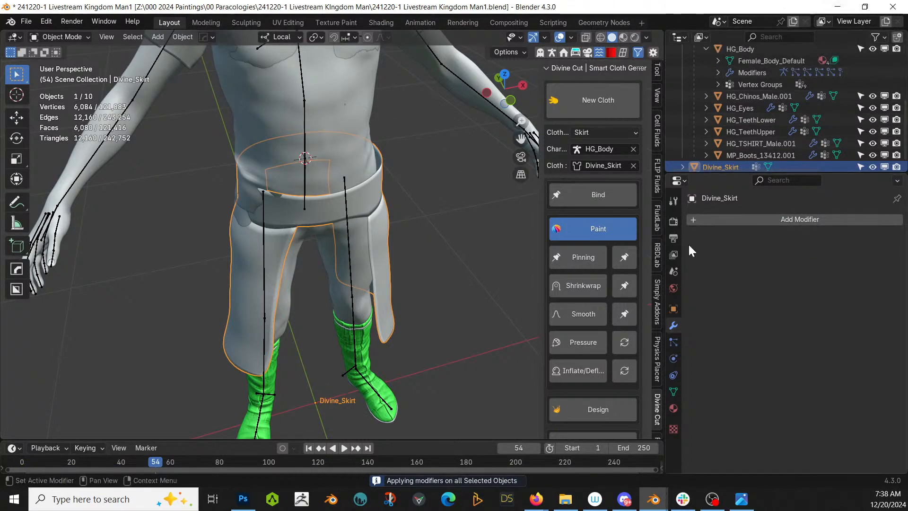
Set the viewport shading color to Random so each clothing object is tinted differently
middle_click_drag(277, 242, 249, 199)
middle_click_drag(317, 192, 345, 236, "shift")
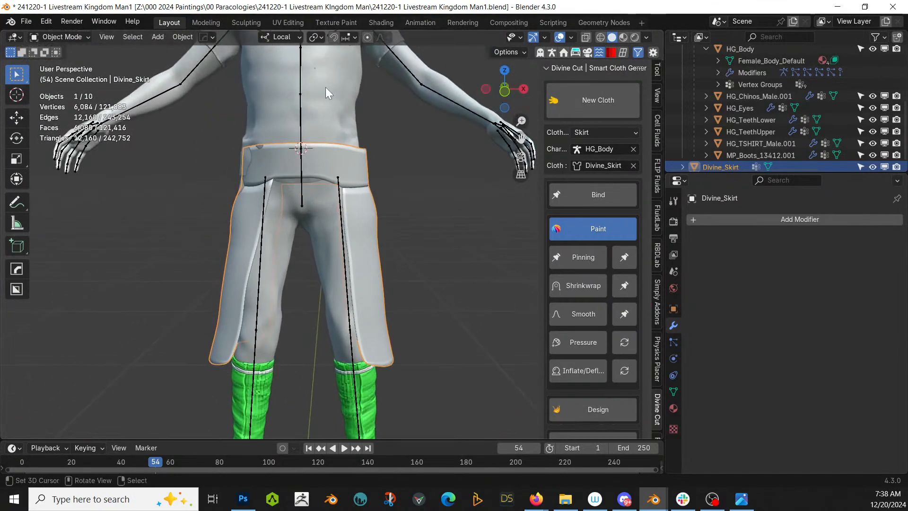
scroll(331, 97, "down", 3)
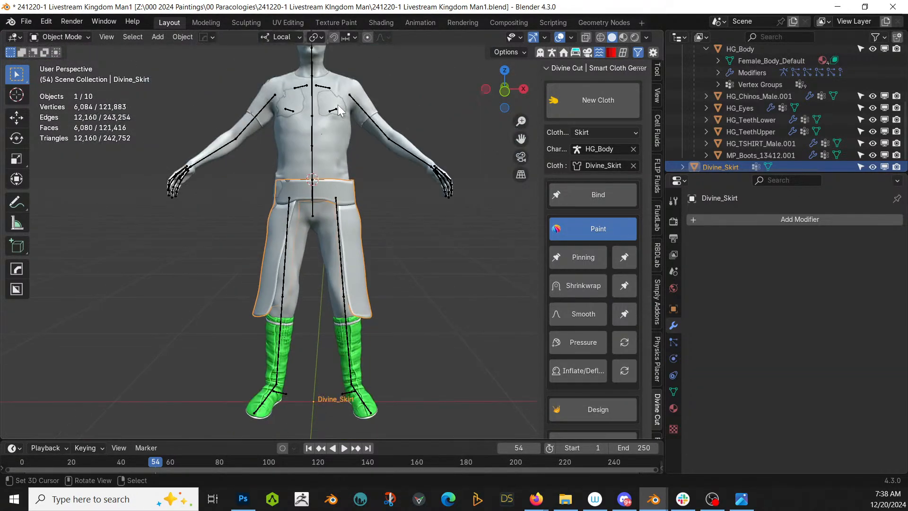
left_click(645, 38)
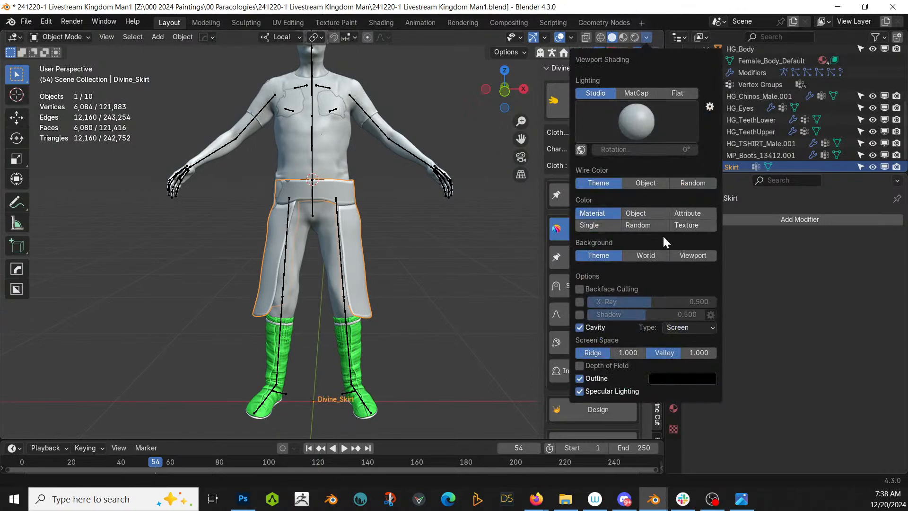
left_click(644, 224)
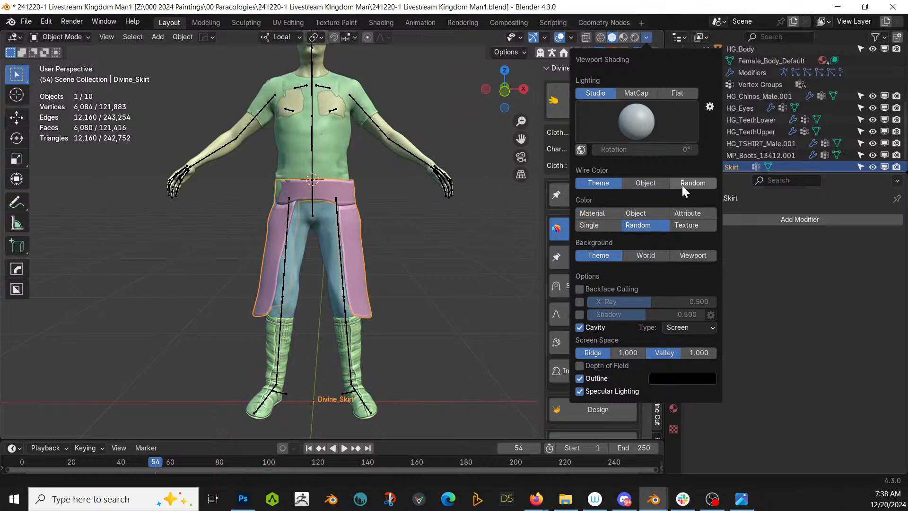
Put Divine_Skirt in Sculpt Mode with X symmetry and pull the waistband's side outward over the shirt using Elastic Grab
scroll(277, 216, "up", 2)
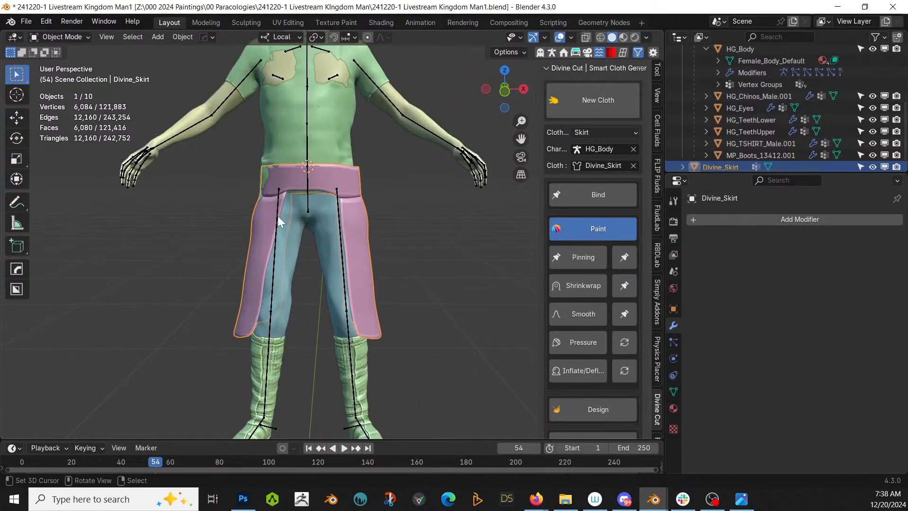
left_click(255, 231)
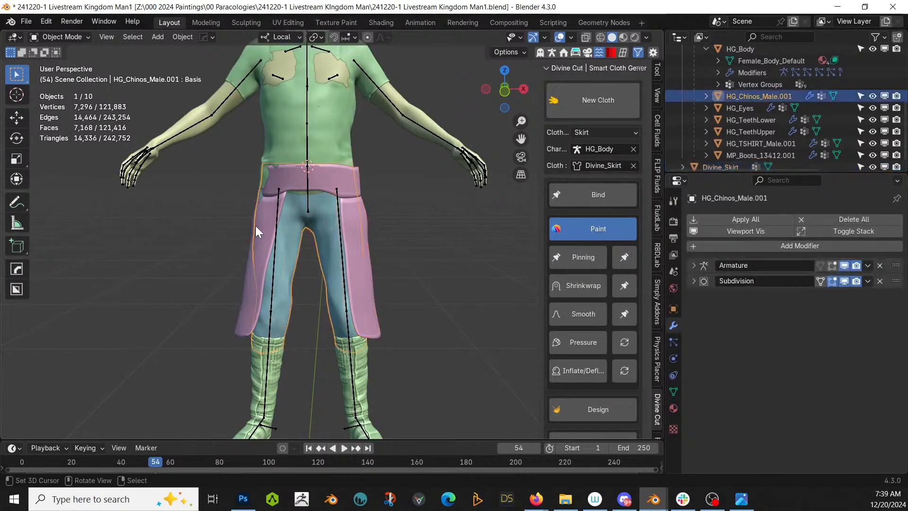
left_click(243, 310)
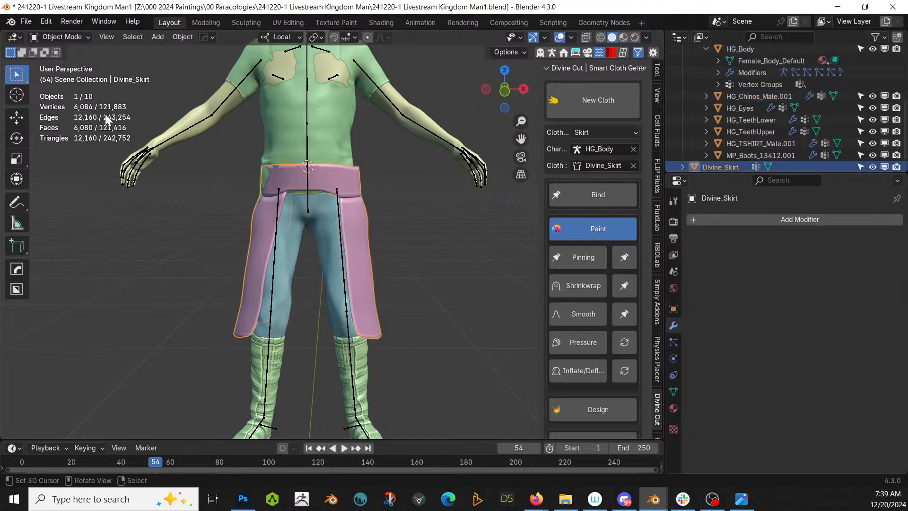
left_click(63, 38)
left_click(75, 75)
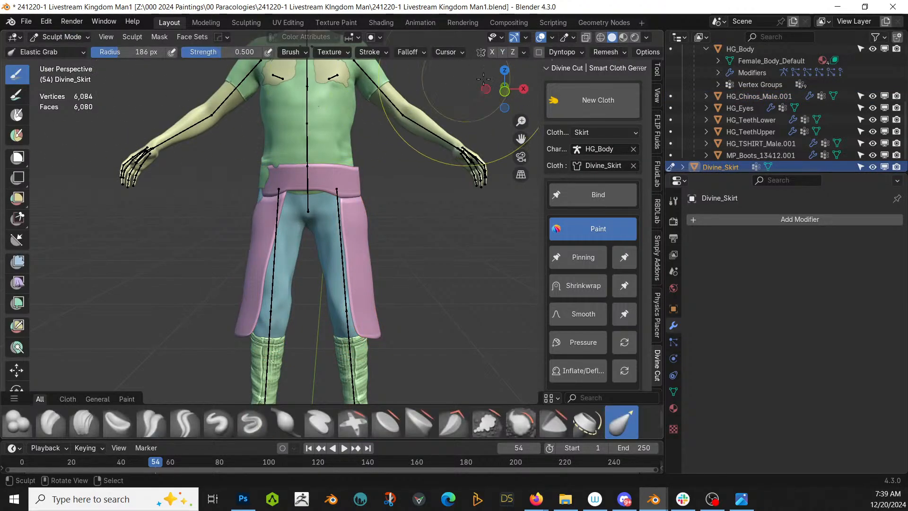
left_click(491, 52)
middle_click_drag(364, 202, 346, 246)
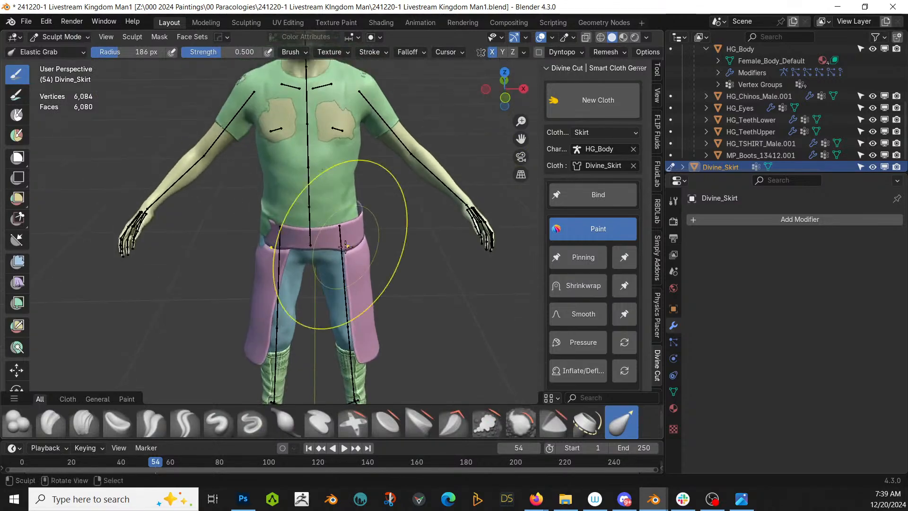
left_click_drag(272, 226, 240, 225)
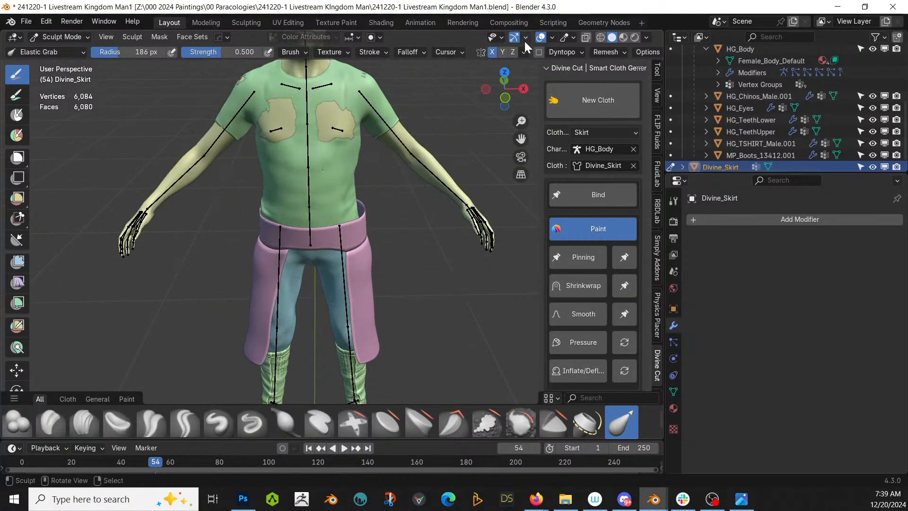
Turn off X symmetry and pull both sides of the rear waistband inward against the body with Elastic Grab
left_click(492, 51)
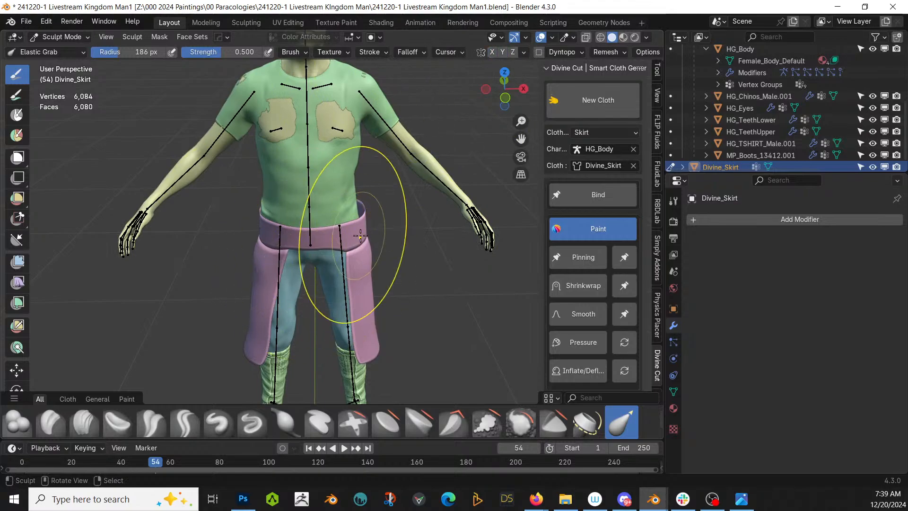
mouse_move(273, 227)
middle_mouse_down()
mouse_move(294, 211)
mouse_move(243, 123)
middle_mouse_up()
left_click_drag(271, 146, 278, 96)
mouse_move(278, 96)
middle_mouse_down()
mouse_move(286, 195)
mouse_move(276, 166)
mouse_move(236, 144)
middle_mouse_up()
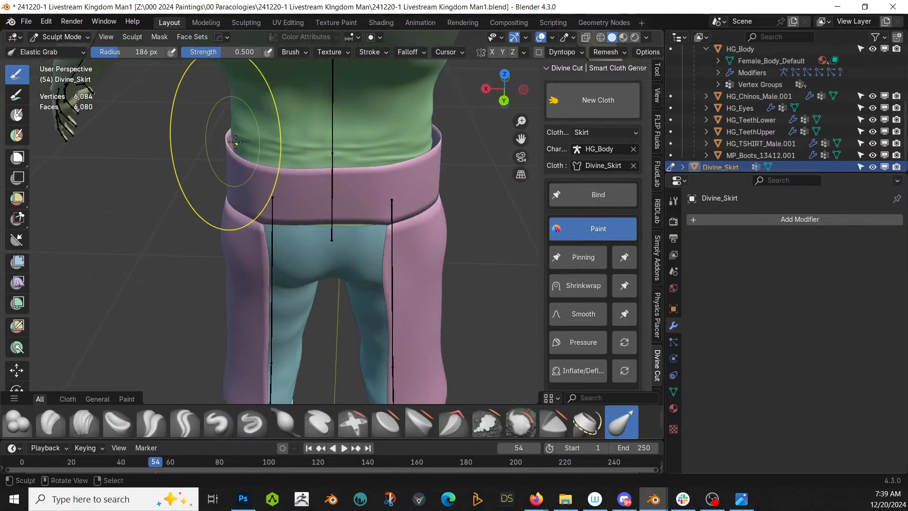
left_click_drag(227, 141, 239, 143)
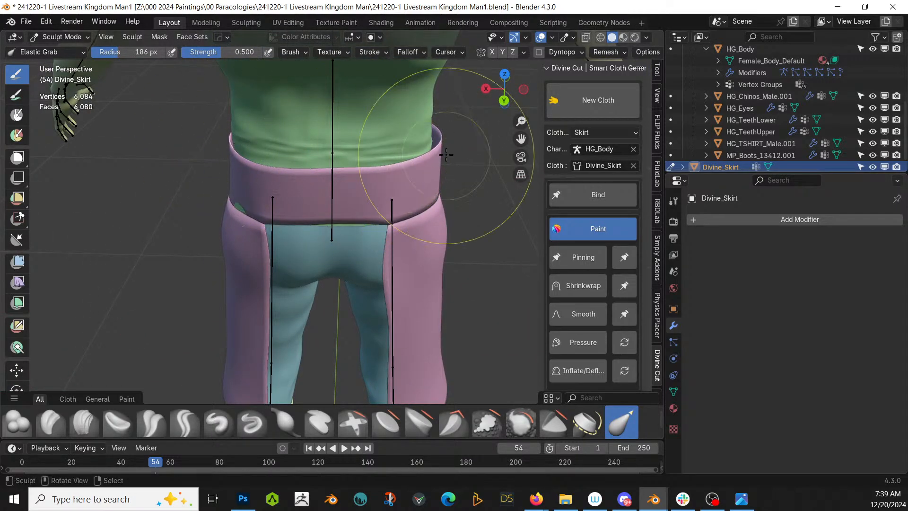
left_click_drag(442, 139, 420, 137)
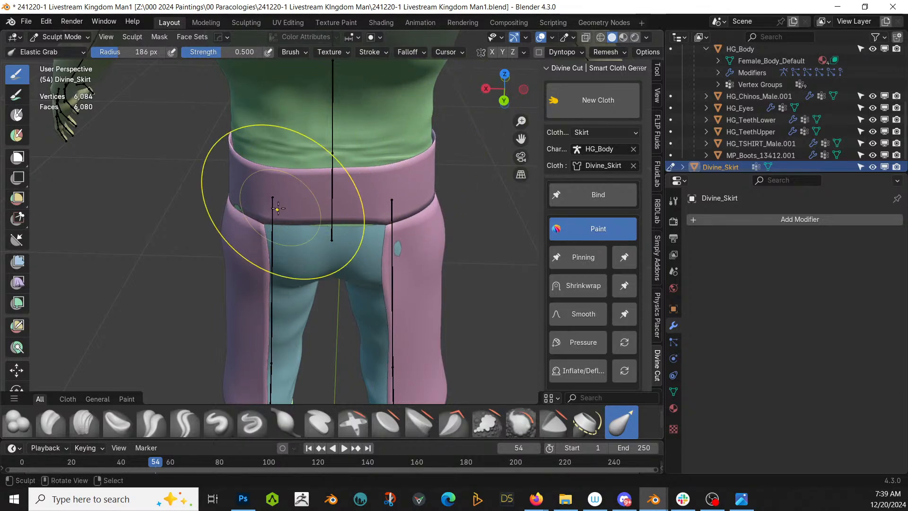
Pull the skirt outward at both rear hips to cover the clothing poking through, and check its mesh in Edit Mode
left_click_drag(240, 213, 234, 213)
middle_click_drag(391, 257, 410, 258)
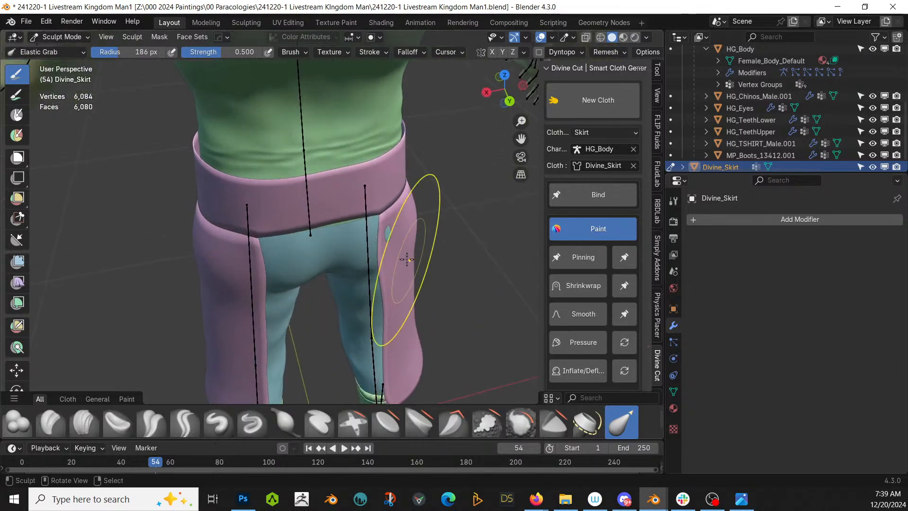
left_click_drag(388, 244, 395, 243)
scroll(388, 243, "down", 2)
key("Tab")
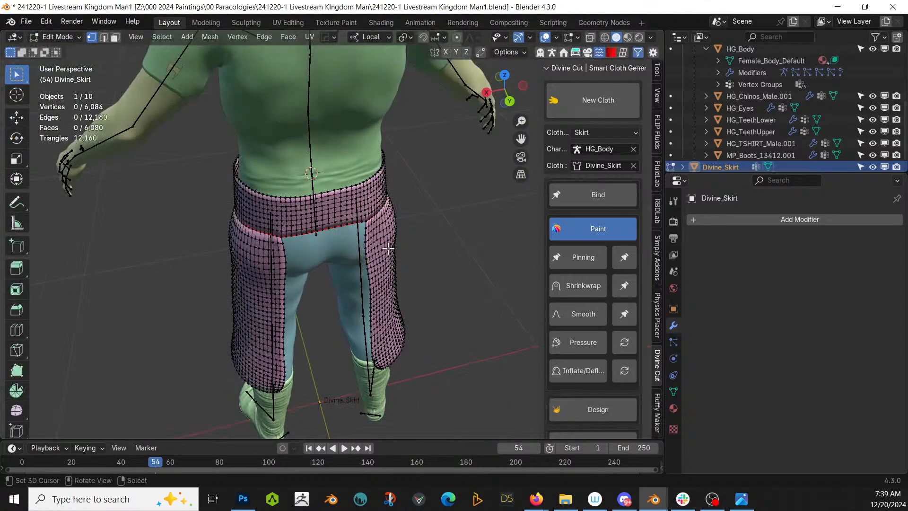
key("Tab")
middle_click_drag(371, 251, 536, 222)
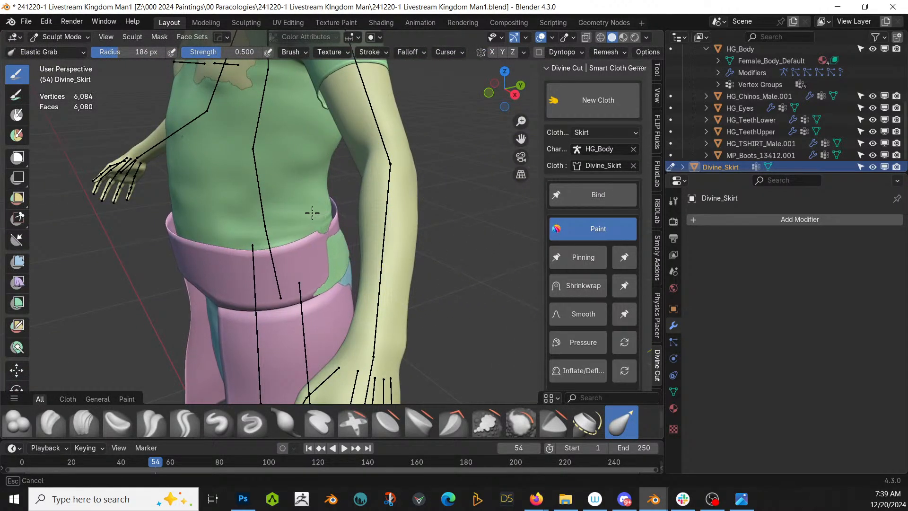
Pull the skirt's front waistband in toward the shirt and adjust its rim at the character's right side with Elastic Grab
left_click_drag(177, 233, 214, 218)
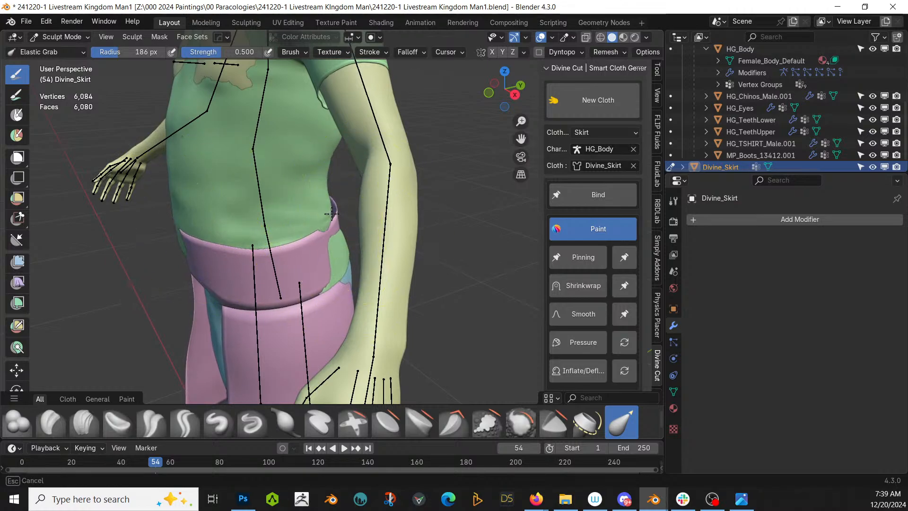
mouse_move(330, 223)
middle_mouse_down()
mouse_move(396, 208)
mouse_move(304, 229)
middle_mouse_up()
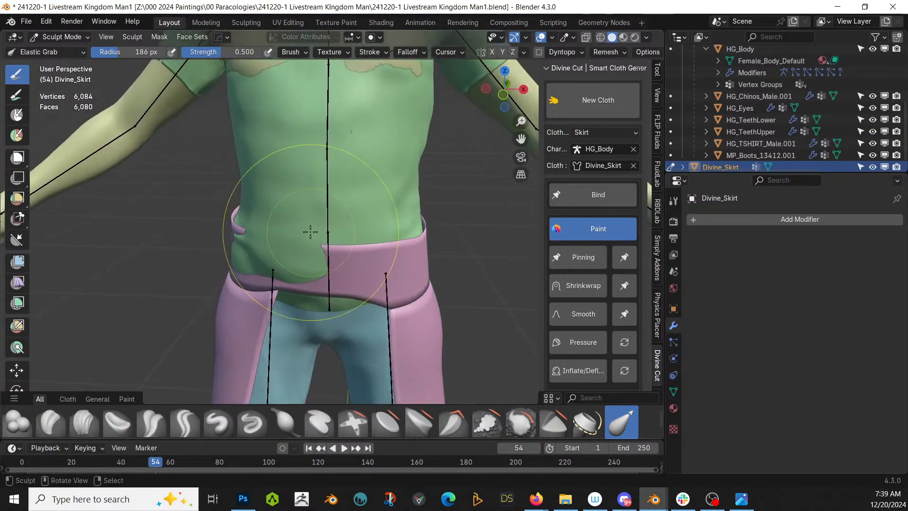
mouse_move(237, 208)
left_mouse_down()
mouse_move(241, 219)
mouse_move(242, 212)
left_mouse_up()
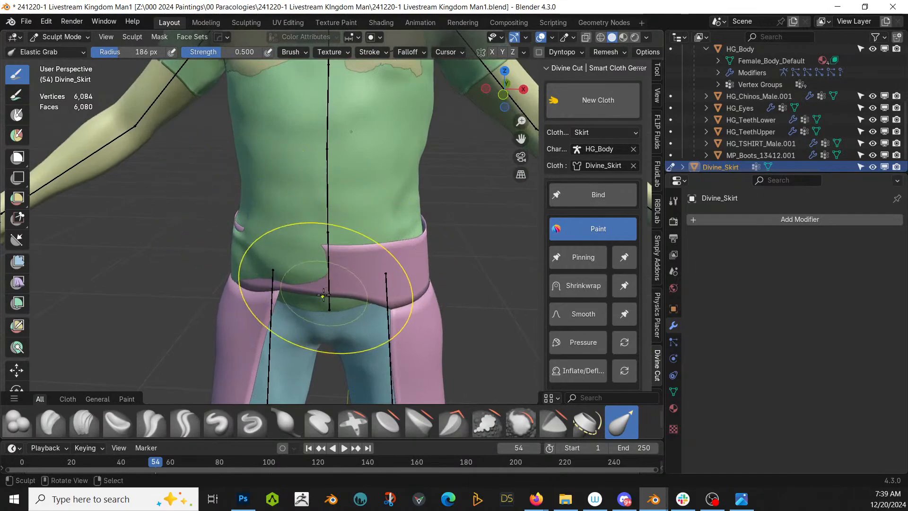
Reduce the brush radius to 135 px and pull the waistband outward at the left hip to cover the shirt, refining its upper edge
middle_click_drag(324, 263, 252, 282)
key("bracketleft")
key("bracketleft")
key("bracketleft")
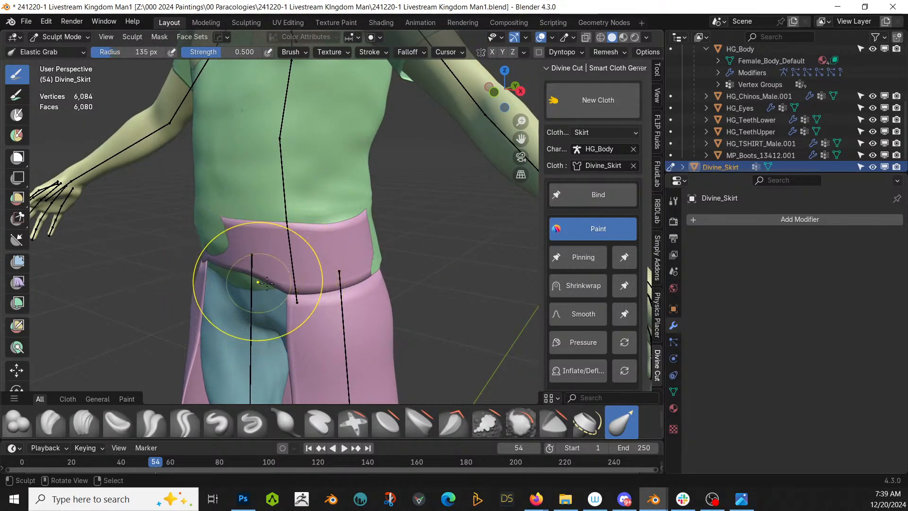
mouse_move(349, 303)
middle_mouse_down()
mouse_move(317, 300)
mouse_move(358, 281)
middle_mouse_up()
scroll(323, 303, "up", 3)
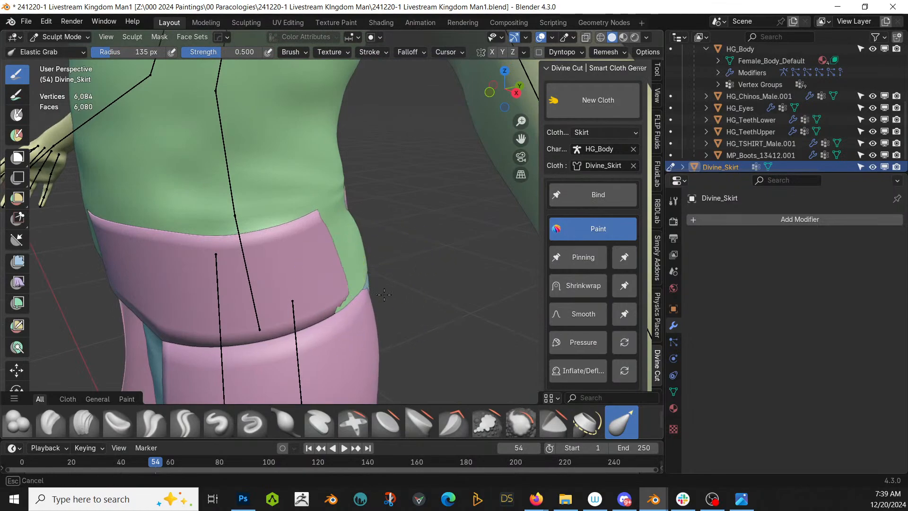
mouse_move(353, 258)
left_mouse_down()
mouse_move(368, 259)
mouse_move(363, 240)
left_mouse_up()
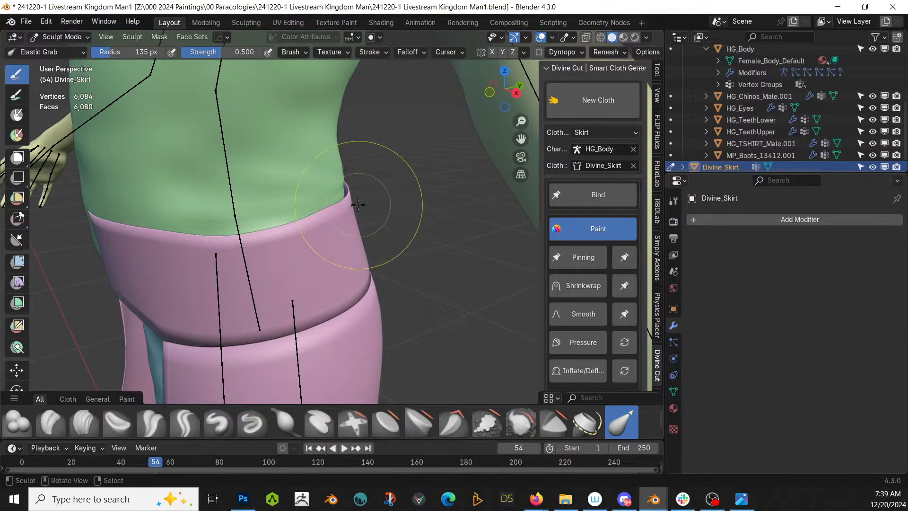
left_click_drag(345, 191, 342, 210)
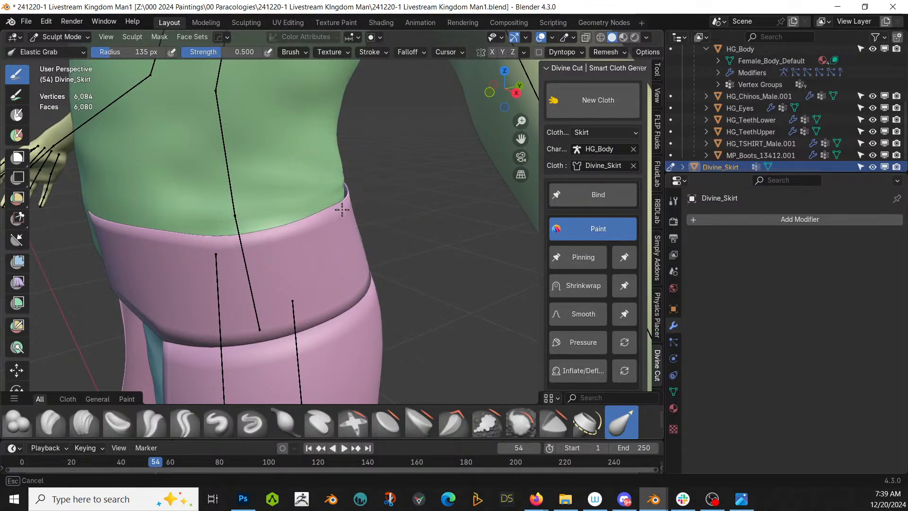
Adjust the waistband at the rear left and pull its front rim inward against the shirt
middle_click_drag(337, 217, 276, 259)
left_click_drag(277, 257, 289, 267)
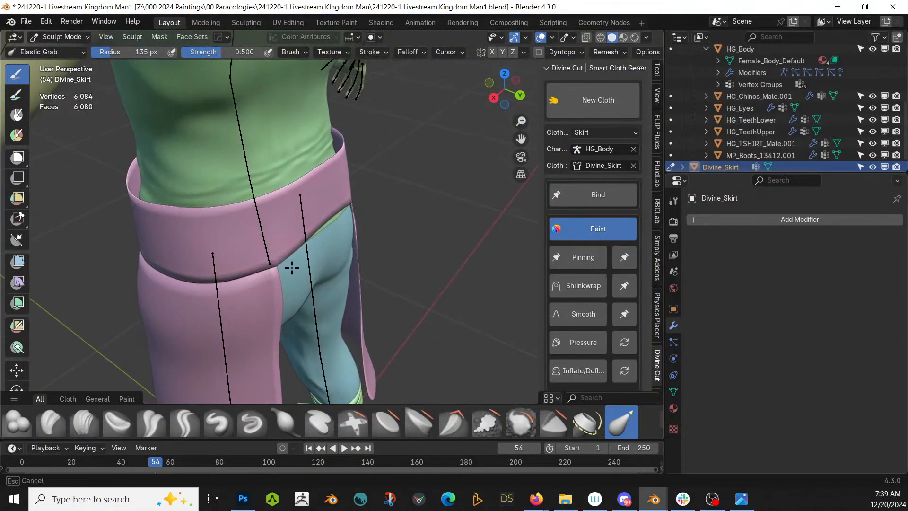
mouse_move(292, 267)
middle_mouse_down()
mouse_move(246, 286)
mouse_move(231, 260)
mouse_move(239, 247)
middle_mouse_up()
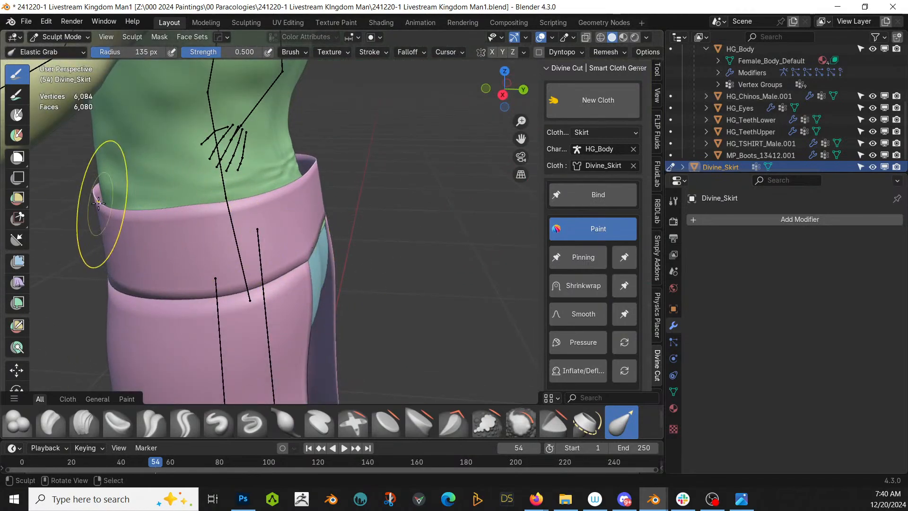
left_click_drag(98, 204, 137, 203)
Pull the waistband's front right side outward over the shirt with Elastic Grab
mouse_move(138, 203)
middle_mouse_down()
mouse_move(227, 203)
mouse_move(227, 219)
mouse_move(275, 221)
mouse_move(217, 257)
mouse_move(270, 290)
middle_mouse_up()
mouse_move(226, 291)
left_mouse_down()
mouse_move(233, 284)
mouse_move(213, 286)
left_mouse_up()
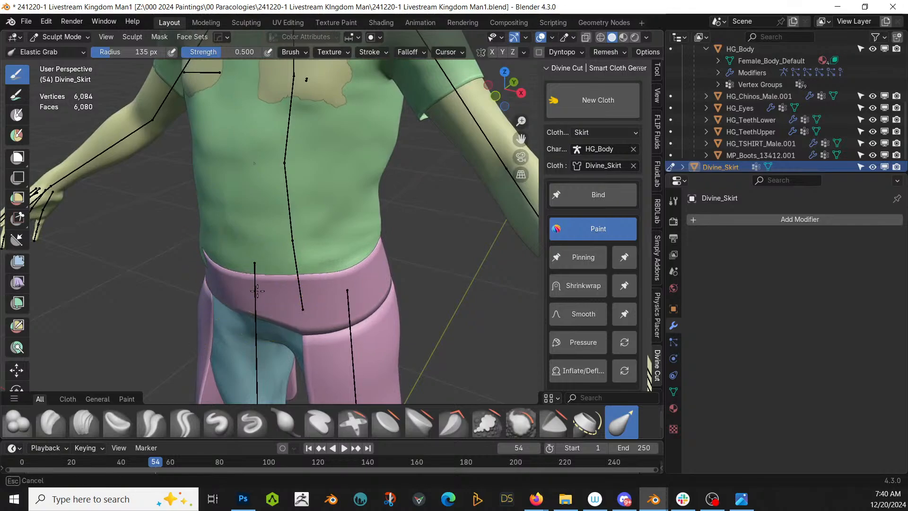
middle_click_drag(255, 284, 294, 300)
left_click_drag(241, 297, 230, 297)
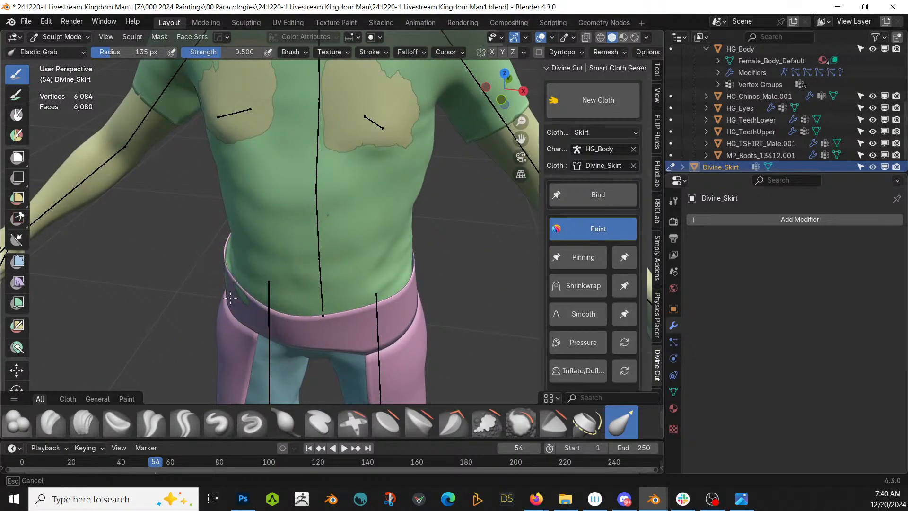
scroll(230, 298, "up", 3)
scroll(436, 274, "up", 3)
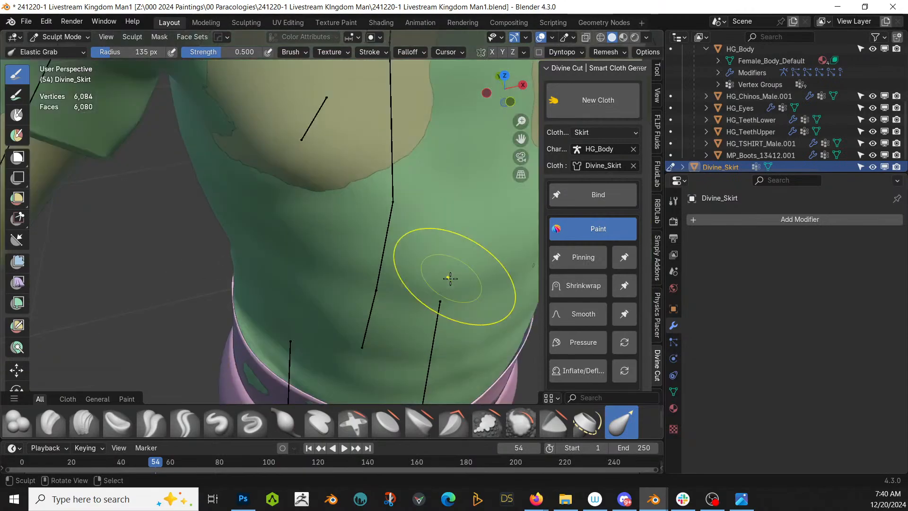
Pull the waistband's left rim downward and its front left area outward to cover the shirt poking through
mouse_move(436, 274)
middle_mouse_down()
mouse_move(455, 257)
mouse_move(537, 266)
middle_mouse_up()
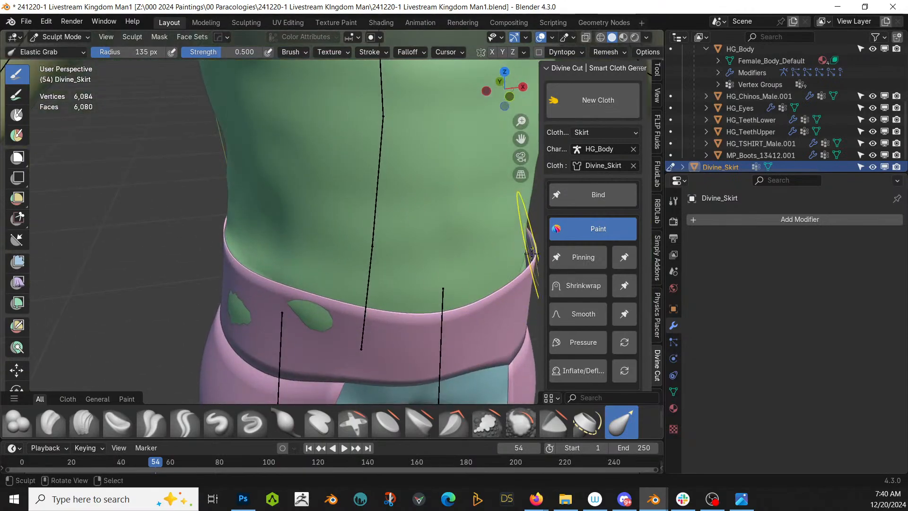
mouse_move(536, 258)
left_mouse_down()
mouse_move(513, 251)
mouse_move(528, 293)
left_mouse_up()
middle_click_drag(528, 293, 493, 322)
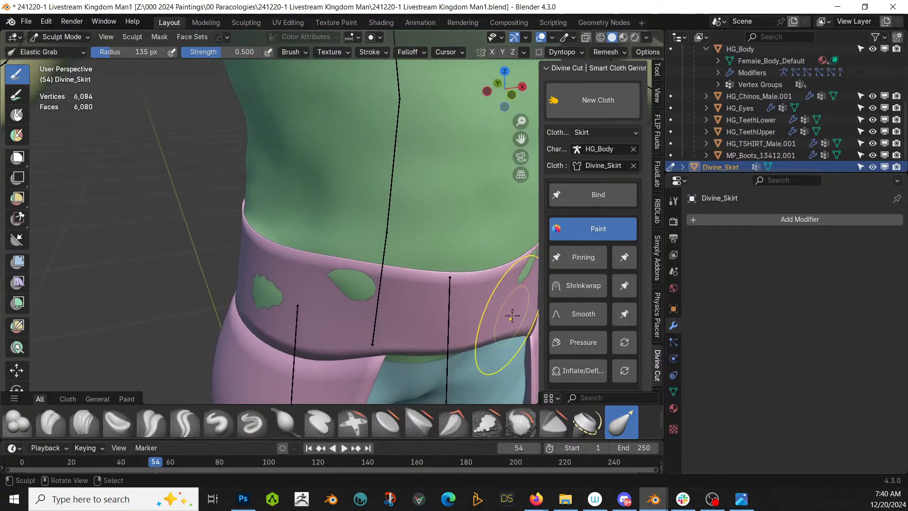
left_click_drag(493, 321, 519, 320)
middle_click_drag(304, 308, 231, 319)
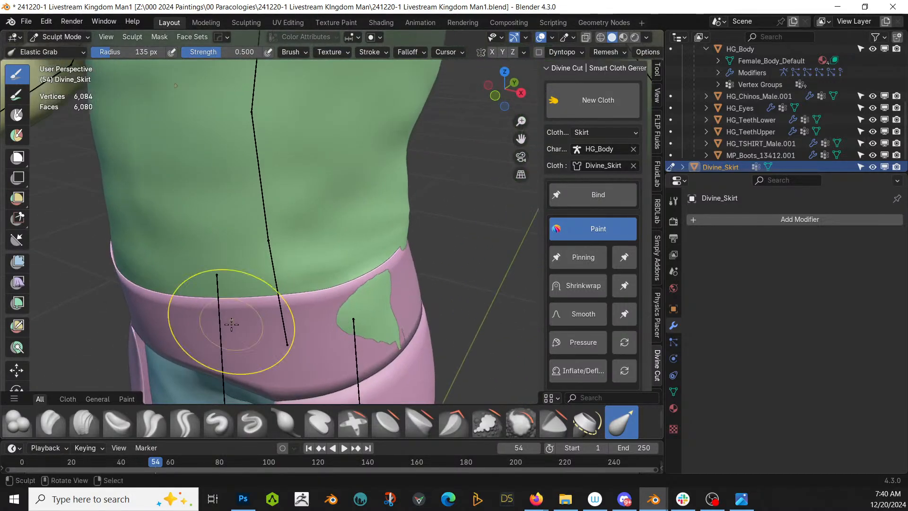
left_click_drag(376, 344, 446, 358)
Pull the waistband outward at the rear left hip to cover the exposed shirt and trousers
mouse_move(284, 334)
middle_mouse_down()
mouse_move(160, 294)
mouse_move(76, 310)
middle_mouse_up()
left_click_drag(312, 222, 333, 206)
scroll(333, 208, "up", 3)
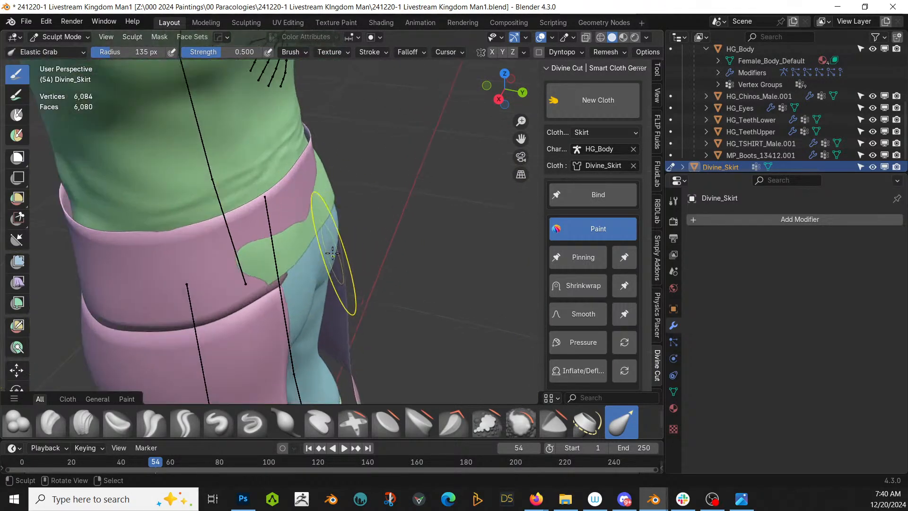
middle_click_drag(331, 211, 335, 218)
left_click_drag(336, 219, 338, 231)
Reshape the rear waistband's upper edge around the shirt, reducing the Elastic Grab radius to 87 px for the finer pulls
middle_click_drag(360, 226, 81, 224)
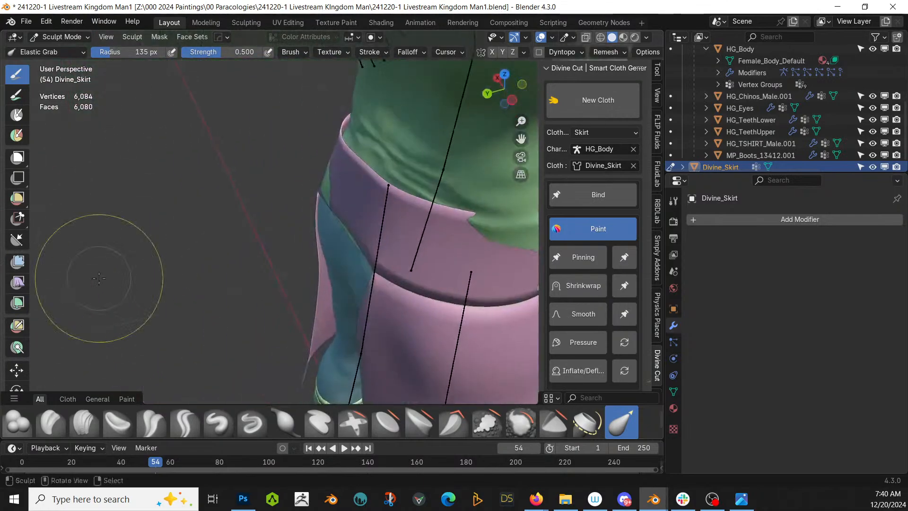
left_click_drag(316, 196, 334, 182)
middle_click_drag(335, 182, 374, 172)
left_click_drag(374, 139, 383, 139)
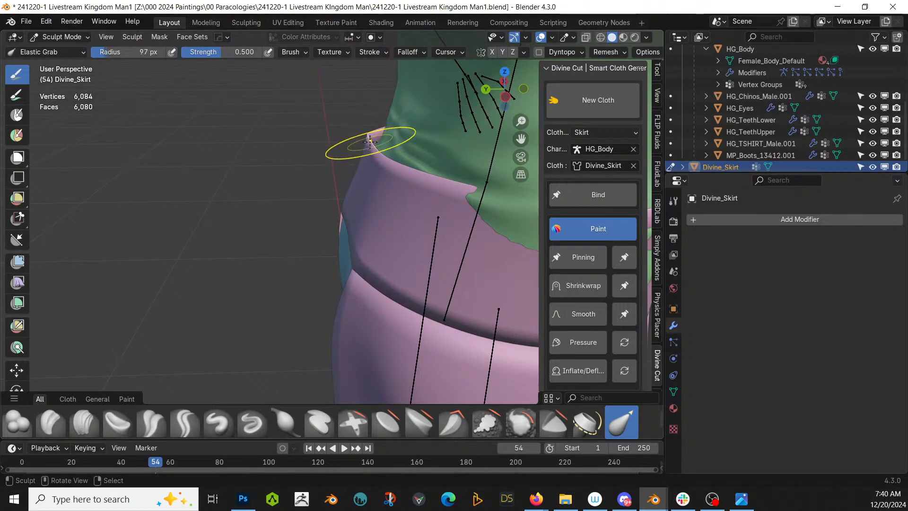
mouse_move(425, 162)
left_mouse_down()
mouse_move(385, 146)
mouse_move(391, 141)
left_mouse_up()
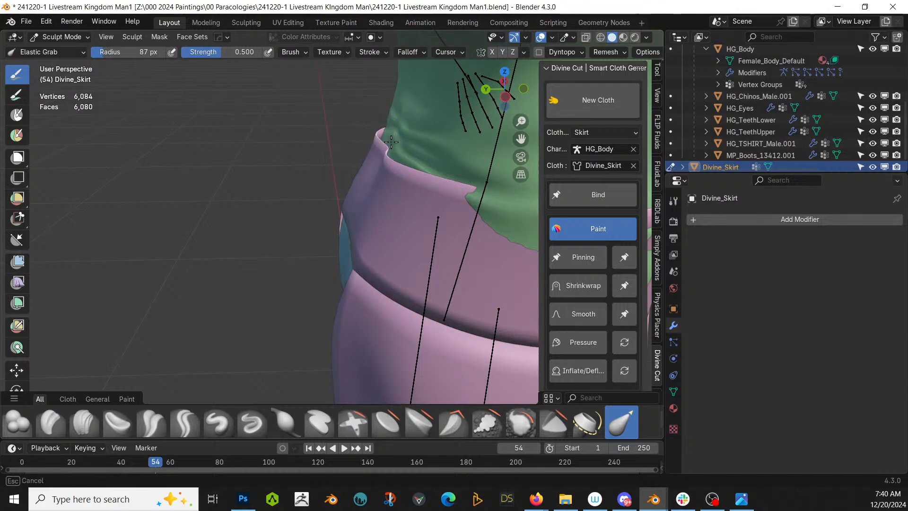
middle_click_drag(422, 176, 439, 167)
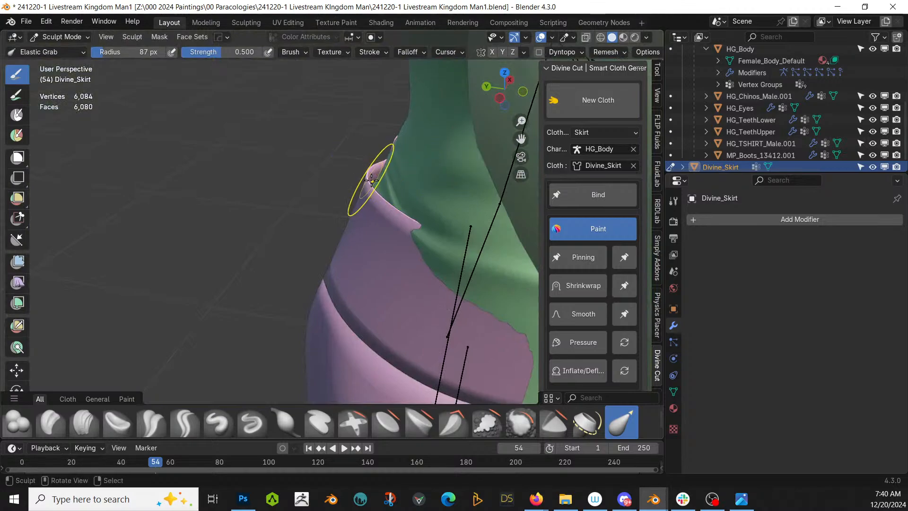
left_click_drag(463, 191, 455, 192)
Pull the rear waistband outward over the exposed shirt and smooth its rim, enlarging the brush radius to 117 px
middle_click_drag(452, 192, 506, 207)
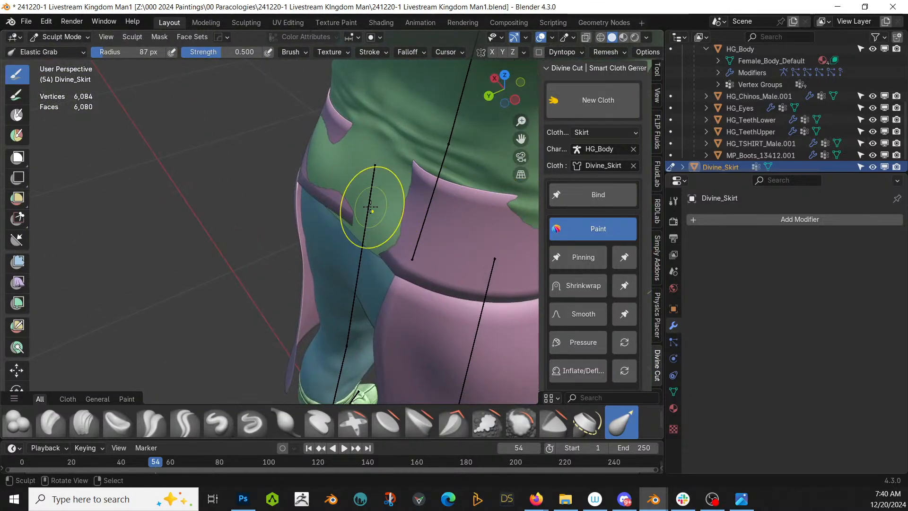
left_click_drag(371, 209, 342, 211)
mouse_move(390, 181)
middle_mouse_down()
mouse_move(356, 187)
mouse_move(355, 176)
middle_mouse_up()
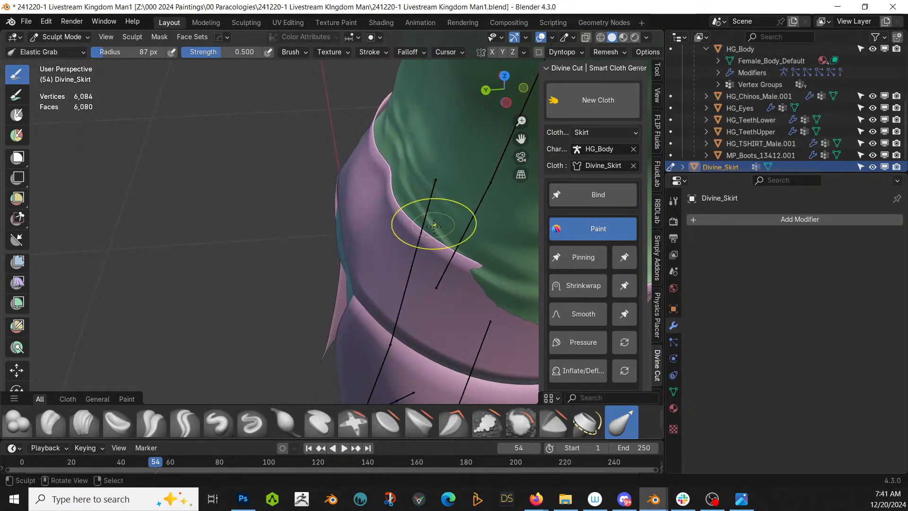
left_click_drag(407, 221, 398, 210)
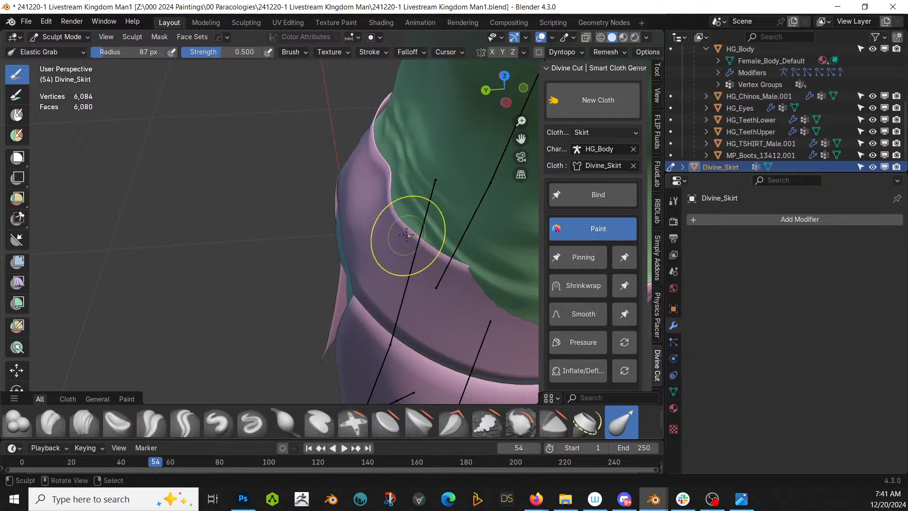
middle_click_drag(406, 234, 379, 235)
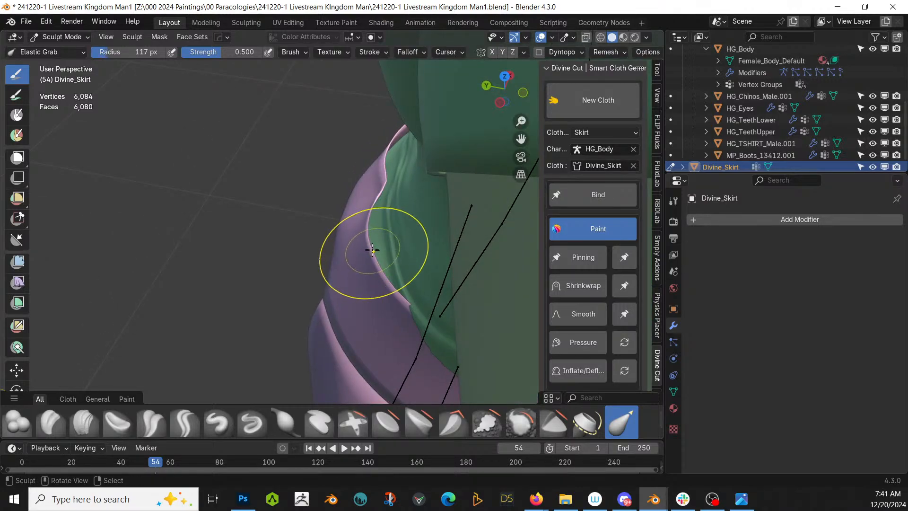
mouse_move(375, 253)
left_mouse_down()
mouse_move(413, 301)
mouse_move(375, 340)
mouse_move(386, 288)
left_mouse_up()
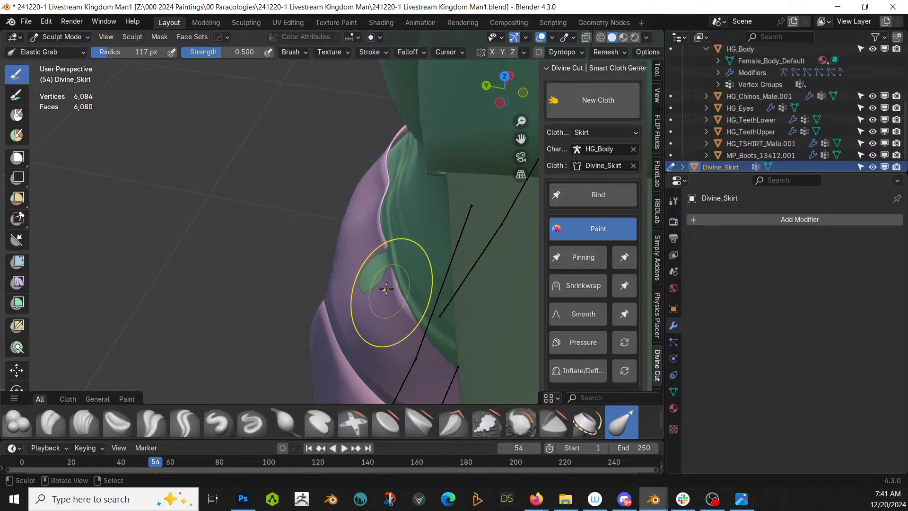
Adjust the rear waistband's rim at the right hip and pull the skirt outward at the left hip over the trousers
mouse_move(362, 278)
middle_mouse_down()
mouse_move(411, 233)
mouse_move(396, 201)
mouse_move(478, 218)
mouse_move(274, 324)
middle_mouse_up()
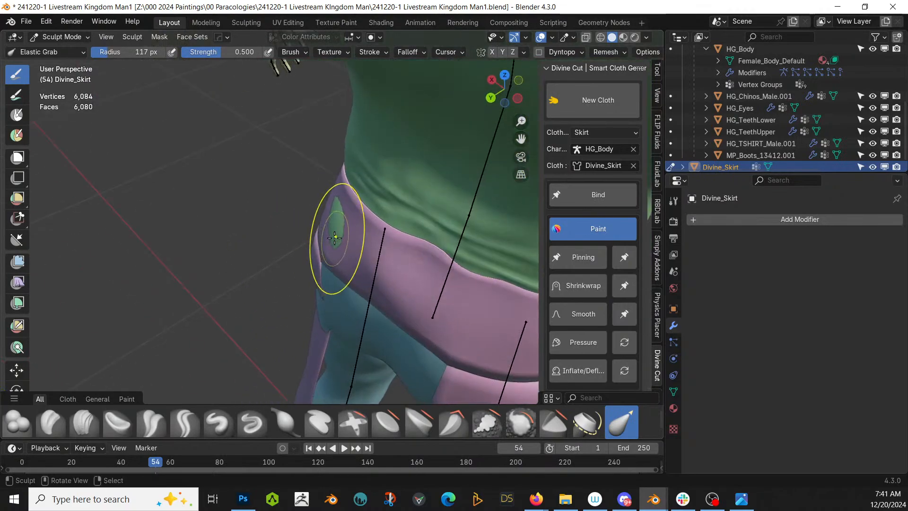
middle_click_drag(322, 233, 298, 237)
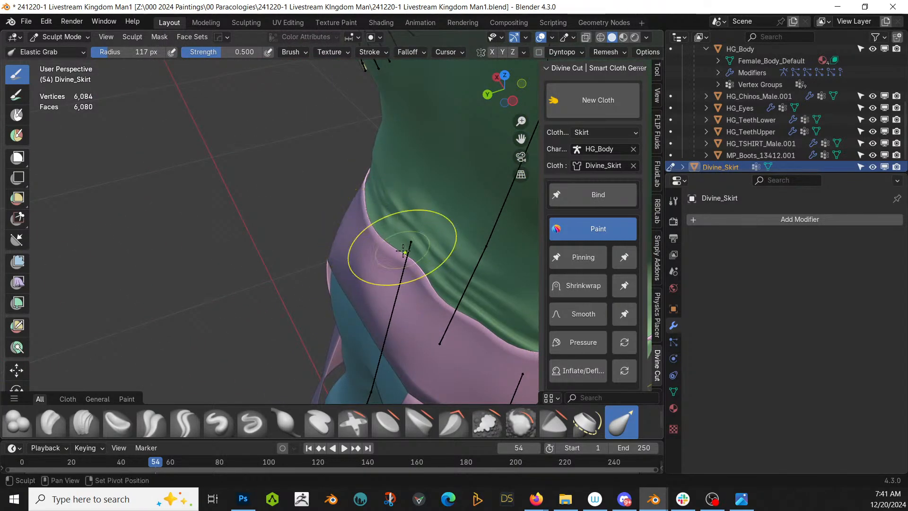
mouse_move(372, 222)
middle_mouse_down()
mouse_move(356, 230)
mouse_move(369, 223)
mouse_move(373, 237)
mouse_move(341, 237)
mouse_move(441, 233)
mouse_move(310, 256)
middle_mouse_up()
left_click_drag(369, 225, 384, 201)
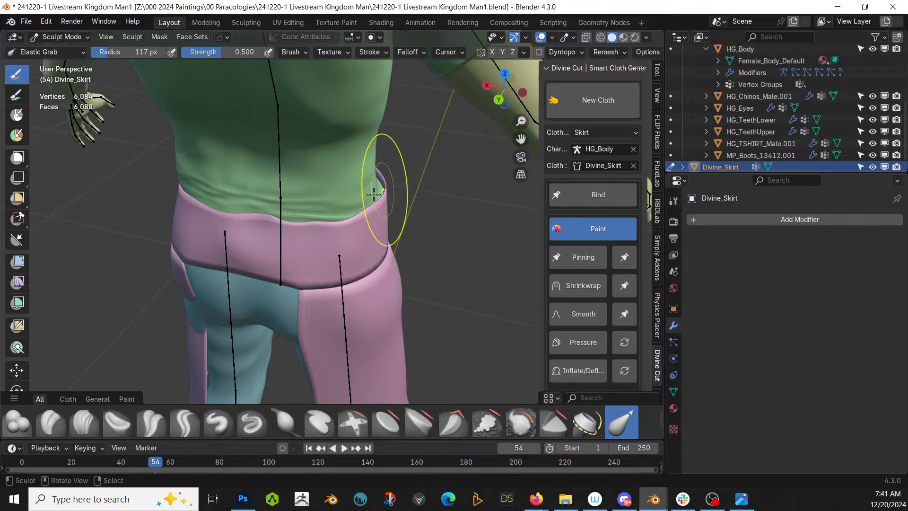
mouse_move(384, 201)
middle_mouse_down()
mouse_move(320, 202)
mouse_move(314, 135)
mouse_move(249, 216)
middle_mouse_up()
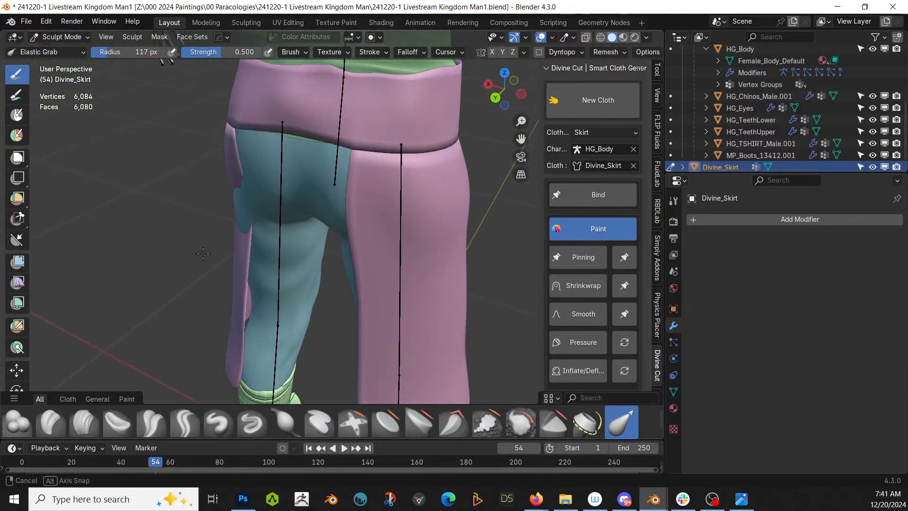
left_click_drag(246, 215, 213, 214)
Refine the waistband's rim at the front right and save the Blender file
mouse_move(212, 214)
middle_mouse_down()
mouse_move(429, 210)
mouse_move(416, 212)
middle_mouse_up()
scroll(299, 254, "up", 6)
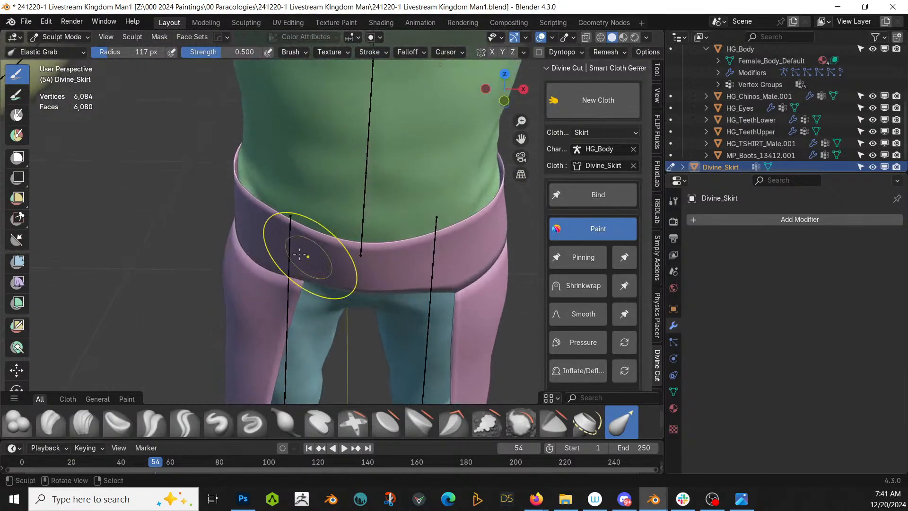
left_click_drag(288, 223, 258, 196)
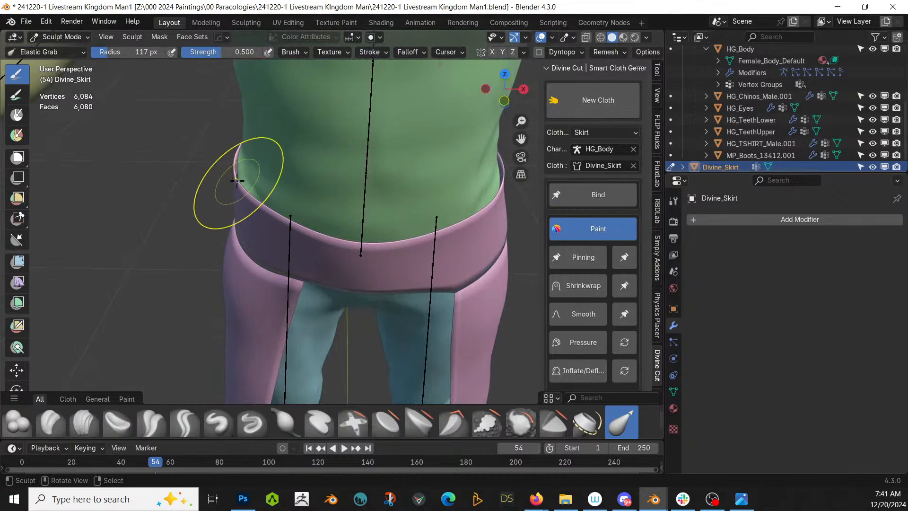
scroll(280, 197, "down", 4)
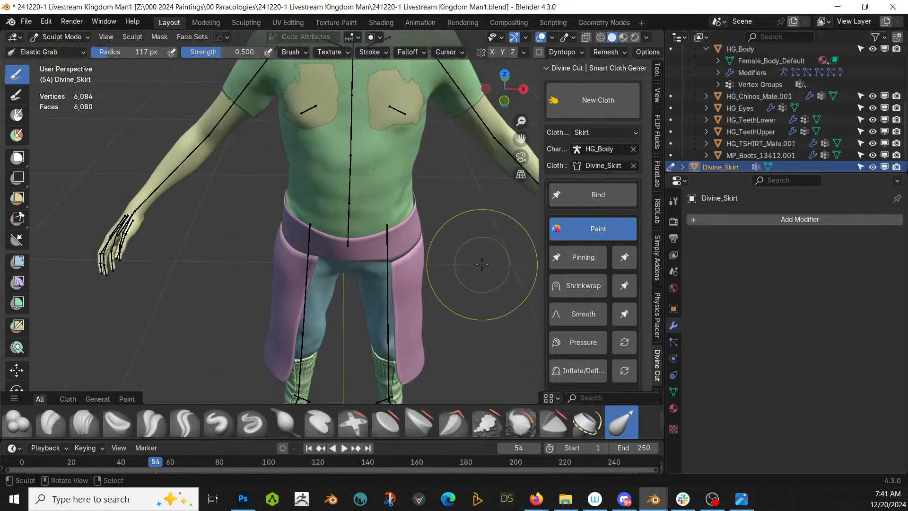
mouse_move(479, 277)
middle_mouse_down()
mouse_move(416, 283)
mouse_move(401, 194)
middle_mouse_up()
key("ctrl+s")
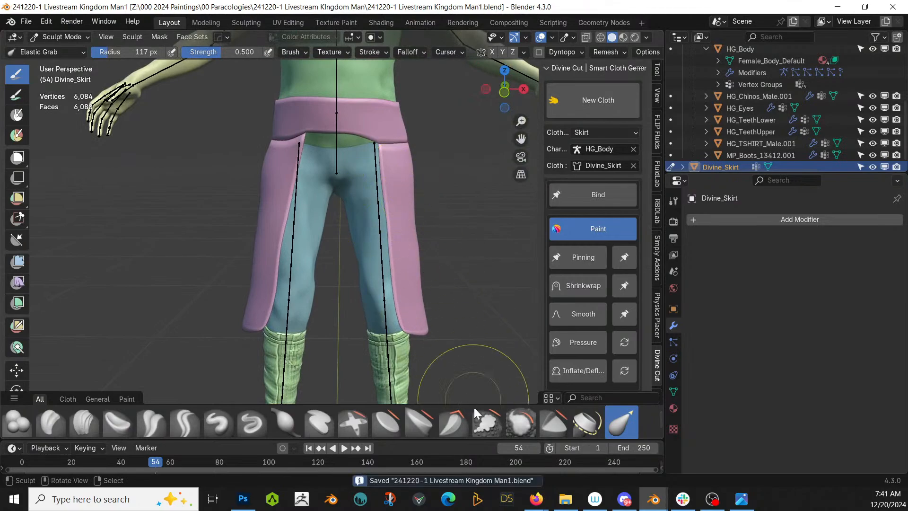
Switch to the Drag Cloth brush and pull the left skirt panel upward near the knee to form cloth folds
left_click_drag(452, 399, 455, 305)
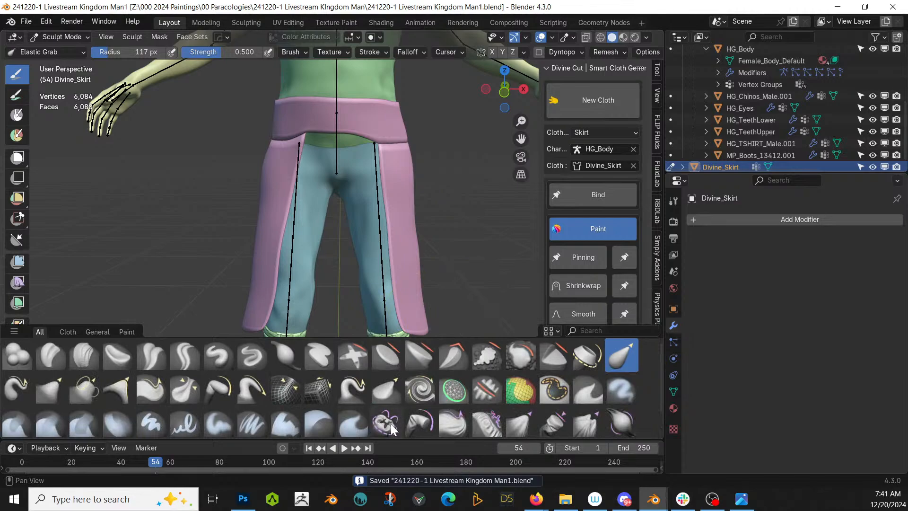
left_click(452, 423)
mouse_move(458, 244)
middle_mouse_down()
mouse_move(390, 258)
mouse_move(395, 130)
middle_mouse_up()
mouse_move(381, 228)
left_mouse_down()
mouse_move(390, 256)
mouse_move(360, 137)
mouse_move(365, 152)
mouse_move(373, 148)
left_mouse_up()
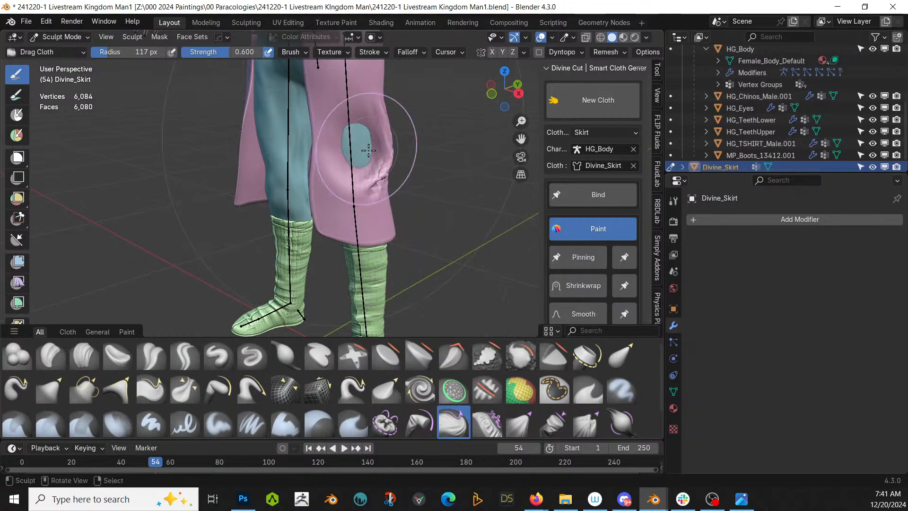
Set the Drag Cloth brush strength to 0.25 and form light folds on the right and left front skirt panels
left_click(237, 52)
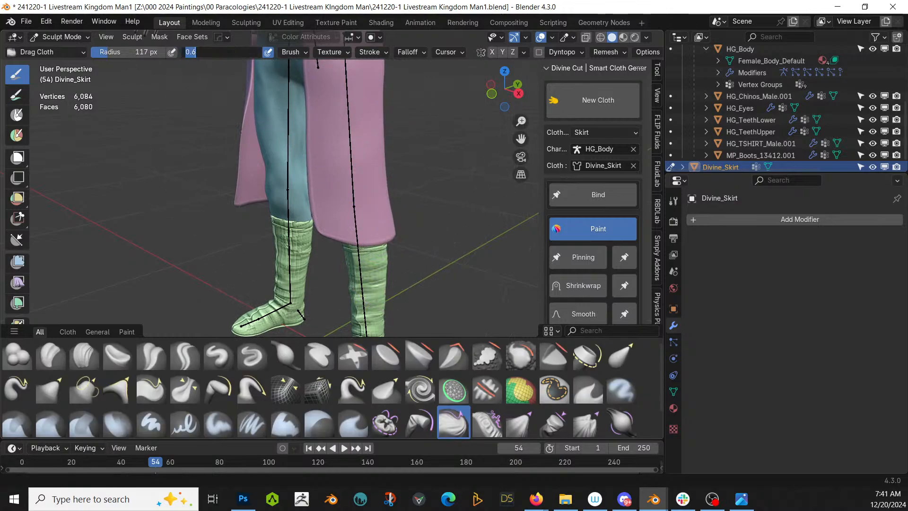
type(".25")
key("Return")
middle_click_drag(428, 163, 367, 162)
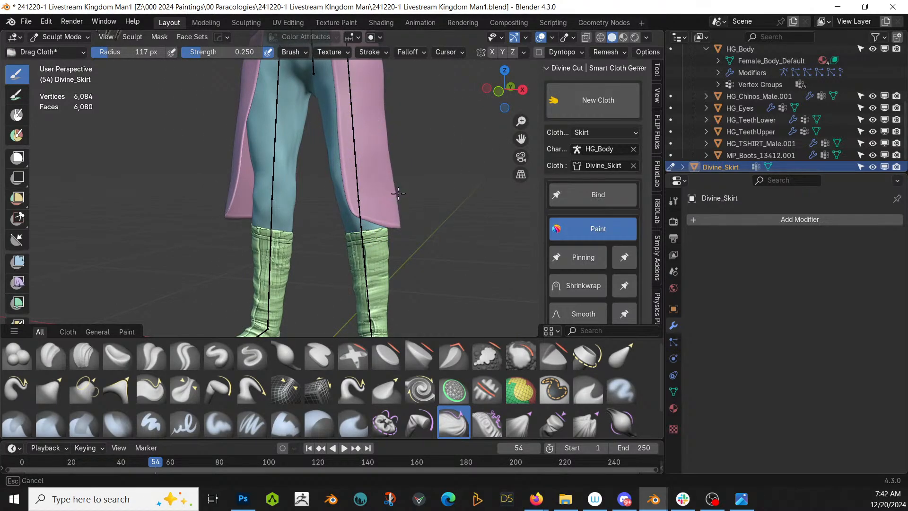
middle_click_drag(268, 196, 262, 195)
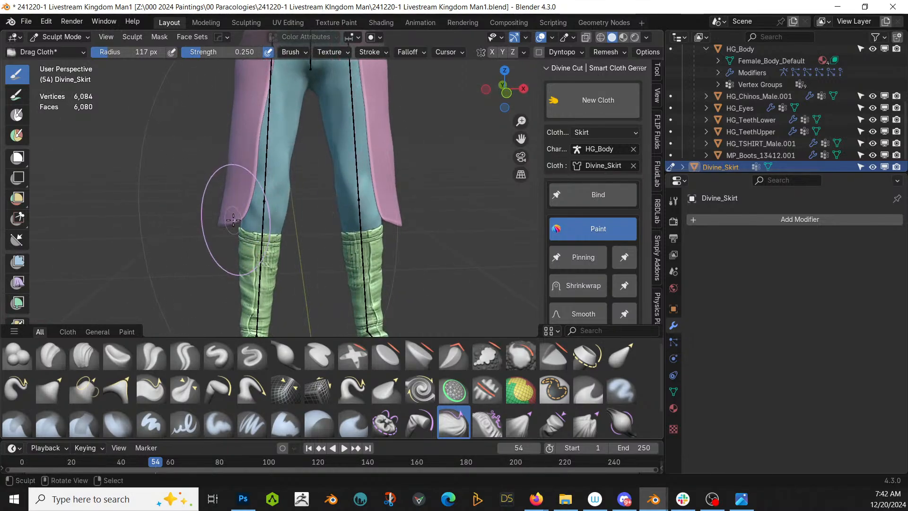
middle_click_drag(326, 208, 328, 268)
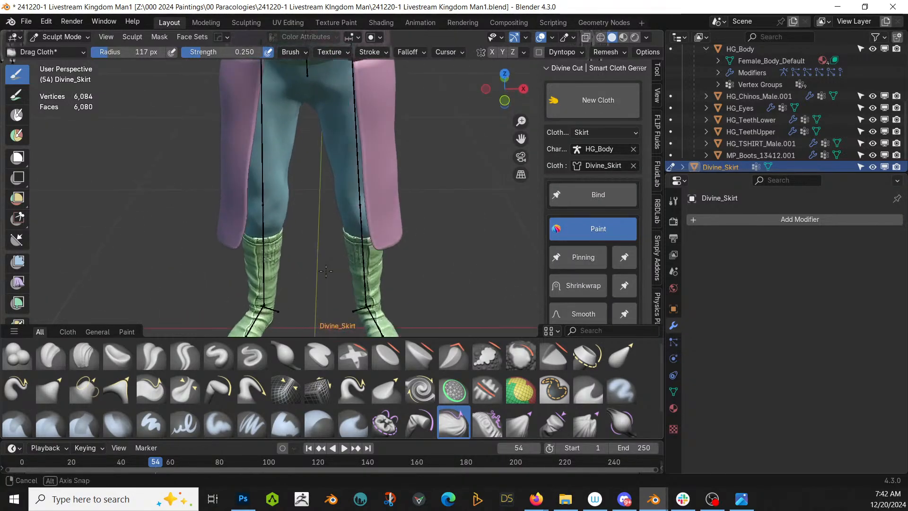
middle_click_drag(400, 142, 472, 208, "shift")
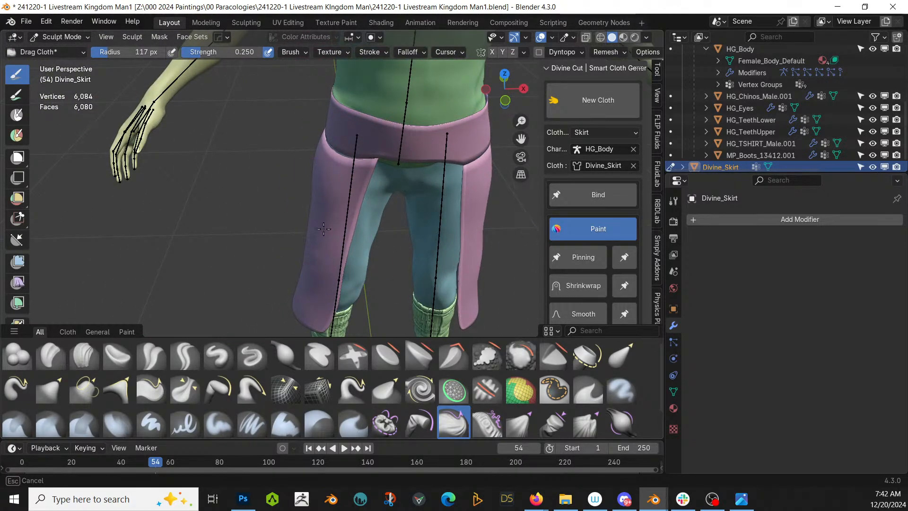
left_click_drag(349, 257, 350, 256)
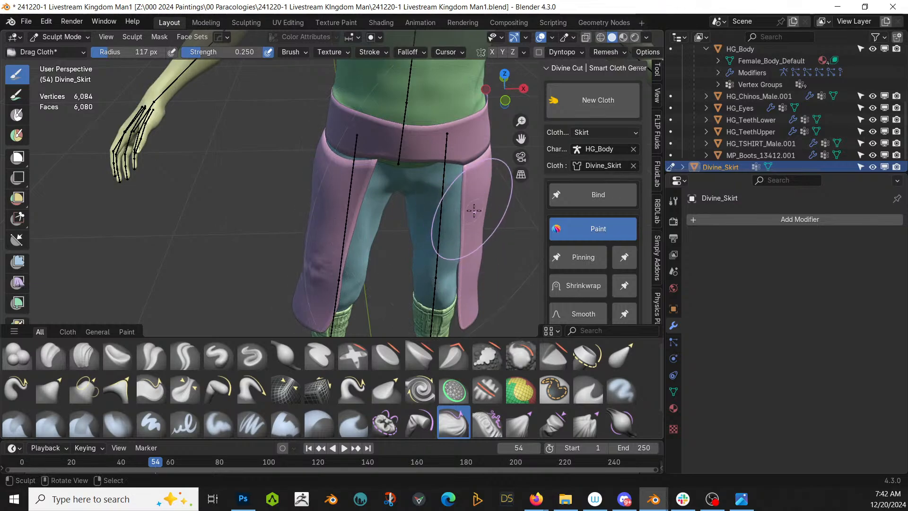
mouse_move(474, 209)
left_mouse_down()
mouse_move(477, 246)
mouse_move(456, 222)
left_mouse_up()
Pull soft folds into the left skirt panel's side and hem, and extend the right panel's lower front corner outward and down
middle_click_drag(456, 223, 385, 203)
left_click_drag(385, 202, 390, 166)
scroll(392, 169, "down", 3)
middle_click_drag(418, 231, 323, 202)
mouse_move(324, 203)
left_mouse_down()
mouse_move(329, 237)
mouse_move(318, 227)
mouse_move(329, 256)
left_mouse_up()
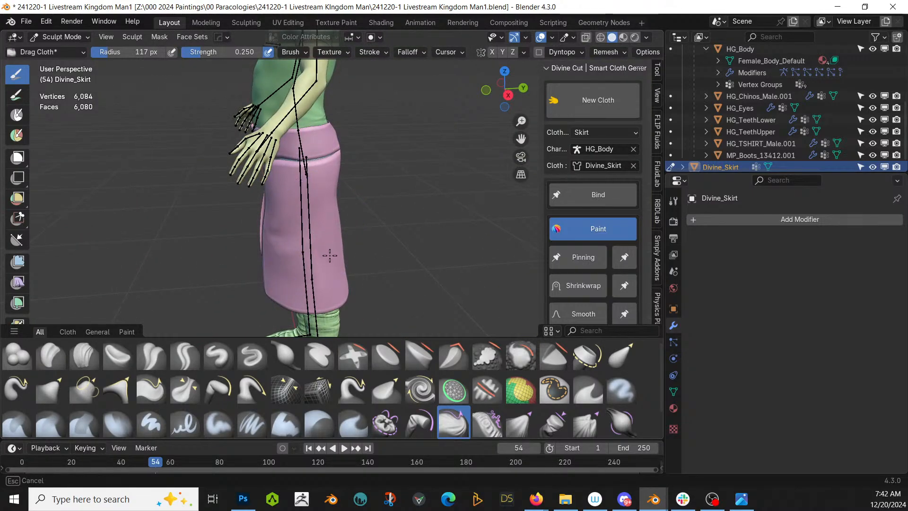
left_click_drag(347, 287, 349, 288)
middle_click_drag(396, 301, 499, 292)
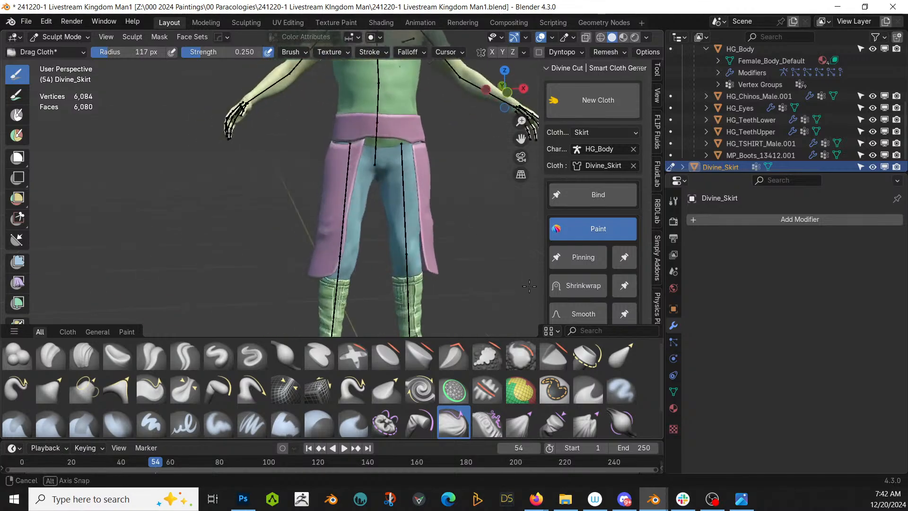
left_click_drag(319, 273, 307, 287)
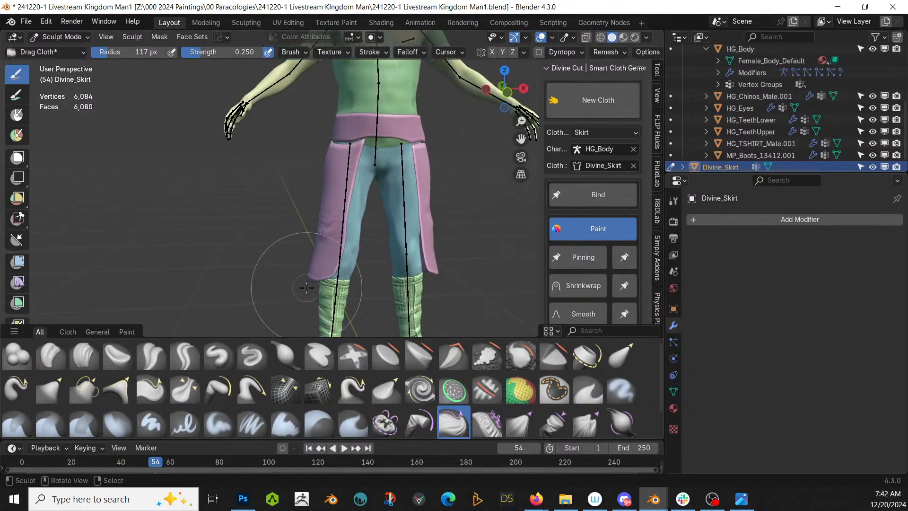
Wrinkle the right and left skirt panels with the Expand/Contract Cloth brush and save the Blender file
scroll(333, 261, "down", 2)
middle_click_drag(349, 254, 398, 255)
scroll(417, 255, "up", 3)
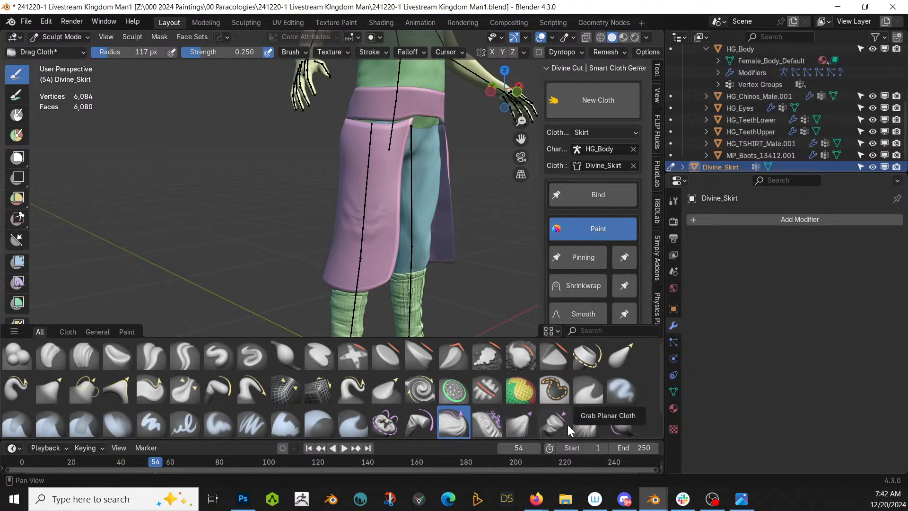
left_click(487, 422)
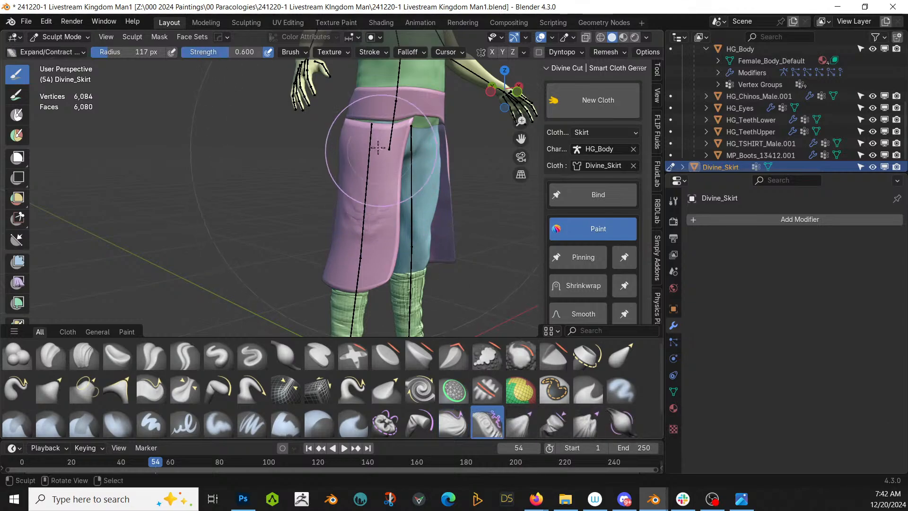
mouse_move(343, 245)
left_mouse_down()
mouse_move(385, 162)
mouse_move(339, 271)
mouse_move(367, 258)
mouse_move(380, 156)
left_mouse_up()
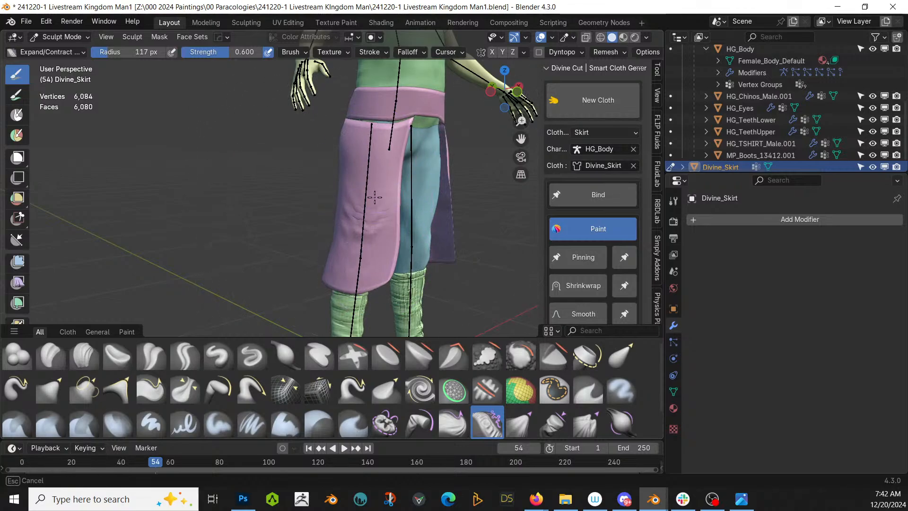
middle_click_drag(421, 202, 338, 151)
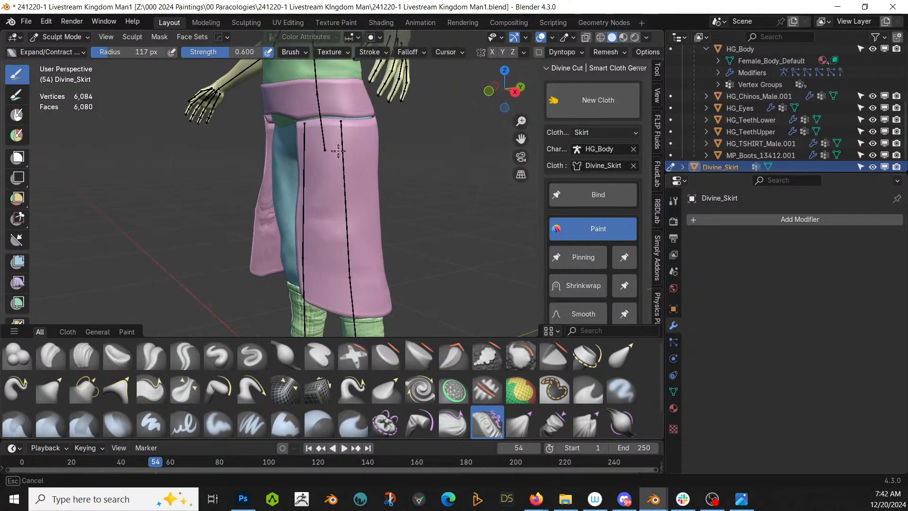
mouse_move(370, 246)
left_mouse_down()
mouse_move(347, 211)
mouse_move(352, 222)
left_mouse_up()
scroll(413, 242, "down", 3)
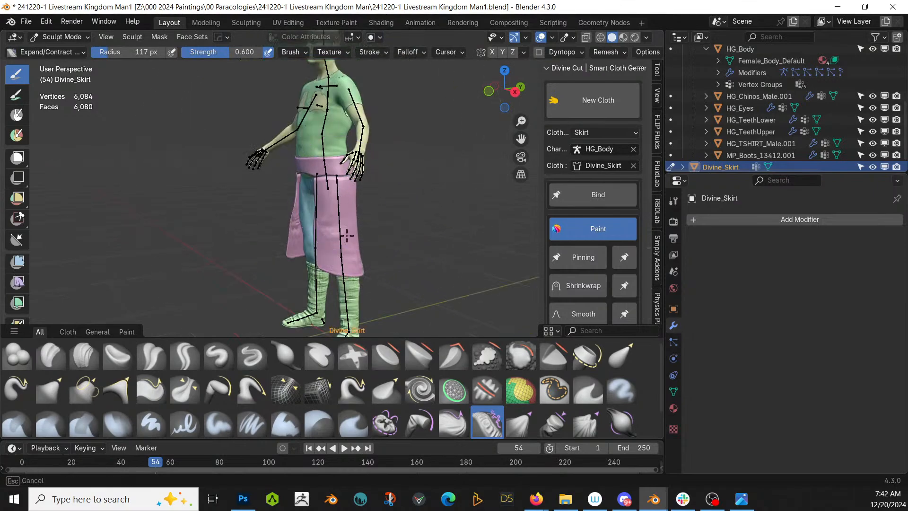
middle_click_drag(412, 240, 444, 244)
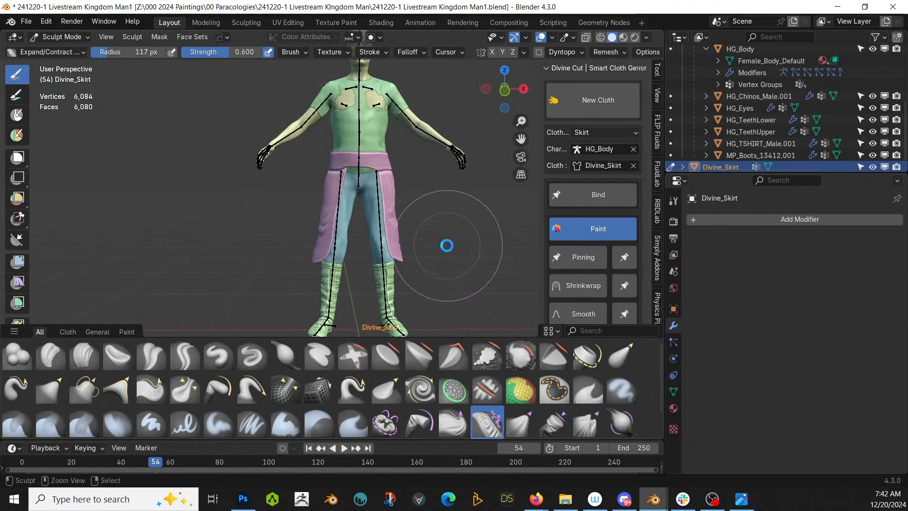
key("ctrl+s")
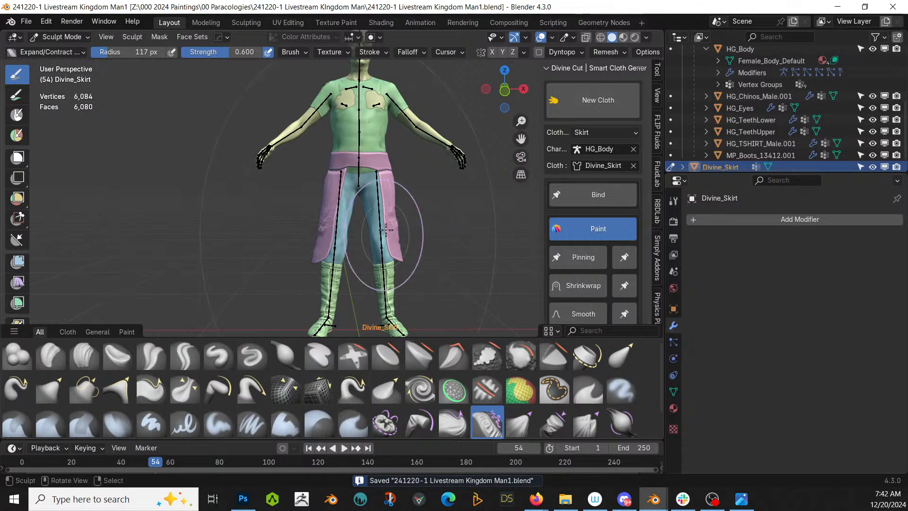
Switch sculpting to the T-shirt, choose the Elastic Grab brush, and shrink the brush shelf to enlarge the viewport
key("alt+q")
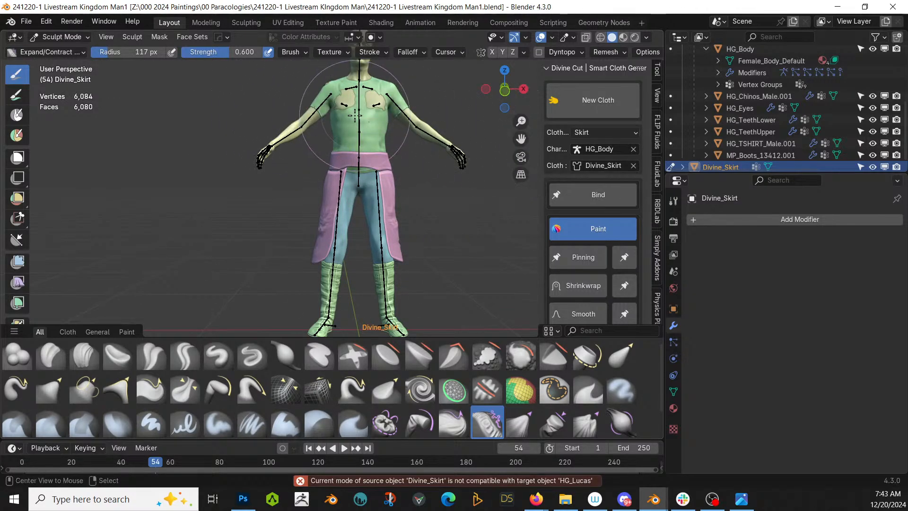
key("alt+q")
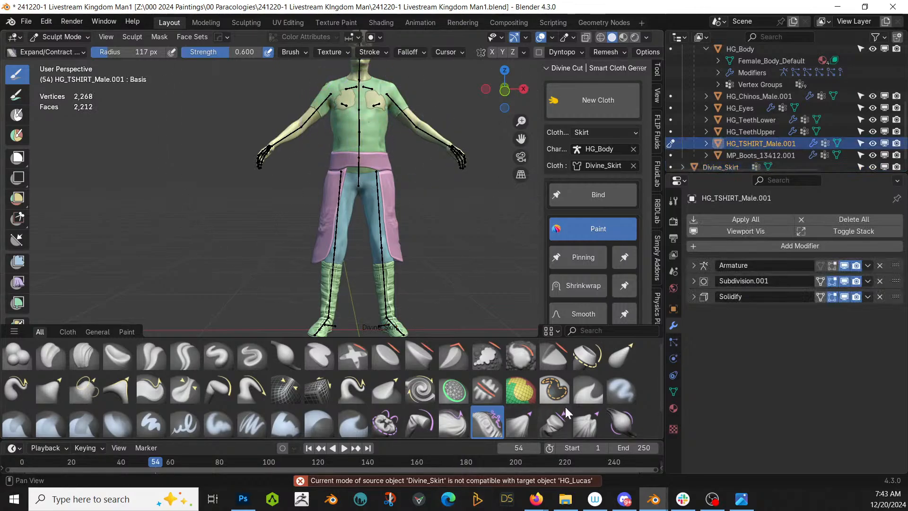
left_click(615, 356)
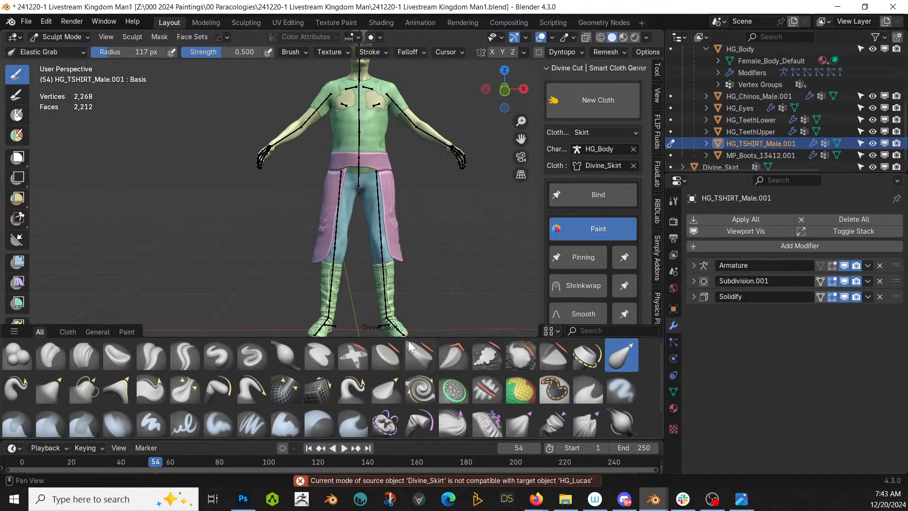
left_click_drag(408, 336, 401, 403)
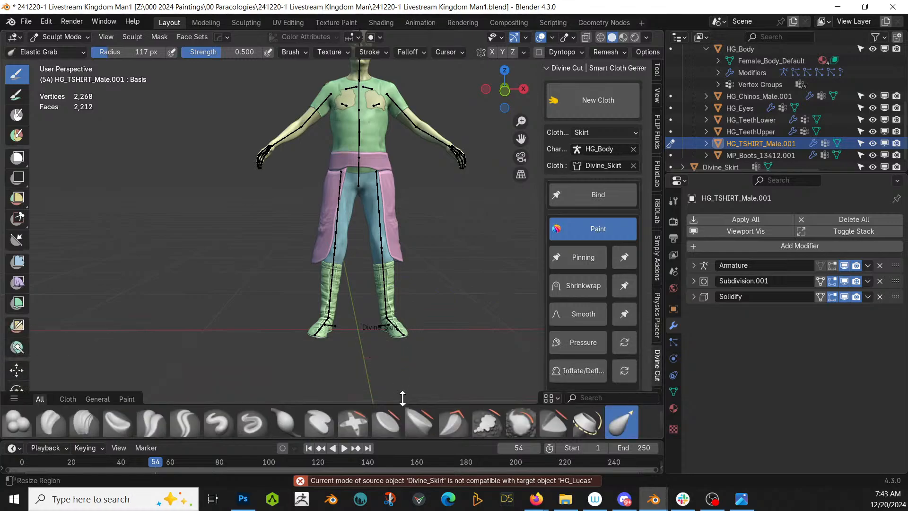
Adjust the T-shirt's shape at the right shoulder and around the back with the Elastic Grab brush
scroll(417, 193, "up", 4)
middle_click_drag(418, 193, 202, 110)
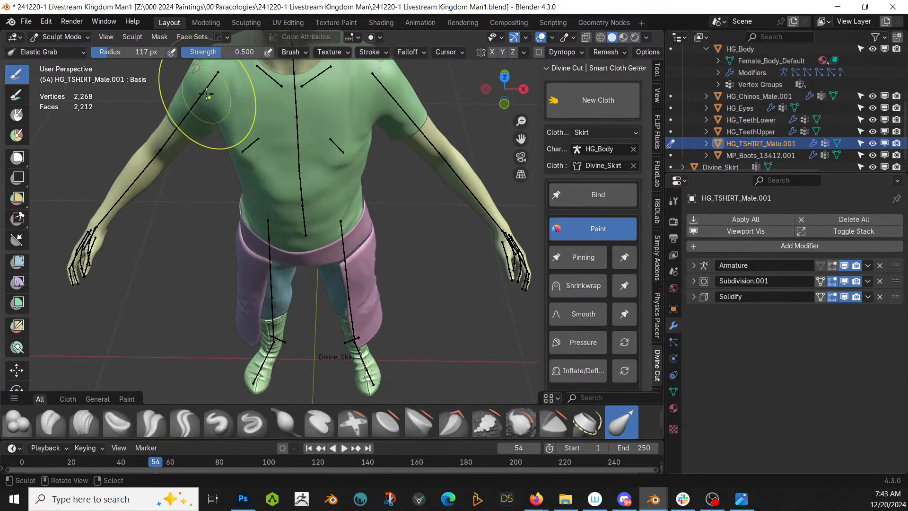
left_click_drag(197, 78, 193, 75)
mouse_move(310, 123)
middle_mouse_down("shift")
mouse_move(326, 215)
mouse_move(353, 197)
middle_mouse_up("shift")
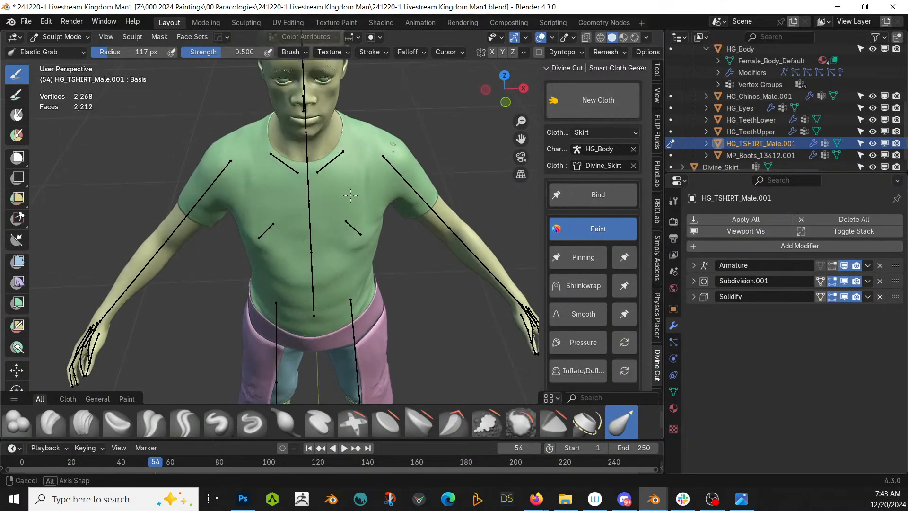
mouse_move(394, 164)
middle_mouse_down()
mouse_move(264, 287)
mouse_move(268, 297)
middle_mouse_up()
scroll(268, 285, "up", 2)
left_click_drag(181, 227, 190, 230)
middle_click_drag(234, 230, 264, 202)
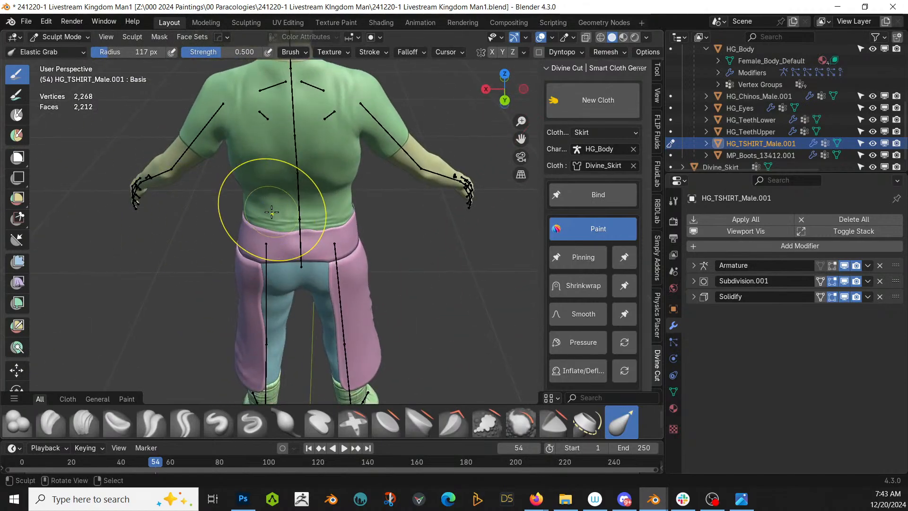
Switch sculpting back to the skirt and pull the waistband's lower front edge slightly downward with Elastic Grab
scroll(312, 204, "down", 1)
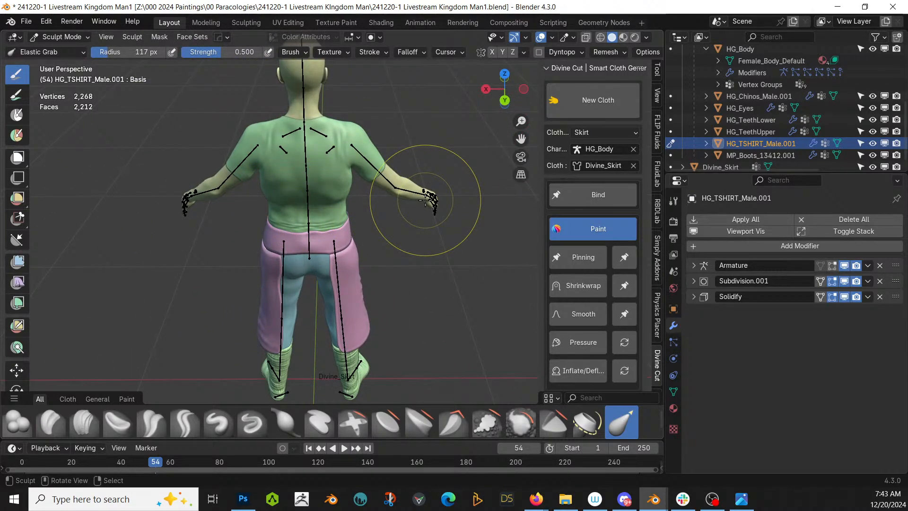
scroll(425, 200, "down", 3)
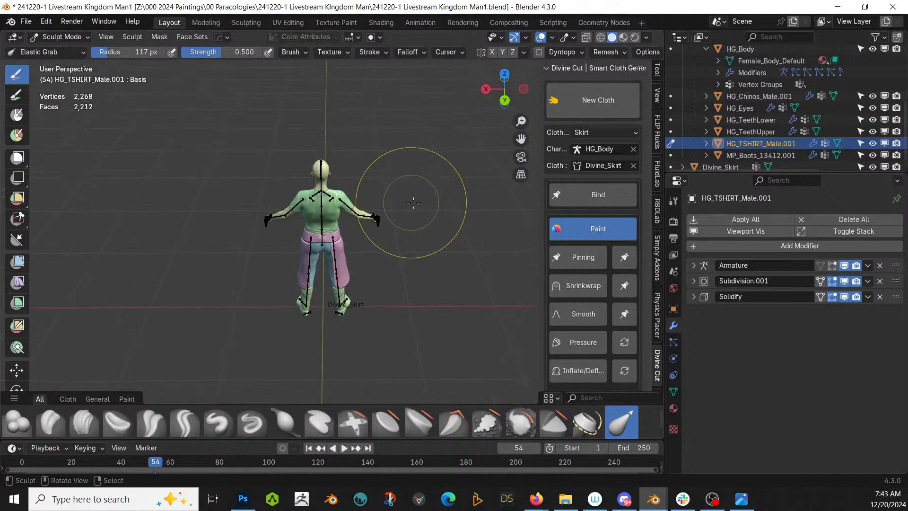
mouse_move(425, 200)
middle_mouse_down()
mouse_move(446, 223)
mouse_move(400, 223)
mouse_move(407, 251)
middle_mouse_up()
scroll(406, 251, "up", 2)
scroll(405, 232, "up", 4)
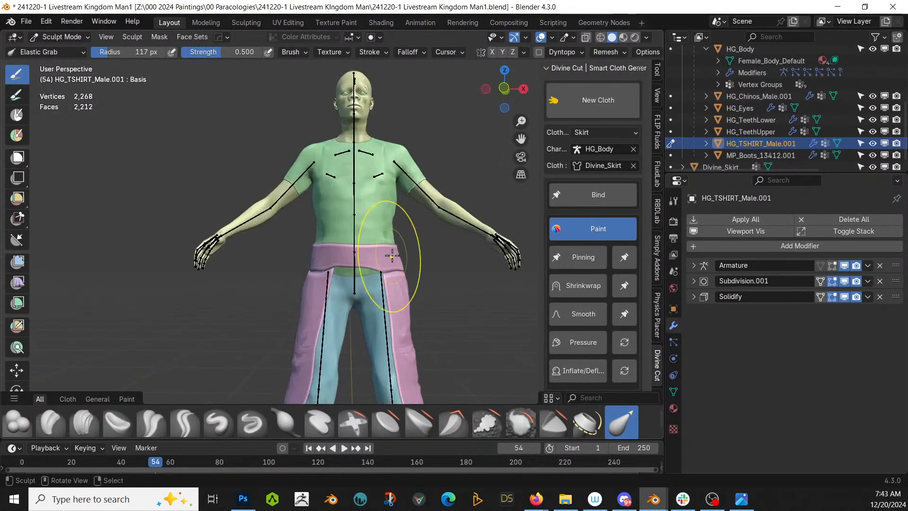
middle_click_drag(336, 274, 340, 277, "shift")
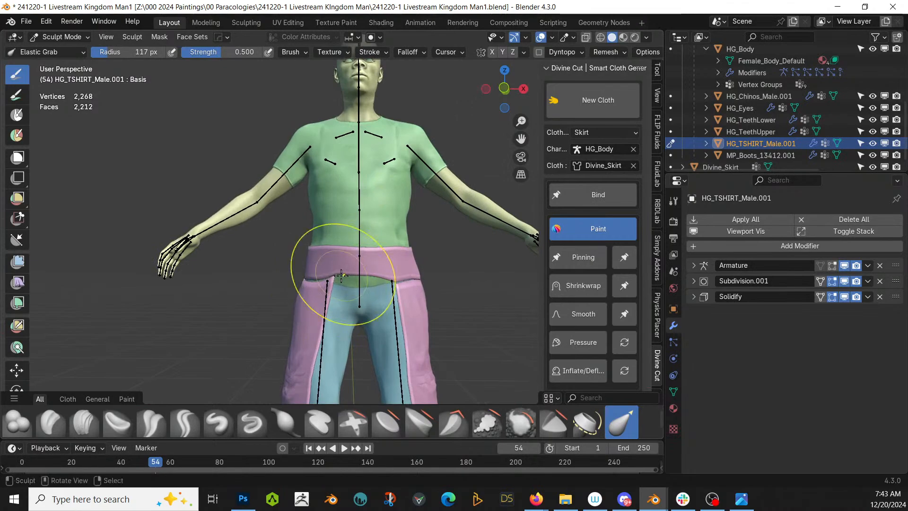
key("alt+q")
left_click_drag(338, 269, 340, 283)
scroll(340, 284, "up", 3)
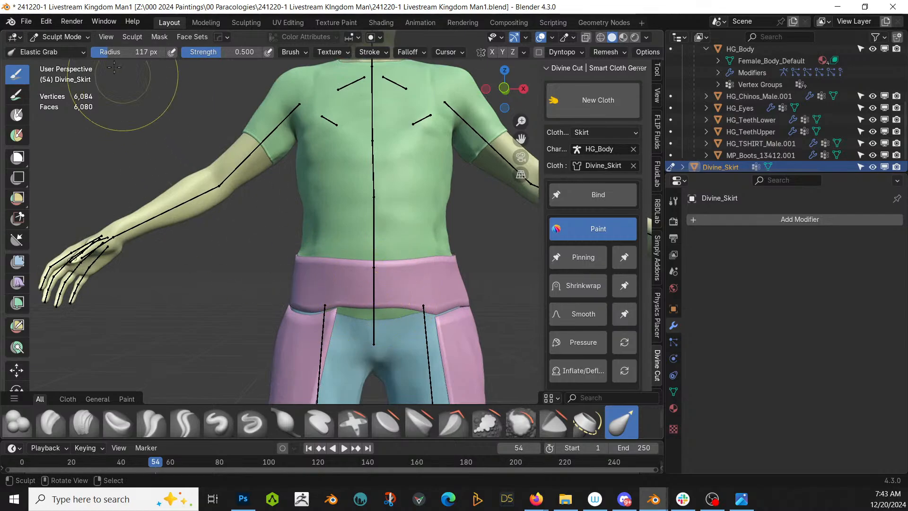
In Edit Mode, select the seam edges between the waistband and the right skirt panel from front to back, then return to Object Mode
left_click(63, 37)
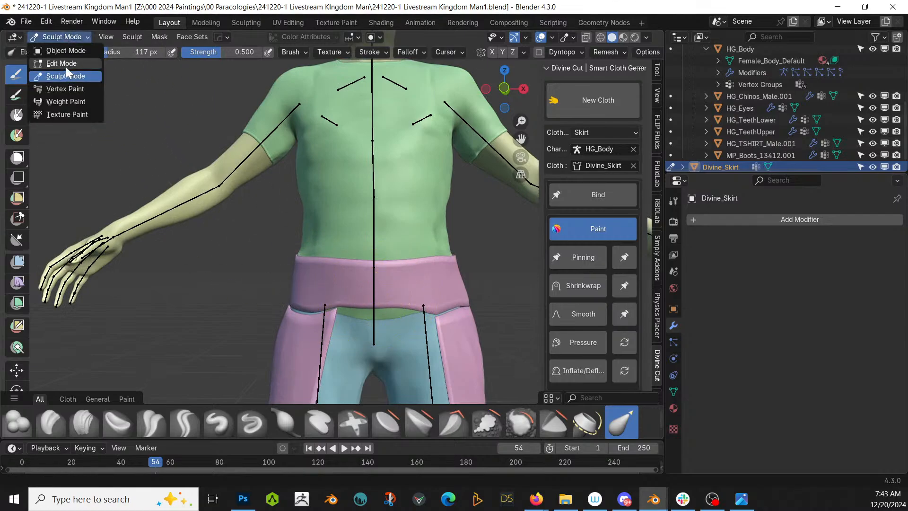
left_click(66, 69)
scroll(201, 211, "up", 2)
middle_click_drag(202, 211, 270, 146, "shift")
scroll(283, 170, "up", 2)
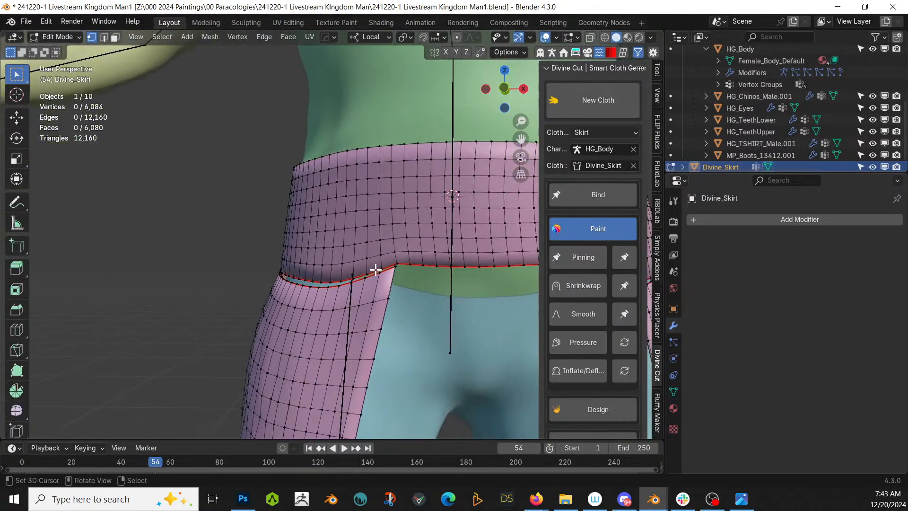
key("2")
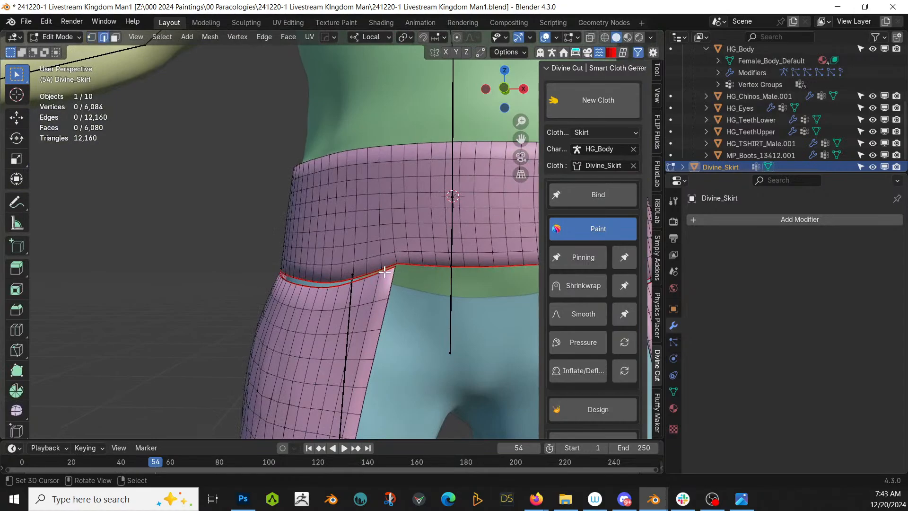
middle_click_drag(360, 292, 348, 282)
scroll(347, 281, "up", 3)
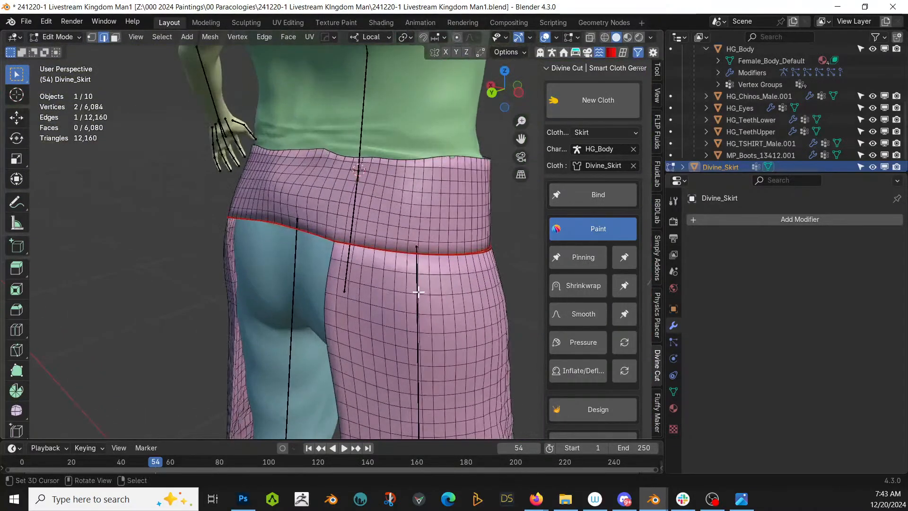
left_click(345, 251, "ctrl")
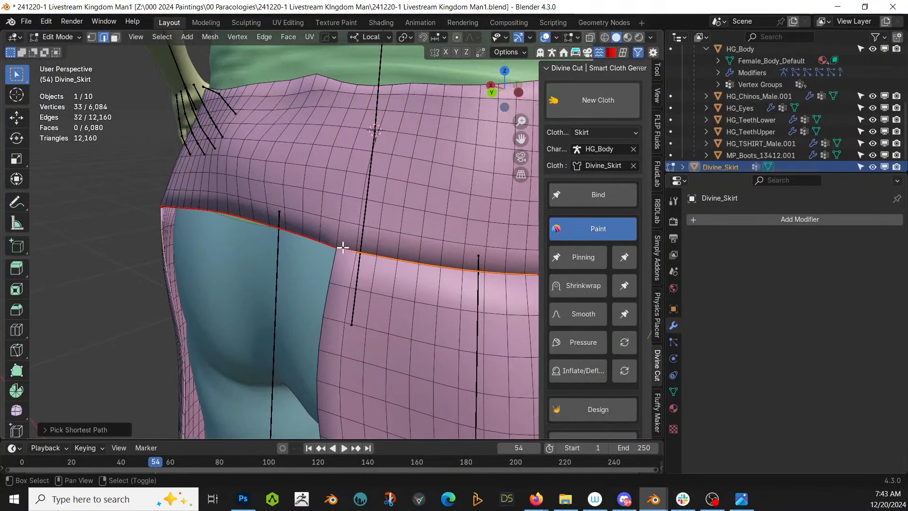
left_click(347, 256)
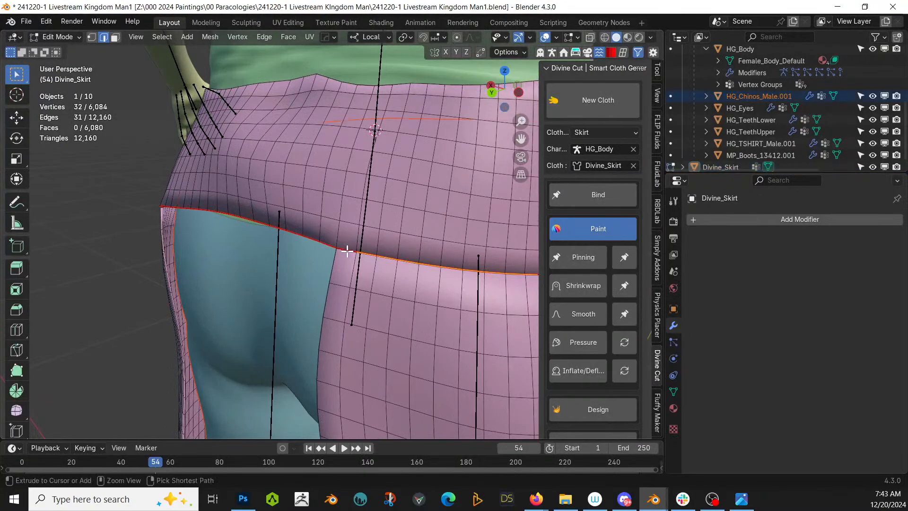
key("Tab")
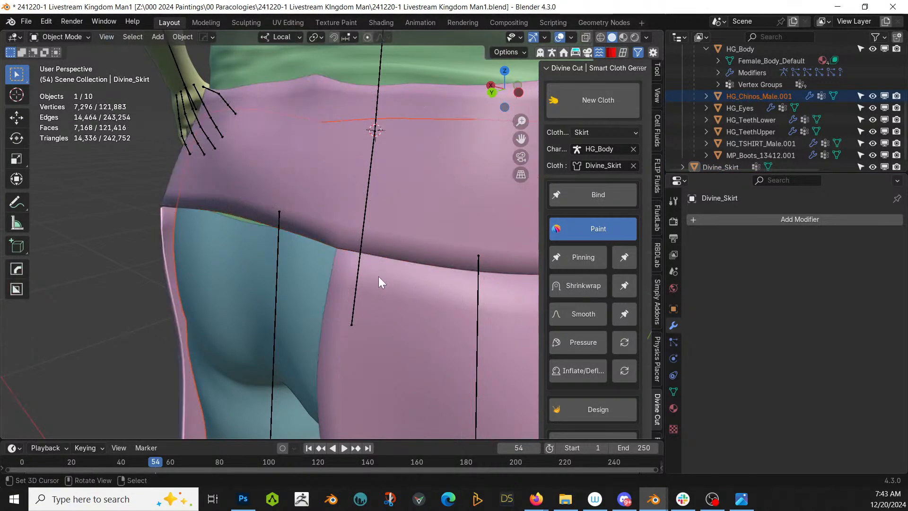
In Edit Mode, isolate the skirt, select the face loops bordering the gap between waistband and side panels, and hide all other faces
key("Tab")
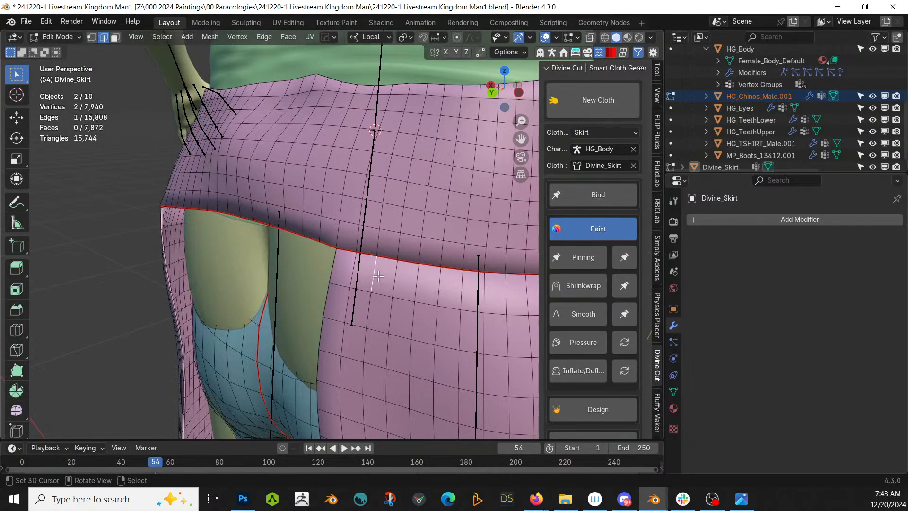
key("KP_Divide")
scroll(378, 276, "up", 6)
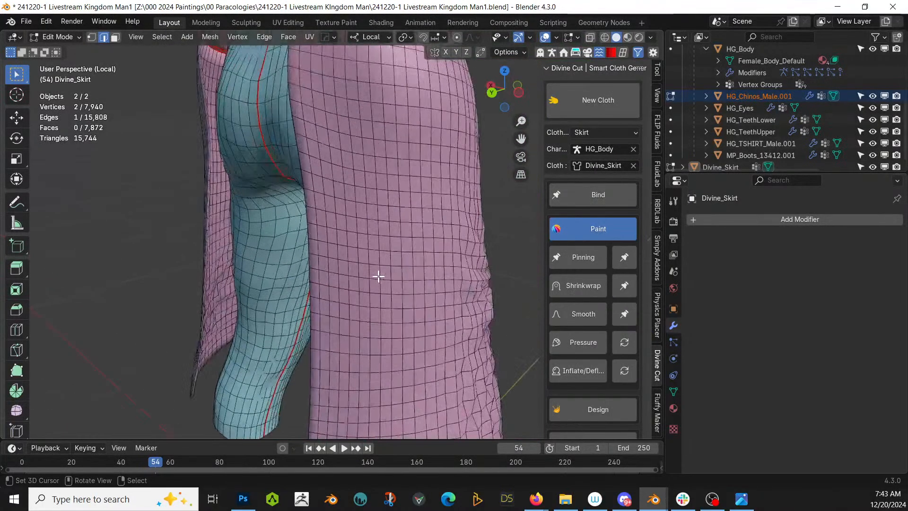
scroll(340, 259, "down", 4)
scroll(290, 348, "up", 3)
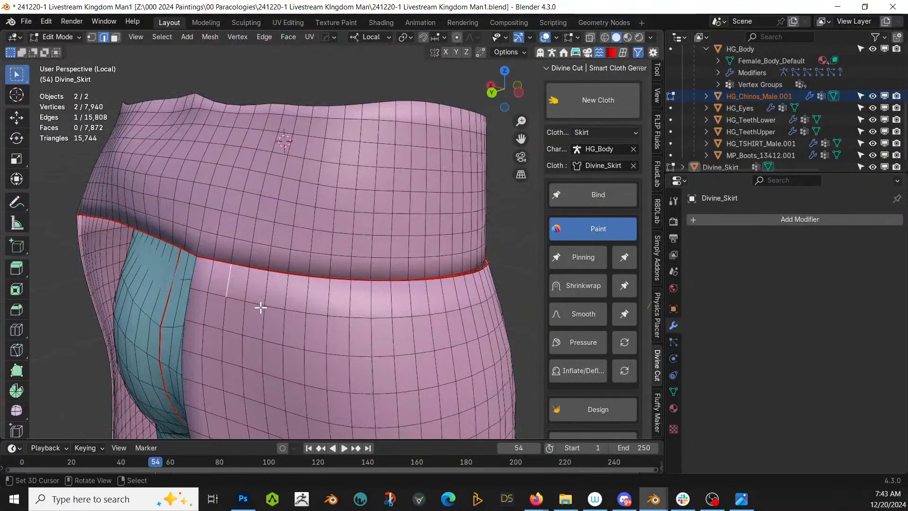
left_click(220, 251, "alt")
left_click(207, 271, "alt+shift")
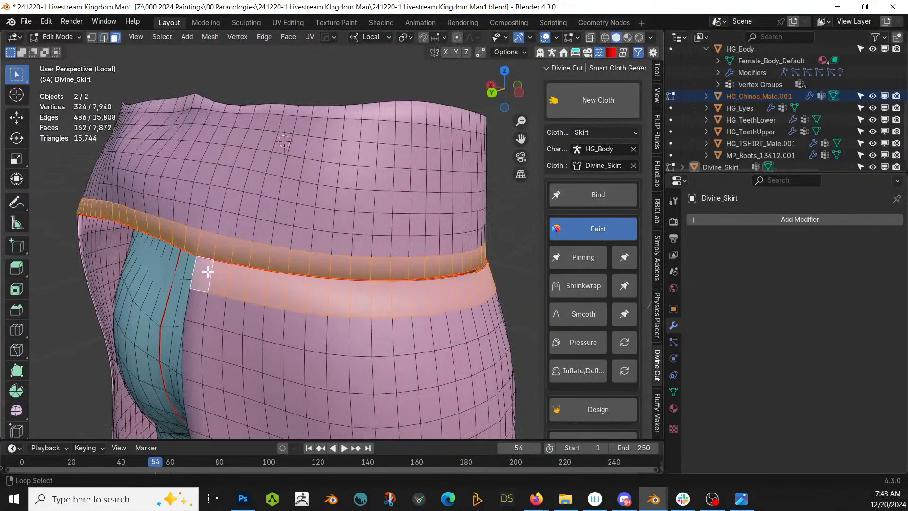
key("shift+h")
scroll(207, 271, "down", 4)
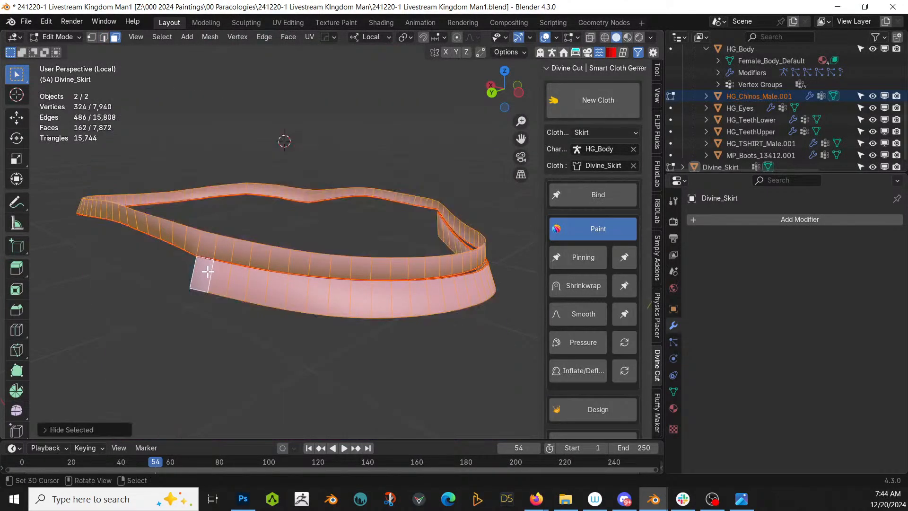
scroll(203, 268, "up", 3)
scroll(253, 273, "up", 3)
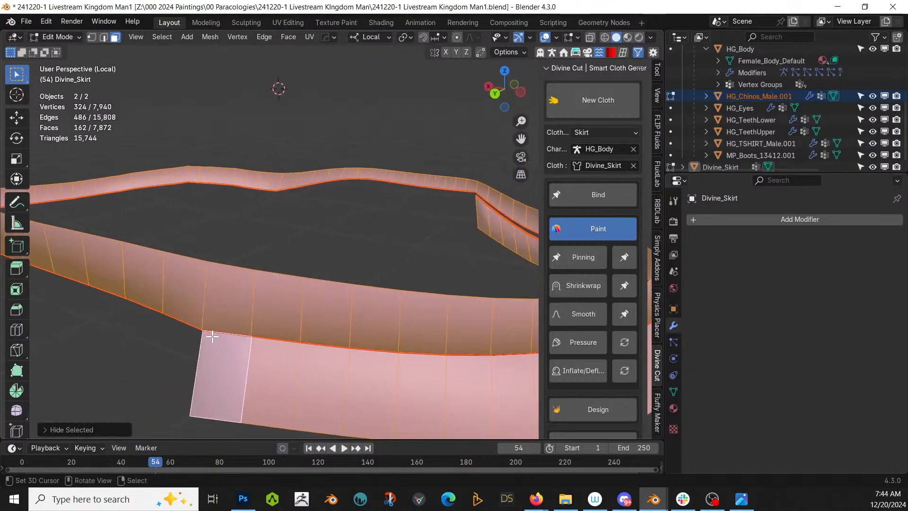
Select the facing edge runs of the waistband and one skirt side panel, and join them with Bridge Edge Loops
key("2")
left_click(184, 322)
middle_click_drag(294, 334, 257, 268)
left_click(269, 209, "ctrl")
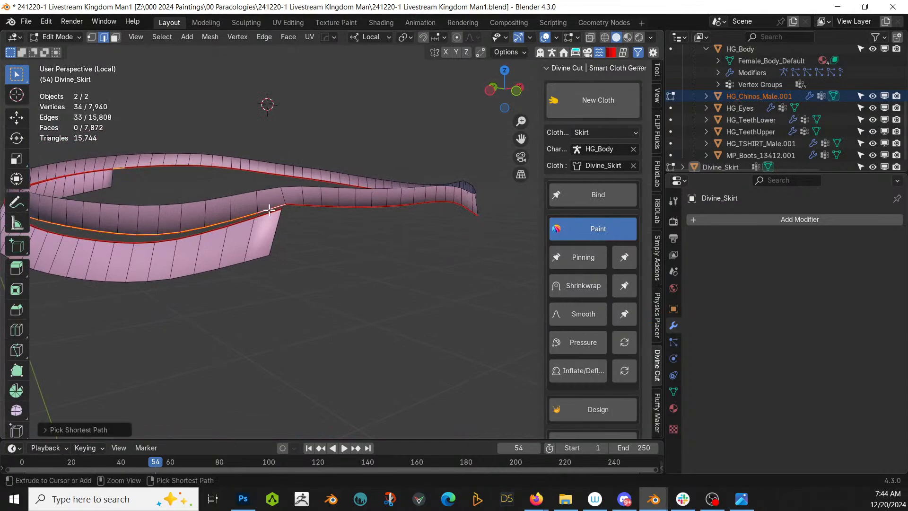
middle_click_drag(269, 209, 331, 275)
left_click(342, 298, "shift")
left_click(378, 251, "ctrl")
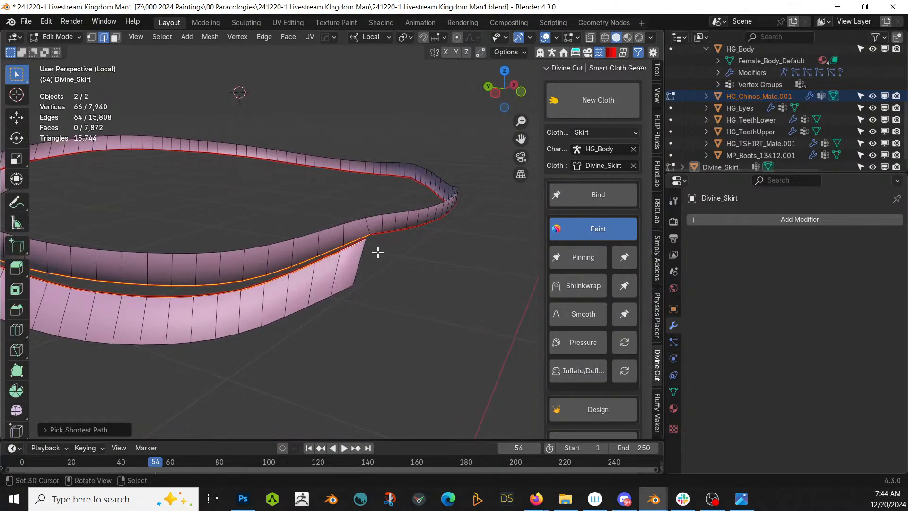
key("ctrl+e")
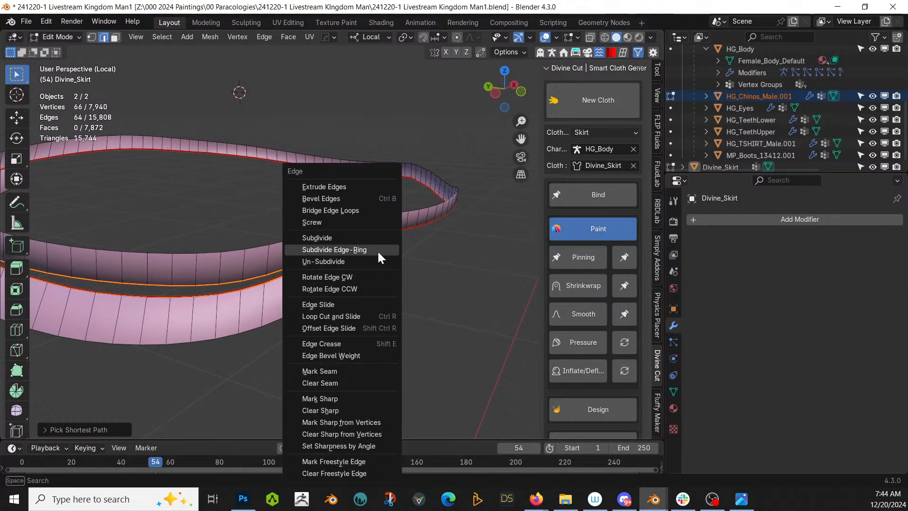
left_click(364, 213)
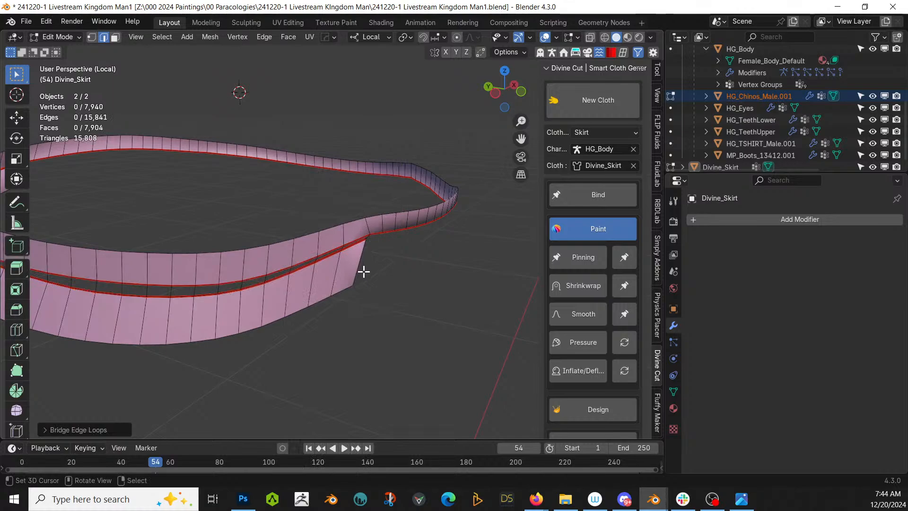
Turn to the still open side of the waistband and reveal the hidden parts of the skirt mesh
key("Tab")
middle_click_drag(364, 280, 237, 287)
key("Tab")
key("Tab")
key("Tab")
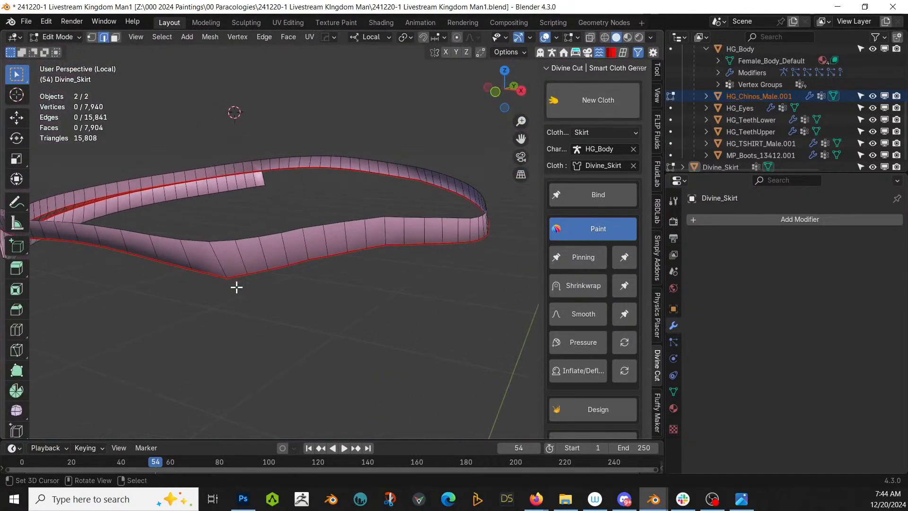
key("alt+h")
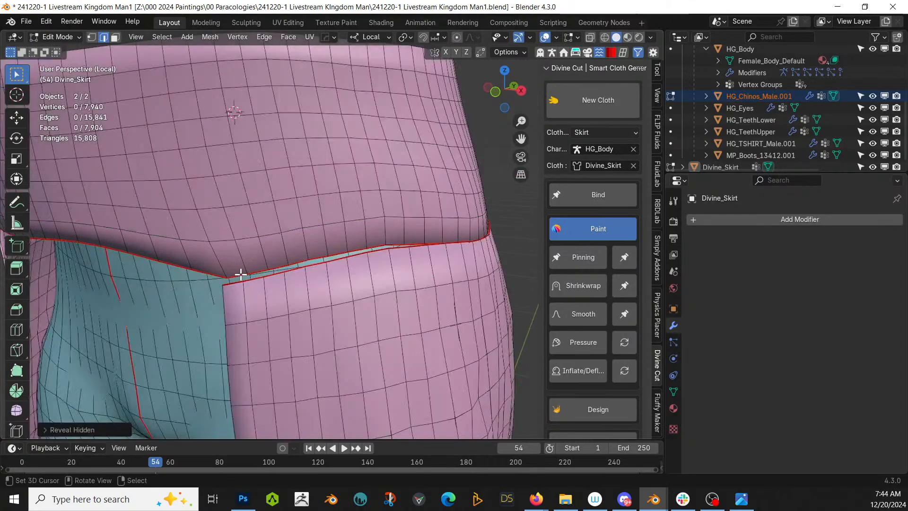
Select the facing edge runs of the waistband and the opposite skirt side panel, and join them with Bridge Edge Loops
left_click(235, 273)
middle_click_drag(235, 273, 263, 293)
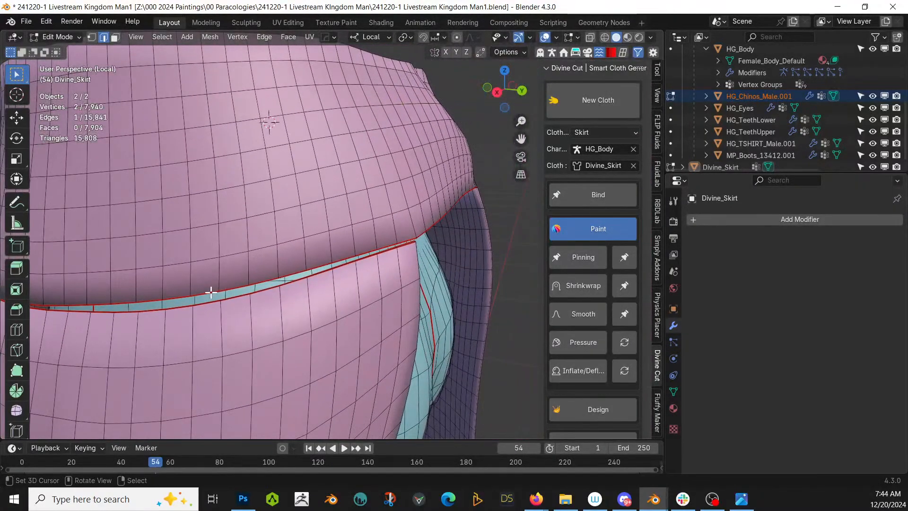
left_click(404, 239, "ctrl")
middle_click_drag(403, 238, 444, 257)
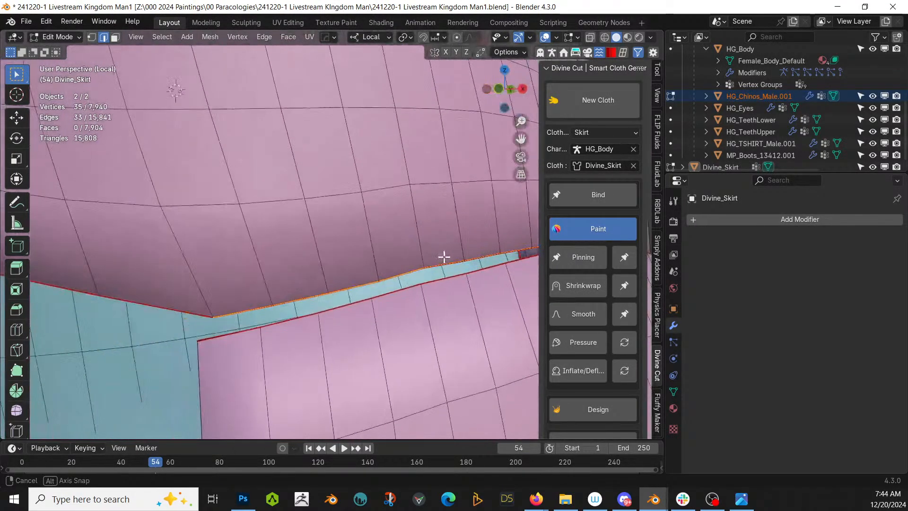
left_click(237, 327, "ctrl")
key("ctrl+e")
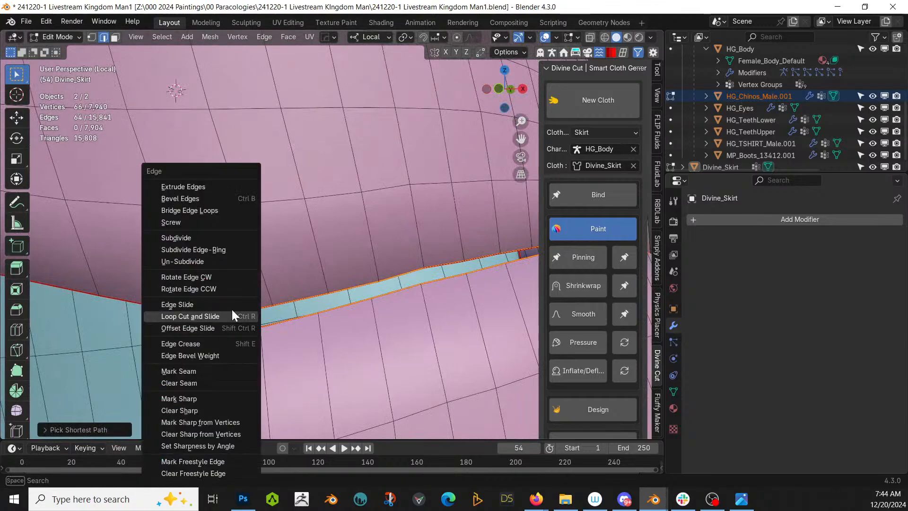
left_click(216, 214)
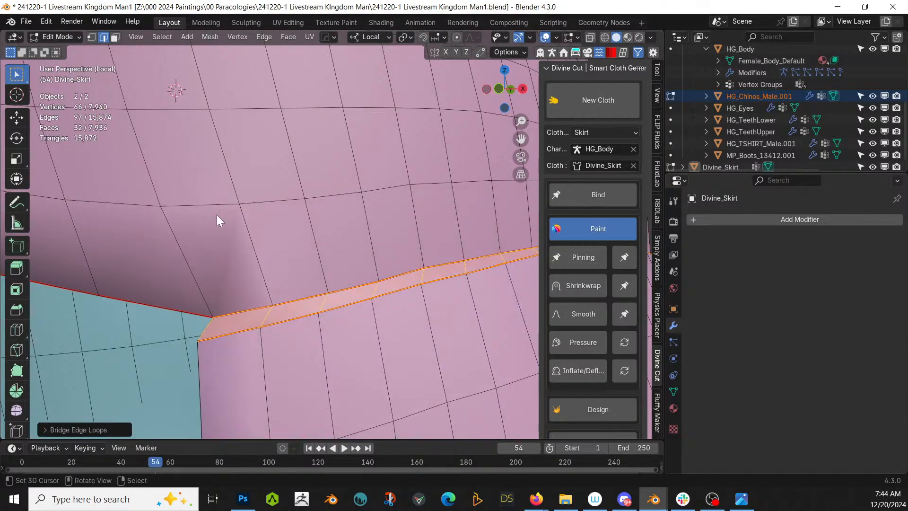
Return to Object Mode, save the file, and leave local view to show the whole clothed character
key("Tab")
scroll(231, 220, "down", 12)
key("ctrl+s")
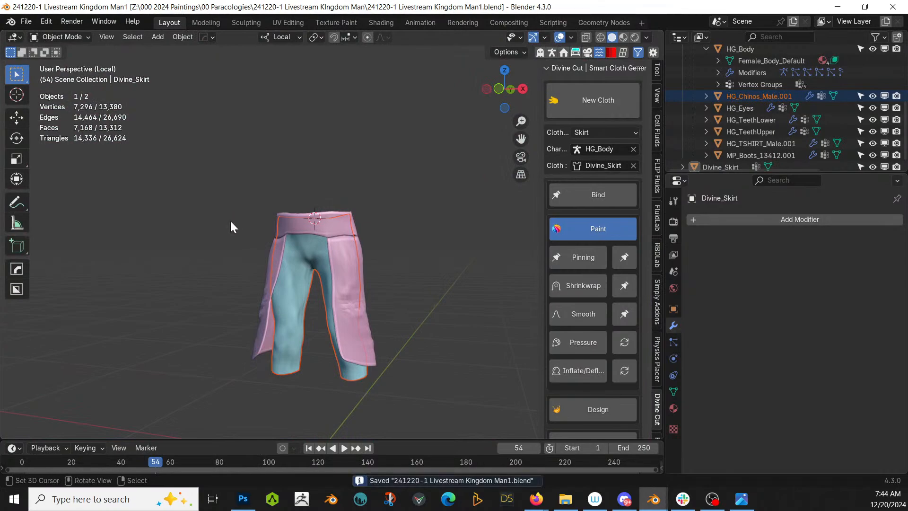
scroll(359, 259, "up", 3)
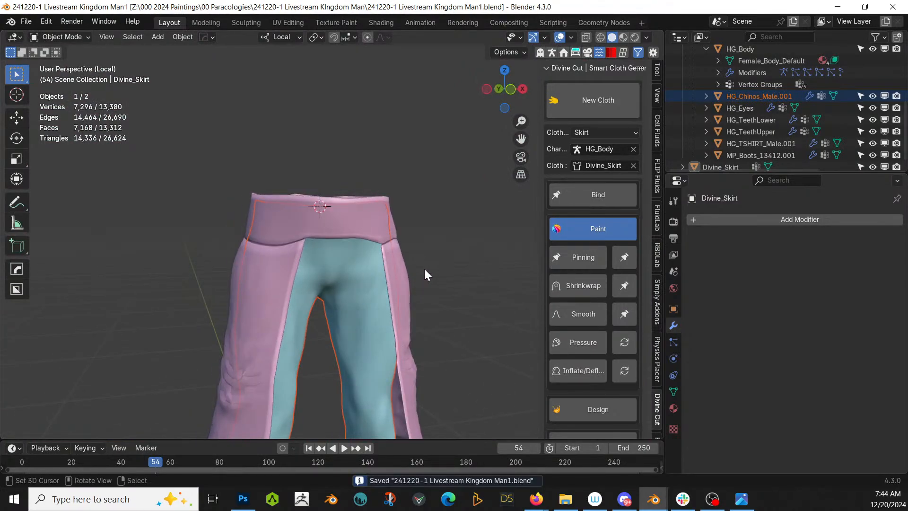
key("KP_Divide")
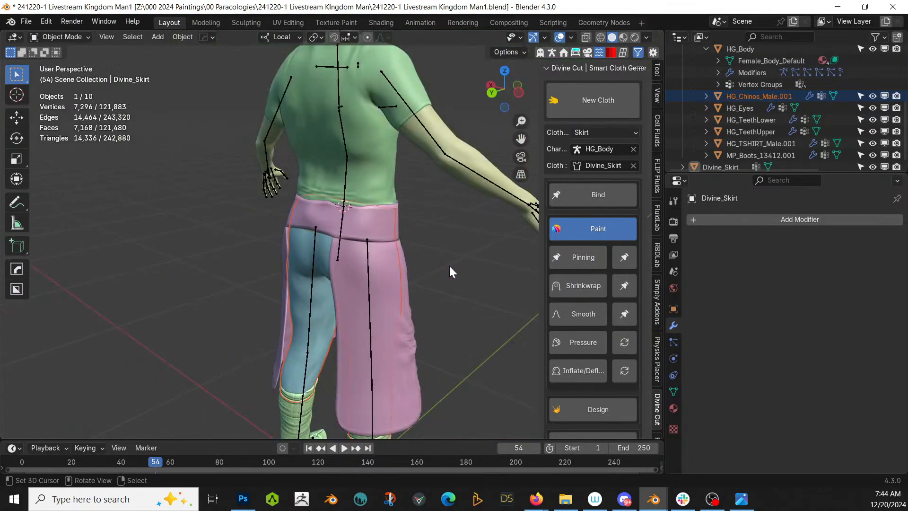
middle_click_drag(450, 272, 275, 273)
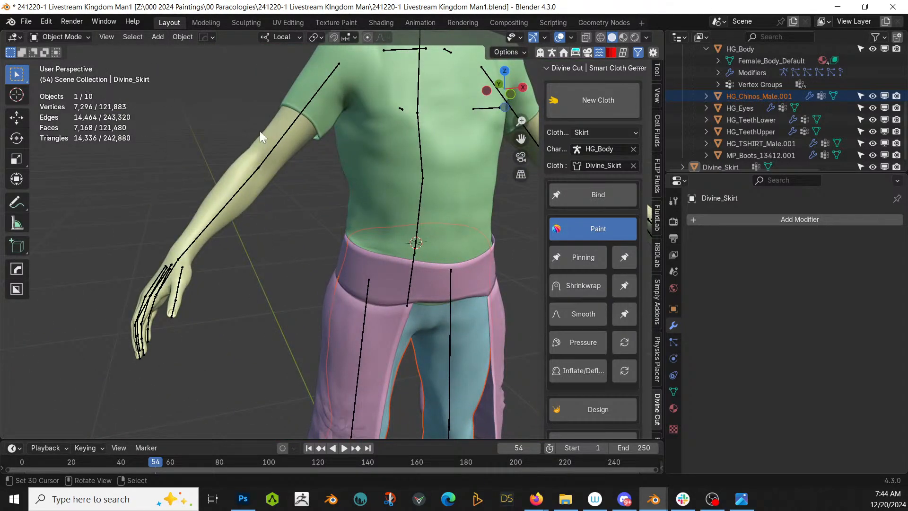
scroll(385, 175, "down", 5)
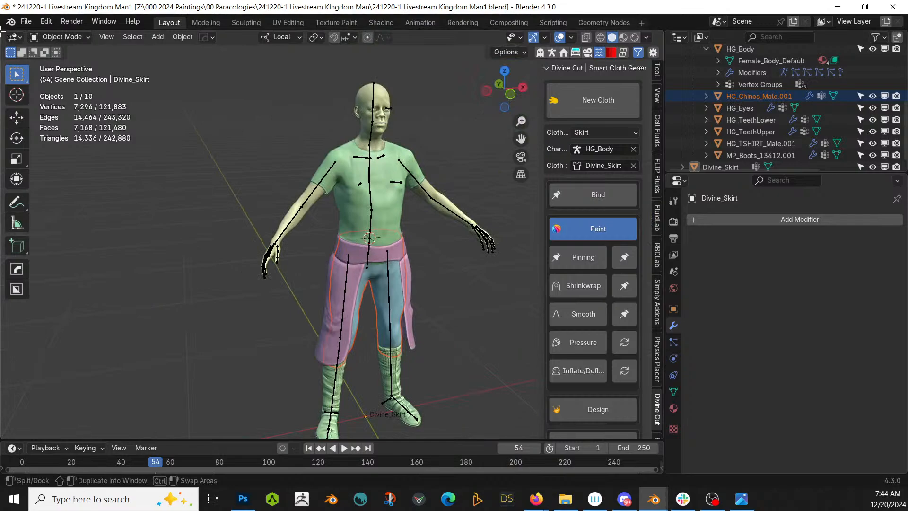
Open the Asset Browser in its own window and add the high-collared jacket asset "4" beside the character
left_click_drag(3, 32, 289, 72)
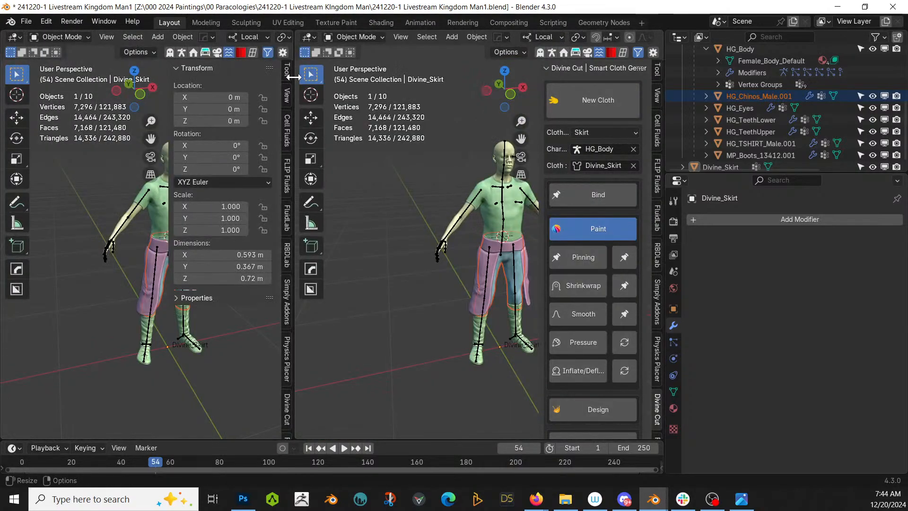
key("shift+F1")
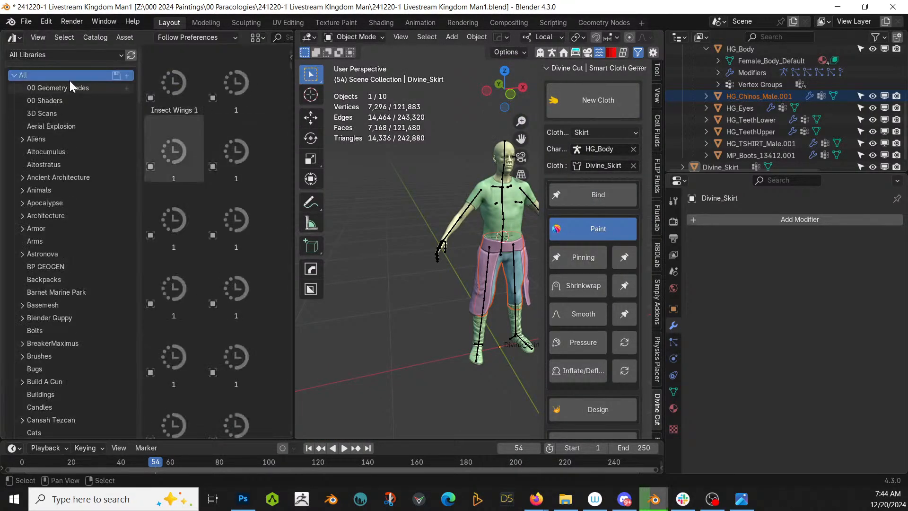
left_click_drag(1, 32, 0, 33)
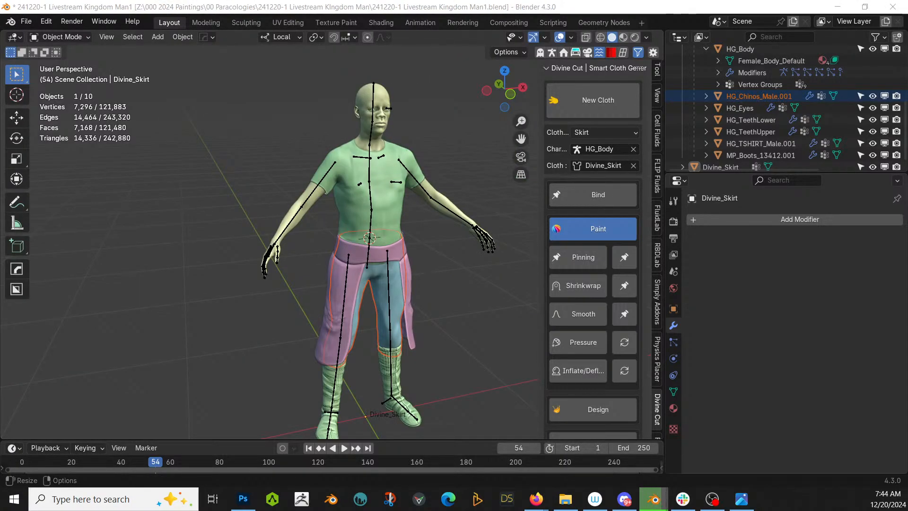
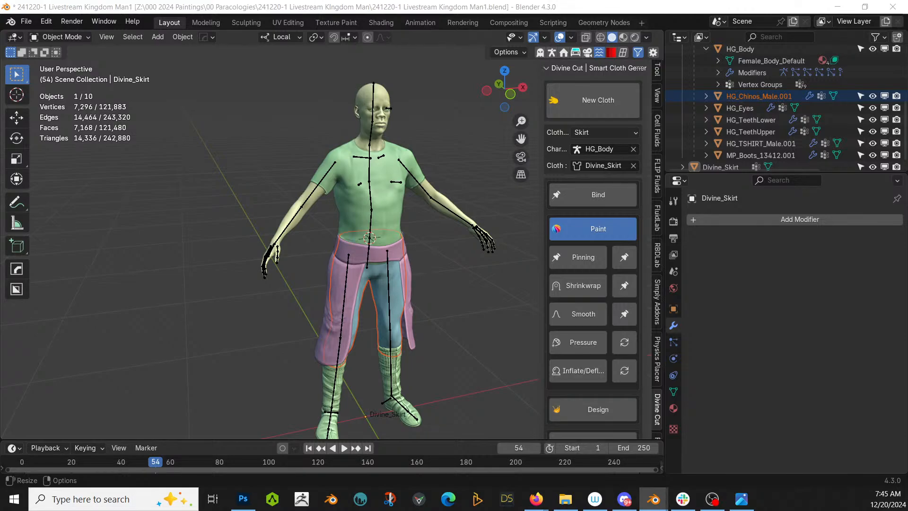
left_click_drag(446, 148, 450, 363)
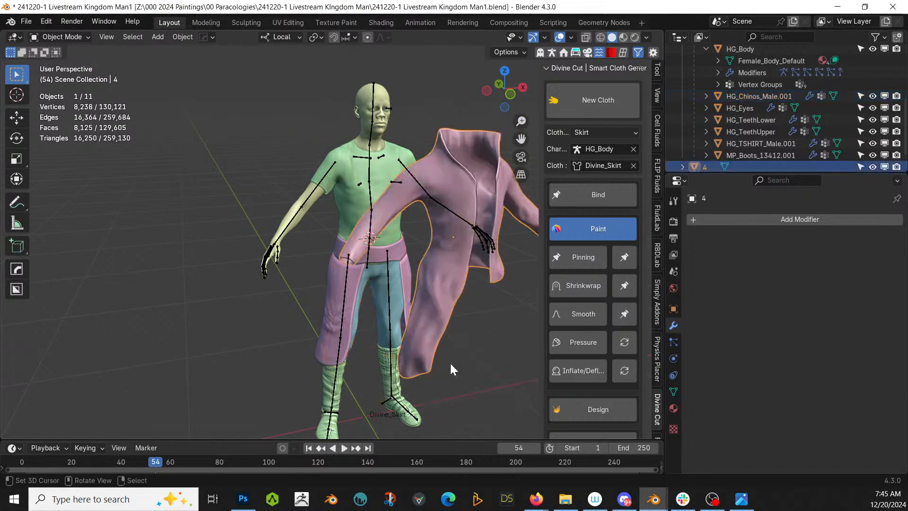
Reset the jacket's location to the world origin and scale it up about 1.6 times in front view
key("alt+g")
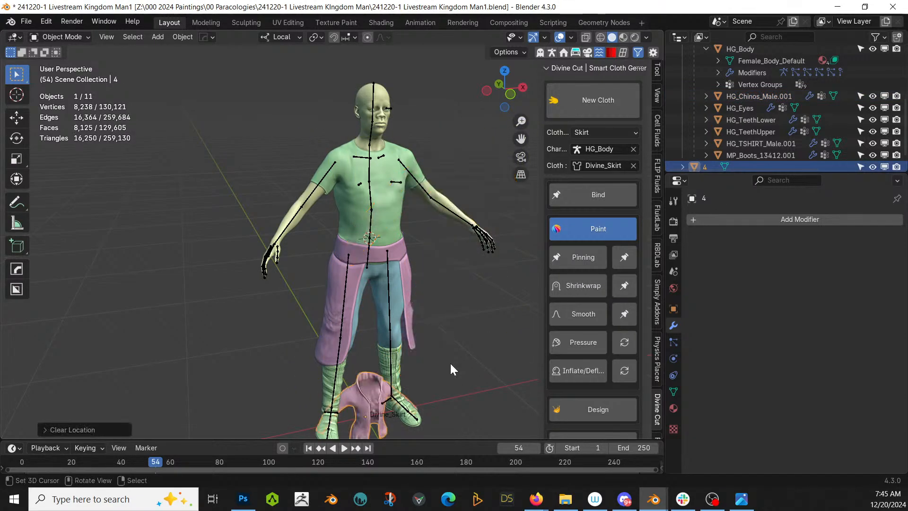
key("KP_1")
scroll(445, 378, "up", 2)
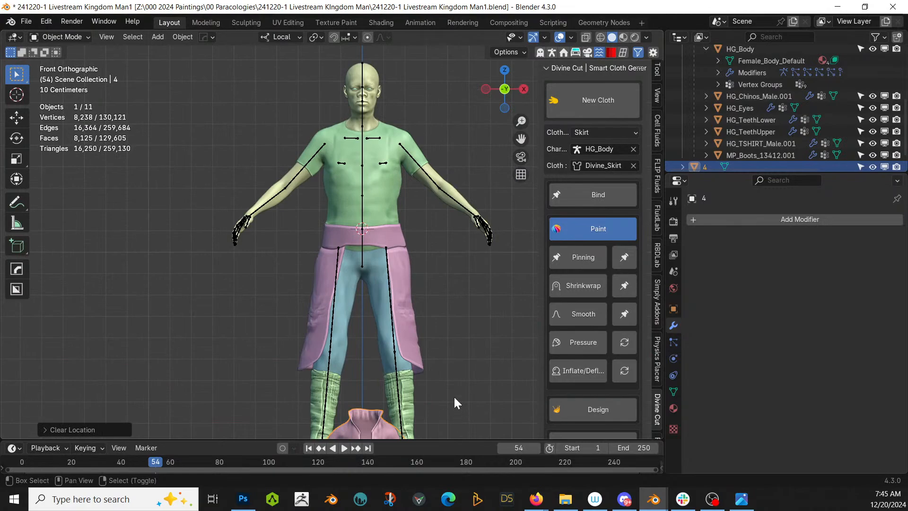
scroll(430, 306, "up", 1)
scroll(430, 306, "down", 4)
key("s")
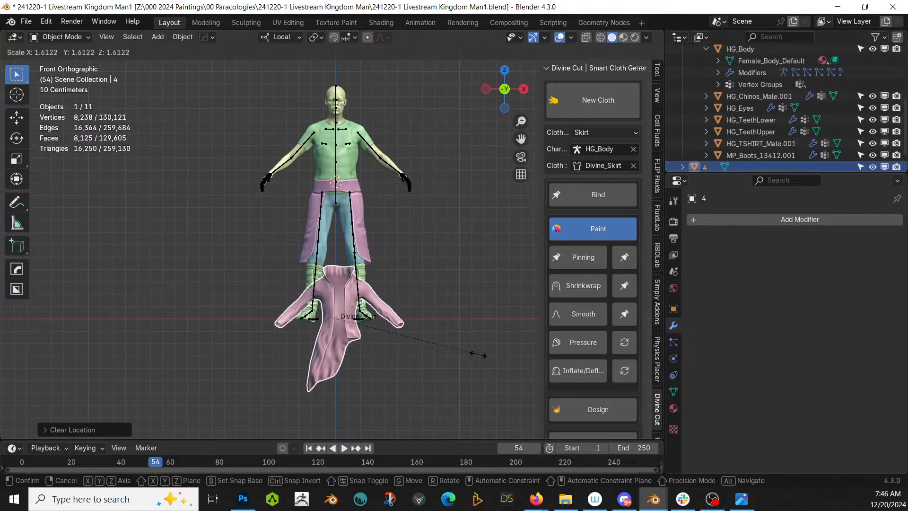
left_click(476, 352)
Try raising the jacket vertically onto the character's torso, and reset its location to the origin
key("g")
key("z")
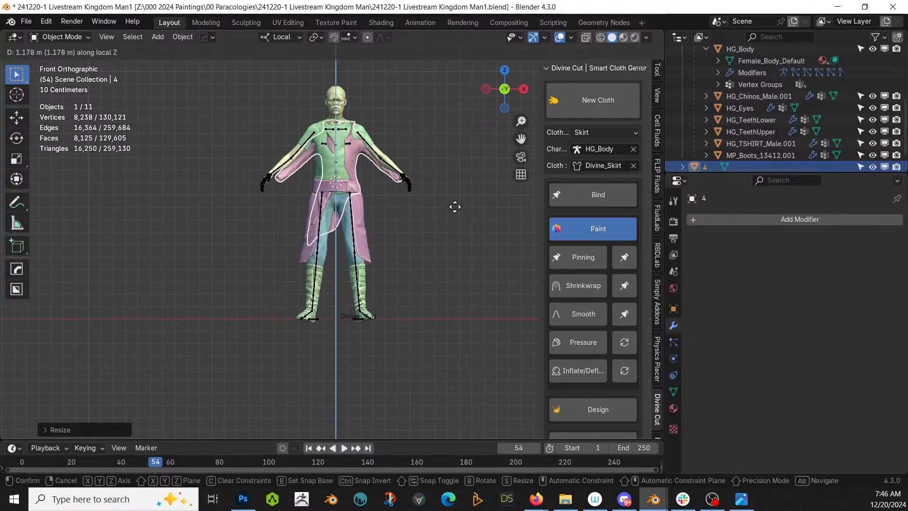
left_click(454, 200)
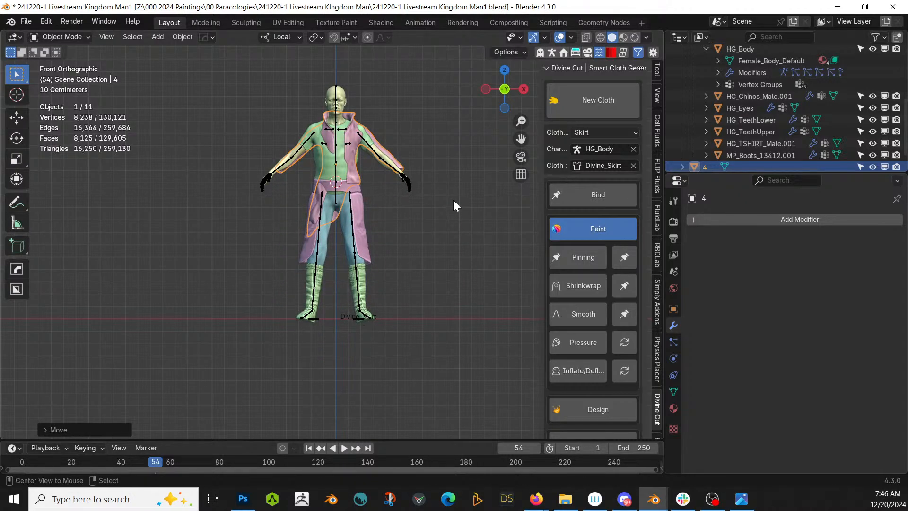
key("alt+g")
Raise the jacket about 1.3 m along Z so that it sits on the character's shoulders and torso
key("g")
key("z")
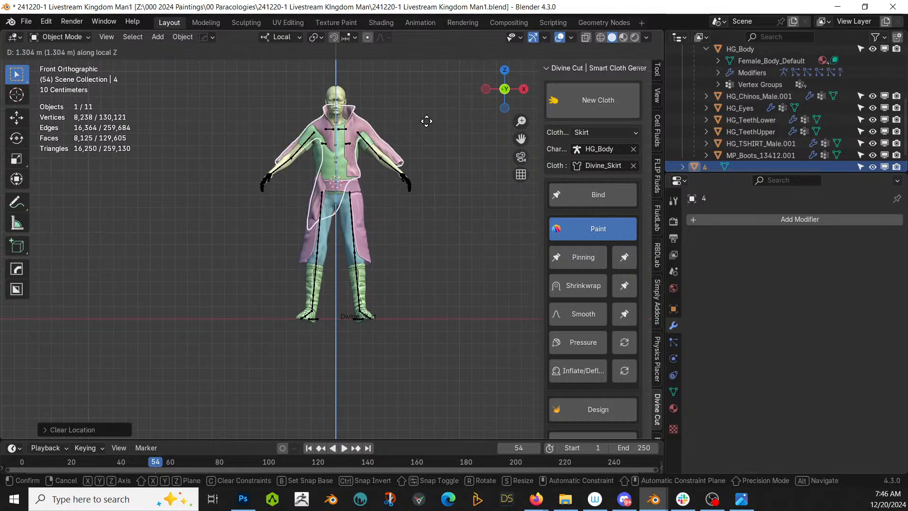
left_click(427, 125)
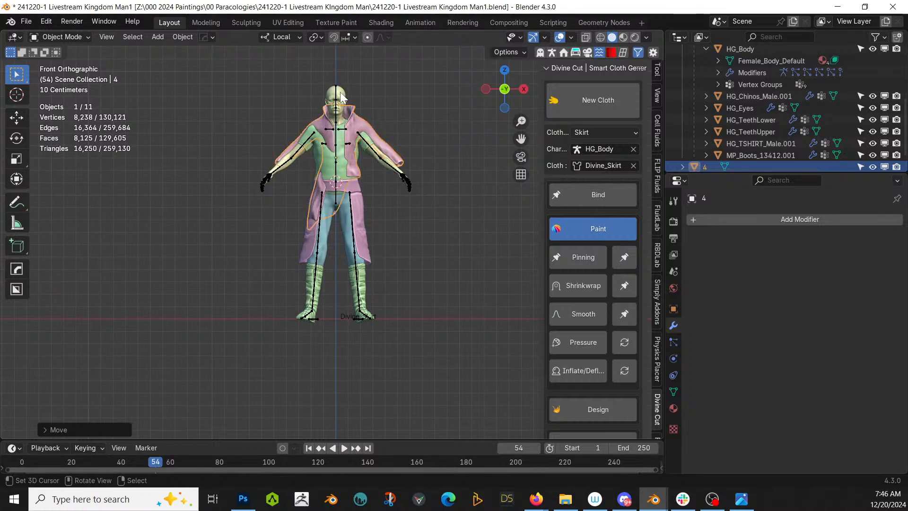
scroll(388, 123, "up", 2)
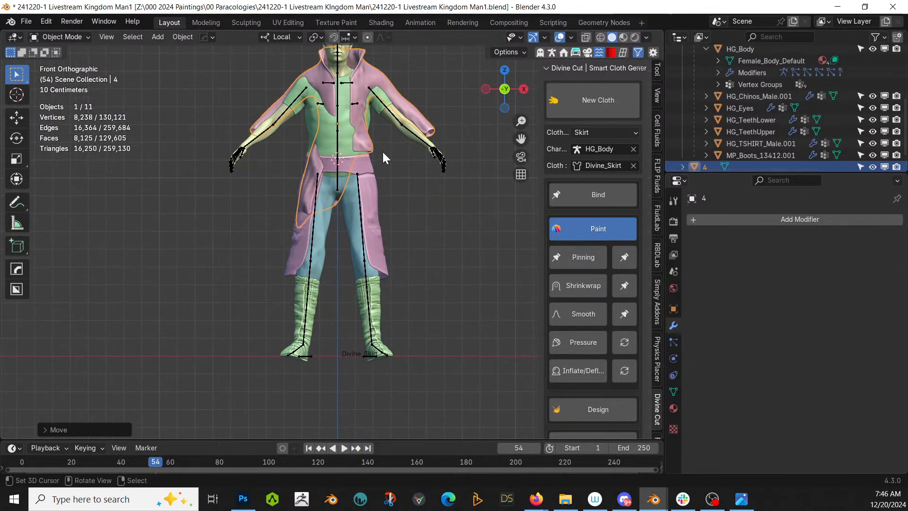
middle_click_drag(382, 150, 325, 241)
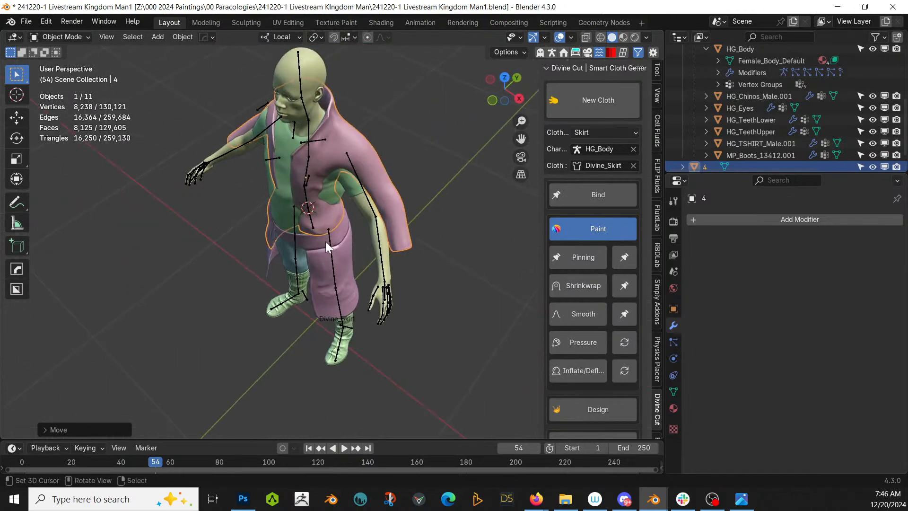
In right side view, scale the jacket up slightly and nudge it into place around the character's torso
key("KP_3")
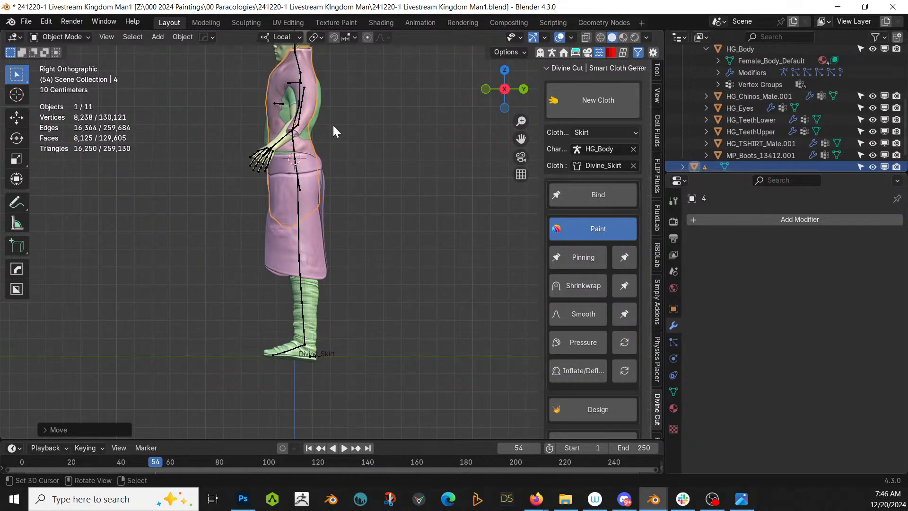
key("g")
key("z")
key("z")
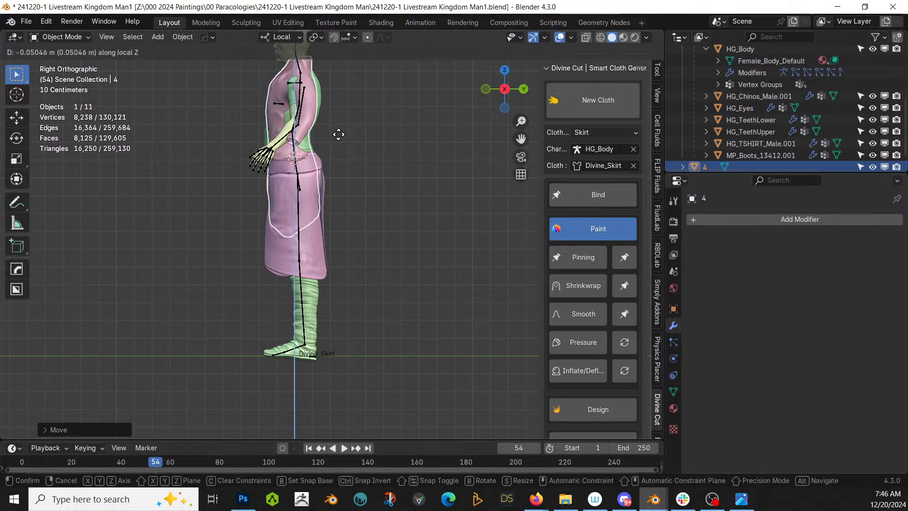
key("y")
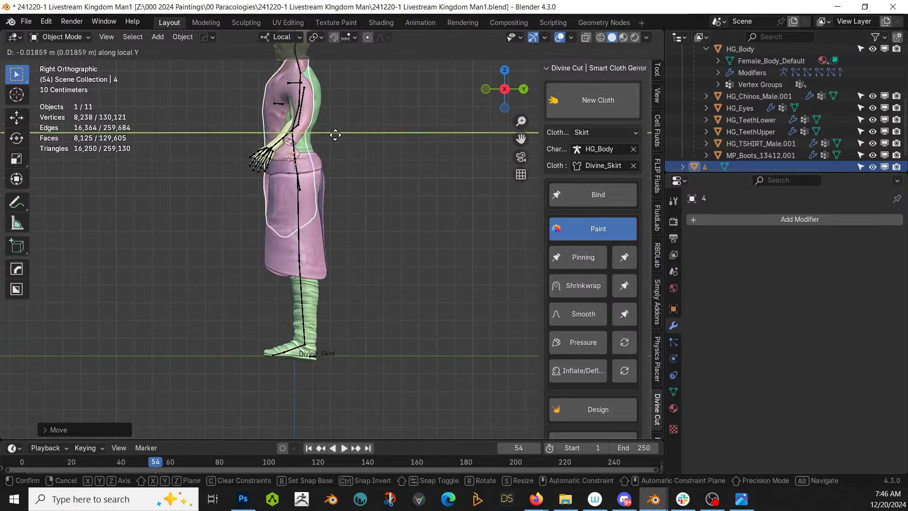
key("s")
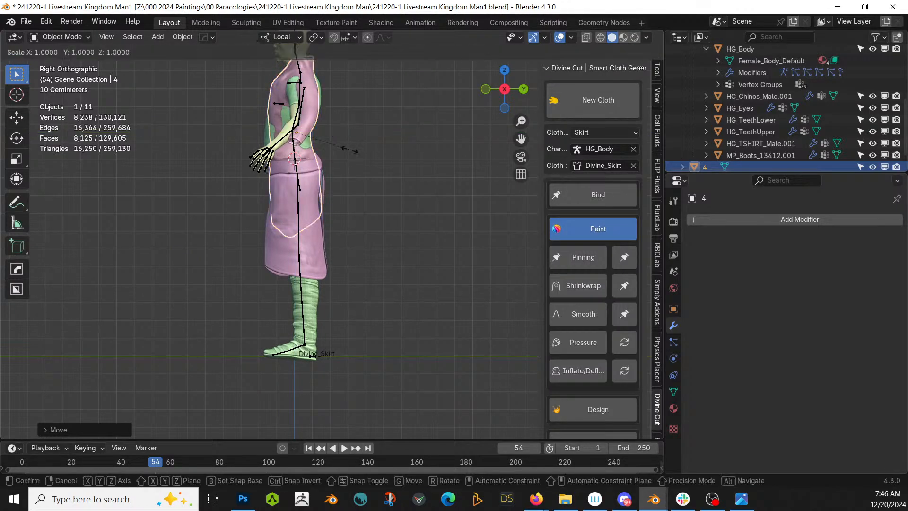
left_click(354, 150)
key("g")
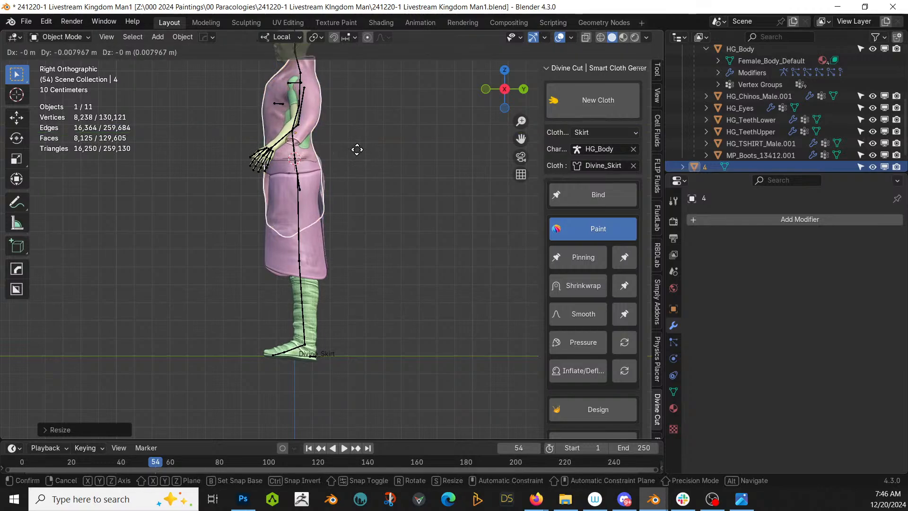
left_click(357, 149)
Clear the jacket's rotation and slide it about 0.038 m toward the character's front along its local Y axis
middle_click_drag(385, 191, 541, 270)
key("alt+r")
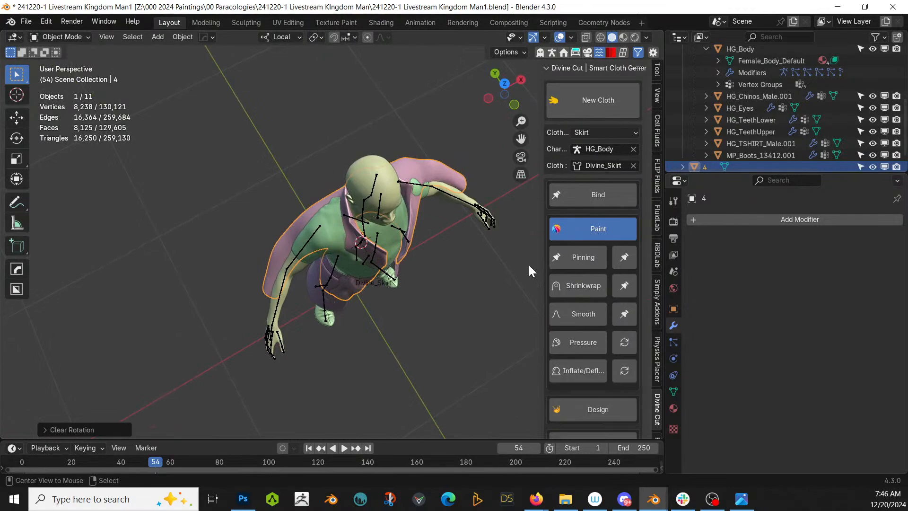
middle_click_drag(398, 276, 432, 286)
key("g")
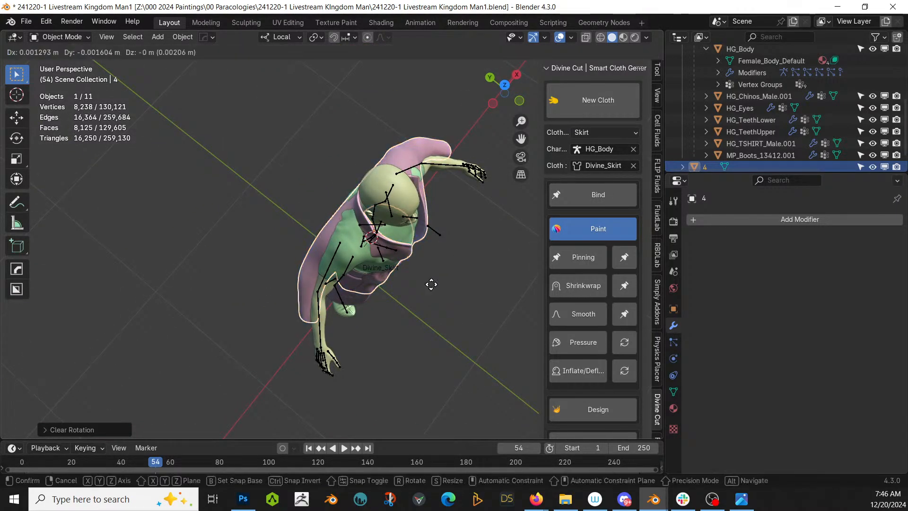
key("y")
key("y")
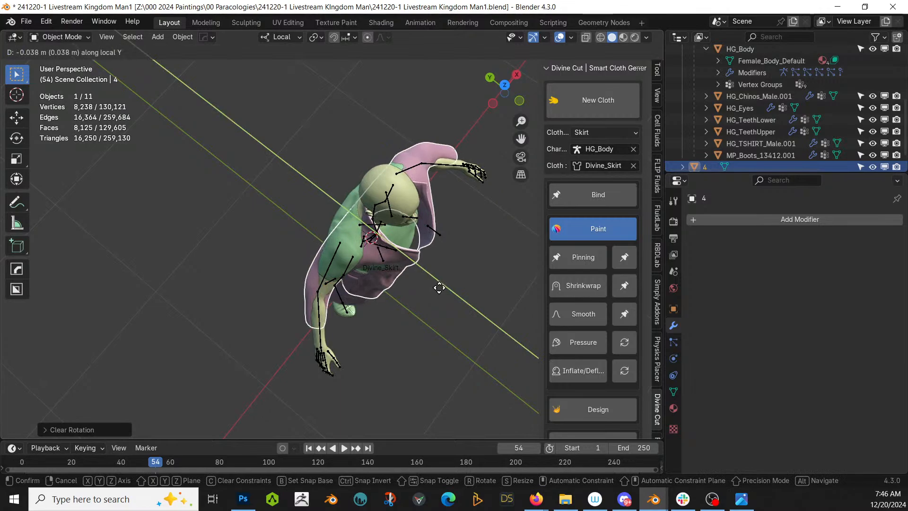
left_click(439, 287)
Apply the jacket's rotation and scale, and also apply all of its transforms
middle_click_drag(439, 286, 385, 288)
scroll(448, 191, "up", 3)
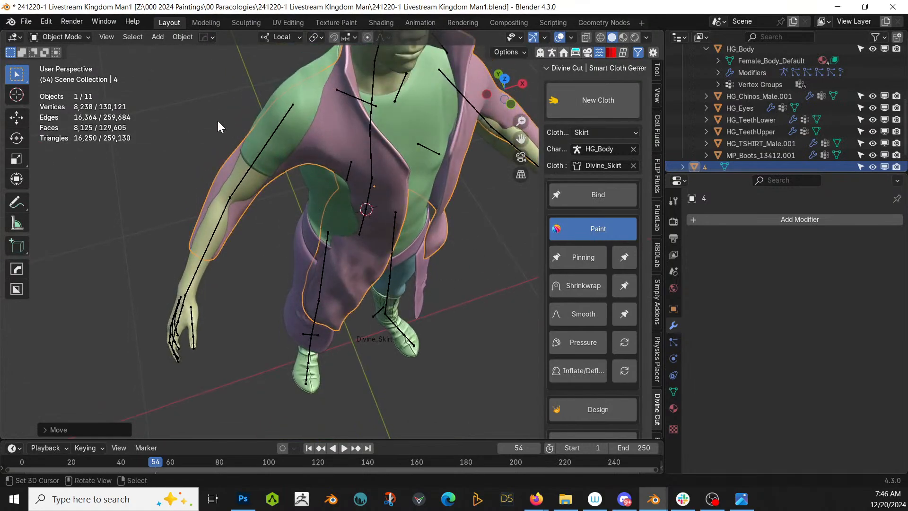
key("ctrl+a")
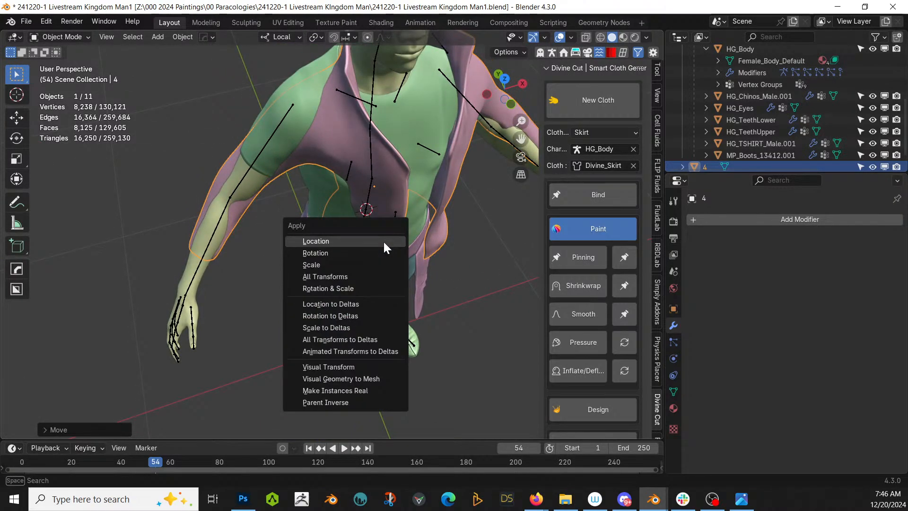
left_click(343, 288)
key("ctrl+a")
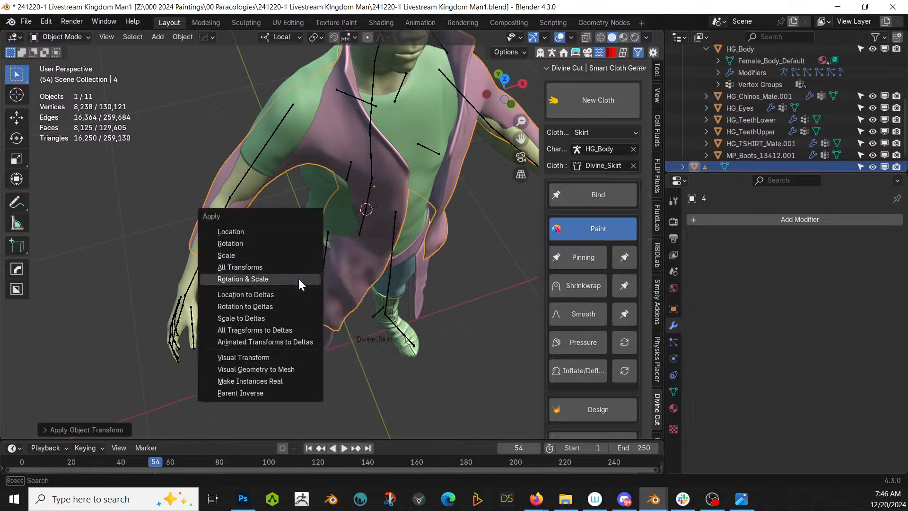
left_click(291, 265)
Enter Sculpt Mode on the jacket and pull its right side over the hip using Elastic Grab at a 196 px radius
left_click(67, 38)
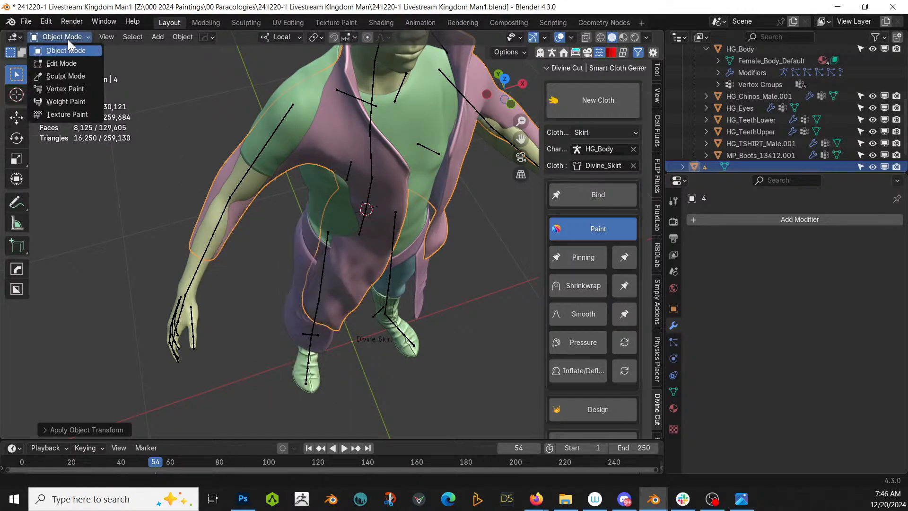
left_click(72, 76)
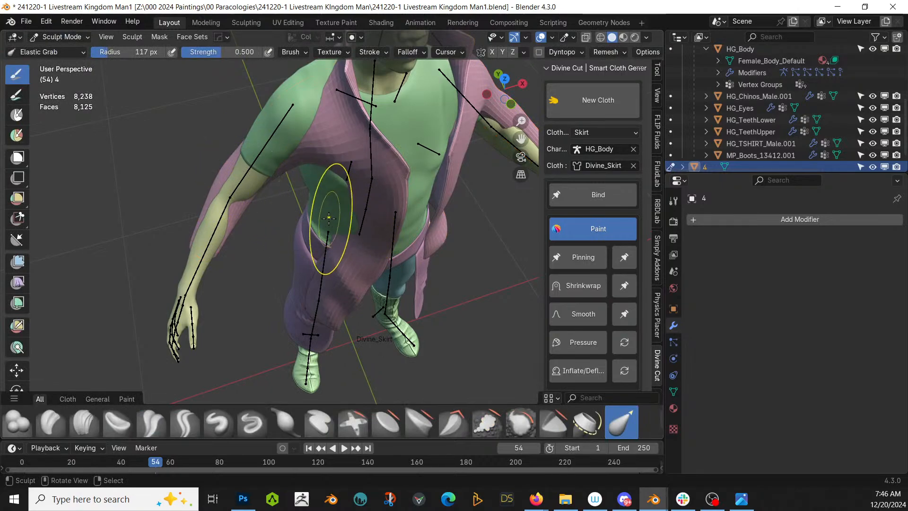
key("f")
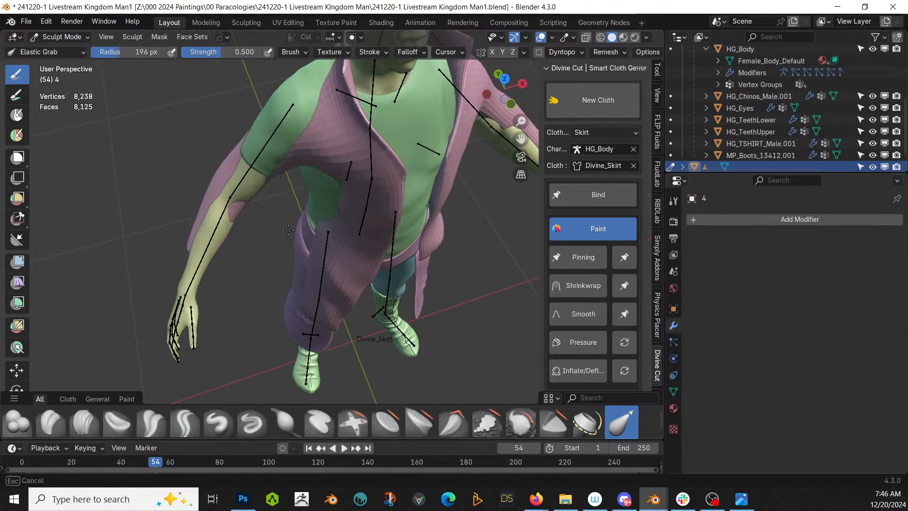
left_click(278, 225)
mouse_move(279, 225)
left_mouse_down()
mouse_move(302, 208)
mouse_move(263, 227)
mouse_move(267, 250)
left_mouse_up()
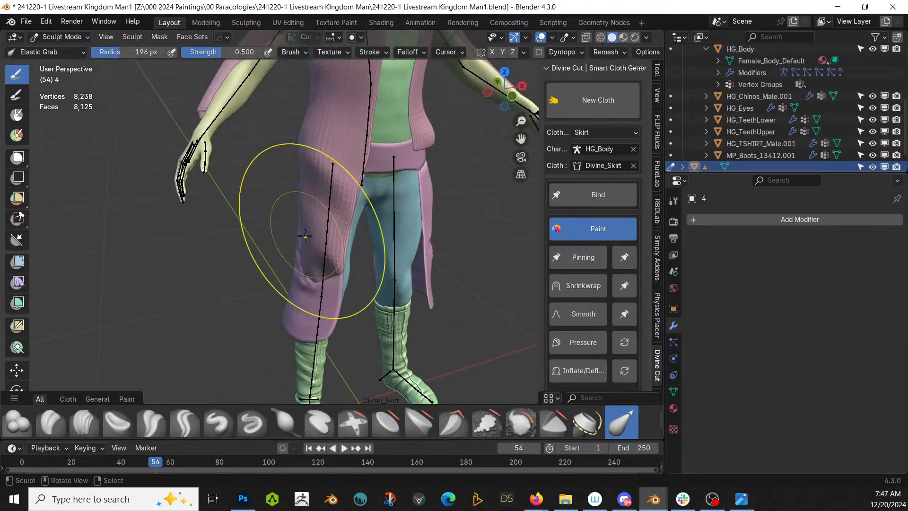
left_click_drag(294, 253, 287, 233)
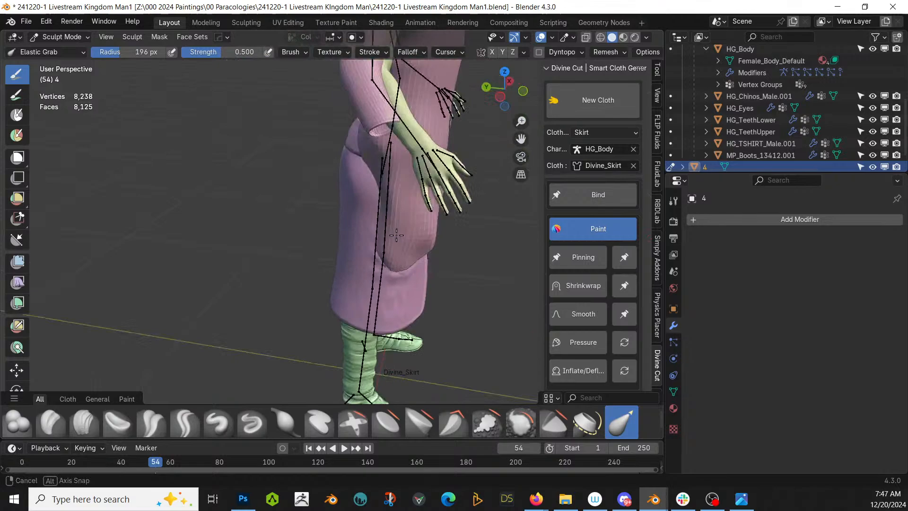
Pull the jacket's back outward with Elastic Grab so that it covers the shirt and the skirt's waistband
mouse_move(397, 235)
middle_mouse_down()
mouse_move(368, 270)
mouse_move(361, 261)
middle_mouse_up()
left_click_drag(354, 191, 372, 204)
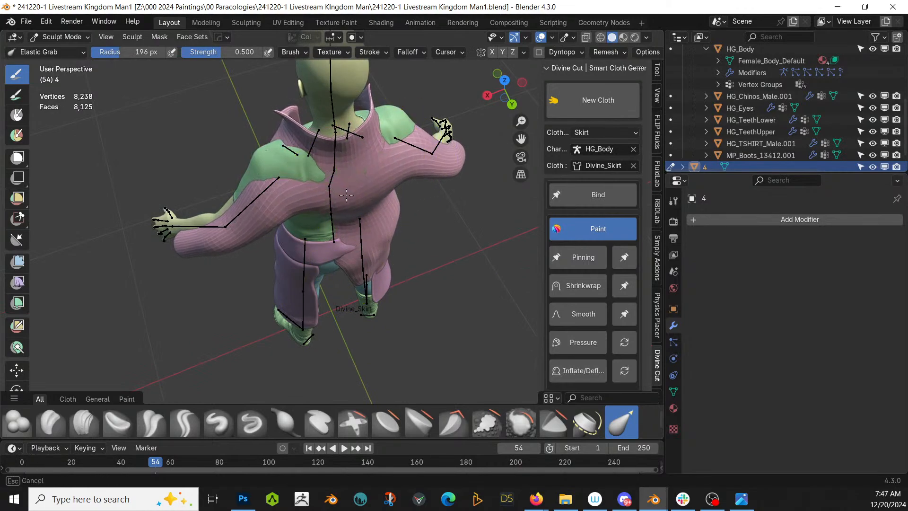
middle_click_drag(390, 208, 324, 197)
left_click_drag(306, 204, 270, 205)
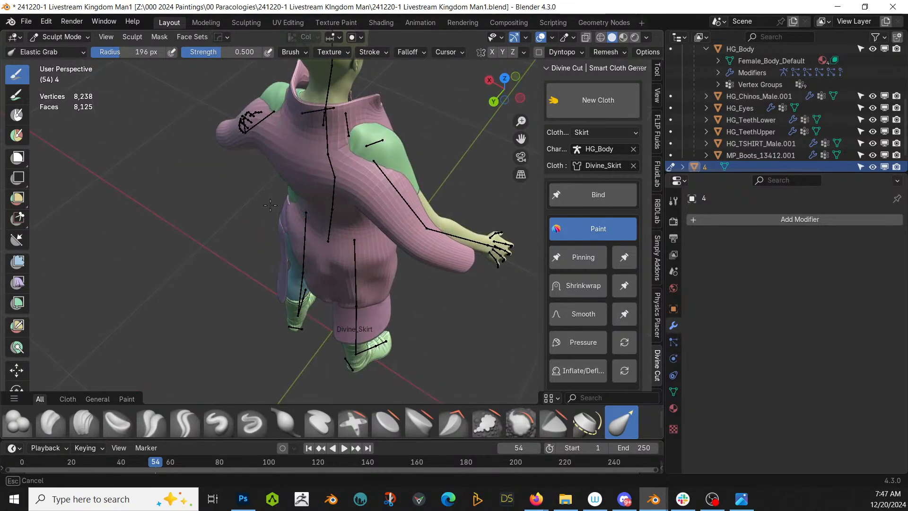
From behind, reshape the jacket's waist, hips and lower back edge with Elastic Grab to cover the clothing underneath
scroll(277, 204, "up", 5)
middle_click_drag(277, 205, 326, 191)
mouse_move(267, 193)
middle_mouse_down()
mouse_move(269, 252)
mouse_move(237, 196)
middle_mouse_up()
mouse_move(237, 197)
left_mouse_down()
mouse_move(256, 232)
mouse_move(233, 244)
left_mouse_up()
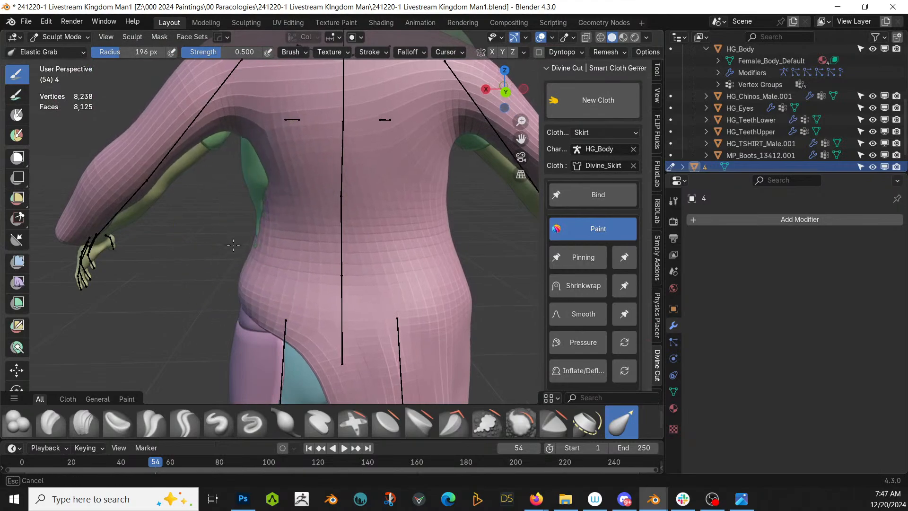
mouse_move(263, 194)
left_mouse_down()
mouse_move(189, 156)
mouse_move(159, 225)
mouse_move(109, 242)
left_mouse_up()
scroll(265, 222, "down", 3)
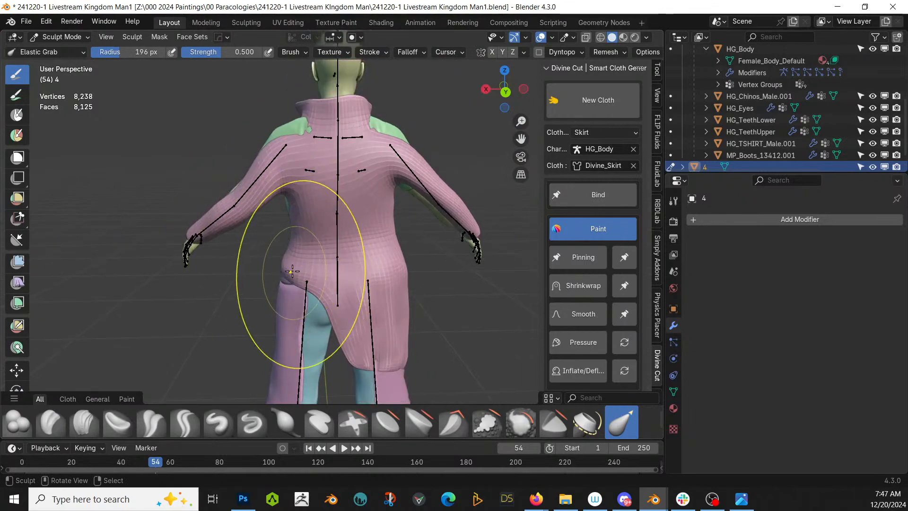
left_click_drag(285, 269, 287, 270)
left_click_drag(356, 327, 374, 332)
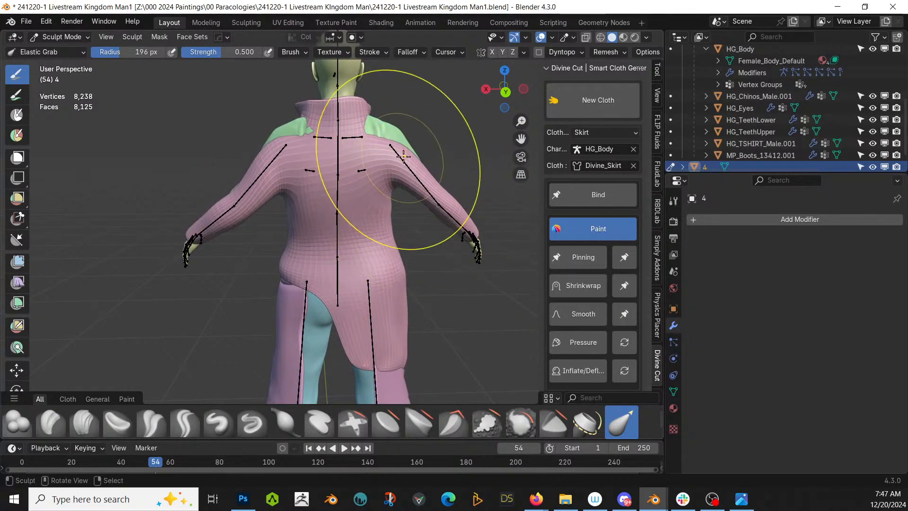
Pull both back shoulders of the jacket upward and outward over the shirt with Elastic Grab
scroll(384, 138, "up", 1)
middle_click_drag(384, 138, 325, 243, "shift")
scroll(325, 243, "up", 2)
left_click_drag(326, 259, 386, 193)
left_click_drag(142, 233, 98, 186)
scroll(308, 235, "down", 3)
Pull the jacket's right shoulder and sleeve forward around the character's arm with Elastic Grab
mouse_move(308, 235)
middle_mouse_down()
mouse_move(292, 214)
mouse_move(118, 284)
middle_mouse_up()
scroll(279, 307, "up", 1)
middle_click_drag(279, 307, 282, 322)
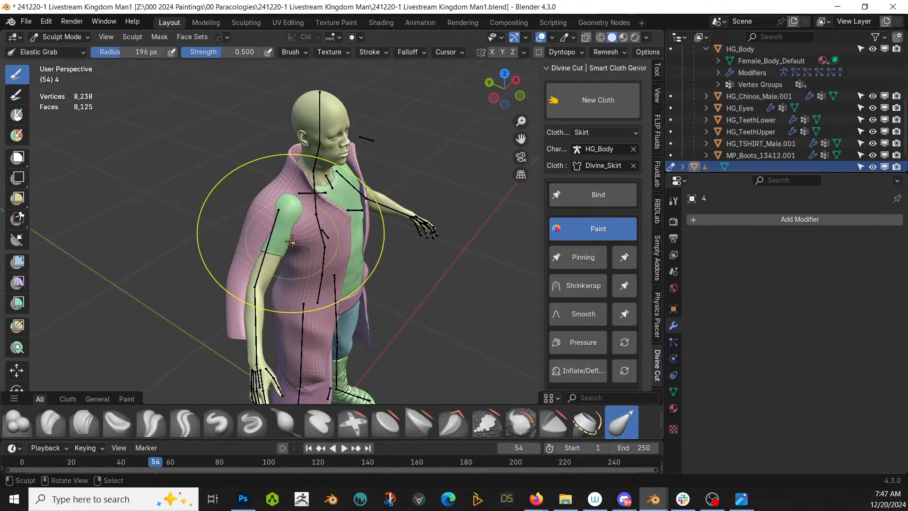
scroll(269, 303, "up", 1)
left_click_drag(239, 203, 277, 230)
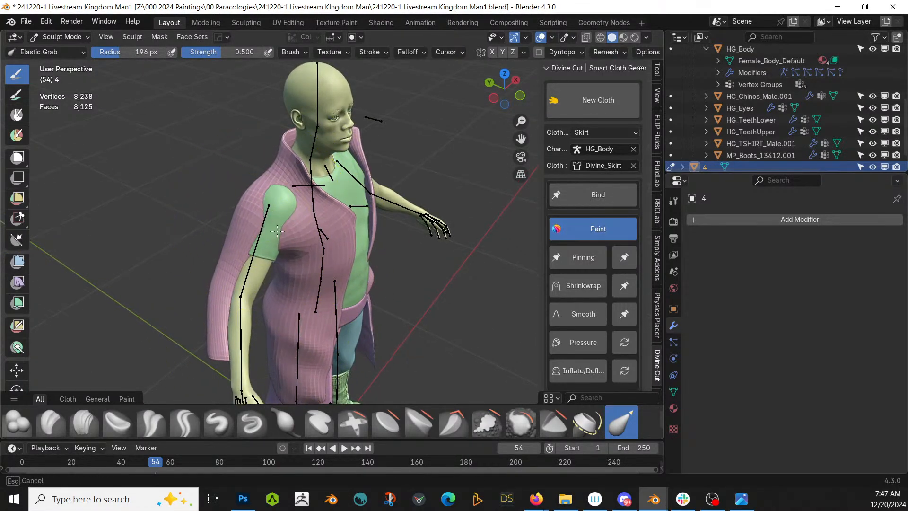
left_click_drag(227, 332, 251, 342)
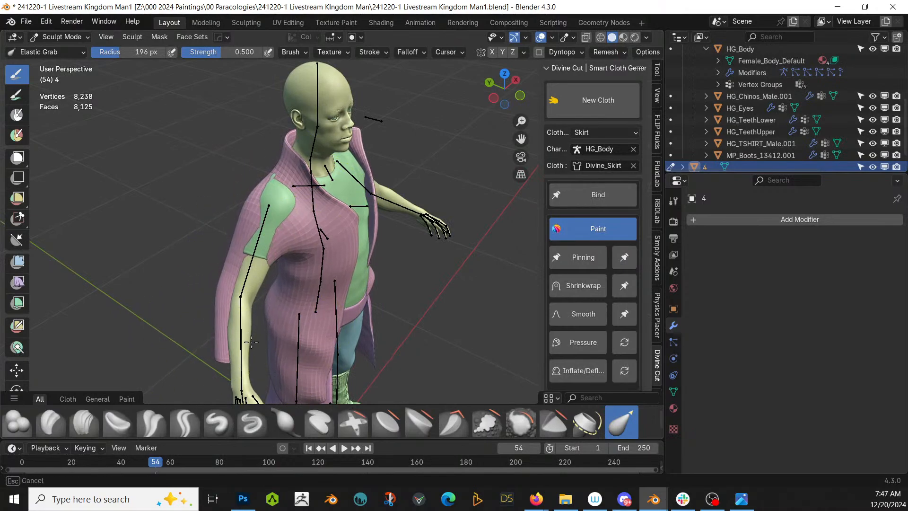
middle_click_drag(279, 338, 248, 285)
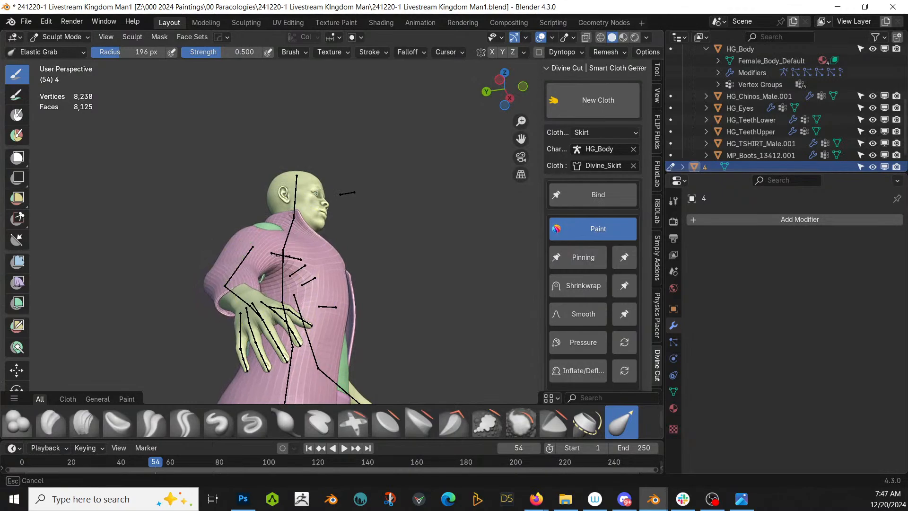
left_click_drag(280, 236, 279, 242)
Adjust the jacket behind the right shoulder and pull its armpit and inner sleeve down over the exposed shirt
mouse_move(279, 244)
middle_mouse_down()
mouse_move(286, 286)
mouse_move(327, 331)
middle_mouse_up()
scroll(296, 291, "up", 2)
middle_click_drag(252, 296, 265, 295)
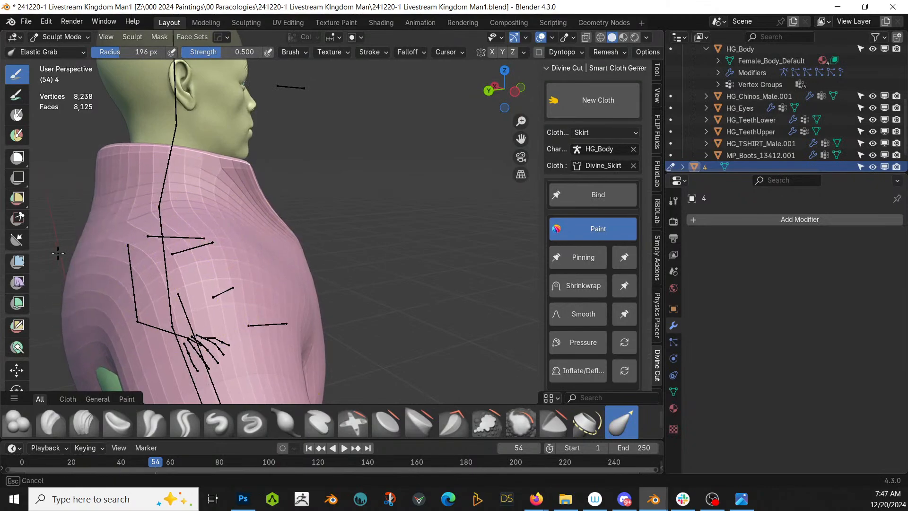
middle_click_drag(122, 237, 342, 284, "ctrl")
mouse_move(316, 302)
left_mouse_down()
mouse_move(307, 270)
mouse_move(326, 272)
left_mouse_up()
scroll(406, 225, "up", 5)
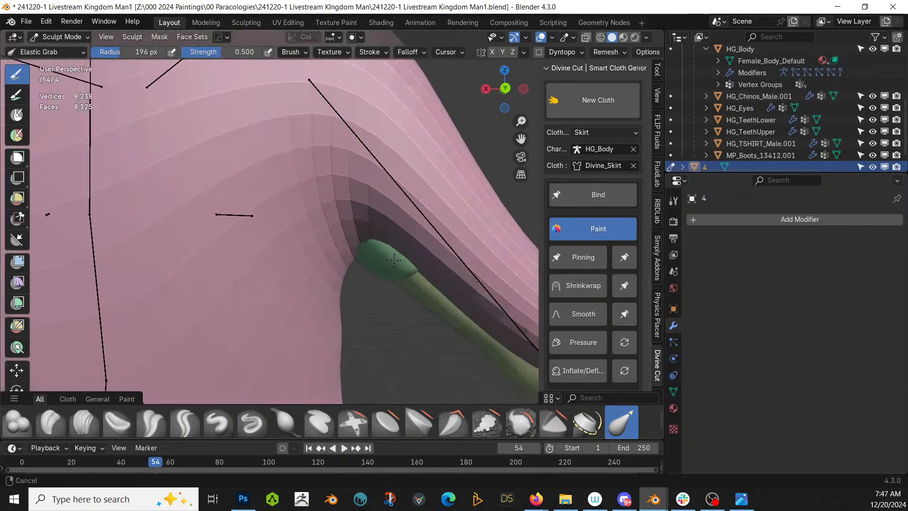
mouse_move(407, 232)
left_mouse_down()
mouse_move(354, 223)
mouse_move(369, 246)
mouse_move(361, 278)
mouse_move(378, 302)
left_mouse_up()
scroll(356, 288, "down", 4)
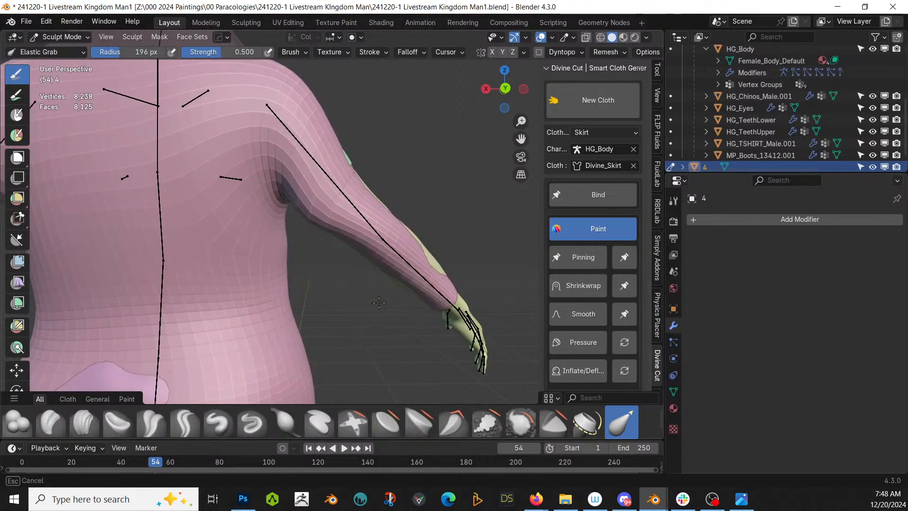
From behind, shape the right sleeve's upper and lower edges with Elastic Grab so that it encloses the forearm
scroll(422, 272, "up", 2)
left_click_drag(480, 277, 497, 260)
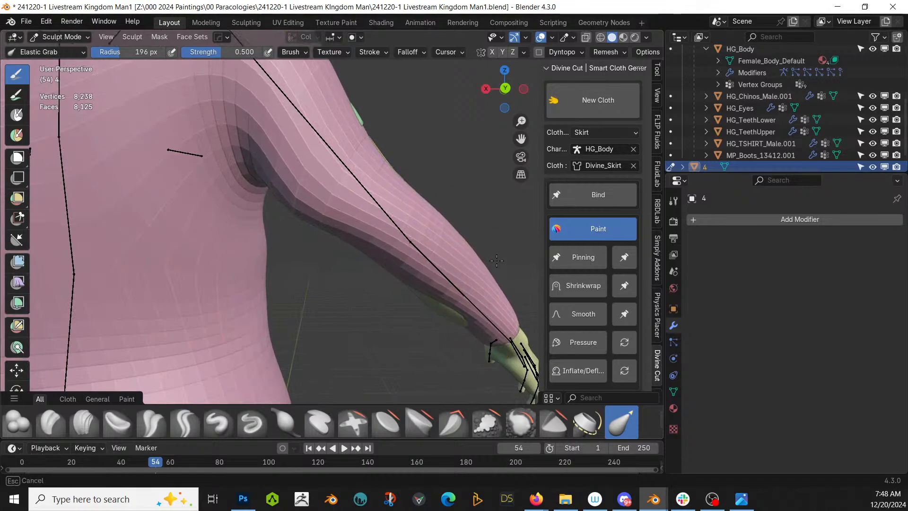
left_click_drag(424, 319, 420, 305)
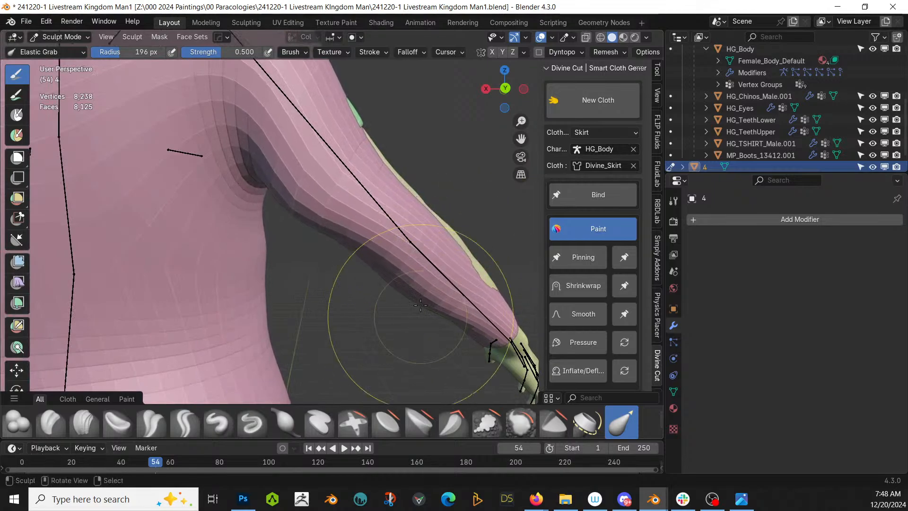
left_click_drag(376, 155, 381, 161)
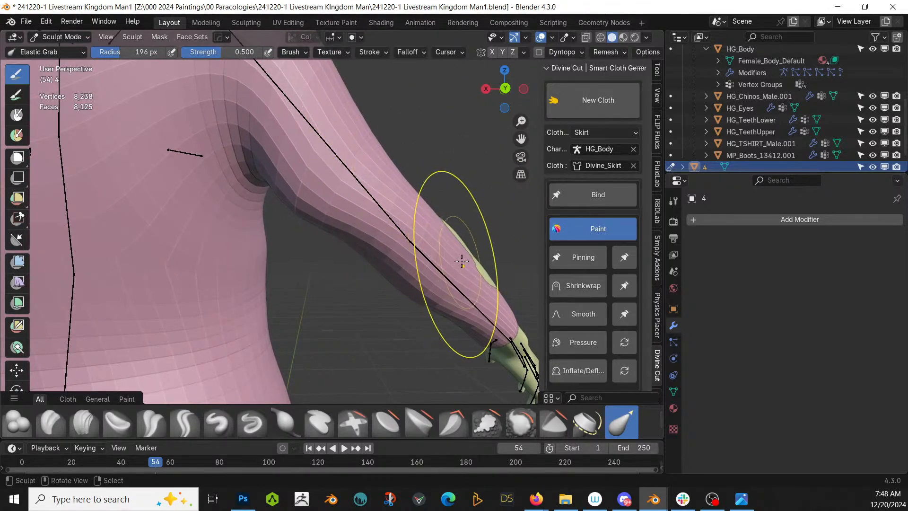
left_click_drag(480, 250, 478, 252)
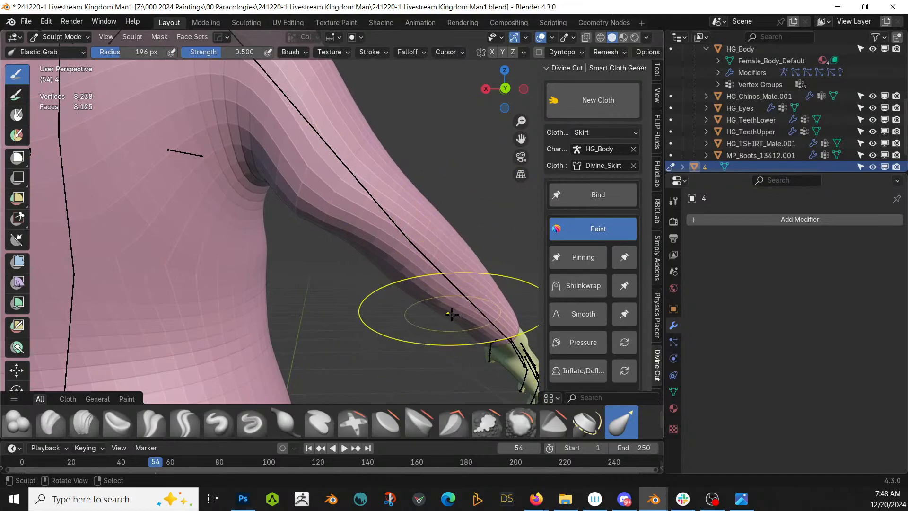
left_click_drag(449, 314, 448, 325)
From the front, widen the right sleeve around the cuff and forearm and cover the shirt showing at the armpit
middle_click_drag(447, 330, 186, 305)
left_click_drag(186, 305, 211, 239)
middle_click_drag(211, 239, 142, 298)
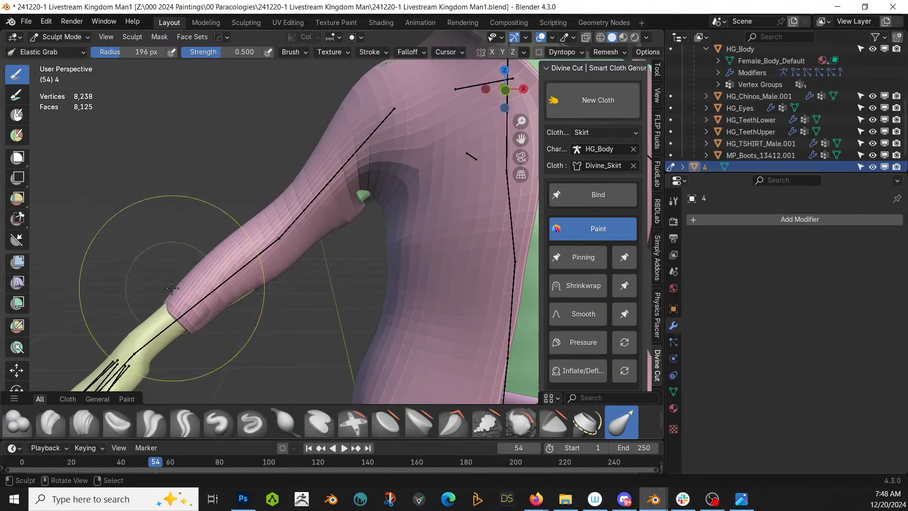
left_click_drag(173, 294, 161, 294)
mouse_move(162, 294)
middle_mouse_down()
mouse_move(253, 283)
mouse_move(243, 254)
mouse_move(251, 222)
mouse_move(224, 177)
middle_mouse_up()
mouse_move(224, 178)
left_mouse_down()
mouse_move(223, 227)
mouse_move(218, 204)
left_mouse_up()
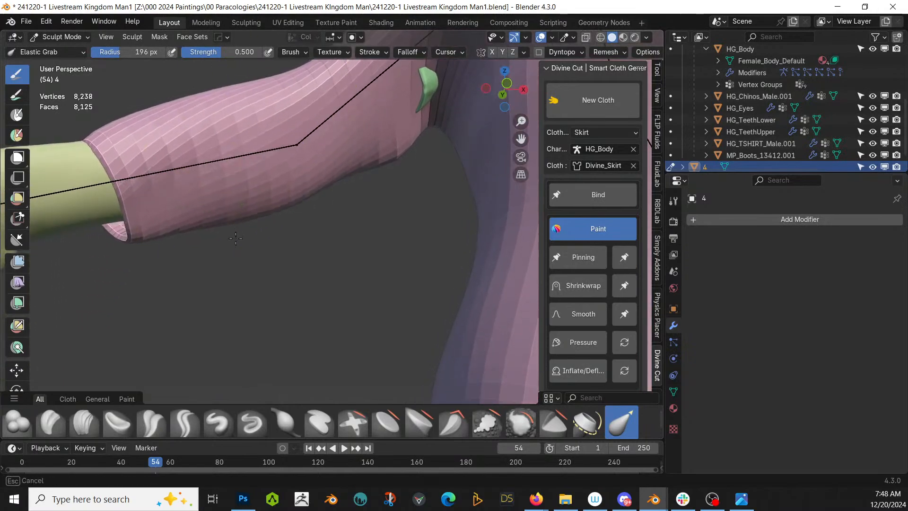
left_click_drag(91, 138, 83, 121)
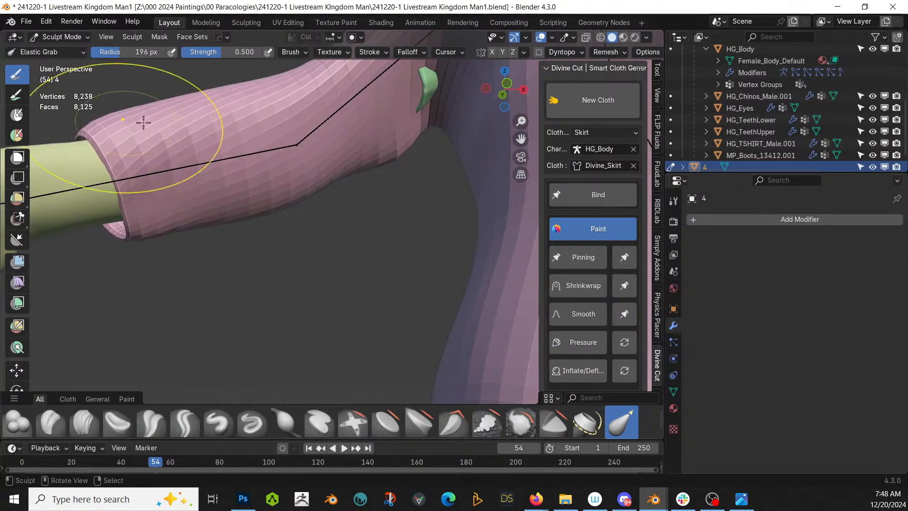
left_click_drag(428, 101, 425, 91)
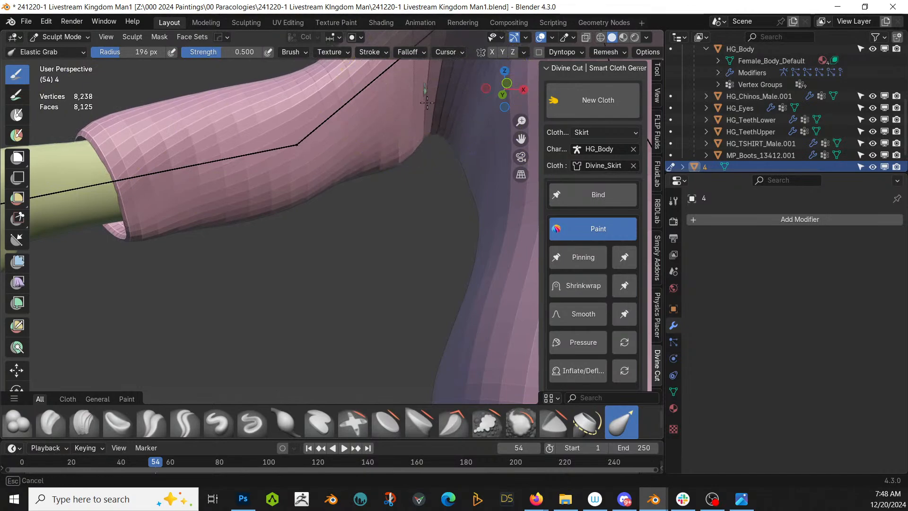
Pull the right sleeve outward around the elbow with Elastic Grab to cover the skin poking through
mouse_move(407, 123)
middle_mouse_down()
mouse_move(365, 213)
mouse_move(375, 283)
mouse_move(312, 253)
middle_mouse_up()
scroll(347, 270, "up", 3)
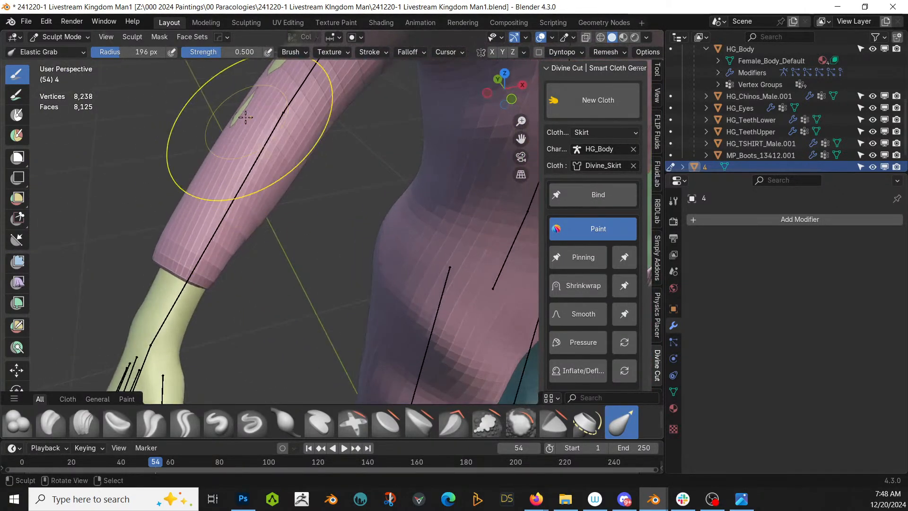
mouse_move(245, 112)
left_mouse_down()
mouse_move(265, 145)
mouse_move(283, 255)
left_mouse_up()
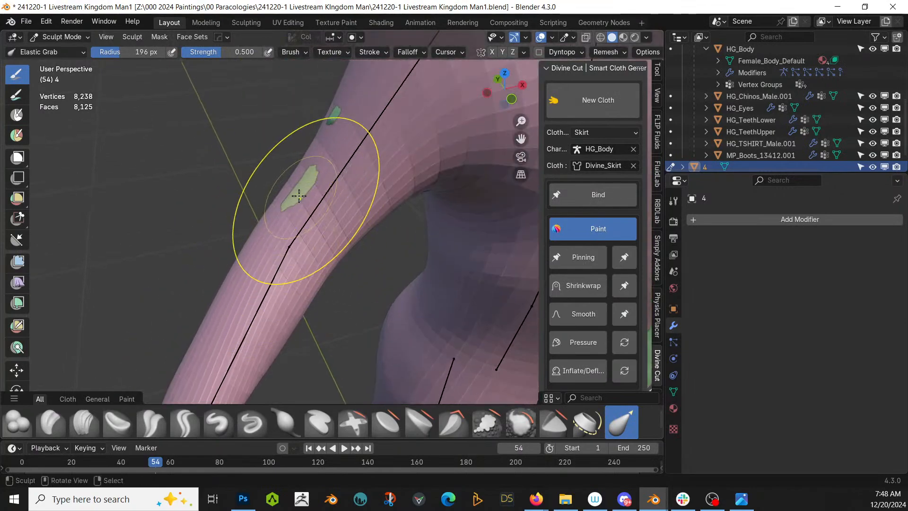
left_click_drag(294, 187, 296, 184)
Adjust the jacket's left front panel near the waist with Elastic Grab
middle_click_drag(297, 184, 277, 128)
scroll(382, 181, "down", 7)
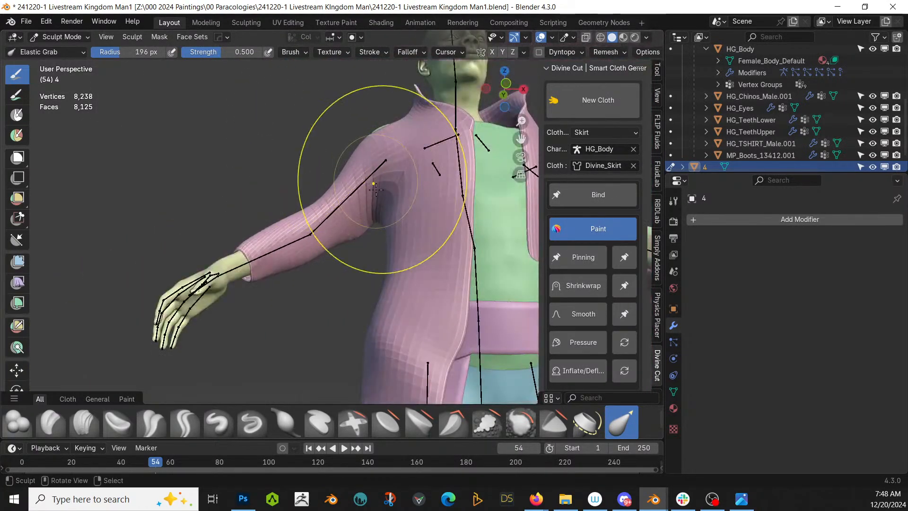
mouse_move(382, 208)
middle_mouse_down("shift")
mouse_move(303, 228)
mouse_move(319, 267)
middle_mouse_up("shift")
scroll(324, 300, "up", 3)
middle_click_drag(324, 299, 332, 313)
left_click_drag(339, 309, 339, 307)
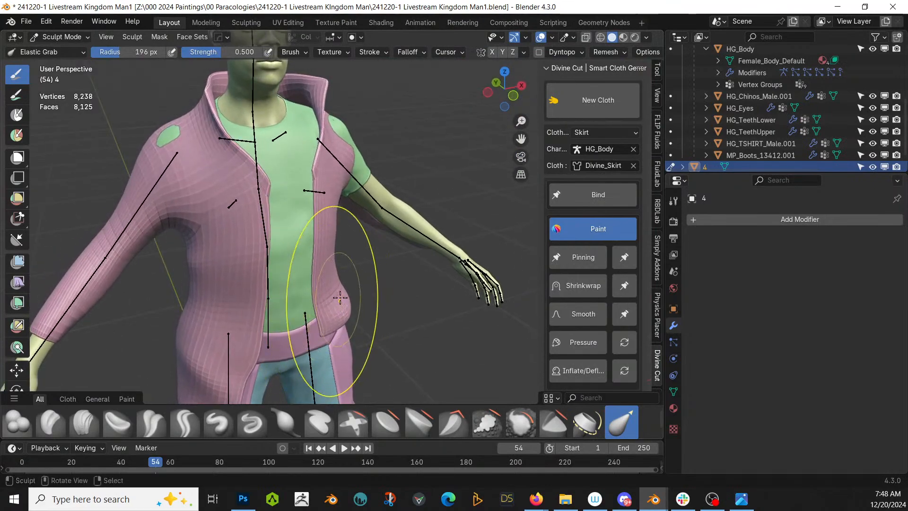
Pull the coat outward over the character's exposed left shoulder with the Elastic Grab brush
scroll(316, 297, "down", 5)
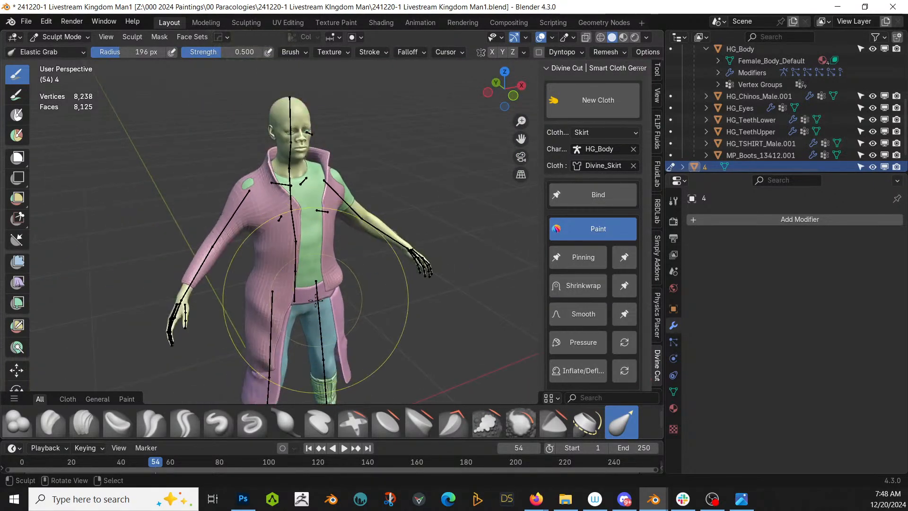
scroll(286, 231, "up", 4)
middle_click_drag(126, 104, 247, 245, "shift")
middle_click_drag(386, 280, 436, 264)
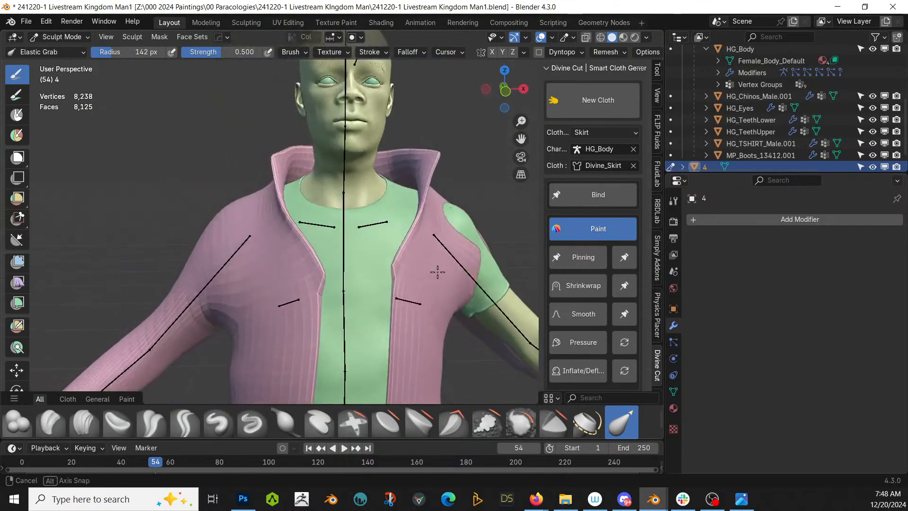
left_click_drag(468, 224, 486, 206)
Set the brush radius to 174 px and pull the left sleeve inward toward the bare arm
middle_click_drag(502, 279, 322, 148, "shift")
middle_click_drag(311, 182, 273, 261)
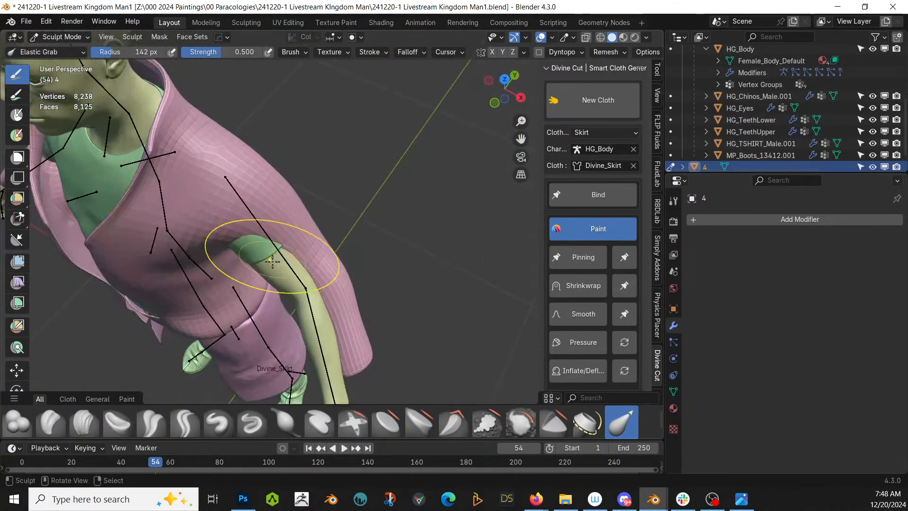
middle_click_drag(364, 308, 326, 312)
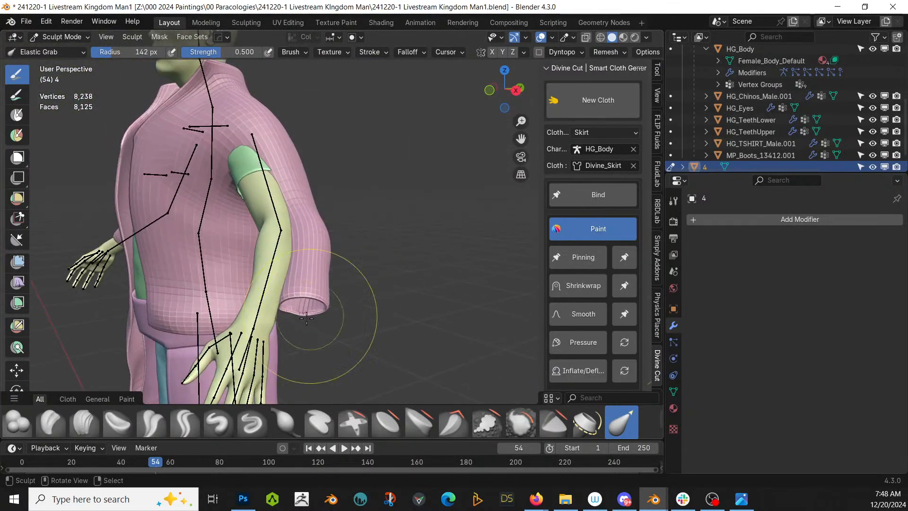
key("bracketright")
key("bracketright")
left_click_drag(303, 311, 278, 303)
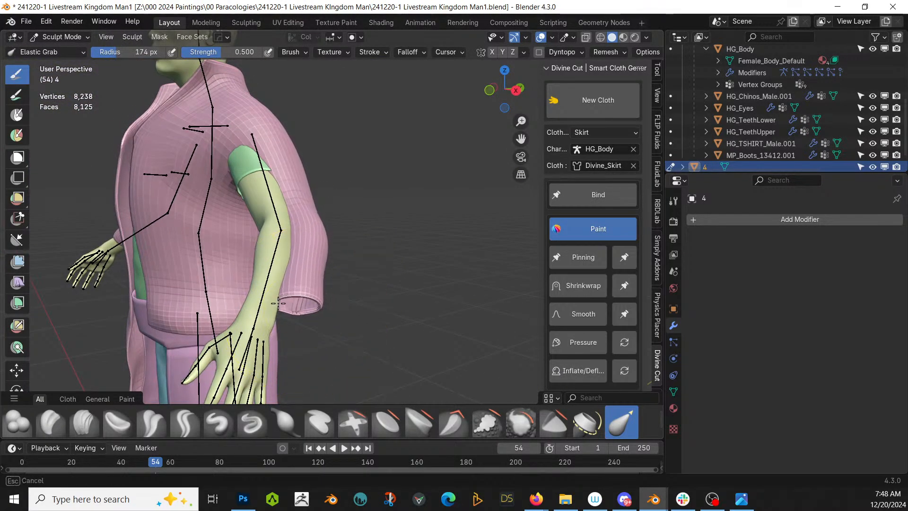
left_click_drag(176, 309, 175, 309)
left_click_drag(285, 222, 232, 235)
Wrap the left sleeve around the upper arm and raise its lower part over the forearm
middle_click_drag(240, 235, 300, 269)
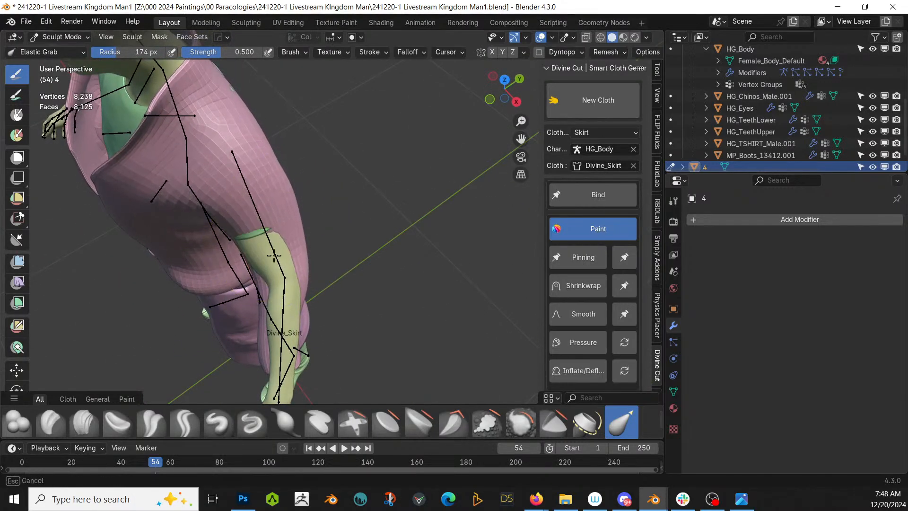
left_click_drag(300, 280, 292, 296)
middle_click_drag(296, 299, 355, 233)
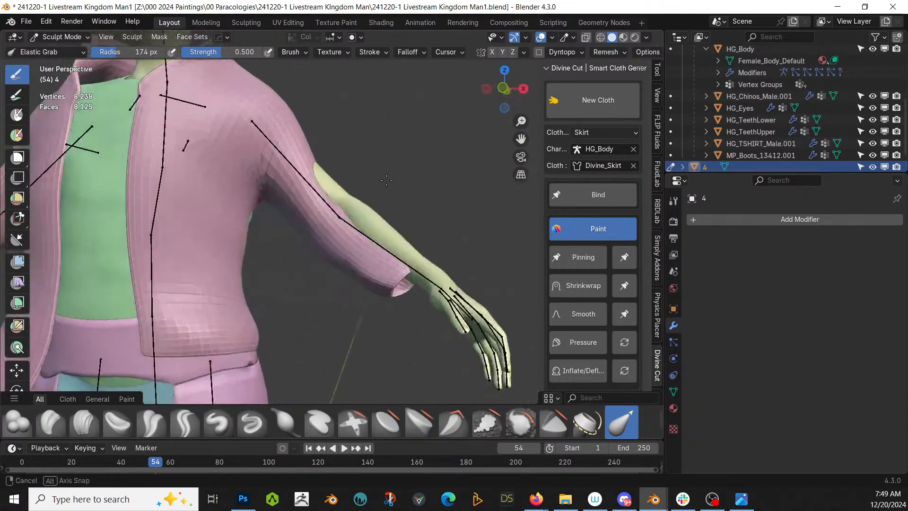
mouse_move(385, 290)
left_mouse_down()
mouse_move(465, 236)
mouse_move(399, 193)
mouse_move(354, 225)
mouse_move(388, 189)
left_mouse_up()
Pull the underside of the left sleeve down to cover the exposed forearm
middle_click_drag(385, 260, 392, 226)
scroll(393, 226, "up", 4)
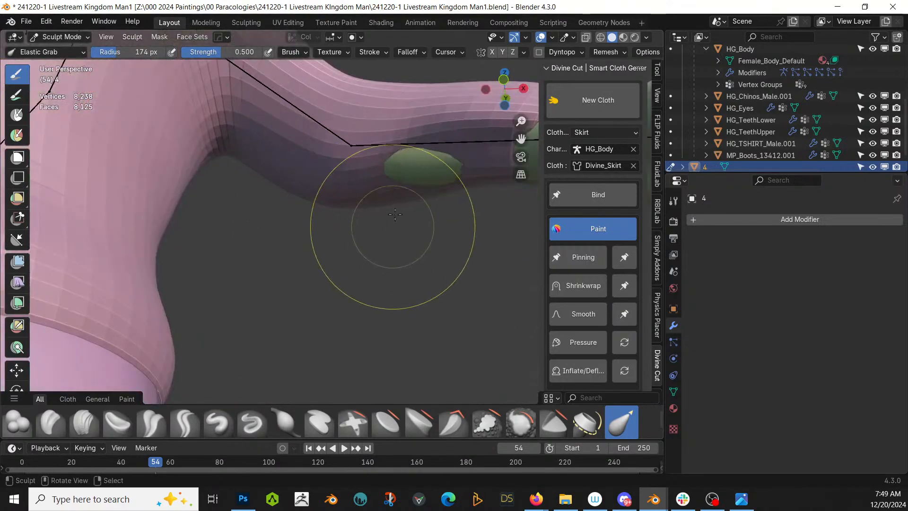
left_click_drag(436, 176, 417, 200)
Reshape the left sleeve's cuff around the wrist and pull its outer elbow area over the exposed arm
scroll(415, 202, "down", 4)
middle_click_drag(414, 204, 412, 202)
scroll(387, 203, "up", 3)
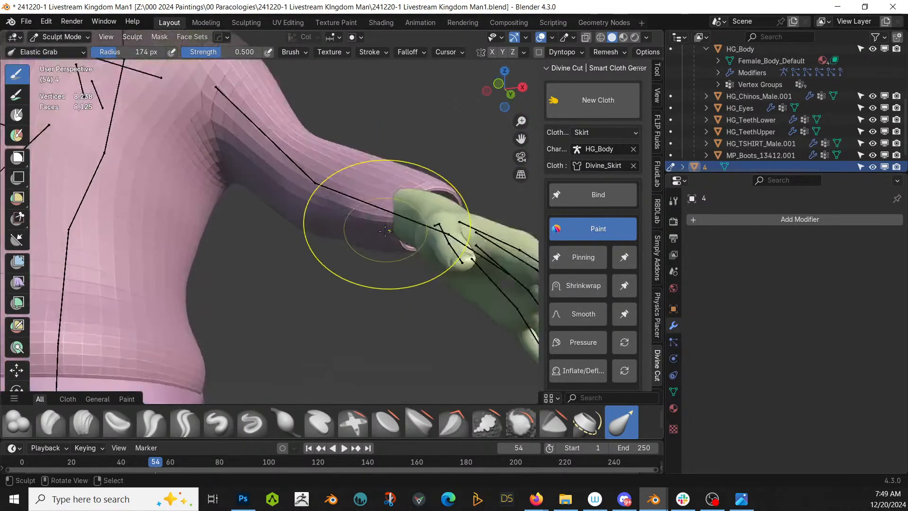
left_click_drag(416, 193, 397, 196)
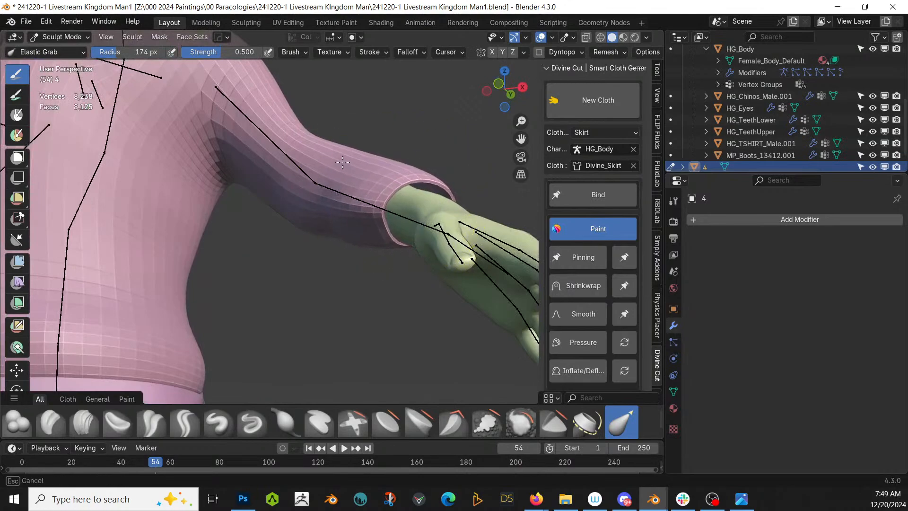
middle_click_drag(342, 162, 329, 201)
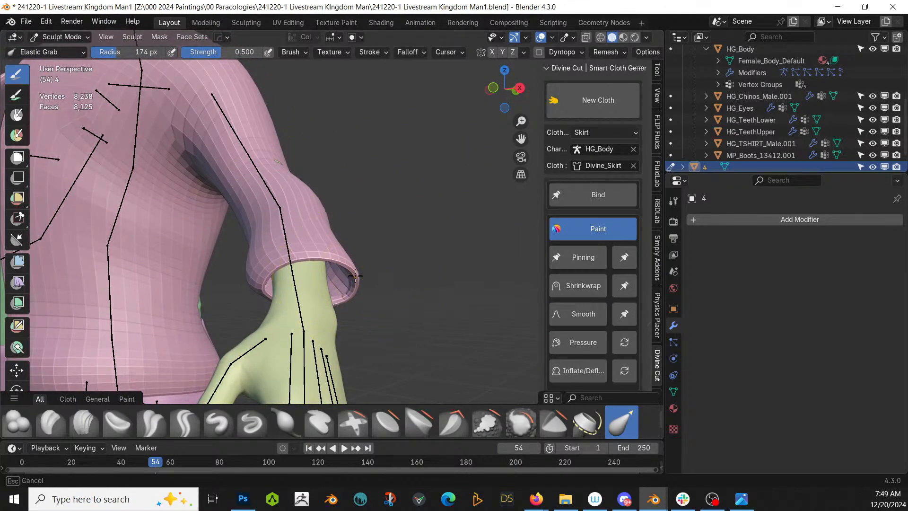
left_click_drag(296, 192, 288, 167)
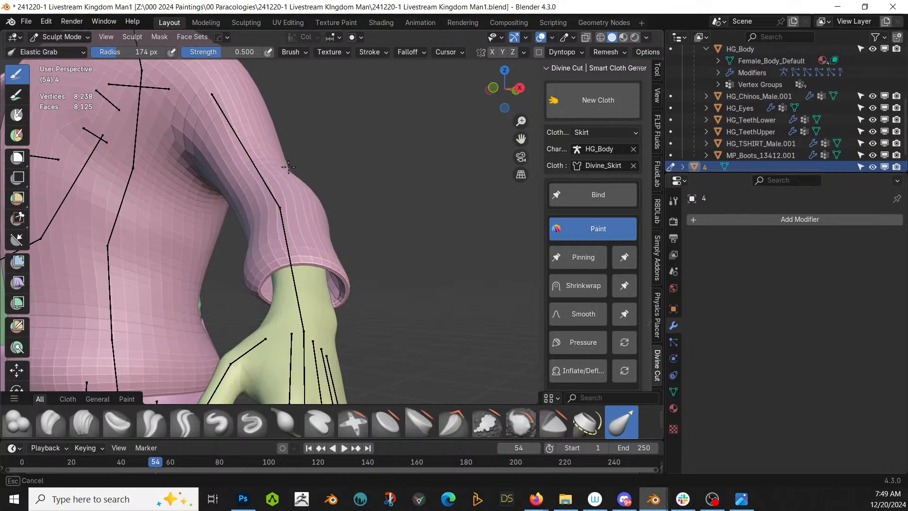
Pull the lower back of the coat outward to cover the skirt poking through near the hip
middle_click_drag(290, 164, 337, 233)
left_click_drag(372, 223, 377, 223)
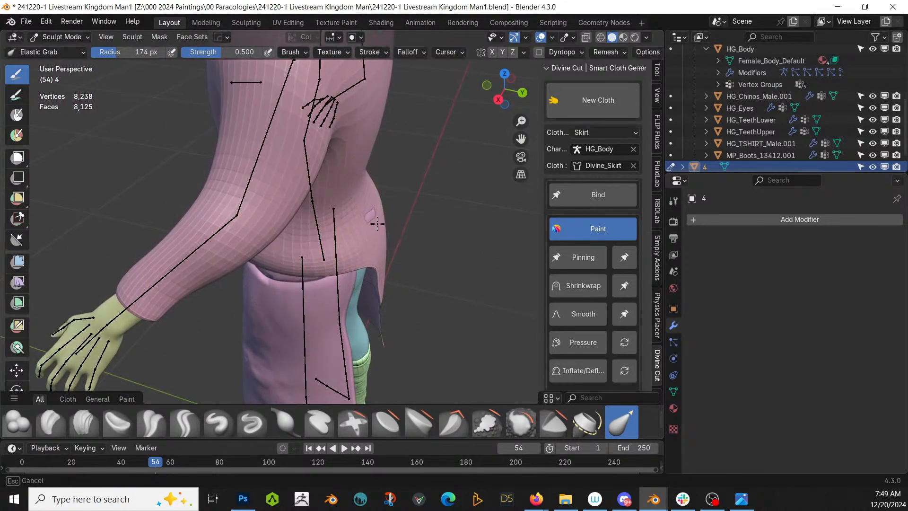
middle_click_drag(385, 226, 354, 356)
mouse_move(350, 172)
left_mouse_down()
mouse_move(342, 150)
mouse_move(352, 154)
left_mouse_up()
Pull the coat's rear hem downward at the character's left hip
scroll(380, 169, "down", 4)
mouse_move(379, 180)
middle_mouse_down()
mouse_move(331, 161)
mouse_move(294, 163)
middle_mouse_up()
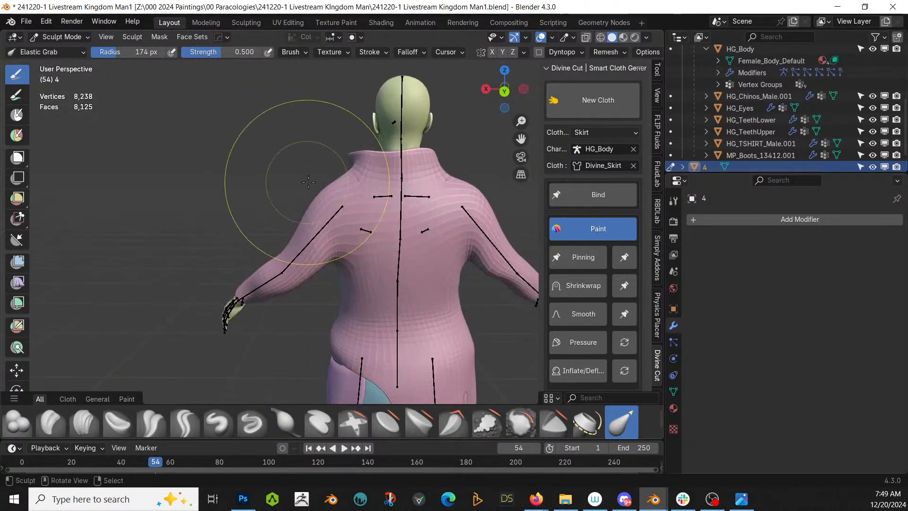
scroll(303, 189, "down", 2)
middle_click_drag(356, 233, 368, 223)
scroll(351, 275, "up", 4)
middle_click_drag(332, 337, 338, 270, "shift")
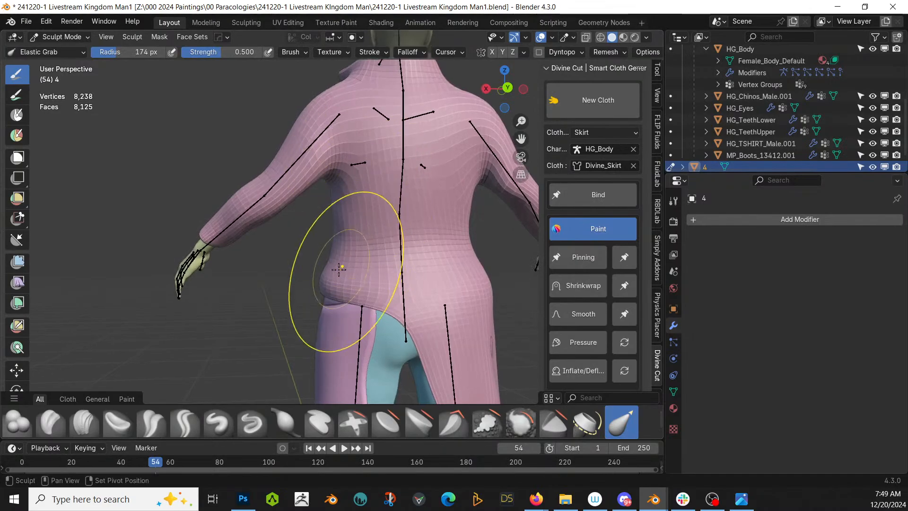
left_click_drag(333, 278, 332, 293)
Pull the coat's right collar edge inward and lift the right shoulder over the exposed shirt patch
scroll(333, 293, "down", 1)
middle_click_drag(335, 294, 555, 321)
scroll(444, 302, "down", 2)
middle_click_drag(250, 218, 284, 239)
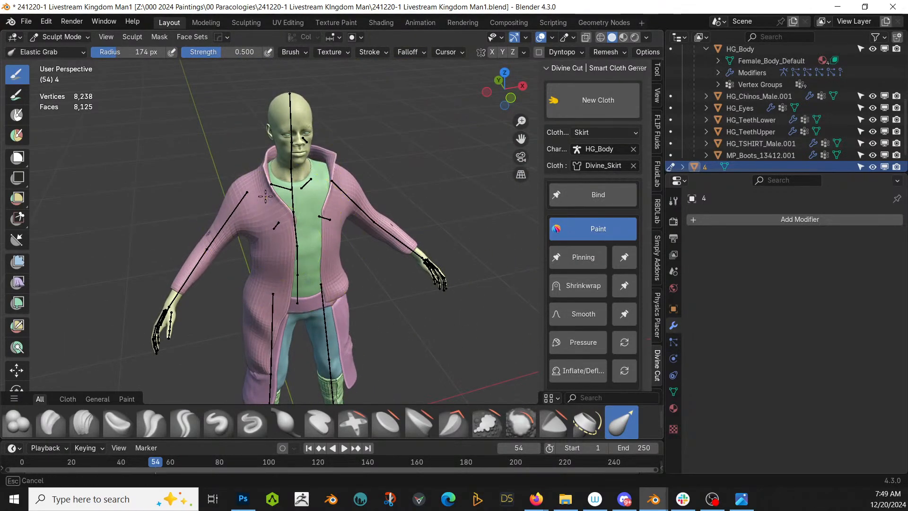
scroll(265, 201, "up", 4)
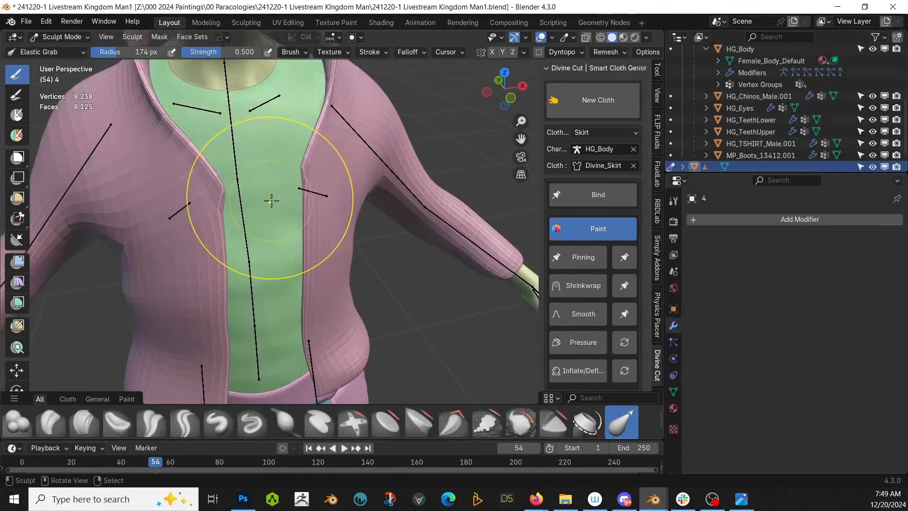
middle_click_drag(269, 199, 282, 277, "shift")
left_click_drag(215, 258, 243, 245)
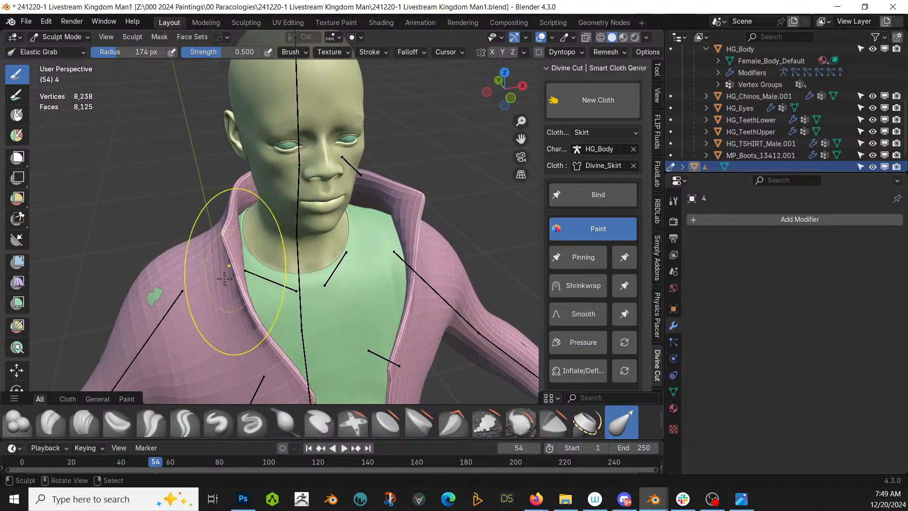
left_click_drag(188, 311, 176, 290)
Pull the left collar edge inward and stretch the coat outward over the exposed left shoulder
left_click_drag(424, 244, 361, 248)
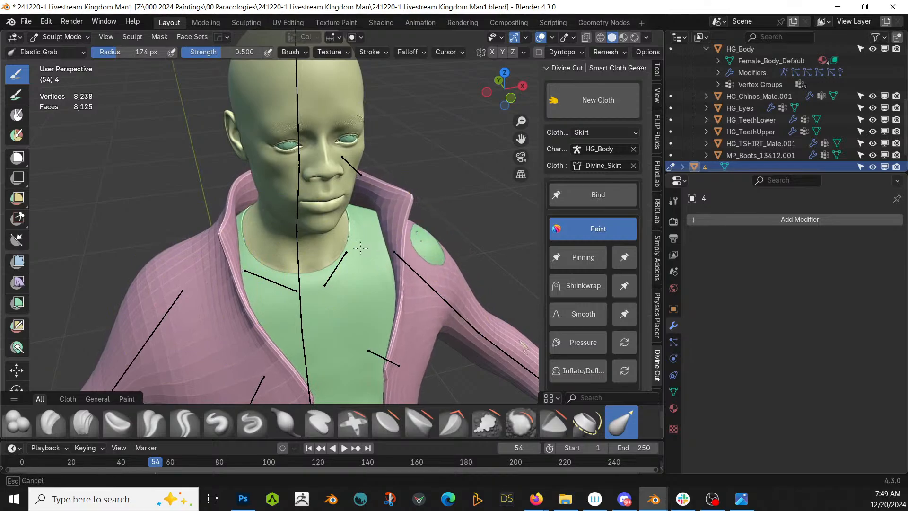
mouse_move(416, 251)
left_mouse_down()
mouse_move(435, 225)
mouse_move(437, 242)
left_mouse_up()
mouse_move(409, 251)
middle_mouse_down()
mouse_move(306, 223)
mouse_move(362, 202)
middle_mouse_up()
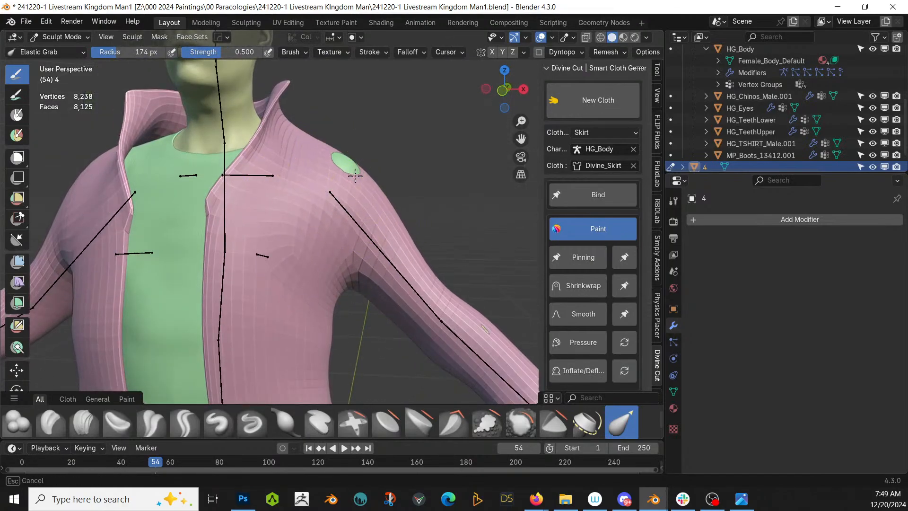
Undo the last collar stroke and reshape the coat around the right shoulder and the base of the collar
middle_click_drag(364, 165, 264, 173)
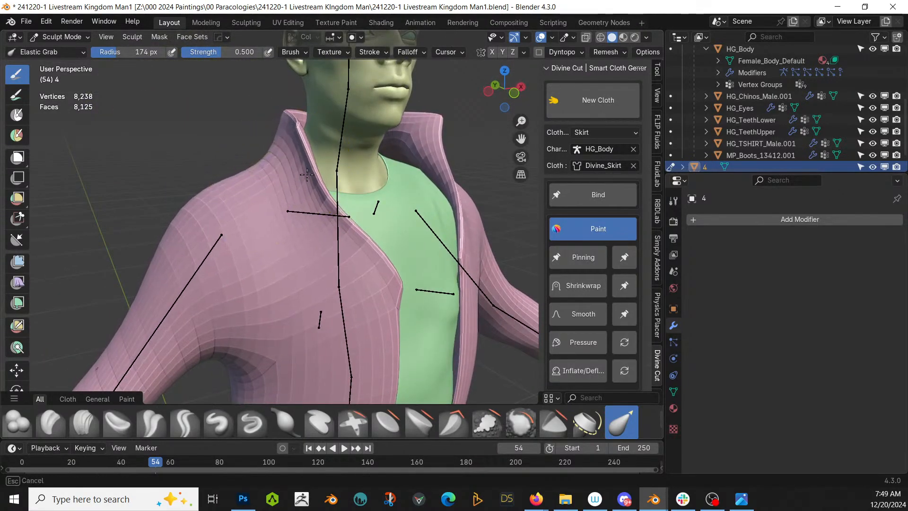
key("ctrl+z")
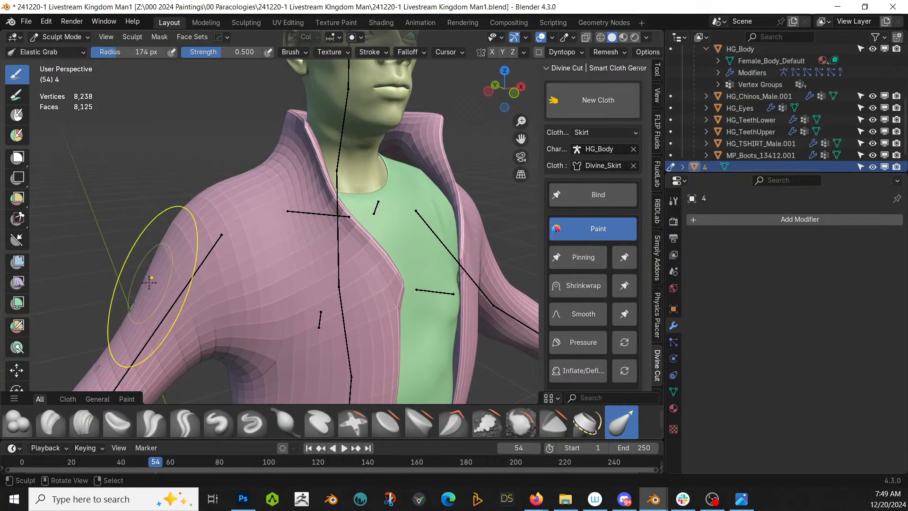
mouse_move(140, 295)
middle_mouse_down()
mouse_move(212, 269)
mouse_move(294, 264)
mouse_move(278, 255)
middle_mouse_up()
left_click_drag(274, 215, 266, 208)
middle_click_drag(269, 204, 291, 200)
left_click_drag(274, 175, 301, 175)
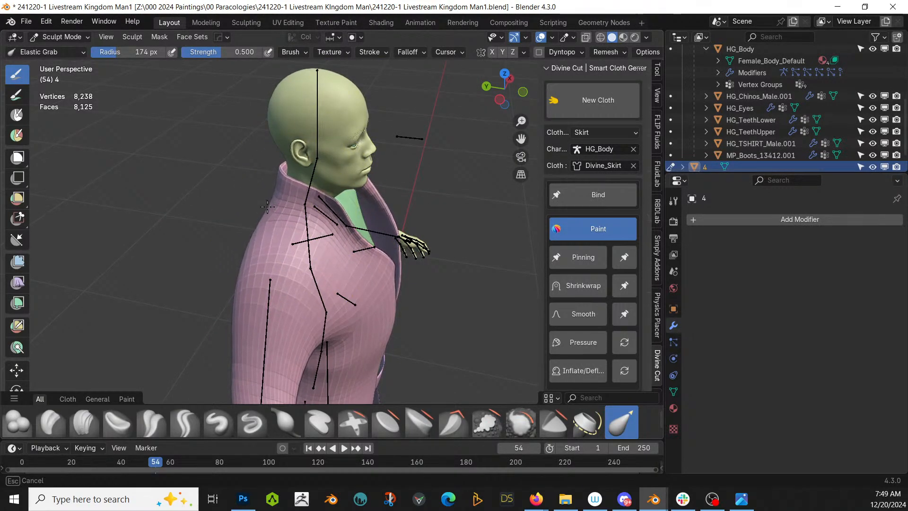
left_click_drag(267, 207, 270, 208)
Nudge the coat's upper back on the right side to cover the shirt patch showing through
middle_click_drag(270, 208, 457, 249)
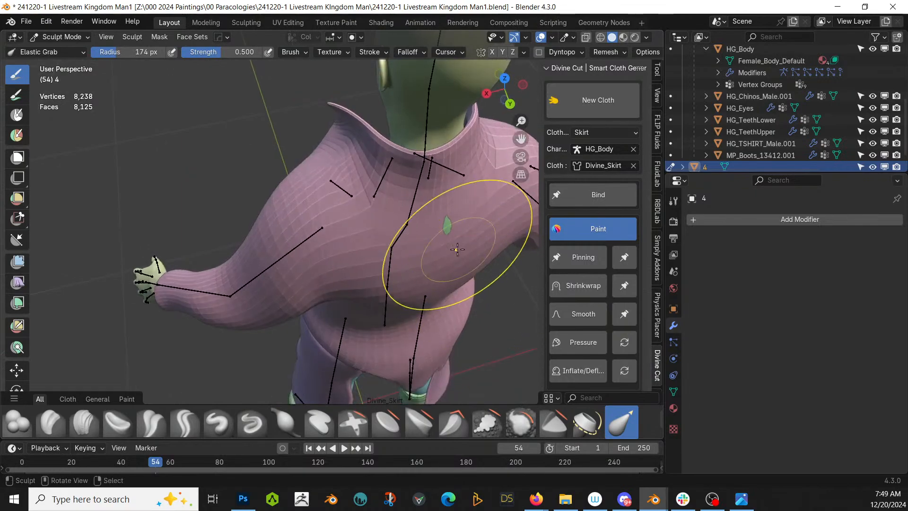
left_click_drag(457, 249, 456, 249)
mouse_move(457, 249)
middle_mouse_down()
mouse_move(362, 251)
mouse_move(344, 139)
middle_mouse_up()
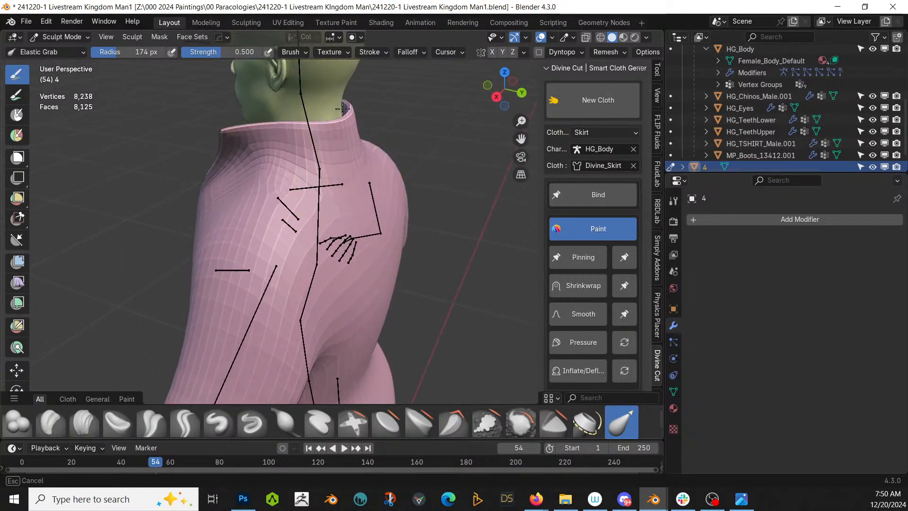
Reshape both front lapels and pull the left one inward across the chest, reducing the brush radius to 126 px
middle_click_drag(273, 194, 406, 213)
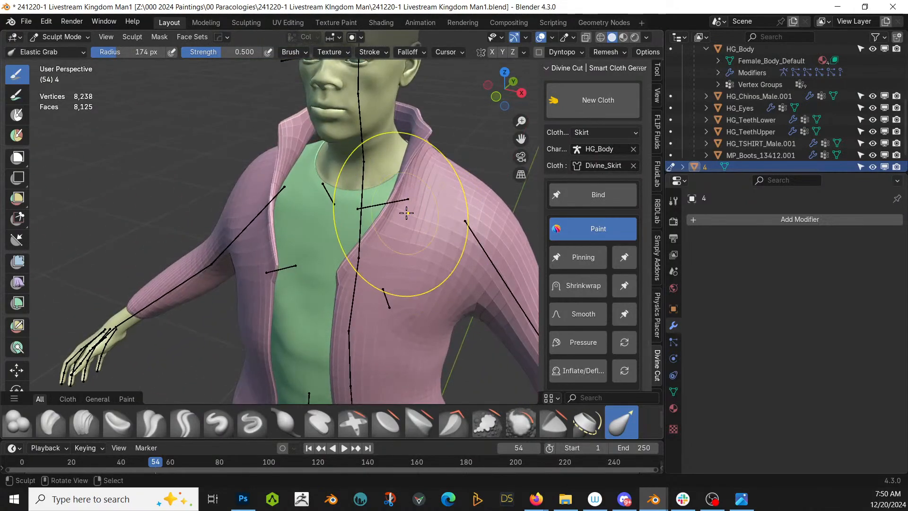
left_click_drag(388, 212, 321, 198)
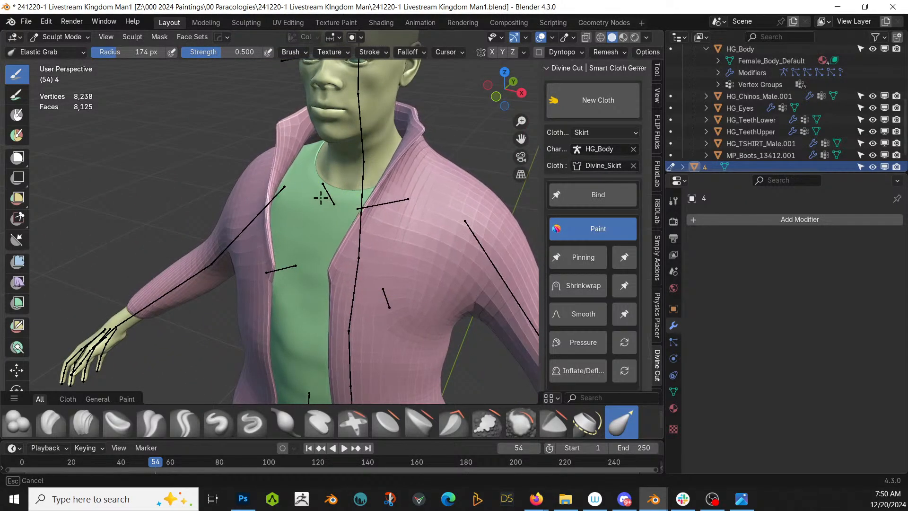
middle_click_drag(267, 212, 294, 188)
left_click_drag(297, 189, 349, 192)
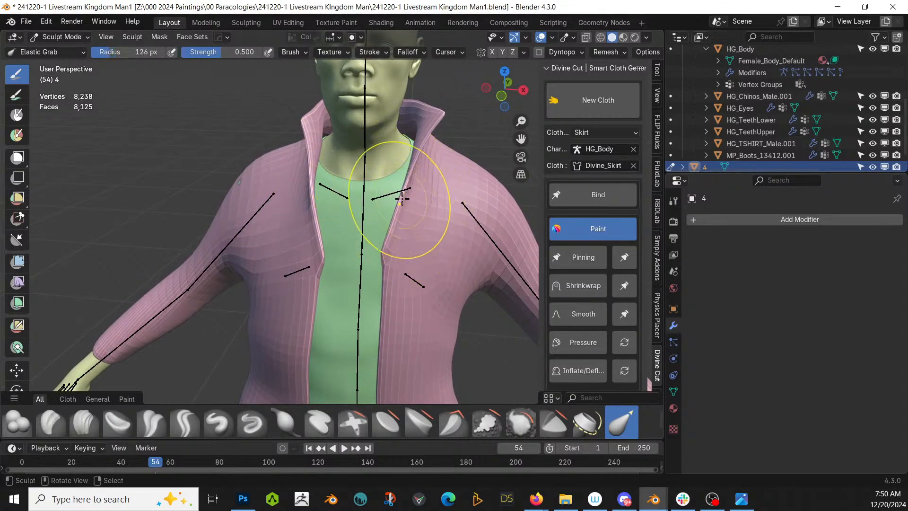
left_click_drag(406, 198, 378, 202)
middle_click_drag(323, 180, 307, 141)
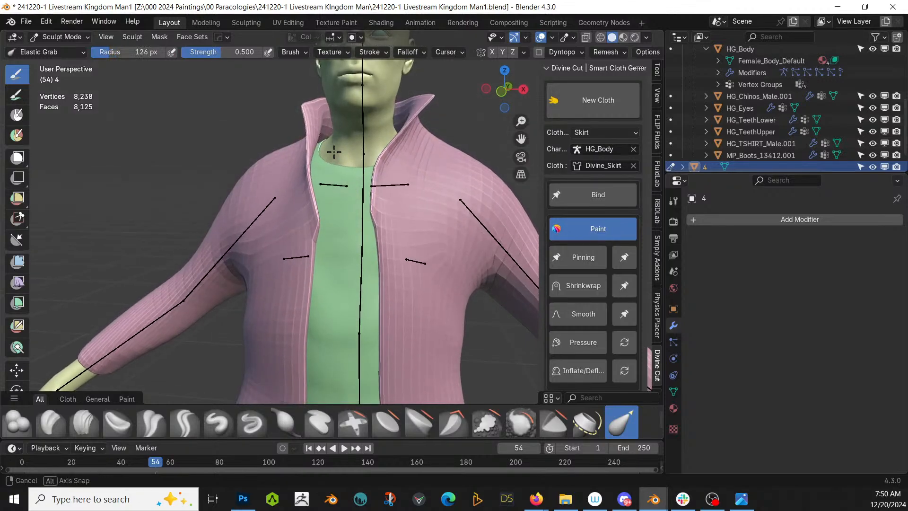
left_click_drag(292, 233, 304, 283)
Pull the lower corner of the coat's left front panel down over the waistband
scroll(334, 284, "down", 5)
scroll(371, 292, "down", 3)
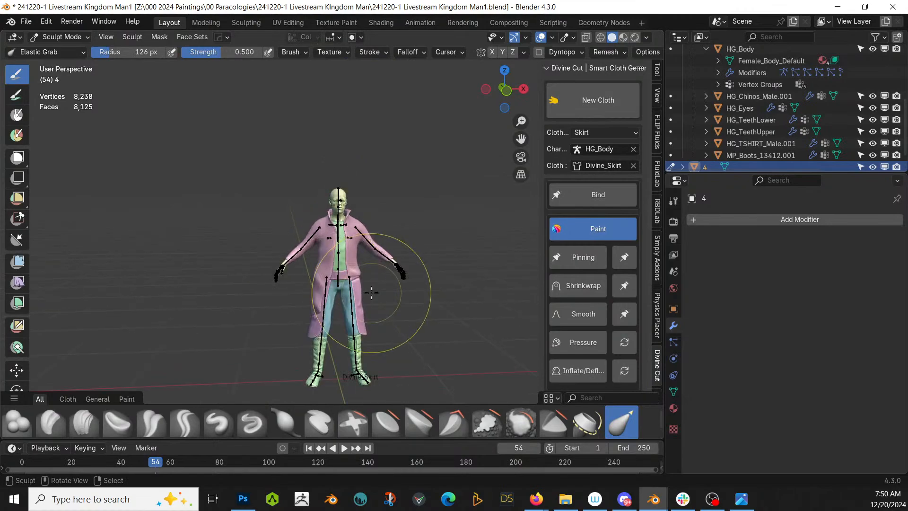
scroll(372, 291, "up", 3)
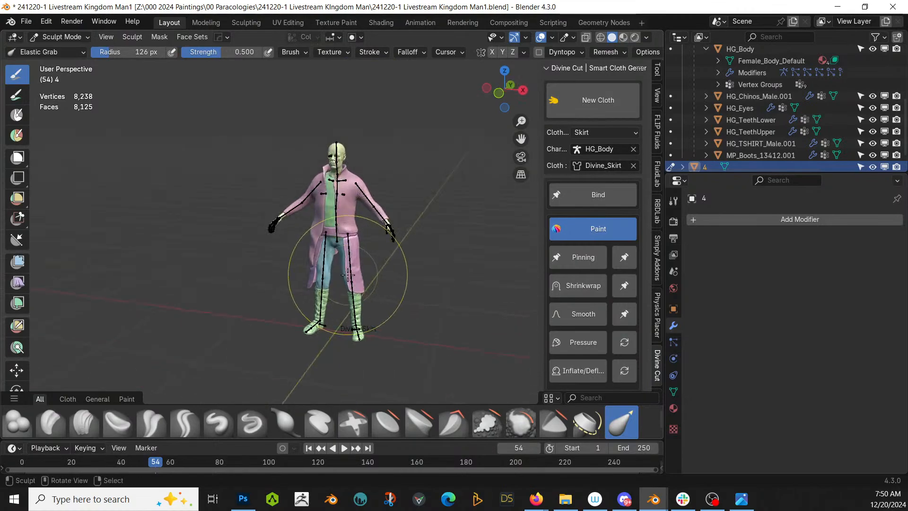
scroll(352, 272, "up", 3)
middle_click_drag(352, 272, 349, 268)
scroll(350, 268, "up", 4)
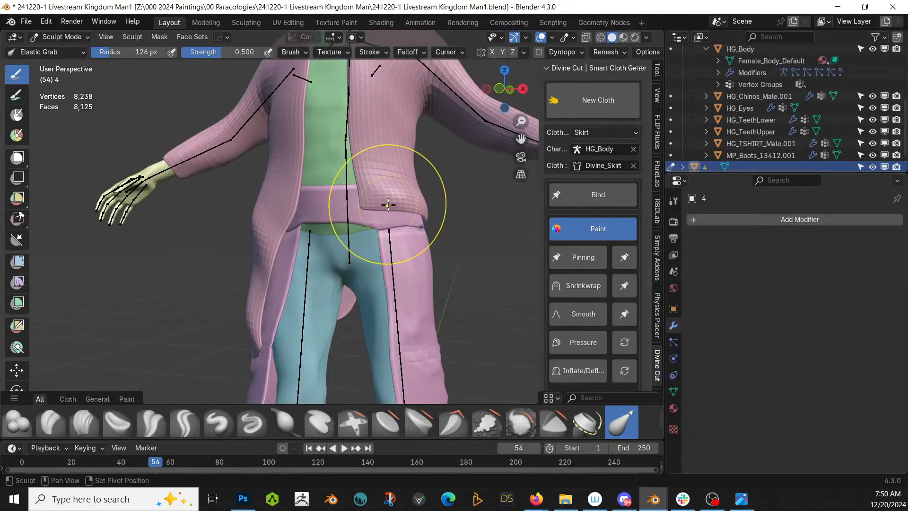
mouse_move(388, 222)
left_mouse_down()
mouse_move(390, 229)
mouse_move(380, 206)
mouse_move(399, 226)
left_mouse_up()
Save the blend file after reviewing the whole coat on the character
scroll(400, 226, "down", 5)
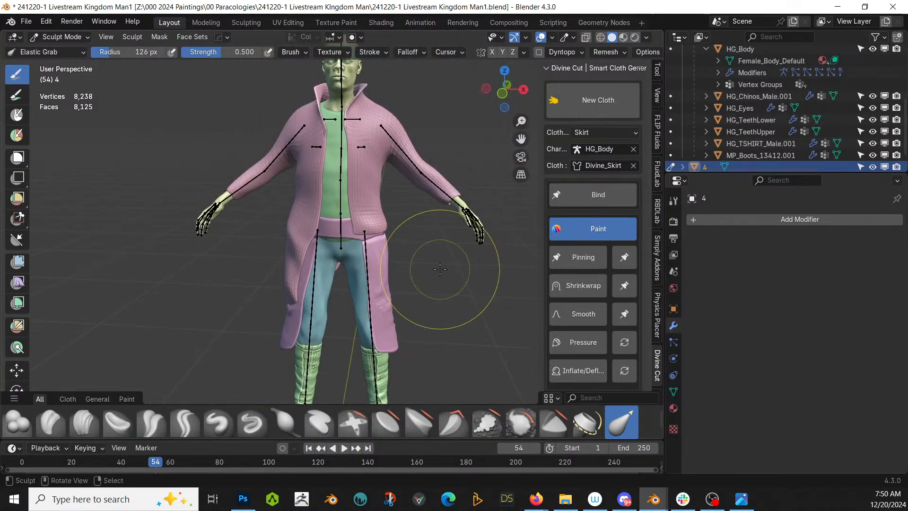
middle_click_drag(439, 269, 421, 284)
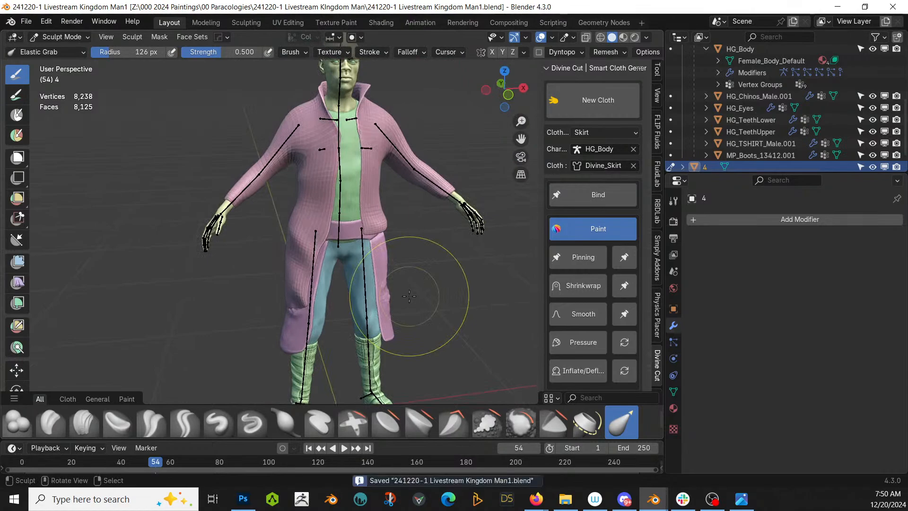
scroll(408, 296, "up", 3)
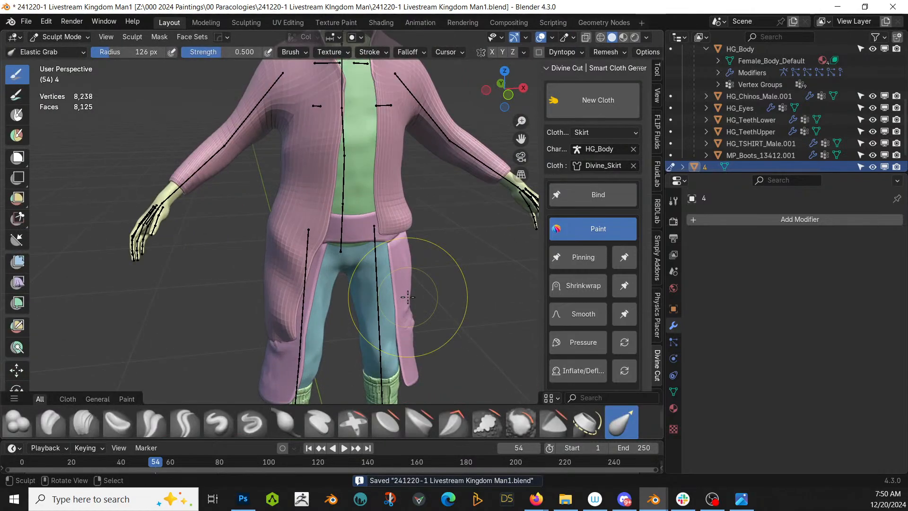
Add a Multires modifier to the coat, set its viewport level to 1, and apply it in Object Mode
key("ctrl+1")
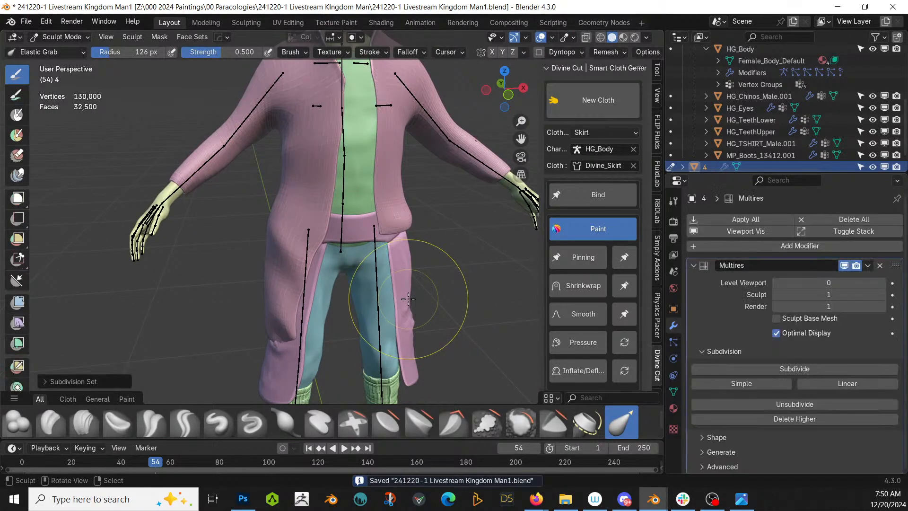
left_click(882, 283)
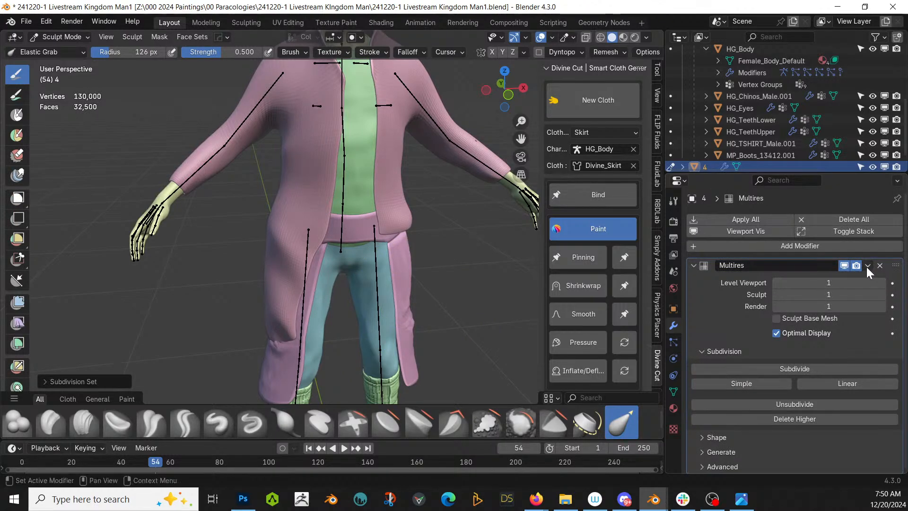
left_click(868, 266)
left_click(60, 37)
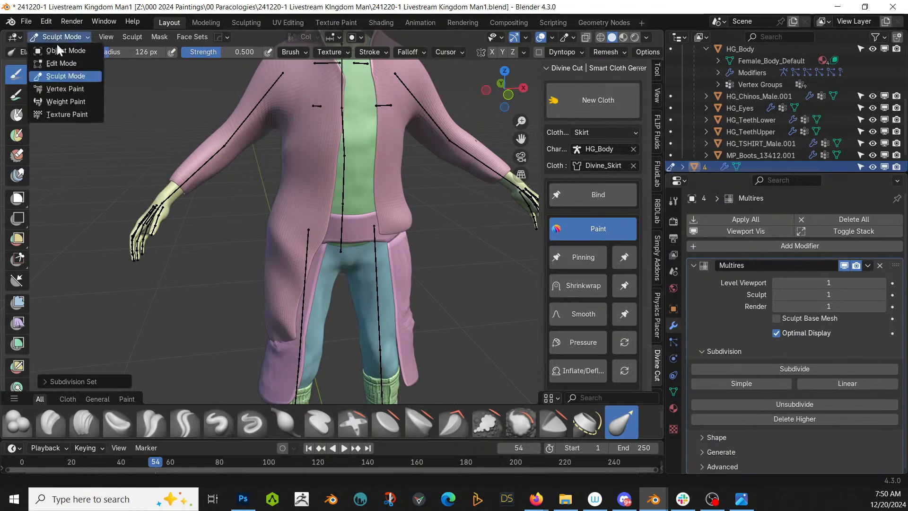
left_click(61, 51)
key("ctrl+a")
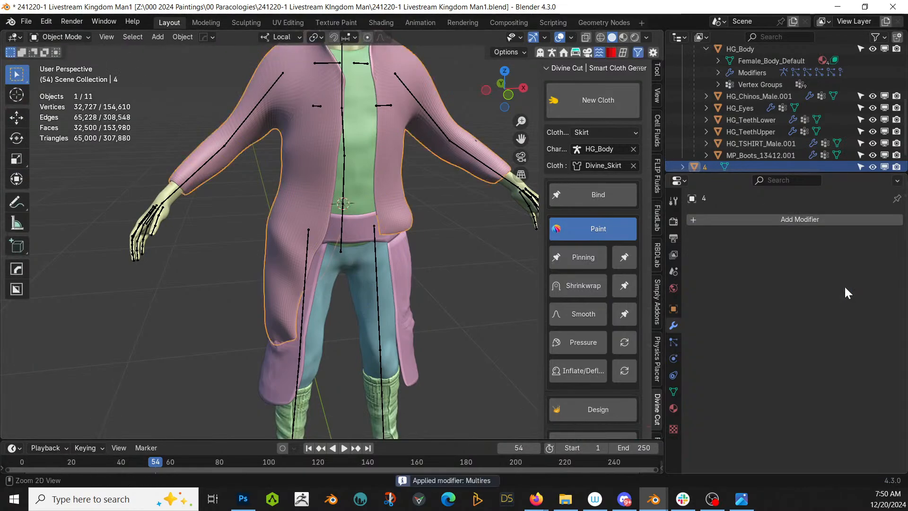
key("Tab")
key("Tab")
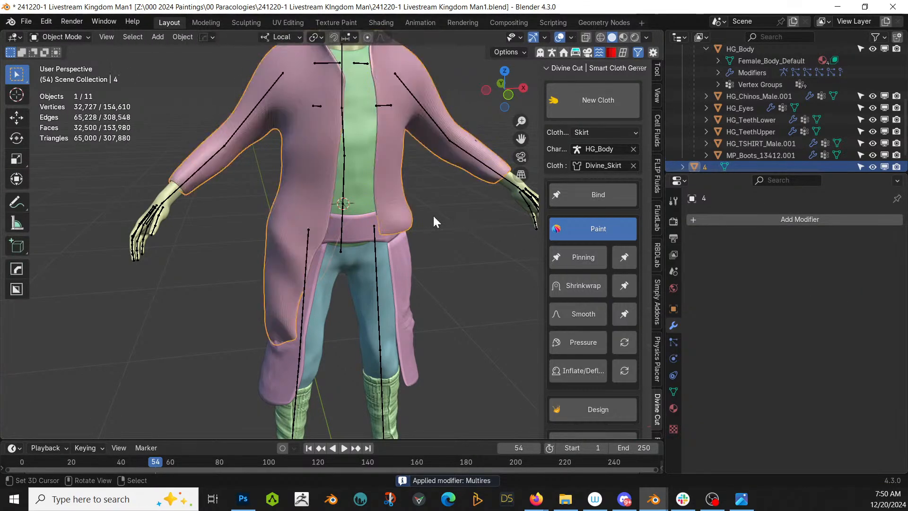
Add a level 1 Catmull-Clark Subdivision modifier to the coat and apply it
key("ctrl+1")
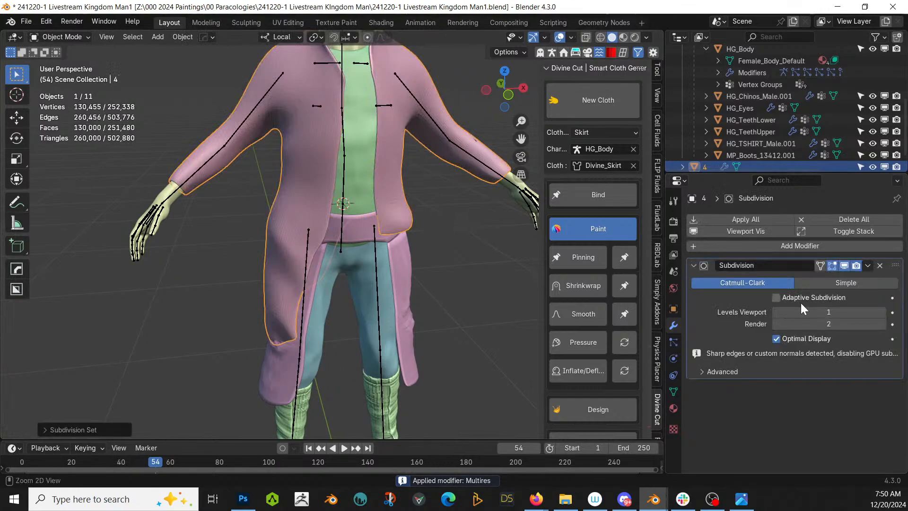
key("ctrl+a")
key("Tab")
key("Tab")
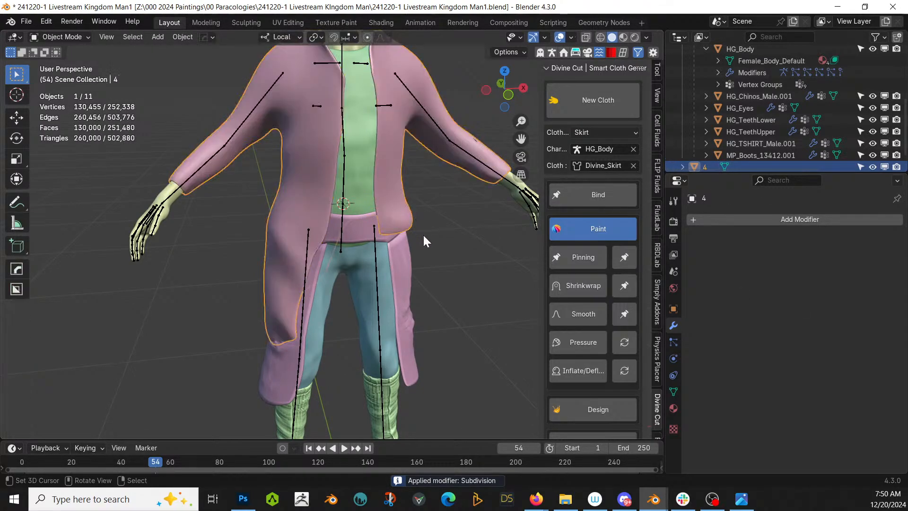
Return to Sculpt Mode and try the Drag Cloth brush on the lower side of the coat's shorter front panel
scroll(339, 266, "up", 4)
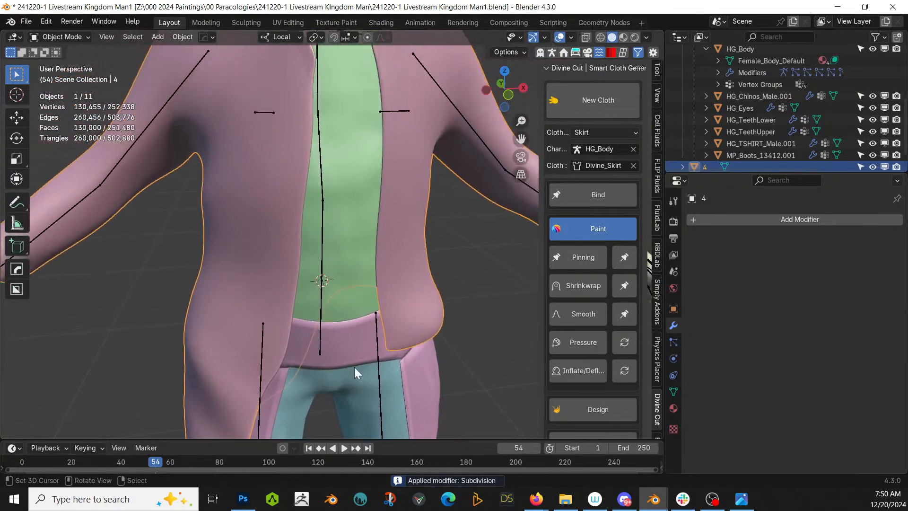
left_click(62, 37)
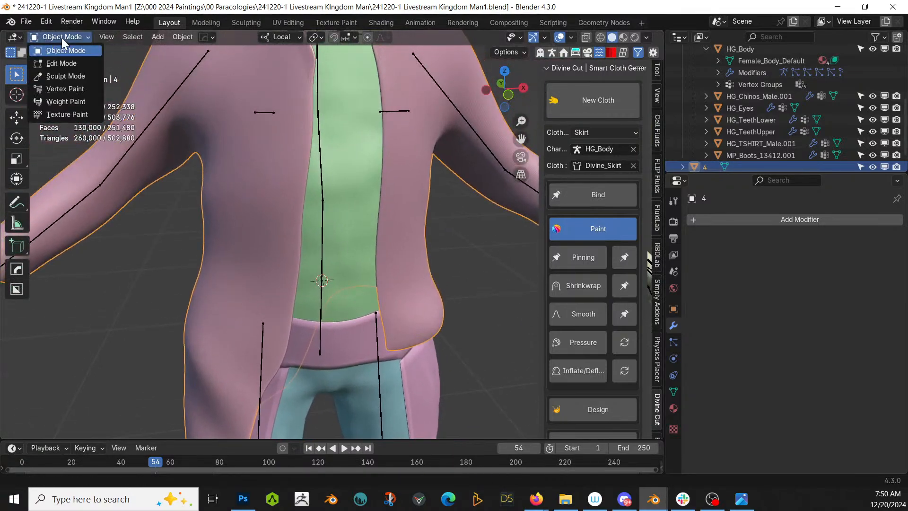
left_click(75, 78)
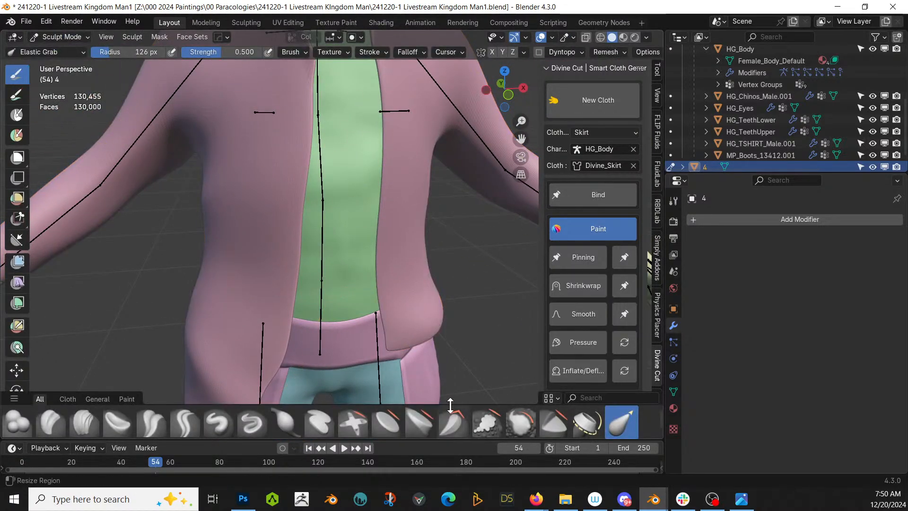
left_click_drag(450, 405, 448, 337)
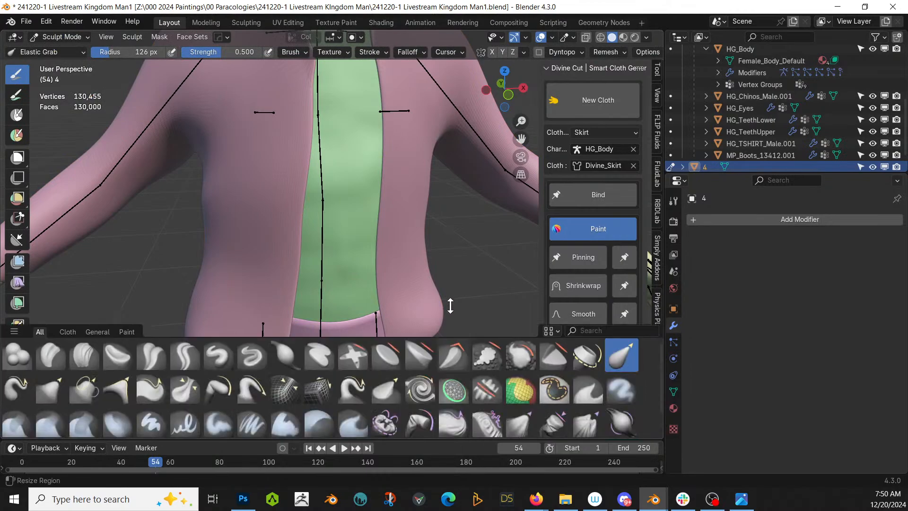
left_click(447, 428)
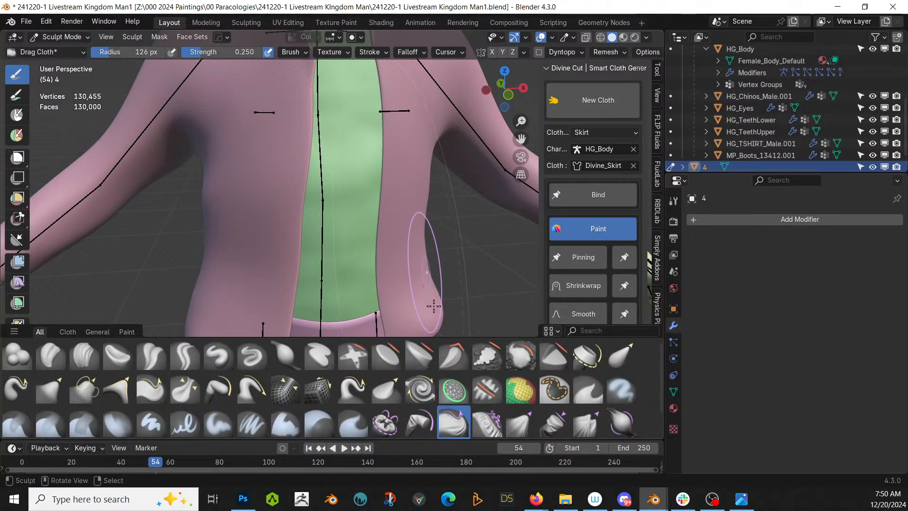
left_click_drag(434, 306, 435, 308)
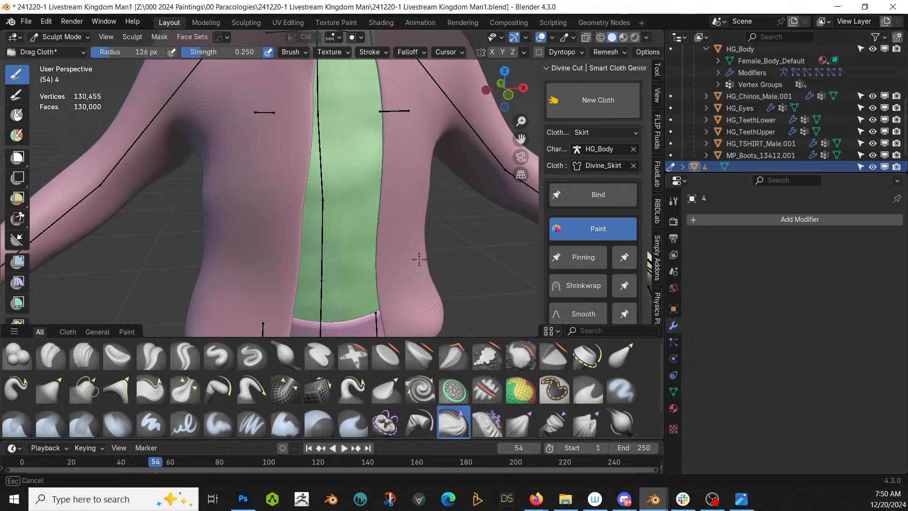
mouse_move(419, 254)
left_mouse_down()
mouse_move(421, 237)
mouse_move(425, 256)
left_mouse_up()
left_click_drag(413, 250, 413, 247)
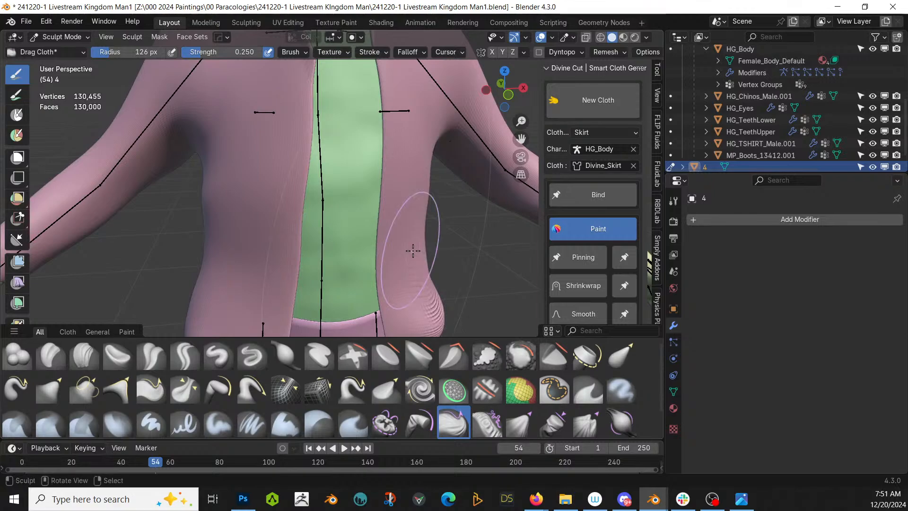
Set the Drag Cloth strength to 0.6 and drag the cloth at the waist of the shorter front panel
left_click(237, 53)
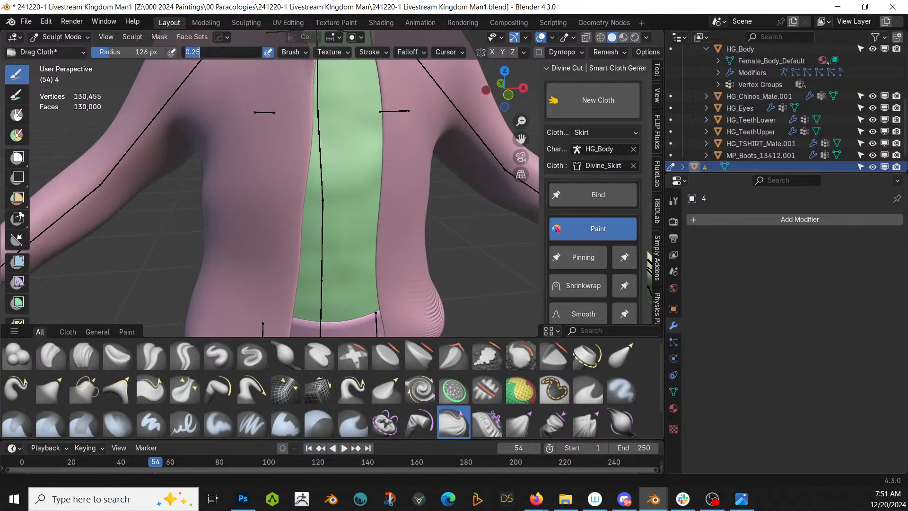
type("0.6")
key("Return")
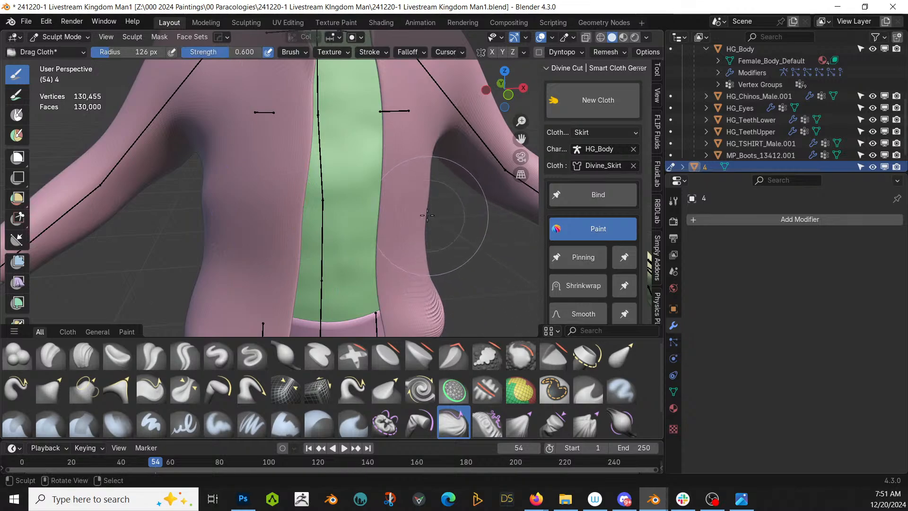
left_click_drag(429, 245, 429, 260)
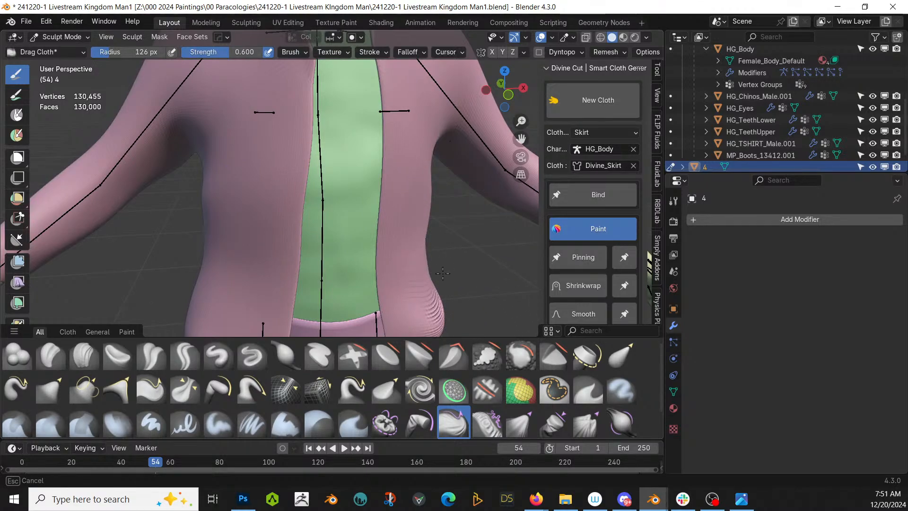
Bunch up more cloth folds around the side waist of the shorter front panel with Drag Cloth
scroll(443, 273, "down", 3)
middle_click_drag(454, 272, 358, 282)
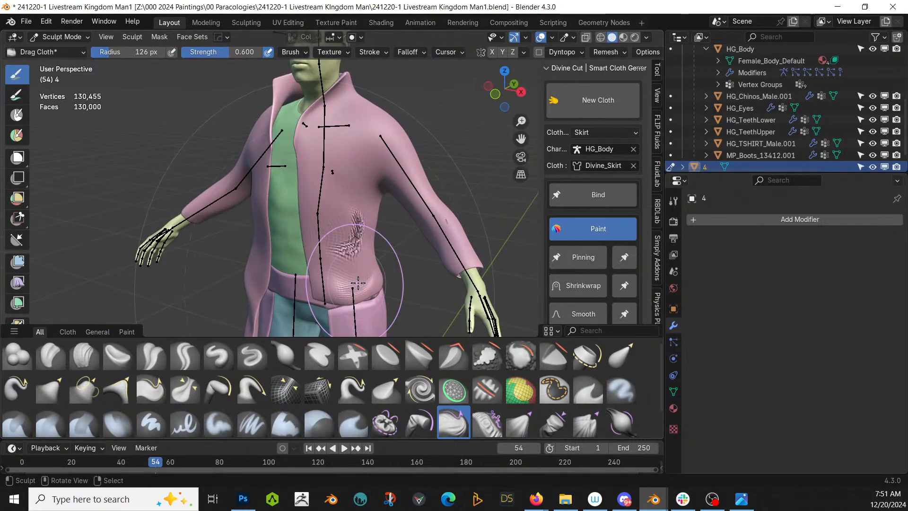
scroll(358, 283, "up", 2)
left_click_drag(383, 250, 384, 247)
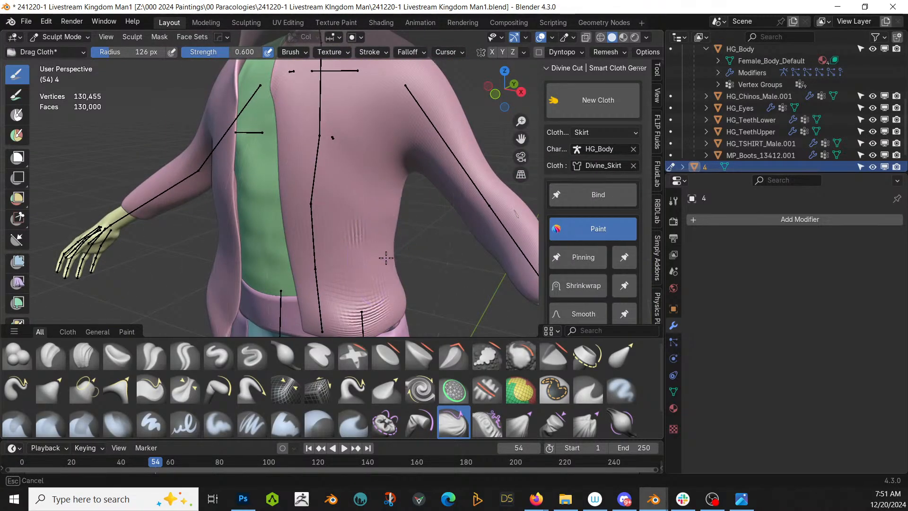
left_click_drag(236, 257, 227, 263)
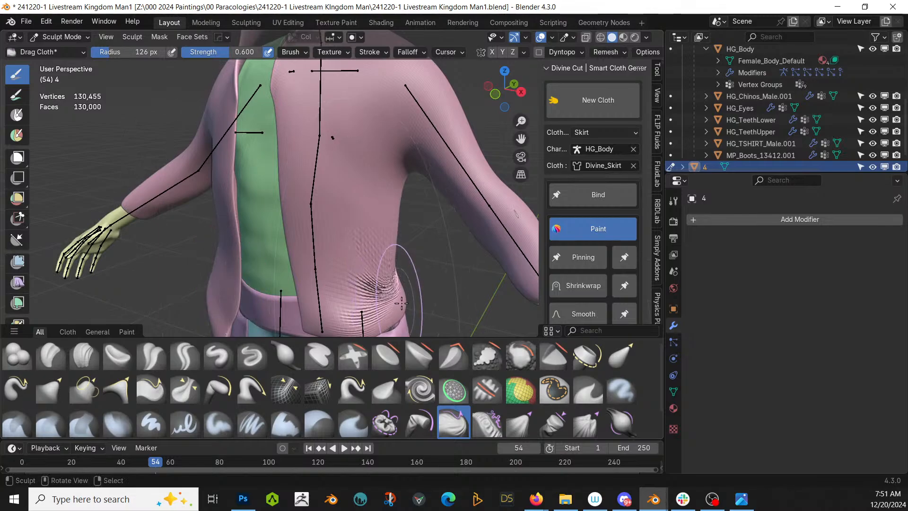
mouse_move(395, 295)
left_mouse_down()
mouse_move(381, 274)
mouse_move(401, 282)
left_mouse_up()
Drag cloth folds into the longer front panel of the coat at hip height
middle_click_drag(413, 281, 424, 258)
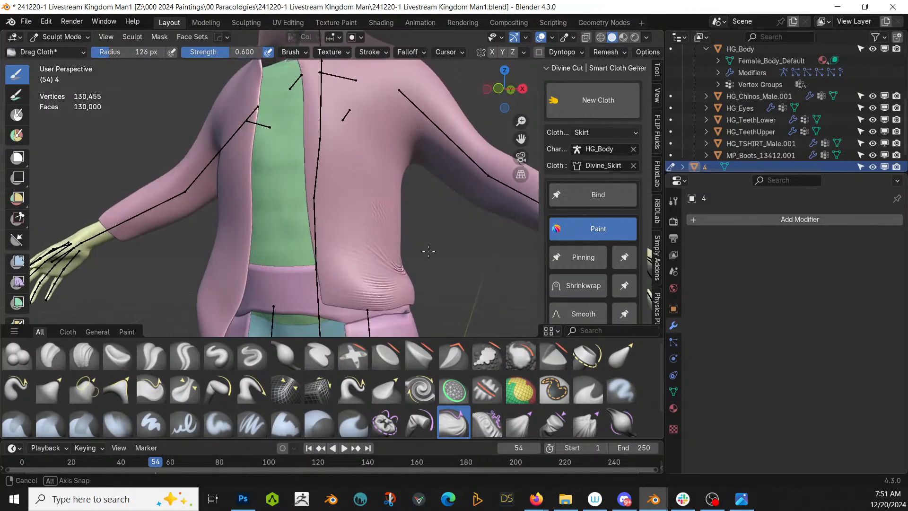
middle_click_drag(248, 286, 341, 227)
left_click_drag(290, 251, 287, 268)
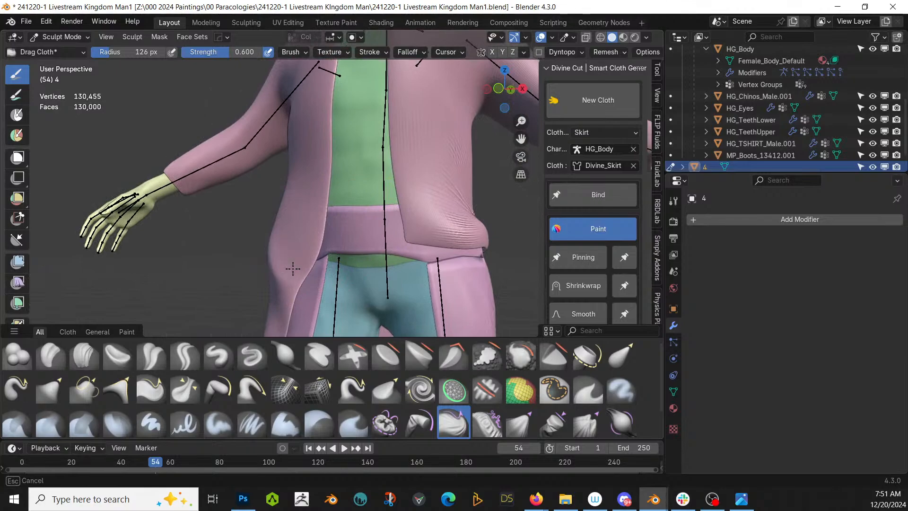
left_click_drag(339, 247, 284, 295)
Pull the coat outward at the rear hip with Drag Cloth, over the patch showing through
middle_click_drag(338, 285, 415, 268)
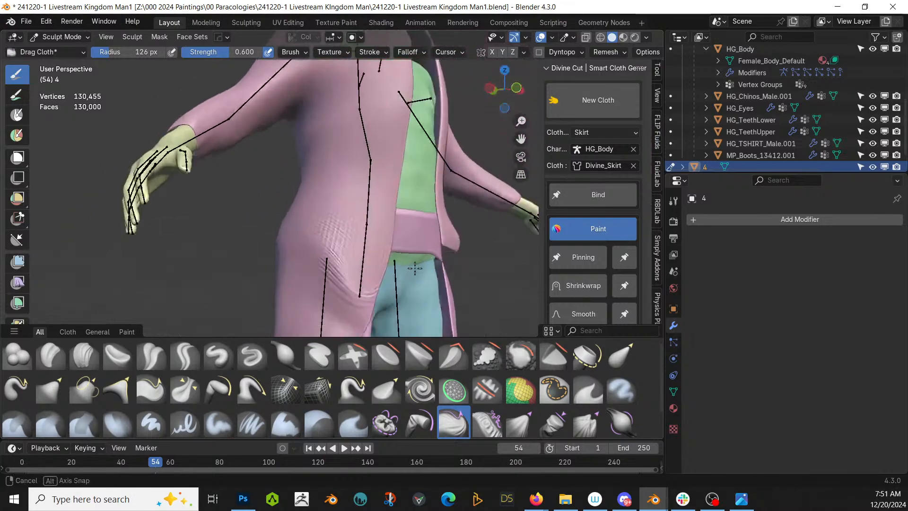
mouse_move(314, 237)
middle_mouse_down()
mouse_move(344, 259)
mouse_move(347, 220)
mouse_move(335, 211)
middle_mouse_up()
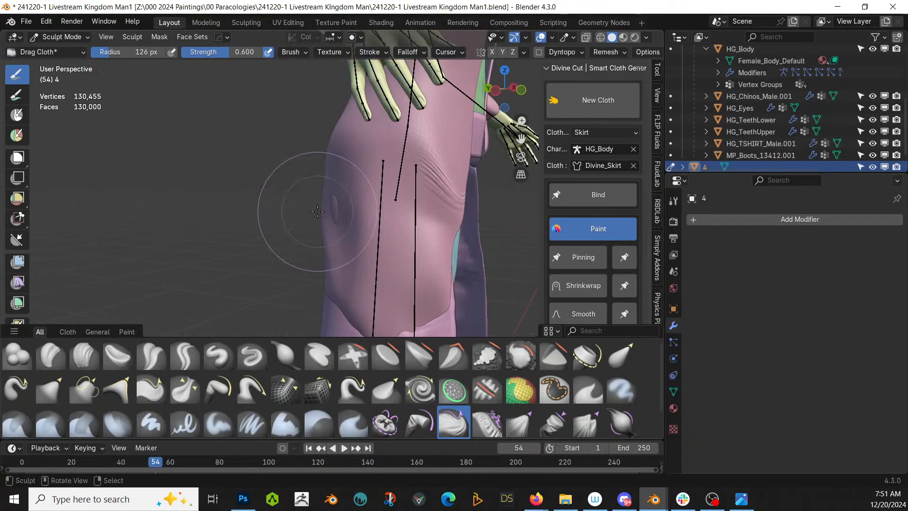
left_click_drag(336, 208, 320, 209)
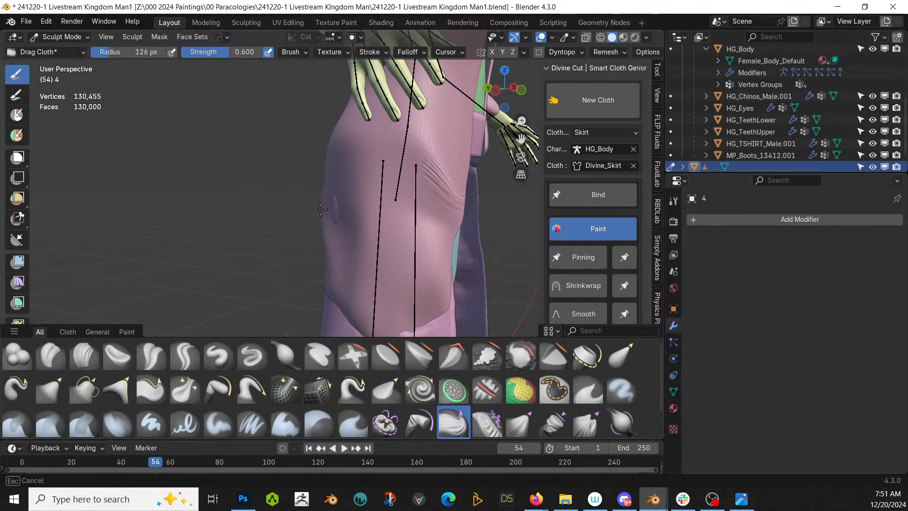
middle_click_drag(306, 209, 468, 382)
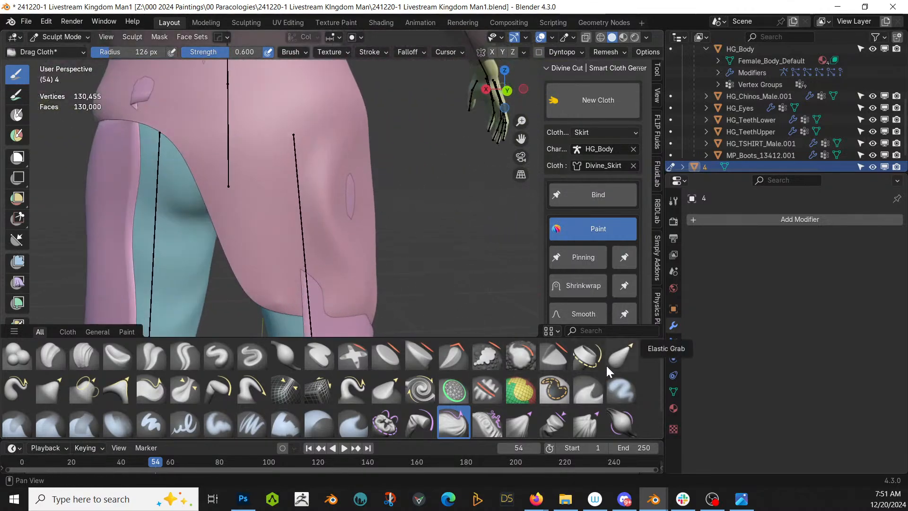
Switch to Elastic Grab and pull the coat's lower back outward to cover the patches showing through
left_click(617, 357)
middle_click_drag(369, 283, 411, 245)
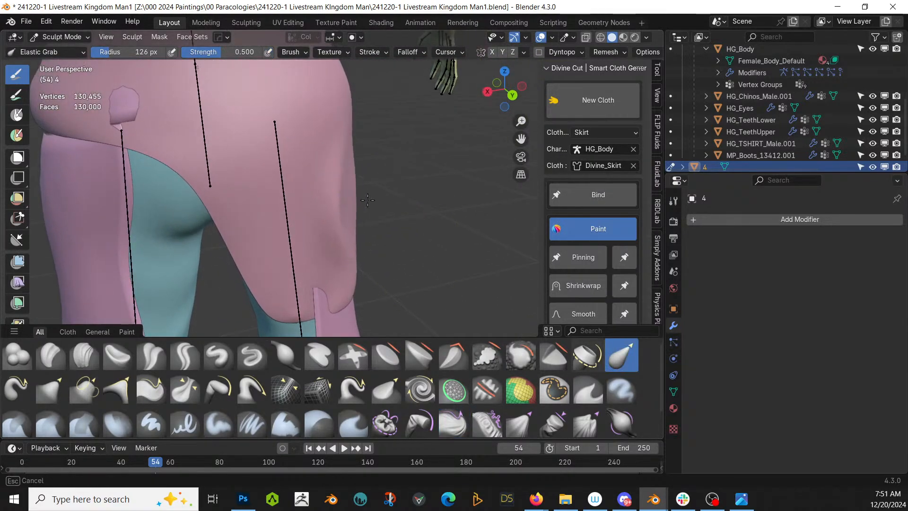
mouse_move(367, 200)
middle_mouse_down()
mouse_move(326, 284)
mouse_move(124, 237)
middle_mouse_up()
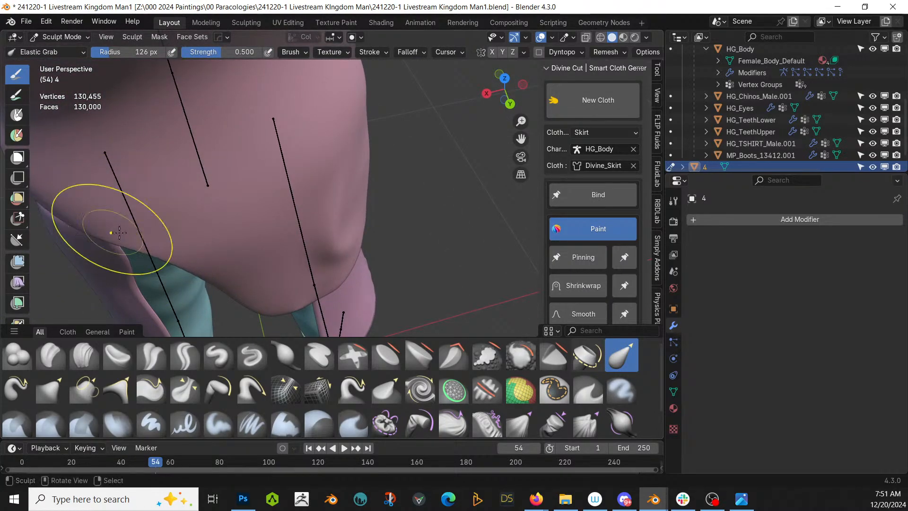
scroll(120, 232, "down", 5)
middle_click_drag(374, 237, 231, 188)
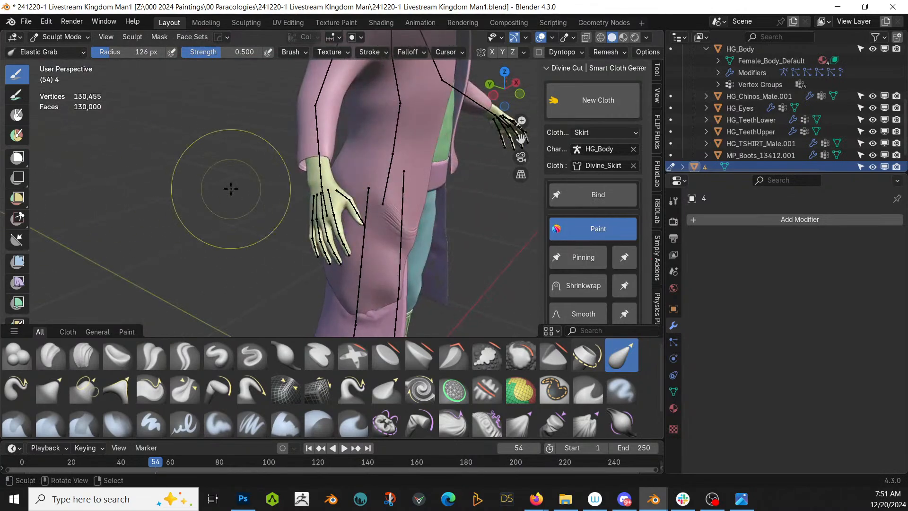
scroll(231, 189, "down", 5)
mouse_move(334, 239)
middle_mouse_down()
mouse_move(344, 233)
mouse_move(375, 262)
mouse_move(349, 248)
mouse_move(339, 226)
middle_mouse_up()
scroll(355, 249, "down", 2)
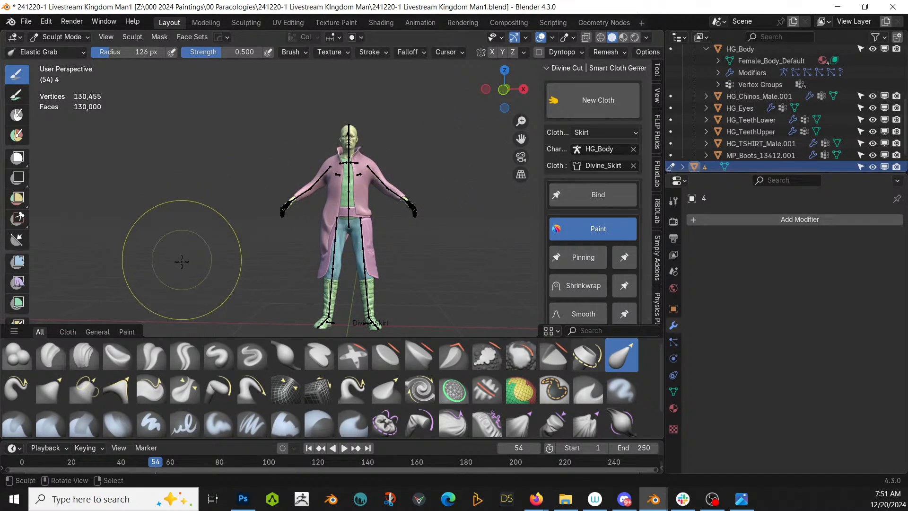
Isolate the coat in local view and switch to Object Mode
key("KP_Divide")
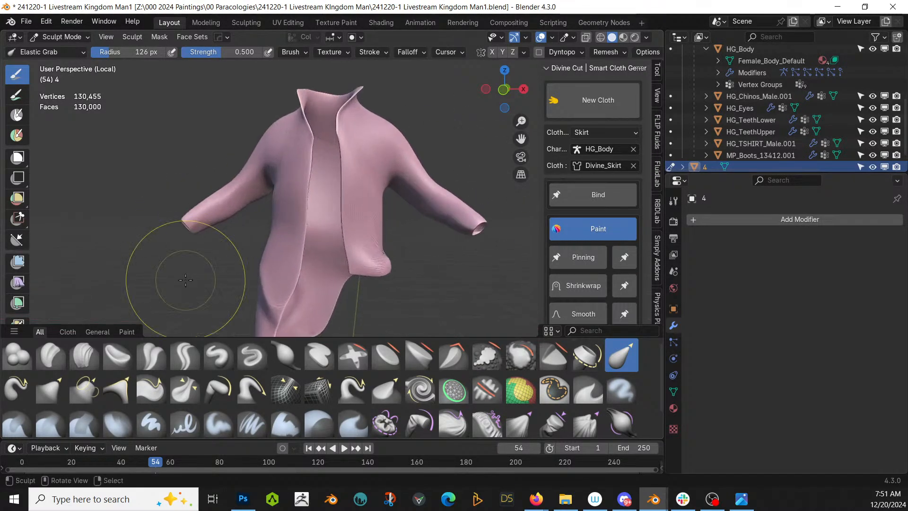
left_click(58, 36)
left_click(65, 50)
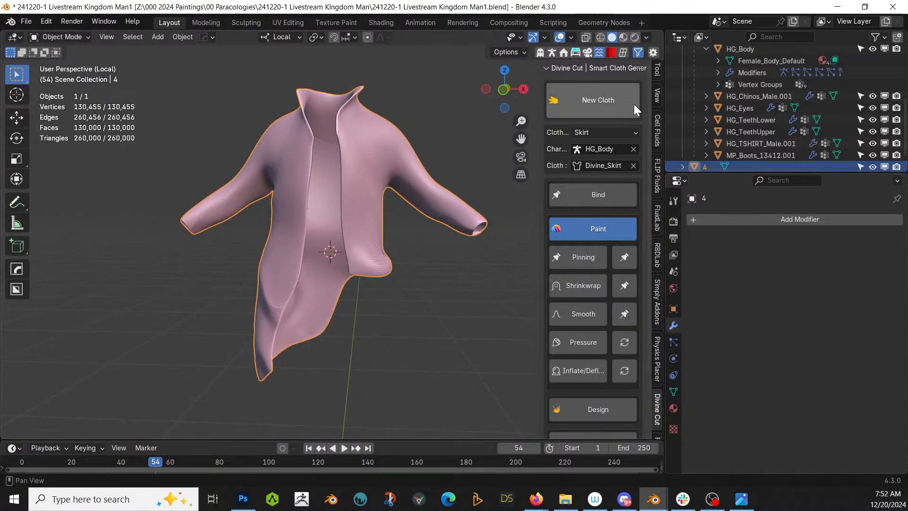
Remesh the isolated coat with Quad Remesher at a quad count of 30000
left_click(623, 51)
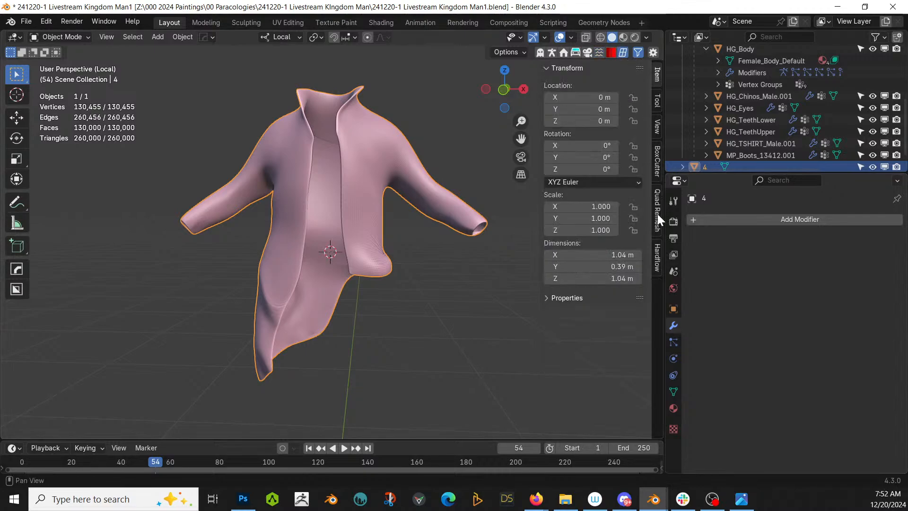
left_click(658, 213)
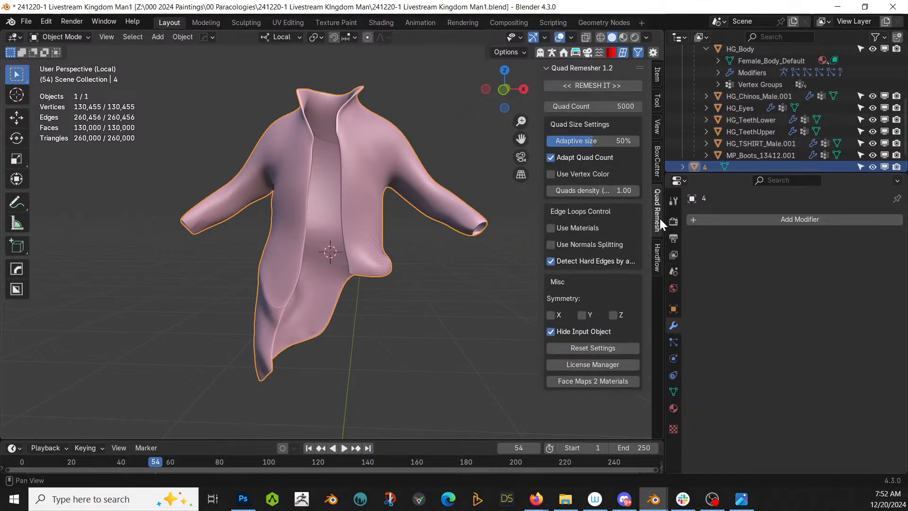
left_click(615, 109)
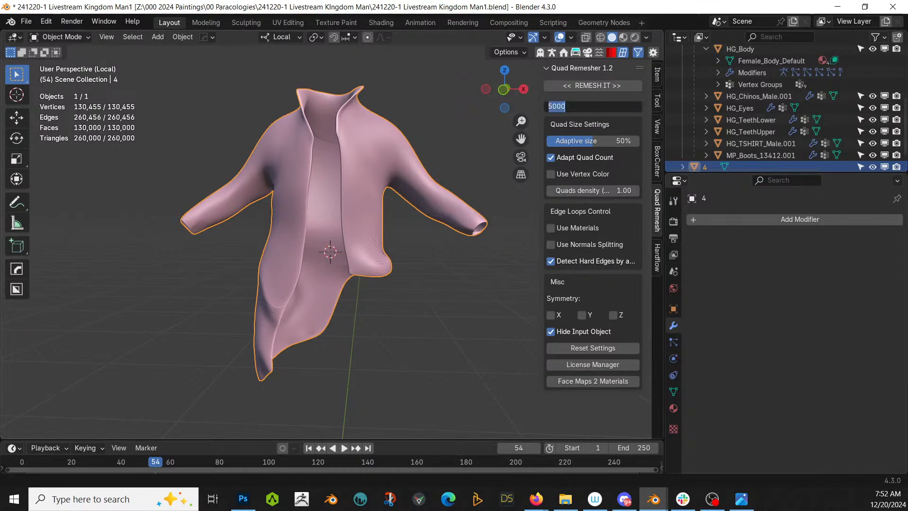
type("30000")
key("Return")
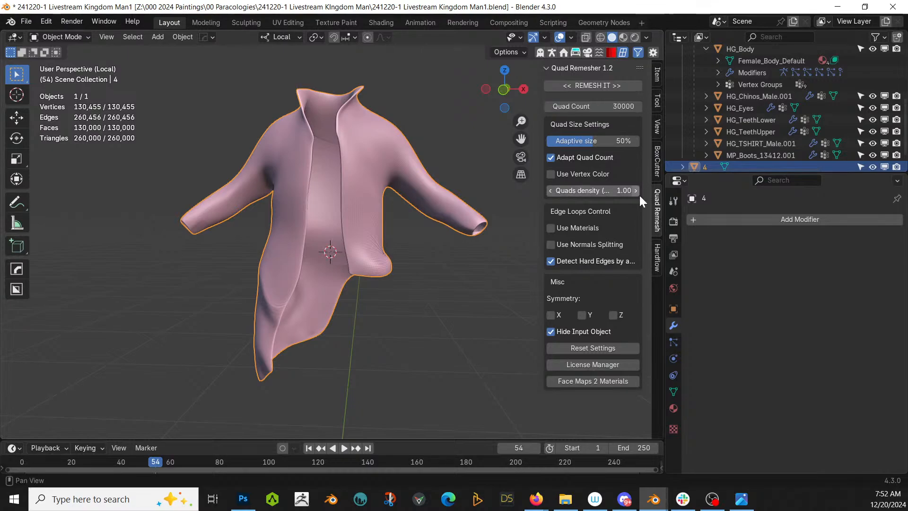
left_click(614, 87)
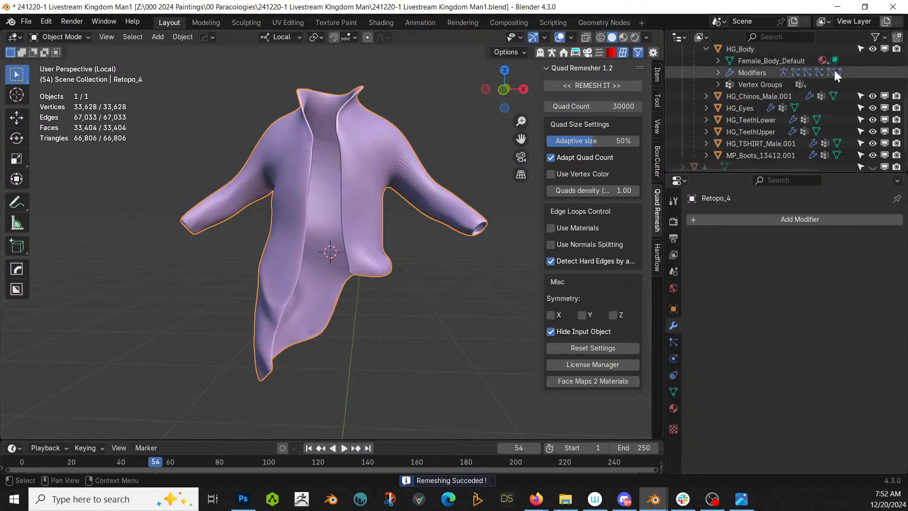
Delete the original coat object 4 and leave local view to show the whole character
scroll(825, 121, "down", 3)
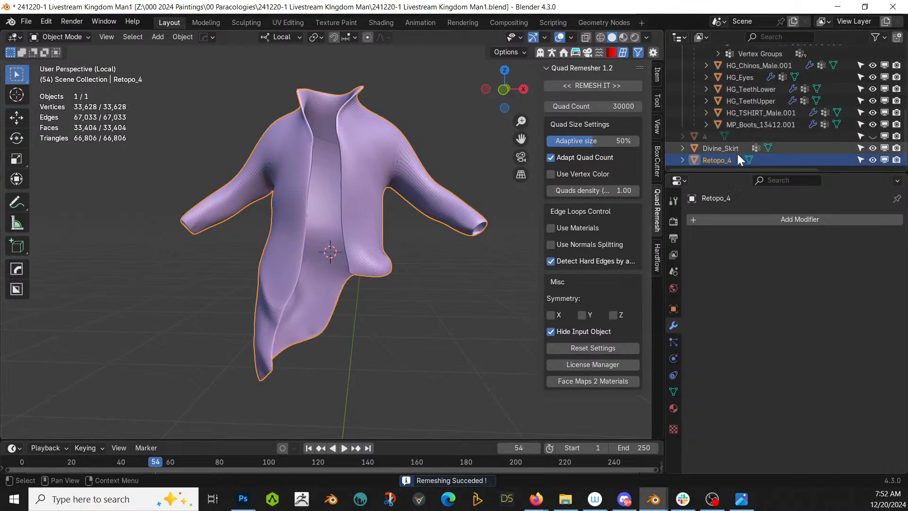
left_click(705, 136)
key("Delete")
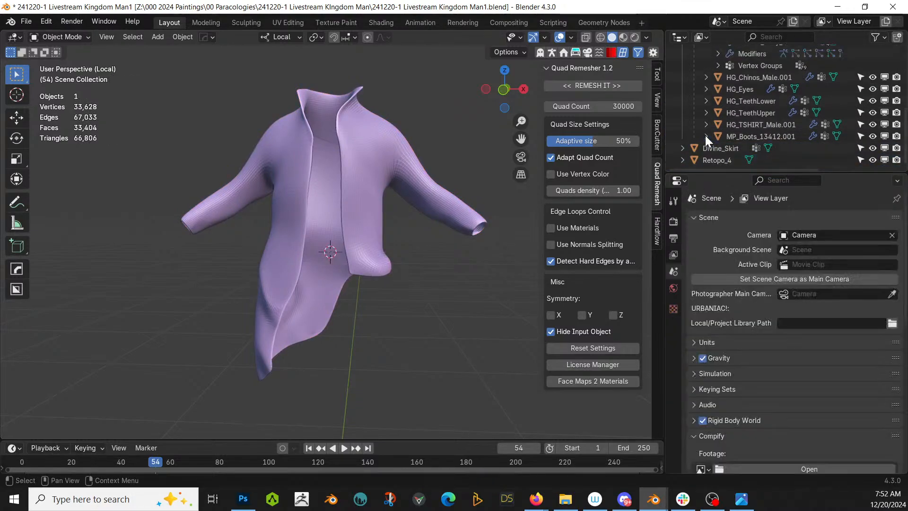
key("KP_Divide")
scroll(438, 202, "up", 4)
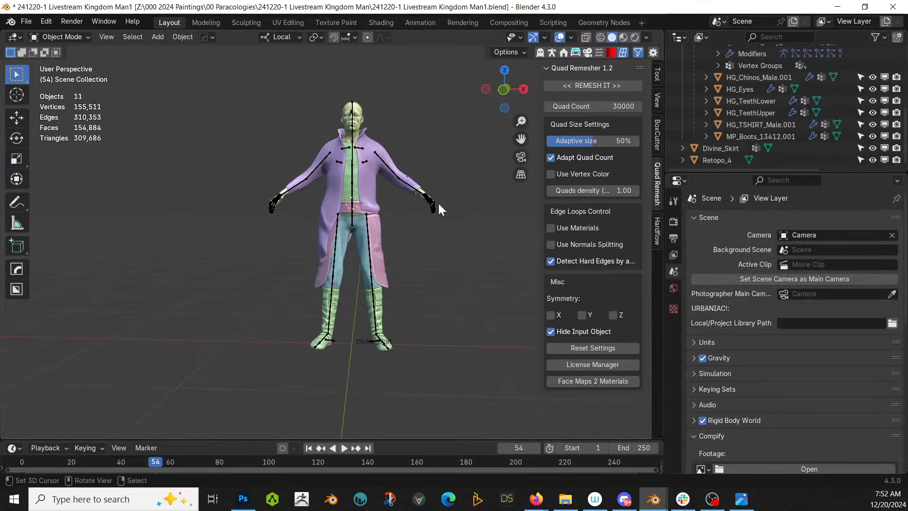
Select the Retopo_4 coat, enter Sculpt Mode and pull its front opening edge in toward the chest with Elastic Grab
middle_click_drag(438, 203, 302, 280)
scroll(359, 303, "up", 3)
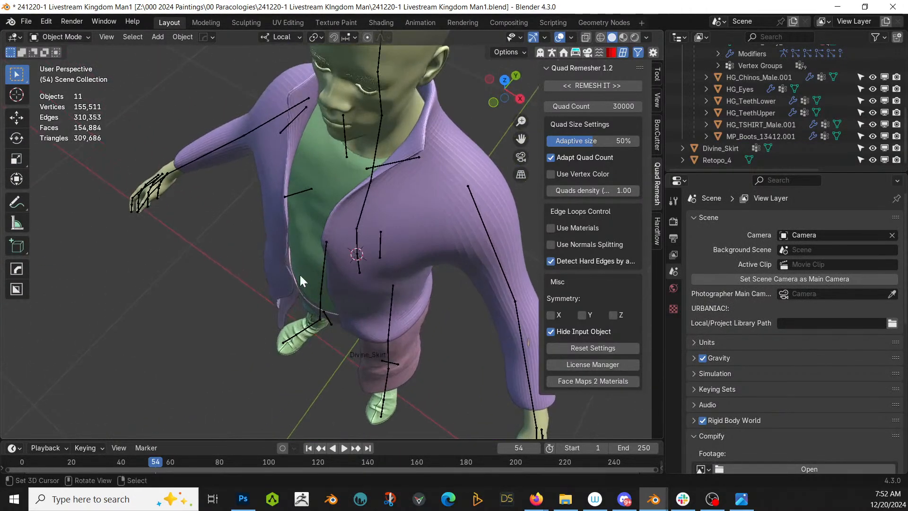
left_click(267, 164)
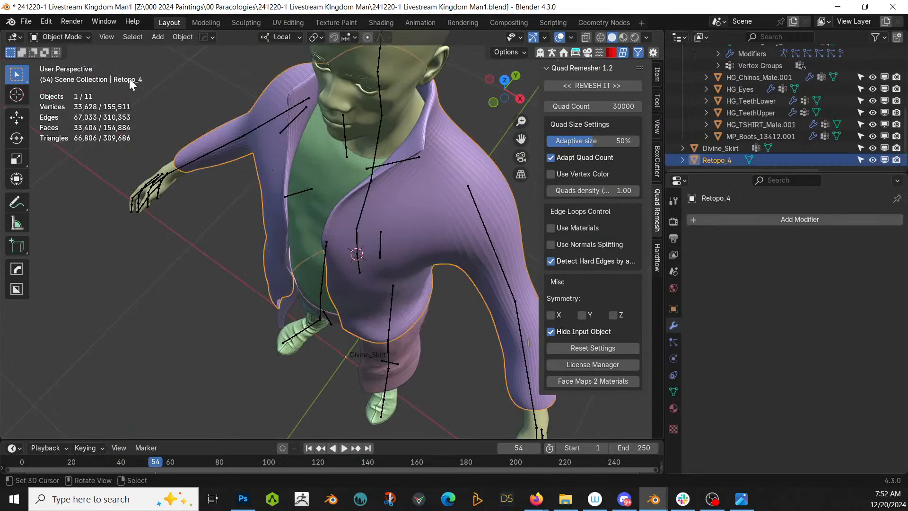
left_click(66, 37)
left_click(75, 72)
middle_click_drag(259, 183, 235, 205)
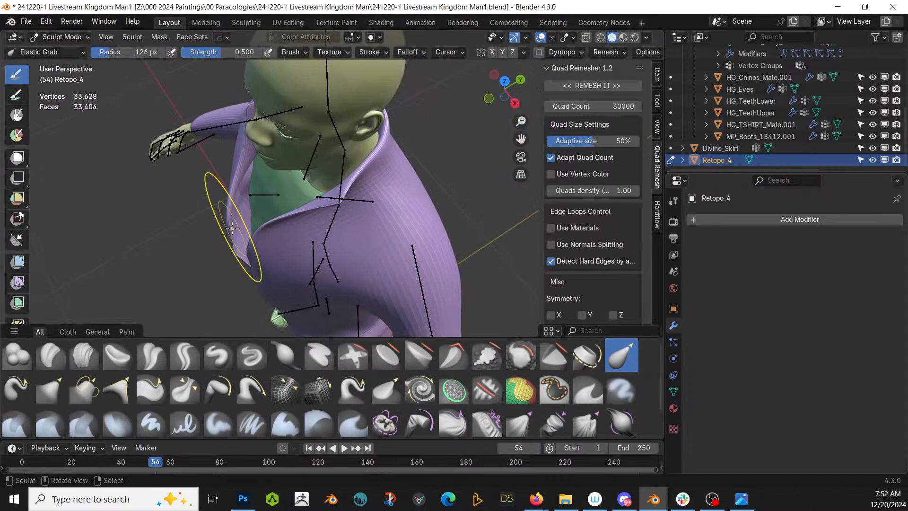
left_click_drag(223, 215, 278, 237)
mouse_move(277, 238)
middle_mouse_down()
mouse_move(306, 217)
mouse_move(266, 231)
mouse_move(266, 240)
mouse_move(265, 141)
middle_mouse_up()
left_click_drag(269, 137, 290, 136)
mouse_move(292, 134)
middle_mouse_down()
mouse_move(490, 49)
mouse_move(388, 136)
middle_mouse_up()
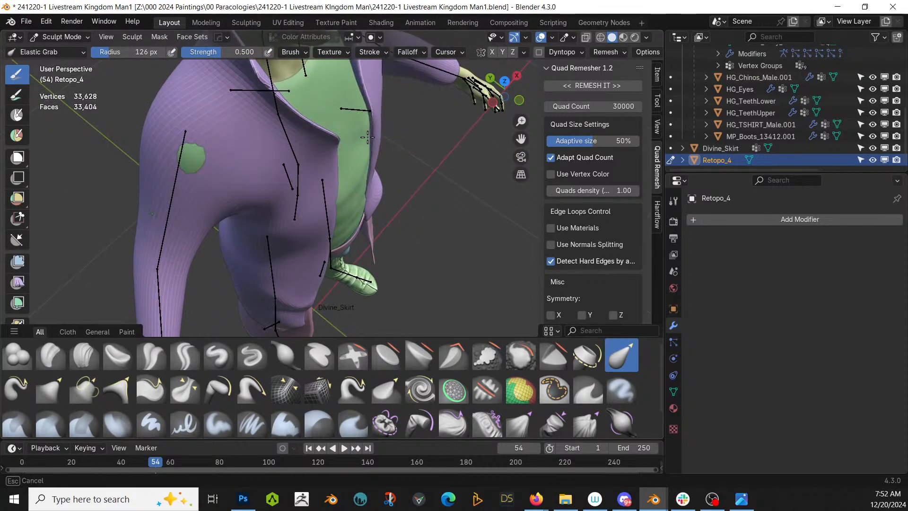
Pull the coat outward with Elastic Grab over the patches showing through at the upper arm and the opposite forearm
mouse_move(217, 157)
middle_mouse_down()
mouse_move(173, 158)
mouse_move(141, 203)
middle_mouse_up()
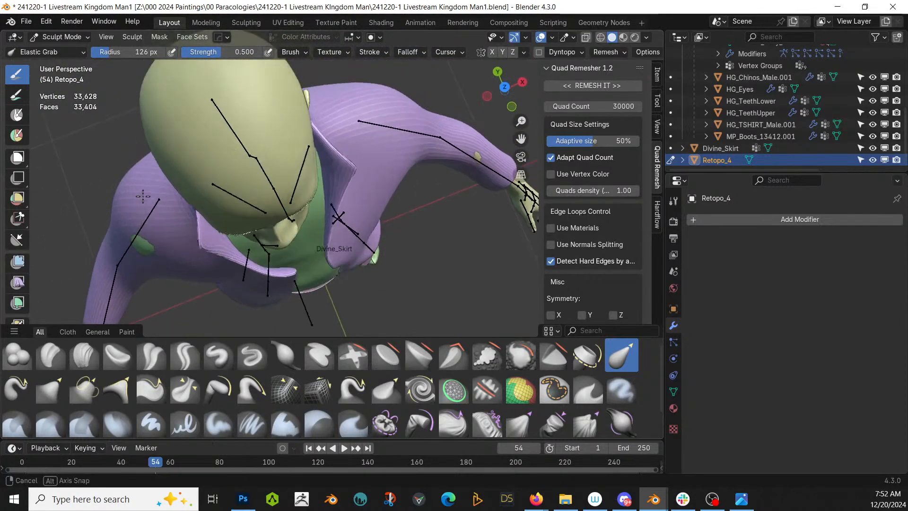
left_click_drag(145, 243, 142, 253)
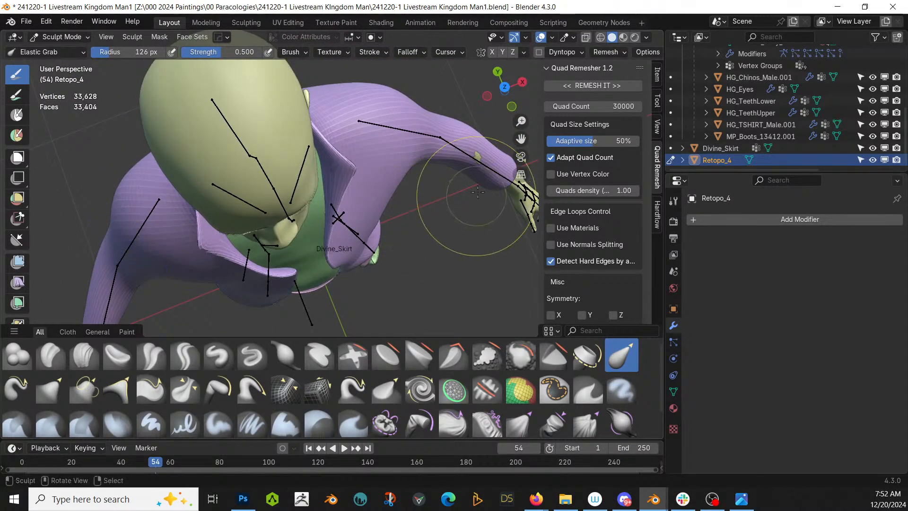
middle_click_drag(482, 159, 477, 118)
scroll(375, 186, "up", 3)
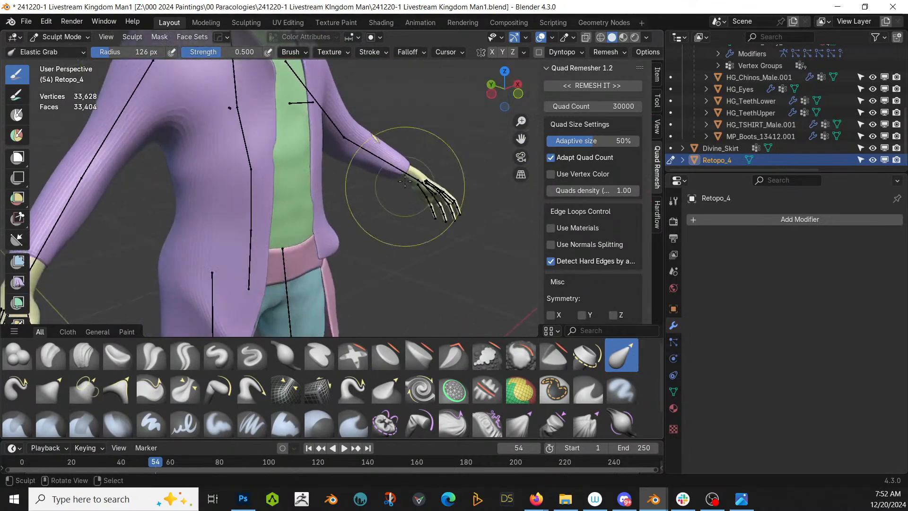
left_click_drag(375, 141, 379, 139)
scroll(378, 137, "down", 3)
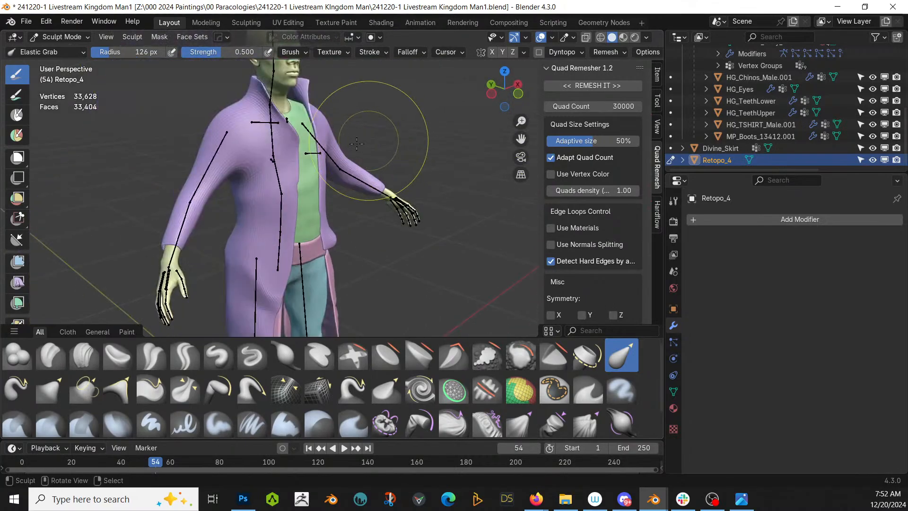
Reshape the front edge of the coat's longer panel between chest and waist into a smoother line with Elastic Grab
mouse_move(377, 136)
middle_mouse_down()
mouse_move(312, 137)
mouse_move(319, 207)
mouse_move(198, 197)
mouse_move(326, 201)
mouse_move(407, 157)
mouse_move(351, 162)
middle_mouse_up()
scroll(286, 198, "down", 3)
scroll(325, 201, "up", 5)
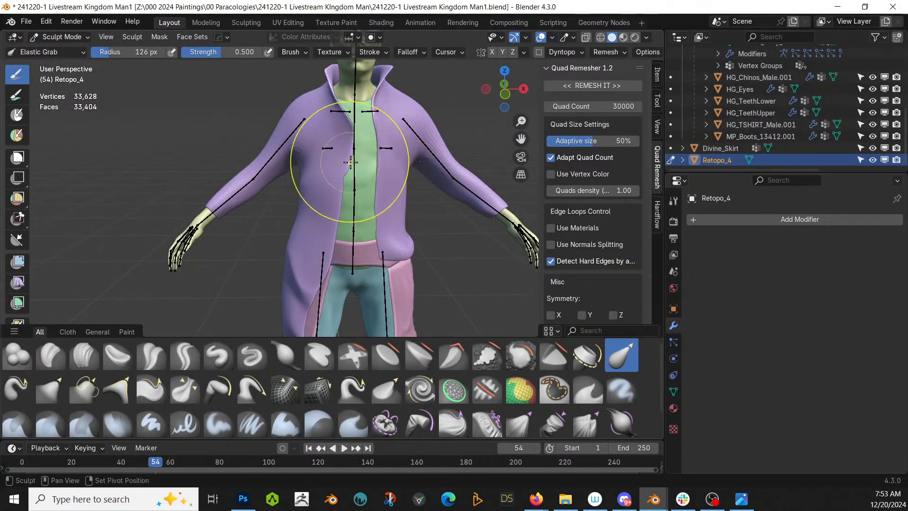
scroll(304, 213, "up", 4)
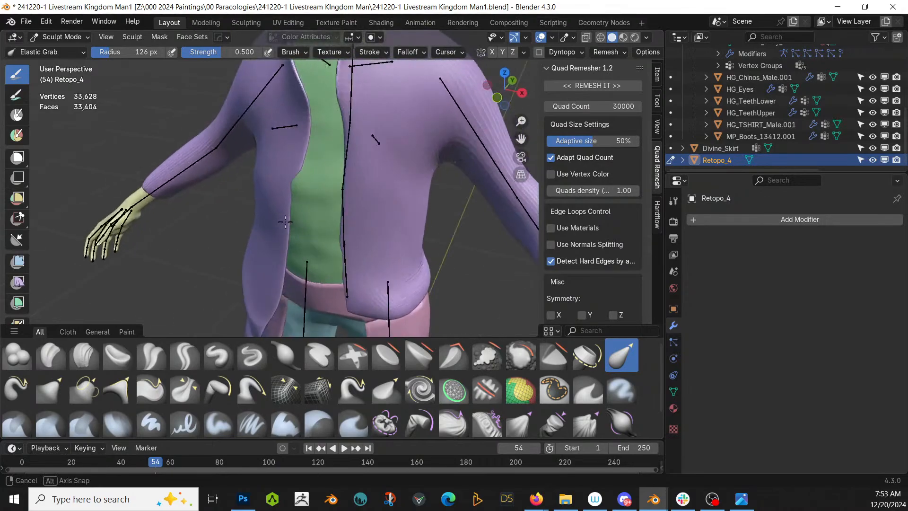
middle_click_drag(293, 223, 255, 218)
scroll(254, 216, "up", 3)
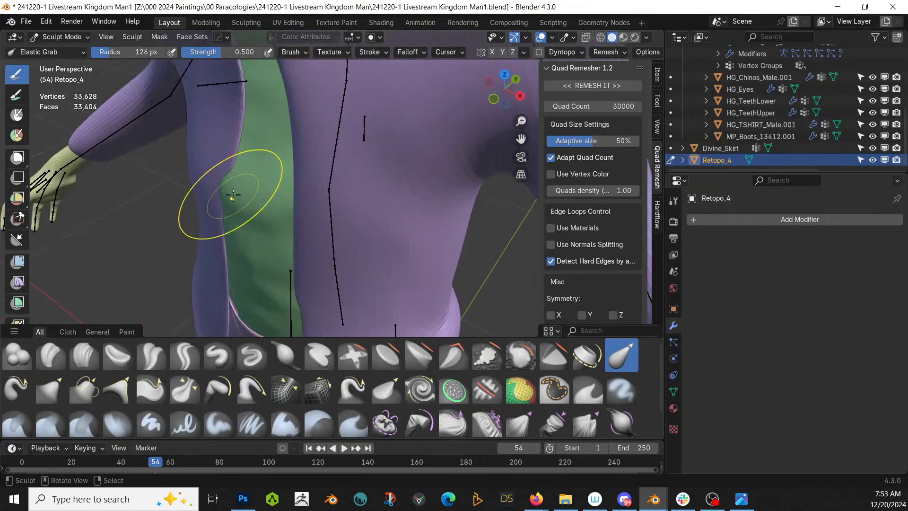
mouse_move(227, 186)
left_mouse_down()
mouse_move(209, 197)
mouse_move(218, 261)
mouse_move(228, 261)
left_mouse_up()
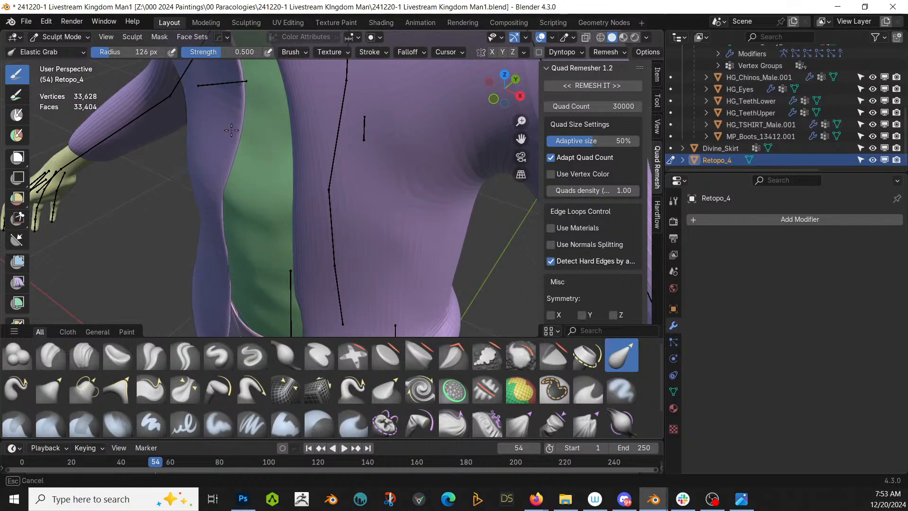
Pull the longer panel's front edge in against the body at the lapel and the waist
mouse_move(254, 142)
middle_mouse_down()
mouse_move(365, 127)
mouse_move(256, 154)
mouse_move(293, 245)
mouse_move(326, 123)
middle_mouse_up()
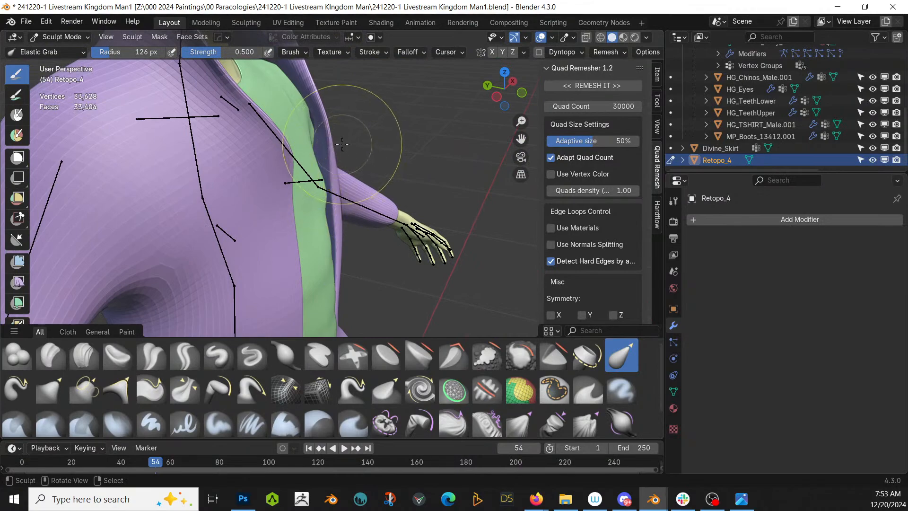
left_click_drag(333, 141, 288, 143)
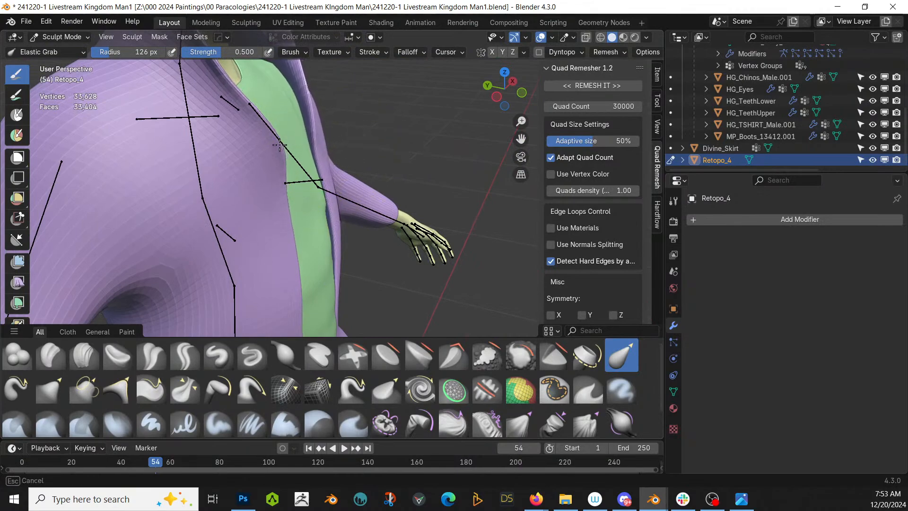
middle_click_drag(354, 125, 359, 140)
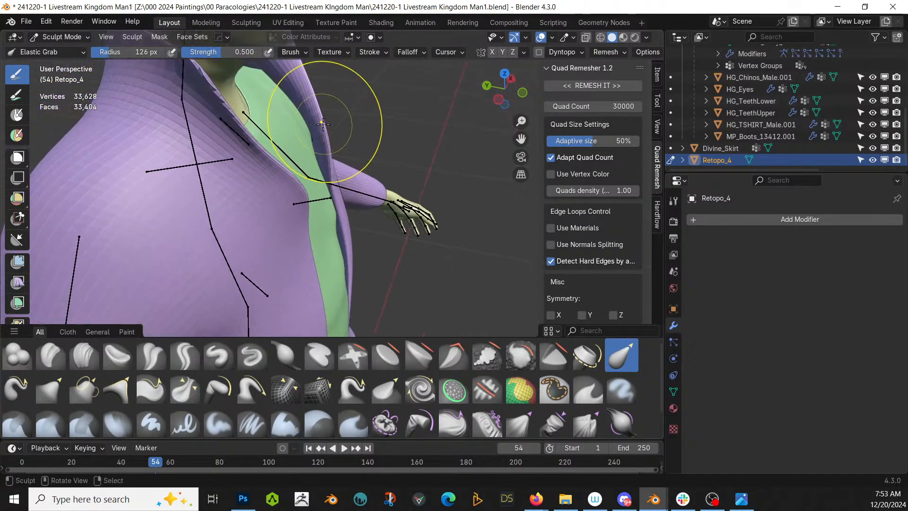
left_click_drag(323, 119, 299, 120)
left_click_drag(345, 247, 328, 240)
middle_click_drag(329, 240, 292, 174)
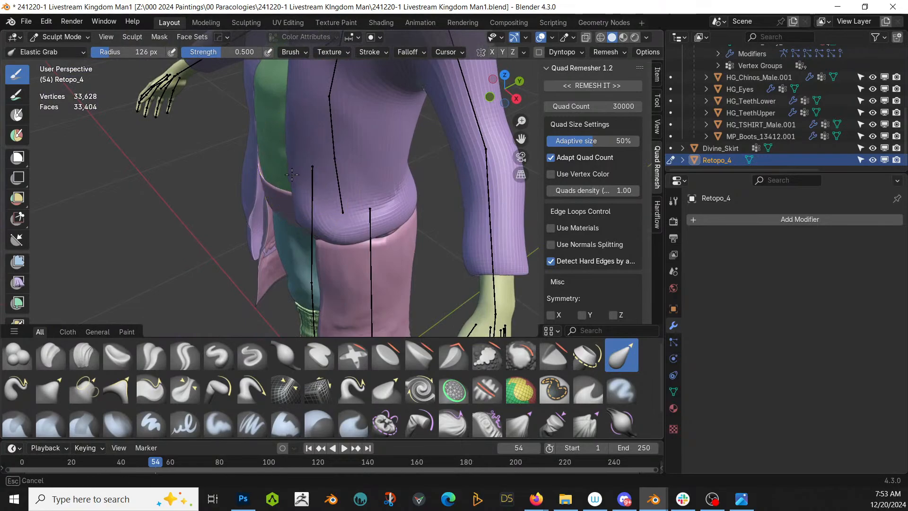
Pull the longer coat panel's edge inward from the hip down along the thigh so it sits against the skirt
left_click_drag(238, 180, 250, 191)
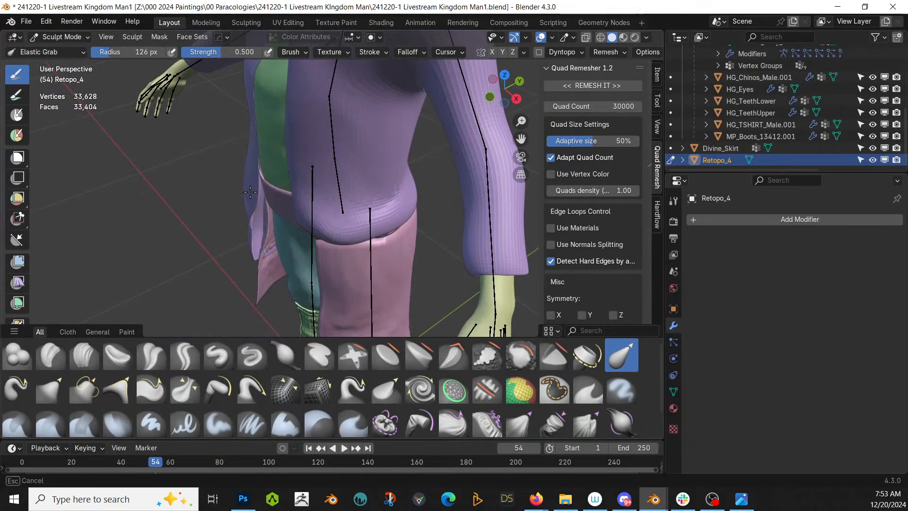
mouse_move(263, 191)
middle_mouse_down()
mouse_move(319, 170)
mouse_move(227, 162)
mouse_move(192, 122)
mouse_move(538, 153)
mouse_move(405, 202)
mouse_move(388, 156)
middle_mouse_up()
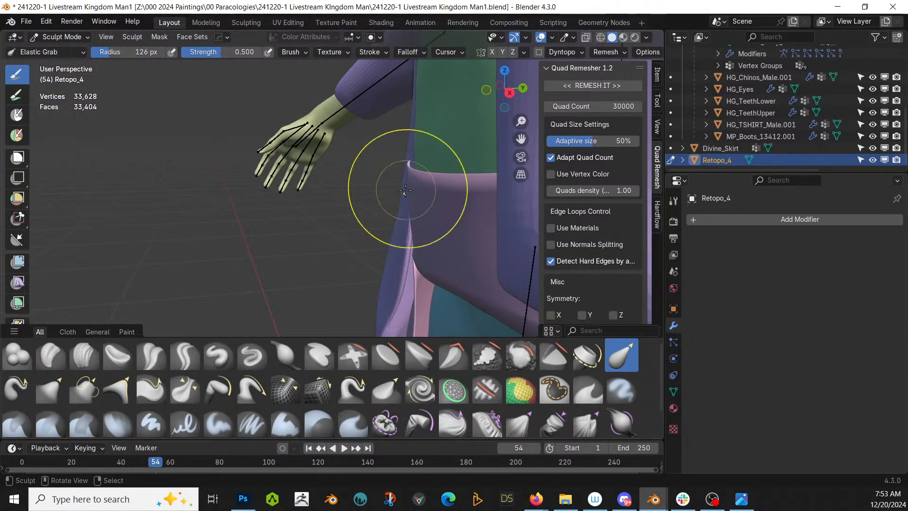
mouse_move(369, 185)
left_mouse_down()
mouse_move(361, 162)
mouse_move(405, 254)
mouse_move(374, 279)
left_mouse_up()
middle_click_drag(373, 279, 402, 243, "shift")
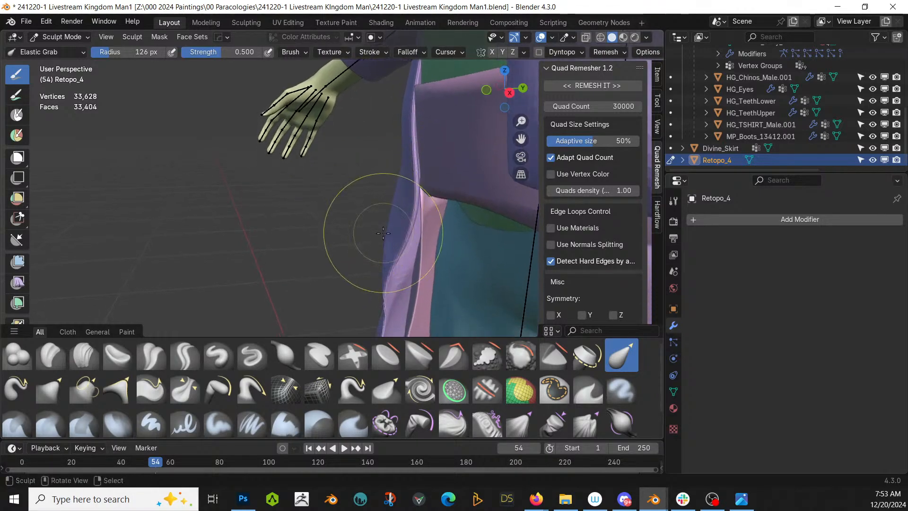
left_click_drag(403, 239, 423, 238)
middle_click_drag(410, 253, 413, 189, "shift")
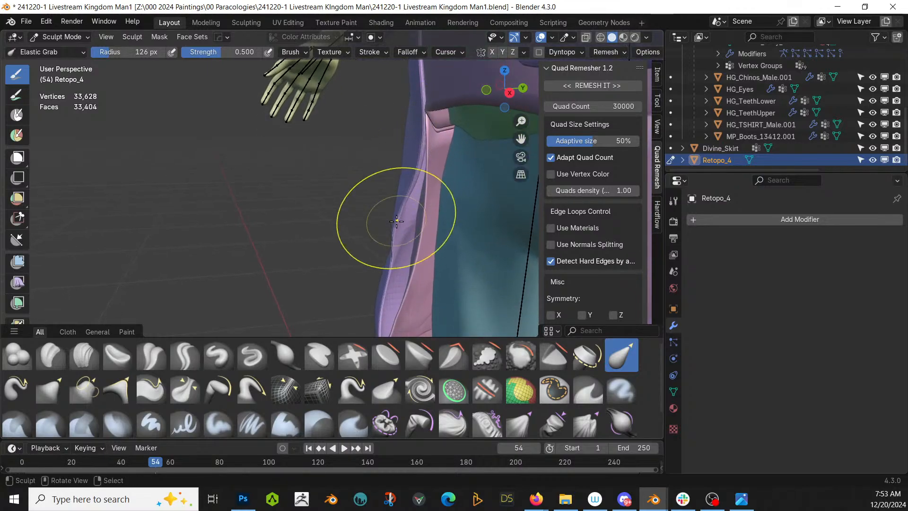
left_click_drag(397, 219, 429, 233)
middle_click_drag(432, 241, 402, 208, "shift")
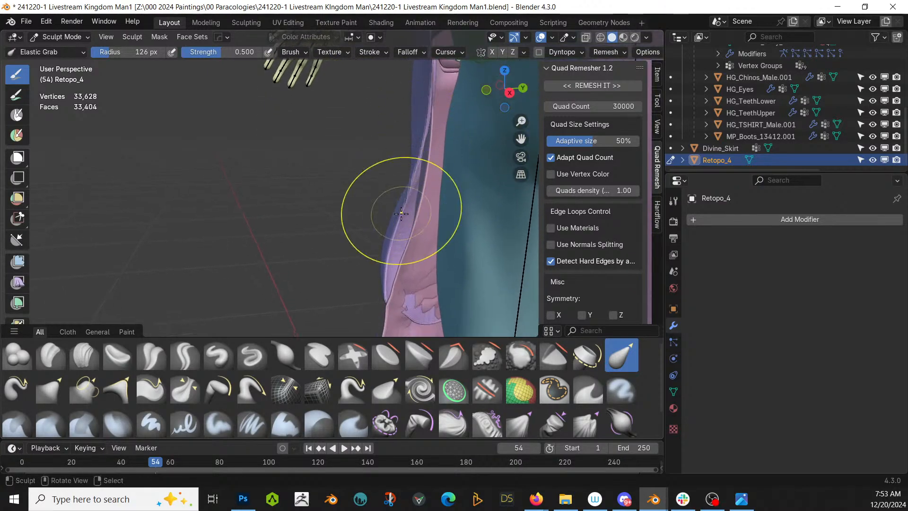
left_click_drag(385, 213, 420, 216)
Adjust the lower end of the coat's longer panel with Elastic Grab where it overlaps the skirt, working from front and side
mouse_move(422, 219)
middle_mouse_down()
mouse_move(236, 195)
mouse_move(287, 210)
mouse_move(239, 206)
middle_mouse_up()
scroll(233, 193, "down", 5)
middle_click_drag(250, 246, 253, 142, "shift")
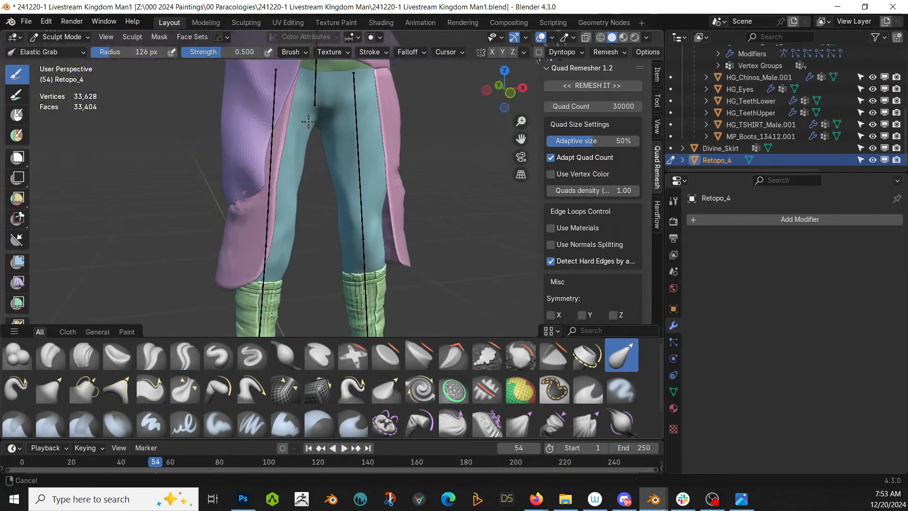
scroll(254, 192, "up", 2)
middle_click_drag(253, 193, 227, 175)
mouse_move(215, 148)
left_mouse_down()
mouse_move(195, 135)
mouse_move(262, 146)
mouse_move(195, 139)
left_mouse_up()
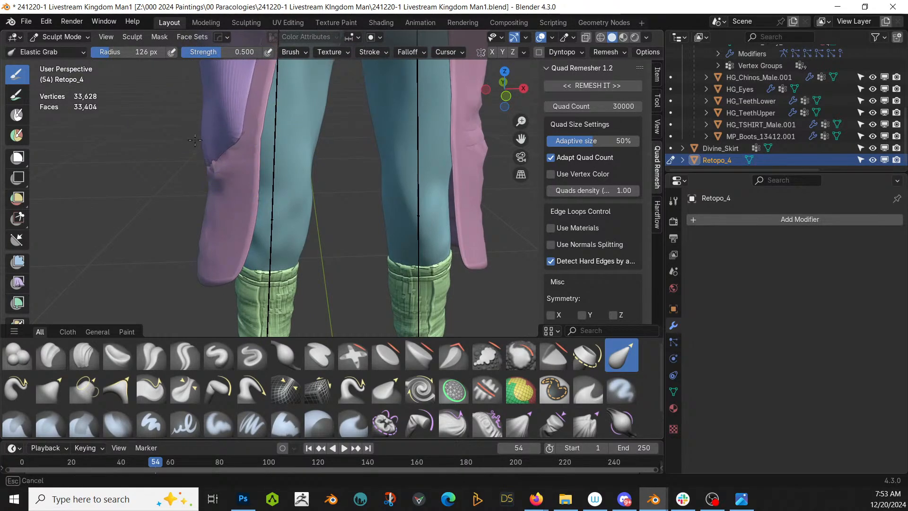
middle_click_drag(194, 139, 279, 142)
scroll(224, 181, "up", 4)
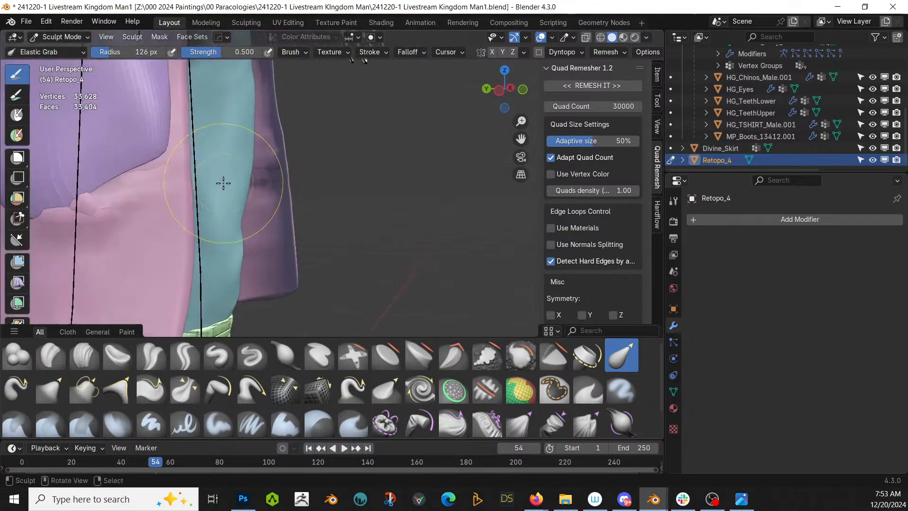
middle_click_drag(223, 181, 350, 177)
left_click_drag(223, 202, 251, 188)
Save the file and return the remeshed coat to Object Mode
scroll(303, 166, "down", 9)
middle_click_drag(317, 158, 138, 164)
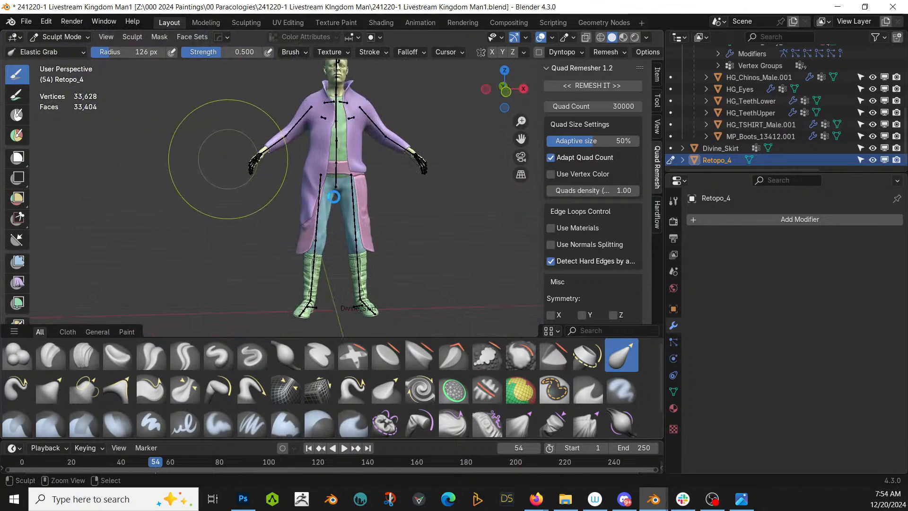
key("ctrl+s")
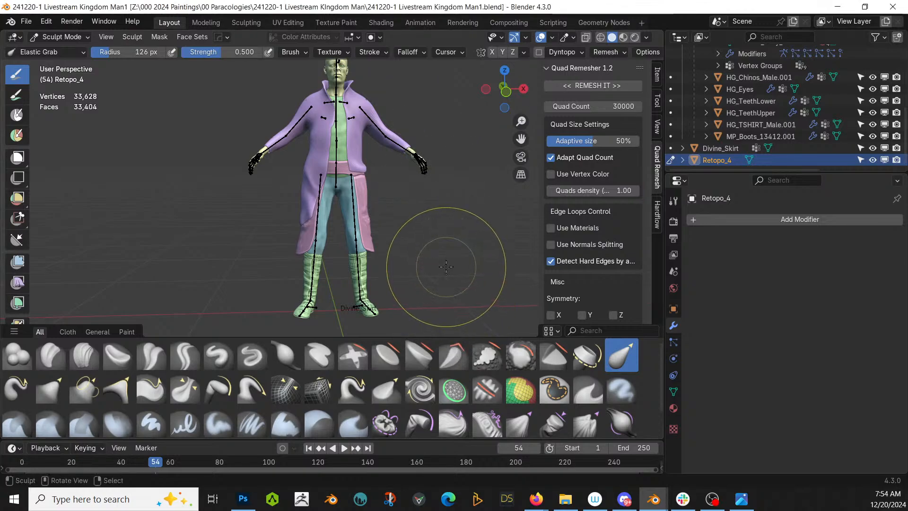
left_click(39, 36)
left_click(60, 47)
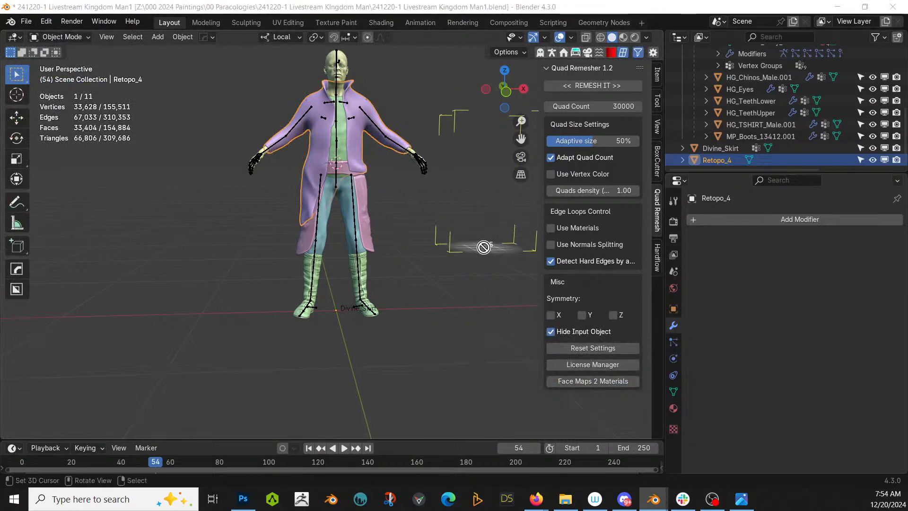
left_click_drag(483, 247, 426, 329)
scroll(426, 328, "up", 5)
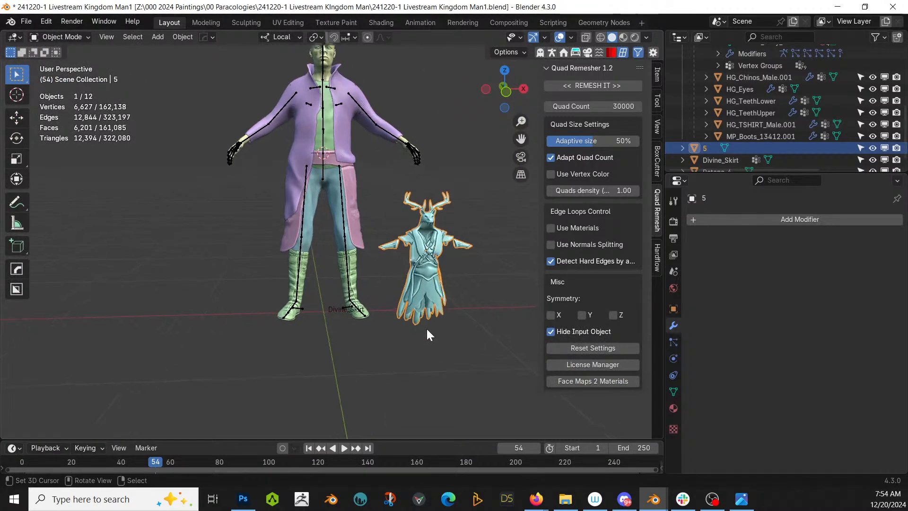
mouse_move(391, 308)
middle_mouse_down()
mouse_move(342, 325)
mouse_move(426, 329)
mouse_move(448, 304)
mouse_move(476, 327)
mouse_move(422, 335)
mouse_move(339, 252)
mouse_move(302, 265)
mouse_move(296, 310)
mouse_move(390, 311)
middle_mouse_up()
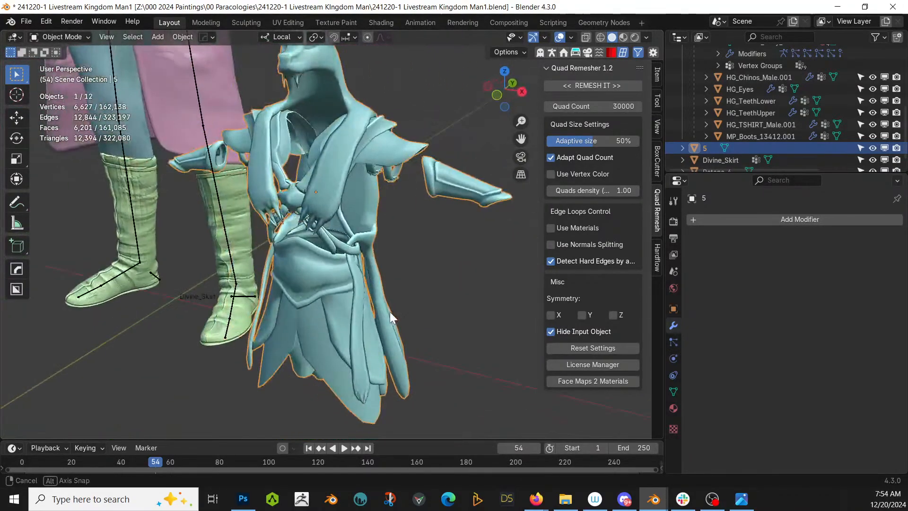
scroll(390, 310, "down", 5)
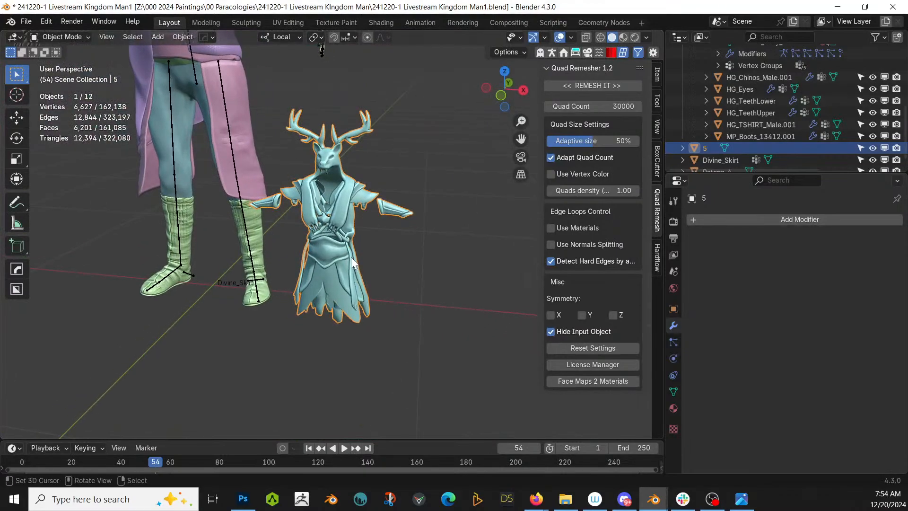
key("Delete")
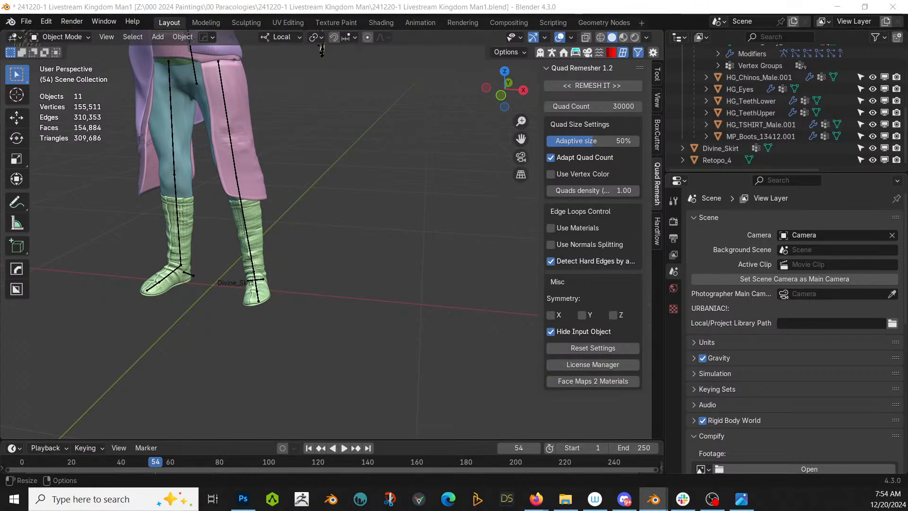
Bring costume model 4 into the scene beside the character and enter Edit Mode on it
left_click_drag(250, 37, 341, 301)
middle_click_drag(341, 305, 357, 280)
key("Tab")
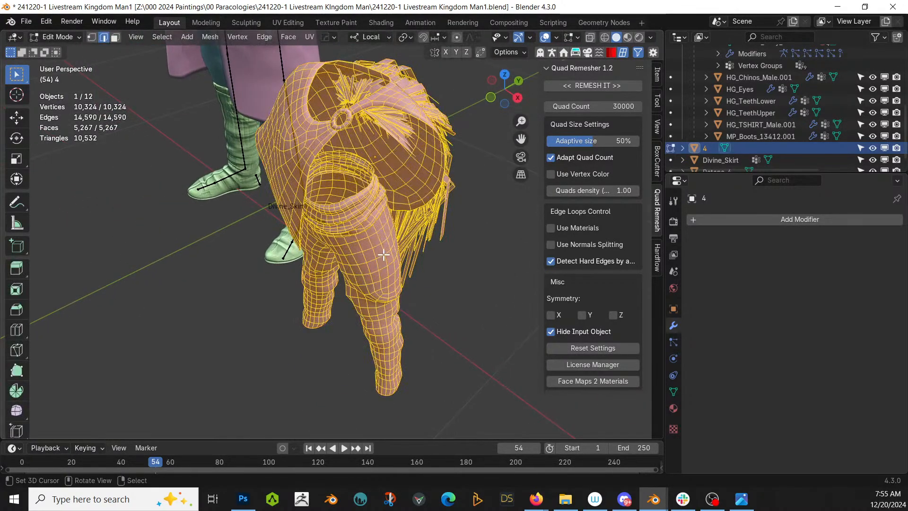
Select all linked geometry of the costume's cape and ring clasp and separate the selection into its own object
left_click(302, 140)
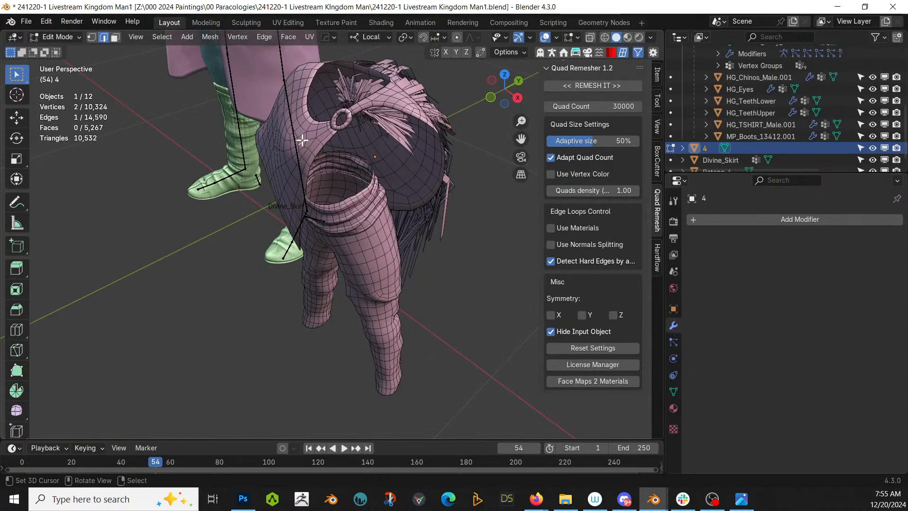
key("ctrl+l")
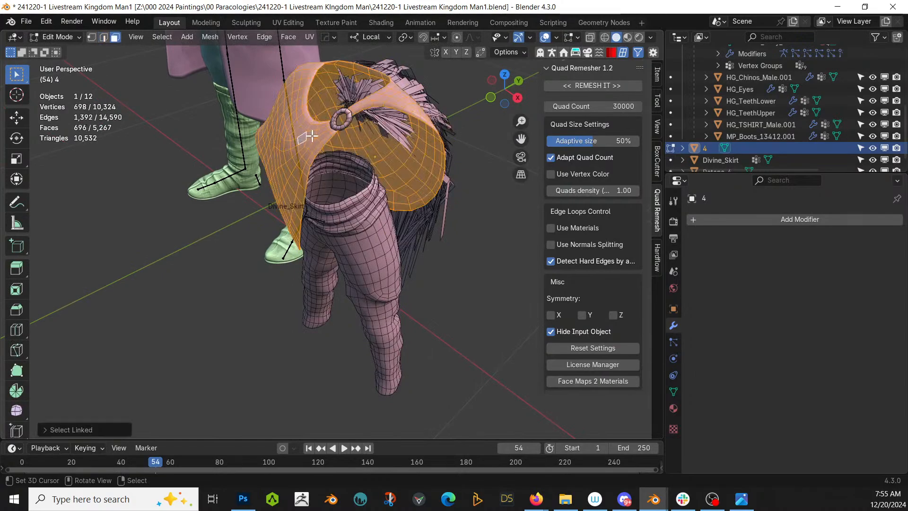
left_click(346, 124)
key("ctrl+l")
left_click(318, 138, "shift")
key("ctrl+l")
middle_click_drag(318, 139, 263, 178)
key("p")
left_click(263, 180)
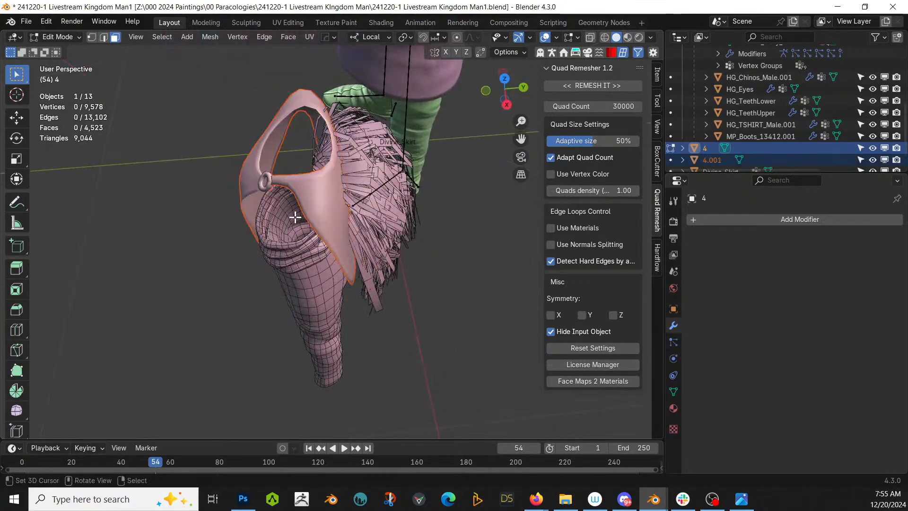
Isolate the remaining trousers and feathery piece of costume 4 in Object Mode and delete them
key("Tab")
key("KP_Divide")
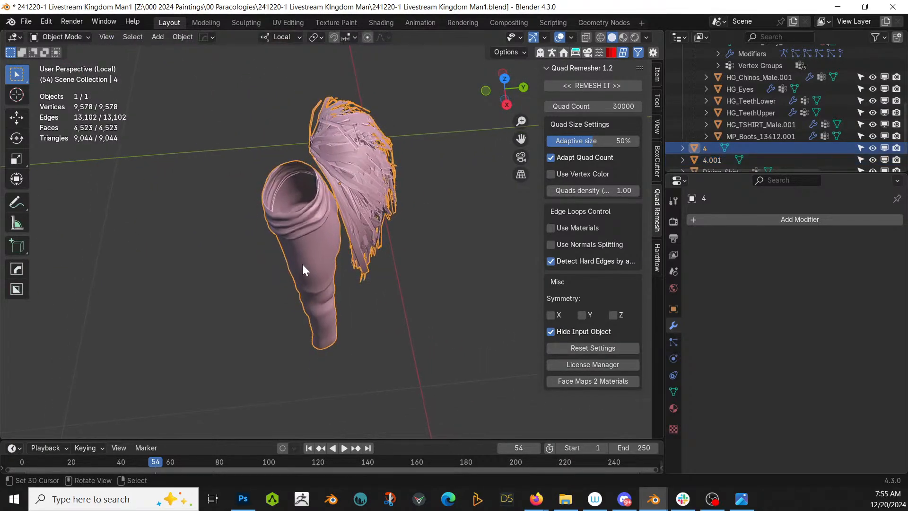
middle_click_drag(303, 264, 364, 153)
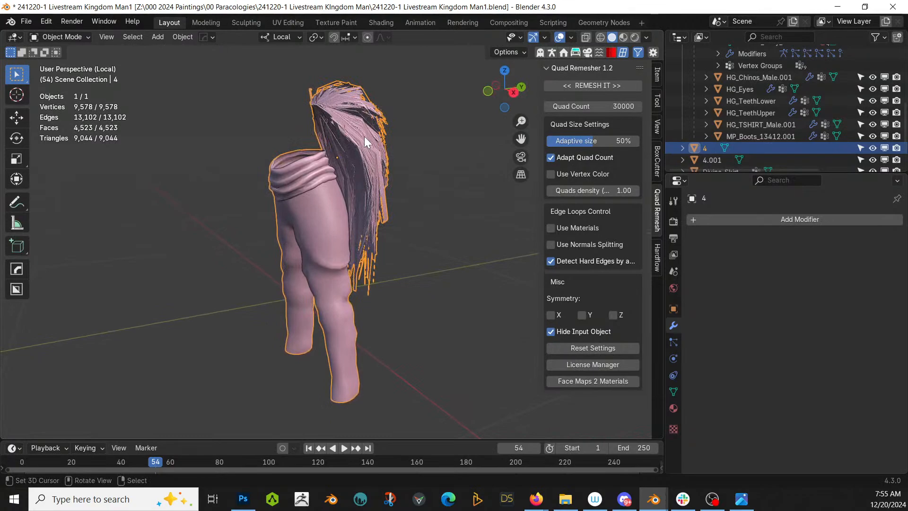
key("Delete")
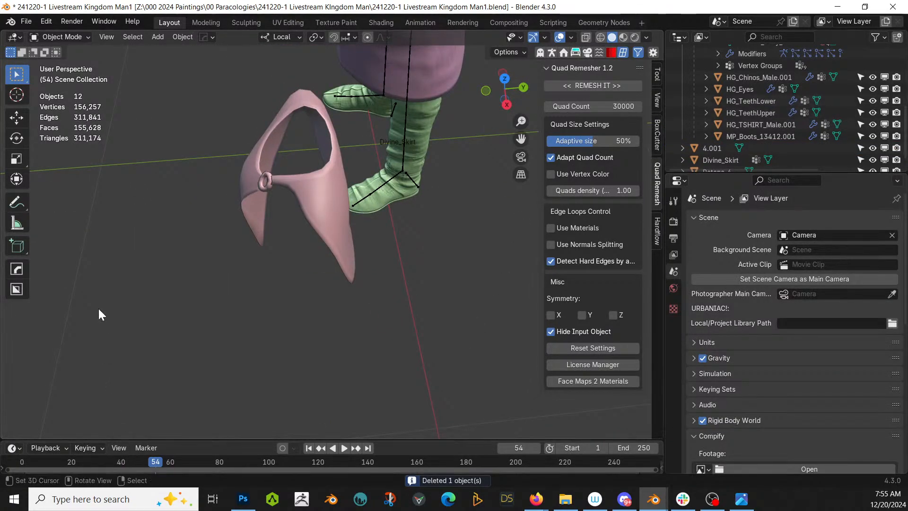
Clear the cape's location so it sits at the character's feet, and scale it up by about 2.2
middle_click_drag(270, 263, 406, 243)
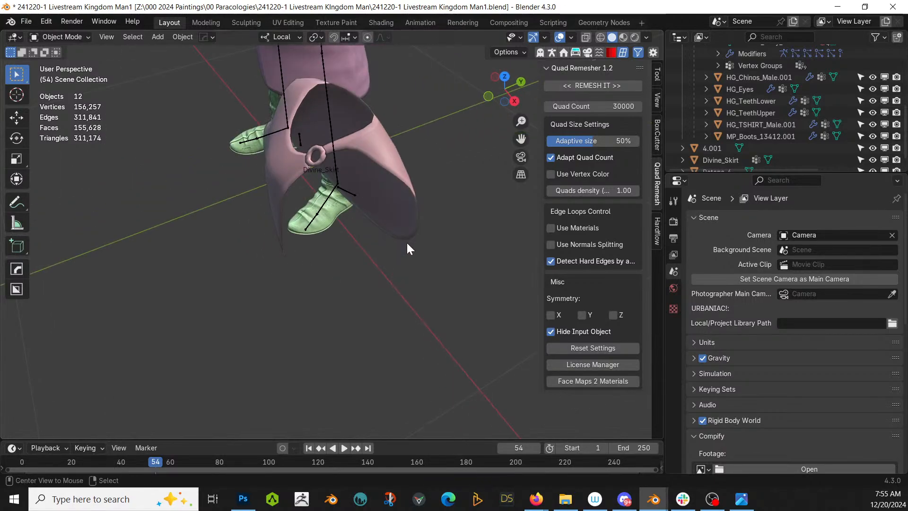
left_click(364, 153)
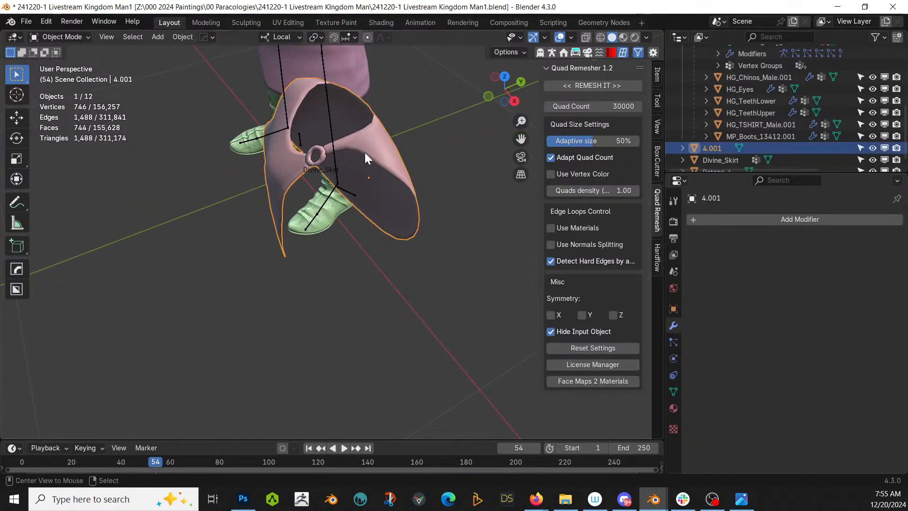
key("alt+g")
scroll(378, 164, "down", 5)
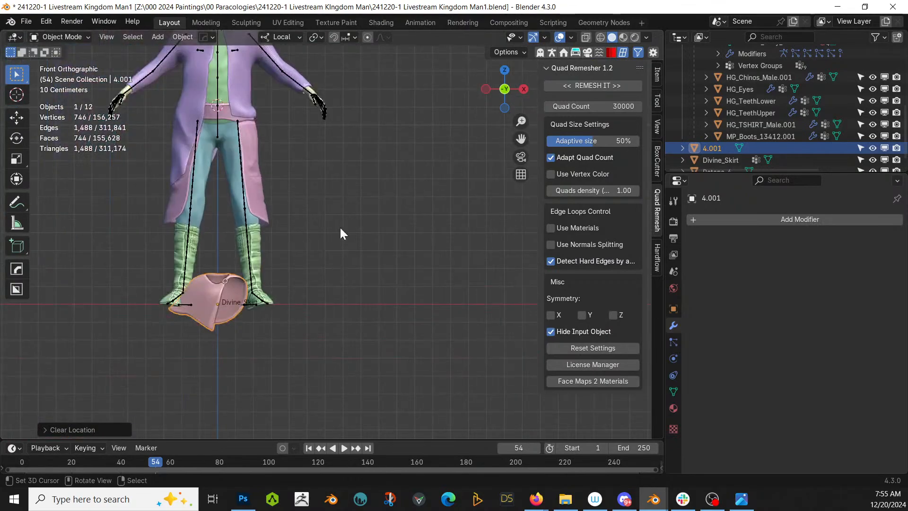
key("s")
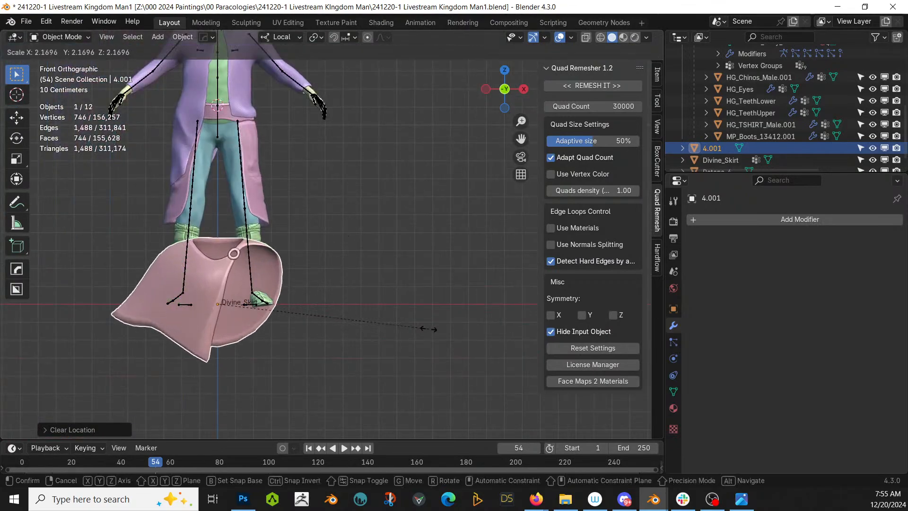
left_click(421, 325)
Raise the cape about 1.26 m along Z to the shoulders, shrink it slightly and fine-tune its height
middle_click_drag(420, 324, 466, 443, "shift")
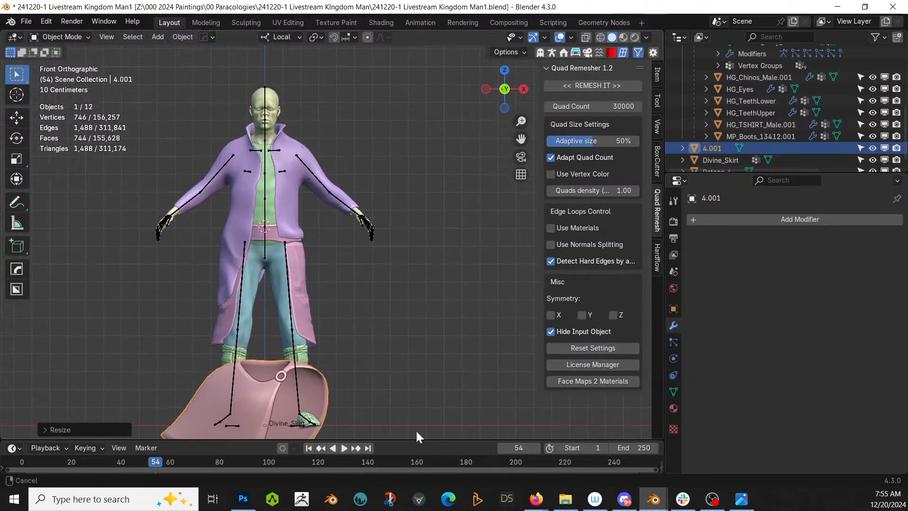
key("g")
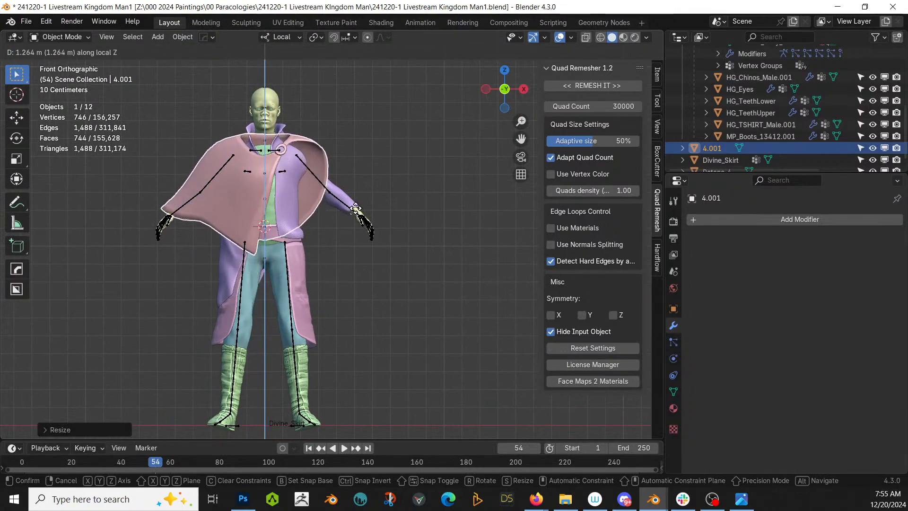
left_click(359, 208)
key("s")
left_click(343, 208)
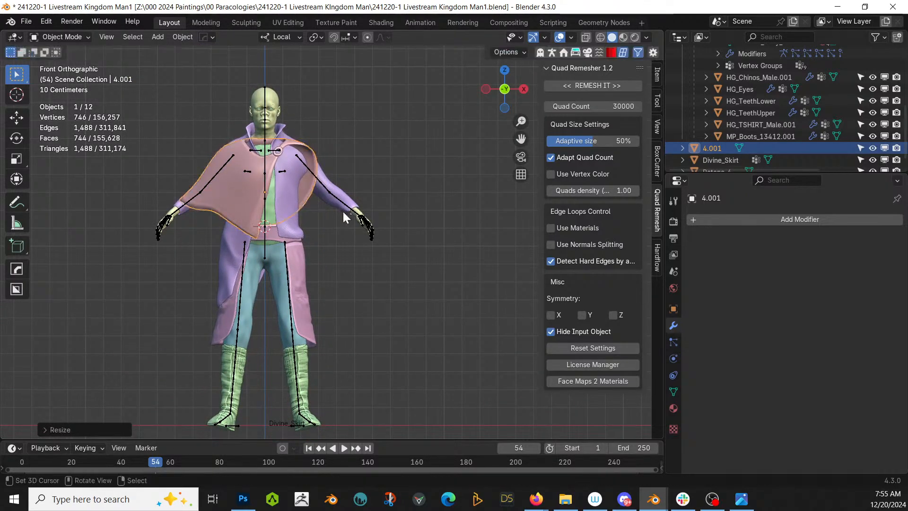
key("g")
key("z")
left_click(348, 206)
Shift the cape back over the shoulders in side view, enlarge it slightly and nudge it around the torso
middle_click_drag(348, 207, 277, 339)
key("KP_3")
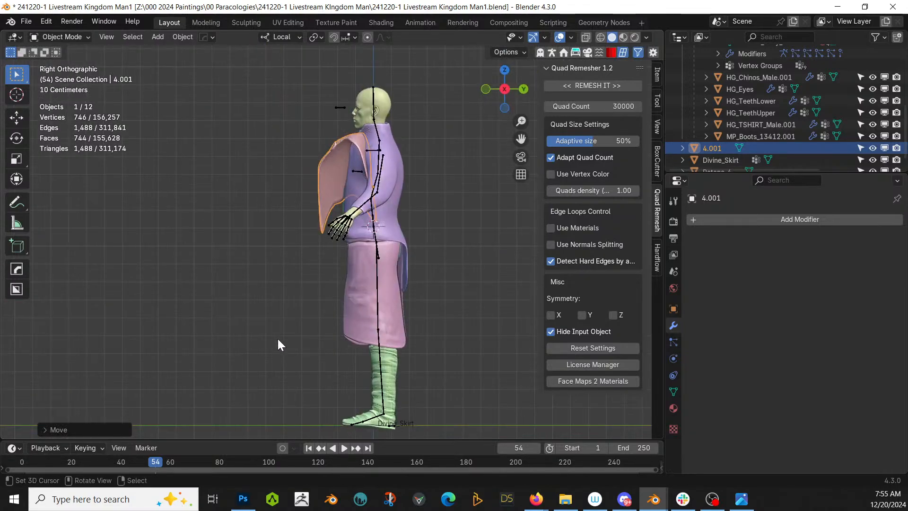
key("g")
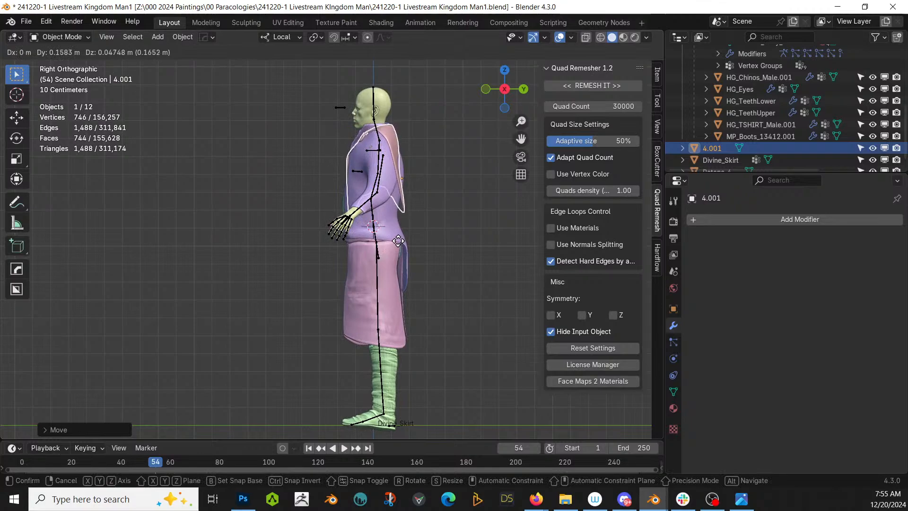
key("s")
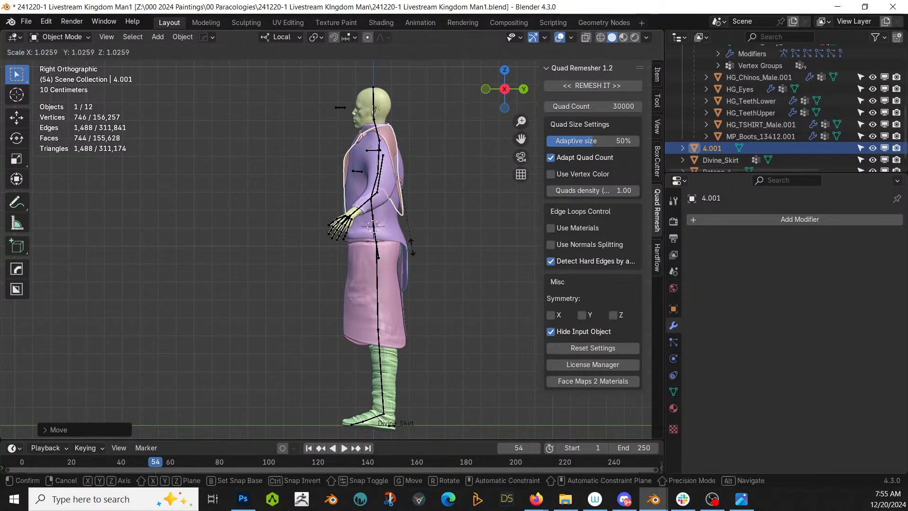
left_click(425, 247)
key("g")
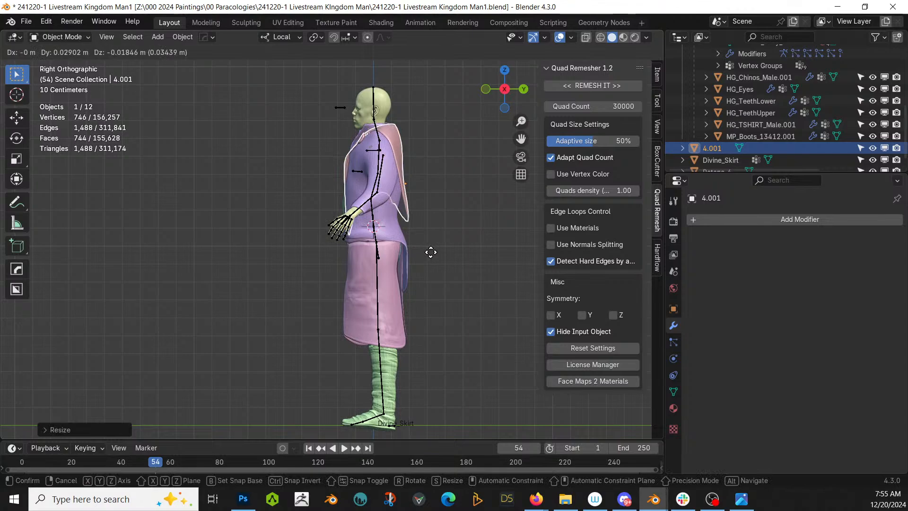
left_click(431, 252)
middle_click_drag(430, 252, 398, 263)
key("g")
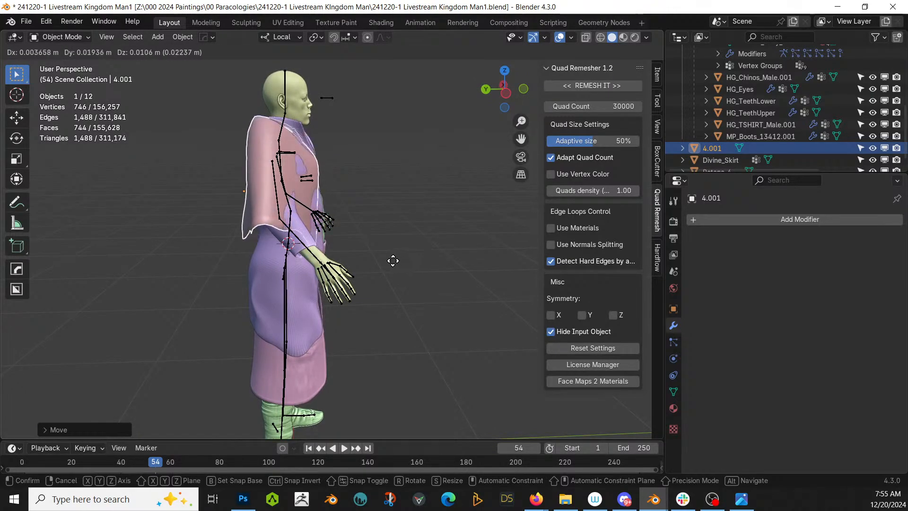
left_click(399, 260)
Lower the cape below the collar in front view, scale it down to about 0.91 and raise it along Z
middle_click_drag(401, 262, 432, 438)
scroll(293, 262, "up", 5)
scroll(304, 266, "up", 3)
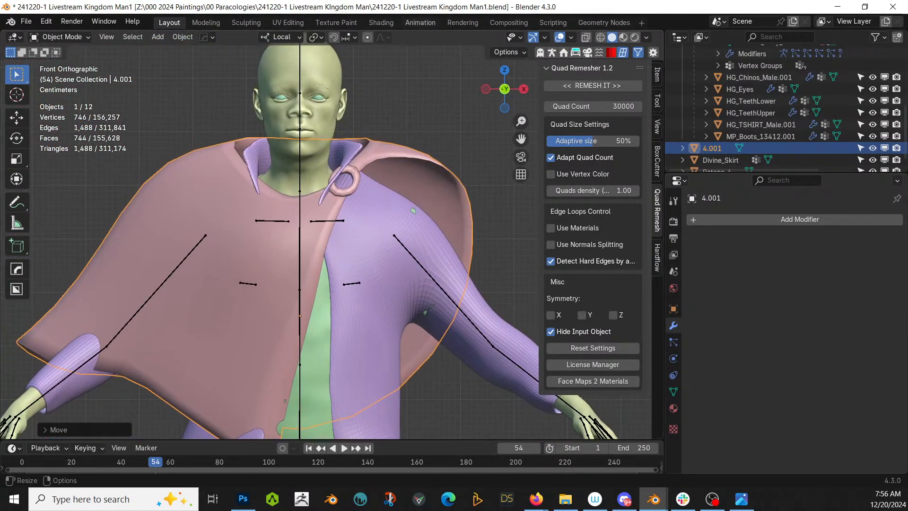
key("g")
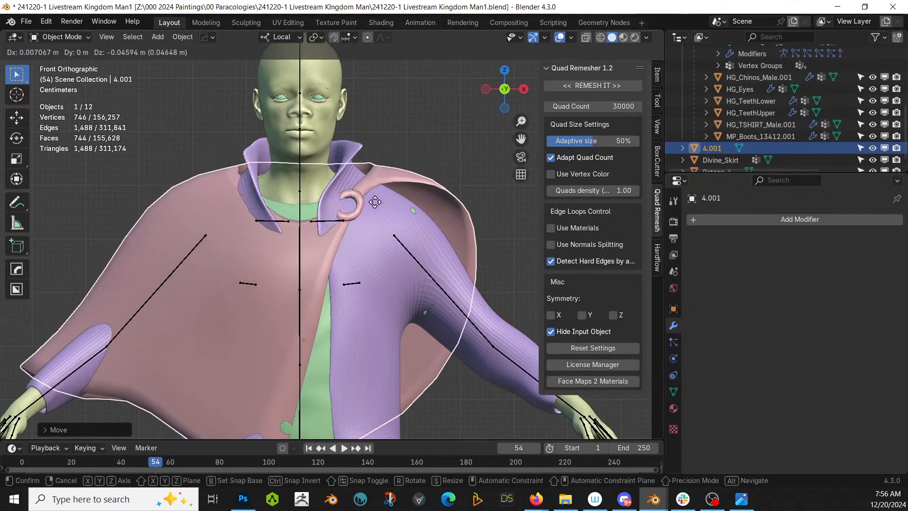
left_click(377, 205)
key("s")
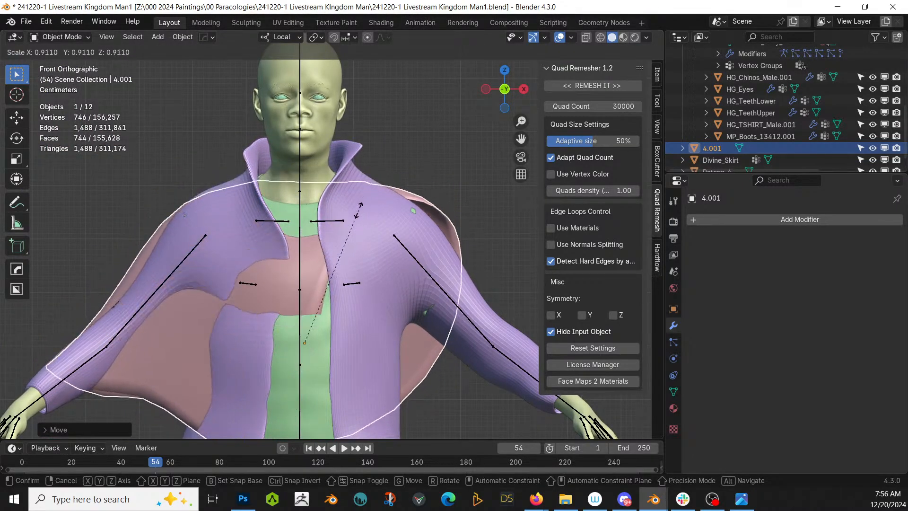
left_click(358, 209)
key("g")
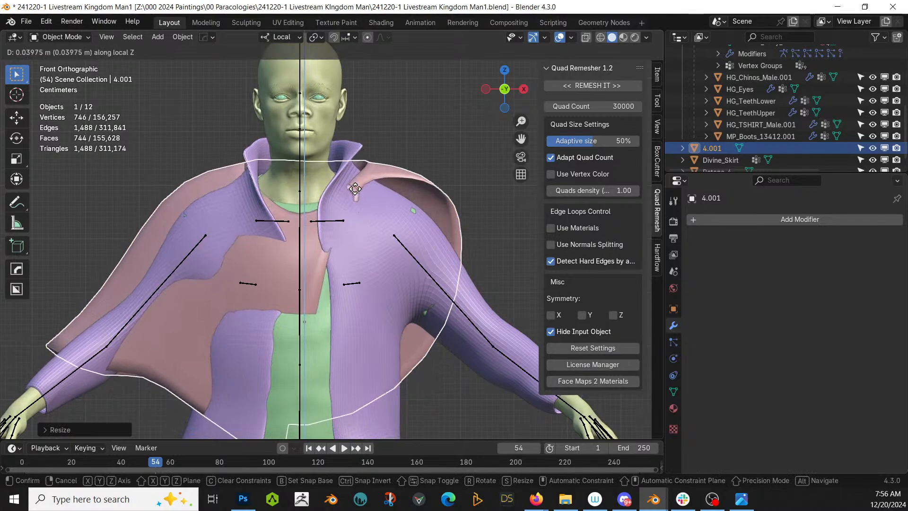
left_click(359, 191)
Move the cape about 0.04 m forward along its local Y so its front and clasp lie over the coat
middle_click_drag(359, 191, 375, 178)
key("g")
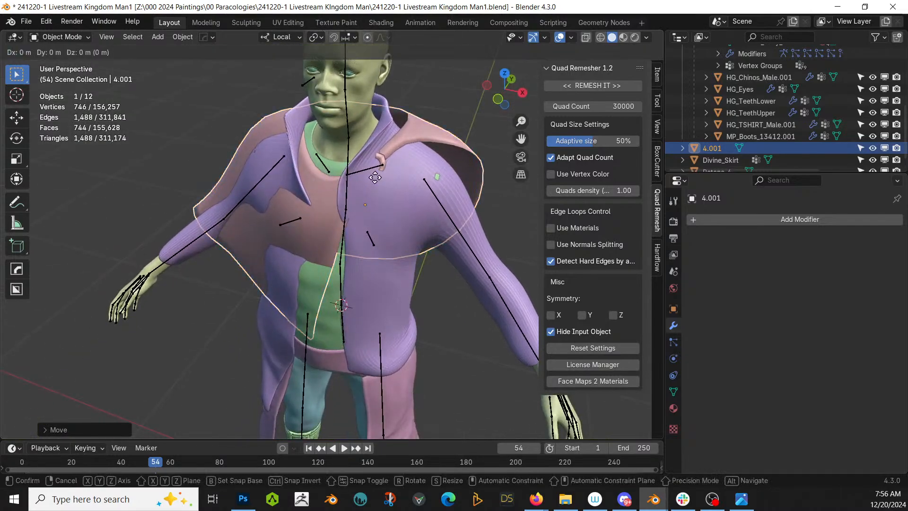
key("y")
key("y")
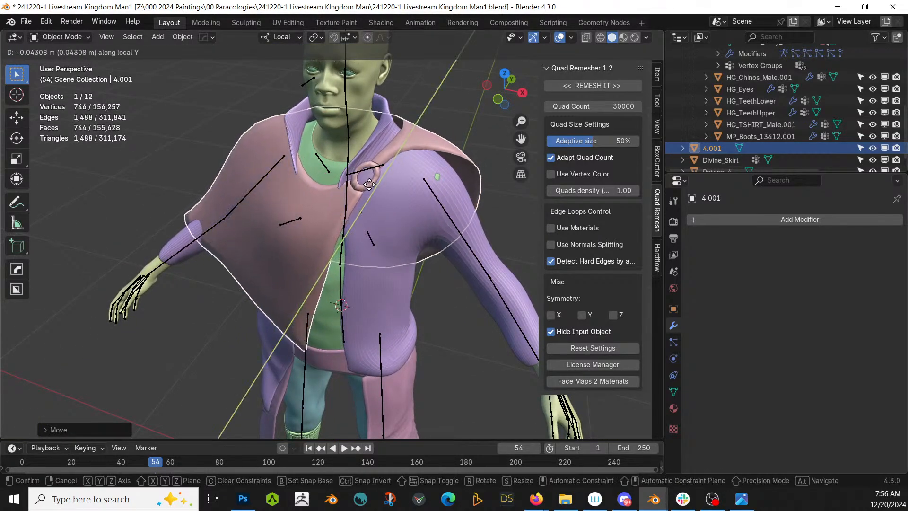
left_click(367, 186)
Apply all transforms to the cape and switch it to Sculpt Mode
middle_click_drag(368, 186, 448, 217)
key("ctrl+a")
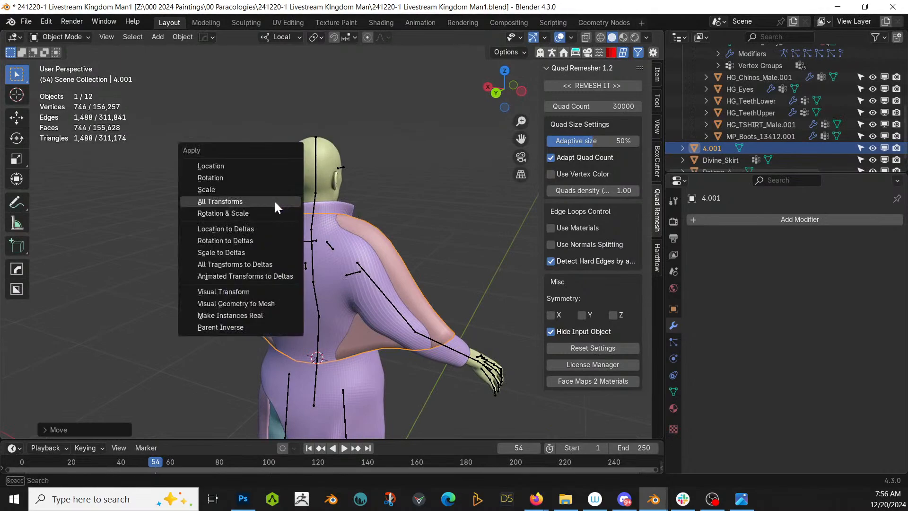
left_click(274, 200)
left_click(52, 32)
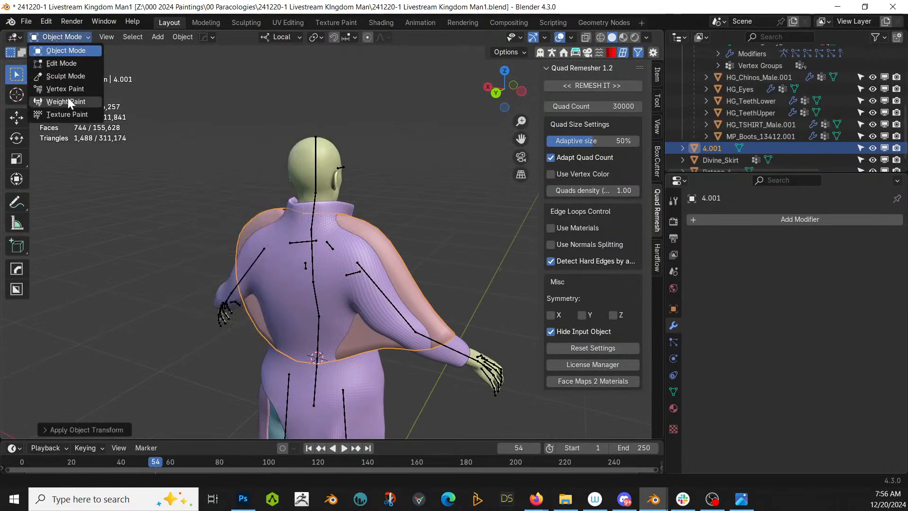
left_click(66, 76)
Shape the cape's clasp strap over the coat's shoulder with Elastic Grab
mouse_move(349, 251)
middle_mouse_down()
mouse_move(325, 264)
mouse_move(293, 233)
mouse_move(304, 253)
mouse_move(283, 251)
mouse_move(270, 232)
mouse_move(307, 227)
mouse_move(284, 208)
mouse_move(254, 213)
mouse_move(265, 184)
mouse_move(289, 239)
mouse_move(302, 222)
mouse_move(324, 243)
mouse_move(319, 217)
mouse_move(264, 162)
mouse_move(266, 189)
middle_mouse_up()
mouse_move(320, 172)
middle_mouse_down()
mouse_move(364, 178)
mouse_move(288, 205)
mouse_move(306, 188)
middle_mouse_up()
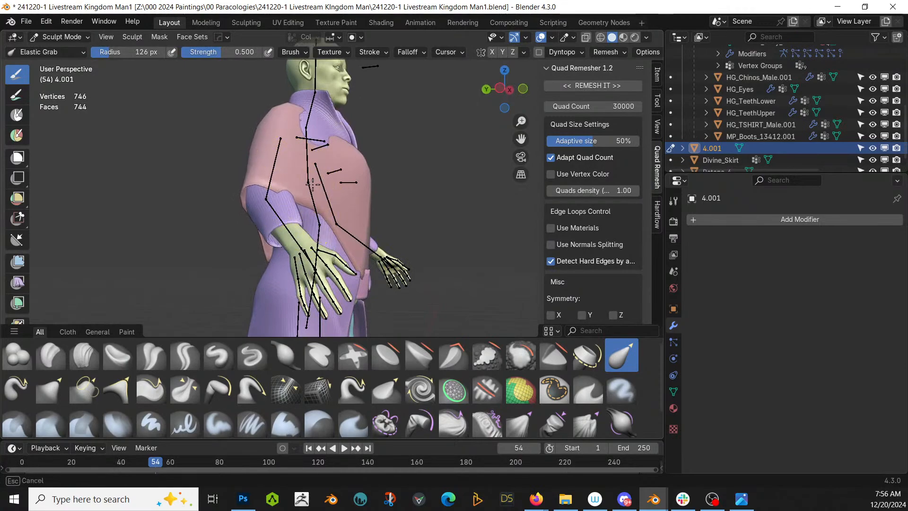
mouse_move(322, 150)
middle_mouse_down()
mouse_move(339, 219)
mouse_move(375, 253)
mouse_move(354, 264)
mouse_move(348, 297)
mouse_move(366, 298)
mouse_move(354, 263)
mouse_move(365, 233)
mouse_move(400, 234)
mouse_move(385, 222)
mouse_move(375, 141)
mouse_move(325, 217)
mouse_move(304, 193)
mouse_move(385, 194)
mouse_move(405, 96)
middle_mouse_up()
mouse_move(391, 110)
left_mouse_down()
mouse_move(421, 139)
mouse_move(415, 146)
left_mouse_up()
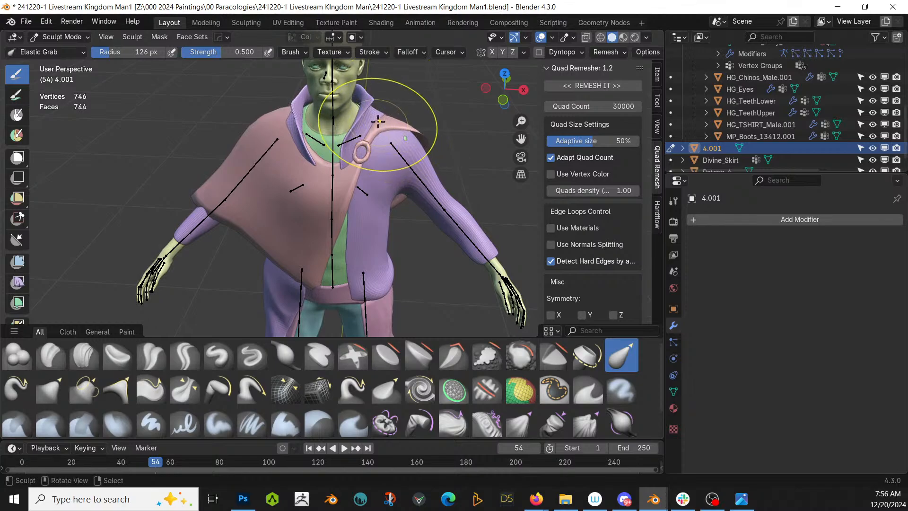
middle_click_drag(388, 118, 355, 183)
scroll(331, 192, "up", 3)
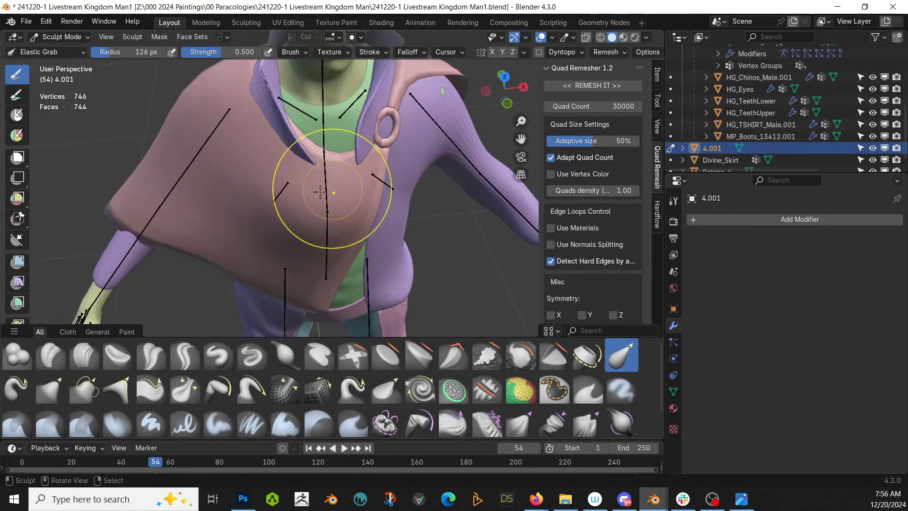
Pull the cape's draped edge clear of the coat sleeve along the covered arm, working from the front and the side
middle_click_drag(289, 158, 278, 84)
scroll(279, 88, "down", 5)
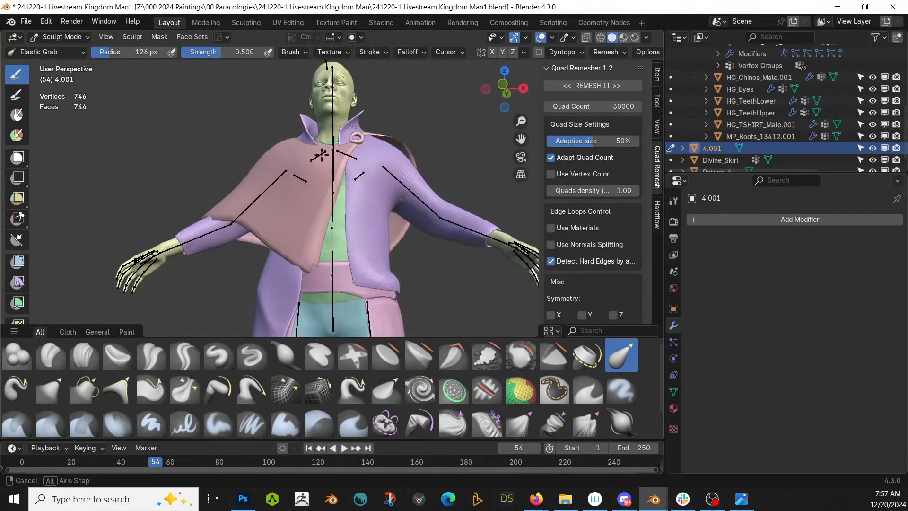
middle_click_drag(325, 194, 279, 173)
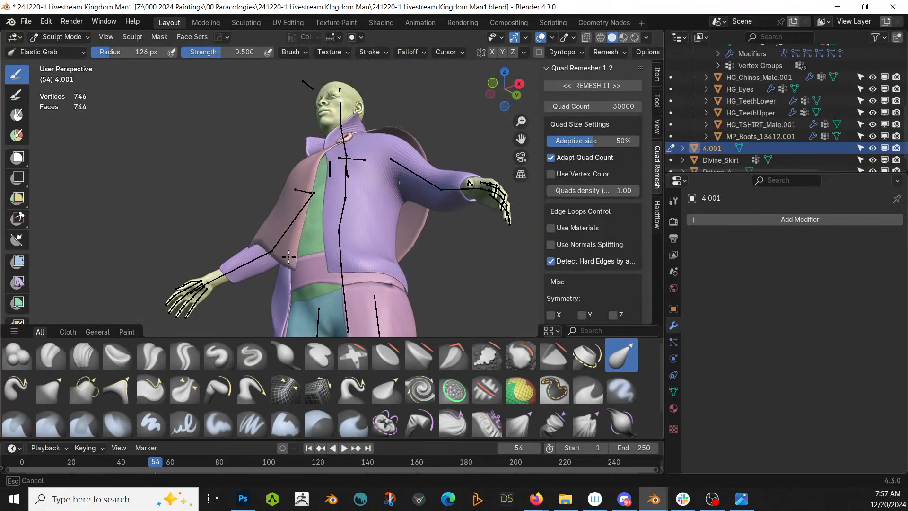
middle_click_drag(264, 279, 294, 263)
scroll(289, 260, "up", 2)
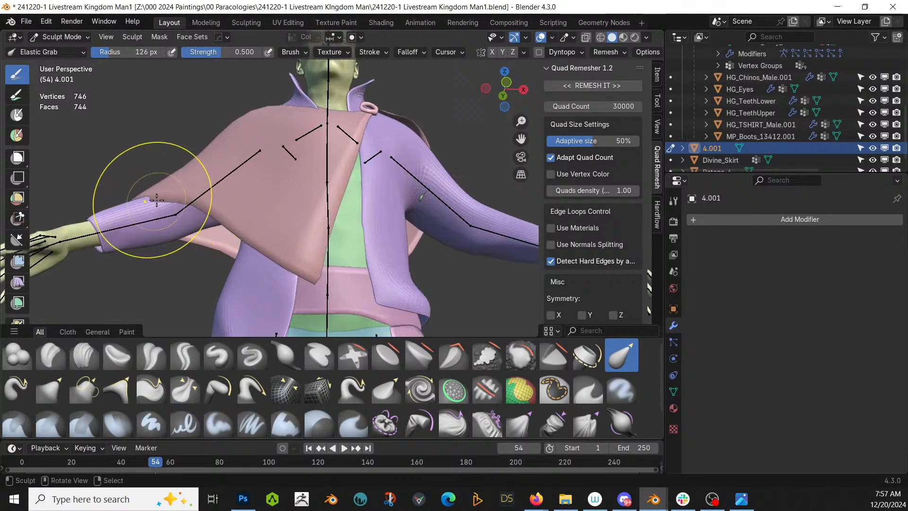
mouse_move(153, 197)
left_mouse_down()
mouse_move(172, 178)
mouse_move(188, 178)
left_mouse_up()
middle_click_drag(189, 178, 191, 141)
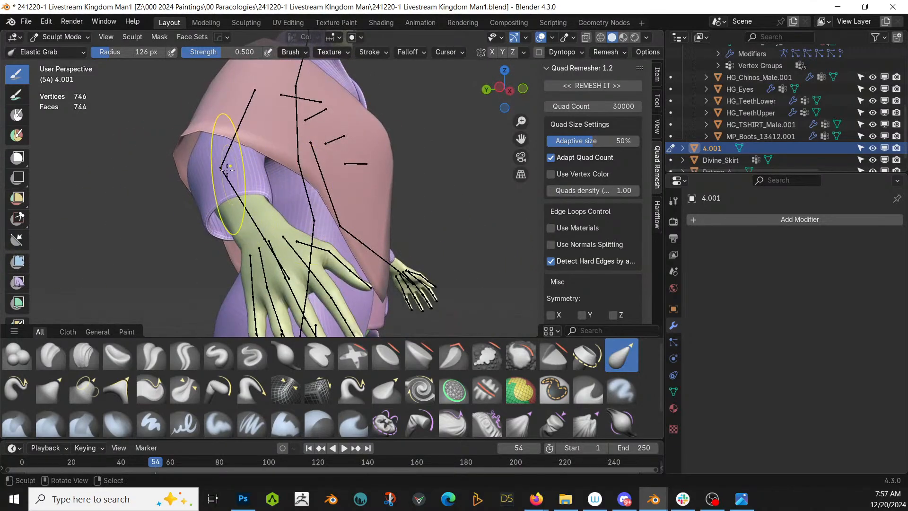
mouse_move(193, 134)
left_mouse_down()
mouse_move(216, 139)
mouse_move(209, 150)
mouse_move(218, 162)
left_mouse_up()
Pull the cape's hem outward around the elbow of the covered arm so it wraps over the coat sleeve
mouse_move(218, 161)
middle_mouse_down()
mouse_move(335, 219)
mouse_move(307, 263)
mouse_move(313, 187)
mouse_move(308, 206)
middle_mouse_up()
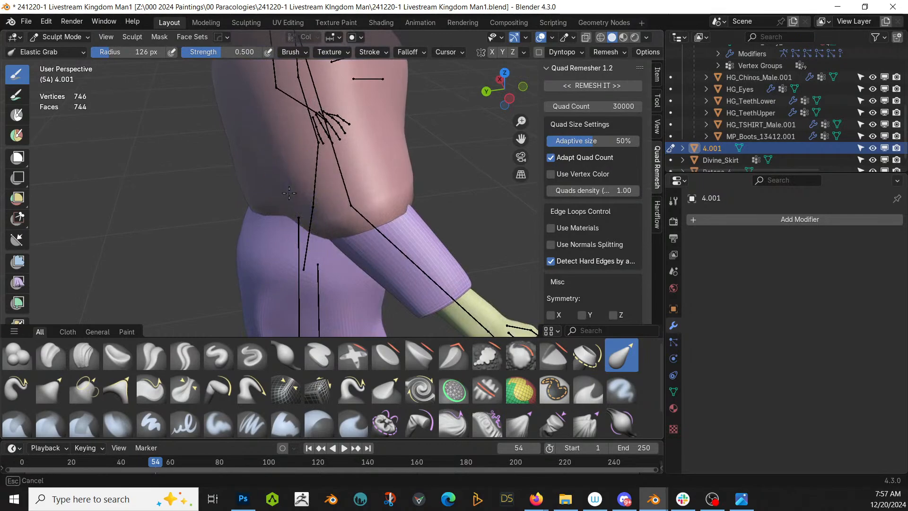
mouse_move(423, 205)
middle_mouse_down()
mouse_move(443, 158)
mouse_move(406, 210)
middle_mouse_up()
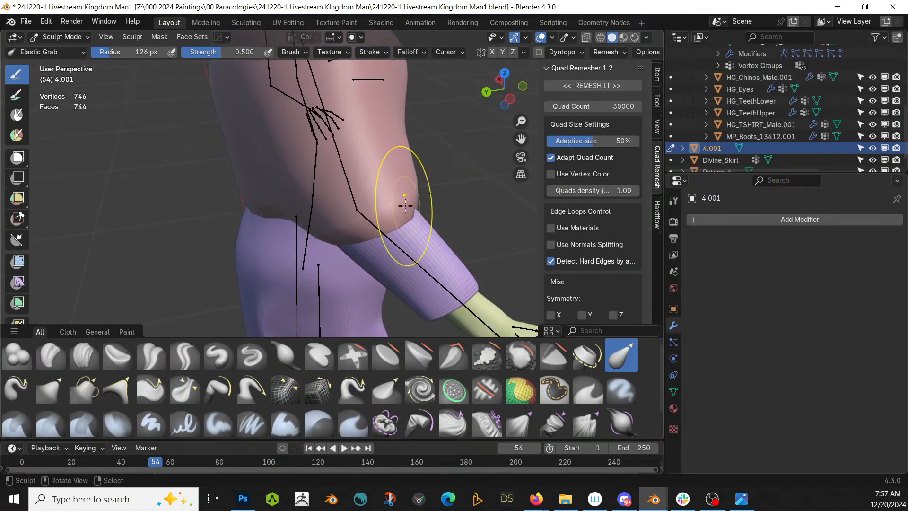
left_click_drag(411, 206, 427, 196)
scroll(430, 203, "down", 4)
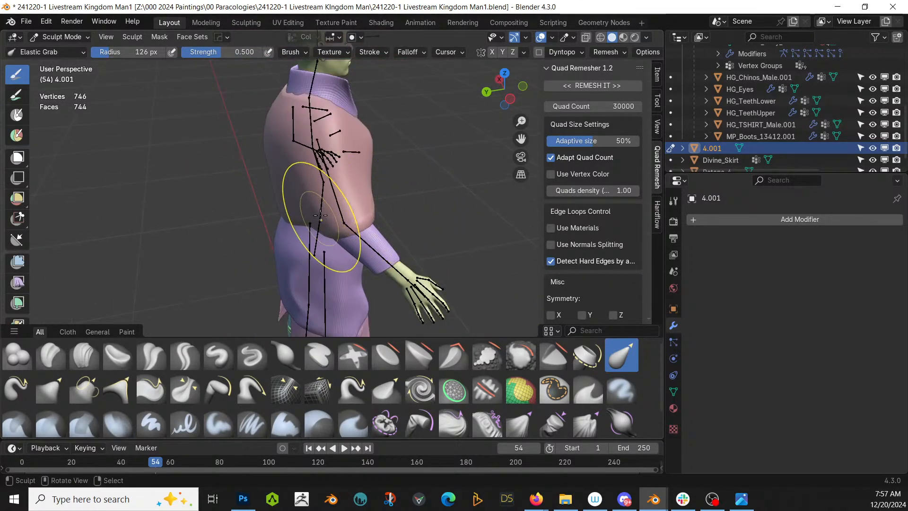
middle_click_drag(326, 219, 468, 217)
scroll(345, 220, "up", 3)
middle_click_drag(371, 198, 405, 218, "shift")
left_click_drag(432, 202, 445, 192)
Switch sculpting to the Retopo_4 coat and reshape its collar lapel on the draped side to sit over the cape's neckline
middle_click_drag(308, 223, 202, 180)
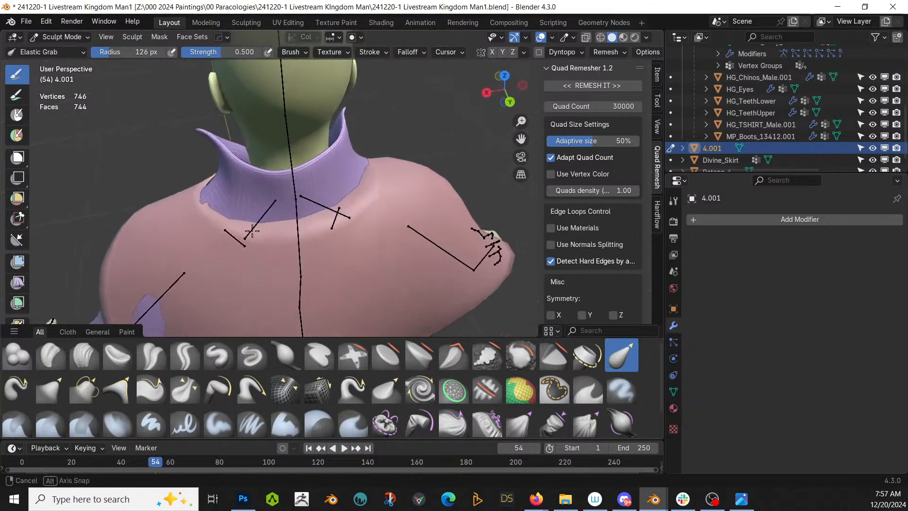
scroll(191, 202, "down", 4)
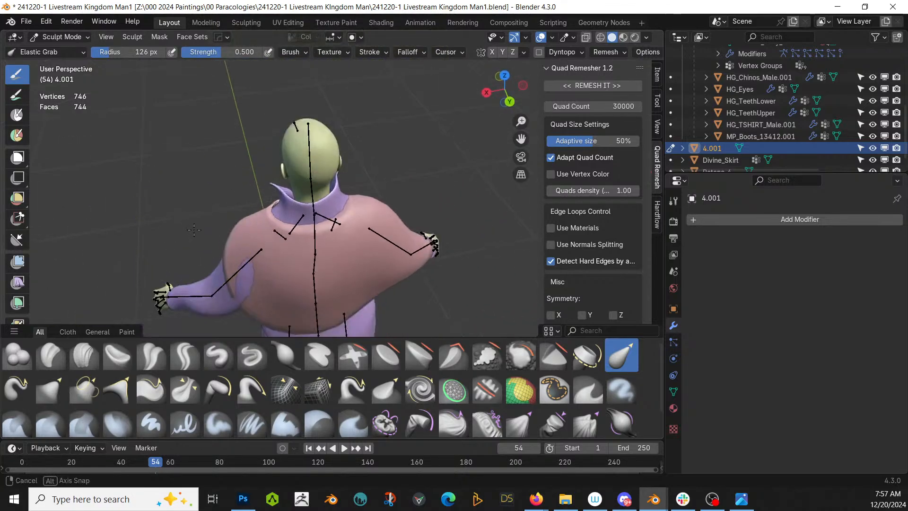
mouse_move(307, 199)
middle_mouse_down()
mouse_move(289, 213)
mouse_move(592, 134)
mouse_move(385, 213)
mouse_move(349, 287)
mouse_move(284, 198)
middle_mouse_up()
scroll(373, 213, "up", 5)
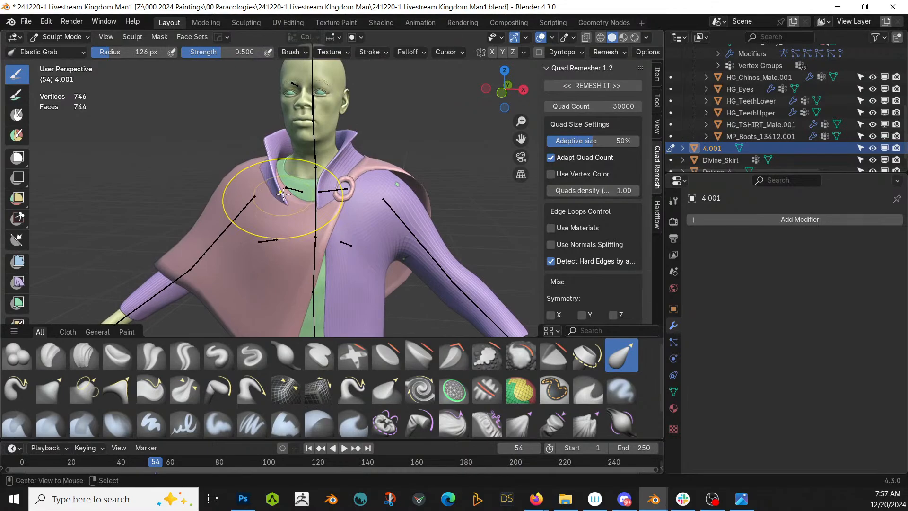
key("alt+q")
scroll(284, 194, "up", 2)
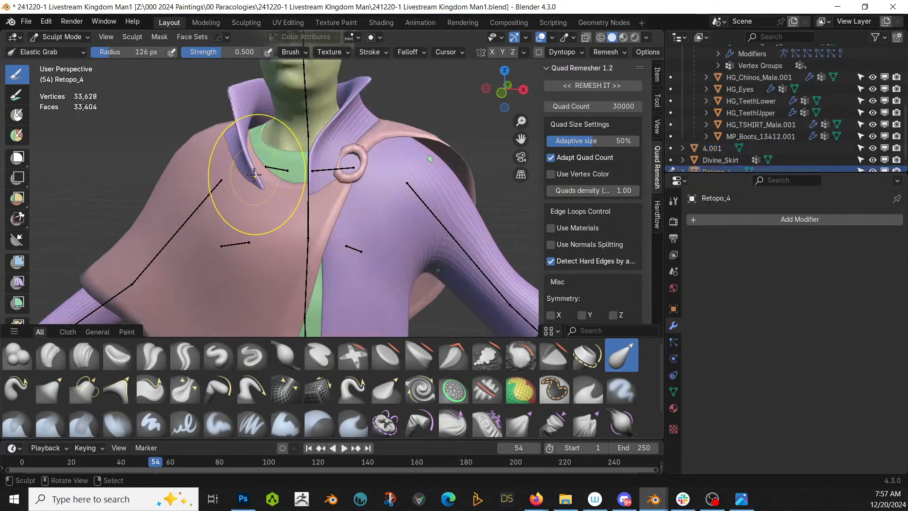
mouse_move(269, 173)
left_mouse_down()
mouse_move(284, 145)
mouse_move(272, 127)
mouse_move(263, 131)
left_mouse_up()
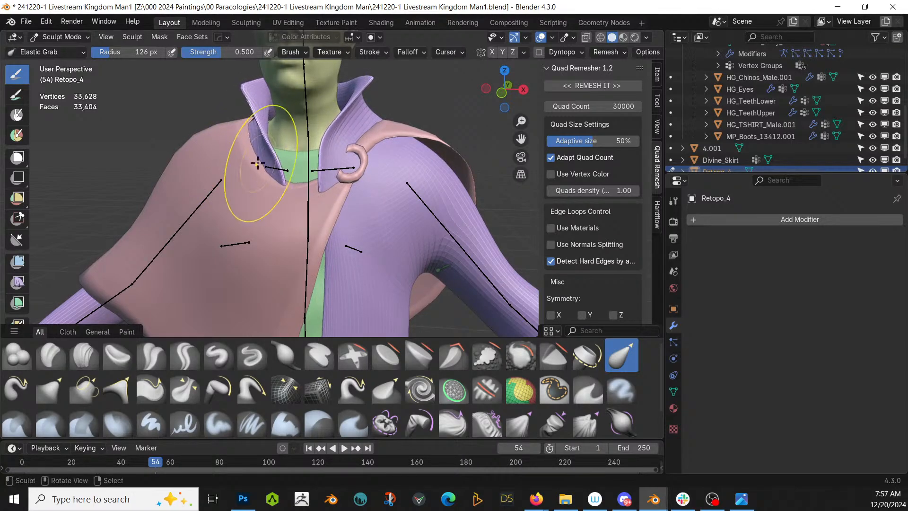
middle_click_drag(258, 163, 242, 212)
left_click_drag(259, 221, 269, 210)
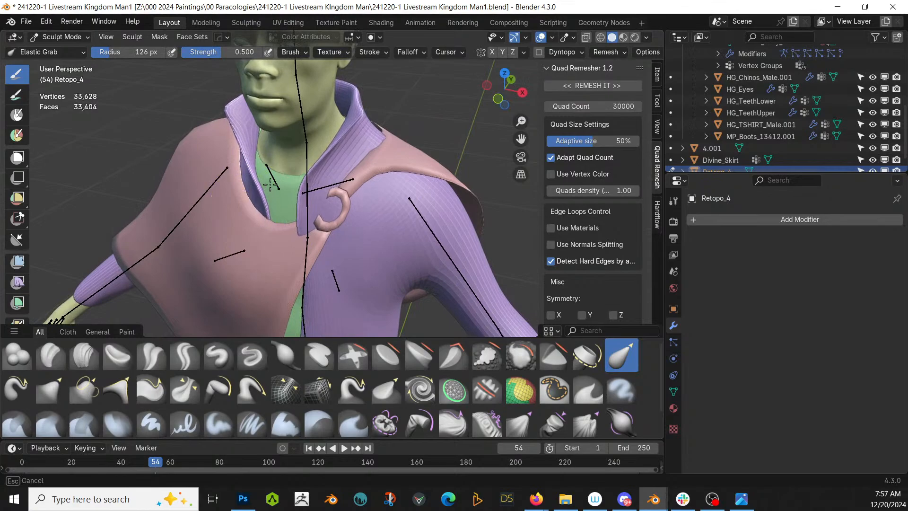
mouse_move(255, 197)
middle_mouse_down()
mouse_move(282, 144)
mouse_move(310, 171)
mouse_move(237, 117)
middle_mouse_up()
scroll(298, 178, "up", 3)
left_click_drag(248, 112, 264, 124)
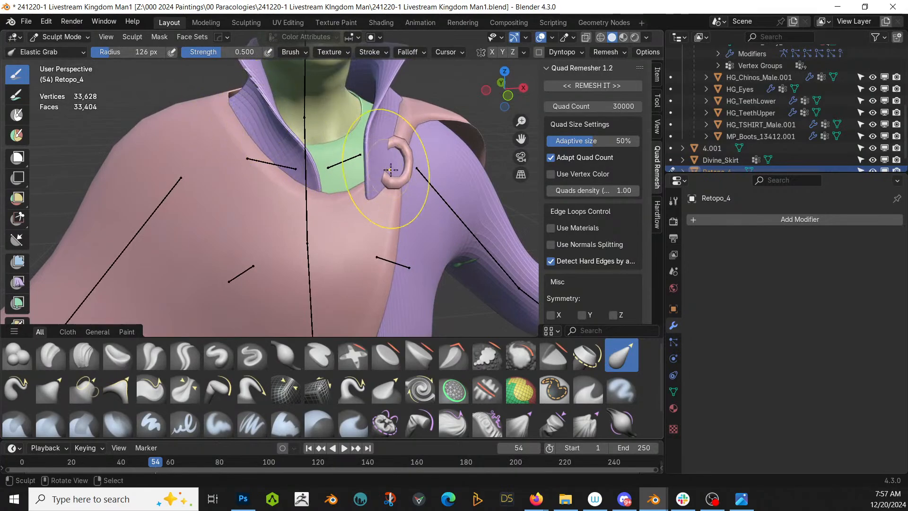
Push the coat's lapel beside the clasp inward so it sits beneath the cape's ring
mouse_move(348, 145)
left_mouse_down()
mouse_move(364, 179)
mouse_move(327, 156)
mouse_move(337, 173)
left_mouse_up()
middle_click_drag(337, 173, 305, 217)
left_click_drag(397, 141, 388, 148)
mouse_move(458, 205)
middle_mouse_down()
mouse_move(473, 179)
mouse_move(455, 153)
mouse_move(223, 186)
mouse_move(298, 217)
mouse_move(308, 178)
mouse_move(412, 183)
mouse_move(416, 136)
mouse_move(452, 161)
middle_mouse_up()
scroll(412, 183, "down", 3)
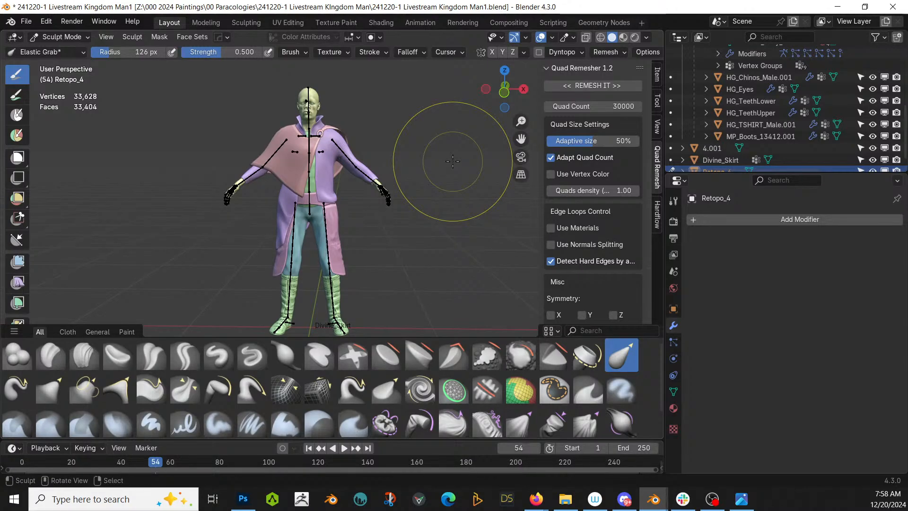
Save the Blender file and return the coat to Object Mode
left_click(25, 22)
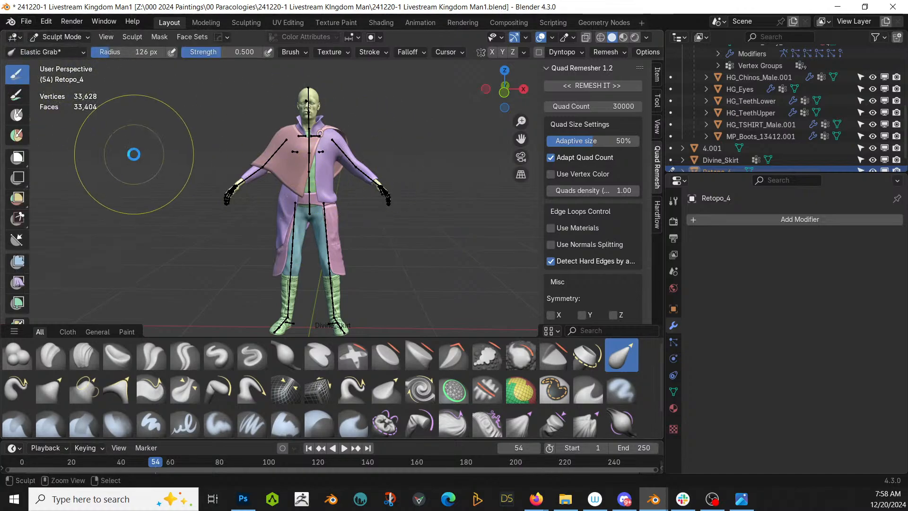
key("ctrl+s")
left_click(45, 37)
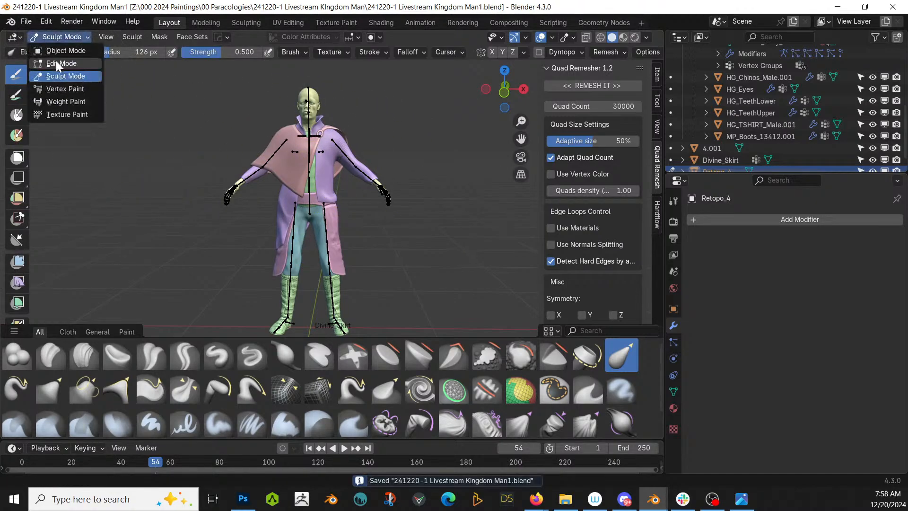
left_click(59, 50)
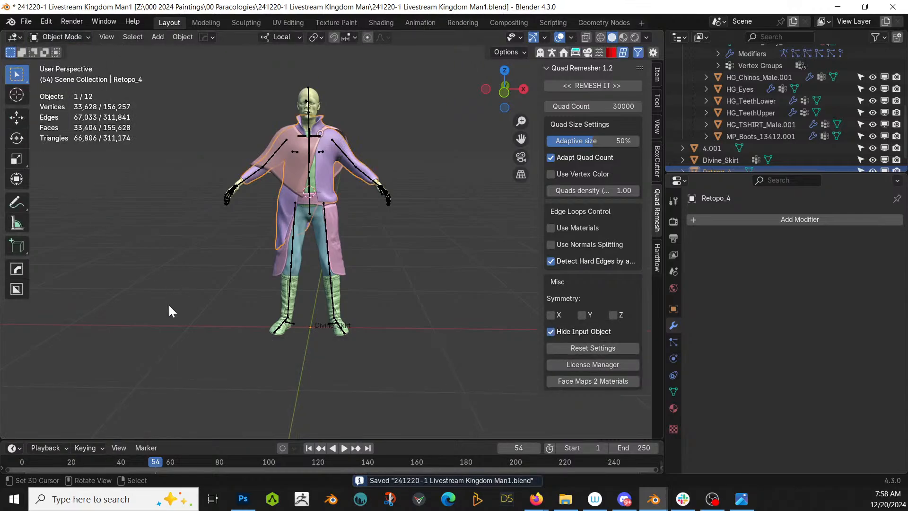
Select the Divine_Skirt object and apply the HOps Sharpen operation to smooth its shading
scroll(169, 306, "up", 5)
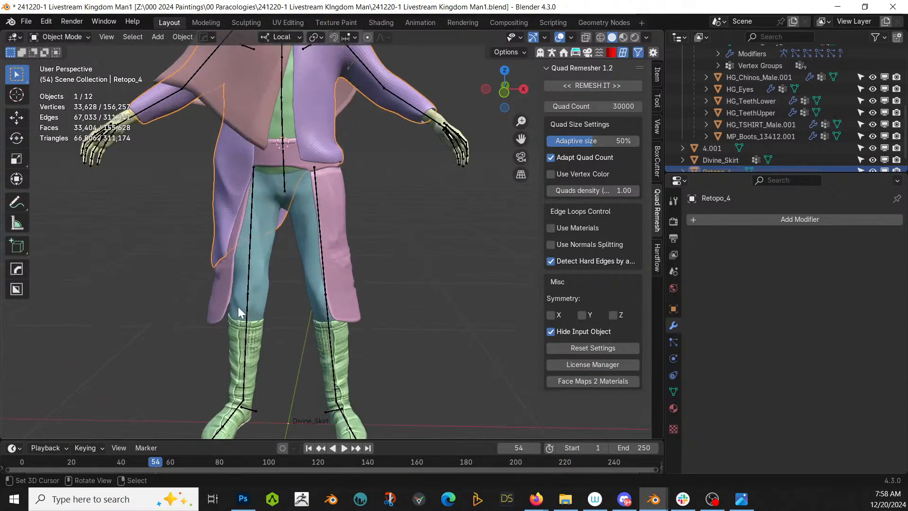
middle_click_drag(282, 294, 281, 393, "shift")
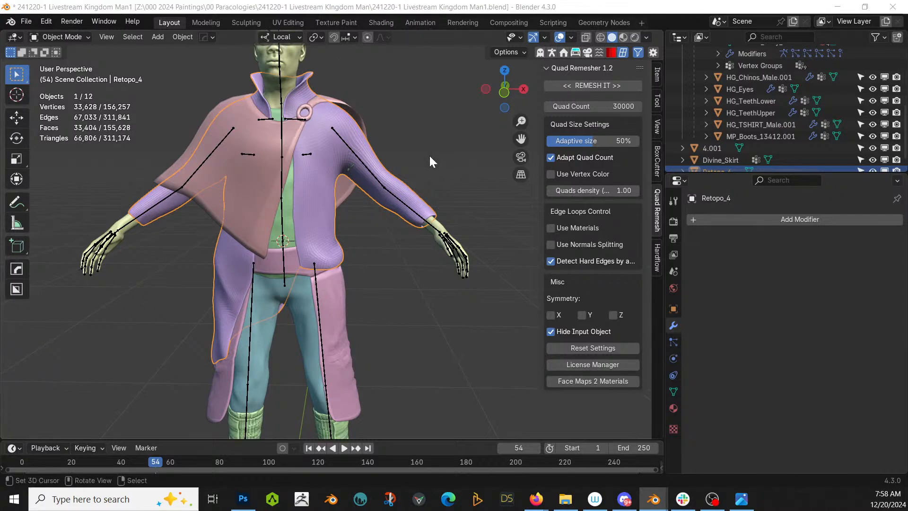
middle_click_drag(445, 177, 459, 195)
scroll(358, 187, "up", 5)
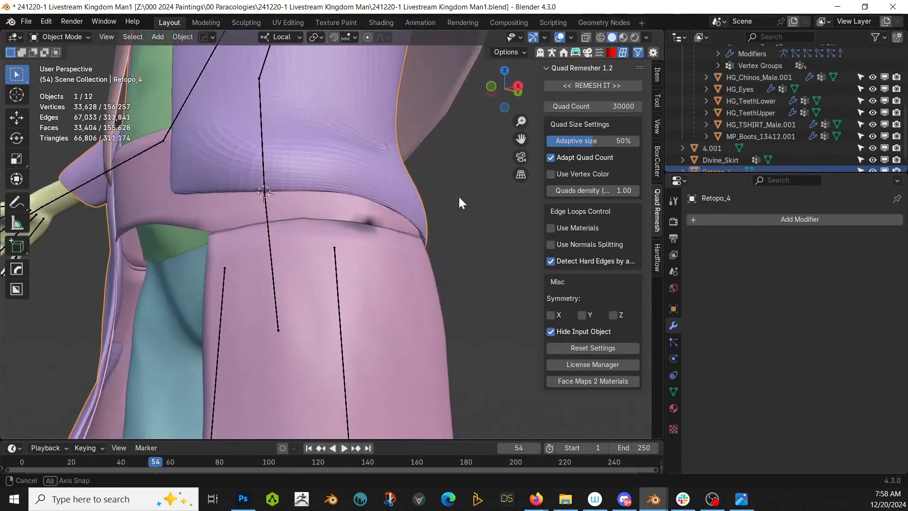
left_click(373, 247)
key("Tab")
key("Tab")
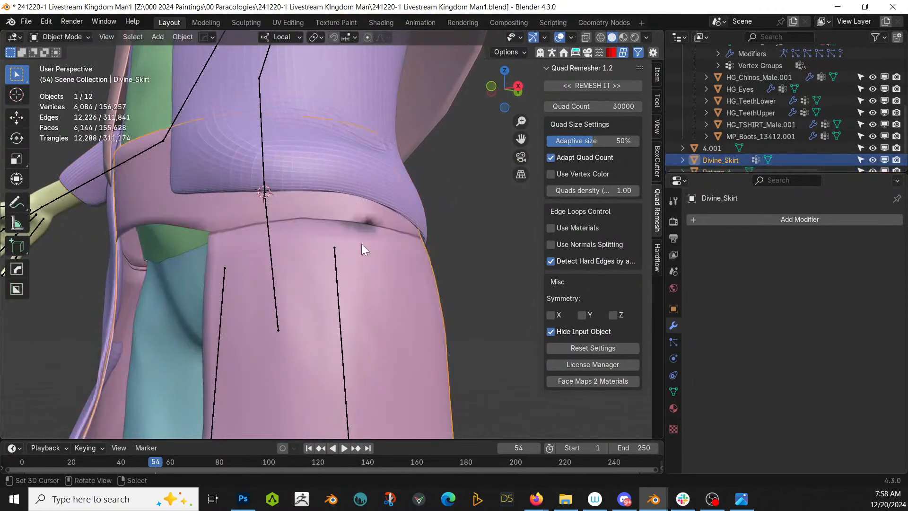
key("q")
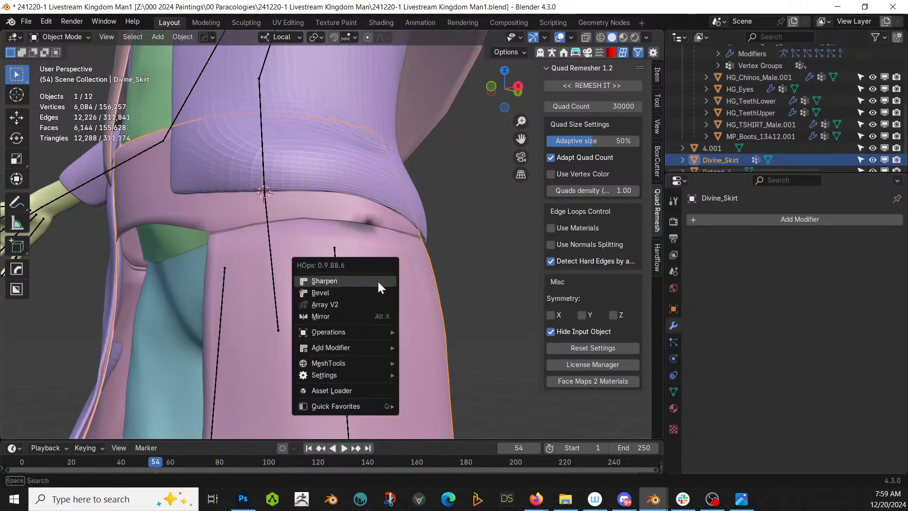
left_click(377, 279)
Select the Retopo_4 coat and apply the HOps Sharpen operation to it
scroll(379, 281, "down", 5)
mouse_move(379, 280)
middle_mouse_down()
mouse_move(433, 286)
mouse_move(390, 293)
middle_mouse_up()
left_click(328, 174)
key("q")
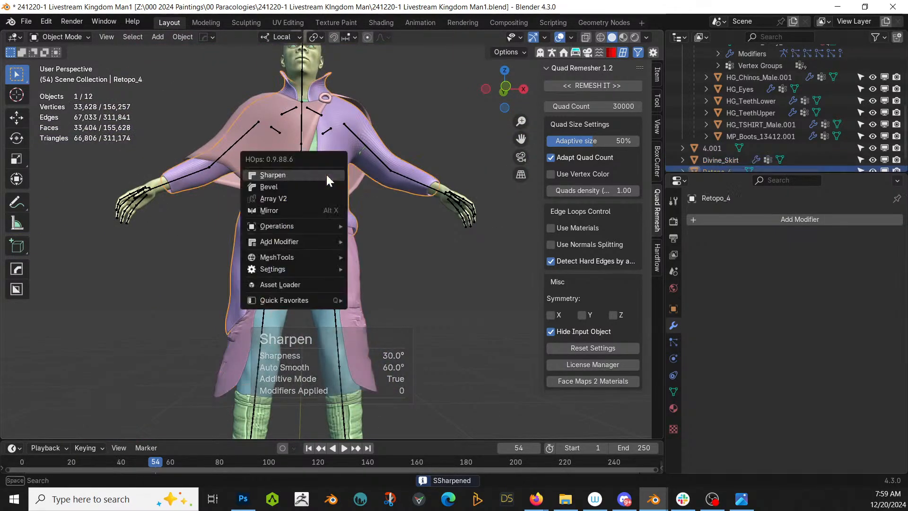
left_click(326, 174)
Return the coat to Sculpt Mode and pull its underarm with Elastic Grab to cover the shirt poking through
scroll(398, 189, "up", 8)
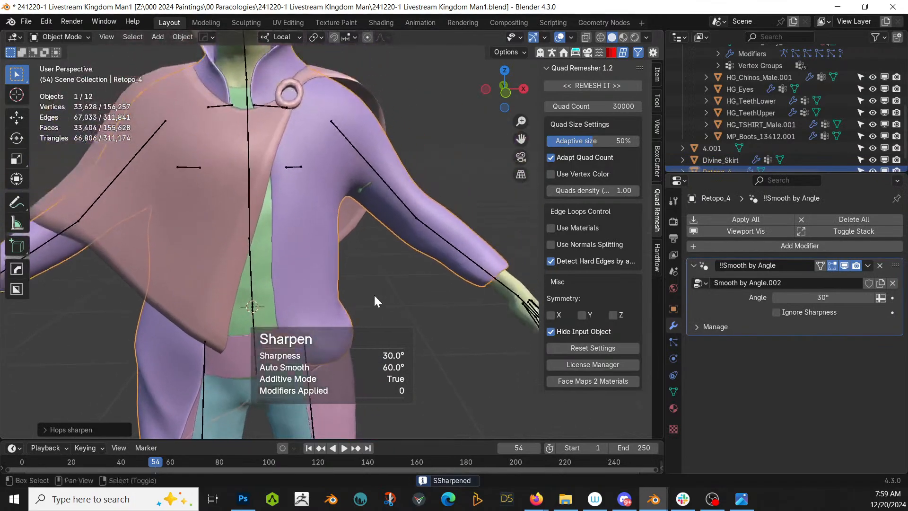
left_click(47, 38)
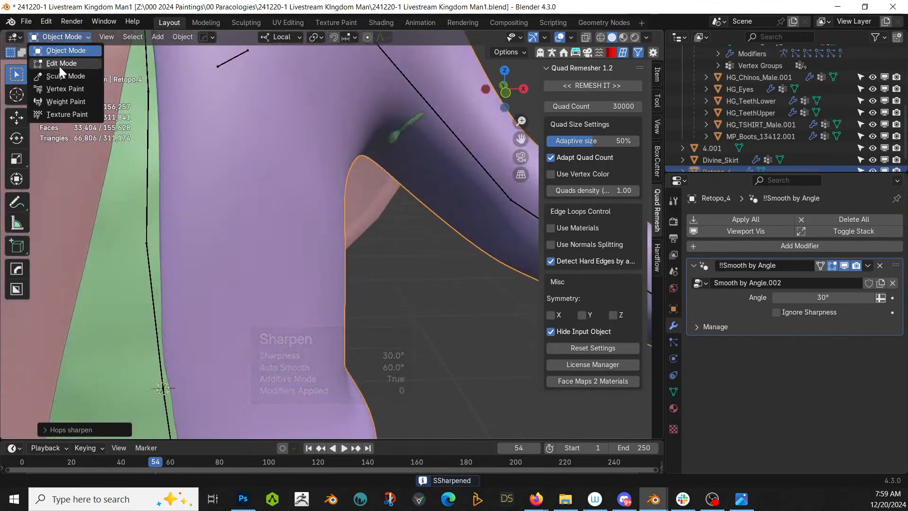
left_click(66, 79)
middle_click_drag(411, 137, 402, 170)
left_click_drag(407, 175, 401, 186)
scroll(381, 209, "down", 8)
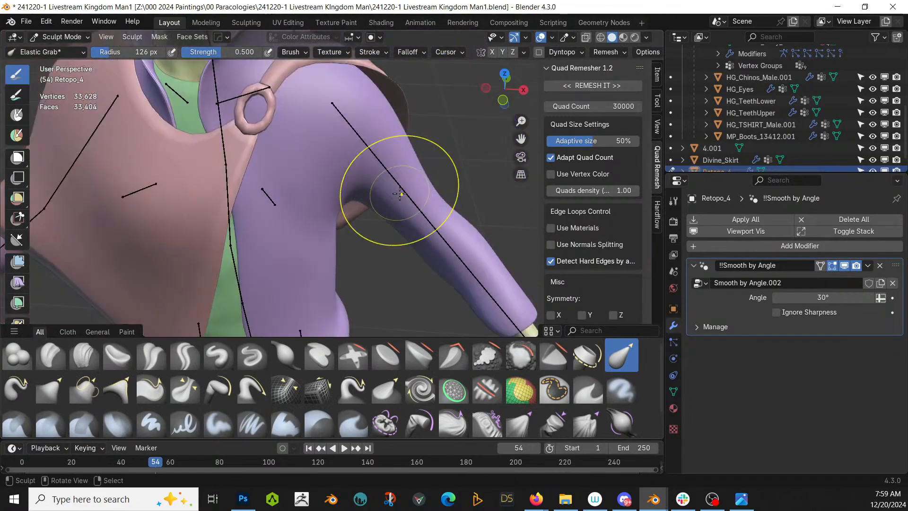
Switch the coat back to Object Mode and select the character's armature
middle_click_drag(376, 211, 369, 177)
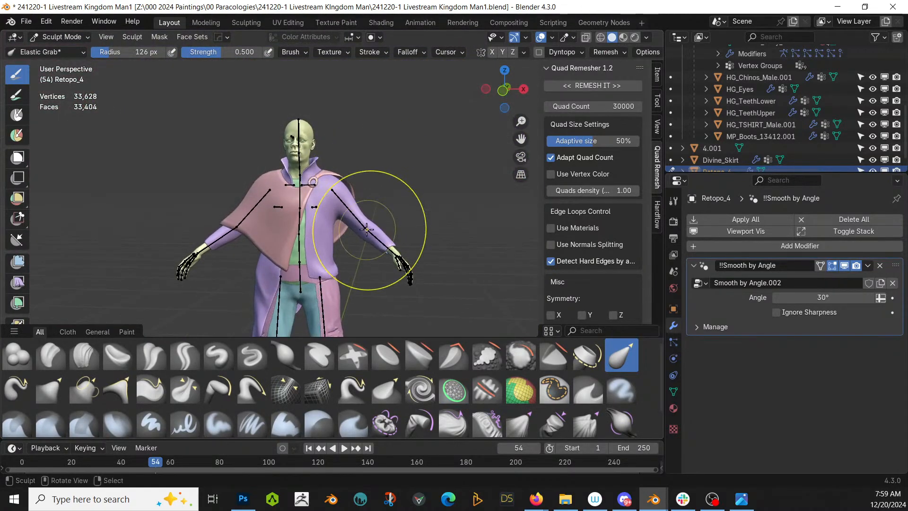
middle_click_drag(367, 231, 375, 155)
scroll(376, 165, "up", 1)
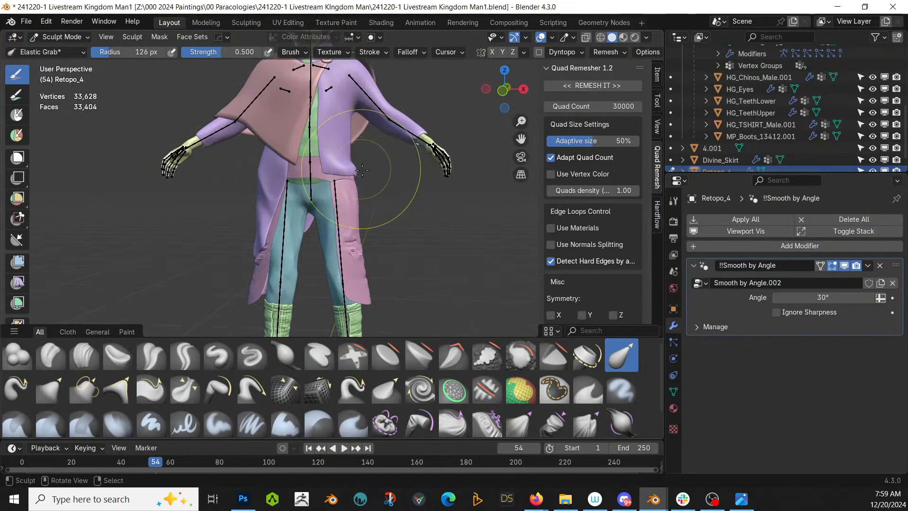
left_click(58, 38)
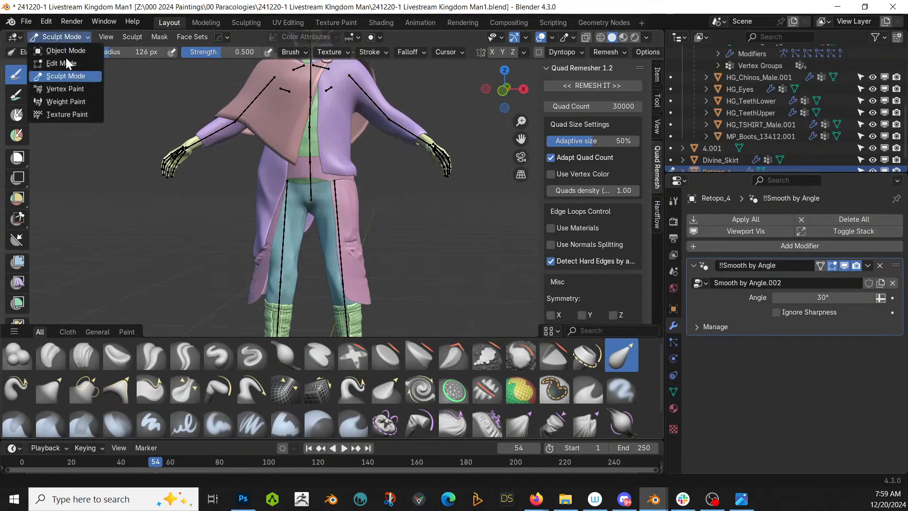
left_click(66, 52)
scroll(372, 178, "up", 3)
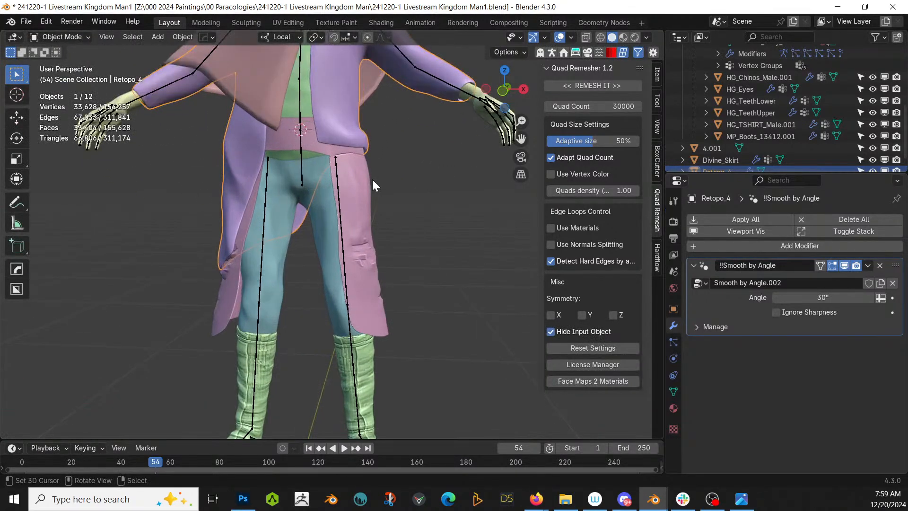
left_click(354, 205)
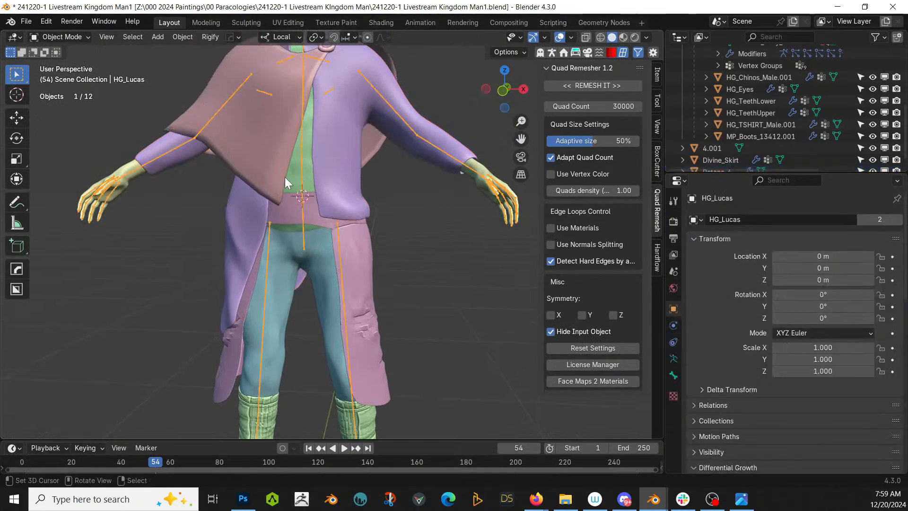
Wrap a slightly slanted waist belt around the HG_TSHIRT_Male.001 shirt using Cablerator Insulate with a width of 0.002
left_click(299, 182)
middle_click_drag(298, 183, 375, 203)
key("shift+alt+c")
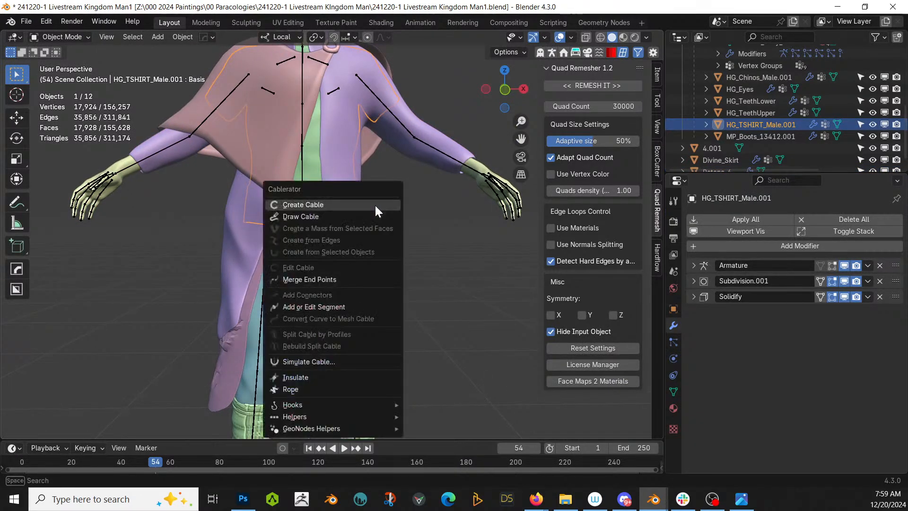
left_click(316, 377)
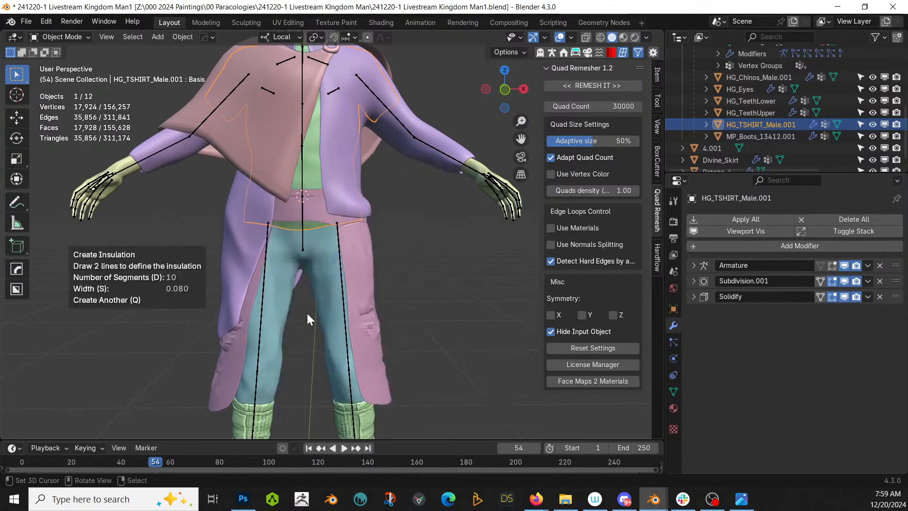
left_click_drag(497, 222, 475, 217)
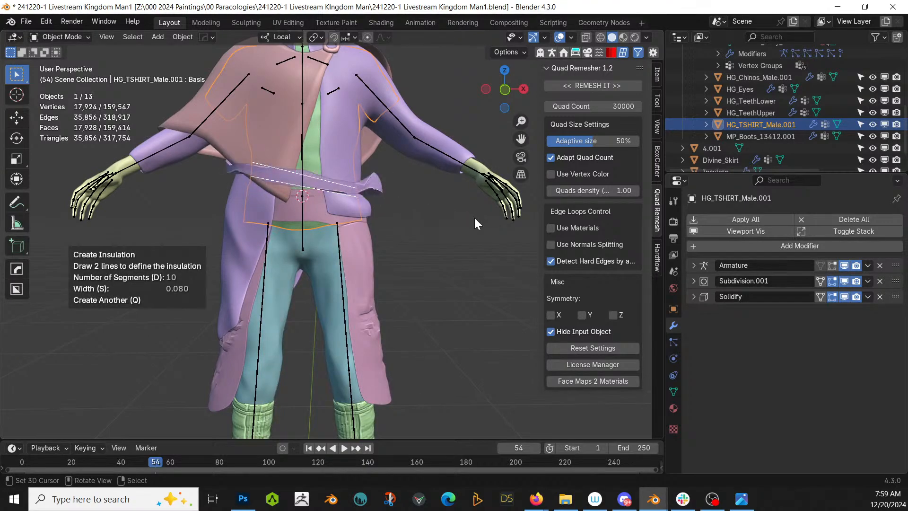
key("s")
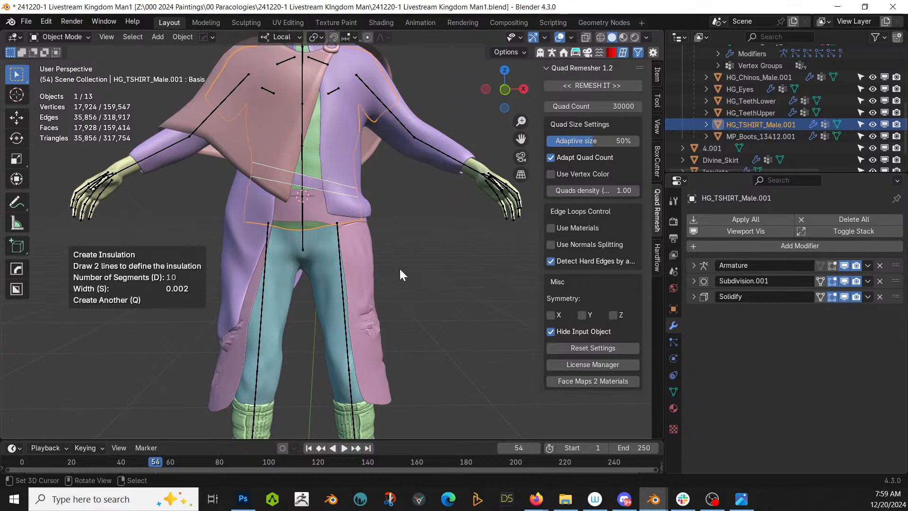
middle_click_drag(400, 273, 417, 294)
scroll(418, 296, "up", 5)
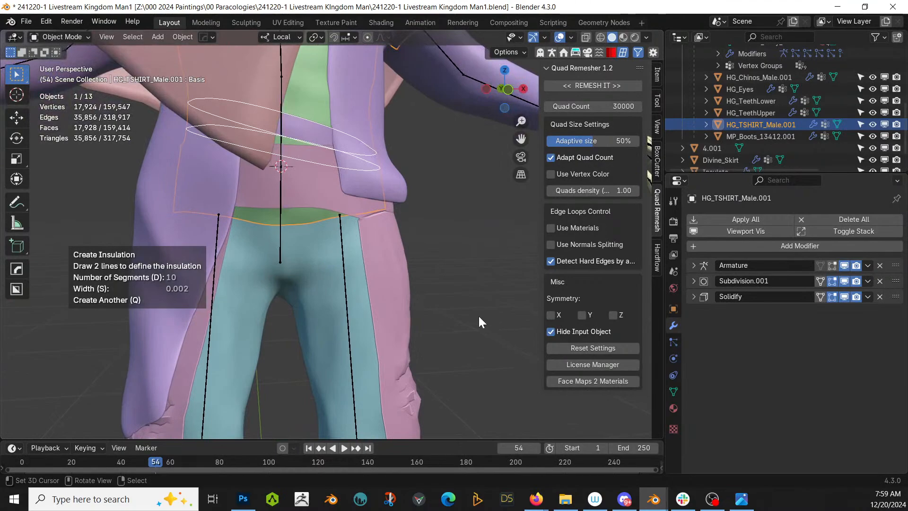
left_click(478, 314)
Add the T-shirt to the belt selection and use Insulate to wrap a second belt diagonally across the first
middle_click_drag(478, 314, 462, 327)
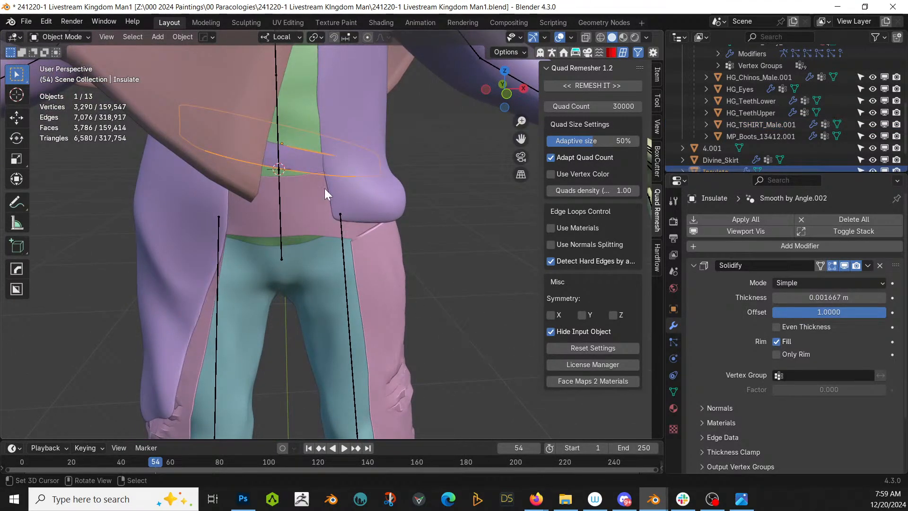
left_click(307, 137, "shift")
key("shift+alt+c")
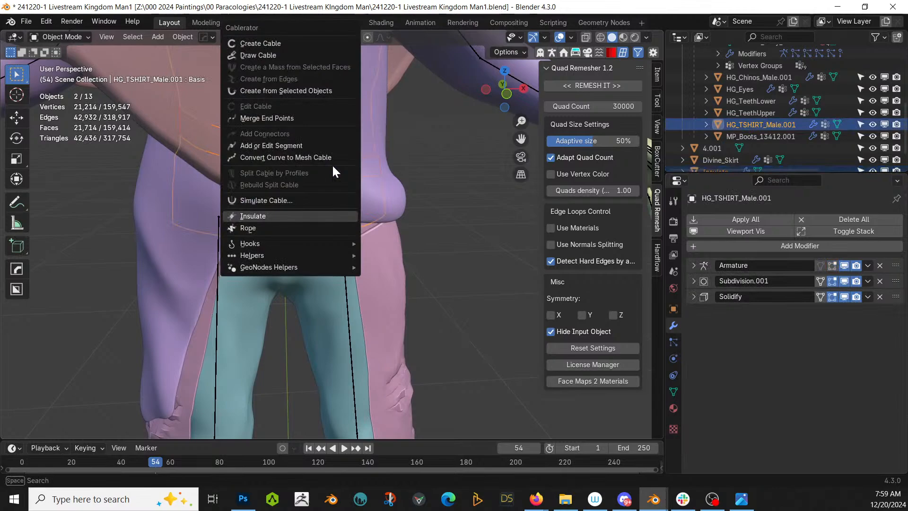
left_click(284, 212)
middle_click_drag(284, 212, 338, 176)
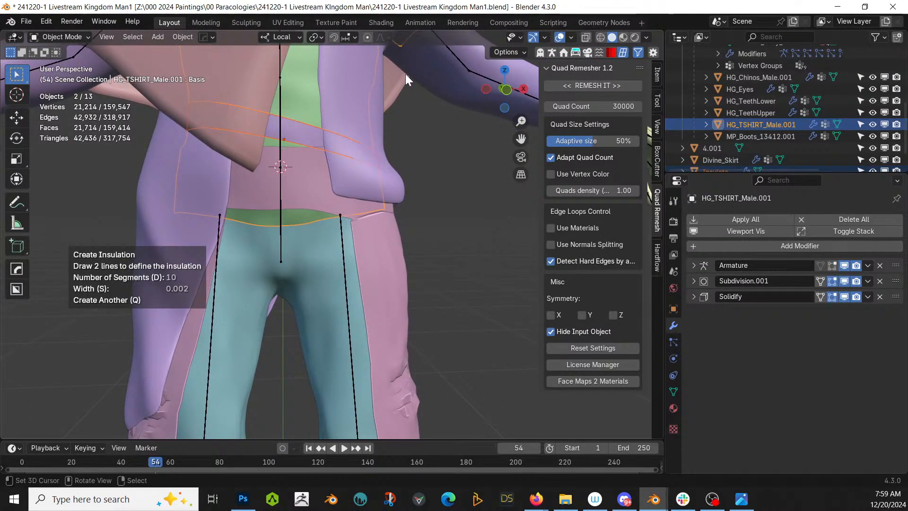
mouse_move(368, 105)
left_mouse_down()
mouse_move(97, 195)
mouse_move(178, 168)
left_mouse_up()
left_click_drag(151, 200, 140, 208)
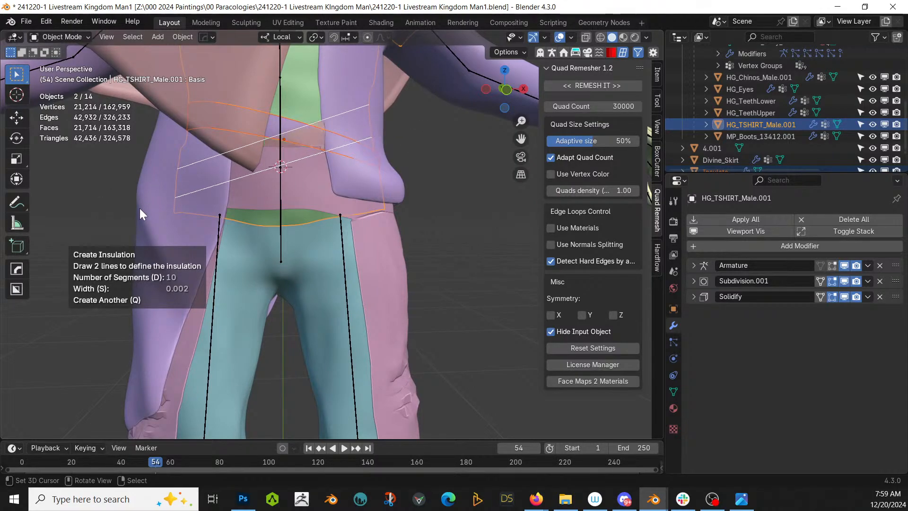
scroll(259, 231, "up", 2)
middle_click_drag(259, 231, 268, 266)
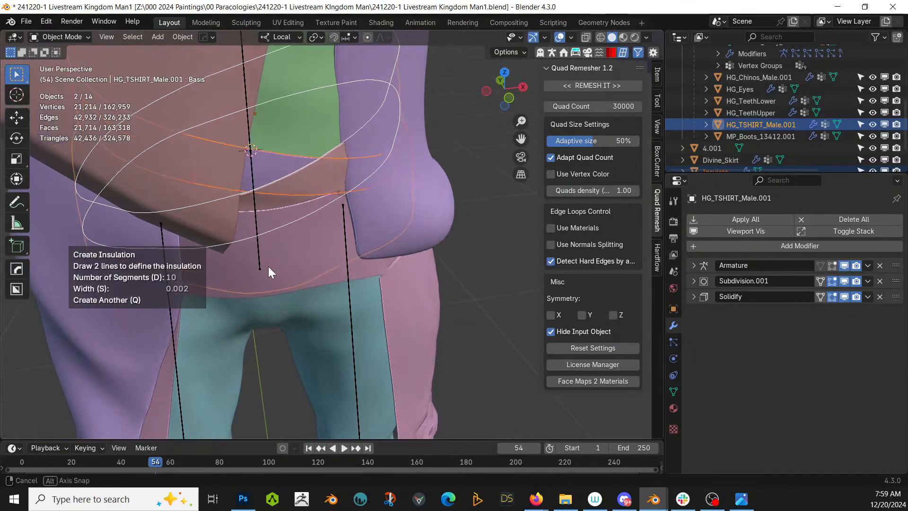
left_click(499, 313)
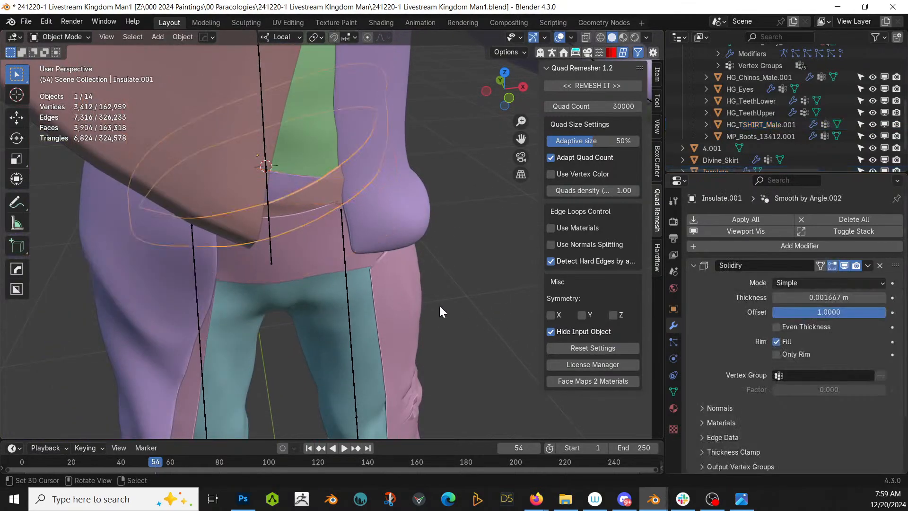
Select the Retopo_4 coat and switch it to Sculpt Mode near the belts at the waist
mouse_move(439, 307)
middle_mouse_down()
mouse_move(407, 281)
mouse_move(443, 307)
middle_mouse_up()
scroll(407, 280, "down", 3)
scroll(407, 281, "up", 2)
right_click(385, 214)
left_click(61, 37)
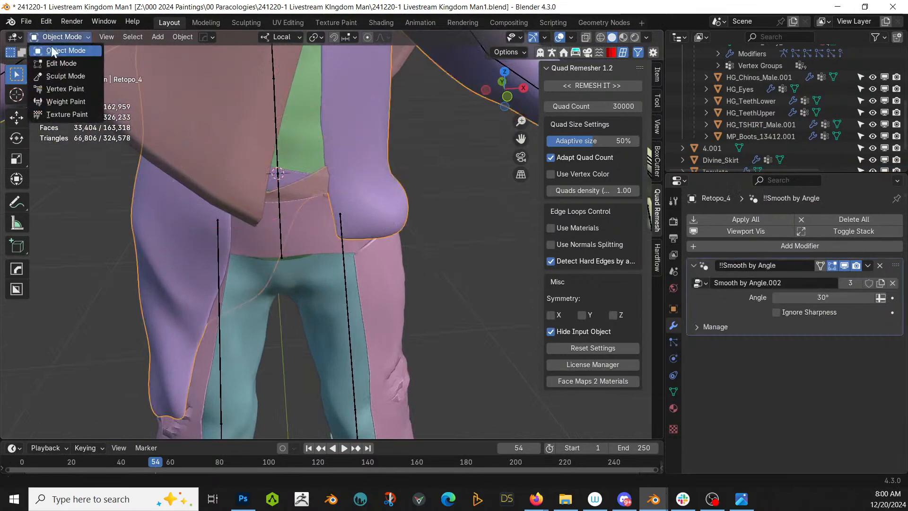
left_click(53, 76)
middle_click_drag(294, 172, 354, 203)
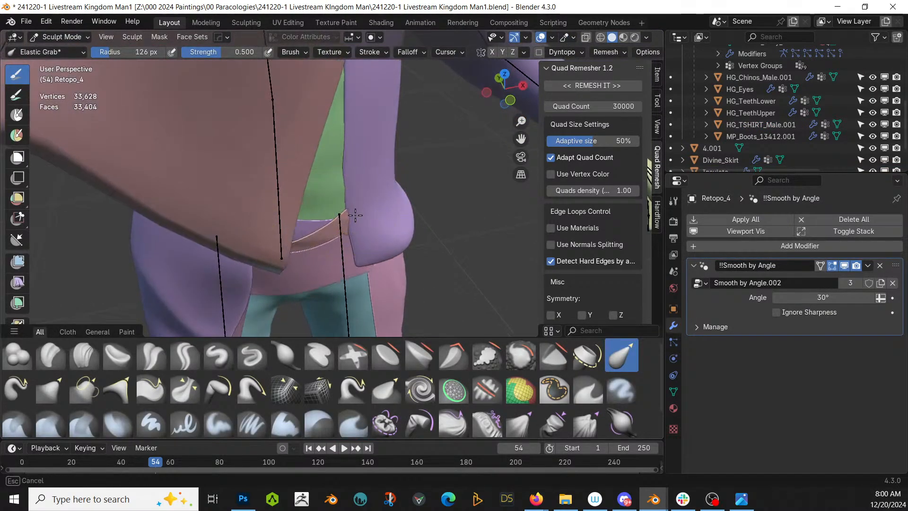
scroll(361, 218, "down", 3)
scroll(353, 230, "up", 6)
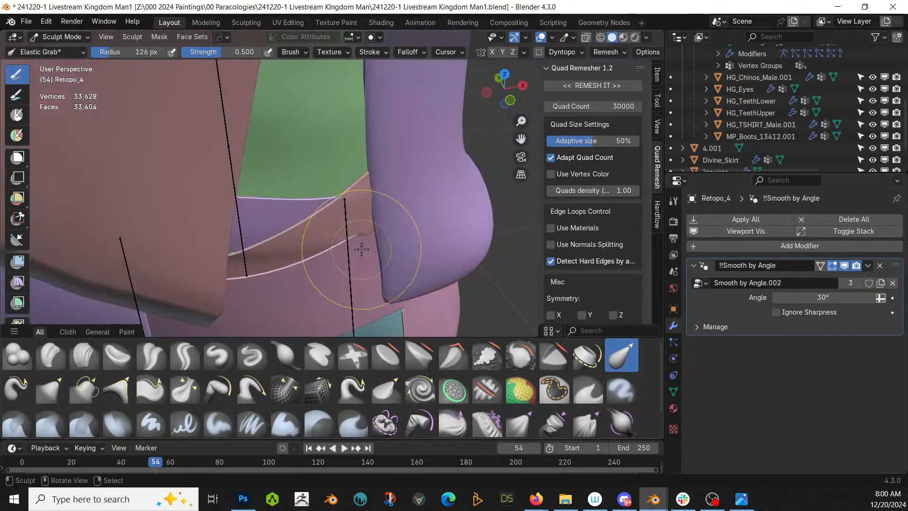
Switch the sculpting target to the crossing belt Insulate.001 and return it to Object Mode
key("shift+q")
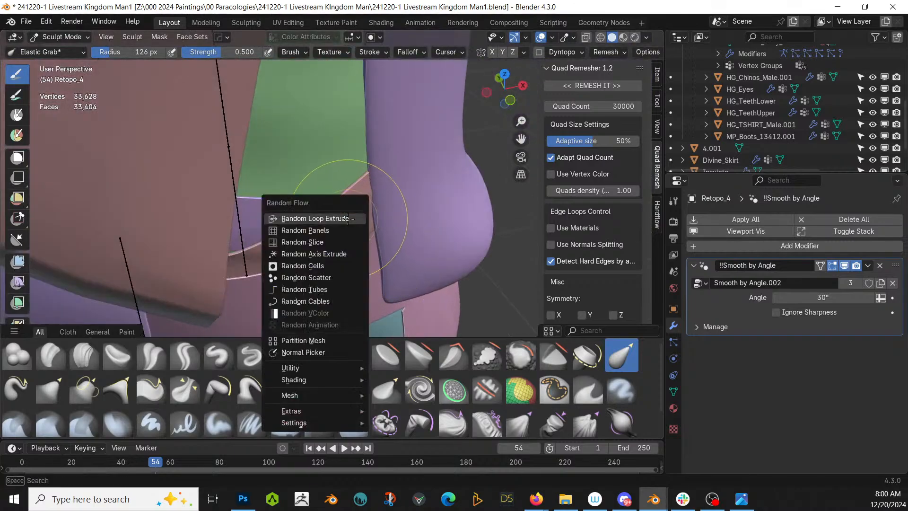
left_click(314, 218)
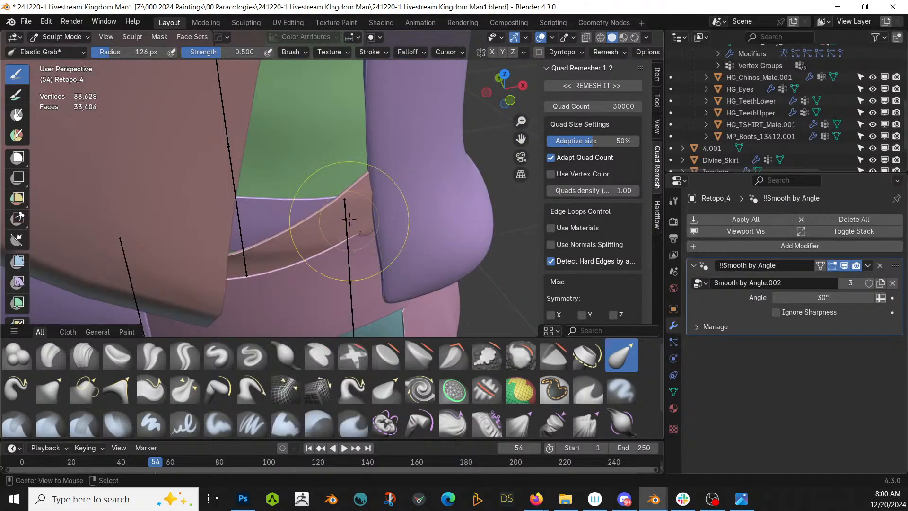
middle_click_drag(362, 221, 369, 204)
scroll(395, 203, "down", 6)
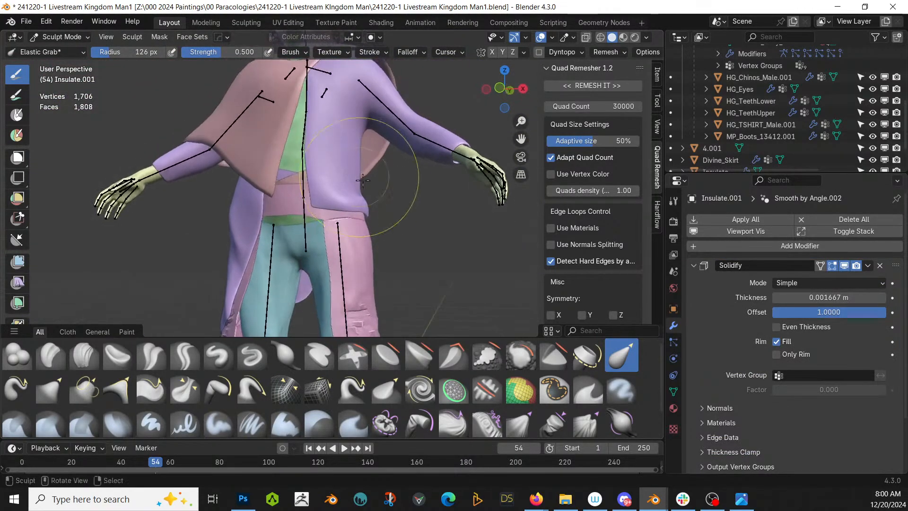
scroll(402, 210, "up", 3)
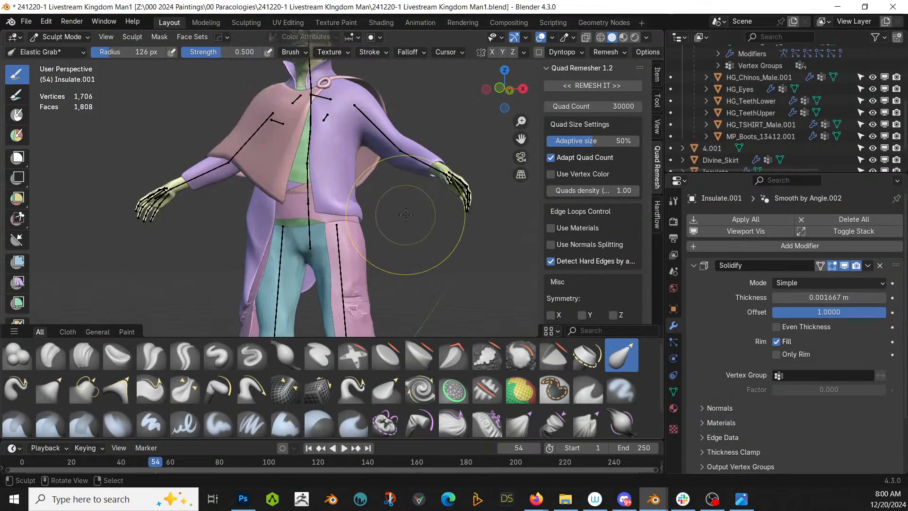
mouse_move(405, 214)
middle_mouse_down()
mouse_move(435, 270)
mouse_move(436, 204)
middle_mouse_up()
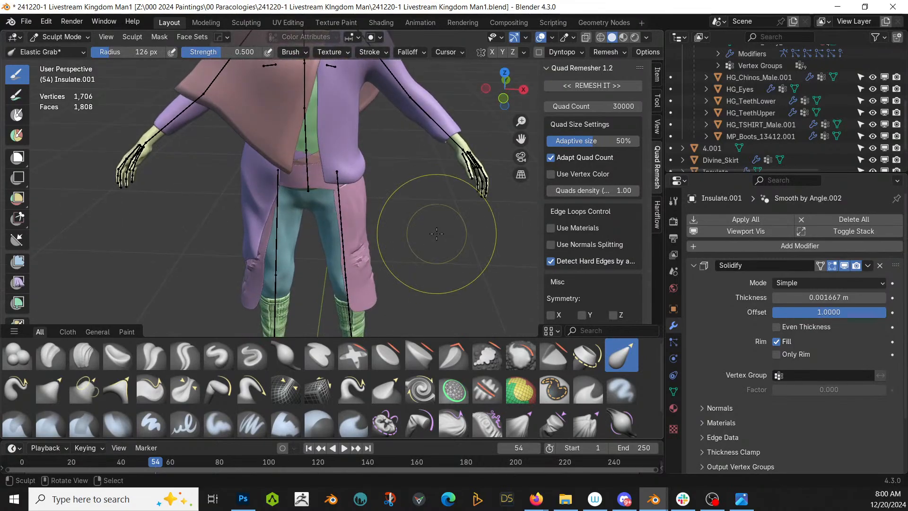
left_click(54, 38)
left_click(49, 42)
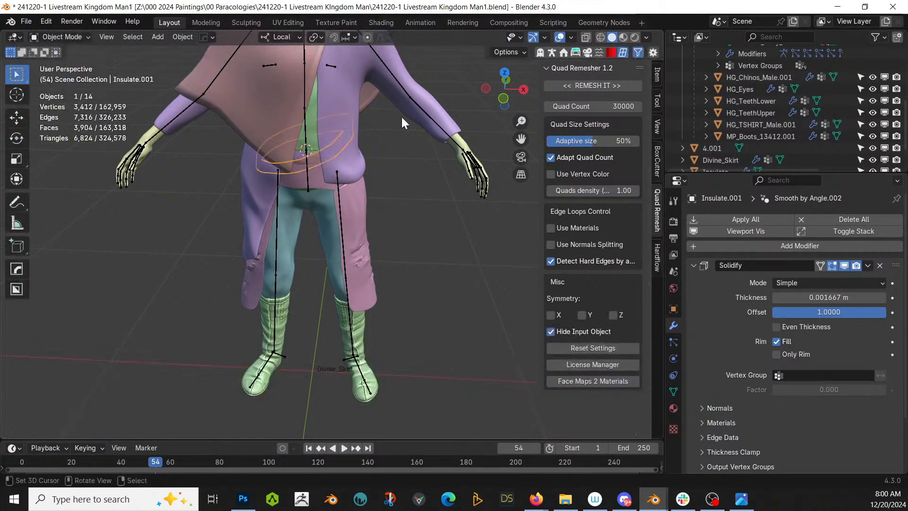
Select HG_Body and wrap a wristband around the character's left wrist with Cablerator Insulate
left_click(465, 142)
scroll(447, 175, "up", 4)
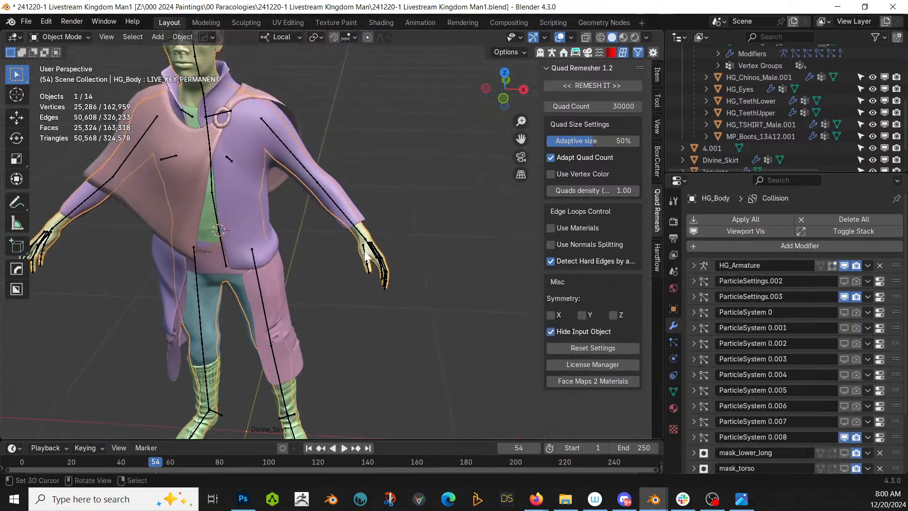
key("shift+alt+c")
left_click(364, 249)
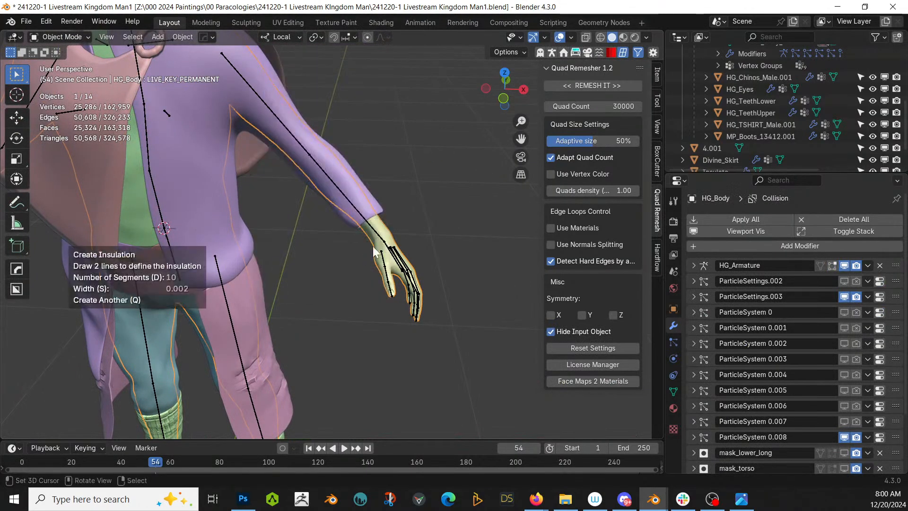
mouse_move(392, 228)
left_mouse_down()
mouse_move(435, 203)
mouse_move(435, 193)
mouse_move(449, 200)
left_mouse_up()
mouse_move(443, 206)
middle_mouse_down()
mouse_move(463, 206)
mouse_move(474, 181)
mouse_move(456, 206)
middle_mouse_up()
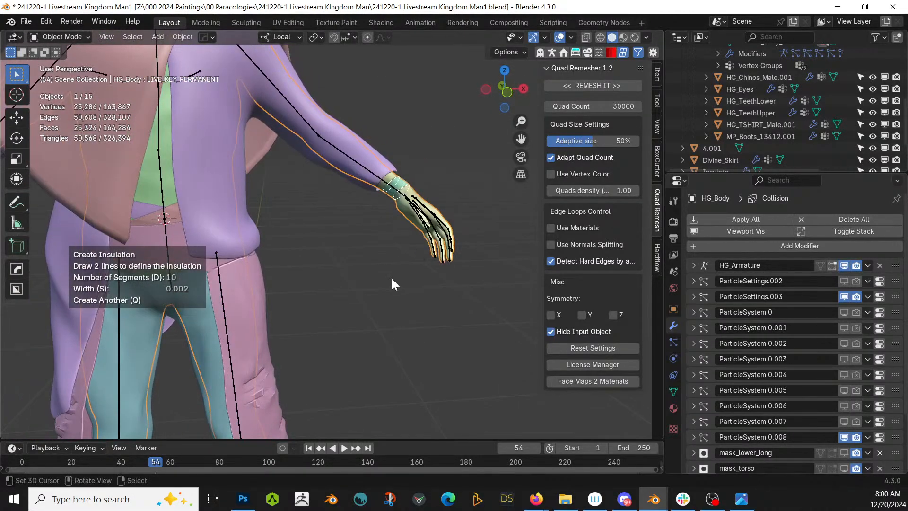
Create another Insulate band around the character's right wrist and finish the command
key("q")
middle_click_drag(271, 311, 529, 353, "shift")
middle_click_drag(257, 324, 274, 335)
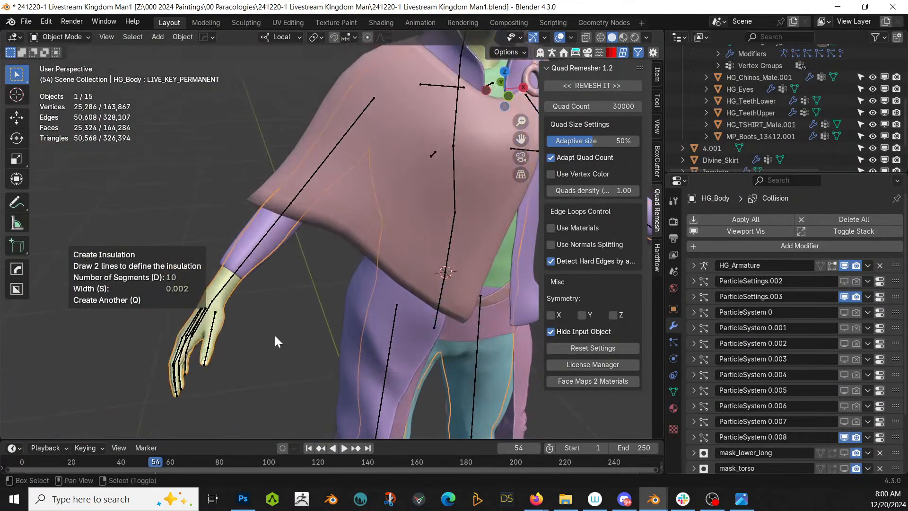
middle_click_drag(187, 313, 292, 306, "shift")
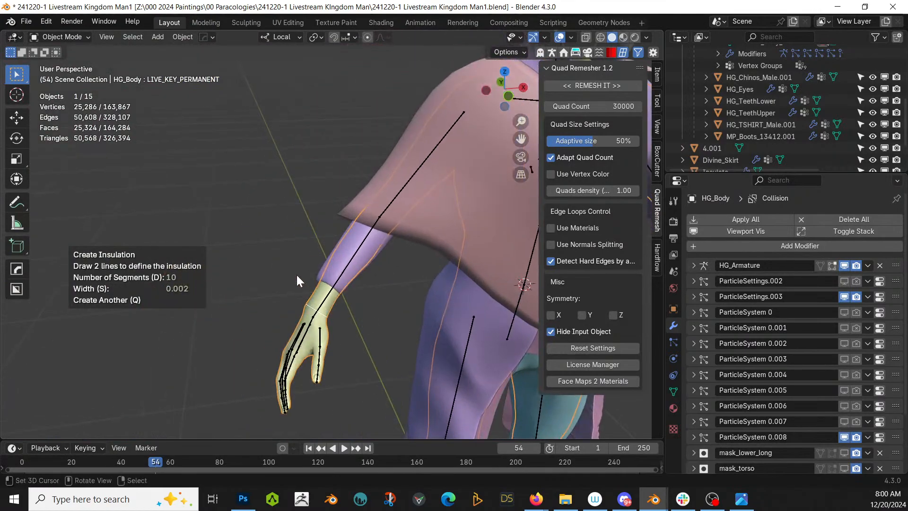
left_click_drag(296, 273, 360, 320)
middle_click_drag(359, 319, 414, 297)
left_click(275, 327)
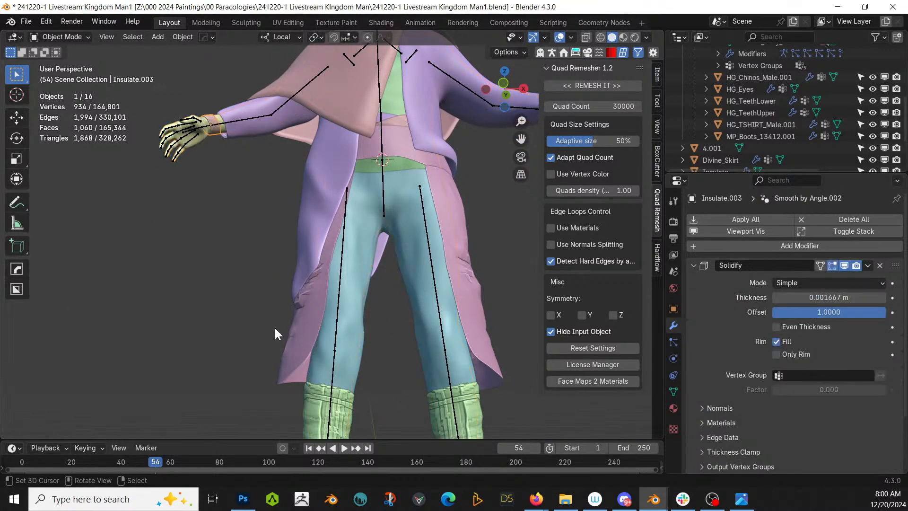
Select the HG_Chinos_Male.001 trousers and wrap an Insulate strap around the character's left leg above the knee
left_click(430, 297)
key("shift+alt+c")
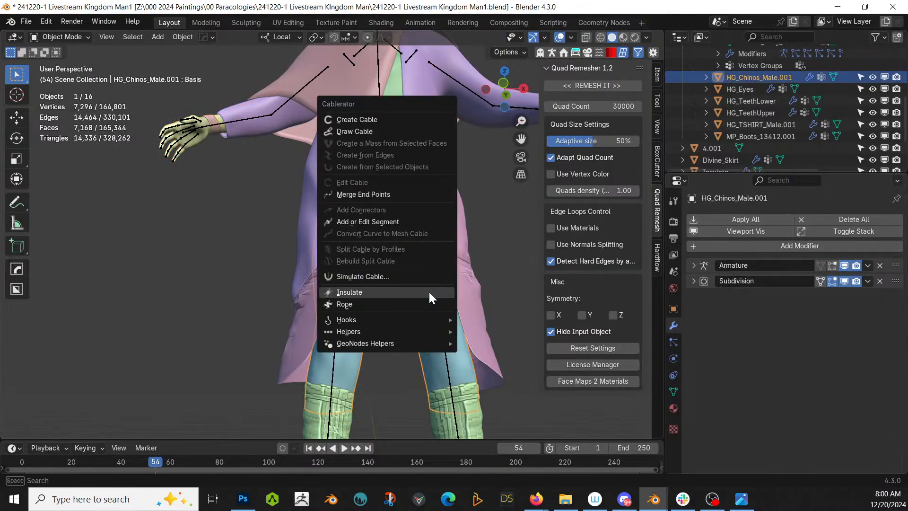
left_click(430, 293)
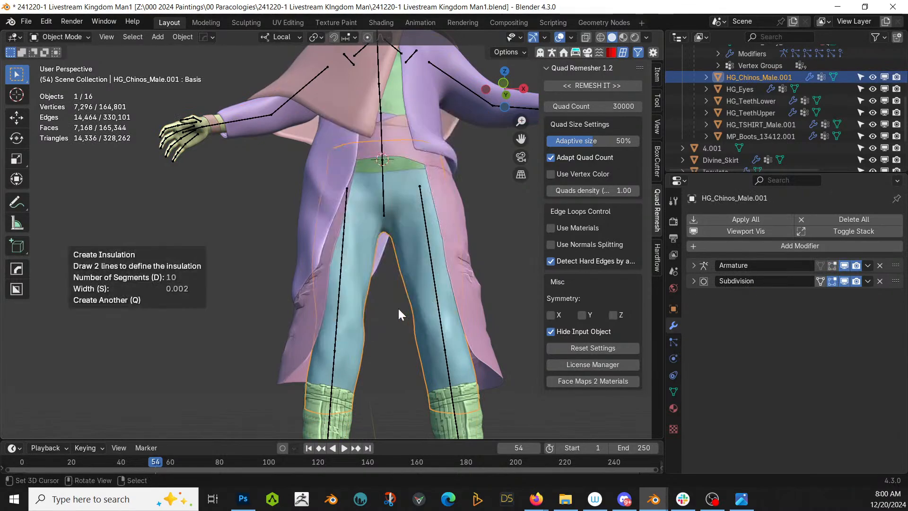
left_click_drag(413, 315, 462, 297)
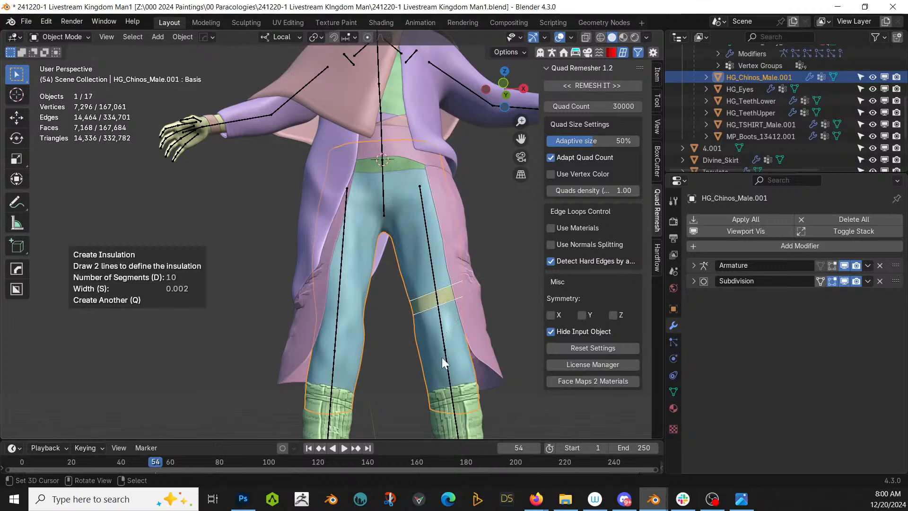
middle_click_drag(430, 320, 384, 315)
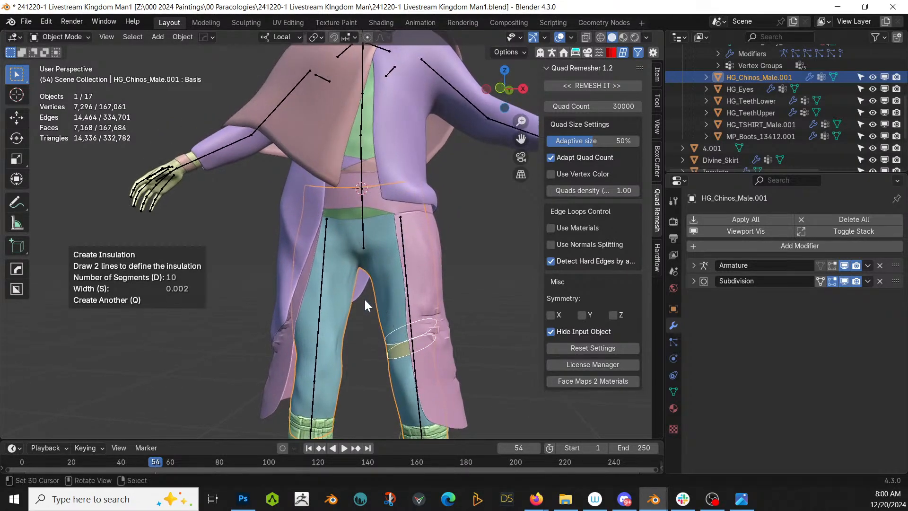
key("Return")
Try to wrap a second Insulate strap around the left thigh of the trousers, above the first strap
middle_click_drag(505, 259, 476, 270)
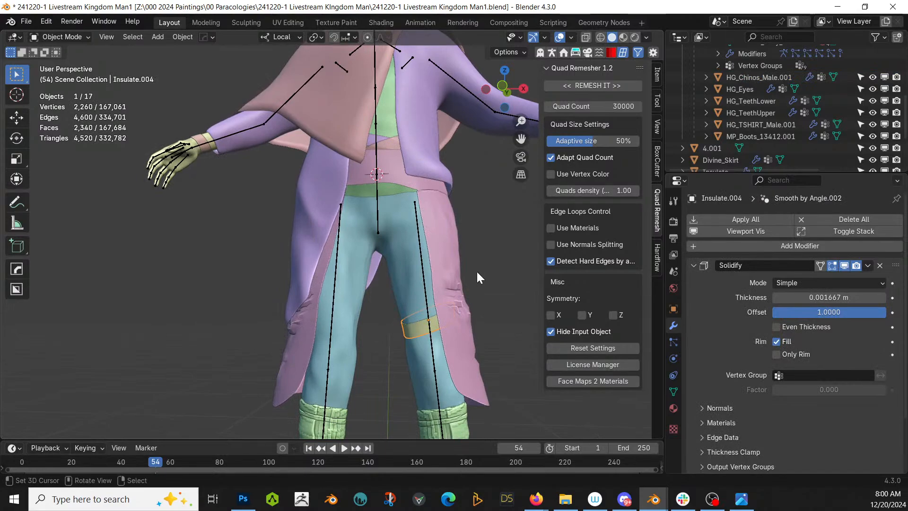
left_click(409, 270)
key("shift+alt+c")
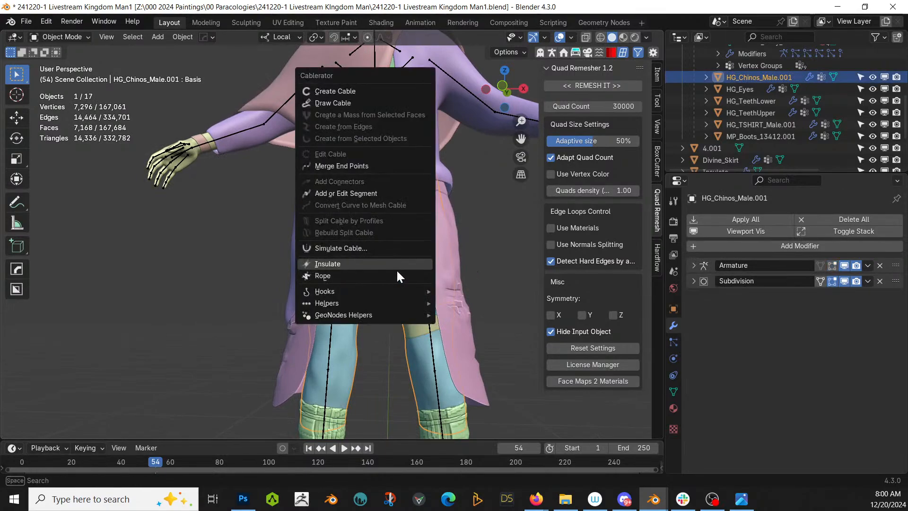
left_click(380, 266)
left_click_drag(380, 276, 526, 235)
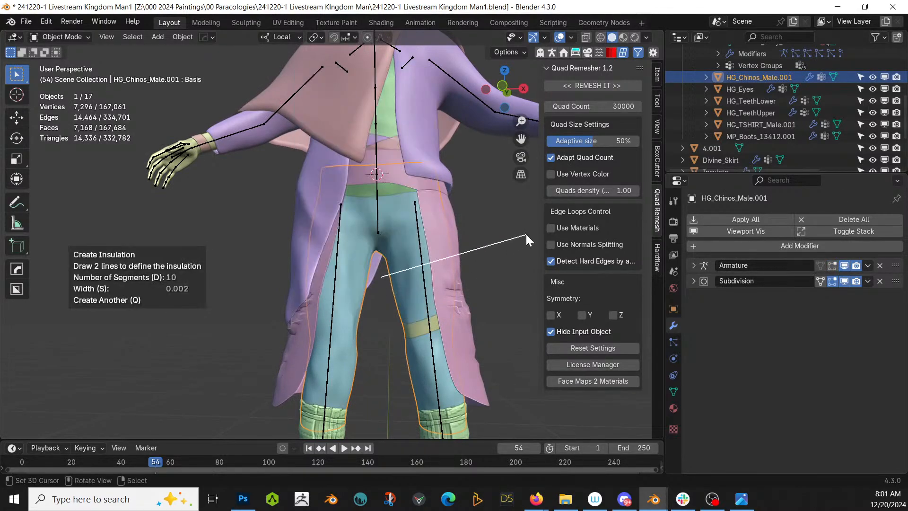
left_click_drag(384, 291, 488, 260)
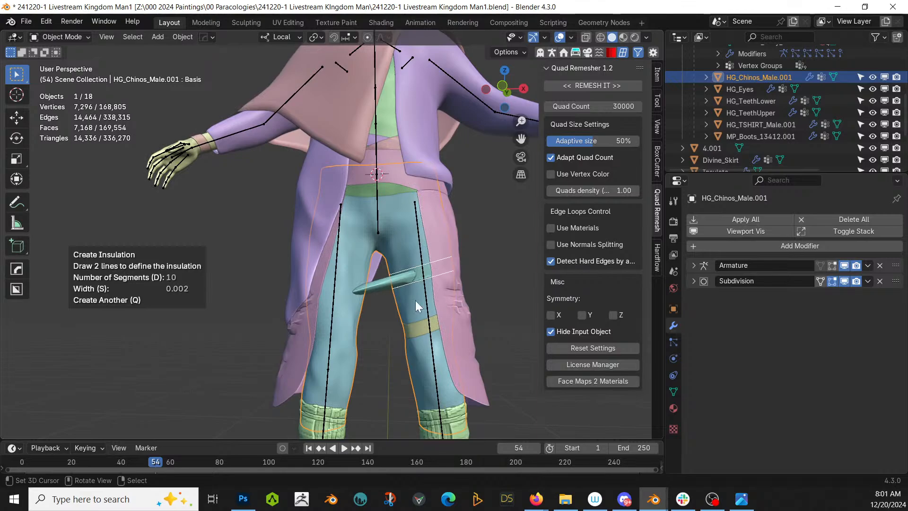
key("Escape")
scroll(413, 317, "down", 1)
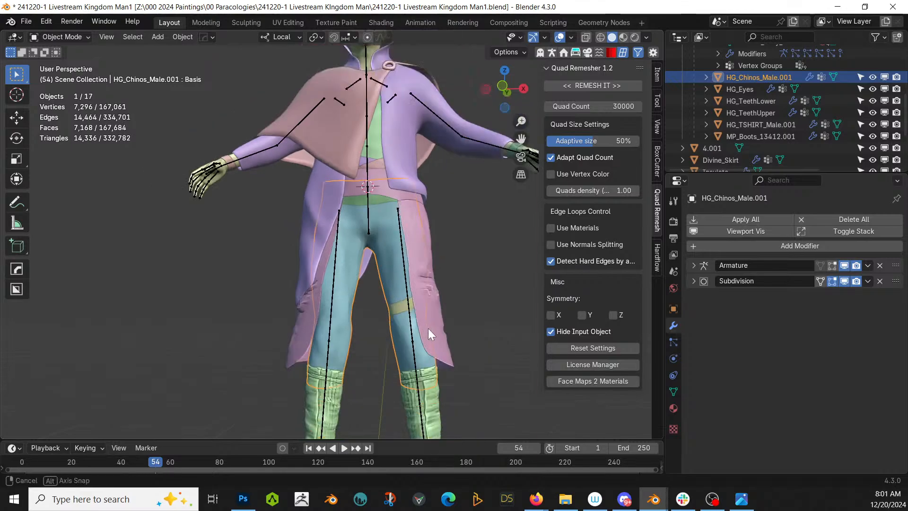
middle_click_drag(427, 328, 435, 310)
scroll(412, 339, "up", 1)
scroll(417, 334, "down", 3)
scroll(435, 310, "down", 1)
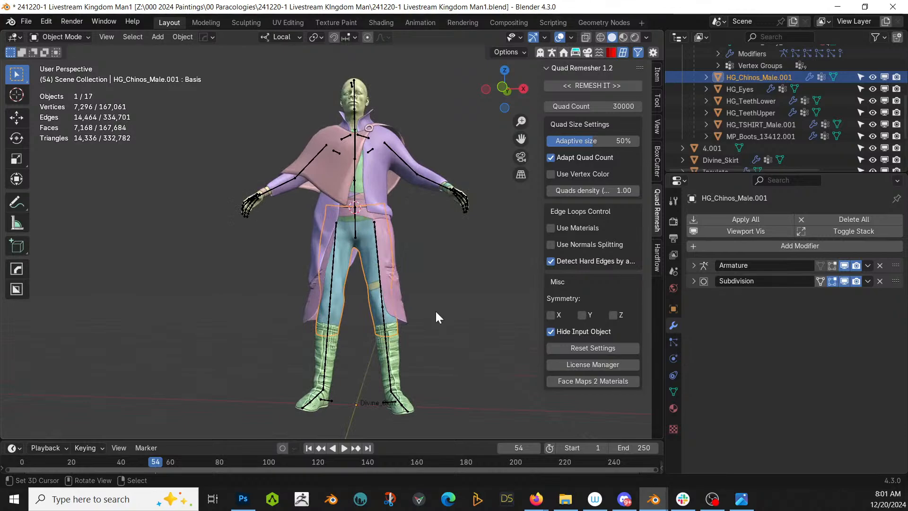
middle_click_drag(412, 271, 401, 316)
scroll(411, 290, "up", 3)
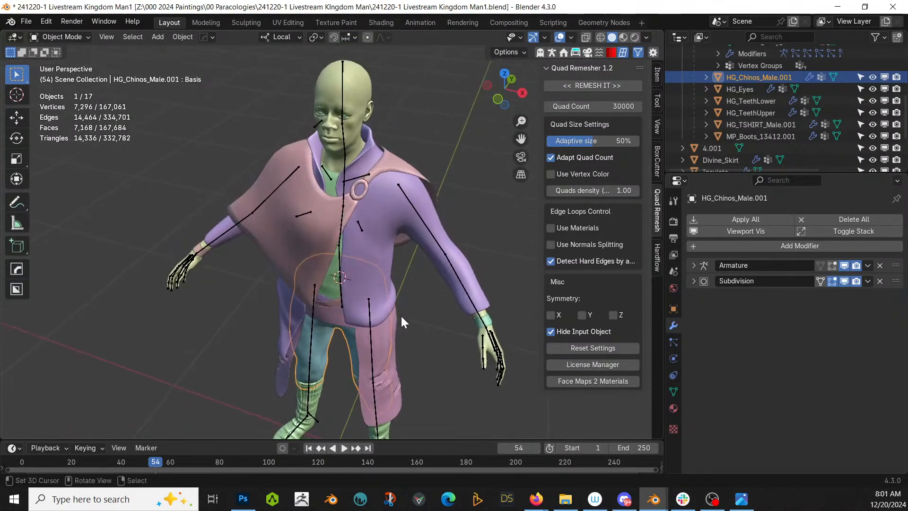
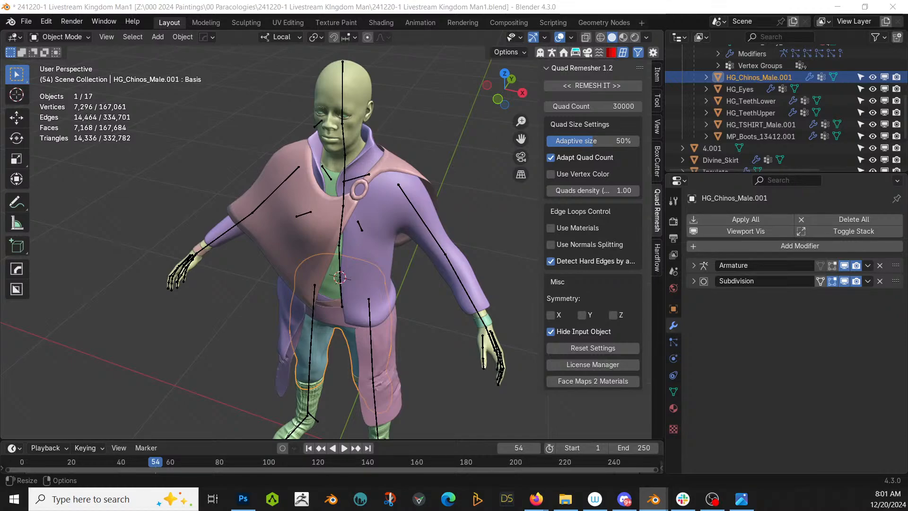
Add the skeleton asset to the scene beside the character's left hand and isolate it in local view
left_click_drag(507, 197, 452, 359)
key("KP_Decimal")
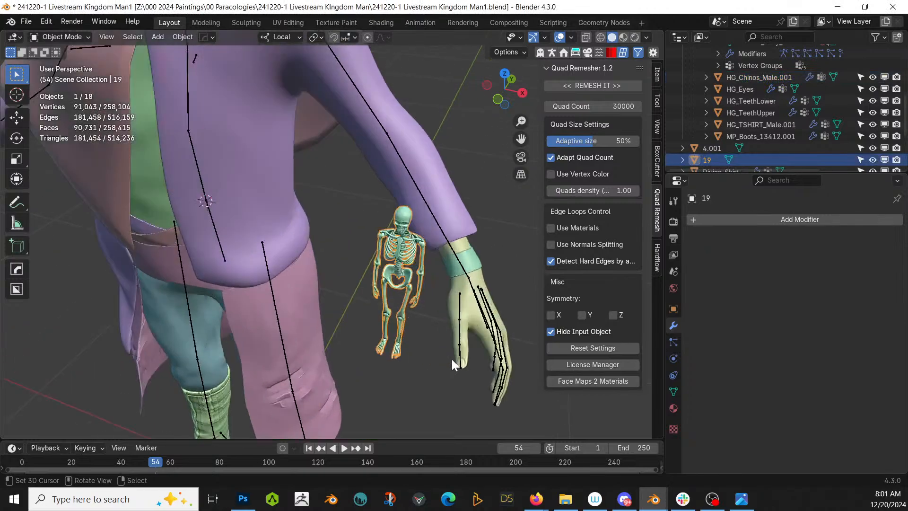
right_click(330, 103)
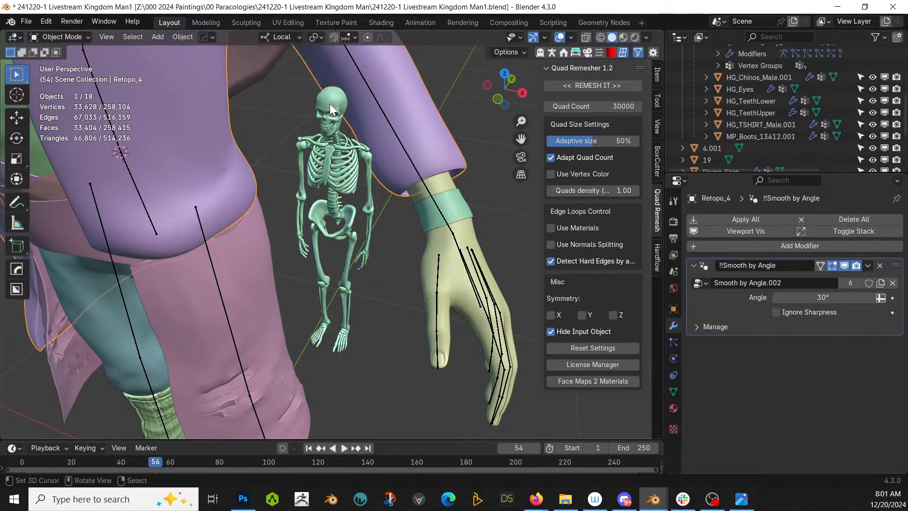
right_click(330, 104)
key("KP_Divide")
scroll(330, 103, "up", 3)
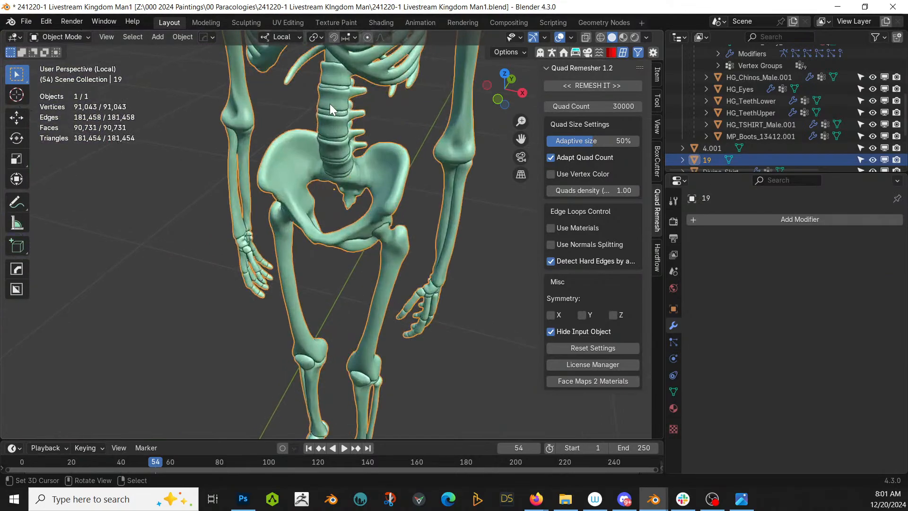
Enter Edit Mode on the skeleton, clear the selection and select the linked mesh of the lower jaw bone
key("Tab")
middle_click_drag(330, 104, 368, 326, "shift")
scroll(369, 326, "up", 2)
middle_click_drag(381, 198, 390, 383, "shift")
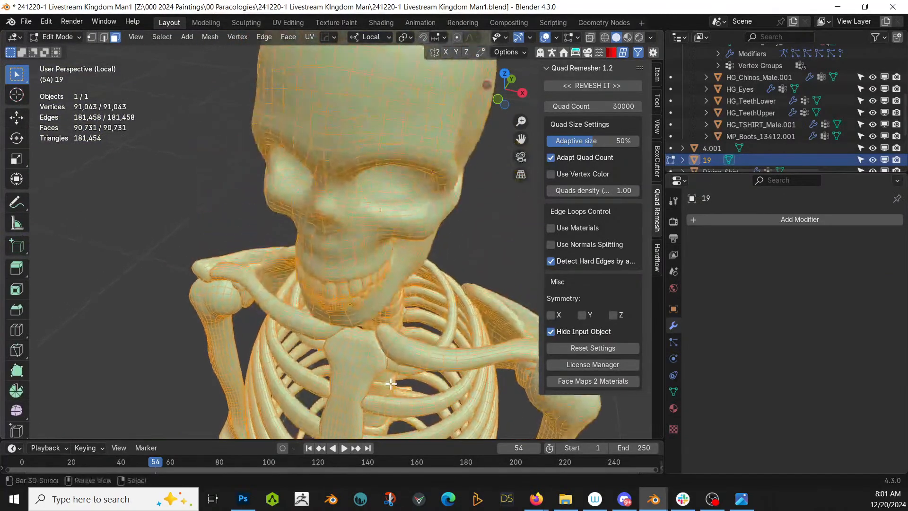
middle_click_drag(387, 331, 392, 366)
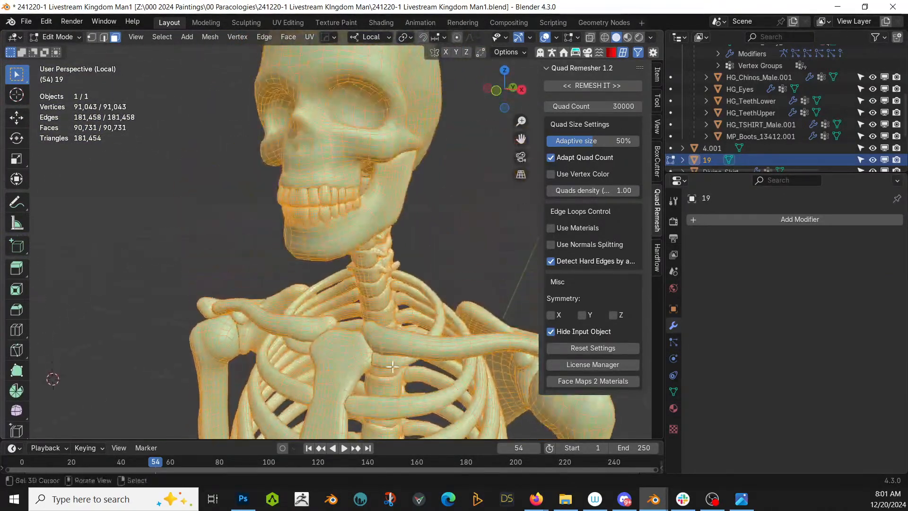
key("alt+a")
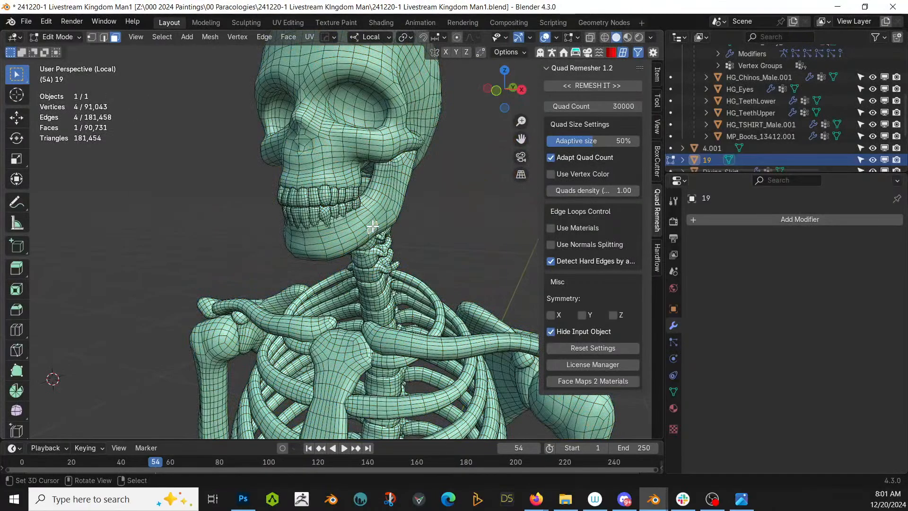
key("l")
middle_click_drag(371, 226, 375, 206)
Add all the lower teeth to the jaw selection with circle select and Select Linked
key("c")
mouse_move(402, 212)
left_mouse_down()
mouse_move(403, 201)
mouse_move(460, 204)
mouse_move(421, 209)
left_mouse_up()
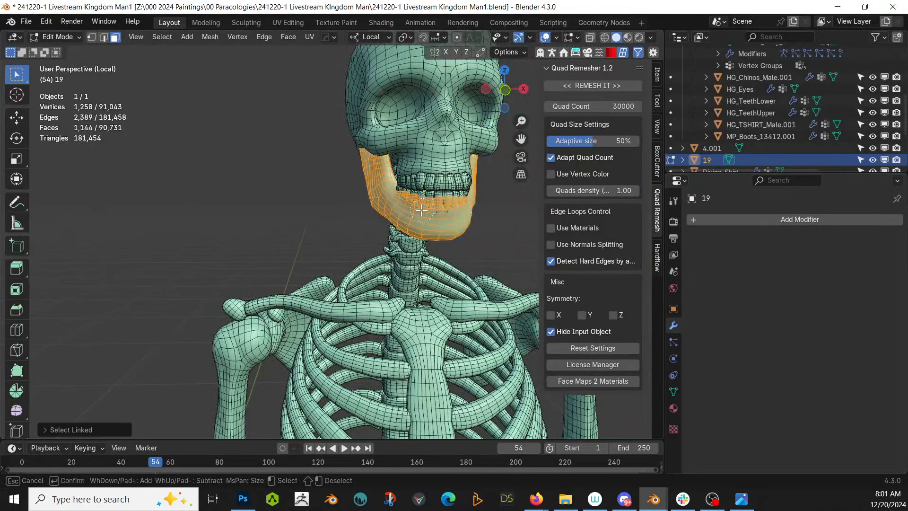
key("Escape")
middle_click_drag(411, 210, 379, 204)
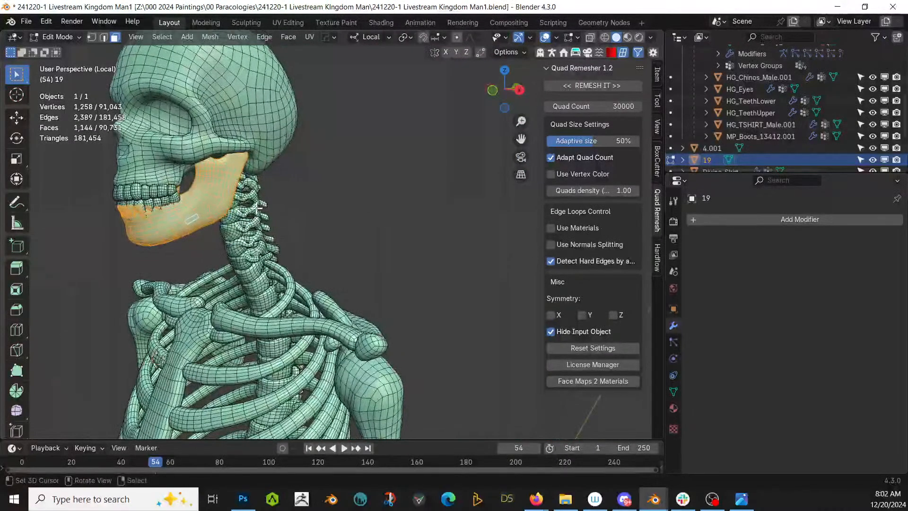
scroll(189, 189, "up", 2)
middle_click_drag(189, 190, 326, 229, "shift")
key("c")
left_click_drag(327, 229, 326, 227)
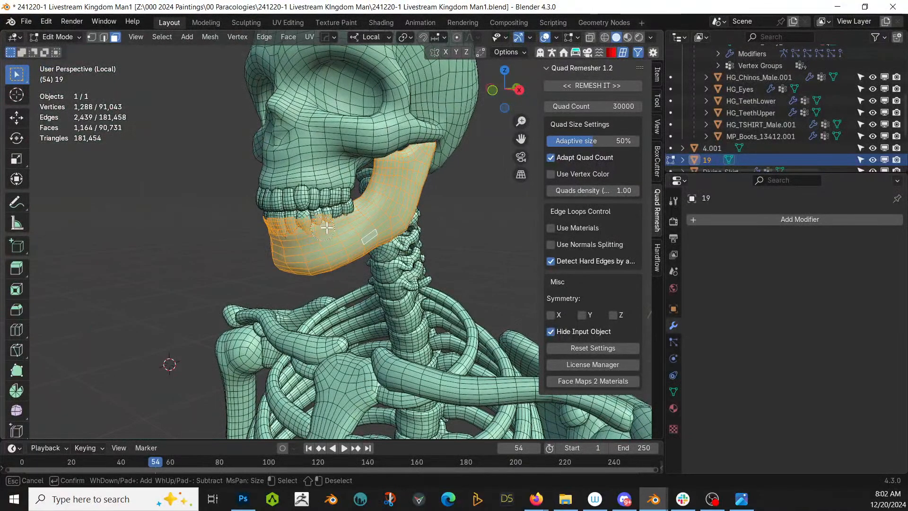
key("Escape")
key("ctrl+l")
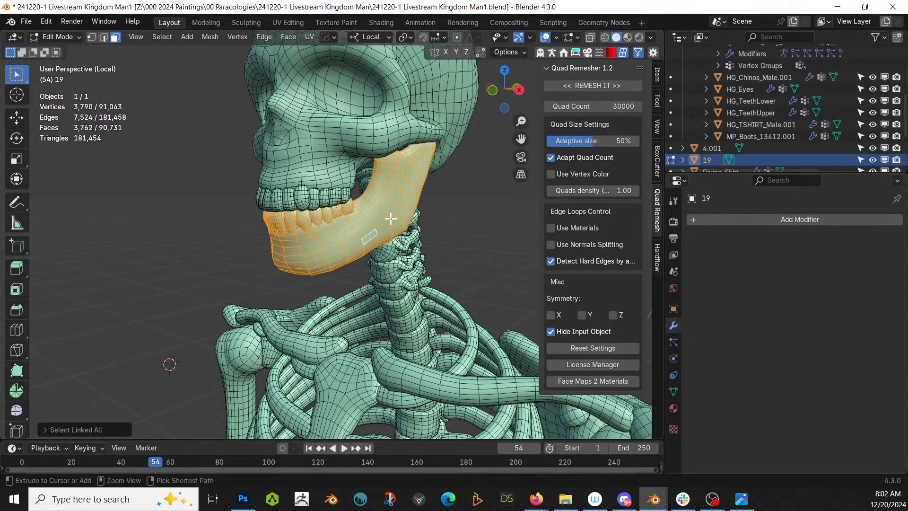
Separate the selected jaw and teeth into their own object, delete the rest of the skeleton and leave local view
middle_click_drag(335, 190, 334, 189)
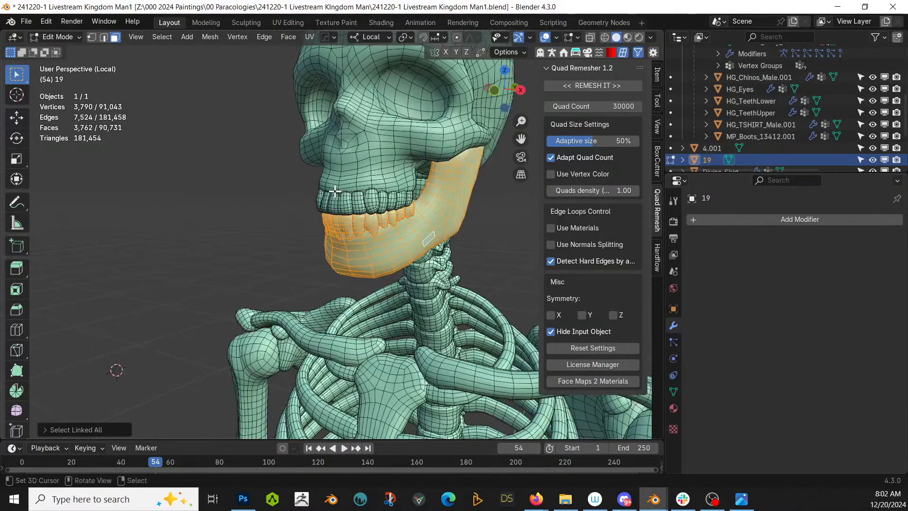
key("p")
left_click(333, 190)
key("Tab")
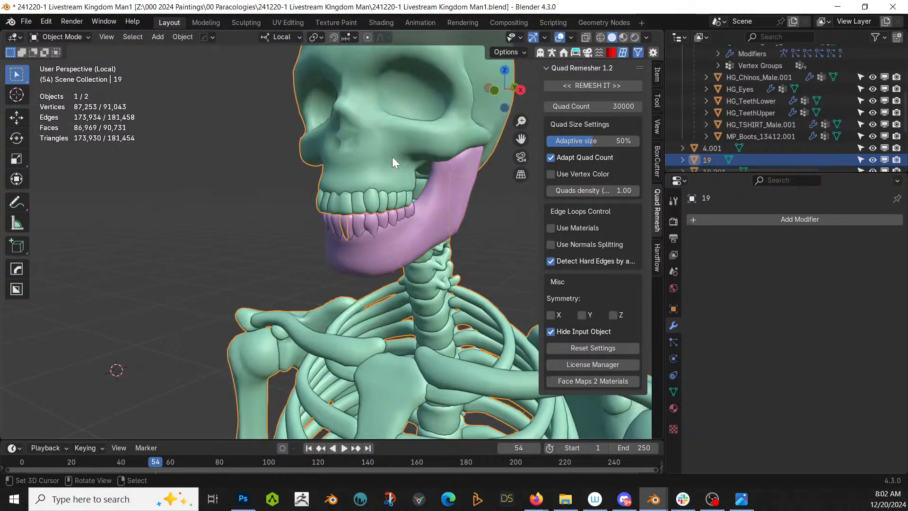
key("Delete")
scroll(391, 155, "down", 4)
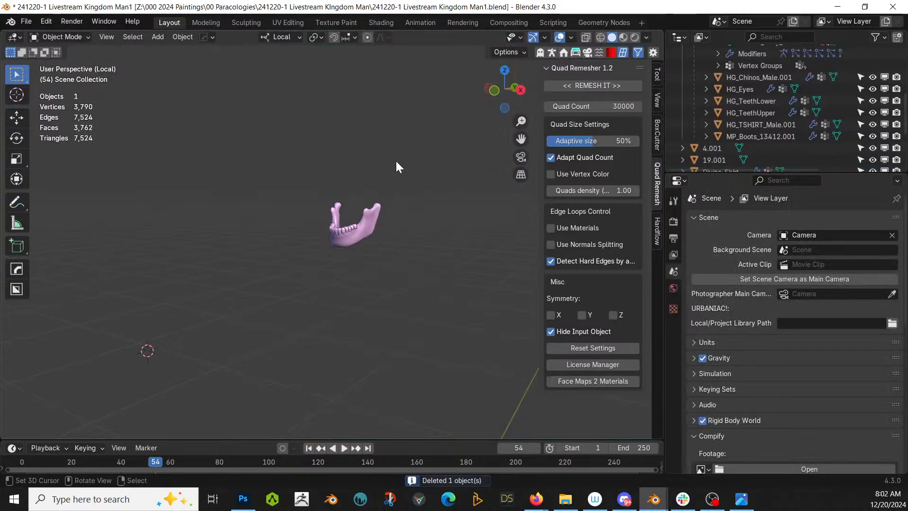
key("KP_Divide")
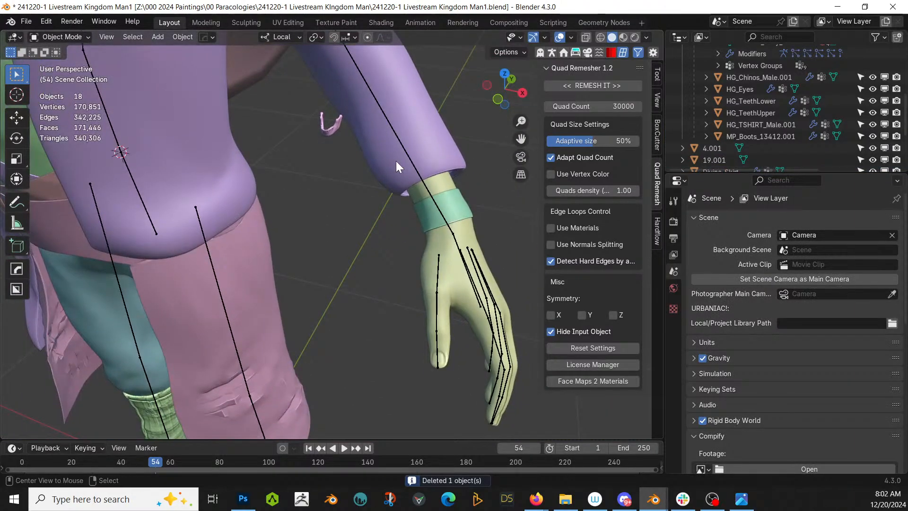
Select the separated jaw, clear its location and scale it up about 11.4 times
scroll(396, 160, "down", 4)
left_click(333, 187)
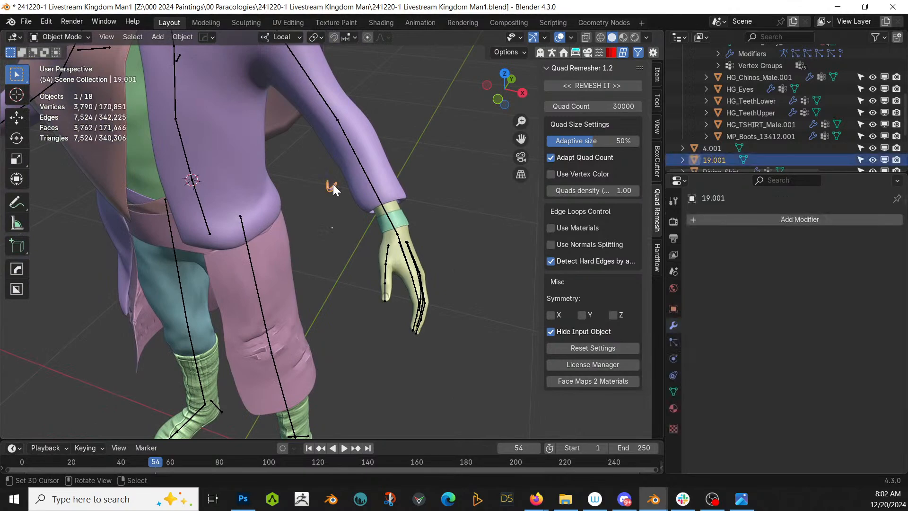
key("alt+g")
scroll(330, 236, "down", 2)
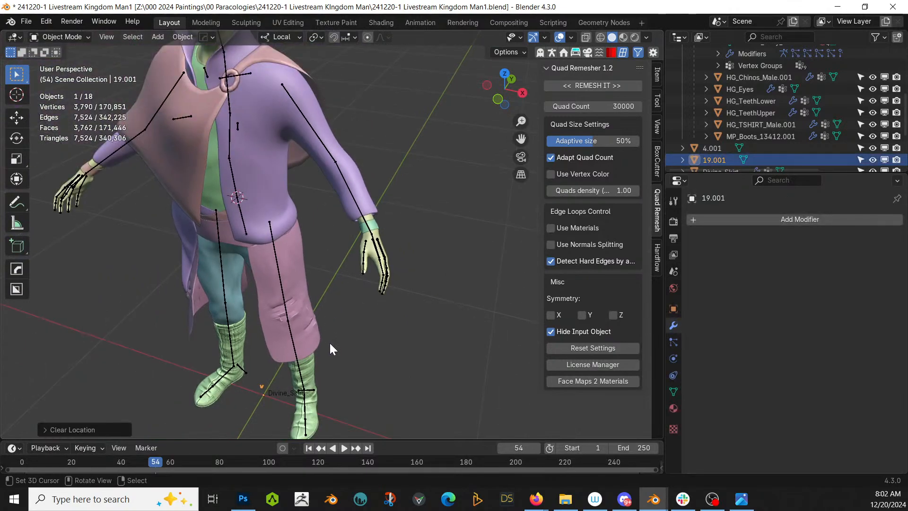
key("s")
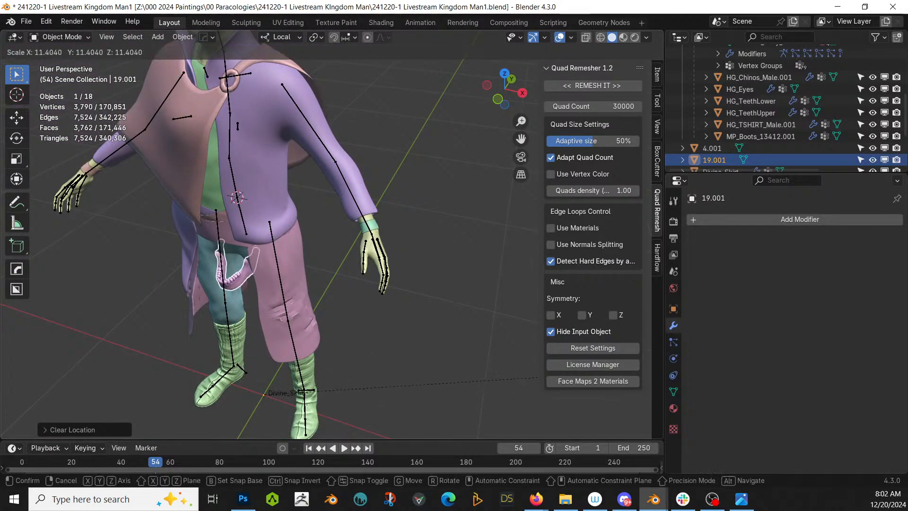
left_click(538, 377)
Move the jaw up along its local Z axis to the character's face and inspect it from the side
key("g")
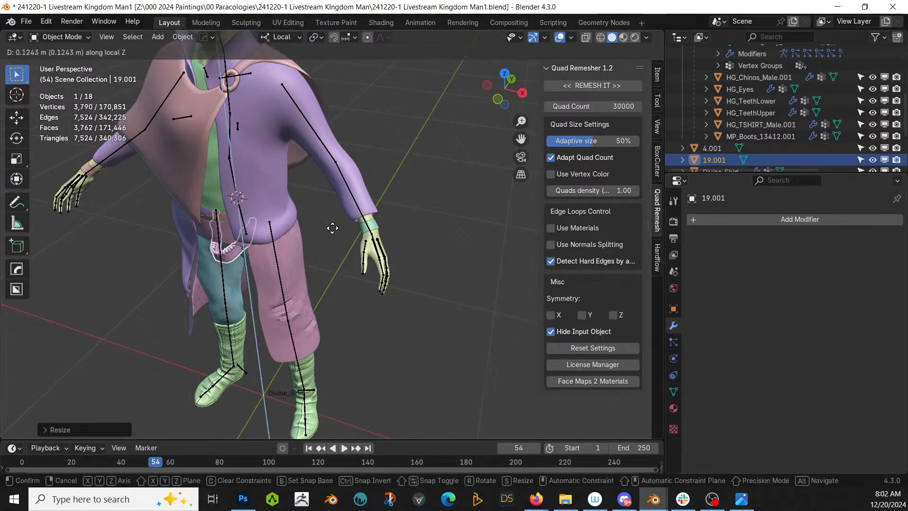
left_click(314, 121)
key("KP_Decimal")
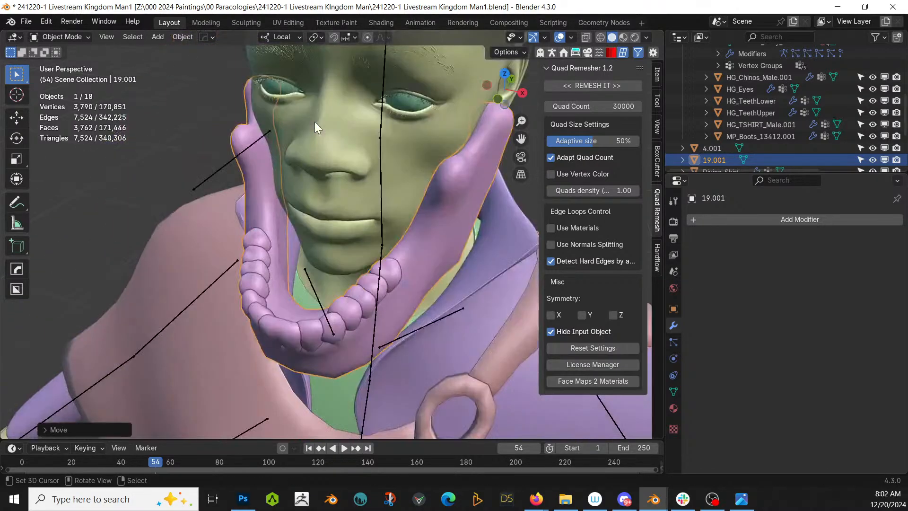
middle_click_drag(314, 121, 251, 92)
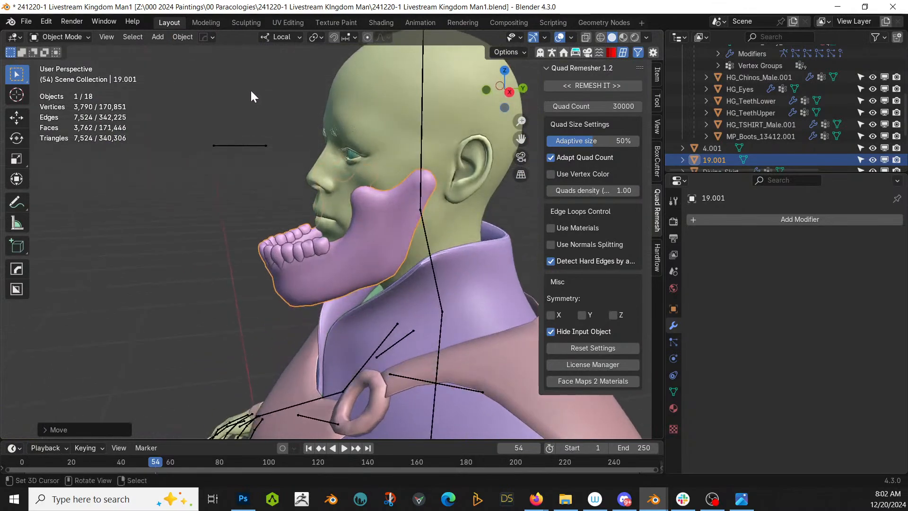
Set the jaw's origin to its geometry so it scales and rotates around its own centre
key("s")
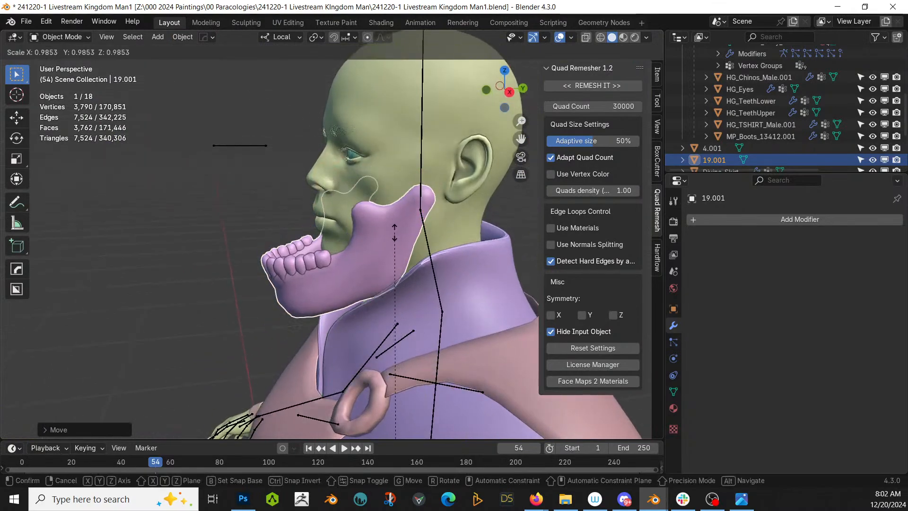
right_click(393, 231)
left_click(178, 37)
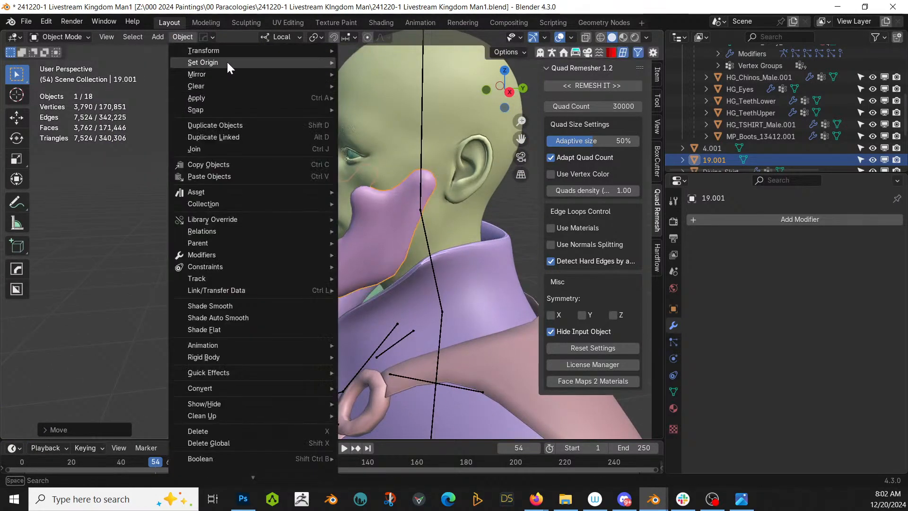
mouse_move(226, 62)
left_click(441, 87)
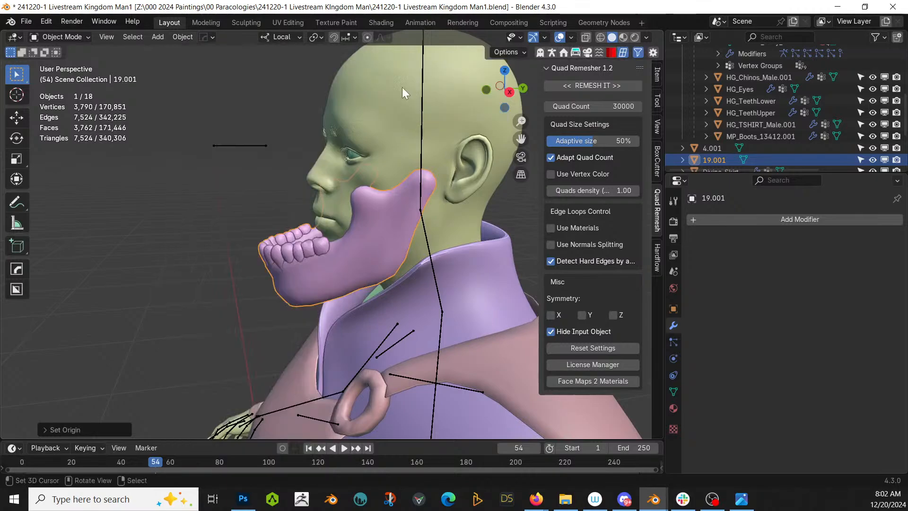
left_click(187, 42)
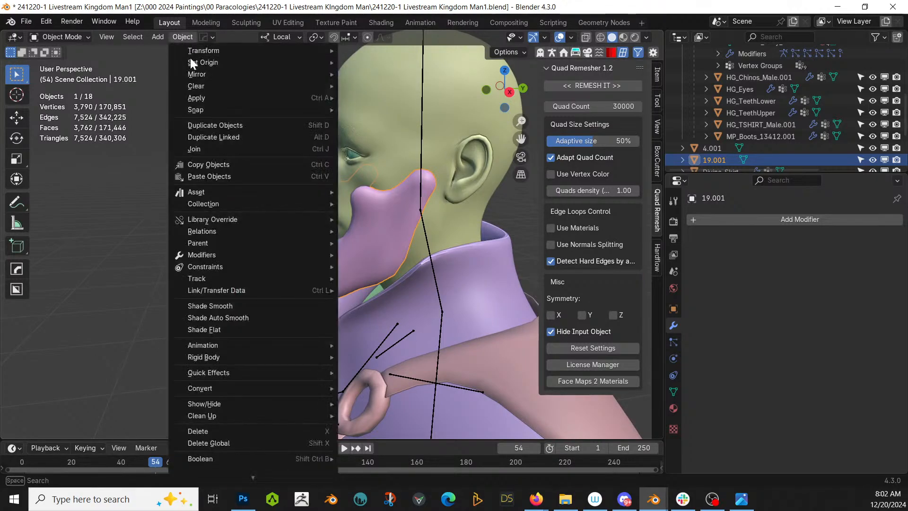
mouse_move(217, 61)
left_click(405, 71)
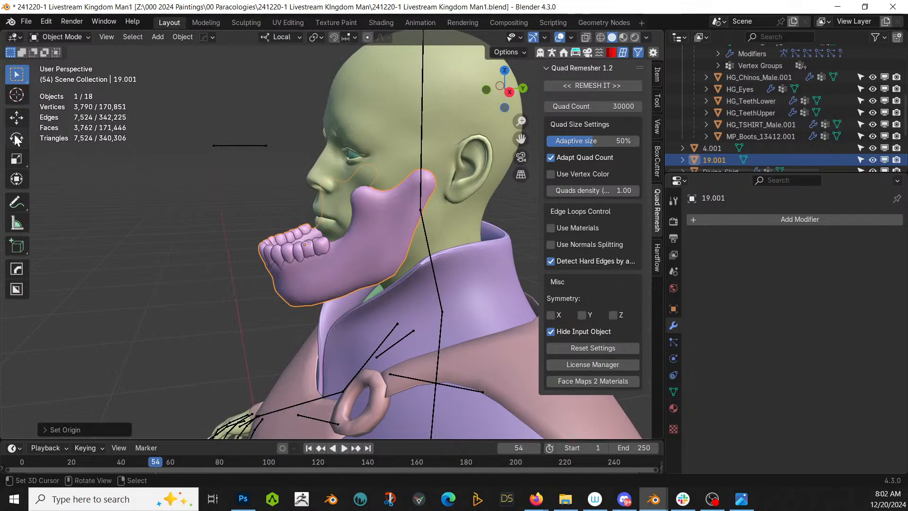
Scale the jaw down and rotate it in the right orthographic view to line up with the character's jawline
left_click(17, 180)
key("s")
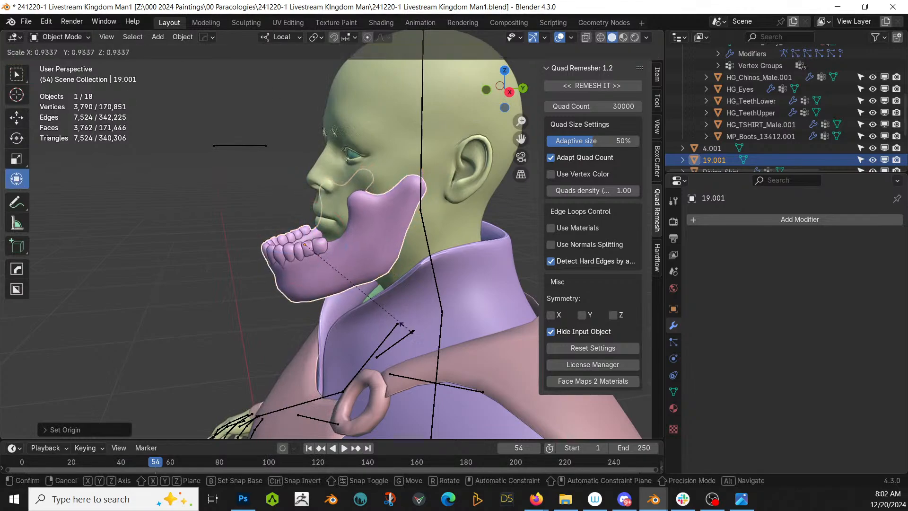
left_click(380, 307)
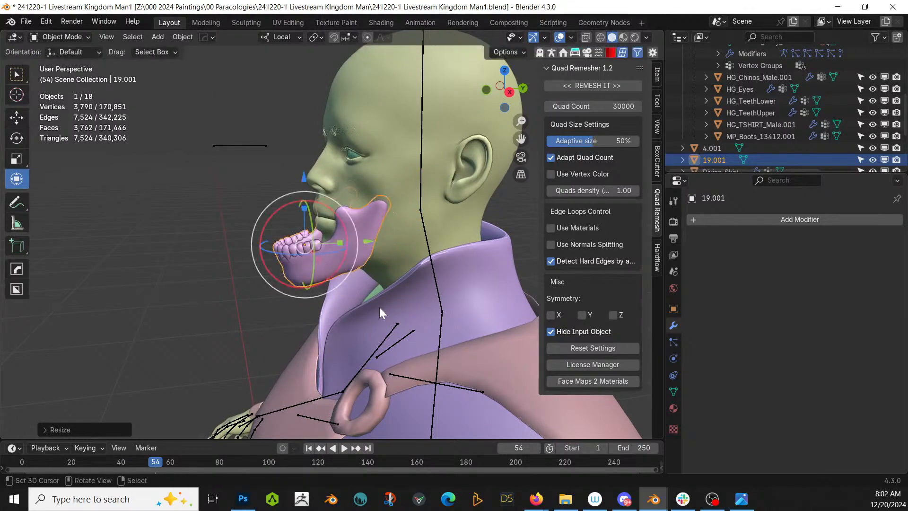
key("KP_3")
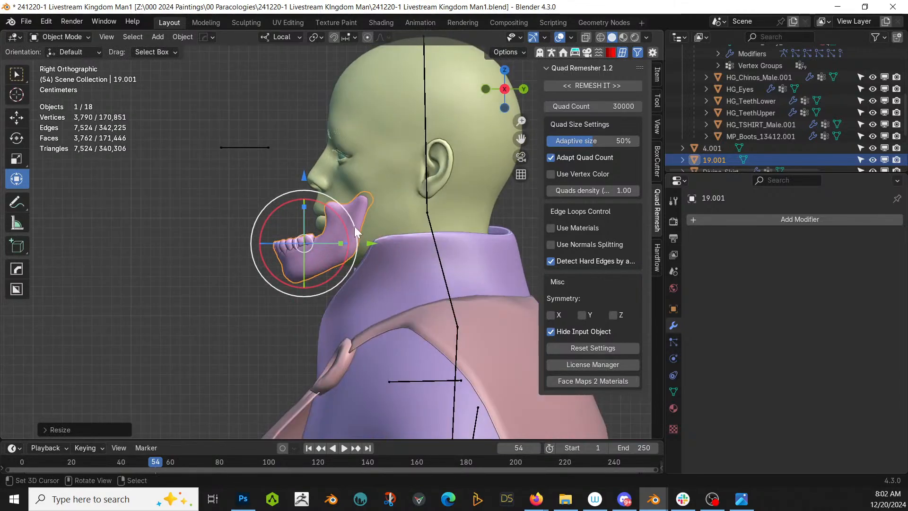
left_click_drag(332, 211, 339, 235)
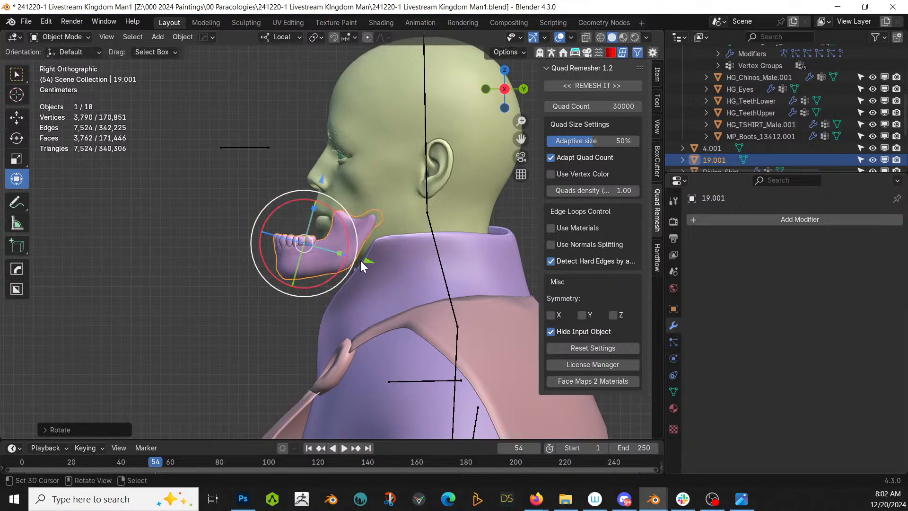
Switch the transform orientation to Global and move the jaw back against the character's chin
left_click(272, 39)
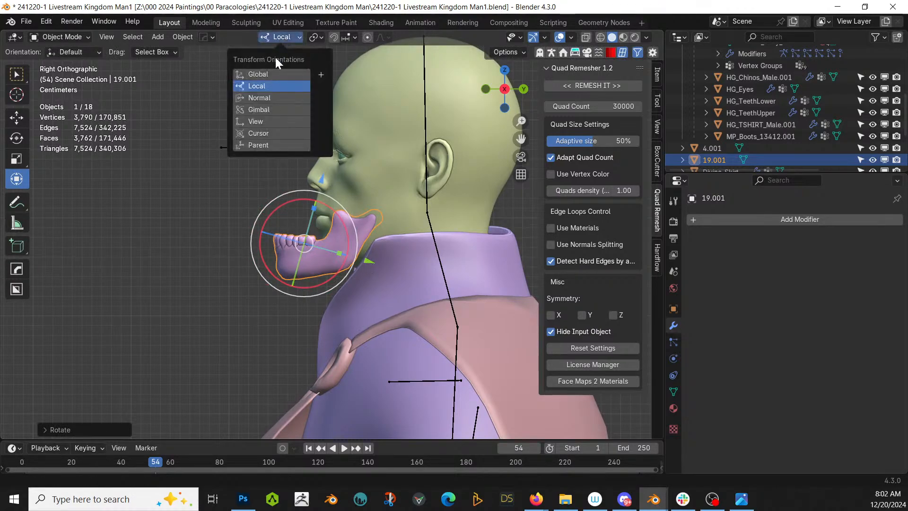
left_click(263, 73)
left_click_drag(368, 244, 402, 249)
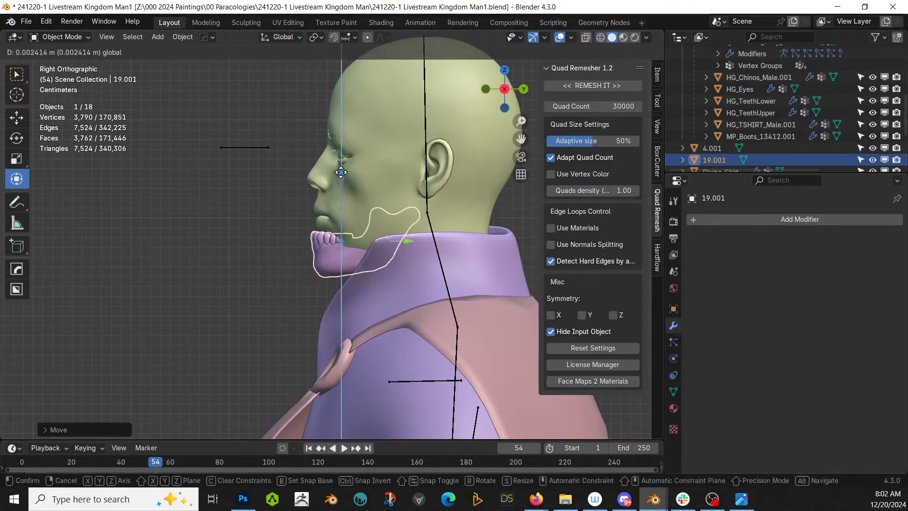
Scale the jaw wider along the global X axis by a factor of about 1.37
middle_click_drag(350, 189, 430, 242)
key("s")
key("x")
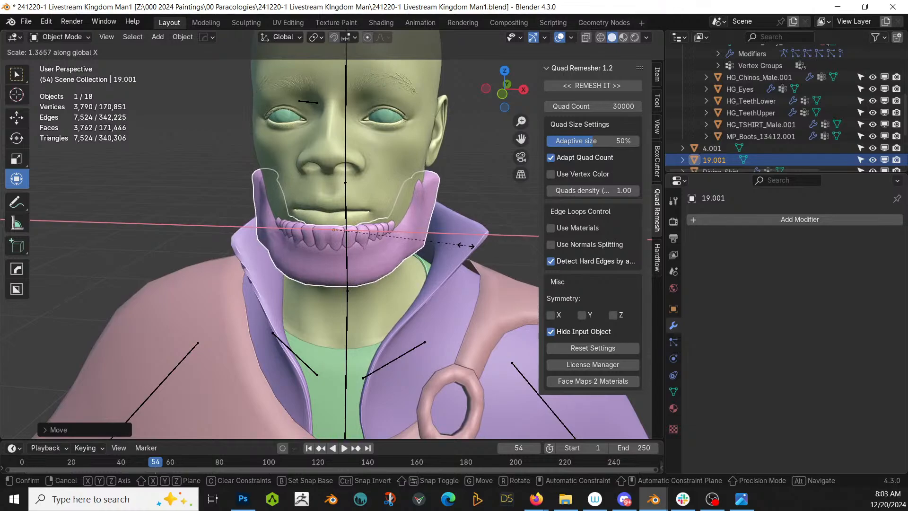
left_click(466, 246)
middle_click_drag(445, 235, 408, 249)
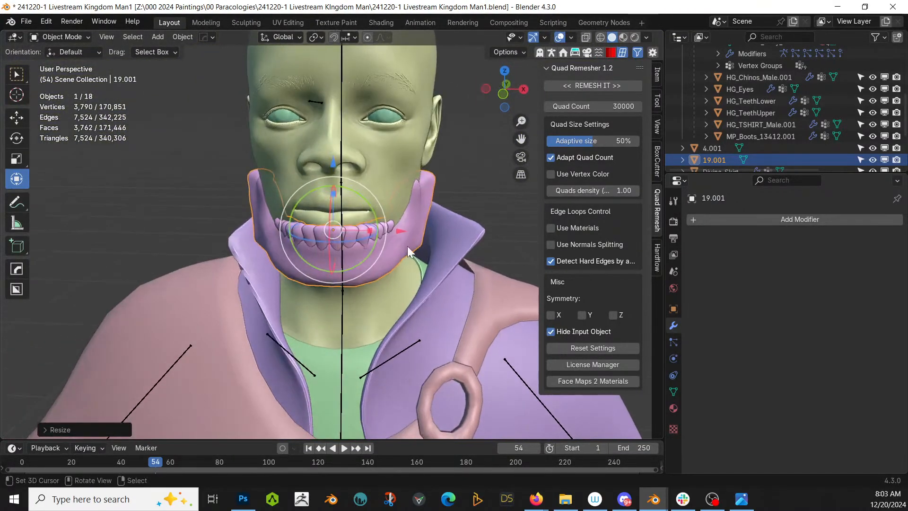
Narrow the jaw slightly along the global X axis by a factor of about 0.93 and save the file
key("s")
key("x")
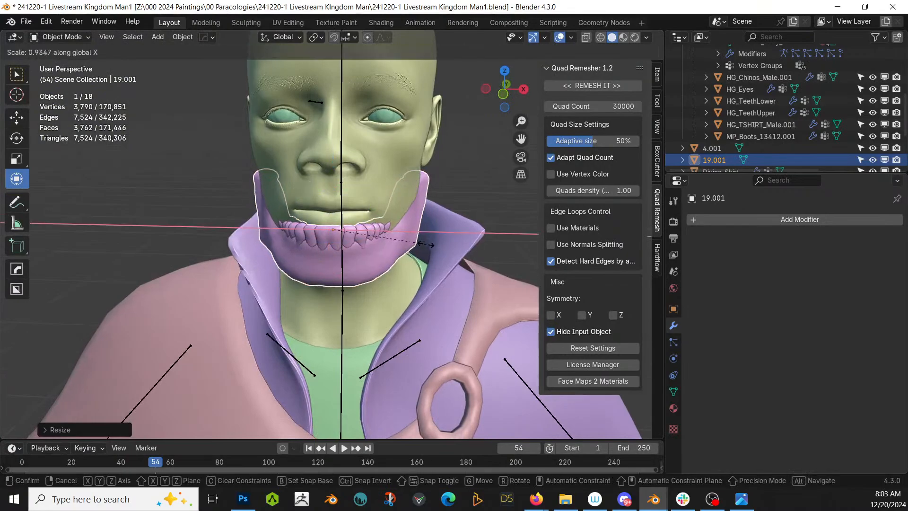
left_click(428, 243)
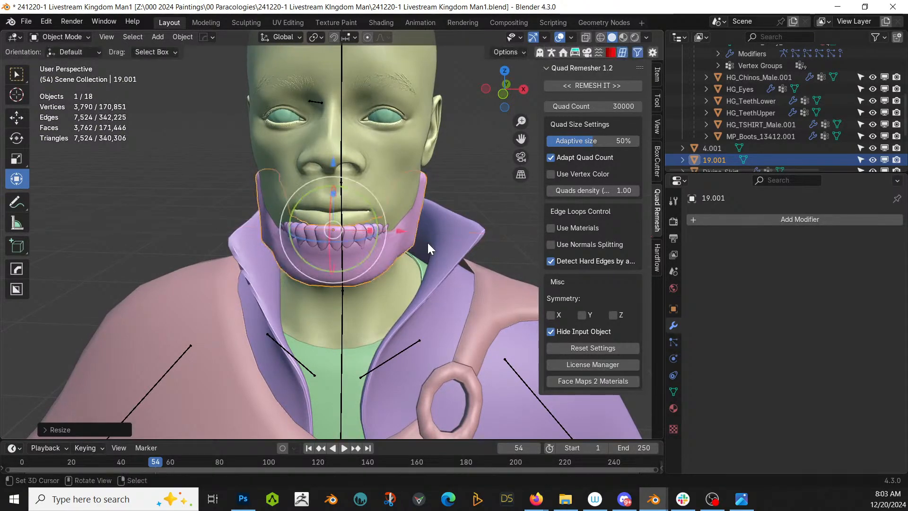
middle_click_drag(428, 243, 452, 264)
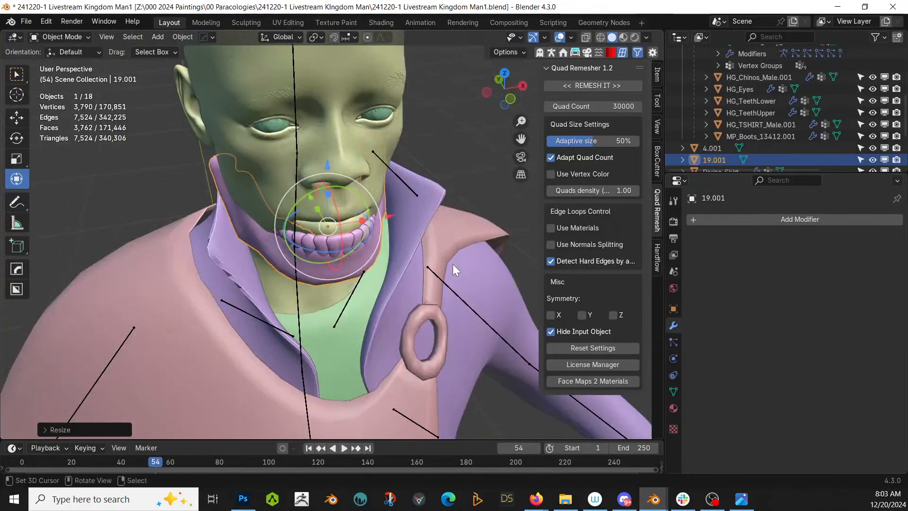
key("ctrl+s")
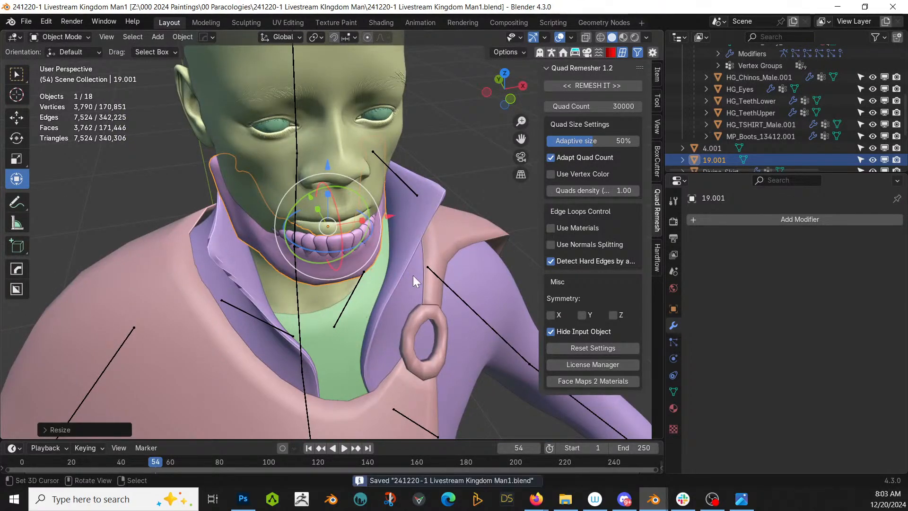
Enter Sculpt Mode on the jaw with X symmetry and pull its sides outward using the Elastic Grab brush
left_click(60, 37)
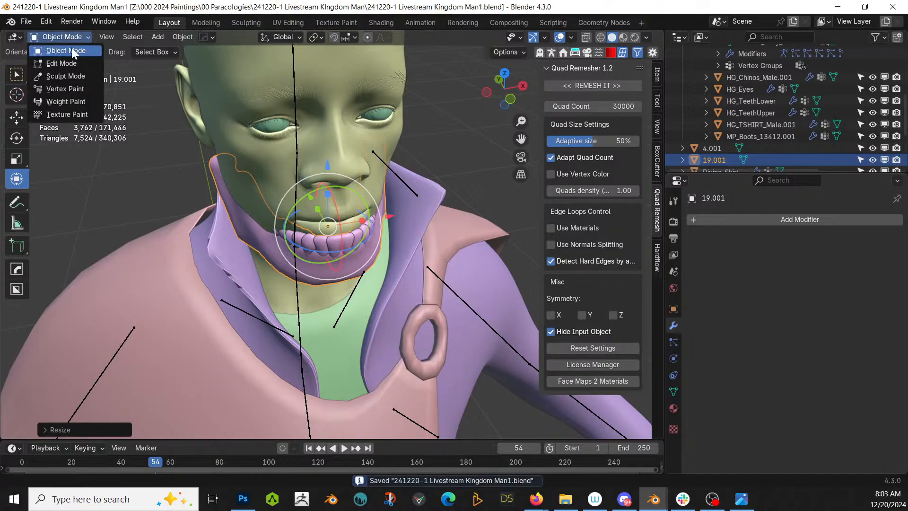
left_click(66, 76)
left_click(494, 52)
scroll(449, 149, "up", 3)
mouse_move(440, 154)
middle_mouse_down()
mouse_move(391, 158)
mouse_move(415, 118)
mouse_move(391, 81)
mouse_move(362, 156)
middle_mouse_up()
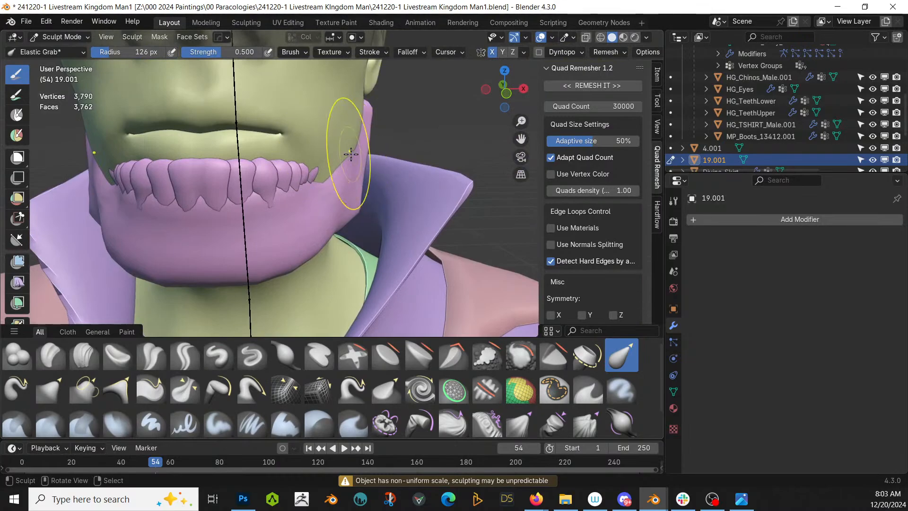
left_click_drag(348, 156, 366, 161)
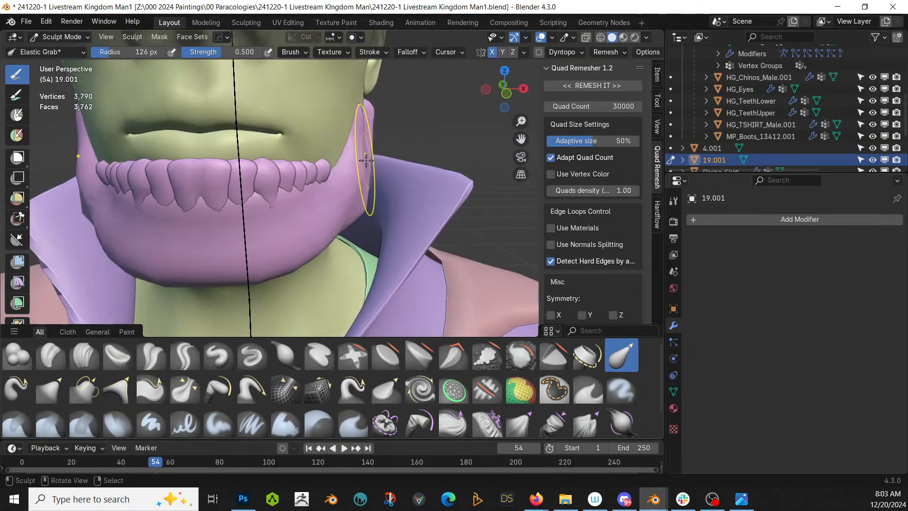
Shape the jaw's upper branches and back teeth around the cheeks with further Elastic Grab strokes
middle_click_drag(355, 122, 372, 125)
left_click_drag(378, 95, 387, 97)
middle_click_drag(343, 147, 310, 163)
left_click_drag(310, 163, 351, 186)
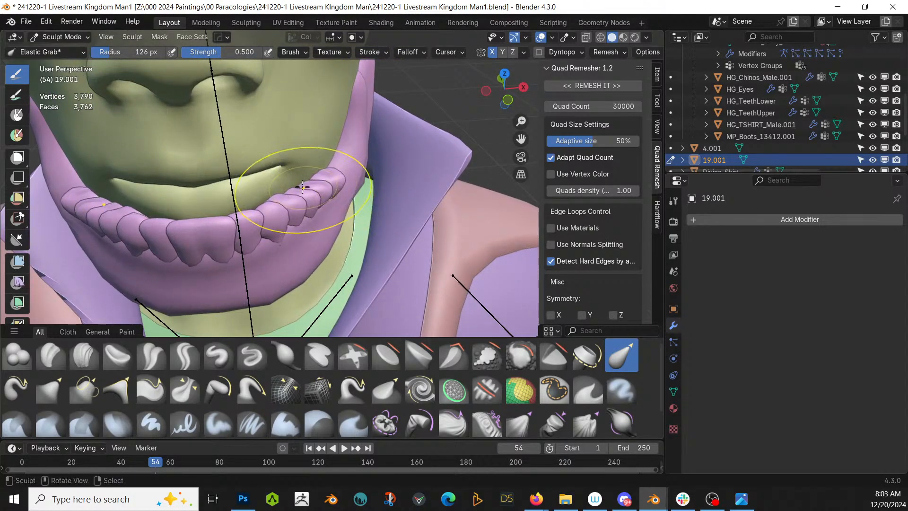
mouse_move(296, 178)
left_mouse_down()
mouse_move(305, 191)
mouse_move(287, 193)
left_mouse_up()
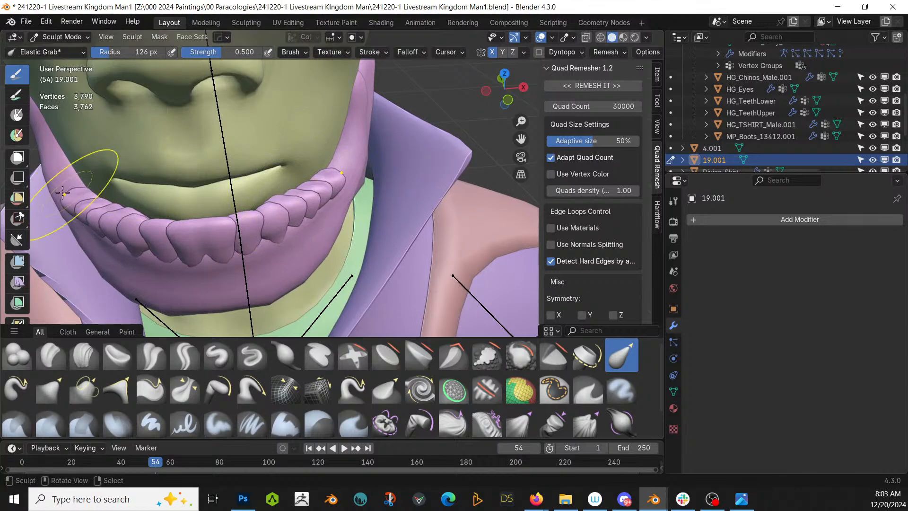
Examine the sculpted jaw's fit on the head from the side, front and three-quarter angles
scroll(63, 201, "down", 4)
middle_click_drag(66, 198, 265, 106)
scroll(381, 129, "up", 4)
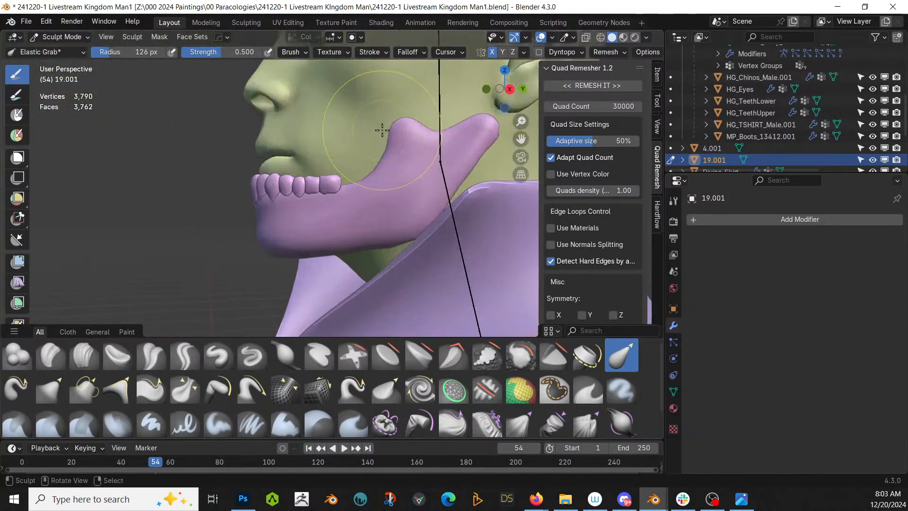
middle_click_drag(362, 249, 552, 258)
scroll(329, 247, "down", 5)
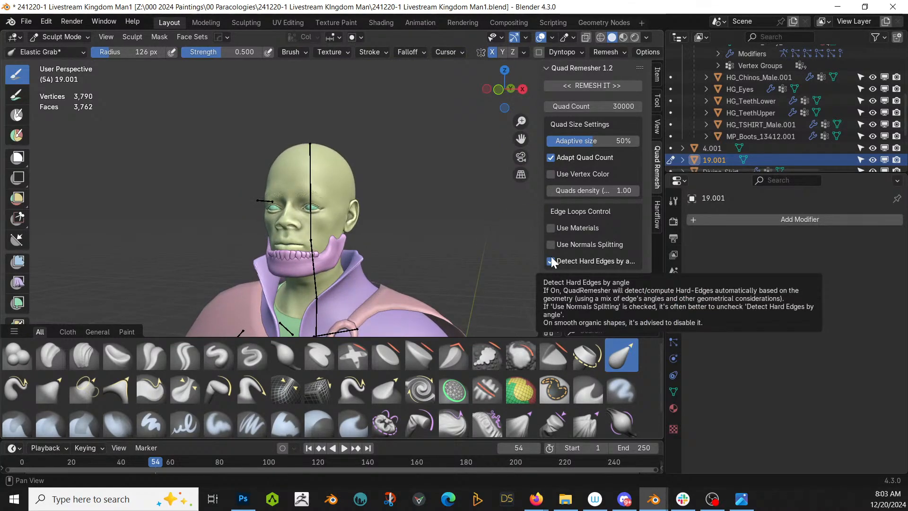
mouse_move(454, 182)
middle_mouse_down()
mouse_move(300, 190)
mouse_move(312, 217)
middle_mouse_up()
scroll(392, 186, "up", 2)
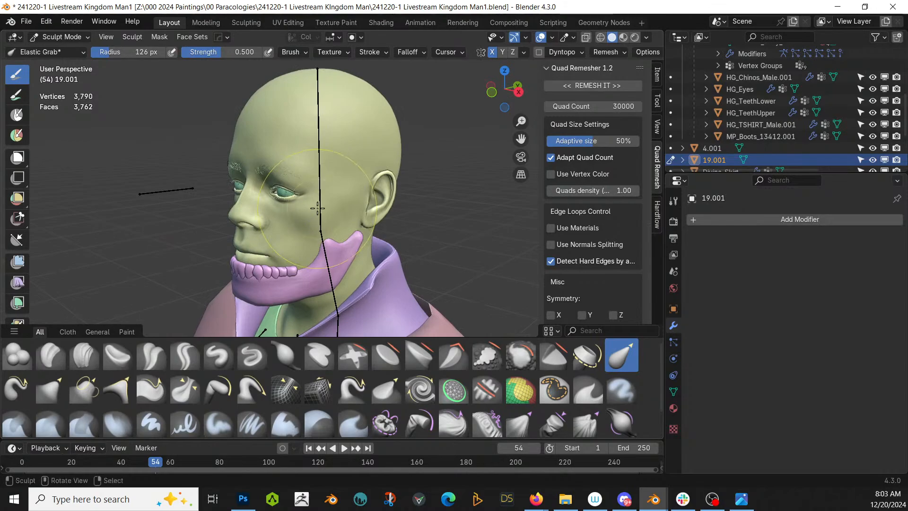
Return to Object Mode, select the body and examine how the jaw's rear ends sit below the ears
key("Tab")
key("Tab")
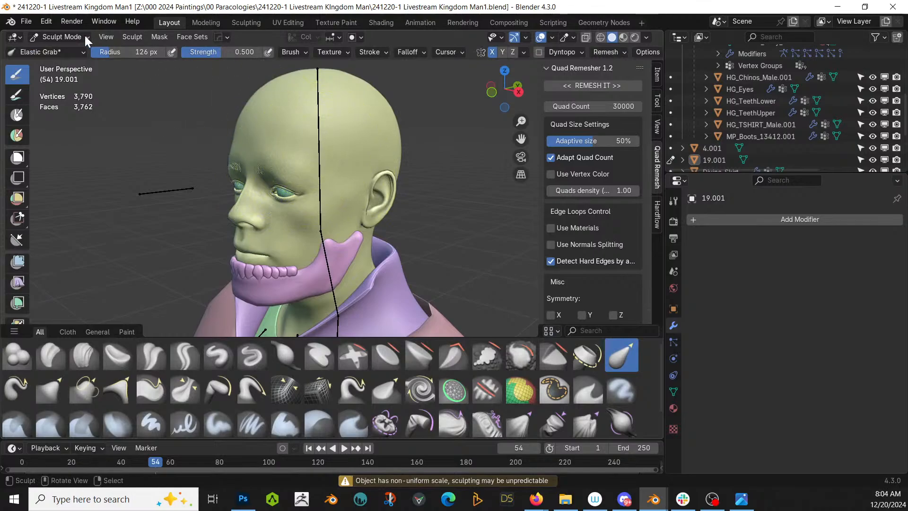
left_click(70, 36)
left_click(47, 47)
middle_click_drag(361, 178, 249, 183)
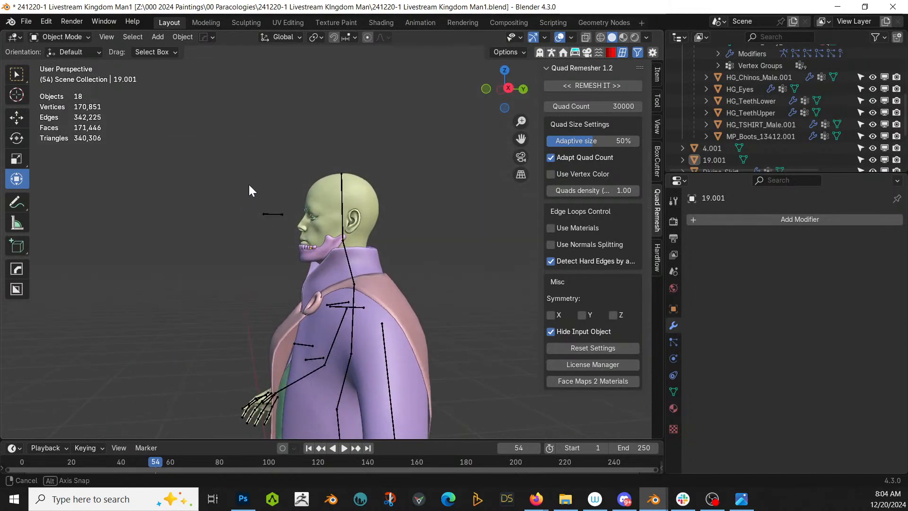
scroll(292, 192, "up", 3)
scroll(318, 207, "up", 1)
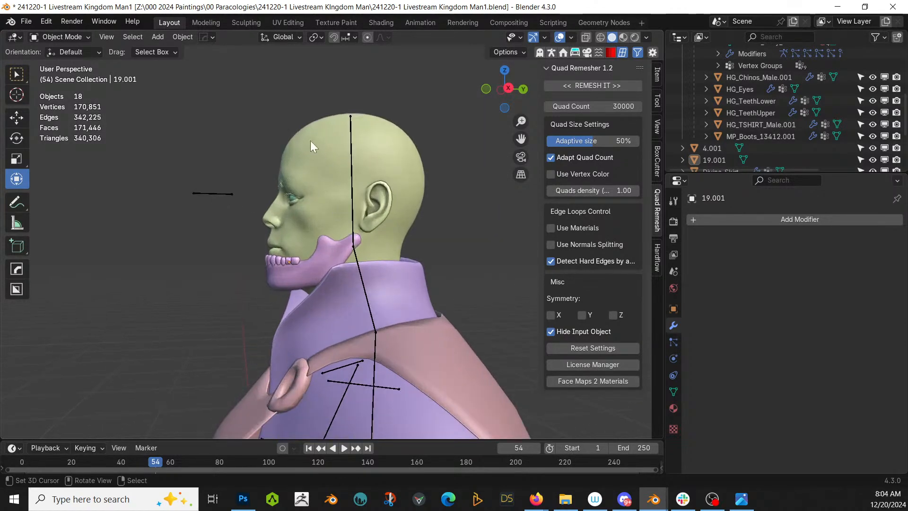
left_click(310, 139)
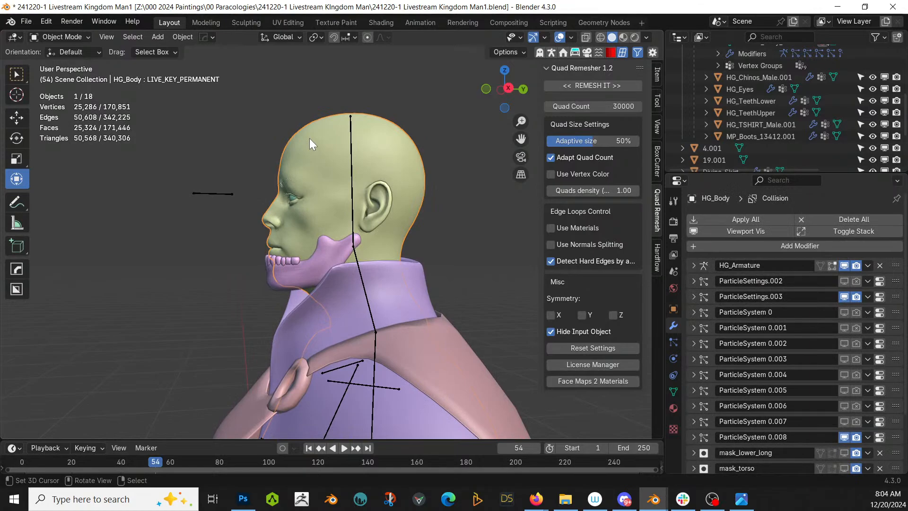
scroll(328, 141, "down", 1)
middle_click_drag(328, 141, 320, 228)
scroll(320, 228, "up", 2)
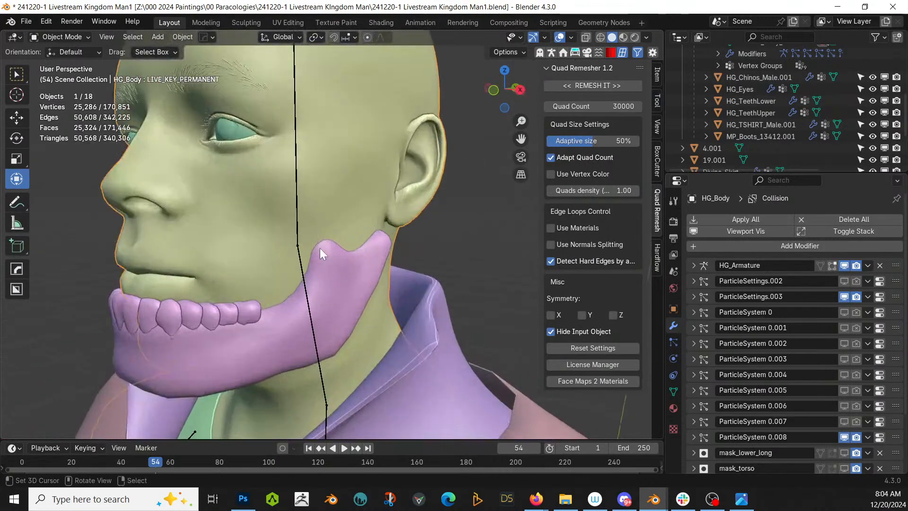
Reselect the jaw in Sculpt Mode and pull its rear end near the ear with Elastic Grab
left_click(368, 276)
left_click(62, 38)
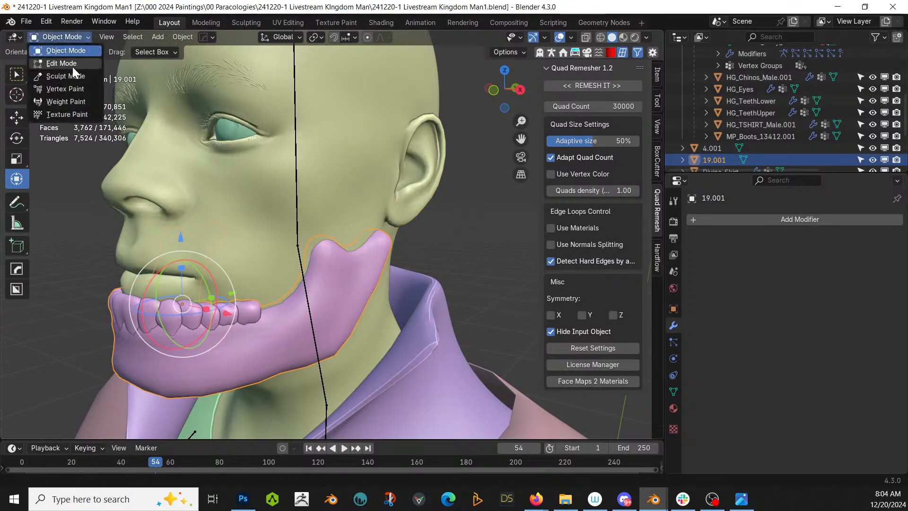
left_click(65, 76)
mouse_move(370, 219)
middle_mouse_down()
mouse_move(313, 213)
mouse_move(409, 249)
middle_mouse_up()
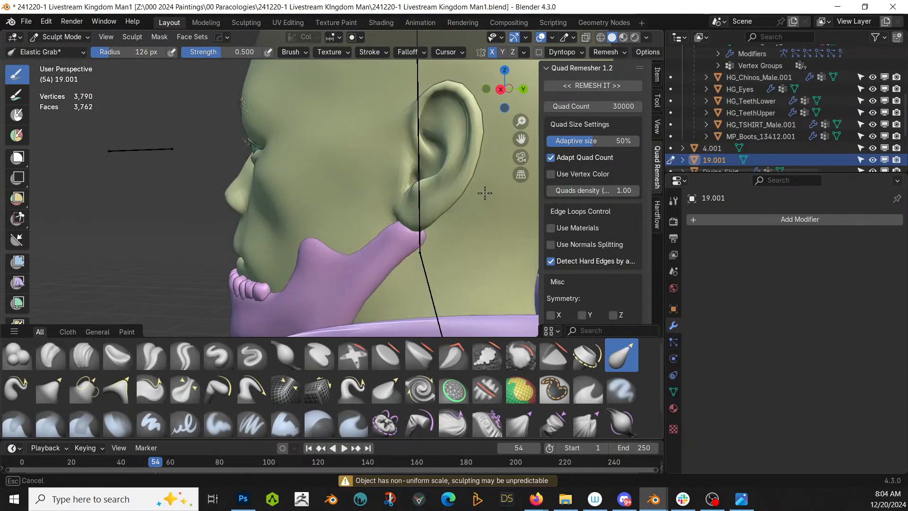
middle_click_drag(484, 193, 687, 217)
mouse_move(237, 277)
left_mouse_down()
mouse_move(169, 254)
mouse_move(169, 245)
left_mouse_up()
Try to adjust the jaw's rear tip from behind the head with Elastic Grab, and undo that stroke
middle_click_drag(305, 243, 101, 245)
scroll(208, 241, "down", 3)
mouse_move(239, 241)
middle_mouse_down()
mouse_move(163, 229)
mouse_move(201, 242)
middle_mouse_up()
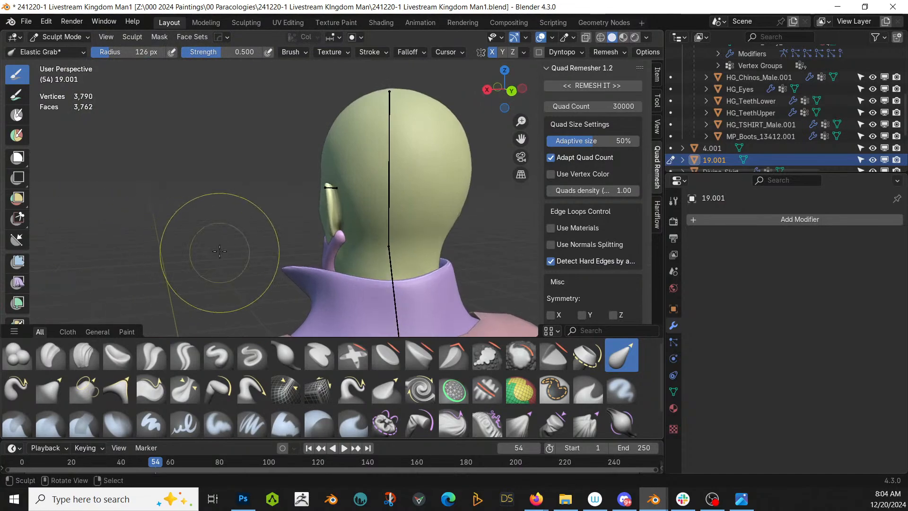
left_click_drag(313, 250, 333, 238)
key("ctrl+z")
mouse_move(333, 238)
middle_mouse_down()
mouse_move(462, 253)
mouse_move(480, 229)
mouse_move(617, 232)
mouse_move(498, 243)
middle_mouse_up()
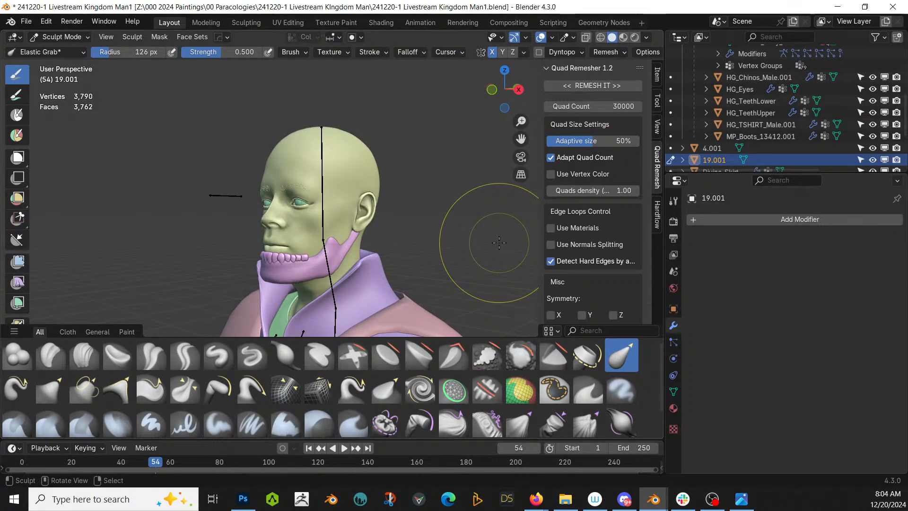
Return to Object Mode and apply all transforms to the jaw
left_click(52, 37)
left_click(58, 47)
key("ctrl+a")
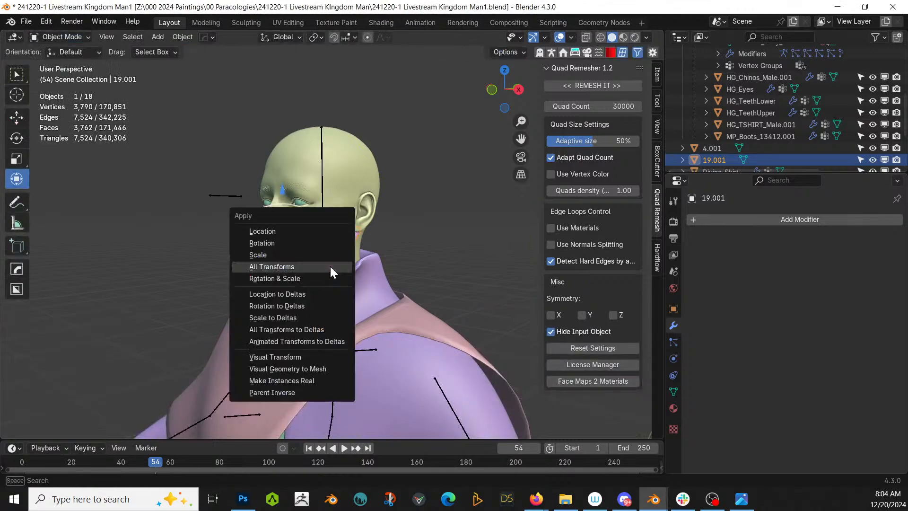
left_click(330, 264)
Select the jaw and isolate it in local view, seen from the front
scroll(330, 265, "up", 3)
left_click(280, 297)
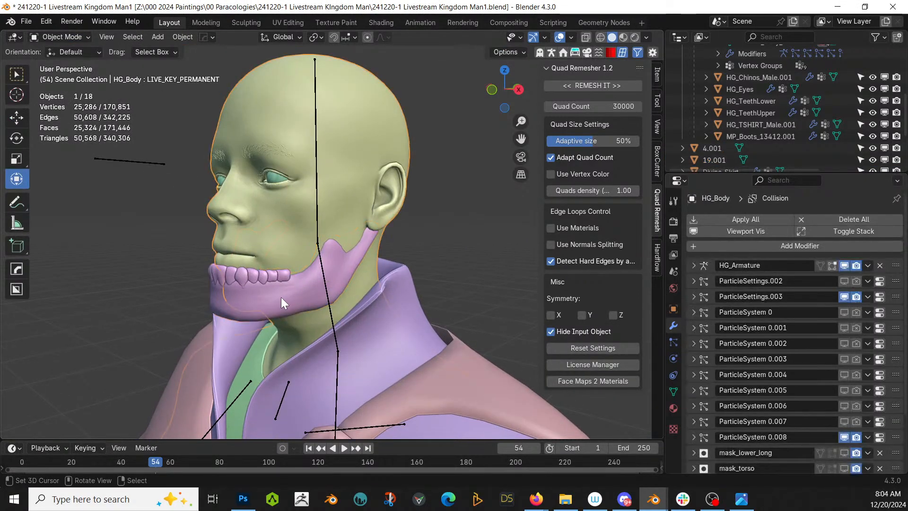
left_click(249, 300)
key("KP_Divide")
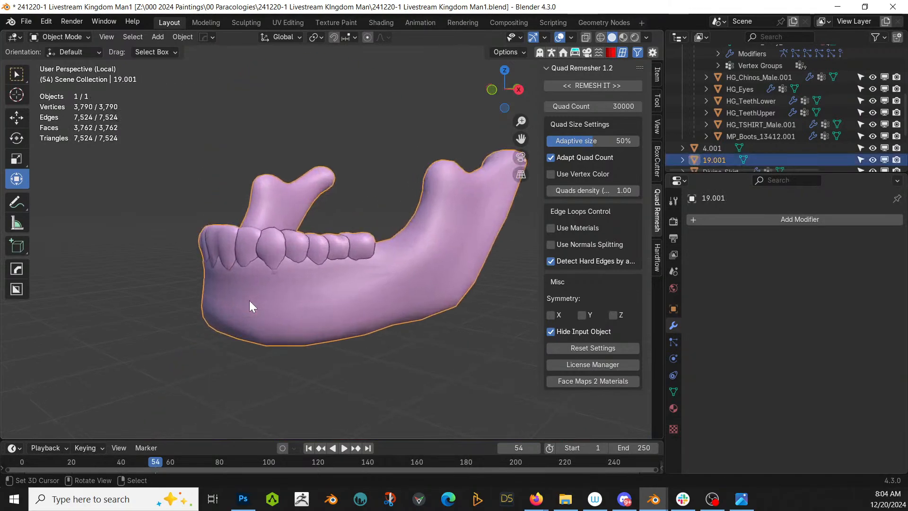
middle_click_drag(249, 300, 356, 302)
key("Tab")
key("Tab")
key("Tab")
key("a")
key("Tab")
key("shift+q")
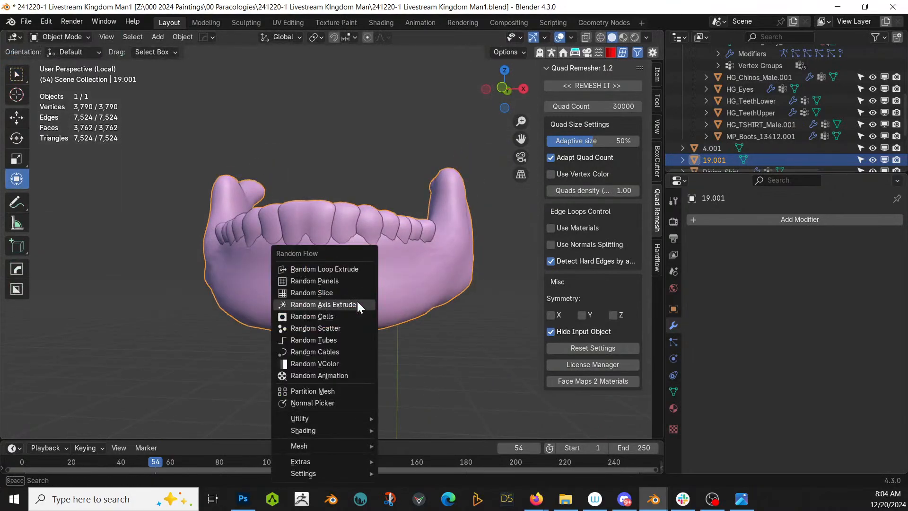
mouse_move(350, 414)
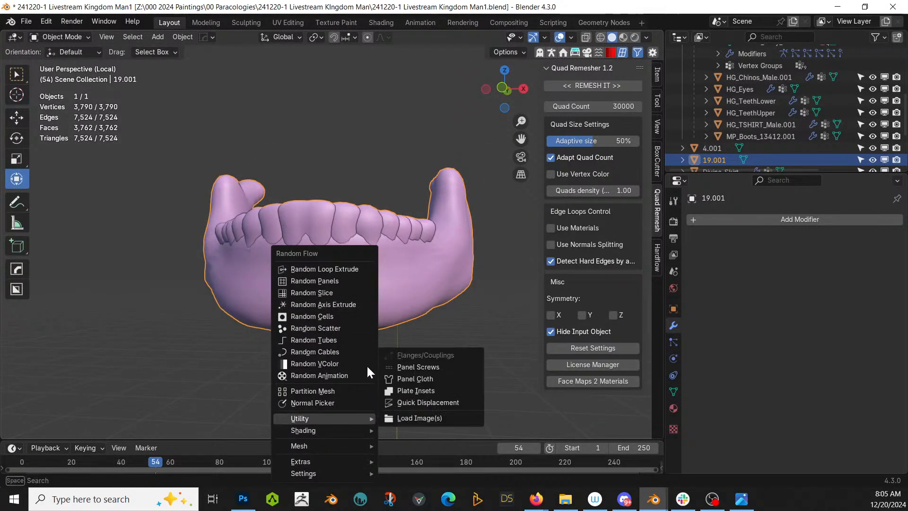
mouse_move(344, 461)
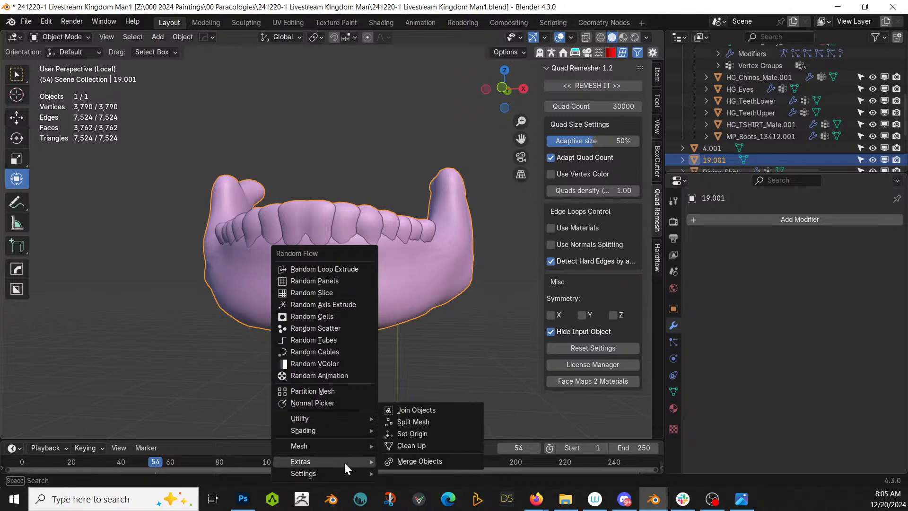
mouse_move(323, 472)
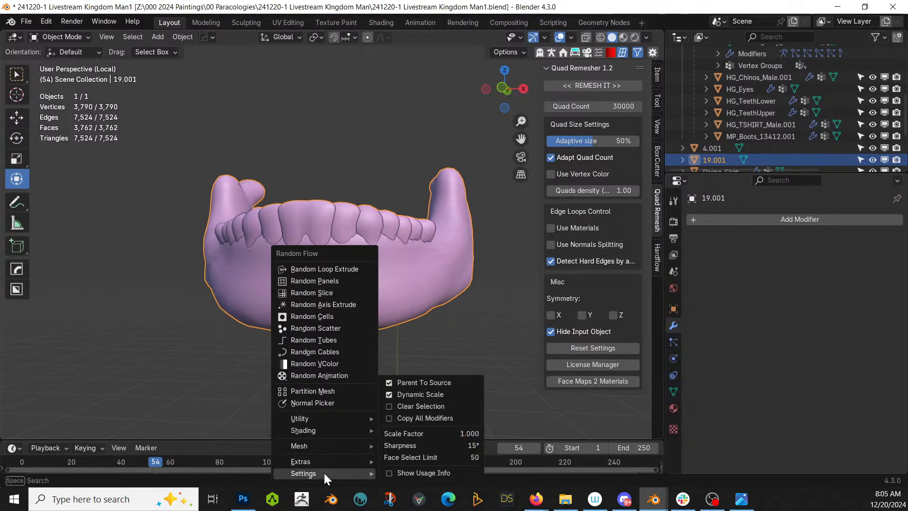
left_click(409, 396)
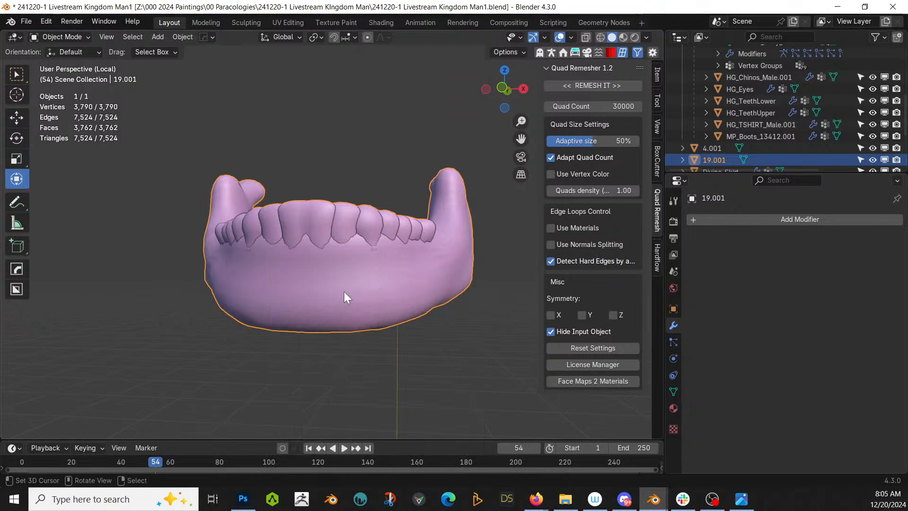
key("ctrl+alt+x")
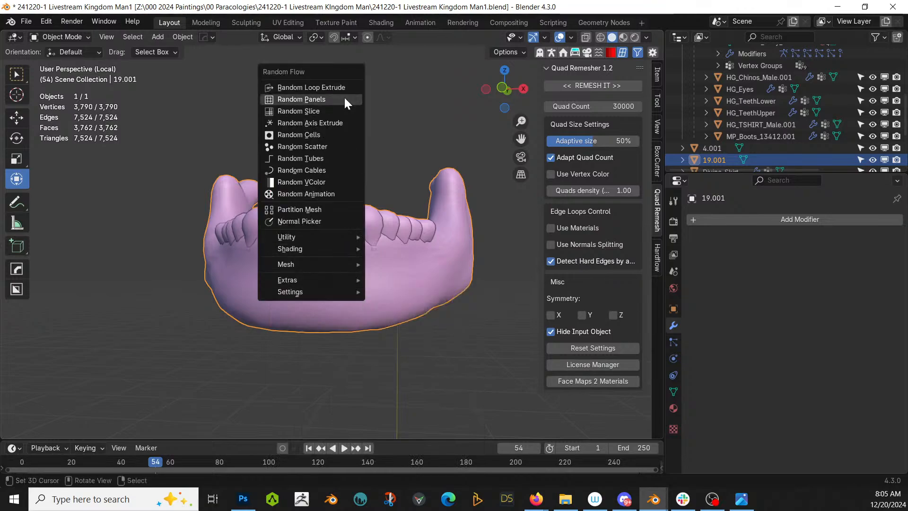
left_click(448, 373)
Mirror the jaw across the X axis with a bisecting HardOps mirror modifier
scroll(308, 273, "down", 1)
left_click(322, 232)
key("alt+x")
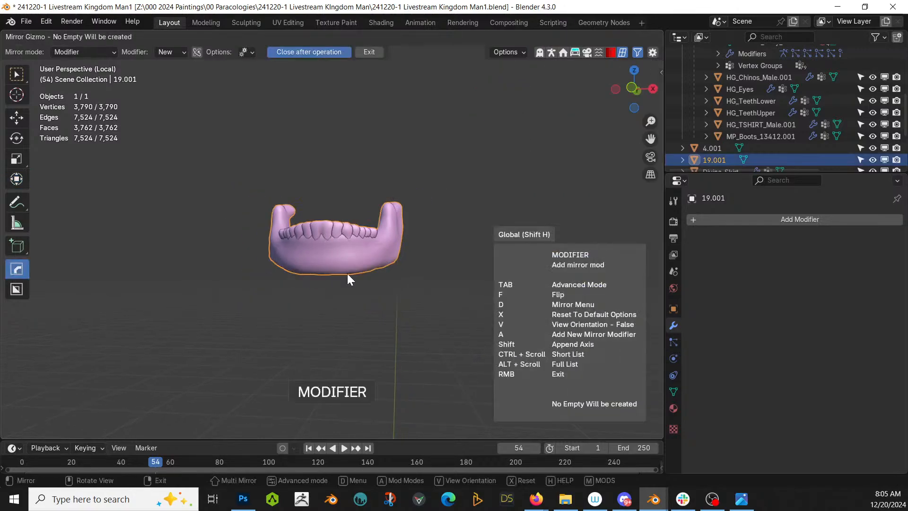
scroll(359, 283, "down", 3)
scroll(375, 326, "down", 5)
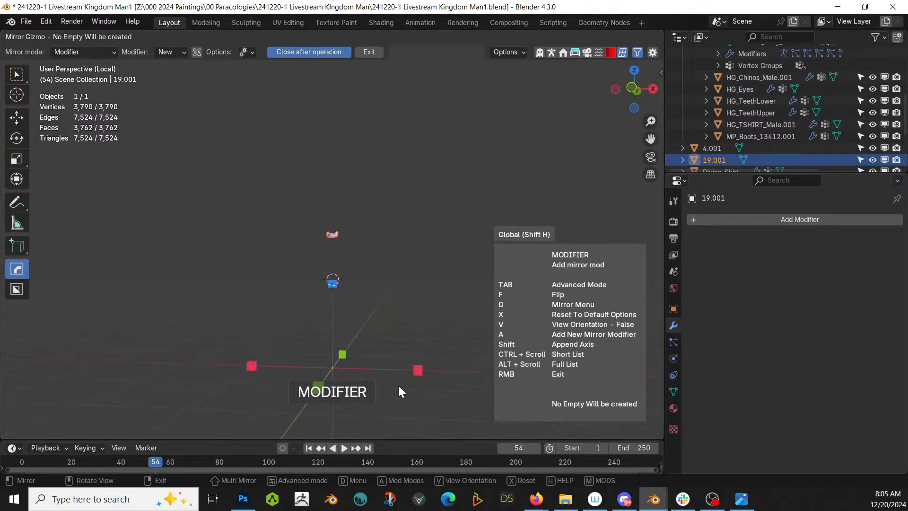
left_click(419, 370)
scroll(386, 295, "up", 5)
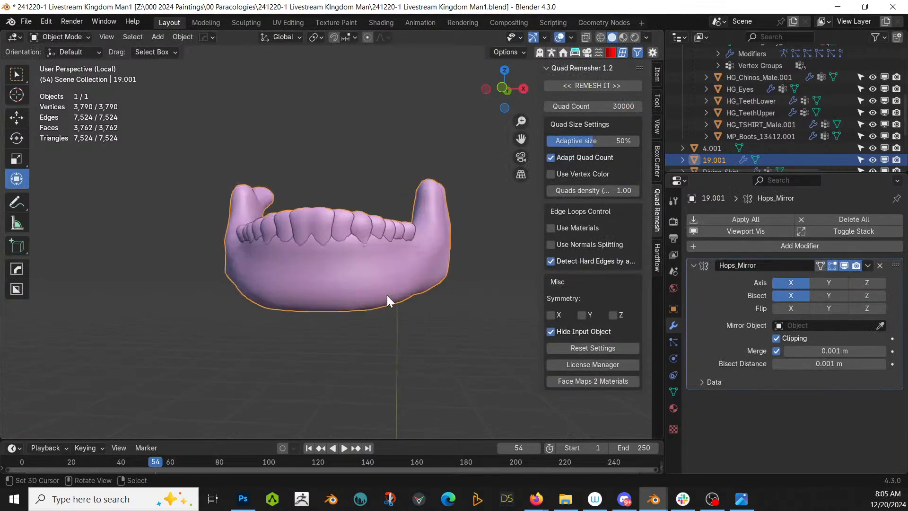
Leave local view and generate Random Panels on the jaw using the Square solver
middle_click_drag(387, 295, 387, 317)
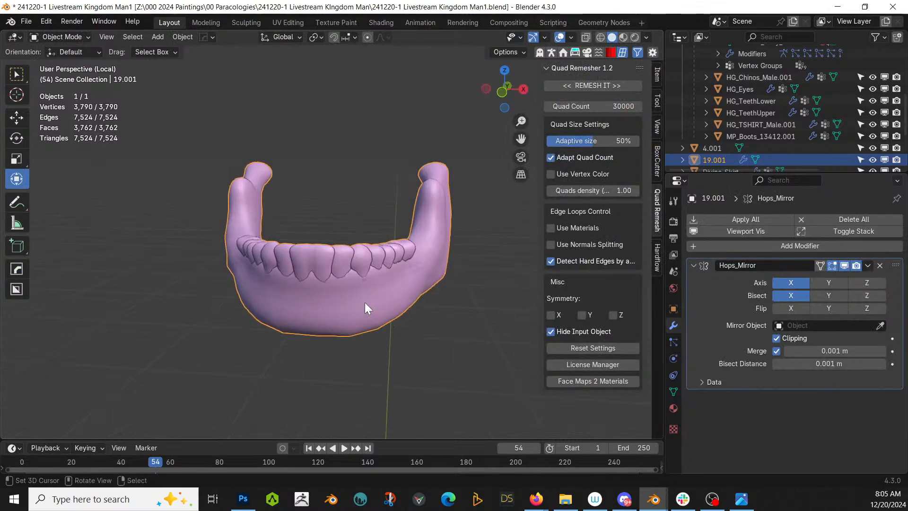
key("KP_Divide")
mouse_move(364, 302)
middle_mouse_down()
mouse_move(444, 318)
mouse_move(475, 310)
mouse_move(361, 313)
middle_mouse_up()
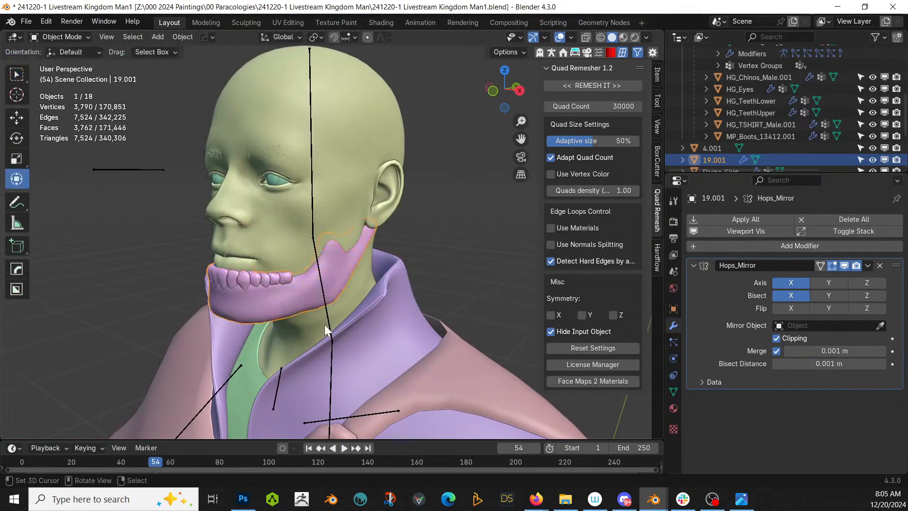
key("ctrl+alt+x")
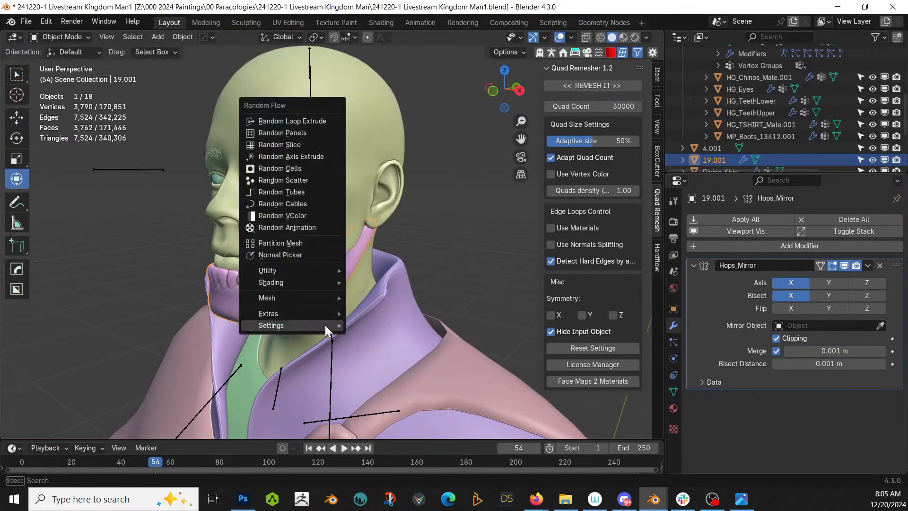
left_click(301, 135)
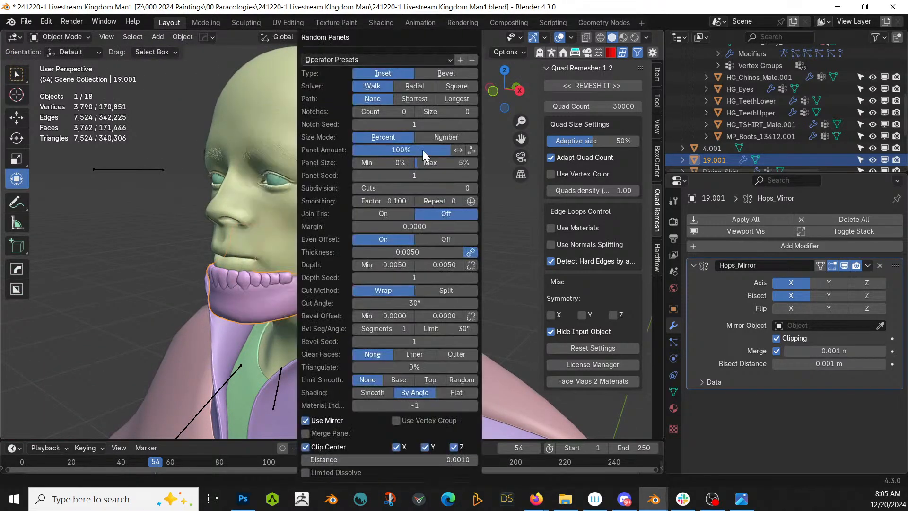
left_click(455, 89)
middle_click_drag(331, 213, 262, 268)
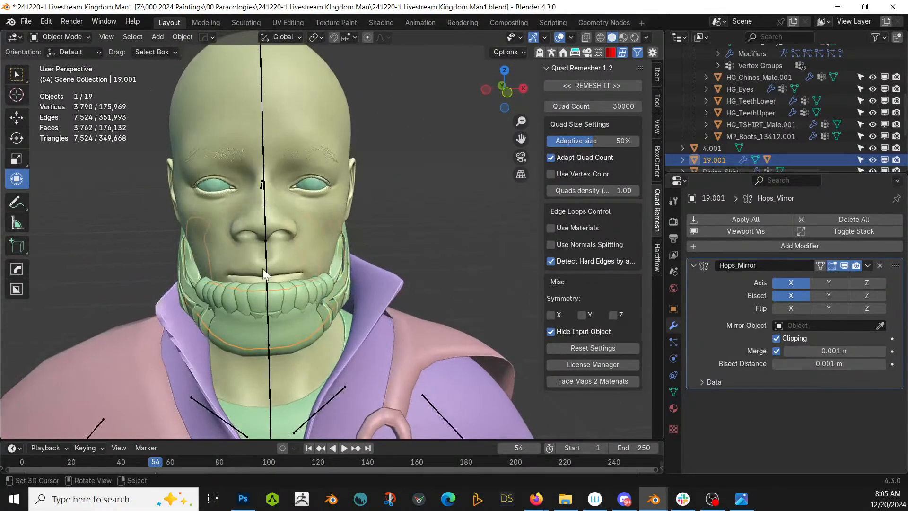
Set the jaw panels' depth to 0.001 minimum and 0.002 maximum, and their thickness to 0.002
key("F9")
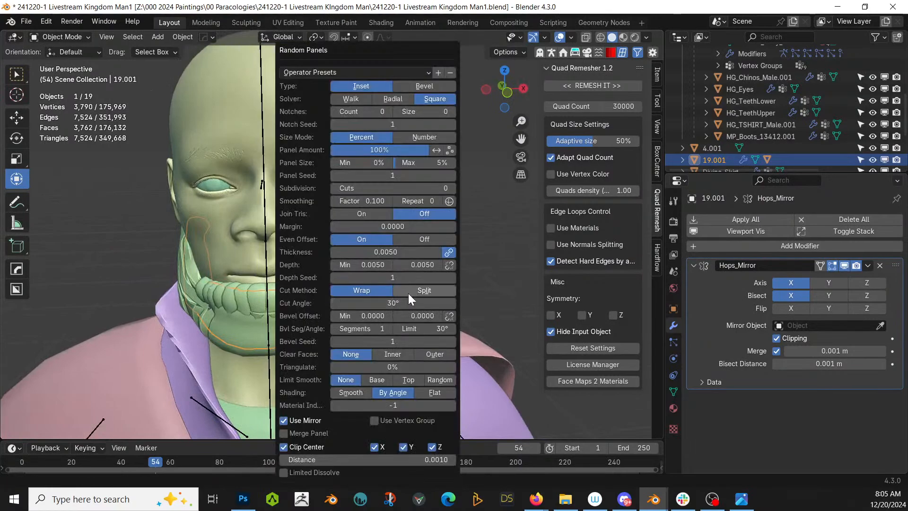
left_click(370, 266)
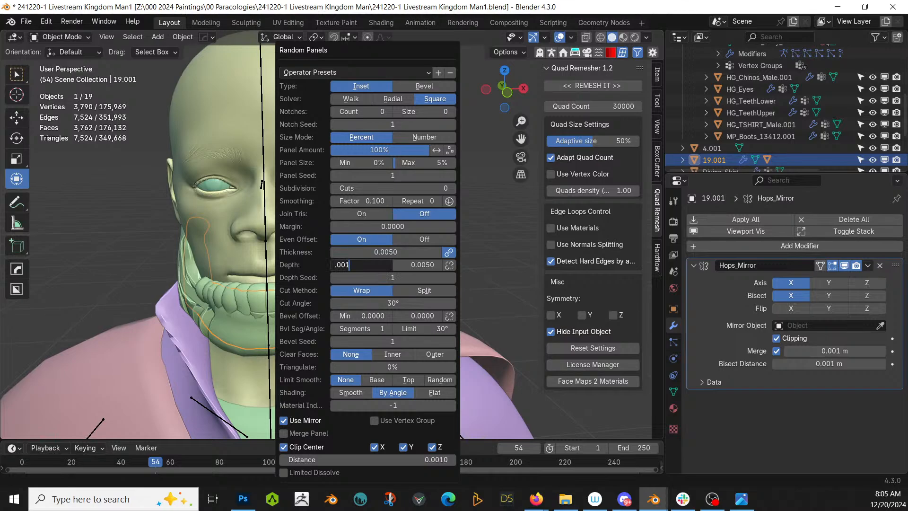
type(".001")
key("Tab")
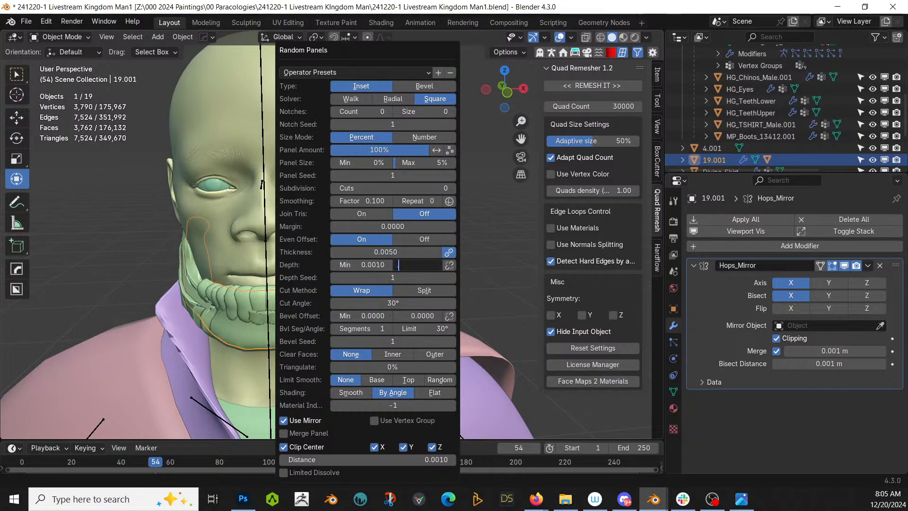
type(".002")
key("Return")
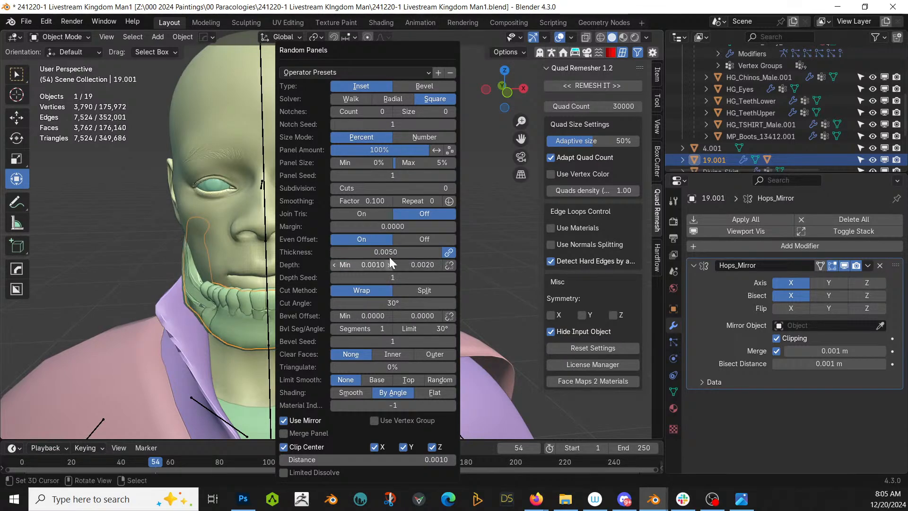
left_click(392, 251)
type(".002")
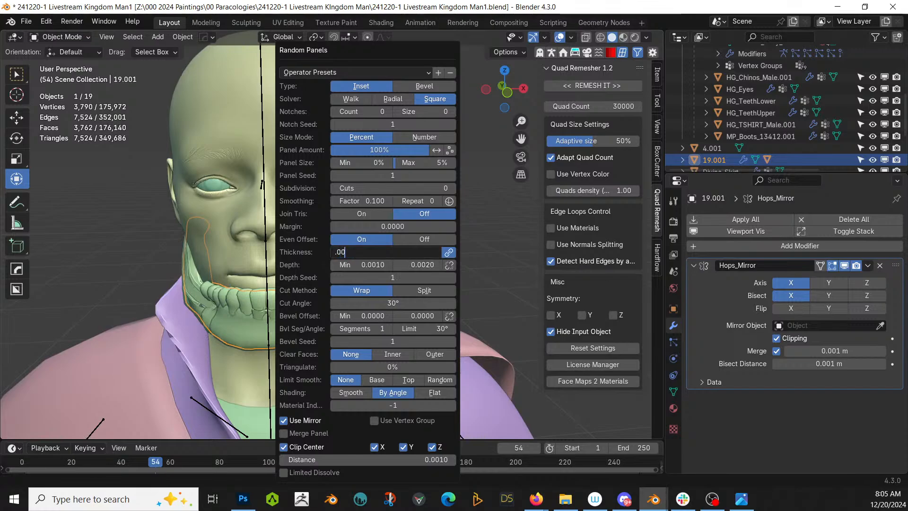
key("Return")
Try the Radial solver on the jaw panels and return to the Square solver
middle_click_drag(270, 313, 328, 299)
key("F9")
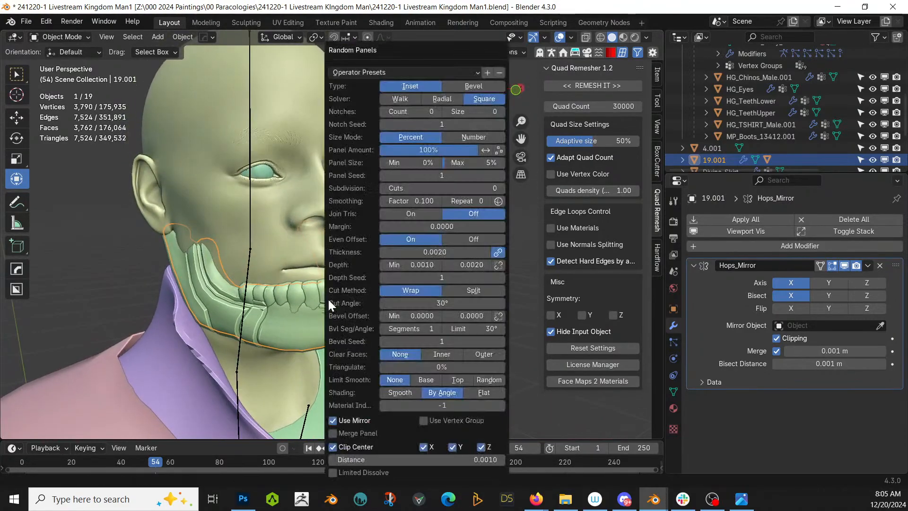
left_click(448, 100)
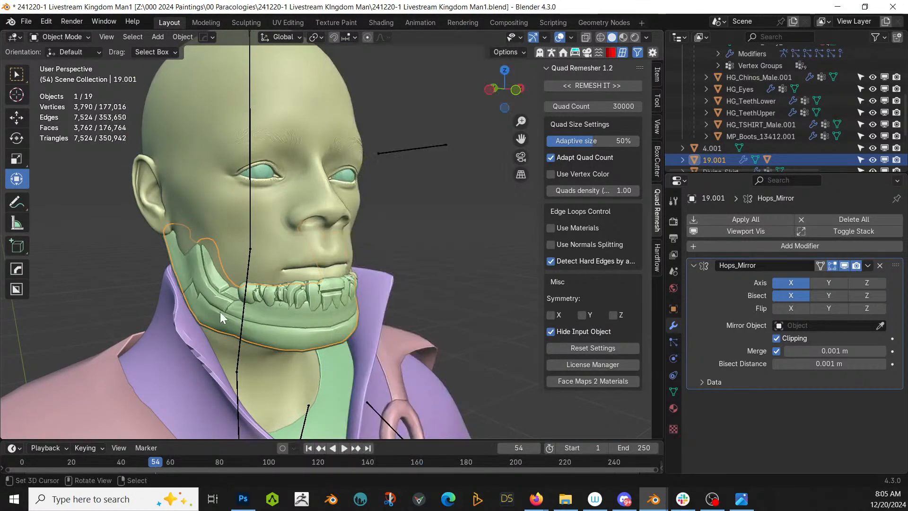
middle_click_drag(220, 311, 299, 329)
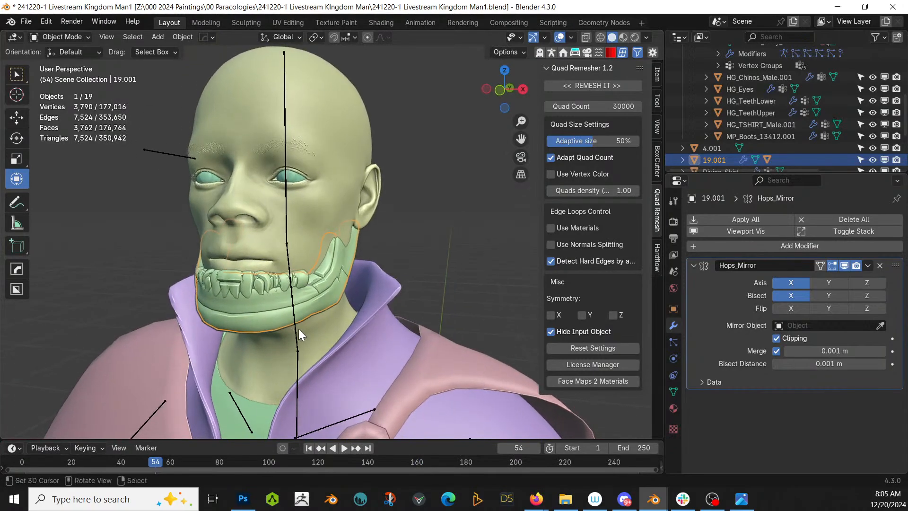
key("F9")
left_click(446, 99)
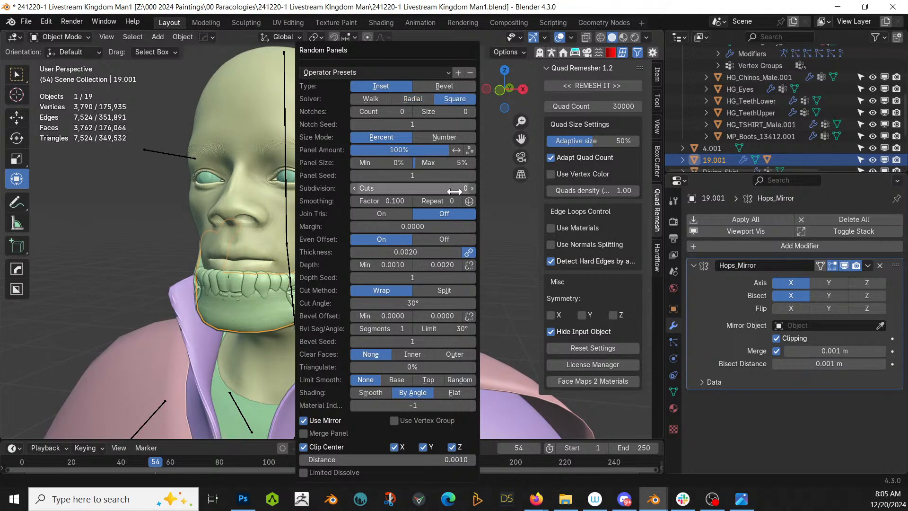
Step through the jaw's panel seeds up to 8 to vary the panel layout
left_click(472, 175)
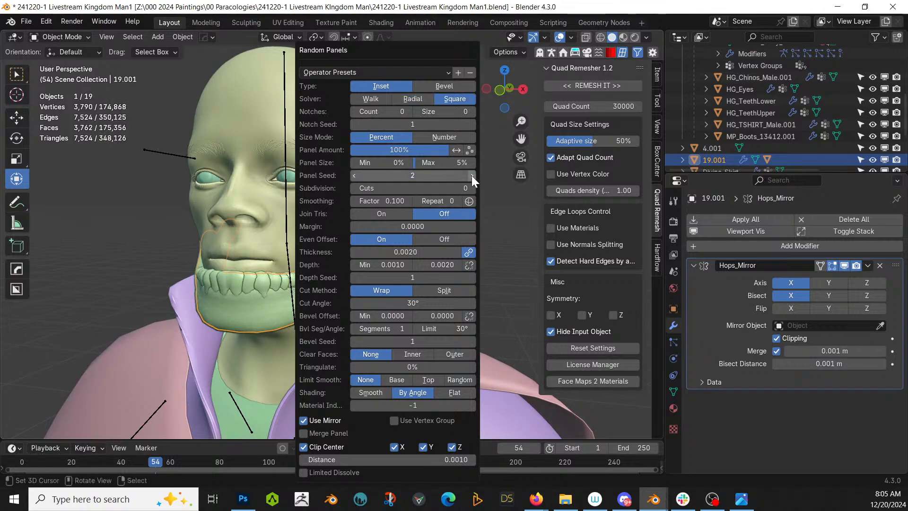
left_click(471, 175)
left_click(472, 175)
left_click(472, 175)
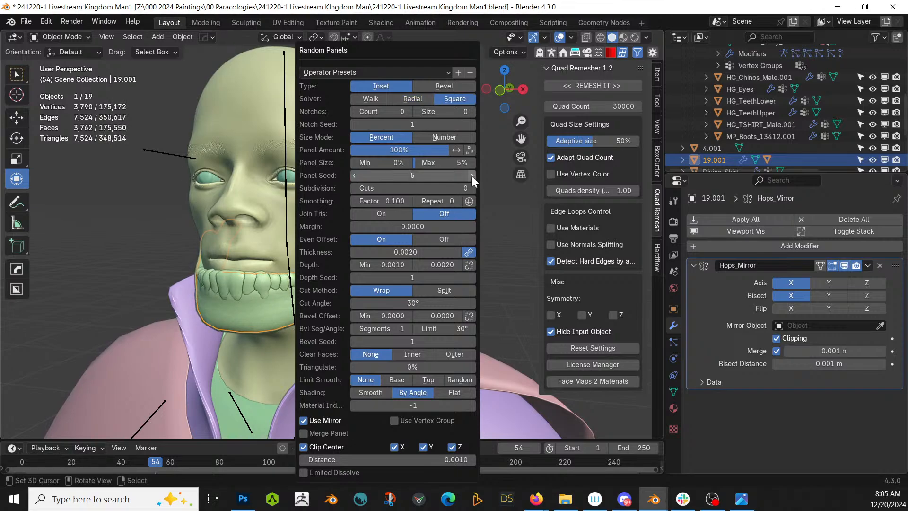
left_click(472, 175)
left_click(472, 175)
left_click(472, 175)
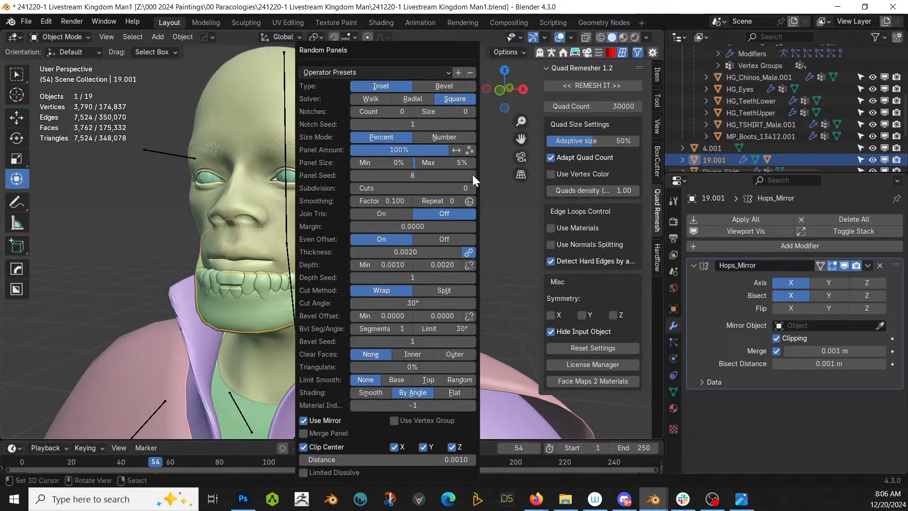
Switch the jaw panels to the Radial solver with a 21% maximum panel size and panel seed 9
middle_click_drag(215, 281, 308, 282)
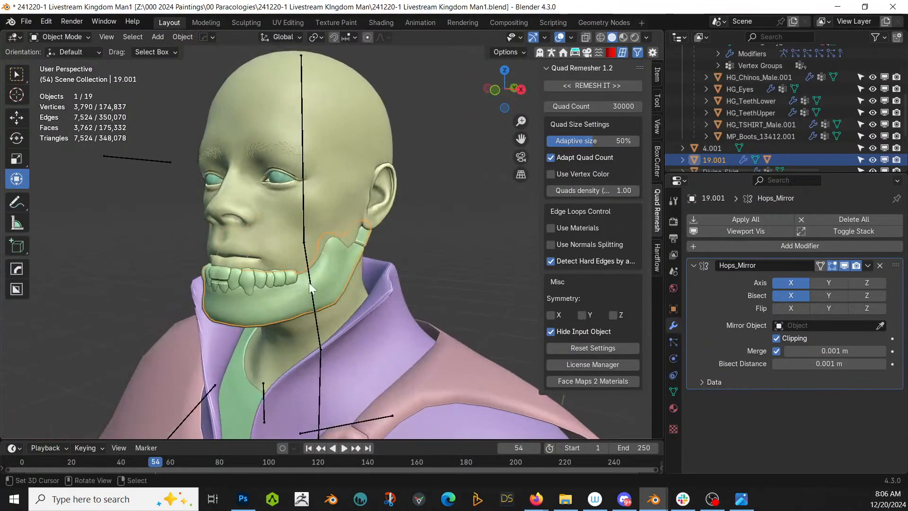
key("F9")
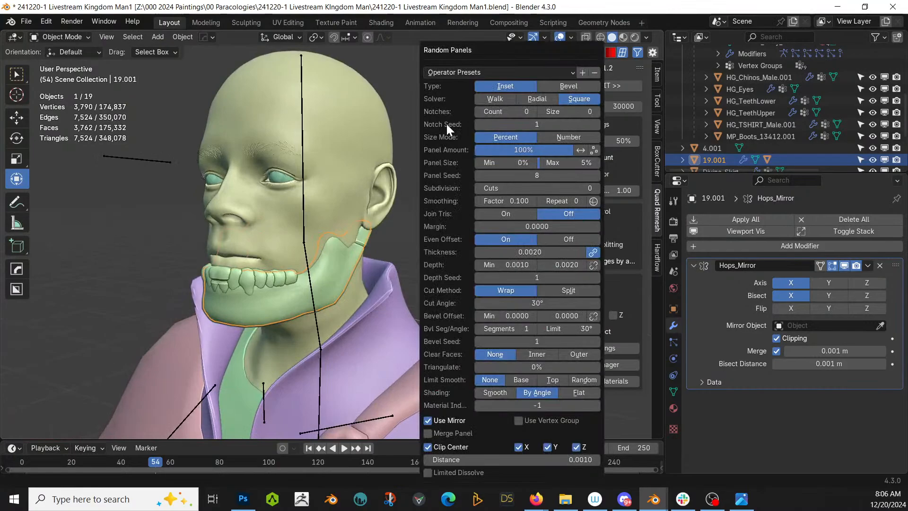
left_click(532, 101)
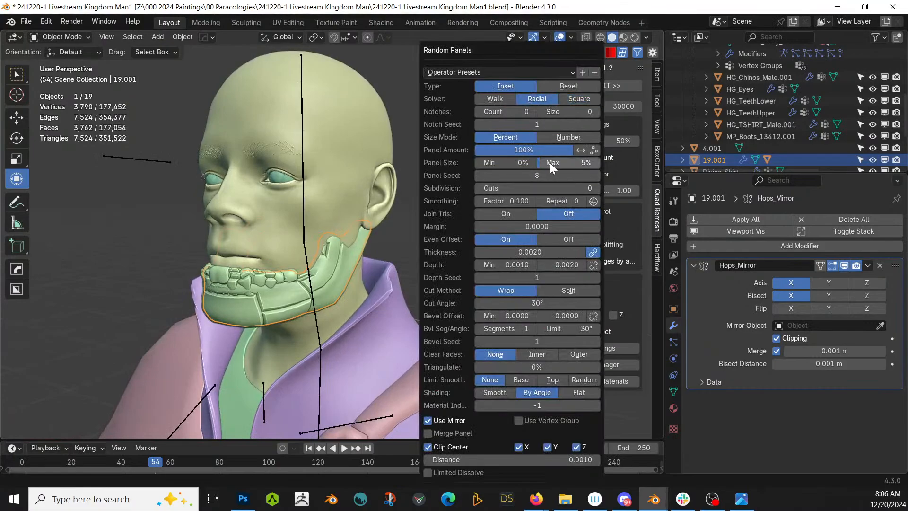
left_click_drag(568, 162, 587, 162)
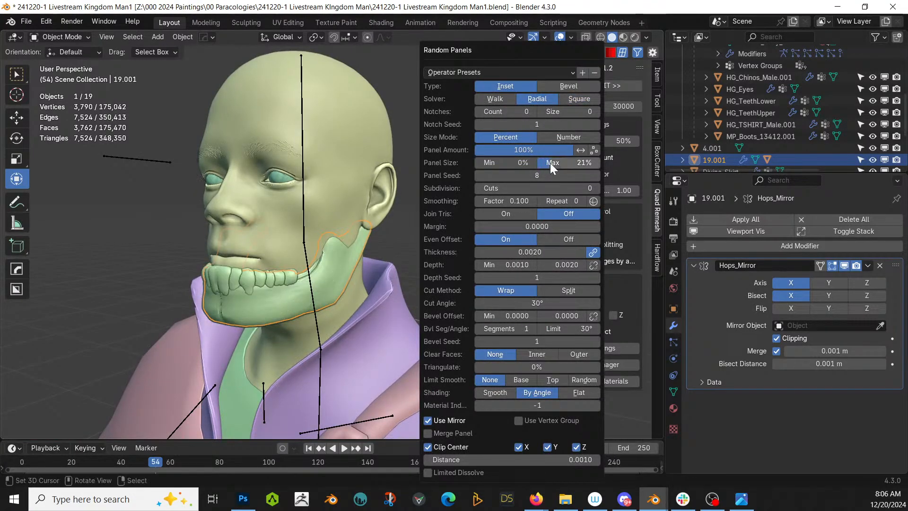
left_click(595, 176)
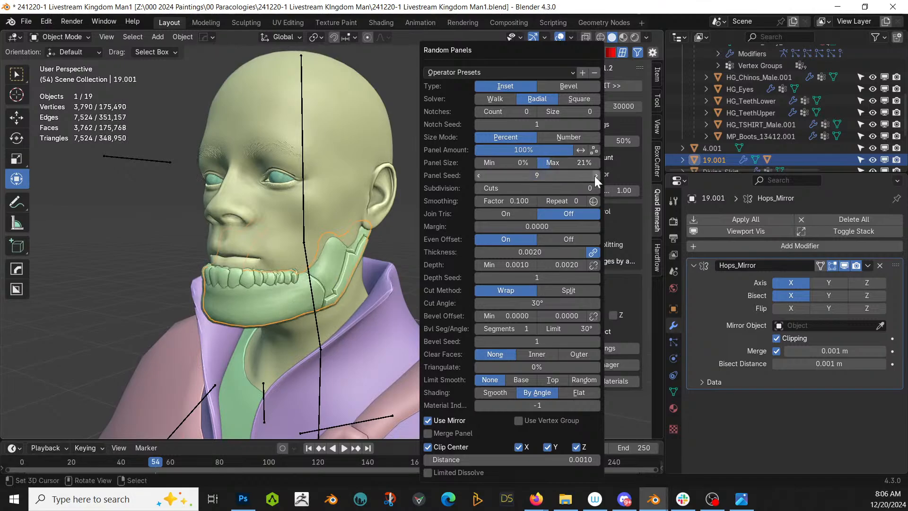
Save the file and delete the original jaw object, keeping only its panel mesh
middle_click_drag(293, 284, 200, 288)
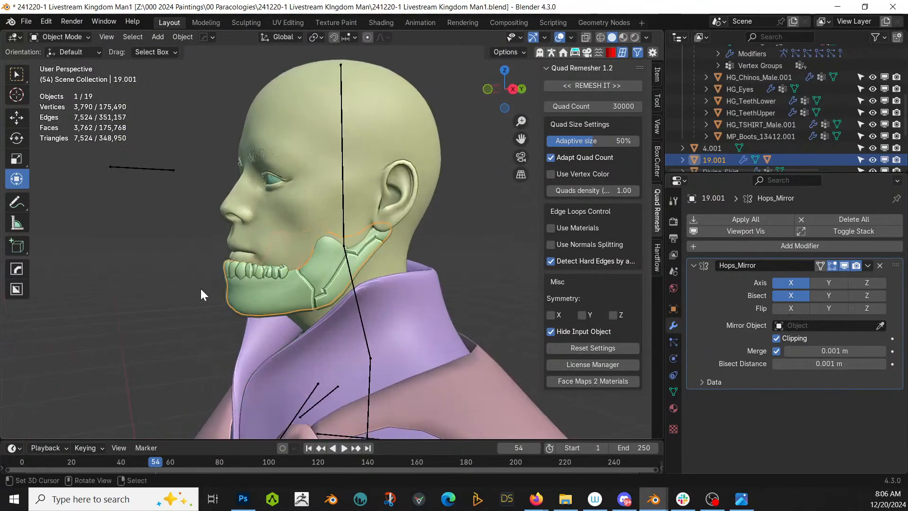
scroll(201, 289, "up", 2)
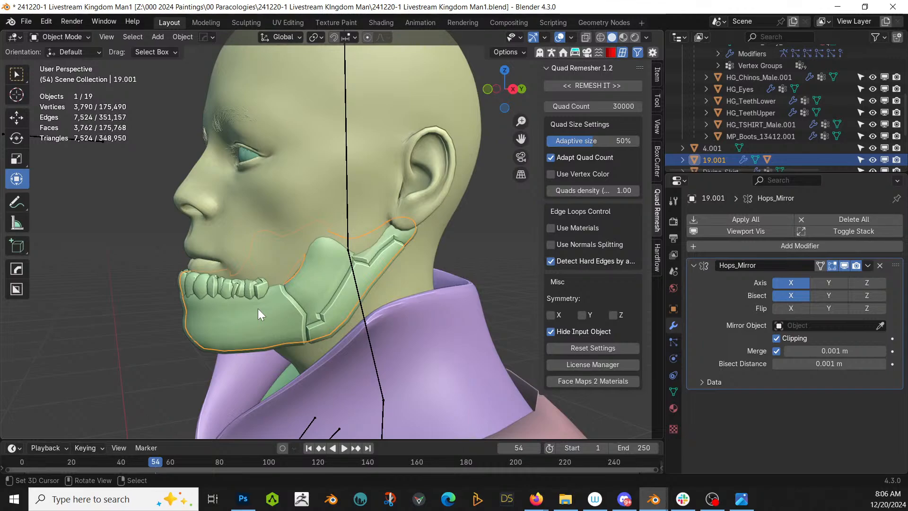
key("ctrl+s")
scroll(253, 307, "down", 2)
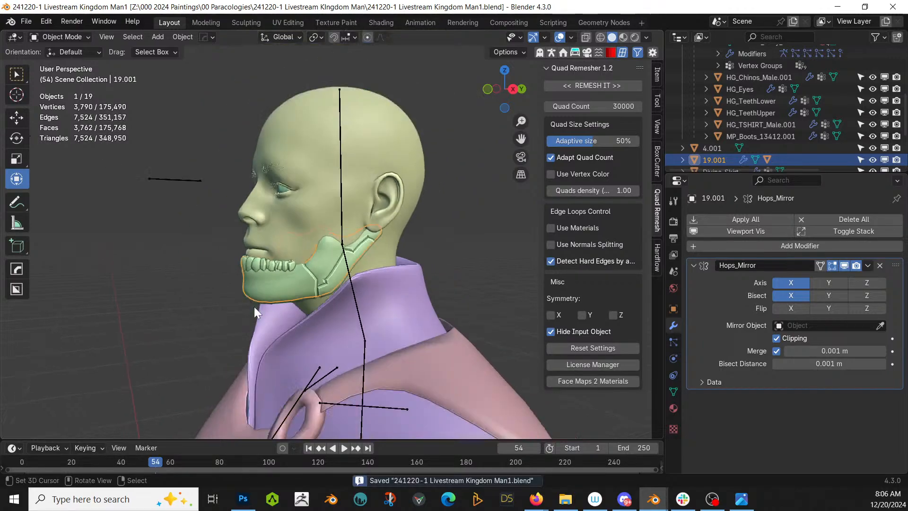
middle_click_drag(254, 307, 261, 286)
key("x")
left_click(268, 295)
Select the panelled jaw and load the HardOps-Inserts KPACK in KIT OPS
scroll(326, 279, "up", 3)
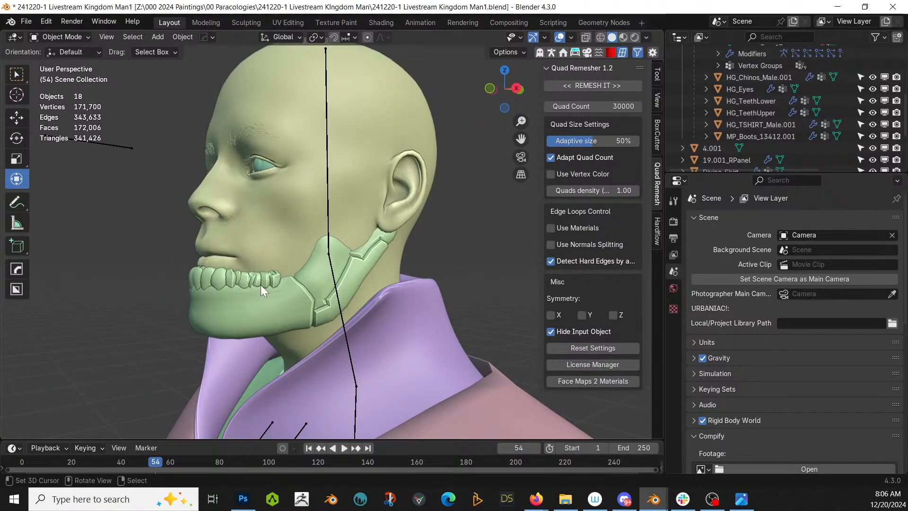
scroll(261, 286, "up", 3)
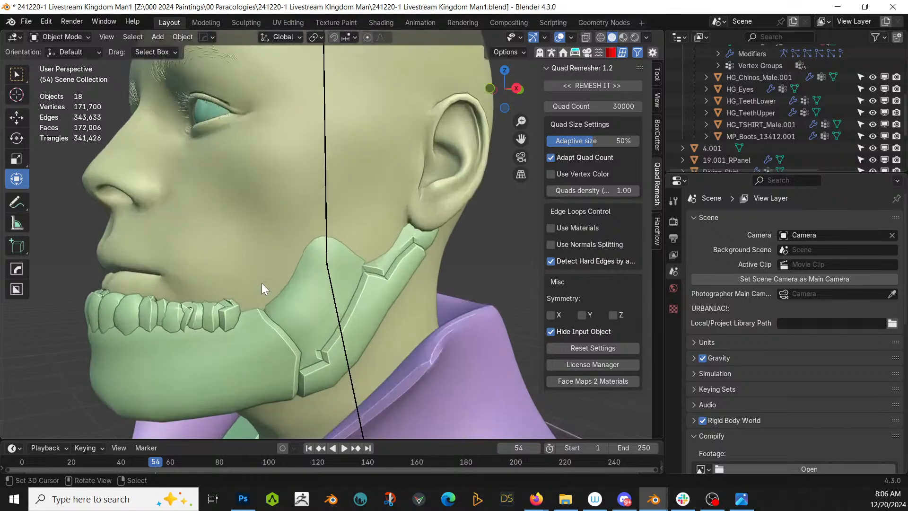
middle_click_drag(308, 297, 404, 310)
left_click(334, 303)
scroll(403, 311, "down", 5)
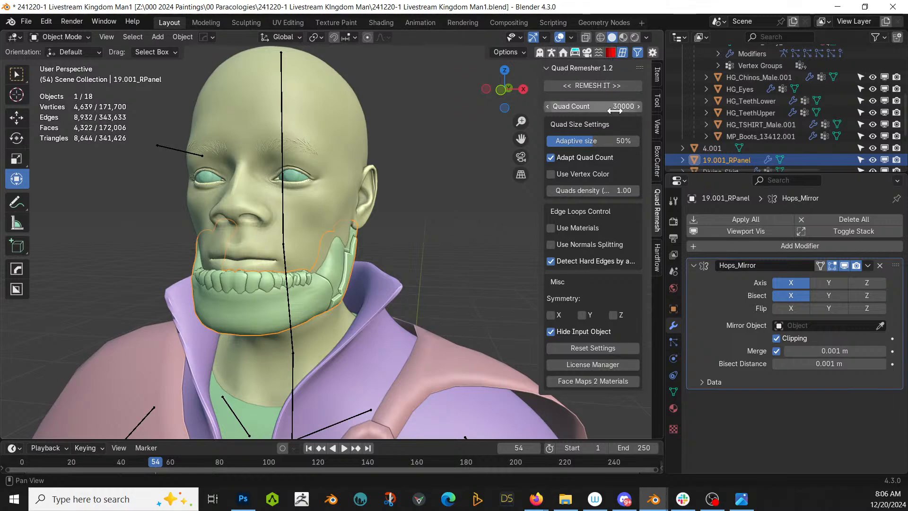
scroll(650, 158, "up", 4, "ctrl")
scroll(650, 159, "down", 3, "ctrl")
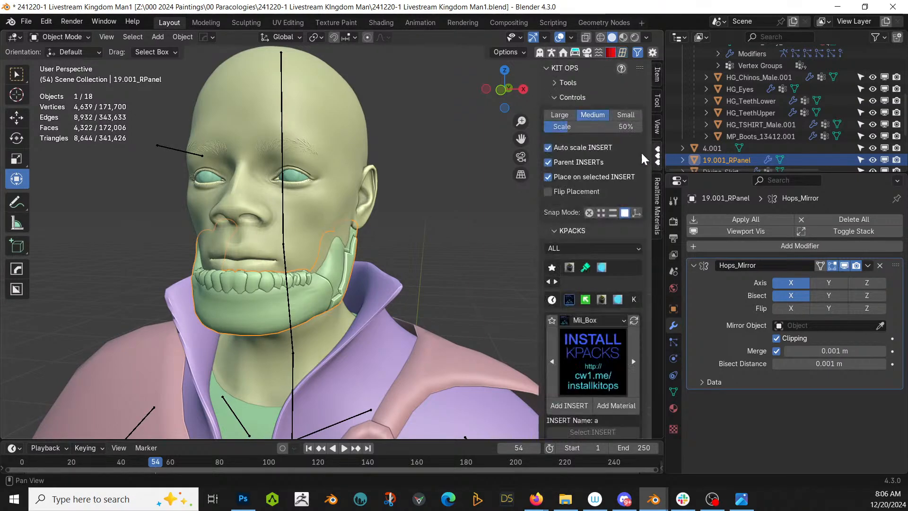
left_click(588, 320)
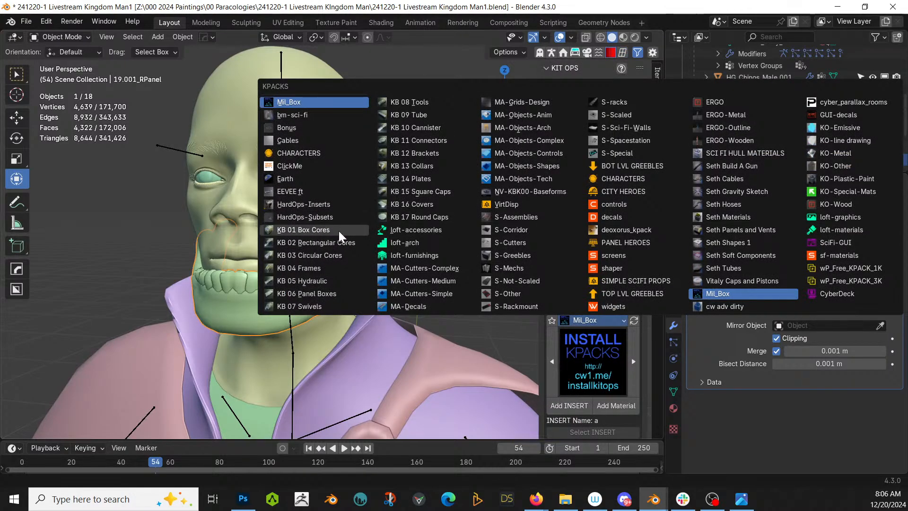
left_click(324, 206)
Choose the Phps_Hex bolt from the HardOps-Inserts pack as the insert to place
left_click(596, 363)
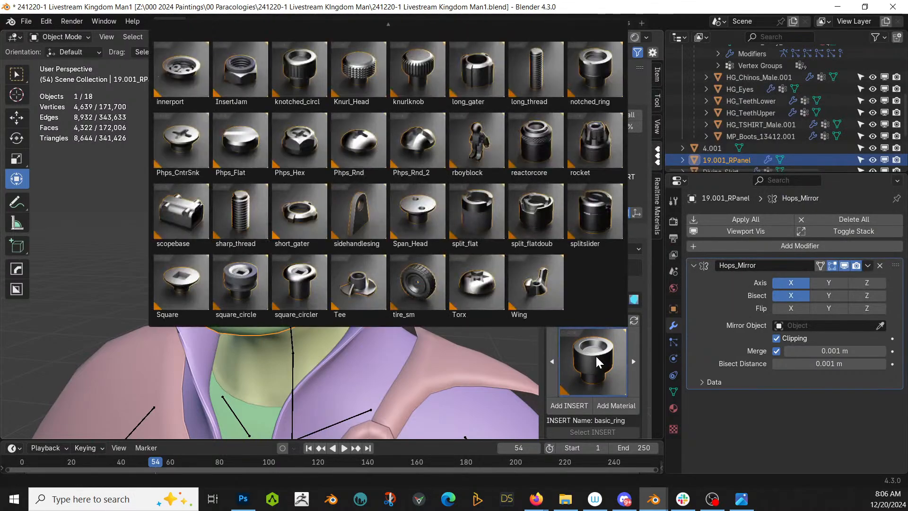
left_click(597, 362)
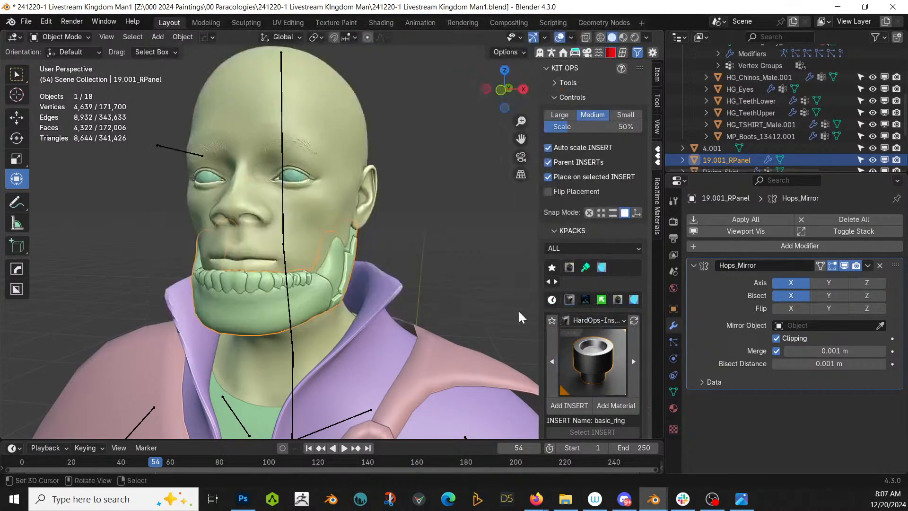
left_click(594, 374)
left_click(596, 354)
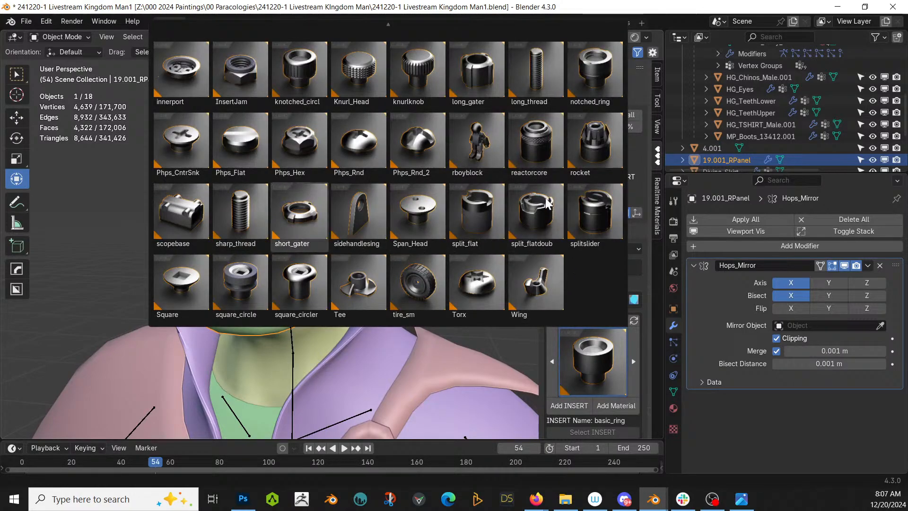
scroll(549, 202, "up", 2)
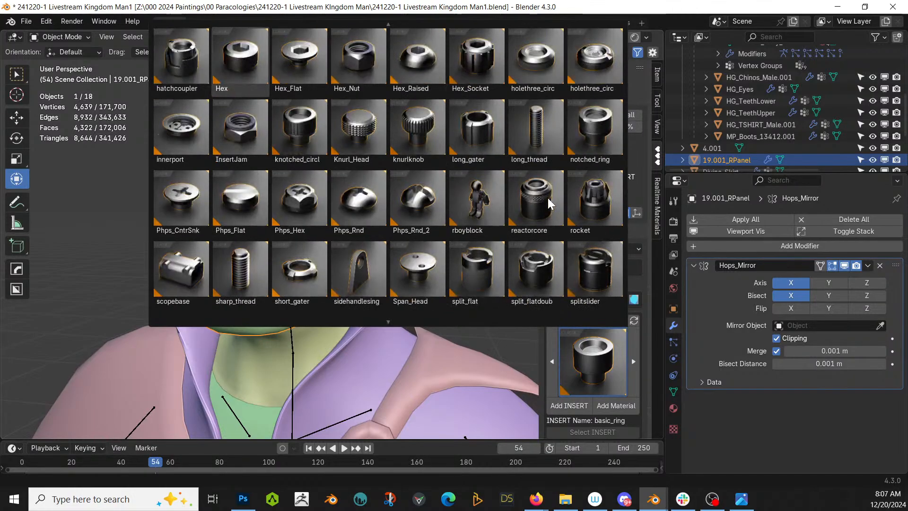
scroll(549, 203, "down", 2)
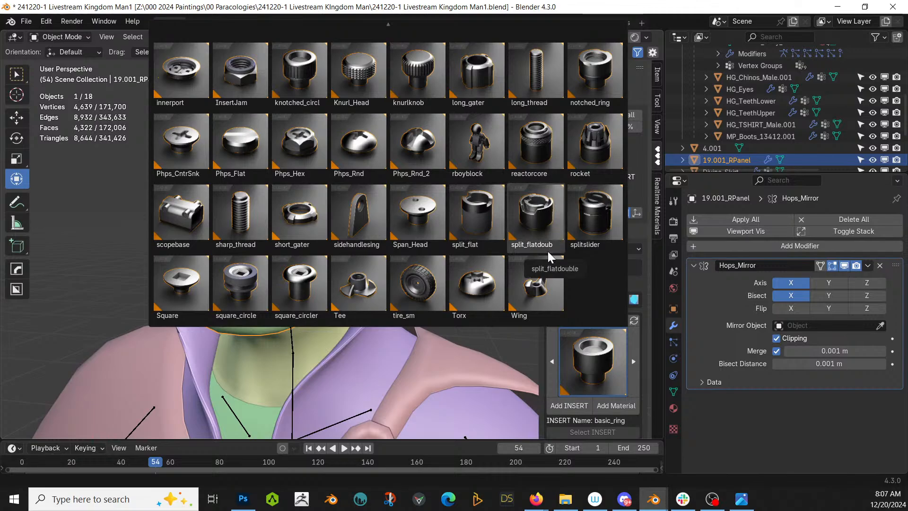
left_click(308, 153)
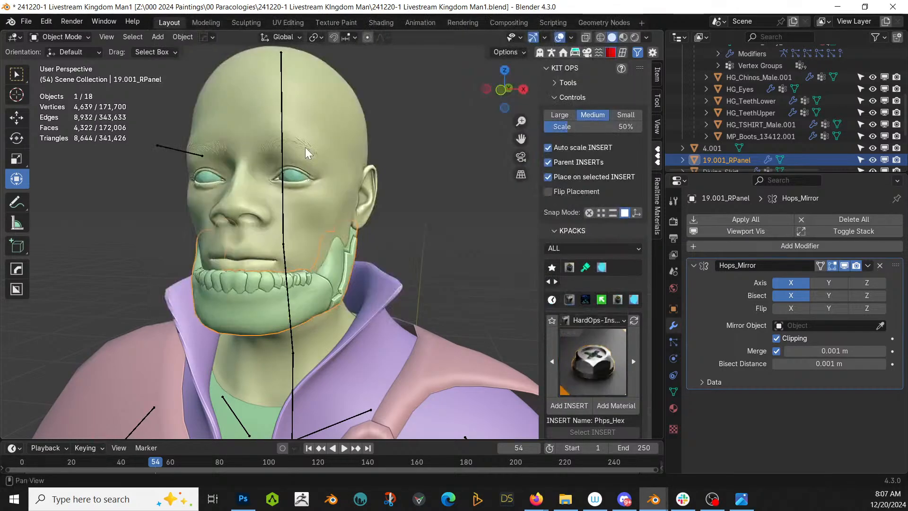
Add the Phps_Hex insert on the rear upright part of the panelled jaw and scale it to about 0.27
middle_click_drag(376, 270, 354, 268)
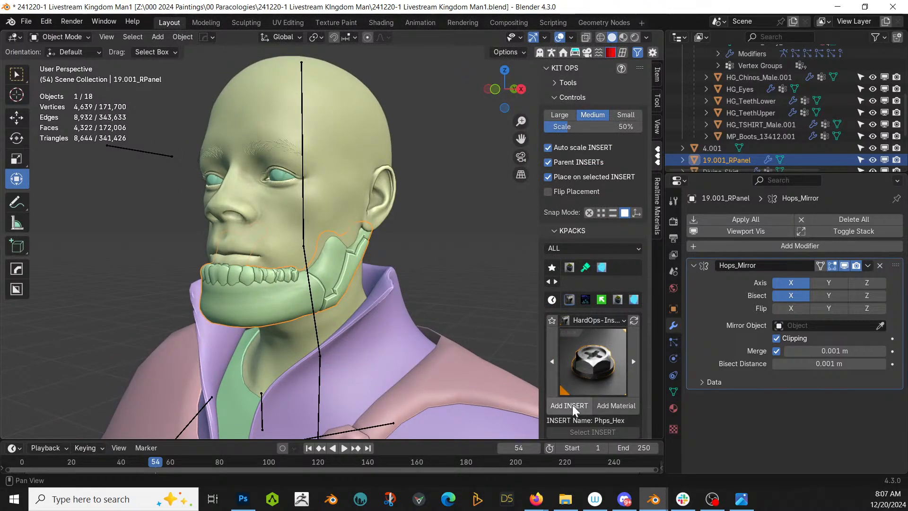
left_click(573, 410)
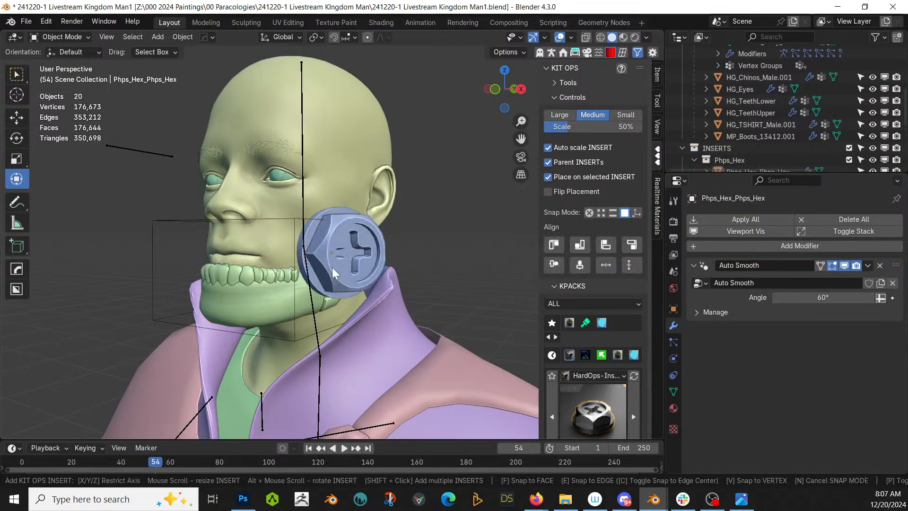
left_click(337, 261)
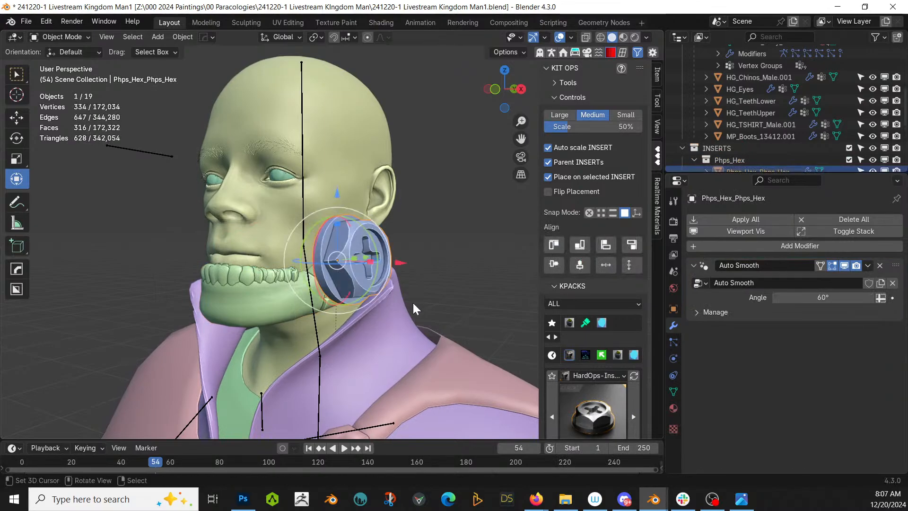
key("s")
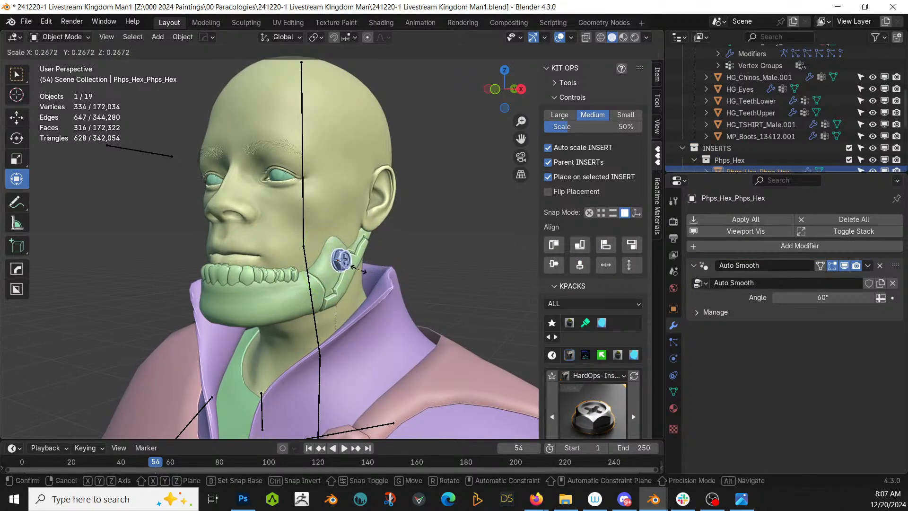
left_click(353, 271)
Switch the transform orientation to Local and sink the hex bolt along its own axis into the jaw surface
key("KP_Decimal")
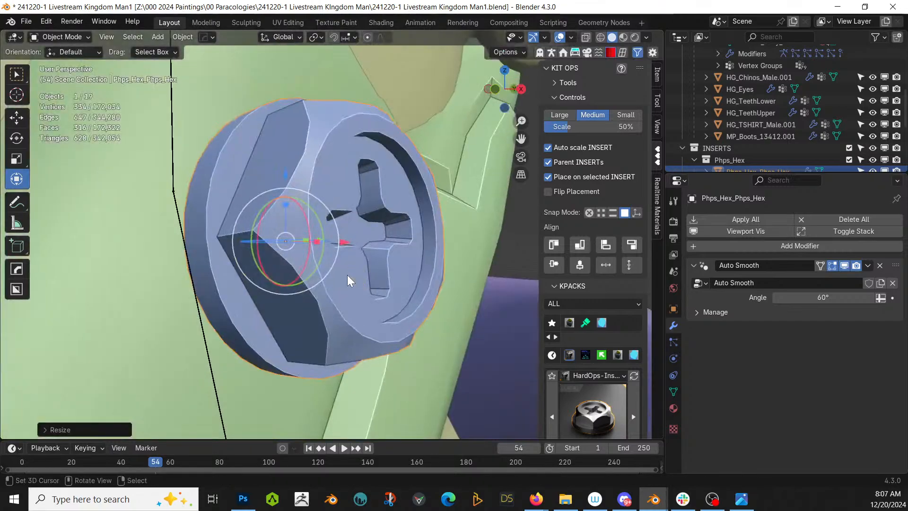
middle_click_drag(185, 326, 103, 331)
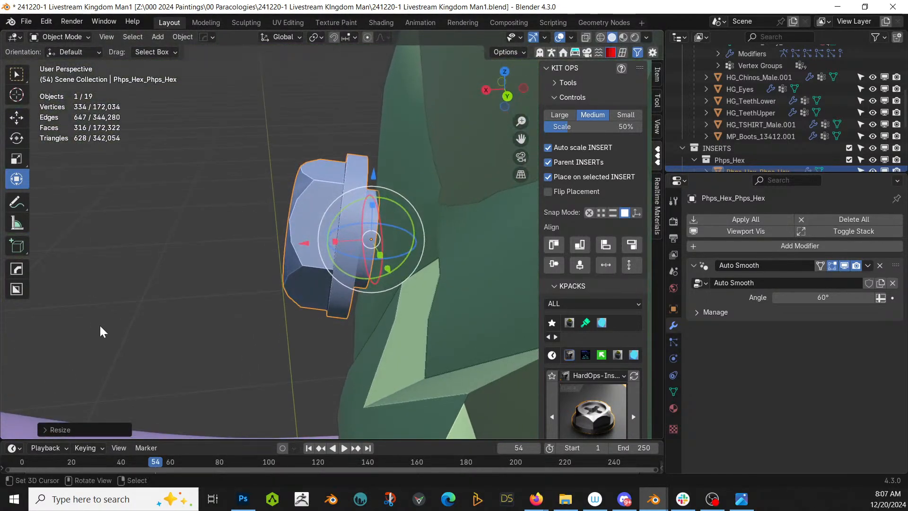
left_click(293, 37)
left_click(280, 86)
left_click_drag(307, 230, 334, 236)
Mirror the hex bolt across X with the KIT OPS modifiers so the opposite side of the jaw gets one too
middle_click_drag(335, 236, 594, 230)
scroll(371, 237, "down", 6)
scroll(591, 232, "down", 5)
scroll(473, 248, "down", 7)
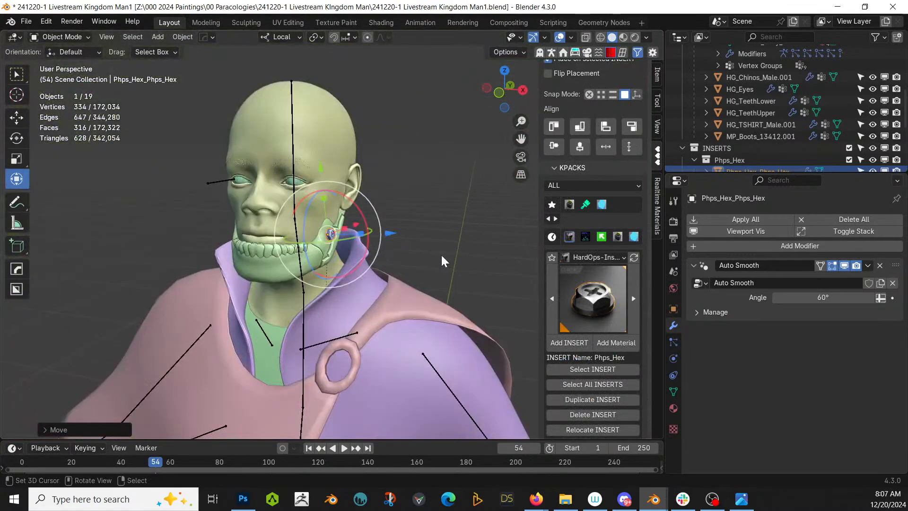
middle_click_drag(440, 254, 483, 263)
scroll(594, 369, "down", 3)
scroll(602, 395, "down", 2)
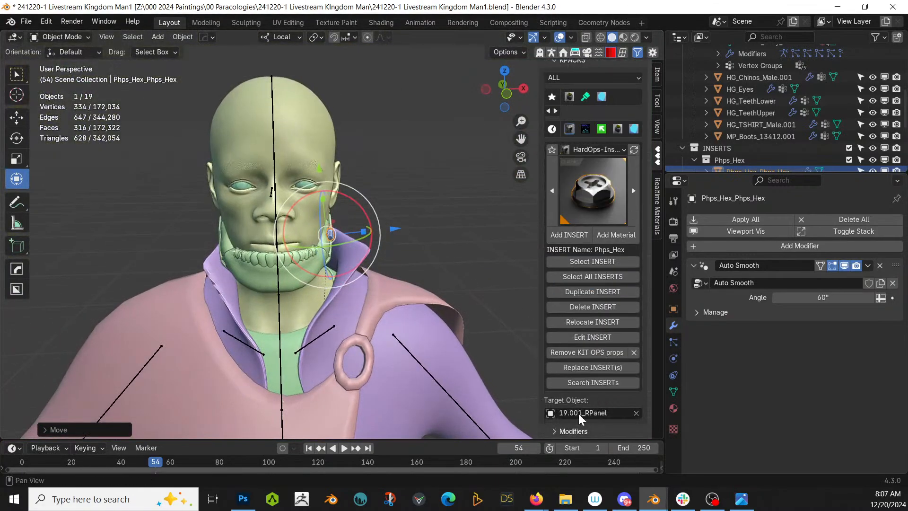
left_click(555, 432)
scroll(582, 392, "down", 2)
left_click(579, 376)
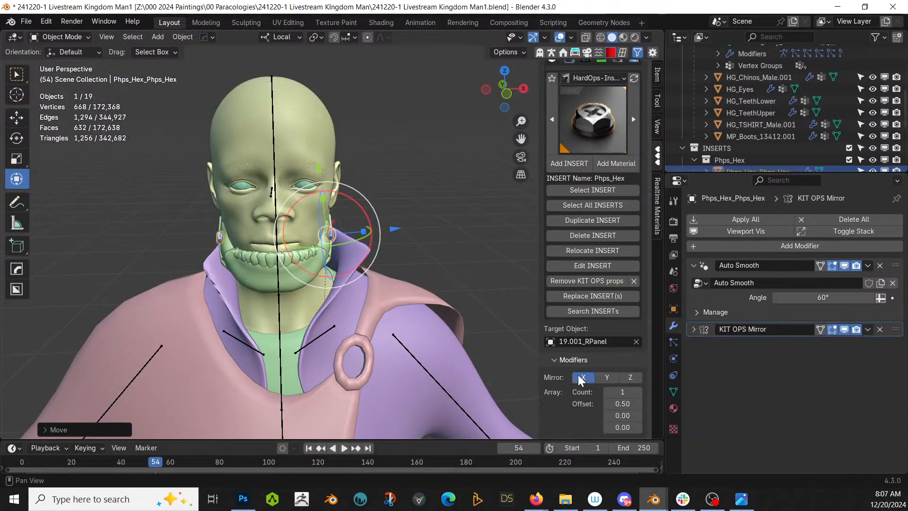
Check the bolt's fit on the side of the jaw and save the file
middle_click_drag(473, 307, 356, 286)
scroll(410, 258, "up", 3)
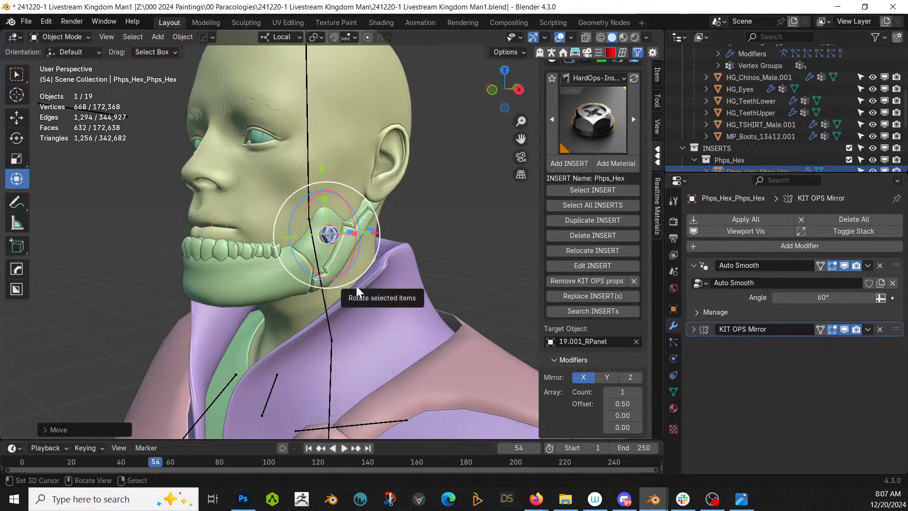
key("ctrl+s")
scroll(356, 286, "up", 1)
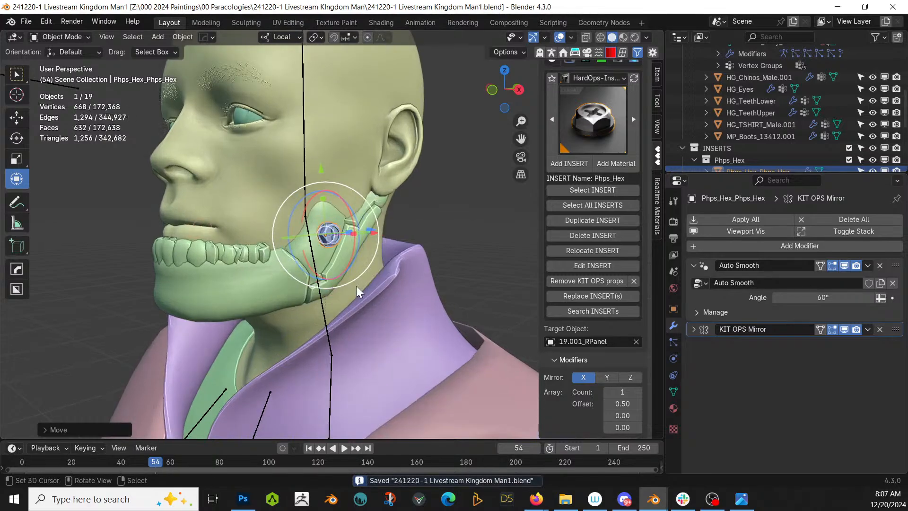
middle_click_drag(356, 286, 357, 251)
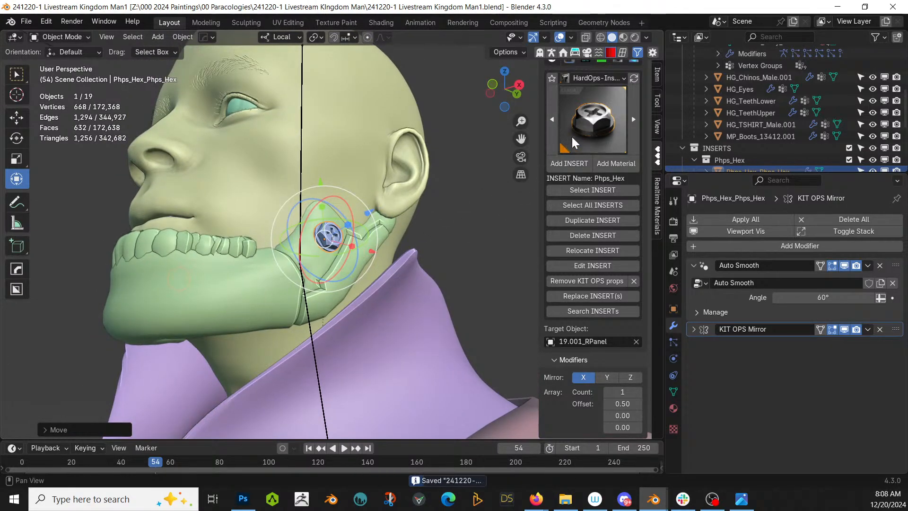
Add a second Phps_Hex insert on the rear lower corner of the jaw panel and scale it to about 0.35
left_click(585, 163)
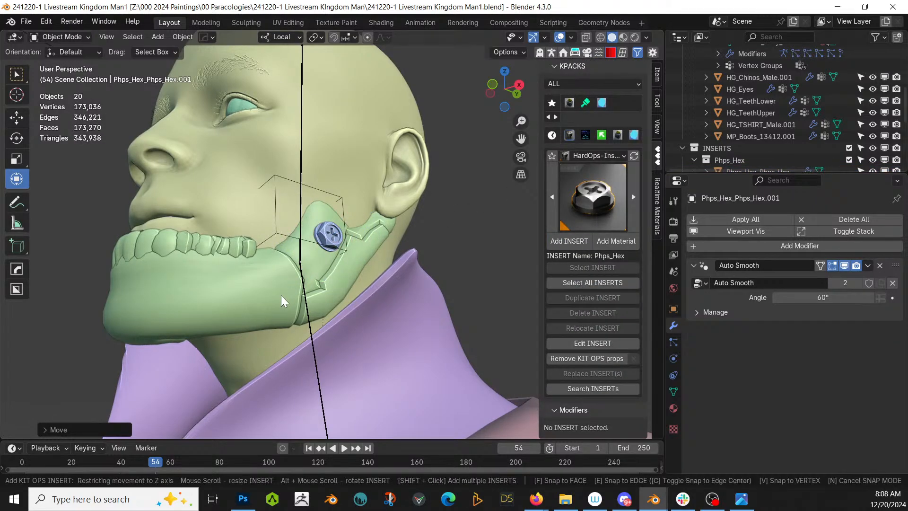
right_click(281, 295)
left_click(275, 298)
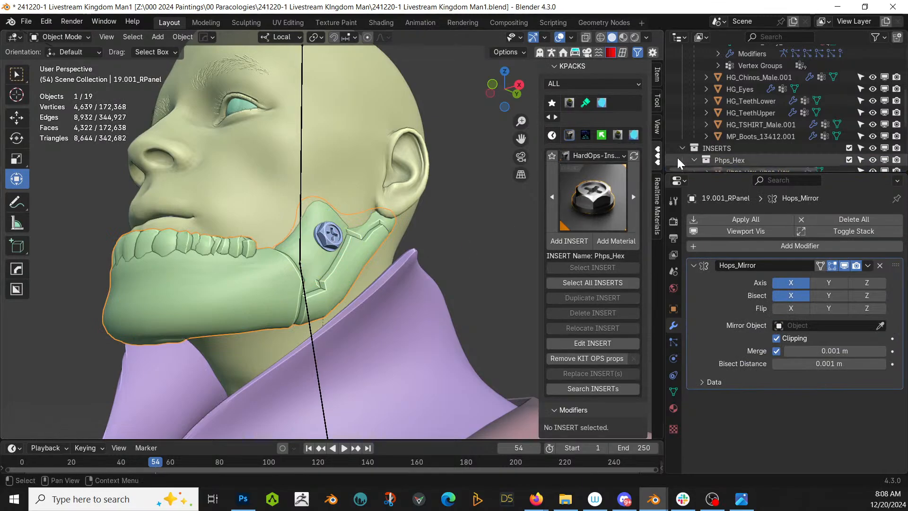
left_click(580, 241)
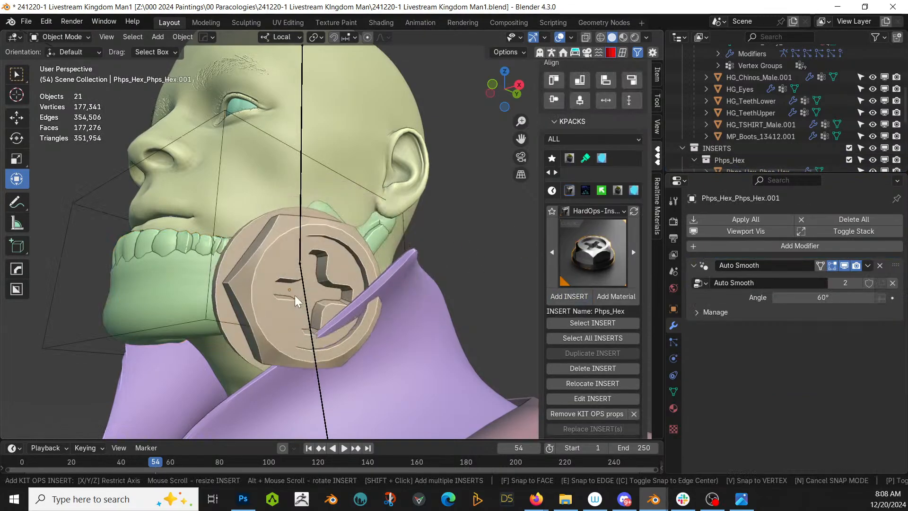
scroll(298, 298, "down", 5)
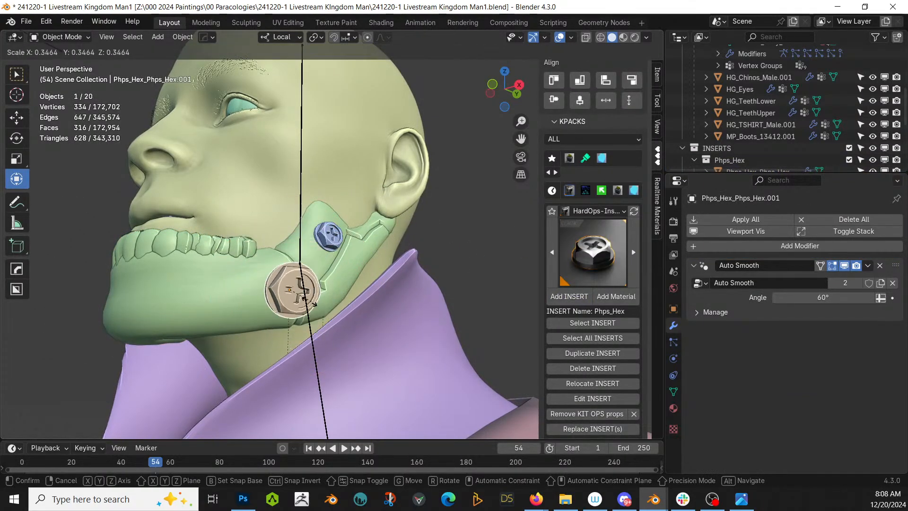
left_click(311, 294)
Copy the upper jaw bolt's scale to the new lower bolt using Copy Attributes
left_click(326, 233, "shift")
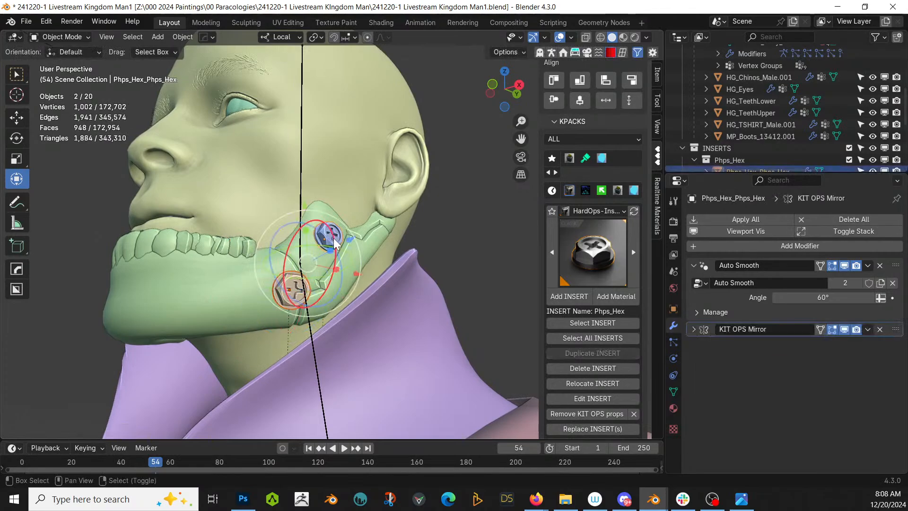
key("ctrl+l")
mouse_move(335, 242)
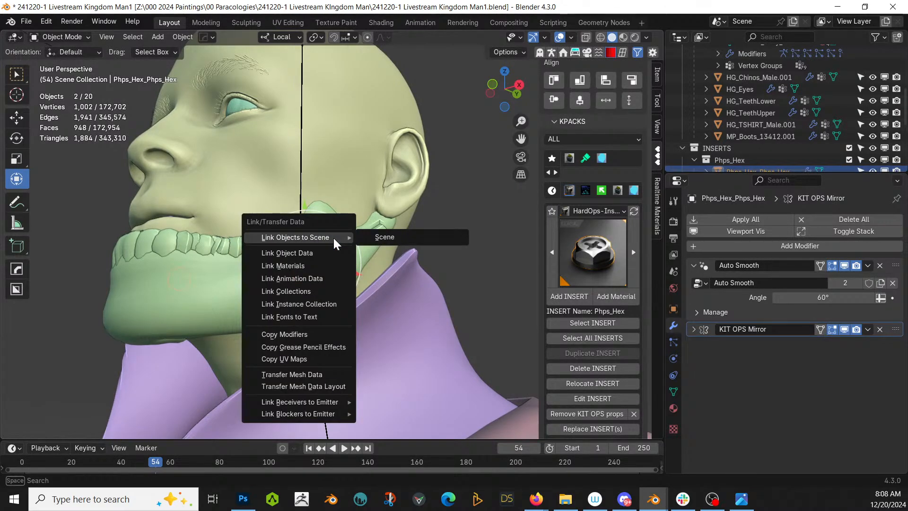
key("Escape")
key("ctrl+c")
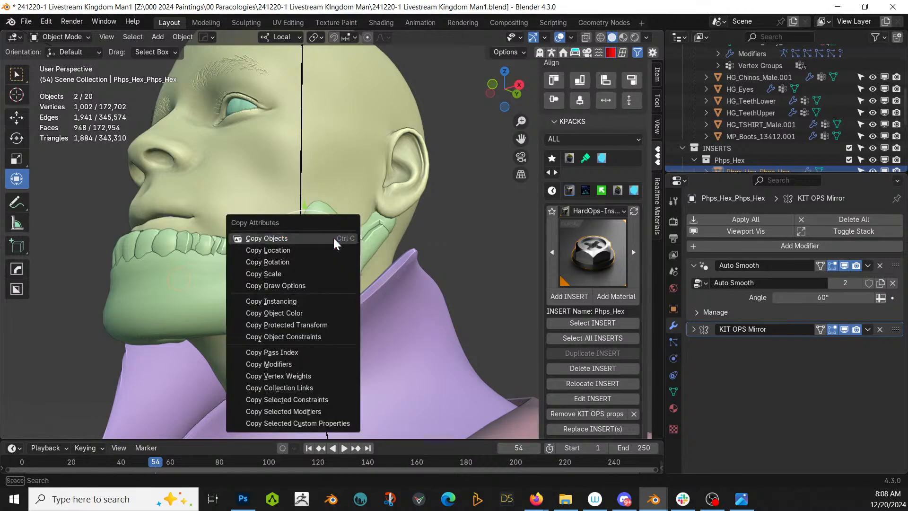
left_click(292, 274)
scroll(293, 288, "up", 2)
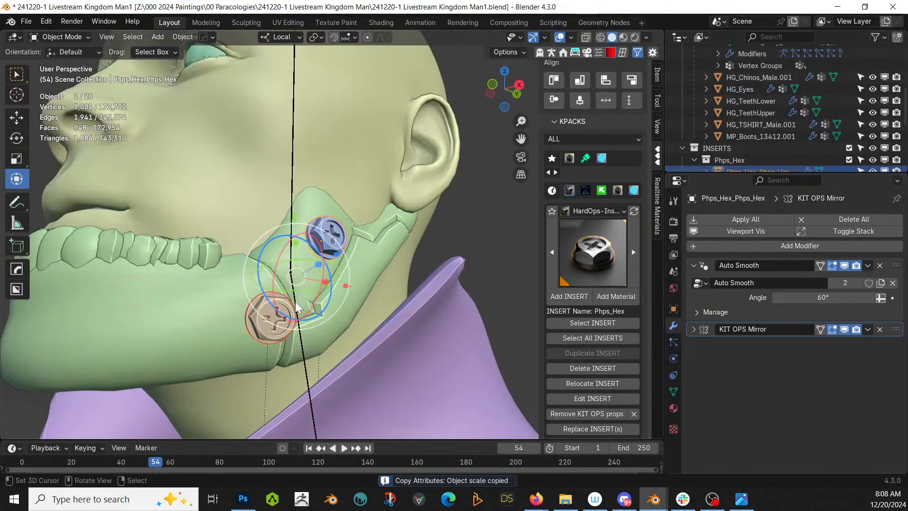
Reposition the lower bolt on the jaw corner and push it along its local Z axis to seat against the surface
left_click(276, 326)
left_click_drag(330, 326, 310, 314)
middle_click_drag(311, 314, 411, 336)
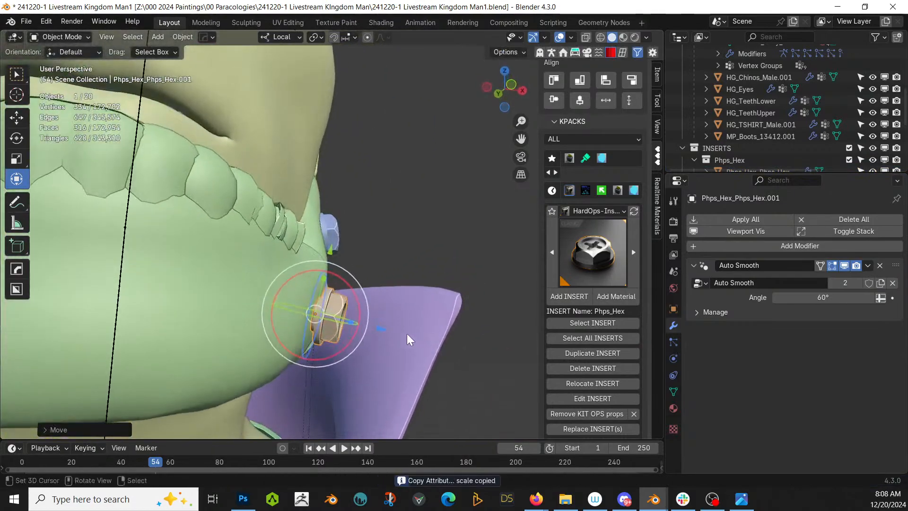
left_click_drag(381, 328, 372, 329)
middle_click_drag(371, 333, 356, 352)
scroll(473, 359, "down", 4)
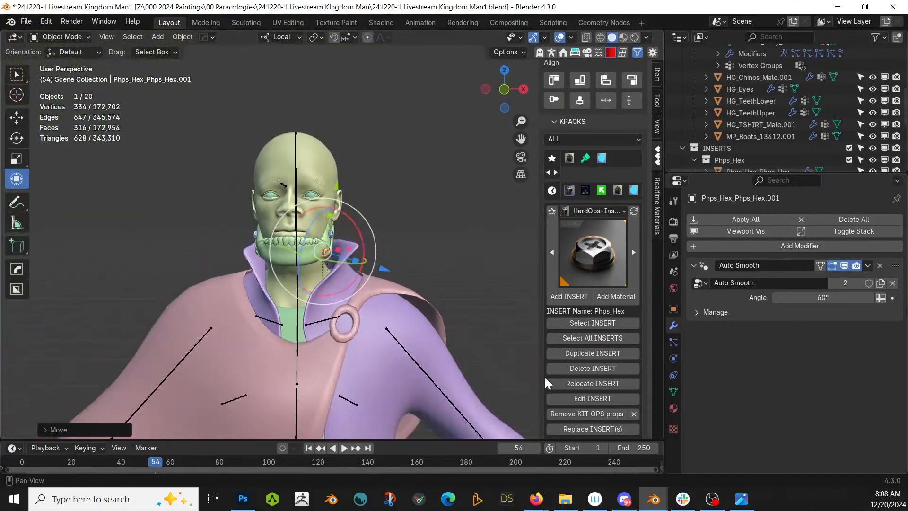
Mirror the lower bolt across the X axis to the other side of the jaw and save the file
scroll(567, 384, "down", 5)
left_click(581, 392)
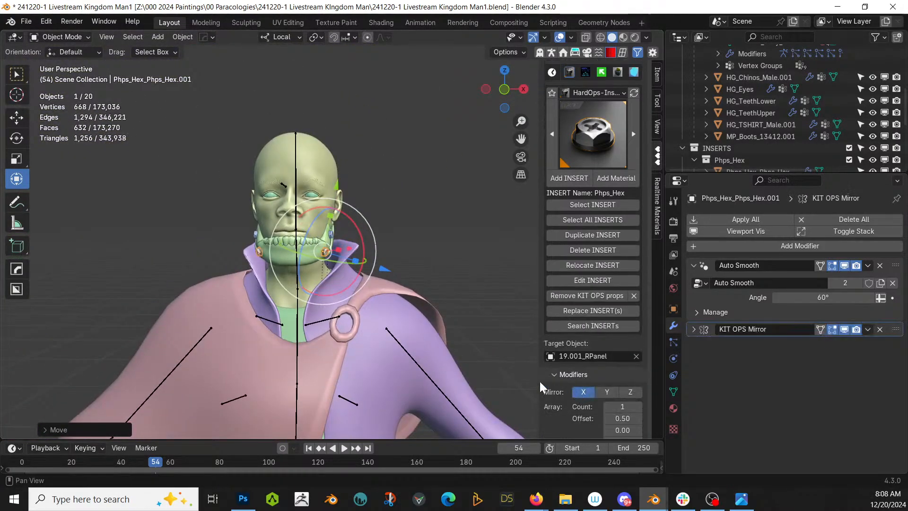
middle_click_drag(540, 381, 477, 306)
left_click(476, 323)
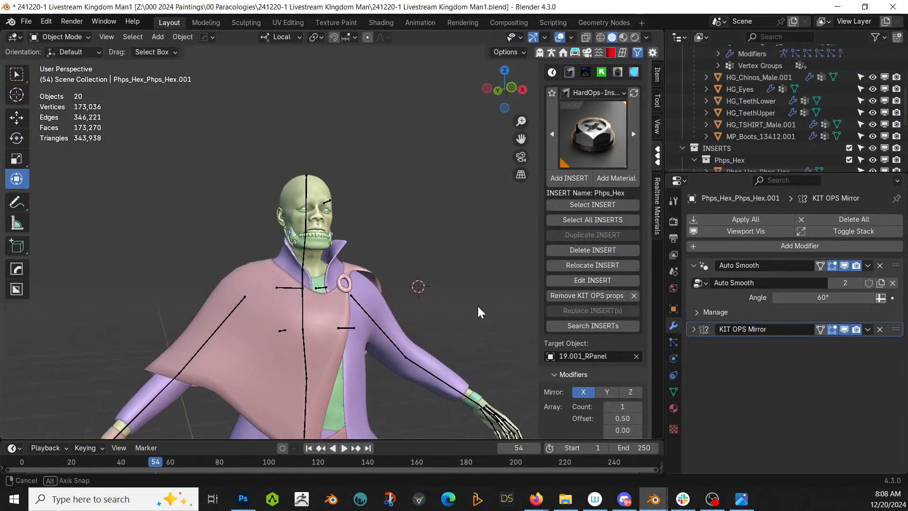
scroll(449, 306, "up", 8)
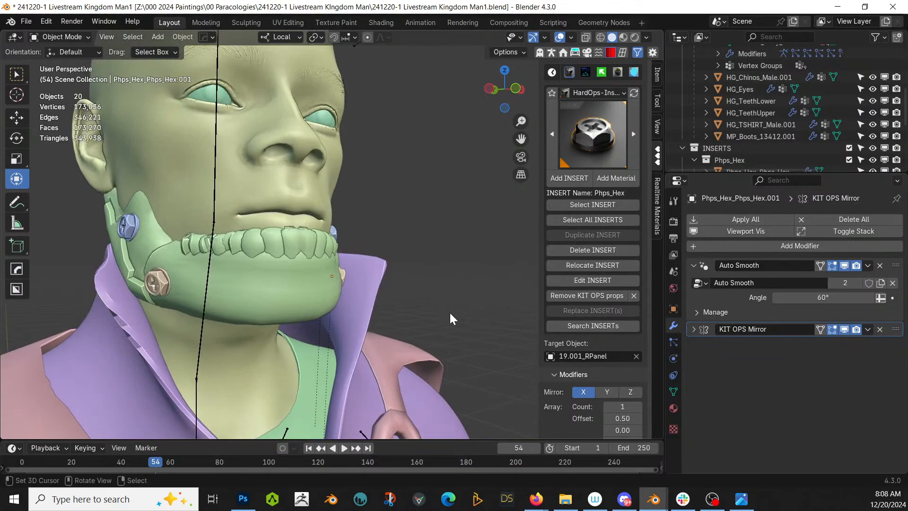
middle_click_drag(450, 313, 248, 331)
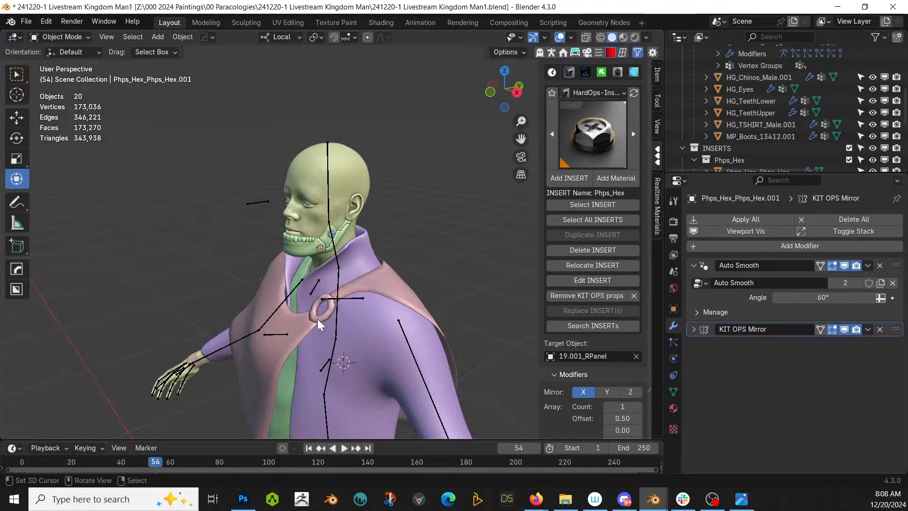
key("ctrl+s")
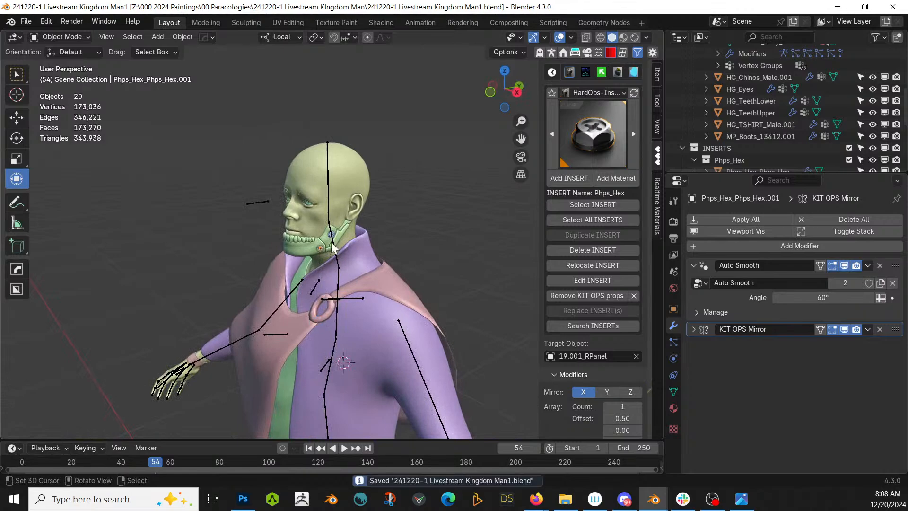
Give the HG_Lucas human the Combed Stylized head hair from the HumGen hair library
left_click(328, 205)
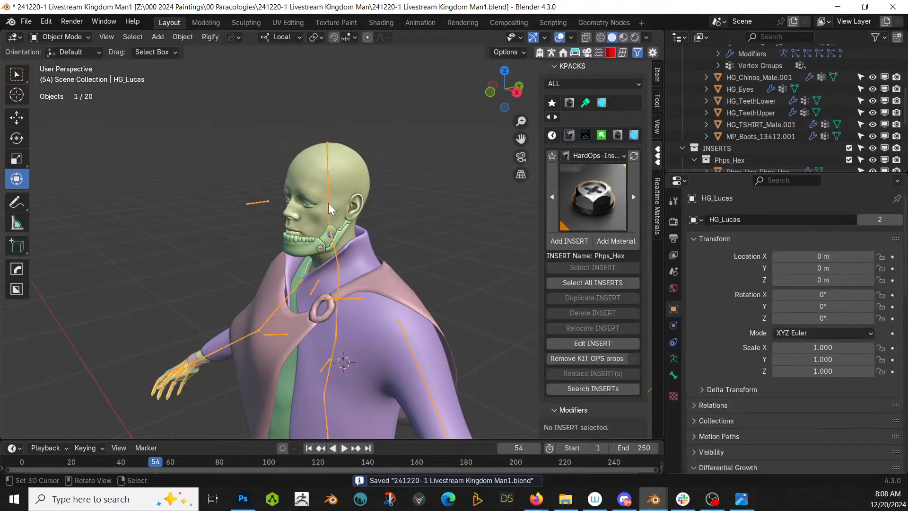
left_click(551, 53)
left_click(658, 250)
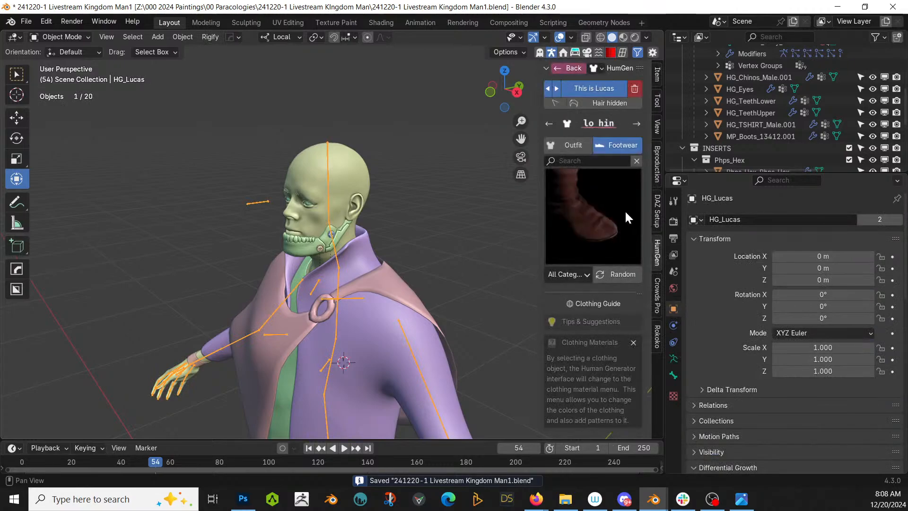
left_click(550, 124)
left_click(591, 209)
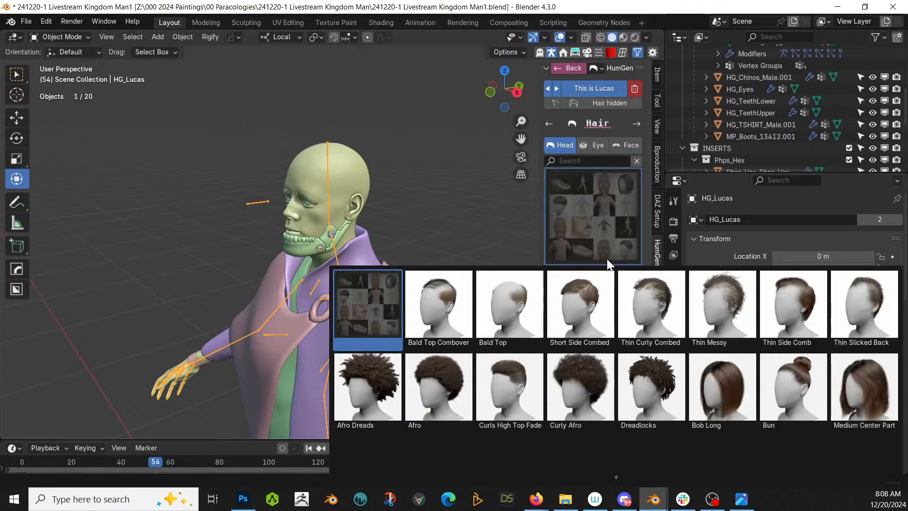
scroll(625, 471, "down", 1)
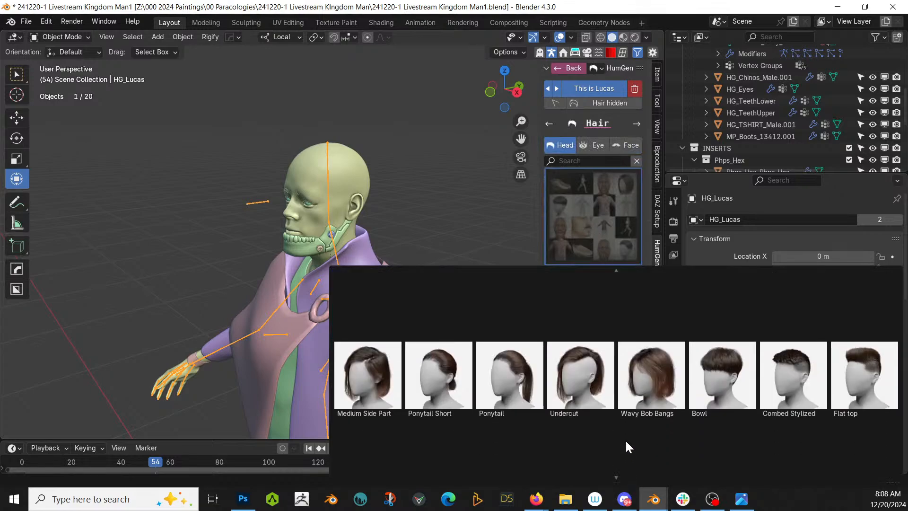
left_click(774, 391)
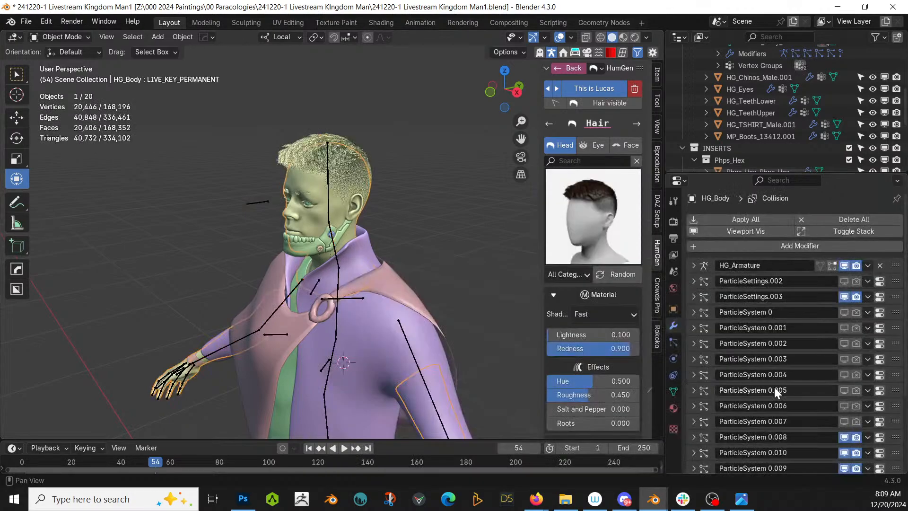
Set the head hair to the Accurate (Cycles) shader with lightness 4 and redness about 0.173
left_click(616, 312)
left_click(597, 344)
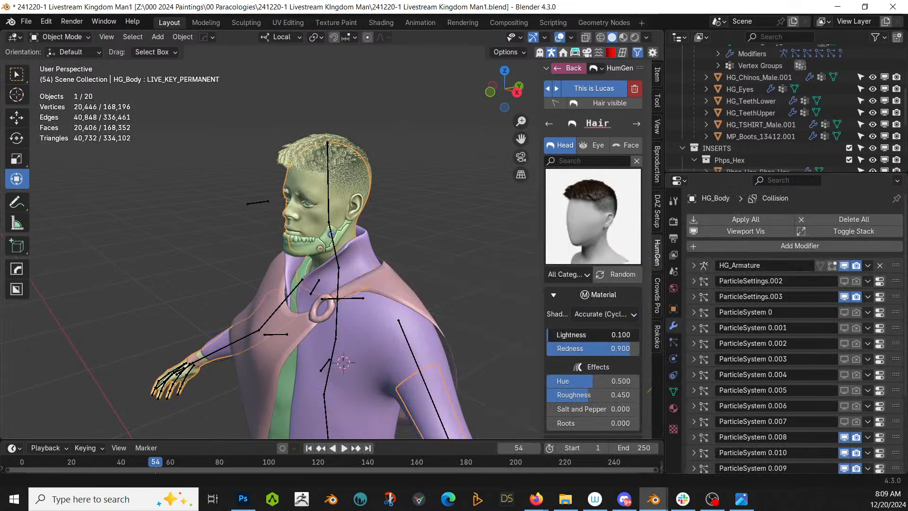
left_click_drag(615, 350, 564, 351)
Switch the viewport to rendered shading and frame the side of the head to check the hair and jaw
key("z")
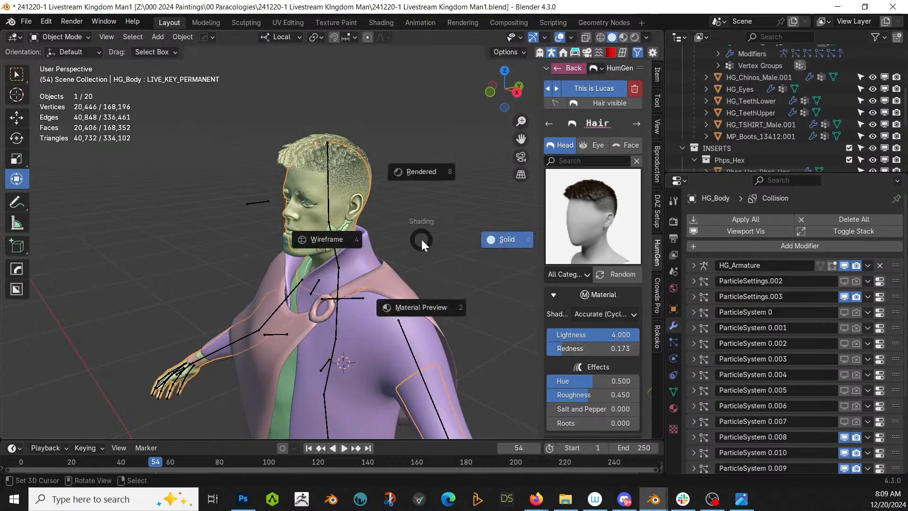
key("KP_8")
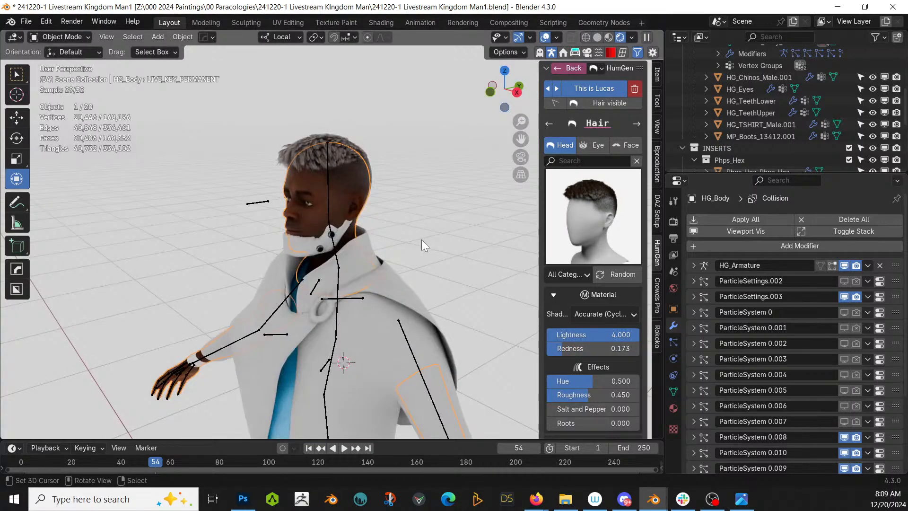
middle_click_drag(402, 243, 344, 294)
scroll(343, 291, "up", 3)
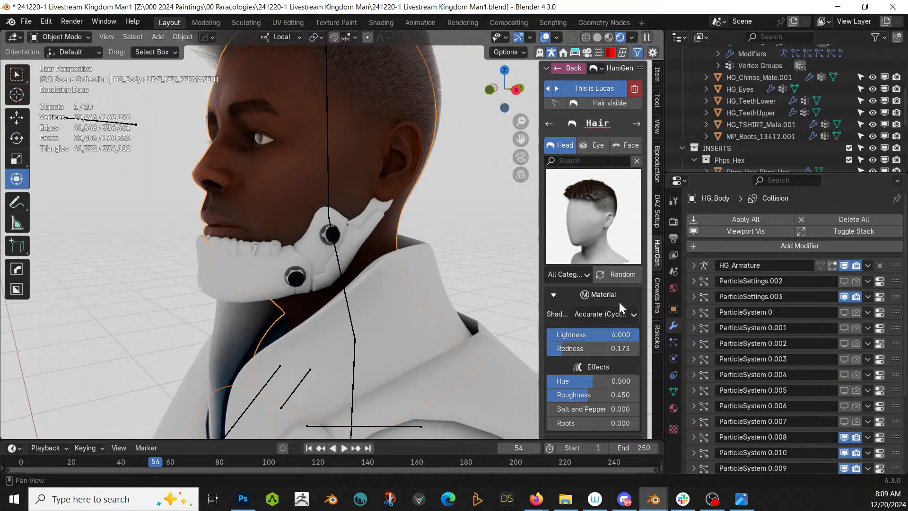
Set the eyebrow hair's lightness to 4 and its redness to about 0.107
left_click(595, 146)
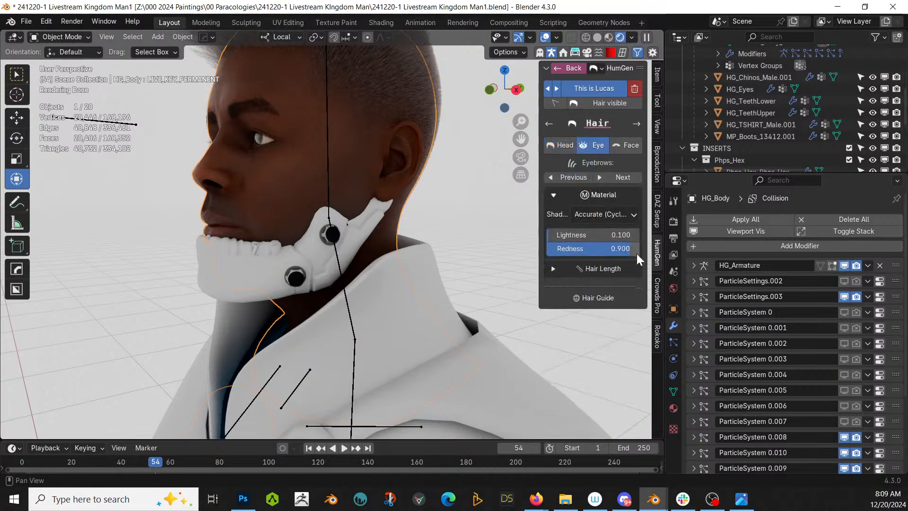
left_click(571, 235)
type("4")
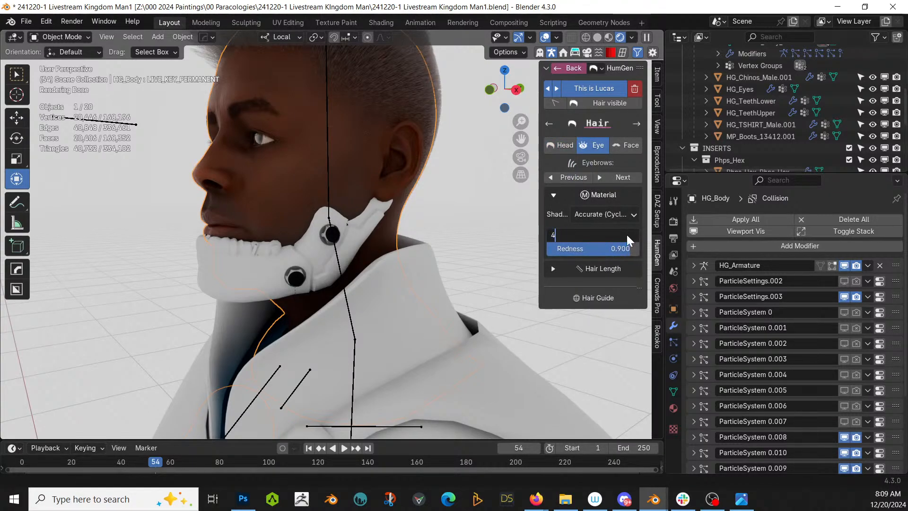
key("Return")
left_click_drag(635, 248, 556, 248)
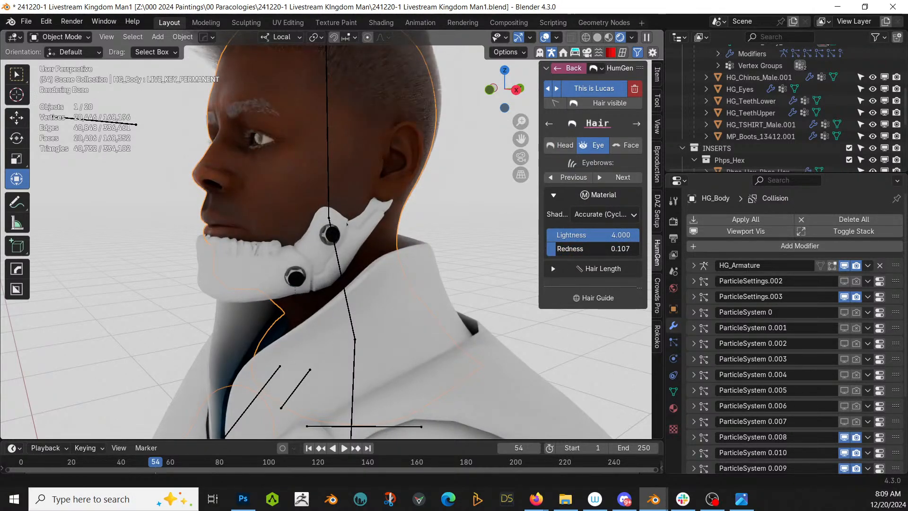
Inspect the rendered character from the front and save the file
scroll(352, 267, "down", 3)
mouse_move(352, 267)
middle_mouse_down()
mouse_move(477, 253)
mouse_move(419, 271)
mouse_move(455, 283)
mouse_move(402, 289)
mouse_move(356, 276)
middle_mouse_up()
scroll(356, 270, "down", 4)
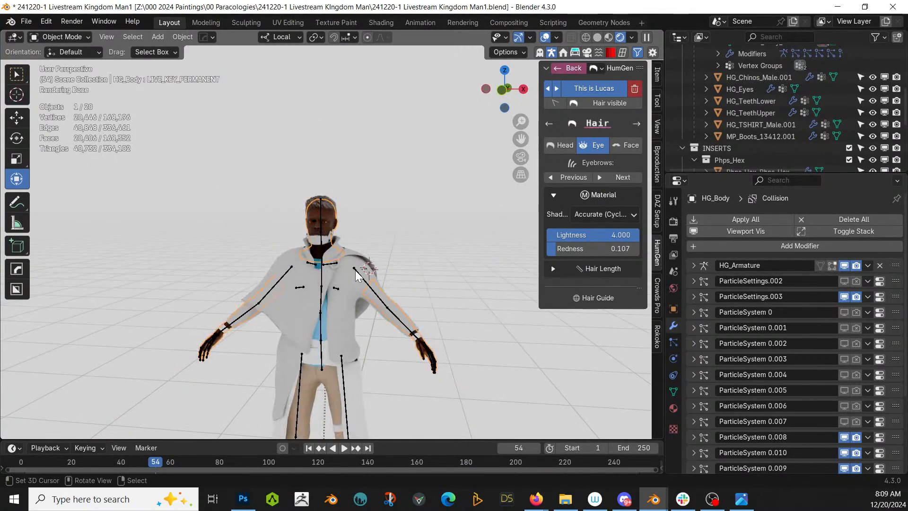
scroll(356, 270, "up", 4)
scroll(356, 271, "down", 2)
scroll(356, 270, "down", 5)
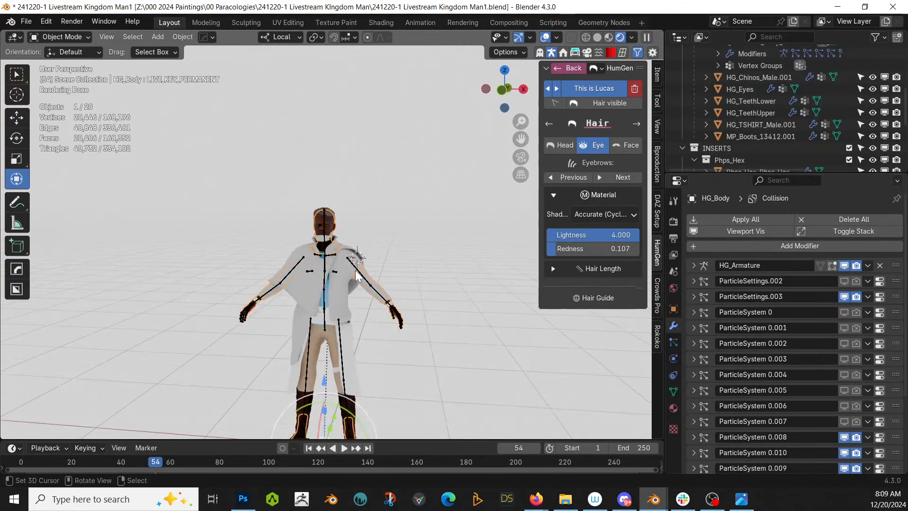
middle_click_drag(356, 270, 398, 214)
scroll(399, 214, "up", 4)
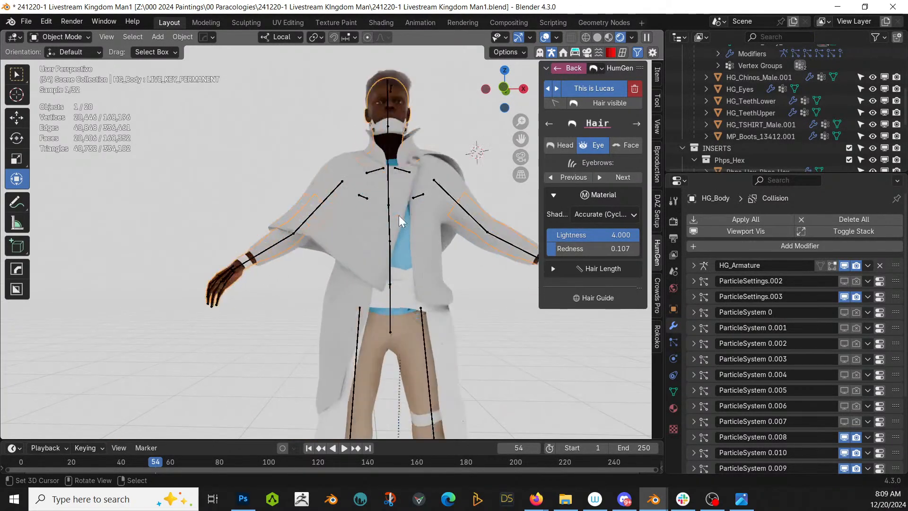
scroll(399, 214, "up", 2)
key("ctrl+s")
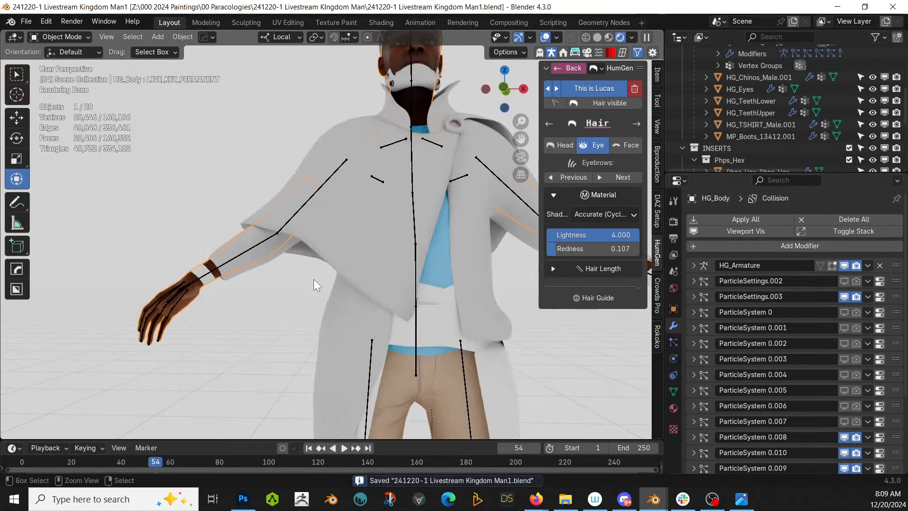
Apply the rotation and scale of the shoulder cape and of the collared jacket beneath it
scroll(344, 278, "down", 2)
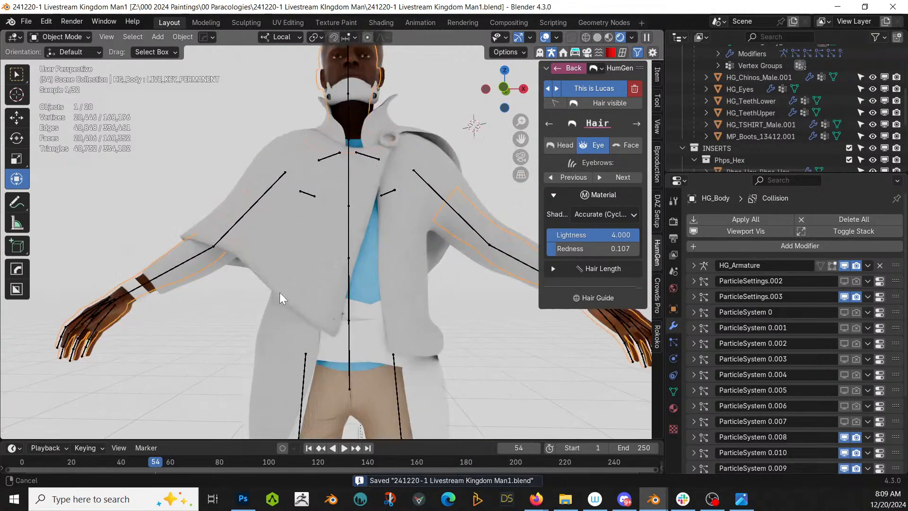
left_click(273, 166)
key("ctrl+a")
left_click(273, 163)
left_click(190, 252)
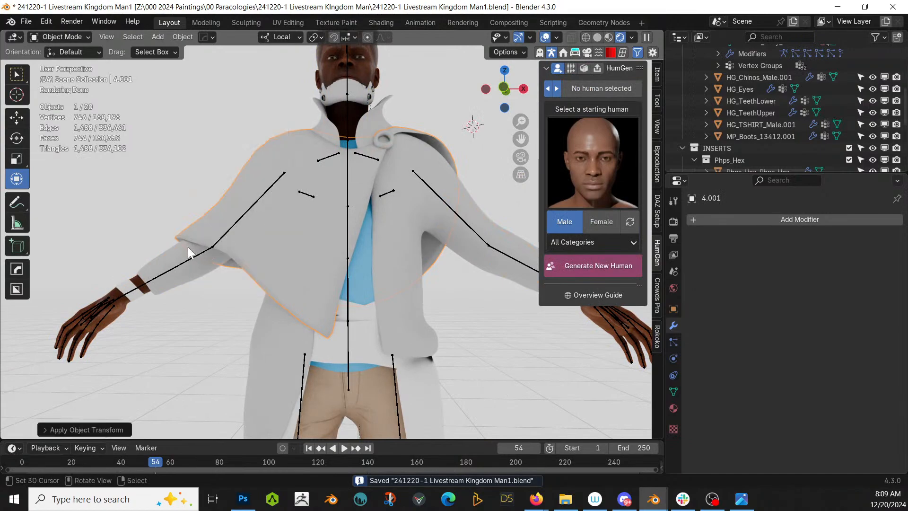
key("ctrl+a")
left_click(174, 245)
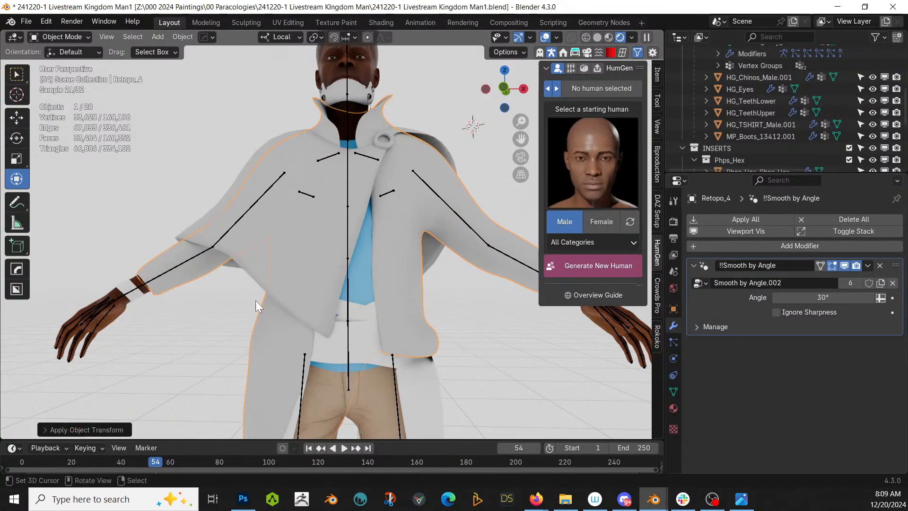
Apply all transforms to the long skirt and to the band around the trouser leg at the knee
left_click(342, 342)
key("ctrl+a")
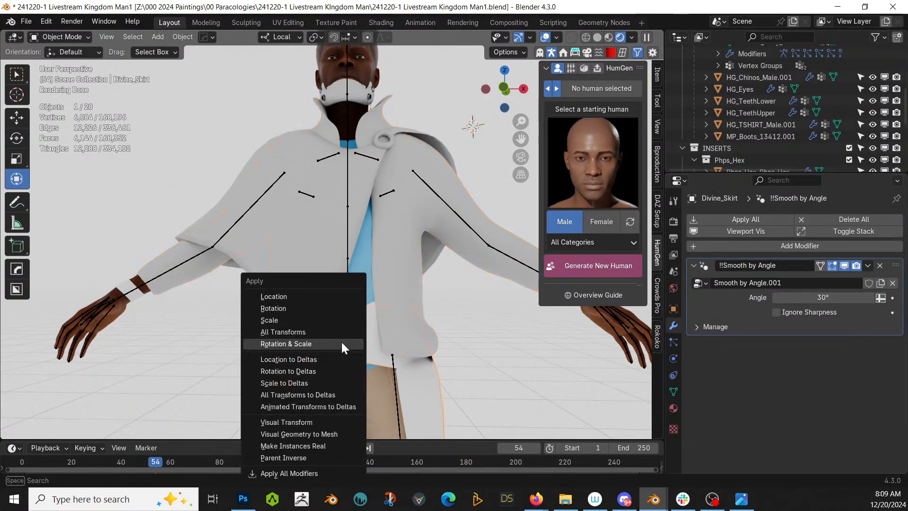
left_click(310, 331)
scroll(416, 194, "up", 3)
middle_click_drag(415, 194, 411, 166, "shift")
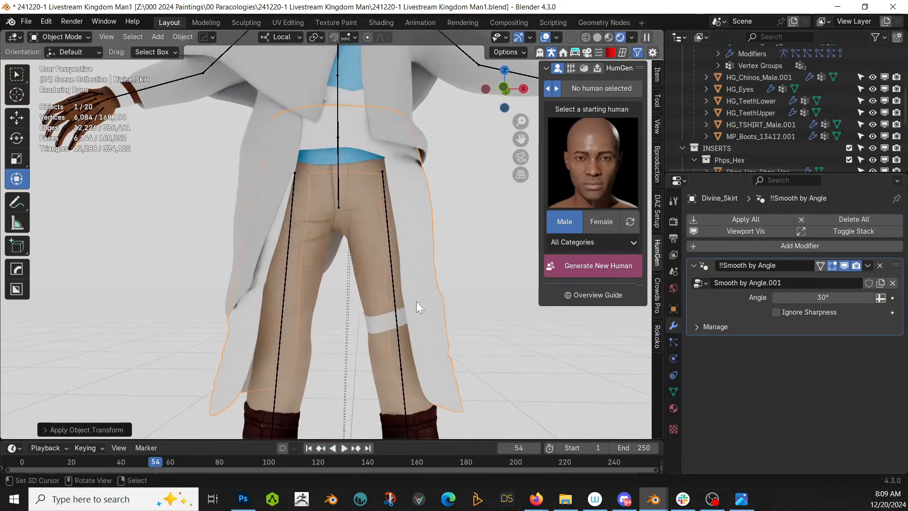
left_click(388, 322)
left_click(659, 72)
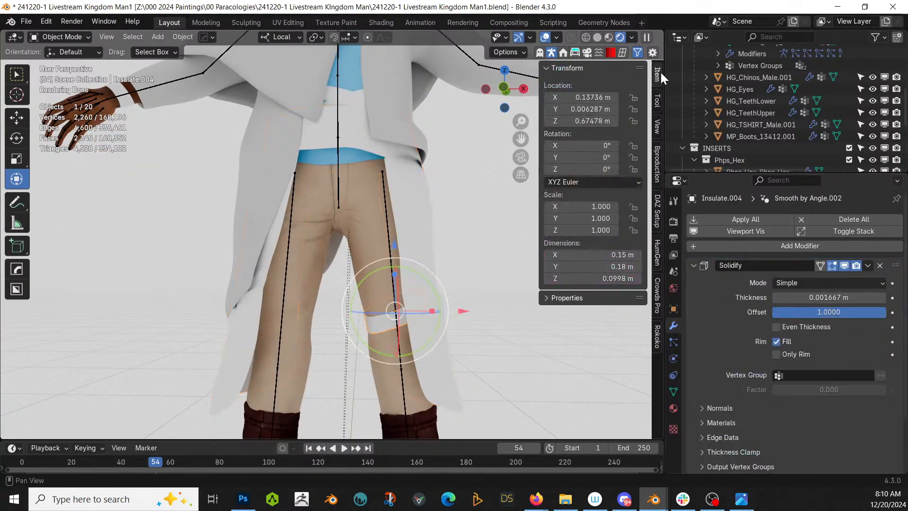
key("ctrl+a")
left_click(396, 311)
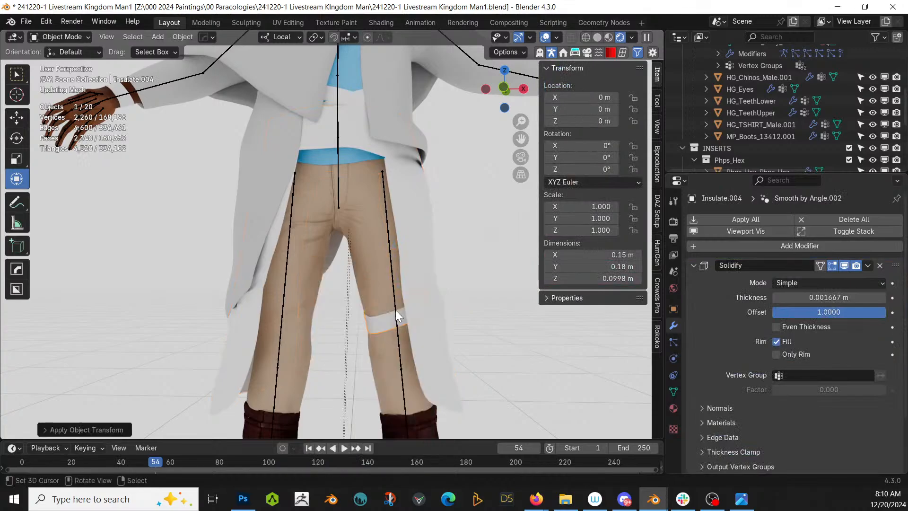
Apply all transforms to the bands around both wrists
left_click(116, 101)
key("ctrl+a")
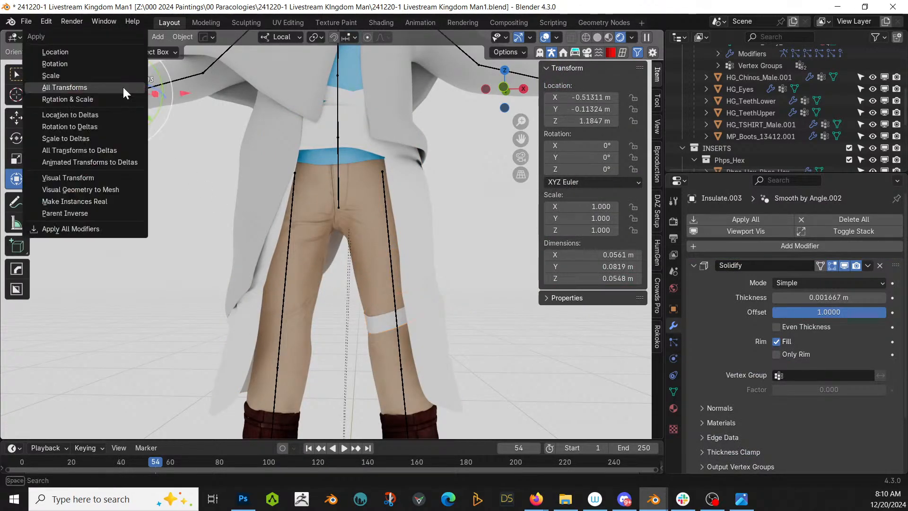
left_click(123, 87)
scroll(401, 215, "down", 5)
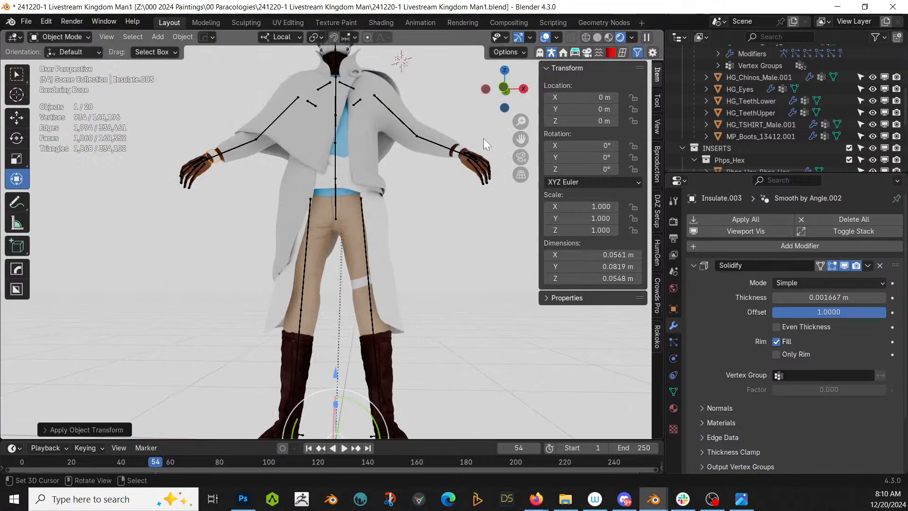
left_click(463, 148)
left_click(461, 148)
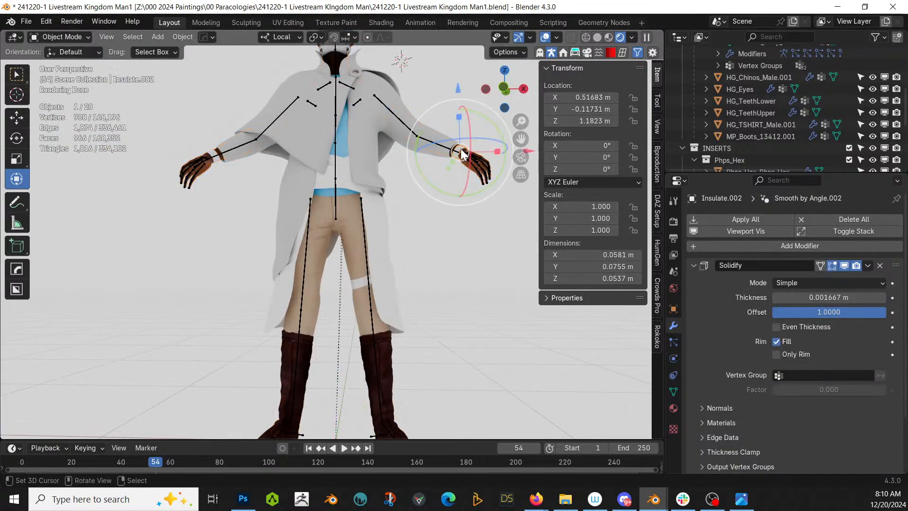
key("ctrl+a")
left_click(461, 148)
Apply all transforms to the two overlapping waist bands and save the file
scroll(330, 169, "up", 4)
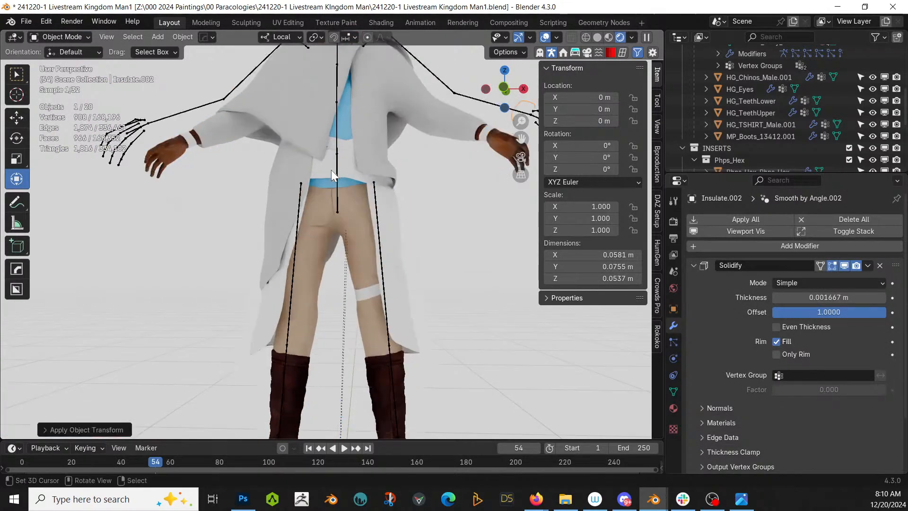
left_click(337, 124)
left_click(339, 120)
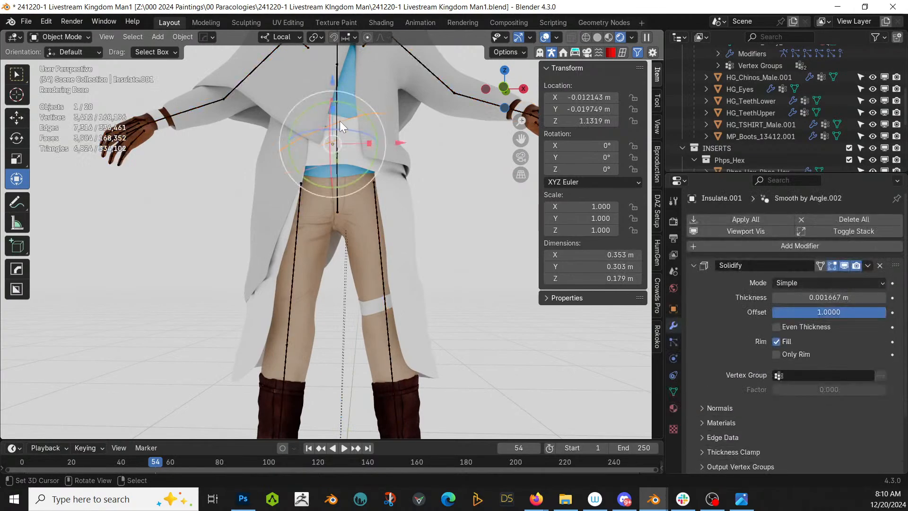
key("ctrl+a")
left_click(339, 119)
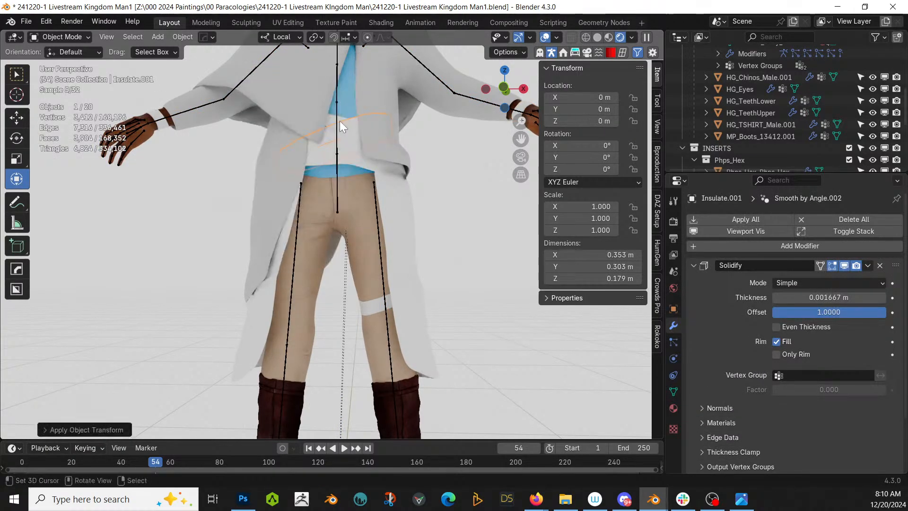
left_click(338, 120)
left_click(336, 119)
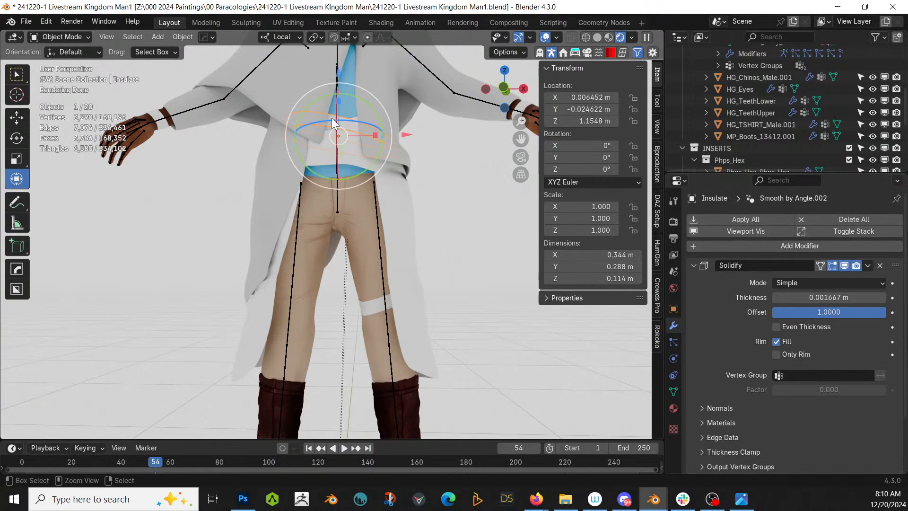
key("ctrl+a")
left_click(333, 122)
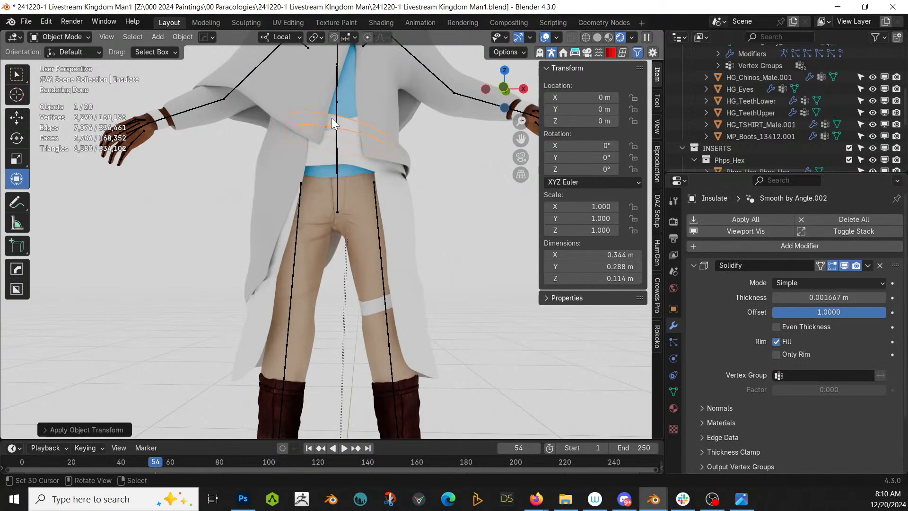
key("ctrl+s")
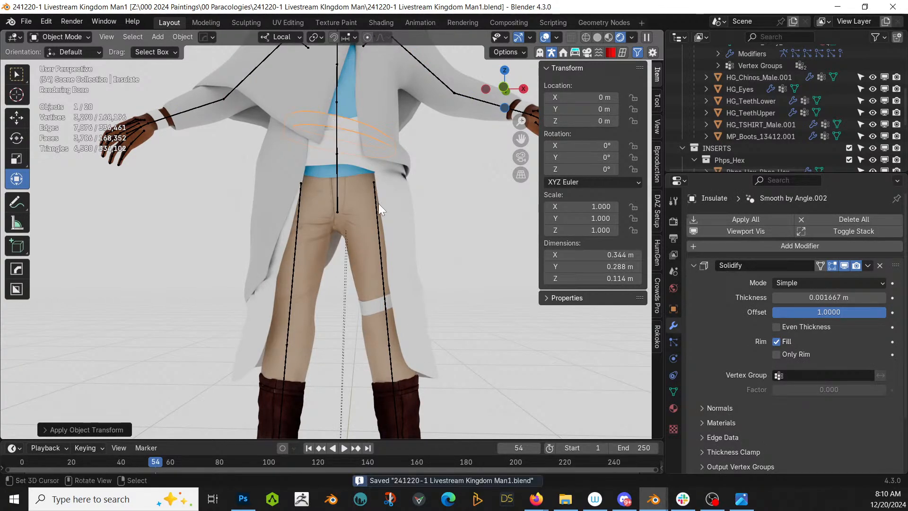
Switch the viewport to solid shading and append the Random Flow shading materials to the file
key("z")
left_click(401, 203)
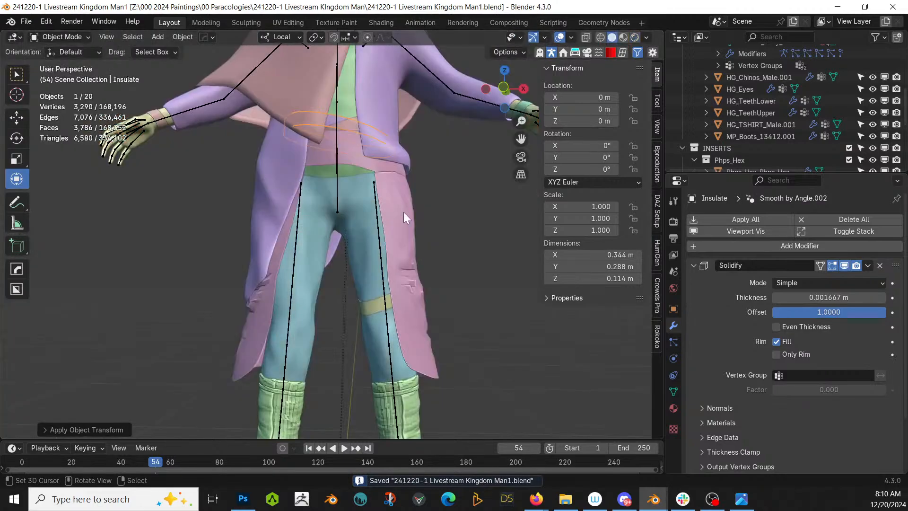
mouse_move(475, 250)
middle_mouse_down()
mouse_move(484, 255)
mouse_move(479, 273)
middle_mouse_up()
scroll(479, 273, "down", 3)
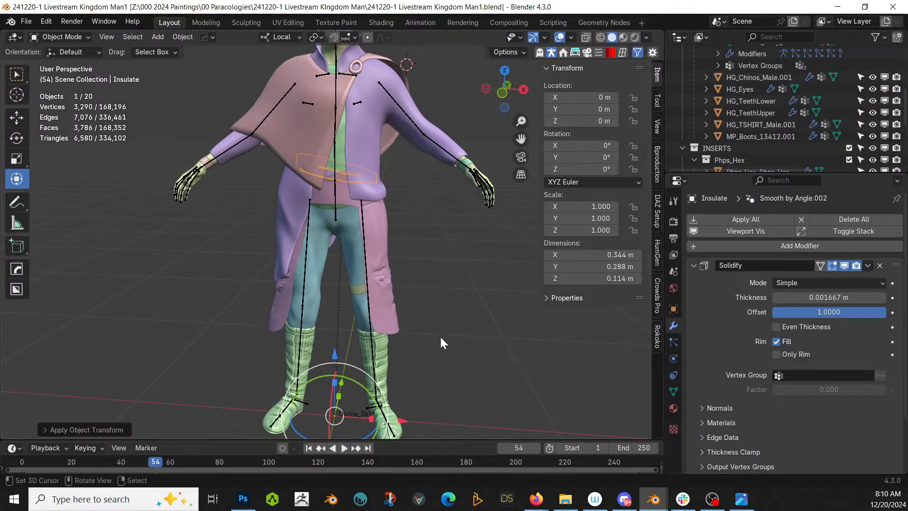
key("shift+q")
mouse_move(407, 415)
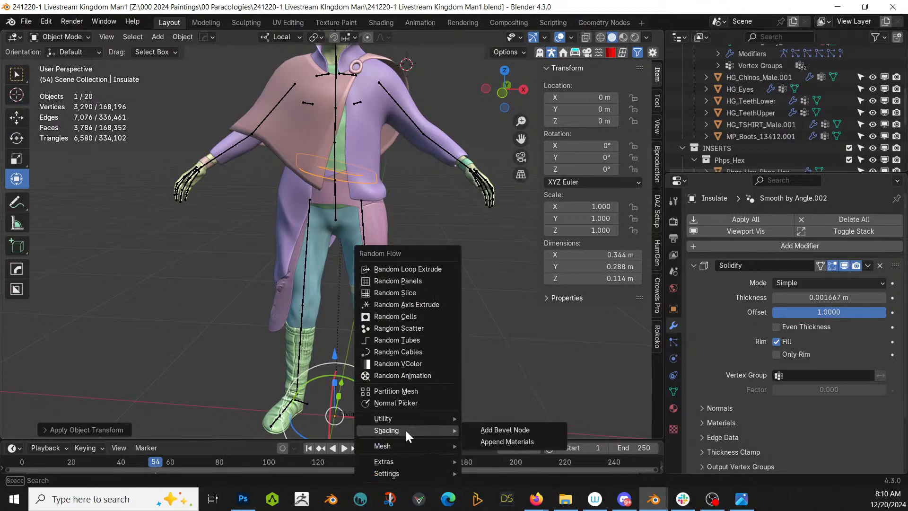
left_click(506, 441)
Assign the rflow_cloth material to the trousers and show the viewport in rendered shading
middle_click_drag(418, 220, 466, 229)
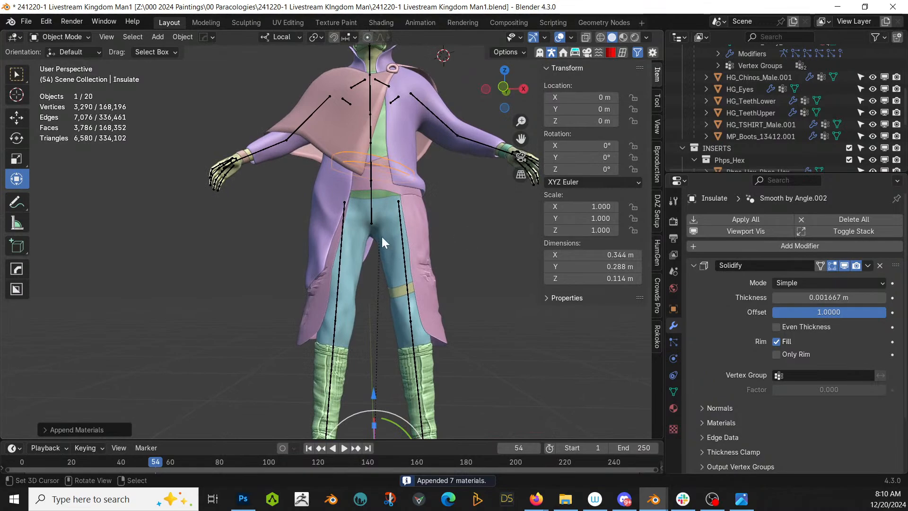
left_click(356, 223)
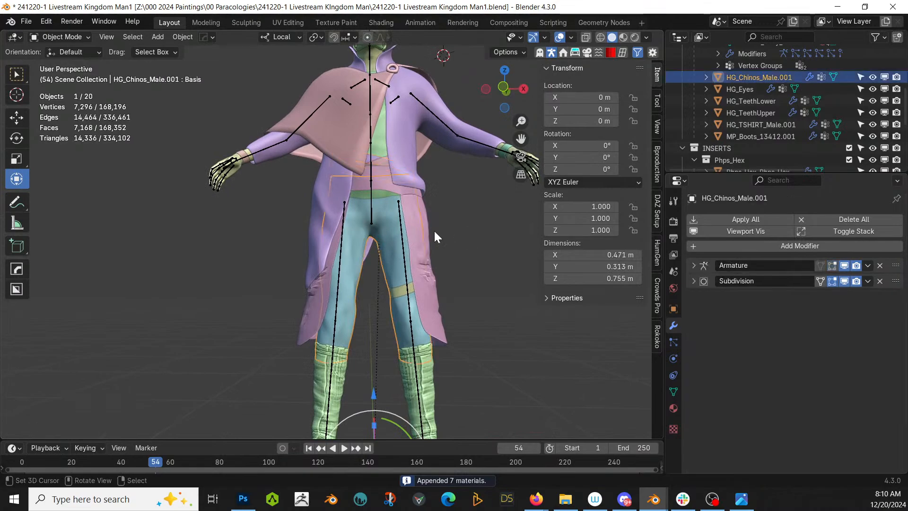
left_click(674, 408)
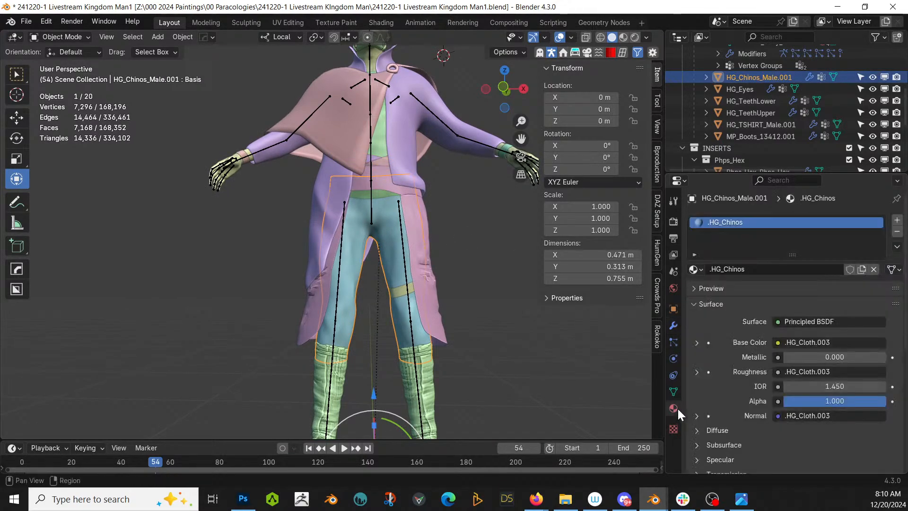
left_click(697, 268)
type("clot")
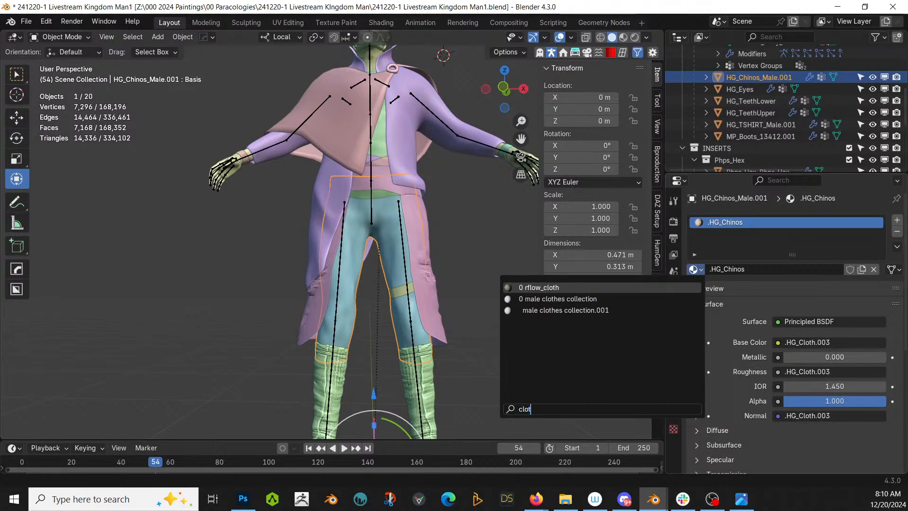
key("Return")
key("z")
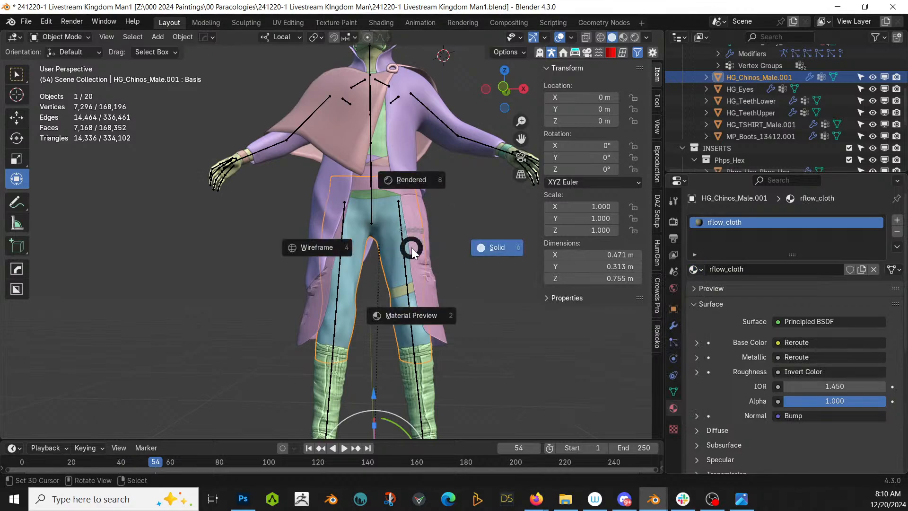
key("8")
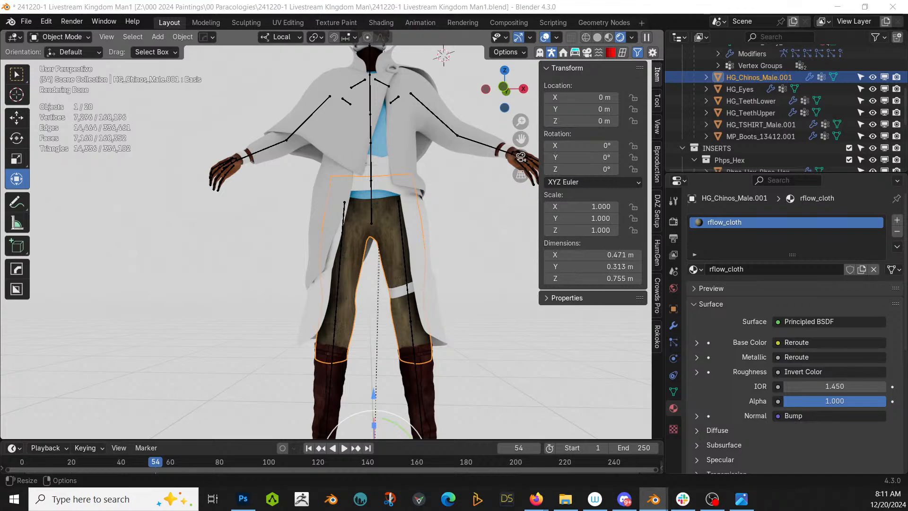
Apply a worn brown cloth material to the collared jacket and check the outfit from several angles
left_click_drag(303, 1, 265, 143)
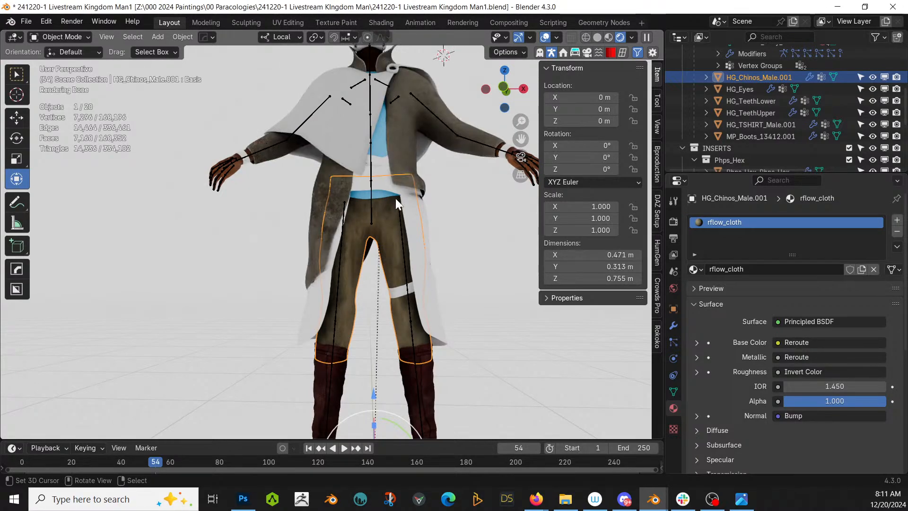
scroll(401, 201, "up", 3)
middle_click_drag(415, 206, 386, 218)
scroll(385, 218, "down", 3)
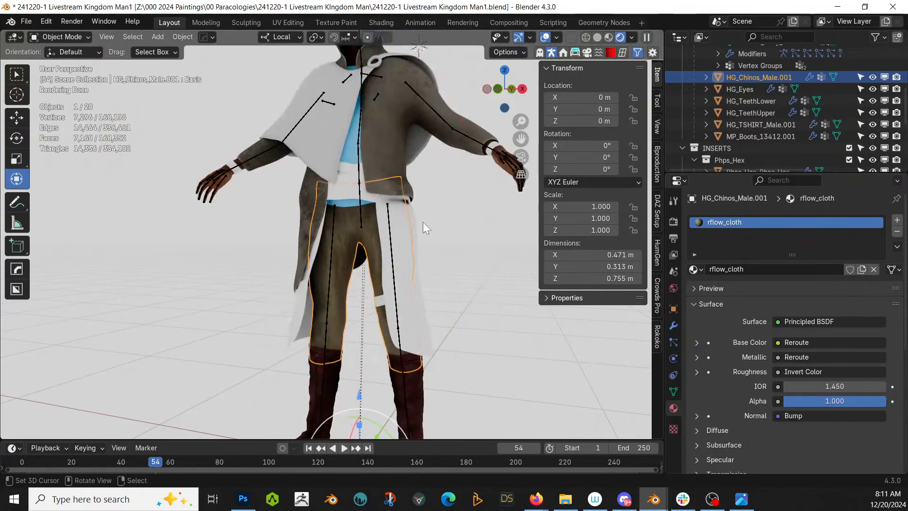
middle_click_drag(427, 226, 365, 268)
scroll(436, 244, "up", 2)
scroll(432, 248, "down", 4)
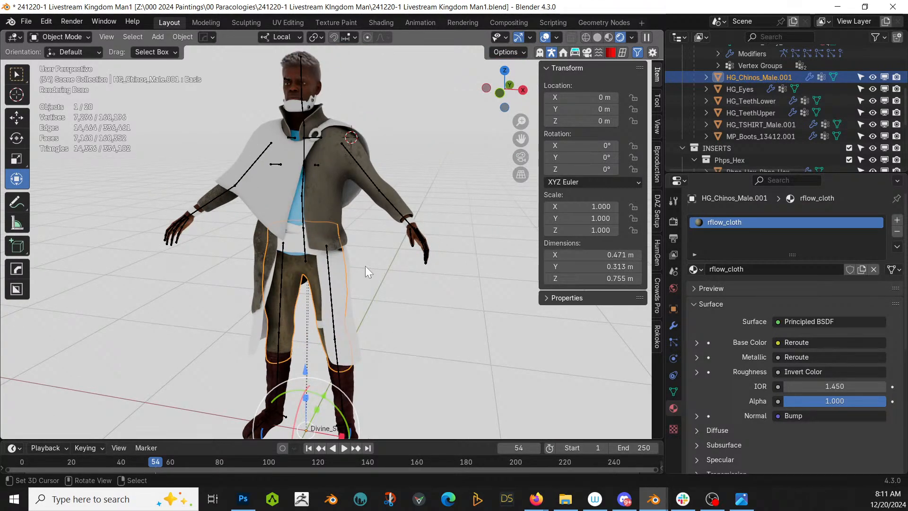
middle_click_drag(384, 266, 396, 259)
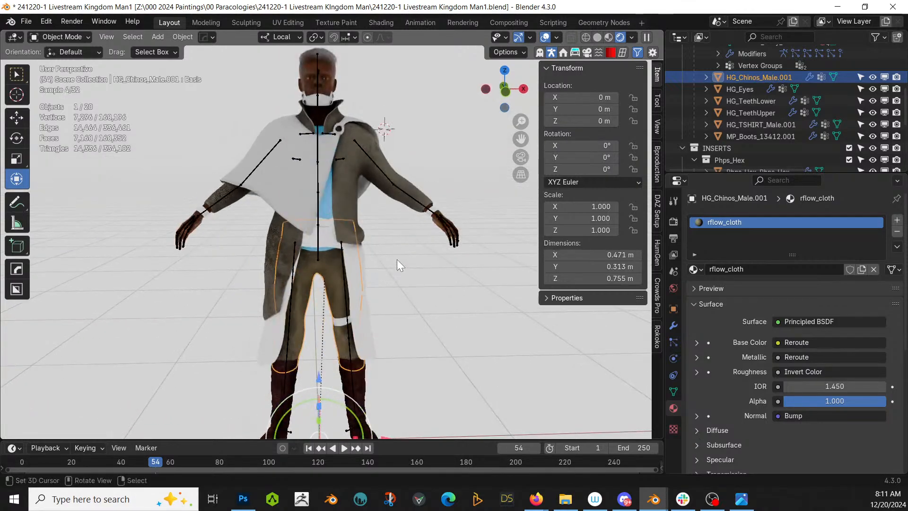
scroll(396, 259, "up", 3)
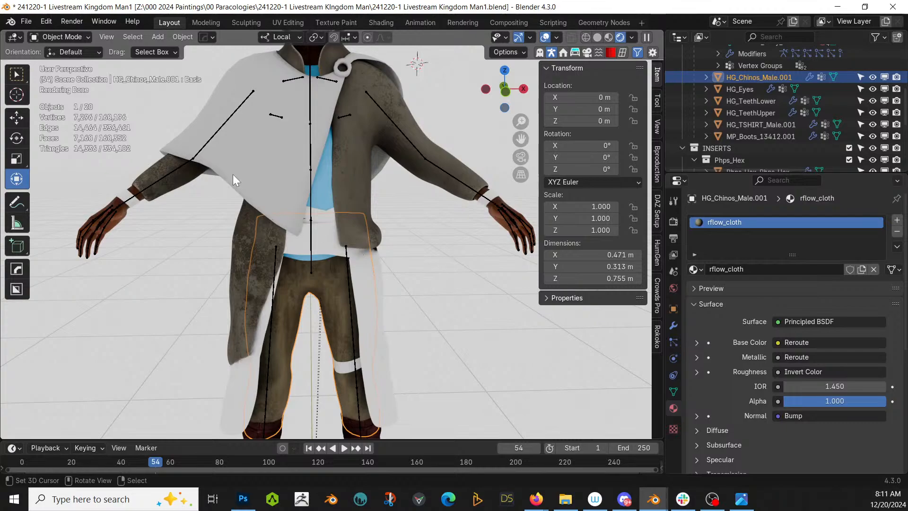
Select the shoulder cape and set the Realtime Materials category to Cloth UV
left_click(241, 72)
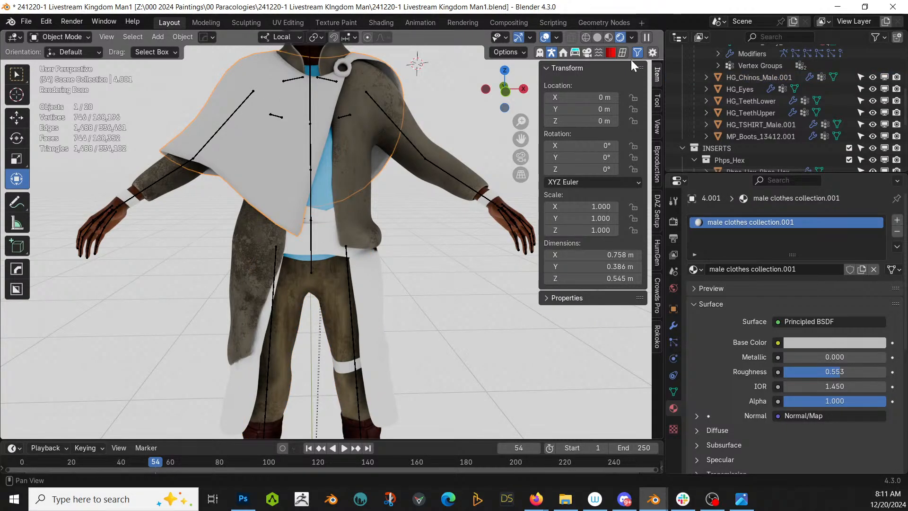
left_click(609, 52)
left_click(655, 197)
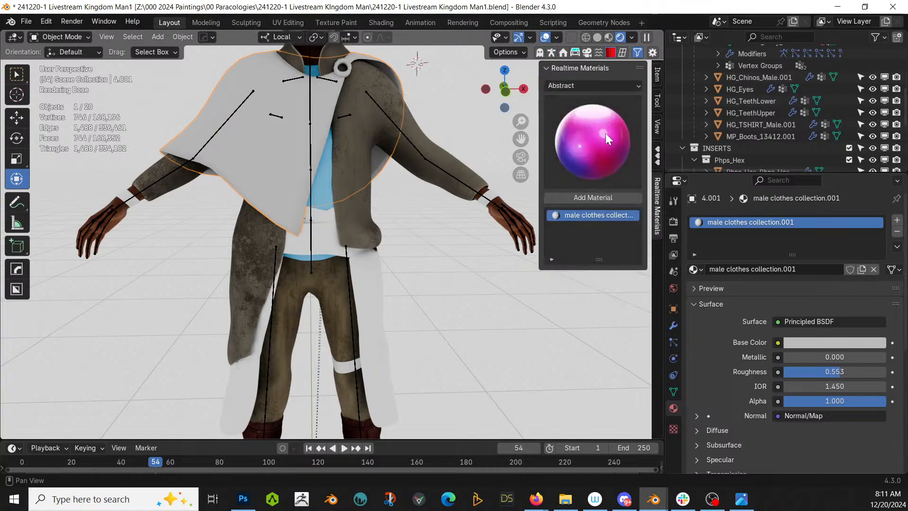
left_click(595, 86)
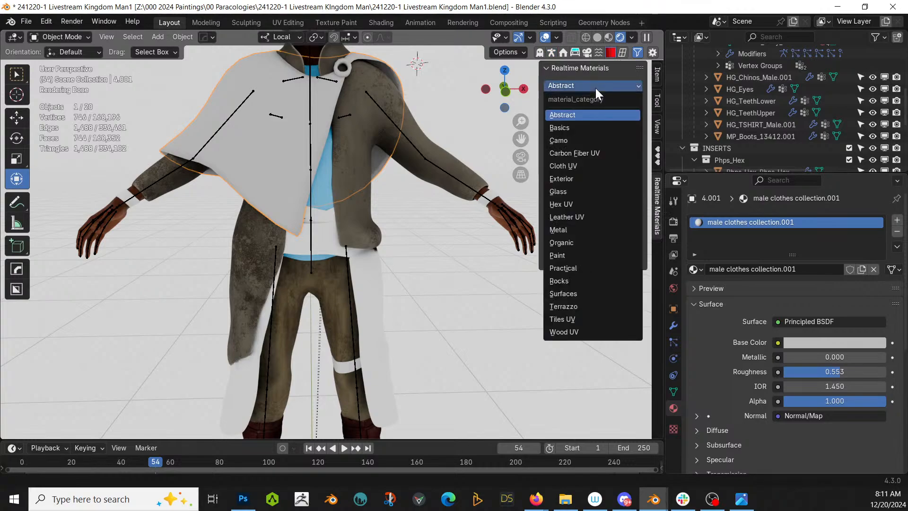
left_click(585, 168)
Unwrap all faces of the shoulder cape with Smart UV Project
key("Tab")
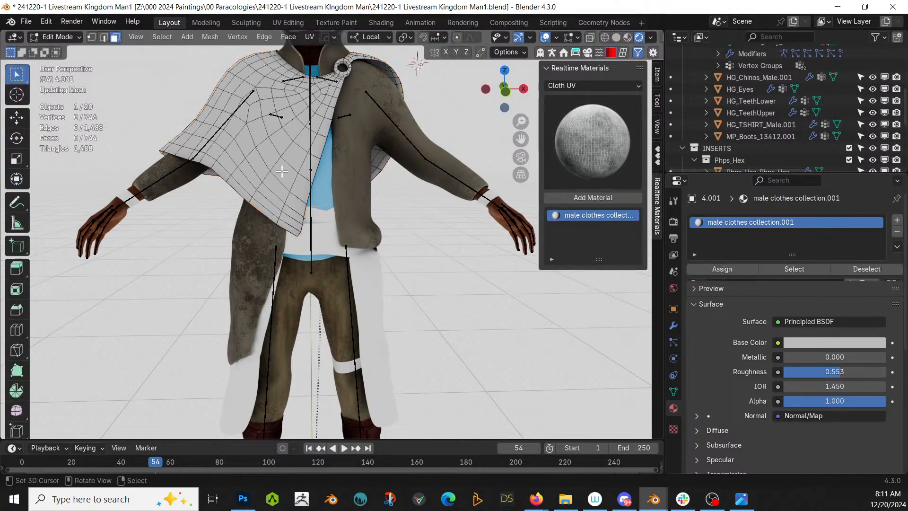
key("u")
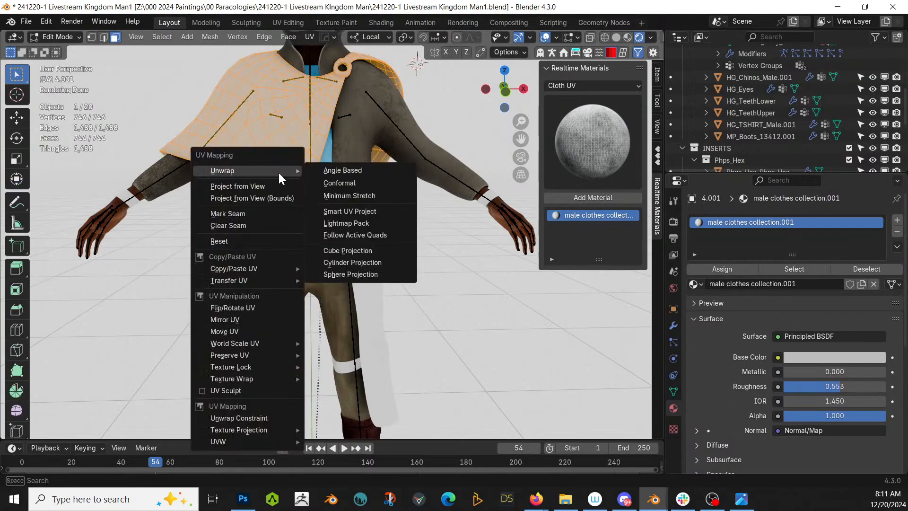
left_click(357, 209)
left_click(329, 318)
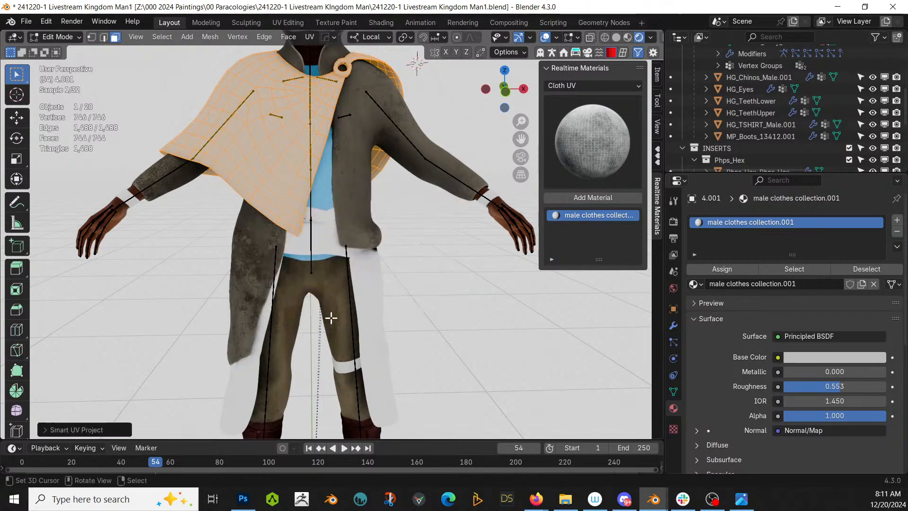
key("Tab")
Add the Basic Knitter UV material to the shoulder cape and set its scale to 2
left_click(598, 197)
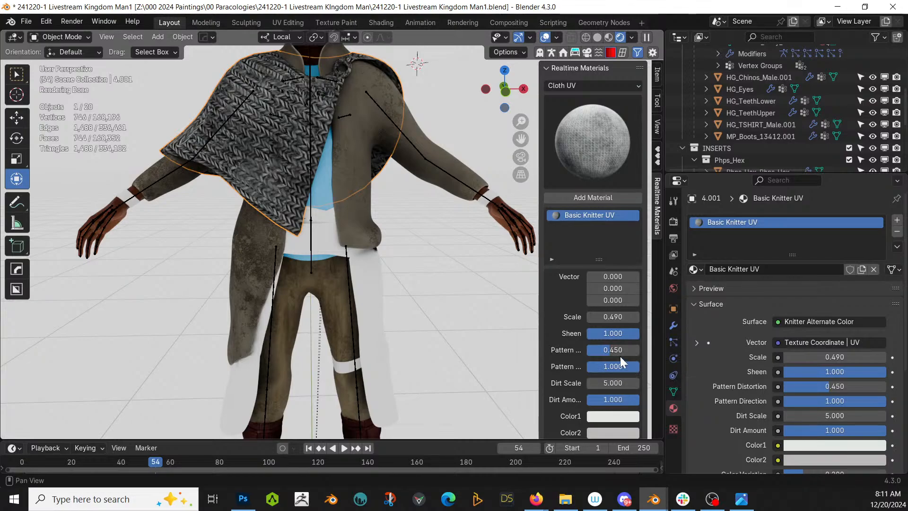
left_click(615, 317)
type("2")
key("Return")
scroll(241, 234, "up", 5)
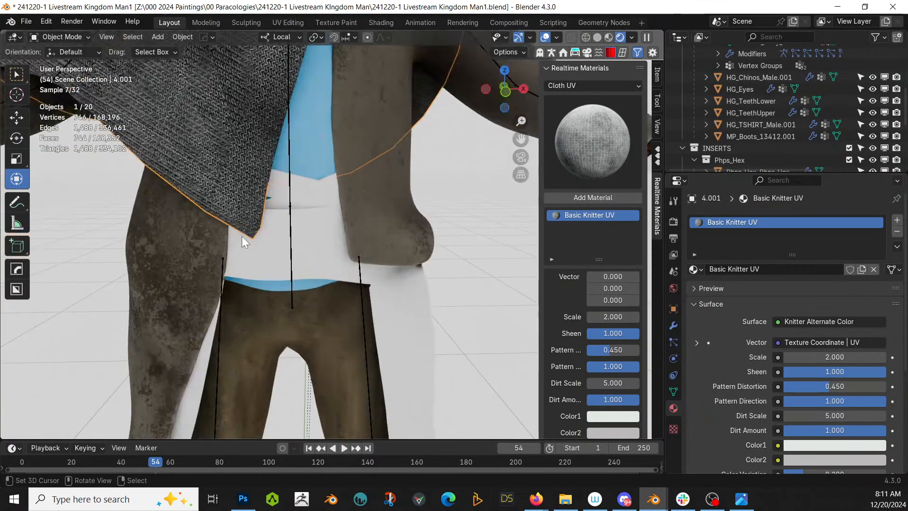
Set the cape's knit material scale to 1.5 and change Color1 to cream, hex E7D8B7FF
left_click(613, 316)
type("1.5")
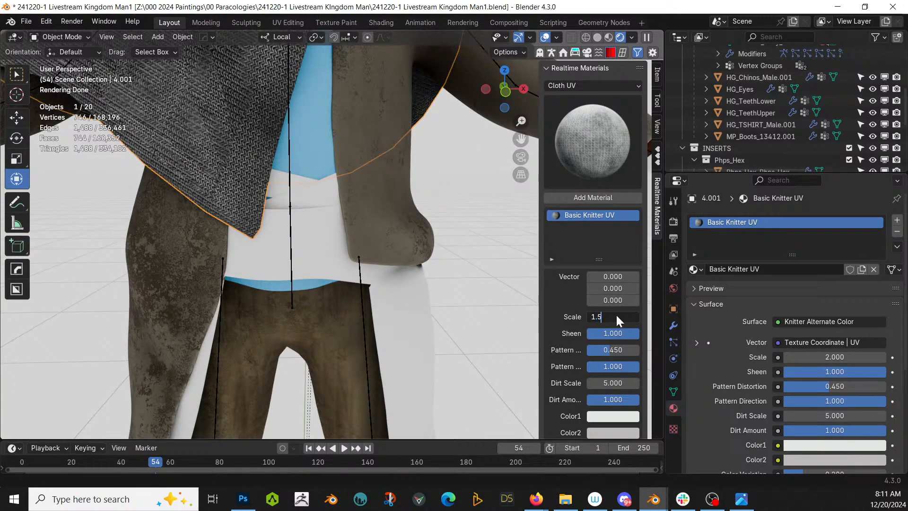
key("Return")
scroll(374, 273, "down", 4)
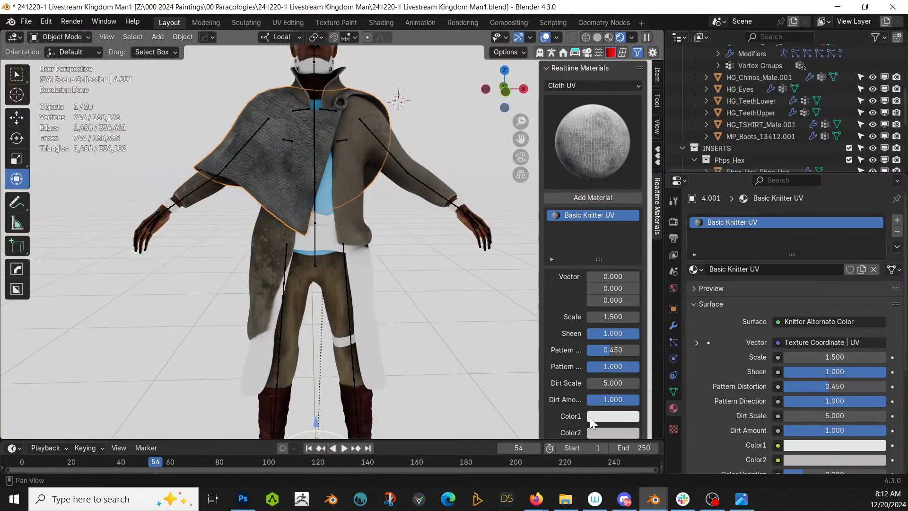
left_click(615, 417)
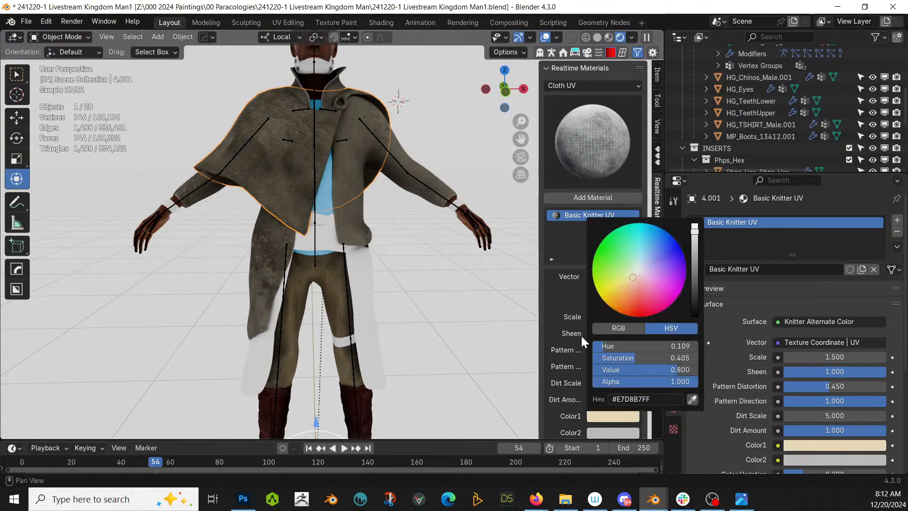
Change the knit material's Color2 to dark green, hex 2D462CFF, and check the weave up close
left_click(614, 432)
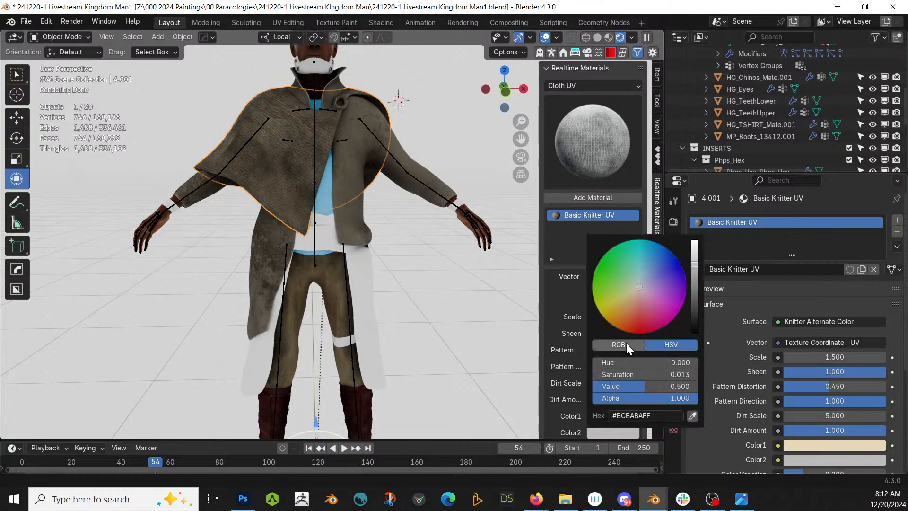
left_click(623, 278)
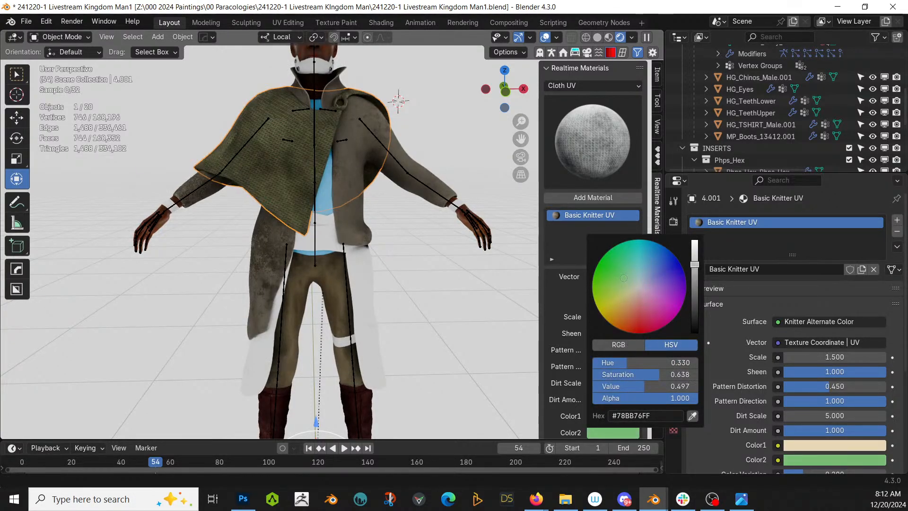
left_click_drag(694, 265, 694, 304)
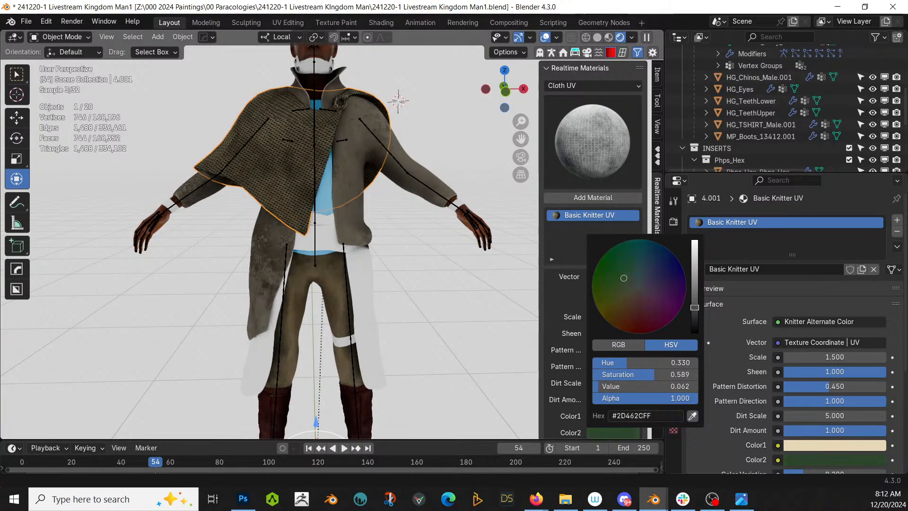
scroll(231, 216, "up", 4)
middle_click_drag(231, 216, 262, 231)
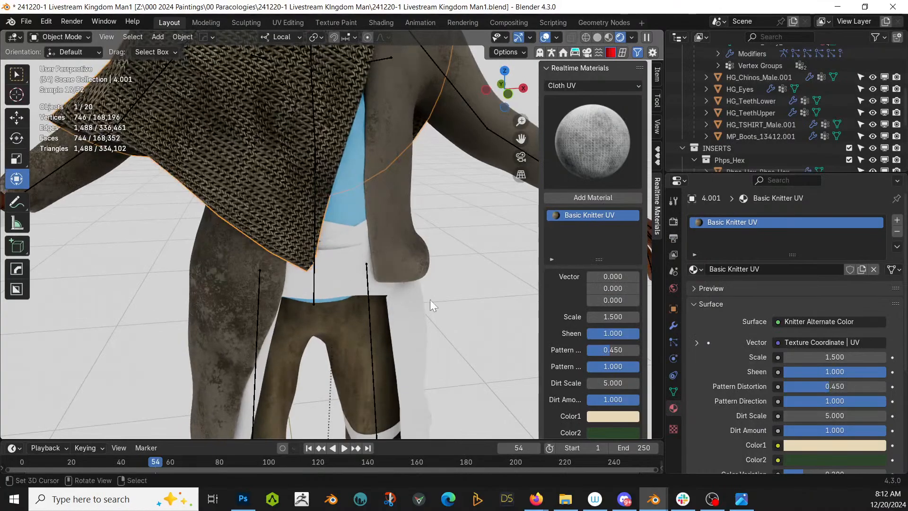
Try sampling colours from the screen with the eyedropper for the knit material's Color1
scroll(602, 408, "down", 2)
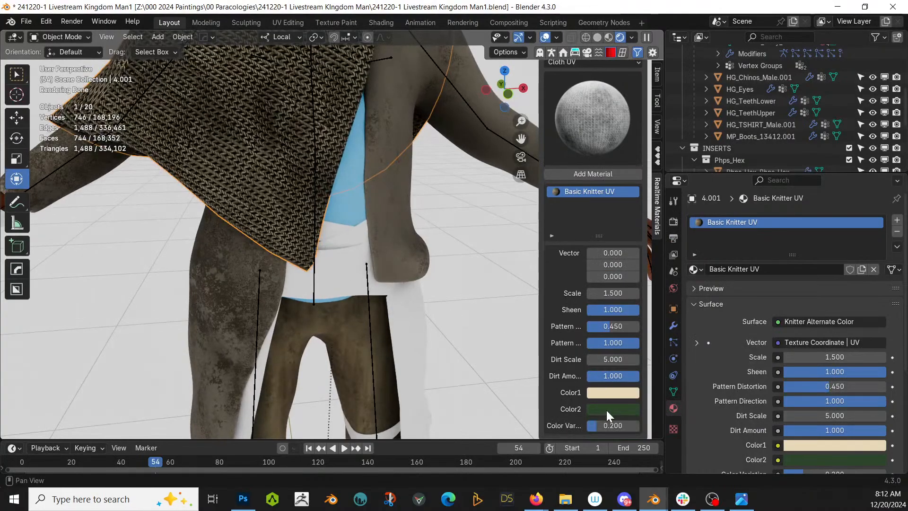
left_click(610, 395)
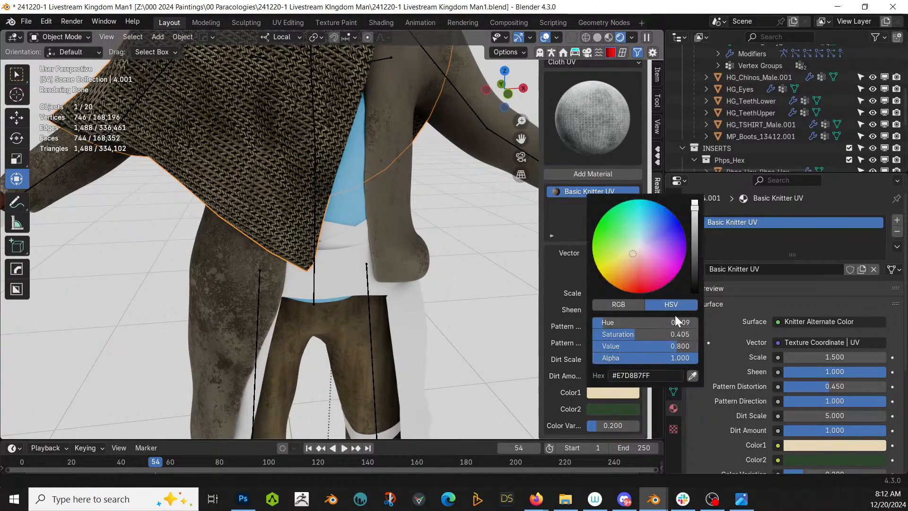
left_click(693, 376)
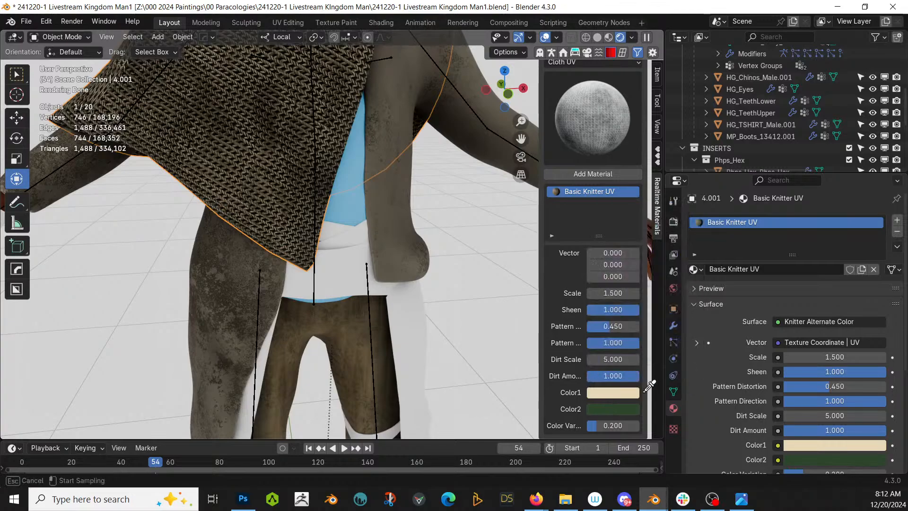
left_click(617, 406)
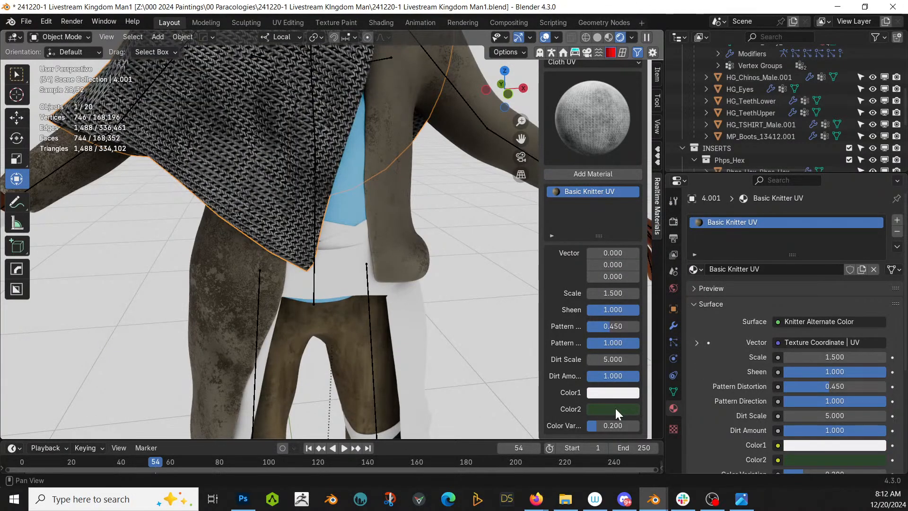
left_click(607, 397)
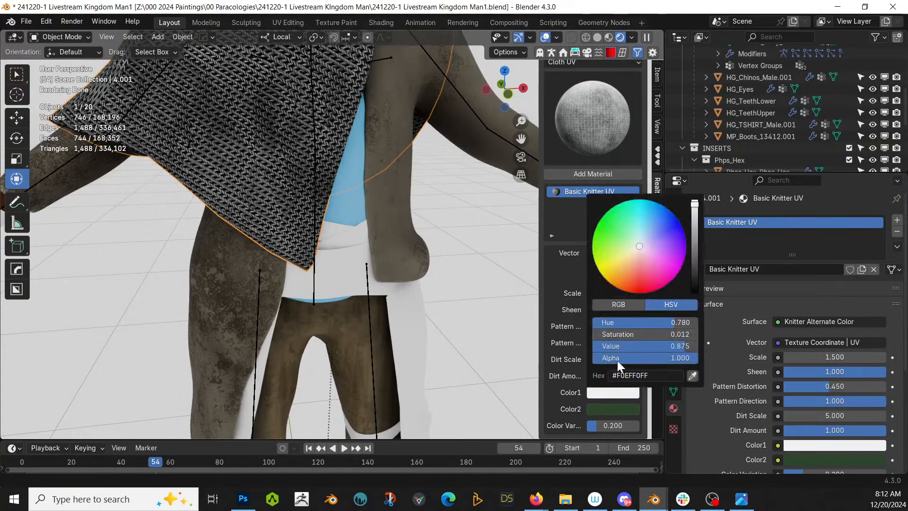
left_click(692, 375)
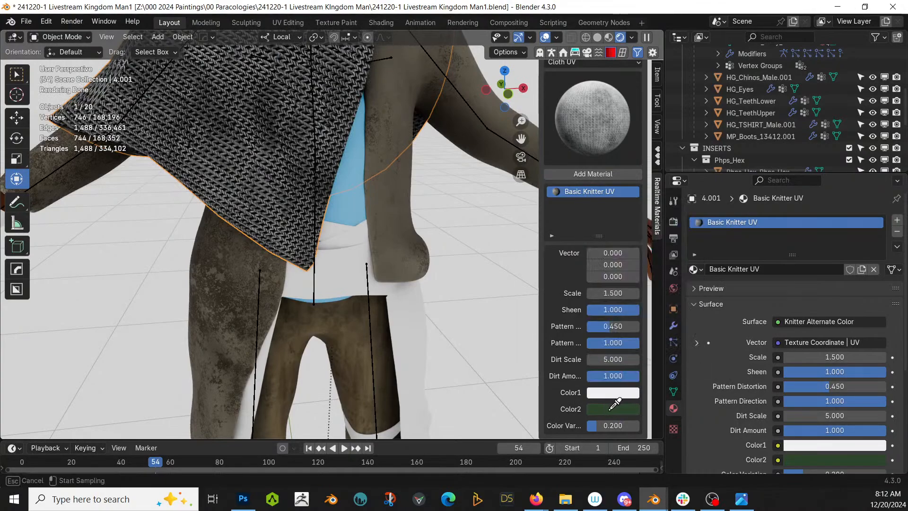
left_click(606, 398)
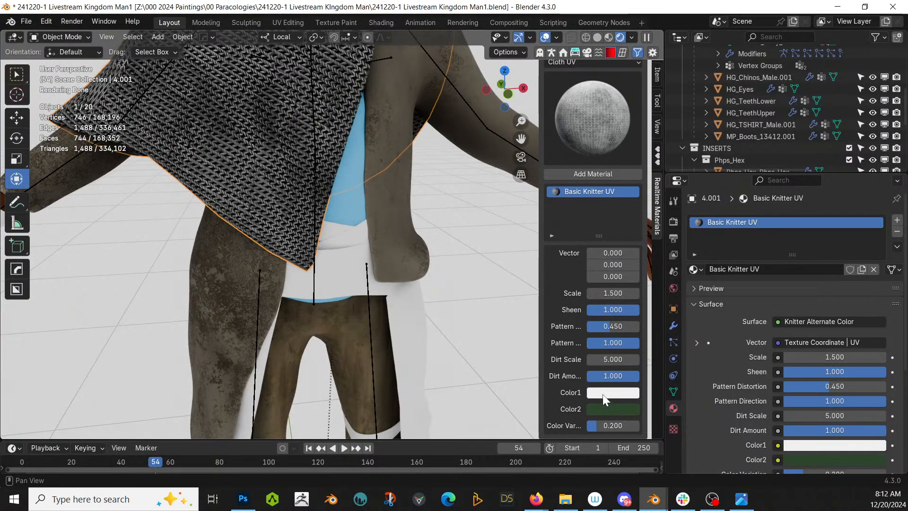
Change the cape's knit material Color1 to a dark green
left_click(603, 393)
left_click_drag(644, 245, 615, 240)
left_click_drag(694, 204, 694, 259)
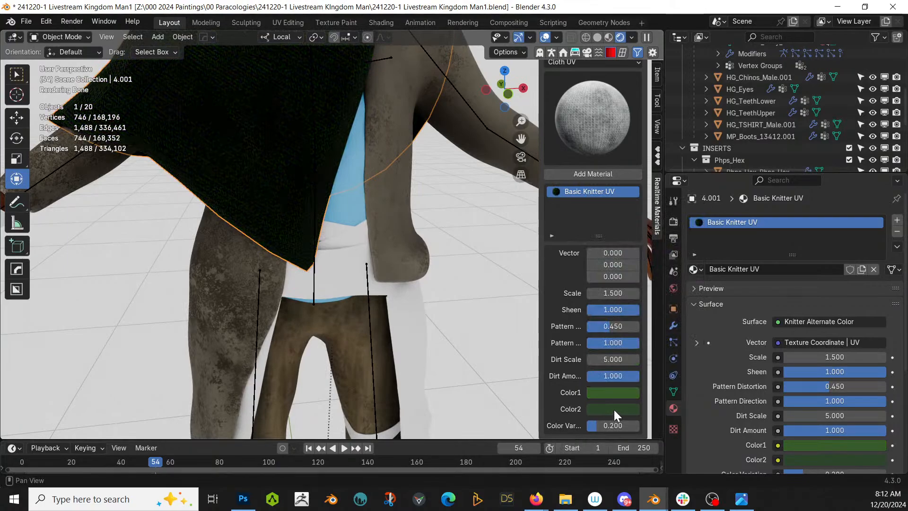
Change the cape's knit material Color2 to a light cream yellow at high brightness
left_click(613, 407)
left_click(631, 270)
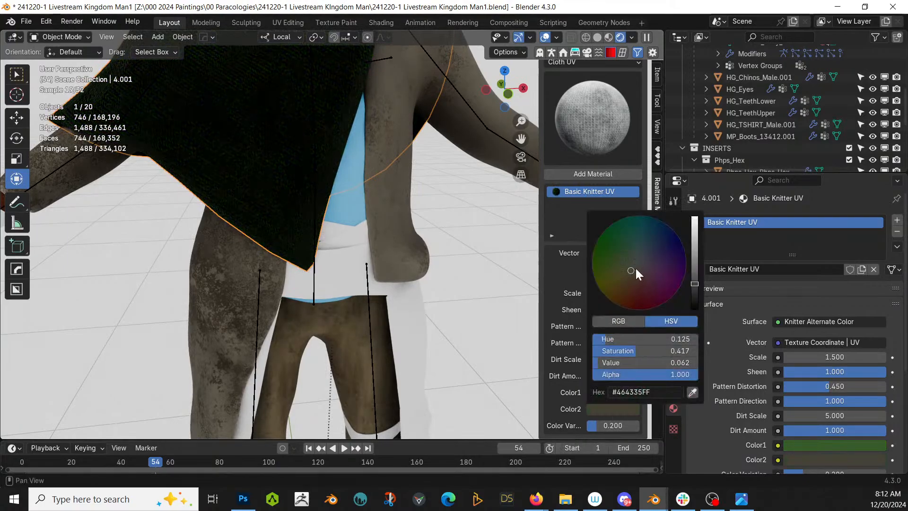
left_click(695, 240)
left_click(694, 220)
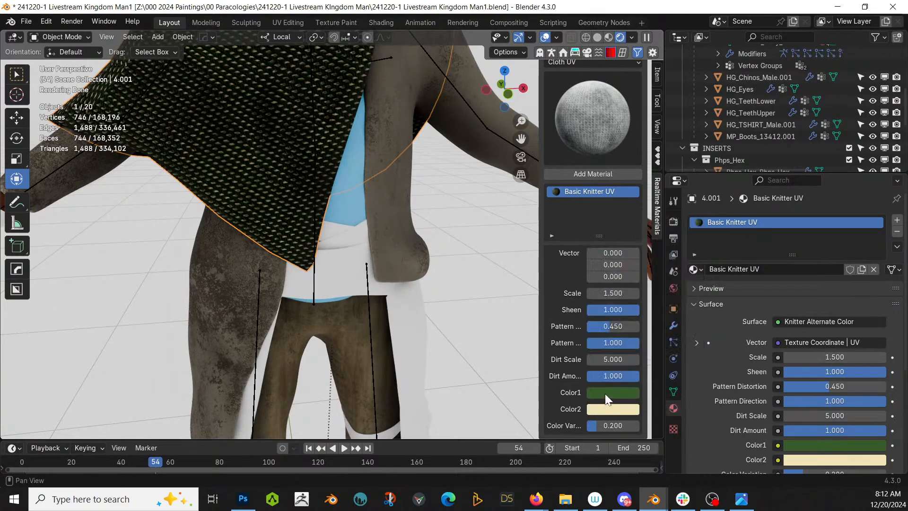
Brighten the green Color1 of the knit material slightly and check the cape on the whole figure
left_click(605, 393)
mouse_move(694, 260)
left_mouse_down()
mouse_move(694, 242)
mouse_move(694, 255)
left_mouse_up()
scroll(397, 255, "down", 4)
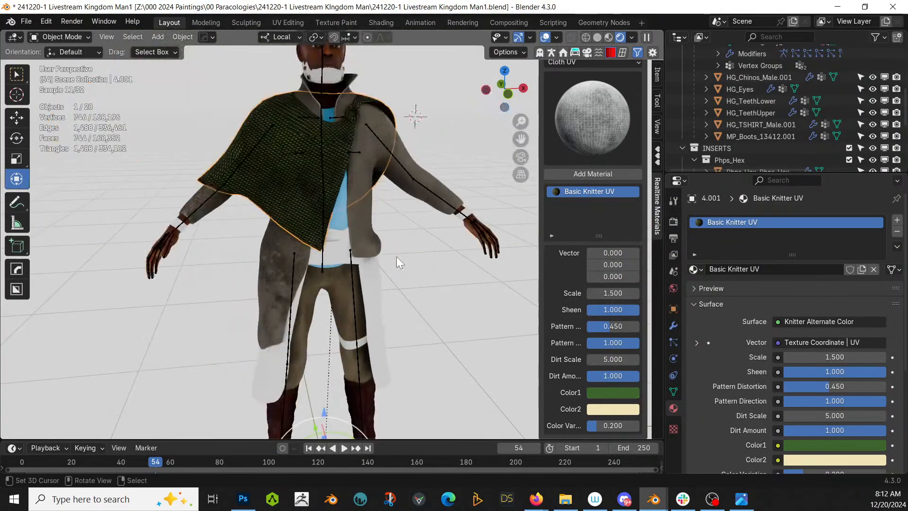
middle_click_drag(396, 256, 358, 237)
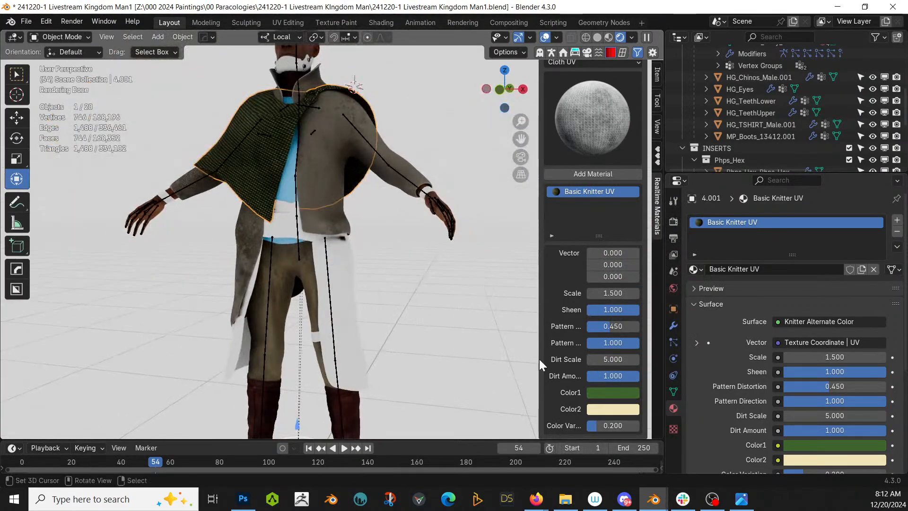
scroll(624, 404, "down", 1)
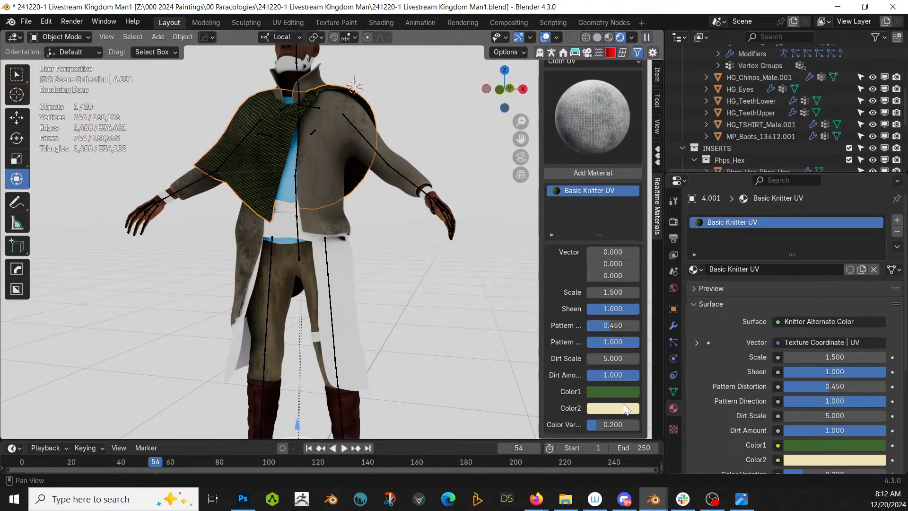
Set the knit material's Dirt Amount to 0 and inspect the weave at the cape's lower corner
left_click(617, 373)
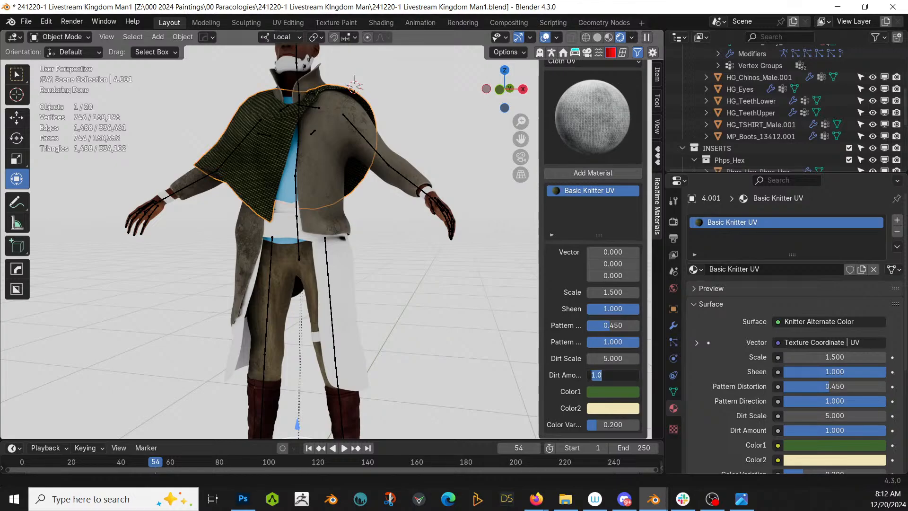
type("0")
key("Return")
scroll(210, 316, "up", 4)
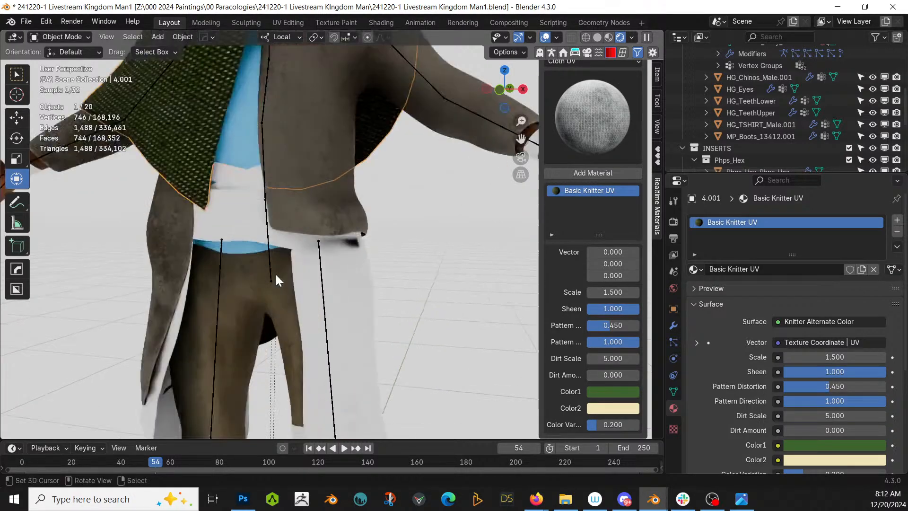
middle_click_drag(275, 273, 347, 309)
scroll(336, 310, "up", 3)
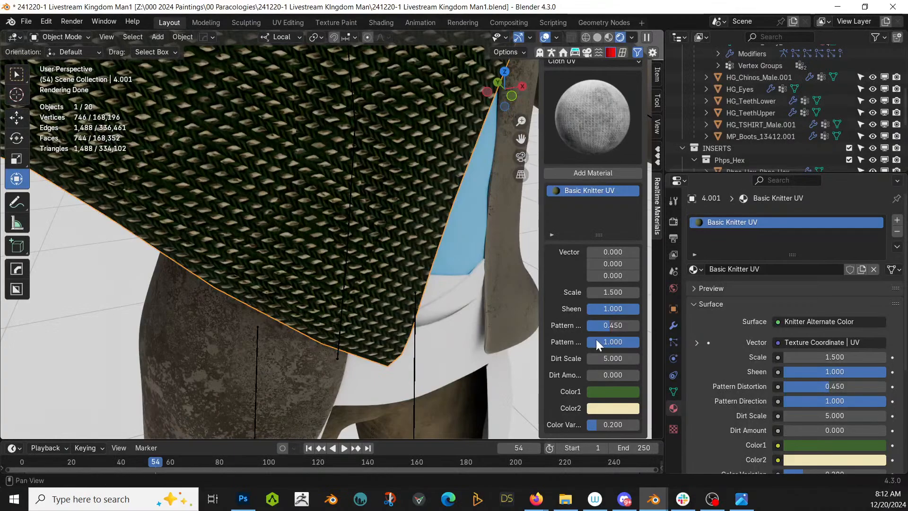
Set the cape's knit scale to 3.5 and darken the cream Color2 slightly
left_click_drag(606, 293, 693, 293)
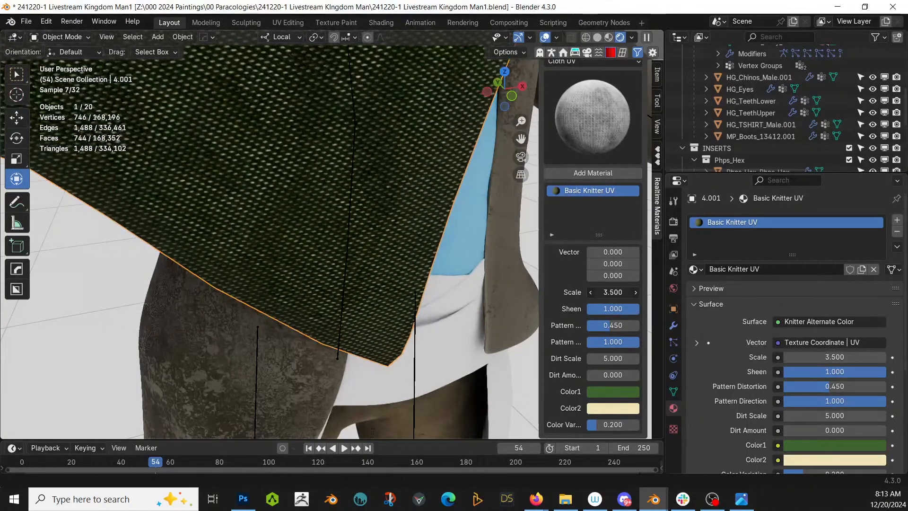
left_click(611, 409)
left_click_drag(694, 219, 694, 229)
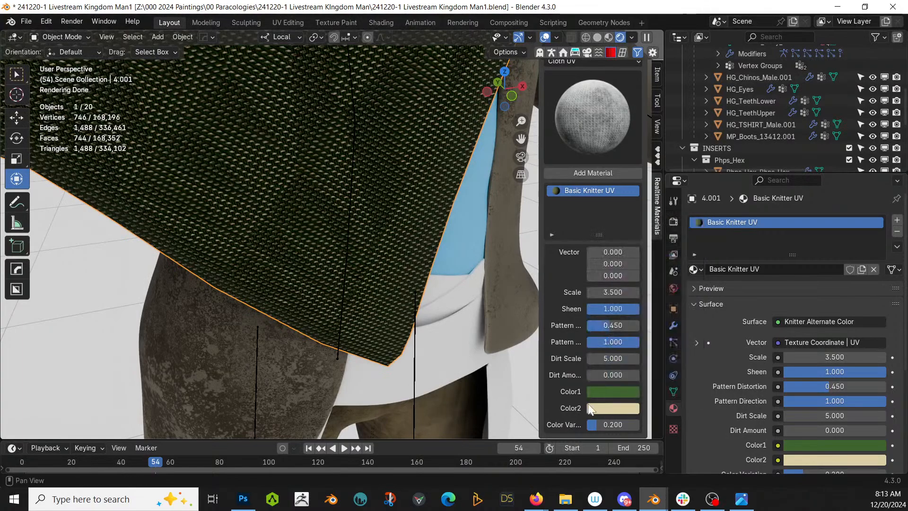
Brighten the knit's green Color1 a little and set the Dirt Amount to 0.5
left_click(613, 392)
left_click_drag(695, 254, 694, 246)
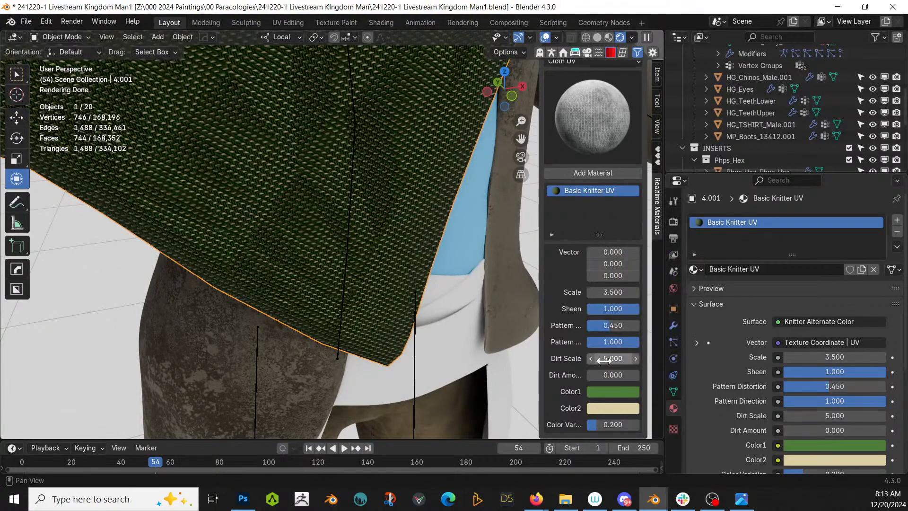
type(".5")
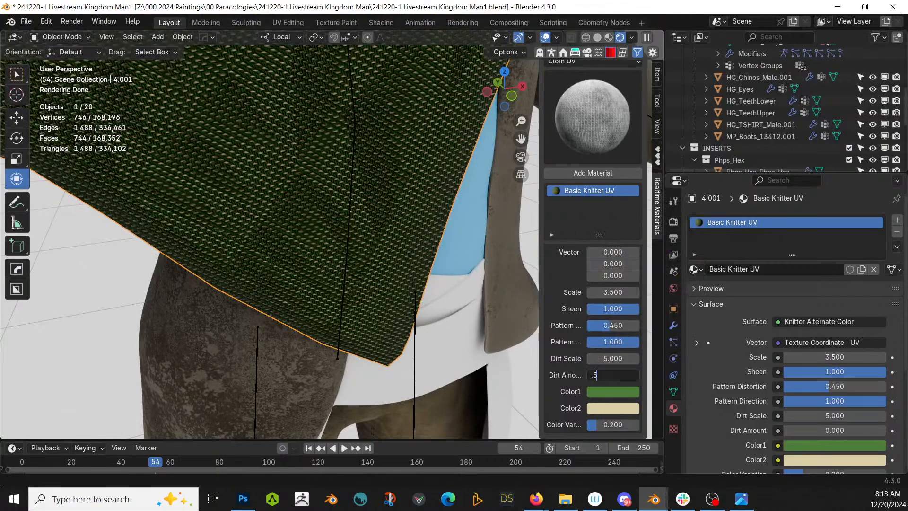
key("Return")
scroll(255, 144, "down", 8)
middle_click_drag(257, 146, 228, 126)
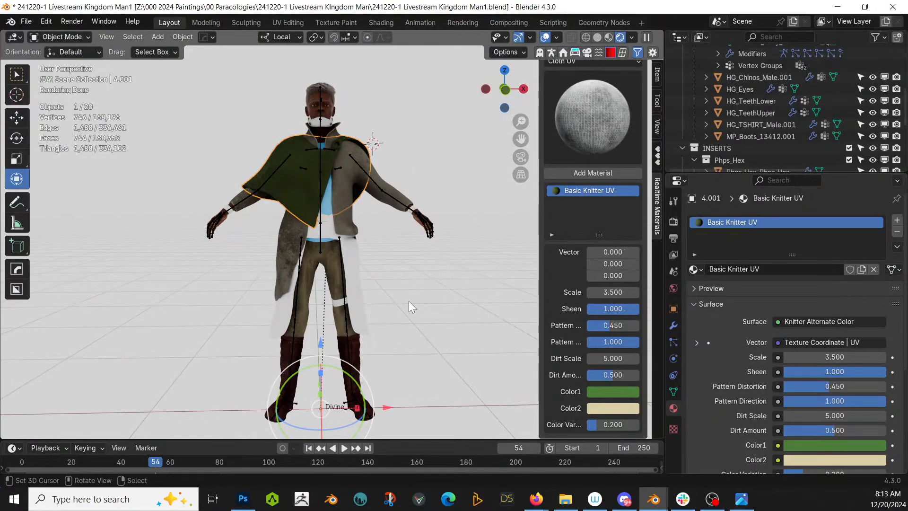
Deselect the cape to review the outfit and save the Blender file
left_click(382, 350)
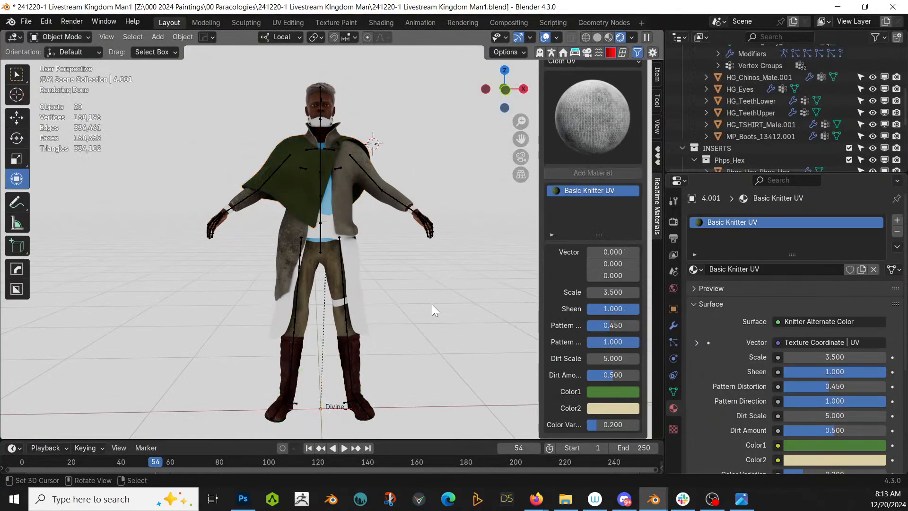
scroll(428, 305, "up", 4)
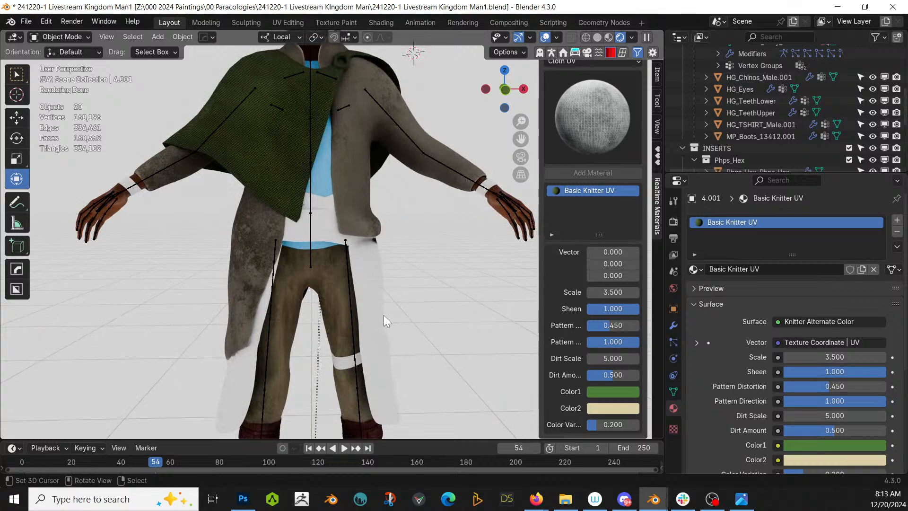
key("ctrl+s")
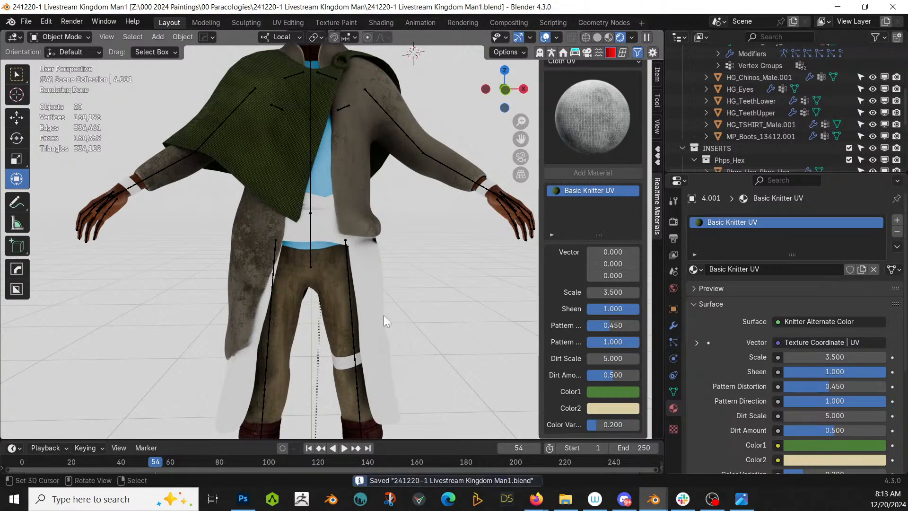
Change the T-shirt material's main colour to a saturated orange
left_click(320, 173)
left_click(606, 318)
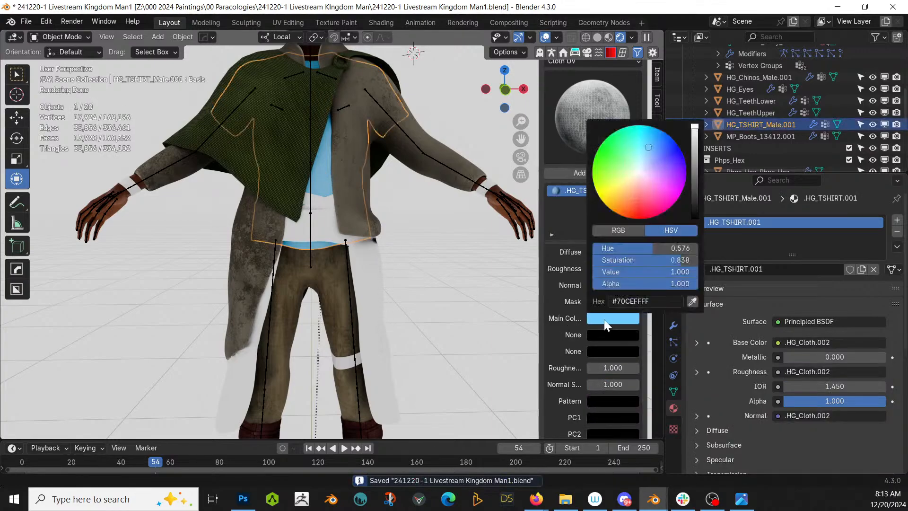
left_click(631, 198)
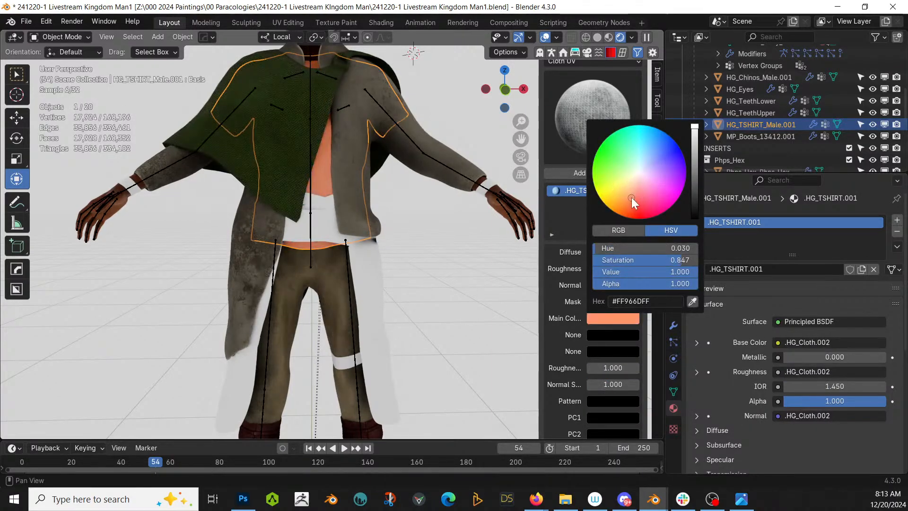
left_click_drag(649, 208, 623, 203)
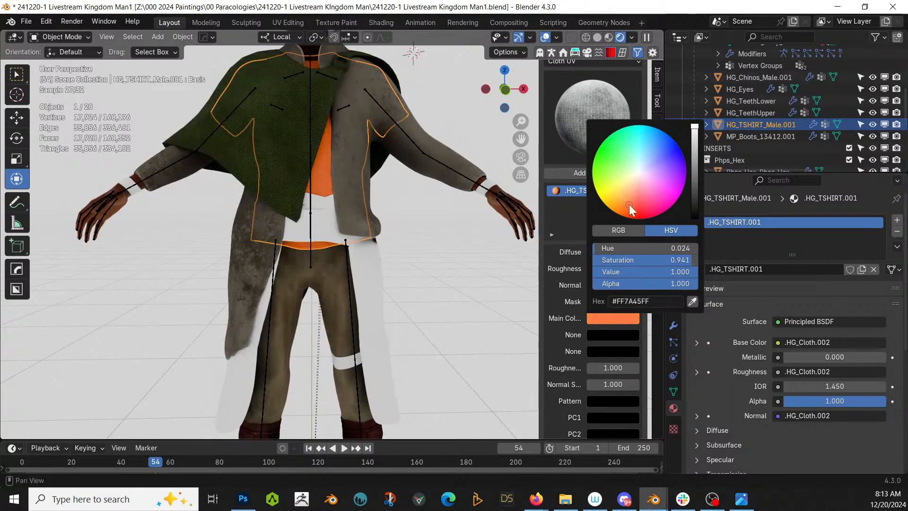
Try a duplicate of the Basic Knitter UV cloth material on the skirt
left_click(387, 249)
scroll(409, 268, "down", 3)
scroll(412, 279, "down", 4)
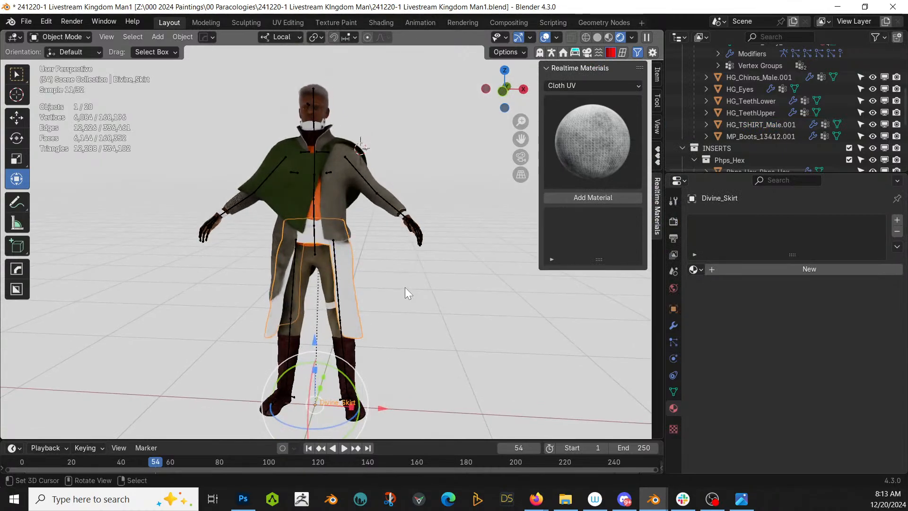
scroll(405, 286, "up", 5)
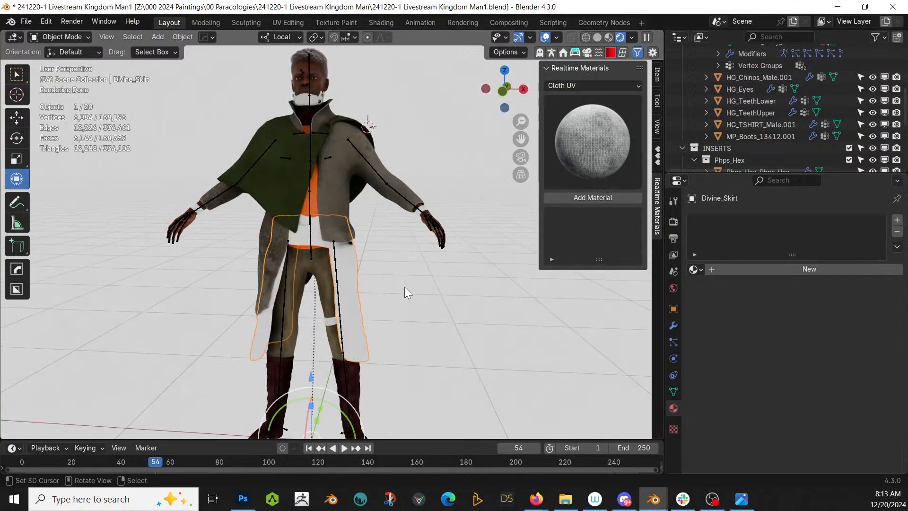
left_click(584, 152)
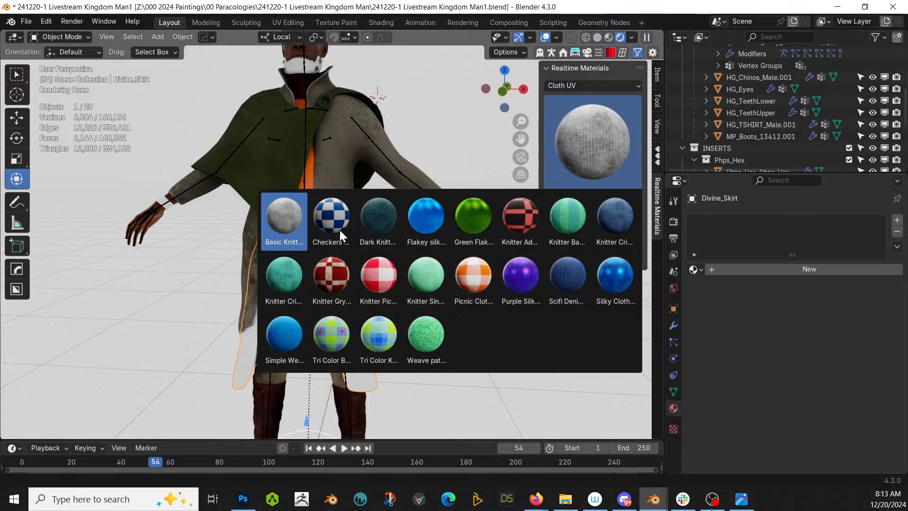
left_click(280, 225)
left_click(574, 198)
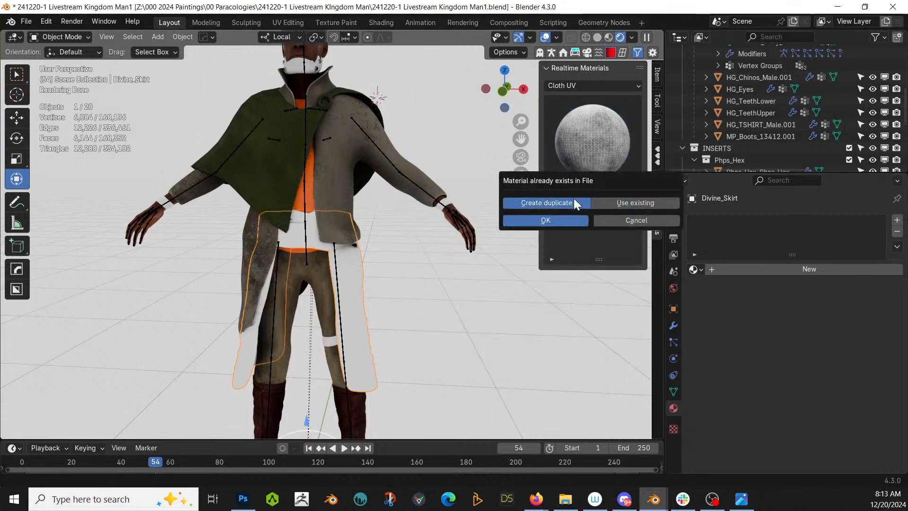
left_click(551, 219)
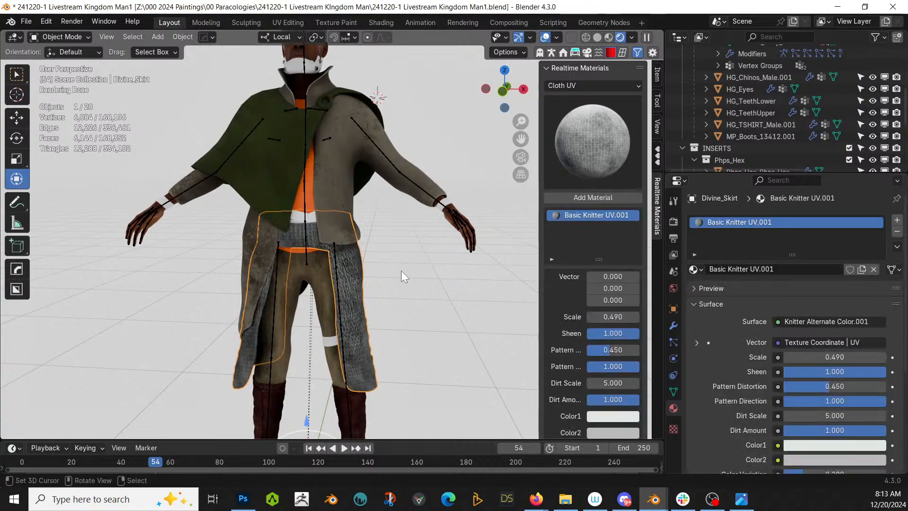
left_click(401, 271)
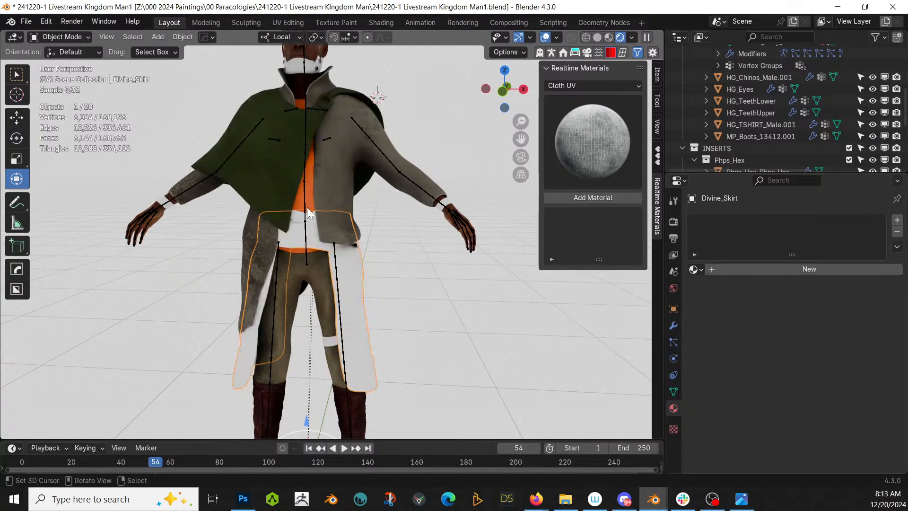
Replace the T-shirt's material with a duplicate of Basic Knitter UV and set its Scale to 1
left_click(309, 188)
left_click(583, 198)
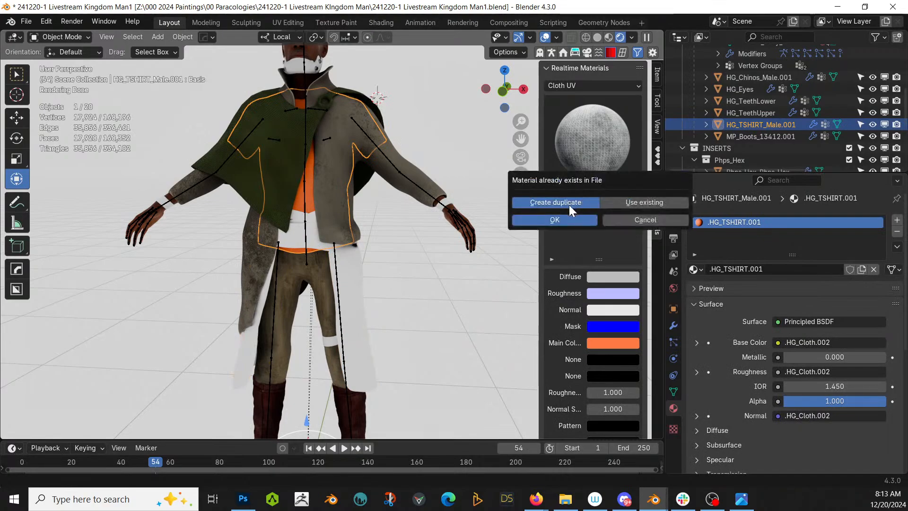
left_click(560, 219)
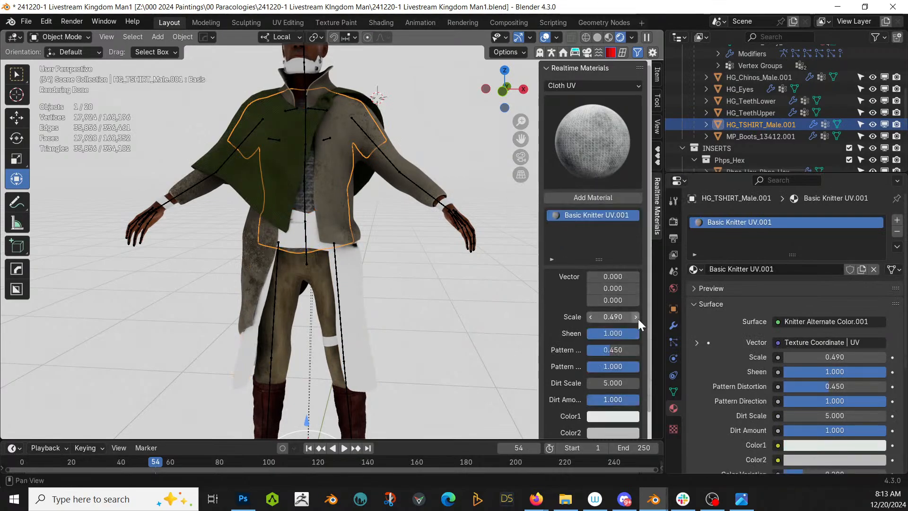
left_click(608, 316)
type("1")
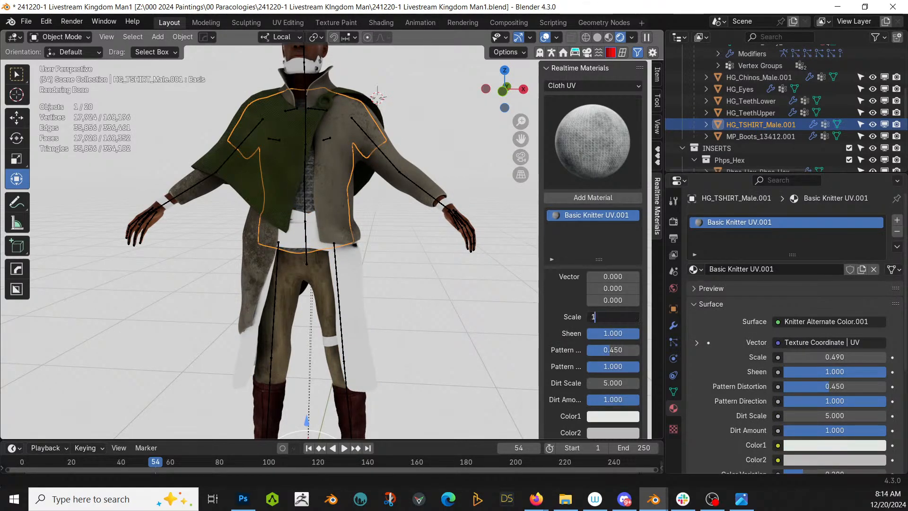
key("Return")
Change the T-shirt knit's Color1 to a salmon red and its Color2 to a teal blue
scroll(413, 250, "up", 4)
scroll(413, 245, "up", 3)
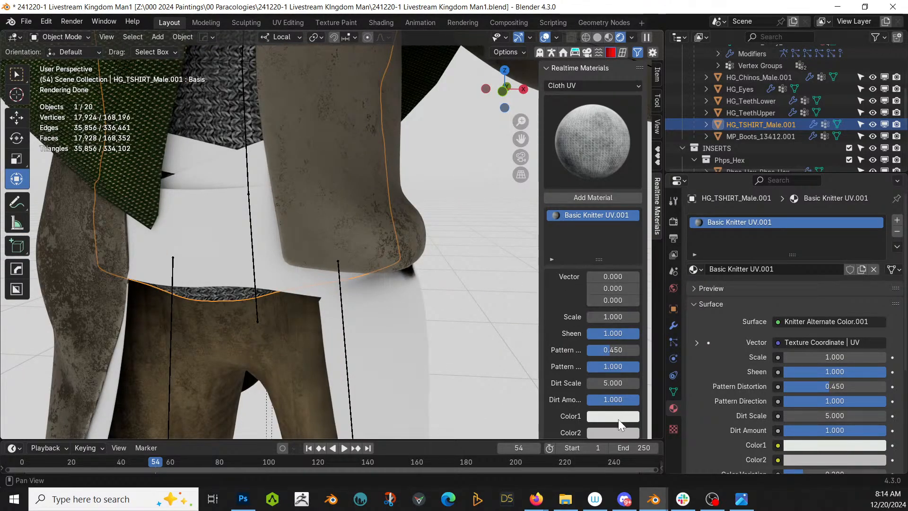
left_click(604, 418)
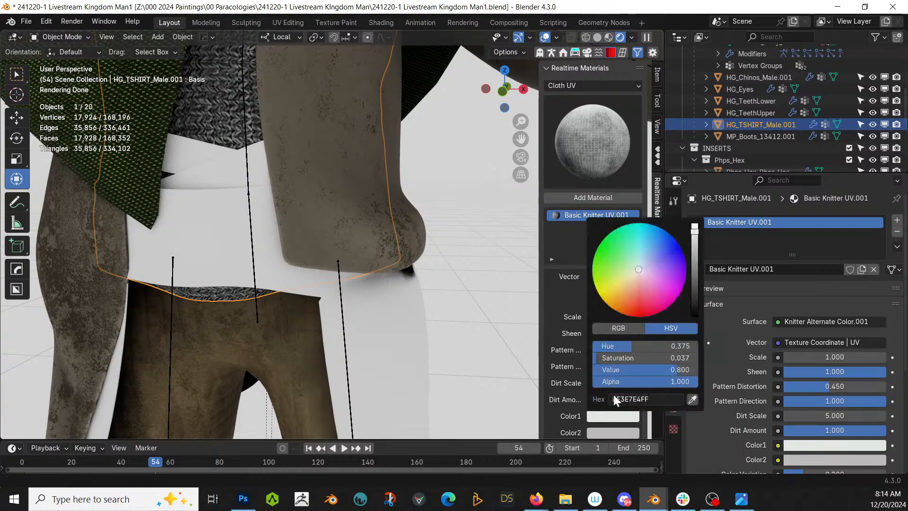
left_click(634, 296)
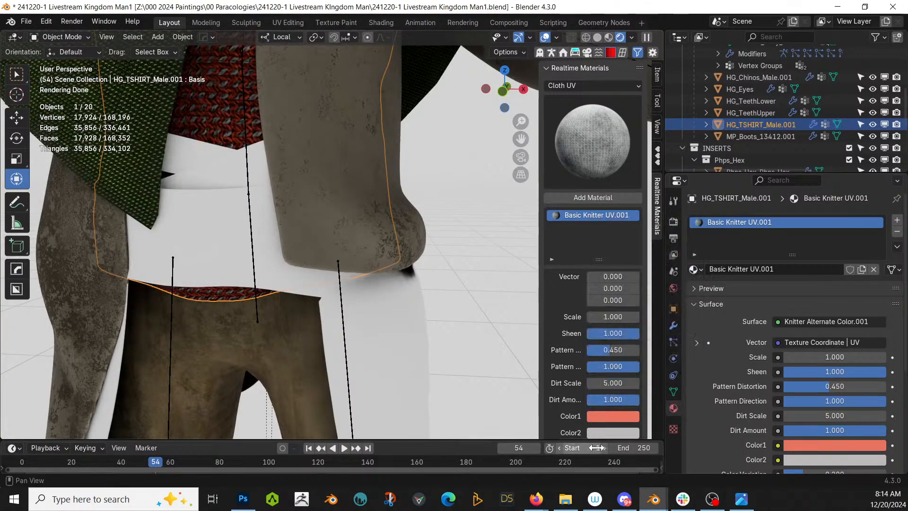
left_click(606, 432)
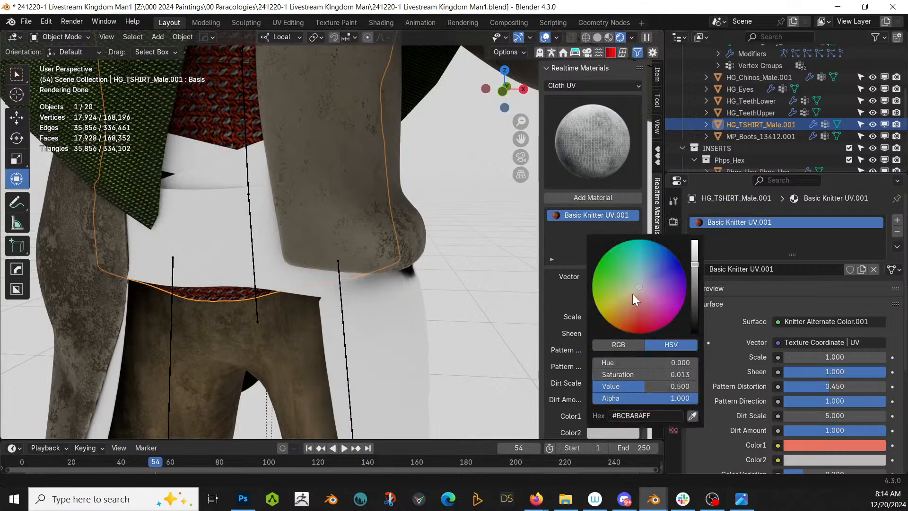
left_click(643, 260)
Deselect the T-shirt, save the Blender file and review the two-colour knit on the outfit
scroll(402, 241, "down", 5)
right_click(462, 296)
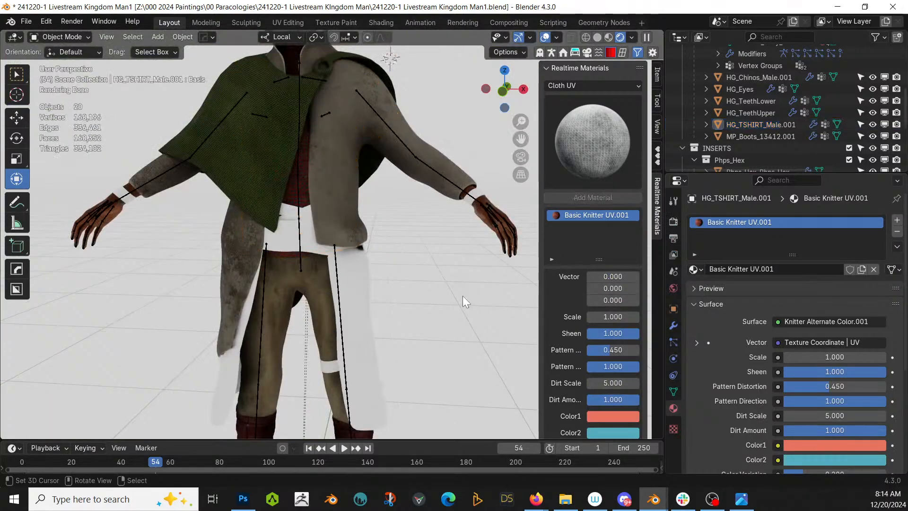
scroll(461, 296, "down", 3)
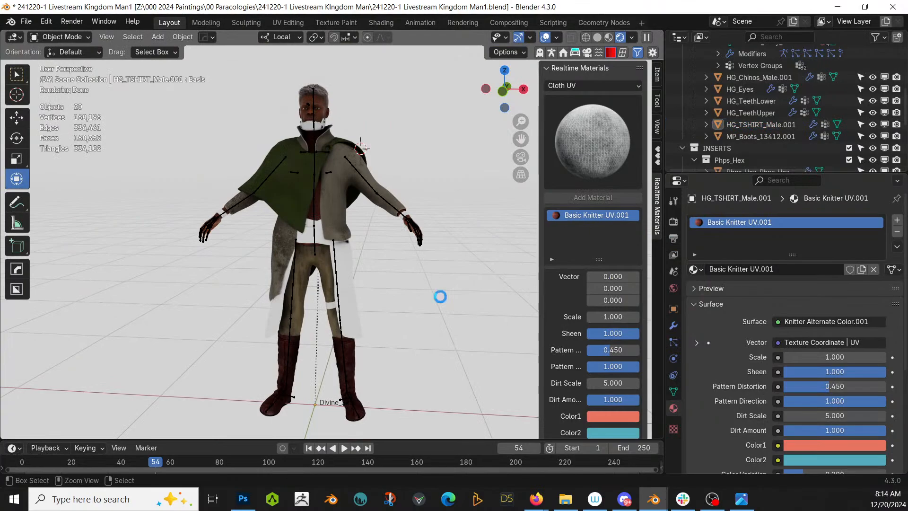
key("ctrl+s")
scroll(432, 297, "up", 5)
scroll(436, 289, "up", 4)
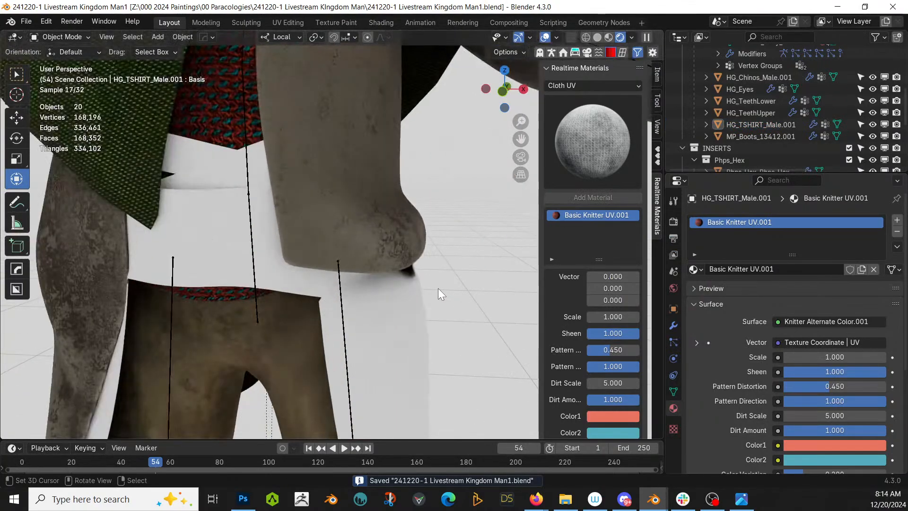
middle_click_drag(416, 265, 415, 51, "shift")
scroll(411, 91, "down", 8)
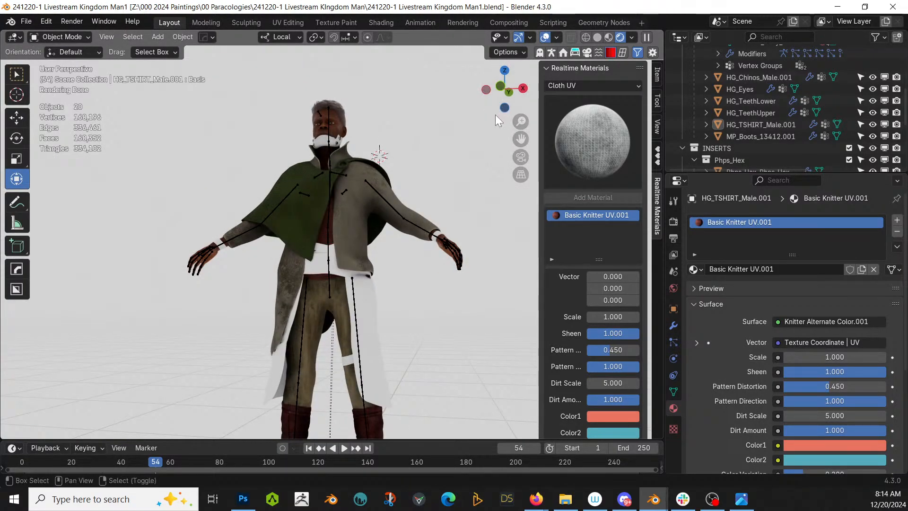
Add the Weave pattern UV material from the Cloth UV library to the skirt
middle_click_drag(495, 114, 496, 30, "shift")
scroll(470, 82, "up", 5)
scroll(470, 83, "up", 2)
left_click(419, 126)
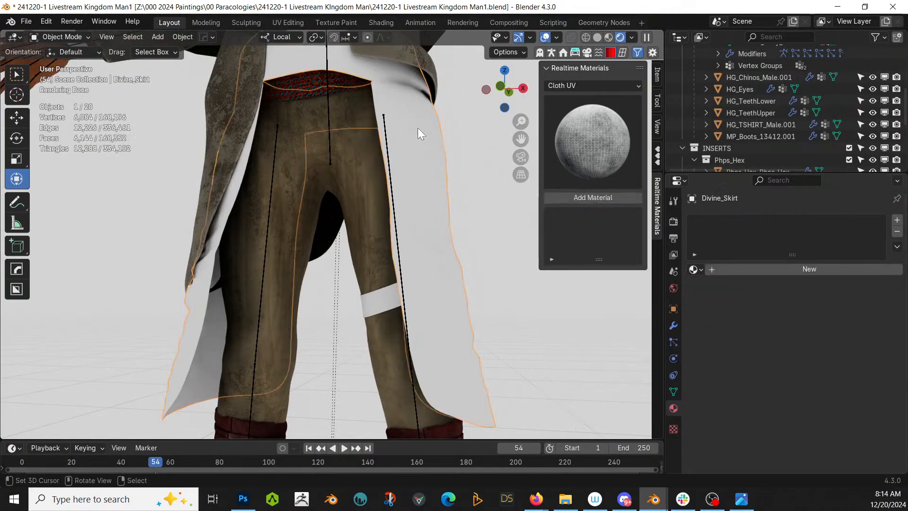
middle_click_drag(30, 231, 246, 274)
middle_click_drag(296, 259, 219, 270)
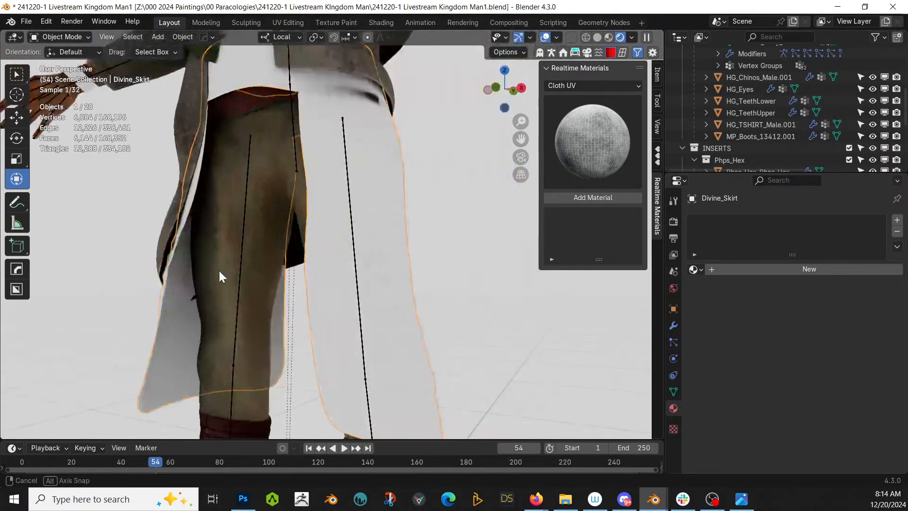
left_click(577, 149)
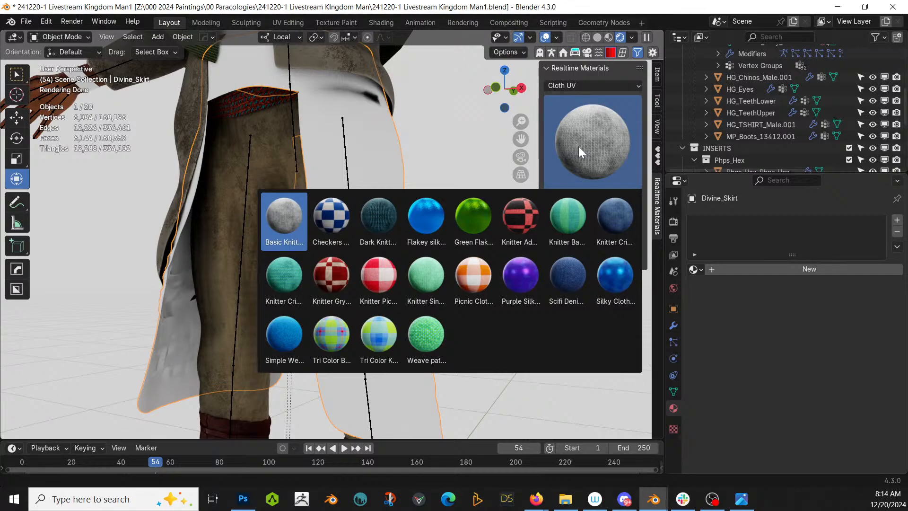
left_click(436, 341)
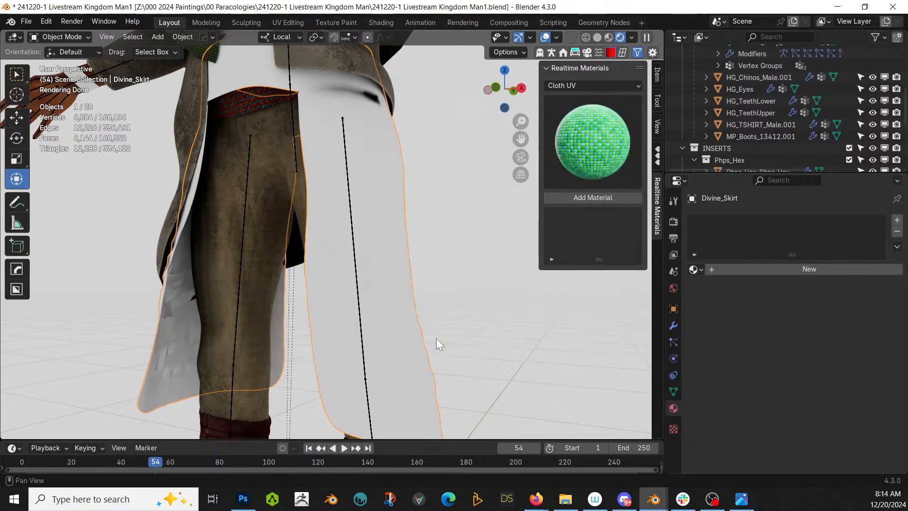
left_click(610, 197)
scroll(492, 268, "down", 2)
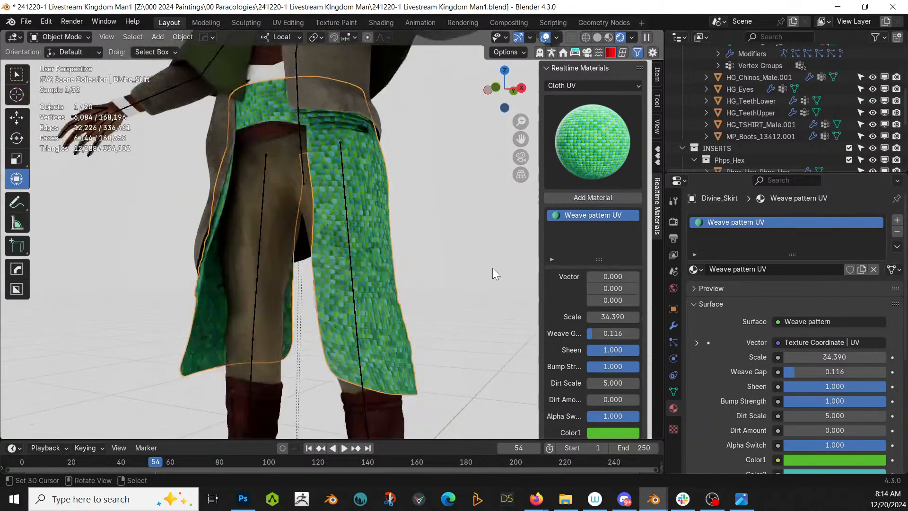
Darken the skirt weave's green Color1 and change its Color2 to the orange-brown #BC7D22
scroll(588, 390, "down", 2)
scroll(588, 389, "down", 1)
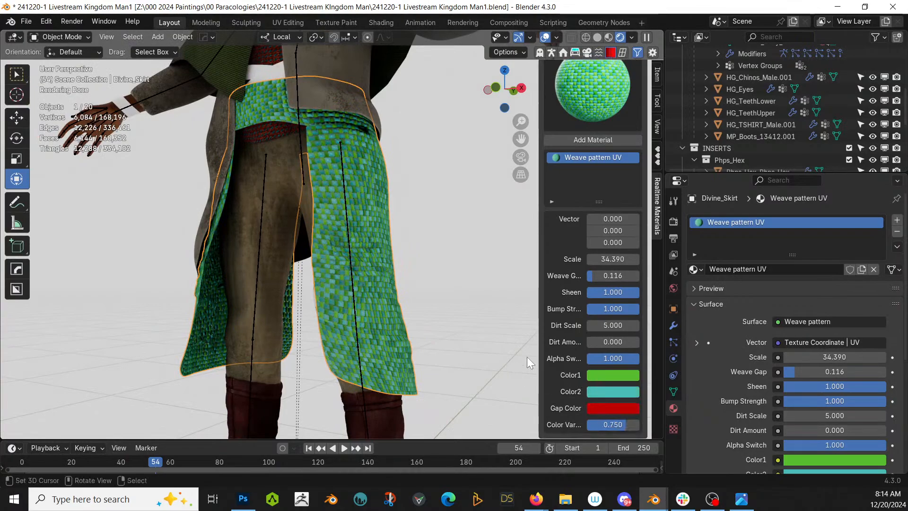
middle_click_drag(449, 305, 476, 310)
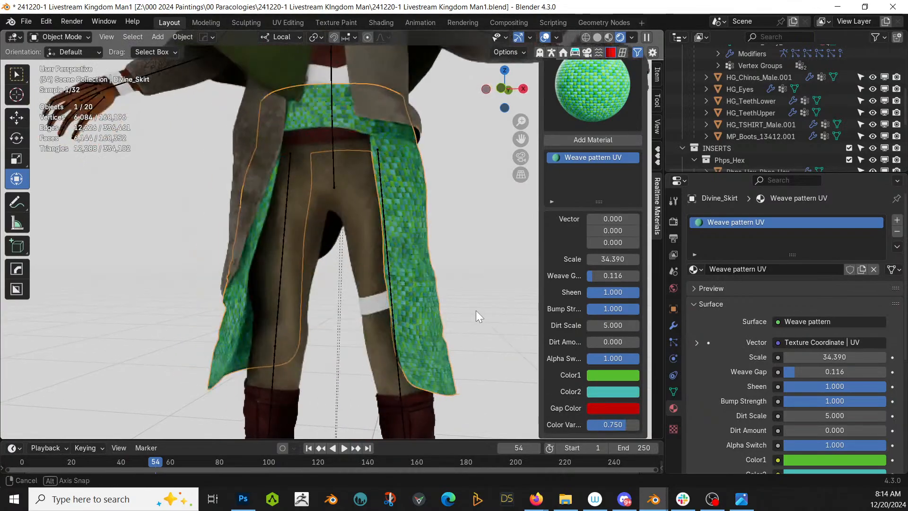
left_click(605, 375)
left_click_drag(694, 205, 671, 250)
left_click(617, 391)
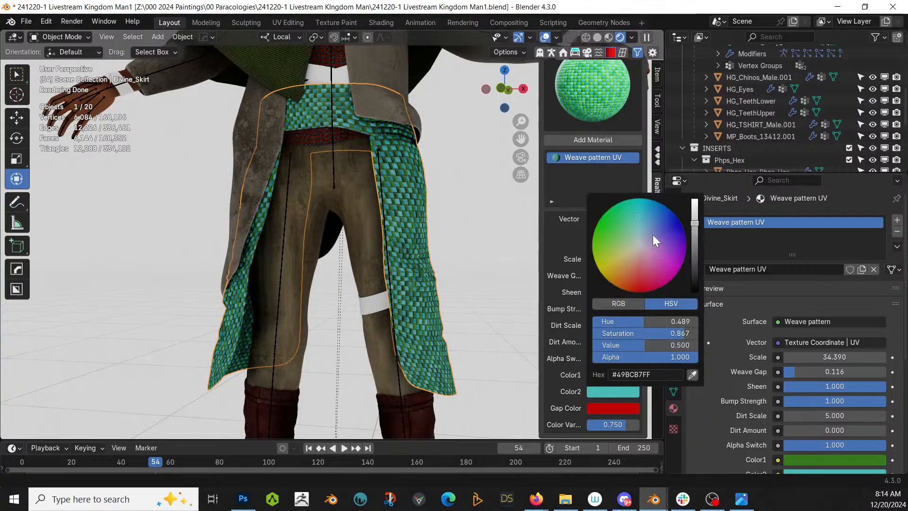
left_click(616, 276)
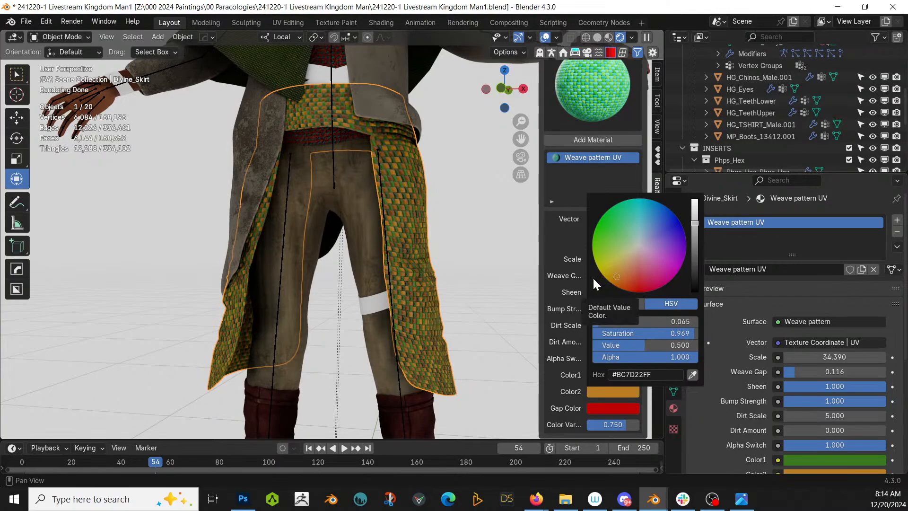
Deselect the skirt to review the whole outfit and save the Blender file
scroll(447, 277, "down", 8)
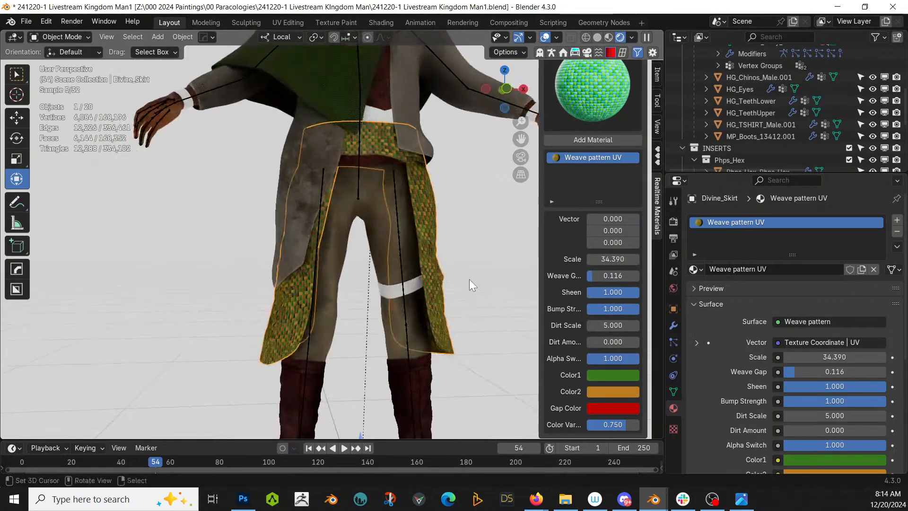
middle_click_drag(453, 286, 416, 302)
left_click(415, 302)
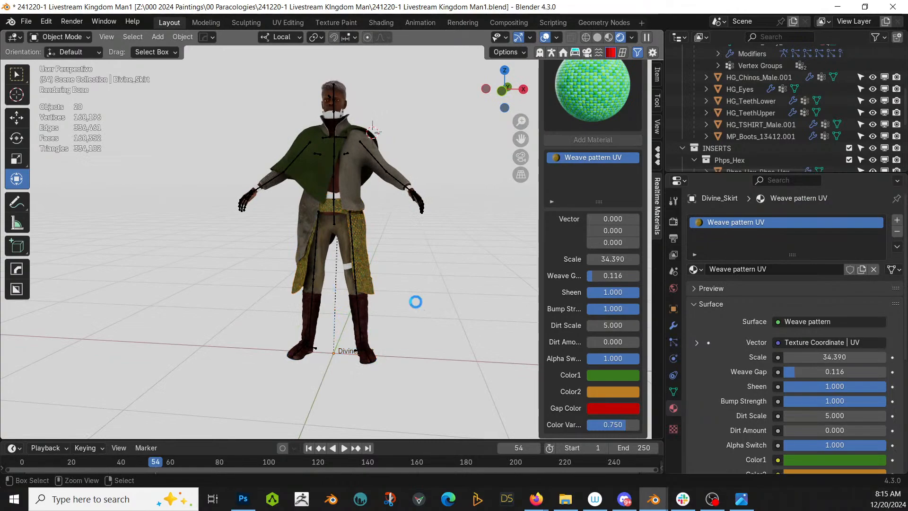
key("ctrl+s")
scroll(384, 294, "up", 5)
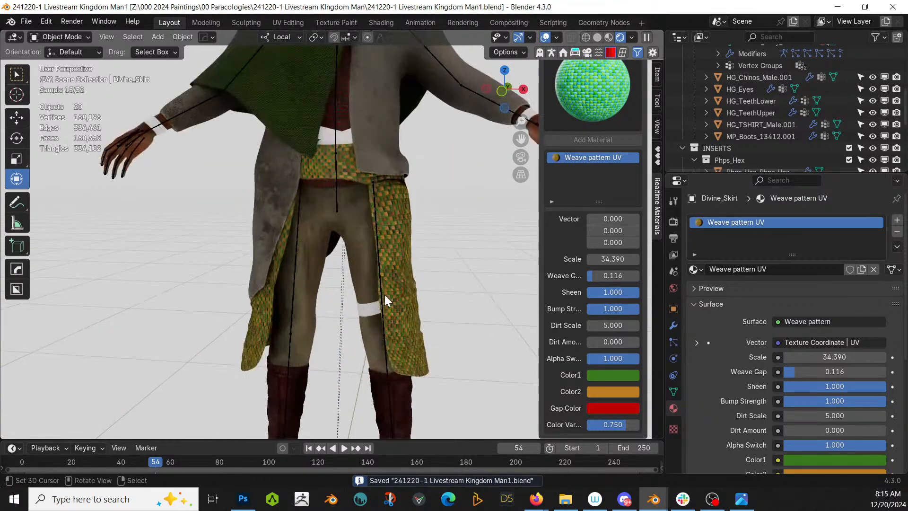
Select the two crossed waist straps and both white wristbands together and run the Convert operation on them
middle_click_drag(389, 288, 294, 219)
left_click(297, 206)
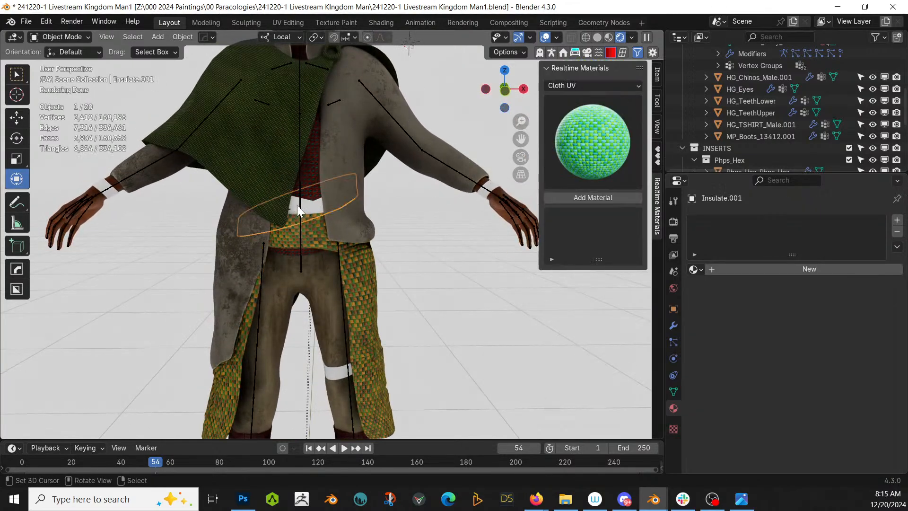
scroll(303, 203, "up", 2)
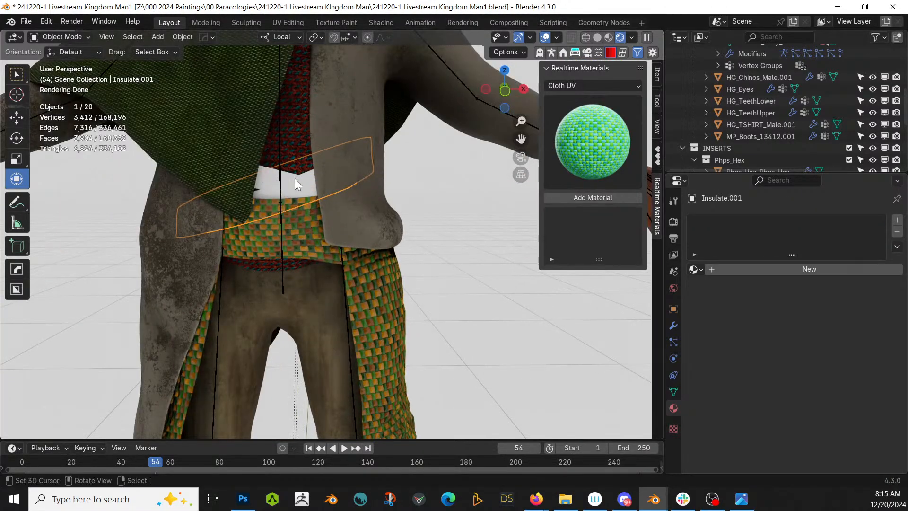
left_click(263, 177, "shift")
scroll(263, 176, "down", 3)
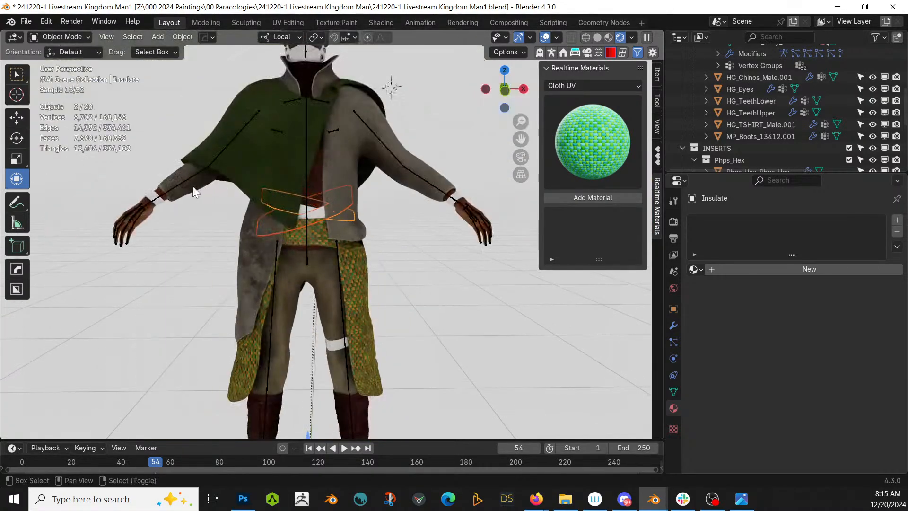
left_click(154, 198, "shift")
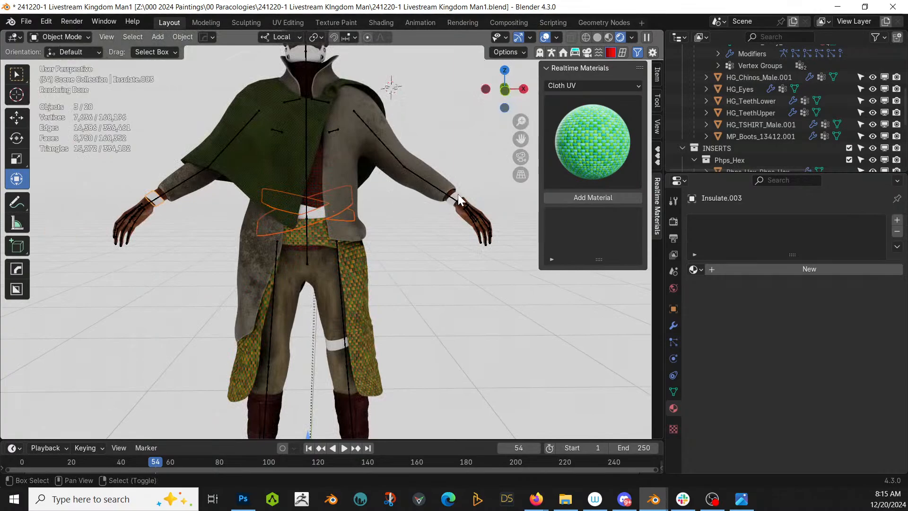
left_click(181, 37)
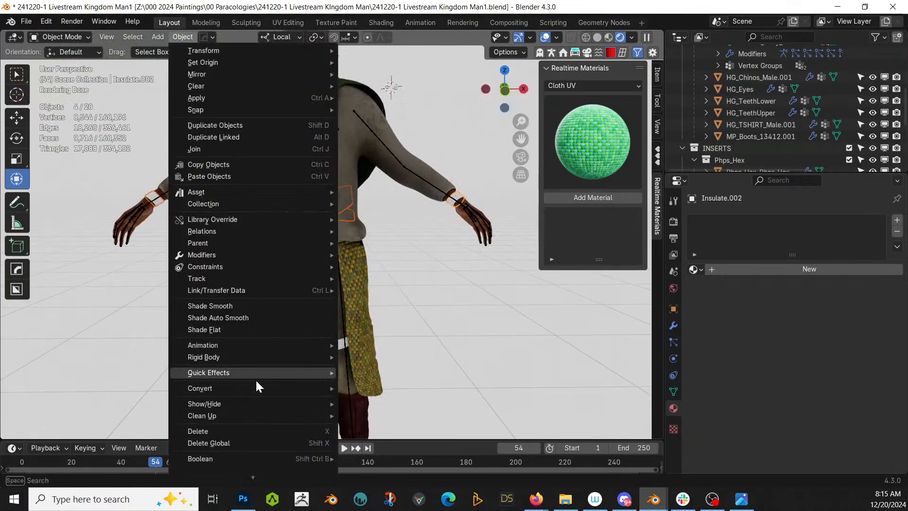
mouse_move(261, 391)
left_click(367, 388)
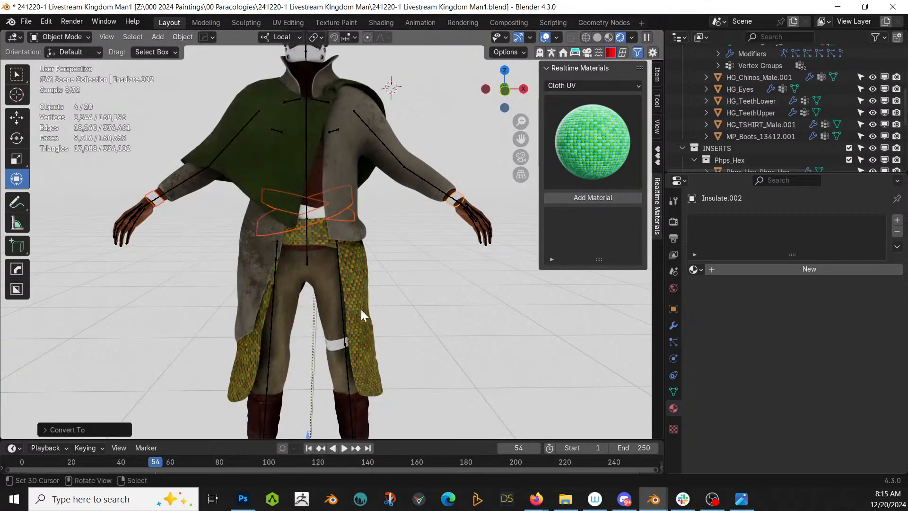
Join the selected waist straps and wristbands into one object and add the Leather_07 material from the Leather UV library
key("ctrl+j")
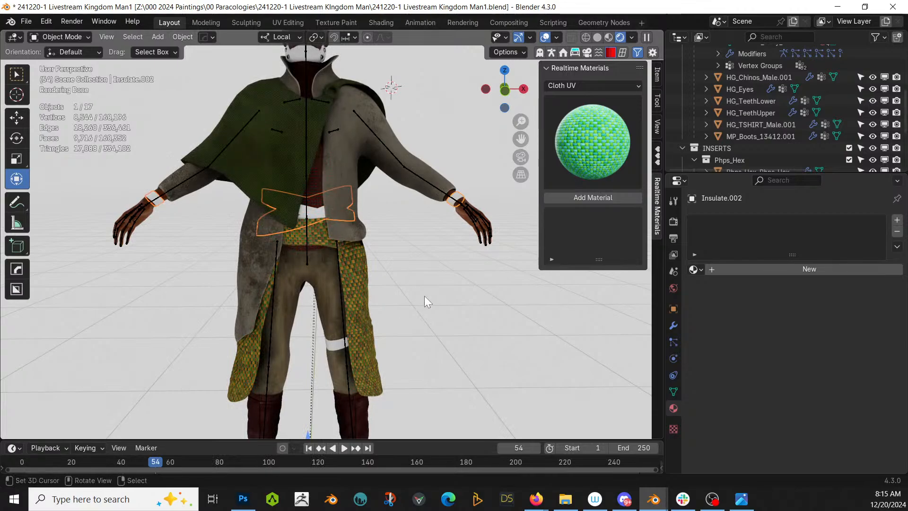
left_click(602, 84)
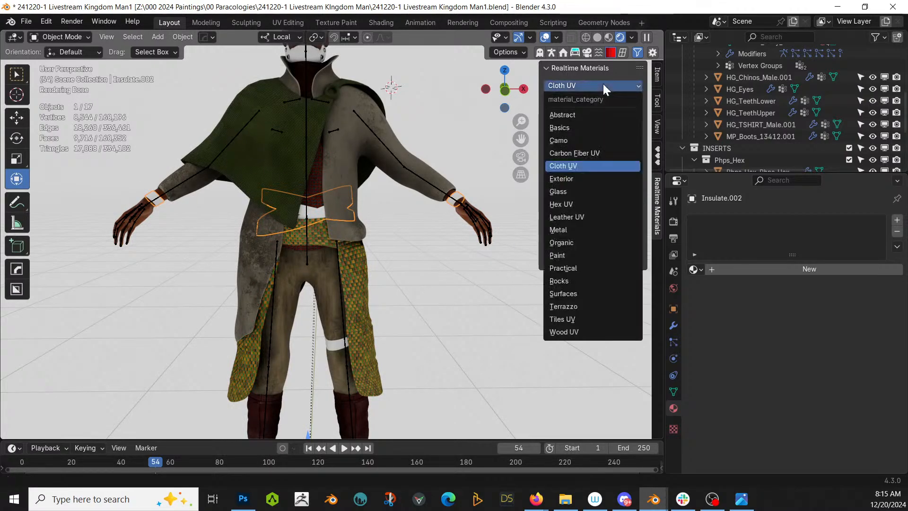
left_click(571, 217)
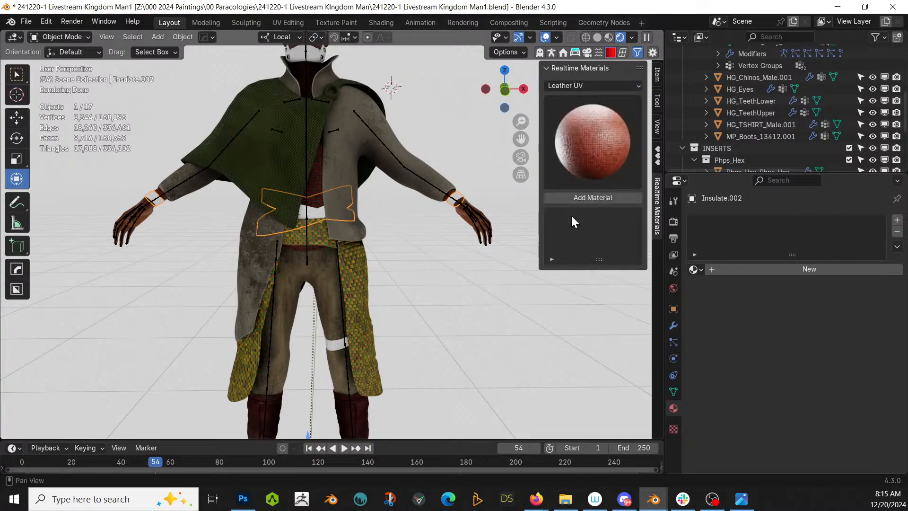
left_click(594, 134)
left_click(574, 214)
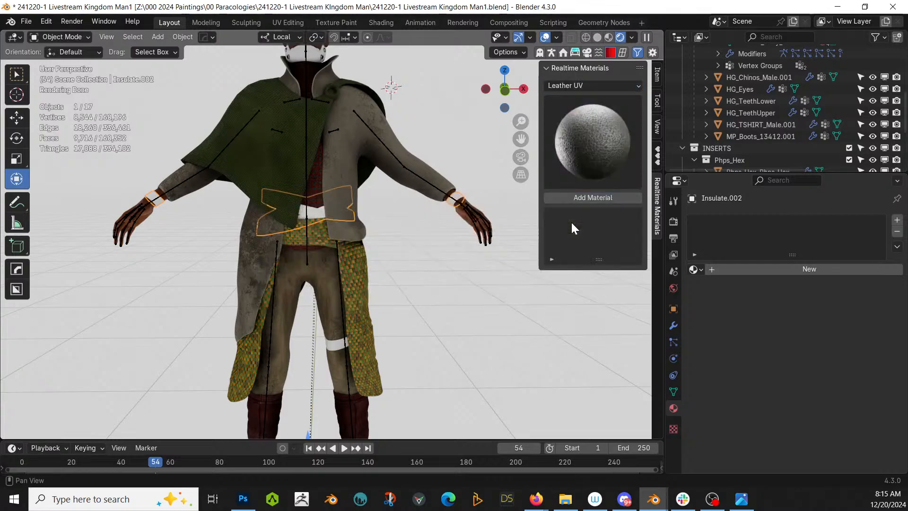
left_click(598, 196)
Unwrap all faces of the joined straps and wristbands with Smart UV Project at the 66° angle limit
scroll(397, 228, "up", 5)
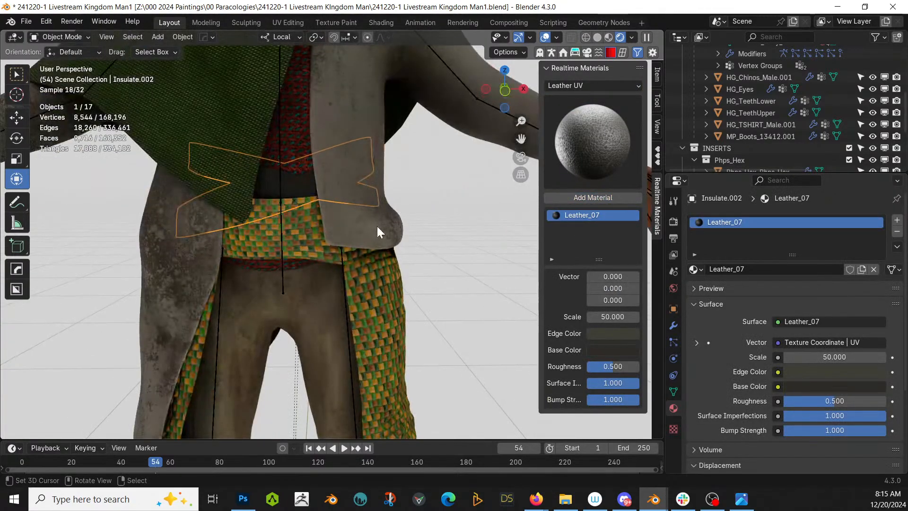
key("Tab")
key("u")
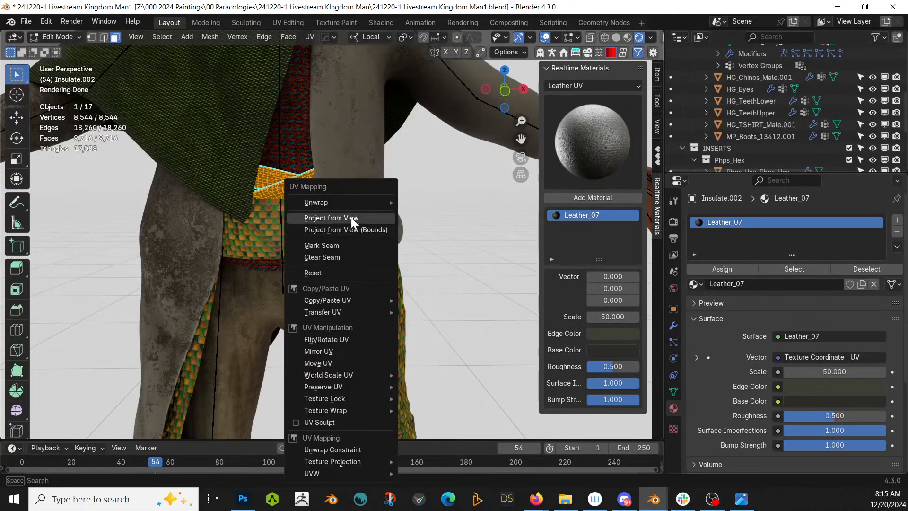
mouse_move(345, 203)
left_click(459, 244)
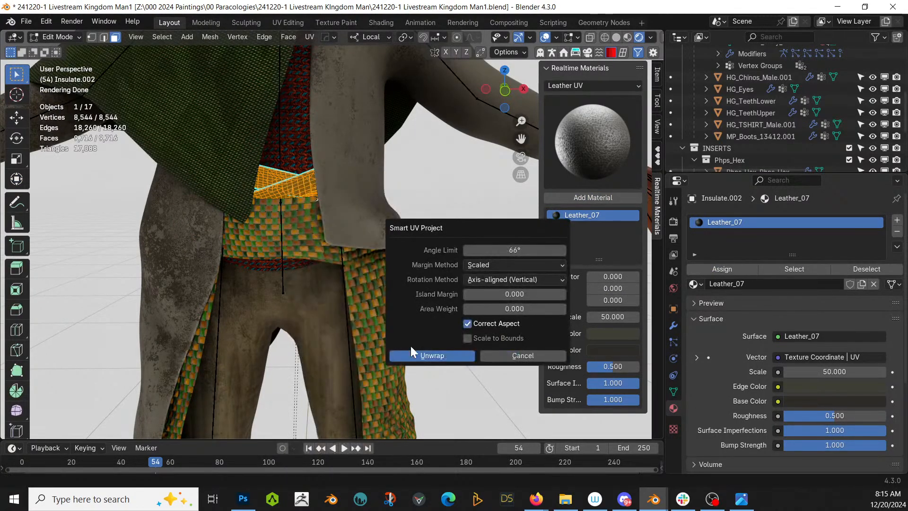
left_click(419, 351)
key("Tab")
Set the scale of the straps' Leather_07 material to 500 and deselect the object
scroll(331, 249, "up", 6)
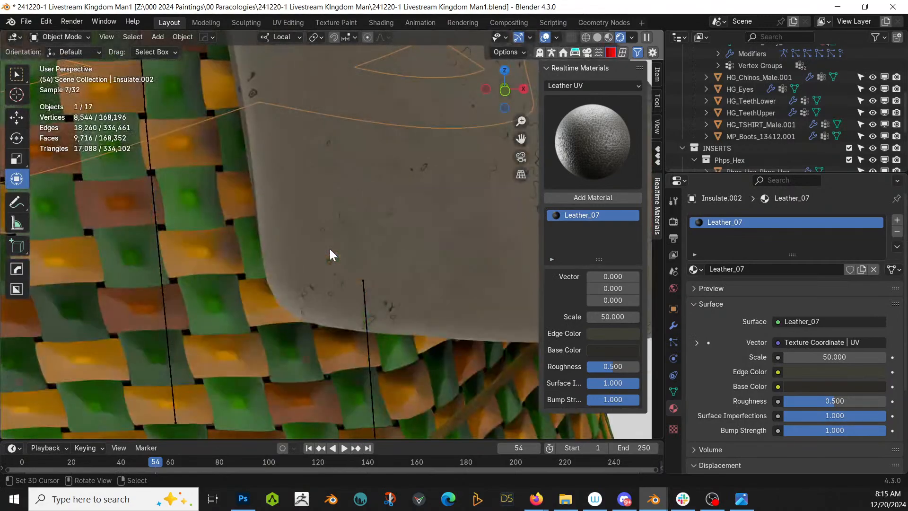
scroll(369, 331, "down", 3)
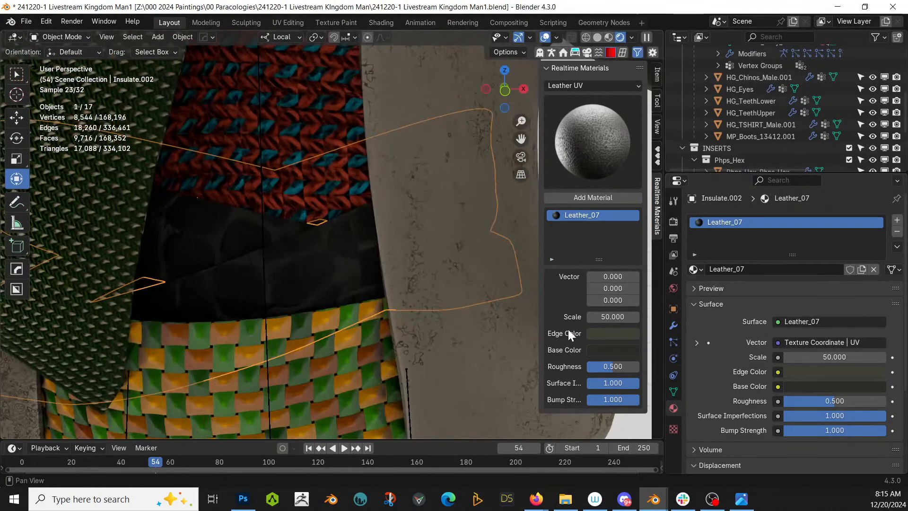
left_click(612, 317)
type("500")
key("Return")
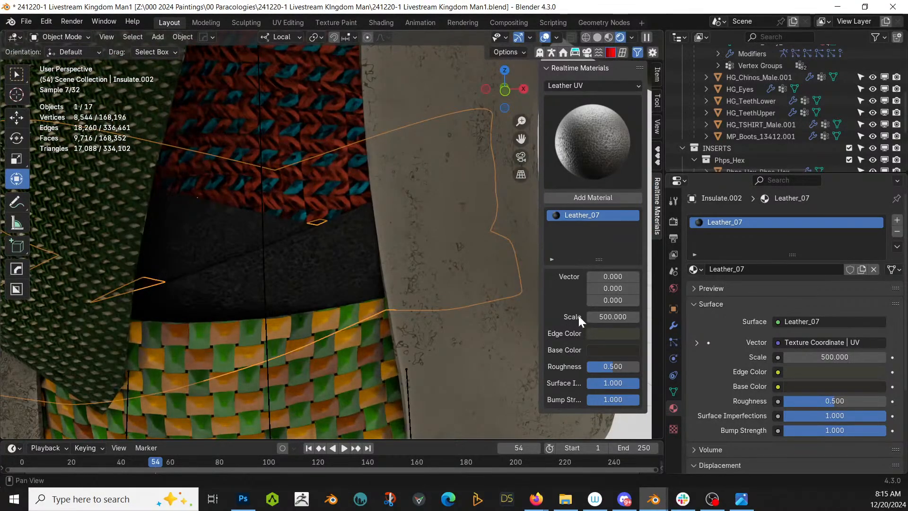
scroll(301, 198, "down", 8)
left_click(410, 277)
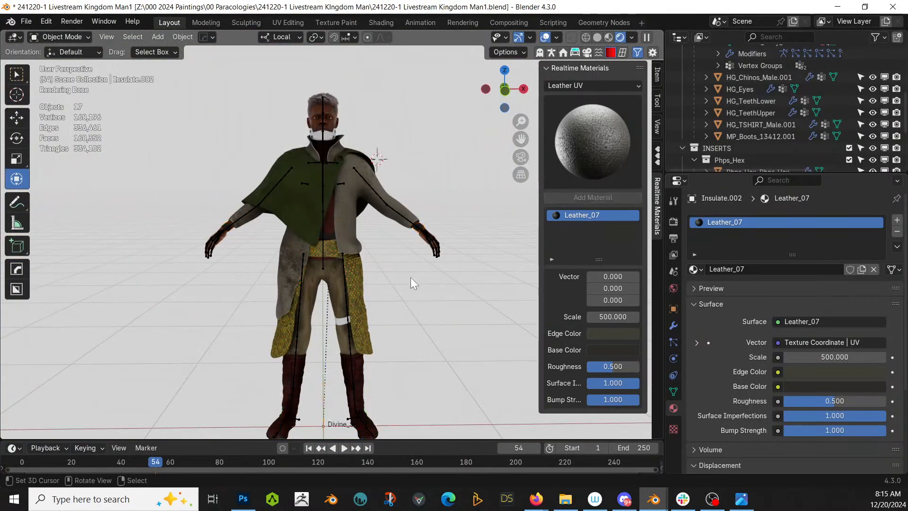
Apply all modifiers on the white thigh band and join it to the leather straps and wristbands object
left_click(340, 322)
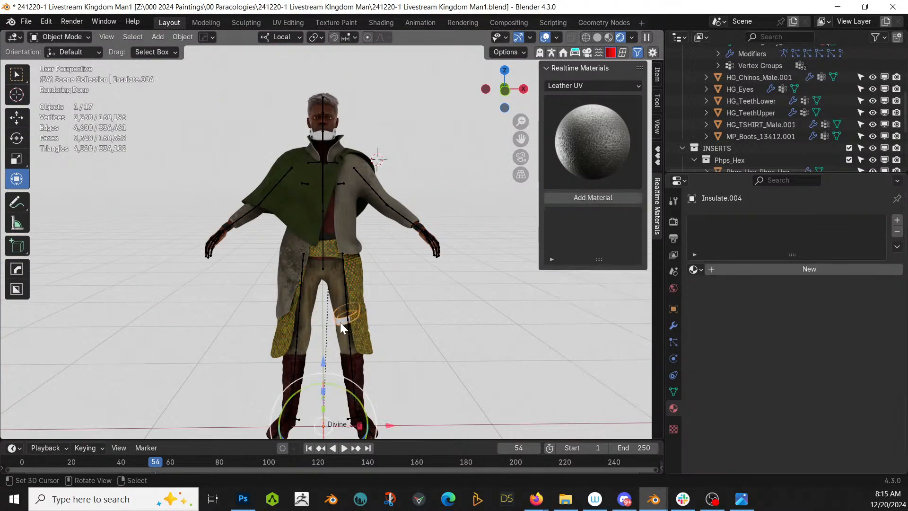
left_click(673, 327)
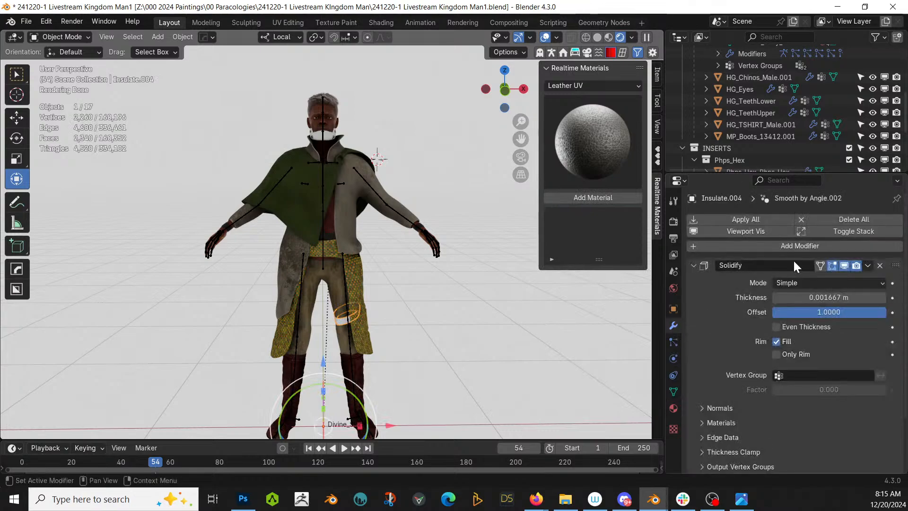
left_click(773, 217)
scroll(426, 240, "up", 4)
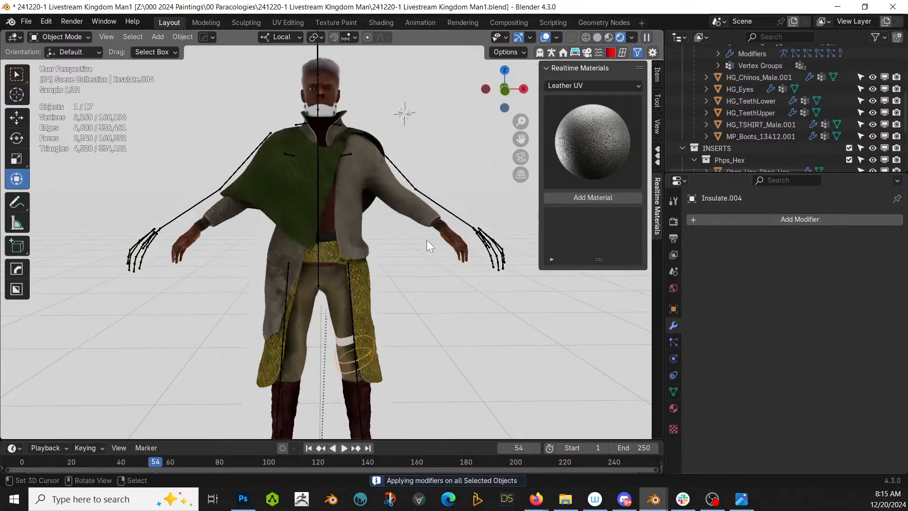
left_click(472, 221, "shift")
key("ctrl+j")
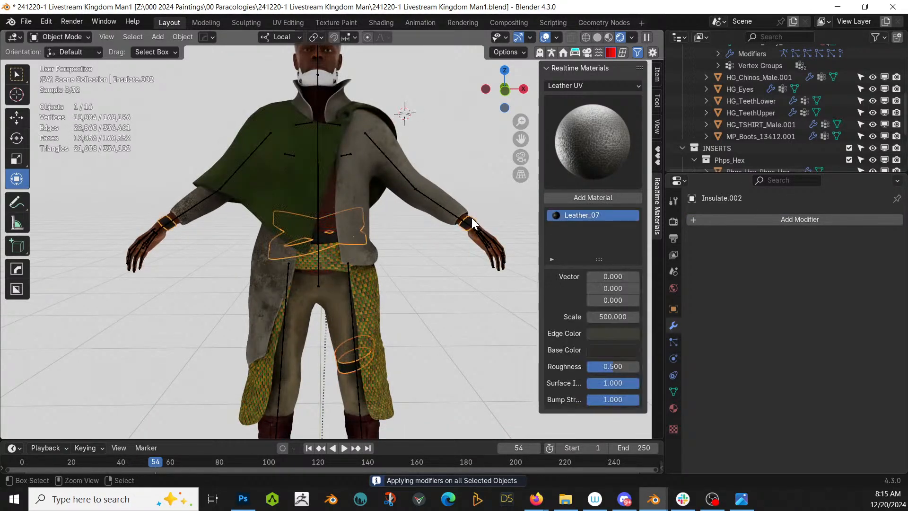
Deselect the joined straps and save the Blender file
left_click(403, 350)
scroll(403, 350, "down", 3)
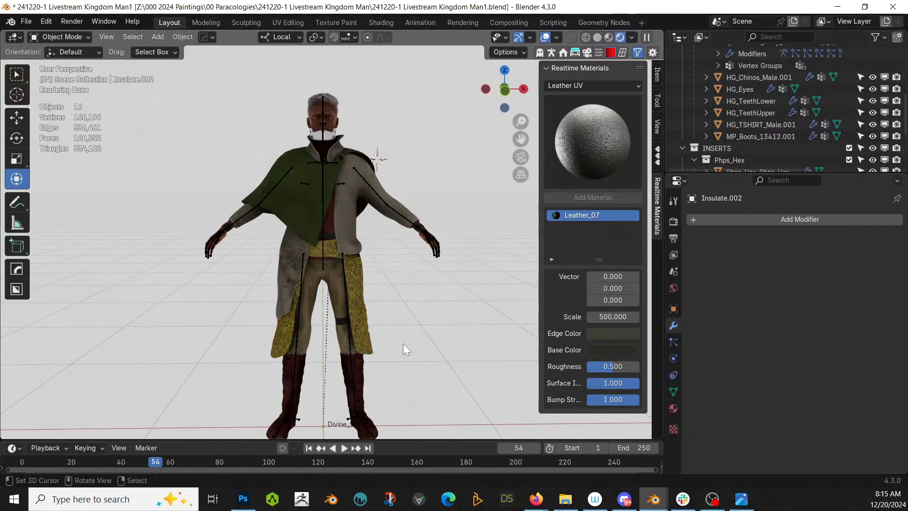
key("ctrl+s")
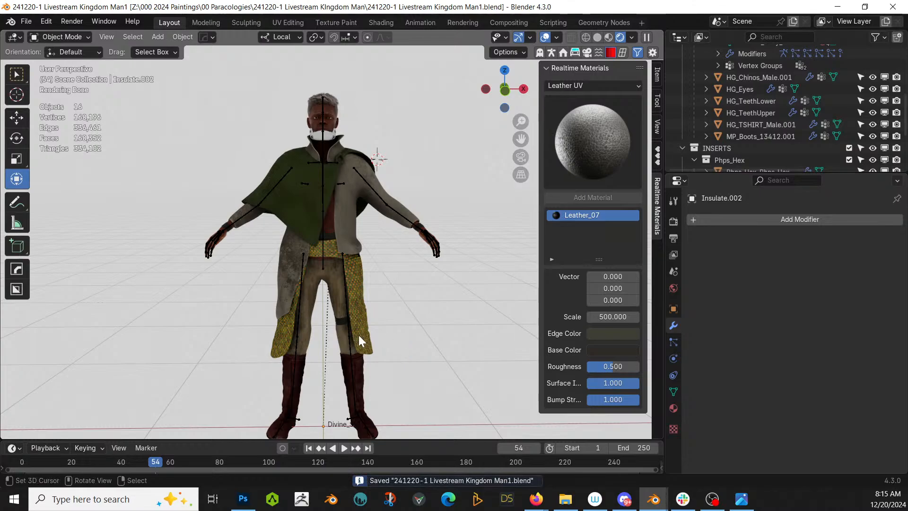
Replace the white jawbone's skeleton collection material with the existing rflow_metal material and check it around the face
scroll(353, 214, "up", 4)
middle_click_drag(356, 218, 325, 311)
scroll(325, 312, "up", 4)
middle_click_drag(243, 210, 339, 290, "shift")
scroll(337, 316, "up", 4)
scroll(329, 298, "up", 2)
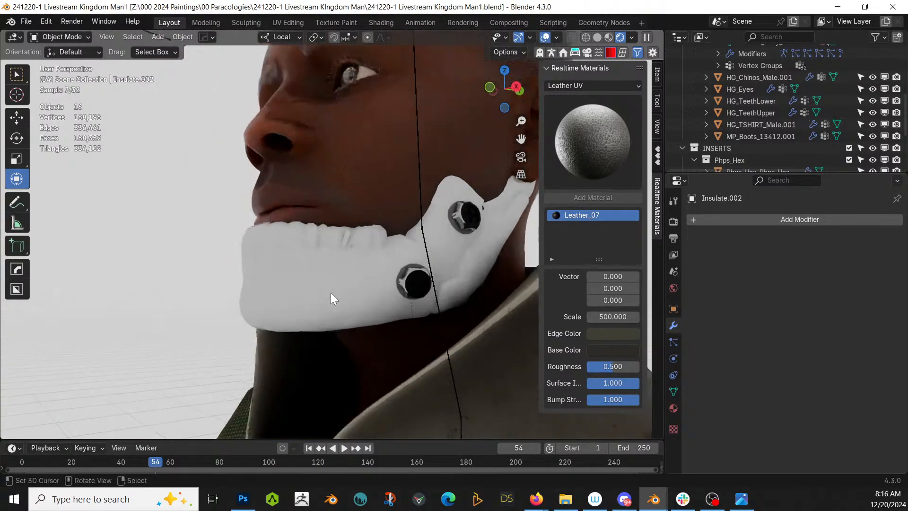
left_click(301, 290)
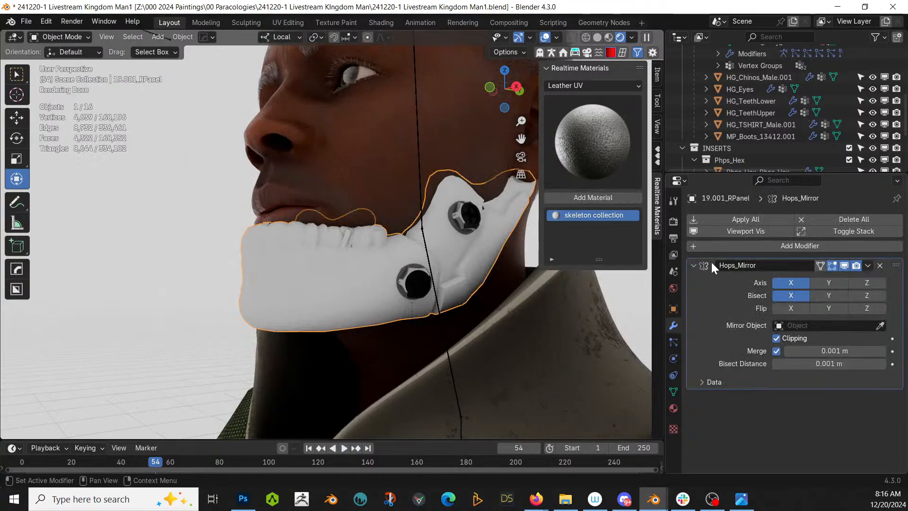
left_click(673, 408)
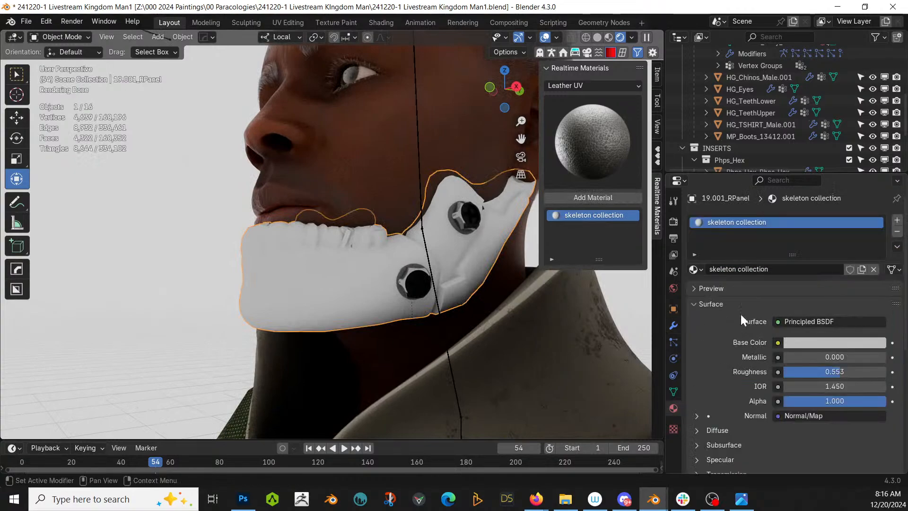
left_click(694, 269)
type("metal")
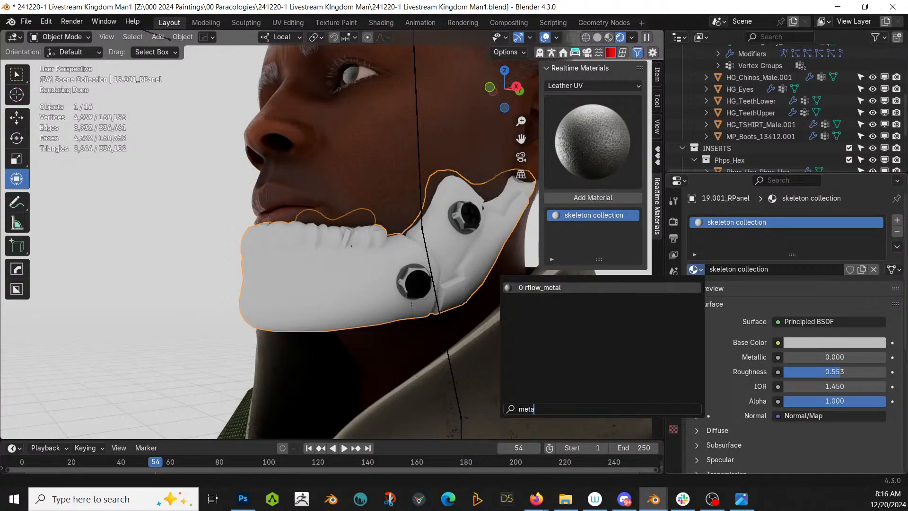
key("Return")
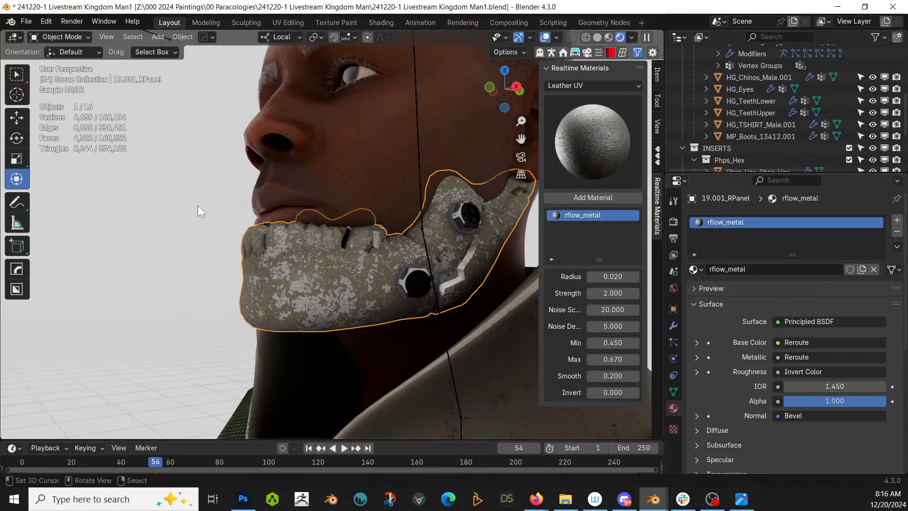
middle_click_drag(198, 205, 147, 212)
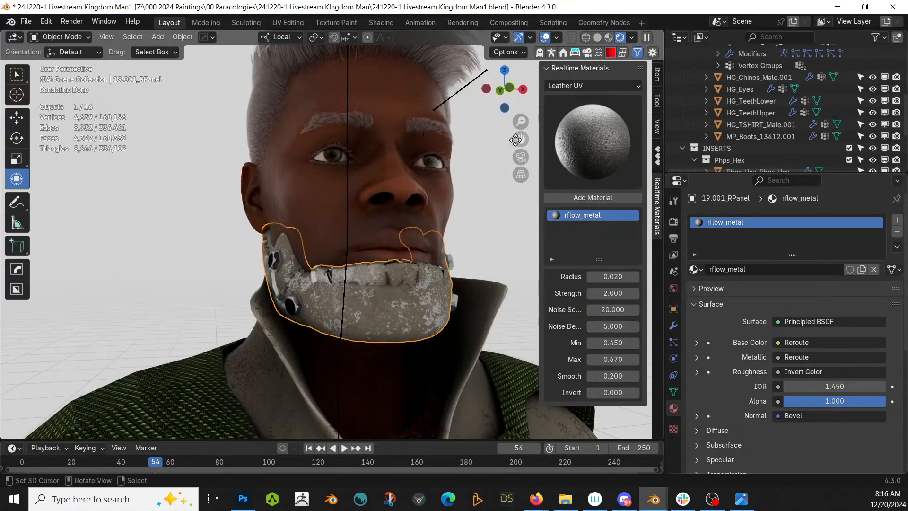
Add the Metal Grain material from the Metal library to the jawbone and deselect it
left_click(611, 142)
left_click(612, 87)
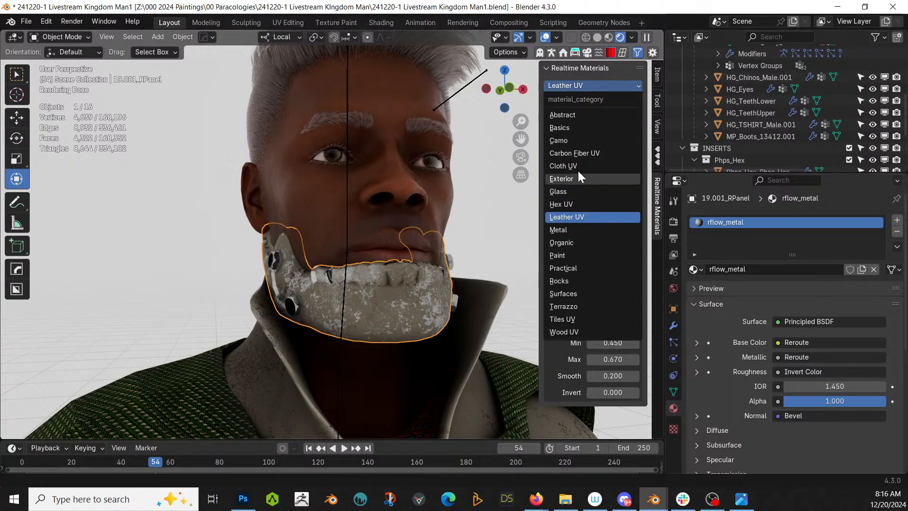
left_click(569, 230)
left_click(600, 149)
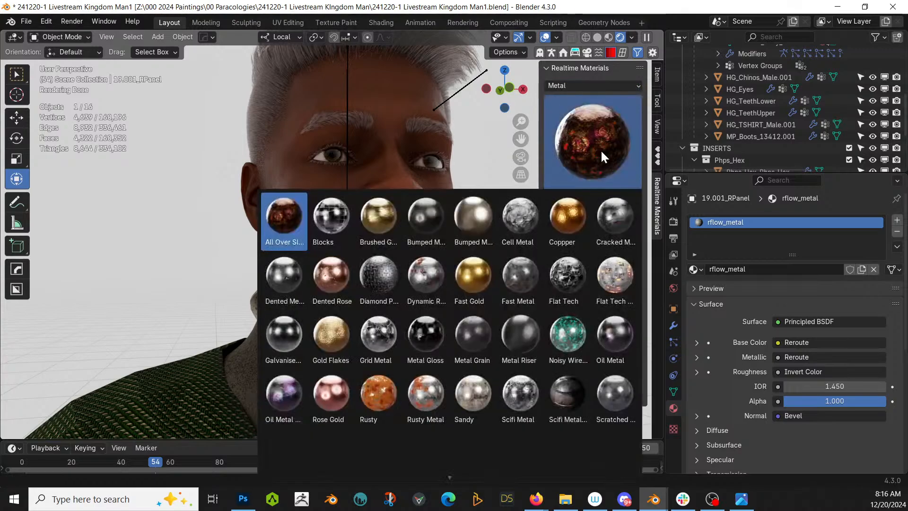
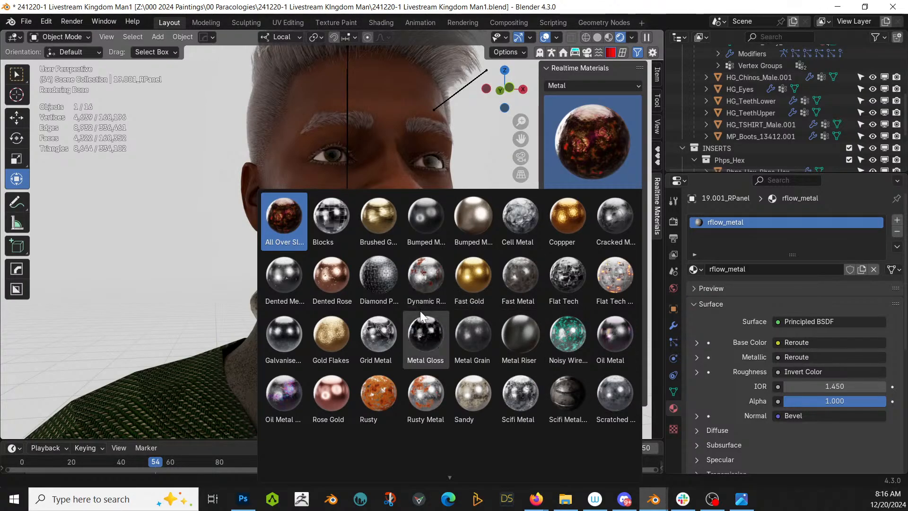
left_click(468, 324)
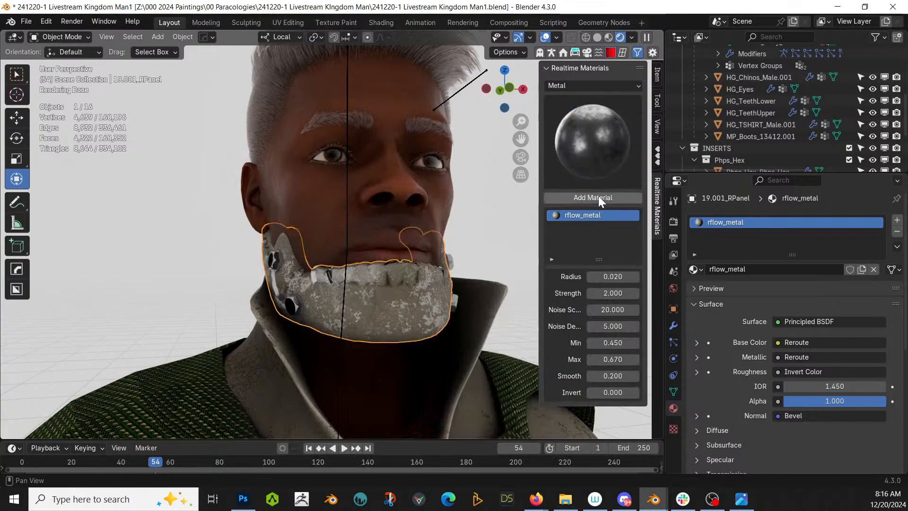
left_click(598, 197)
middle_click_drag(439, 298, 469, 274)
scroll(390, 299, "up", 3)
scroll(390, 299, "down", 5)
scroll(438, 294, "up", 3)
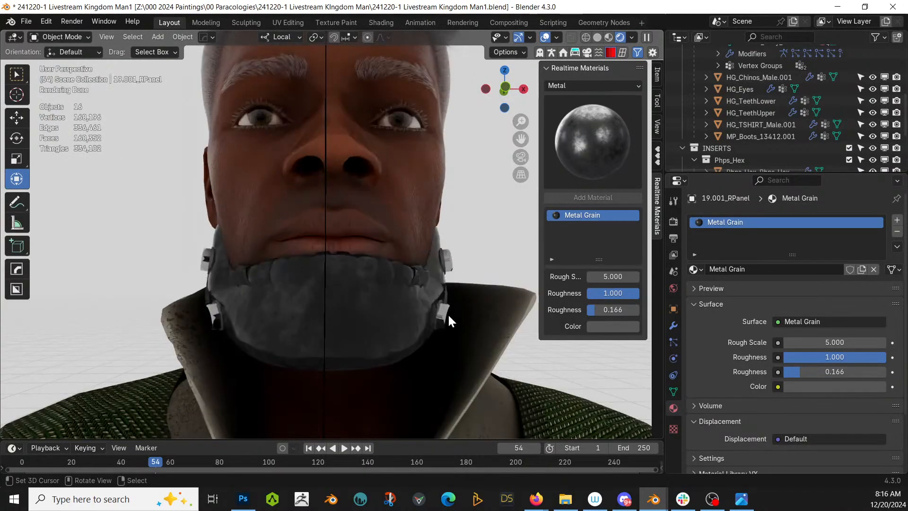
Remove the unused material slots from the lower hex bolts, plus prox_alum.035 and prox_kevlar.035, keeping only prox_easy_spec.035
left_click(443, 313)
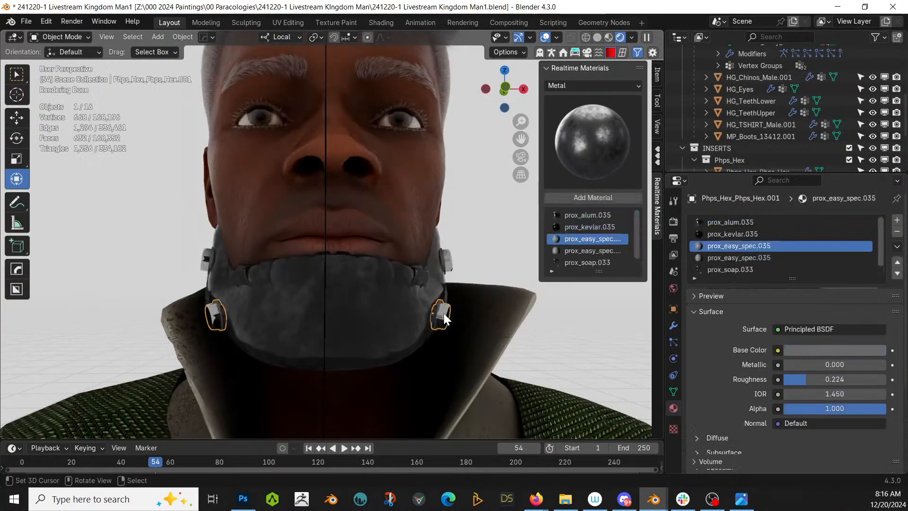
left_click(897, 246)
left_click(839, 296)
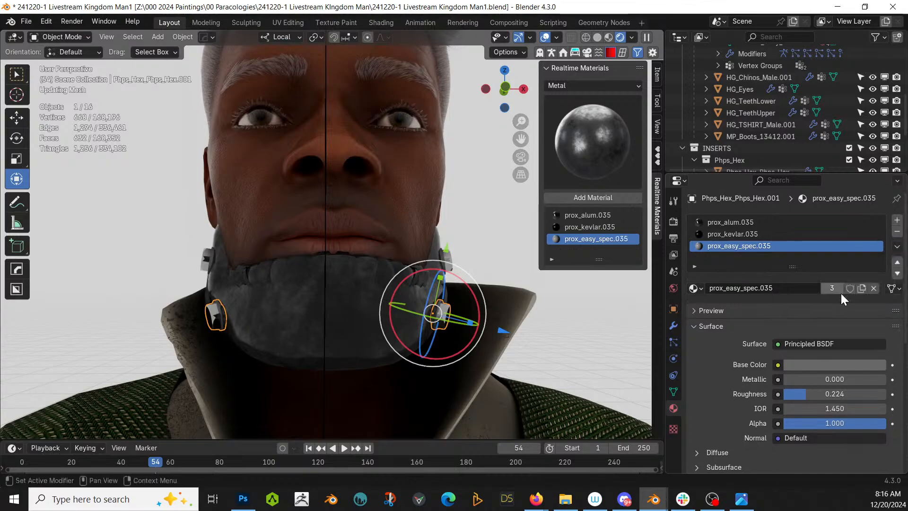
middle_click_drag(516, 304, 512, 286)
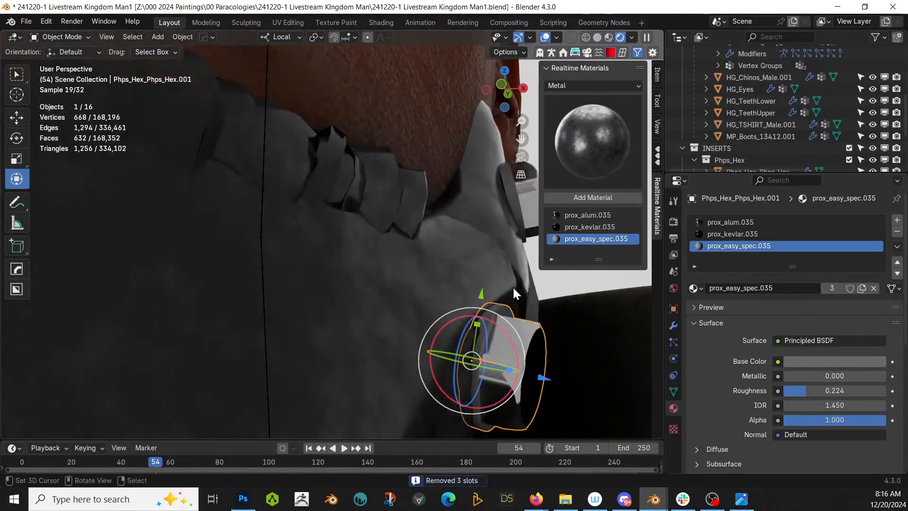
left_click(746, 223)
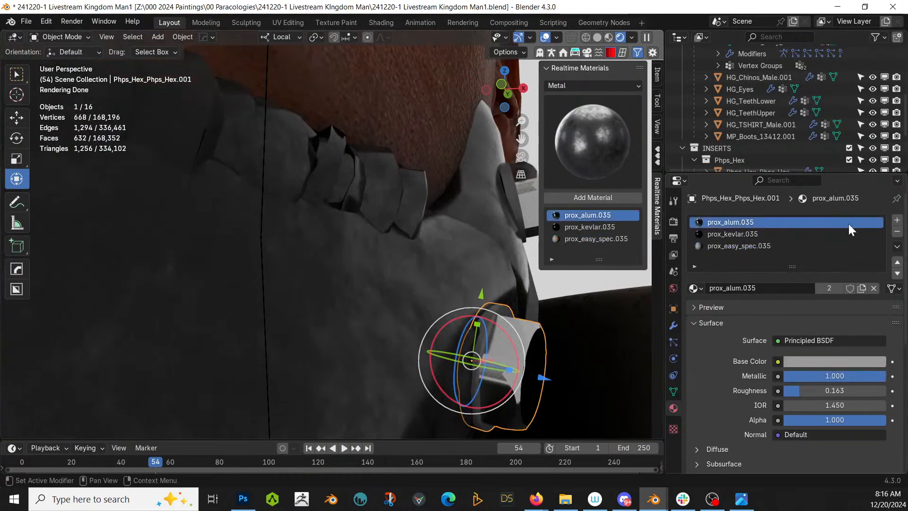
left_click(897, 231)
left_click(897, 231)
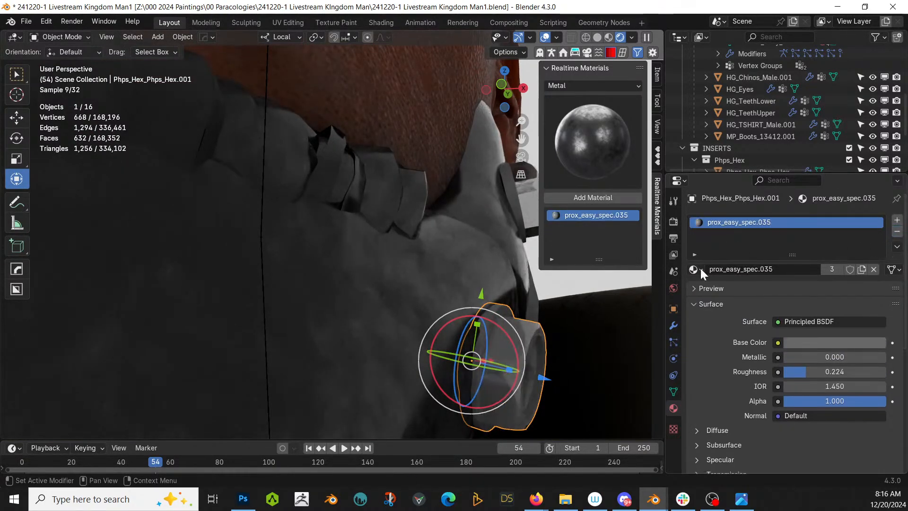
Add the Oil Metal material from the Metal library to the lower hex bolts and deselect them
scroll(543, 294, "down", 5)
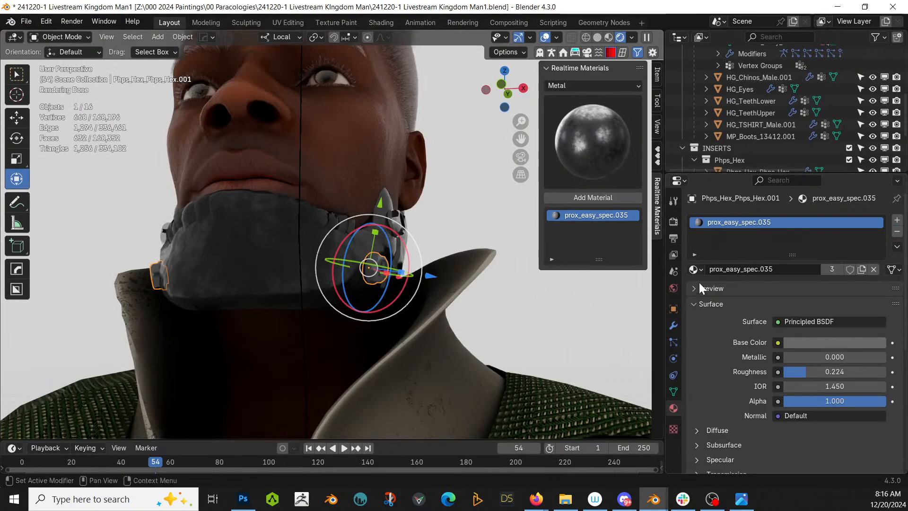
left_click(604, 140)
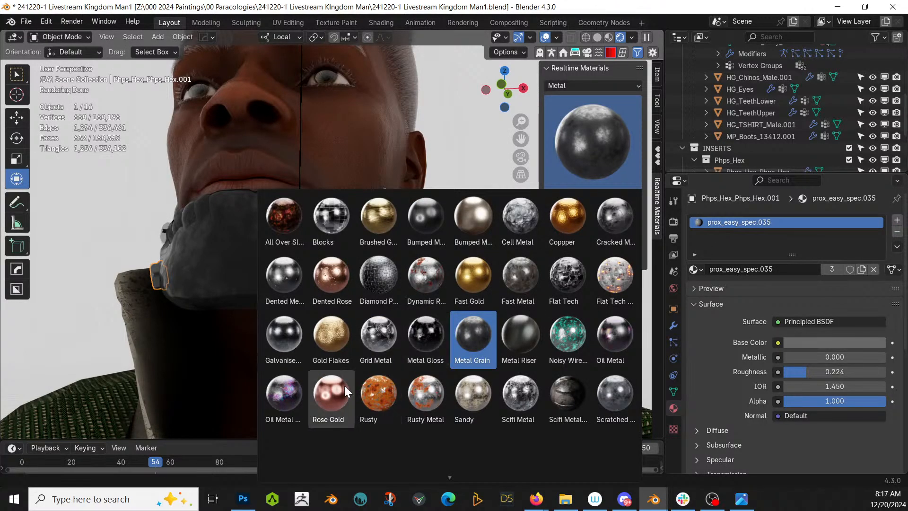
left_click(613, 335)
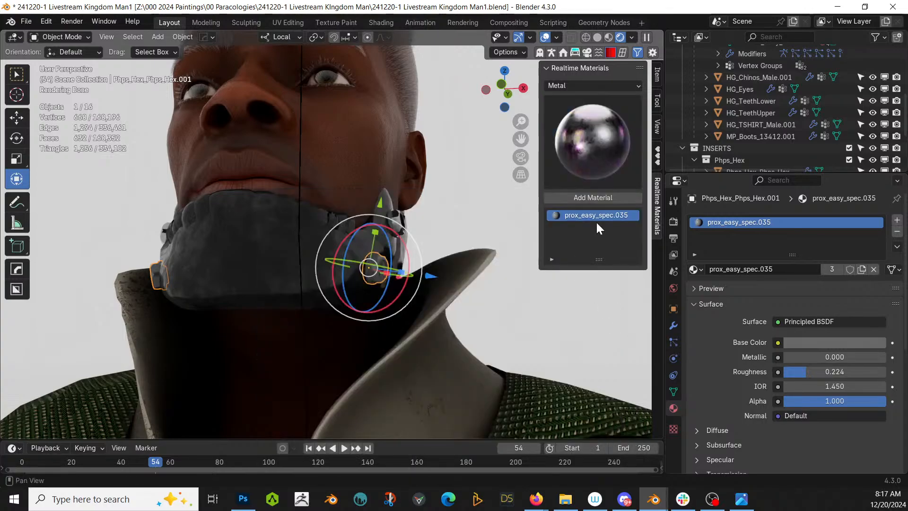
left_click(600, 196)
left_click(526, 319)
Remove every material slot from the upper hex bolts on the jawbone
middle_click_drag(508, 316, 440, 321)
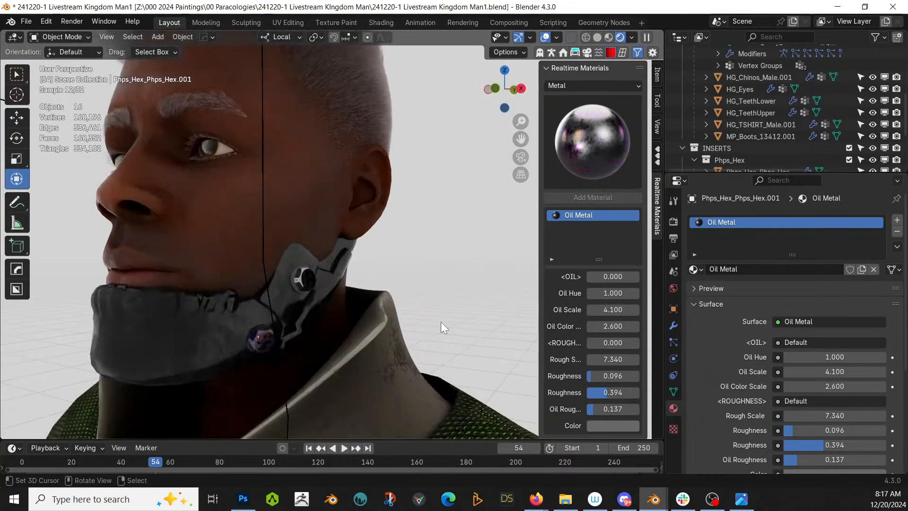
left_click(313, 269)
left_click(799, 223)
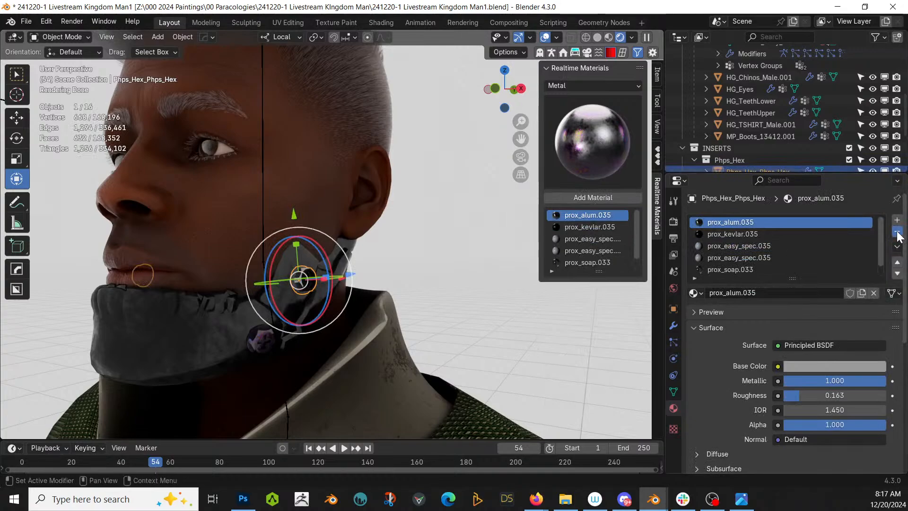
left_click(897, 232)
left_click(897, 232)
left_click(897, 231)
left_click(897, 232)
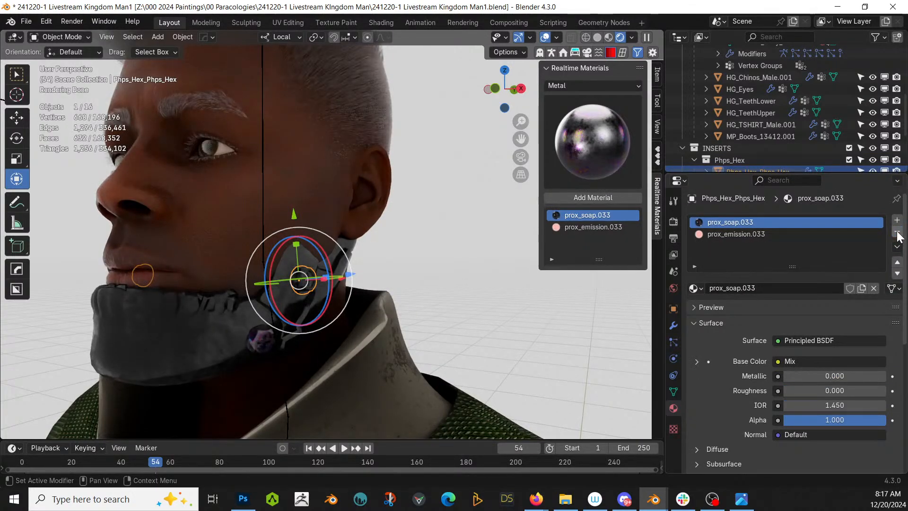
left_click(897, 232)
left_click(897, 232)
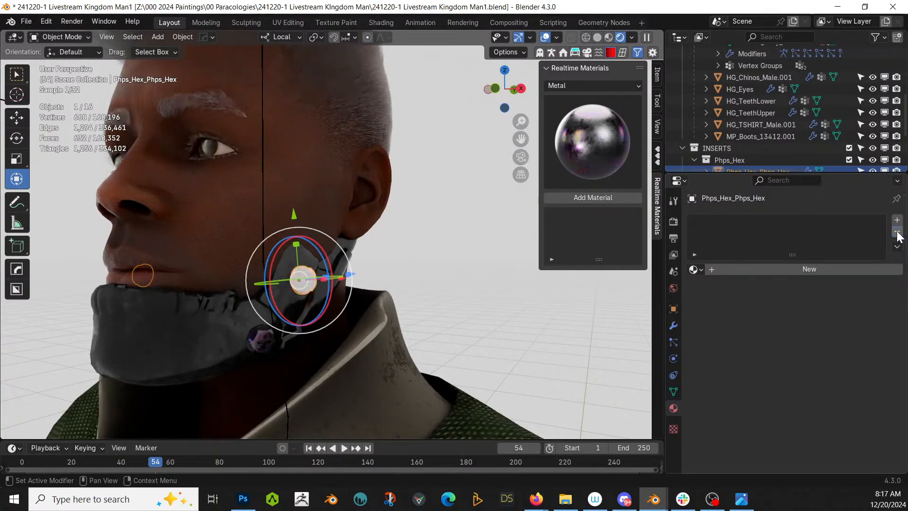
Link the lower bolts' Oil Metal material to the upper hex bolts and save the Blender file
left_click(265, 338, "shift")
key("ctrl+l")
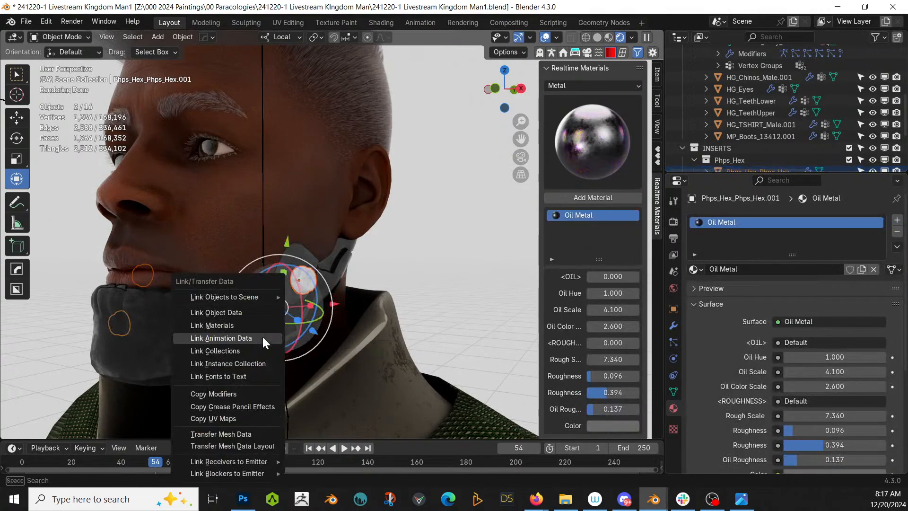
left_click(242, 325)
right_click(396, 295)
scroll(397, 294, "down", 5)
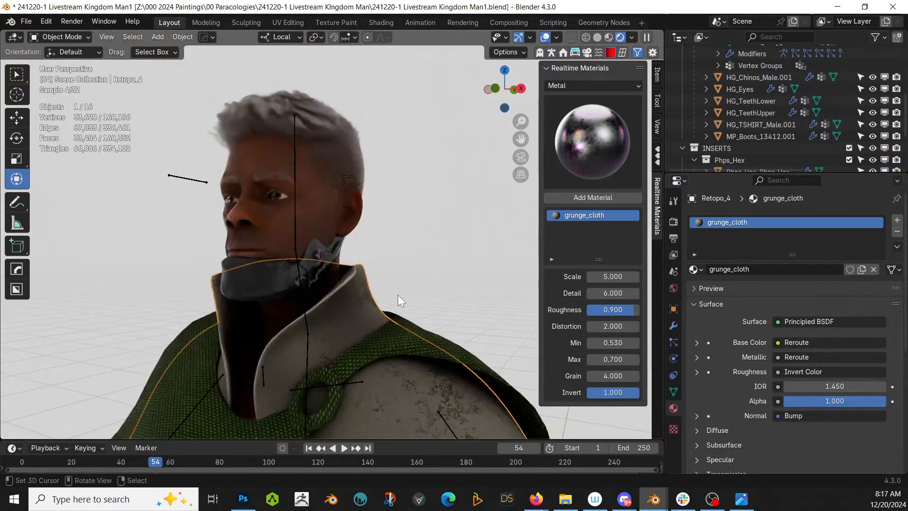
middle_click_drag(398, 294, 430, 309)
scroll(435, 289, "down", 3)
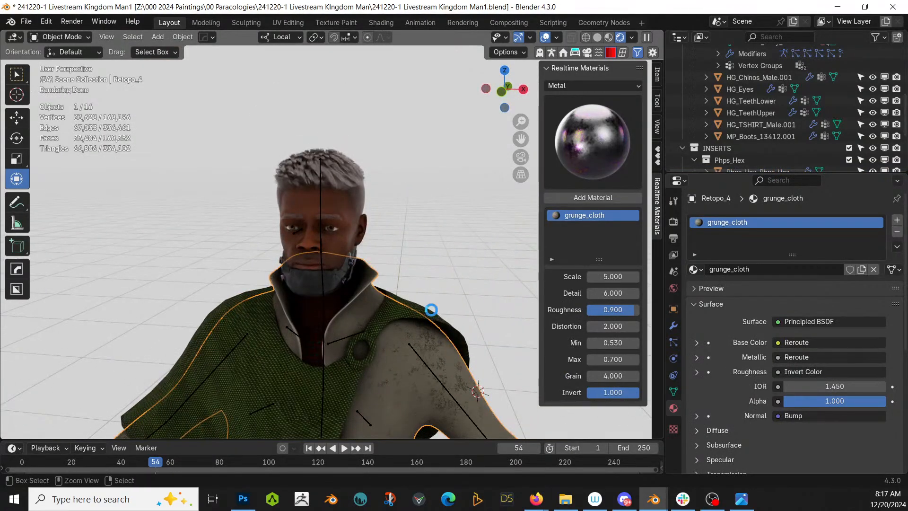
key("ctrl+s")
Convert both the lower and upper hex bolt objects to meshes
scroll(432, 310, "up", 5)
scroll(431, 310, "down", 1)
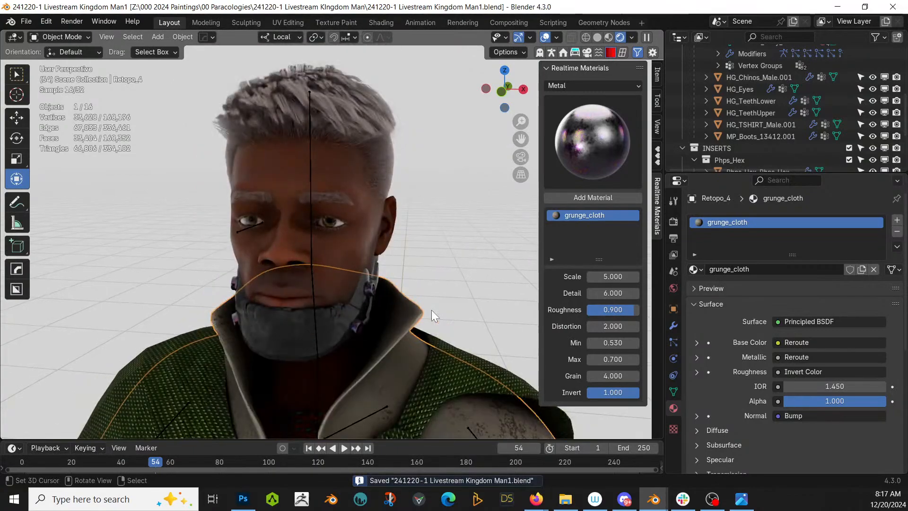
left_click(360, 330)
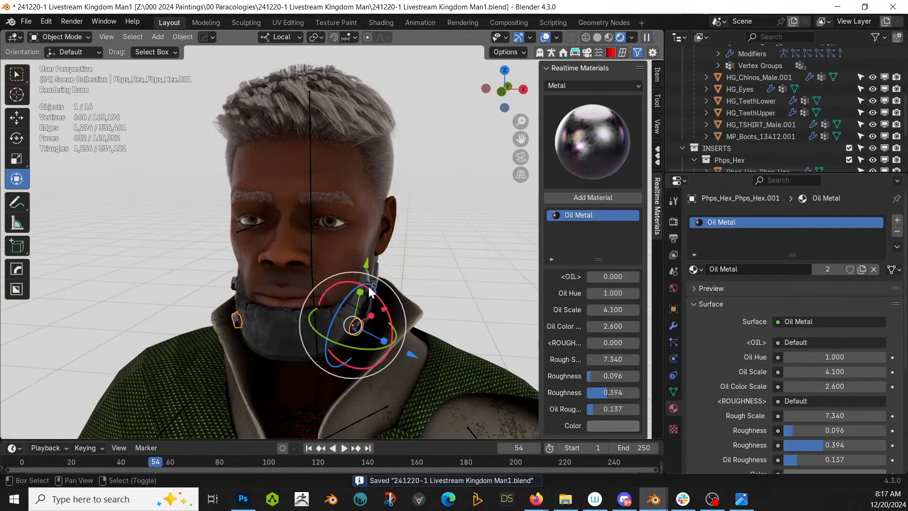
key("ctrl+a")
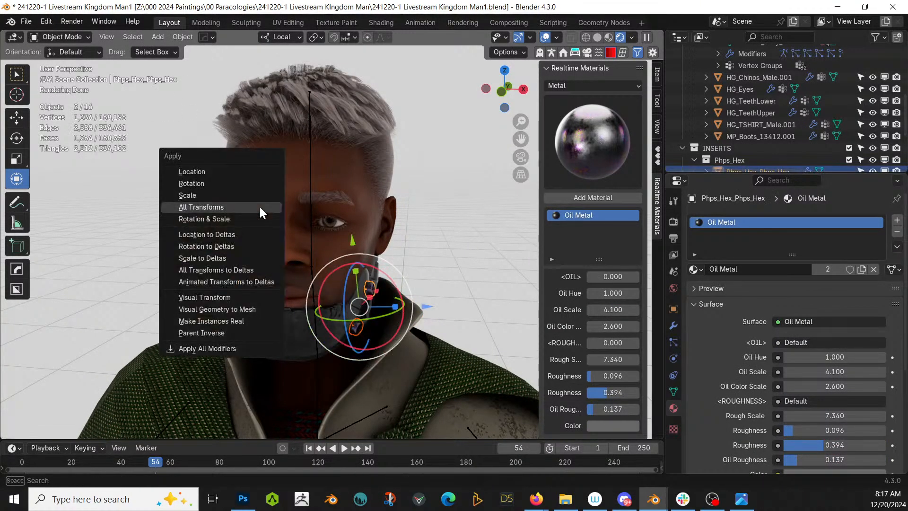
left_click(181, 38)
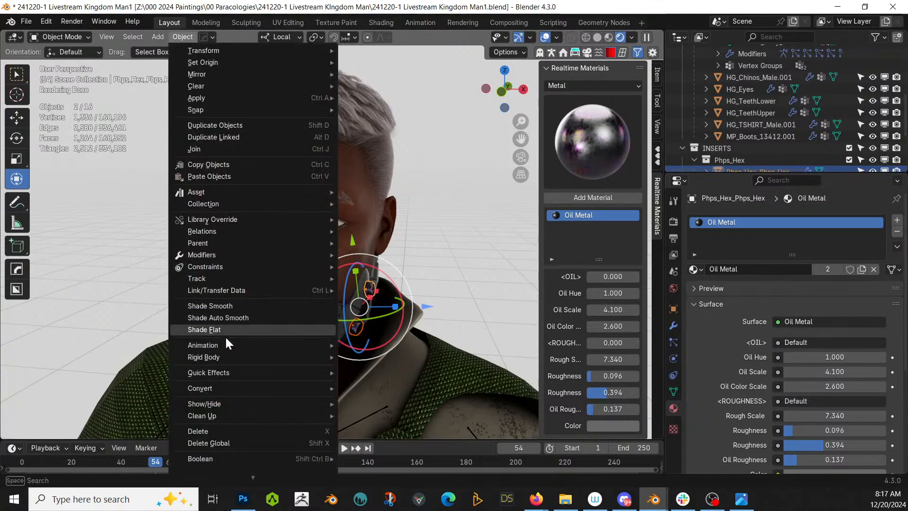
mouse_move(229, 388)
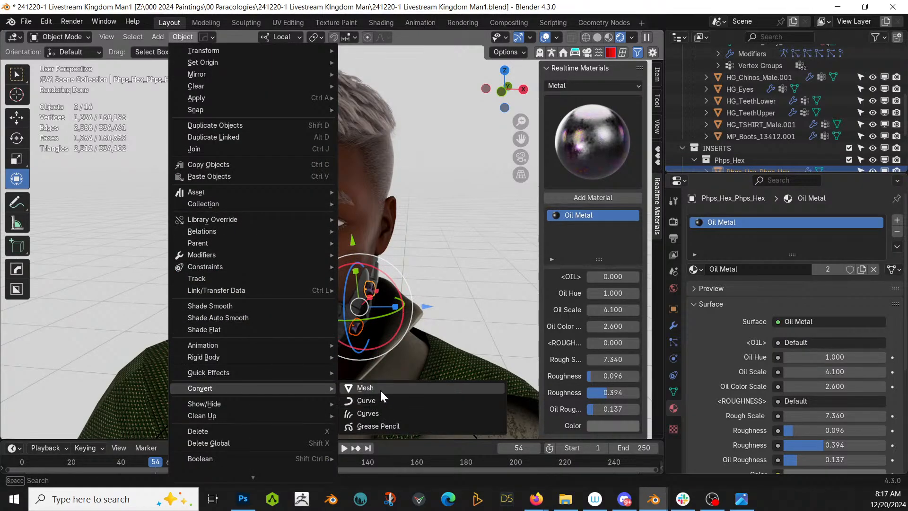
left_click(380, 388)
Exclude the HumGen collection from the view layer and join the hex bolts into the jawbone object
scroll(832, 67, "up", 3)
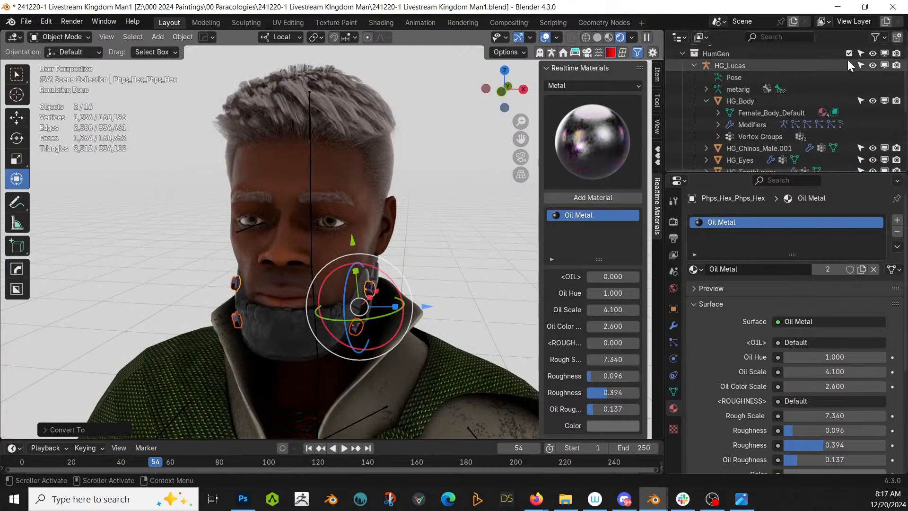
left_click(849, 53)
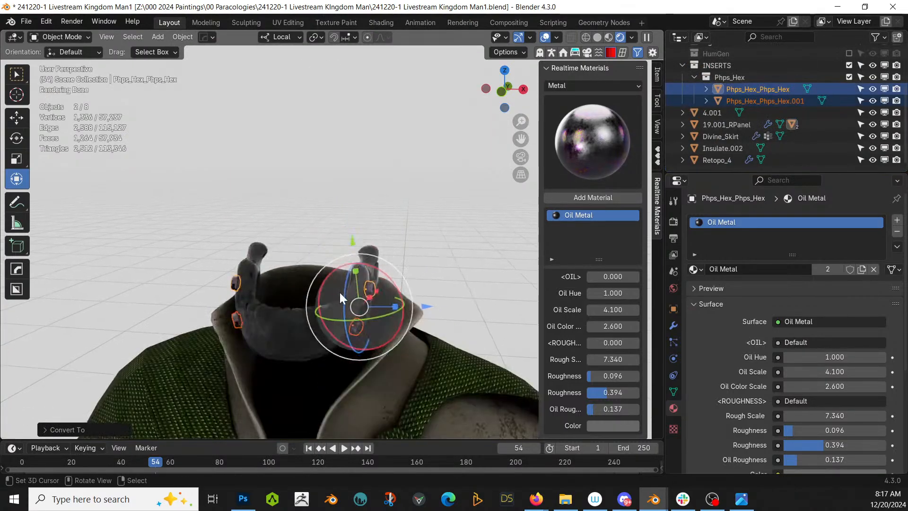
left_click(305, 317, "shift")
key("ctrl+j")
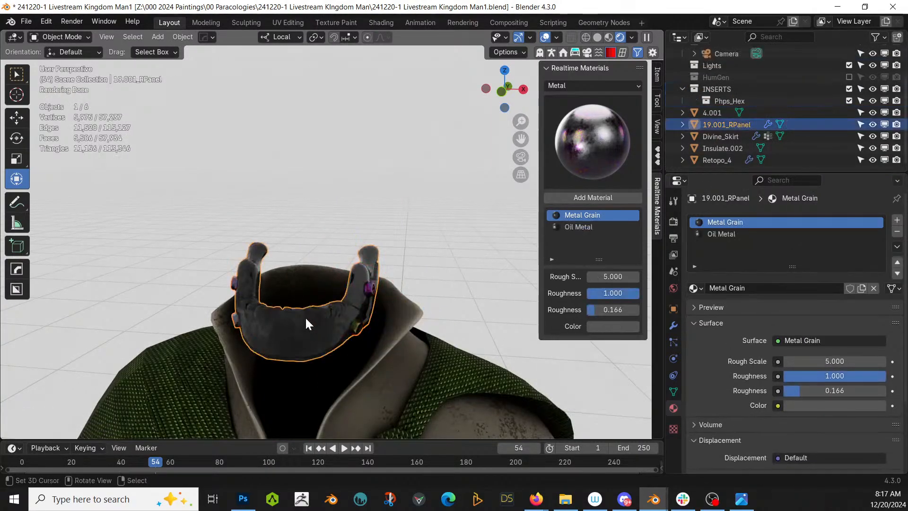
Check the transform values of the leather bands, skirt, coat and green cape
middle_click_drag(304, 316, 337, 293)
scroll(336, 293, "down", 8)
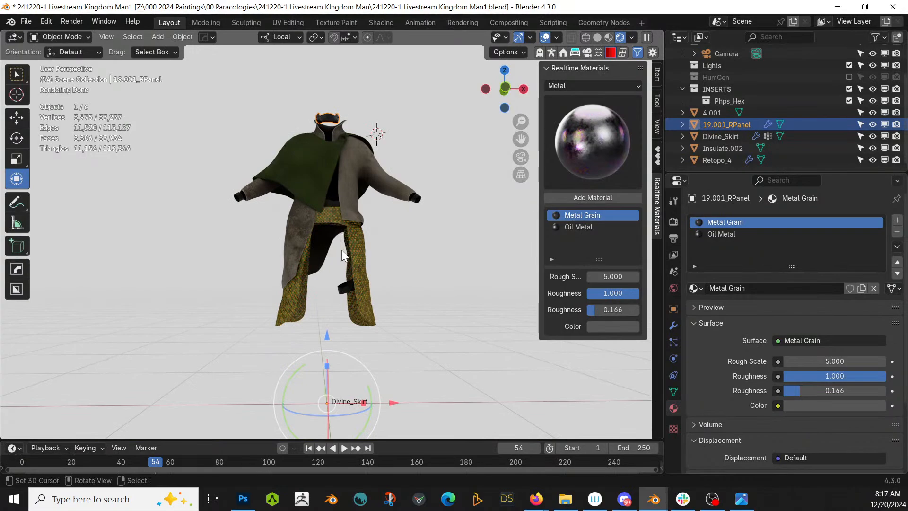
scroll(342, 265, "up", 3)
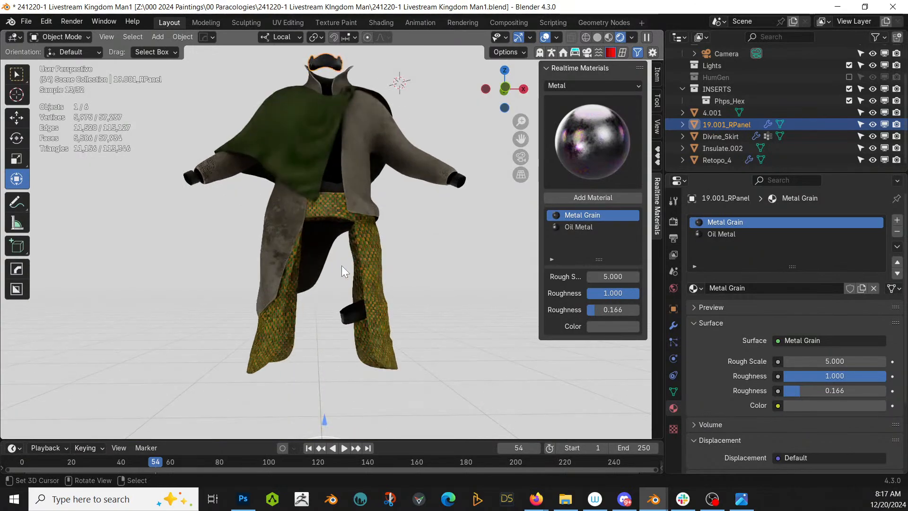
left_click(351, 314)
left_click(658, 74)
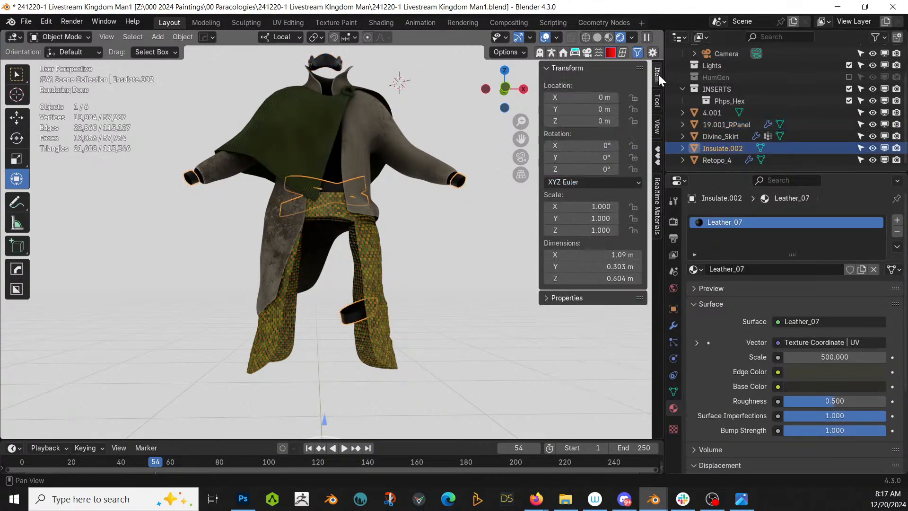
left_click(376, 264)
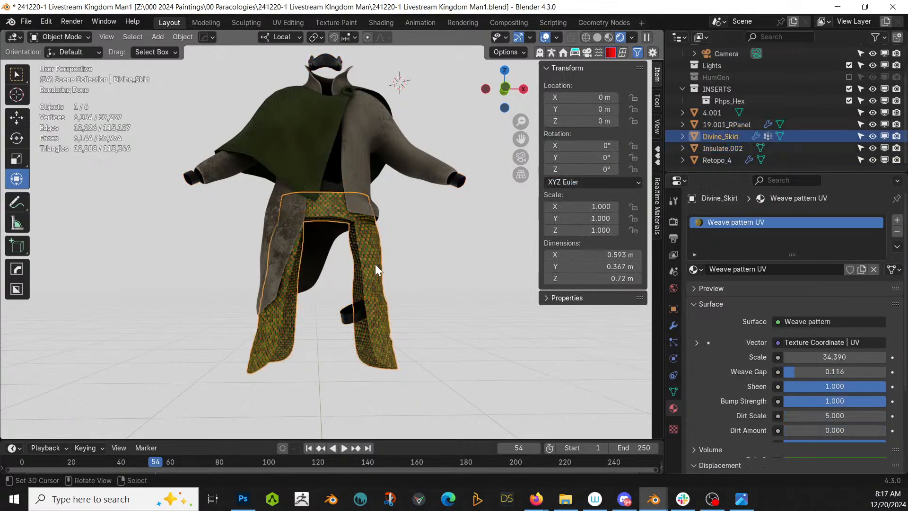
left_click(366, 167)
left_click(277, 122)
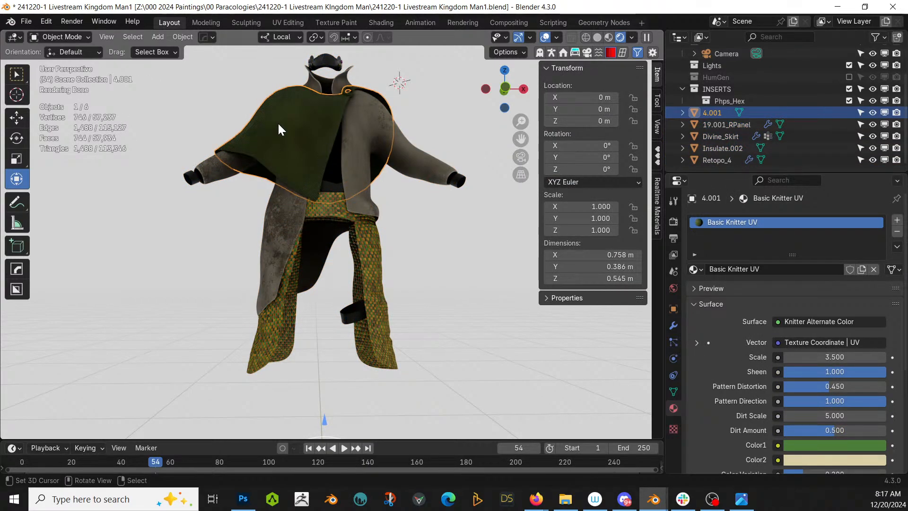
Bring the HumGen collection back into the view layer and frame the character's upper body
left_click(849, 77)
scroll(486, 123, "up", 3)
middle_click_drag(486, 124, 448, 307)
scroll(448, 308, "up", 3)
Parent the jawbone to the rig's head bone in Pose Mode, using the Bone parent type
left_click(331, 271)
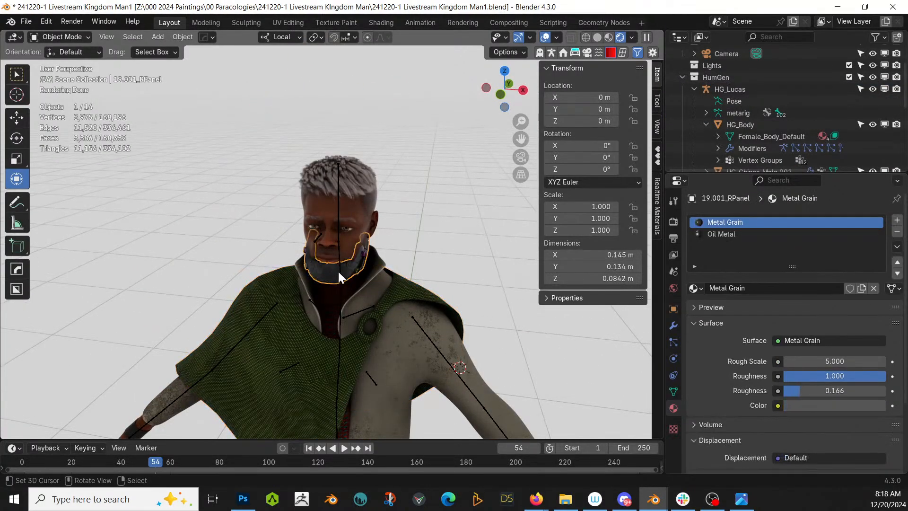
left_click(337, 206, "shift")
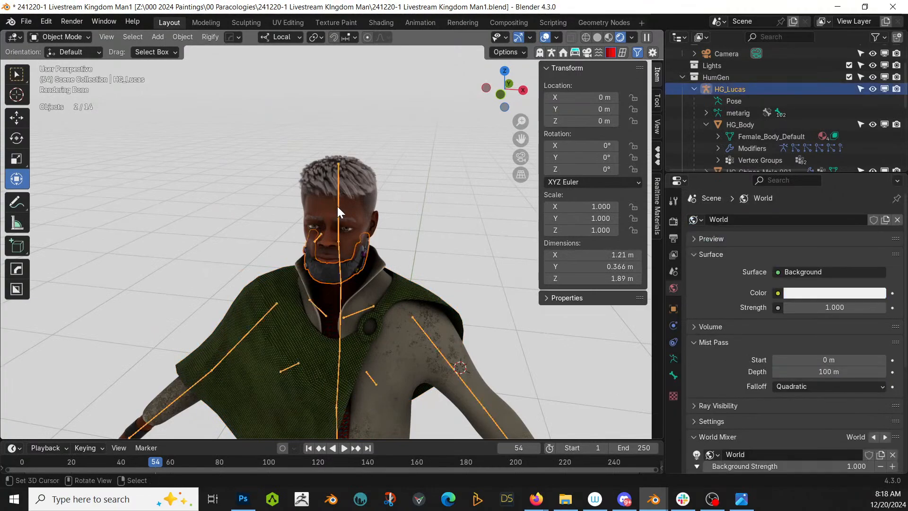
left_click(70, 37)
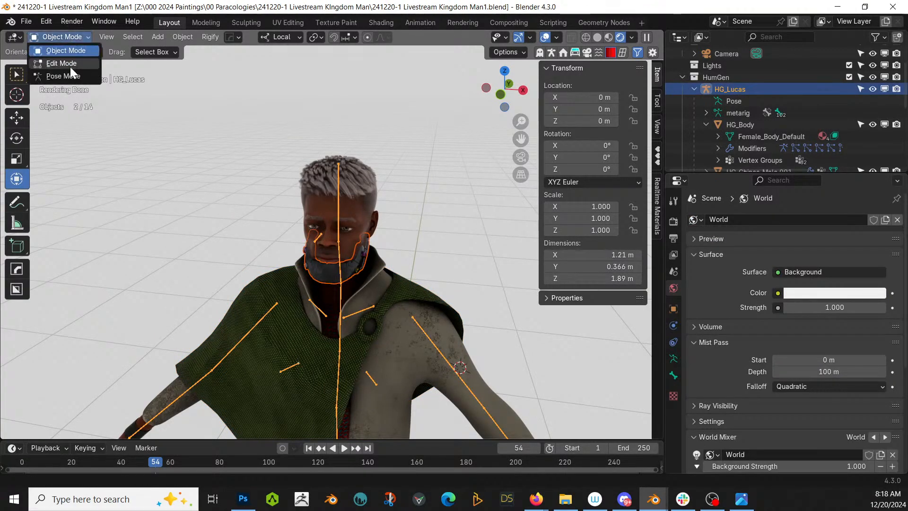
left_click(69, 75)
scroll(320, 282, "up", 2)
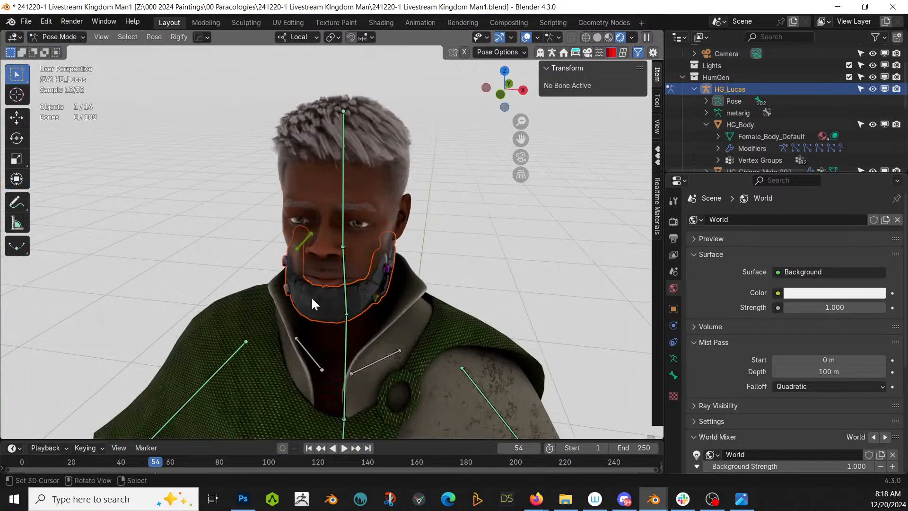
left_click(341, 209, "shift")
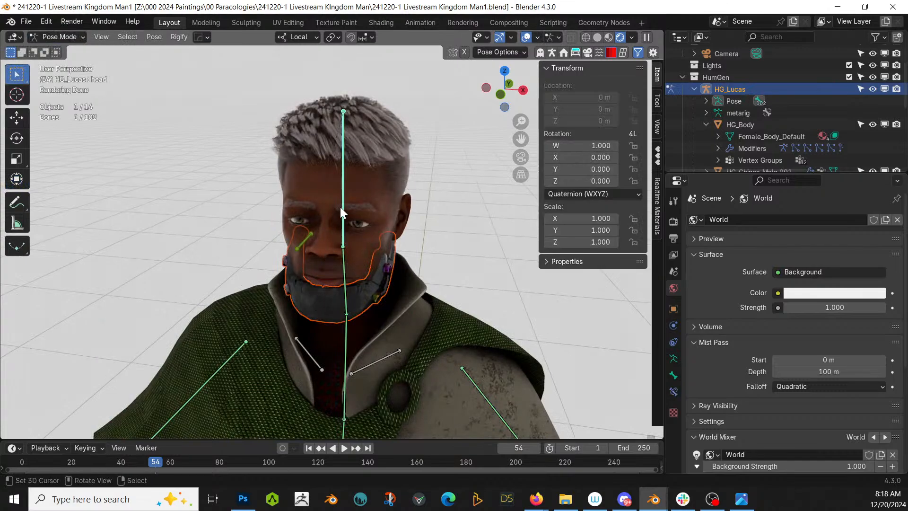
key("ctrl+p")
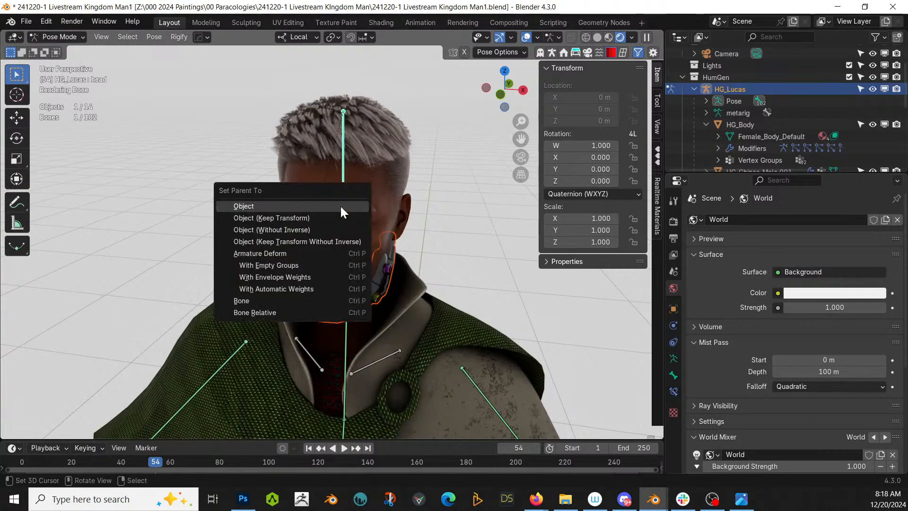
left_click(286, 300)
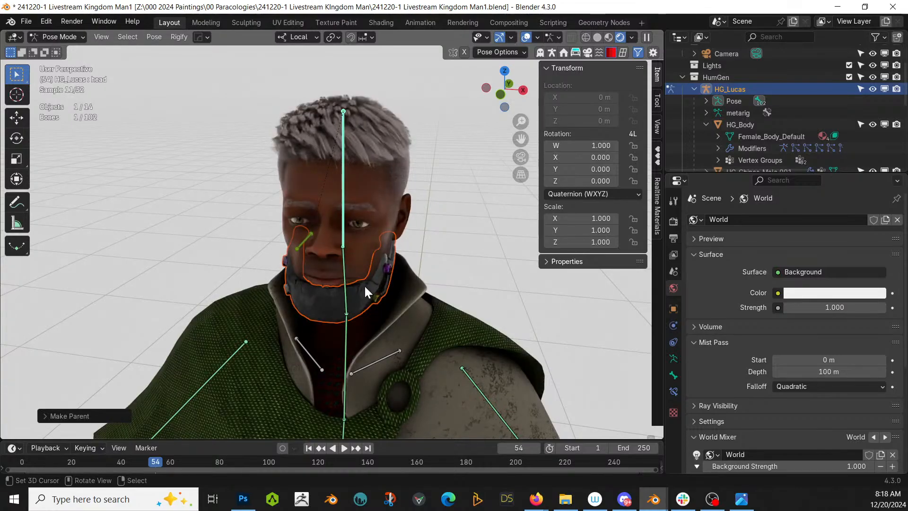
middle_click_drag(428, 265, 405, 242)
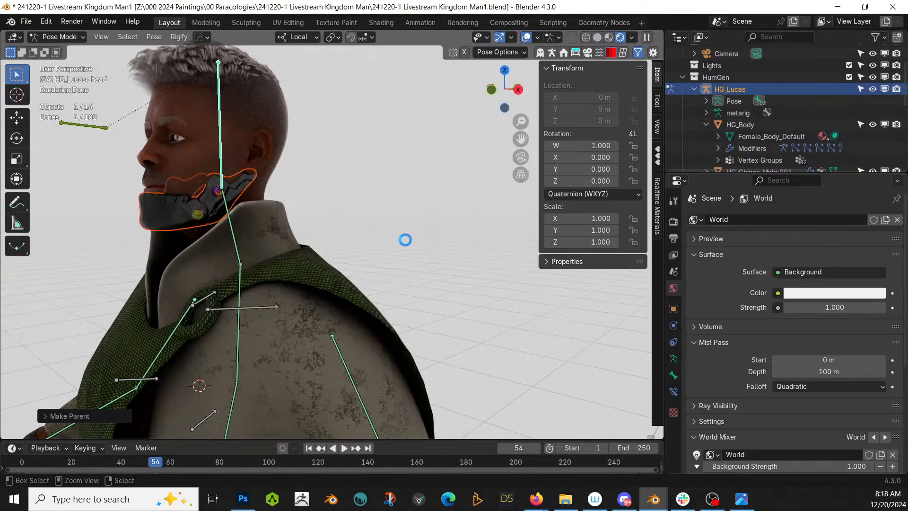
Return the rig to Object Mode, save the Blender file and deselect everything
left_click(68, 37)
left_click(53, 49)
scroll(444, 243, "down", 5)
left_click(442, 246)
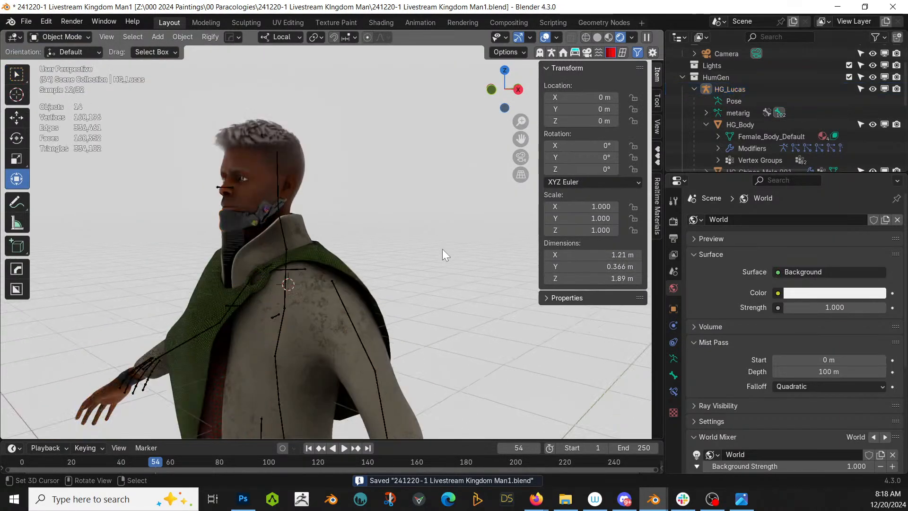
Look over the dressed character's torso and legs and select the leather bands
middle_click_drag(442, 249, 404, 273)
scroll(404, 238, "up", 5)
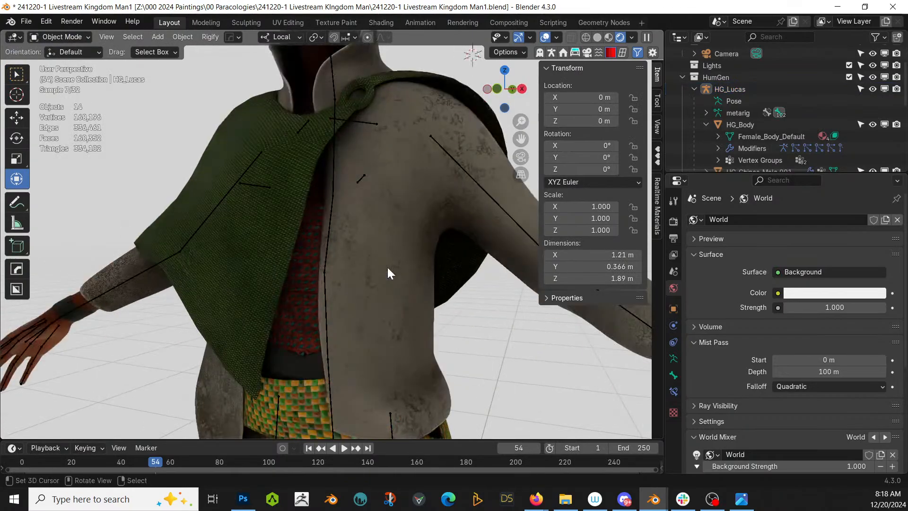
scroll(390, 224, "down", 2)
scroll(342, 271, "up", 2)
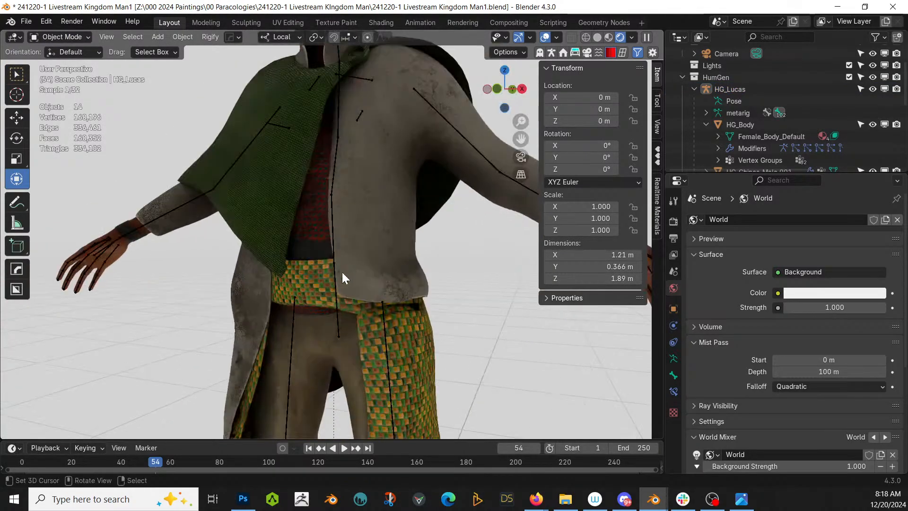
left_click(310, 253)
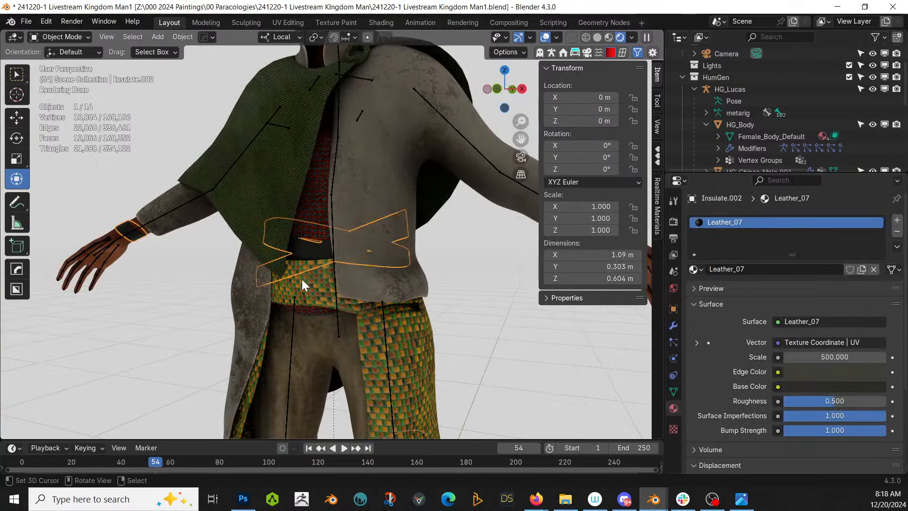
scroll(321, 230, "down", 3)
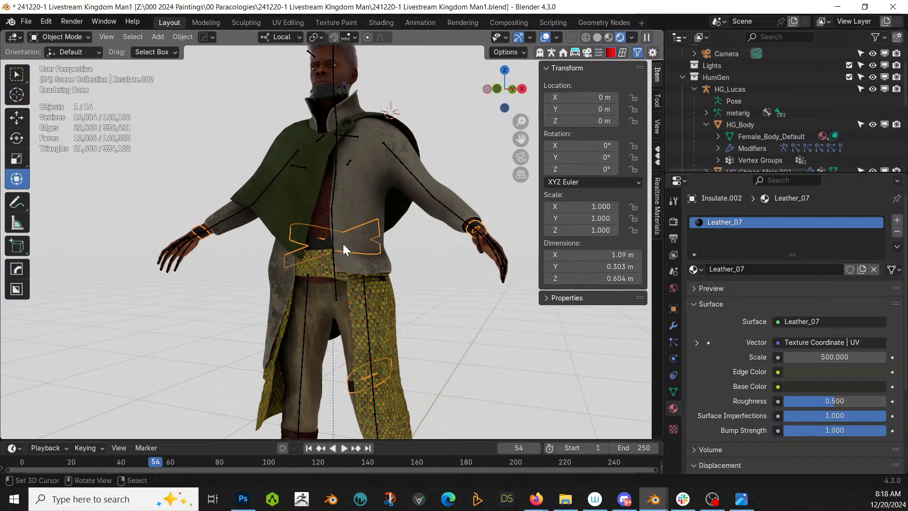
middle_click_drag(399, 254, 408, 224)
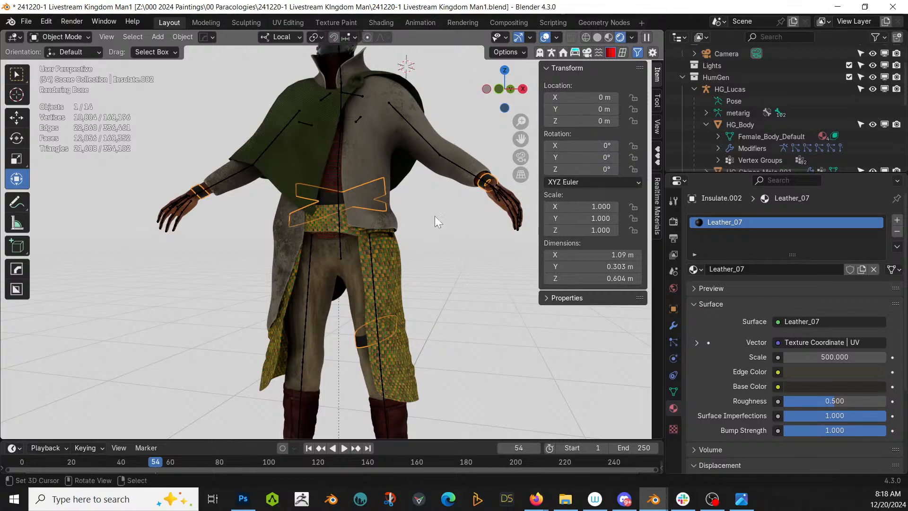
Switch the viewport to solid shading, deselect everything and show HumGen's Custom Content options
key("z")
key("s")
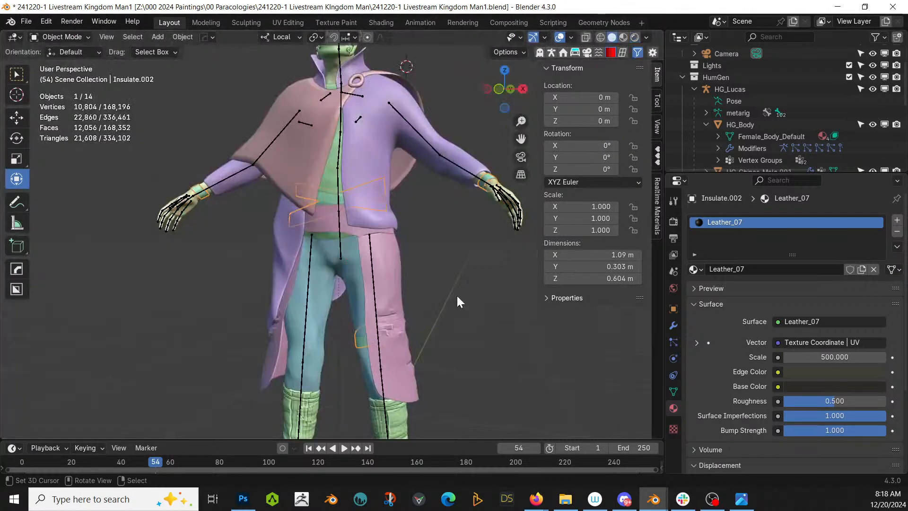
left_click(448, 313)
mouse_move(448, 313)
middle_mouse_down()
mouse_move(469, 310)
mouse_move(438, 299)
middle_mouse_up()
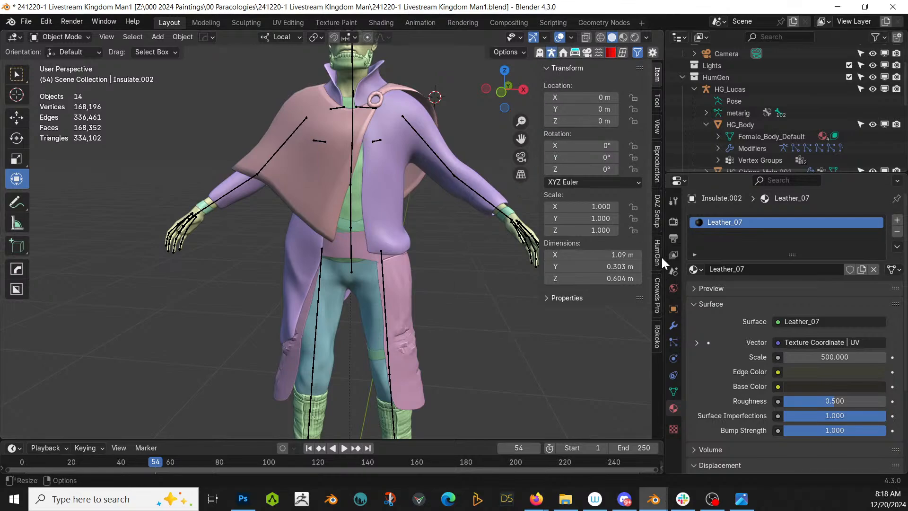
left_click(658, 253)
left_click(584, 69)
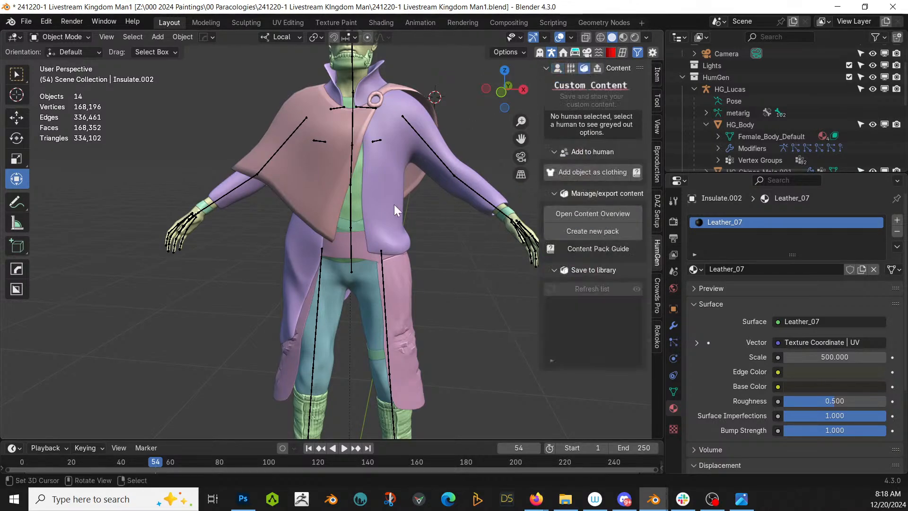
middle_click_drag(461, 234, 405, 260)
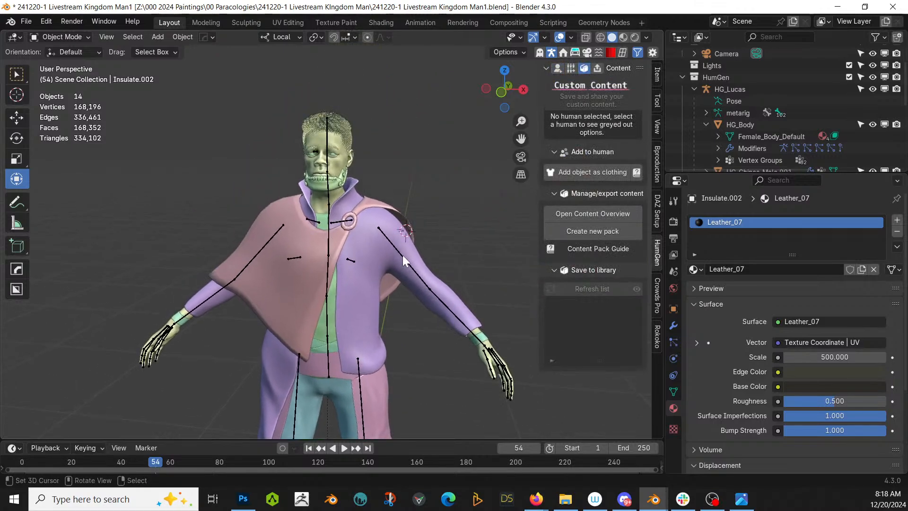
Add the coat to the HG_Lucas rig as HumGen clothing of the Full Body type
left_click(382, 229)
left_click(328, 186, "shift")
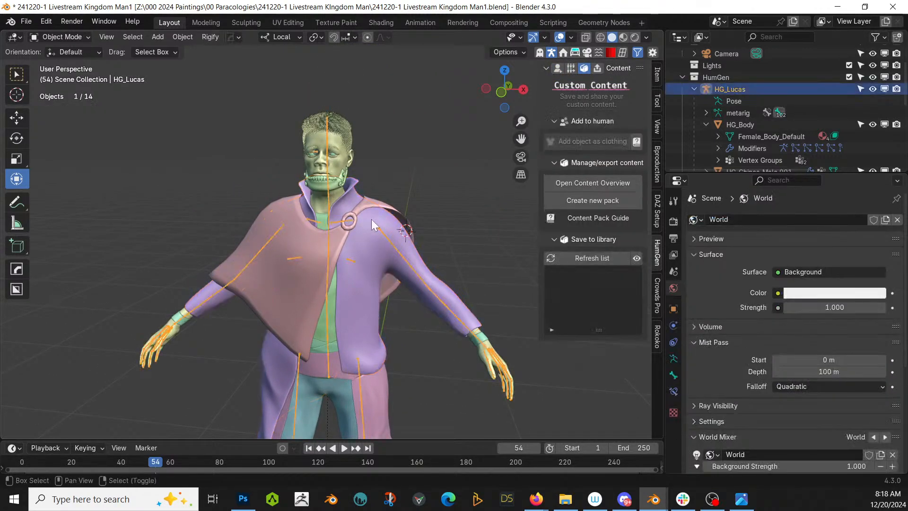
left_click(391, 229, "shift")
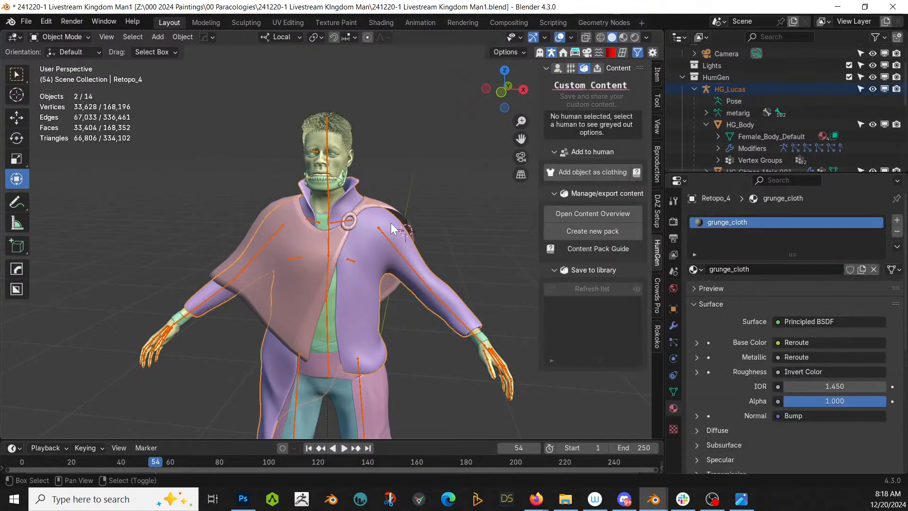
left_click(597, 173)
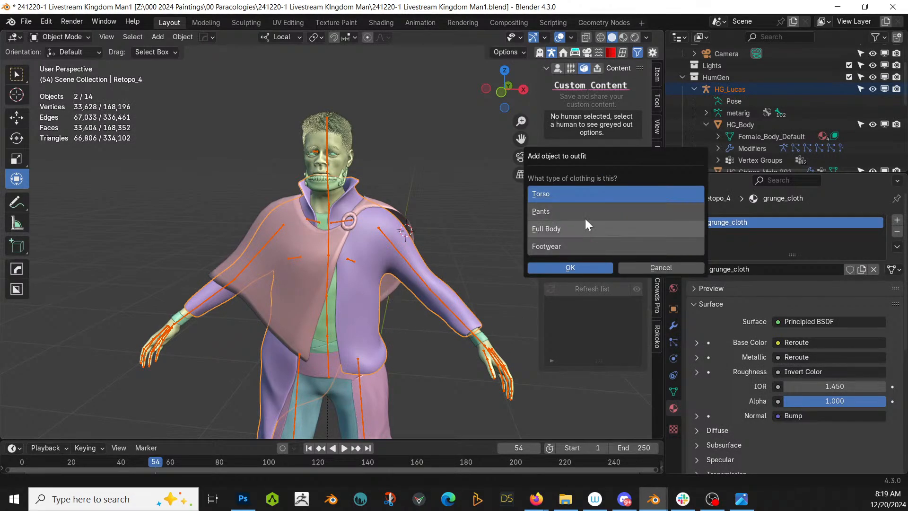
left_click(554, 230)
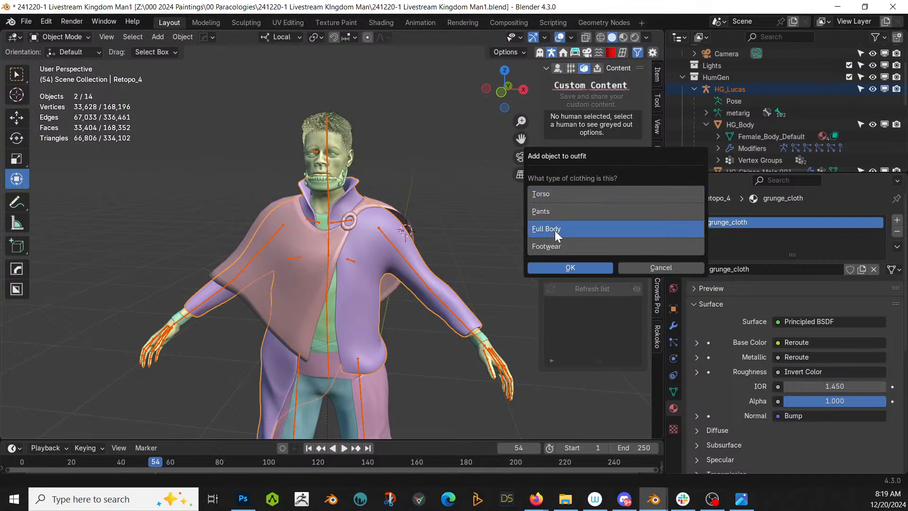
left_click(563, 267)
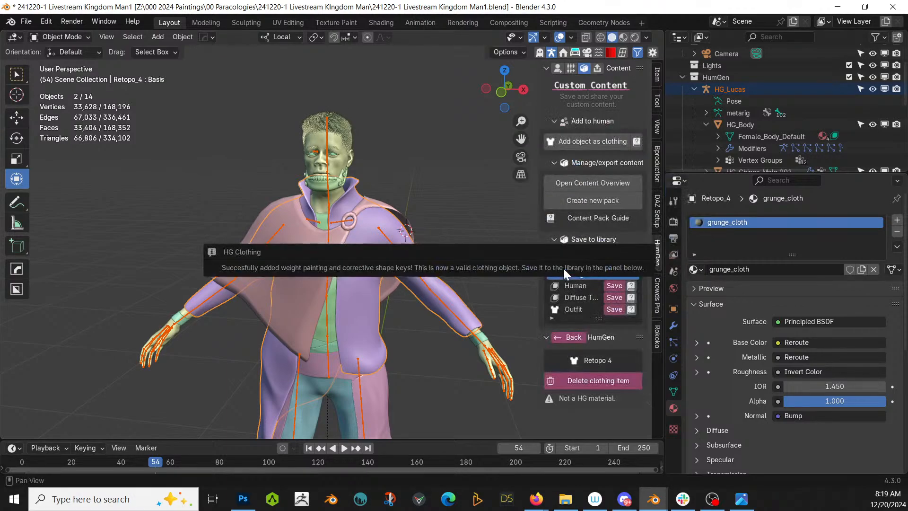
Add the cape to the HG_Lucas rig as HumGen clothing of the Torso type
left_click(330, 205)
right_click(329, 204)
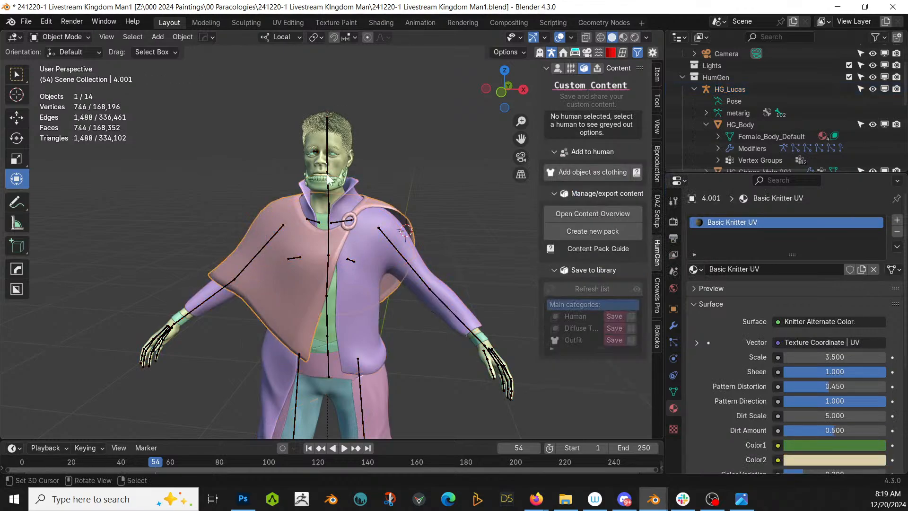
right_click(326, 125)
right_click(261, 217, "shift")
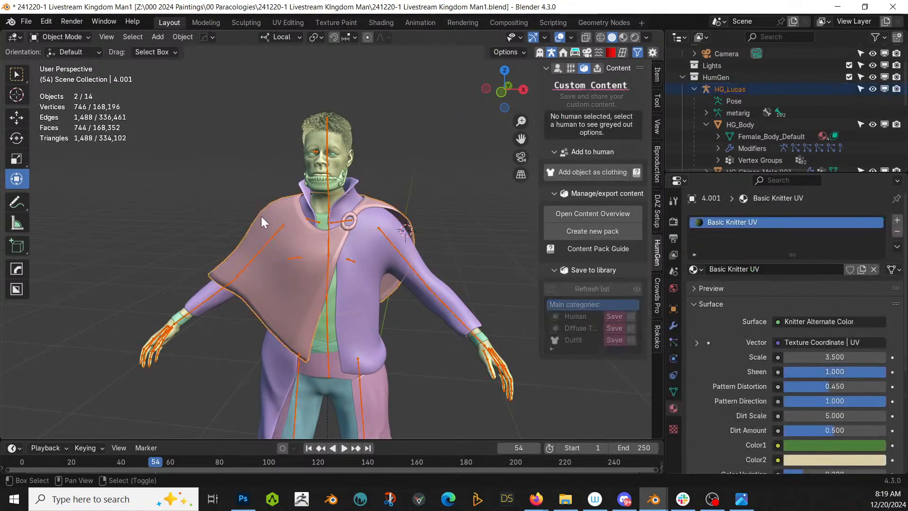
left_click(586, 171)
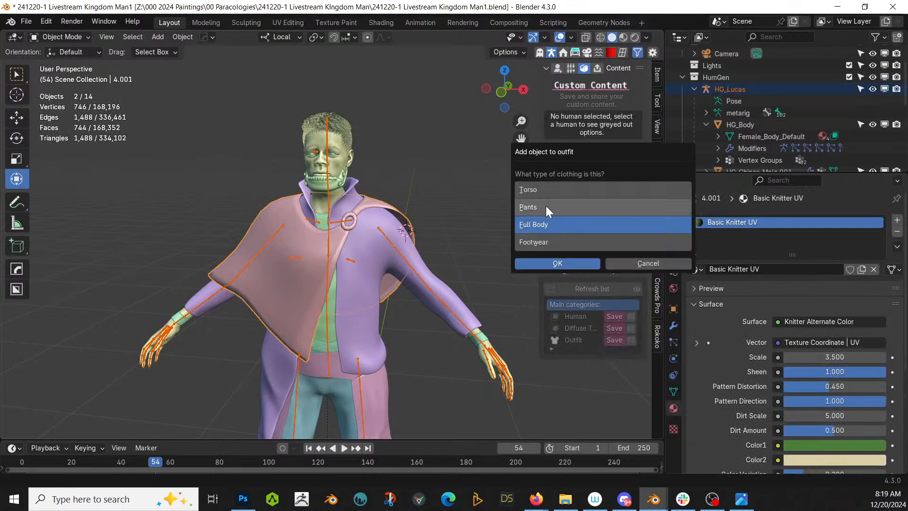
left_click(540, 189)
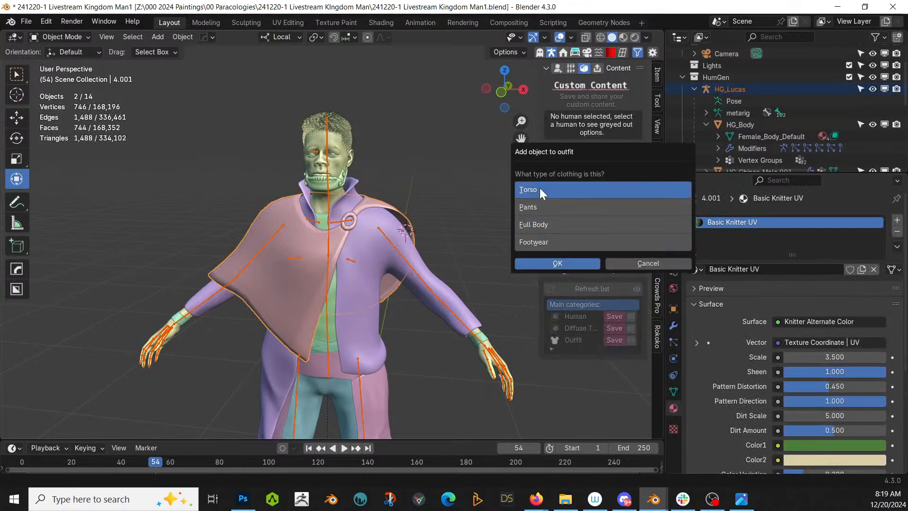
left_click(549, 263)
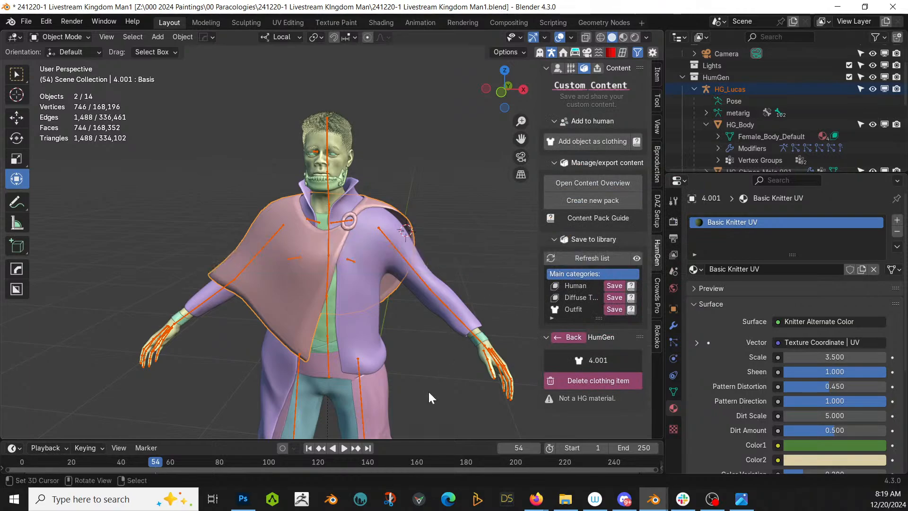
Add the skirt to the HG_Lucas rig as HumGen clothing of the Pants type
middle_click_drag(427, 390, 450, 289, "shift")
left_click(342, 231)
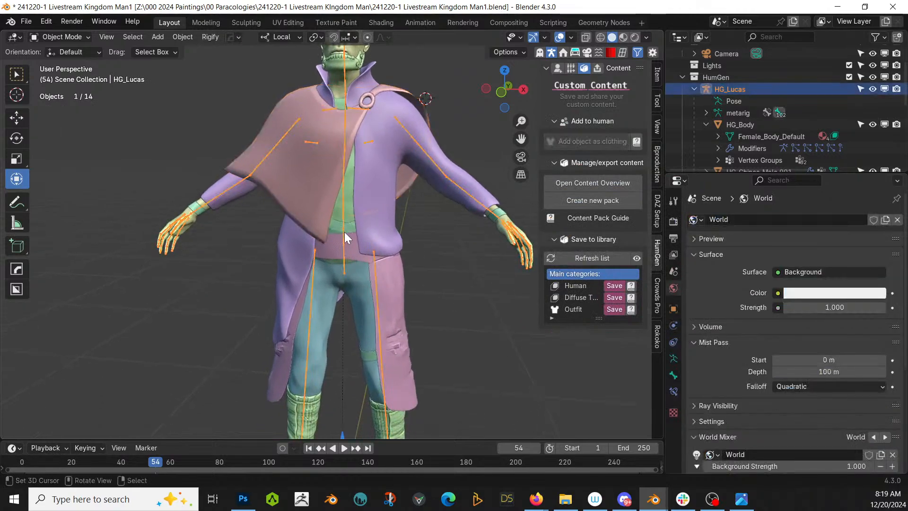
left_click(364, 255, "shift")
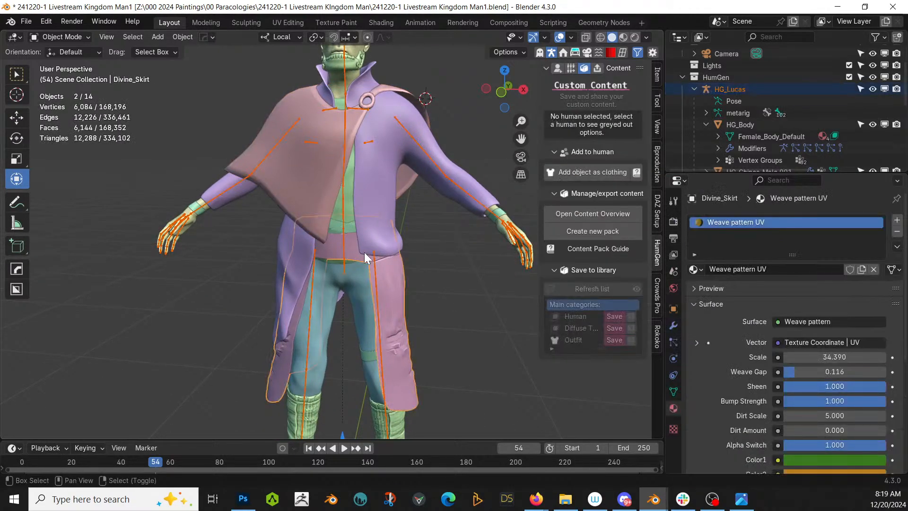
left_click(602, 169)
left_click(559, 209)
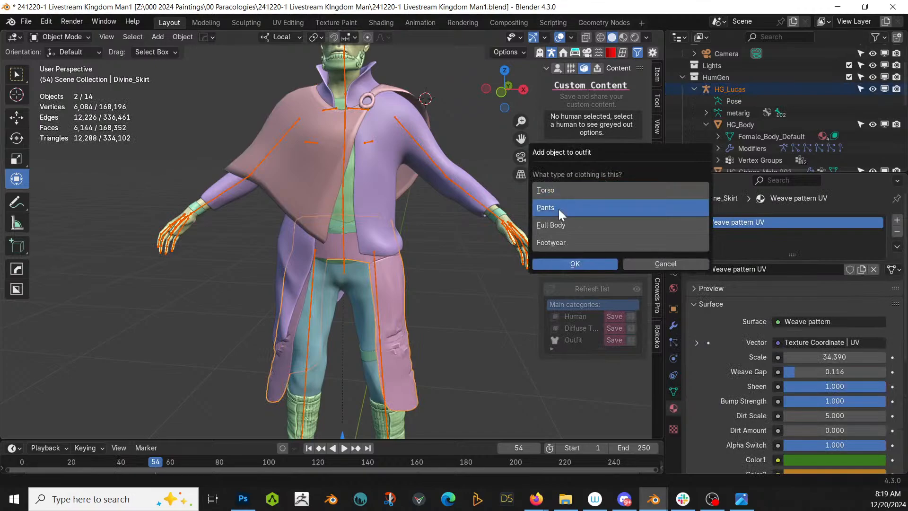
left_click(565, 264)
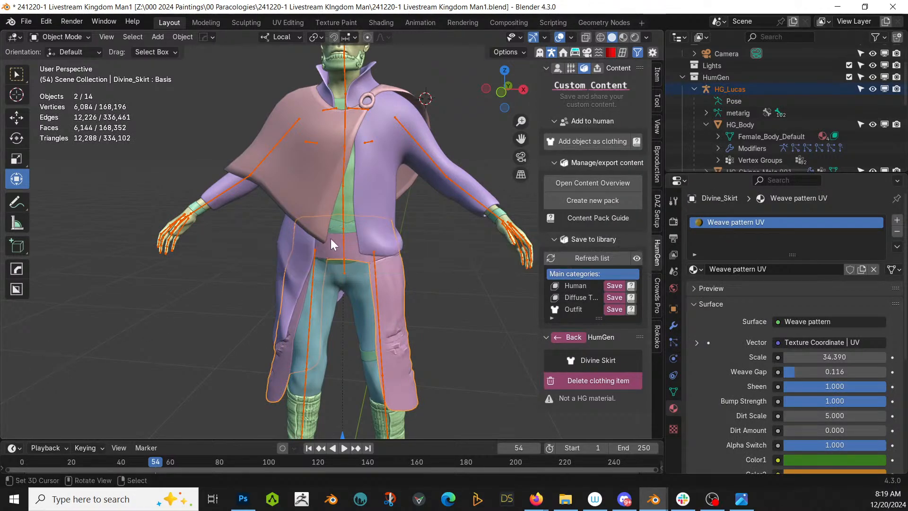
Add the leather bands to the HG_Lucas rig as HumGen clothing of the Full Body type
left_click(345, 138)
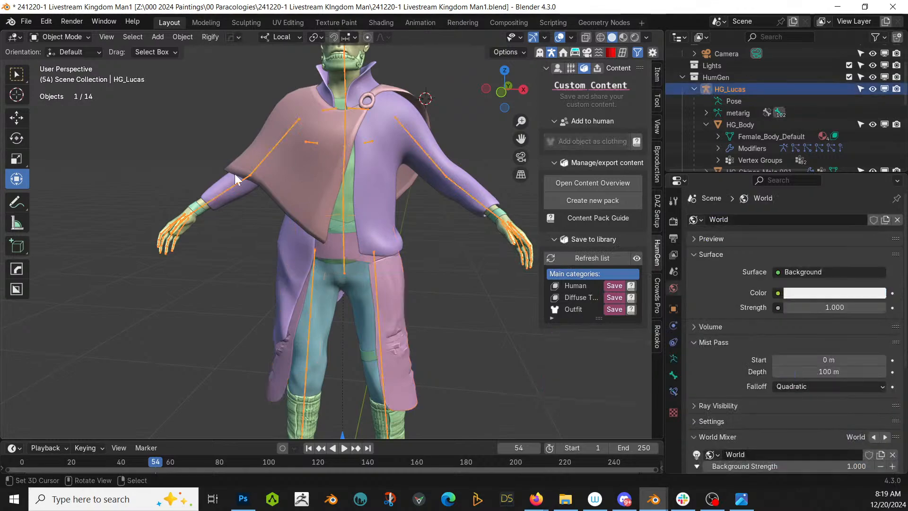
left_click(195, 206, "shift")
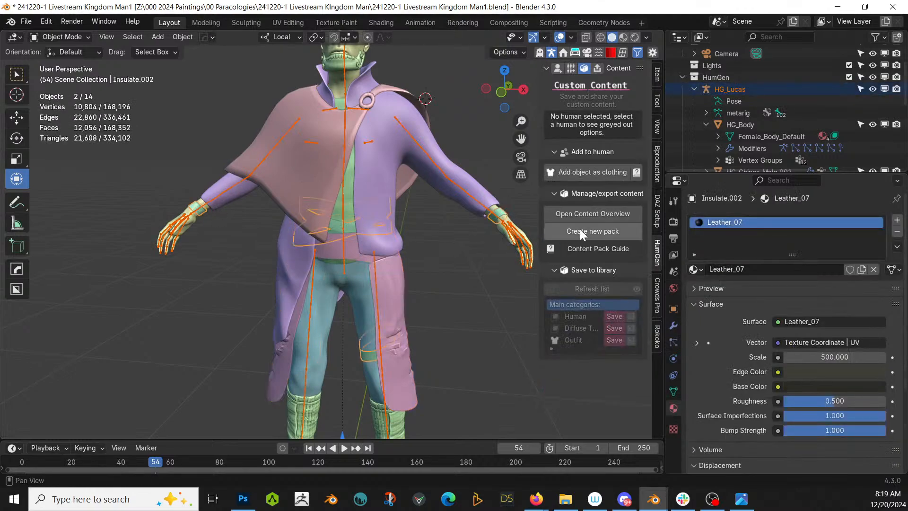
left_click(591, 169)
left_click(552, 226)
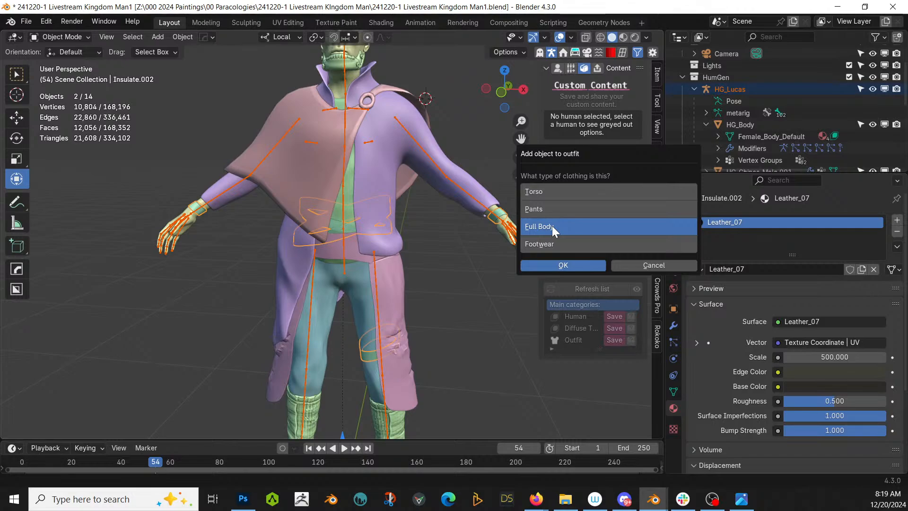
left_click(563, 267)
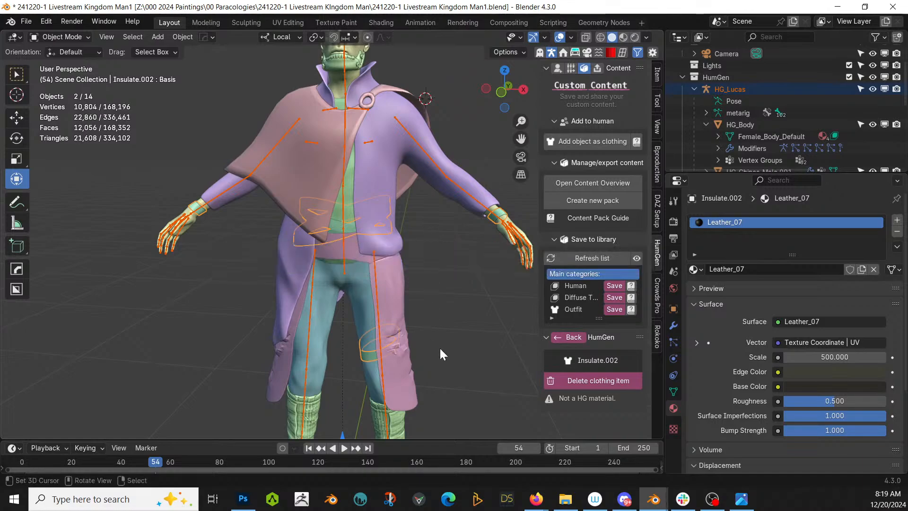
Collapse the HG_Lucas hierarchy and check the objects 4.001, 19.001_RPanel, Divine_Skirt and Insulate.002 one by one
middle_click_drag(442, 336, 404, 328)
scroll(427, 330, "down", 4)
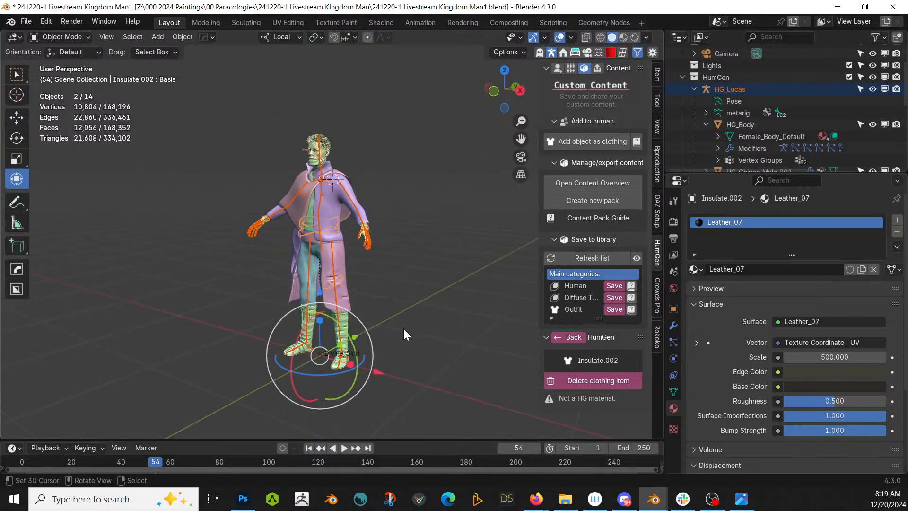
scroll(404, 327, "up", 3)
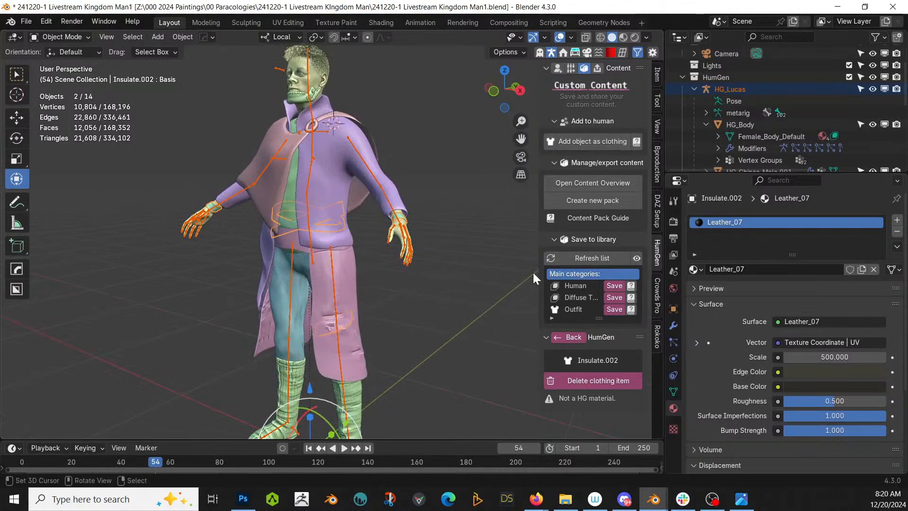
left_click(695, 88)
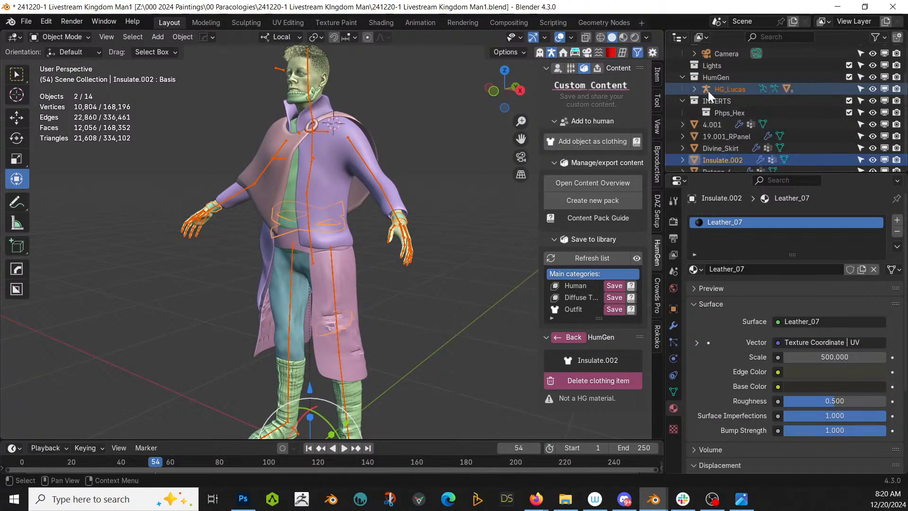
left_click(722, 126)
left_click(725, 137)
left_click(723, 149)
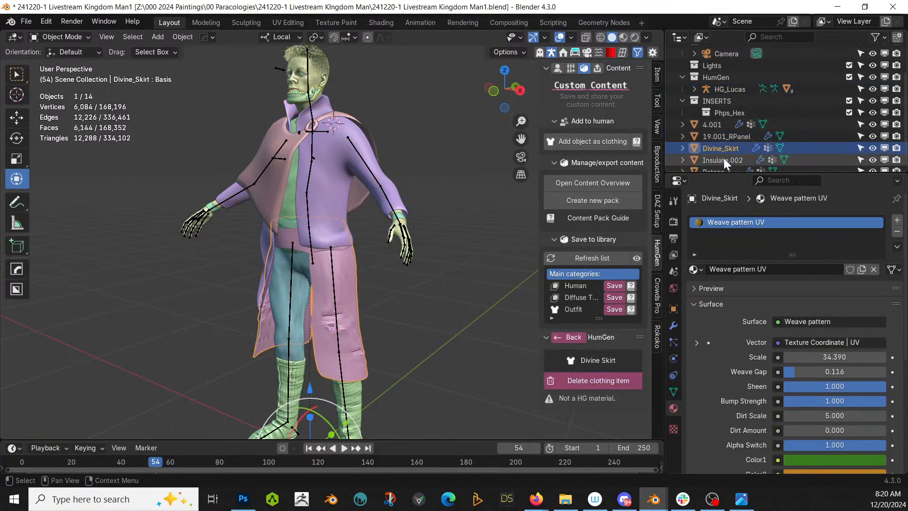
left_click(724, 159)
scroll(724, 165, "down", 1)
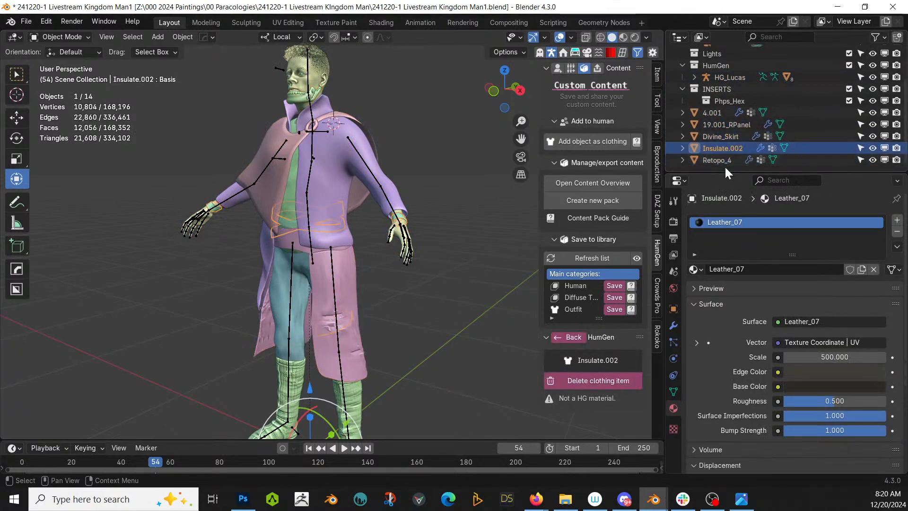
Set the target object of the coat's Cloth Armature modifier to HG_Lucas
left_click(725, 161)
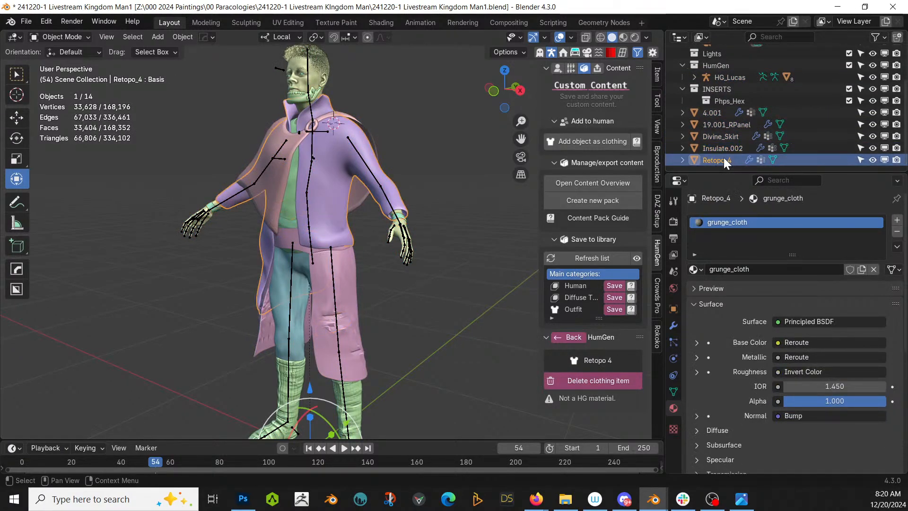
left_click(674, 326)
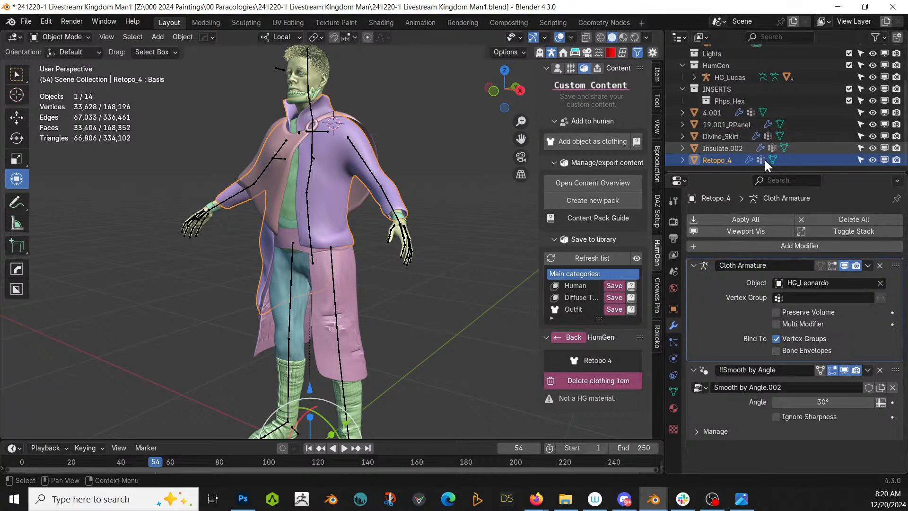
left_click(798, 283)
left_click(736, 323)
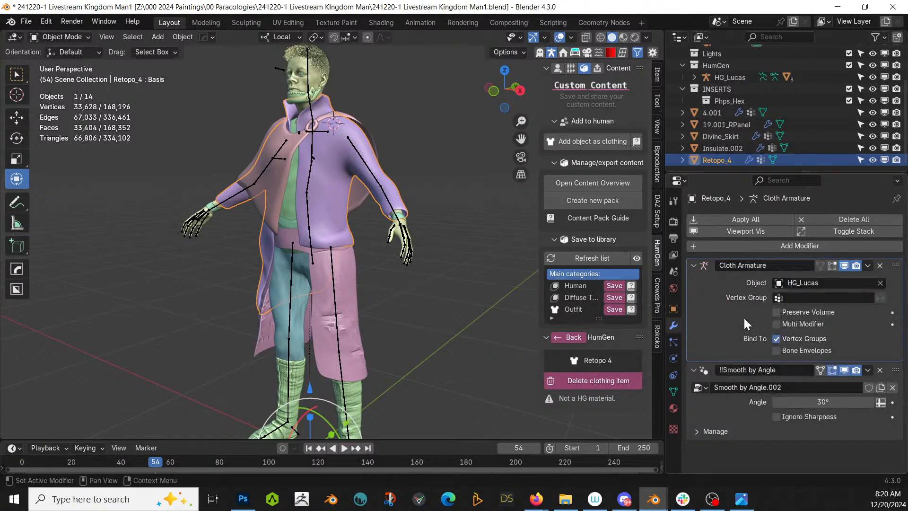
Set the target object of the Cloth Armature modifiers on the leather bands and the skirt to HG_Lucas
left_click(718, 149)
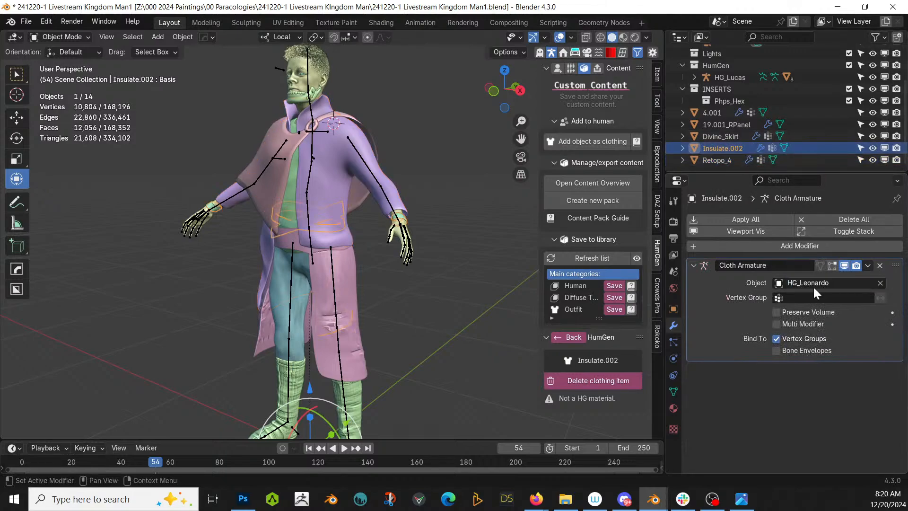
left_click(827, 283)
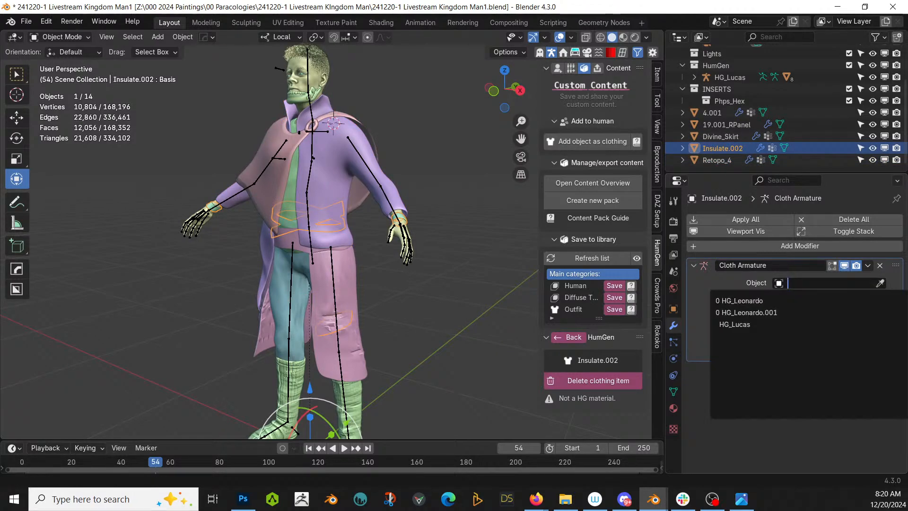
left_click(737, 324)
left_click(723, 137)
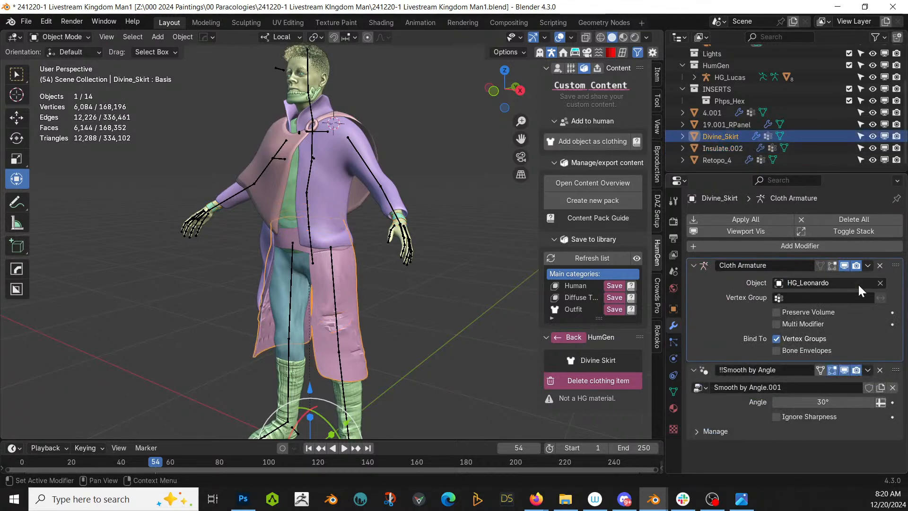
left_click(835, 284)
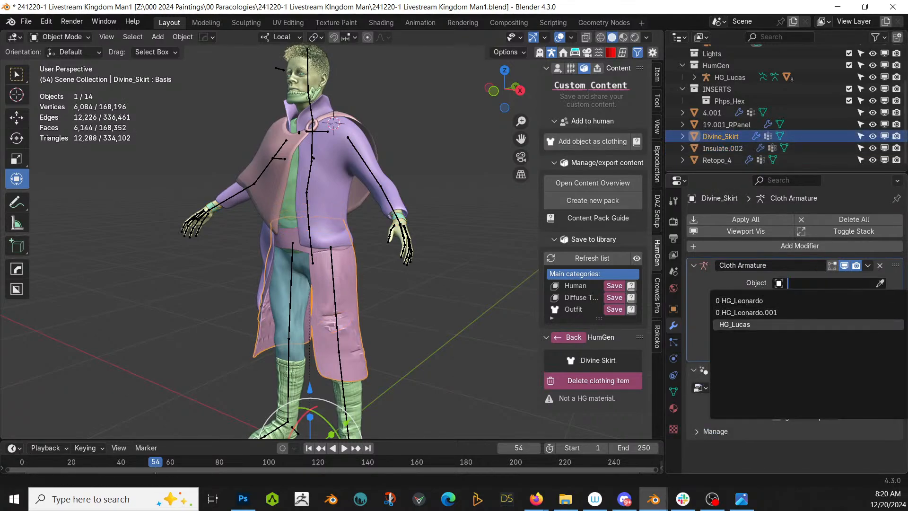
left_click(752, 334)
Check the jaw object's modifiers and set the target object of the cape's Cloth Armature modifier to HG_Lucas
left_click(733, 125)
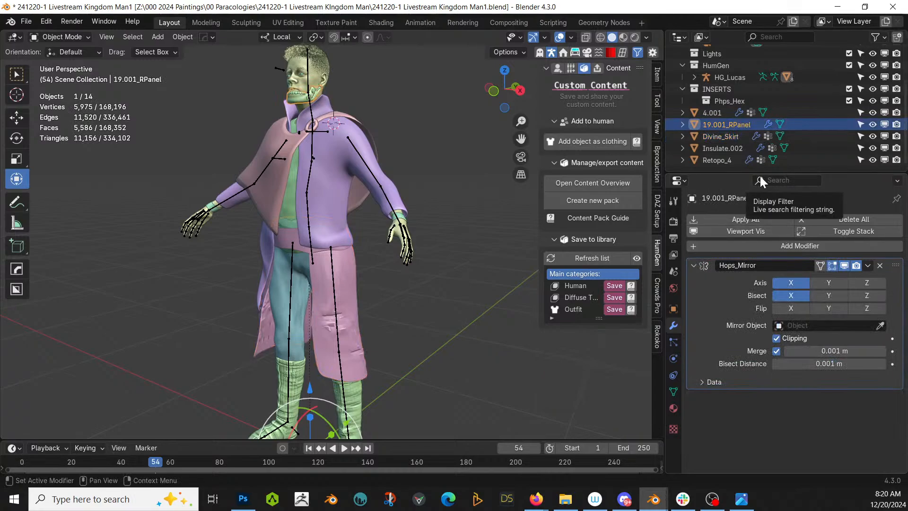
left_click(718, 114)
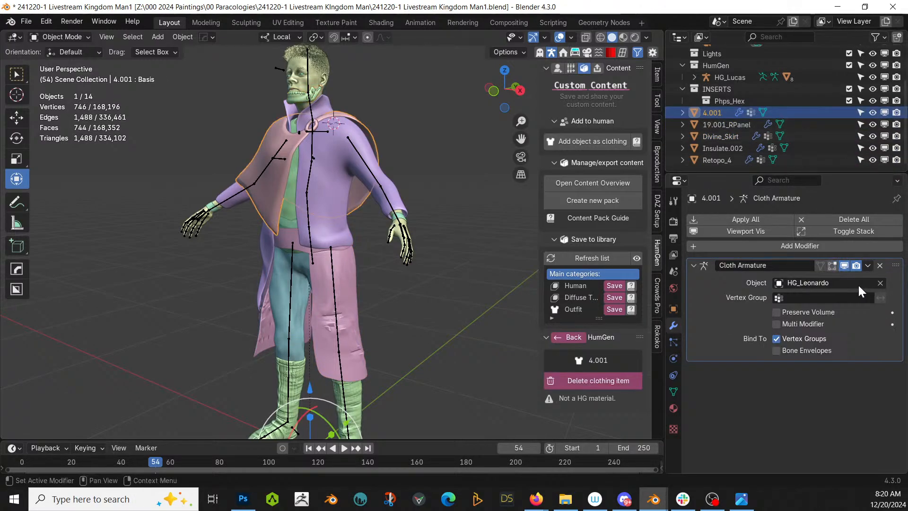
left_click(881, 283)
left_click(806, 285)
left_click(749, 322)
Parent the cape, skirt, leather bands and coat to the HG_Lucas rig using the plain Object option
left_click(722, 137, "ctrl")
left_click(724, 148, "ctrl")
left_click(719, 160, "ctrl")
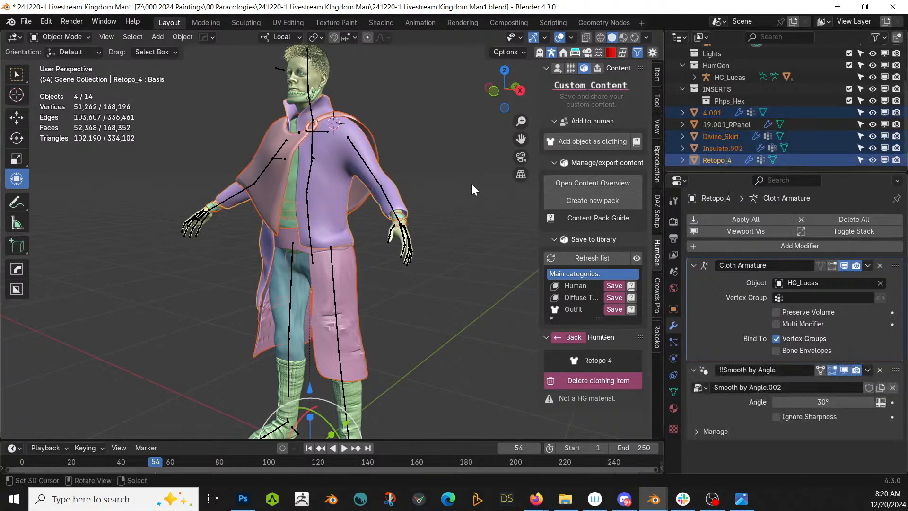
left_click(310, 96, "shift")
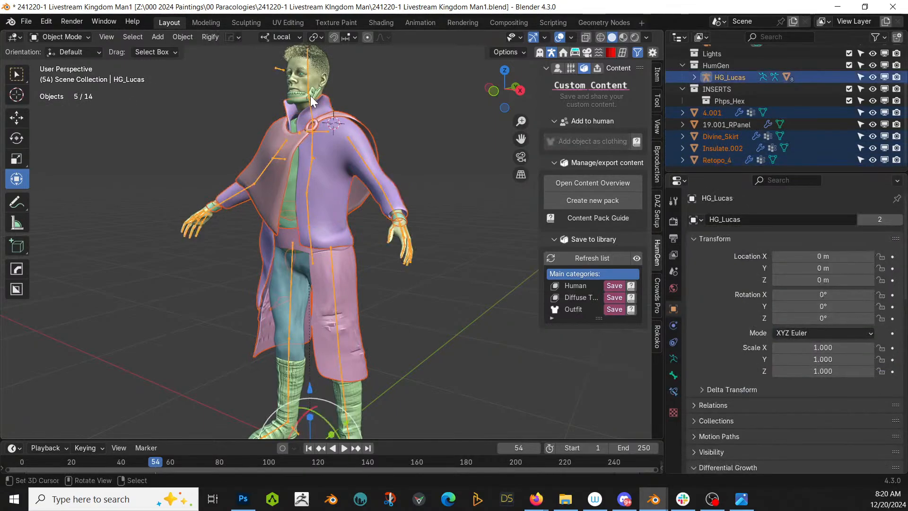
key("ctrl+p")
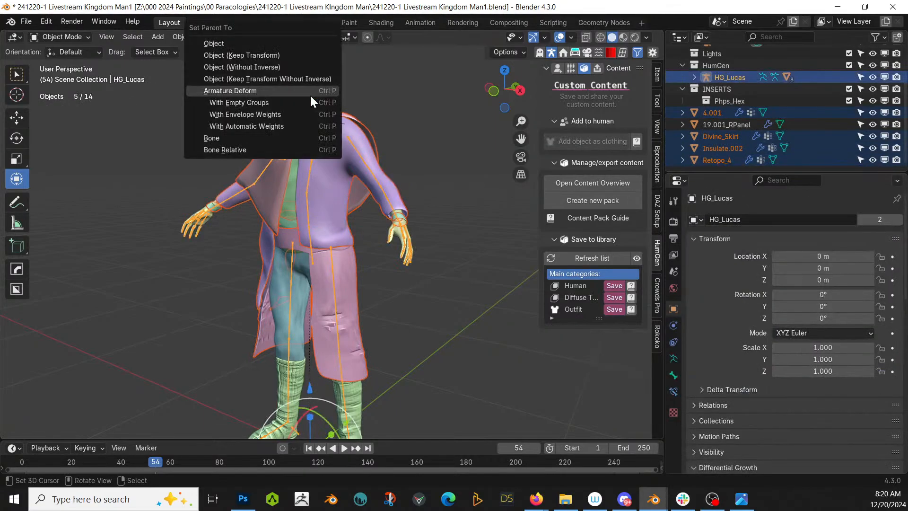
left_click(230, 45)
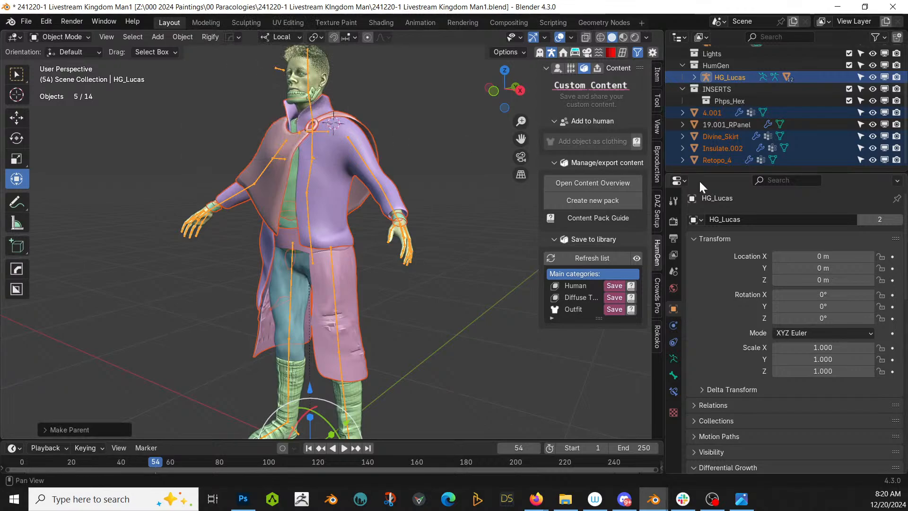
Move the cape, jaw, skirt, leather bands and coat into the HumGen collection
left_click(722, 116)
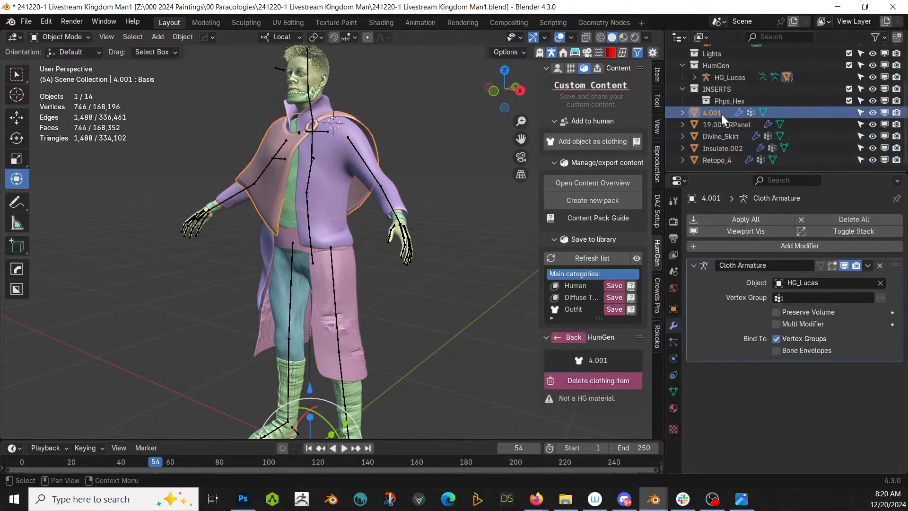
left_click_drag(721, 115, 720, 163)
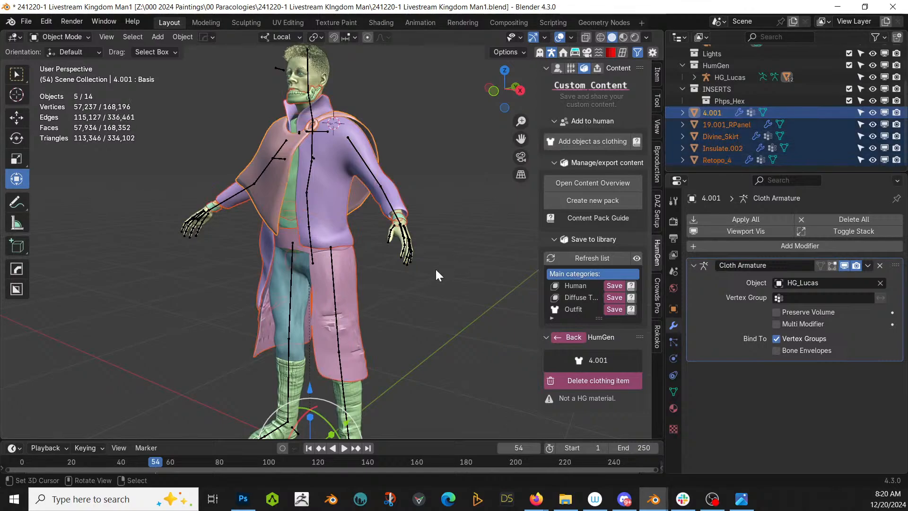
key("m")
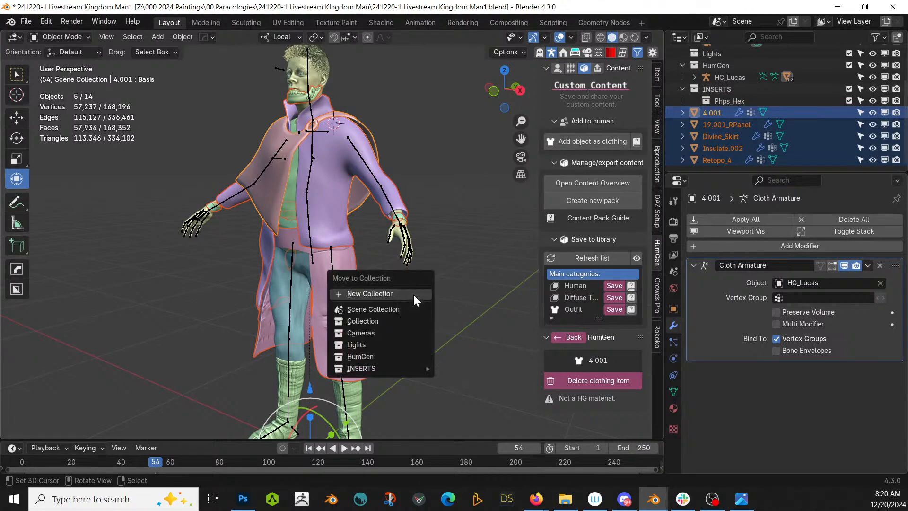
left_click(376, 355)
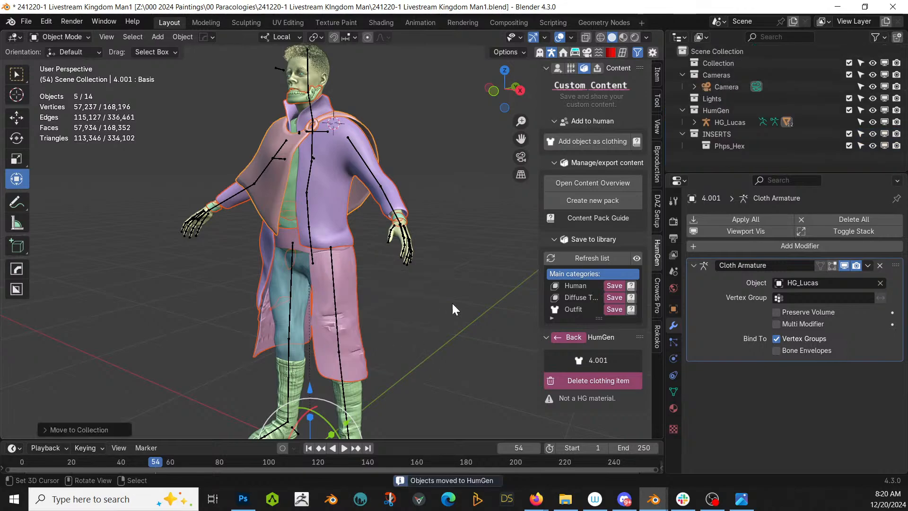
Select the HG_Lucas rig and bring up its HumGen Pose settings
left_click(739, 124)
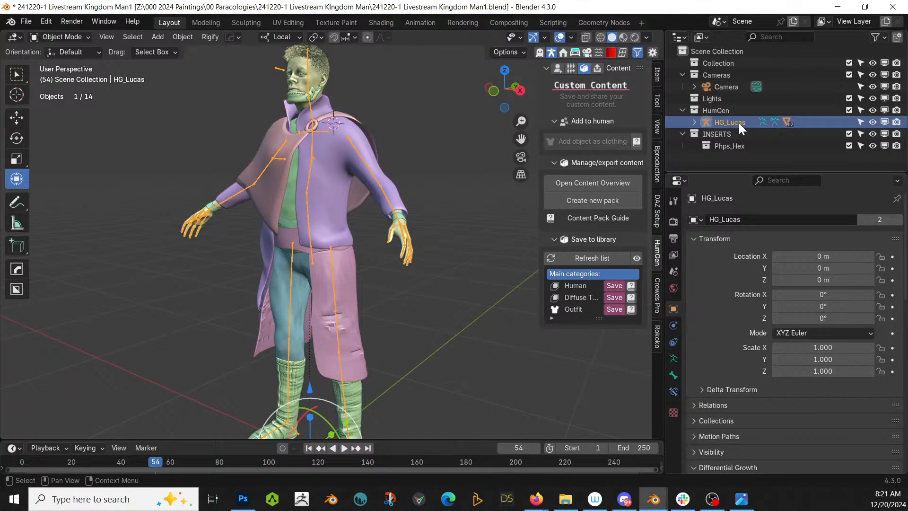
mouse_move(440, 274)
middle_mouse_down()
mouse_move(476, 266)
mouse_move(441, 290)
middle_mouse_up()
scroll(476, 266, "down", 3)
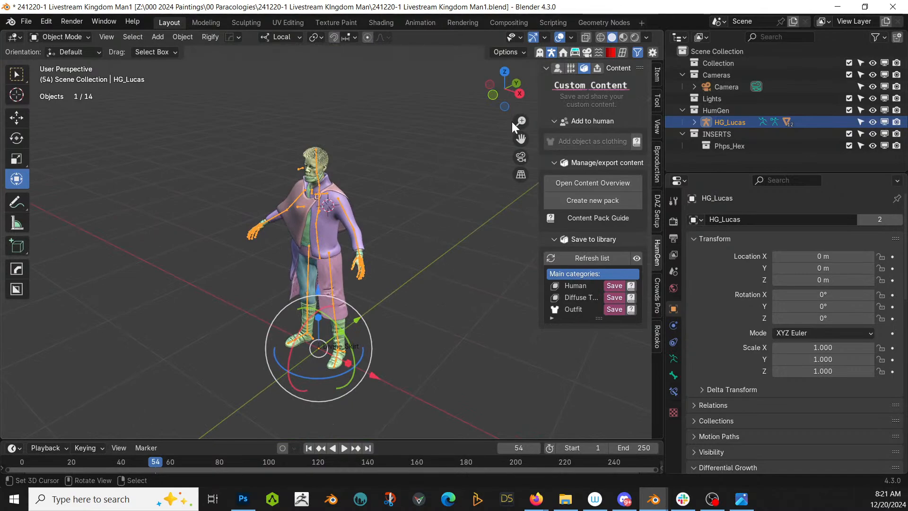
left_click(557, 67)
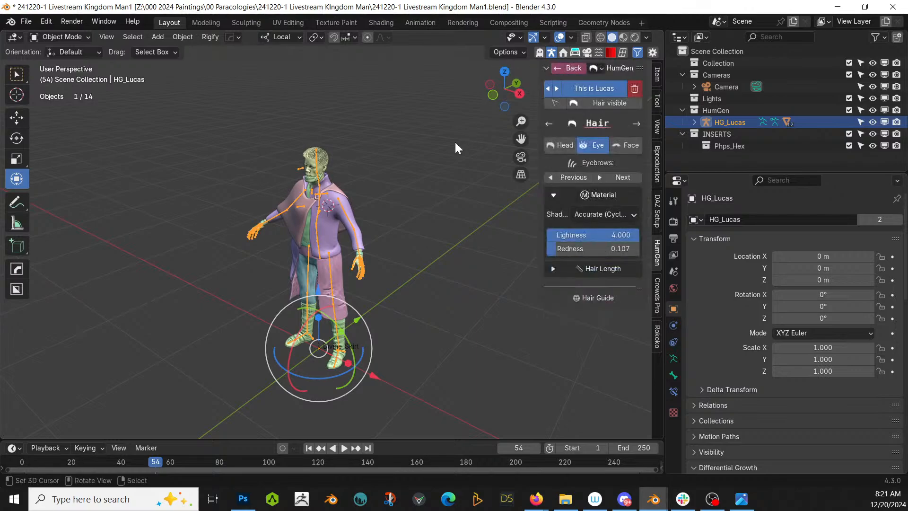
scroll(465, 164, "up", 2)
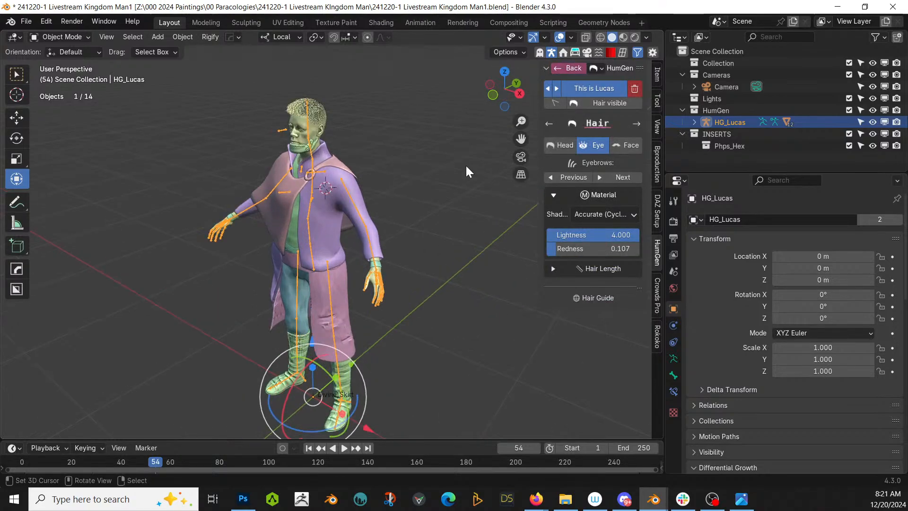
left_click(635, 121)
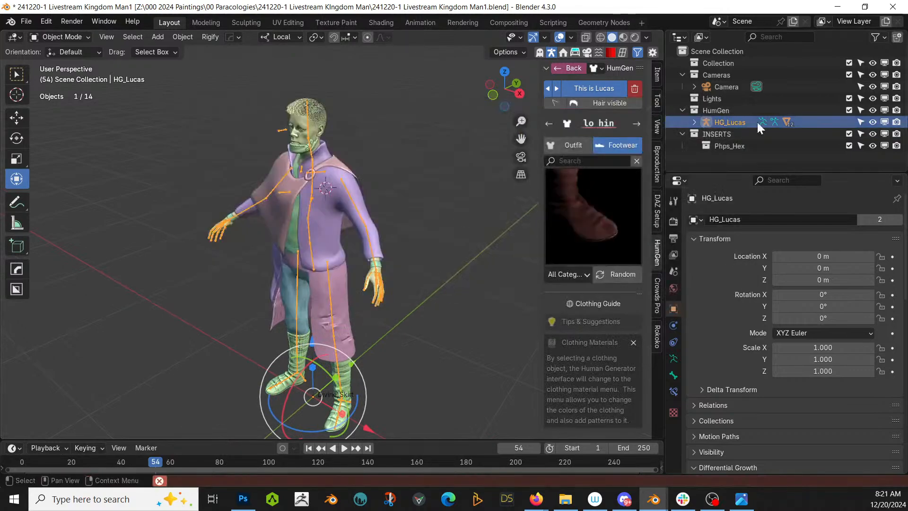
left_click(635, 124)
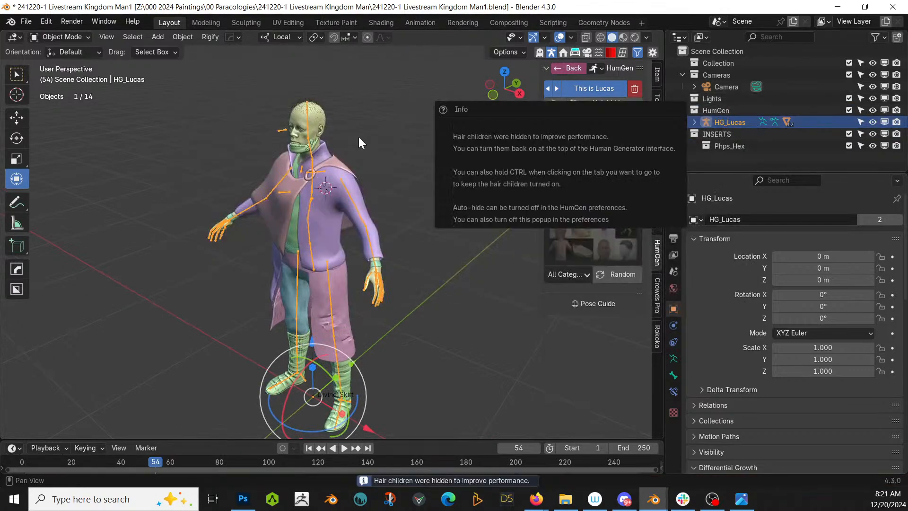
Search the HumGen pose library for idle and apply the Neutral Idle pose to the character
left_click(591, 205)
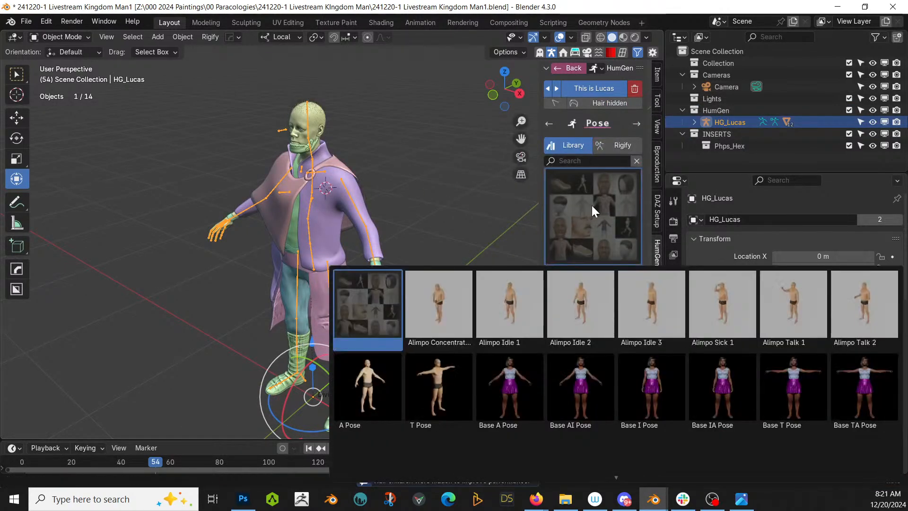
left_click(594, 161)
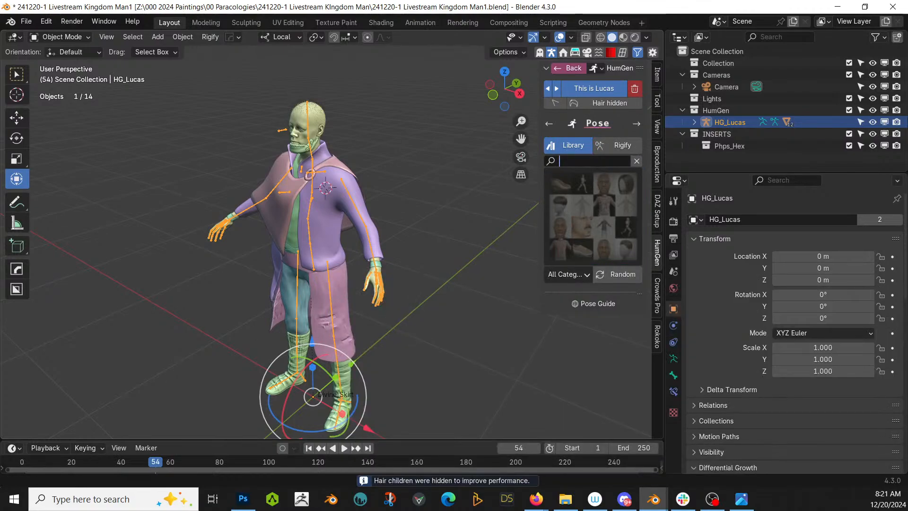
type("idle")
left_click(600, 208)
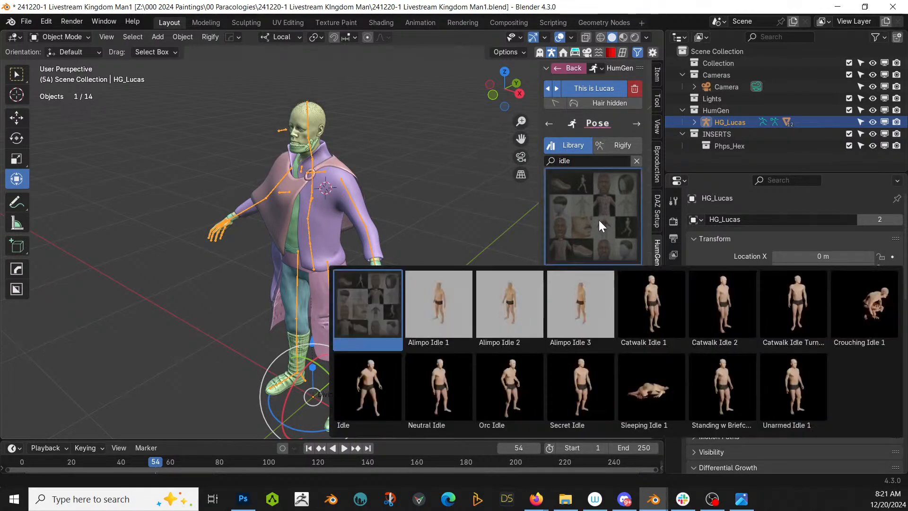
left_click(452, 388)
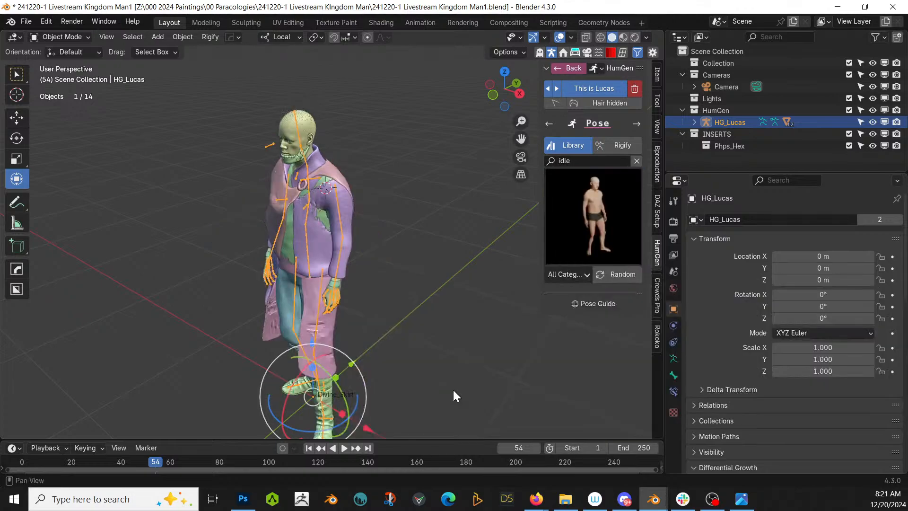
Inspect the posed outfit from the front around the legs and save the file
middle_click_drag(362, 315, 477, 308)
scroll(431, 279, "up", 3)
scroll(310, 274, "up", 3)
scroll(433, 289, "up", 2)
middle_click_drag(426, 291, 377, 188)
scroll(426, 236, "up", 2)
scroll(378, 199, "down", 2)
key("ctrl+s")
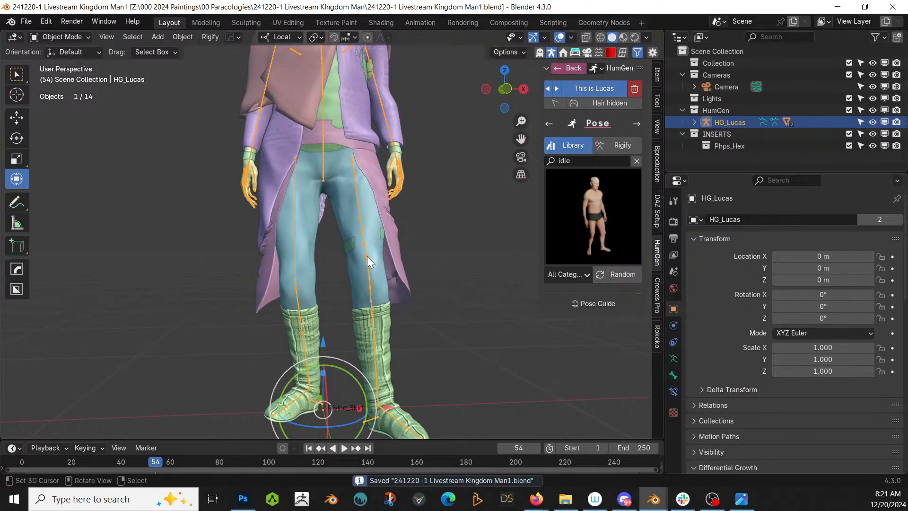
Switch the leather bands to Sculpt Mode and pull the thigh band out over the leg with the Elastic Grab brush
left_click(350, 243)
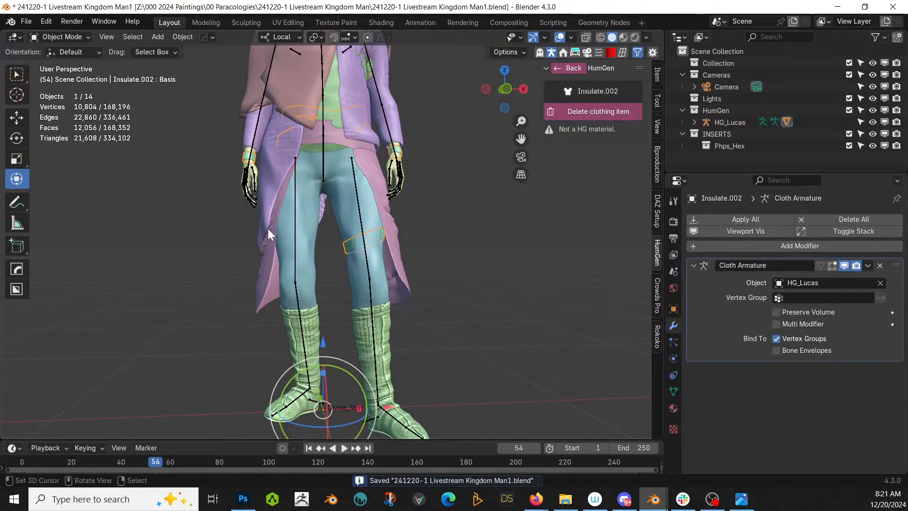
left_click(50, 38)
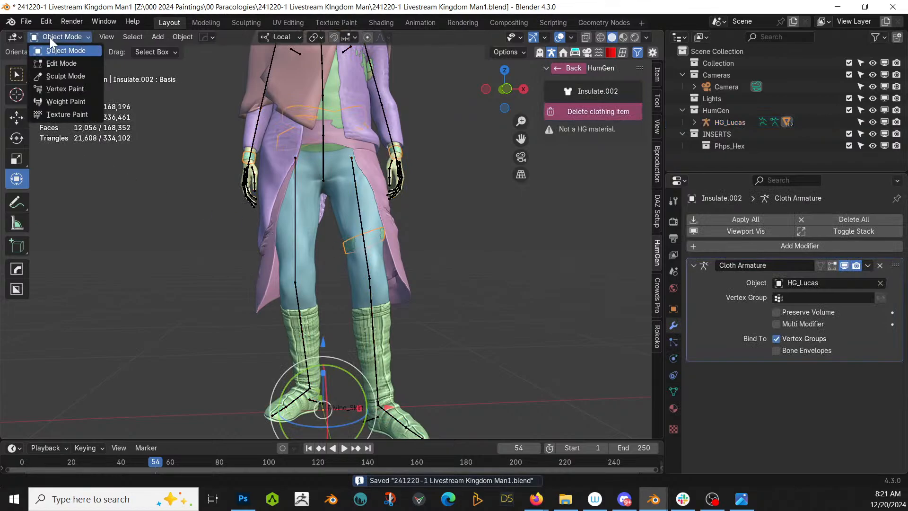
left_click(67, 77)
mouse_move(391, 237)
middle_mouse_down()
mouse_move(425, 274)
mouse_move(385, 283)
mouse_move(390, 300)
mouse_move(380, 188)
mouse_move(344, 214)
middle_mouse_up()
scroll(397, 299, "up", 3)
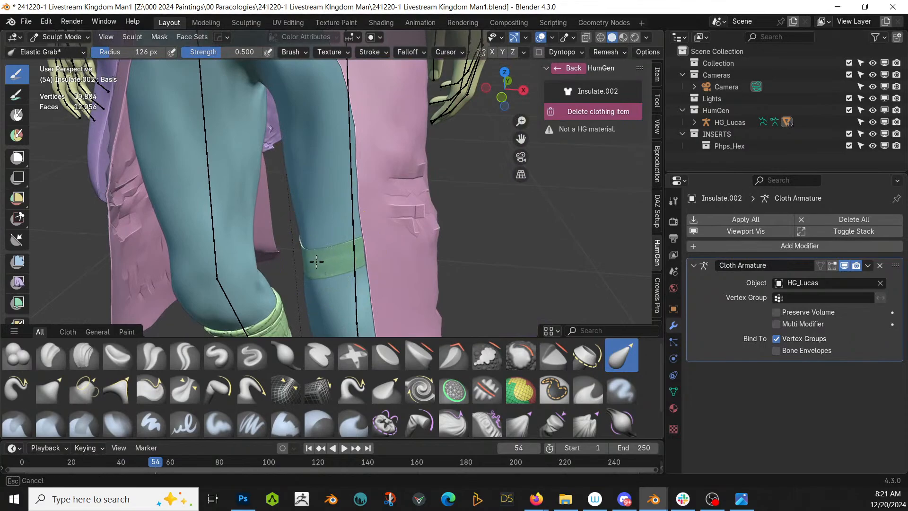
scroll(351, 250, "down", 4)
Pull the leather waist wrap out in front of the shirt from both sides with the Elastic Grab brush
mouse_move(351, 250)
middle_mouse_down("shift")
mouse_move(355, 302)
mouse_move(392, 277)
middle_mouse_up("shift")
scroll(356, 302, "up", 3)
middle_click_drag(397, 213, 385, 349, "shift")
mouse_move(379, 317)
middle_mouse_down()
mouse_move(389, 284)
mouse_move(378, 247)
middle_mouse_up()
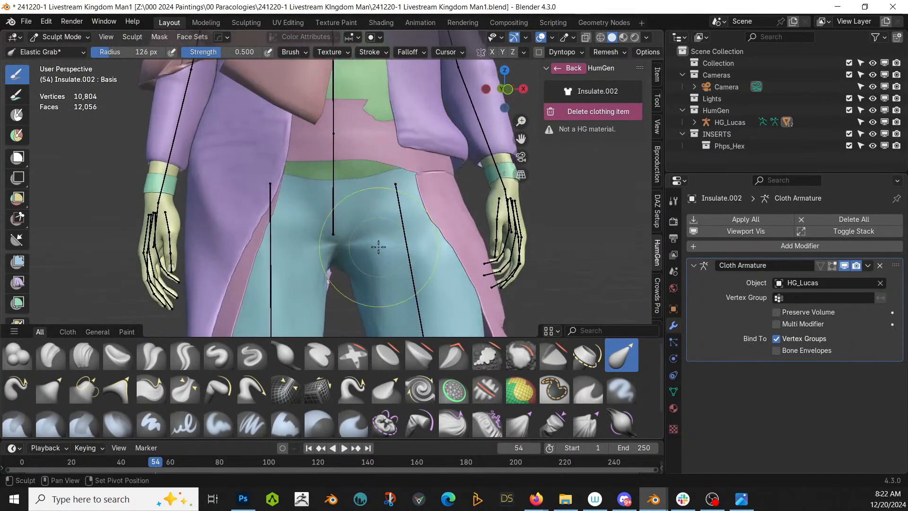
mouse_move(379, 199)
middle_mouse_down("shift")
mouse_move(349, 296)
mouse_move(379, 260)
mouse_move(426, 144)
middle_mouse_up("shift")
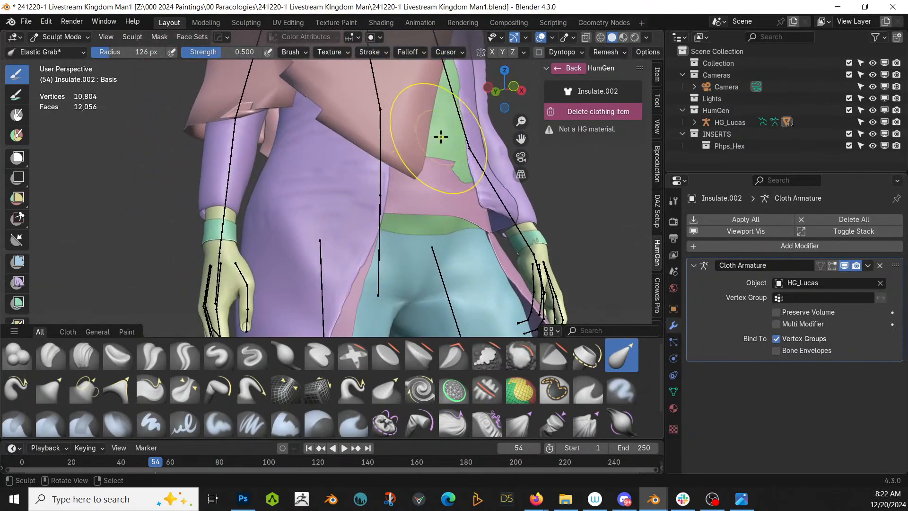
mouse_move(455, 154)
left_mouse_down()
mouse_move(496, 171)
mouse_move(485, 170)
left_mouse_up()
mouse_move(454, 163)
middle_mouse_down()
mouse_move(260, 253)
mouse_move(156, 249)
middle_mouse_up()
mouse_move(117, 240)
left_mouse_down()
mouse_move(102, 240)
mouse_move(96, 260)
left_mouse_up()
middle_click_drag(121, 264, 161, 261)
middle_click_drag(162, 261, 168, 241, "shift")
scroll(265, 213, "up", 2)
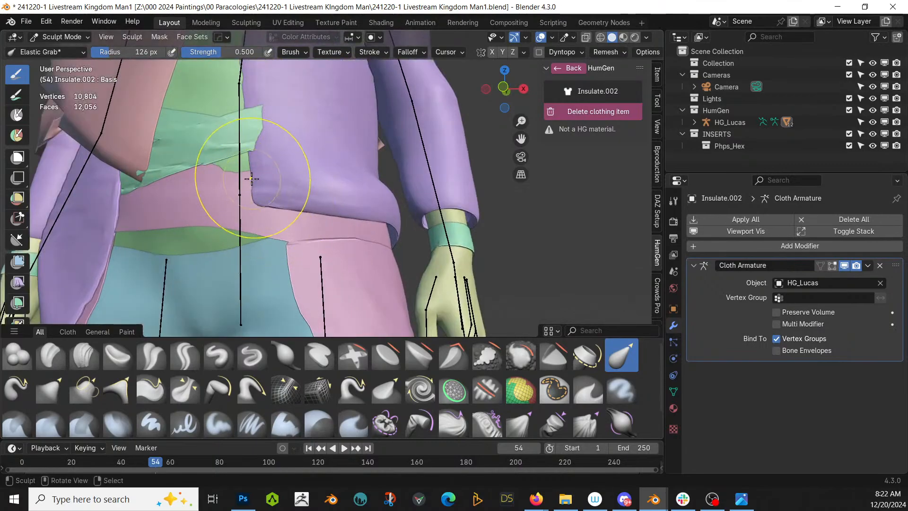
Pull the loose end of the leather waist wrap outward beside the open jacket front with the Elastic Grab brush
middle_click_drag(280, 199, 281, 187)
middle_click_drag(367, 187, 430, 176)
mouse_move(430, 177)
left_mouse_down()
mouse_move(449, 147)
mouse_move(478, 131)
left_mouse_up()
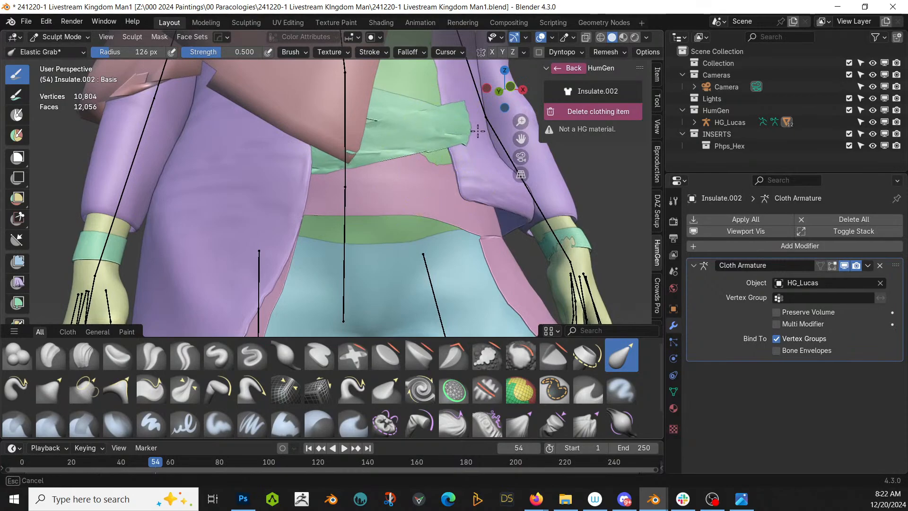
scroll(454, 133, "up", 1)
middle_click_drag(454, 134, 397, 198, "shift")
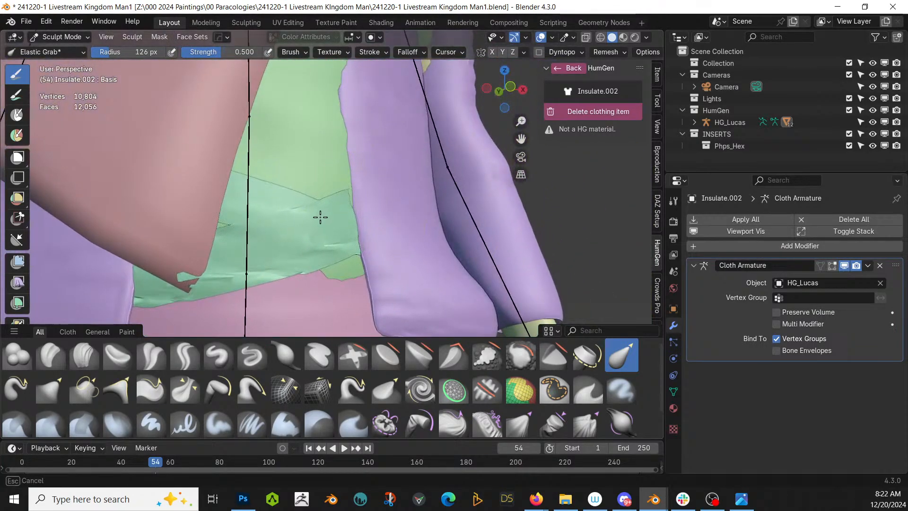
Examine the fit of the leather bands around the waist, wrist and thigh from several angles
middle_click_drag(331, 214, 395, 137)
middle_click_drag(260, 195, 282, 185)
scroll(286, 181, "down", 4)
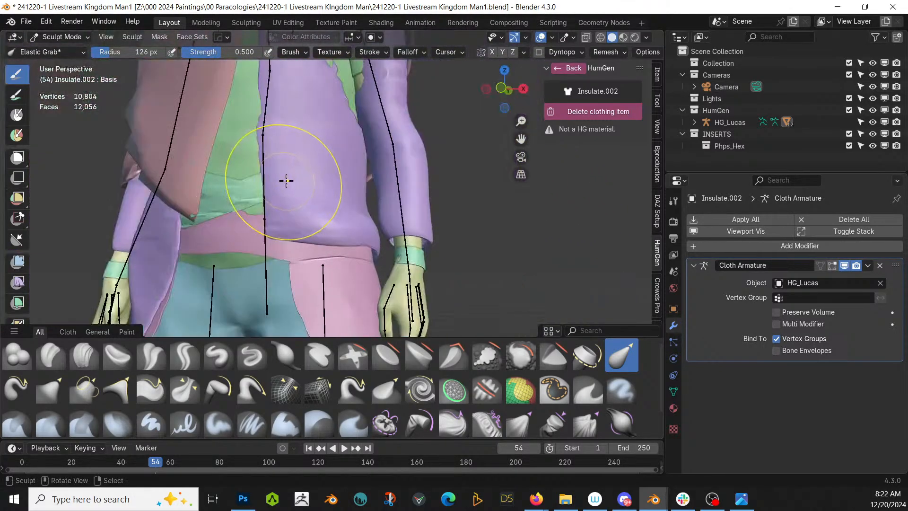
middle_click_drag(371, 236, 373, 120, "shift")
scroll(426, 203, "up", 3)
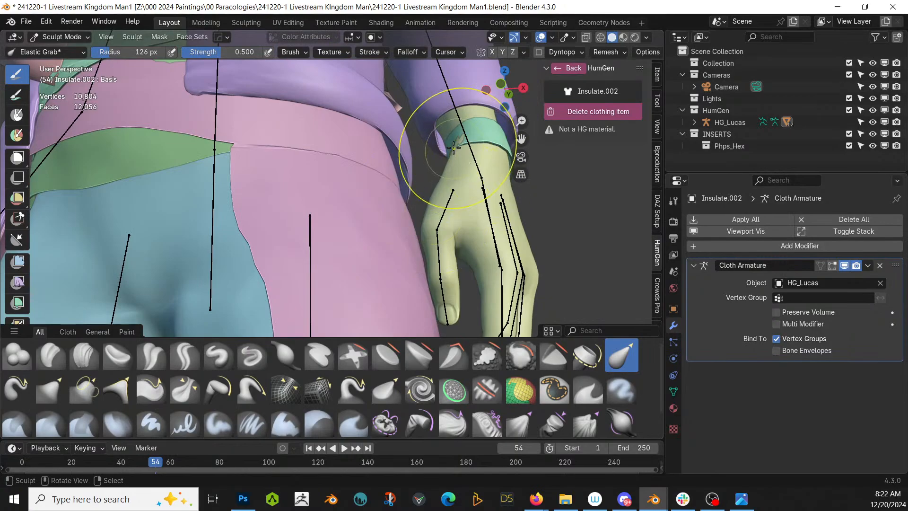
scroll(308, 192, "down", 3)
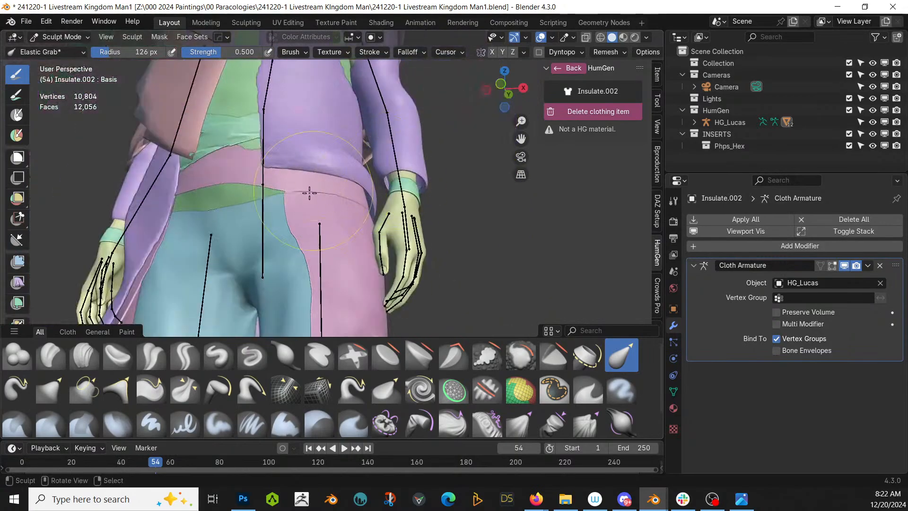
mouse_move(307, 192)
middle_mouse_down()
mouse_move(330, 61)
mouse_move(360, 128)
mouse_move(493, 242)
mouse_move(412, 249)
mouse_move(367, 152)
middle_mouse_up()
scroll(320, 91, "down", 2)
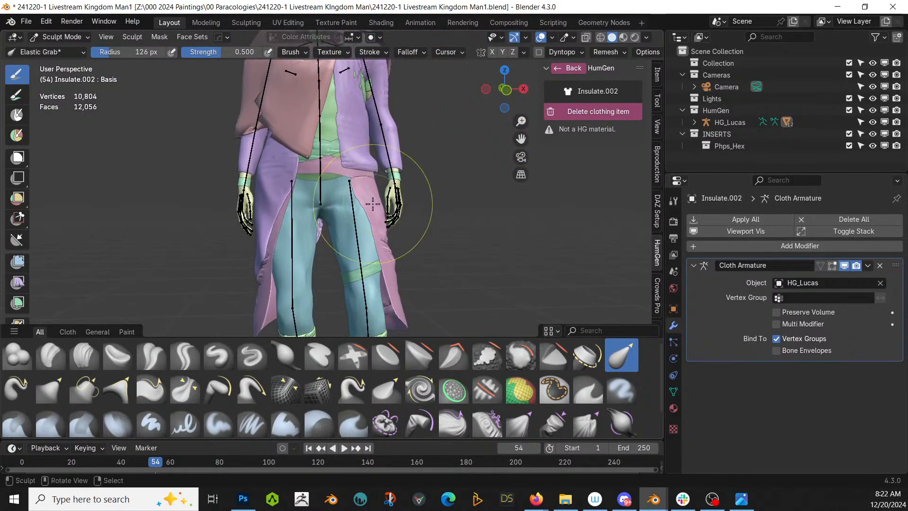
scroll(372, 203, "up", 1)
middle_click_drag(372, 202, 373, 248, "shift")
scroll(370, 265, "up", 3)
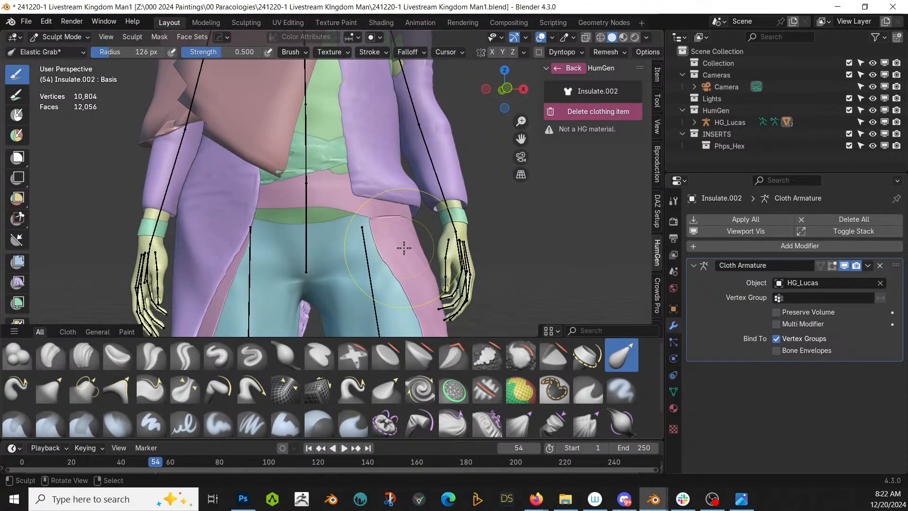
Switch sculpting to the Divine Skirt and adjust its waistband at the hip with the Elastic Grab brush
key("alt+q")
scroll(360, 236, "up", 1)
mouse_move(342, 220)
middle_mouse_down()
mouse_move(376, 269)
mouse_move(360, 233)
mouse_move(263, 203)
mouse_move(260, 185)
mouse_move(362, 180)
middle_mouse_up()
scroll(212, 202, "up", 2)
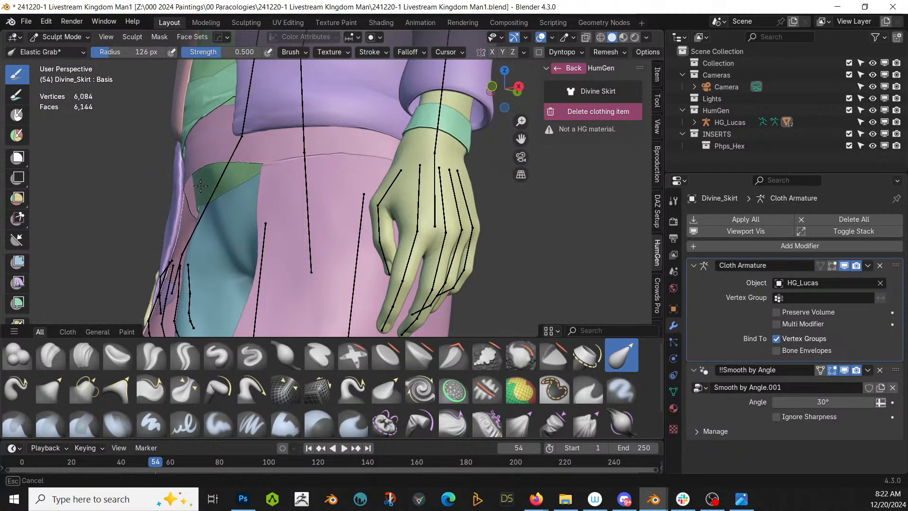
middle_click_drag(201, 186, 220, 192)
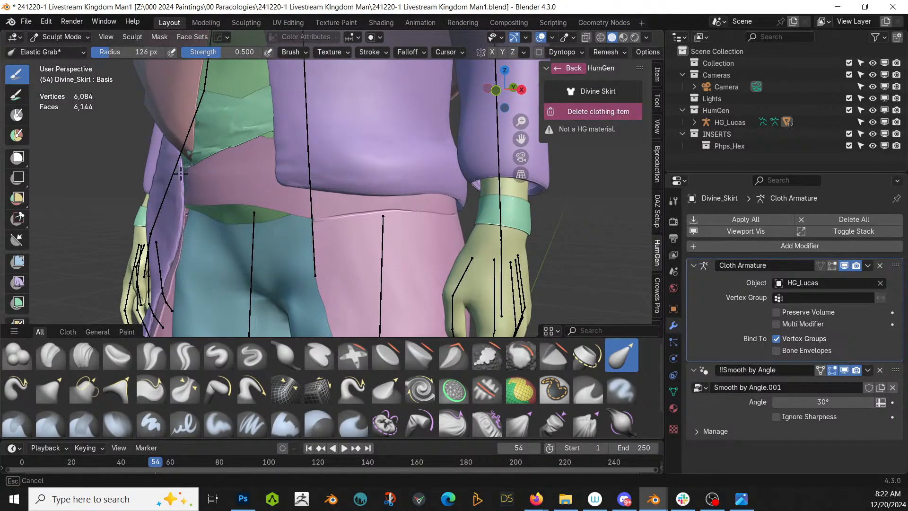
left_click_drag(180, 173, 185, 173)
Check the skirt from behind and the side, and nudge its lower flap beside the leg with the Elastic Grab brush
scroll(208, 182, "down", 5)
mouse_move(252, 195)
middle_mouse_down()
mouse_move(332, 195)
mouse_move(348, 167)
mouse_move(371, 194)
mouse_move(441, 193)
mouse_move(347, 203)
mouse_move(299, 119)
mouse_move(101, 161)
middle_mouse_up()
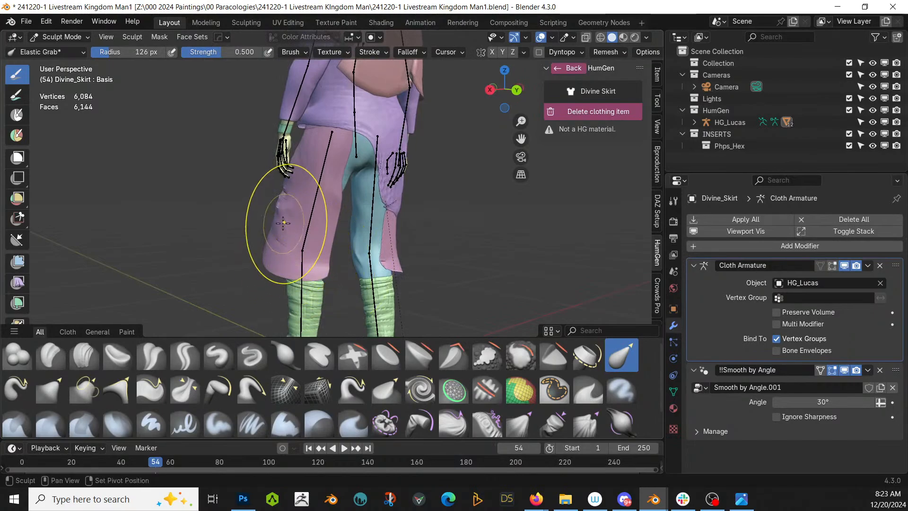
middle_click_drag(284, 212, 344, 230)
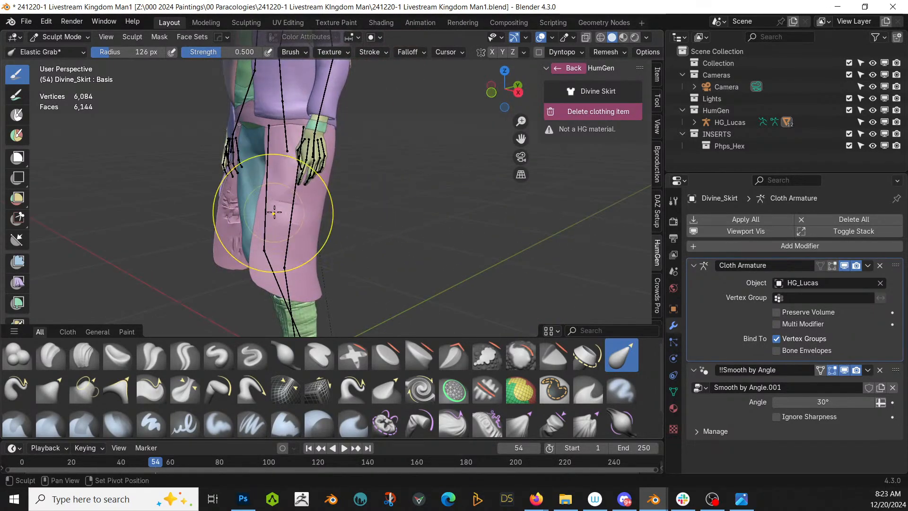
middle_click_drag(274, 211, 234, 223)
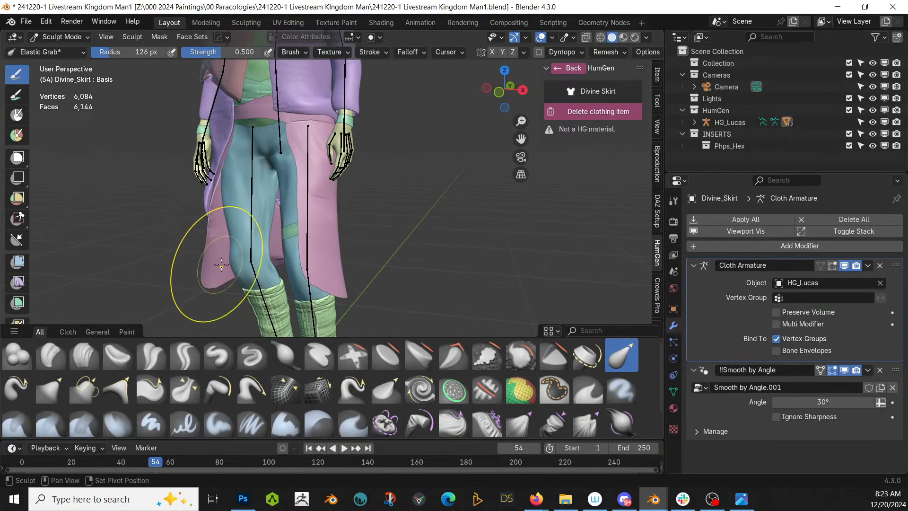
middle_click_drag(221, 265, 272, 260)
left_click_drag(258, 240, 254, 237)
scroll(301, 259, "down", 2)
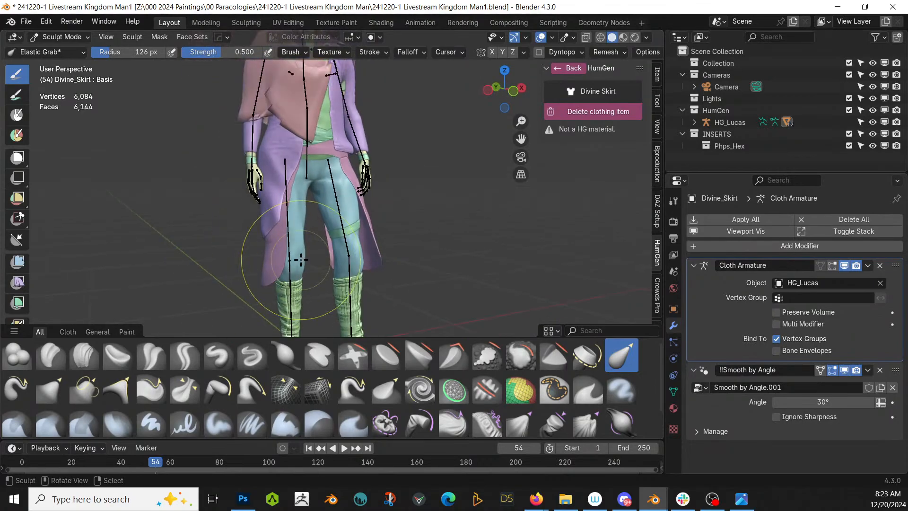
middle_click_drag(301, 260, 280, 283)
Switch sculpting to the Retopo_4 jacket and pull its shoulder out over the shirt with the Elastic Grab brush
middle_click_drag(410, 246, 387, 321, "shift")
scroll(387, 321, "up", 3)
middle_click_drag(376, 230, 367, 262, "shift")
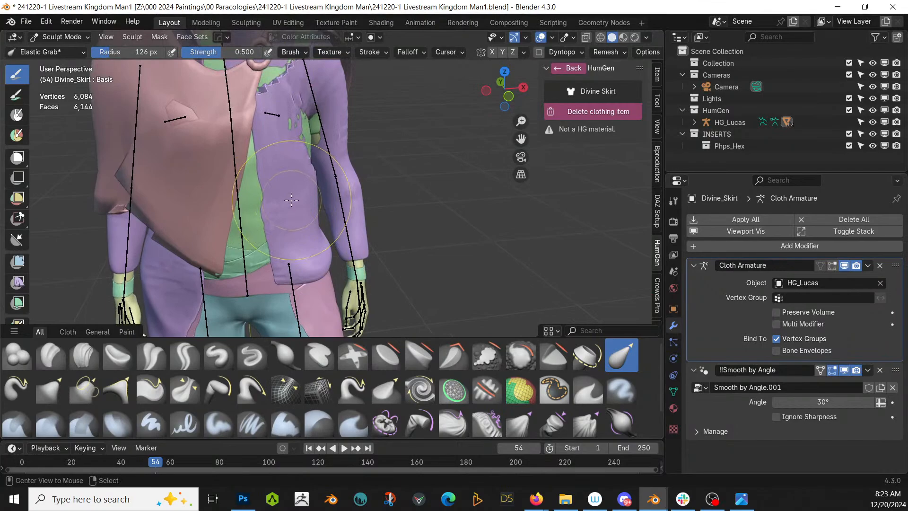
key("alt+q")
middle_click_drag(308, 142, 316, 236, "shift")
scroll(316, 234, "up", 4)
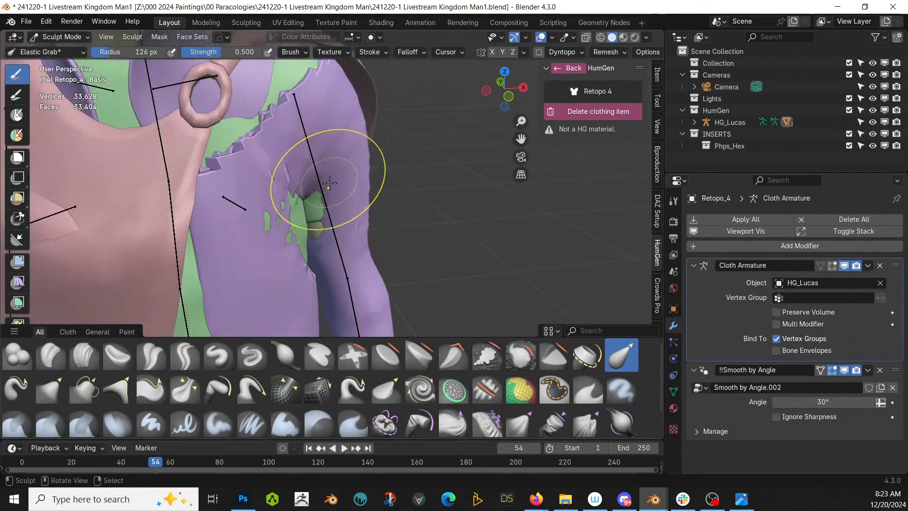
middle_click_drag(332, 166, 345, 227, "shift")
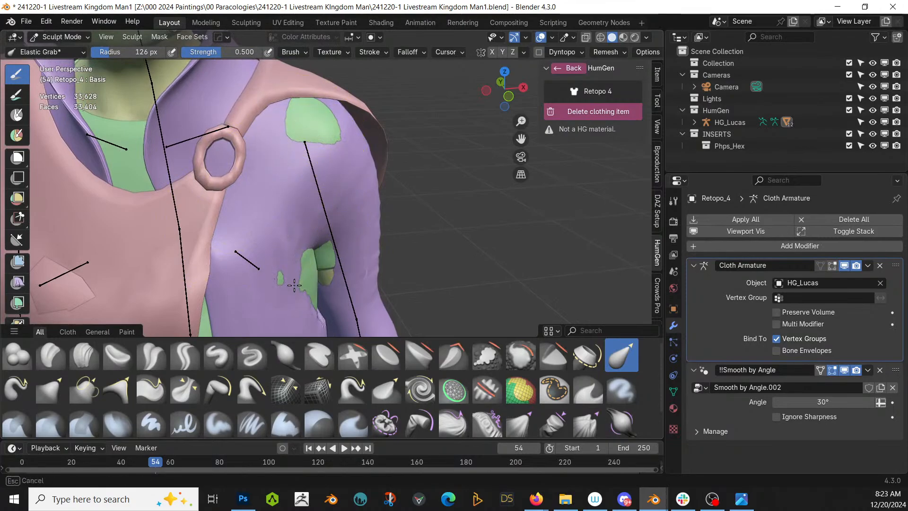
middle_click_drag(315, 135, 356, 154)
left_click_drag(404, 152, 431, 145)
Pull the jacket's side below the armpit over the exposed shirt with the Elastic Grab brush
mouse_move(437, 211)
middle_mouse_down("shift")
mouse_move(399, 126)
mouse_move(350, 155)
middle_mouse_up("shift")
scroll(397, 130, "up", 3)
middle_click_drag(244, 154, 242, 208, "shift")
middle_click_drag(242, 208, 250, 221)
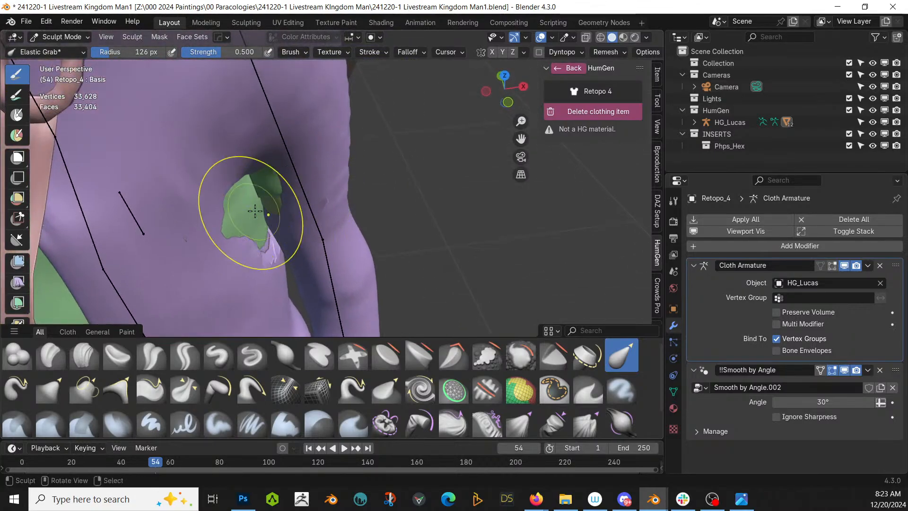
left_click_drag(274, 250, 274, 251)
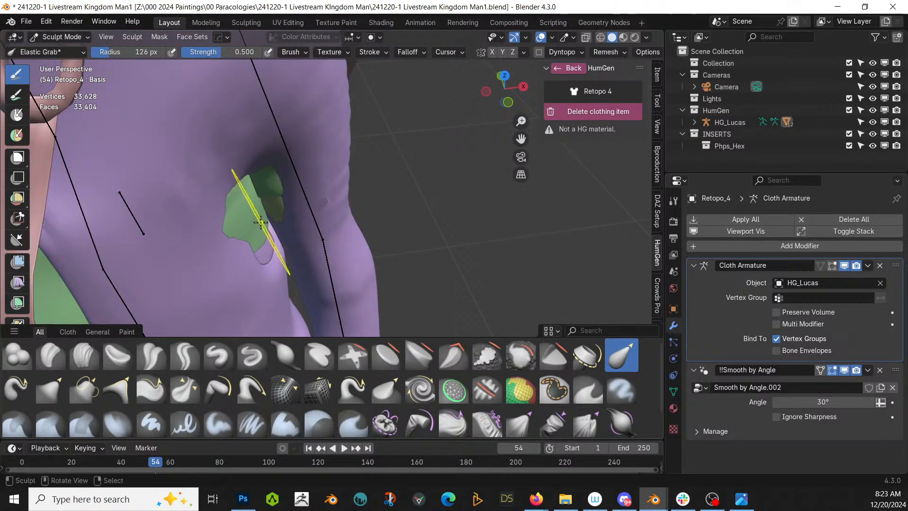
middle_click_drag(285, 234, 307, 233)
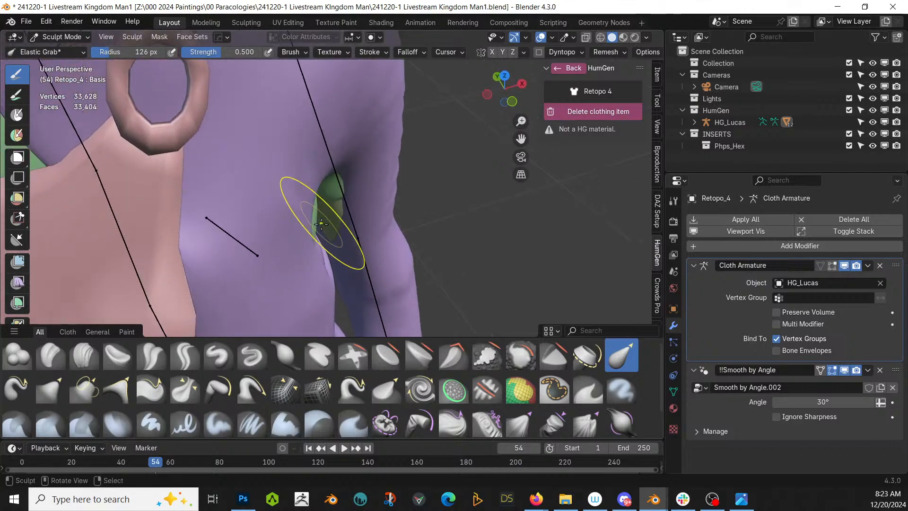
left_click_drag(337, 223, 329, 235)
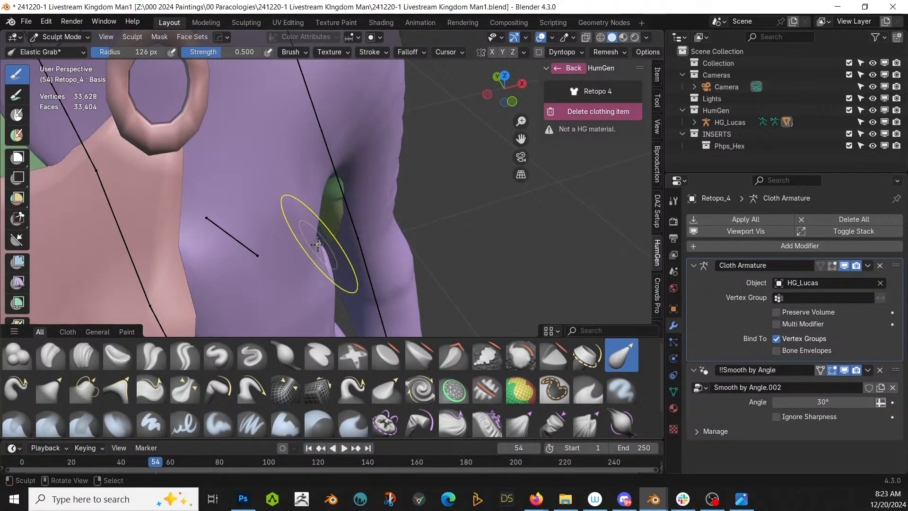
middle_click_drag(333, 245, 280, 227)
middle_click_drag(217, 177, 261, 182)
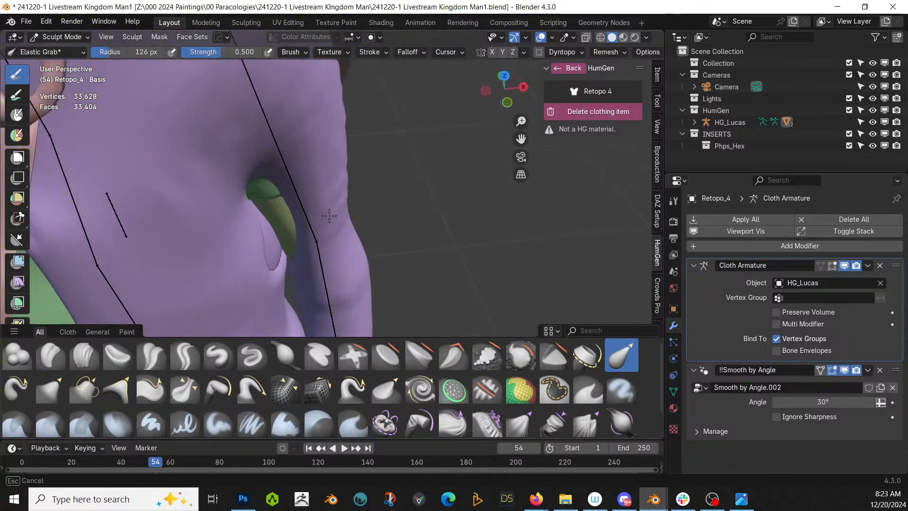
Pull the jacket's front edge of the armpit outward to cover the remaining shirt gap
middle_click_drag(329, 216, 330, 213, "shift")
scroll(231, 275, "down", 3)
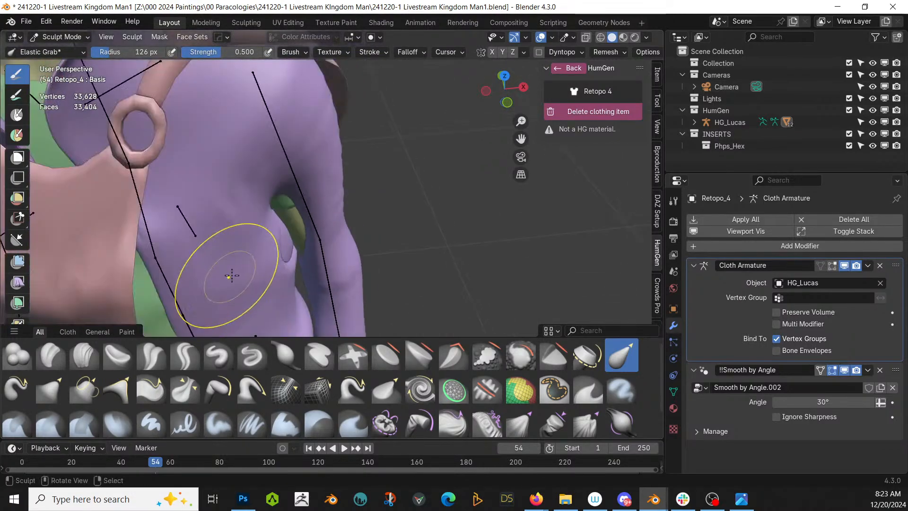
middle_click_drag(232, 275, 289, 219)
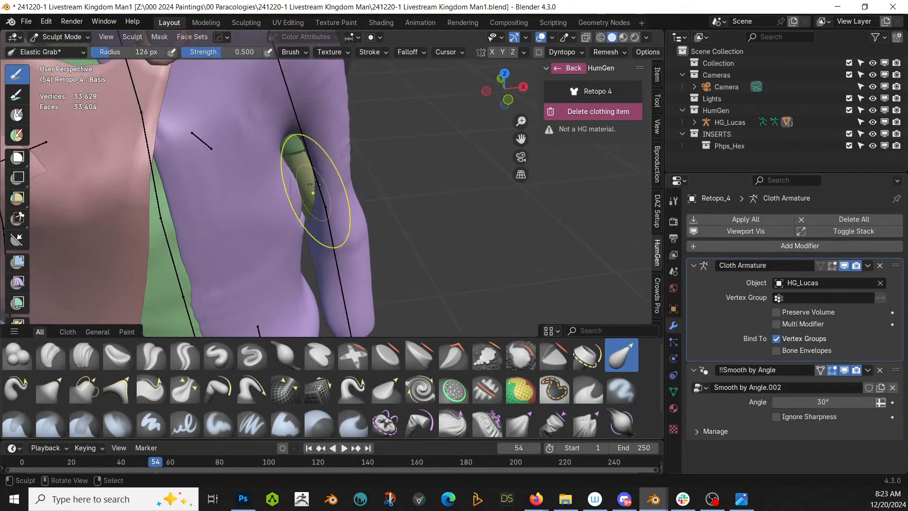
scroll(314, 182, "up", 2)
middle_click_drag(293, 163, 309, 172)
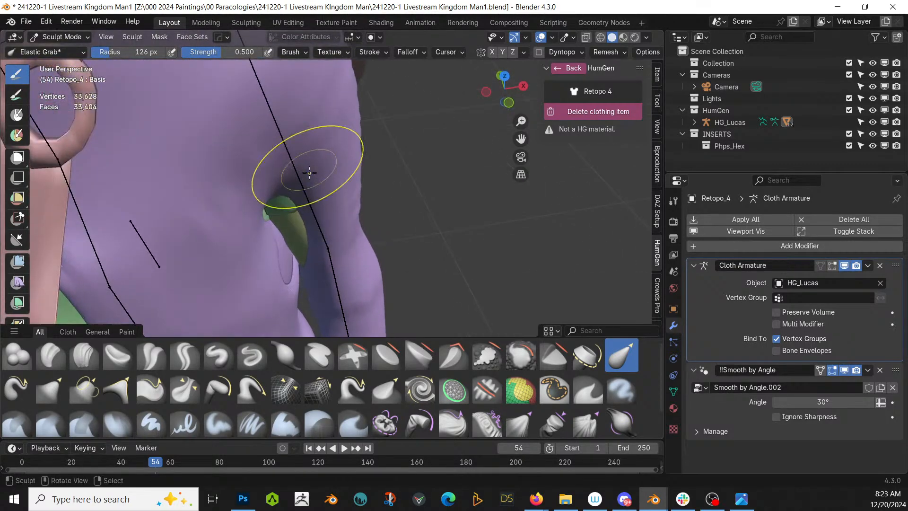
left_click_drag(249, 231, 291, 217)
scroll(291, 217, "down", 4)
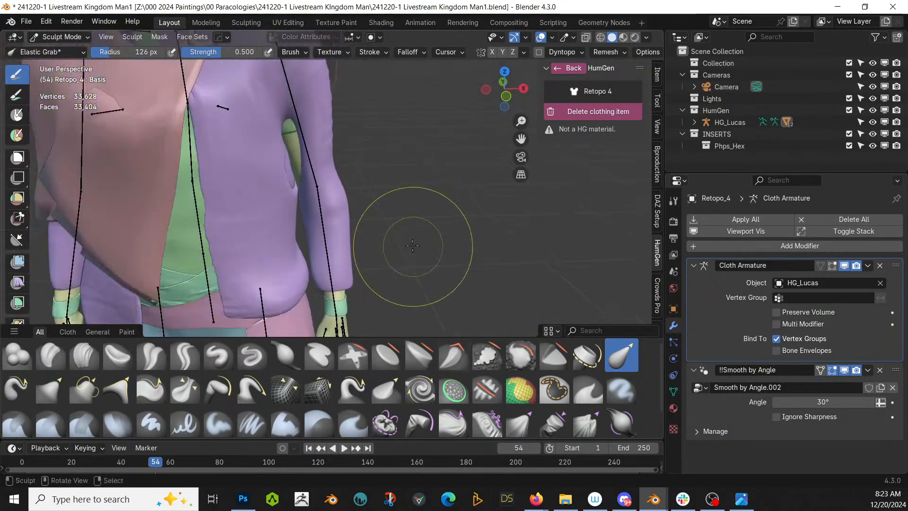
middle_click_drag(435, 223, 430, 274)
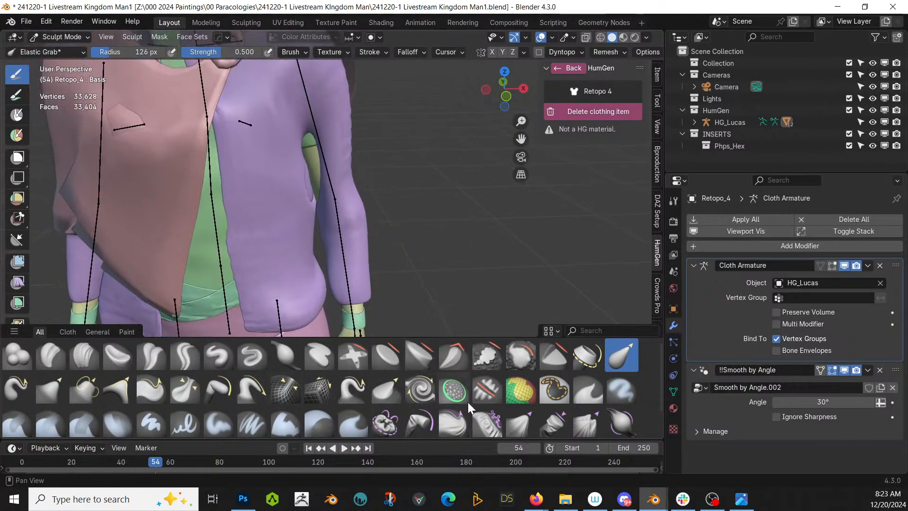
Mask the jacket's torso side below the armpit with the Mask brush, undoing the first stroke and repainting closer in
left_click(554, 395)
mouse_move(305, 170)
left_mouse_down()
mouse_move(298, 184)
mouse_move(307, 196)
left_mouse_up()
scroll(325, 199, "up", 3)
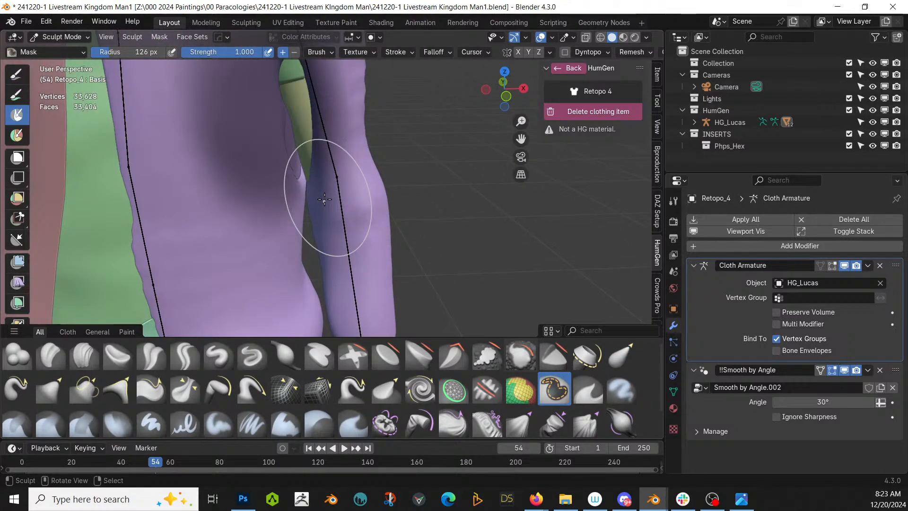
key("ctrl+z")
scroll(325, 199, "up", 3)
mouse_move(325, 198)
middle_mouse_down()
mouse_move(297, 205)
mouse_move(314, 233)
middle_mouse_up()
mouse_move(246, 173)
left_mouse_down()
mouse_move(253, 196)
mouse_move(307, 226)
mouse_move(284, 156)
mouse_move(269, 142)
left_mouse_up()
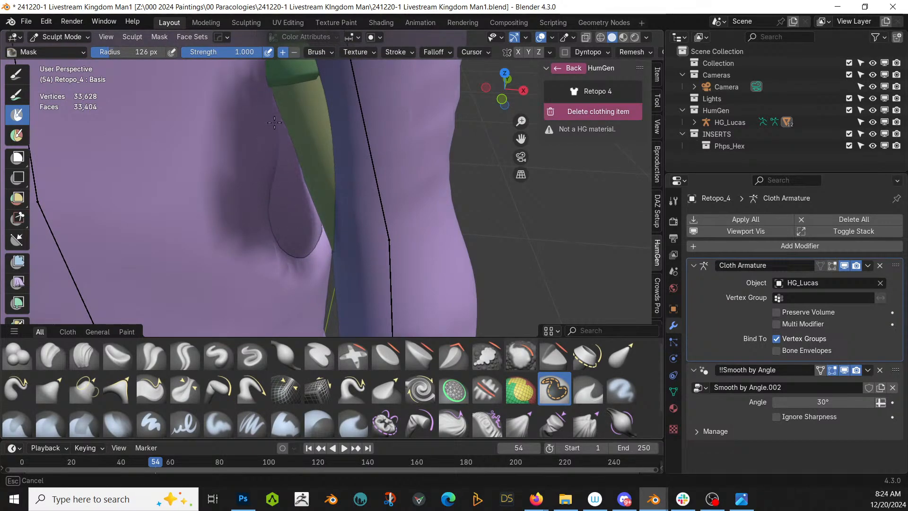
middle_click_drag(274, 122, 345, 219)
mouse_move(345, 219)
left_mouse_down()
mouse_move(375, 273)
mouse_move(406, 229)
left_mouse_up()
mouse_move(407, 229)
middle_mouse_down()
mouse_move(433, 201)
mouse_move(422, 183)
middle_mouse_up()
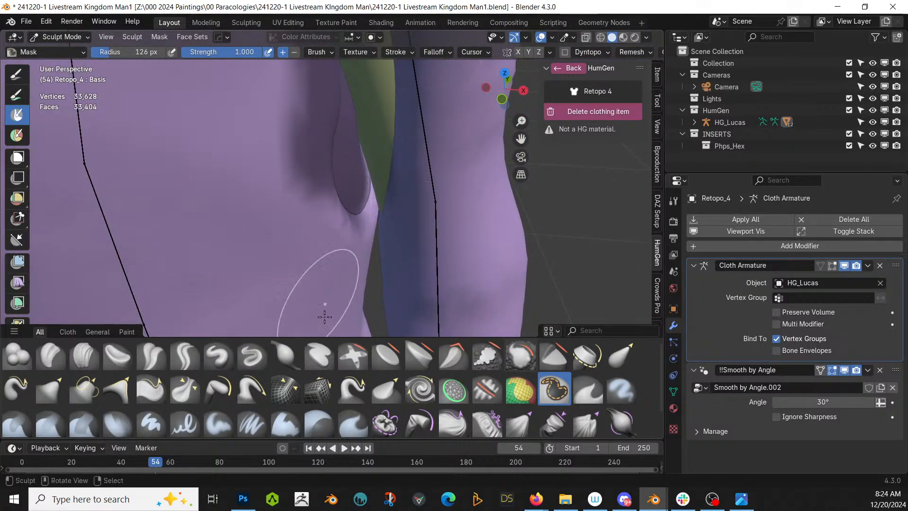
Pull the jacket's inner sleeve and armpit toward the masked torso with the Elastic Grab brush to close the gap
left_click(619, 357)
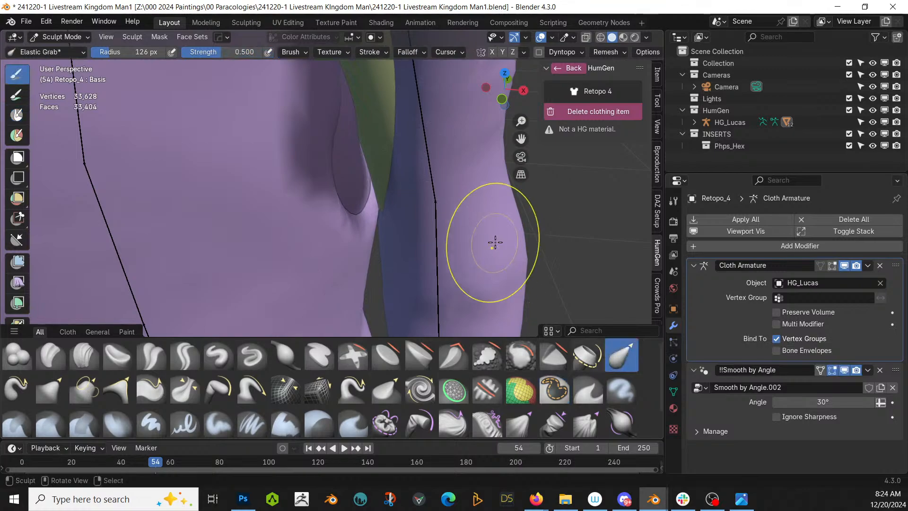
left_click_drag(405, 112, 339, 135)
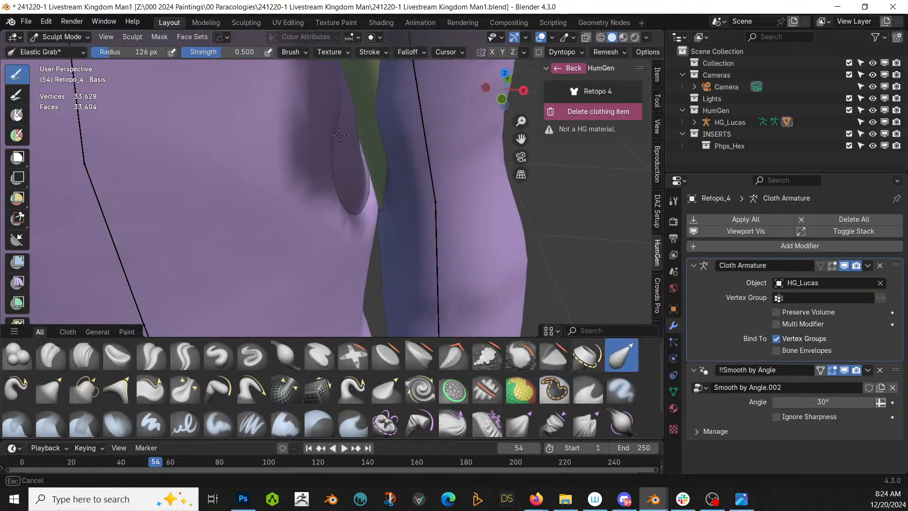
mouse_move(382, 171)
left_mouse_down()
mouse_move(318, 171)
mouse_move(325, 170)
left_mouse_up()
middle_click_drag(384, 94, 411, 222, "shift")
left_click_drag(372, 225, 311, 242)
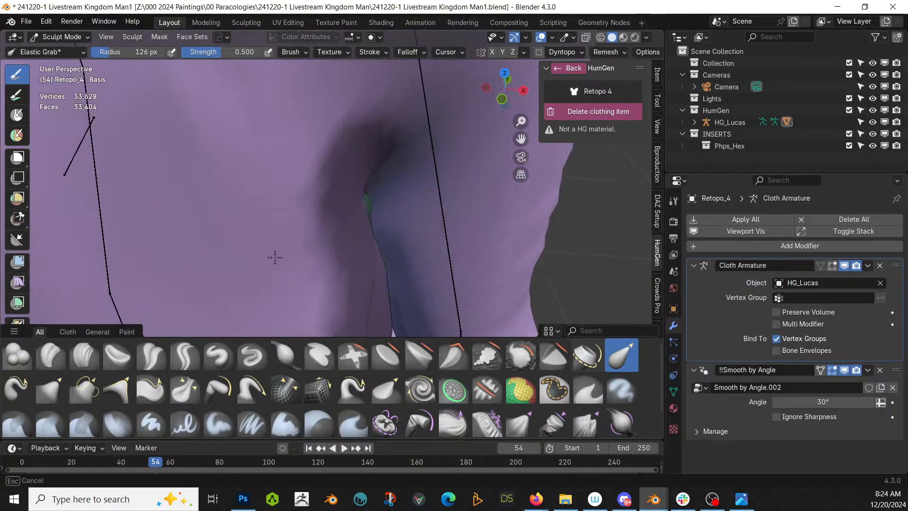
left_click_drag(353, 218, 355, 213)
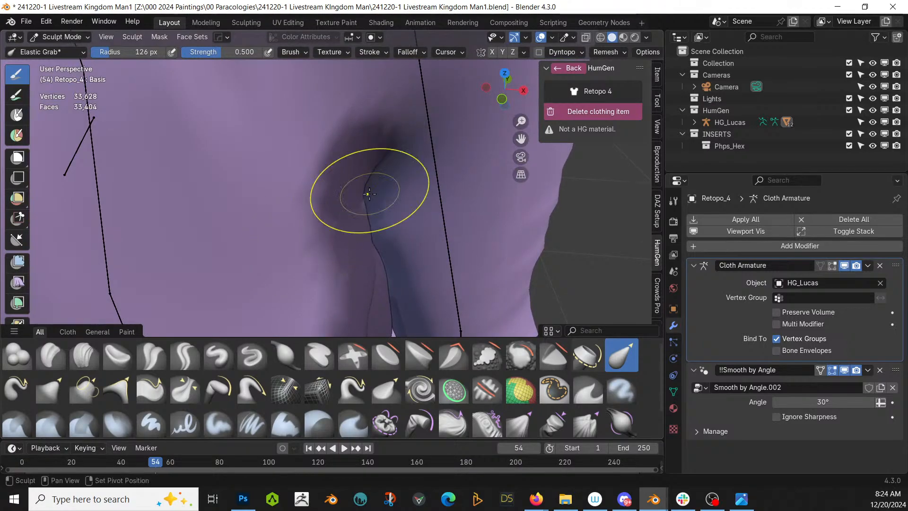
scroll(405, 194, "down", 3)
middle_click_drag(405, 194, 394, 96, "shift")
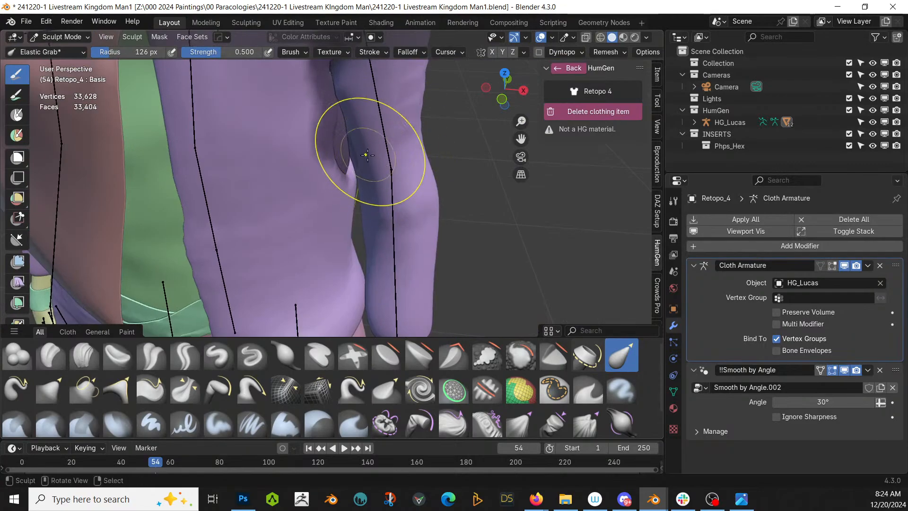
scroll(353, 160, "down", 5)
mouse_move(354, 177)
middle_mouse_down()
mouse_move(425, 119)
mouse_move(420, 266)
middle_mouse_up()
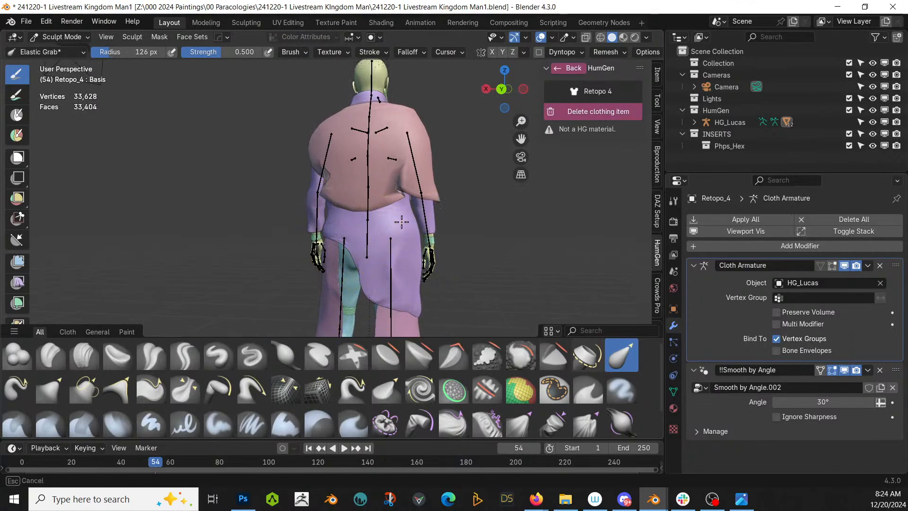
Adjust the jacket's back around the waist and side below the cape with the Elastic Grab brush
left_click_drag(401, 222, 394, 225)
middle_click_drag(393, 226, 437, 235)
scroll(288, 240, "up", 3)
left_click_drag(280, 189, 299, 186)
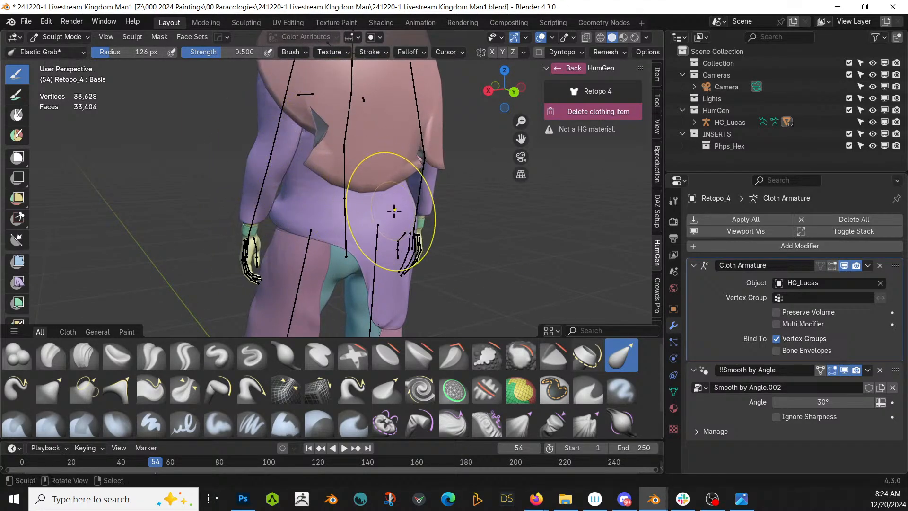
middle_click_drag(394, 211, 356, 373)
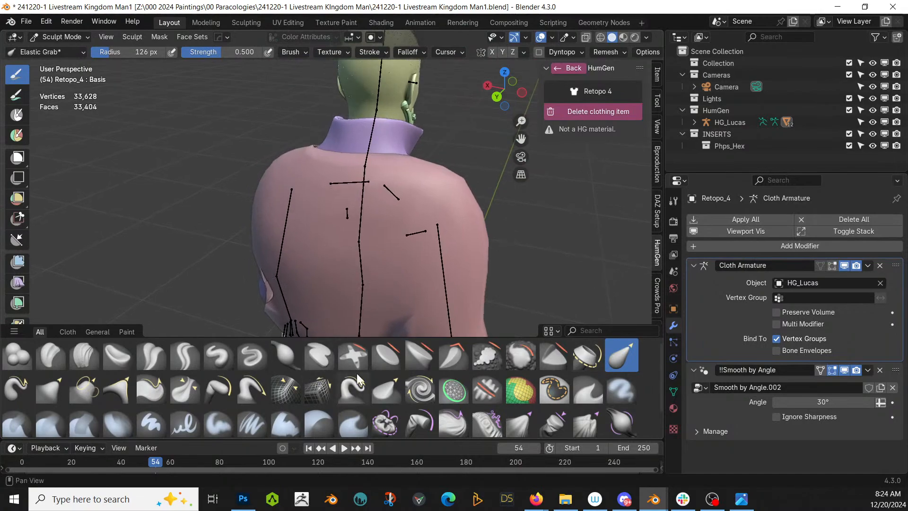
Switch sculpting to the cape and pull its rear and side hem over the jacket sleeve with Elastic Grab
key("alt+q")
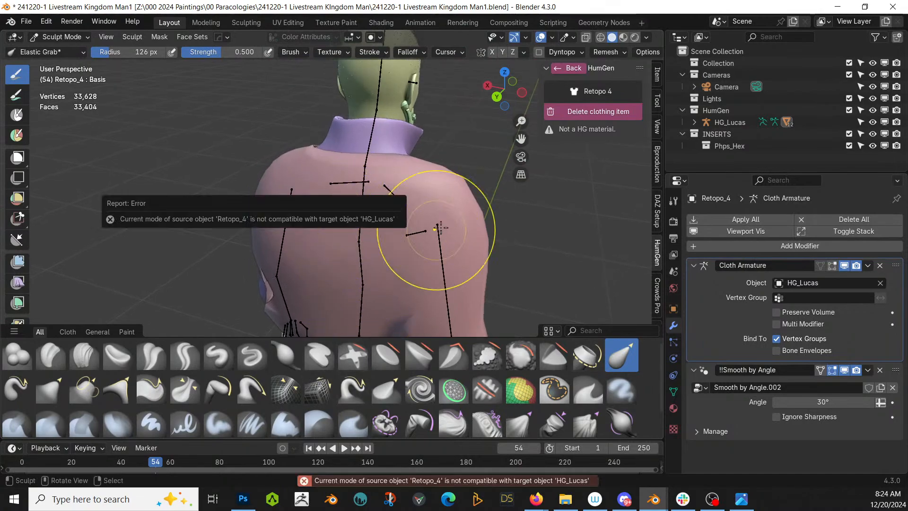
key("alt+q")
middle_click_drag(300, 270, 415, 173, "shift")
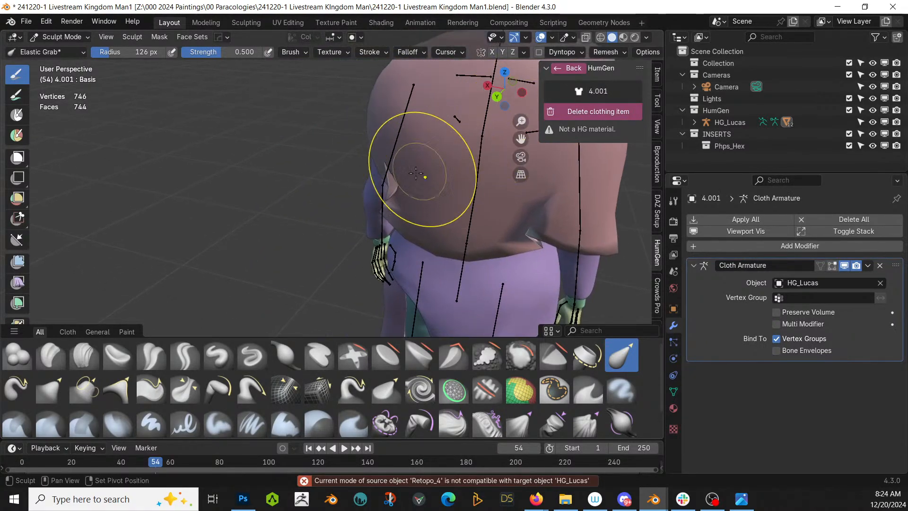
mouse_move(539, 222)
middle_mouse_down()
mouse_move(600, 219)
mouse_move(386, 182)
middle_mouse_up()
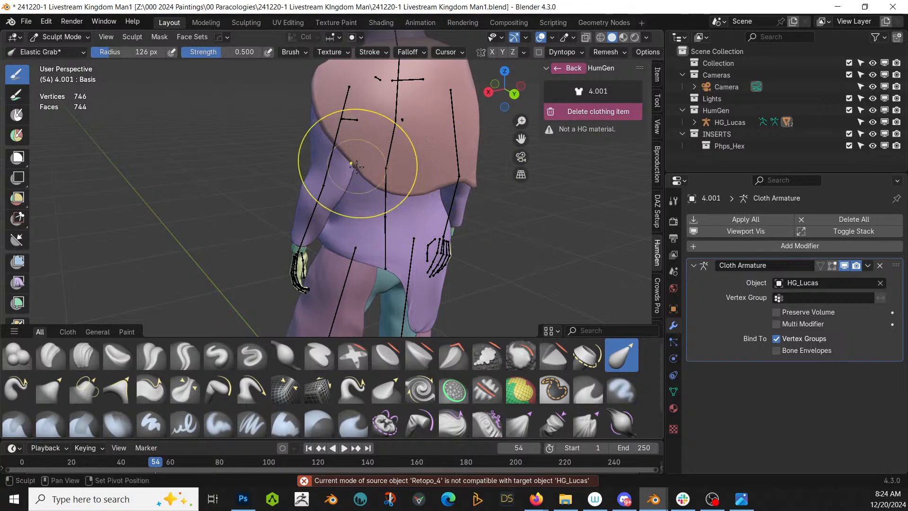
left_click_drag(337, 159, 338, 140)
mouse_move(357, 147)
middle_mouse_down()
mouse_move(409, 183)
mouse_move(423, 250)
middle_mouse_up()
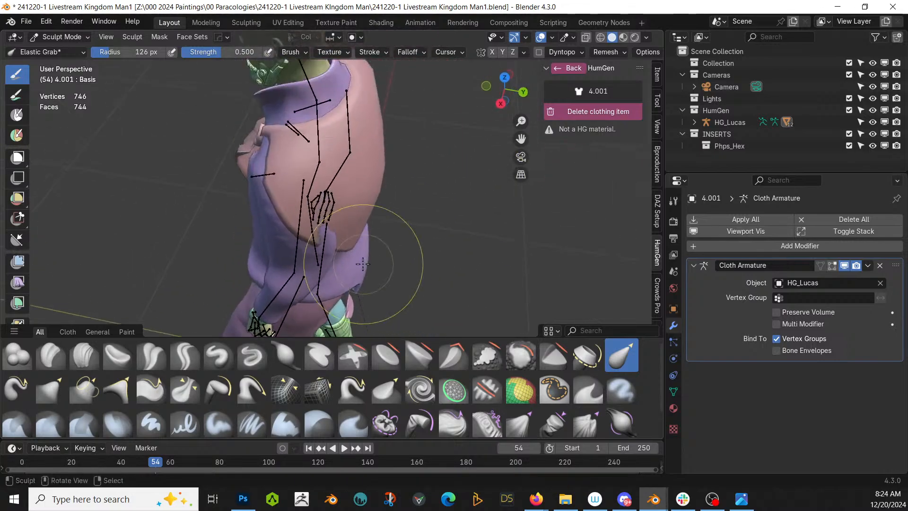
scroll(373, 257, "up", 2)
mouse_move(328, 255)
left_mouse_down()
mouse_move(330, 245)
mouse_move(344, 247)
left_mouse_up()
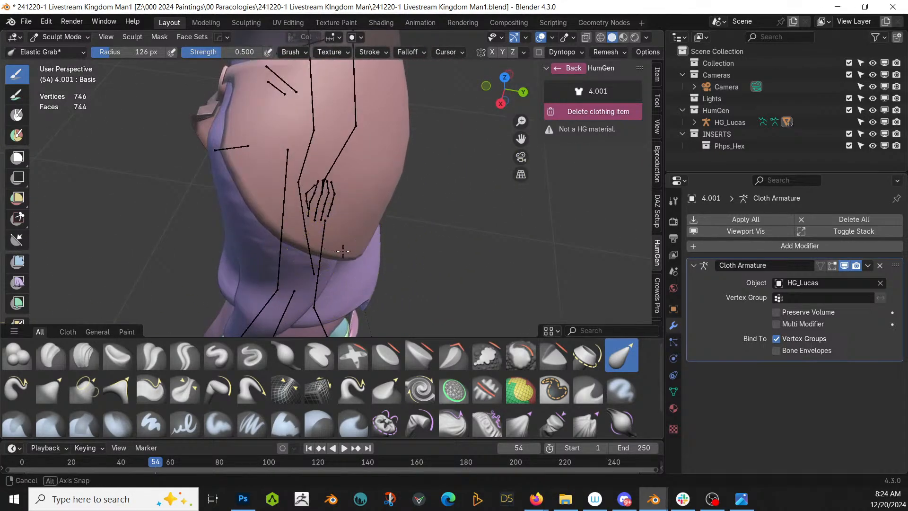
Pull the cape's arm side and front shoulder outward to cover the clothing poking through
mouse_move(344, 247)
middle_mouse_down()
mouse_move(265, 222)
mouse_move(128, 225)
middle_mouse_up()
mouse_move(128, 225)
left_mouse_down()
mouse_move(101, 195)
mouse_move(137, 179)
left_mouse_up()
middle_click_drag(137, 180, 189, 142)
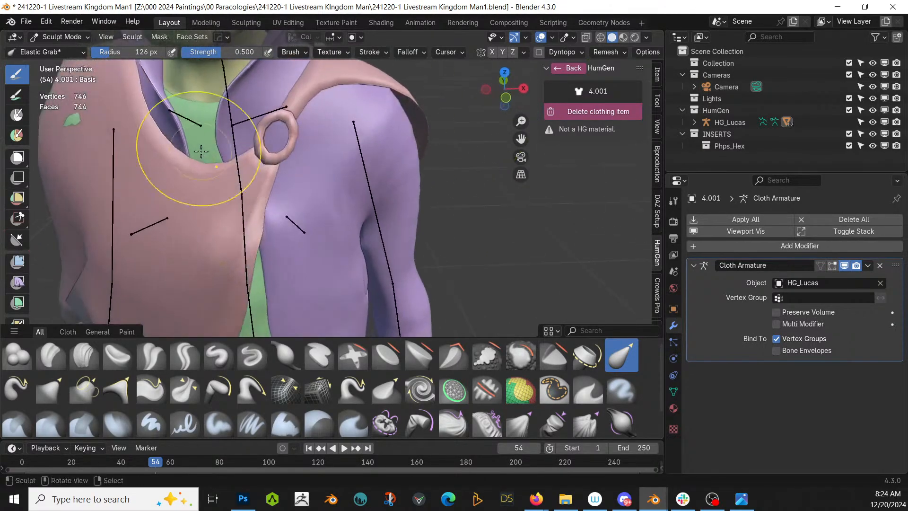
left_click_drag(80, 125, 64, 124)
middle_click_drag(64, 124, 208, 236)
Reshape the cape's lower front hem by the forearm and waist with the Elastic Grab brush
mouse_move(208, 236)
left_mouse_down()
mouse_move(208, 274)
mouse_move(183, 264)
left_mouse_up()
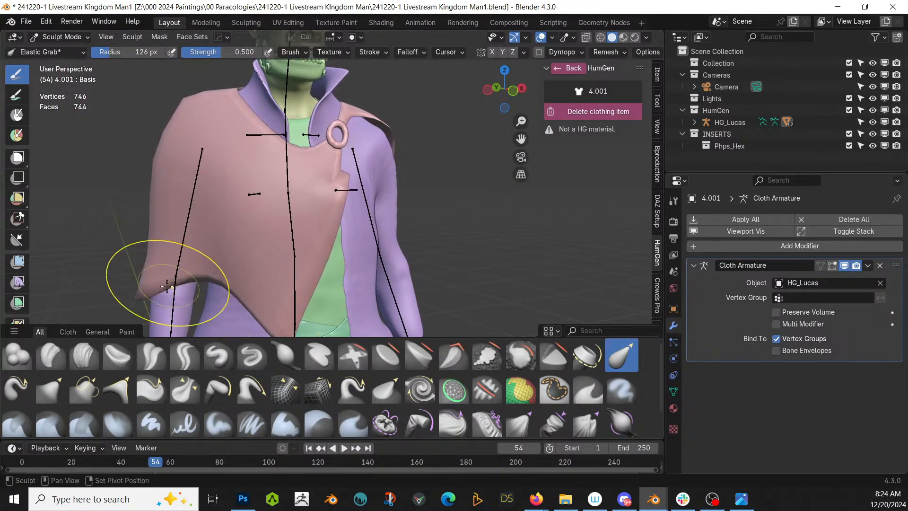
scroll(269, 298, "down", 5)
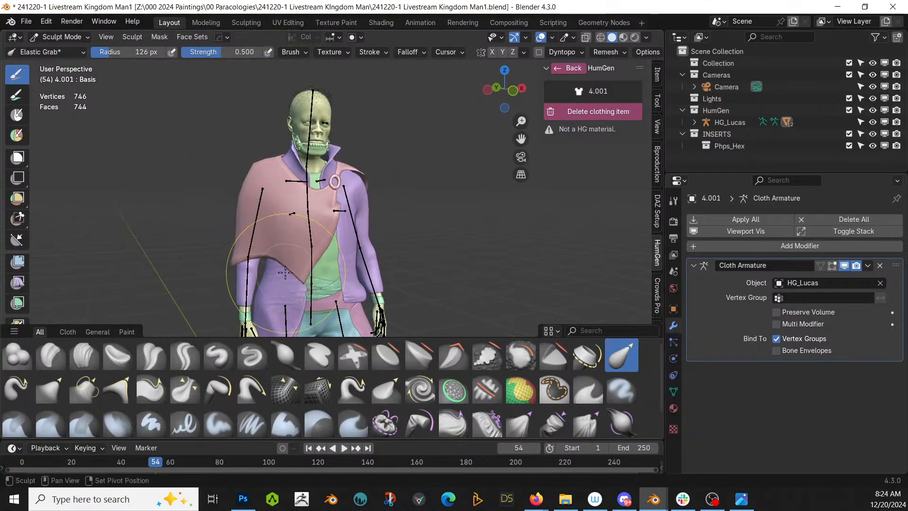
mouse_move(285, 272)
left_mouse_down()
mouse_move(293, 267)
mouse_move(271, 254)
mouse_move(246, 269)
mouse_move(260, 274)
left_mouse_up()
scroll(275, 254, "up", 1)
middle_click_drag(256, 203, 234, 220)
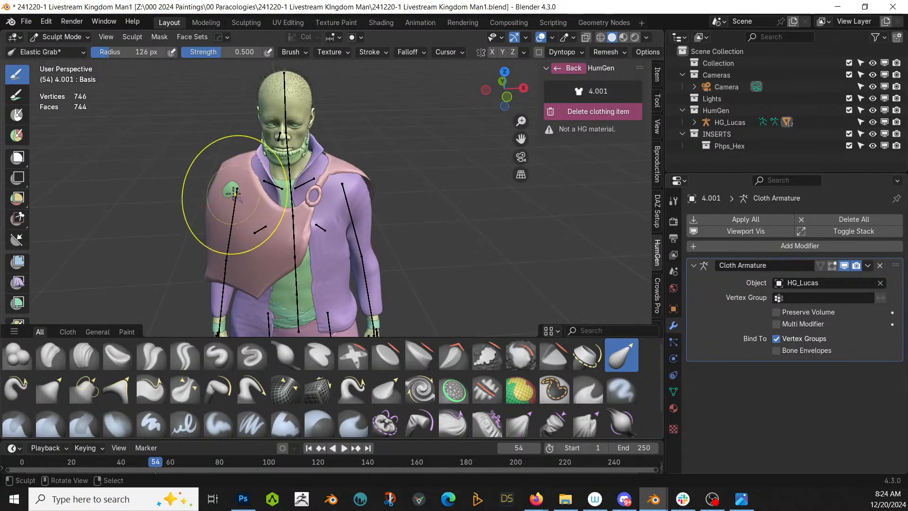
Pull the top and outer side of the cape's shoulder over the green patch poking through with Elastic Grab
left_click_drag(234, 191, 229, 192)
scroll(242, 198, "up", 1)
middle_click_drag(280, 186, 268, 170)
middle_click_drag(269, 169, 440, 244, "shift")
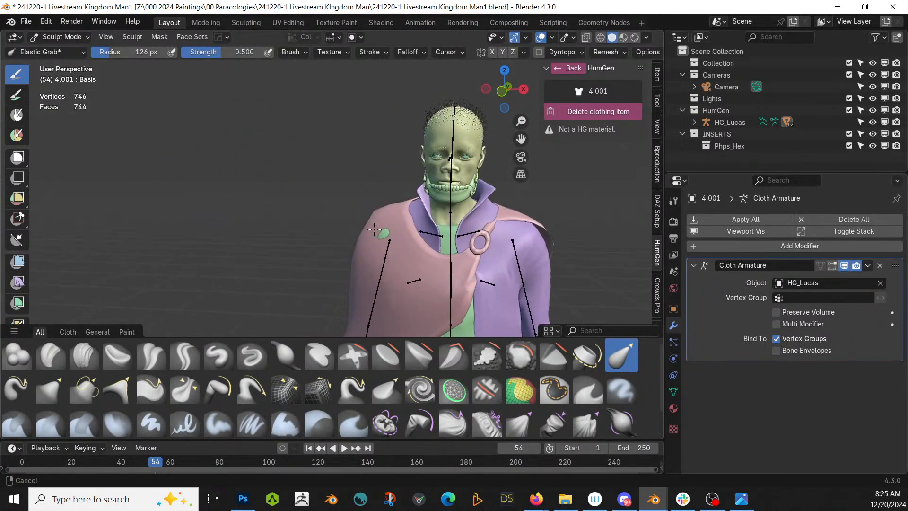
scroll(378, 234, "up", 3)
middle_click_drag(363, 232, 335, 214)
left_click_drag(408, 216, 409, 183)
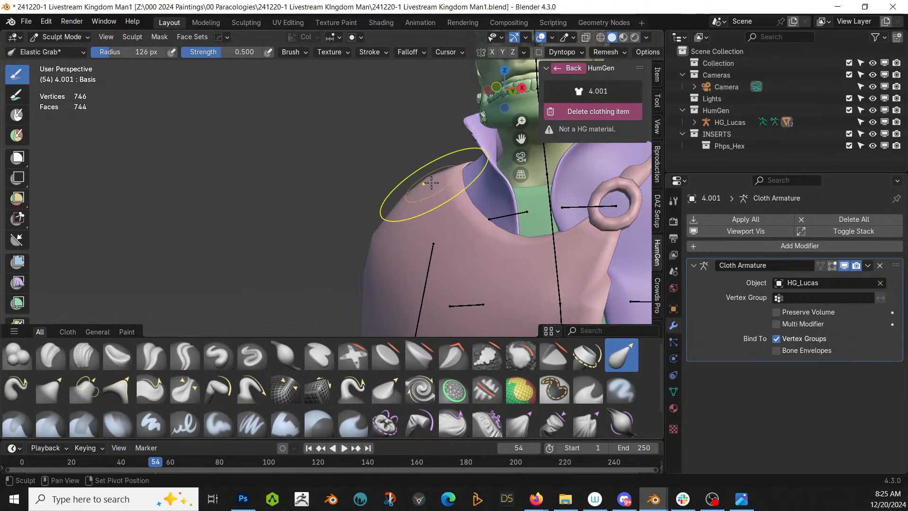
left_click_drag(376, 228, 410, 225)
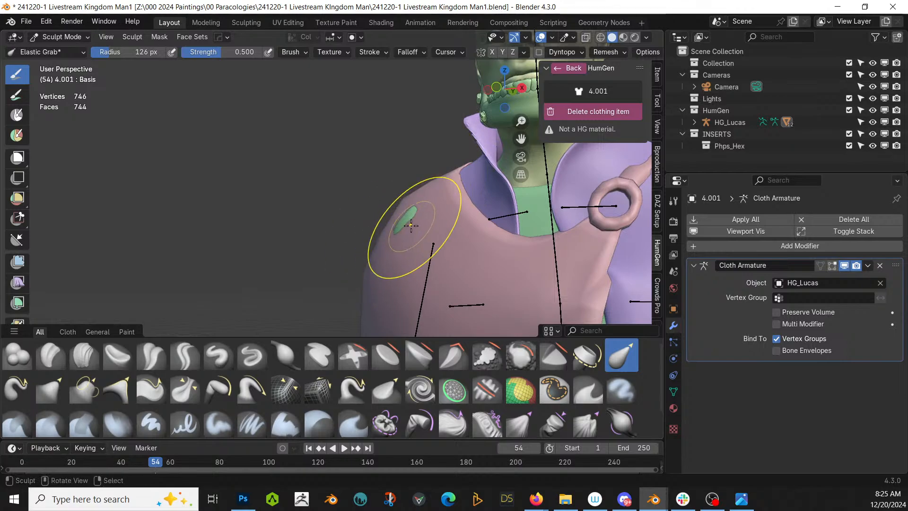
scroll(402, 219, "down", 6)
mouse_move(416, 227)
middle_mouse_down()
mouse_move(492, 267)
mouse_move(364, 233)
middle_mouse_up()
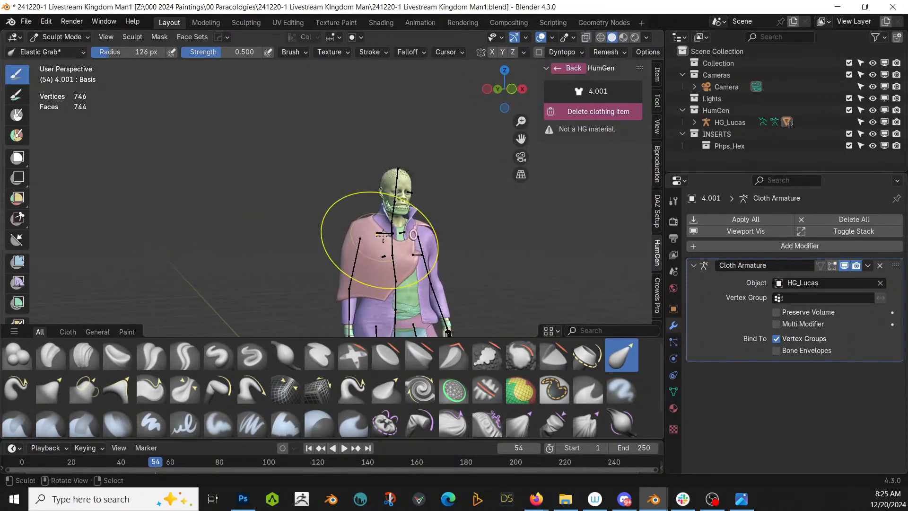
scroll(350, 179, "up", 3)
scroll(343, 138, "down", 2)
middle_click_drag(360, 161, 382, 188)
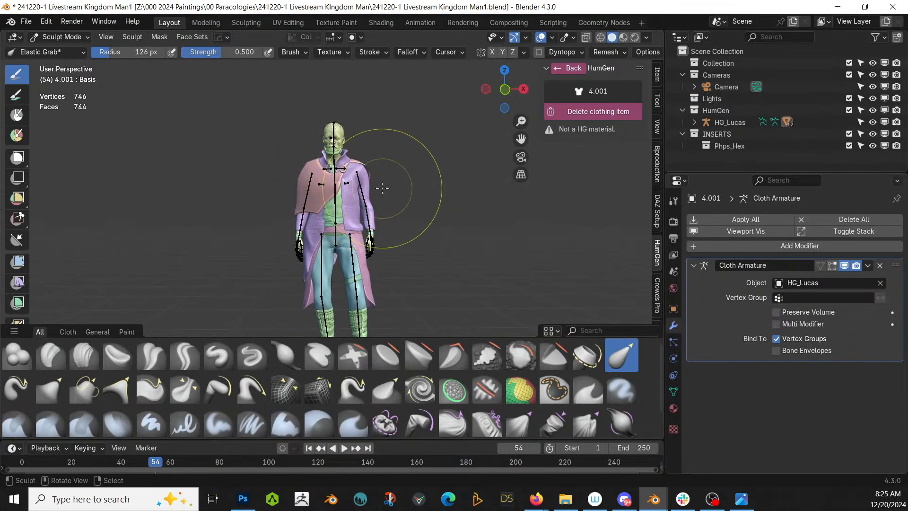
Display the character in rendered shading and switch the cape from sculpting to Object Mode
key("z")
key("8")
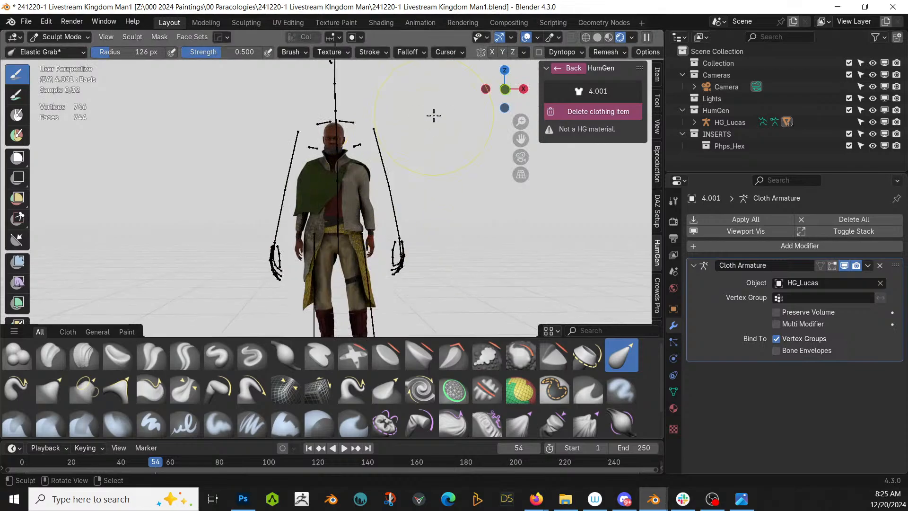
scroll(416, 156, "up", 4)
mouse_move(425, 174)
middle_mouse_down()
mouse_move(367, 236)
mouse_move(375, 229)
middle_mouse_up()
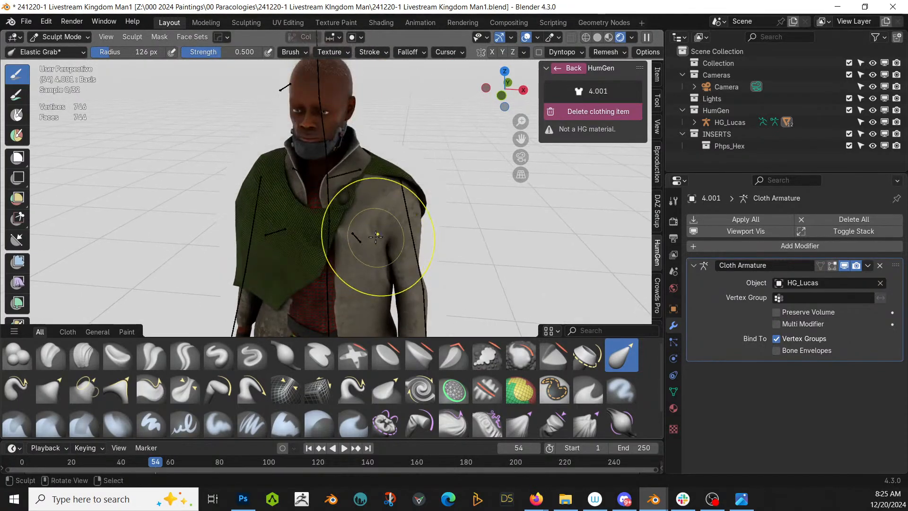
scroll(359, 203, "up", 3)
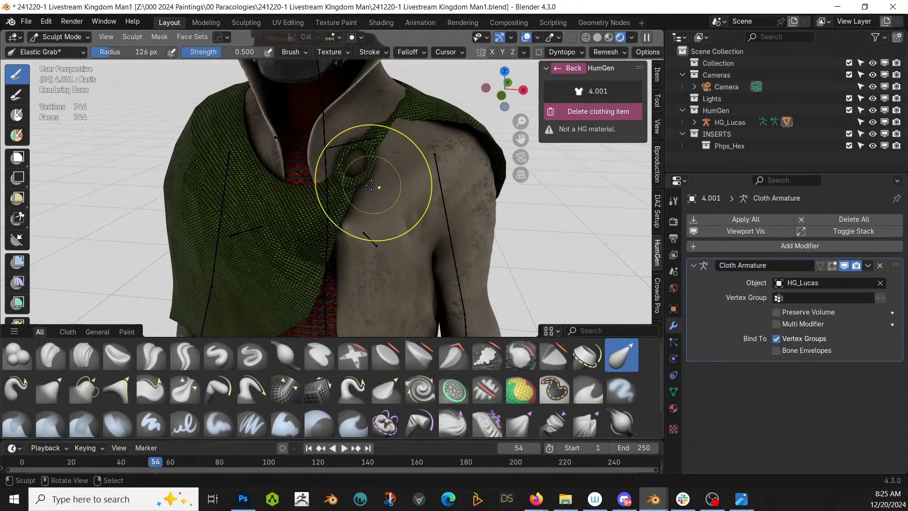
left_click(60, 37)
left_click(62, 46)
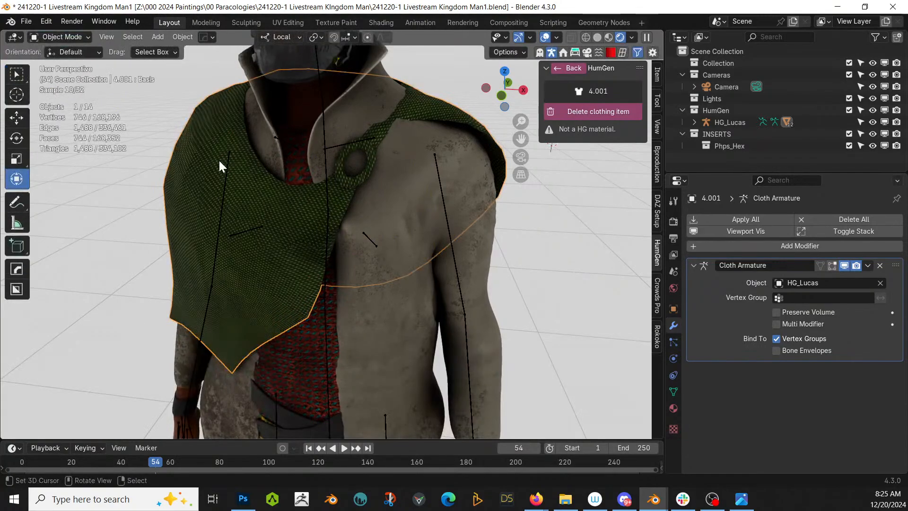
left_click(218, 158)
left_click(200, 115)
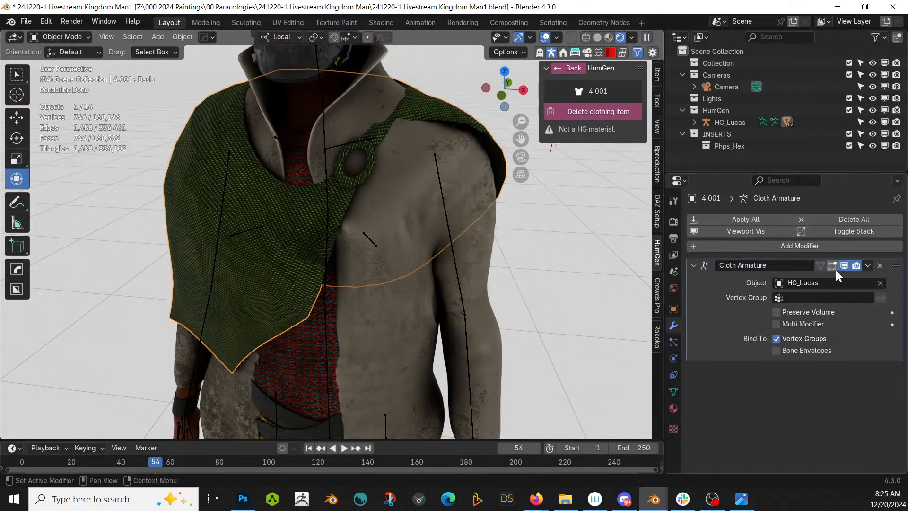
Edit the cape mesh and select all linked faces of the ring clasp
key("Tab")
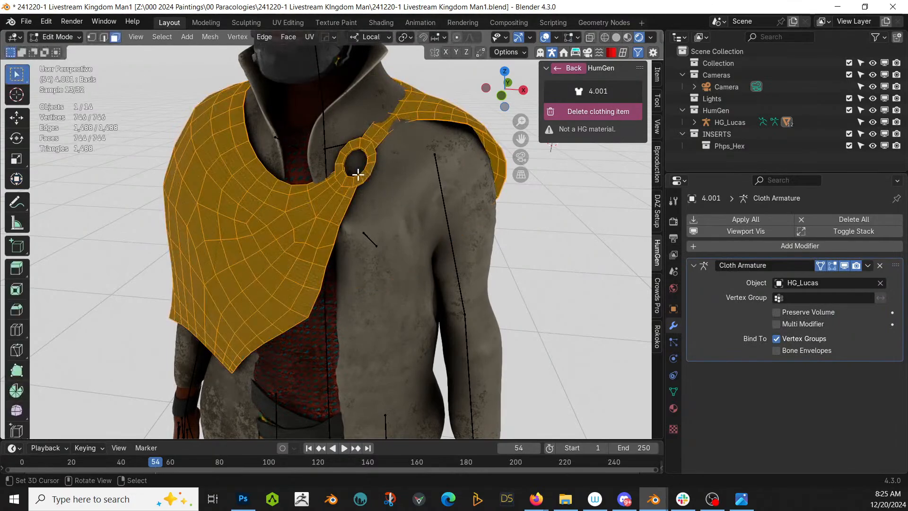
left_click(365, 177)
key("ctrl+l")
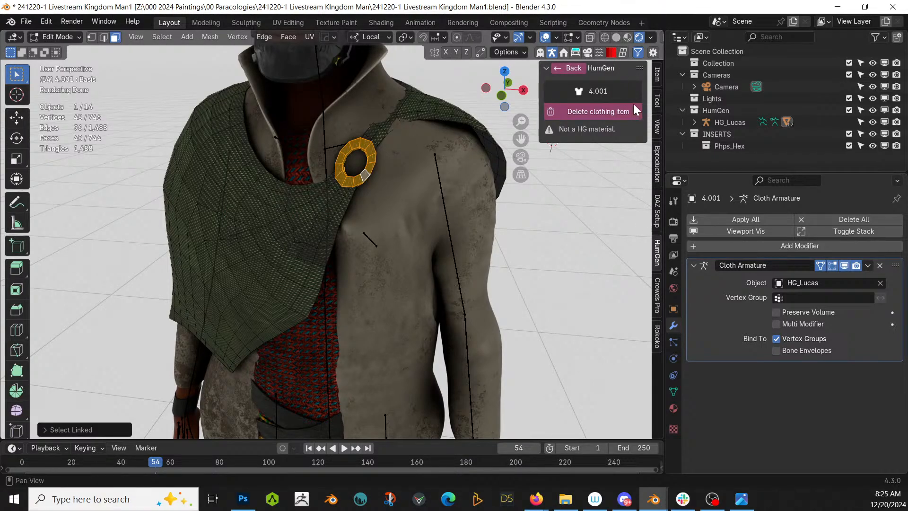
Give the ring clasp a second material slot with the Fast Gold metal from Realtime Materials, and return to Object Mode
left_click(612, 53)
left_click(656, 207)
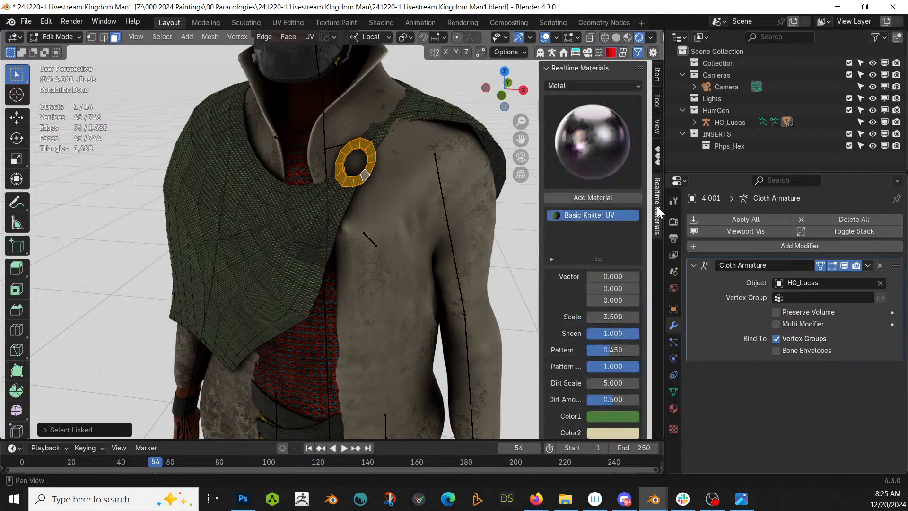
left_click(582, 138)
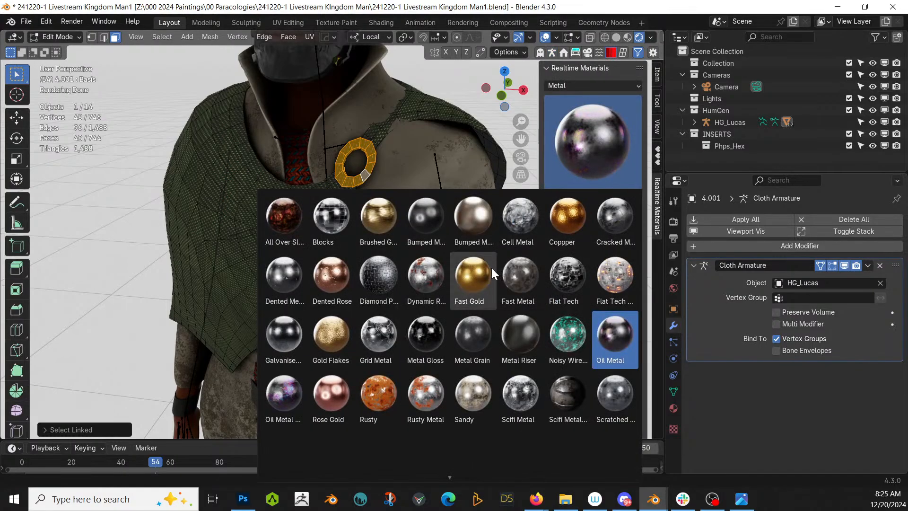
left_click(472, 274)
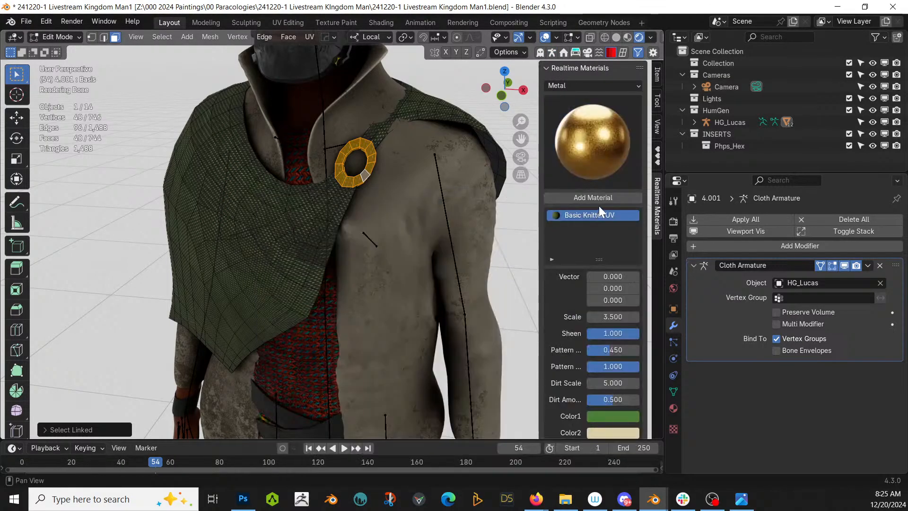
left_click(674, 406)
left_click(897, 220)
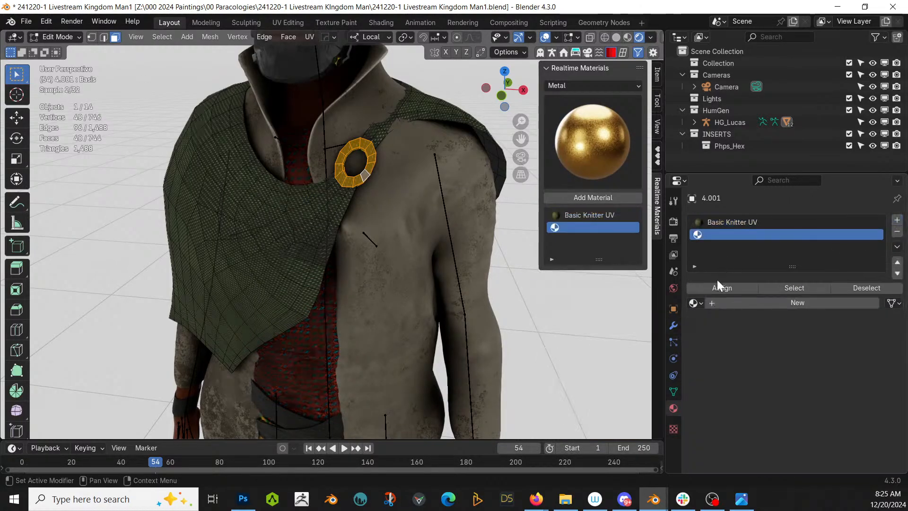
left_click(592, 197)
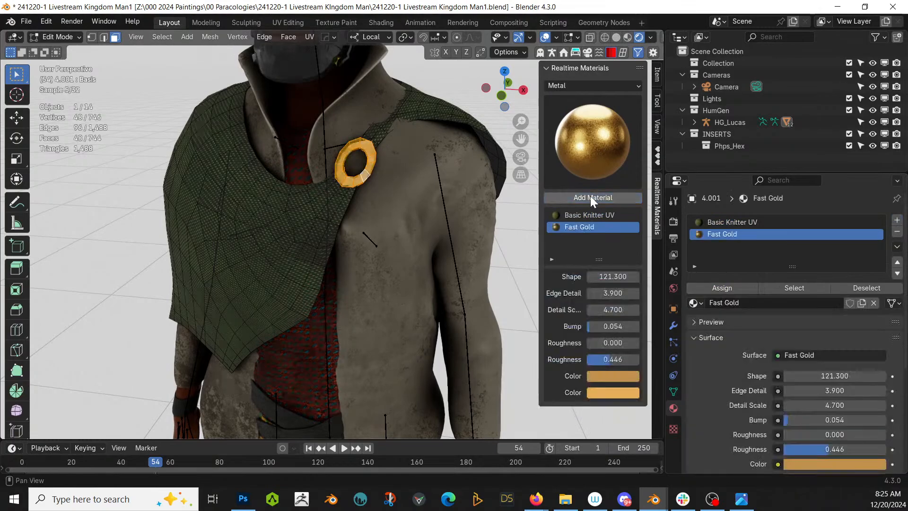
key("Tab")
Deselect the cape and make the HumGen character's hair visible
scroll(382, 200, "down", 10)
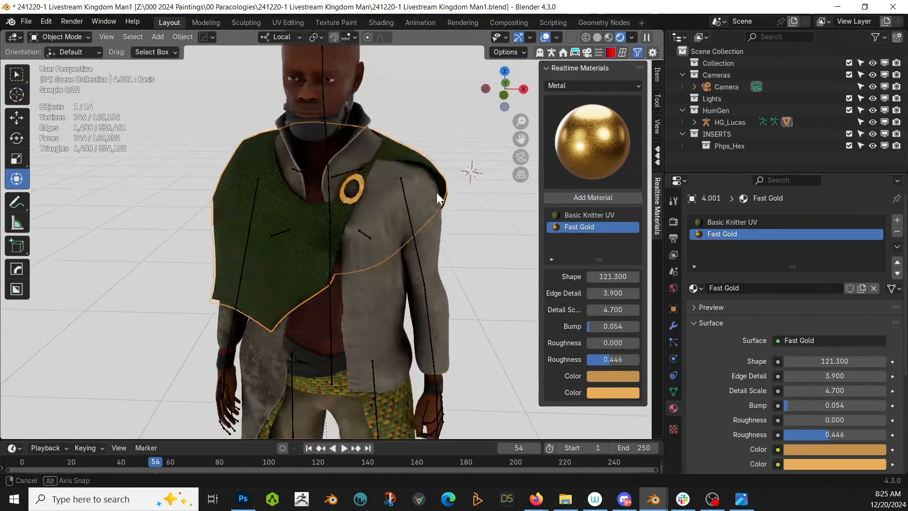
middle_click_drag(447, 202, 468, 265)
left_click(478, 289)
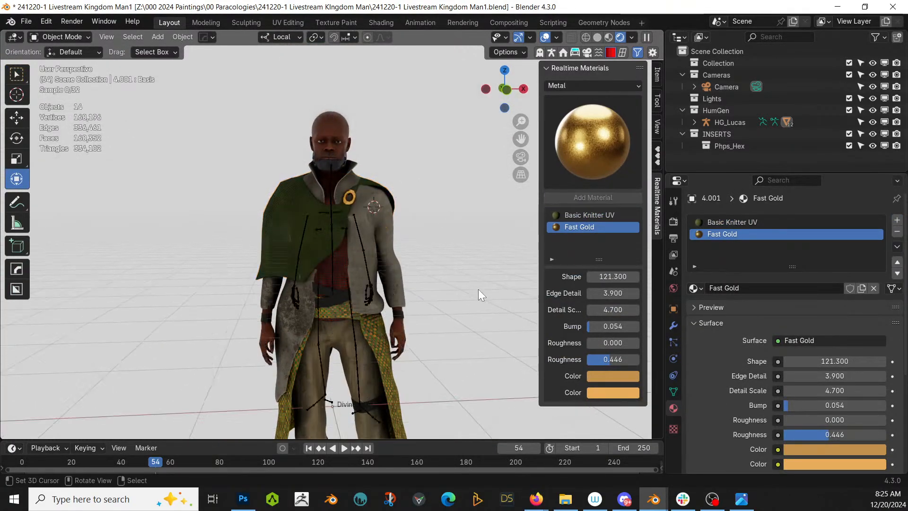
scroll(478, 288, "down", 2)
scroll(466, 272, "up", 2)
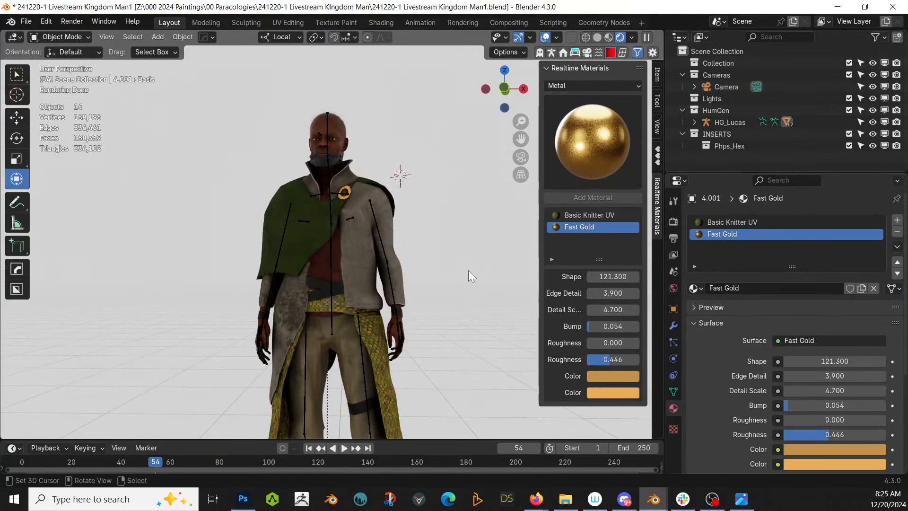
middle_click_drag(436, 274, 430, 262)
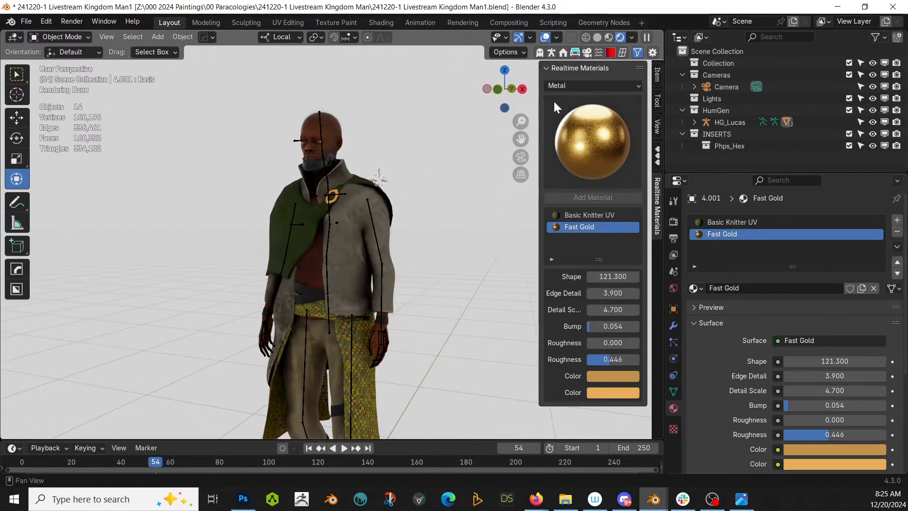
left_click(552, 53)
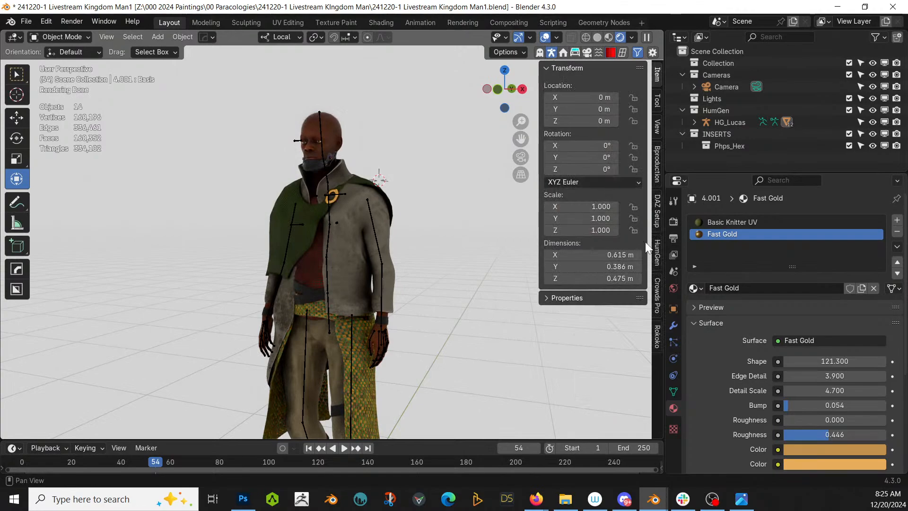
left_click(657, 247)
left_click(568, 68)
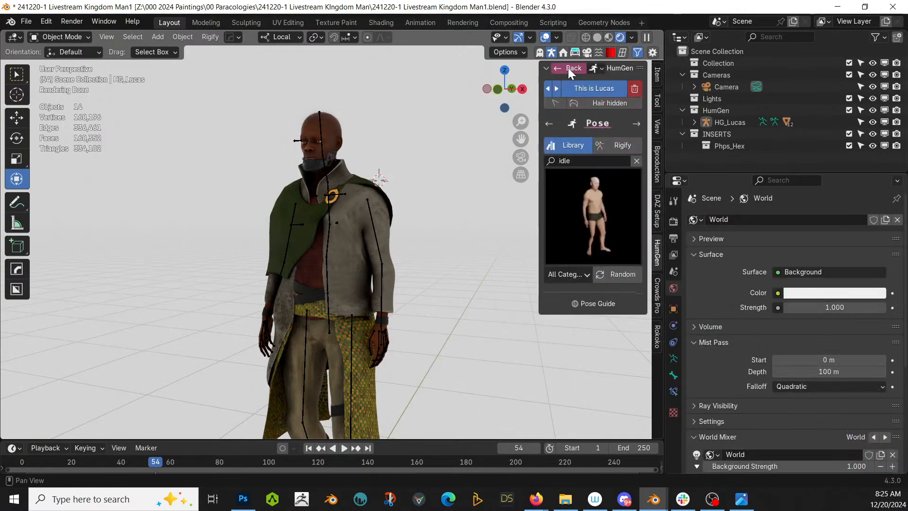
left_click(573, 104)
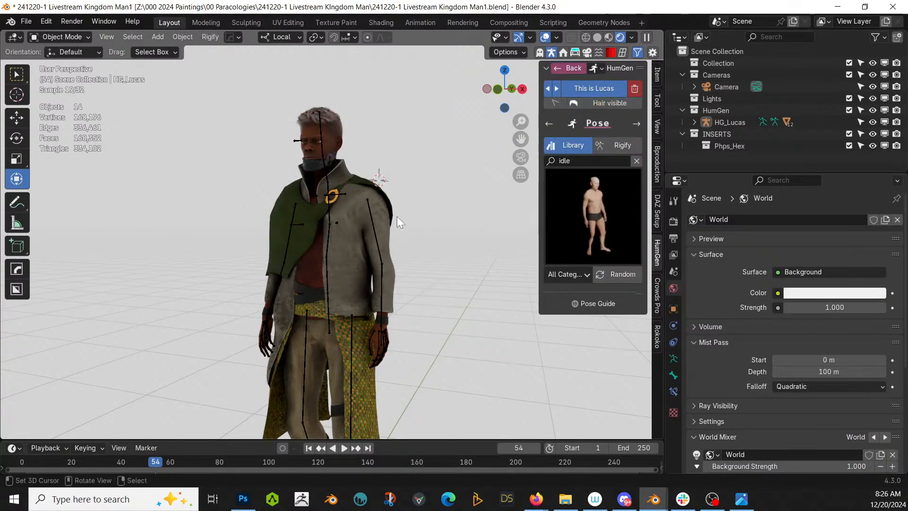
Select the cape, show it in solid shading, and reshape its front drape in Sculpt Mode with the Elastic Grab brush
middle_click_drag(396, 216, 424, 276)
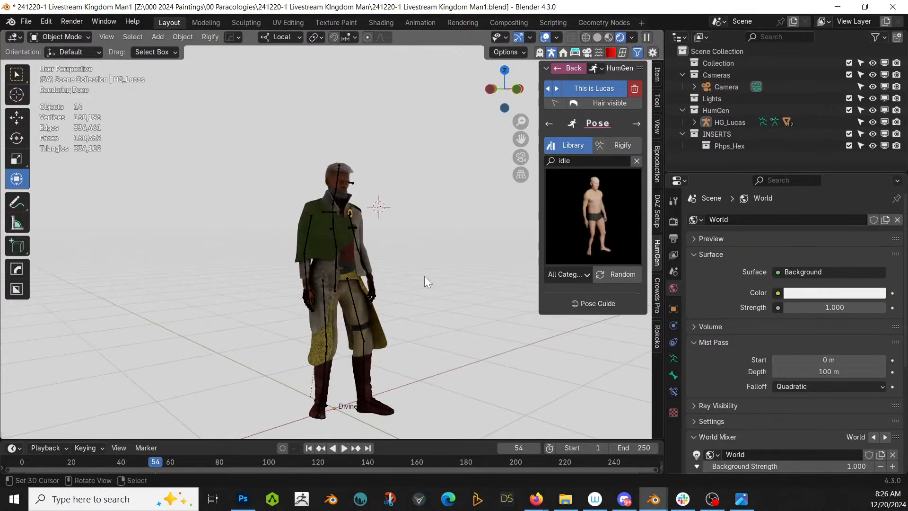
scroll(424, 276, "up", 4)
scroll(425, 276, "up", 3)
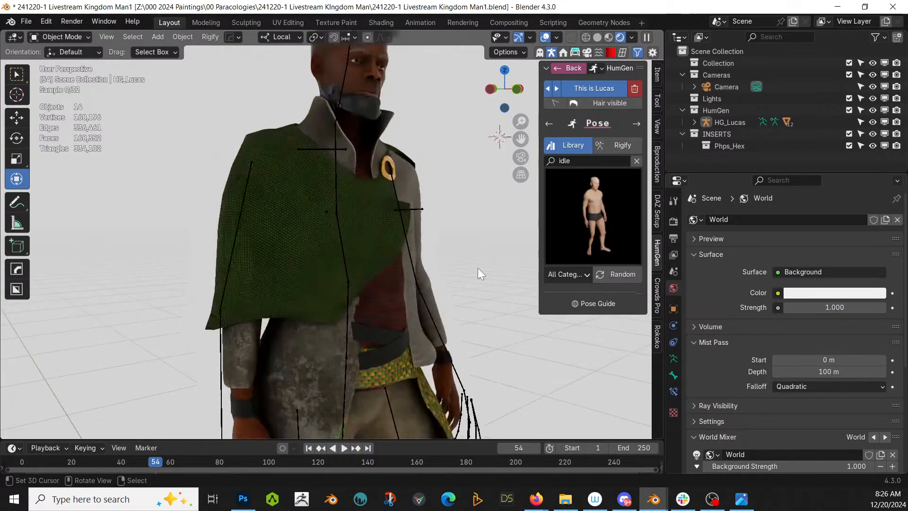
middle_click_drag(478, 267, 232, 243)
left_click(233, 243)
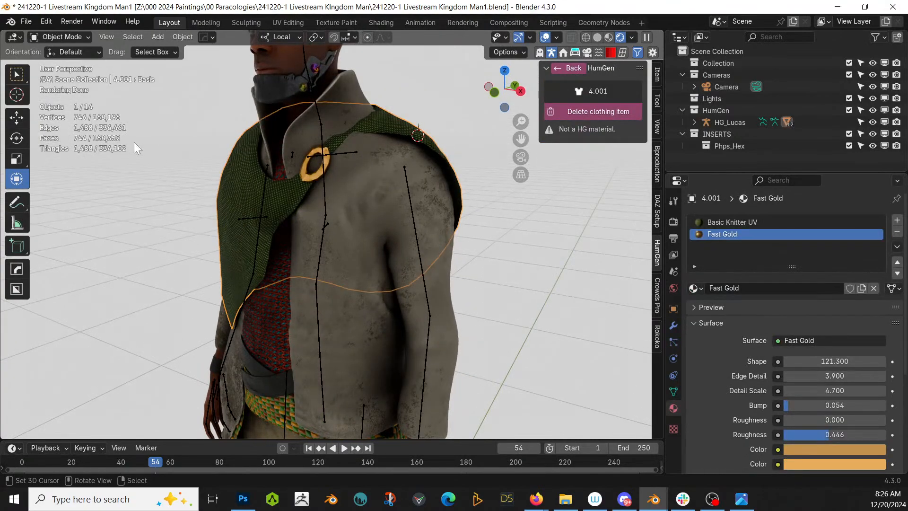
key("z")
key("s")
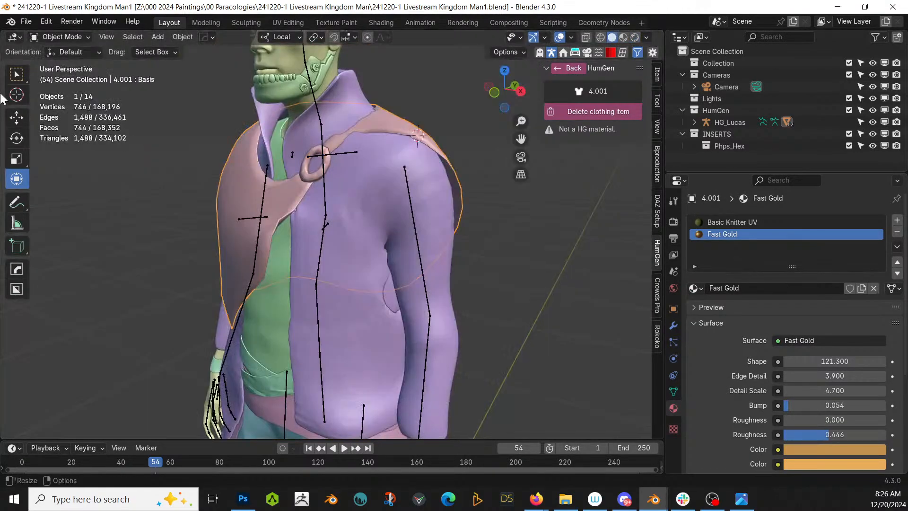
left_click(61, 38)
left_click(62, 75)
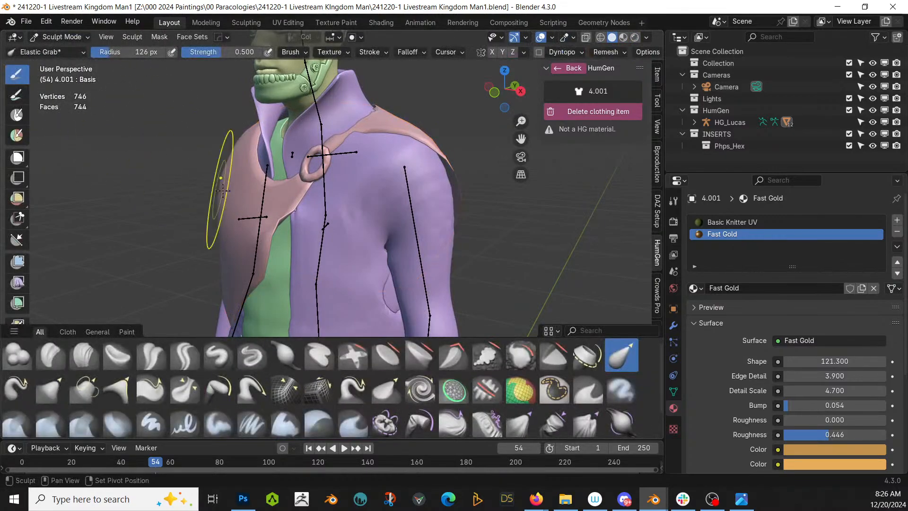
mouse_move(261, 214)
left_mouse_down()
mouse_move(269, 227)
mouse_move(261, 262)
left_mouse_up()
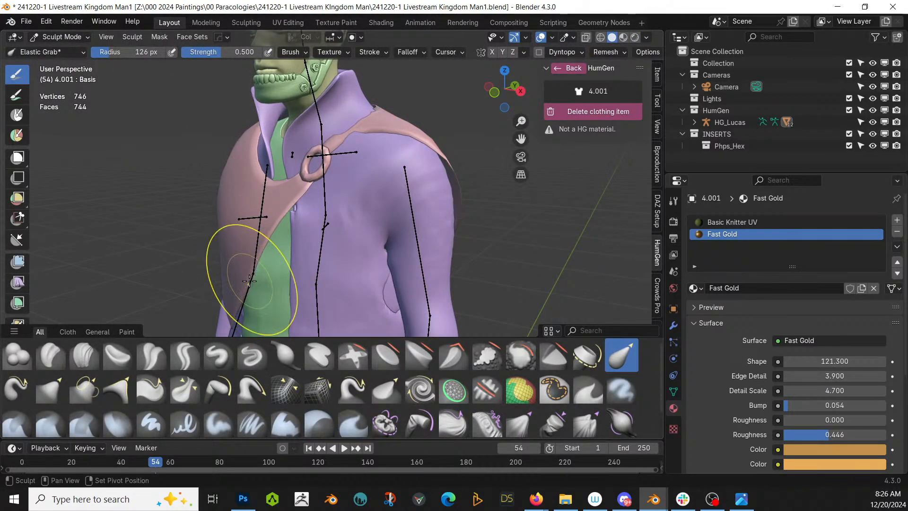
Pull the cape's strap above the ring clasp up toward the collar with Elastic Grab
middle_click_drag(272, 277, 295, 295)
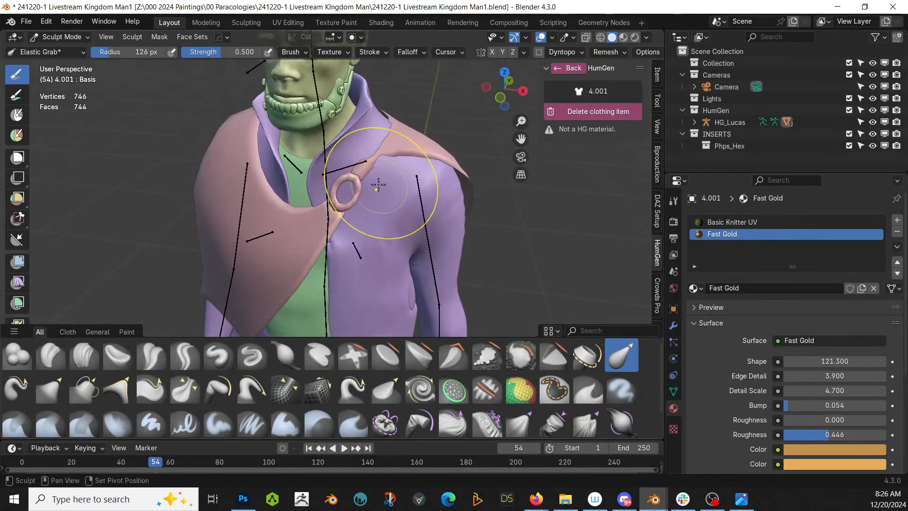
scroll(367, 153, "up", 3)
mouse_move(366, 153)
middle_mouse_down("shift")
mouse_move(327, 272)
mouse_move(356, 261)
middle_mouse_up("shift")
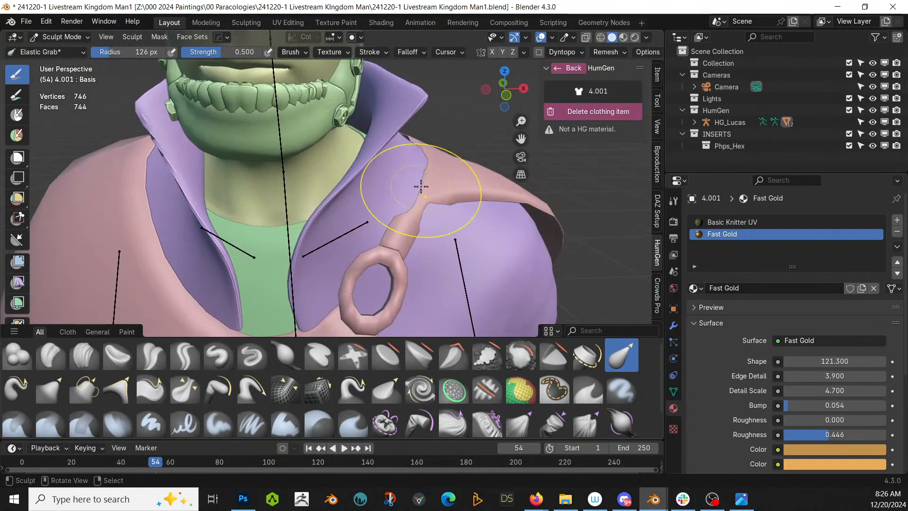
mouse_move(424, 185)
left_mouse_down()
mouse_move(417, 177)
mouse_move(435, 157)
left_mouse_up()
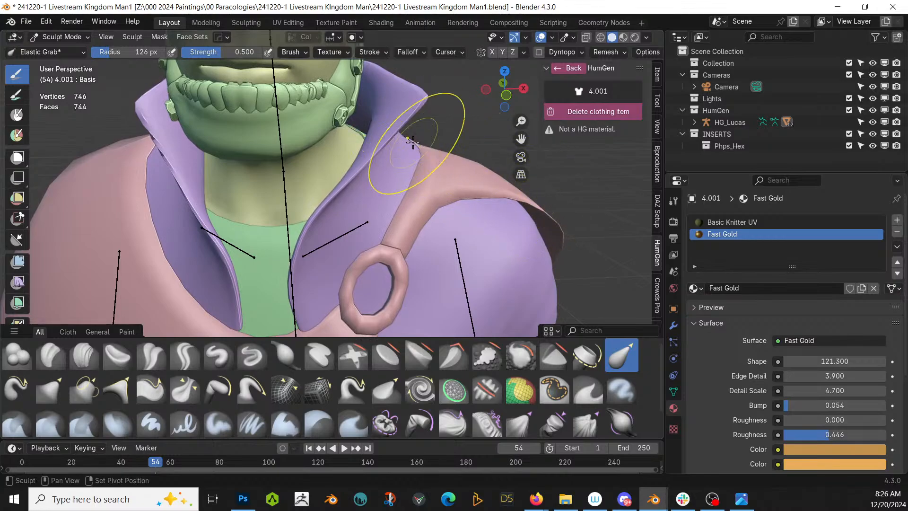
Return the cape to Object Mode with rendered shading and save the Blender file
mouse_move(435, 162)
middle_mouse_down()
mouse_move(330, 187)
mouse_move(376, 184)
mouse_move(415, 111)
mouse_move(435, 112)
middle_mouse_up()
left_click(62, 36)
left_click(67, 48)
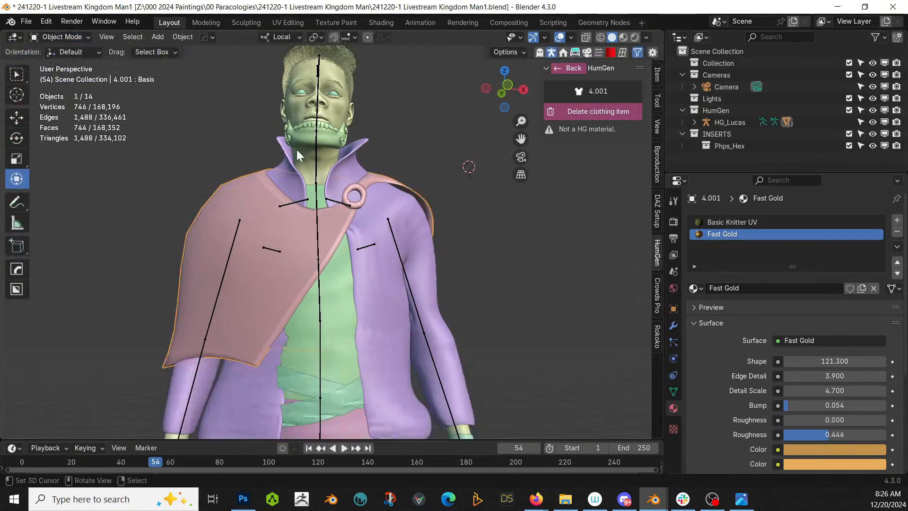
key("z")
key("8")
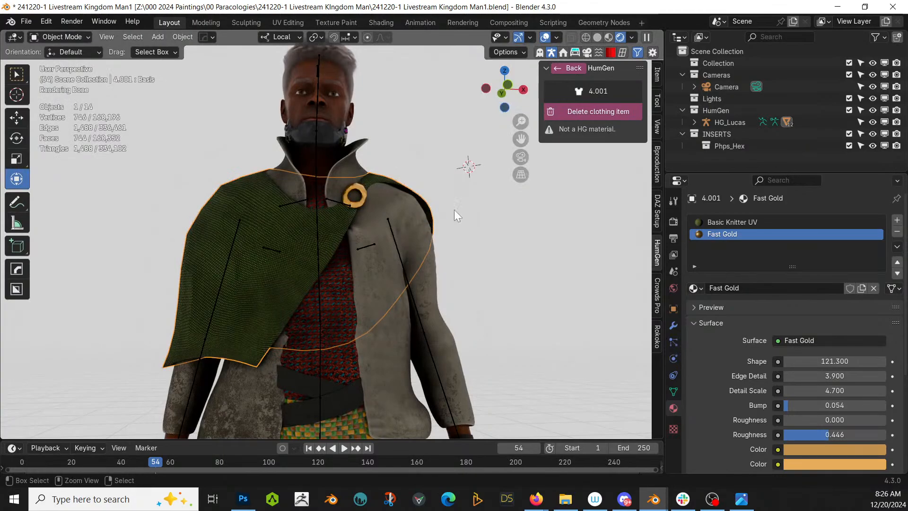
key("ctrl+s")
Replace the Oil Metal material in the jaw piece's second slot with Distressed Hull Texture
middle_click_drag(425, 186, 280, 220)
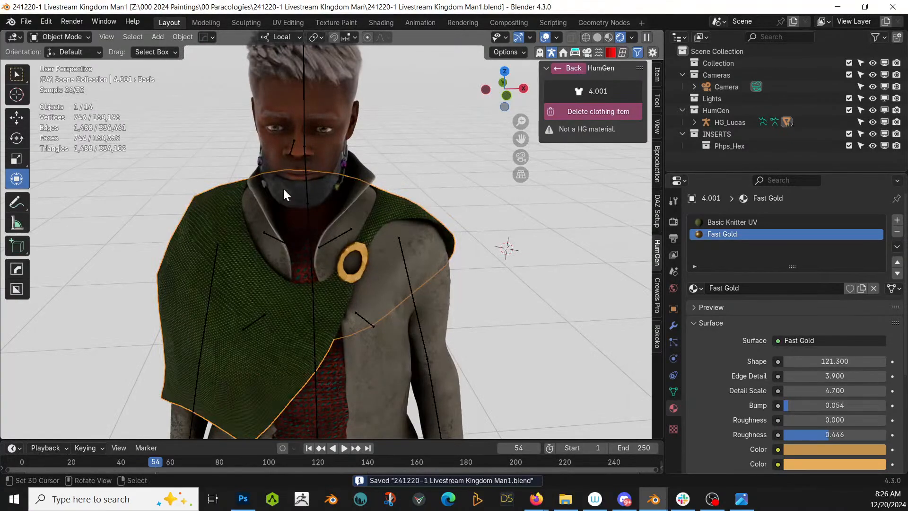
mouse_move(283, 187)
middle_mouse_down()
mouse_move(363, 194)
mouse_move(350, 209)
mouse_move(271, 192)
middle_mouse_up()
scroll(364, 194, "up", 3)
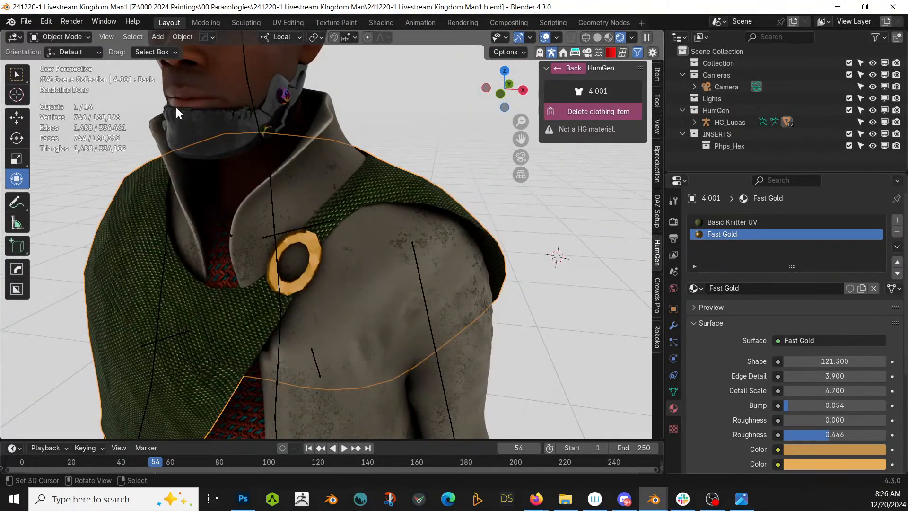
left_click(192, 135)
left_click(721, 233)
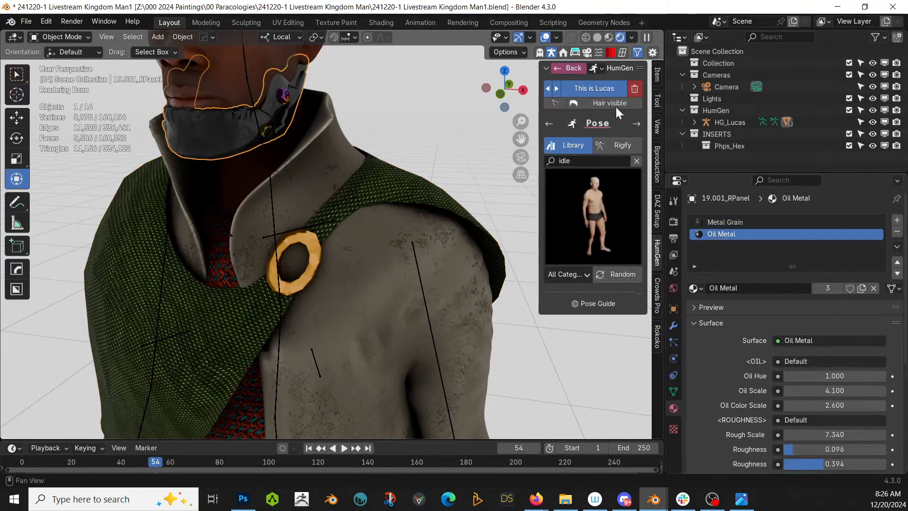
left_click(614, 53)
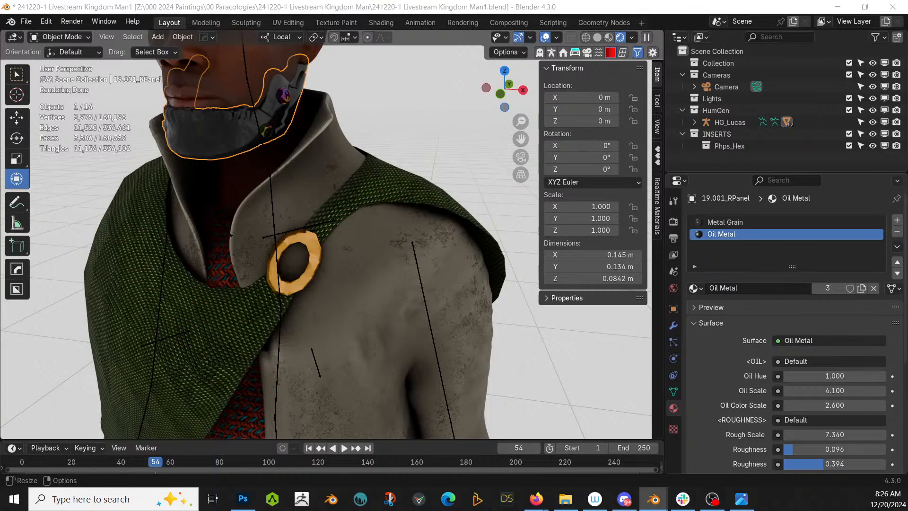
left_click_drag(751, 324, 747, 239)
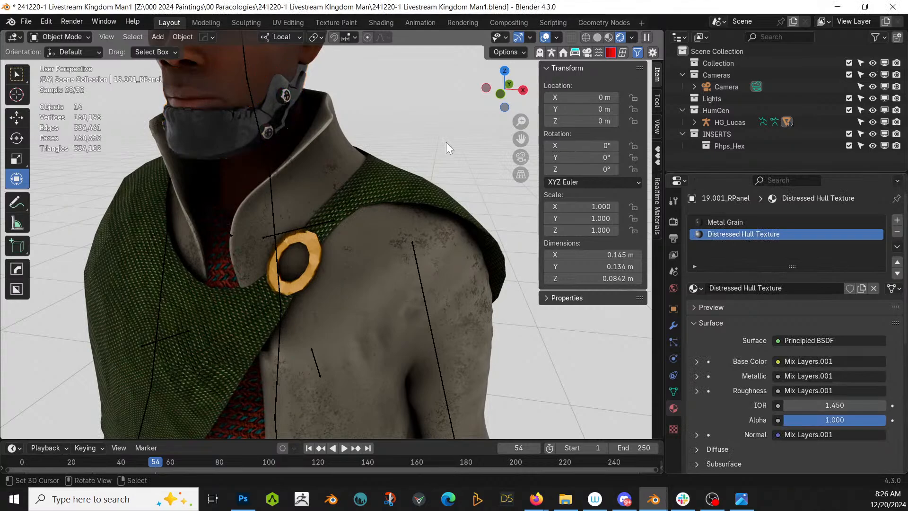
Save the Blender file with the jaw piece's new material
middle_click_drag(446, 142, 404, 158)
scroll(404, 160, "down", 5)
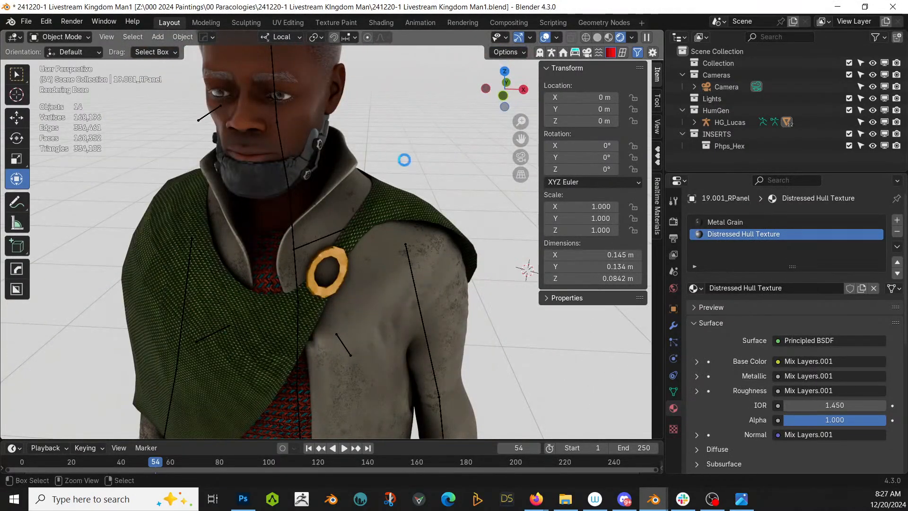
key("ctrl+s")
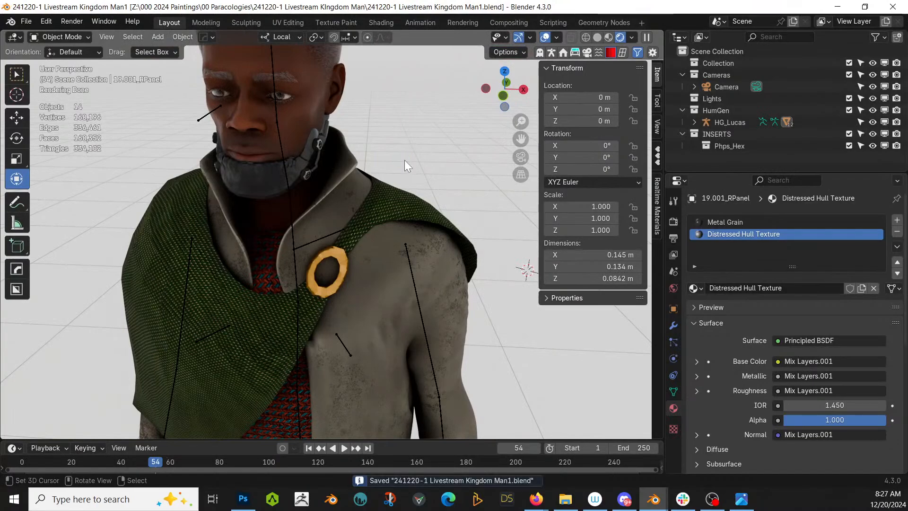
Select the coat and reshape its front edge beside the cape's lower tip in Sculpt Mode with Elastic Grab
scroll(422, 274, "down", 6)
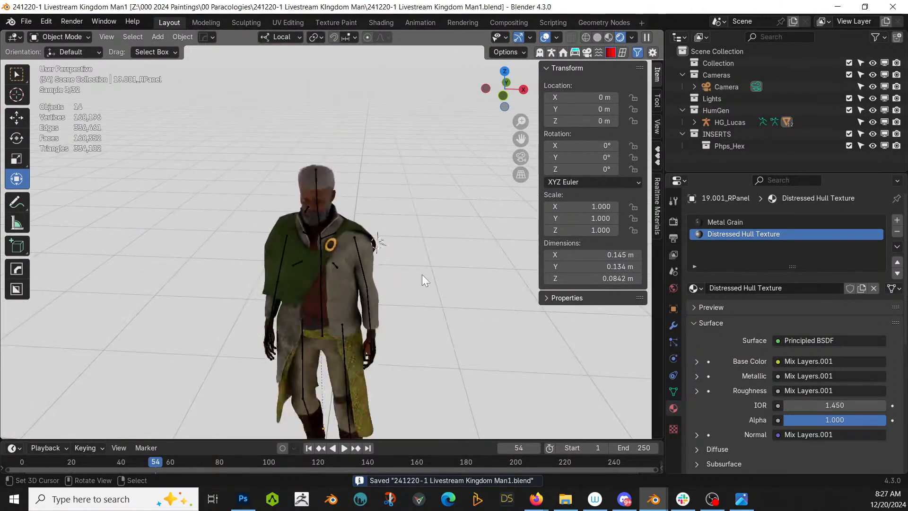
middle_click_drag(421, 274, 442, 183)
scroll(433, 260, "down", 3)
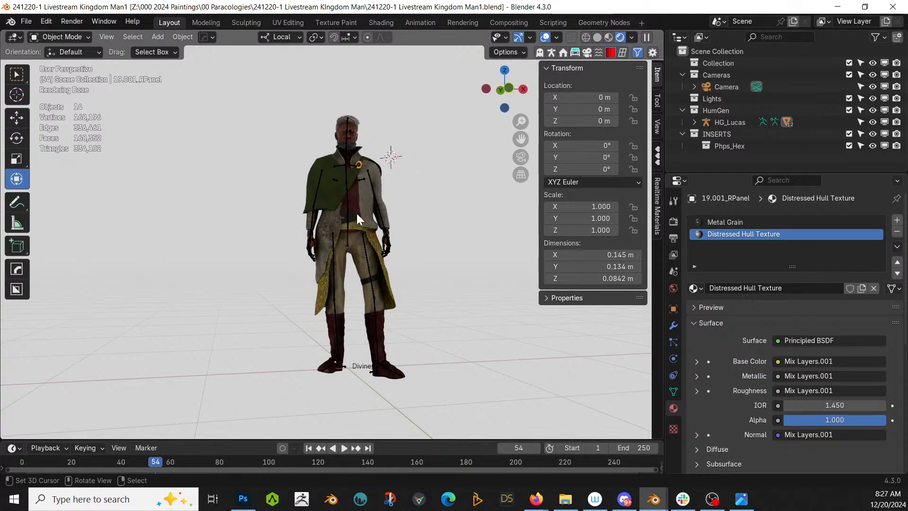
middle_click_drag(364, 271, 293, 277)
scroll(293, 277, "up", 8)
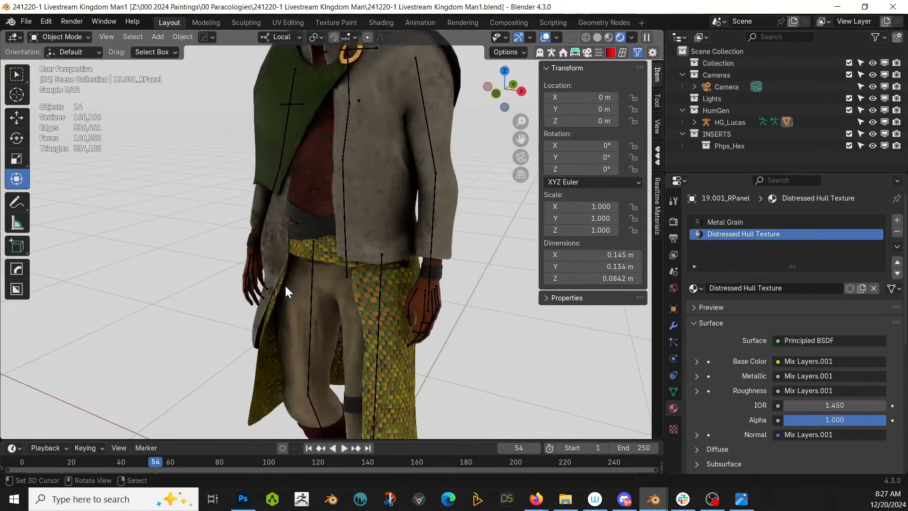
scroll(286, 287, "up", 2)
scroll(254, 222, "up", 3)
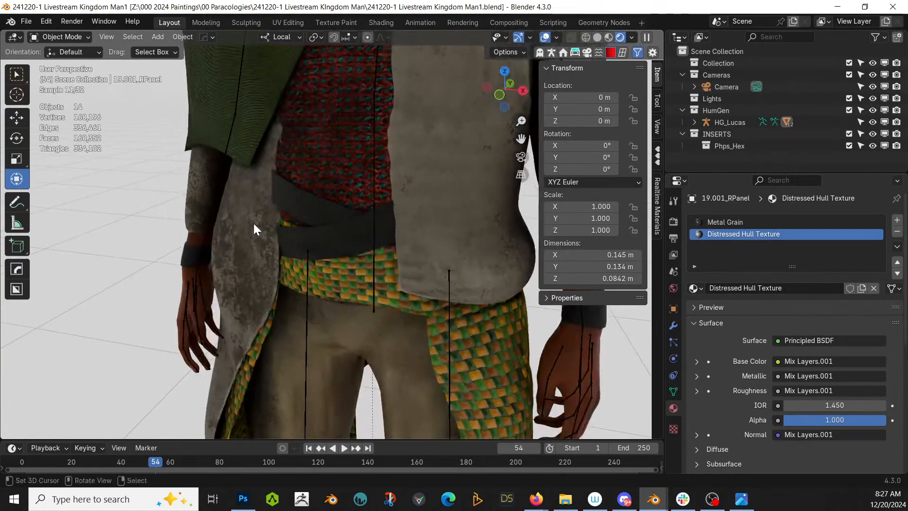
scroll(284, 234, "up", 2)
left_click(287, 245)
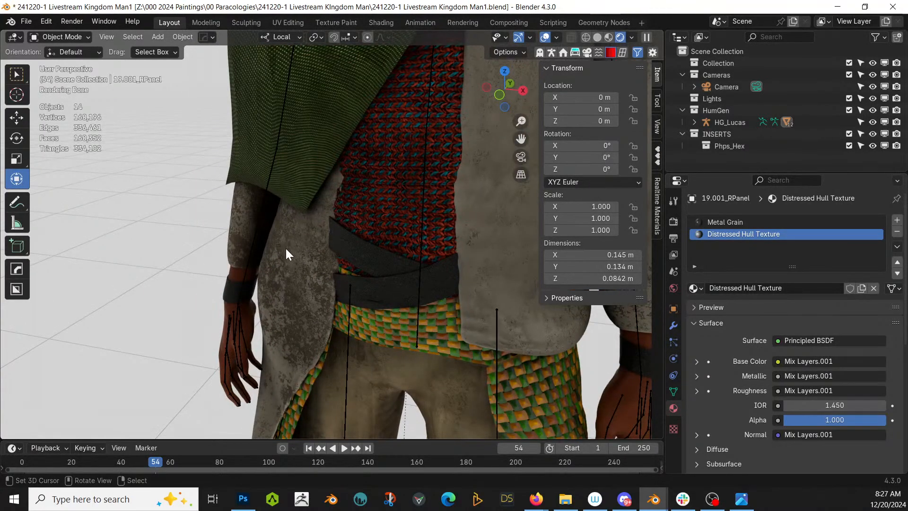
left_click(61, 38)
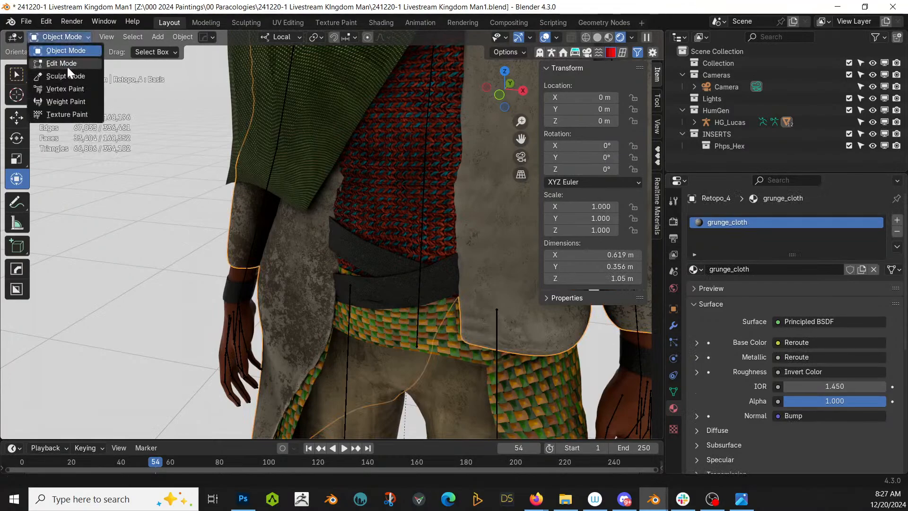
left_click(69, 73)
middle_click_drag(319, 236, 314, 258)
scroll(303, 275, "up", 1)
left_click_drag(286, 260, 265, 249)
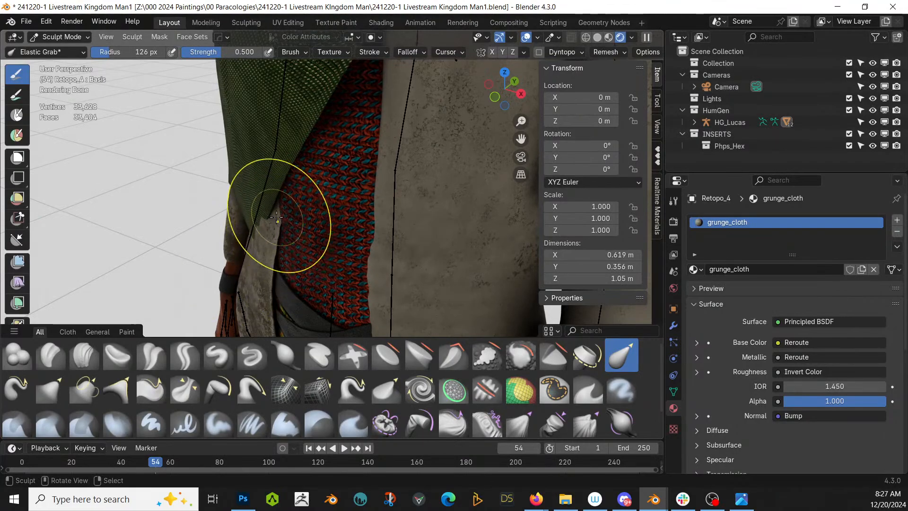
left_click_drag(278, 215, 267, 207)
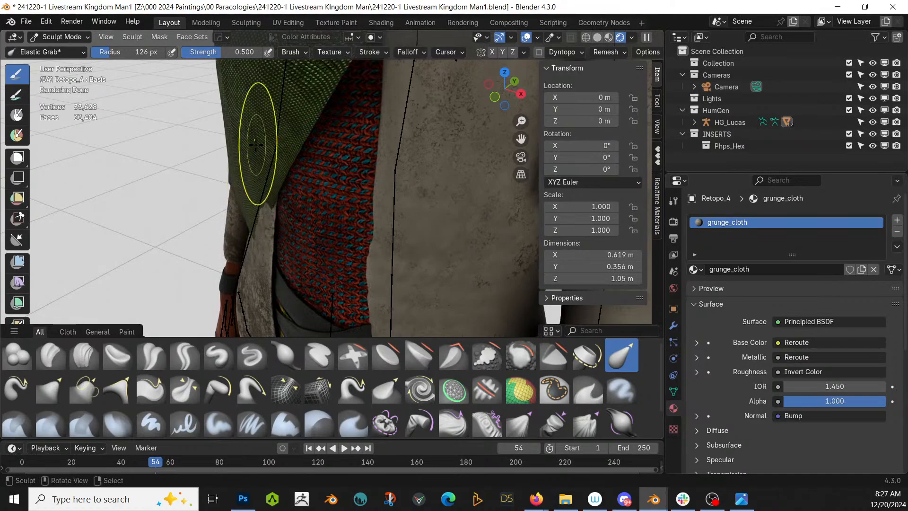
Switch sculpting to the cape and pull its lower front tip down over the coat with Elastic Grab
key("alt+q")
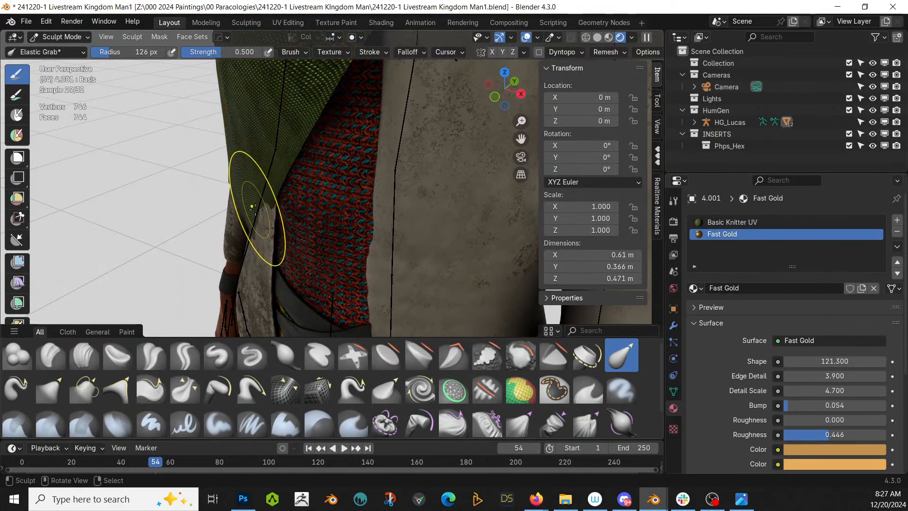
mouse_move(252, 207)
left_mouse_down()
mouse_move(238, 209)
mouse_move(244, 223)
left_mouse_up()
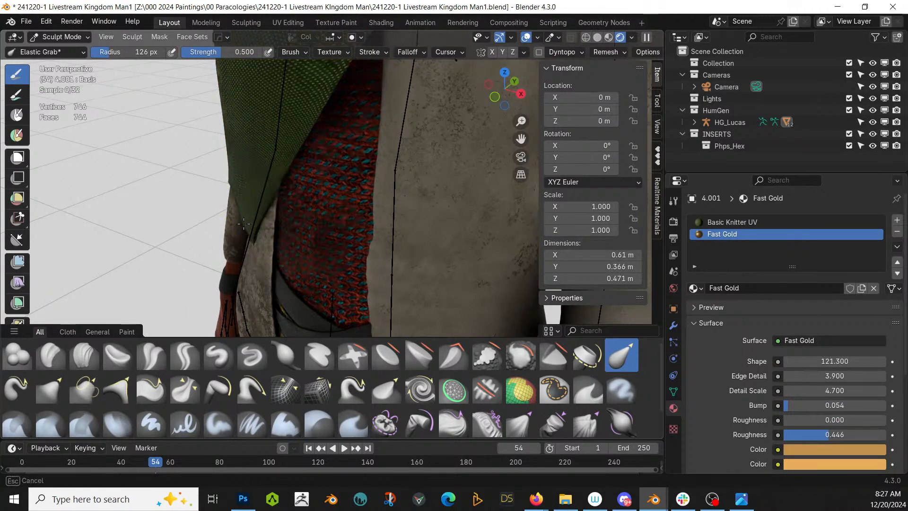
scroll(245, 222, "down", 5)
middle_click_drag(255, 221, 326, 208)
scroll(432, 226, "up", 6)
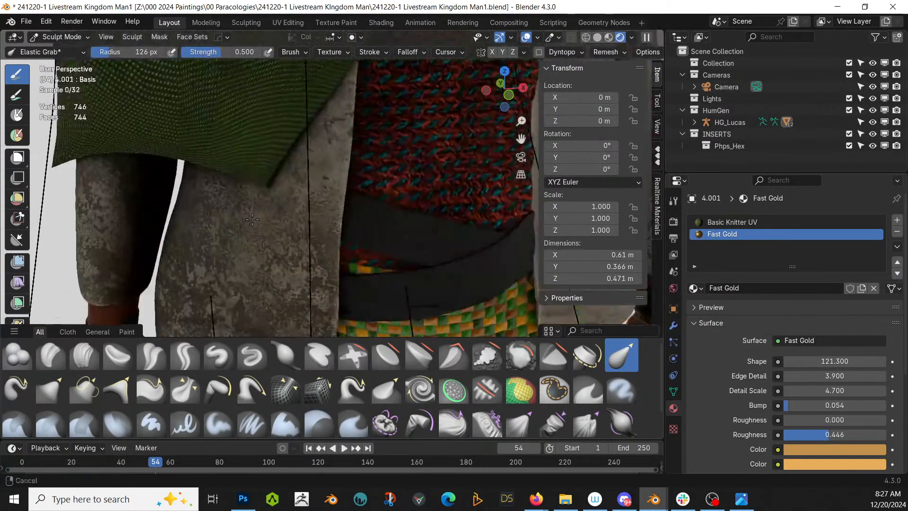
Switch sculpting back to the coat and pull its opposite front edge away from the knitted shirt
middle_click_drag(398, 194, 345, 212)
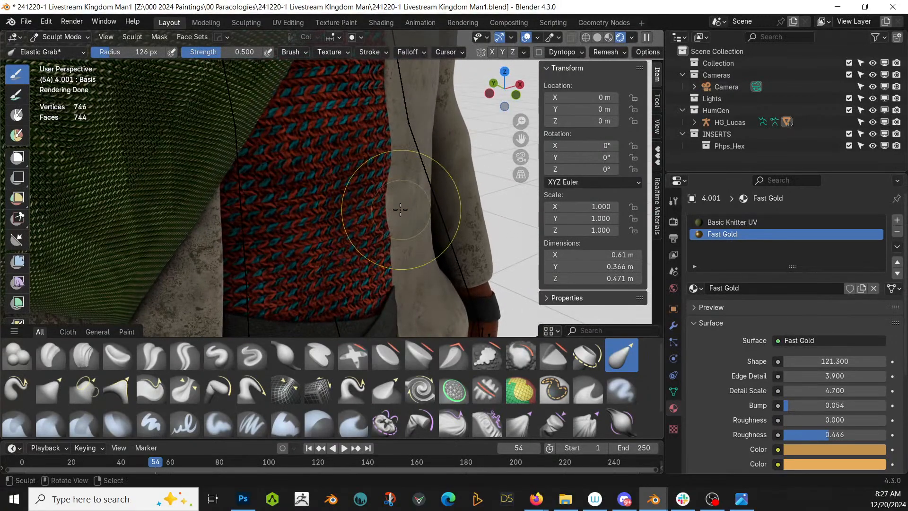
key("alt+q")
mouse_move(394, 208)
left_mouse_down()
mouse_move(410, 212)
mouse_move(407, 239)
left_mouse_up()
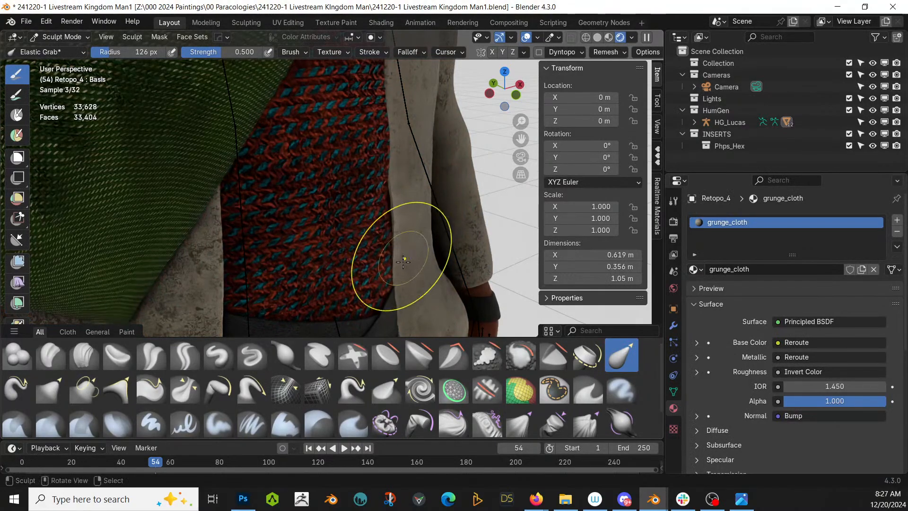
left_click_drag(395, 269, 415, 272)
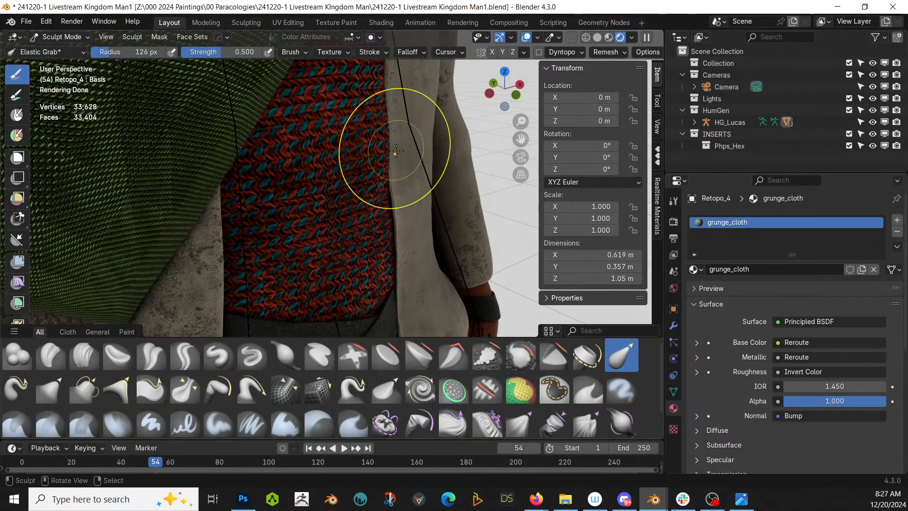
left_click_drag(400, 152, 407, 144)
Return the coat to Object Mode and save the Blender file
scroll(417, 241, "down", 1)
scroll(419, 256, "down", 4)
middle_click_drag(395, 163, 360, 164)
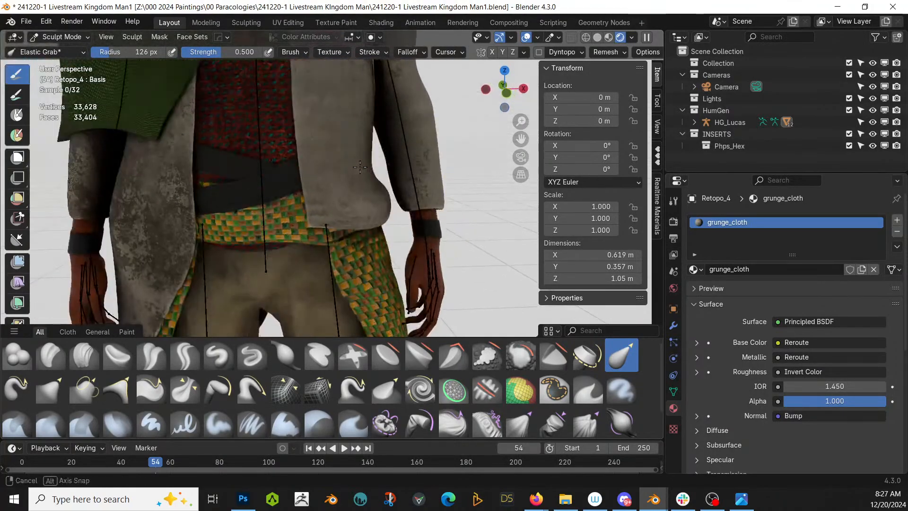
scroll(352, 166, "down", 3)
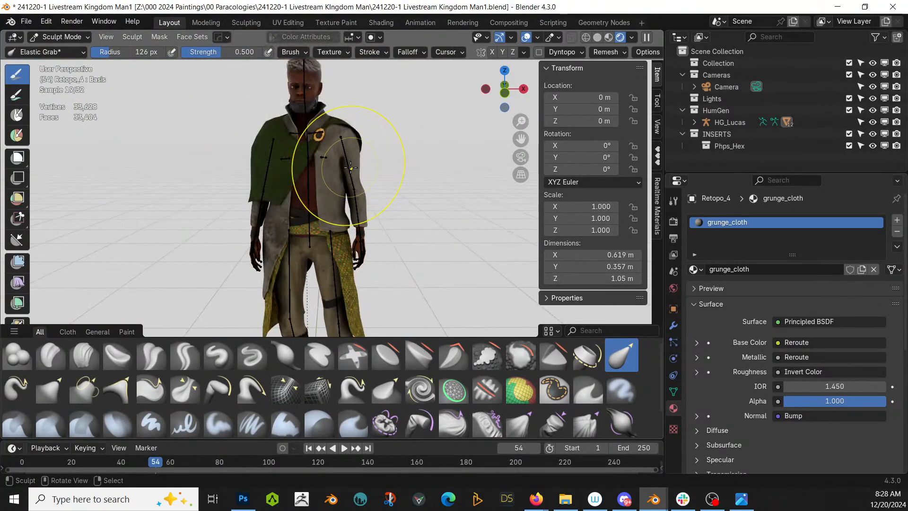
left_click(59, 36)
left_click(58, 47)
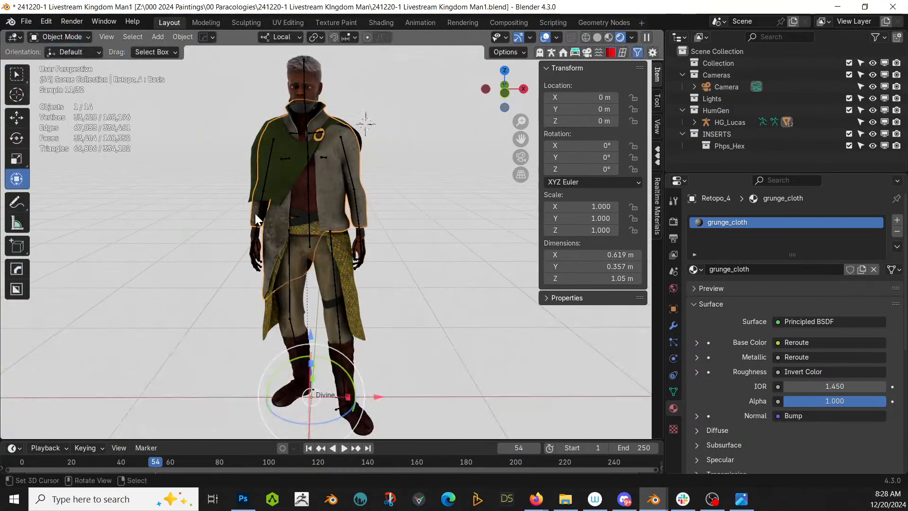
key("ctrl+s")
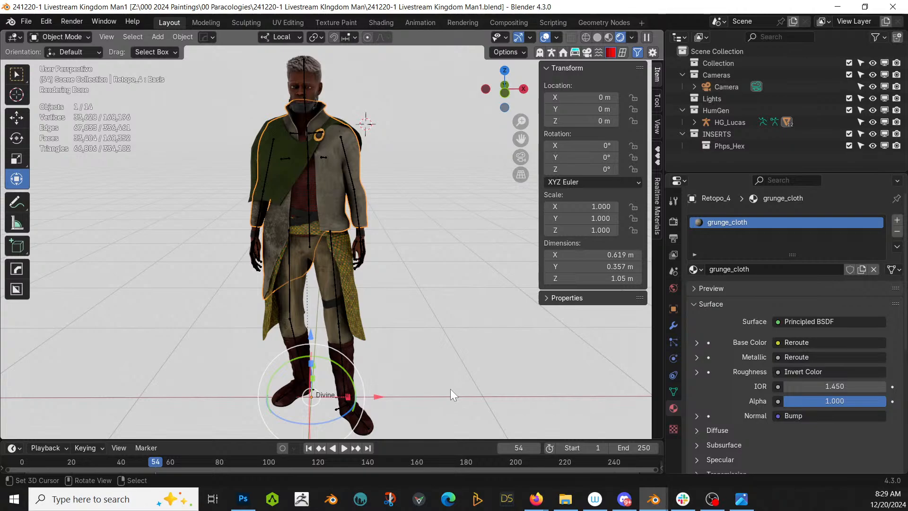
Add the Rocky Ground 7 asset to the scene and clear its location to the world origin
scroll(460, 370, "down", 3)
middle_click_drag(459, 370, 224, 215)
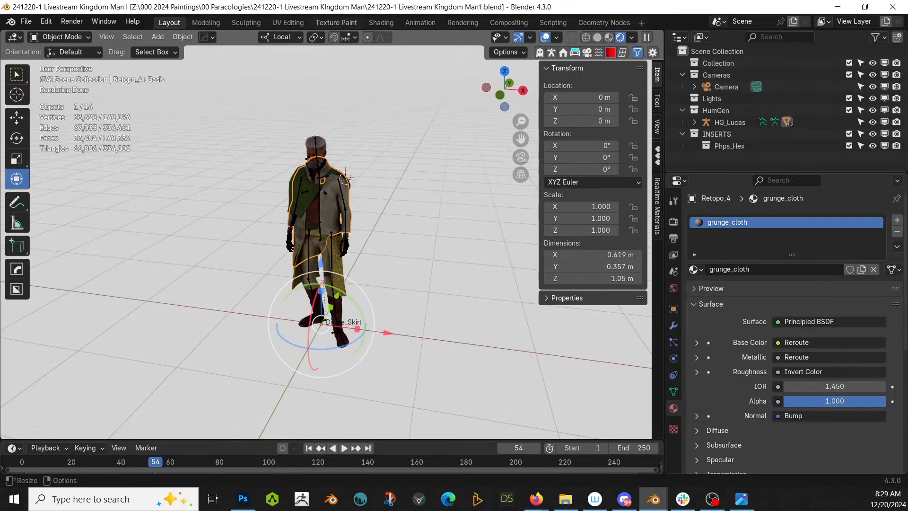
left_click_drag(837, 7, 460, 337)
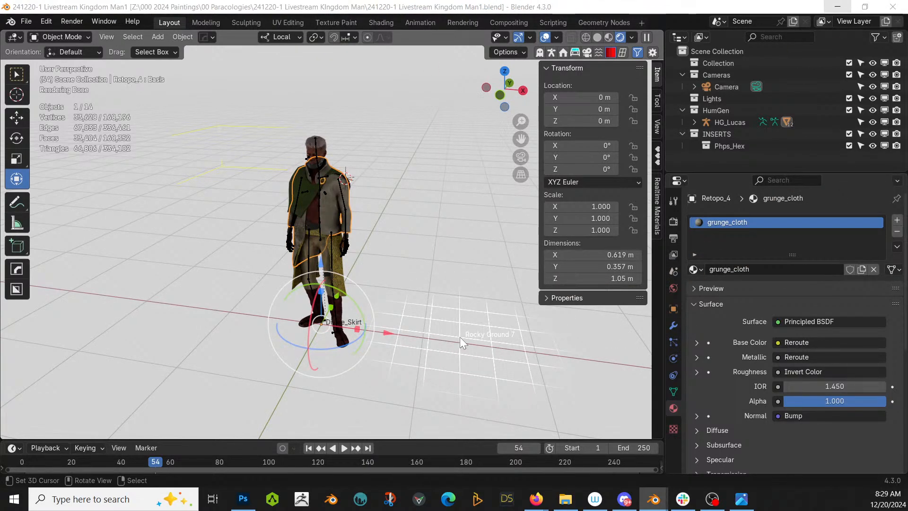
left_click_drag(460, 337, 459, 337)
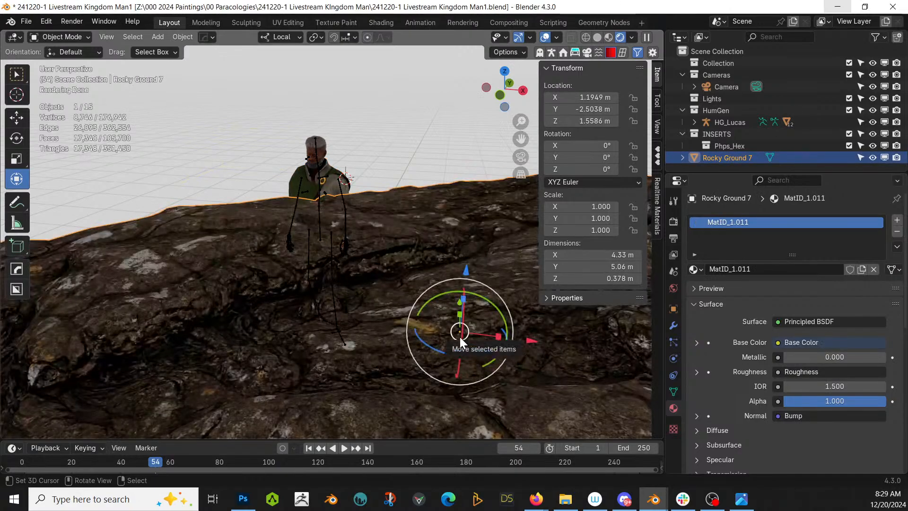
key("alt+g")
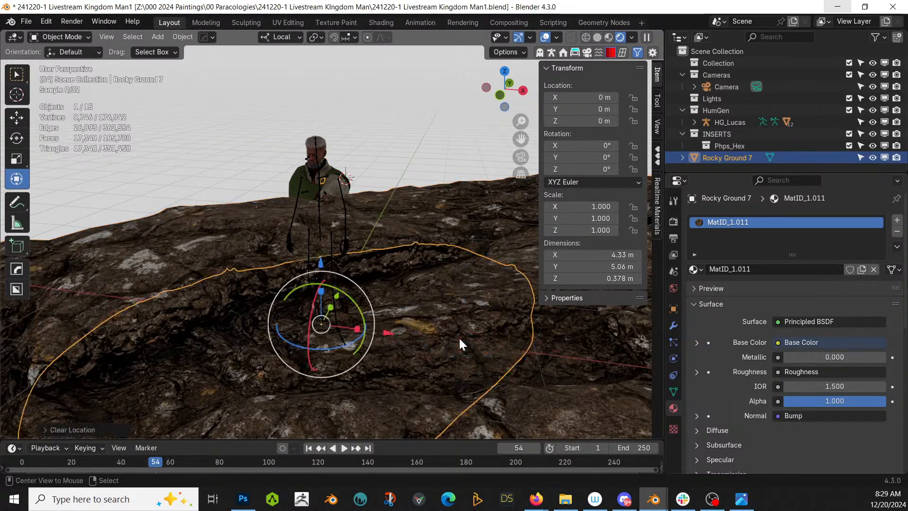
Switch to solid shading and lower the rocky ground along Z to about -0.3 m, beneath the character's feet
middle_click_drag(458, 340, 380, 330)
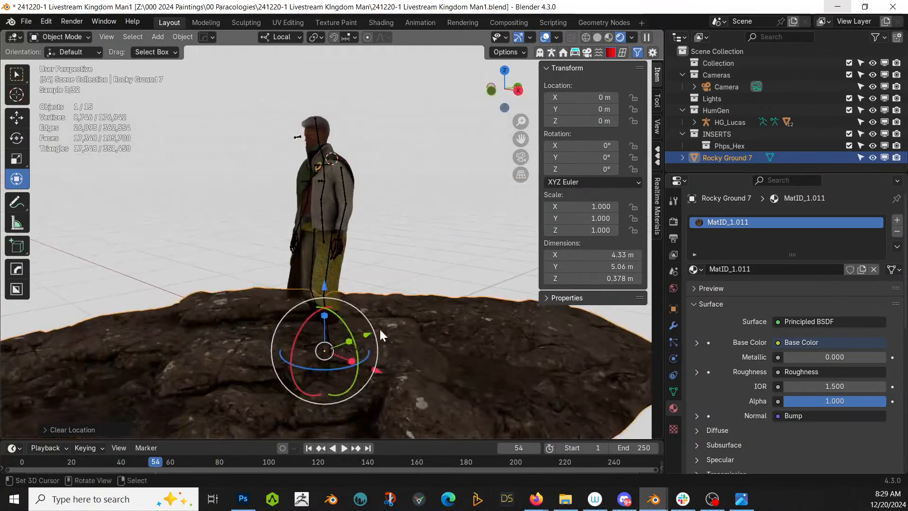
scroll(380, 329, "up", 3)
key("z")
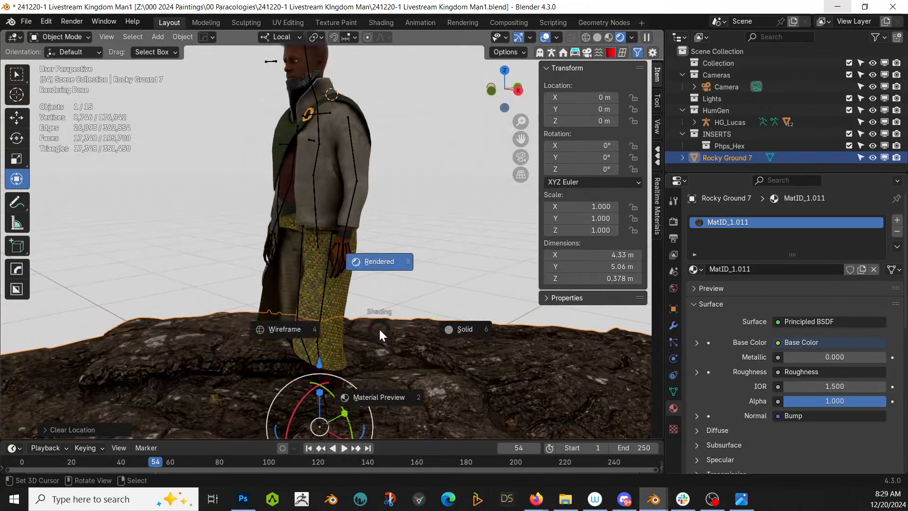
key("6")
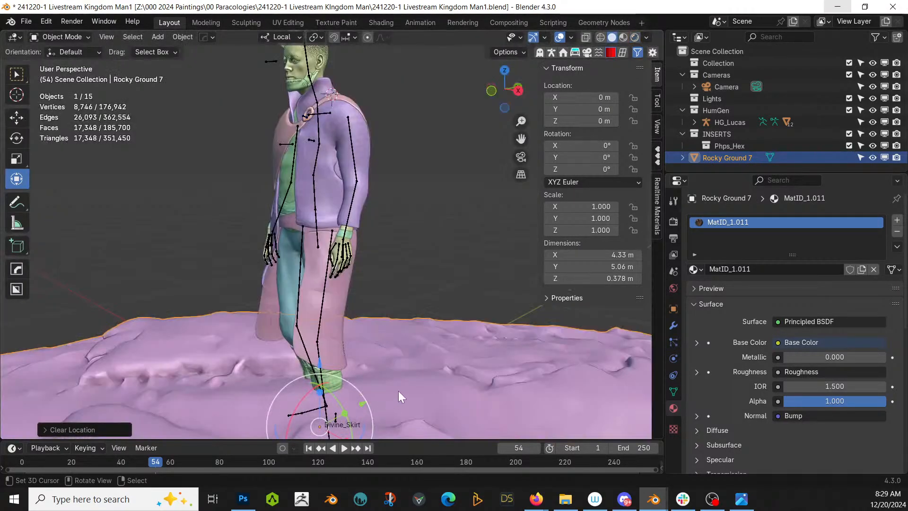
mouse_move(397, 334)
middle_mouse_down()
mouse_move(406, 317)
mouse_move(381, 394)
mouse_move(336, 393)
middle_mouse_up()
key("g")
key("z")
left_click(407, 343)
key("g")
key("z")
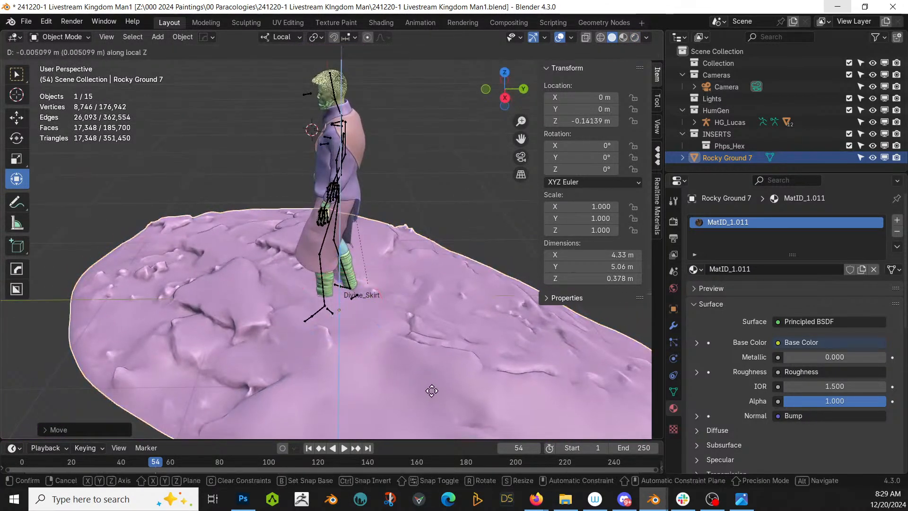
left_click(436, 394)
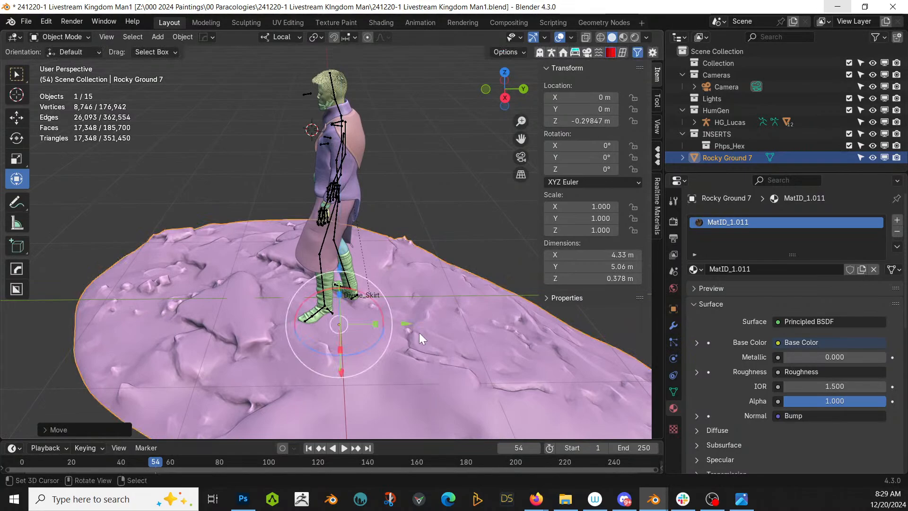
Shift the rocky ground to about 0.22 m in Y and raise it to about -0.27 m in Z
left_click_drag(408, 324, 433, 331)
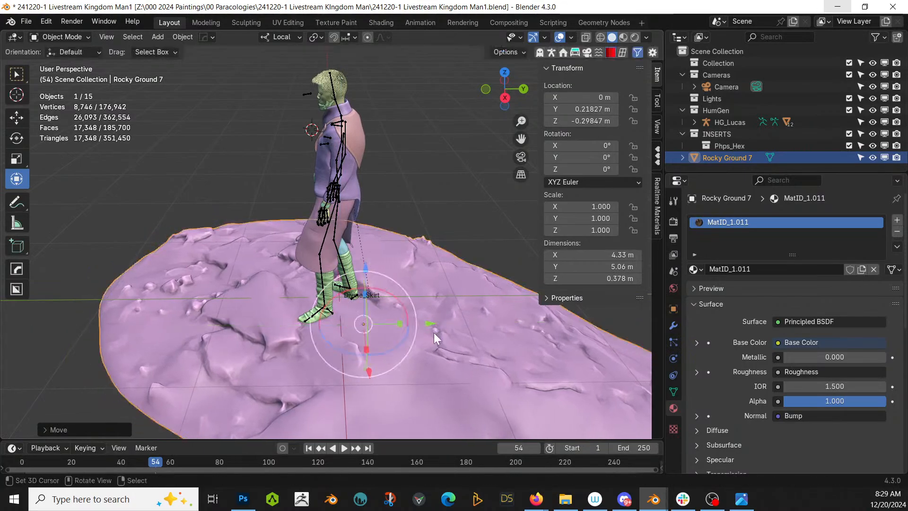
middle_click_drag(433, 333, 609, 299)
scroll(420, 334, "up", 3)
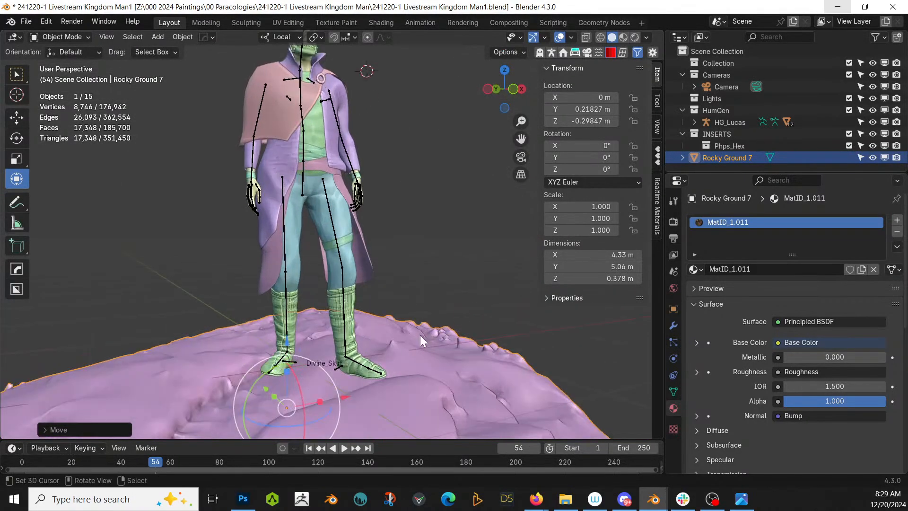
key("g")
key("z")
left_click(419, 331)
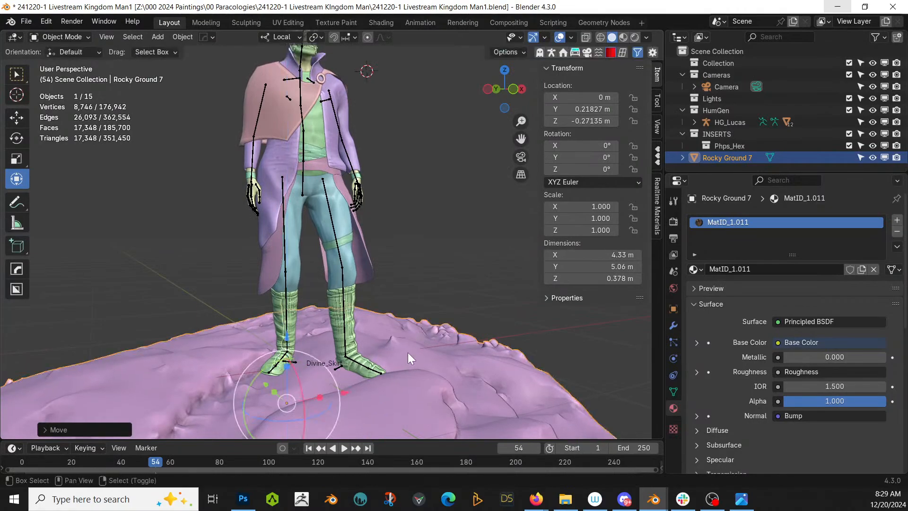
Put the rocky ground in Sculpt Mode and reshape its surface around the character's feet with the Elastic Grab brush
middle_click_drag(407, 352, 398, 283)
right_click(256, 269)
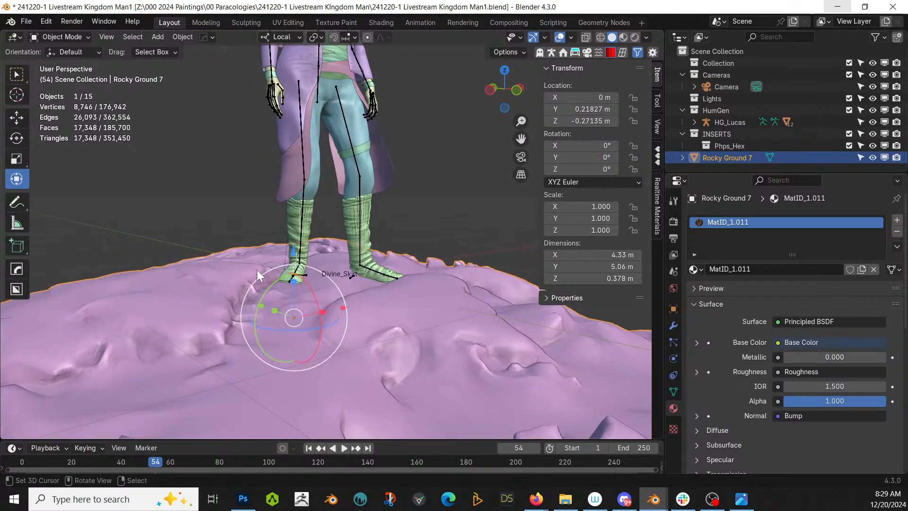
left_click(55, 37)
left_click(50, 76)
mouse_move(350, 276)
left_mouse_down()
mouse_move(304, 283)
mouse_move(293, 274)
mouse_move(337, 294)
left_mouse_up()
mouse_move(338, 292)
middle_mouse_down()
mouse_move(574, 308)
mouse_move(585, 295)
middle_mouse_up()
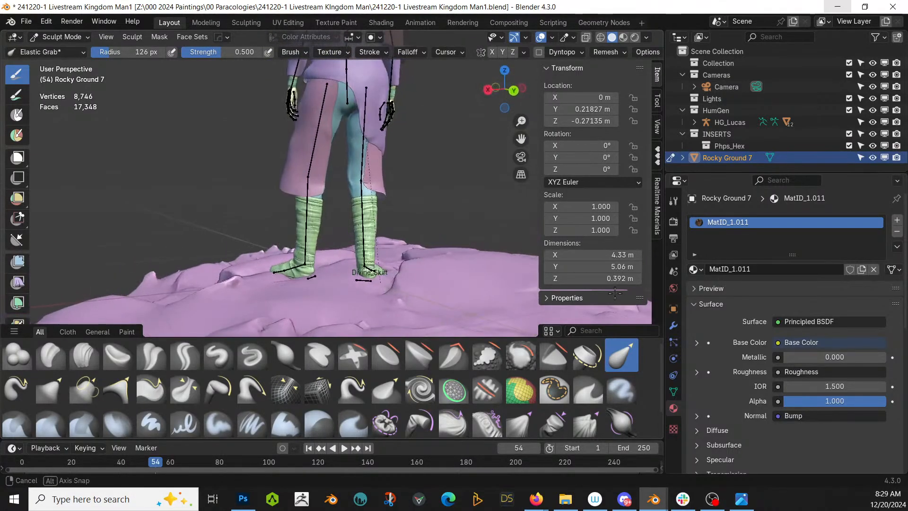
scroll(461, 304, "up", 2)
middle_click_drag(376, 281, 620, 295)
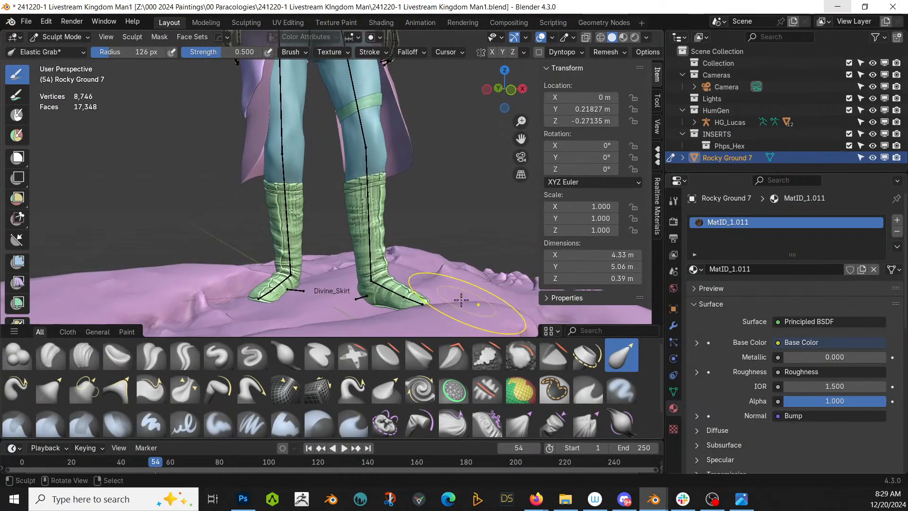
mouse_move(395, 310)
left_mouse_down()
mouse_move(399, 302)
mouse_move(352, 307)
left_mouse_up()
scroll(348, 306, "down", 2)
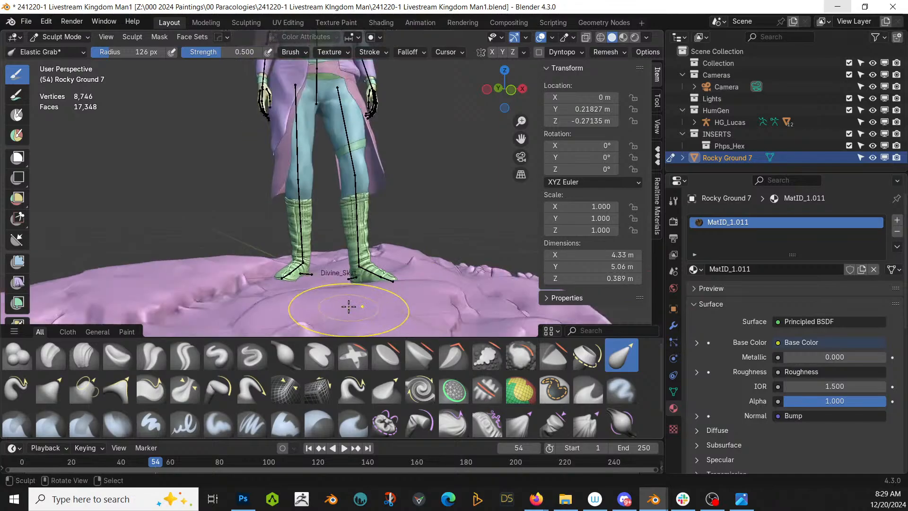
Switch to rendered shading to check the character on the rock, and return the rocky ground to Object Mode
key("z")
key("8")
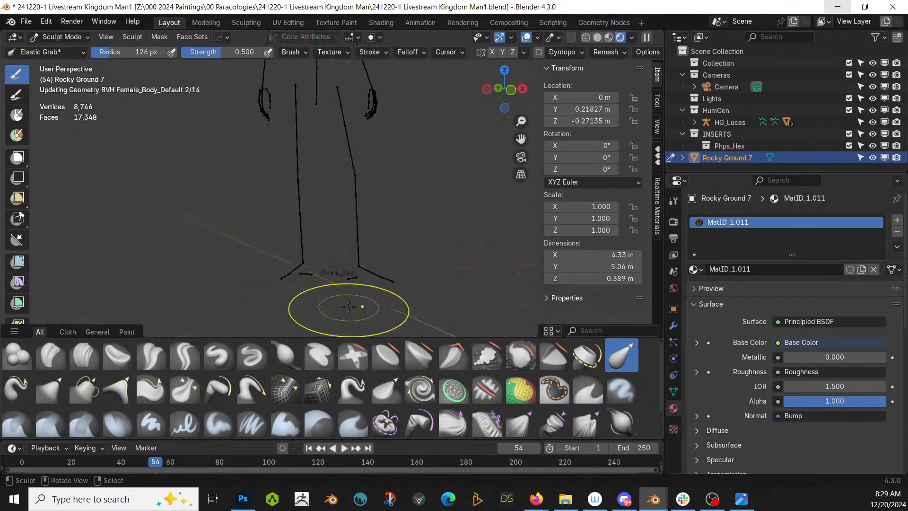
scroll(349, 306, "down", 3)
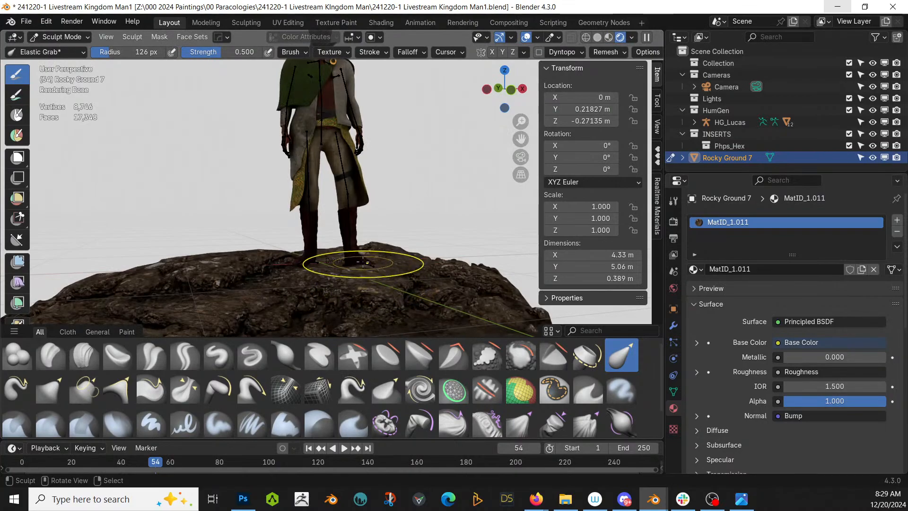
scroll(315, 280, "down", 3)
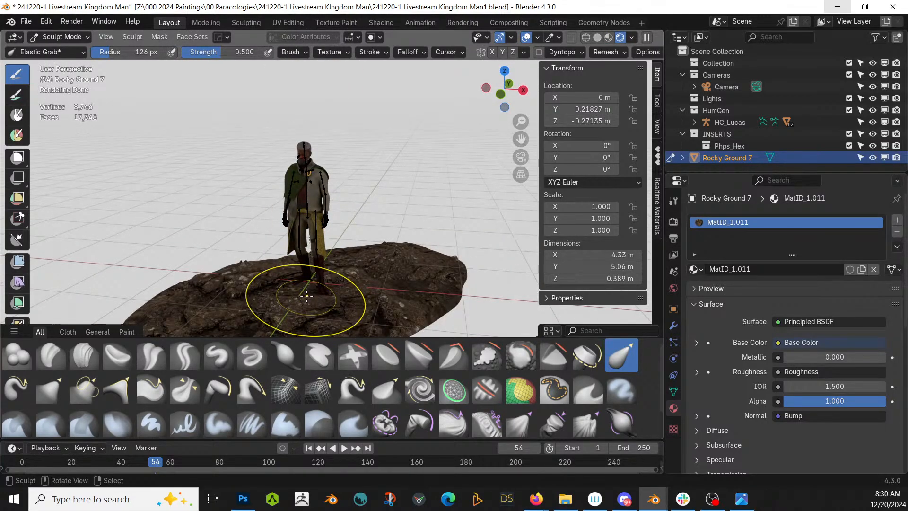
left_click(68, 35)
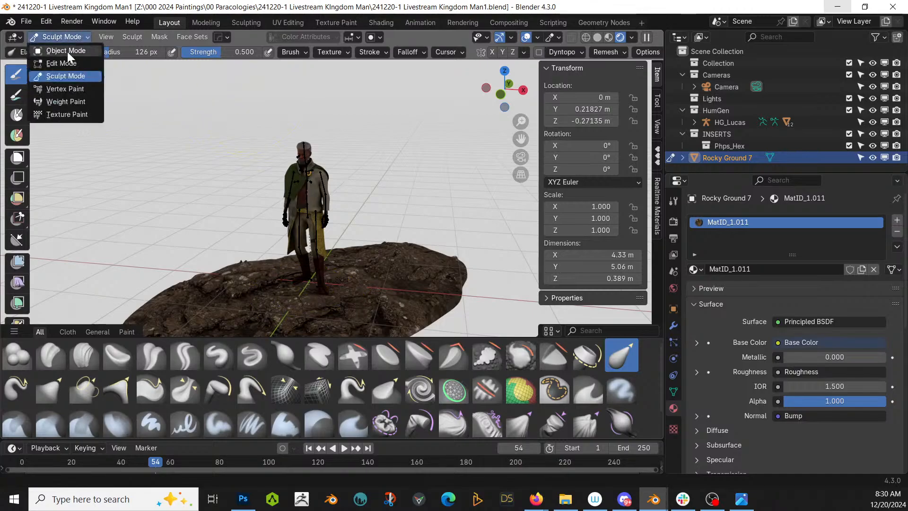
left_click(67, 50)
scroll(333, 150, "down", 4)
middle_click_drag(331, 152, 348, 145)
scroll(346, 180, "up", 3)
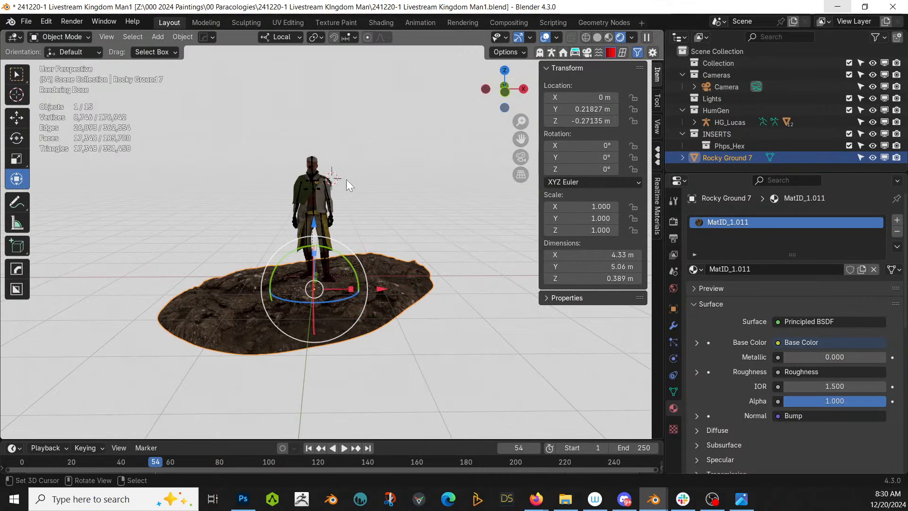
Add a mesh circle, clear its location to the world origin, and scale it by 25
key("shift+a")
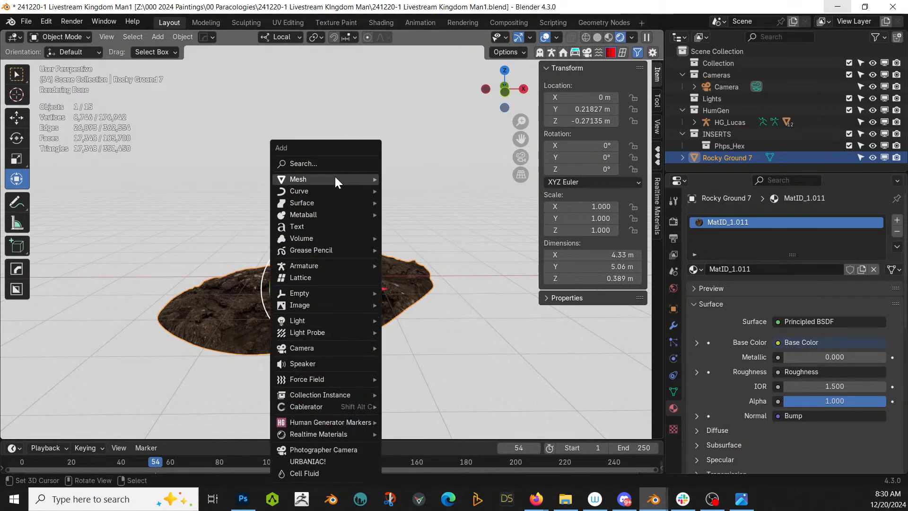
mouse_move(334, 178)
left_click(439, 234)
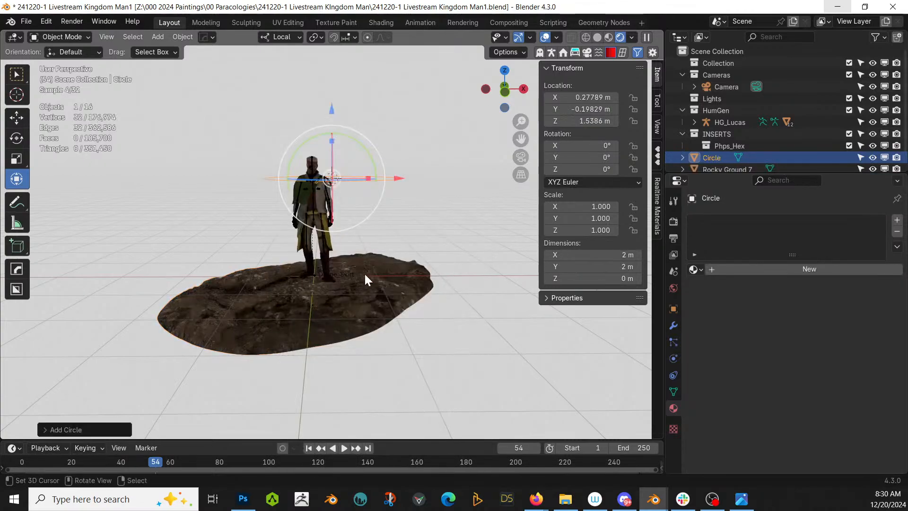
key("alt+g")
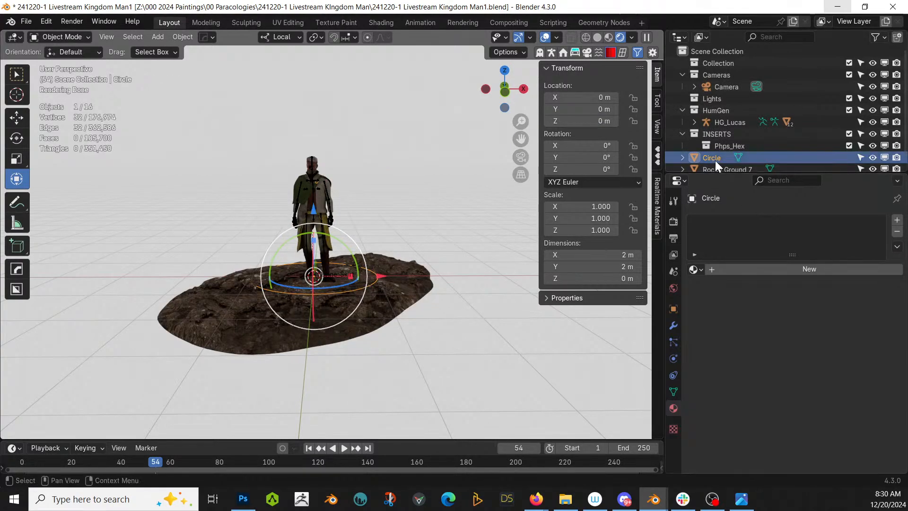
type("s25")
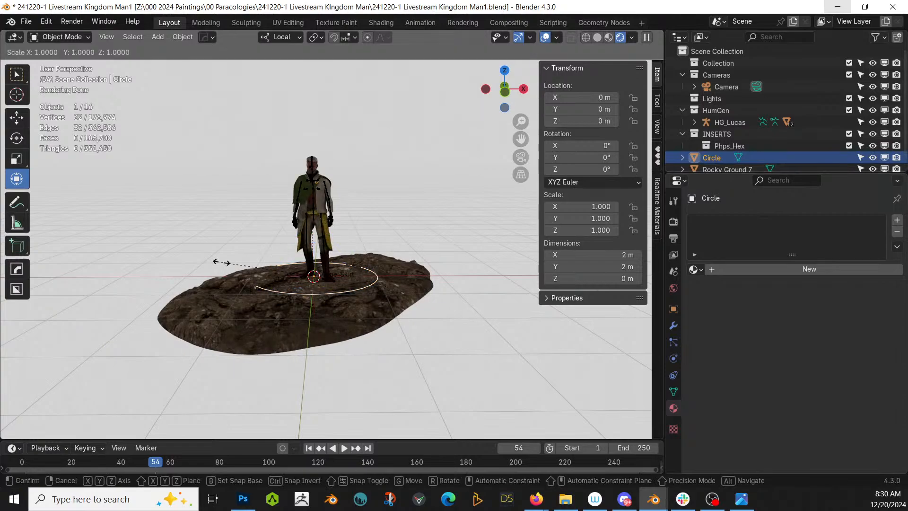
key("Return")
Apply all transforms to the circle and fill it with a face in Edit Mode
key("ctrl+a")
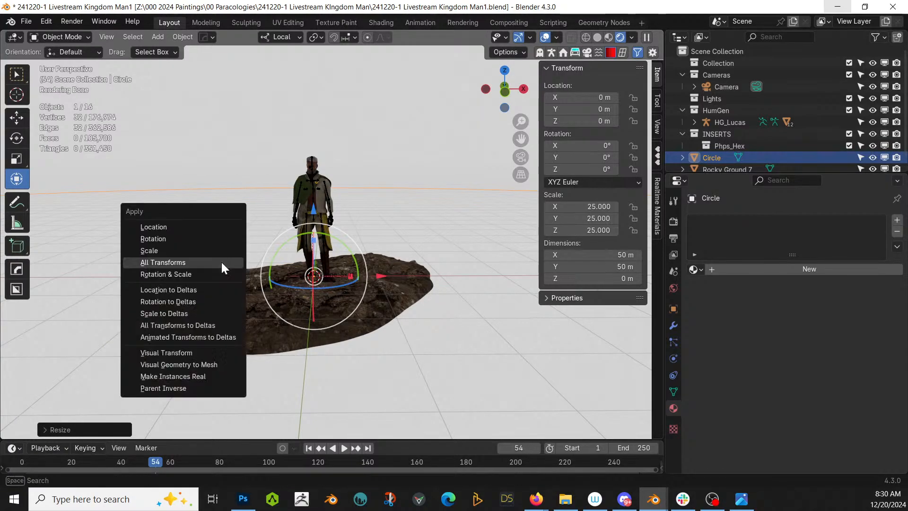
left_click(221, 262)
key("Tab")
key("f")
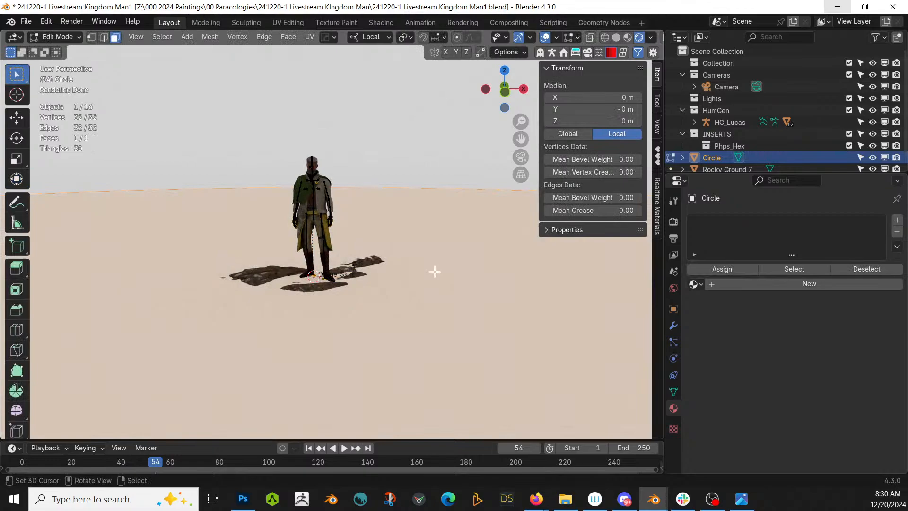
key("Tab")
Lower the filled circle along Z to about -0.24 m so the rocky ground rises above it
key("g")
key("z")
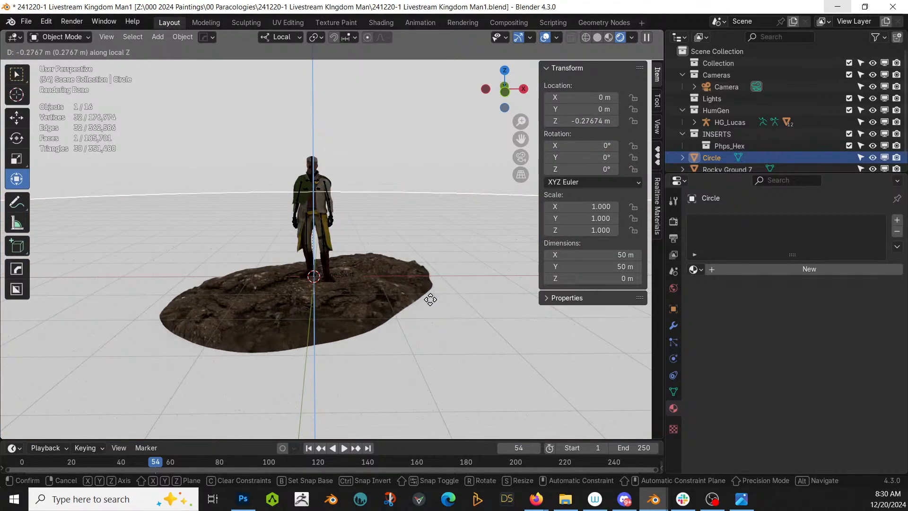
left_click(430, 298)
middle_click_drag(430, 298, 366, 345)
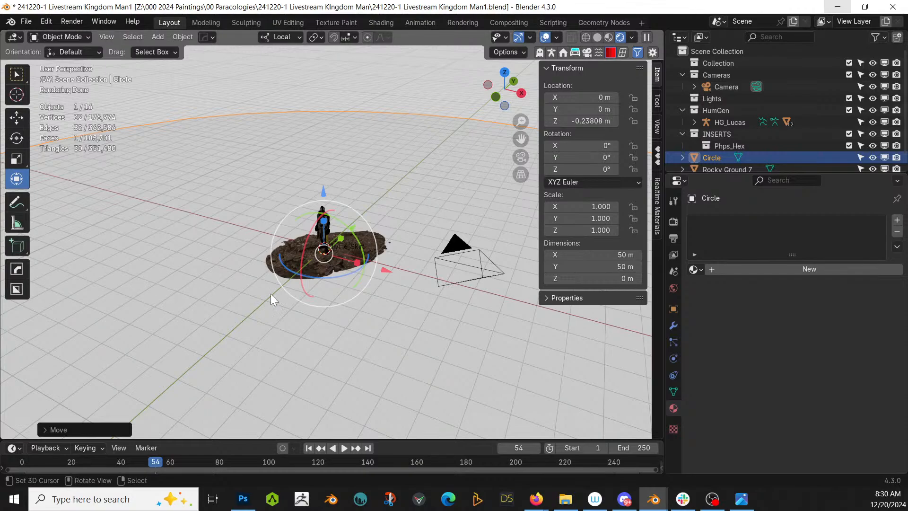
scroll(359, 316, "up", 3)
middle_click_drag(359, 316, 374, 289)
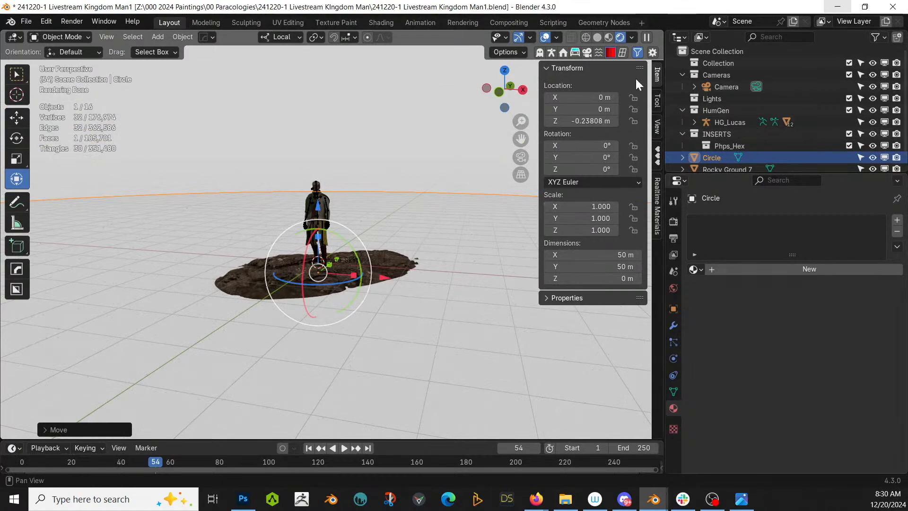
Switch to solid shading and remesh the circle with Quad Remesher at a quad count of 500
left_click(622, 53)
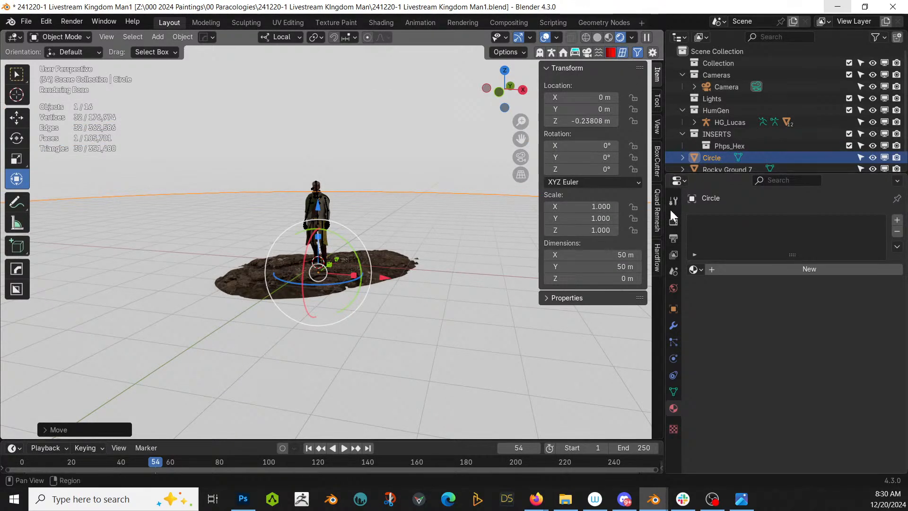
left_click(657, 211)
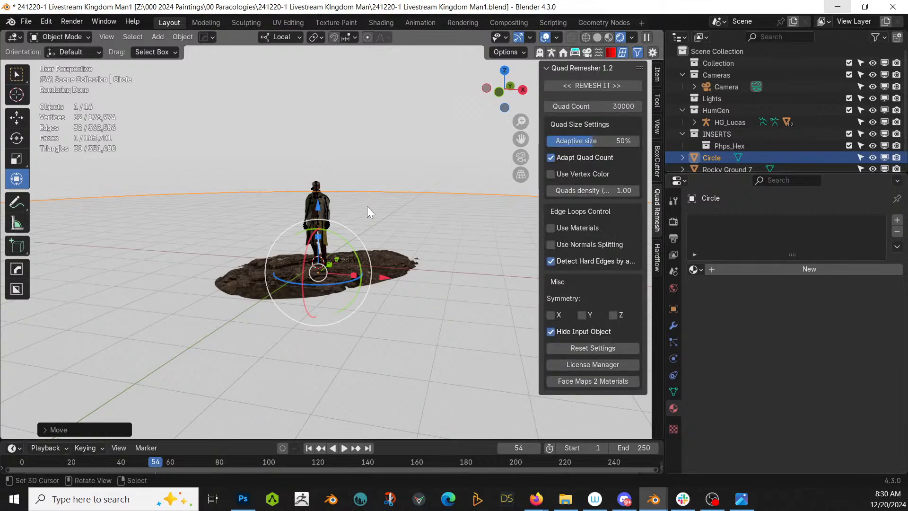
key("z")
key("6")
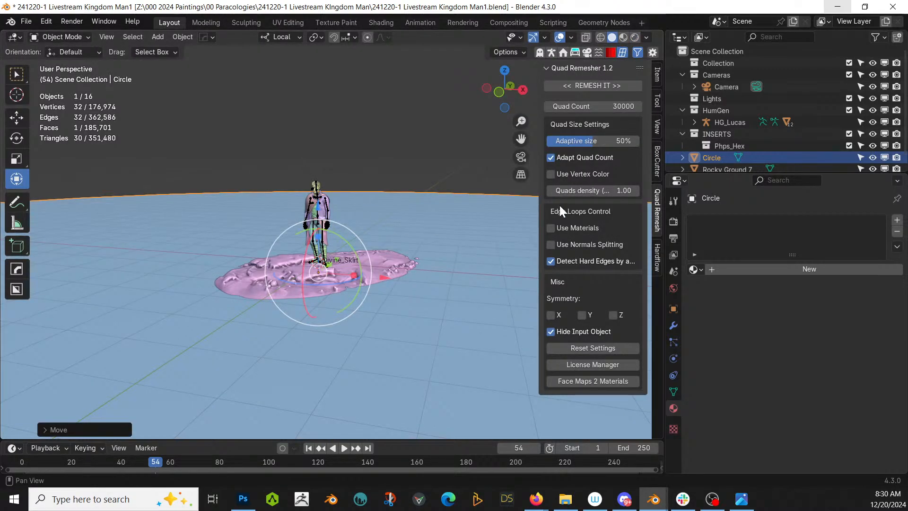
left_click(620, 107)
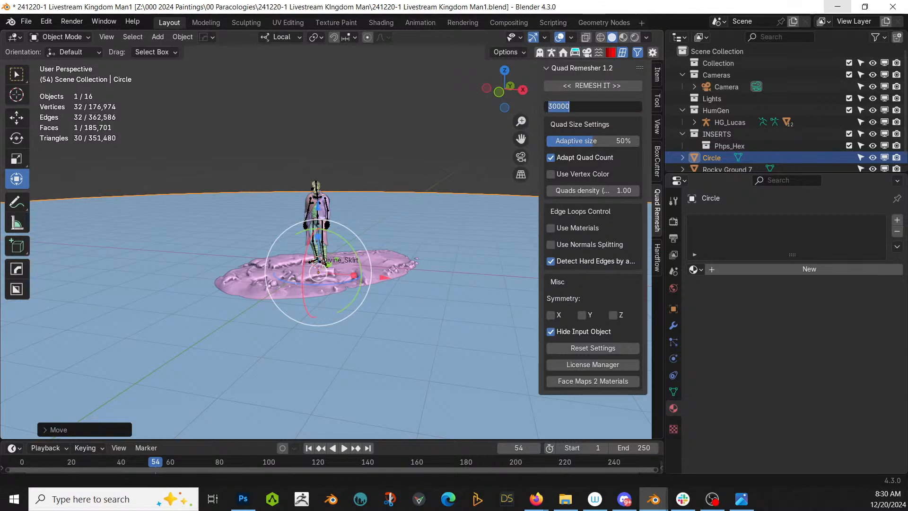
key("Return")
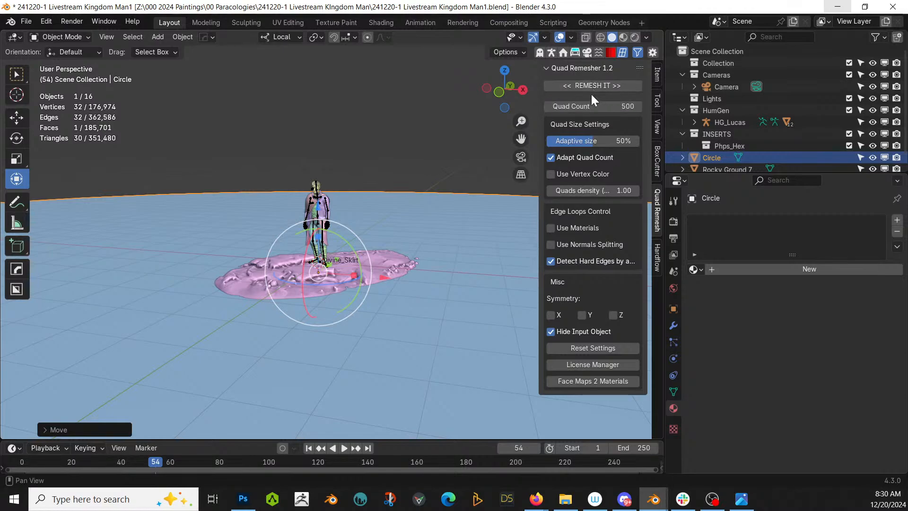
left_click(591, 89)
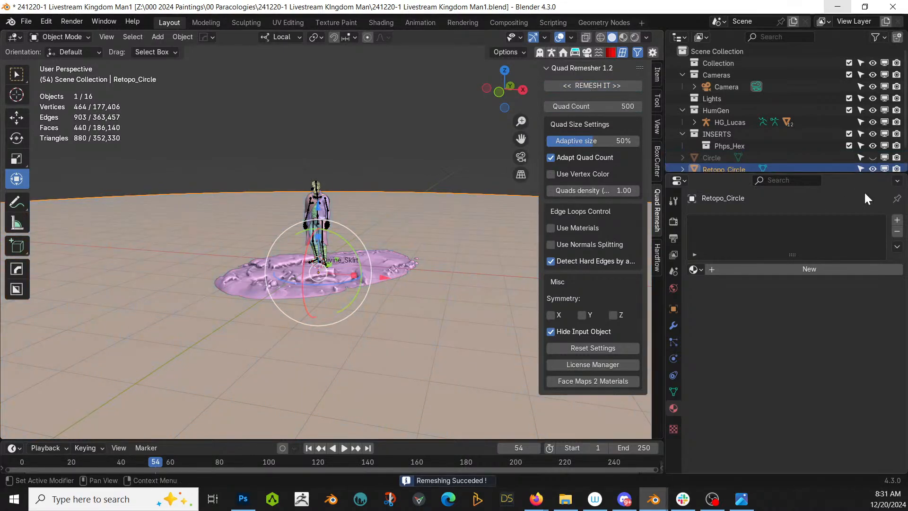
Delete the hidden original circle and move the remeshed disc into a new collection named Ground
left_click(431, 240)
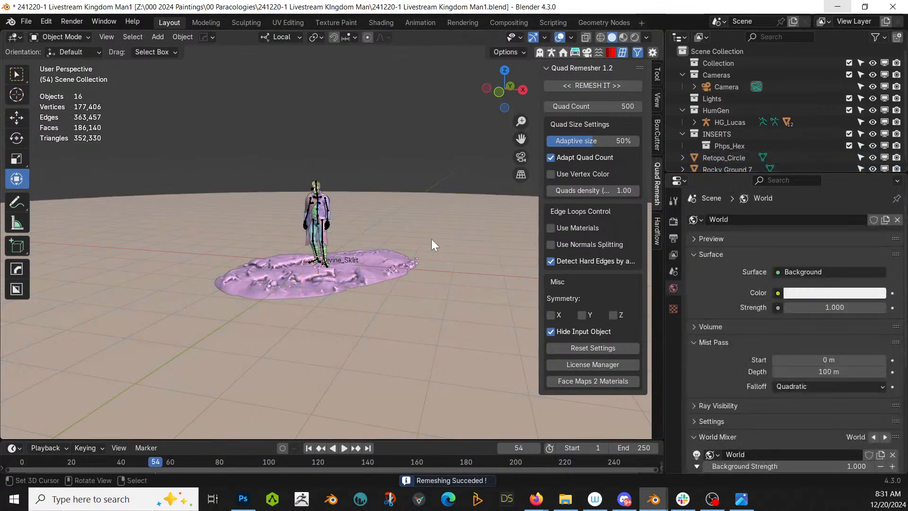
key("m")
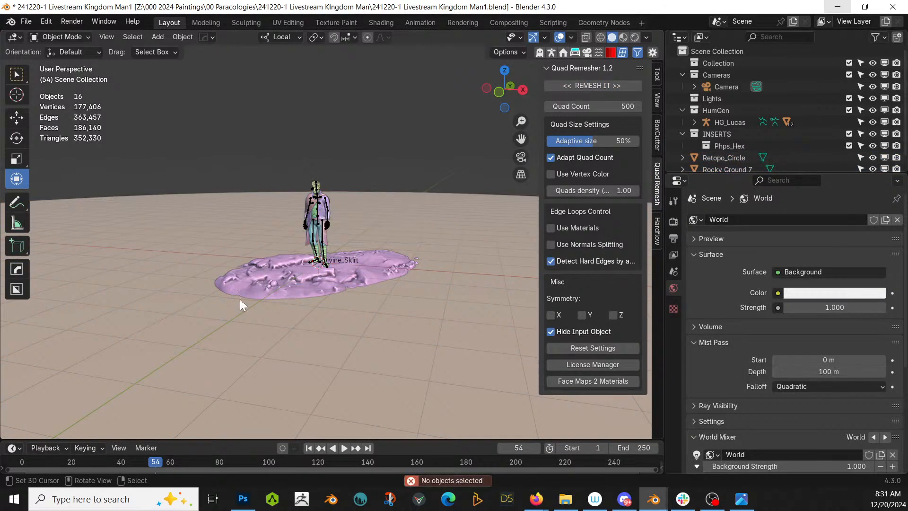
right_click(192, 295)
key("m")
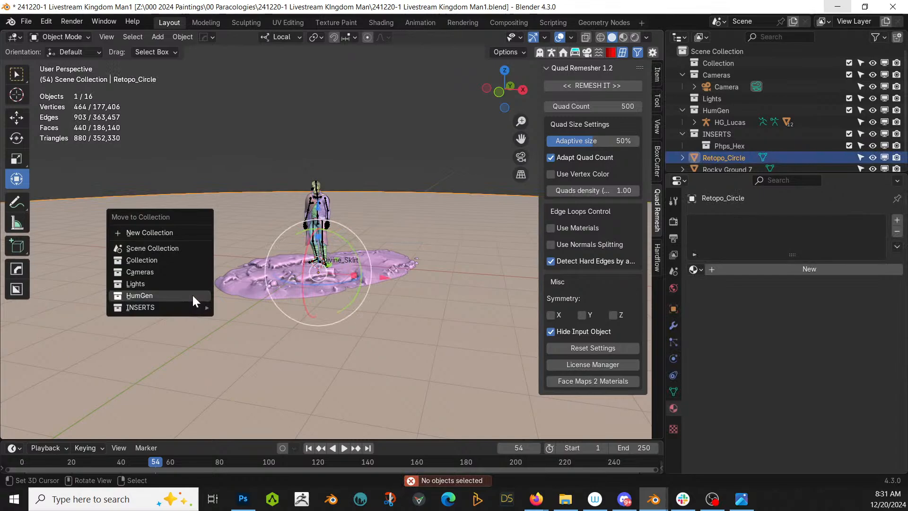
left_click(146, 234)
type("Ground")
key("Return")
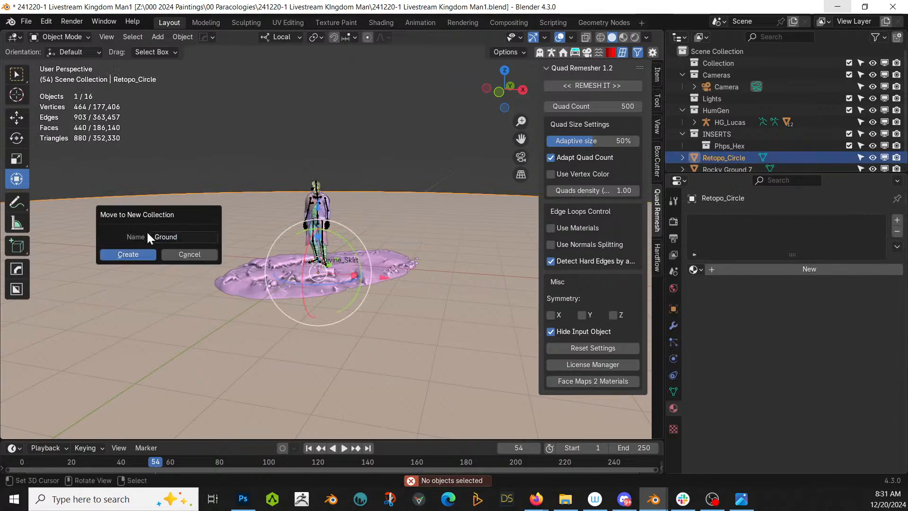
key("Return")
In Edit Mode, select the ten faces of the remeshed disc around and beneath the rocky ground and inset them
key("Tab")
middle_click_drag(270, 240, 282, 320)
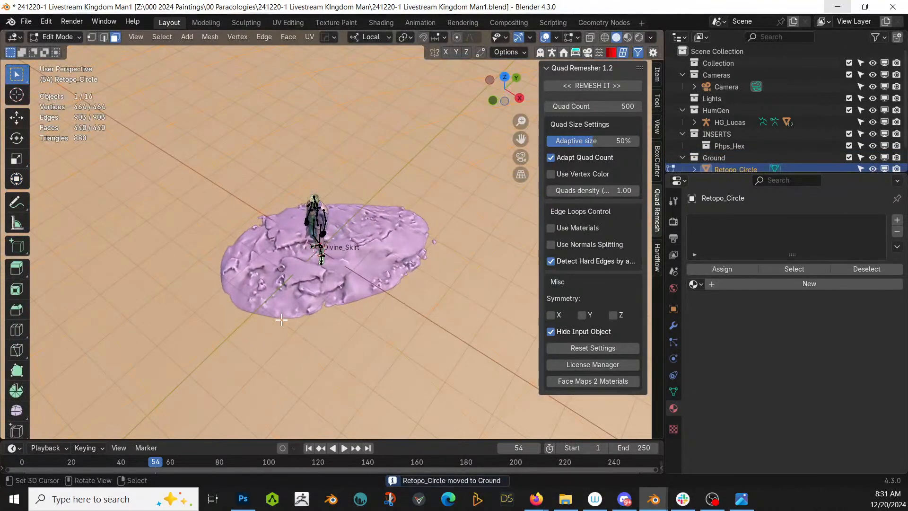
key("alt+a")
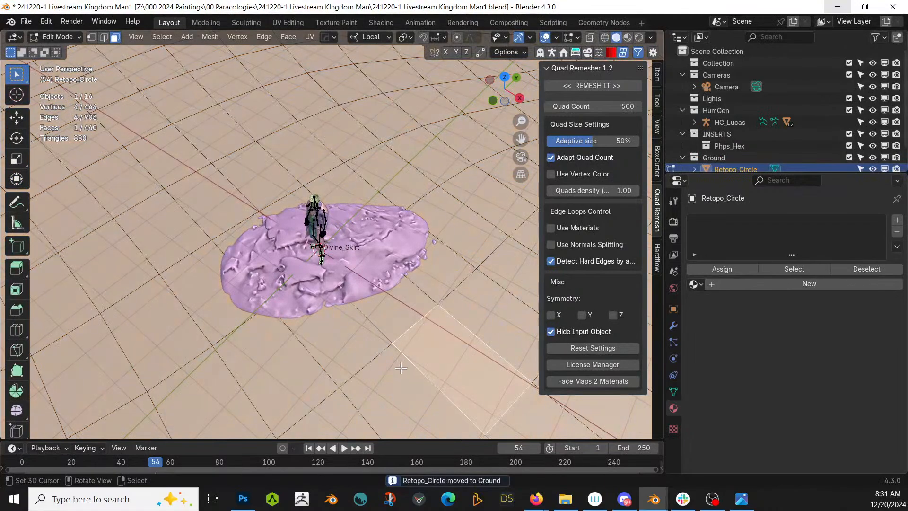
left_click(391, 313)
left_click(439, 268, "ctrl")
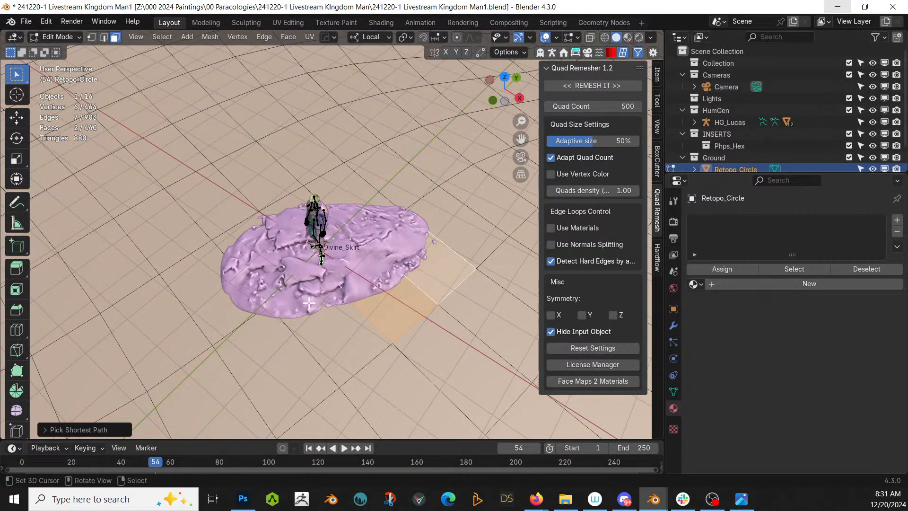
key("c")
mouse_move(309, 305)
left_mouse_down()
mouse_move(286, 326)
mouse_move(247, 310)
mouse_move(348, 218)
left_mouse_up()
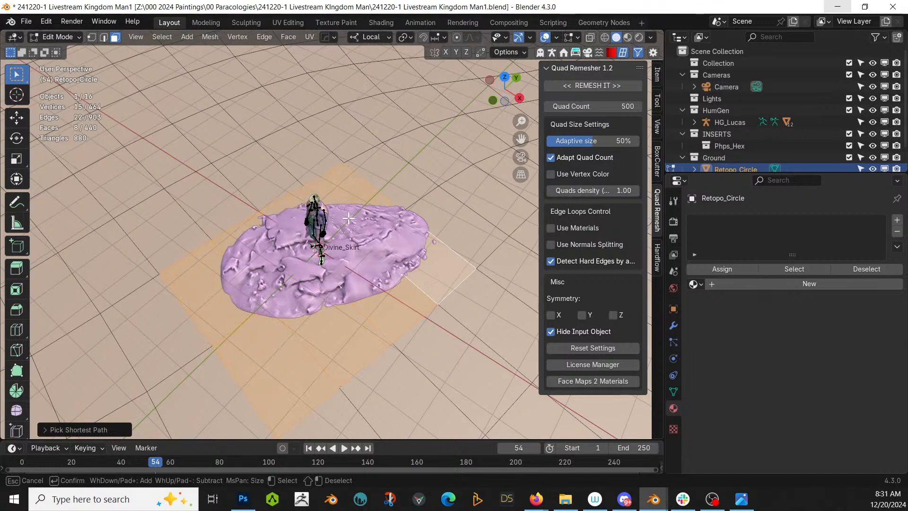
key("Escape")
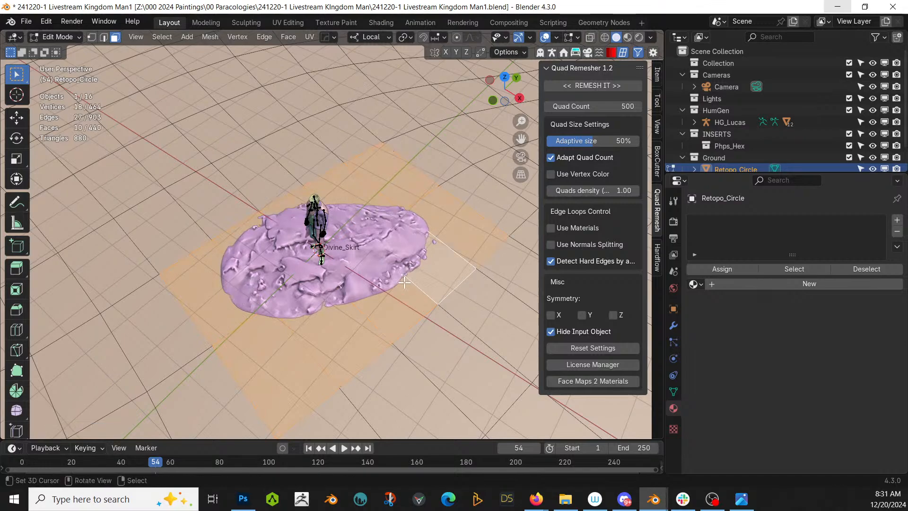
key("i")
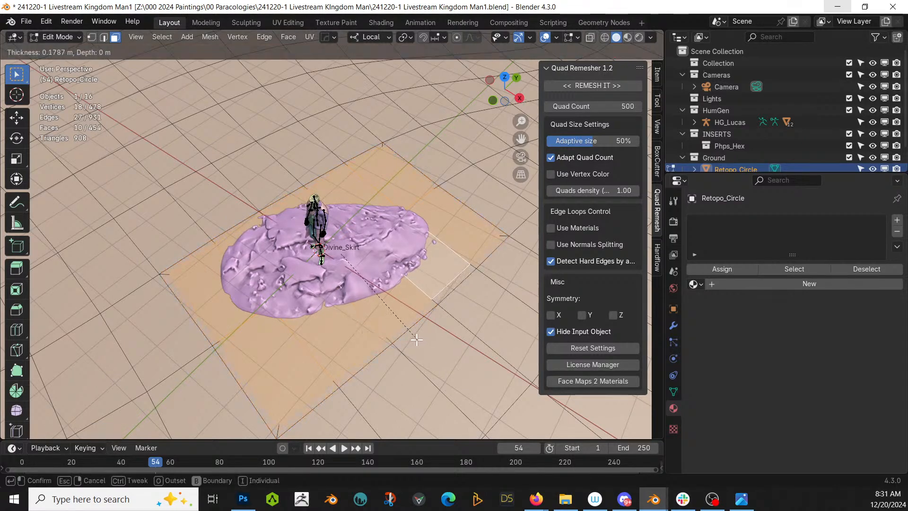
left_click(409, 337)
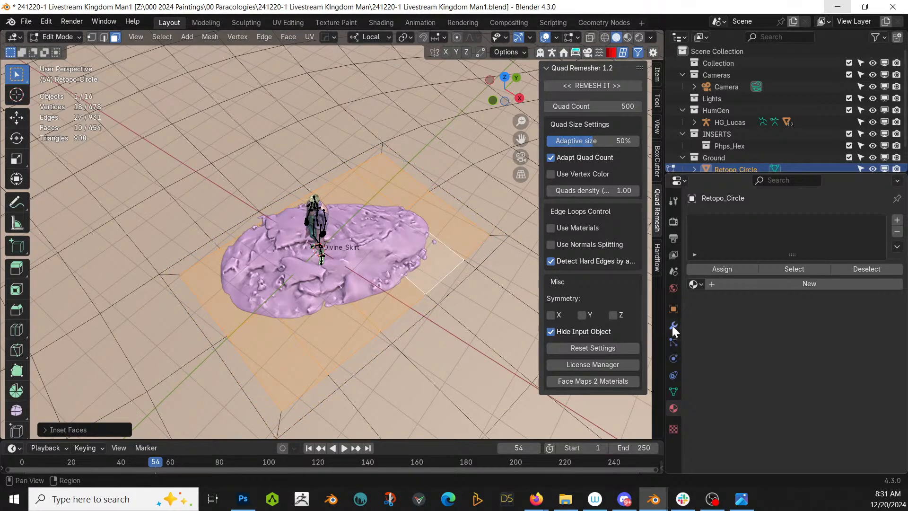
Create a vertex group named Detail on the remeshed disc and assign the selected faces to it
left_click(674, 392)
left_click(891, 257)
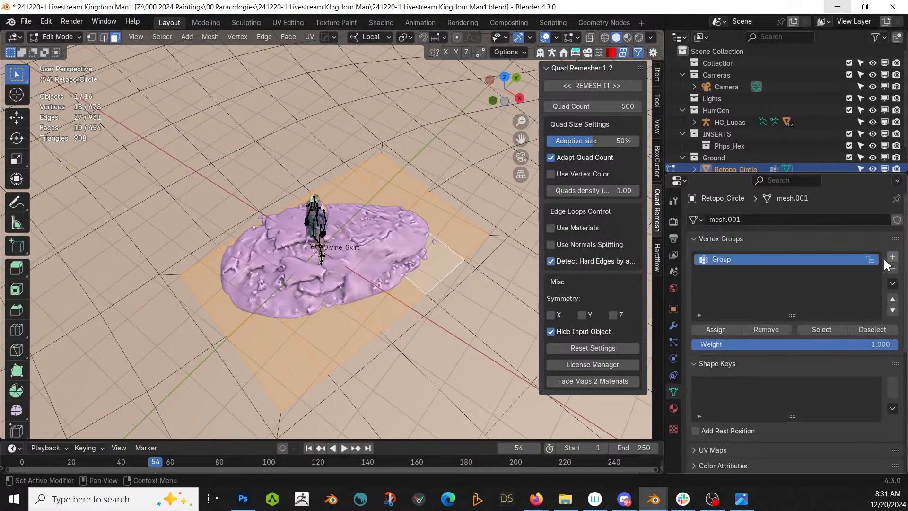
double_click(721, 266)
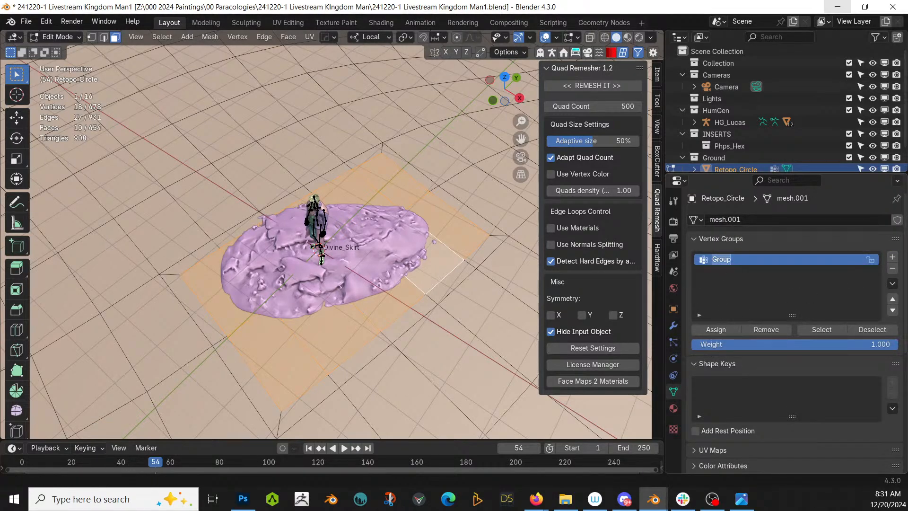
type("Detail")
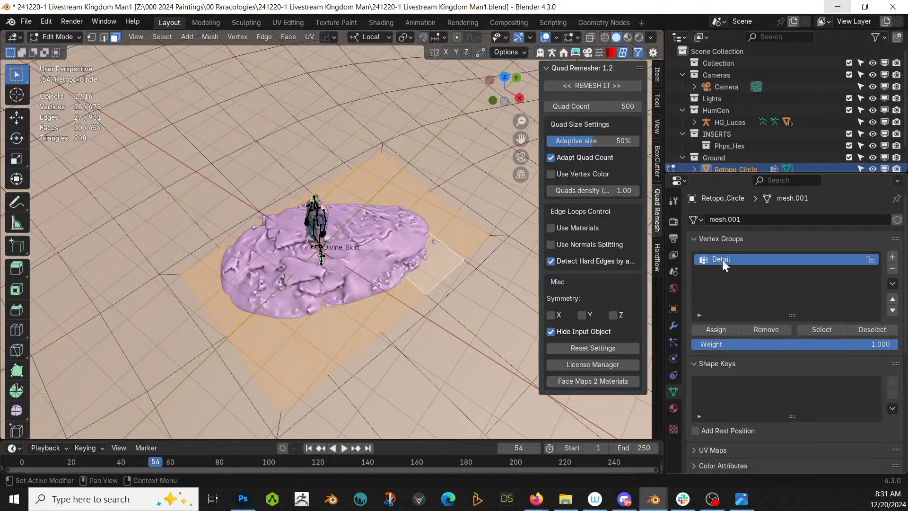
key("Return")
left_click(716, 330)
key("Tab")
Add a Bézier curve object and delete all of its default vertices in Edit Mode
scroll(295, 271, "down", 4)
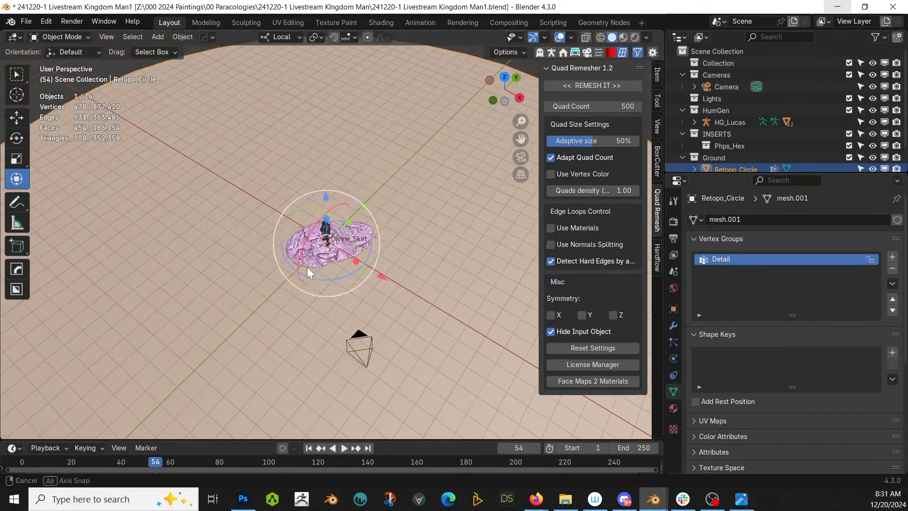
middle_click_drag(307, 266, 315, 312)
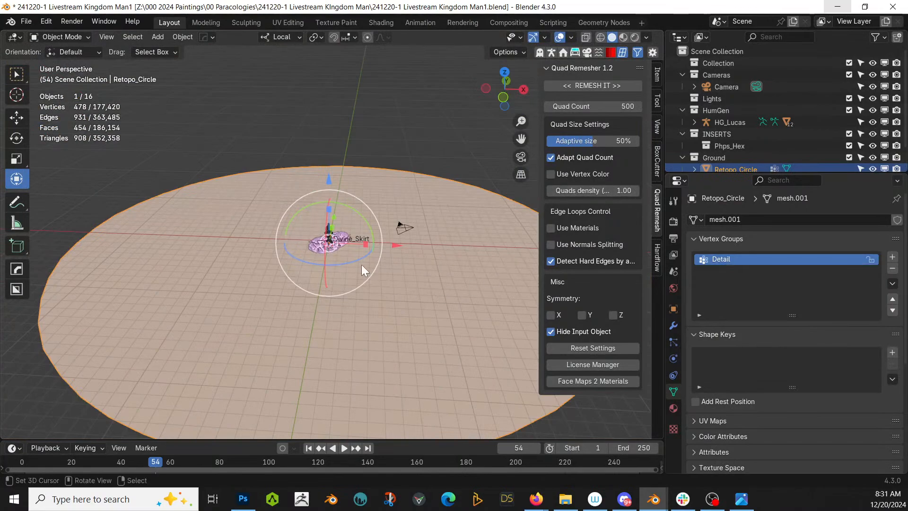
middle_click_drag(220, 247, 268, 296)
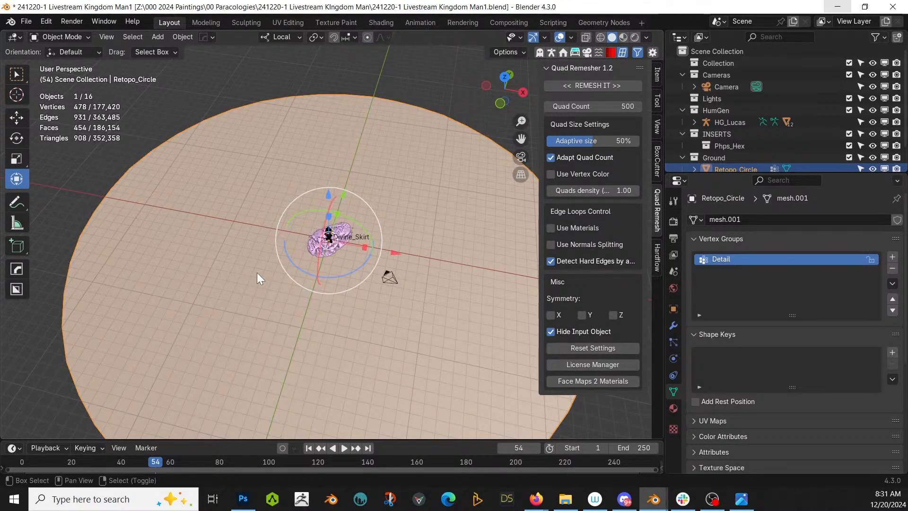
key("shift+a")
mouse_move(222, 180)
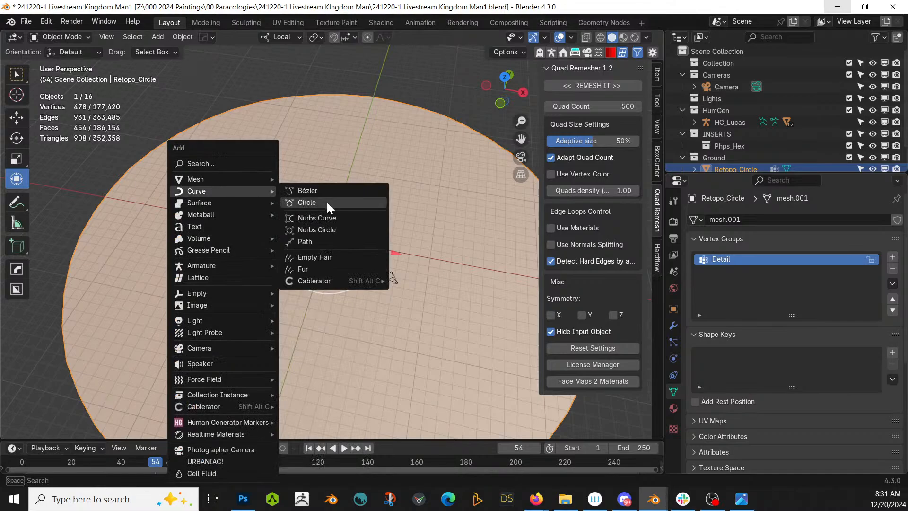
left_click(318, 189)
key("Tab")
key("x")
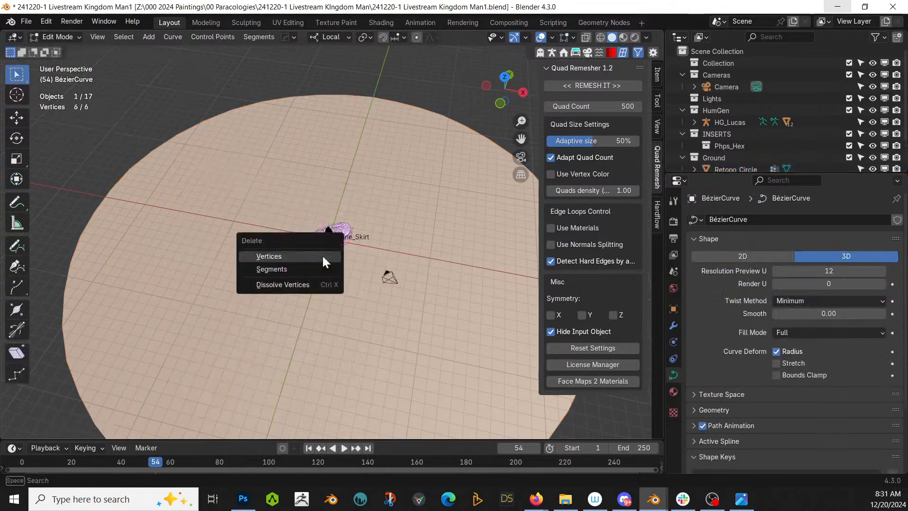
left_click(320, 255)
From the top view, draw a long freehand curve stroke along the disc's negative X side, well away from the character
key("KP_7")
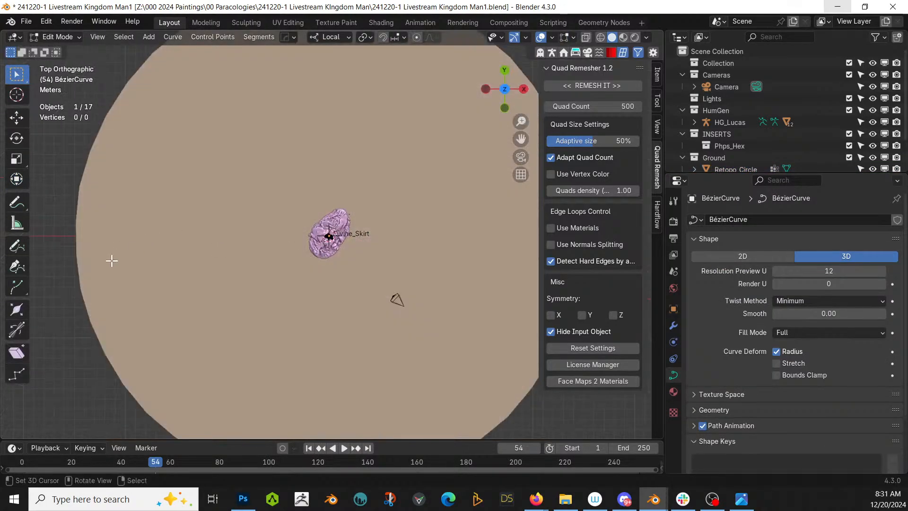
left_click(21, 244)
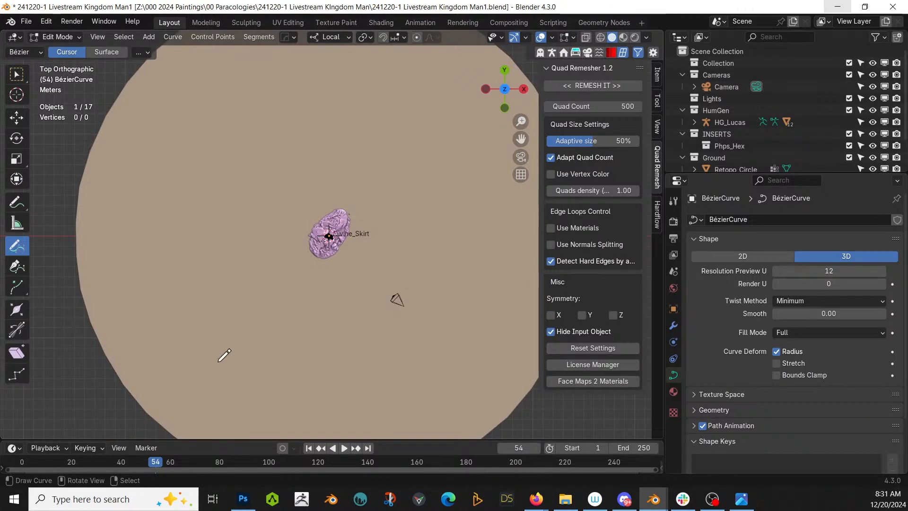
left_click_drag(159, 289, 200, 54)
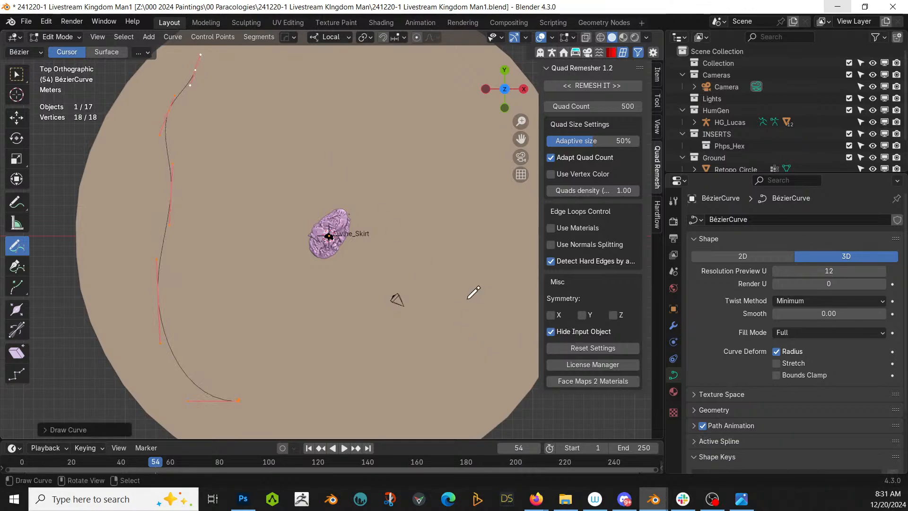
middle_click_drag(472, 289, 452, 250)
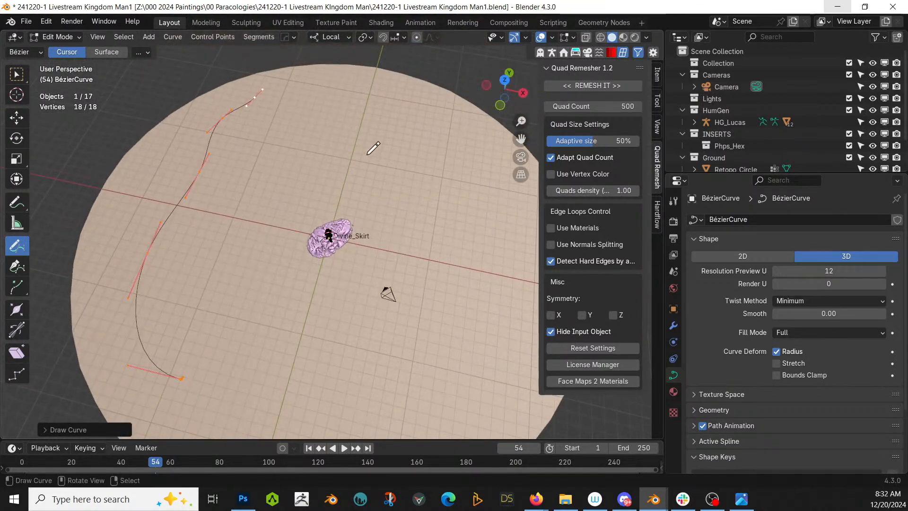
middle_click_drag(382, 167, 450, 248)
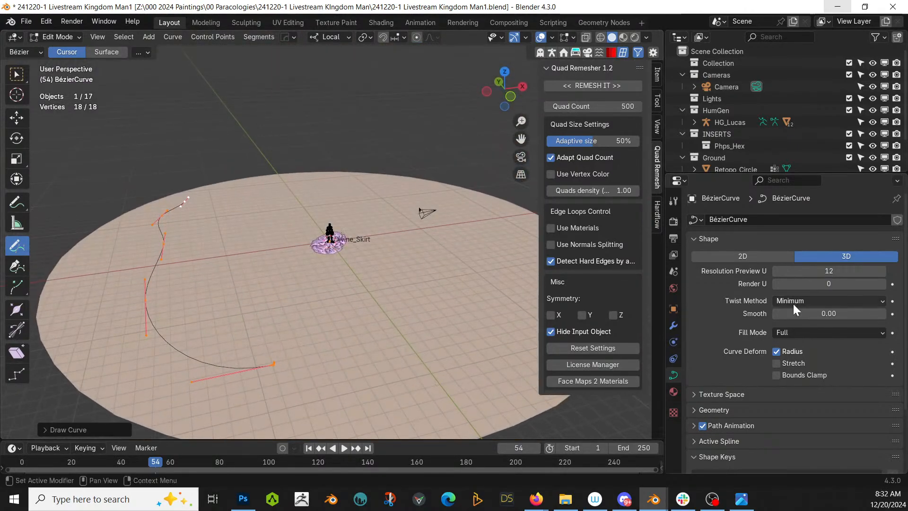
left_click(674, 200)
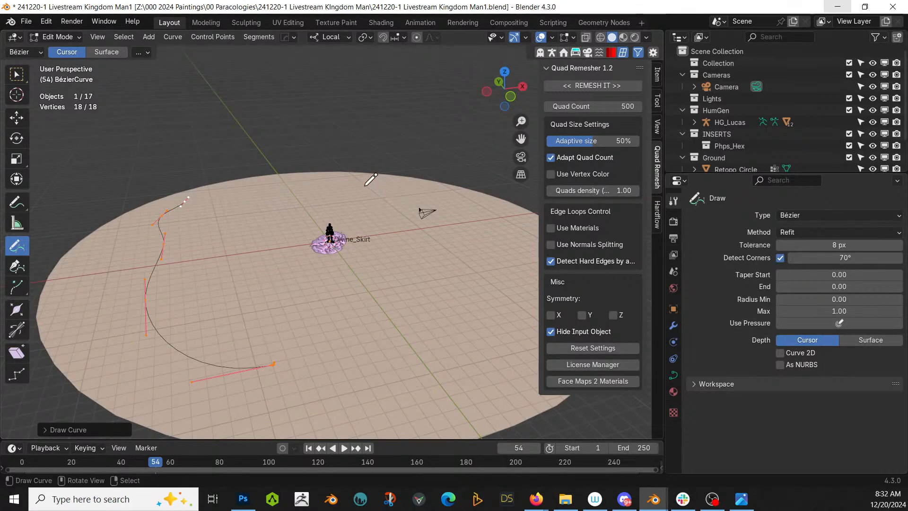
key("Tab")
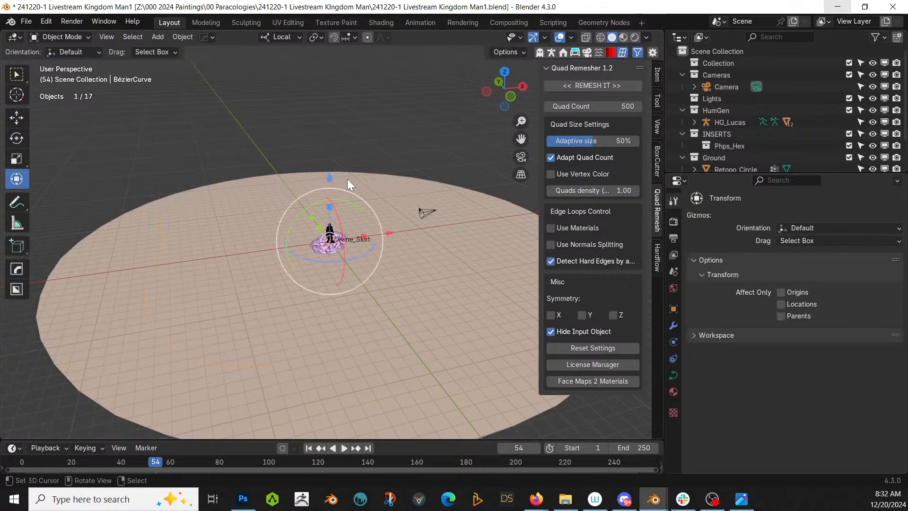
Place the 3D cursor on the disc's far side behind the character and draw a hill-shaped curve stroke there from the front view
left_click_drag(349, 188, 353, 203)
mouse_move(416, 211)
middle_mouse_down()
mouse_move(416, 223)
mouse_move(434, 213)
middle_mouse_up()
middle_click_drag(371, 181, 372, 203)
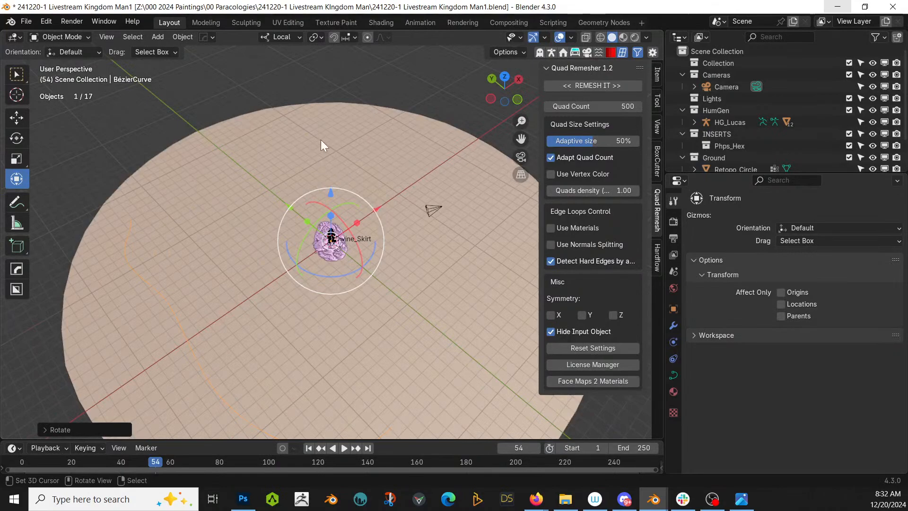
key("Tab")
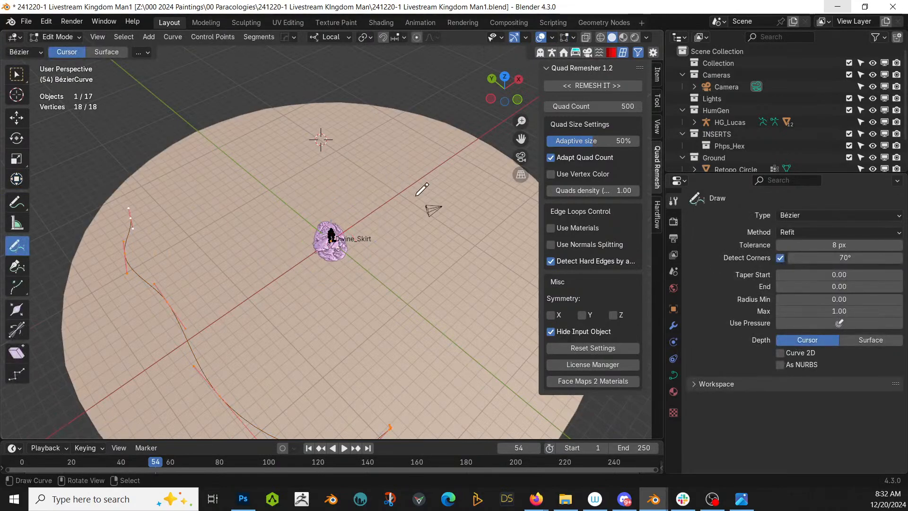
key("KP_1")
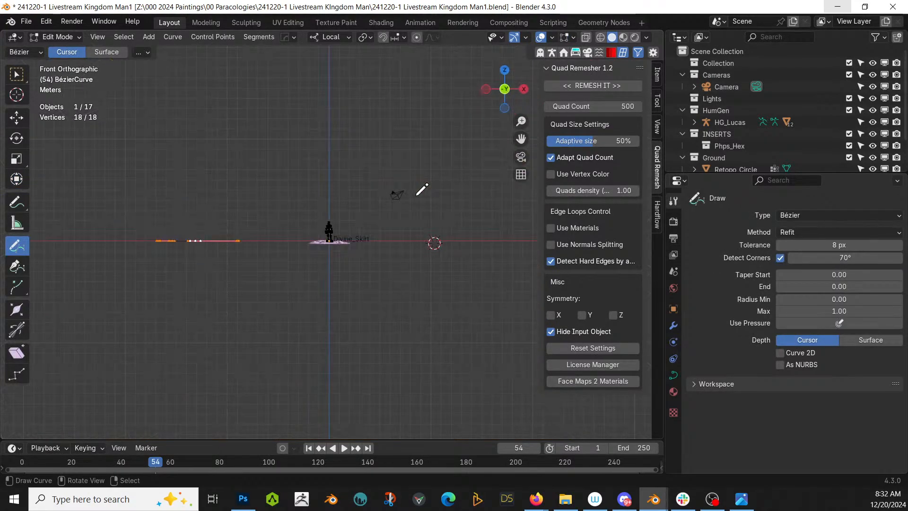
left_click_drag(235, 233, 282, 211)
left_click_drag(364, 218, 500, 237)
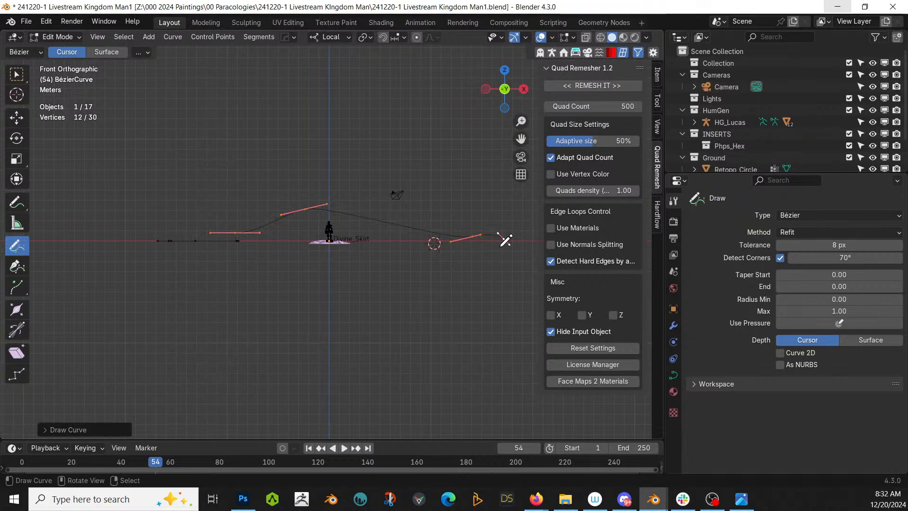
middle_click_drag(505, 240, 448, 326)
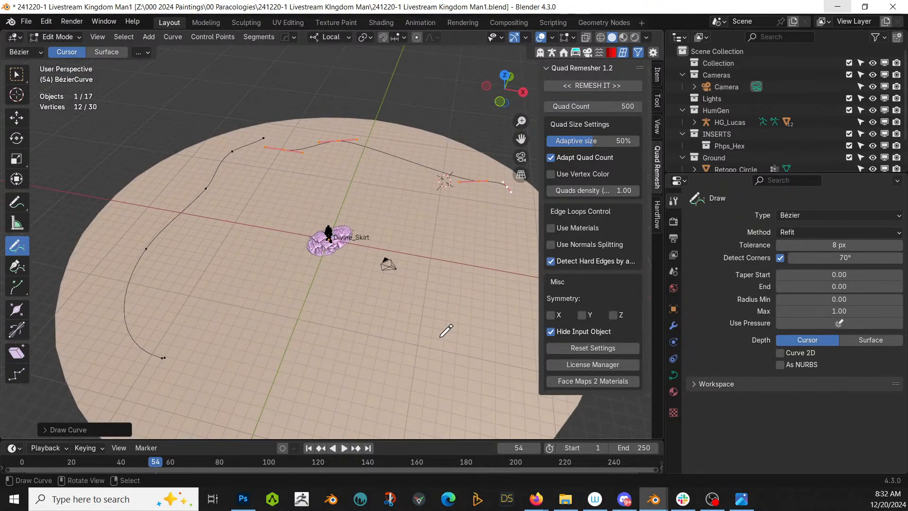
Add the QP_DrawTerrain_V01 modifier to the disc and set BézierCurve as its Curves object
key("Tab")
left_click(459, 277)
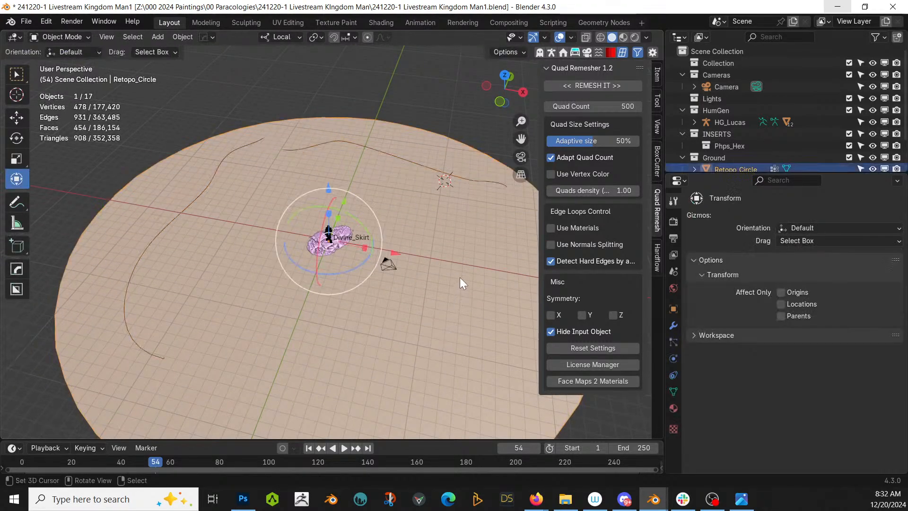
left_click(673, 324)
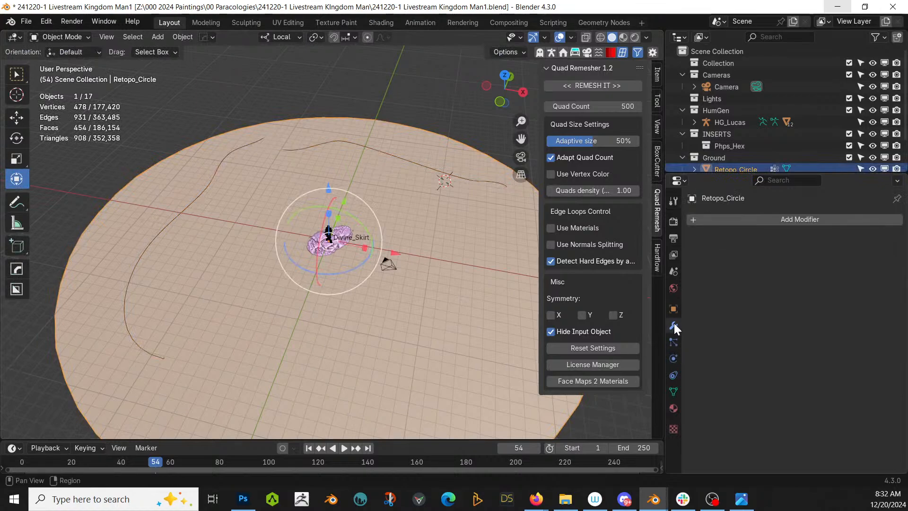
left_click(781, 218)
mouse_move(756, 381)
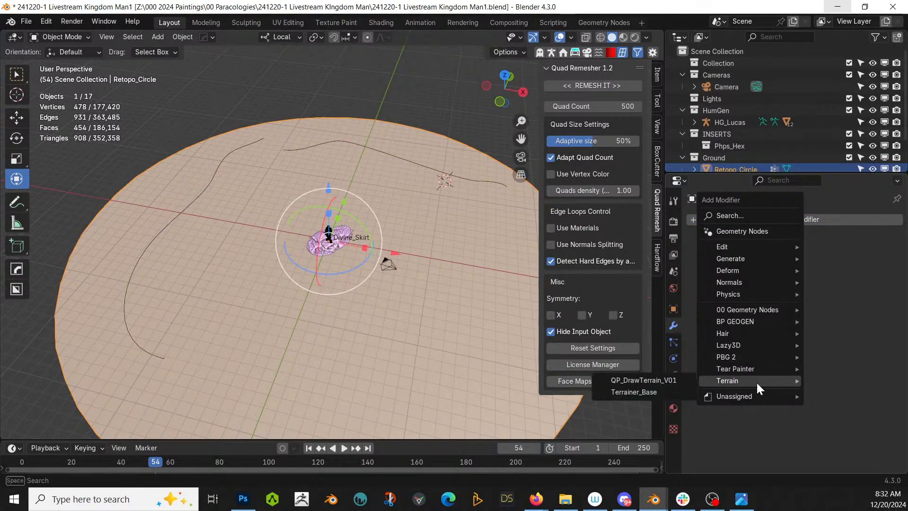
left_click(642, 382)
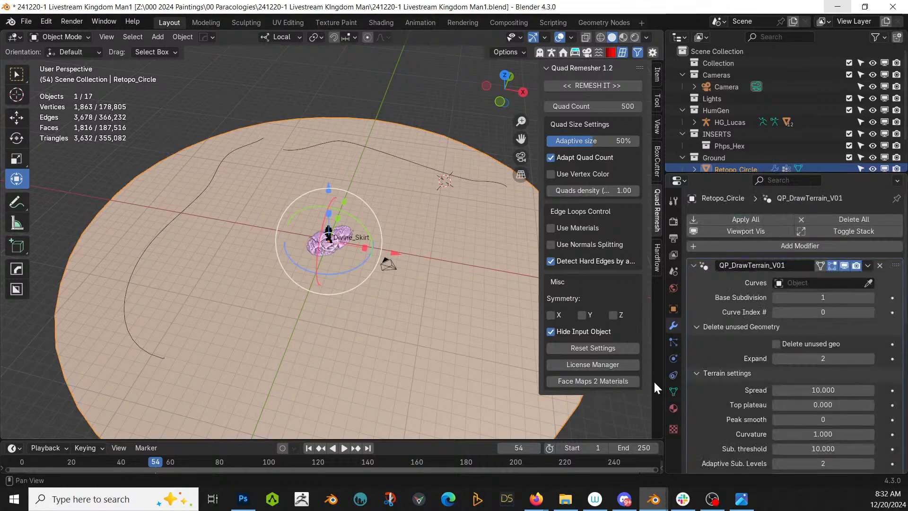
left_click(869, 282)
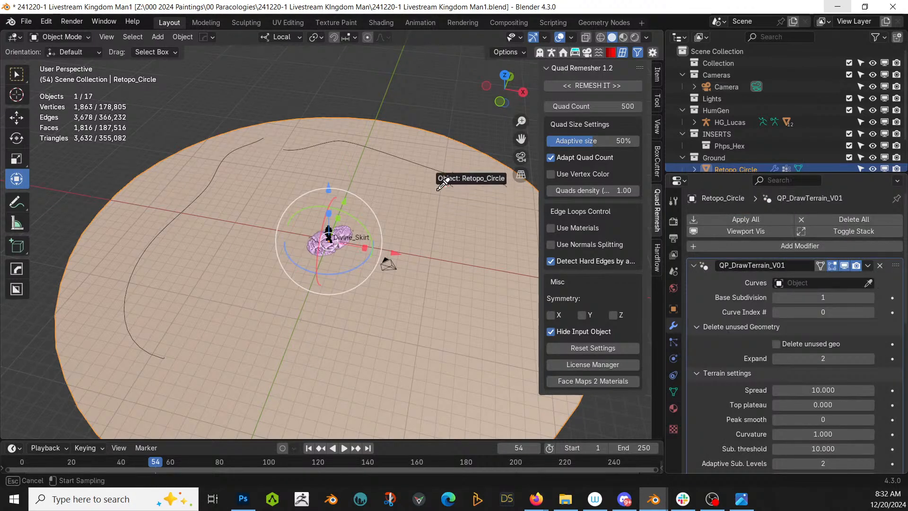
left_click(319, 144)
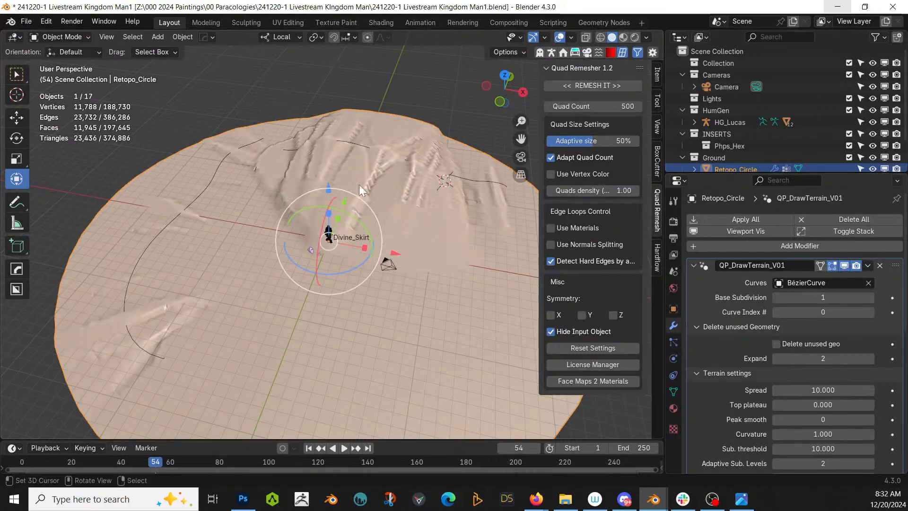
Select the whole first spline on the disc's negative X side and lower it about 0.8 m along Z
middle_click_drag(359, 184, 228, 238)
middle_click_drag(135, 245, 182, 280)
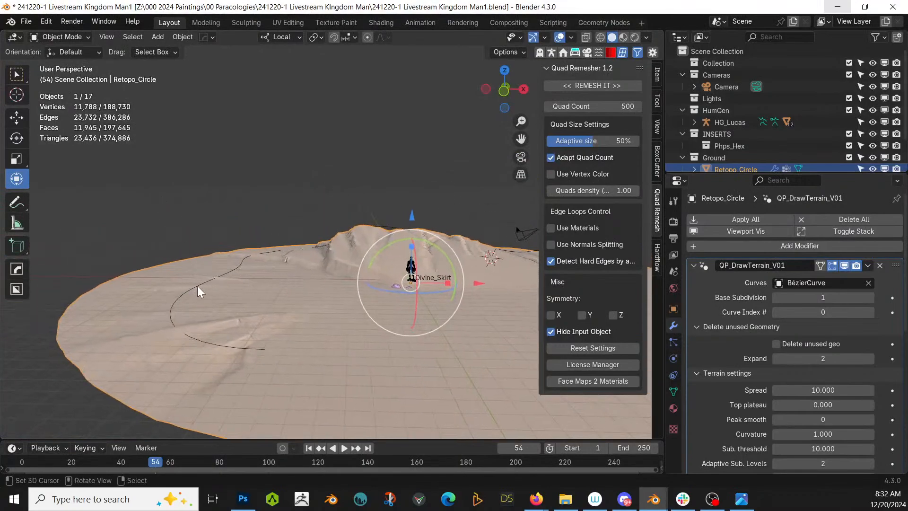
left_click(198, 286)
key("Tab")
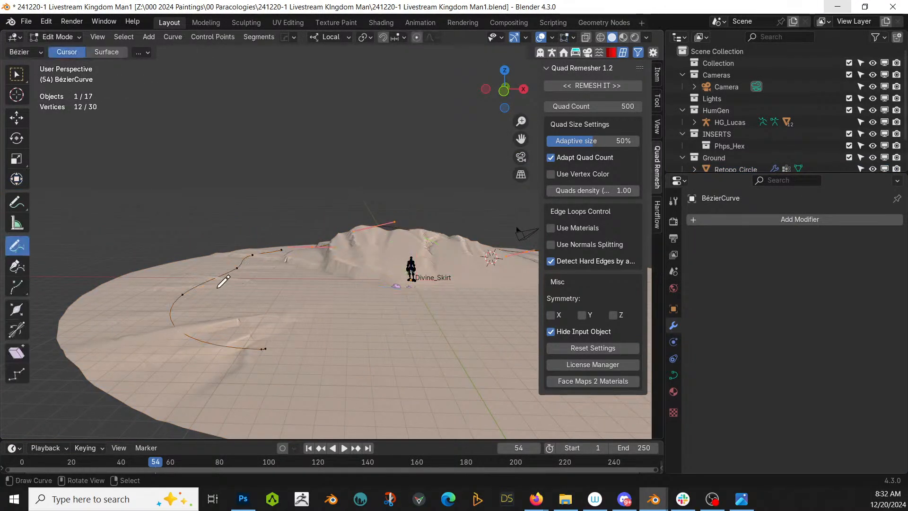
left_click(16, 179)
right_click(184, 291)
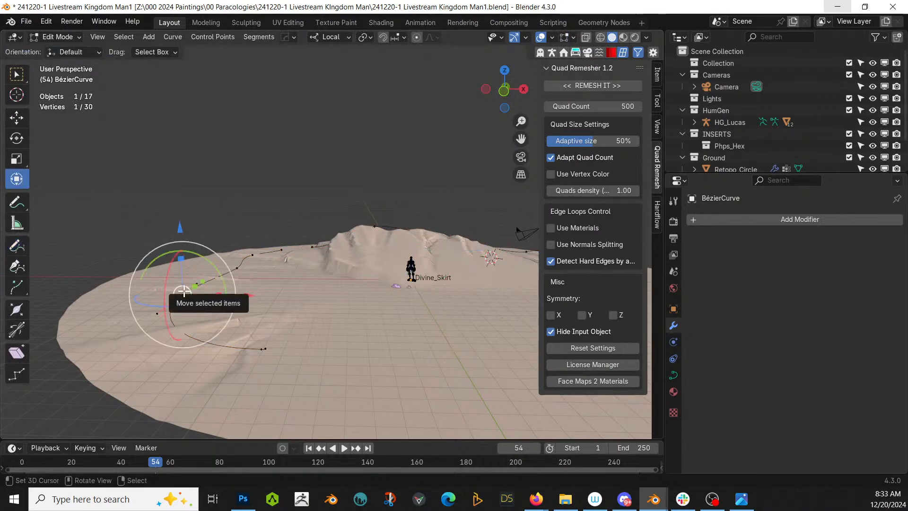
key("ctrl+l")
key("g")
key("z")
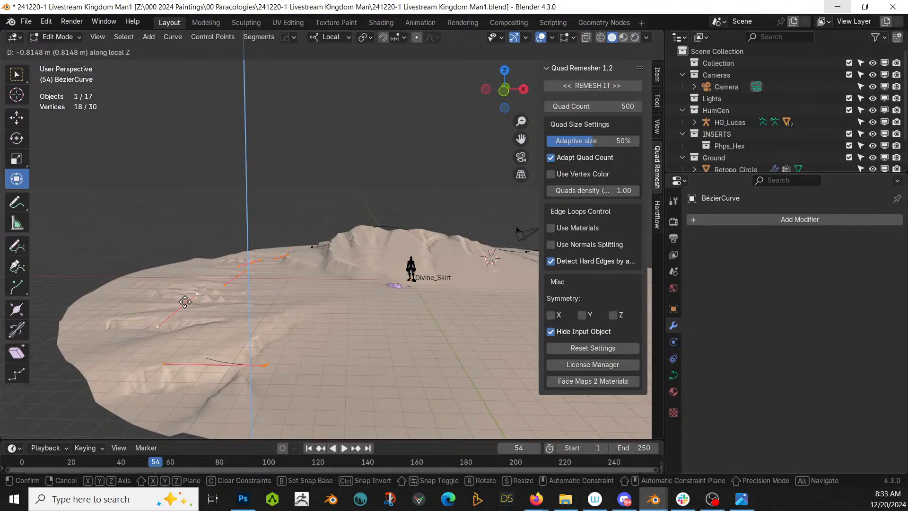
left_click(186, 301)
middle_click_drag(243, 293, 212, 322)
scroll(277, 343, "up", 2)
mouse_move(352, 324)
middle_mouse_down()
mouse_move(341, 303)
mouse_move(298, 316)
mouse_move(348, 328)
middle_mouse_up()
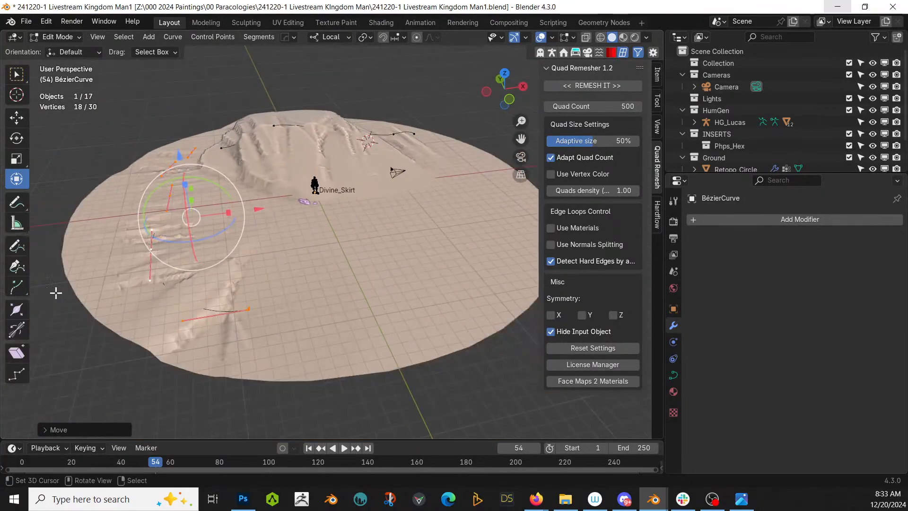
Place the 3D cursor on the disc's open near side and draw another raised curve stroke there to add a ridge
left_click(16, 245)
mouse_move(346, 265)
middle_mouse_down()
mouse_move(361, 251)
mouse_move(393, 266)
mouse_move(393, 300)
middle_mouse_up()
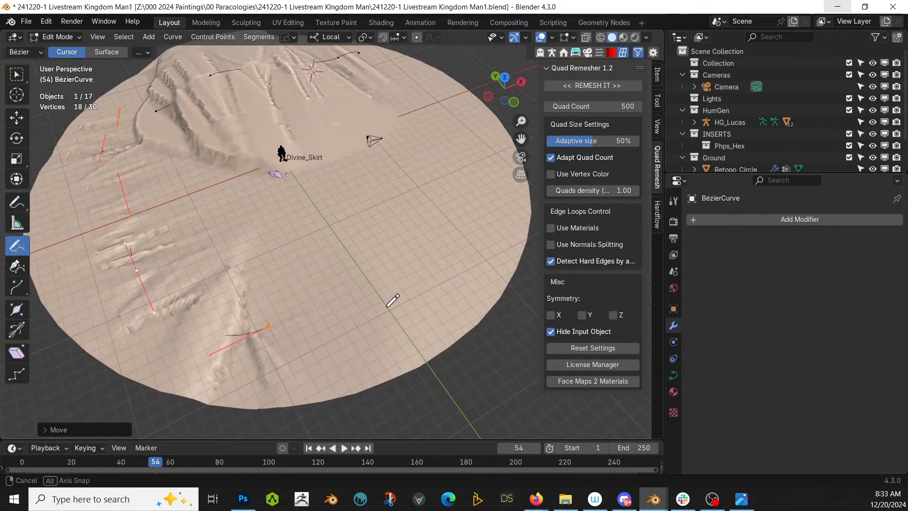
key("Tab")
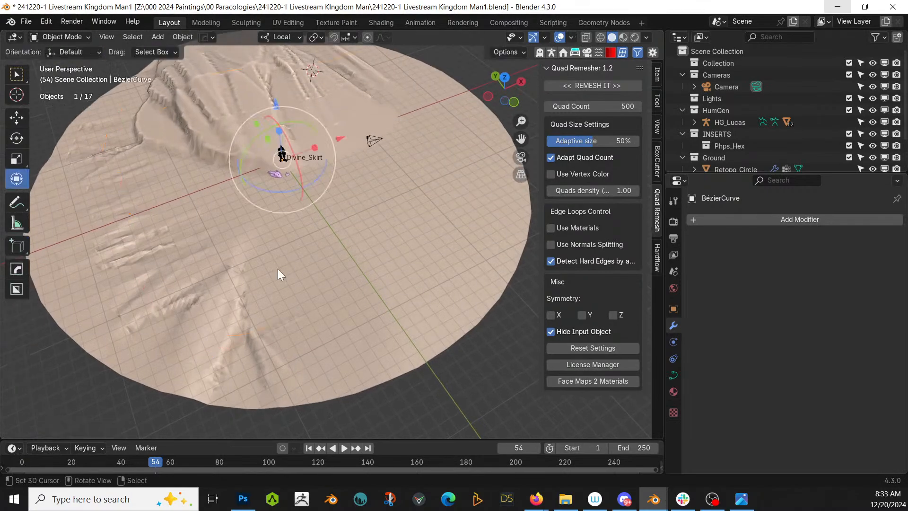
left_click(456, 253)
mouse_move(457, 256)
middle_mouse_down()
mouse_move(470, 244)
mouse_move(463, 238)
middle_mouse_up()
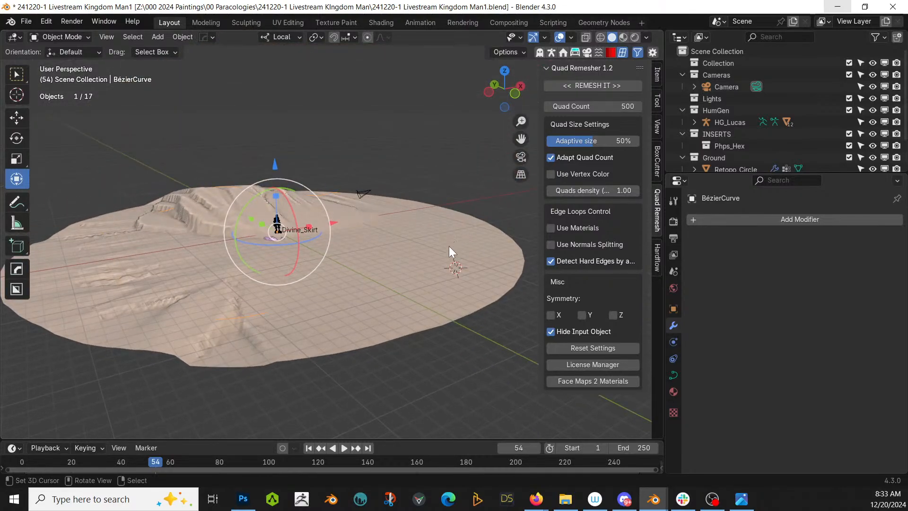
key("Tab")
mouse_move(324, 294)
left_mouse_down()
mouse_move(455, 244)
mouse_move(509, 239)
left_mouse_up()
mouse_move(492, 269)
middle_mouse_down()
mouse_move(547, 284)
mouse_move(623, 265)
mouse_move(661, 278)
mouse_move(548, 297)
mouse_move(373, 266)
mouse_move(297, 223)
middle_mouse_up()
left_click(56, 36)
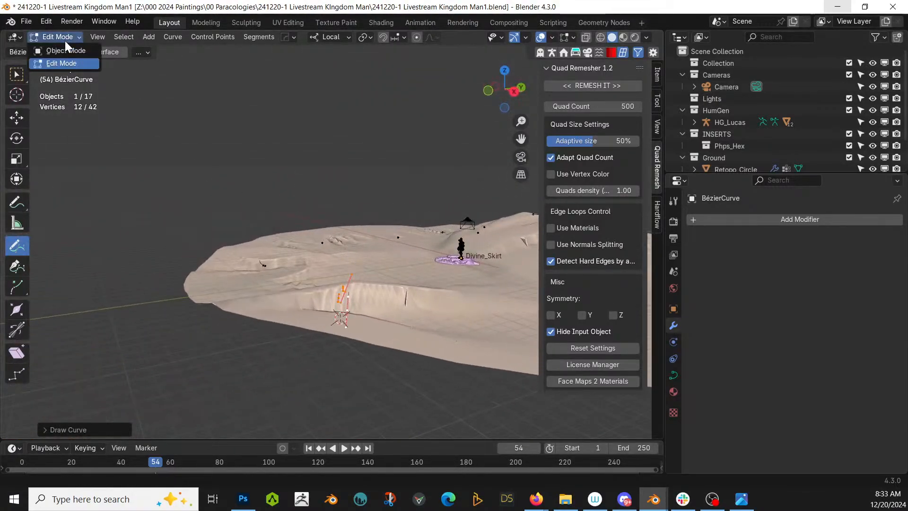
Finish editing the BézierCurve, select the terrain disc and apply all of its modifiers, checking the resulting mesh wireframe
left_click(65, 50)
left_click(308, 232)
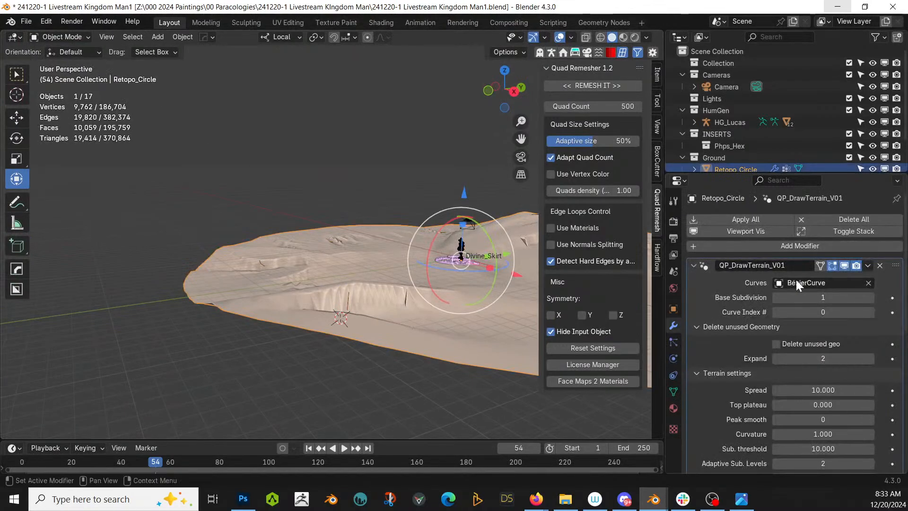
left_click(695, 220)
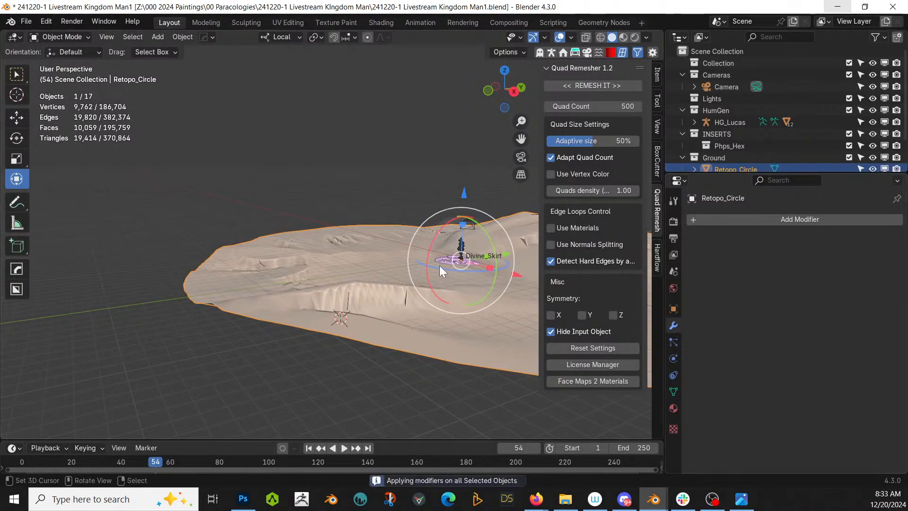
key("Tab")
middle_click_drag(439, 266, 454, 283)
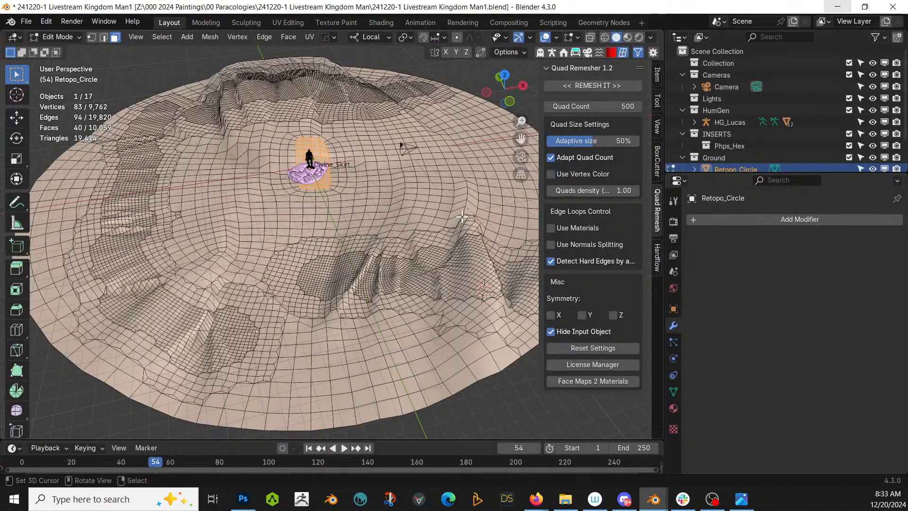
key("Tab")
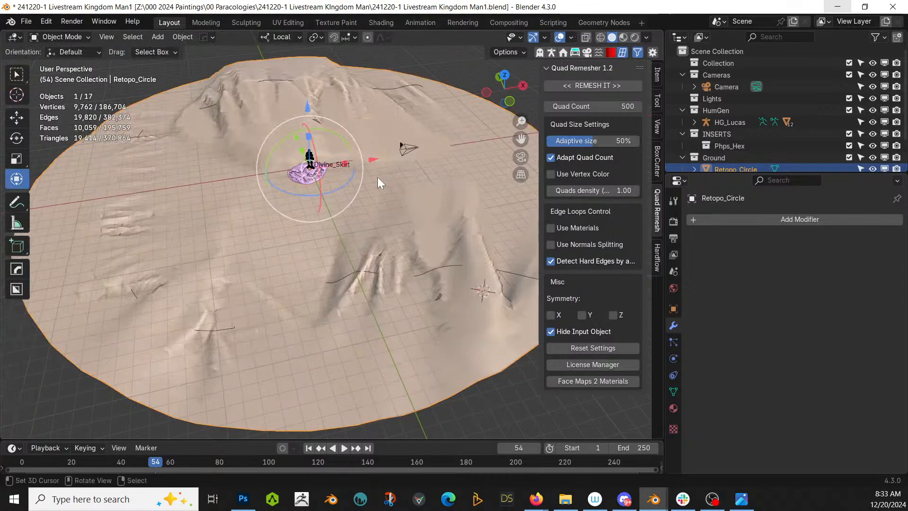
Remesh the terrain disc with Quad Remesher at a quad count of 20000
left_click(604, 109)
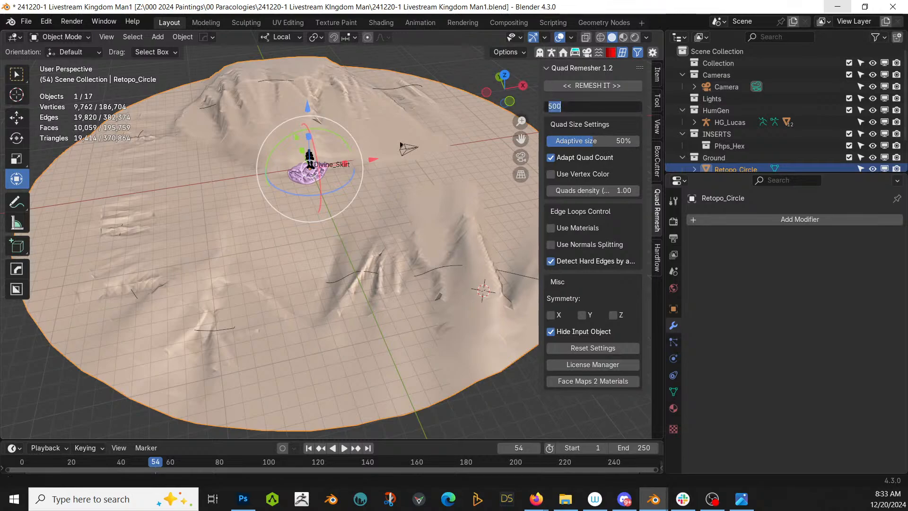
type("20000")
key("Return")
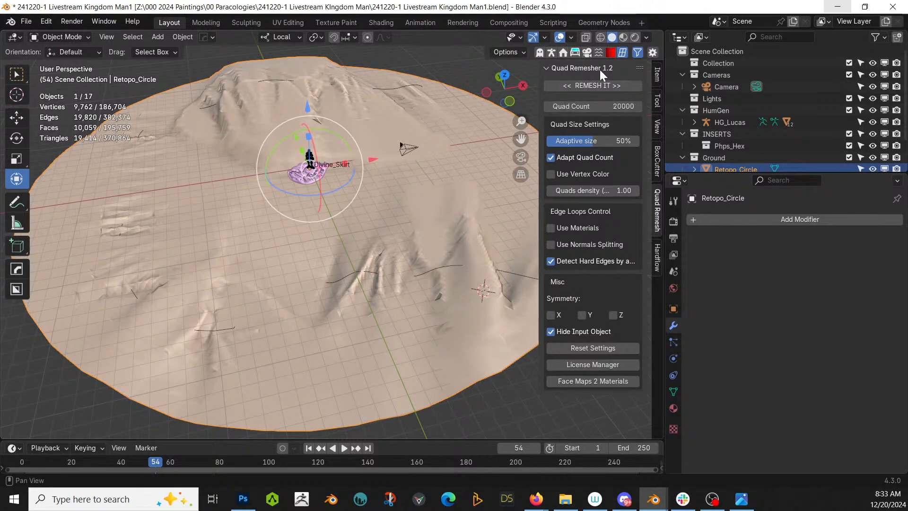
left_click(593, 85)
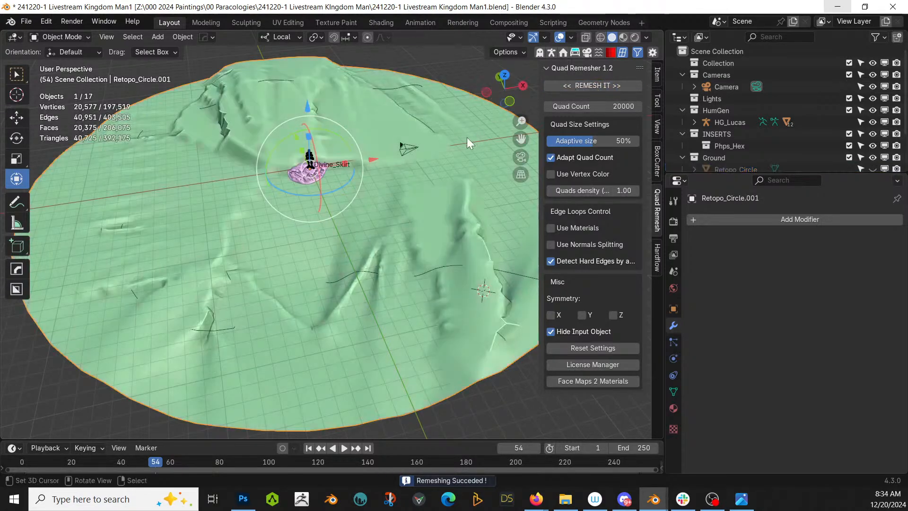
key("Tab")
middle_click_drag(440, 182, 437, 213)
key("Tab")
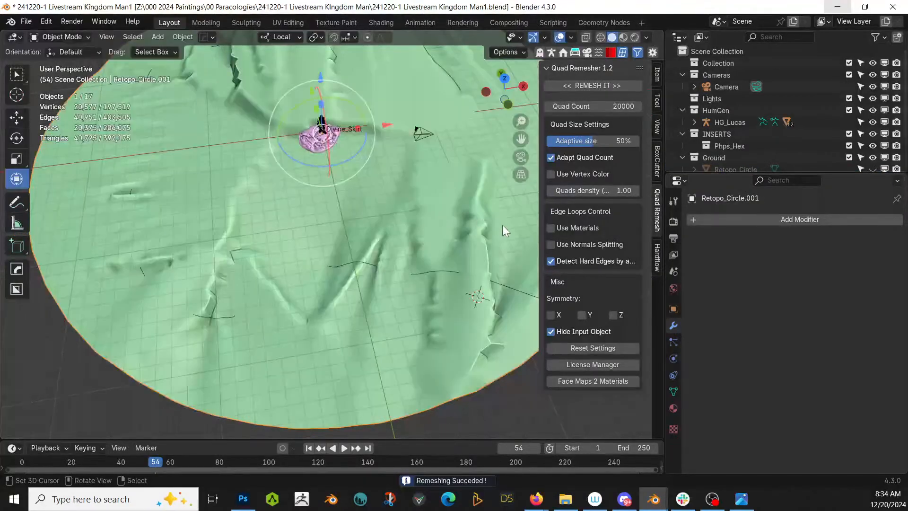
middle_click_drag(502, 225, 495, 195)
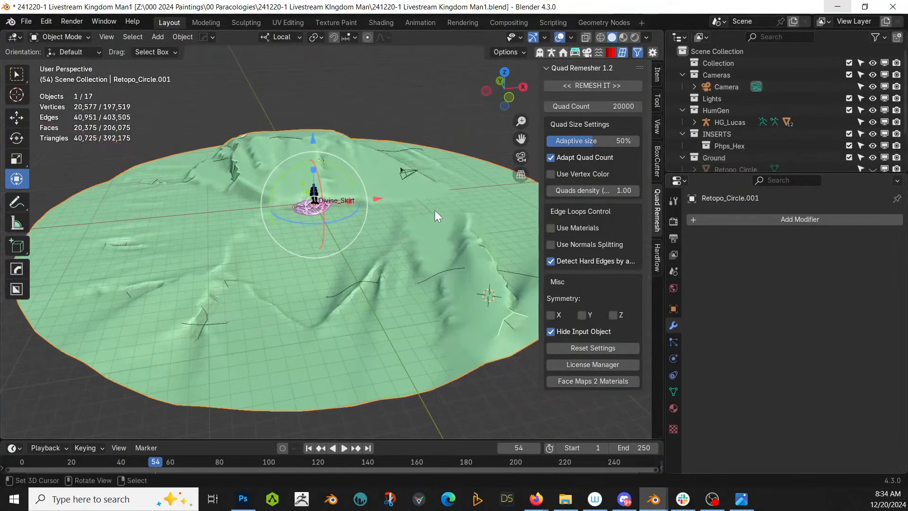
Isolate the remeshed terrain in local view and remesh it again at a quad count of 10000
key("KP_Divide")
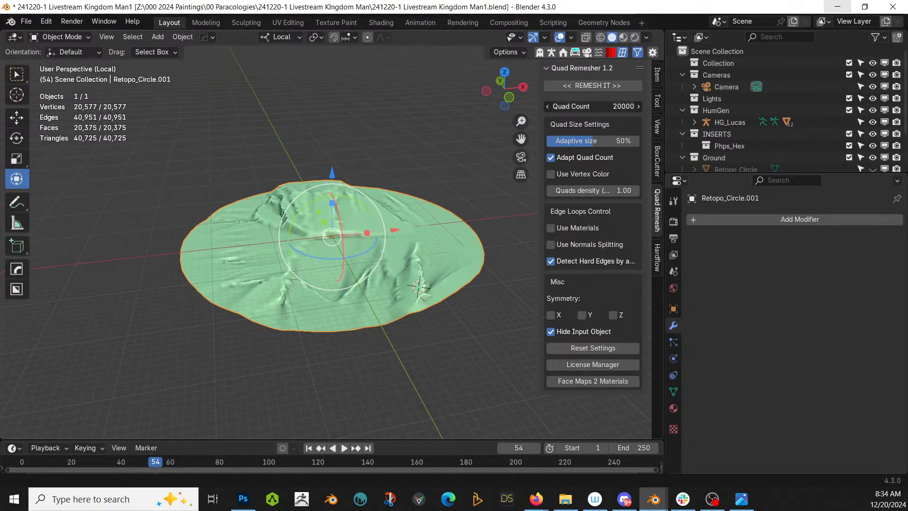
type("10")
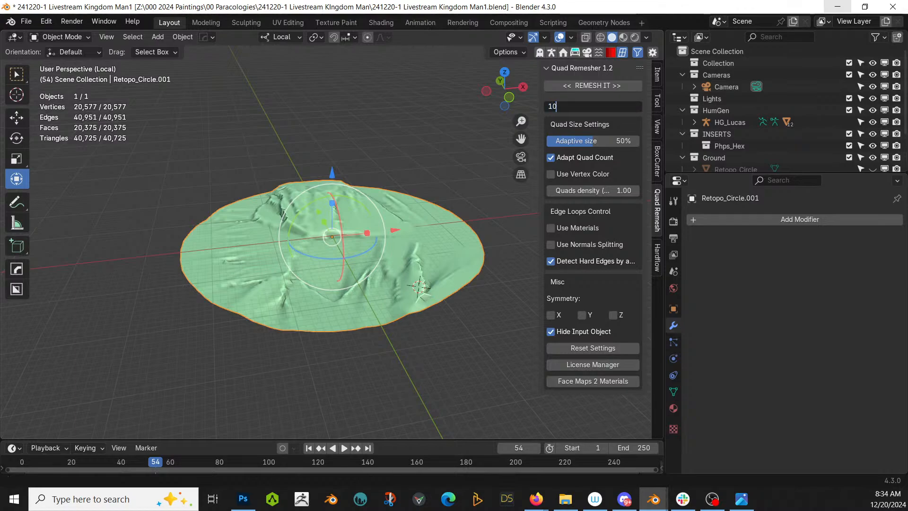
type("000")
key("Return")
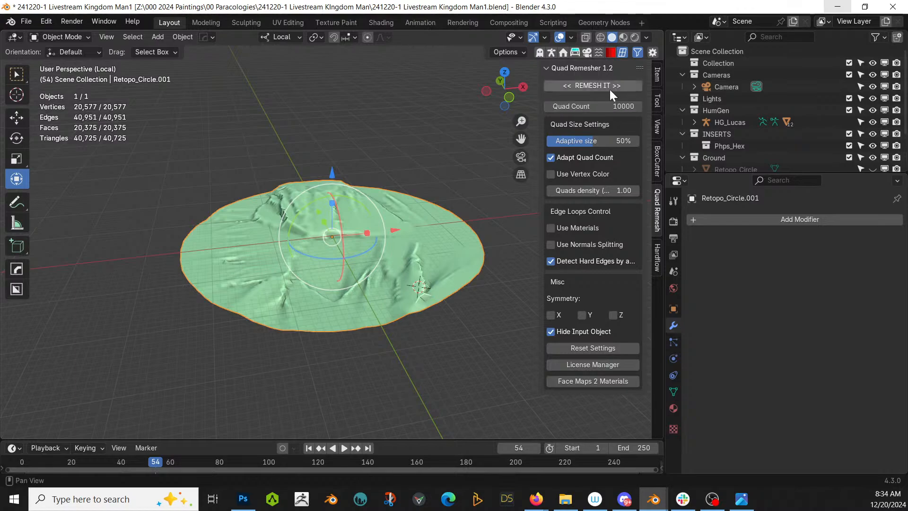
left_click(607, 84)
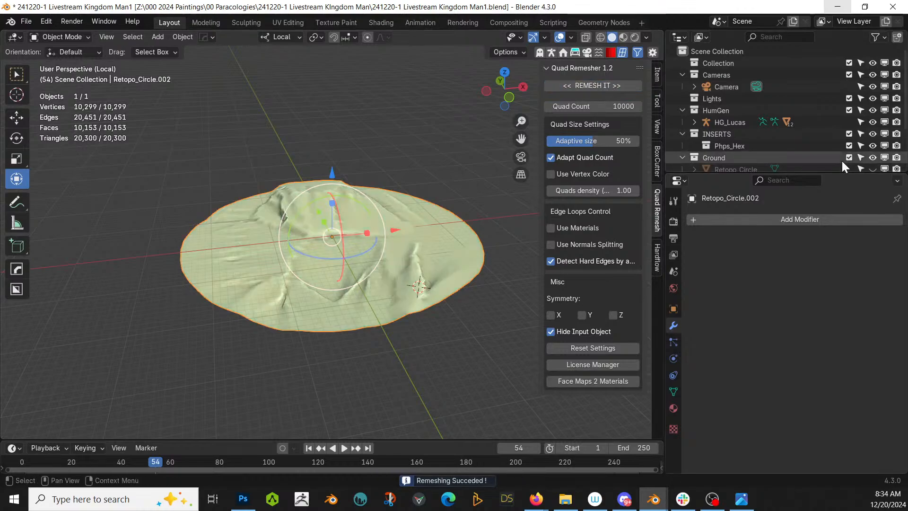
Delete the two hidden source meshes, Retopo_Circle.001 and Retopo_Circle, from the scene
scroll(804, 156, "down", 3)
left_click(740, 134)
key("Delete")
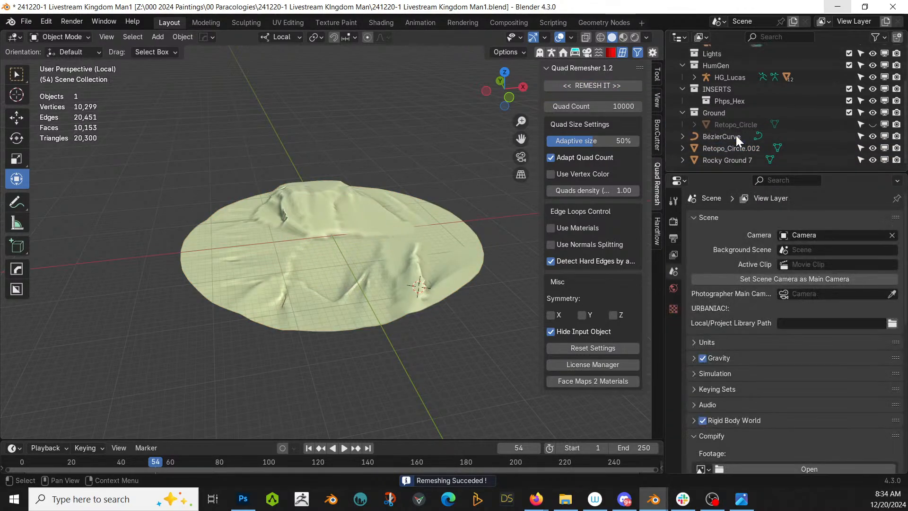
left_click(737, 126)
key("Delete")
Move Retopo_Circle.002 into the Ground collection and leave local view
left_click(735, 148)
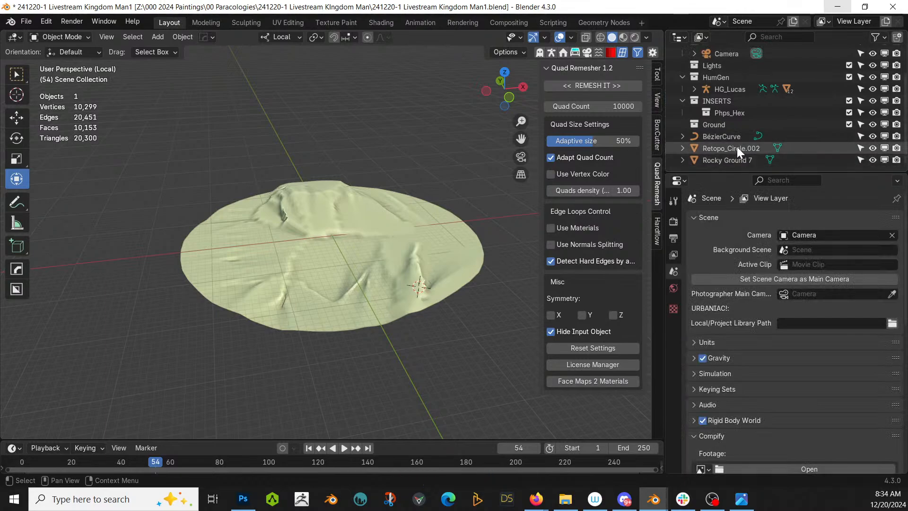
key("m")
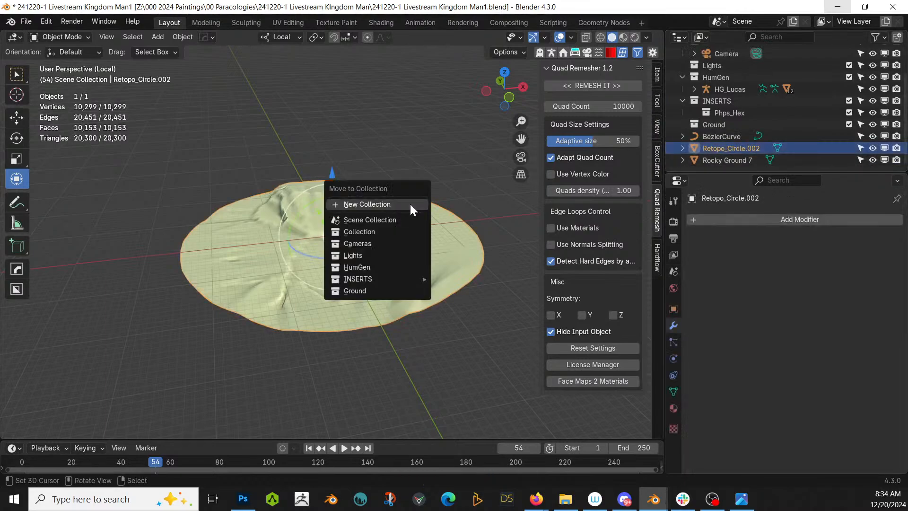
left_click(358, 287)
scroll(359, 288, "up", 5)
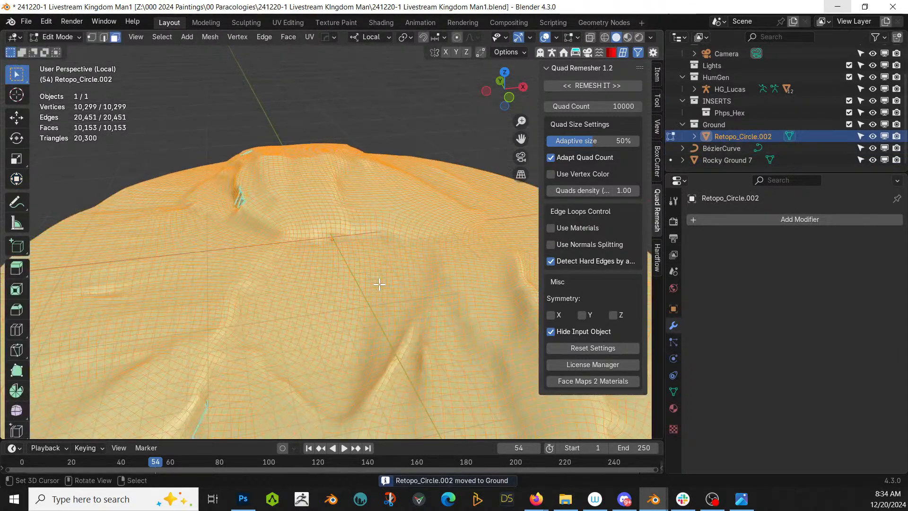
key("KP_Divide")
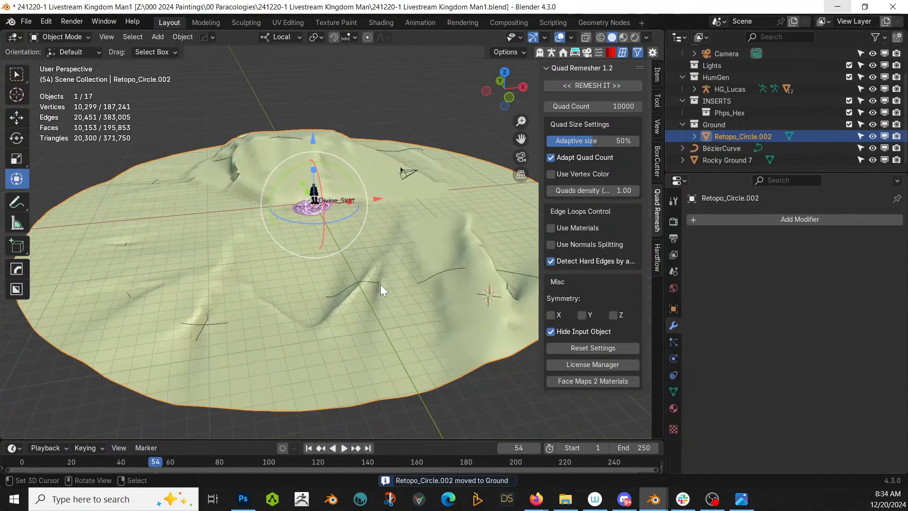
Shift the terrain disc a short distance along its positive Y axis, relative to the character
middle_click_drag(398, 280, 408, 320)
scroll(349, 226, "up", 1)
middle_click_drag(349, 226, 393, 236)
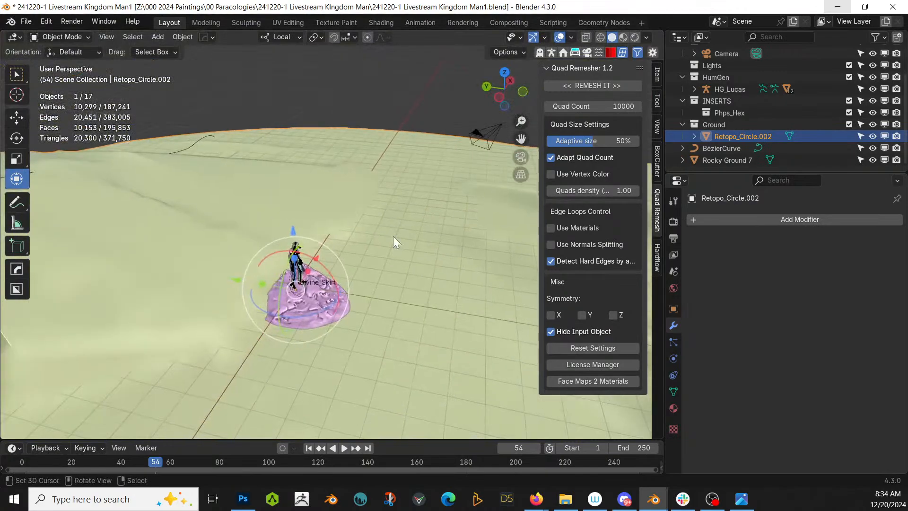
left_click_drag(237, 279, 168, 276)
middle_click_drag(167, 276, 401, 359)
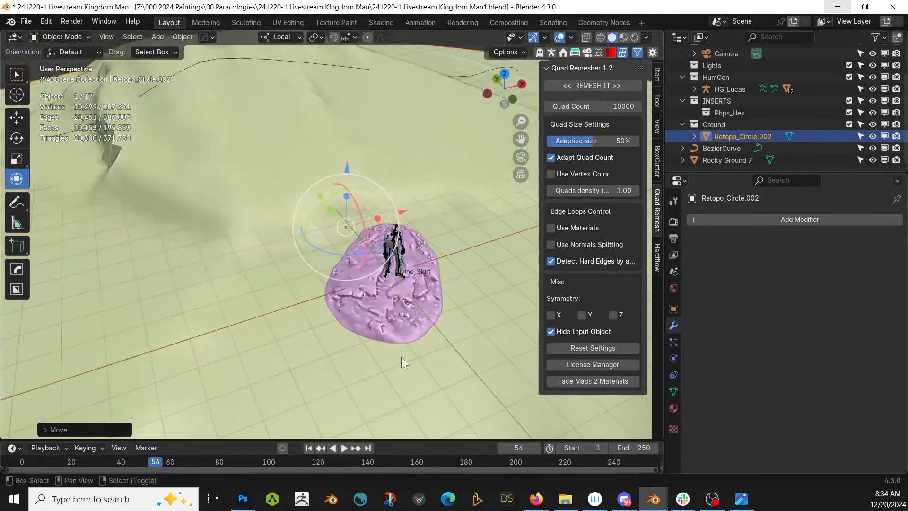
In the terrain mesh's edit mode, circle-select the faces beneath and just around the rocky ground patch from the top view
key("Tab")
key("KP_7")
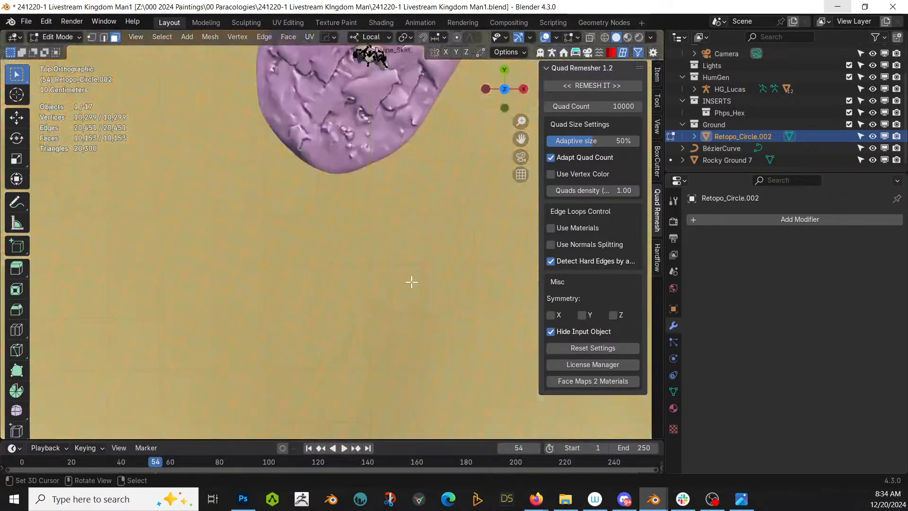
left_click(378, 250)
middle_click_drag(378, 250, 349, 380, "shift")
scroll(368, 356, "down", 5)
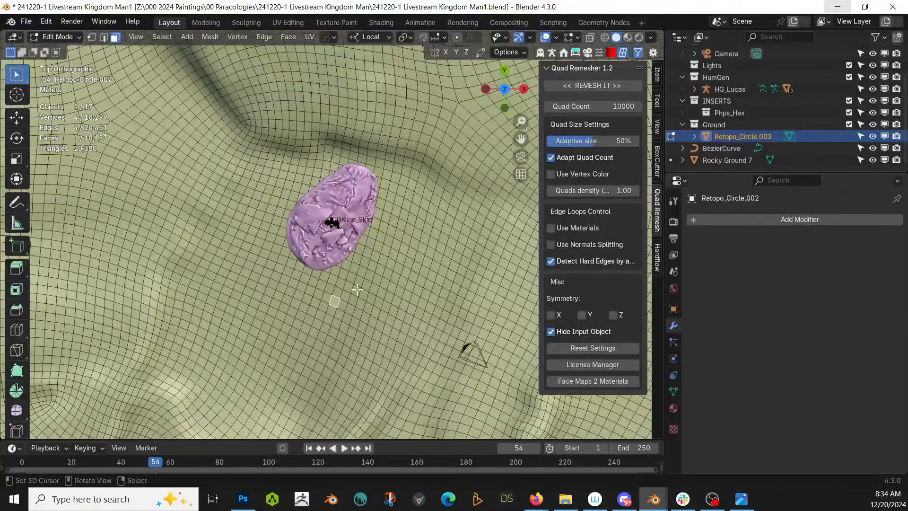
key("c")
mouse_move(330, 251)
left_mouse_down()
mouse_move(306, 250)
mouse_move(325, 179)
mouse_move(346, 175)
mouse_move(373, 226)
mouse_move(312, 257)
mouse_move(349, 244)
left_mouse_up()
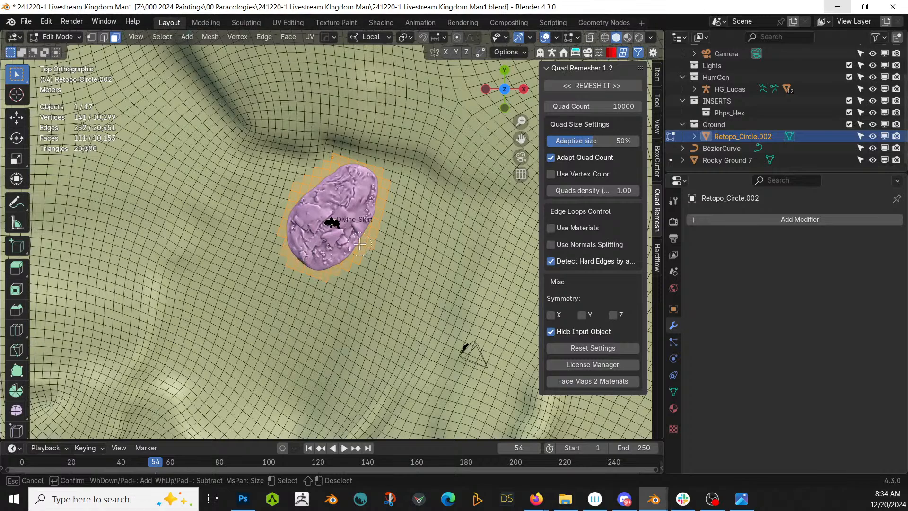
key("Escape")
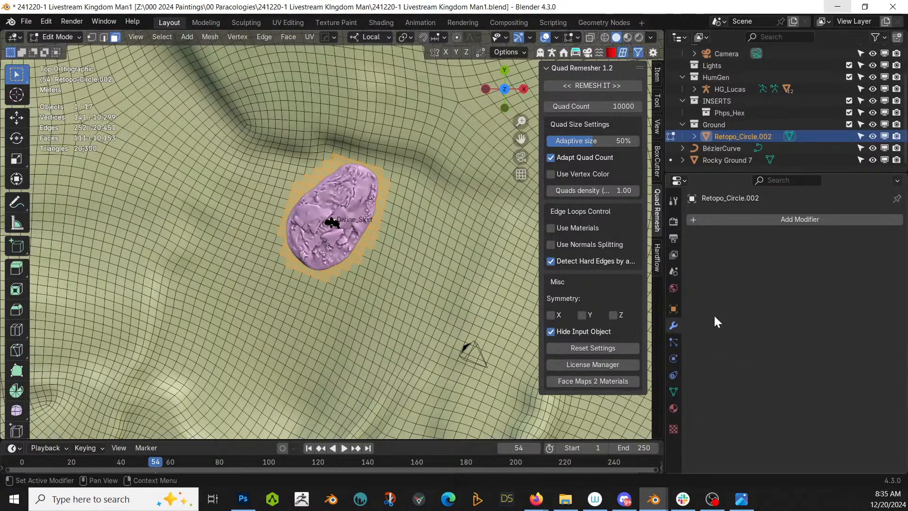
Add a vertex group named Detail to the terrain mesh and return to object mode
left_click(673, 391)
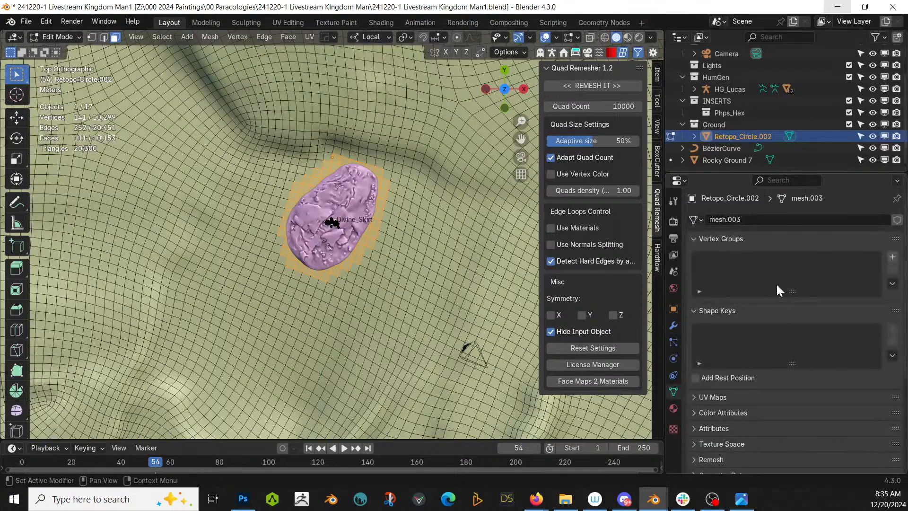
left_click(892, 257)
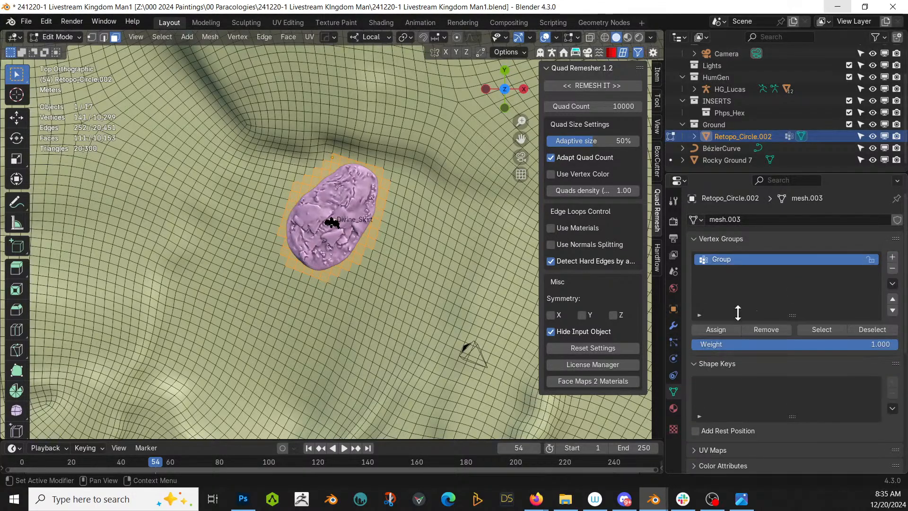
double_click(723, 260)
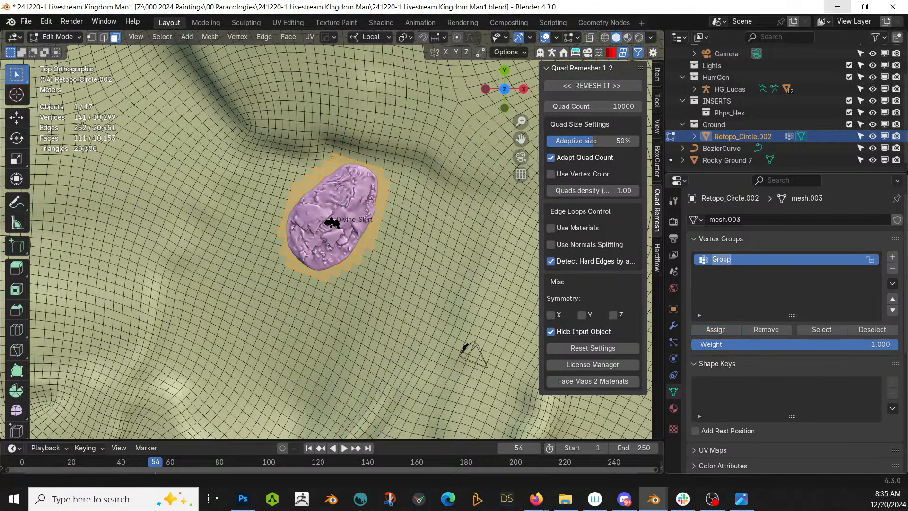
type("Detail")
key("Return")
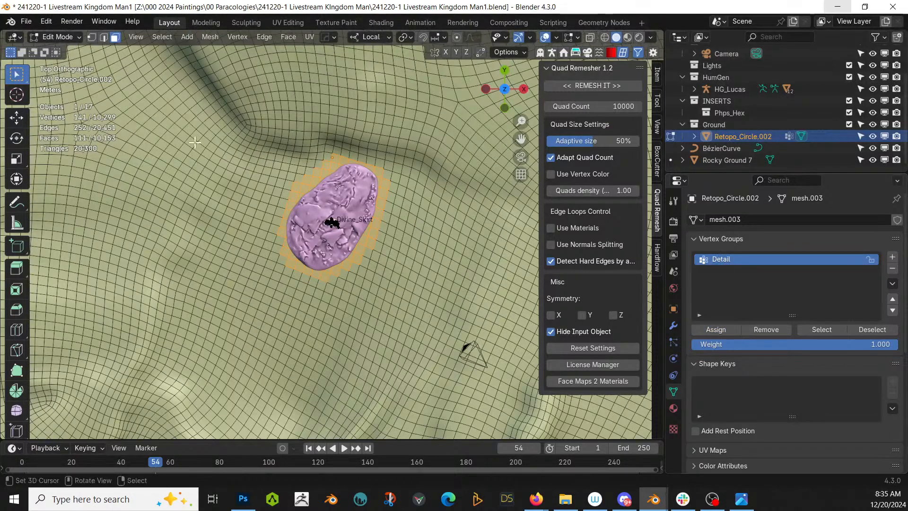
middle_click_drag(263, 174, 278, 148)
key("Tab")
scroll(278, 149, "down", 3)
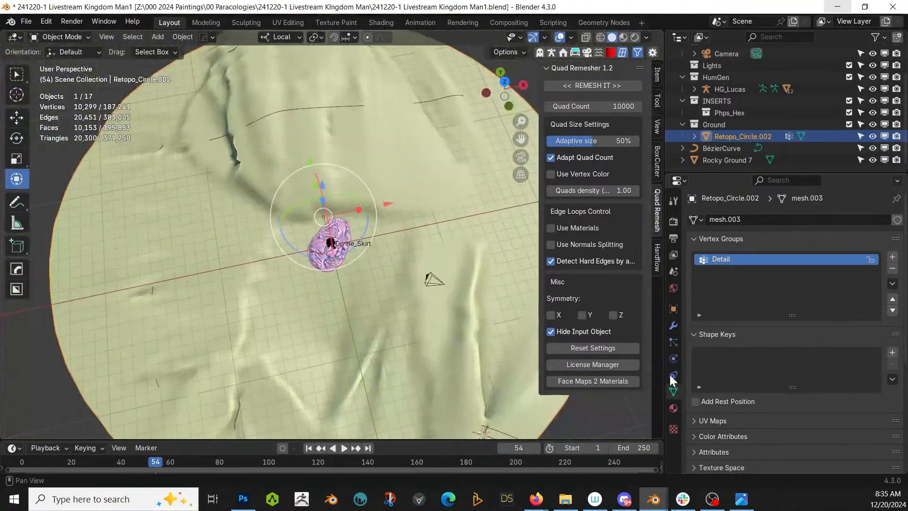
Add the Terrainer_Base modifier to the terrain and set its Mesh Resolution to 2
left_click(673, 326)
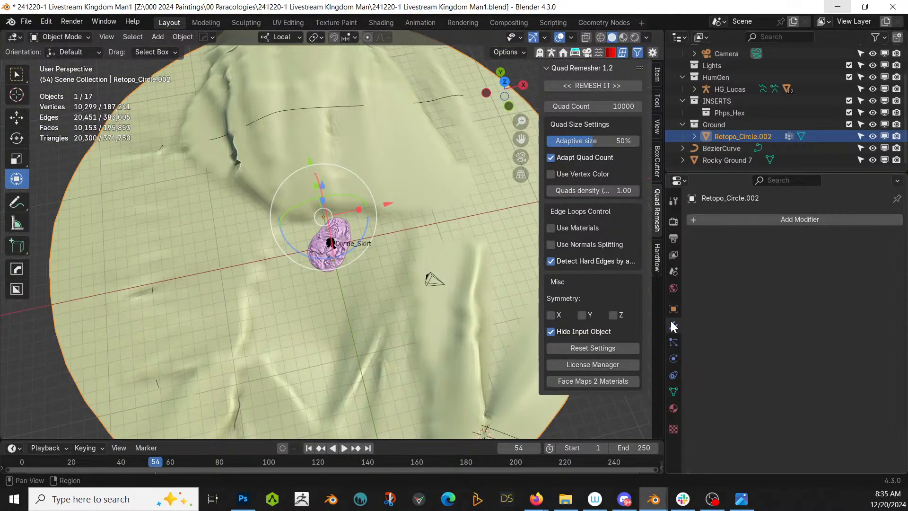
left_click(731, 221)
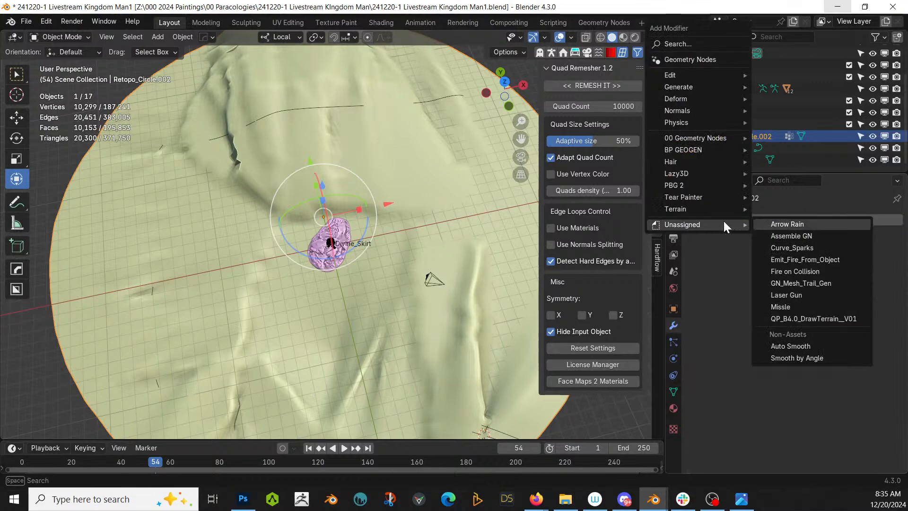
mouse_move(690, 210)
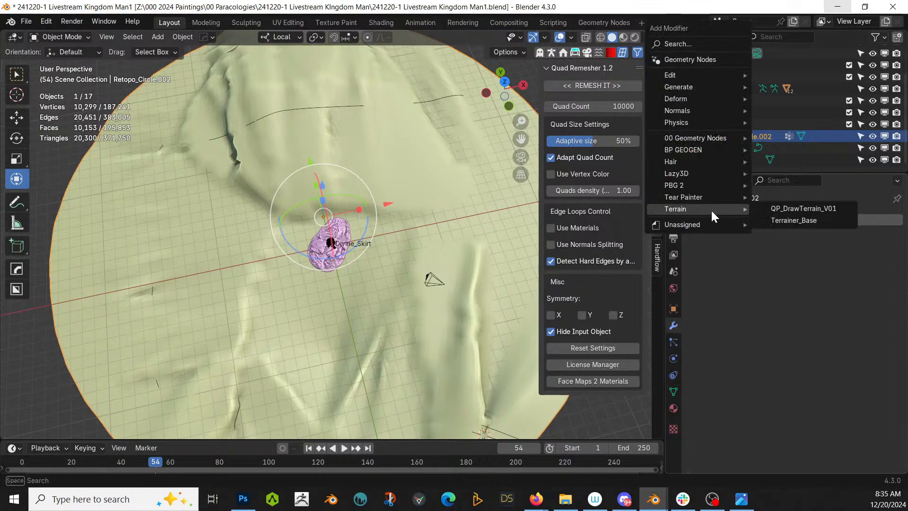
left_click(813, 221)
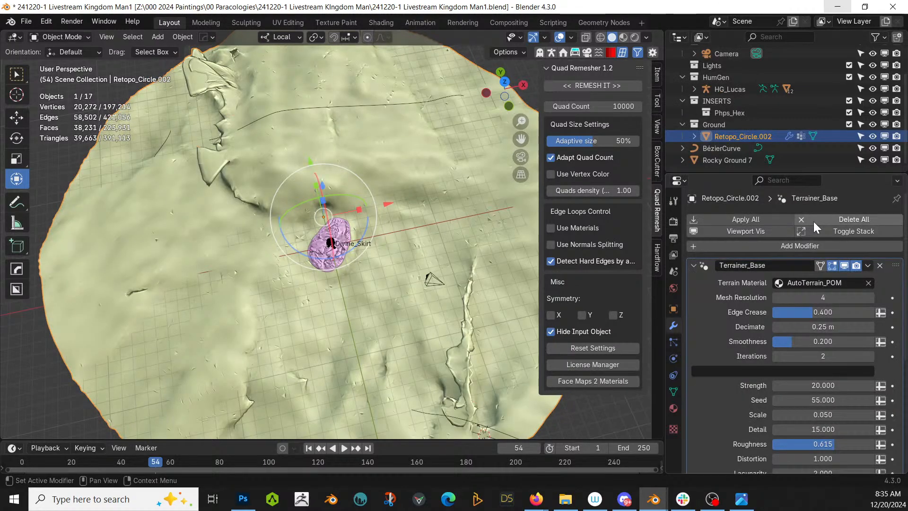
left_click(775, 297)
left_click(775, 297)
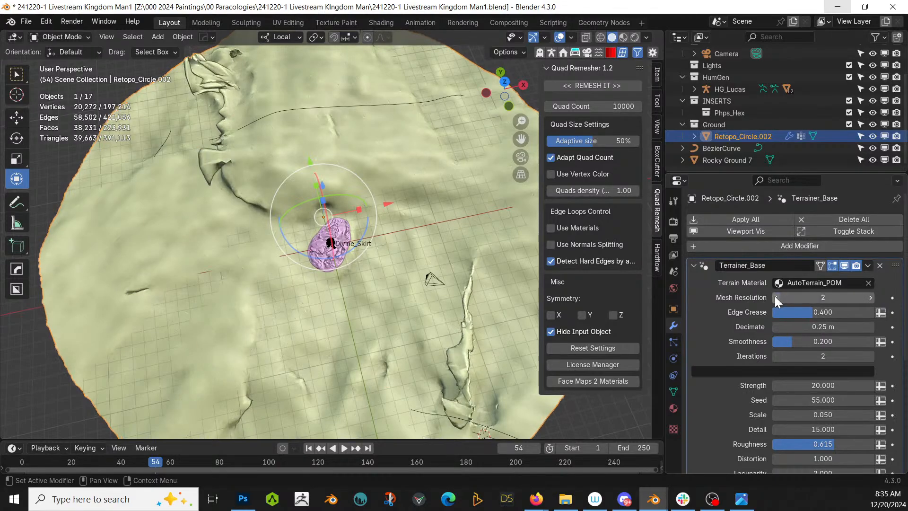
middle_click_drag(368, 345, 379, 277)
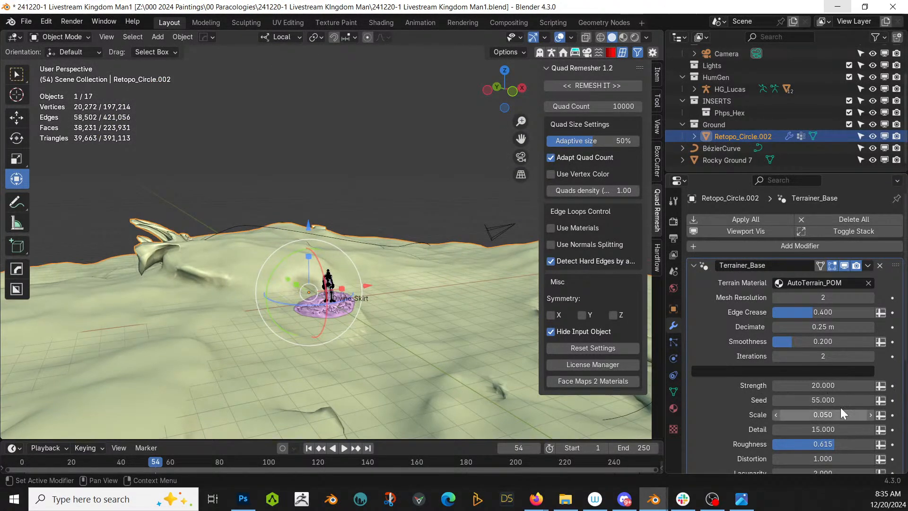
Set the first noise layer's Strength to 5 and raise the Edge Crease to 0.492 in Terrainer_Base
left_click(822, 385)
type("5")
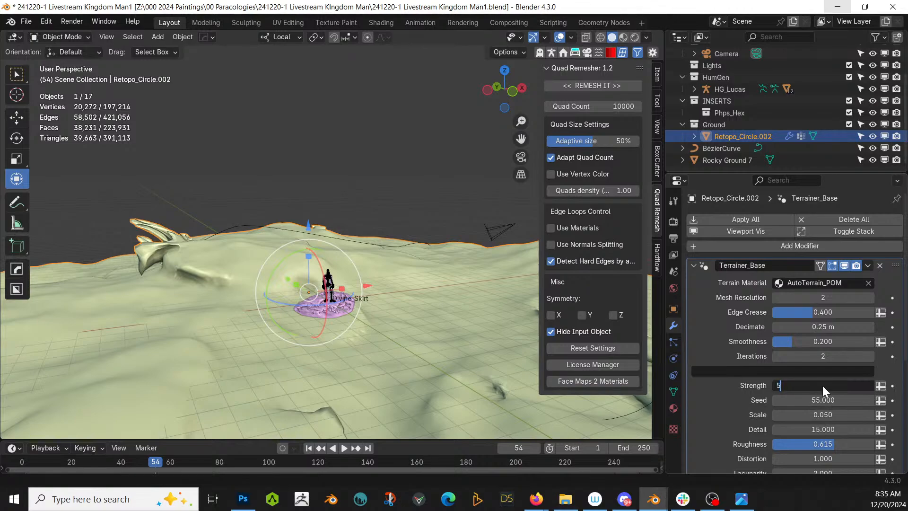
key("Return")
middle_click_drag(473, 264, 208, 259)
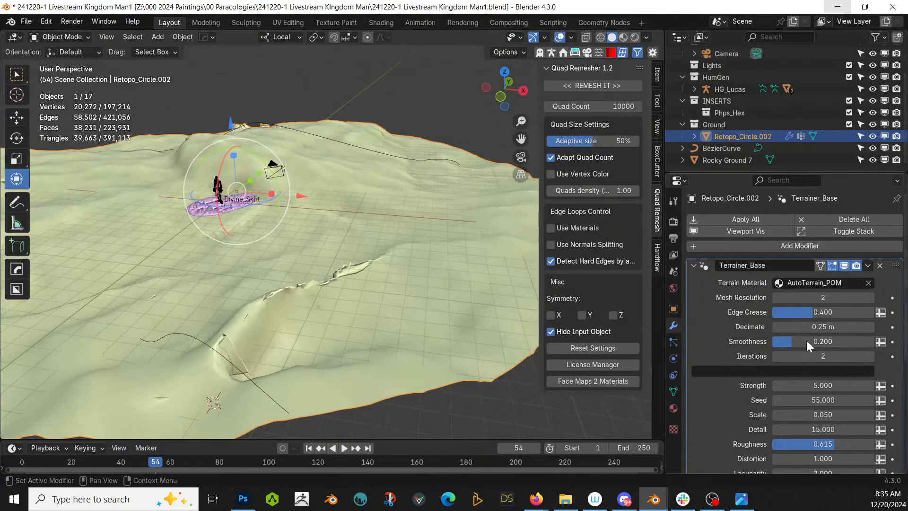
mouse_move(813, 311)
left_mouse_down()
mouse_move(851, 312)
mouse_move(773, 311)
mouse_move(822, 312)
left_mouse_up()
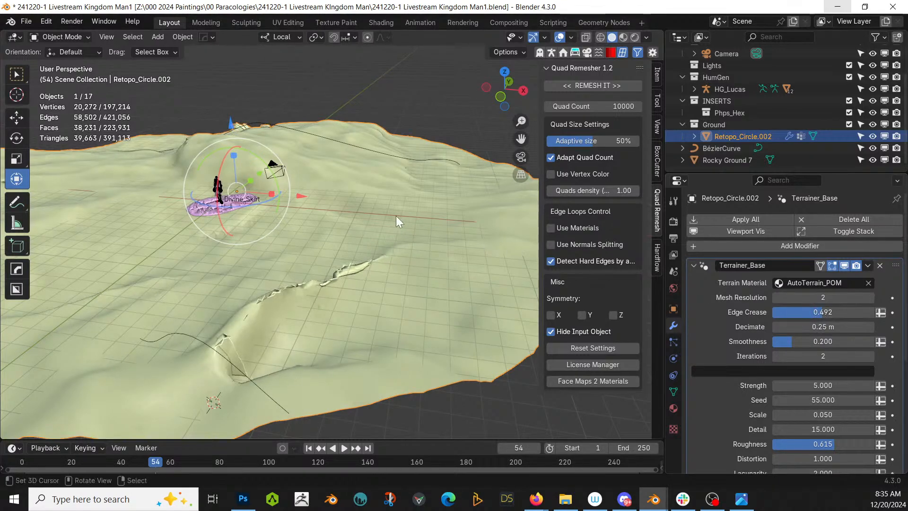
middle_click_drag(396, 215, 459, 248)
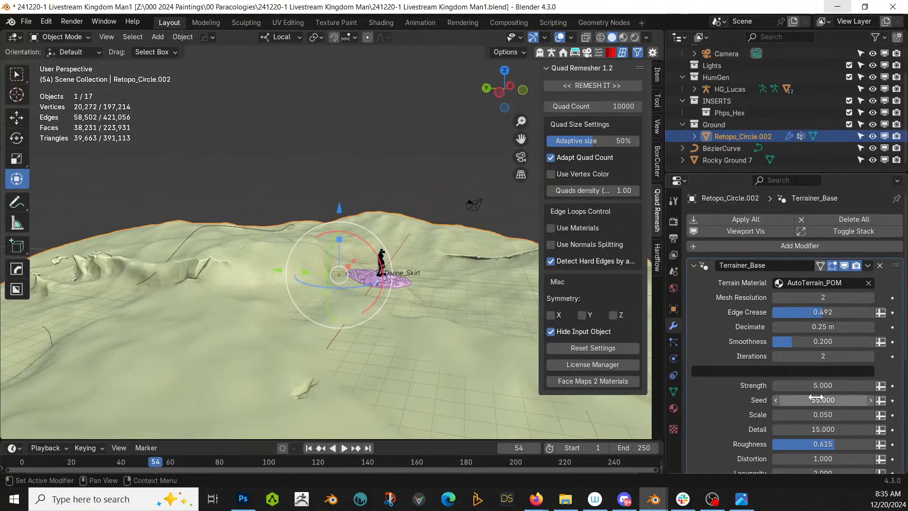
Refresh the Terrainer_Base modifier's display and apply all modifiers to the terrain mesh
scroll(822, 401, "down", 5)
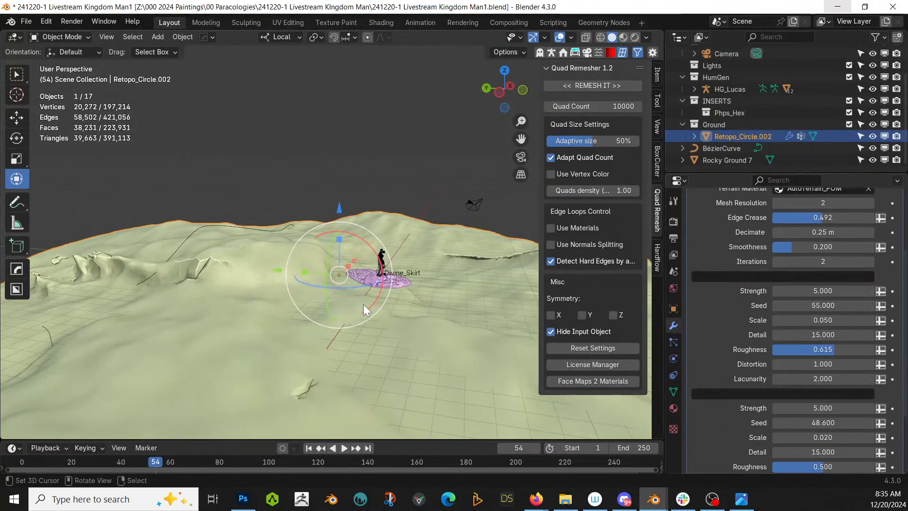
middle_click_drag(363, 304, 339, 317)
scroll(827, 251, "up", 5)
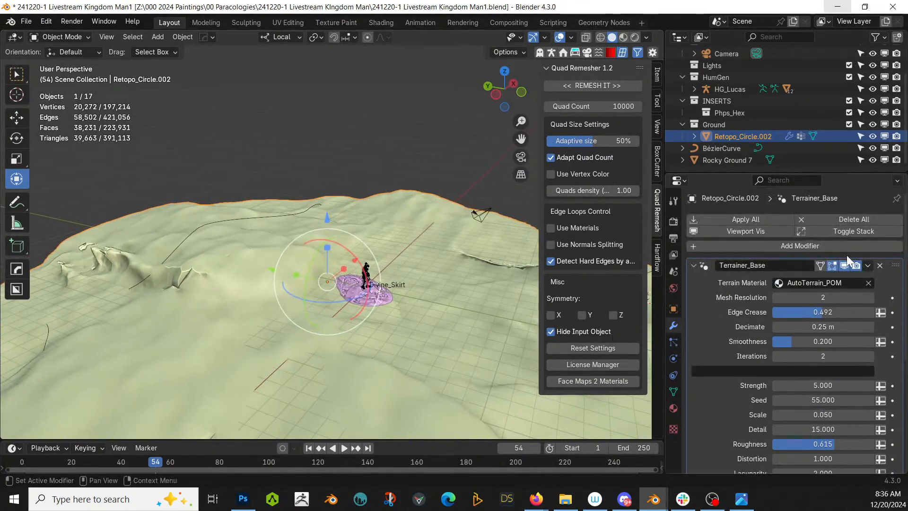
left_click(840, 267)
left_click(840, 267)
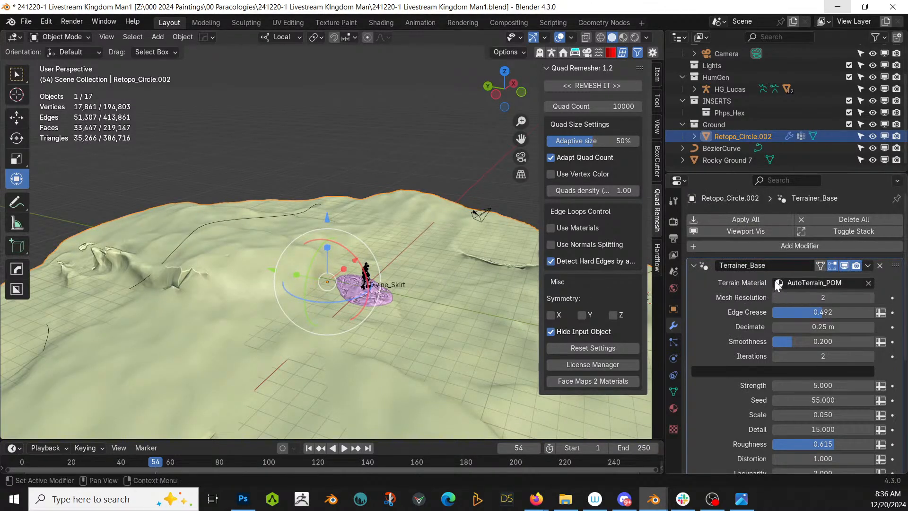
left_click(746, 220)
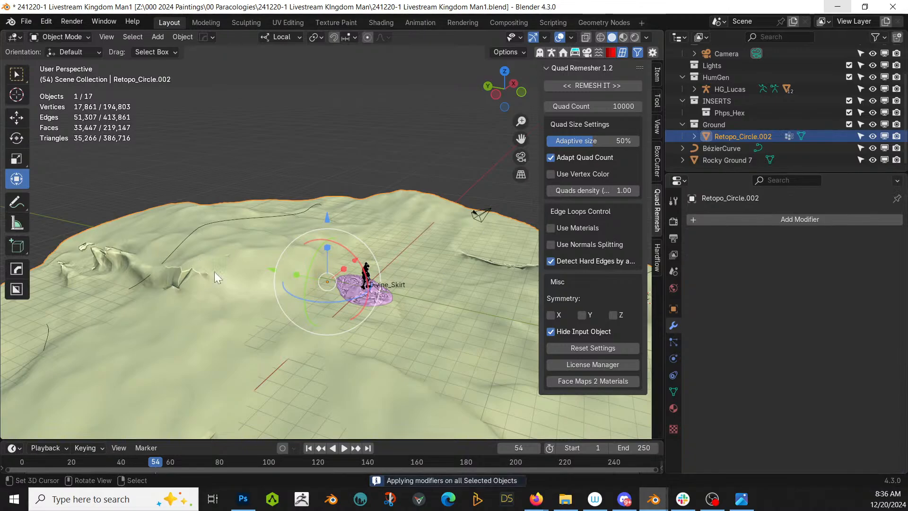
Put the terrain mesh into sculpt mode and smooth the sharp crease running along the ridge near the camera
middle_click_drag(214, 271, 139, 303, "shift")
left_click(54, 37)
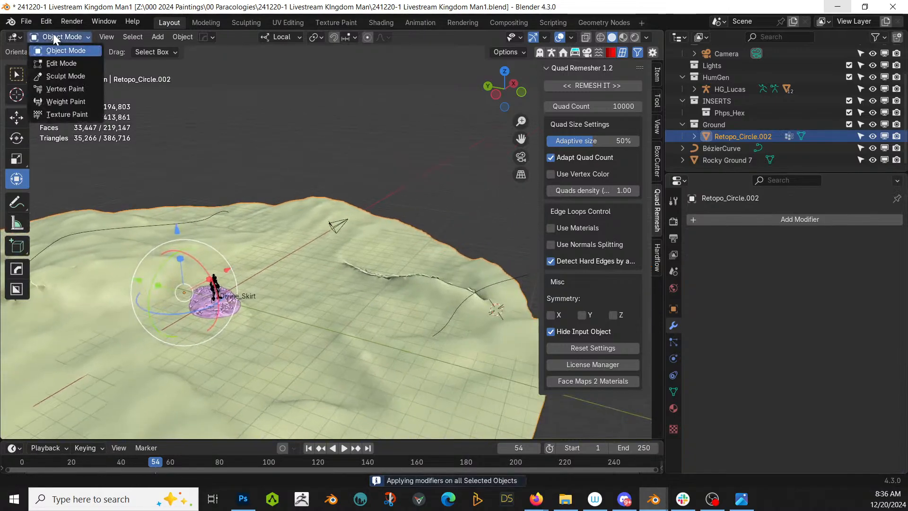
left_click(57, 46)
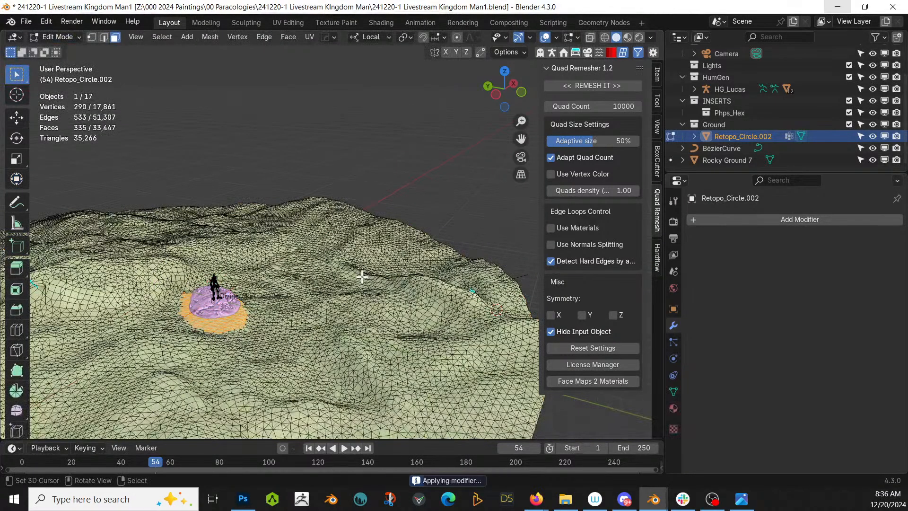
left_click(65, 36)
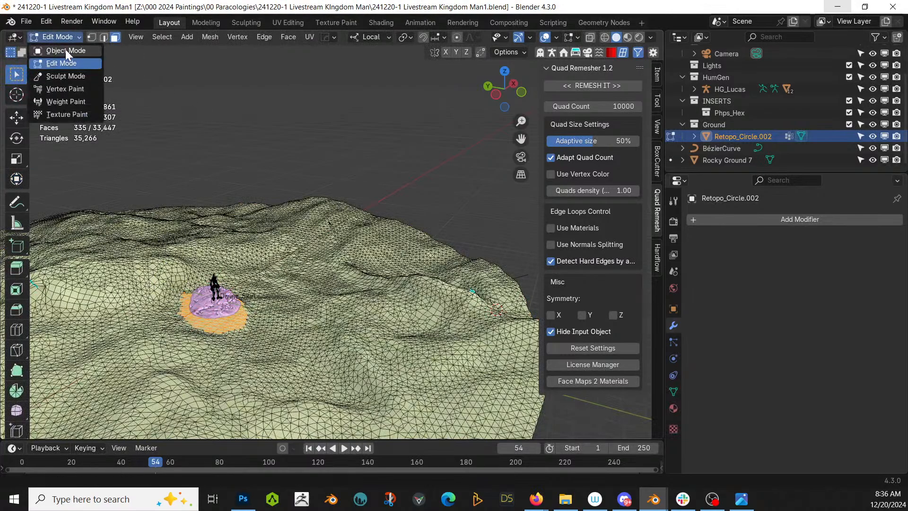
left_click(61, 77)
left_click_drag(335, 266, 367, 271)
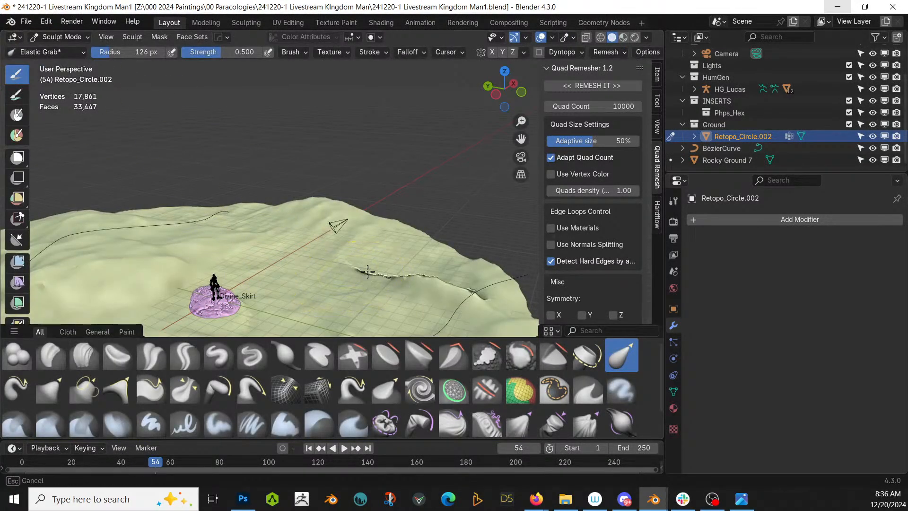
mouse_move(460, 288)
left_mouse_down()
mouse_move(399, 266)
mouse_move(362, 268)
mouse_move(415, 272)
mouse_move(402, 272)
left_mouse_up()
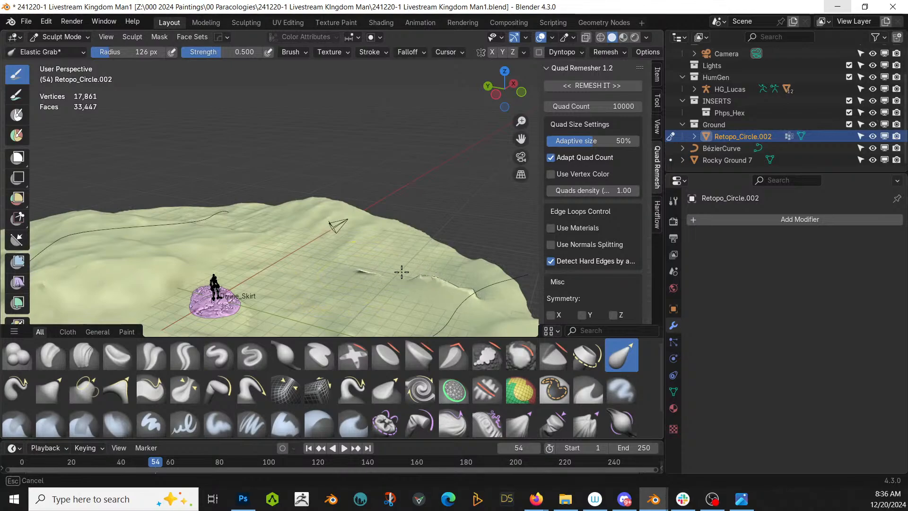
Smooth the jagged folds on the opposite side of the terrain and the small crease near its outer edge
middle_click_drag(373, 272, 283, 284)
left_click_drag(283, 284, 280, 286, "shift")
mouse_move(195, 253)
left_mouse_down("shift")
mouse_move(165, 250)
mouse_move(259, 290)
left_mouse_up("shift")
mouse_move(190, 270)
left_mouse_down("shift")
mouse_move(182, 259)
mouse_move(129, 256)
mouse_move(198, 278)
left_mouse_up("shift")
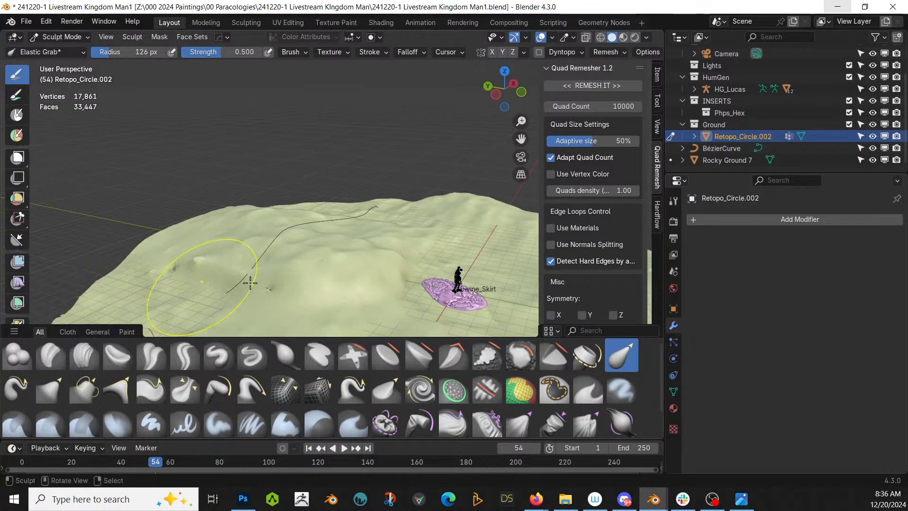
scroll(331, 294, "down", 3)
mouse_move(346, 297)
middle_mouse_down()
mouse_move(310, 278)
mouse_move(178, 281)
middle_mouse_up()
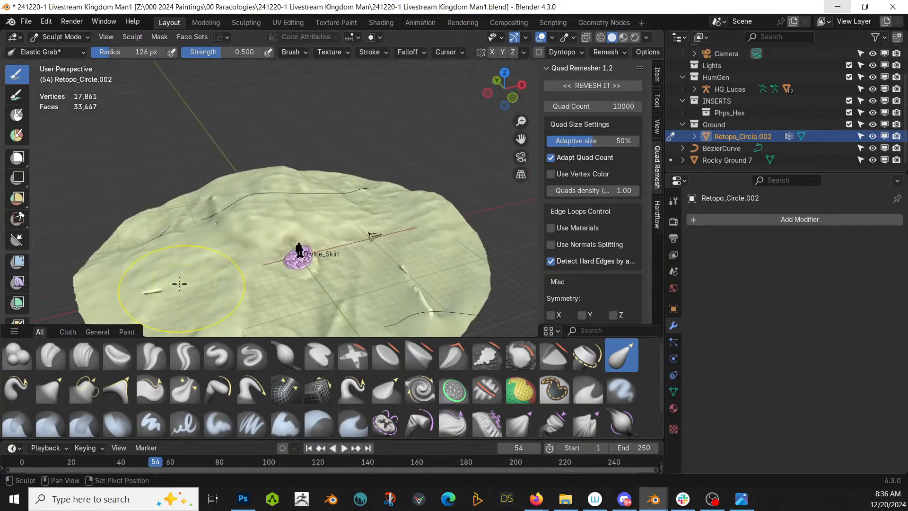
left_click_drag(155, 290, 158, 289, "shift")
Smooth the remaining creases on the folded ridge and return the terrain to object mode
mouse_move(422, 289)
middle_mouse_down("shift")
mouse_move(380, 223)
mouse_move(340, 223)
mouse_move(336, 249)
middle_mouse_up("shift")
scroll(377, 214, "up", 5)
left_click_drag(345, 183, 345, 183, "shift")
left_click_drag(263, 221, 217, 219, "shift")
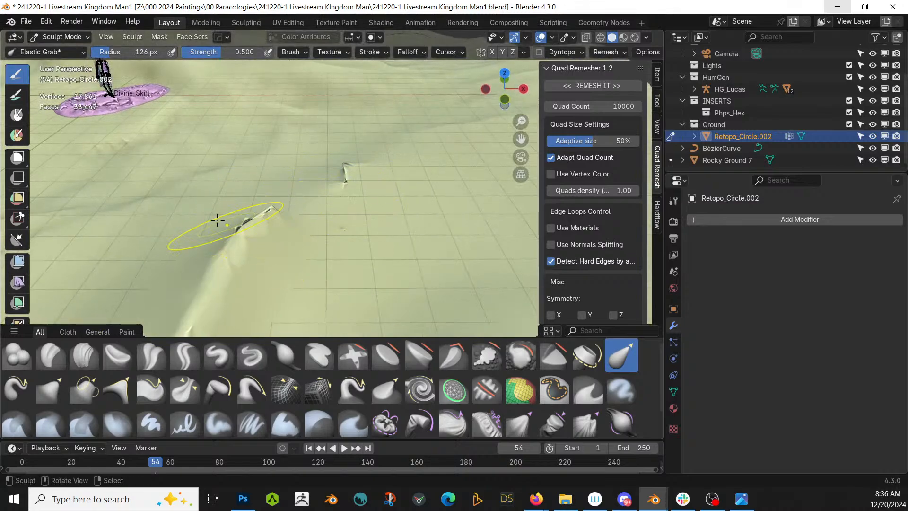
left_click(60, 36)
left_click(64, 52)
In edit mode, circle-select the overlapping faces along the folded ridge from the top view and delete them
scroll(236, 222, "up", 4)
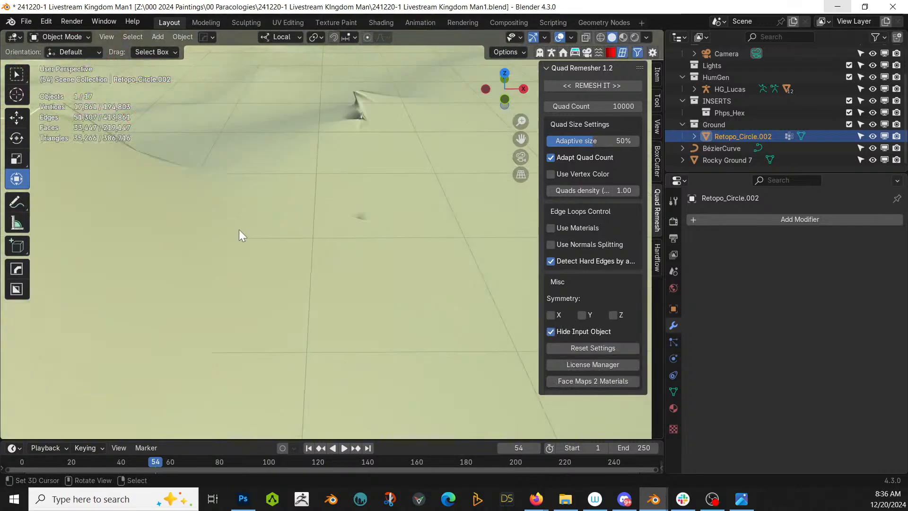
scroll(237, 232, "down", 2)
left_click(71, 37)
left_click(66, 62)
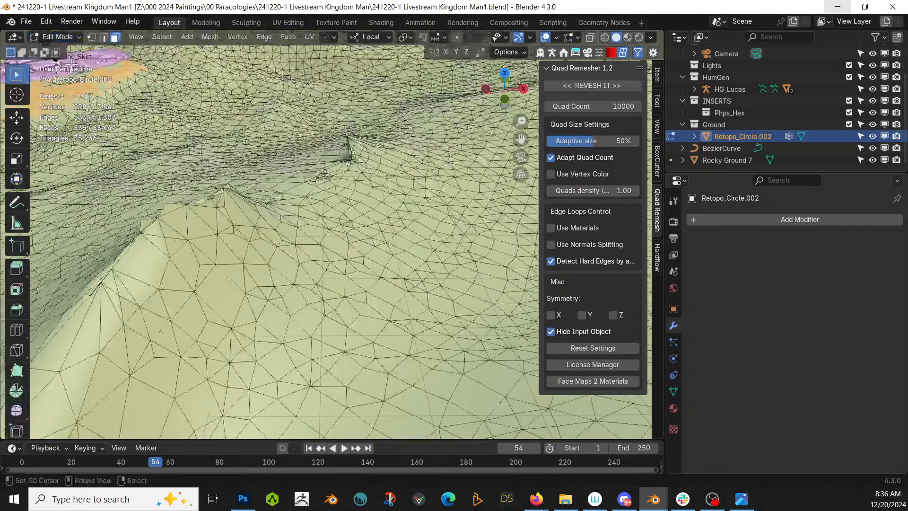
scroll(294, 273, "up", 3)
left_click(345, 246)
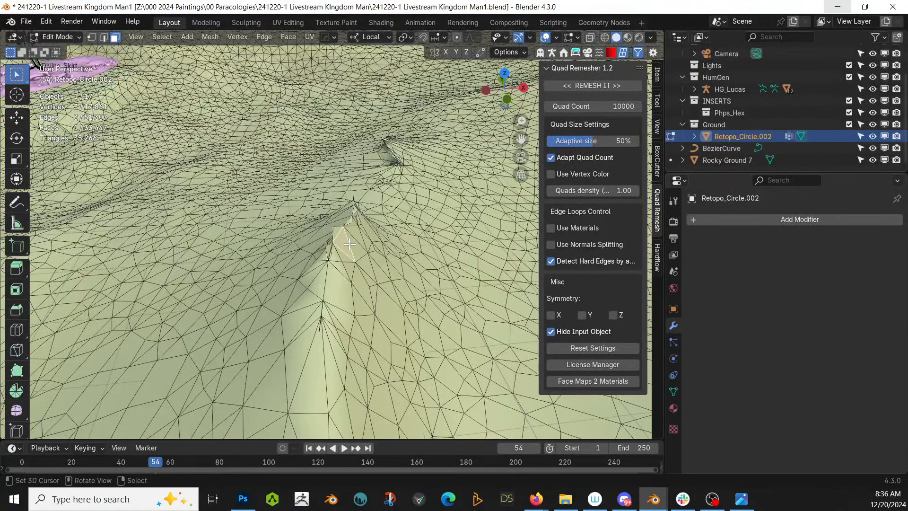
key("KP_7")
key("KP_Decimal")
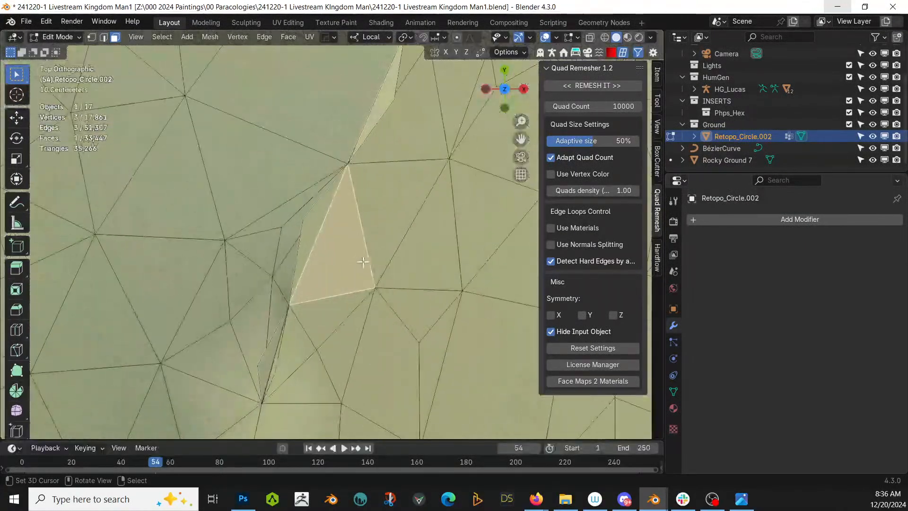
scroll(398, 246, "down", 10)
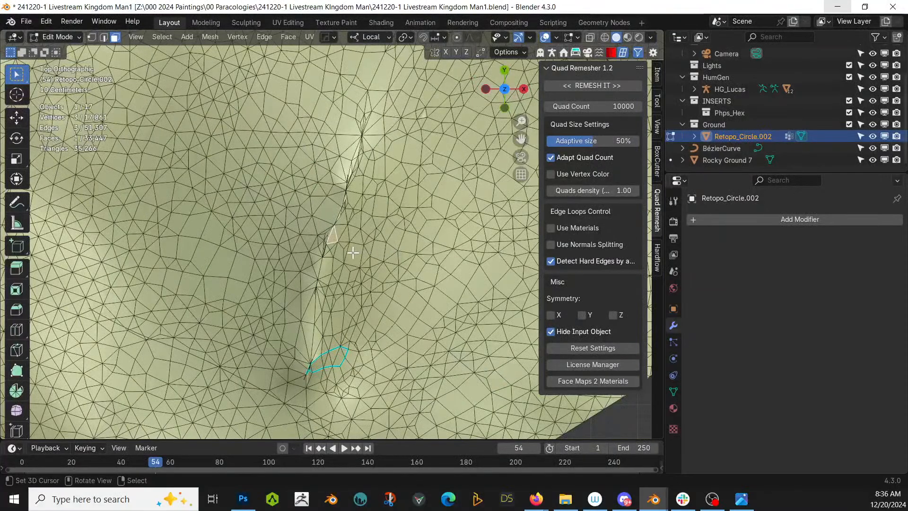
key("c")
left_click_drag(315, 257, 351, 164)
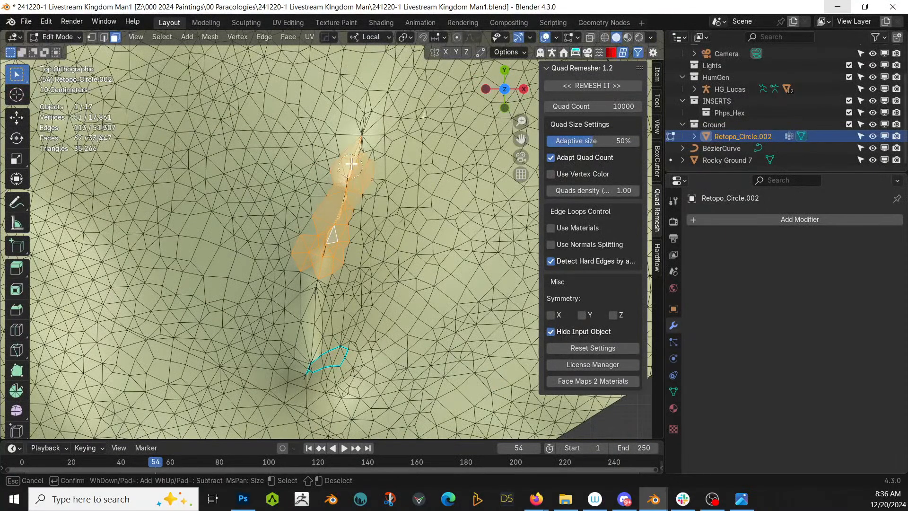
left_click(373, 139)
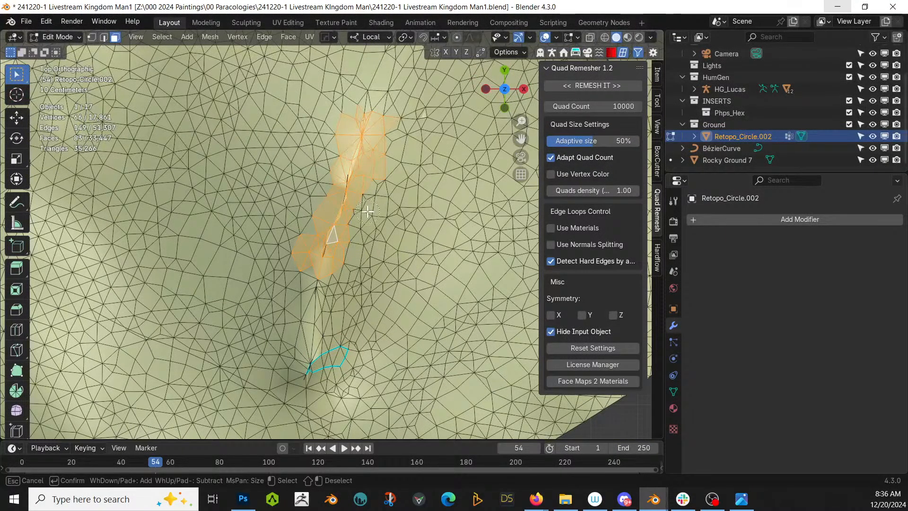
key("Escape")
key("x")
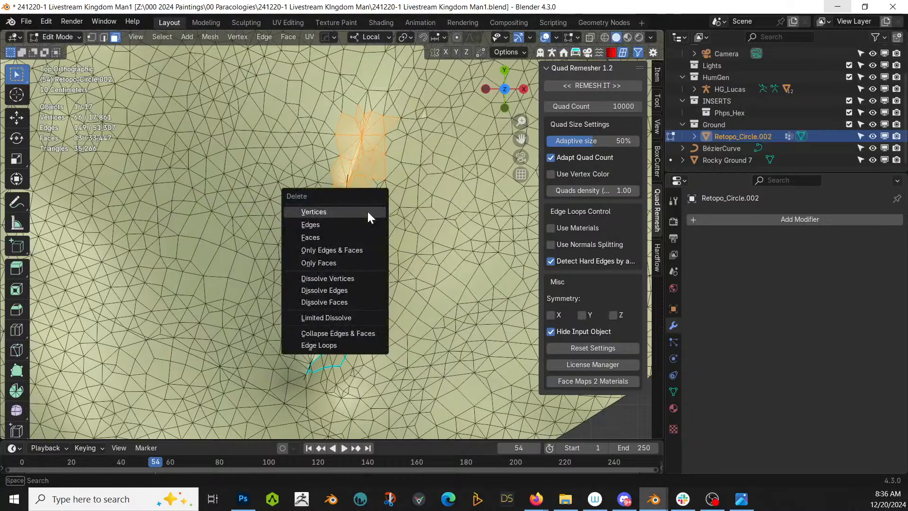
left_click(324, 237)
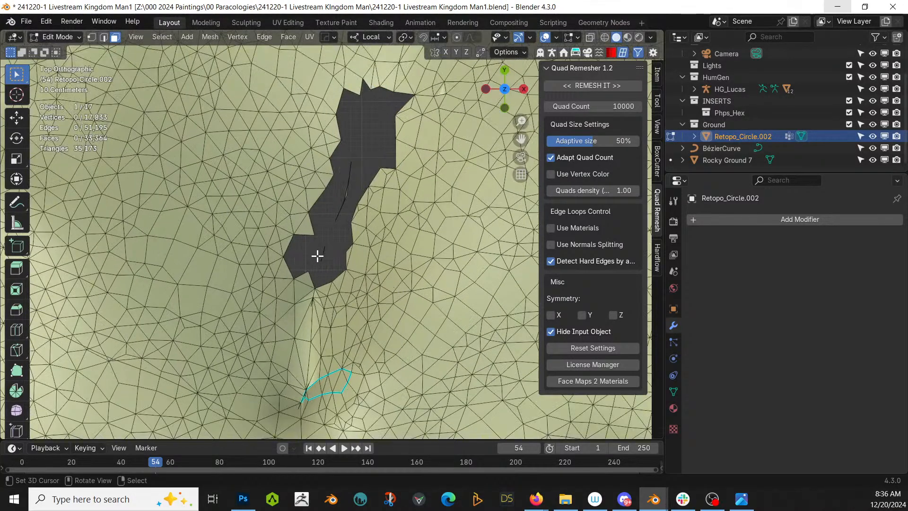
Select the loose mesh fragments floating inside the hole as linked pieces and delete them
middle_click_drag(317, 255, 319, 222)
middle_click_drag(296, 183, 292, 228)
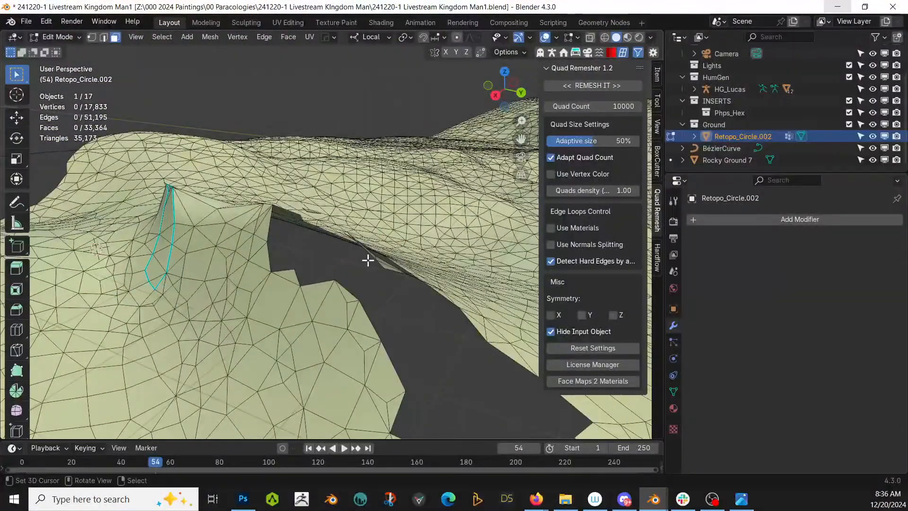
key("l")
scroll(385, 304, "up", 4)
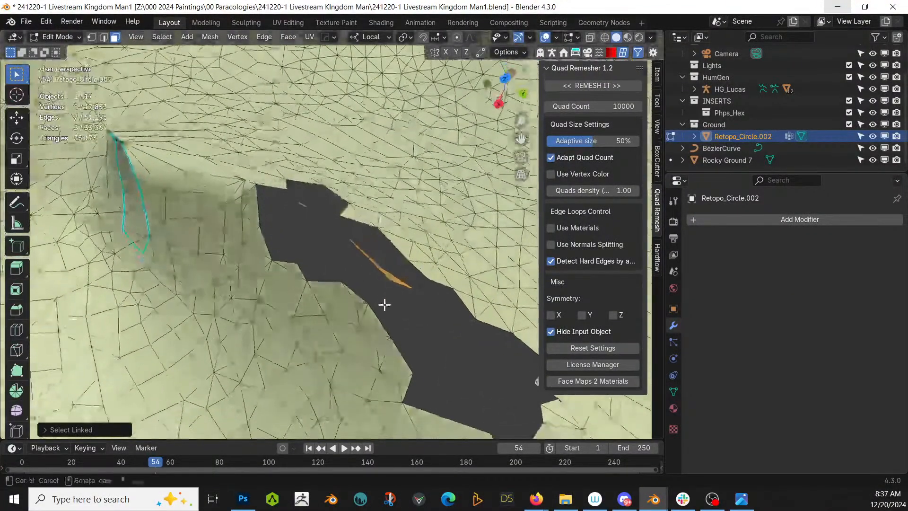
middle_click_drag(385, 304, 306, 204)
key("l")
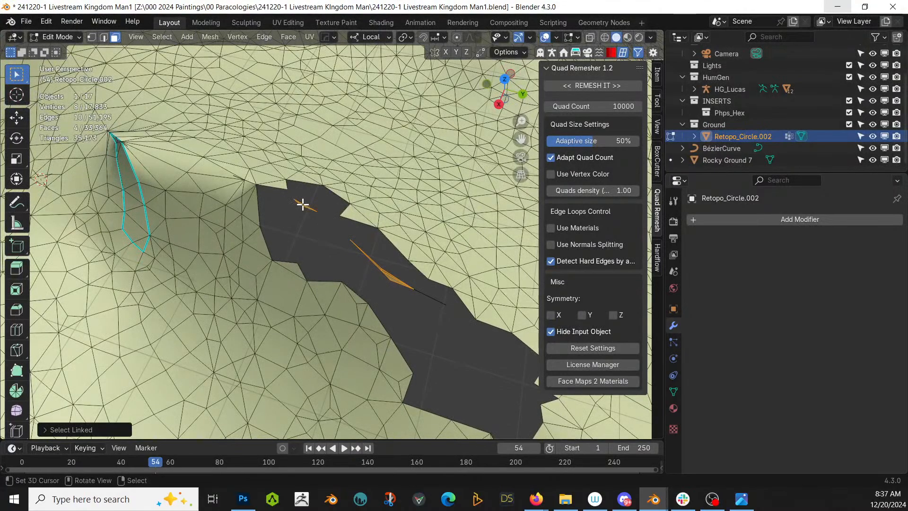
key("x")
left_click(302, 203)
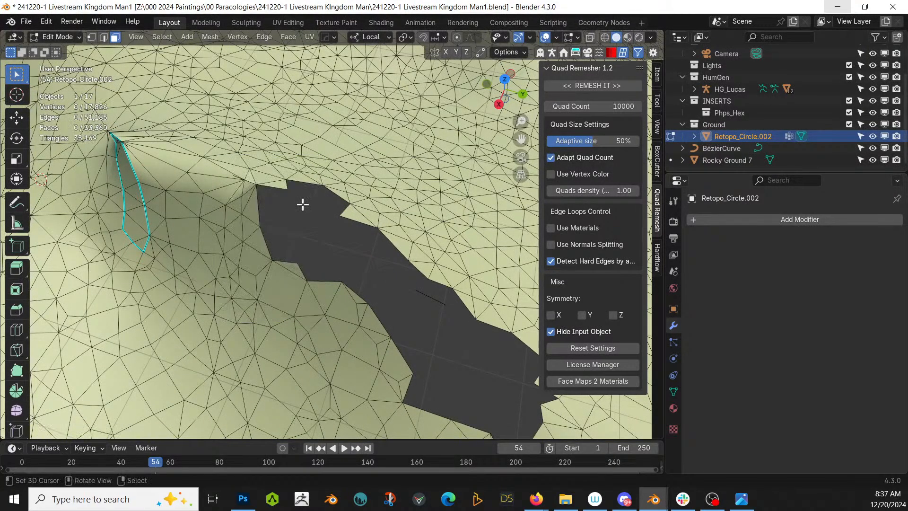
Select the boundary edges around the hole in the ridge, fill it with a face and inspect the patched surface
left_click(267, 237, "alt")
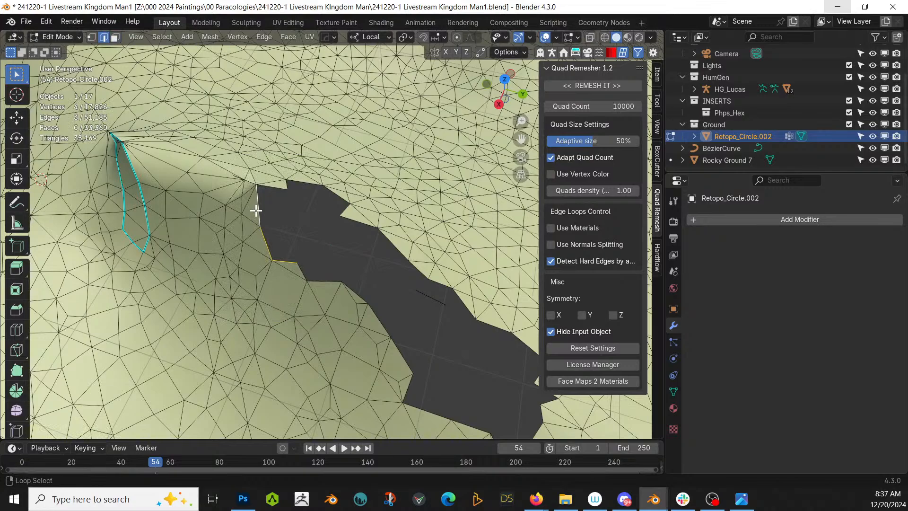
left_click(298, 272, "alt+shift")
middle_click_drag(409, 368, 320, 320, "shift")
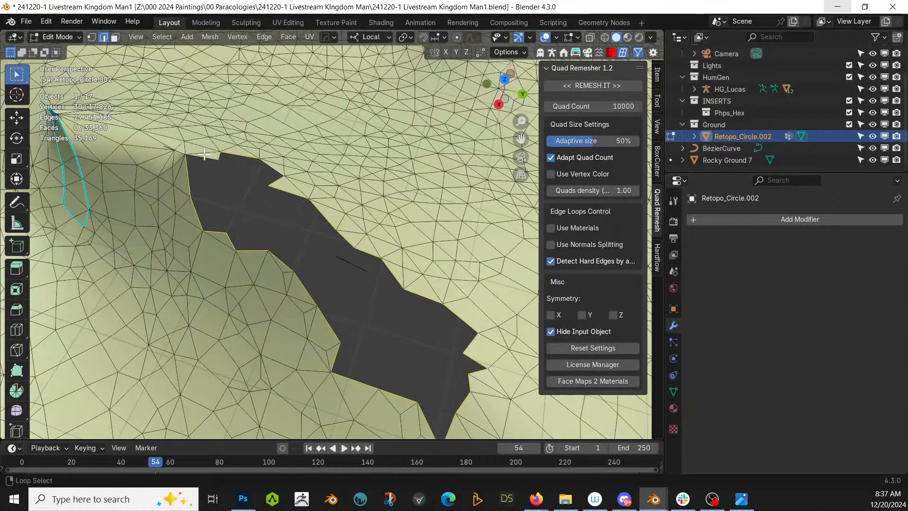
key("f")
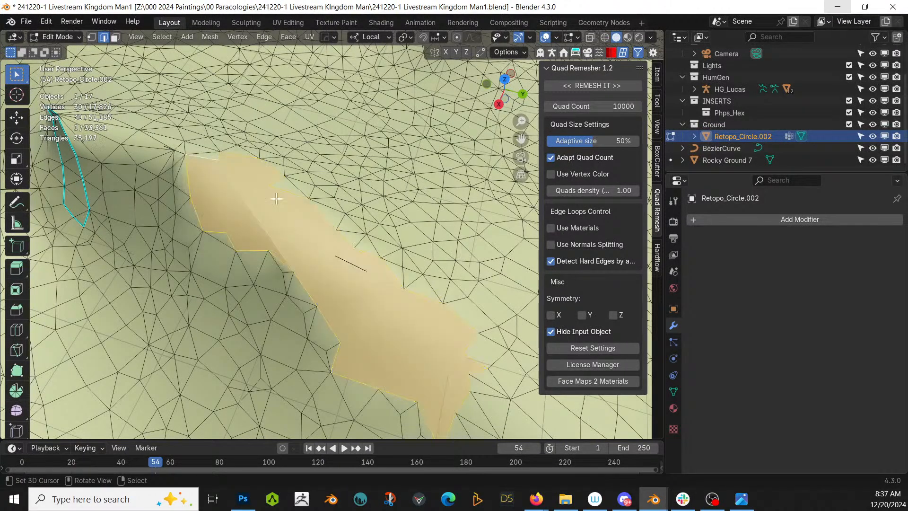
middle_click_drag(333, 246, 239, 176)
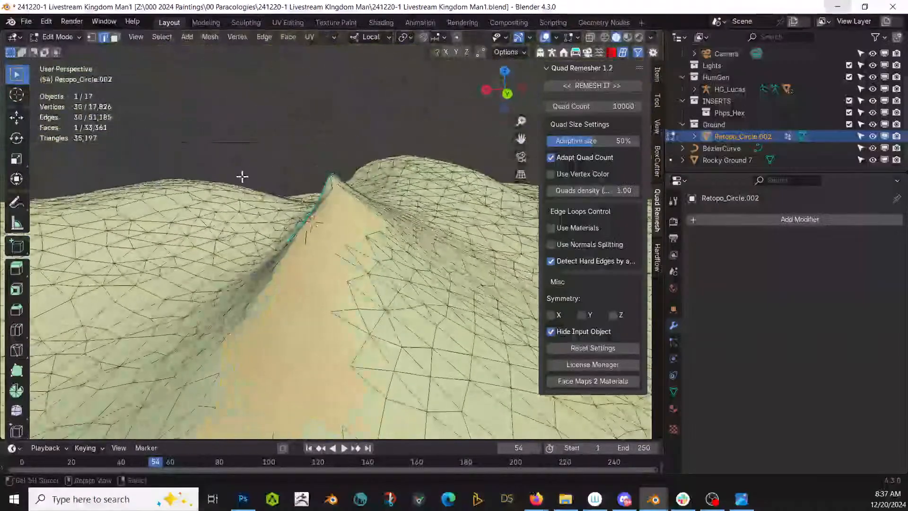
key("Tab")
middle_click_drag(345, 263, 257, 224)
key("Tab")
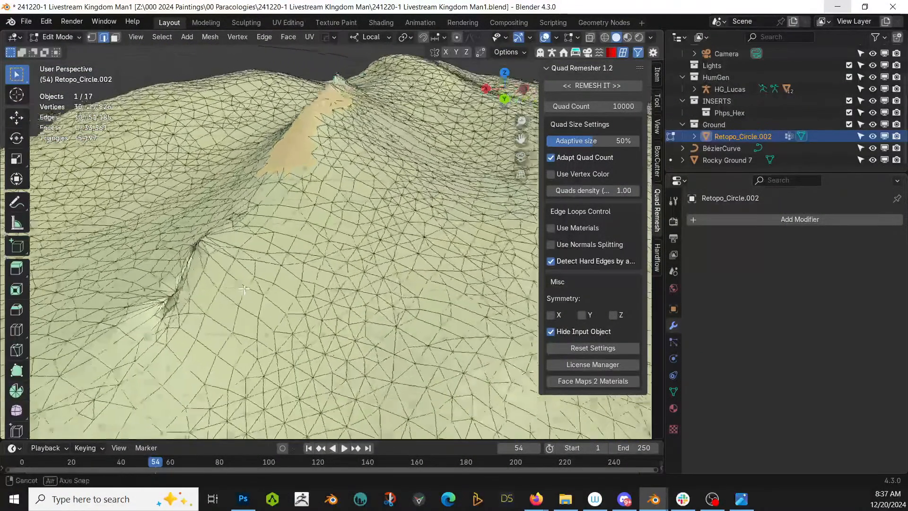
middle_click_drag(239, 284, 244, 304, "shift")
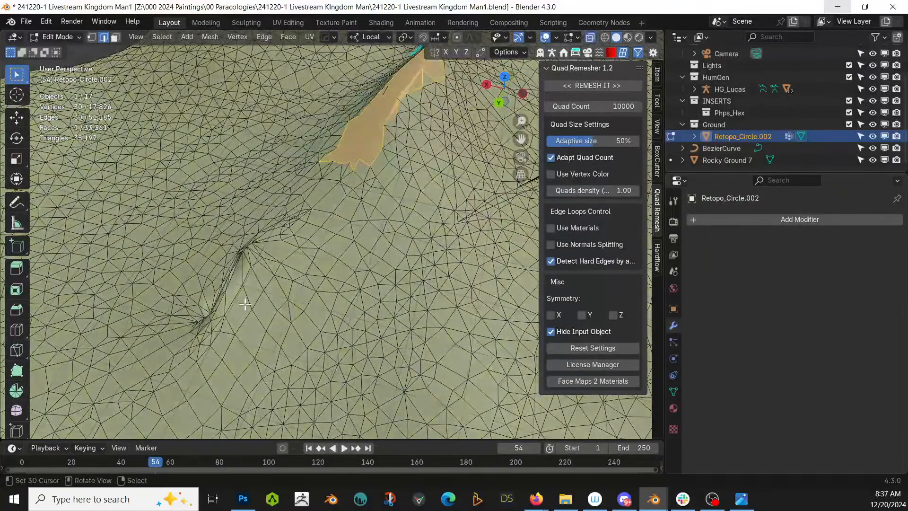
Circle-select the creased faces along the smaller fold below the patched ridge, widen the selection around it and delete them
key("alt+a")
key("c")
left_click_drag(223, 307, 217, 301)
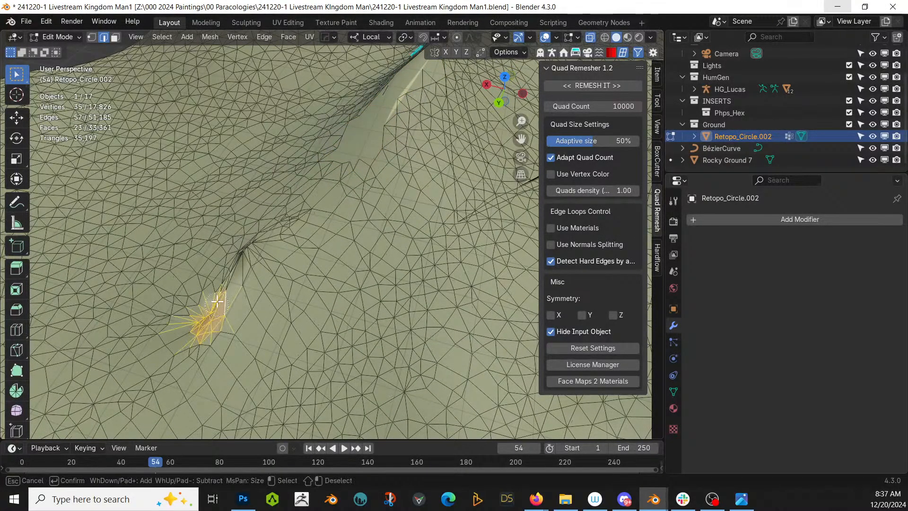
mouse_move(239, 261)
left_mouse_down()
mouse_move(263, 234)
mouse_move(281, 232)
left_mouse_up()
key("Escape")
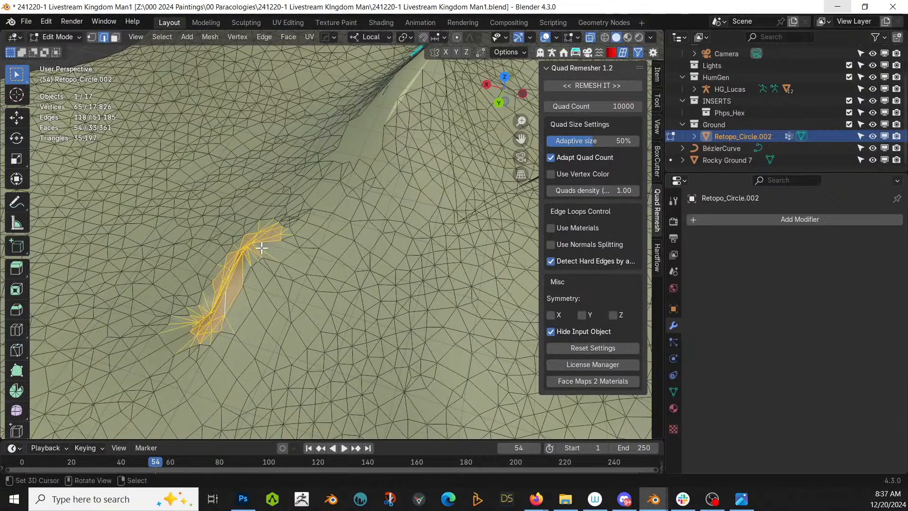
key("3")
key("c")
left_click_drag(226, 303, 247, 258)
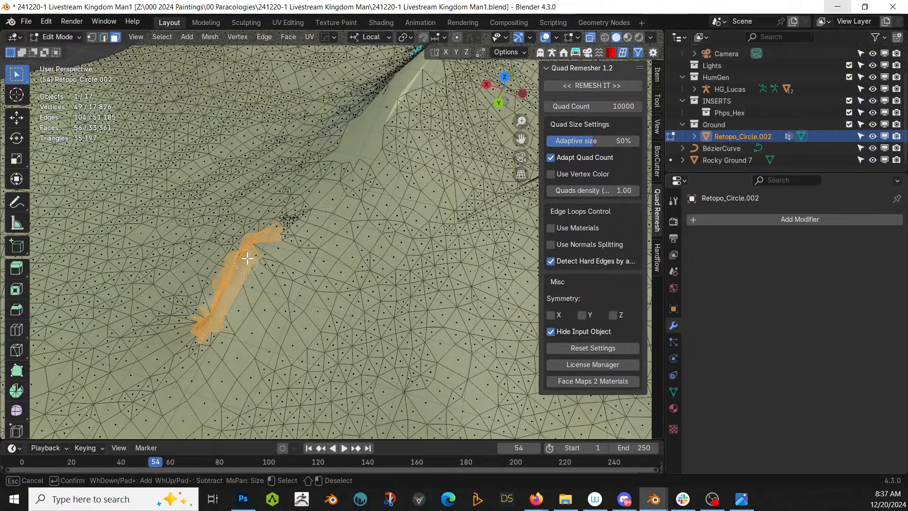
mouse_move(276, 225)
left_mouse_down()
mouse_move(267, 248)
mouse_move(195, 311)
mouse_move(233, 300)
mouse_move(254, 275)
left_mouse_up()
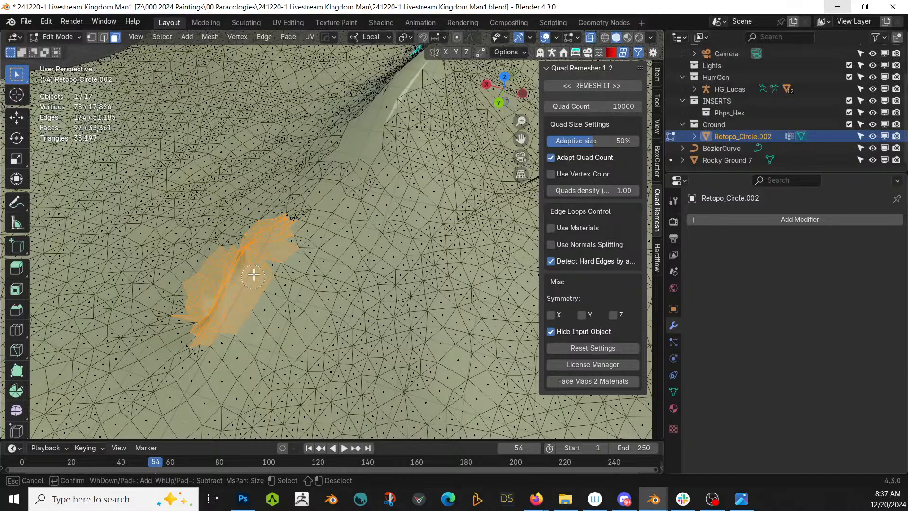
left_click_drag(281, 245, 286, 234)
key("Escape")
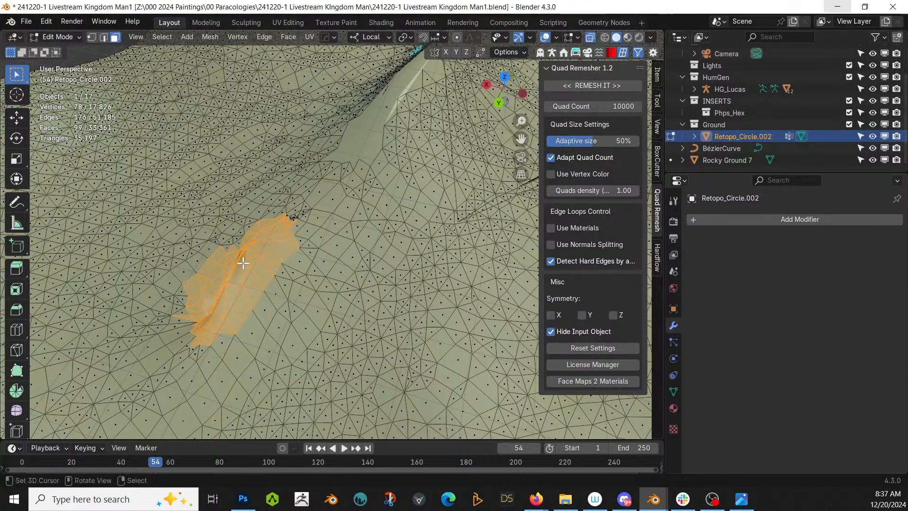
key("x")
left_click(213, 262)
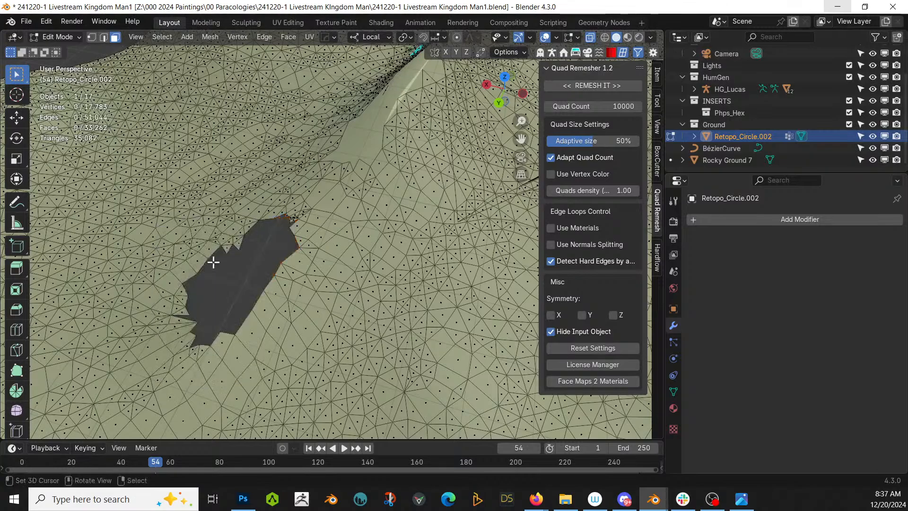
Select the complete boundary edge loop around the new hole, fill it with a face and return to object mode
left_click(244, 319, "alt")
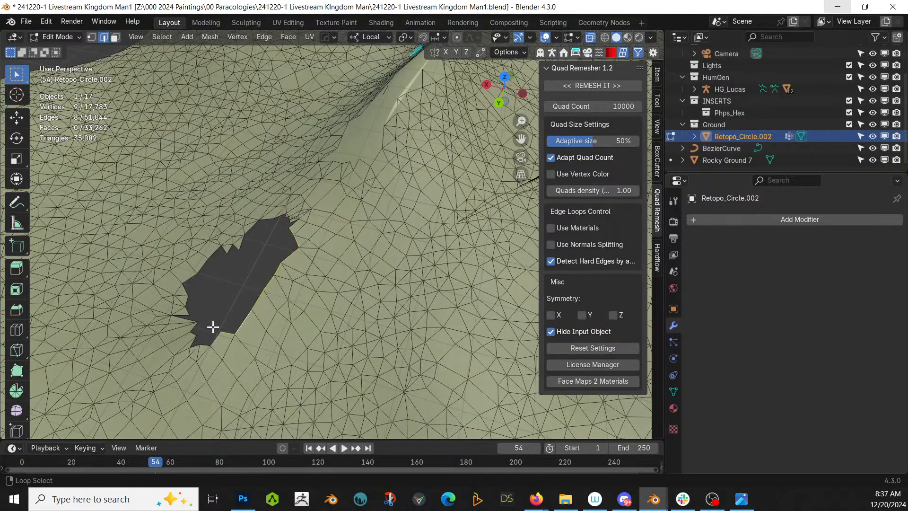
left_click(215, 340, "alt+shift")
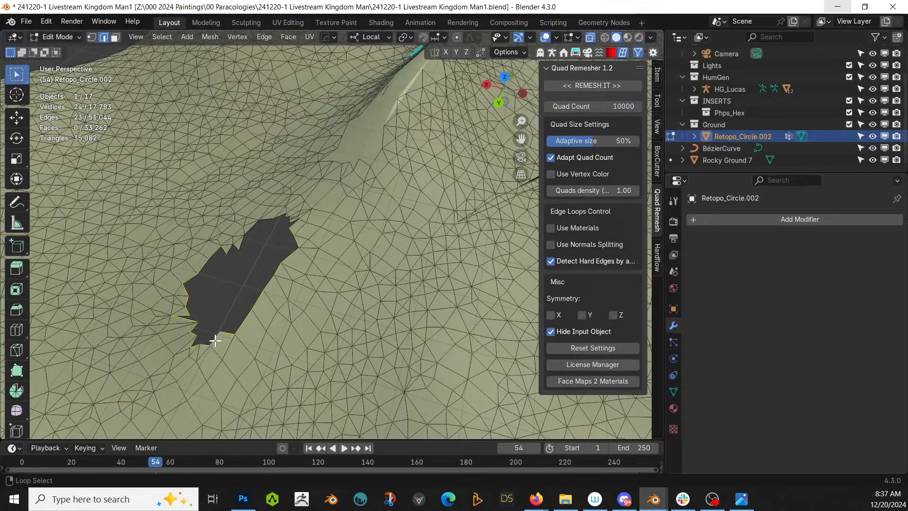
left_click(267, 217, "alt+shift")
left_click(238, 247, "alt+shift")
scroll(302, 234, "up", 5)
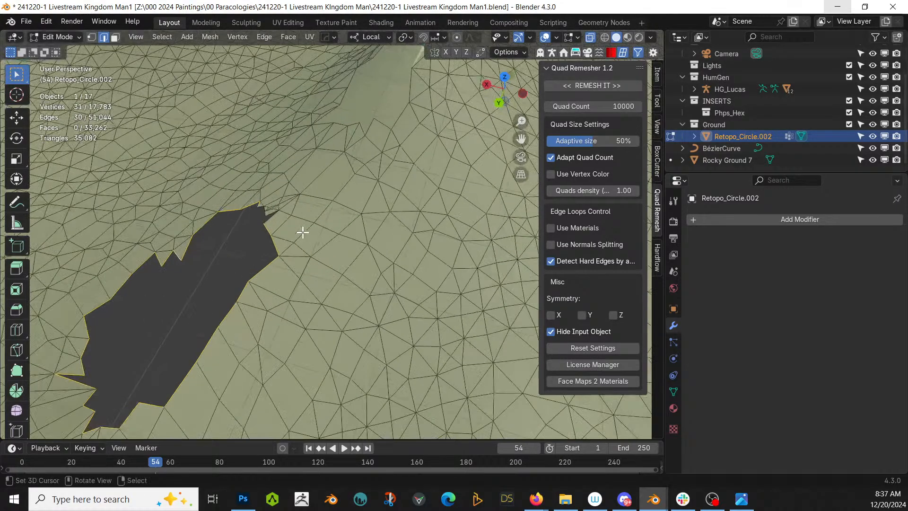
left_click(291, 259, "alt+shift")
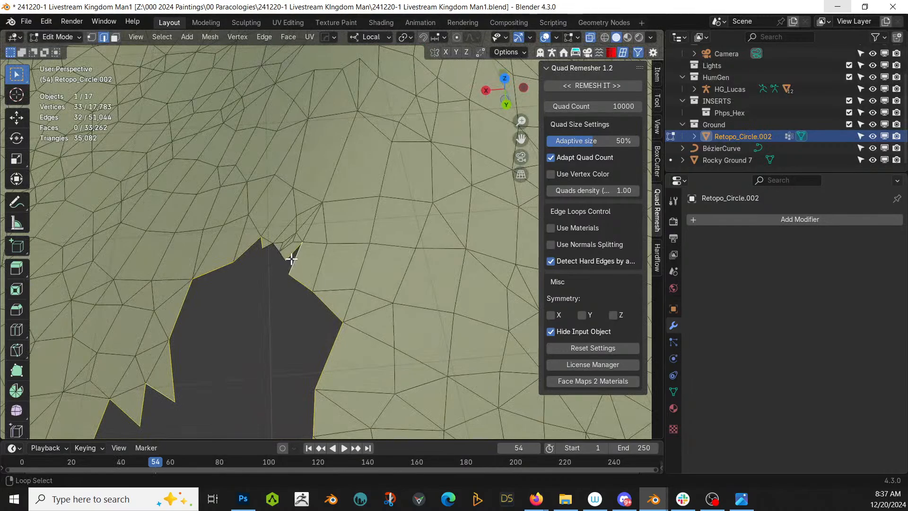
scroll(282, 256, "down", 2)
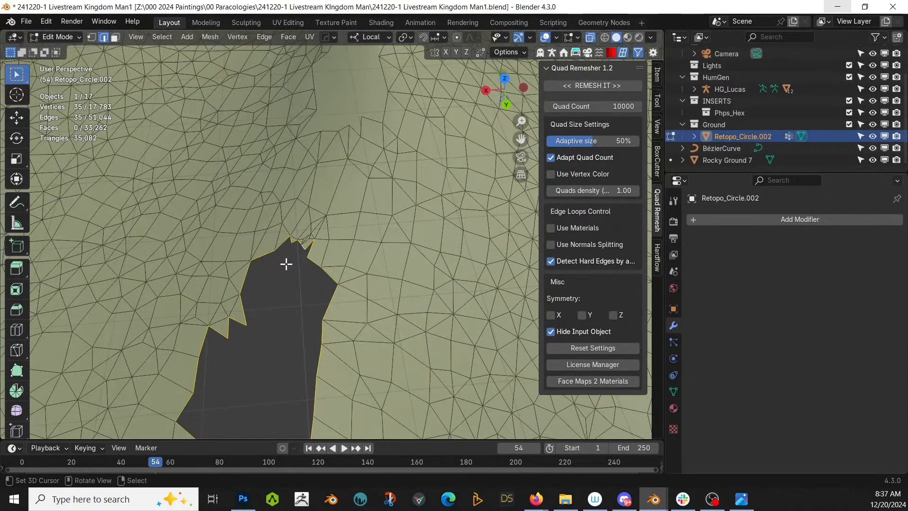
key("f")
key("Tab")
scroll(285, 264, "down", 6)
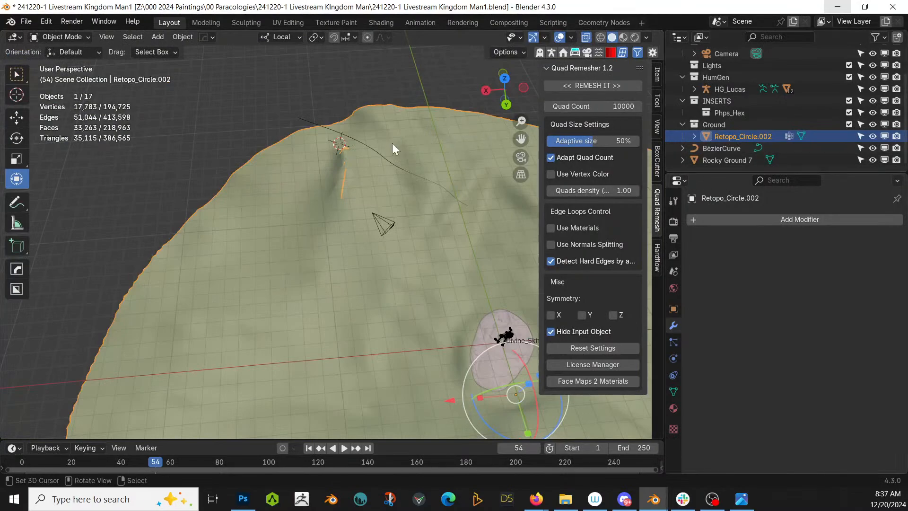
Isolate the terrain in local view and remesh it with Quad Remesher at a quad count of 30000
key("KP_Divide")
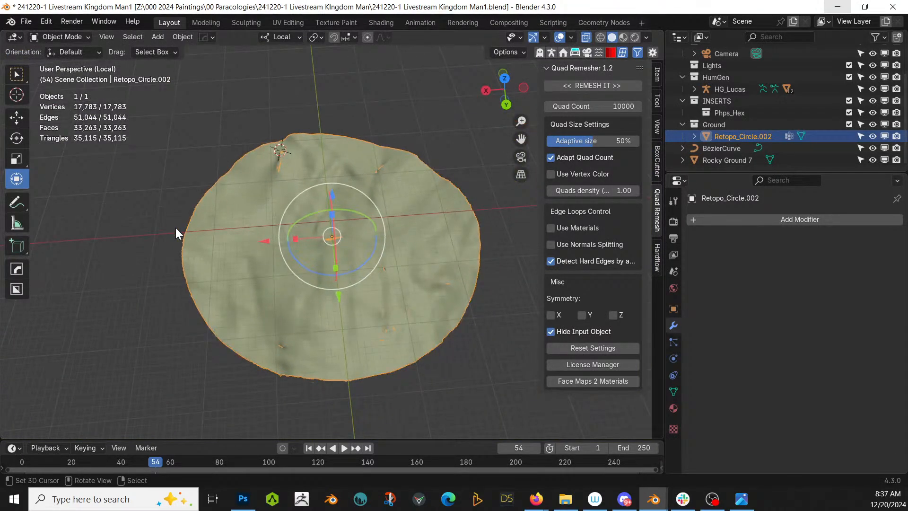
left_click(602, 112)
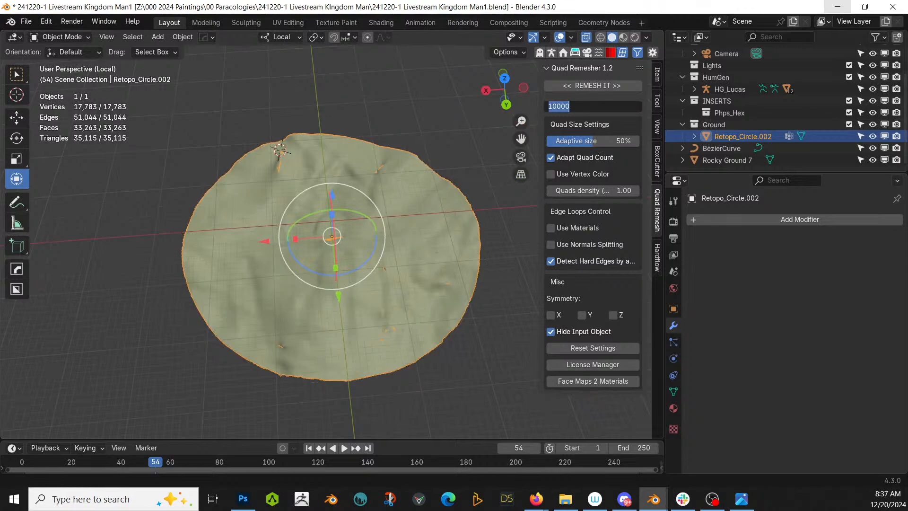
type("30000")
key("Return")
key("Return")
left_click(608, 86)
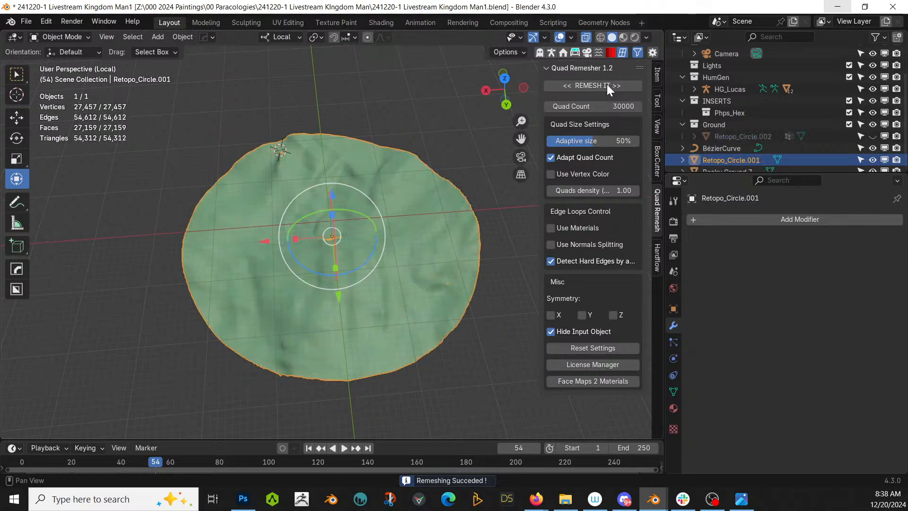
scroll(421, 197, "up", 4)
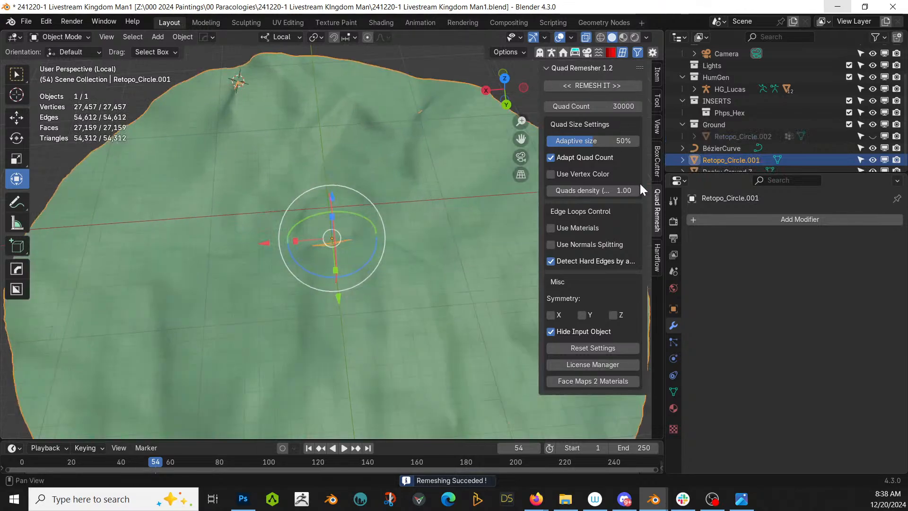
Delete the hidden original Retopo_Circle.002 and move the remeshed Retopo_Circle.001 into the Ground collection
scroll(808, 135, "down", 1)
left_click(747, 125)
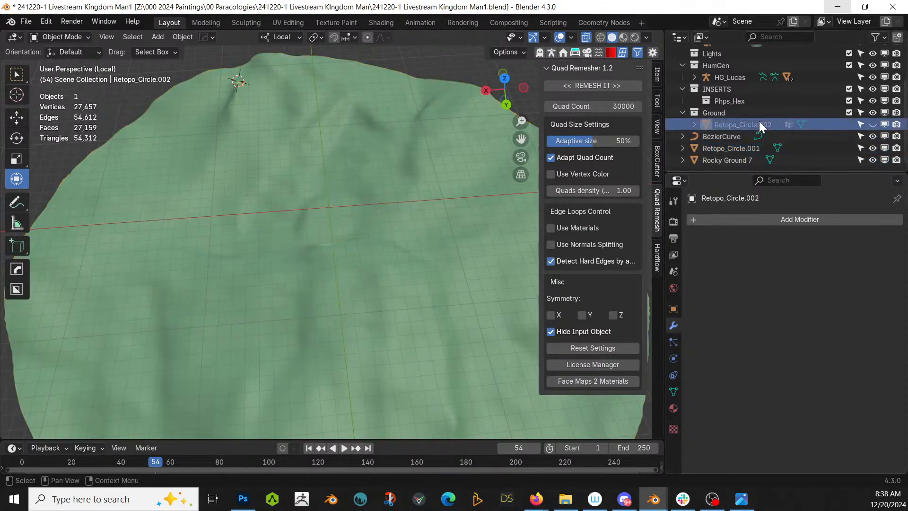
key("Delete")
left_click(734, 149)
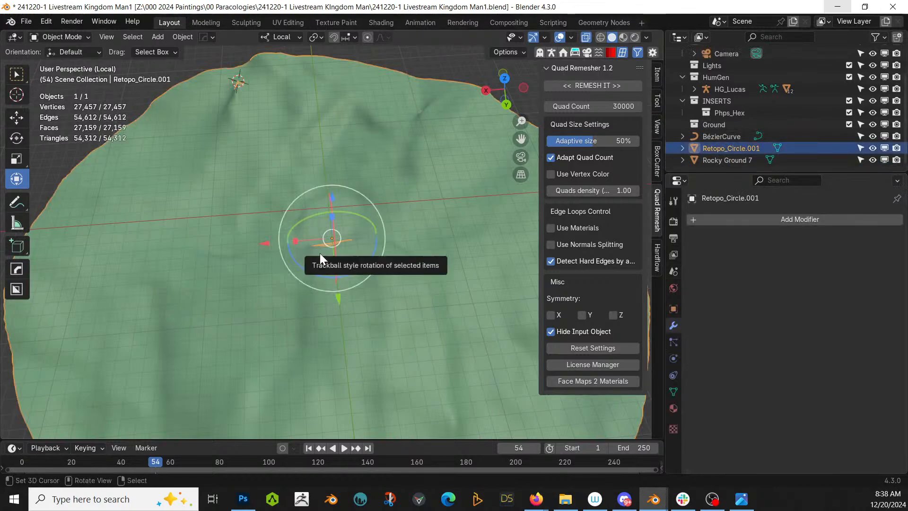
key("m")
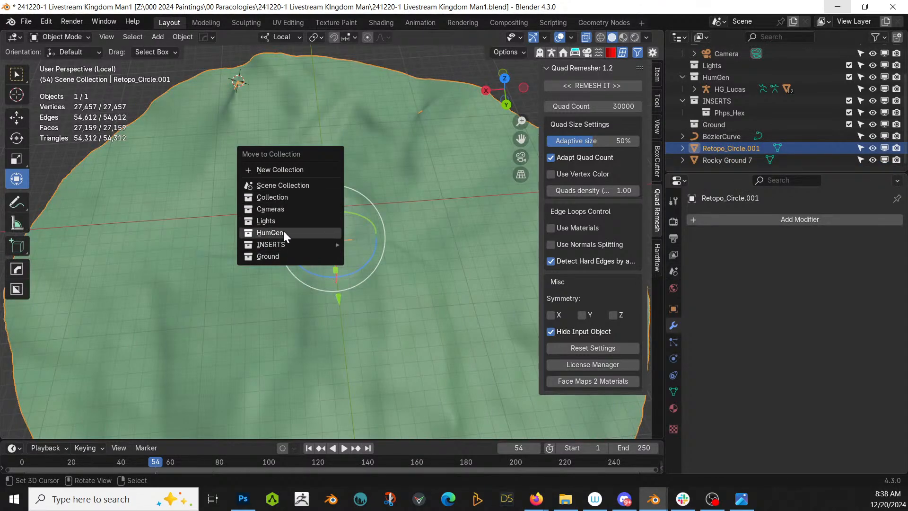
left_click(280, 254)
Leave local view, examine the terrain around the character in rendered shading and switch back to solid shading
mouse_move(346, 267)
middle_mouse_down()
mouse_move(262, 202)
mouse_move(215, 190)
mouse_move(256, 240)
mouse_move(148, 246)
mouse_move(33, 236)
mouse_move(184, 302)
mouse_move(214, 280)
mouse_move(74, 210)
mouse_move(67, 214)
mouse_move(220, 271)
mouse_move(197, 293)
middle_mouse_up()
key("KP_Divide")
key("z")
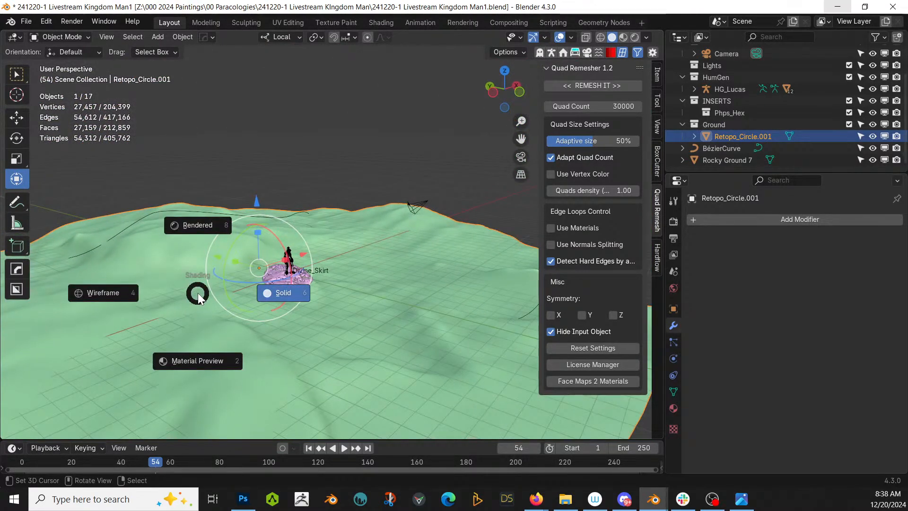
key("8")
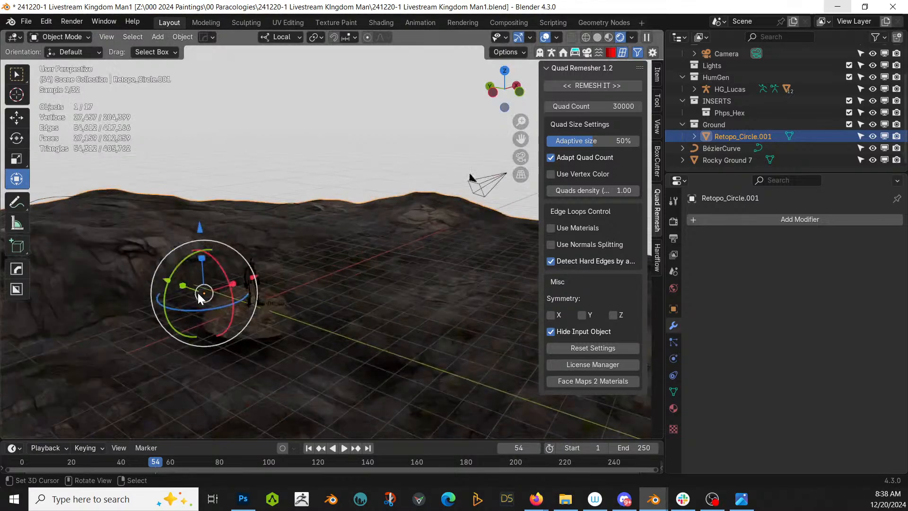
middle_click_drag(198, 294, 315, 301)
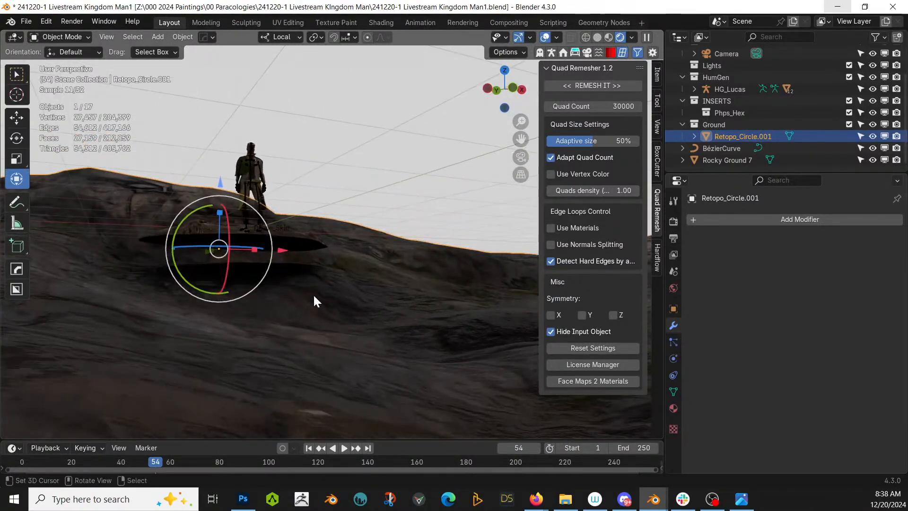
key("z")
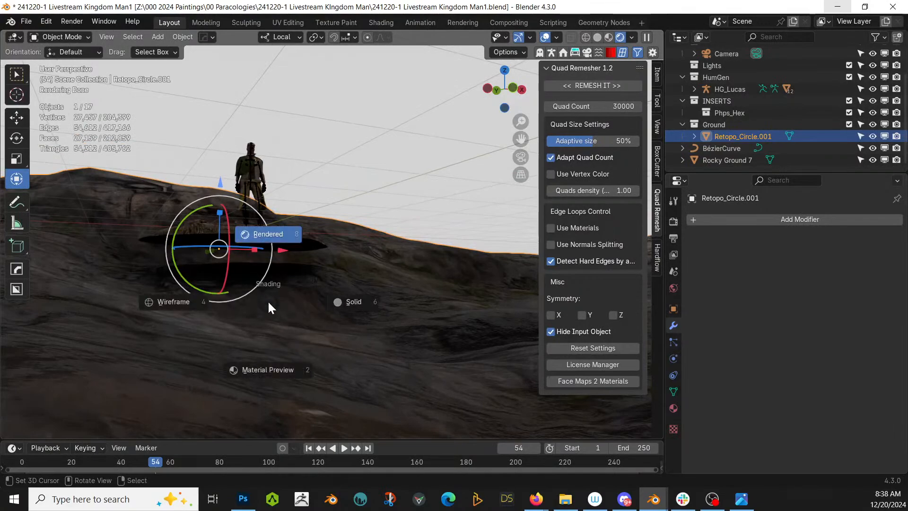
key("6")
Move the terrain along its local Z axis in two adjustments so it meets the rocky ground under the character
key("g")
key("z")
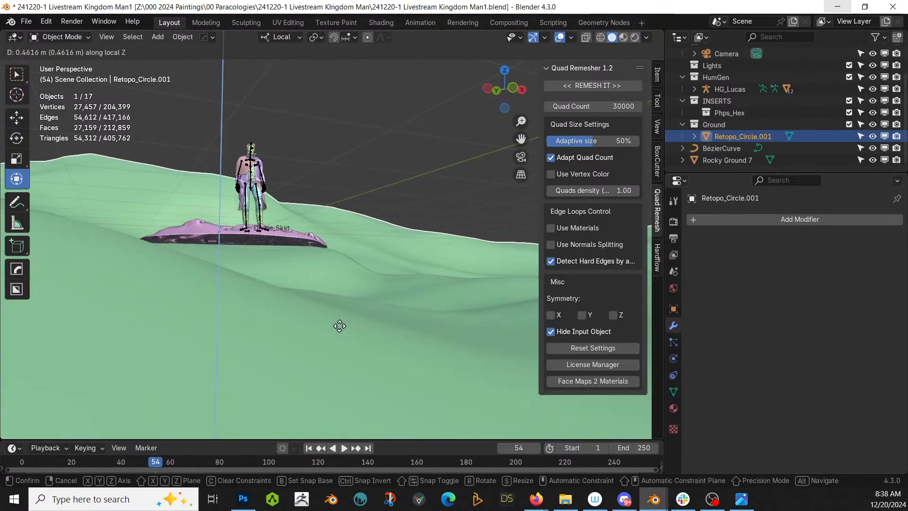
left_click(340, 318)
middle_click_drag(339, 318, 321, 334)
scroll(319, 338, "up", 5)
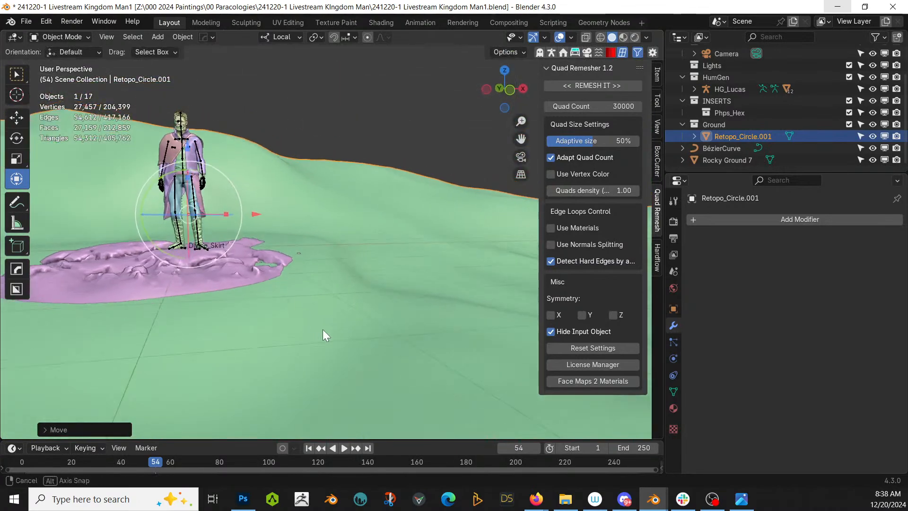
key("g")
key("z")
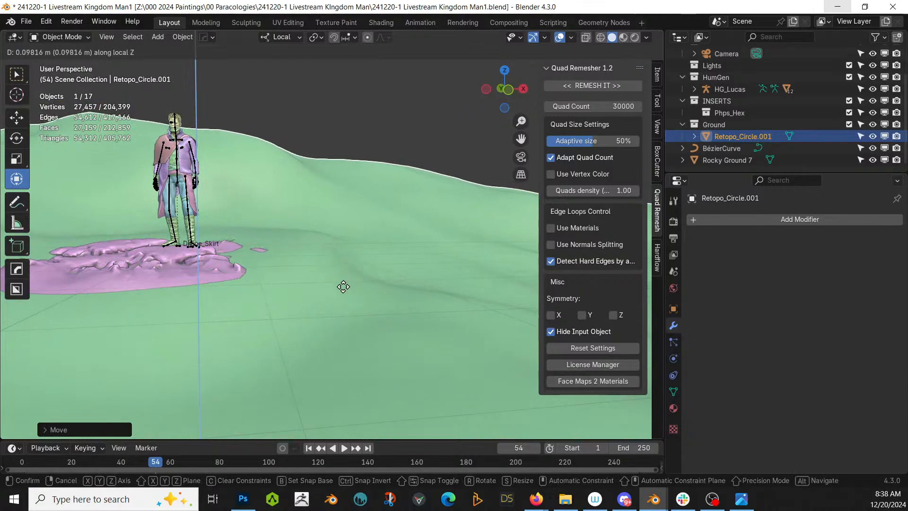
left_click(344, 307)
middle_click_drag(345, 307, 501, 334)
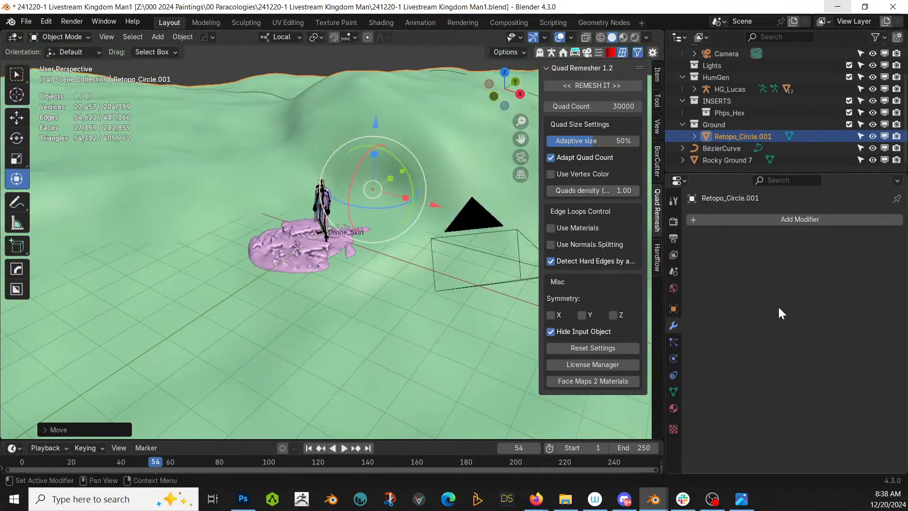
Sculpt the terrain with Elastic Grab, pulling it down beneath the rocky ground patch as seen from below, and return to object mode
left_click(61, 37)
left_click(65, 76)
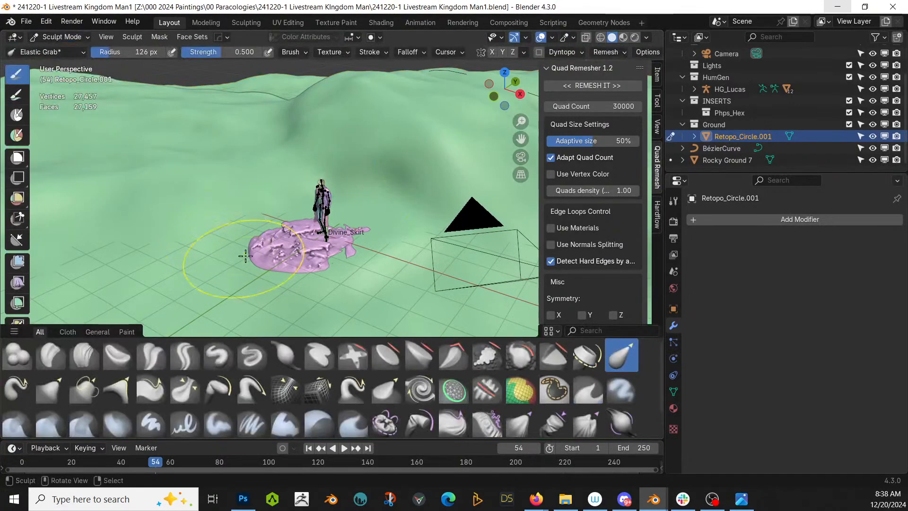
left_click_drag(252, 239, 348, 232)
mouse_move(348, 235)
middle_mouse_down()
mouse_move(364, 262)
mouse_move(342, 149)
mouse_move(306, 151)
middle_mouse_up()
scroll(344, 146, "up", 3)
middle_click_drag(245, 237, 248, 205)
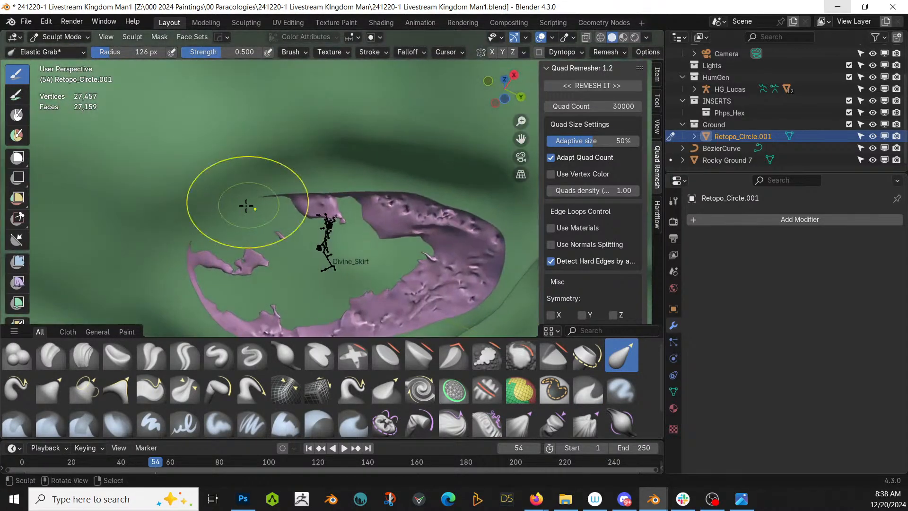
left_click_drag(228, 213, 227, 183)
left_click_drag(341, 268, 334, 302)
mouse_move(403, 255)
left_mouse_down()
mouse_move(456, 293)
mouse_move(467, 343)
left_mouse_up()
left_click_drag(353, 288, 345, 327)
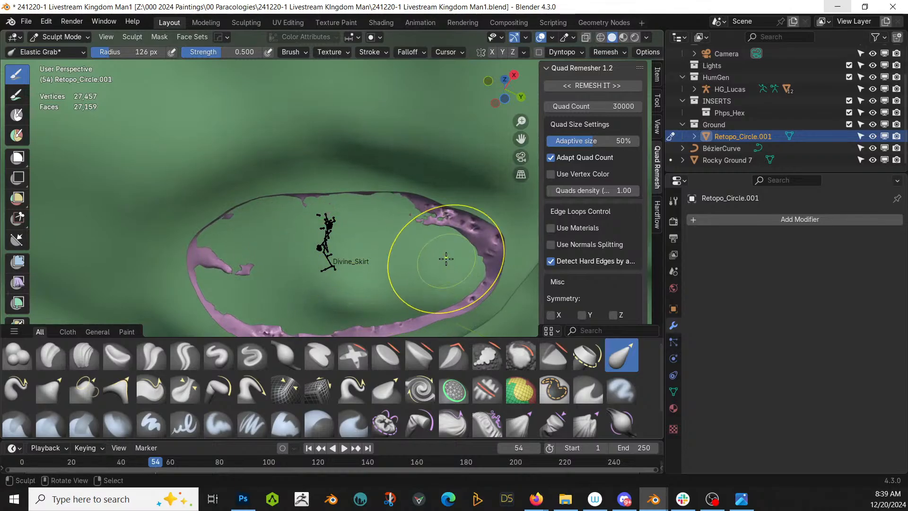
left_click_drag(446, 259, 454, 292)
left_click_drag(255, 304, 254, 325)
mouse_move(258, 325)
middle_mouse_down()
mouse_move(266, 321)
mouse_move(340, 473)
mouse_move(410, 18)
middle_mouse_up()
left_click(62, 34)
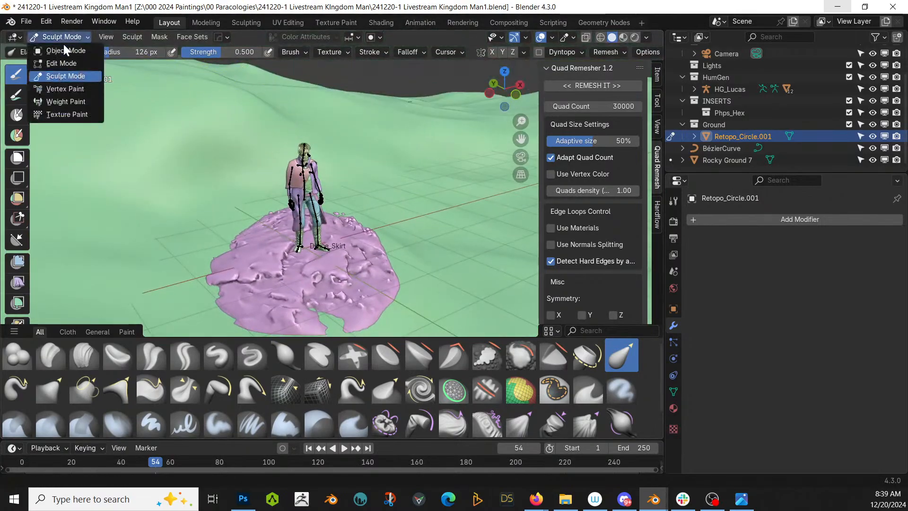
left_click(65, 50)
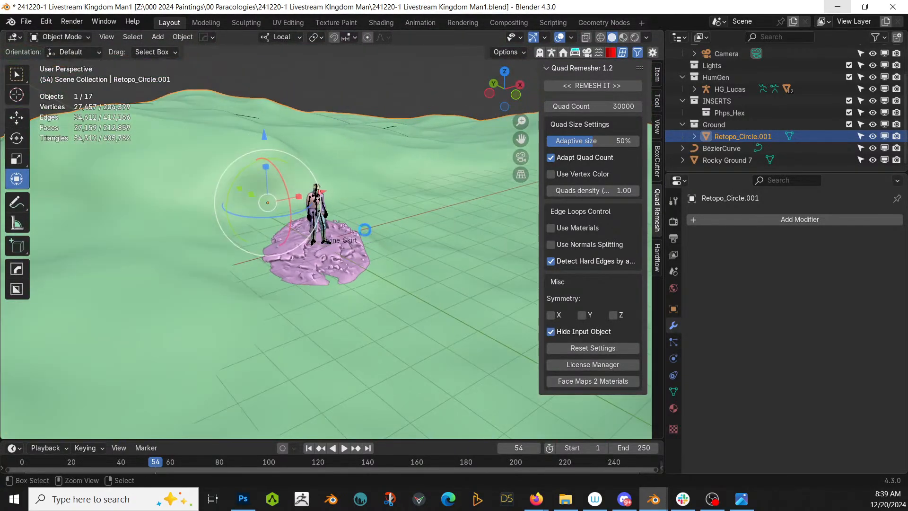
Save the Blender file and display the scene in rendered shading
key("ctrl+s")
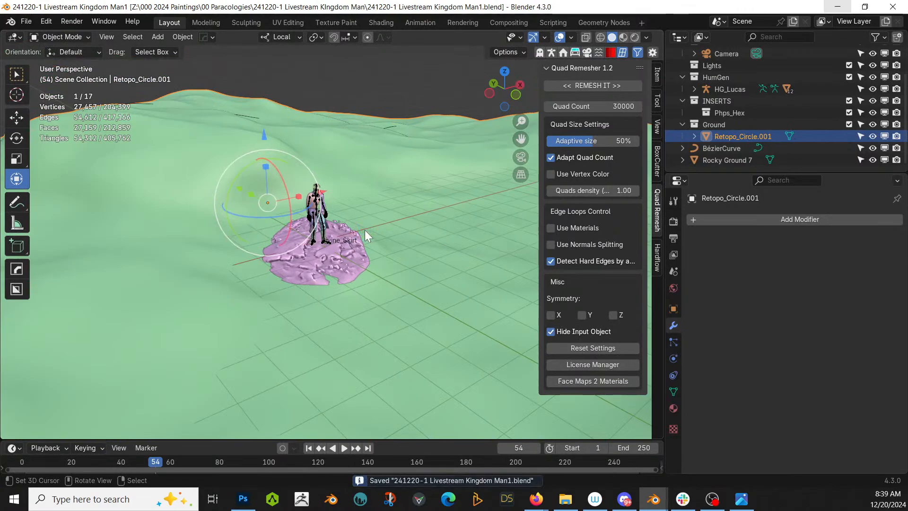
key("z")
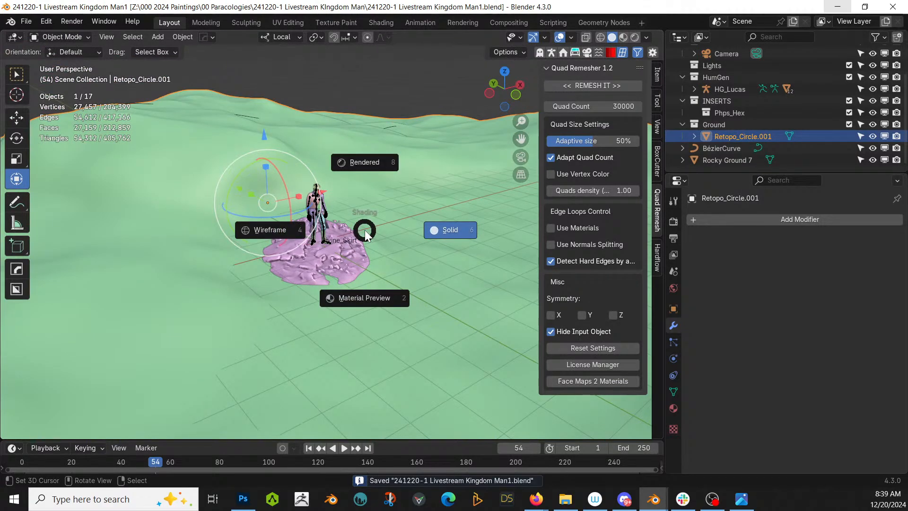
key("8")
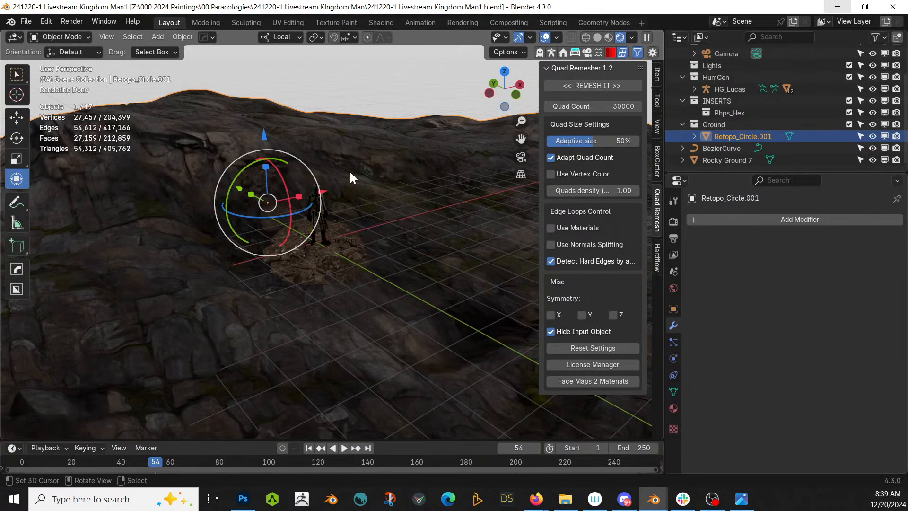
Replace the terrain's AutoTerrain_POM material with the Sandy Shore material
left_click(673, 407)
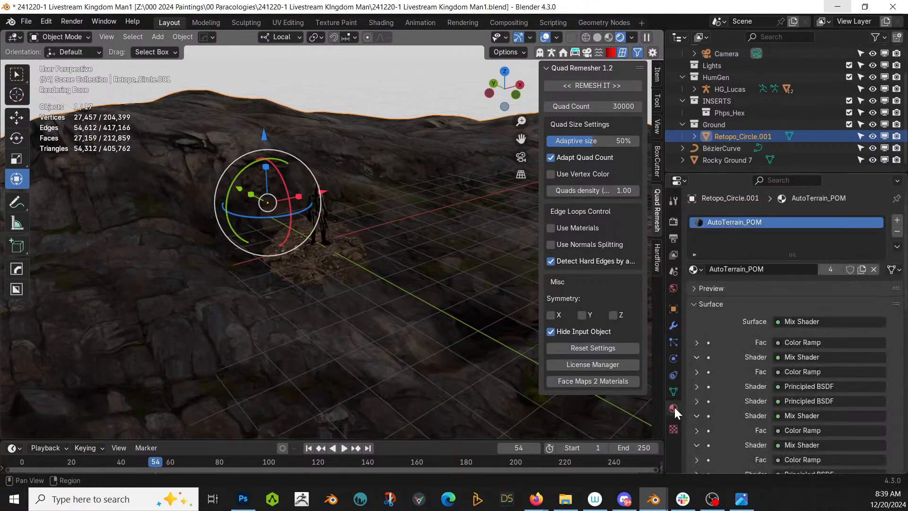
middle_click_drag(449, 232, 298, 312)
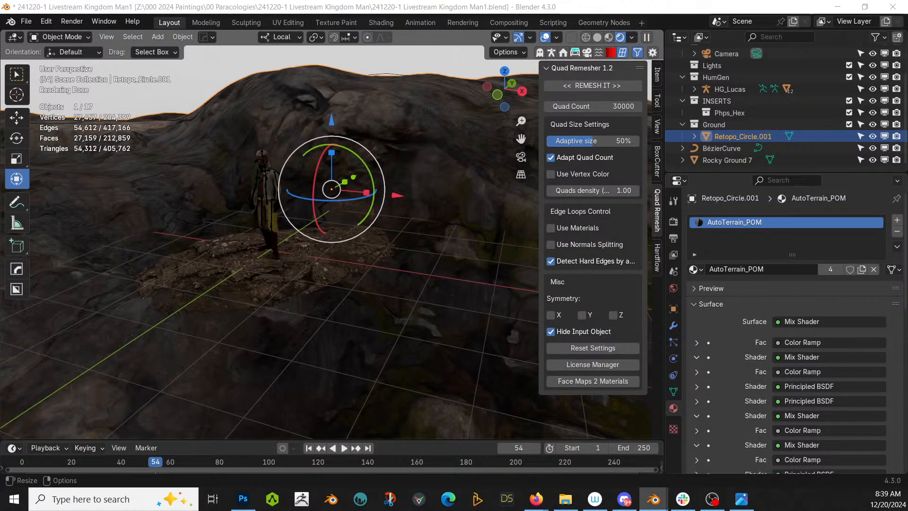
left_click_drag(326, 3, 101, 185)
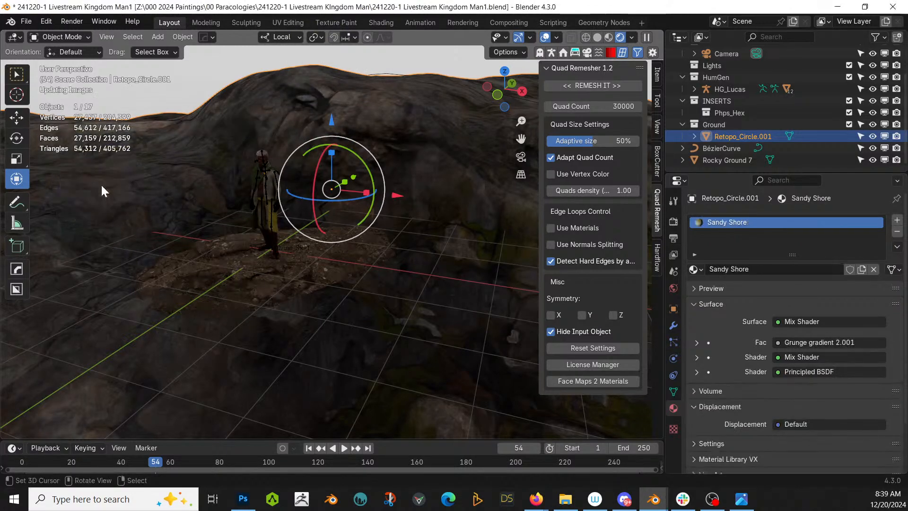
middle_click_drag(102, 186, 335, 249)
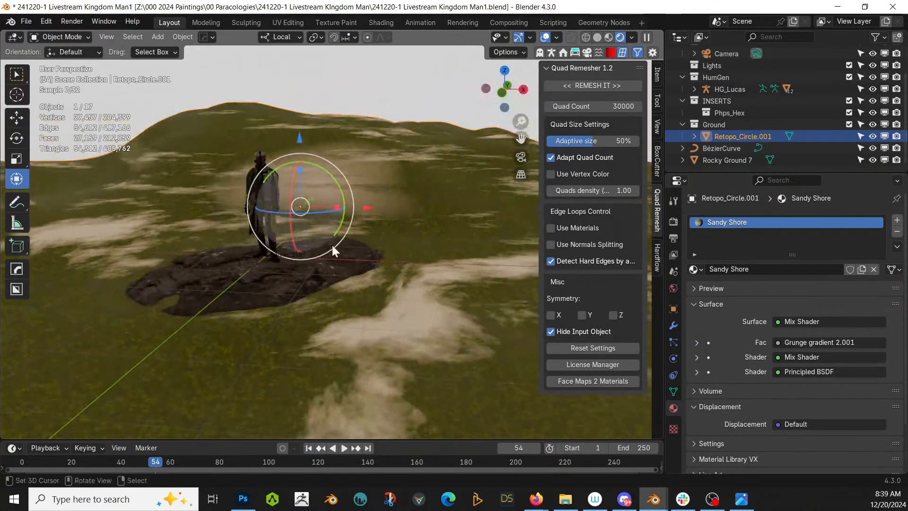
Unwrap the whole terrain mesh with Smart UV Project at a 66° angle limit and return to object mode
key("Tab")
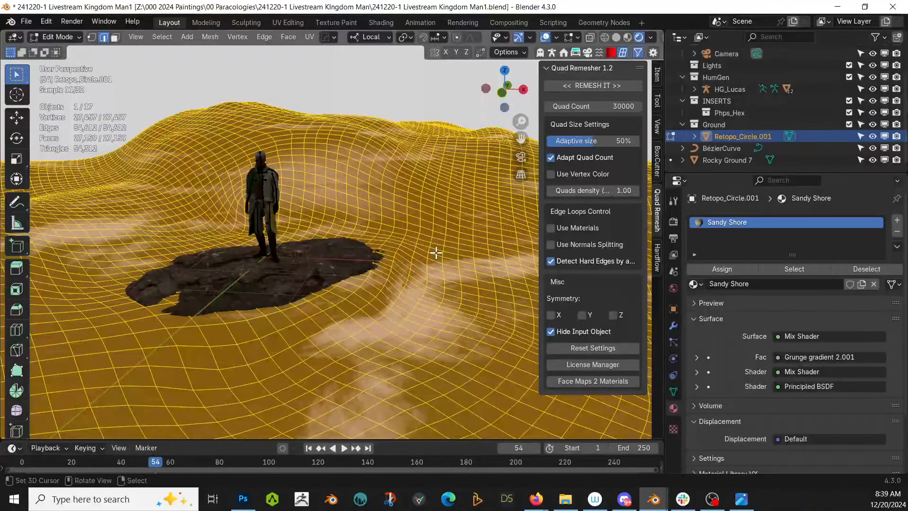
key("u")
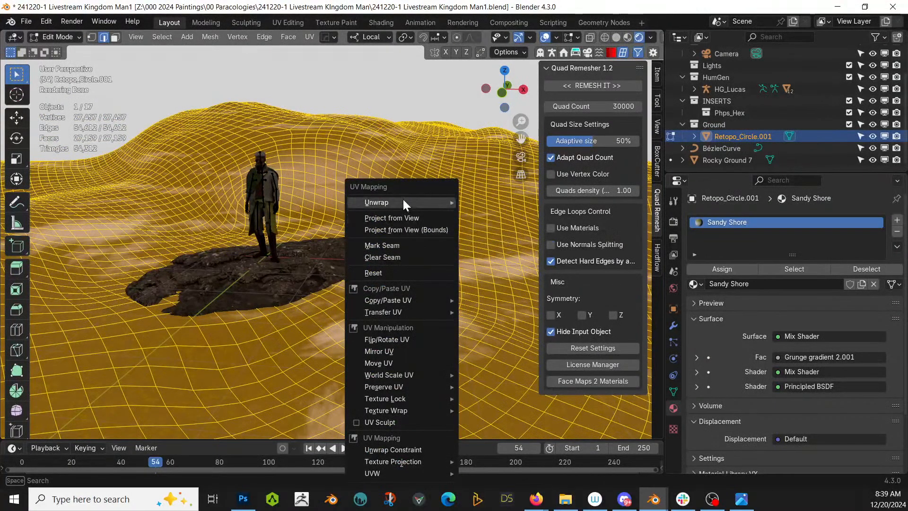
mouse_move(404, 202)
left_click(519, 244)
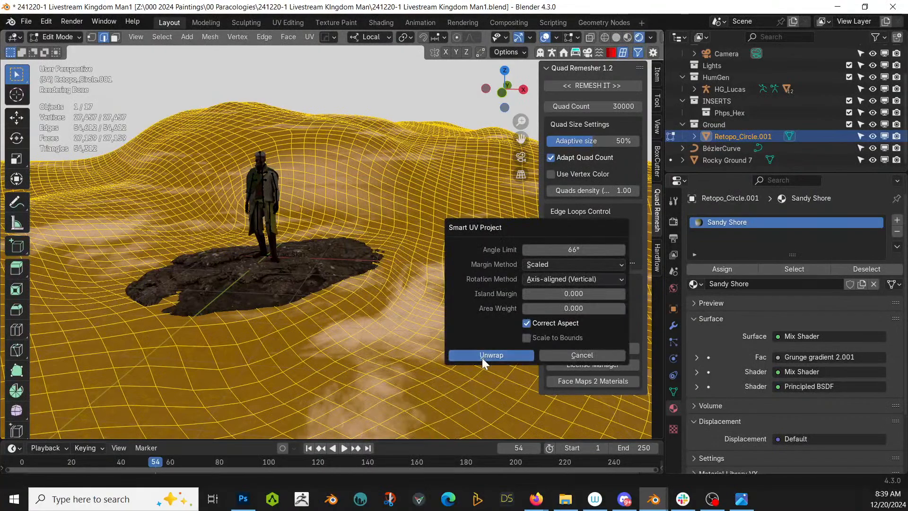
left_click(487, 354)
key("Tab")
middle_click_drag(373, 268, 330, 310)
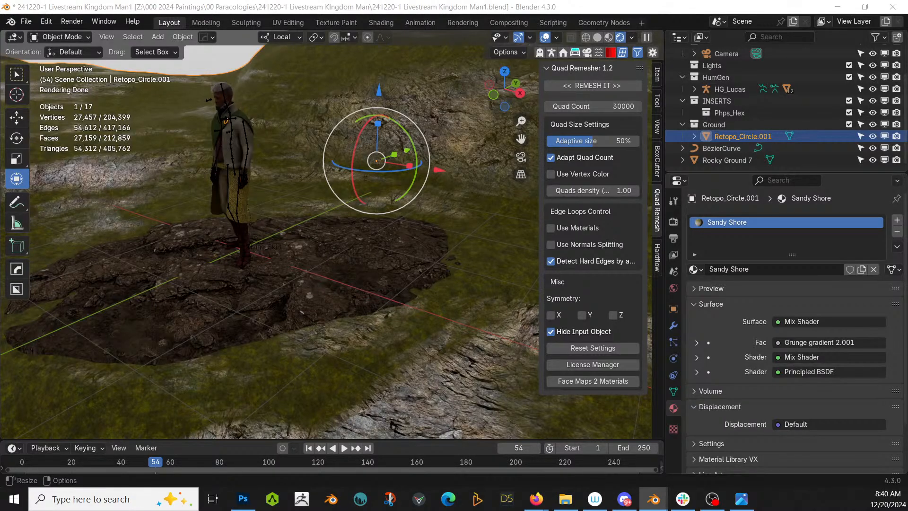
Try AutoTerrain, AutoLandscape - Desert and one further landscape material on the terrain
left_click_drag(354, 1, 377, 127)
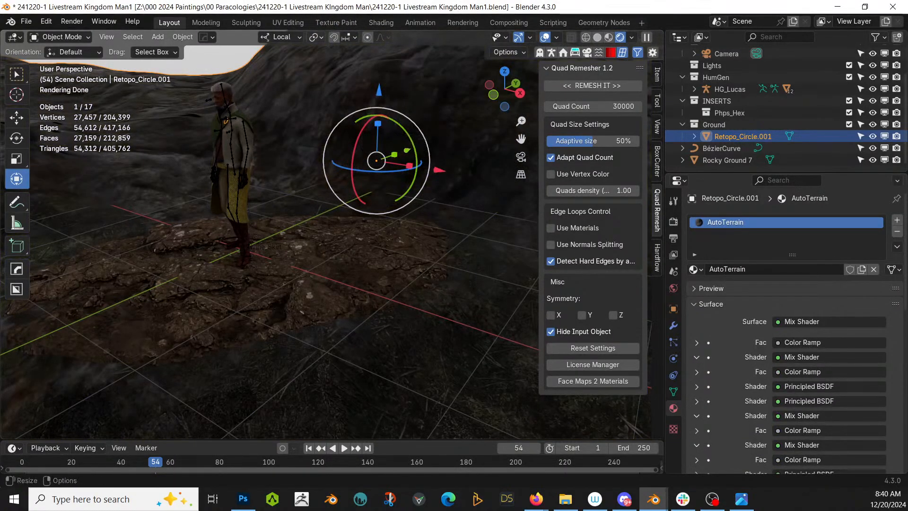
left_click_drag(425, 1, 430, 109)
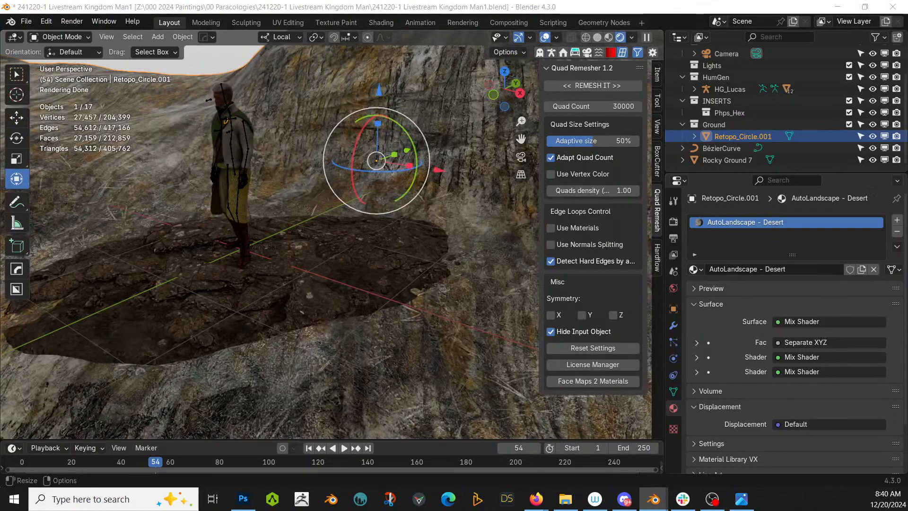
left_click_drag(426, 1, 410, 141)
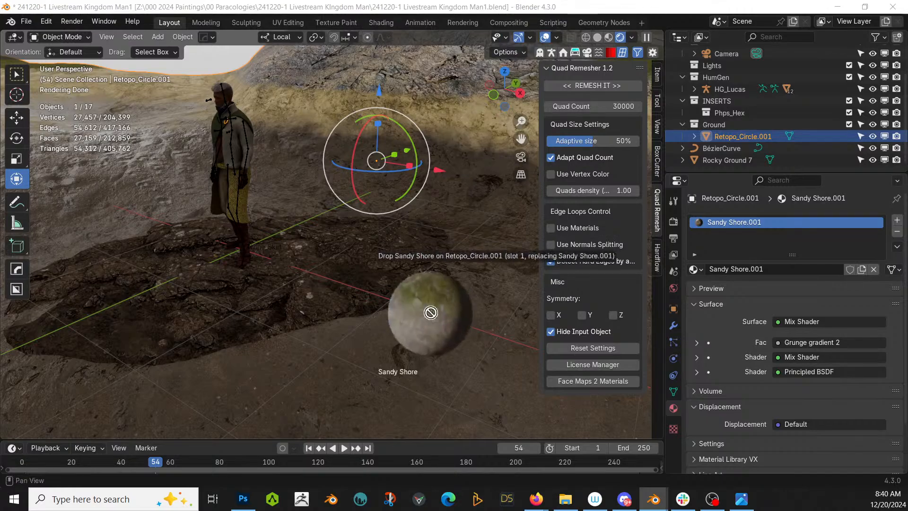
Apply the Sandy Shore material to the terrain again
left_click_drag(430, 308, 449, 169)
middle_click_drag(449, 170, 362, 201)
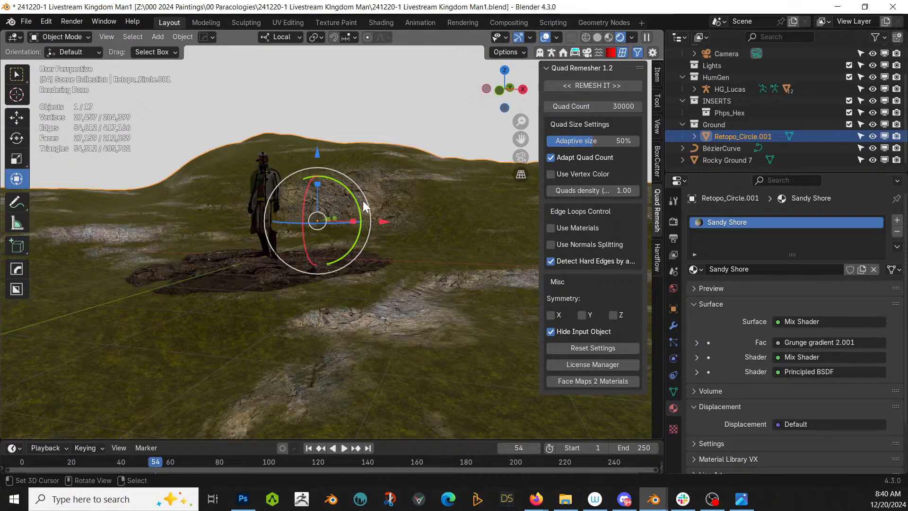
scroll(298, 288, "up", 4)
scroll(299, 290, "up", 2)
Delete the Rocky Ground 7 patch beneath the character
middle_click_drag(298, 291, 218, 256)
left_click(219, 303)
middle_click_drag(219, 302, 219, 322)
key("Delete")
middle_click_drag(263, 296, 320, 348)
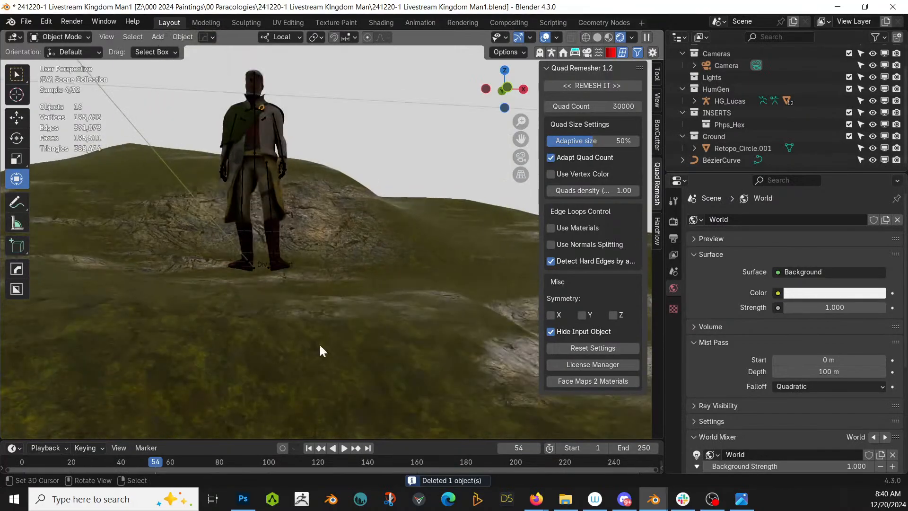
Switch to solid shading and move the terrain along its local Z axis in two adjustments to meet the character's feet
key("z")
key("6")
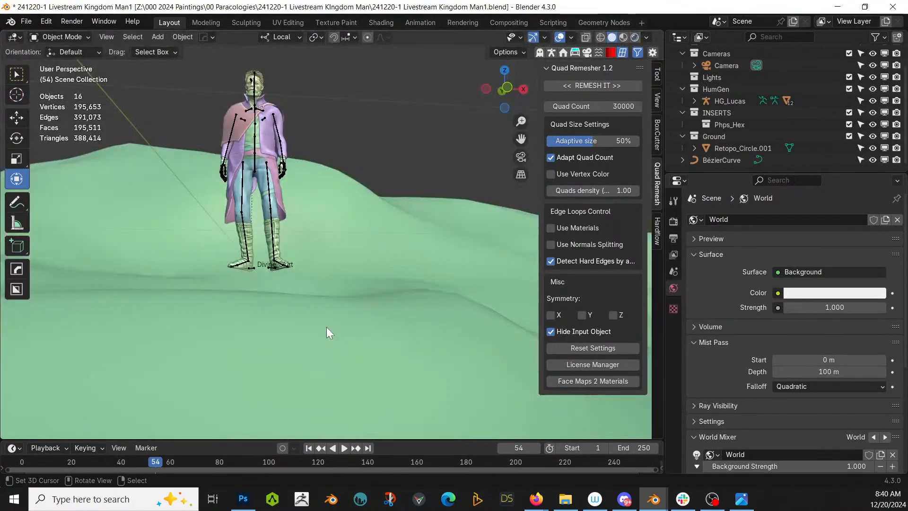
right_click(327, 327)
key("g")
key("z")
left_click(348, 322)
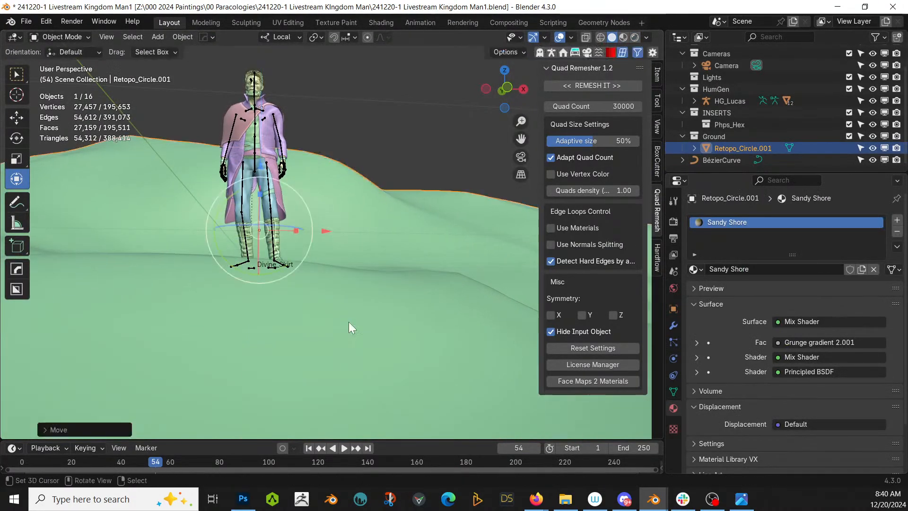
middle_click_drag(348, 322, 352, 294)
key("g")
key("z")
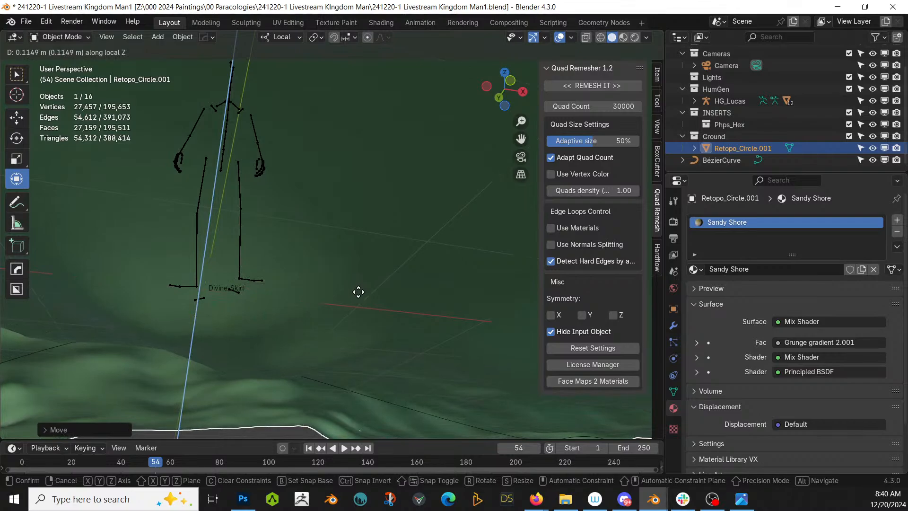
left_click(359, 290)
middle_click_drag(359, 291, 435, 327)
In edit mode, enable proportional editing and raise the terrain vertex near the character's rear foot along local Z
key("Tab")
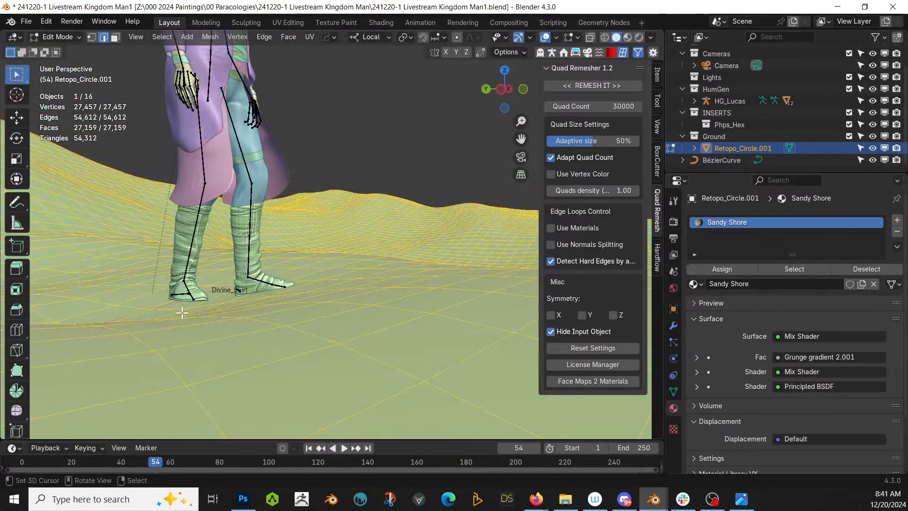
left_click(194, 324)
key("g")
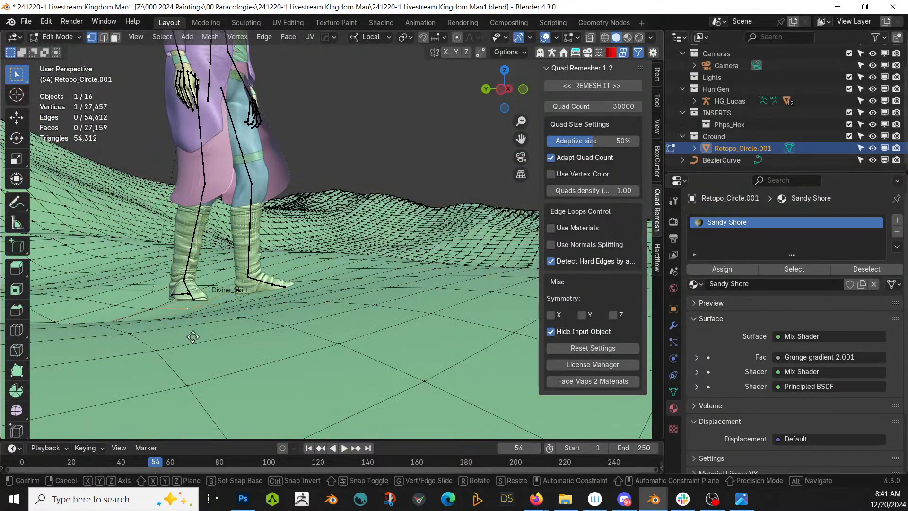
key("z")
right_click(194, 326)
key("o")
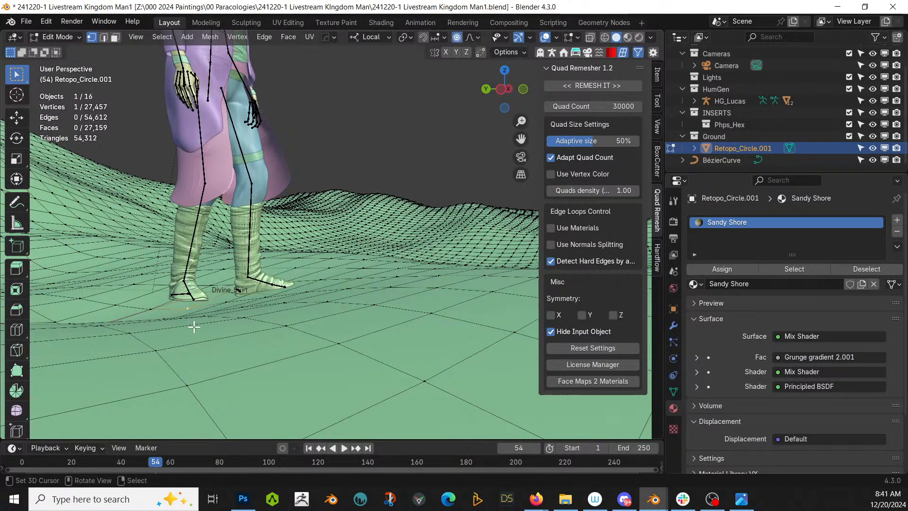
key("g")
key("z")
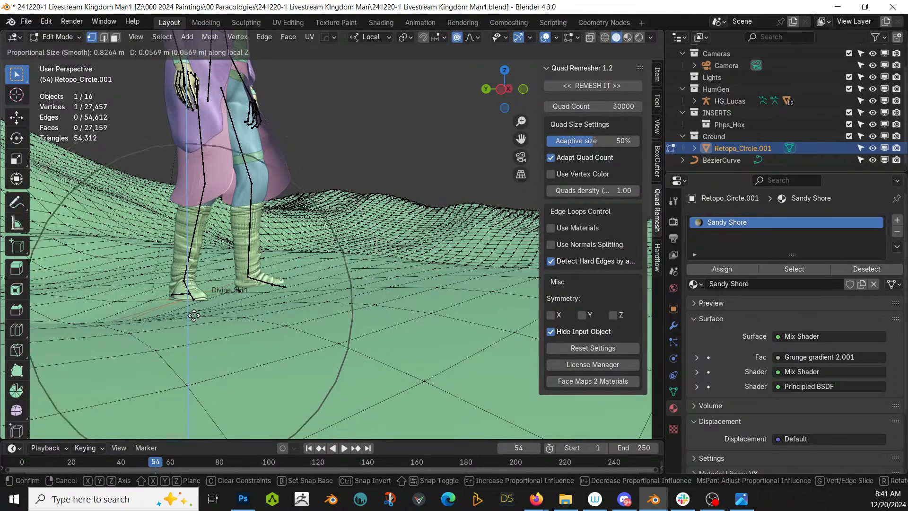
left_click(195, 300)
middle_click_drag(195, 298, 225, 324)
Circle-select the terrain vertices under both feet and flatten them by scaling along local Z with proportional editing
key("c")
left_click(186, 357)
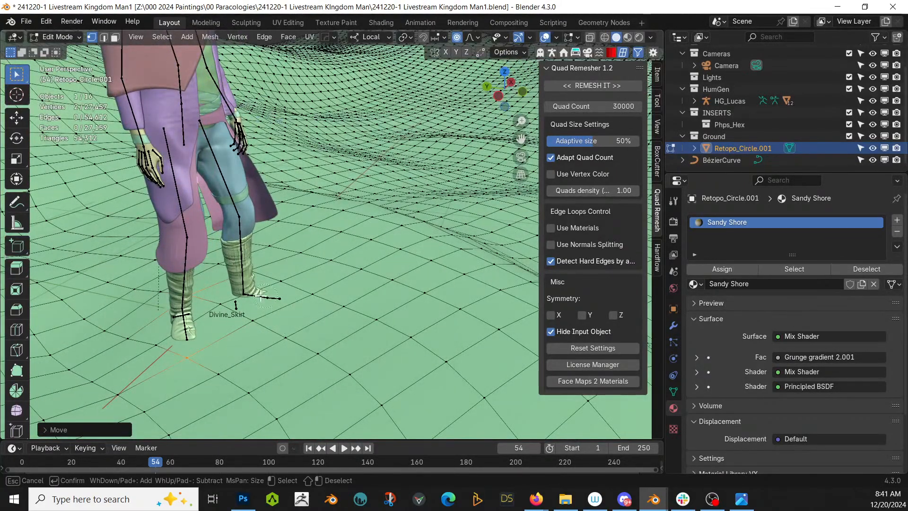
mouse_move(217, 320)
left_mouse_down()
mouse_move(156, 331)
mouse_move(198, 283)
left_mouse_up()
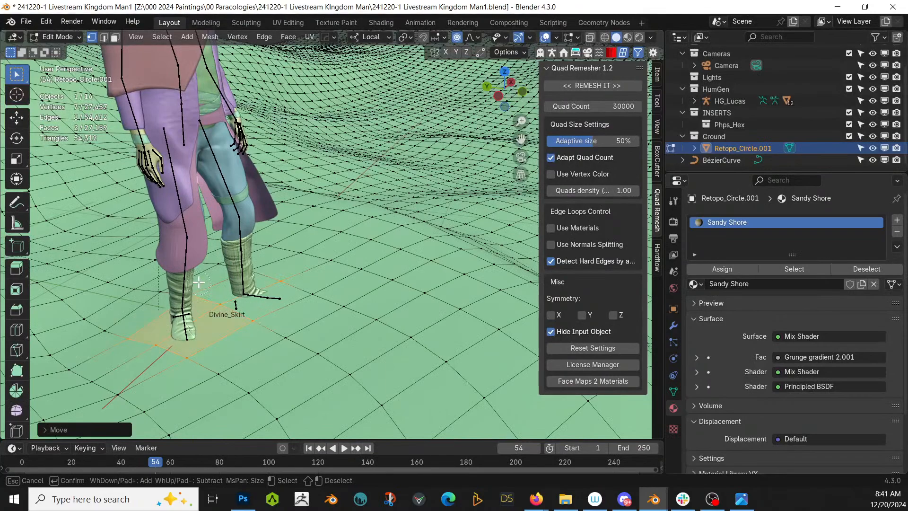
left_click(163, 294)
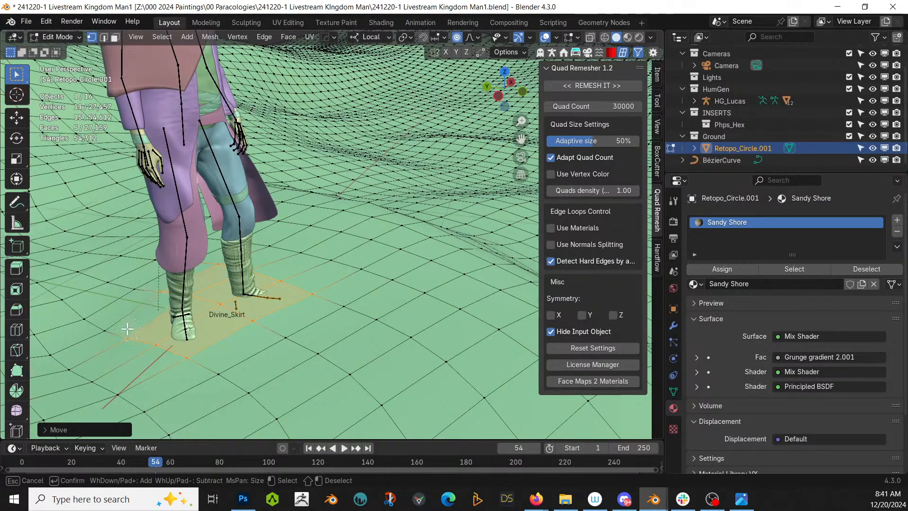
key("Escape")
key("s")
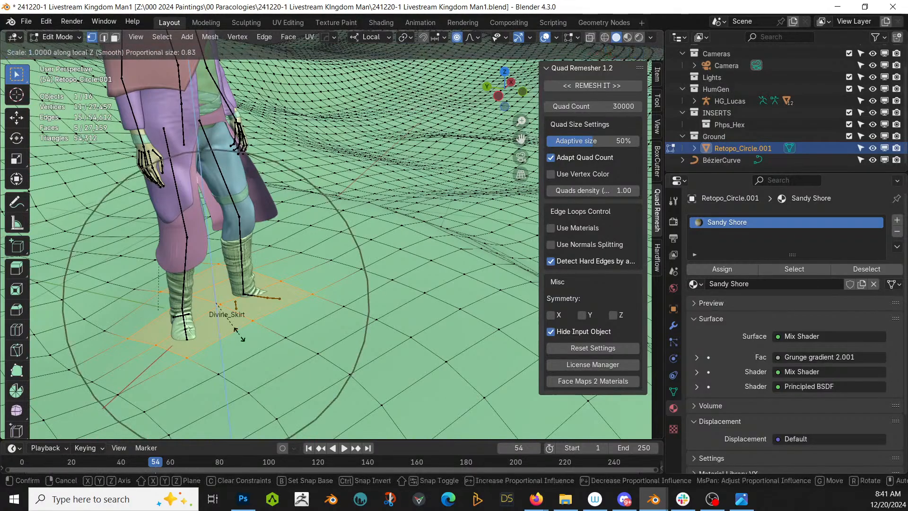
left_click(239, 334)
middle_click_drag(239, 335, 256, 282)
Lower the flattened terrain area about 0.04 m along local Z to uncover the soles and return to object mode
key("g")
key("z")
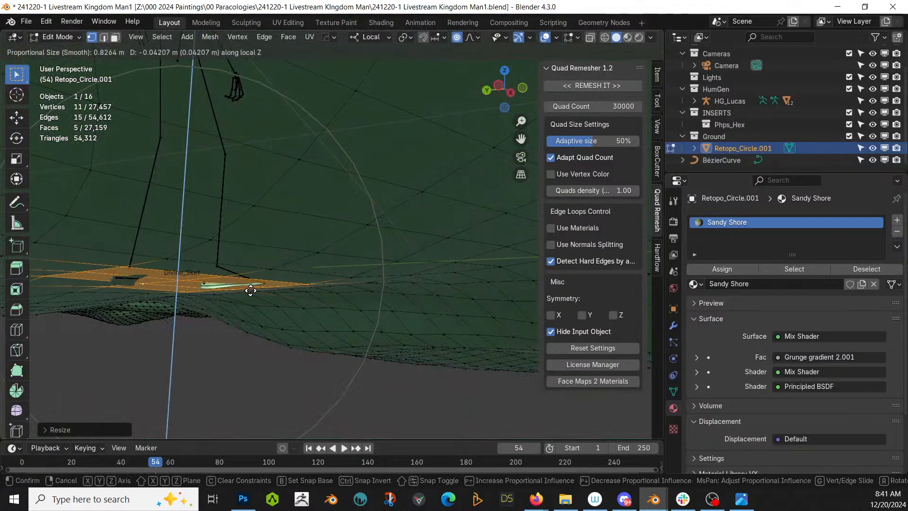
left_click(249, 289)
scroll(249, 290, "down", 5)
key("Tab")
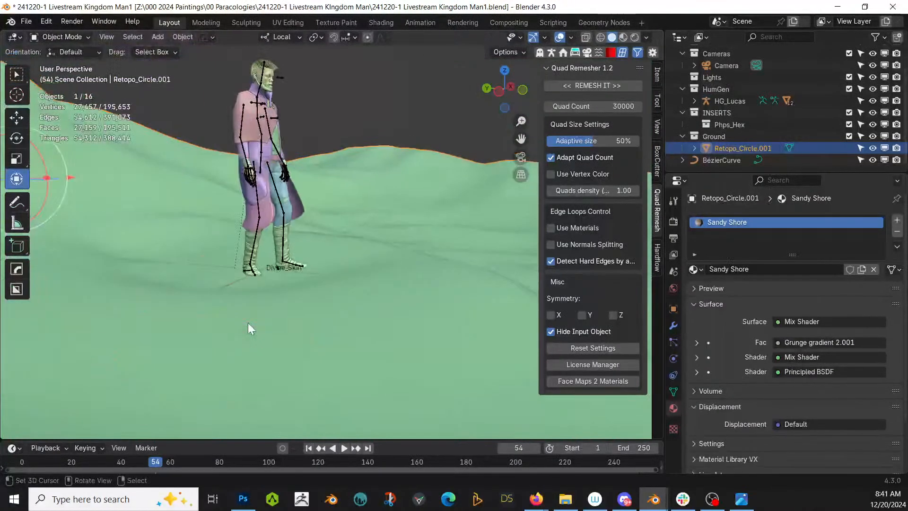
Save the Blender file and examine the terrain around the character from above and from ground level
middle_click_drag(247, 322, 172, 311)
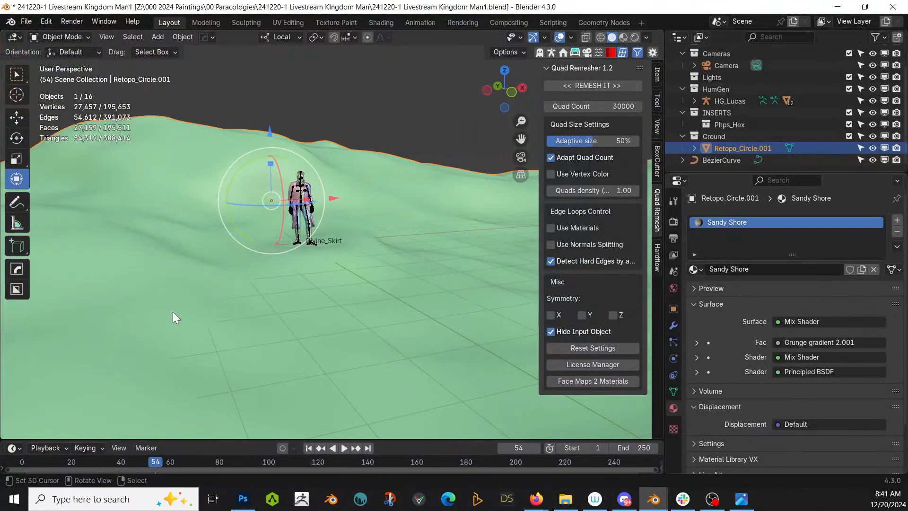
key("ctrl+s")
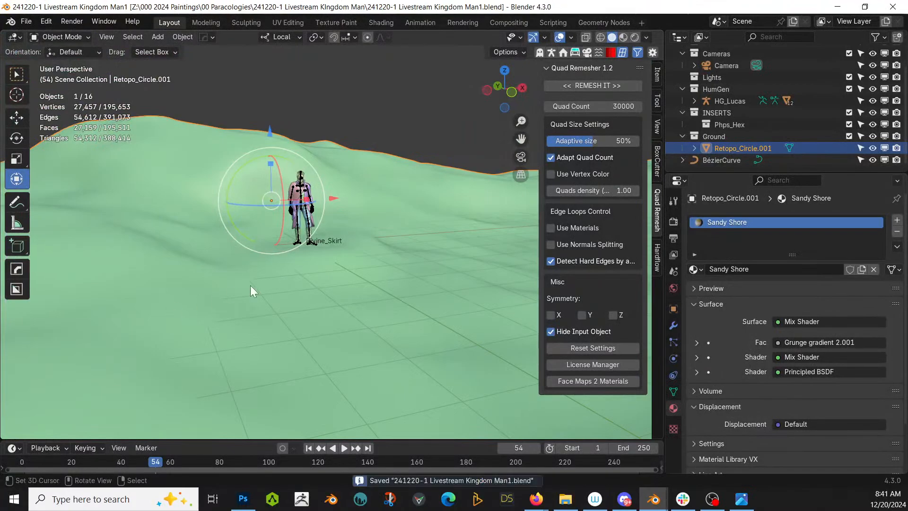
middle_click_drag(250, 285, 253, 336)
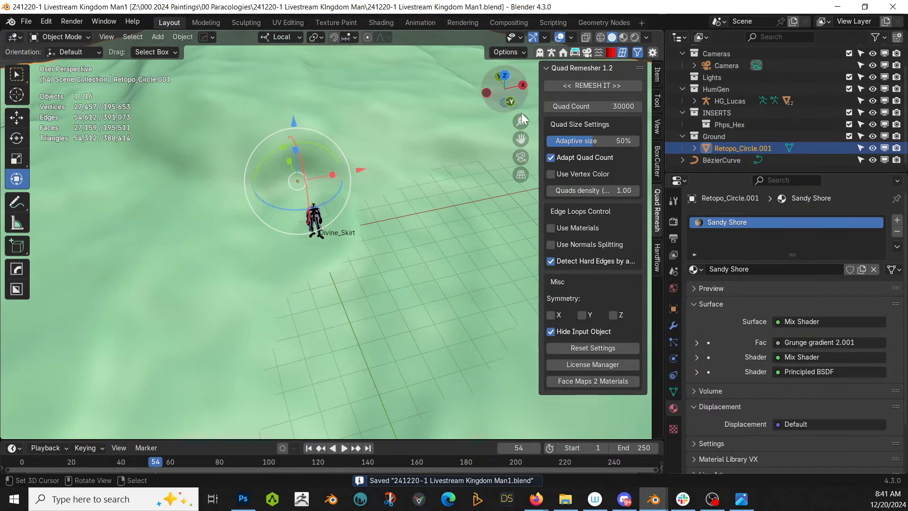
scroll(379, 212, "up", 4)
middle_click_drag(368, 212, 358, 158)
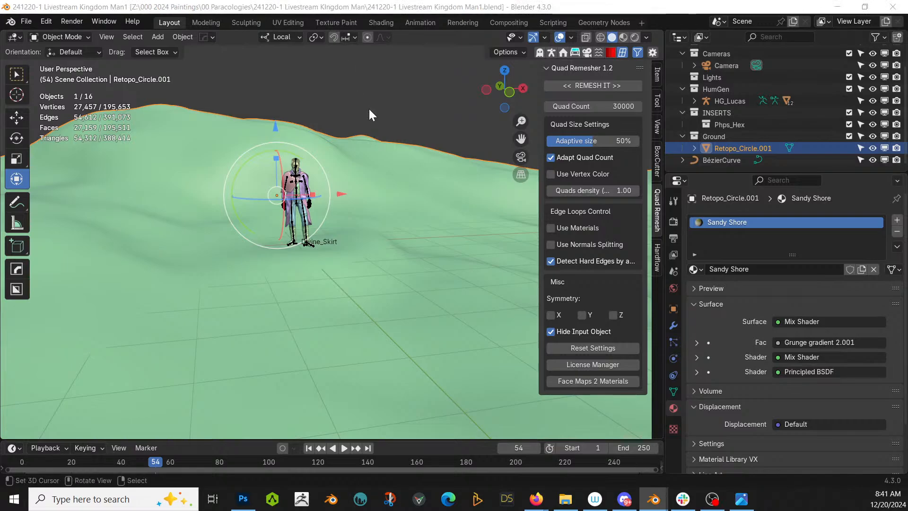
middle_click_drag(400, 214, 330, 254)
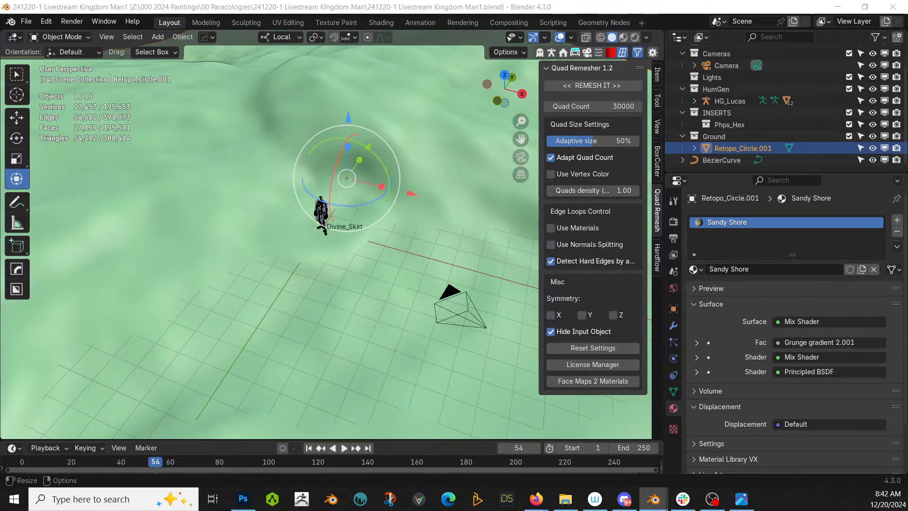
middle_click_drag(373, 209, 169, 188)
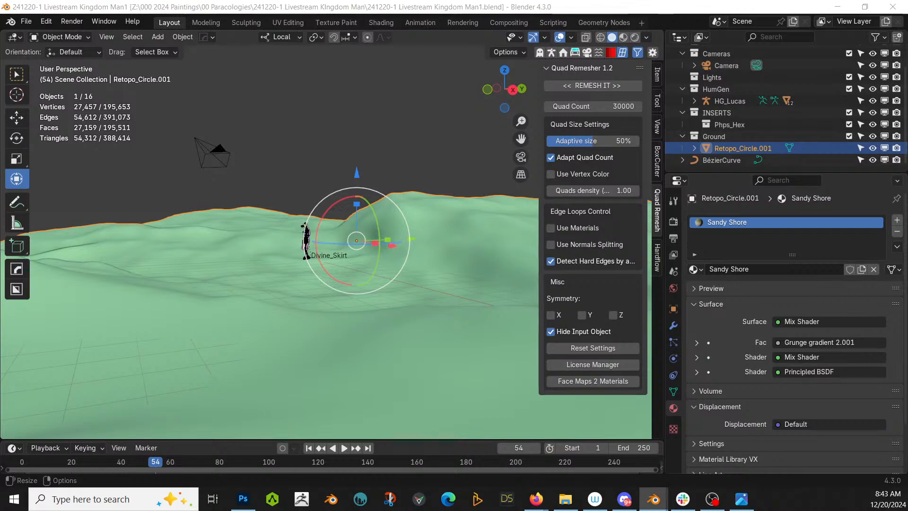
Place the Truck wreck asset on the terrain near the character and lower it along its local Z axis
left_click_drag(359, 156, 361, 294)
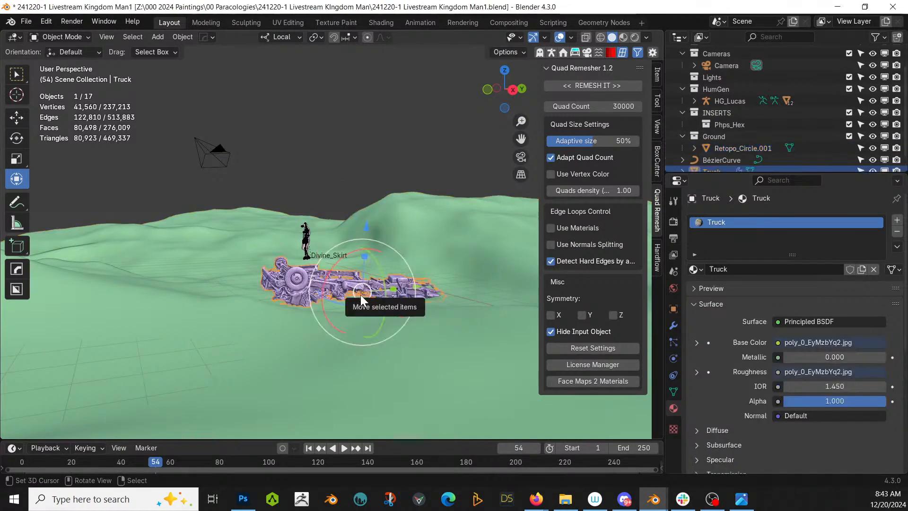
key("g")
key("z")
left_click(322, 284)
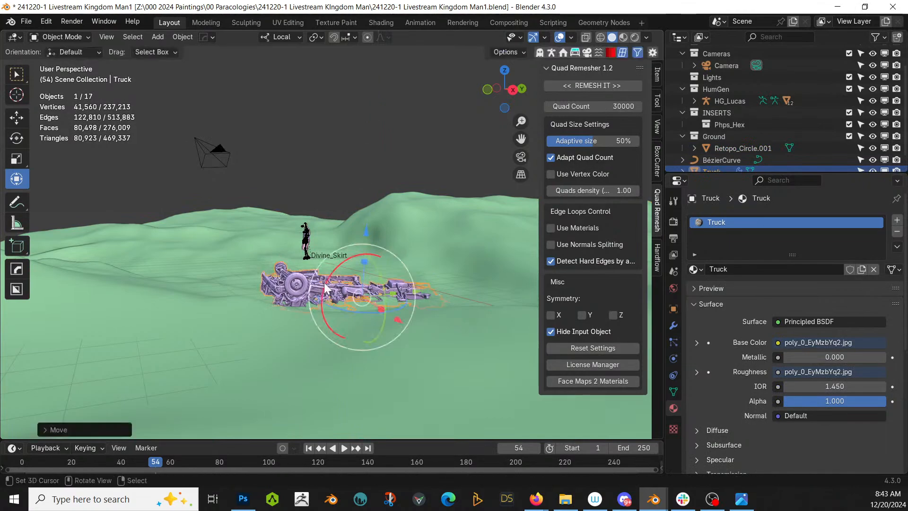
middle_click_drag(354, 297, 433, 327)
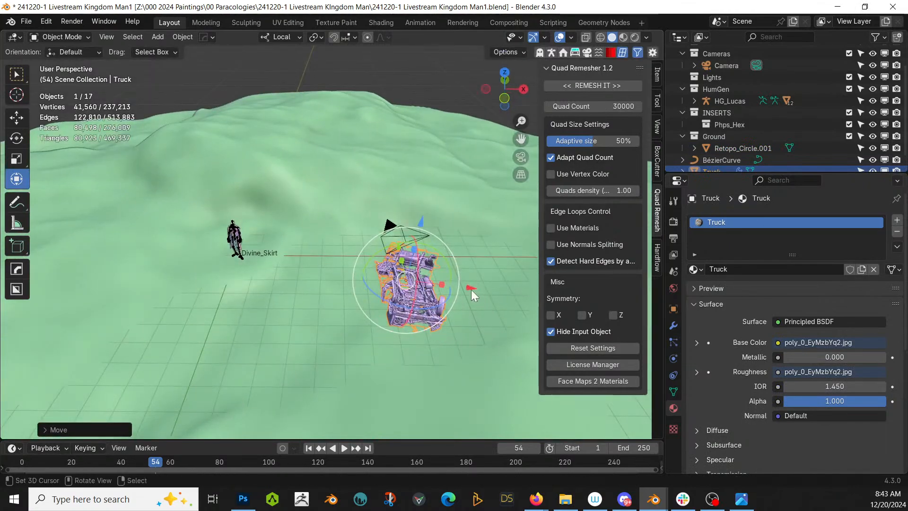
Move the truck wreck about -5.64 m along its local X axis toward the character and lower it along local Z
key("g")
key("x")
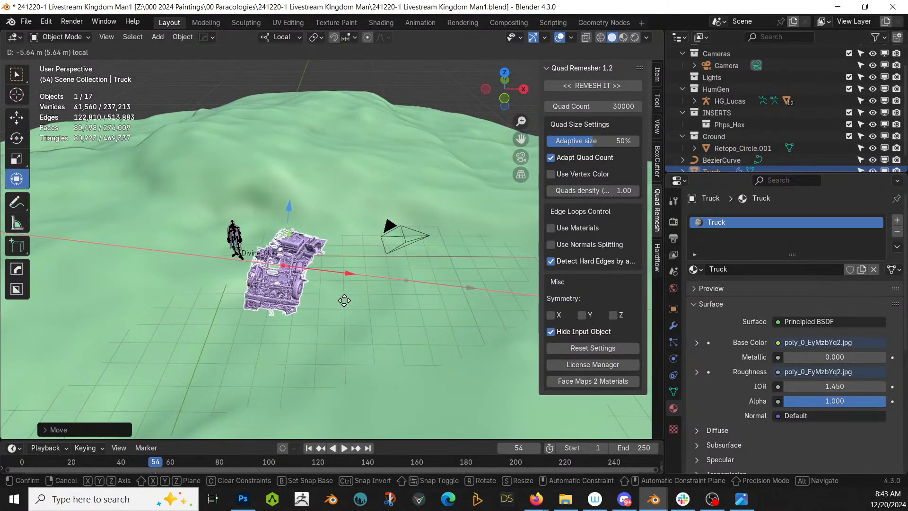
left_click(344, 300)
middle_click_drag(345, 300, 347, 196)
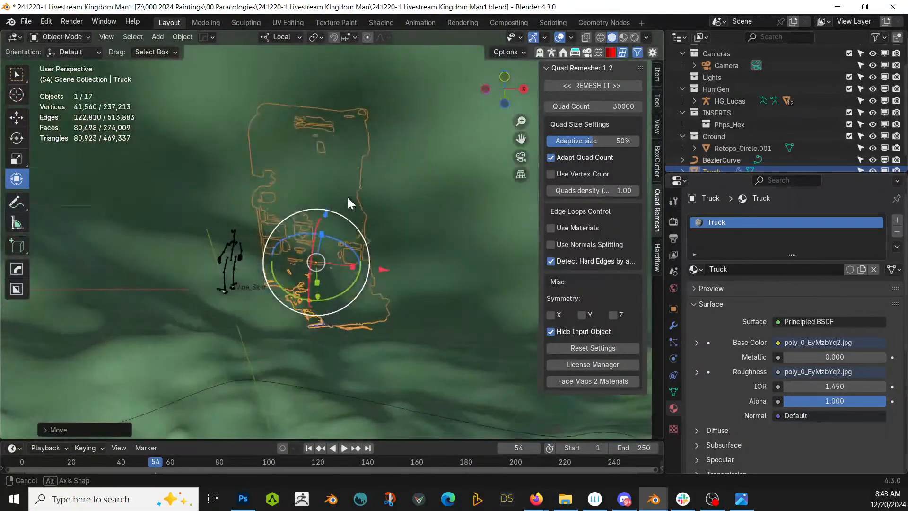
key("g")
key("z")
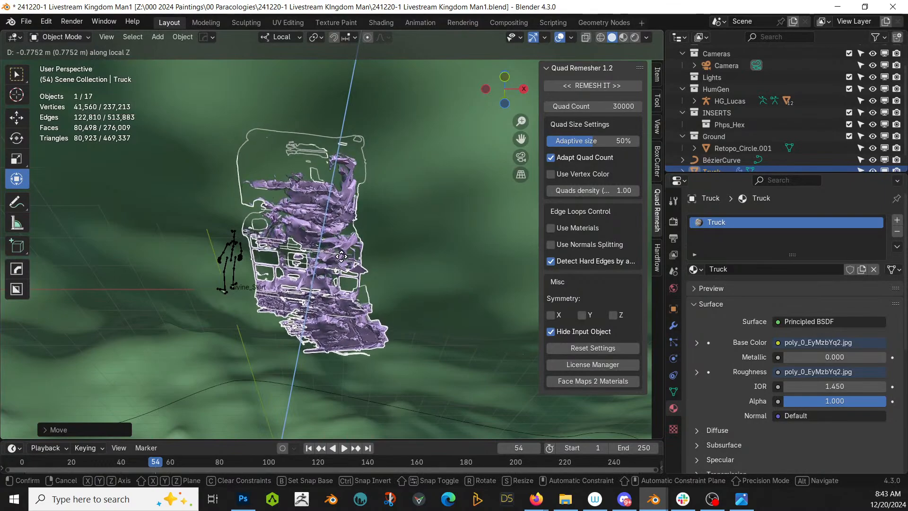
left_click(331, 288)
middle_click_drag(331, 289, 364, 325)
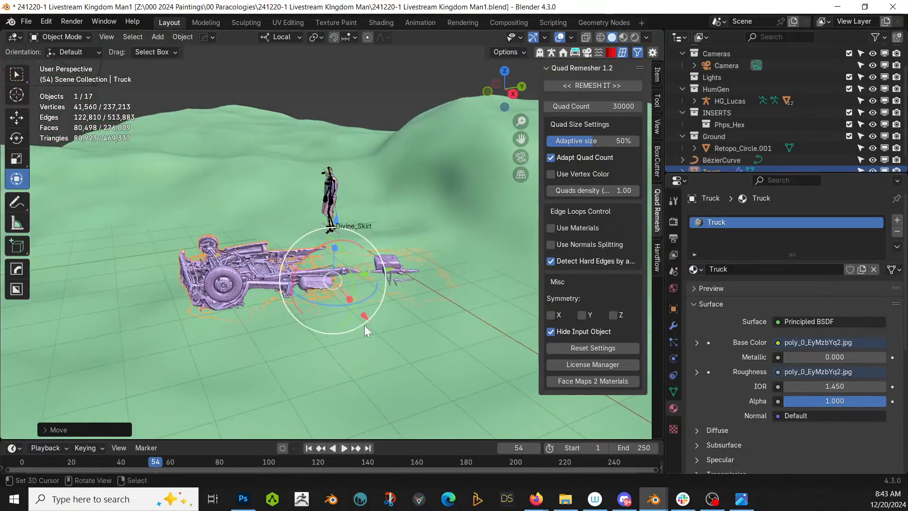
Raise the truck wreck along local Z, tilt it about its local X axis to follow the slope, and raise it slightly again
key("g")
key("z")
key("r")
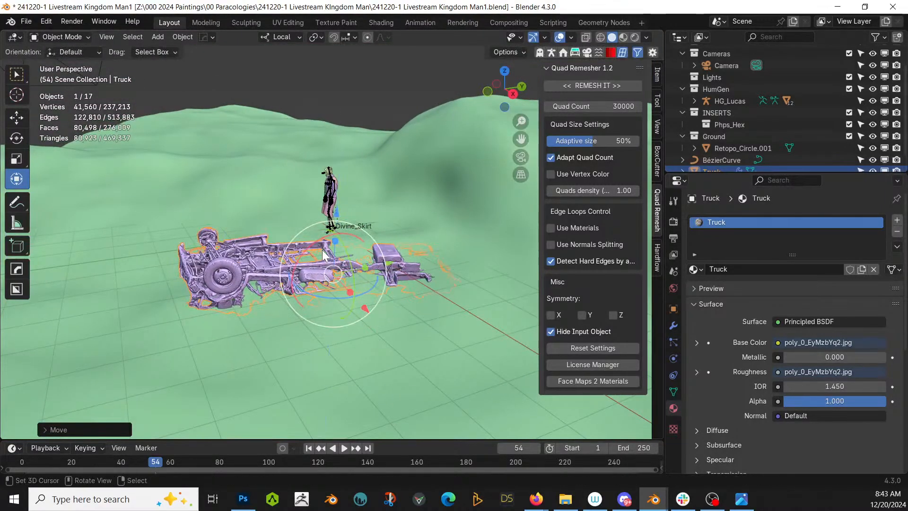
key("x")
left_click(362, 274)
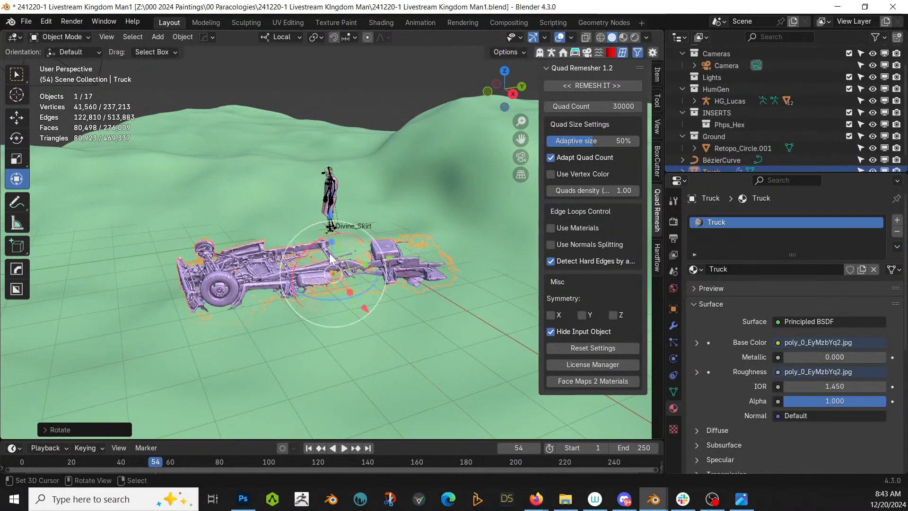
key("g")
key("z")
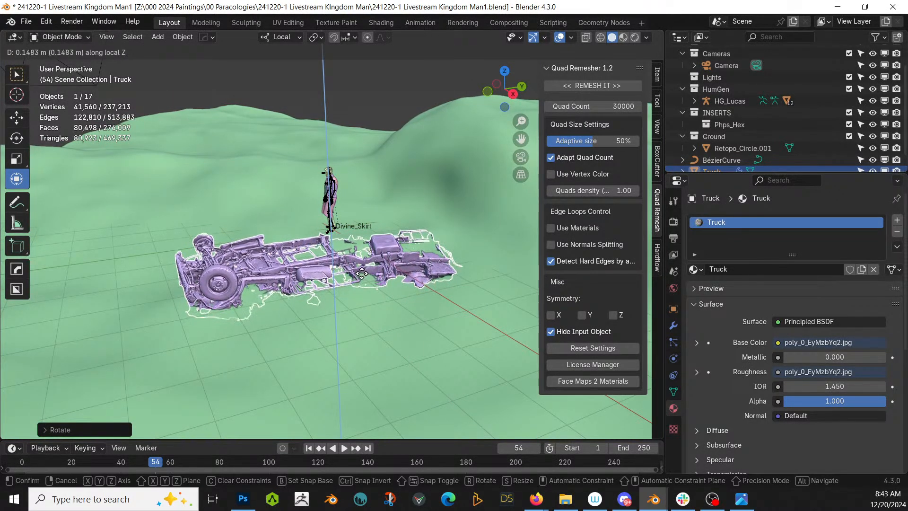
left_click(379, 280)
middle_click_drag(378, 280, 463, 311)
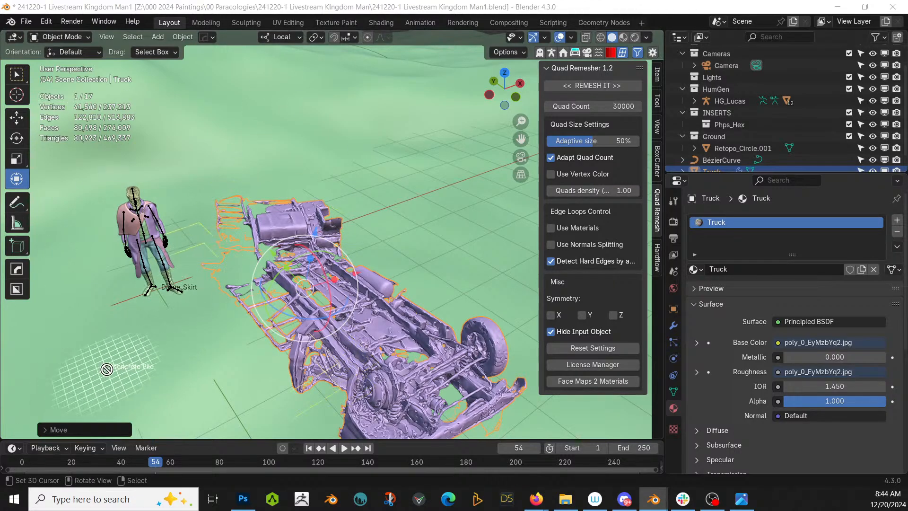
Place the Concrete Pile asset in front of the character, sink it along local Z and shift it along local X away from the truck
left_click_drag(107, 368, 107, 369)
middle_click_drag(204, 344, 197, 330)
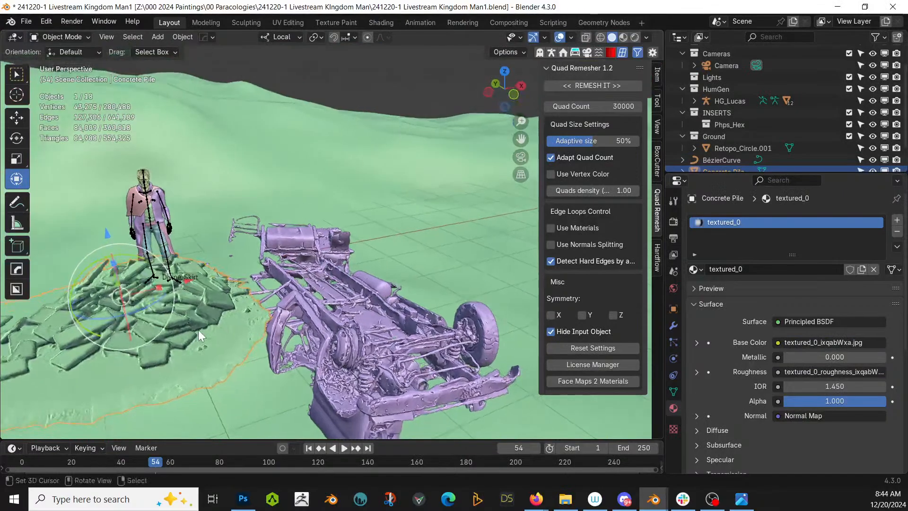
key("g")
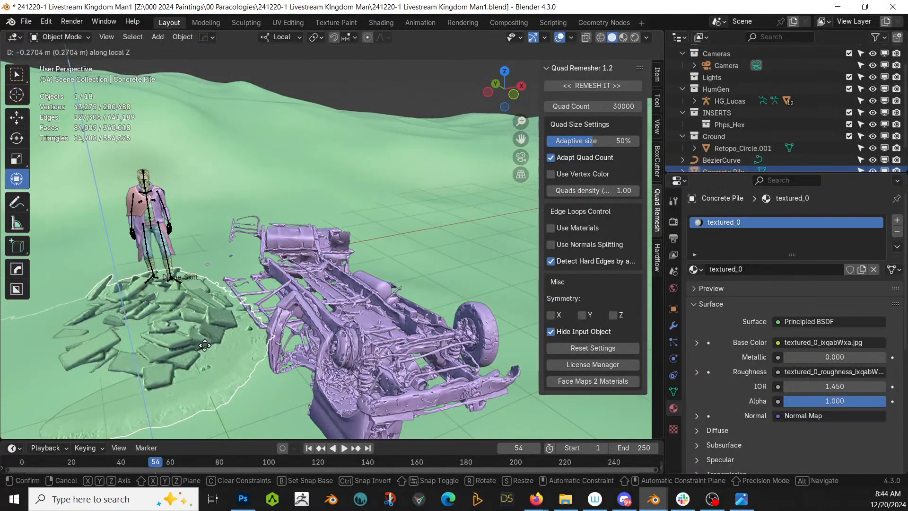
left_click(282, 389)
middle_click_drag(283, 386, 176, 329)
key("g")
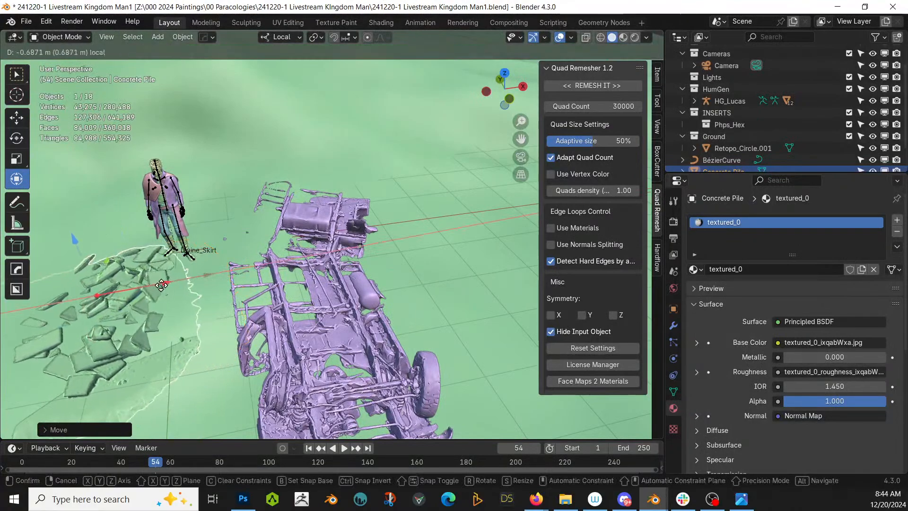
left_click(141, 295)
Rotate the concrete pile to rearrange which slabs stick out of the terrain in front of the character
middle_click_drag(141, 294, 316, 299)
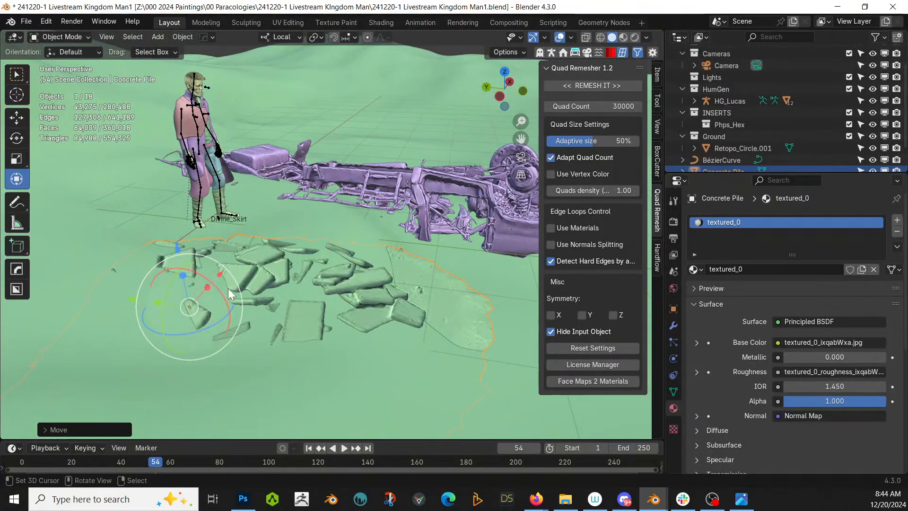
left_click_drag(201, 283, 279, 253)
right_click(200, 264)
right_click(201, 258)
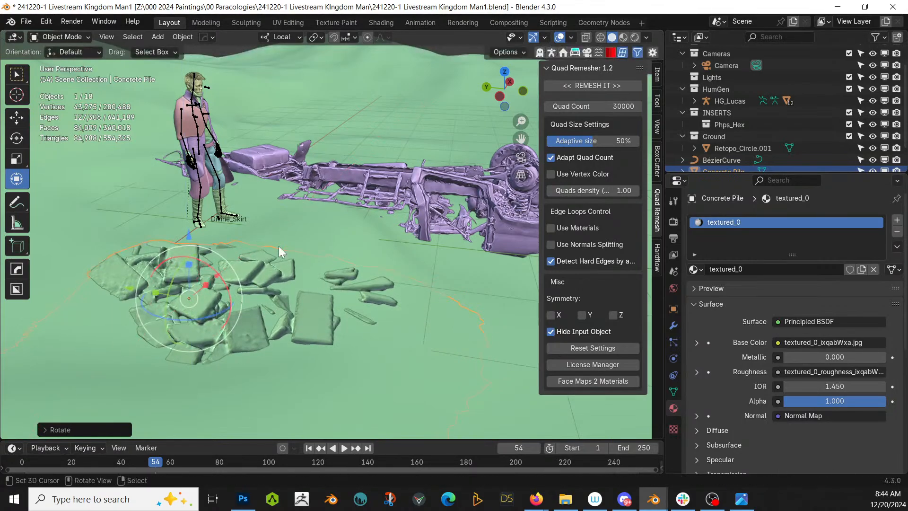
Switch the viewport to rendered shading and examine the concrete pile, truck wreck and character up close
key("z")
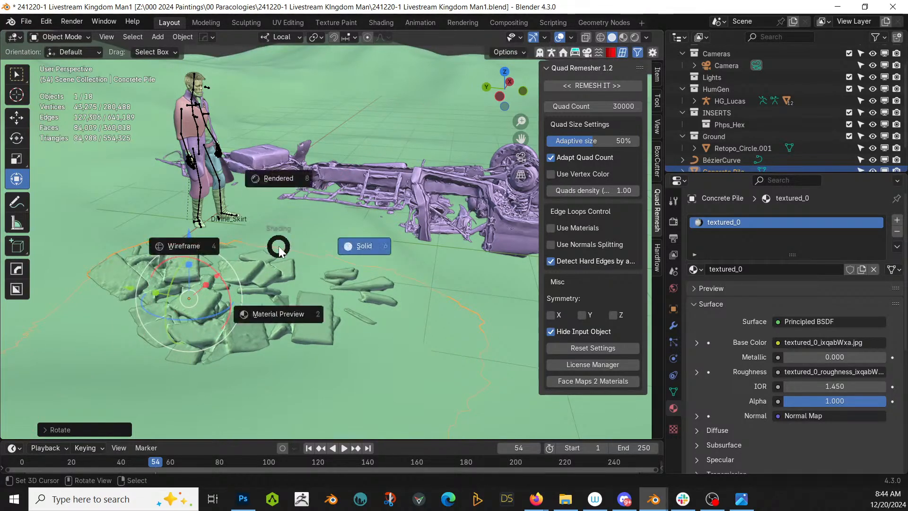
key("8")
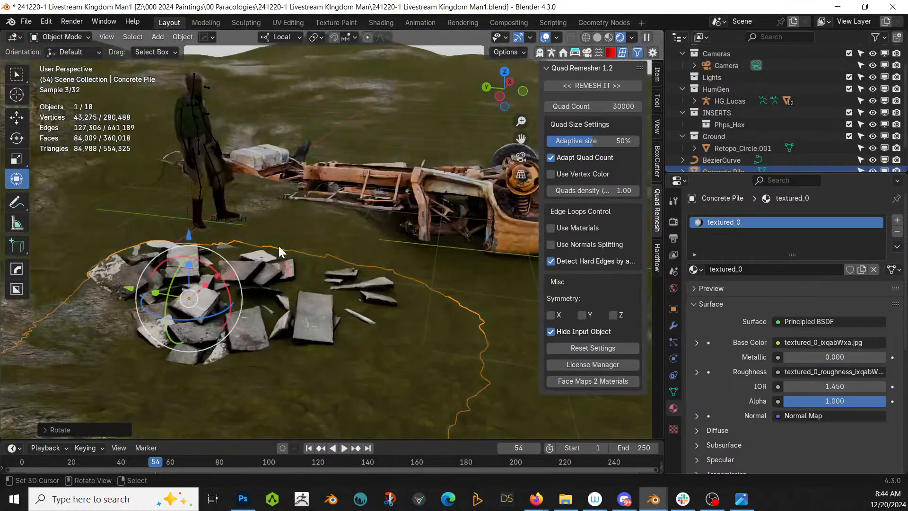
middle_click_drag(376, 287, 303, 290)
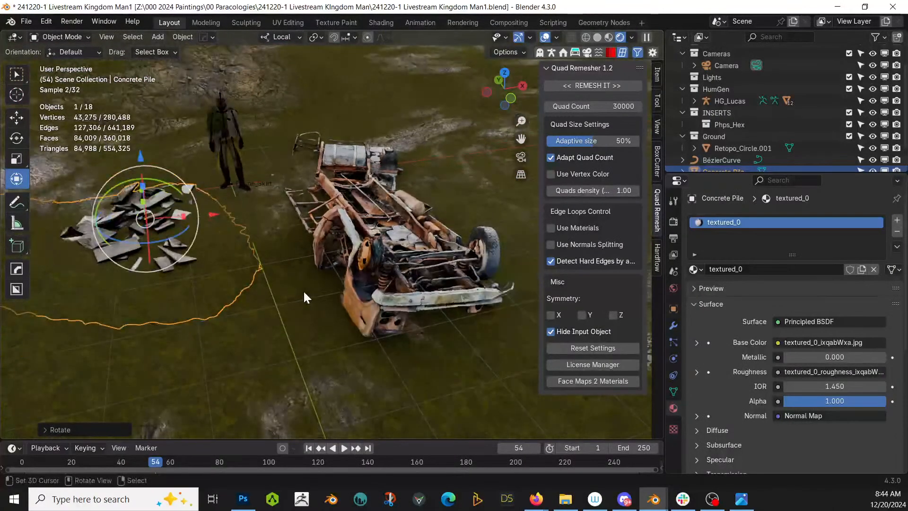
scroll(408, 294, "up", 5)
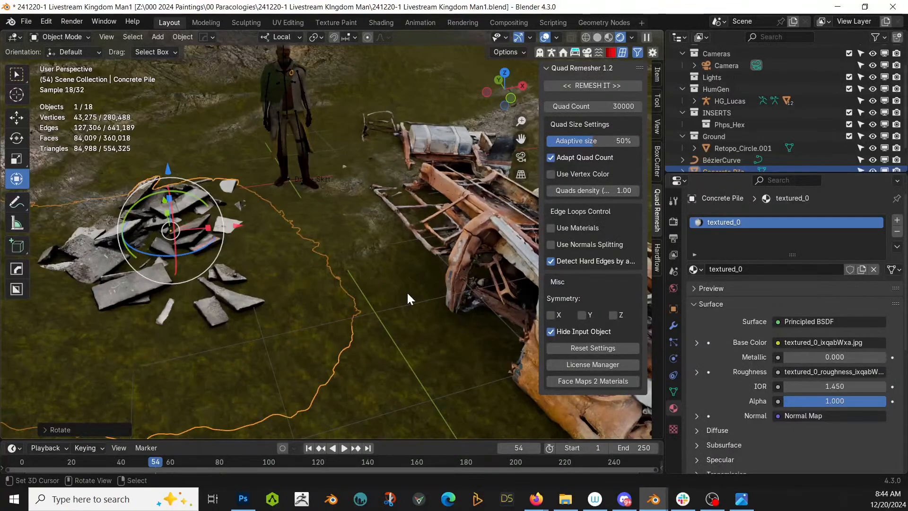
middle_click_drag(406, 291, 391, 280)
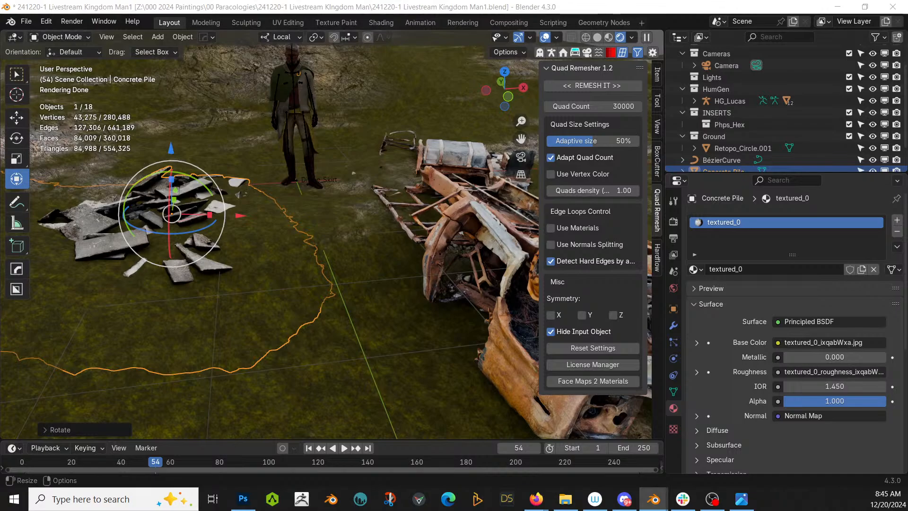
Place the Mossy Concrete Ruin asset on the terrain, clear its rotation and lower it along its local Z axis
mouse_move(246, 43)
left_mouse_down()
mouse_move(189, 198)
mouse_move(180, 361)
mouse_move(146, 364)
mouse_move(486, 117)
mouse_move(156, 355)
mouse_move(91, 369)
mouse_move(107, 371)
left_mouse_up()
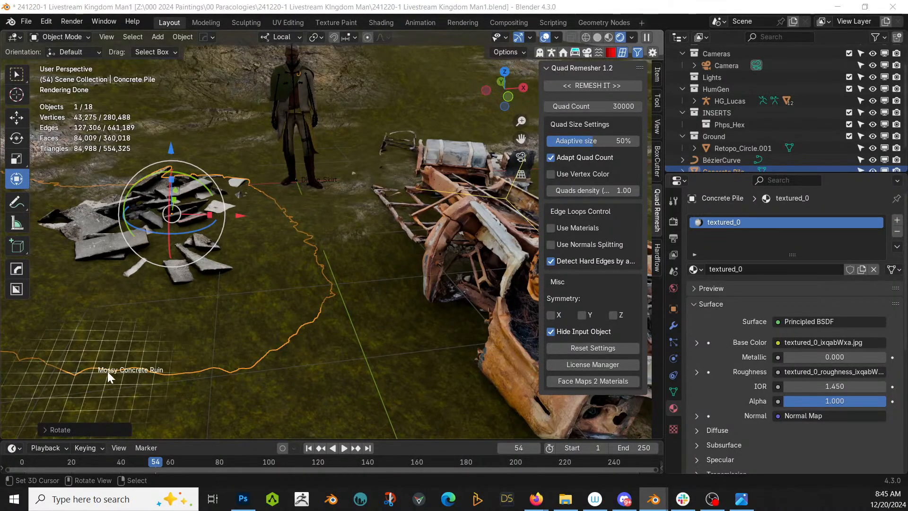
left_click_drag(228, 349, 228, 349)
key("KP_Decimal")
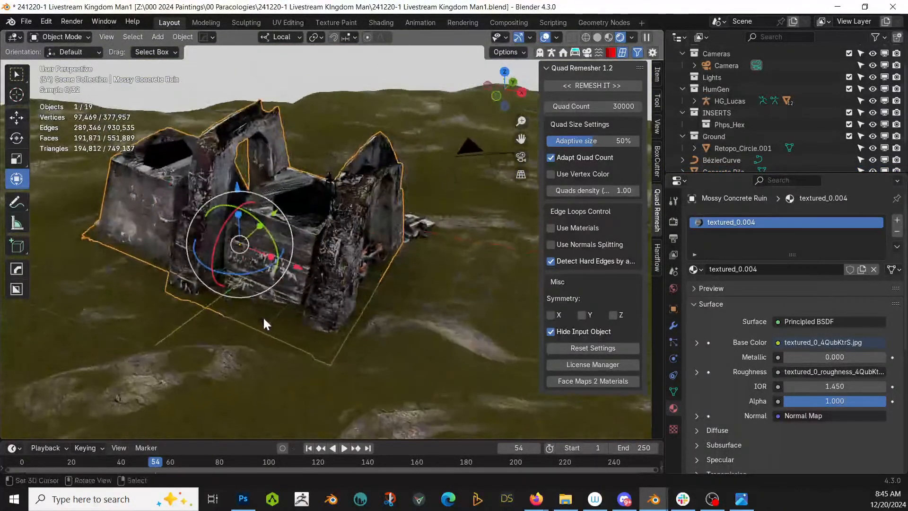
key("alt+r")
key("g")
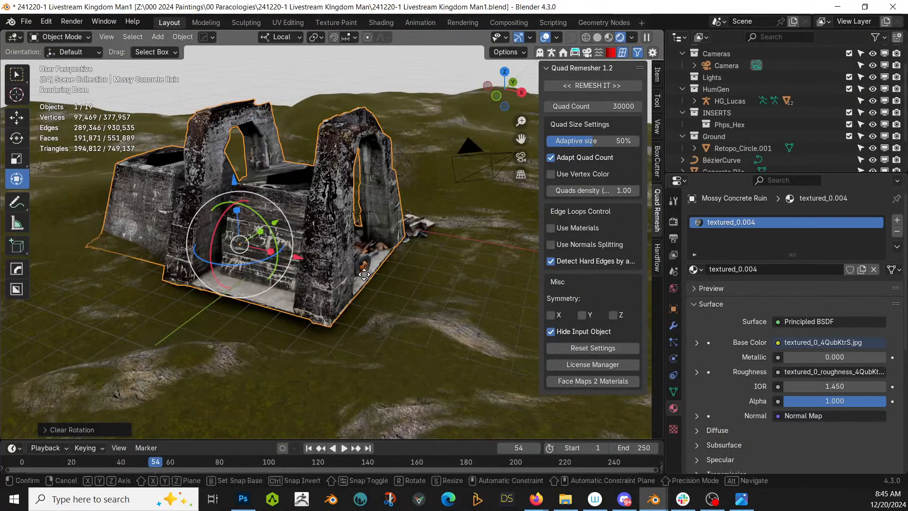
key("z")
left_click(360, 291)
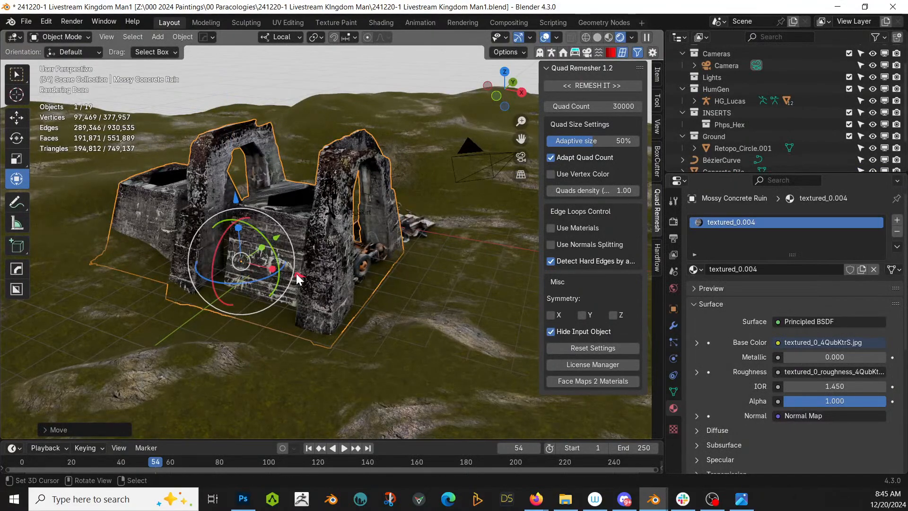
Reposition and rotate the Mossy Concrete Ruin so it stands beside the truck wreck and concrete pile, and save the Blender file
left_click_drag(298, 279, 143, 248)
middle_click_drag(144, 249, 129, 227)
middle_click_drag(123, 228, 214, 260, "shift")
mouse_move(213, 260)
middle_mouse_down()
mouse_move(217, 269)
mouse_move(216, 258)
mouse_move(198, 265)
mouse_move(222, 263)
middle_mouse_up()
scroll(215, 258, "up", 3)
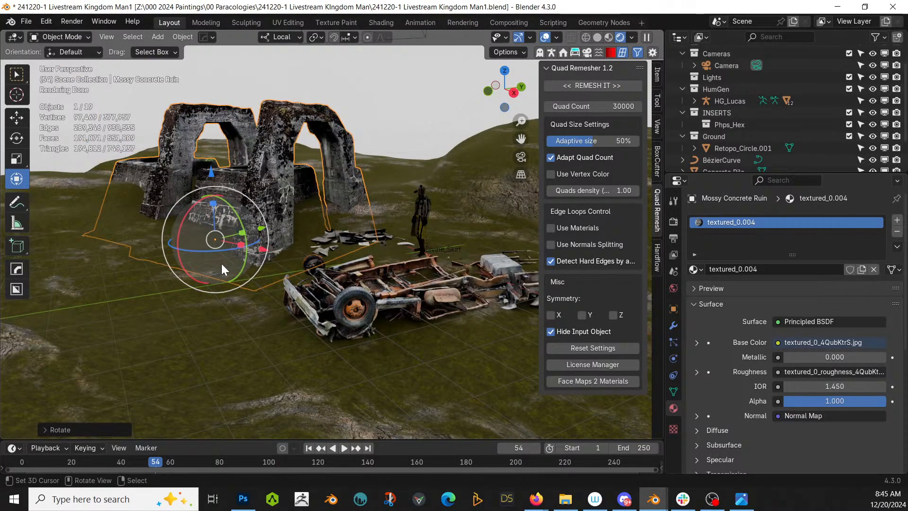
key("ctrl+s")
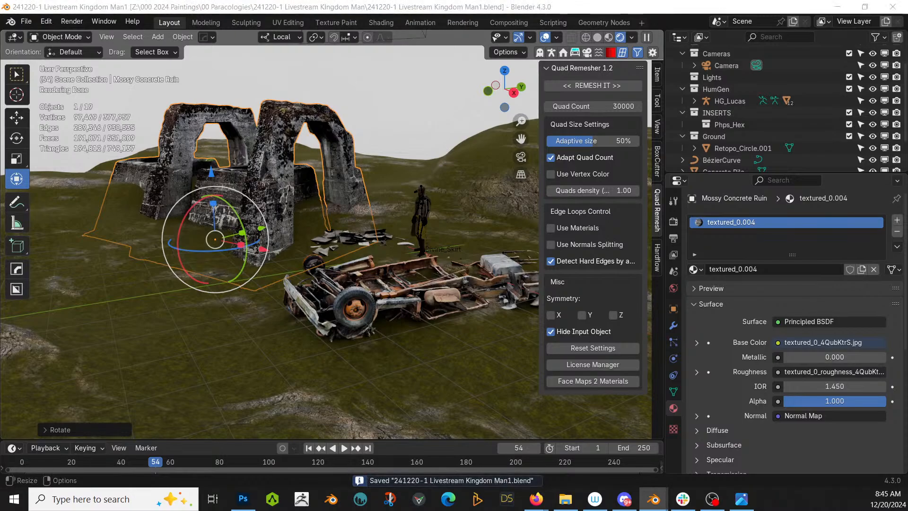
Select the ruin, concrete pile and truck wreck together and move them to a new collection named Junk
middle_click_drag(423, 230, 418, 252)
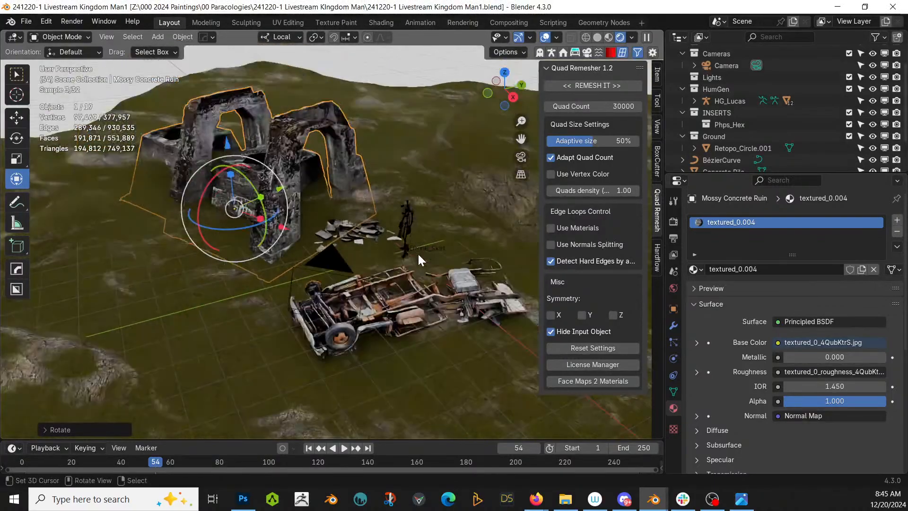
left_click(344, 226, "shift")
left_click(408, 296, "shift")
key("m")
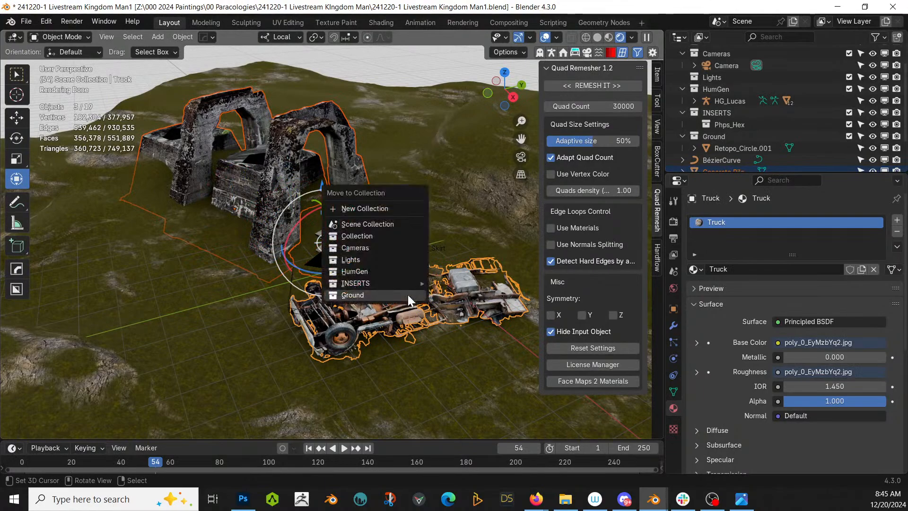
left_click(377, 209)
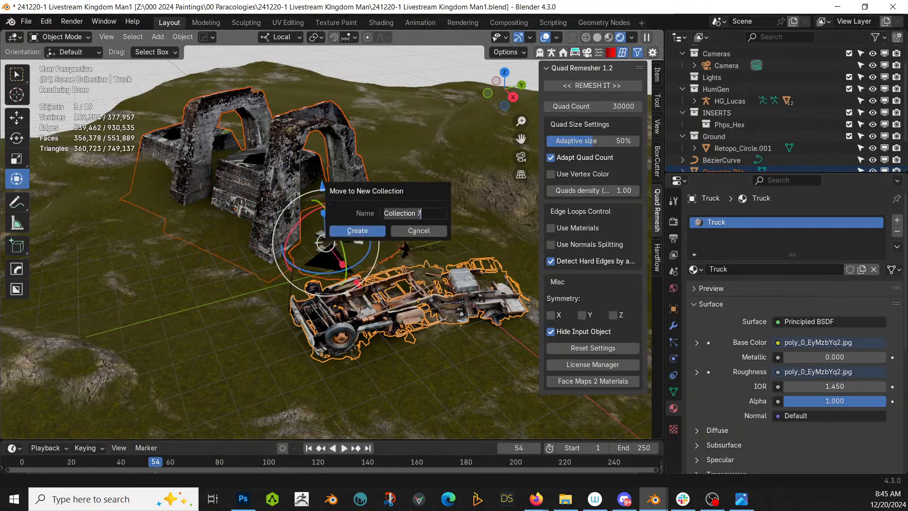
type("Junk")
key("Return")
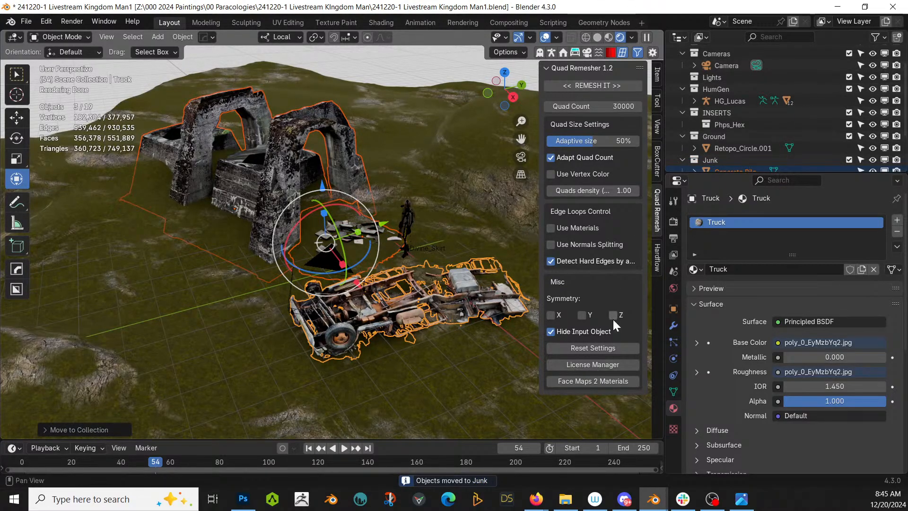
Select the terrain and pick Retopo_Circle.001 as the Geo-Scatter emitter object
left_click(437, 110)
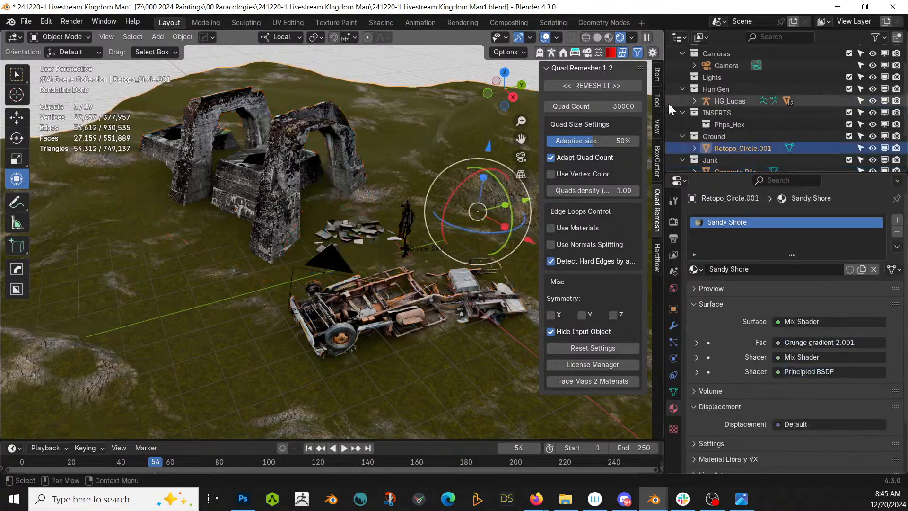
left_click(589, 52)
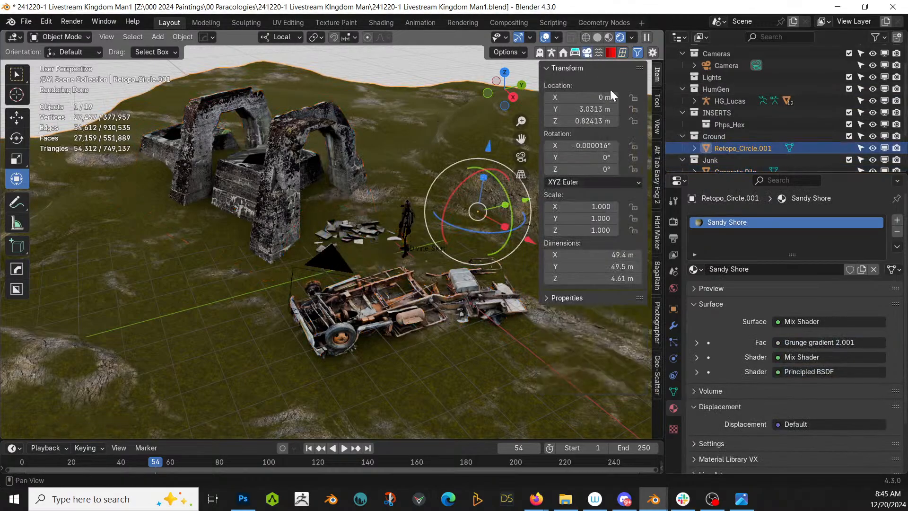
left_click(657, 376)
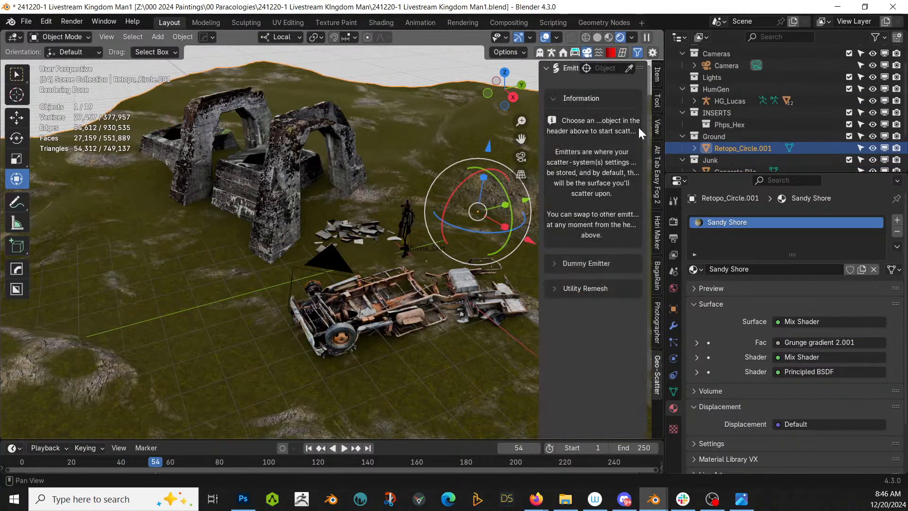
left_click(629, 68)
left_click(487, 108)
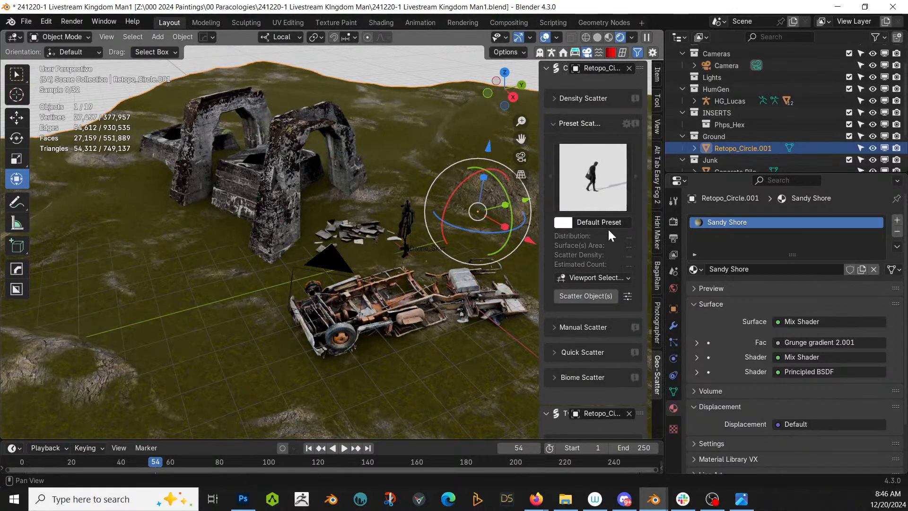
Open the Geo-Scatter biome library from Biome Scatter, maximize its window and browse the available biomes
left_click(592, 376)
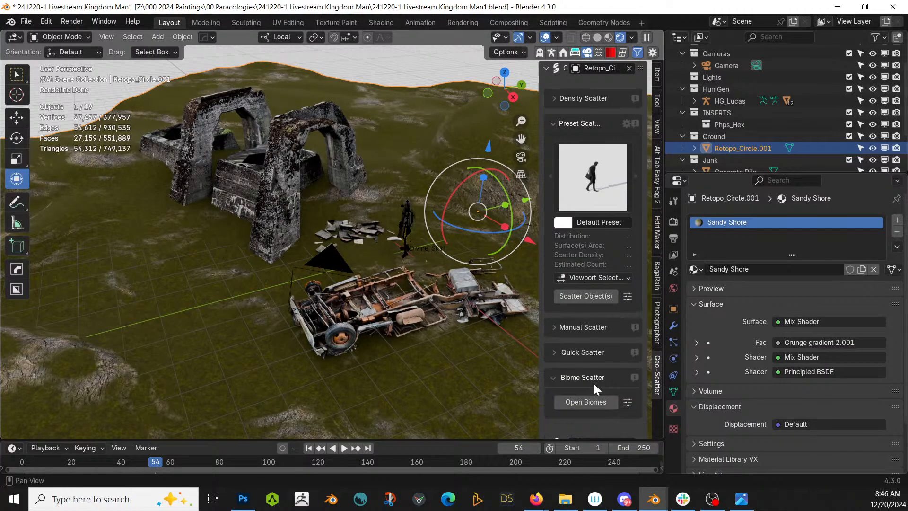
left_click(574, 400)
left_click(167, 98)
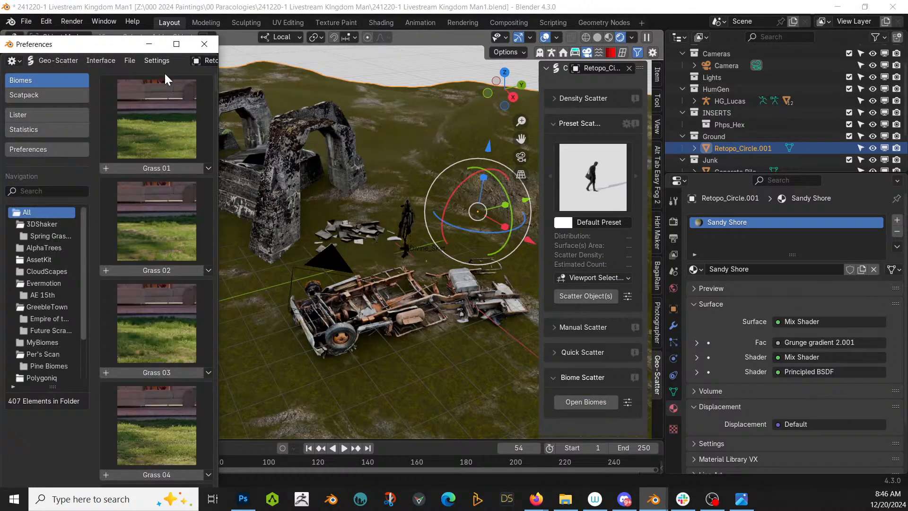
left_click(175, 44)
scroll(557, 259, "down", 4)
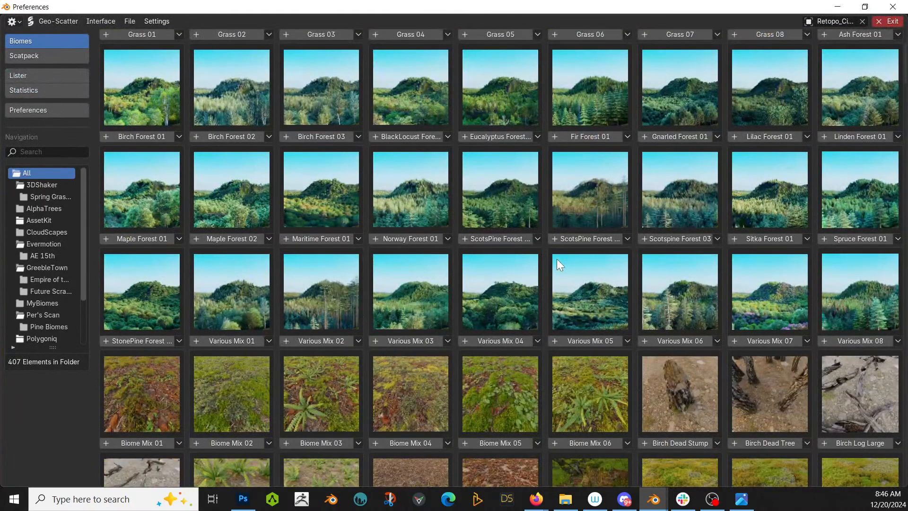
Look through the rest of the biome library, from the junkyard and cloudscape sets to the forest, coniferous and deciduous biomes
scroll(557, 260, "down", 15)
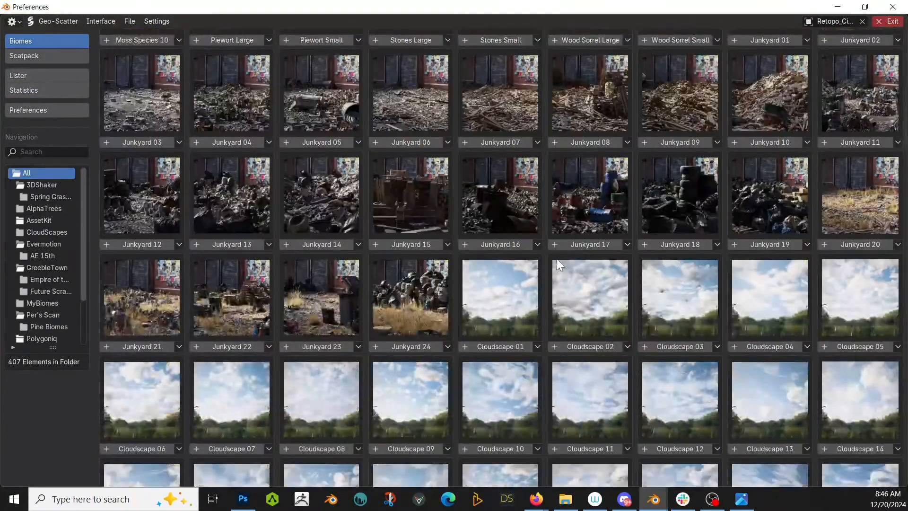
scroll(557, 259, "down", 9)
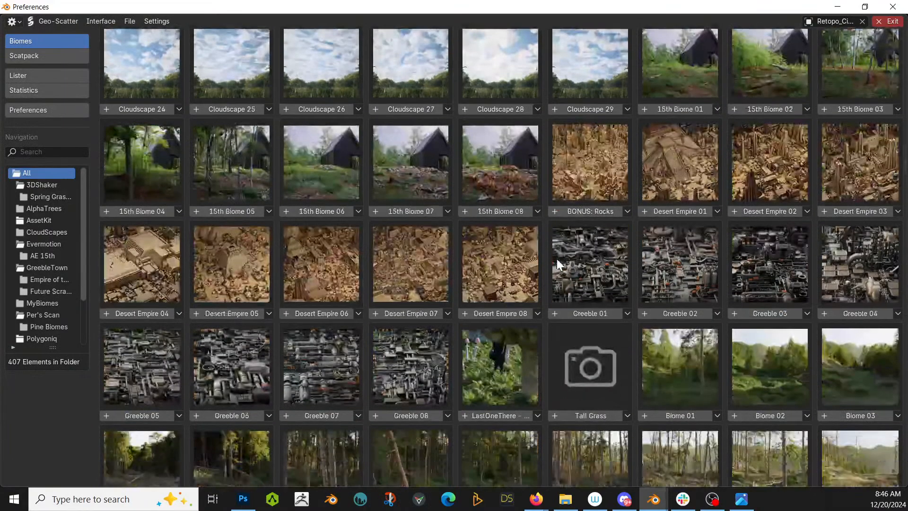
scroll(557, 259, "down", 3)
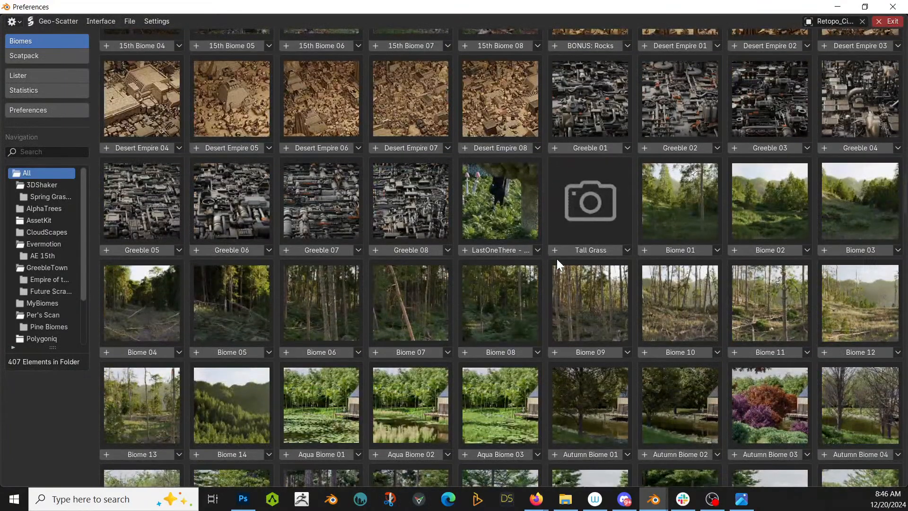
scroll(557, 259, "down", 2)
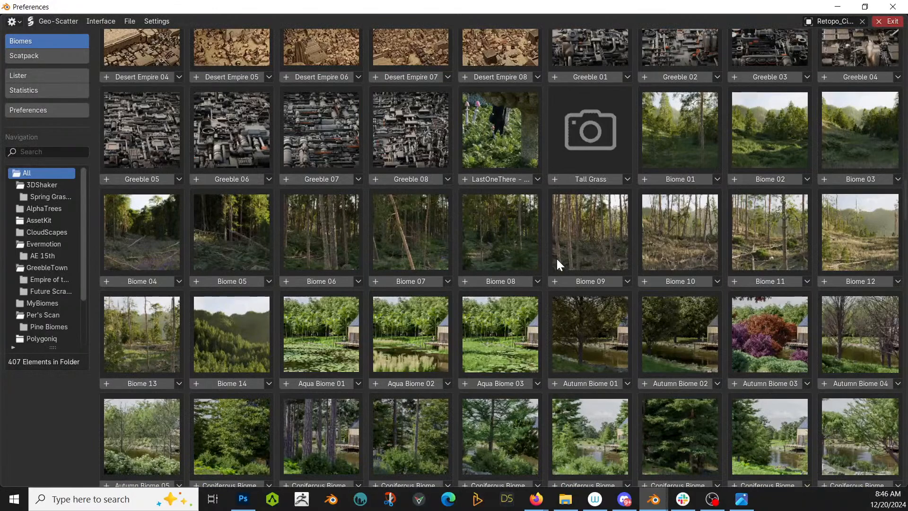
scroll(557, 260, "down", 2)
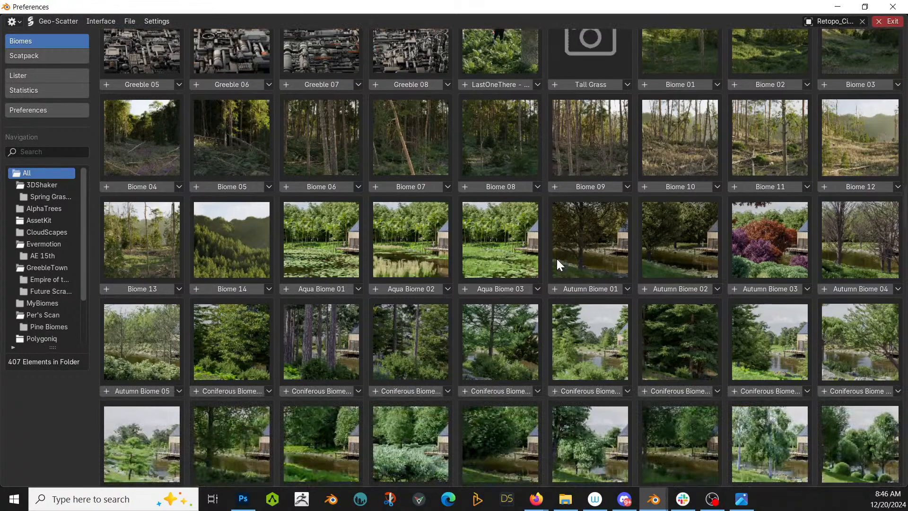
scroll(557, 259, "down", 1)
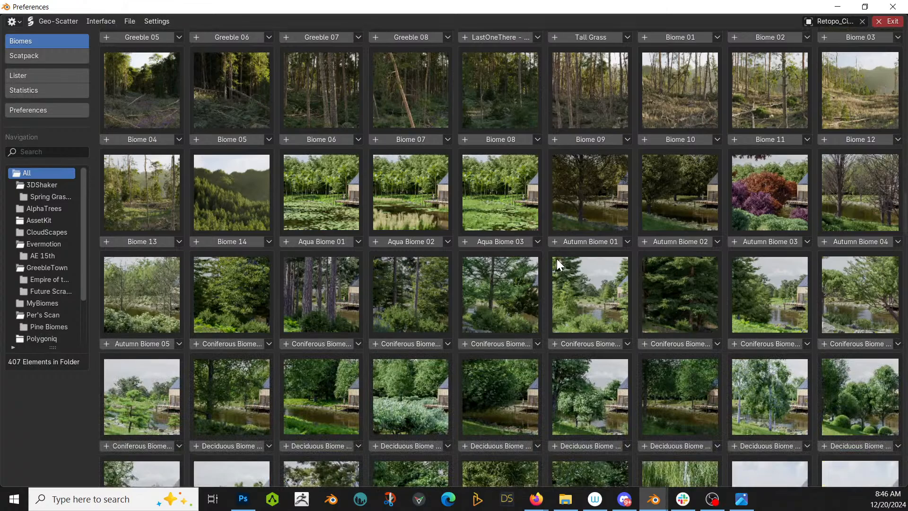
scroll(557, 259, "down", 1)
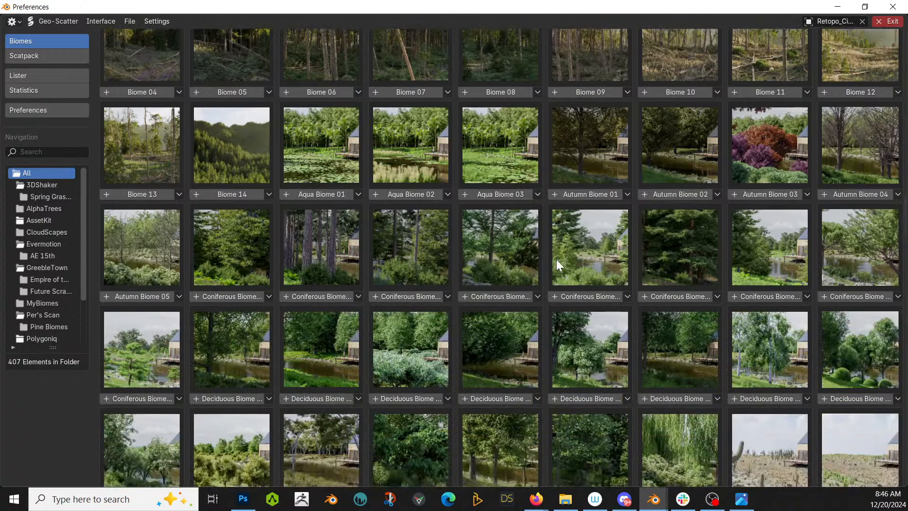
scroll(549, 260, "down", 1)
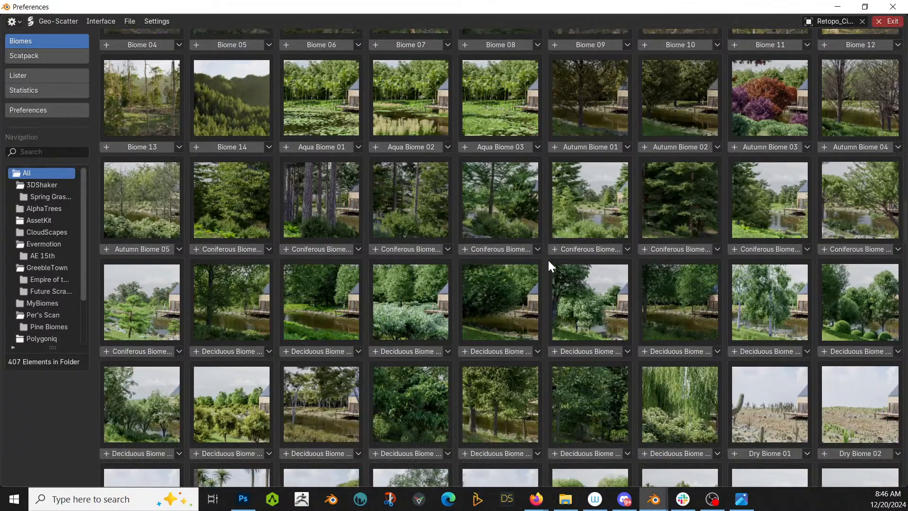
Scatter Deciduous Biome 01 on the ground, accepting the bounds display for heavy objects, and return to the scene
scroll(549, 260, "down", 1)
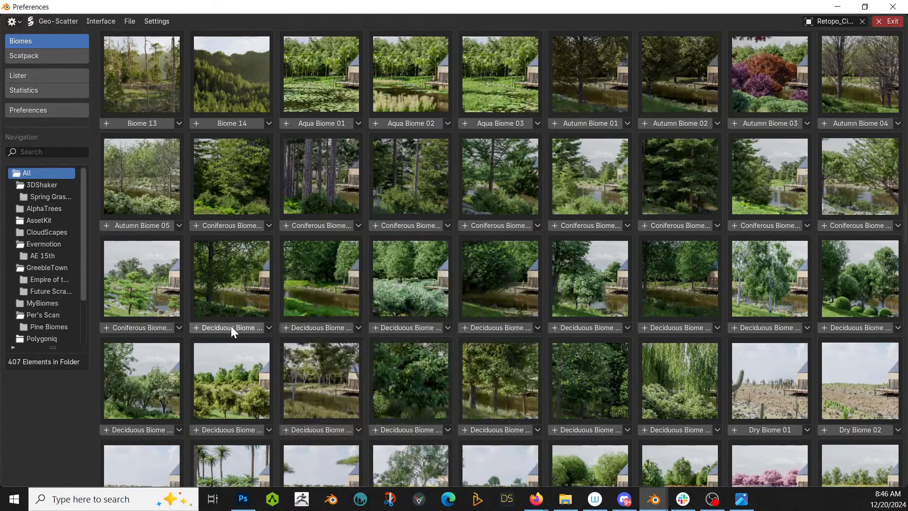
left_click(223, 328)
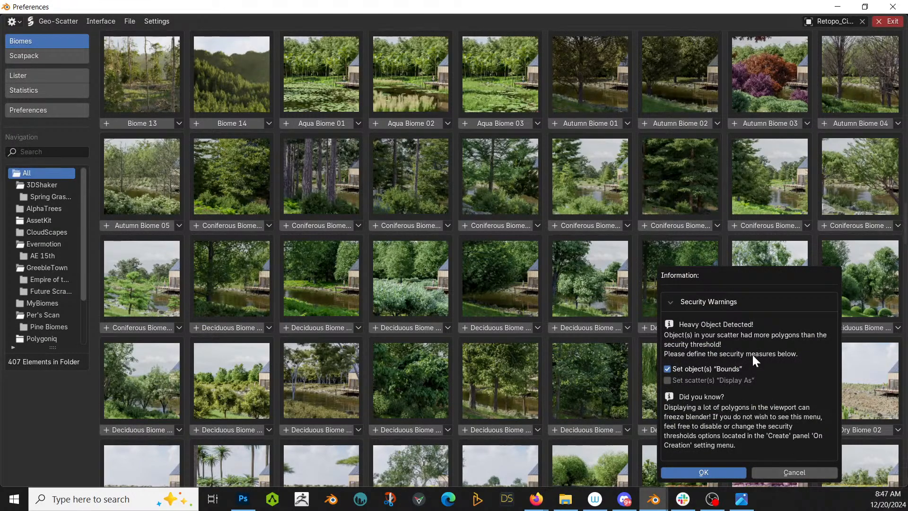
left_click(718, 473)
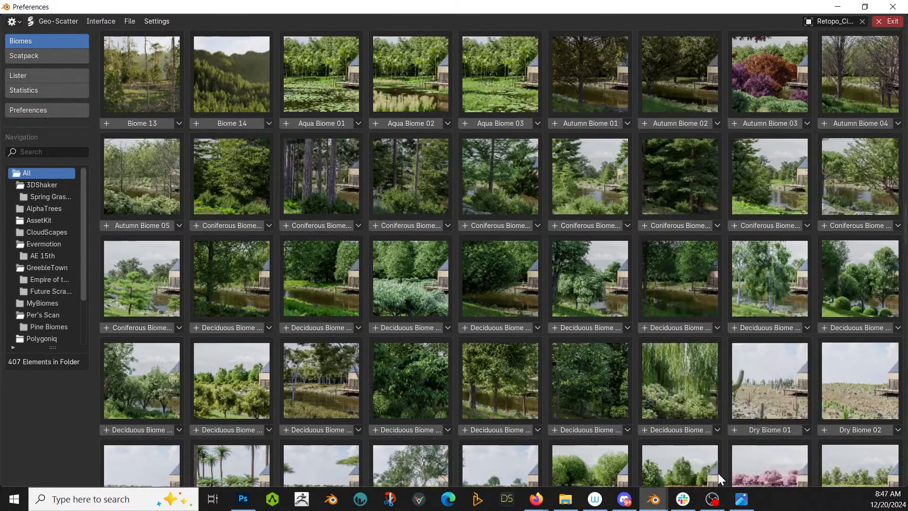
double_click(339, 12)
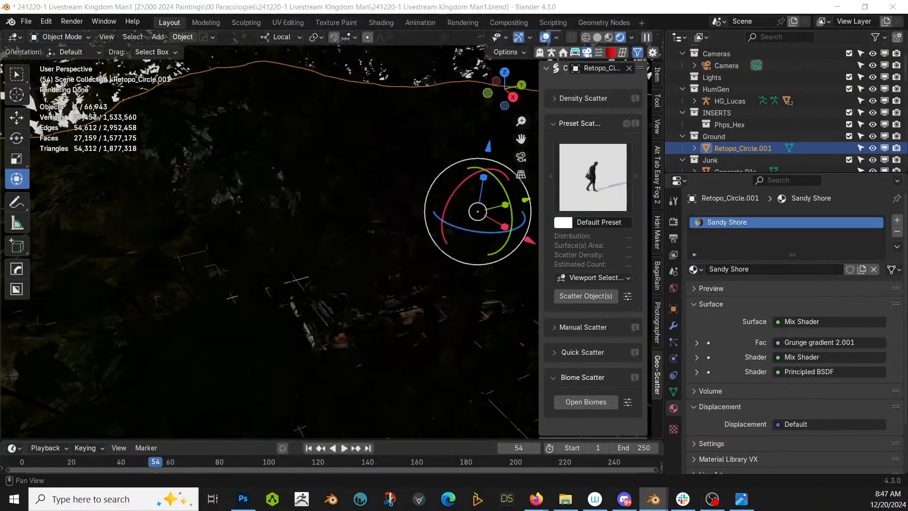
middle_click_drag(402, 113, 496, 126)
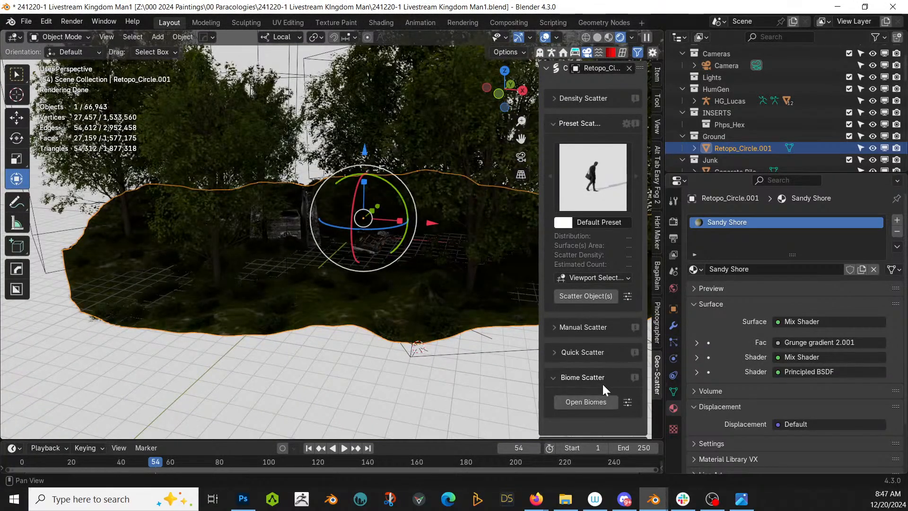
Enable the Upward-Obstruction culling mask for the Deciduous Biome 01 group and set its collection to Junk
scroll(633, 371, "down", 3)
scroll(633, 371, "down", 5)
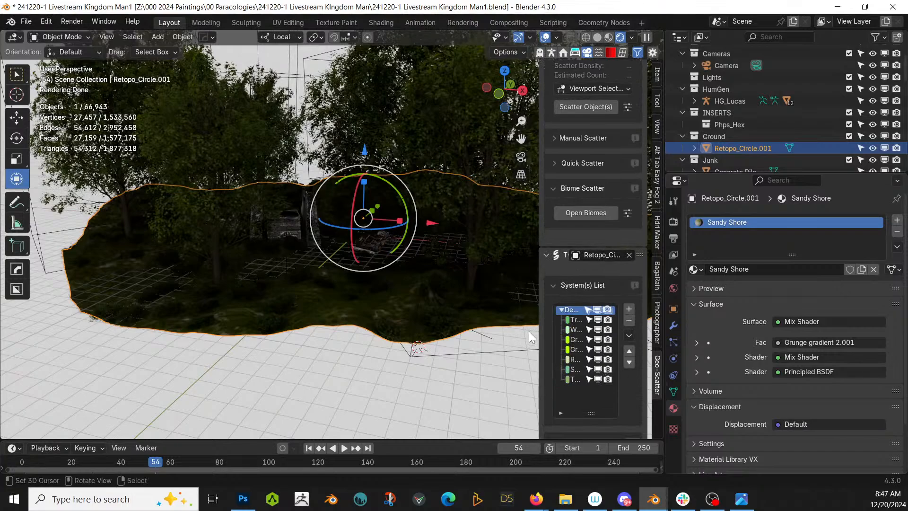
left_click_drag(539, 313, 375, 314)
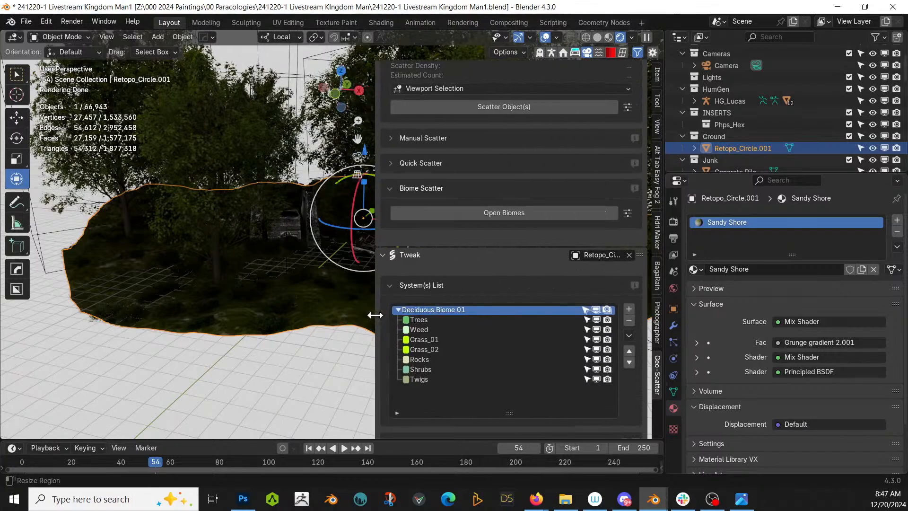
scroll(519, 397, "down", 3)
scroll(520, 392, "down", 6)
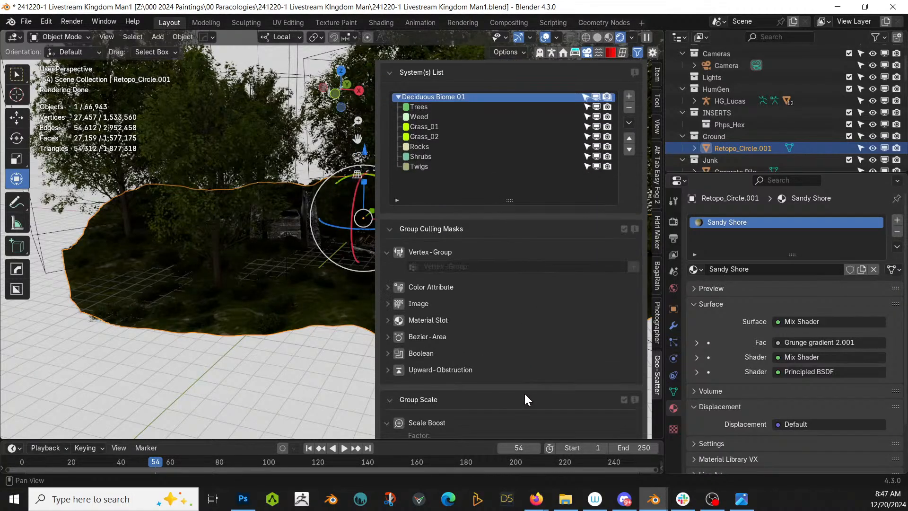
left_click(388, 370)
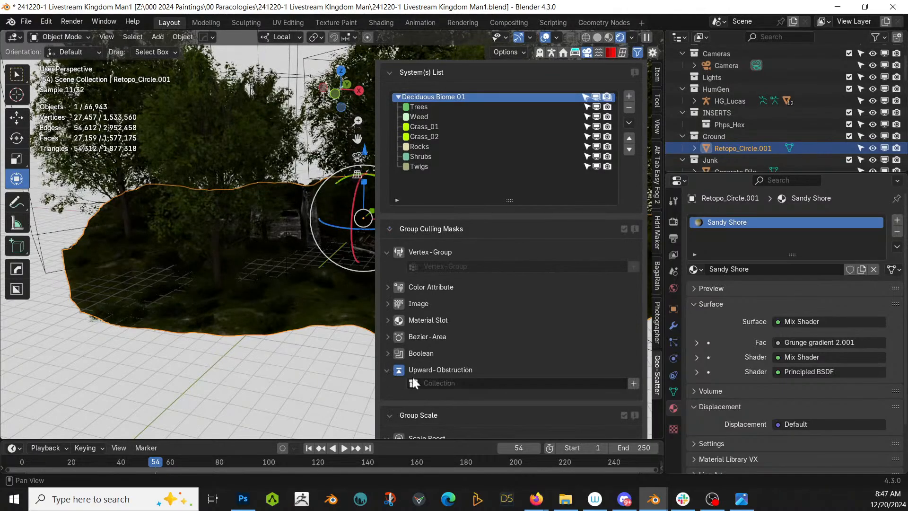
left_click(449, 384)
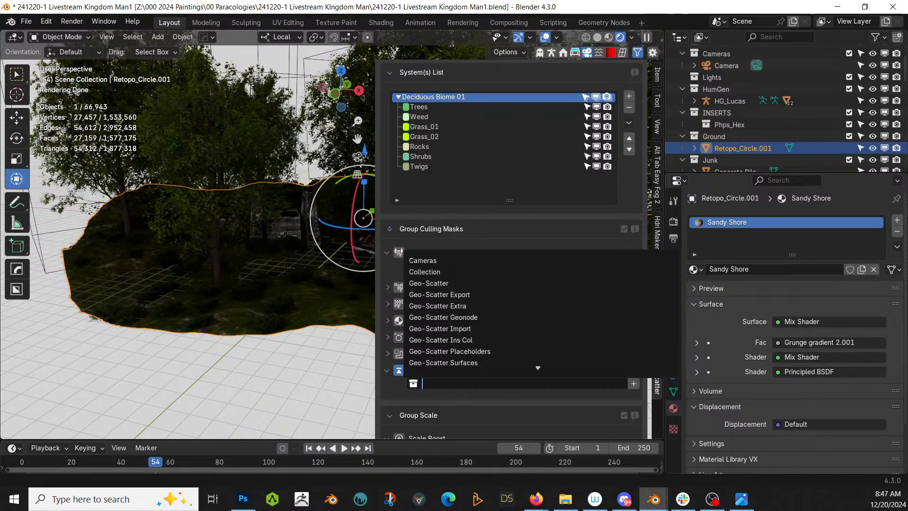
type("ju")
key("BackSpace")
key("BackSpace")
type("J")
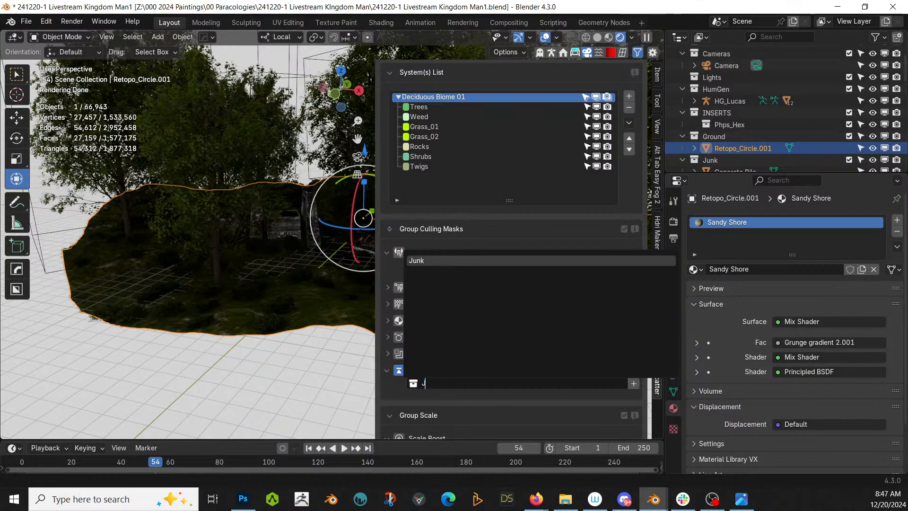
left_click(430, 260)
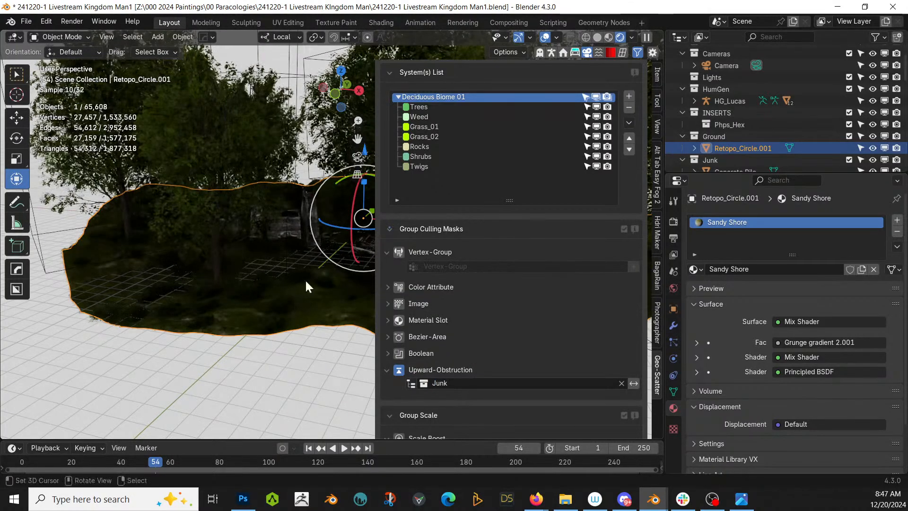
Narrow the scatter settings area, check the ground around the ruins and the wrecked car, and save the file
scroll(348, 281, "up", 3)
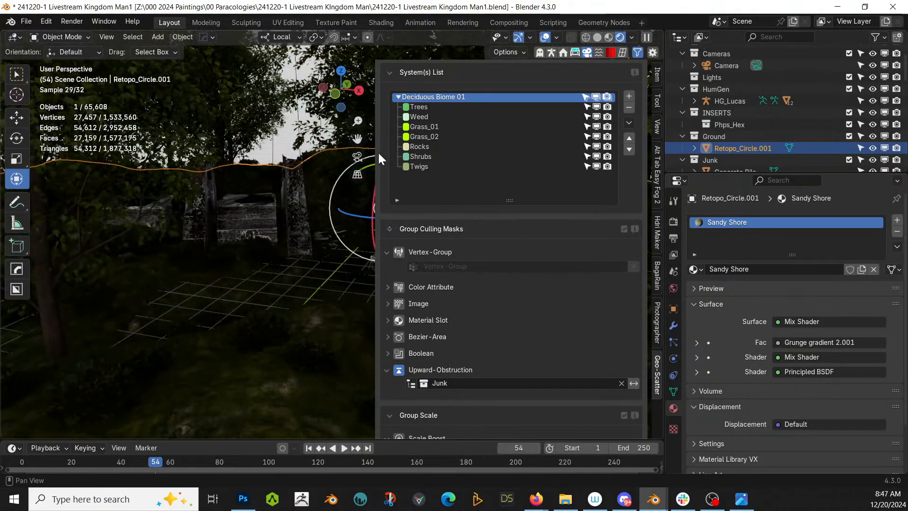
left_click_drag(375, 149, 524, 149)
mouse_move(306, 181)
middle_mouse_down()
mouse_move(299, 186)
mouse_move(319, 177)
middle_mouse_up()
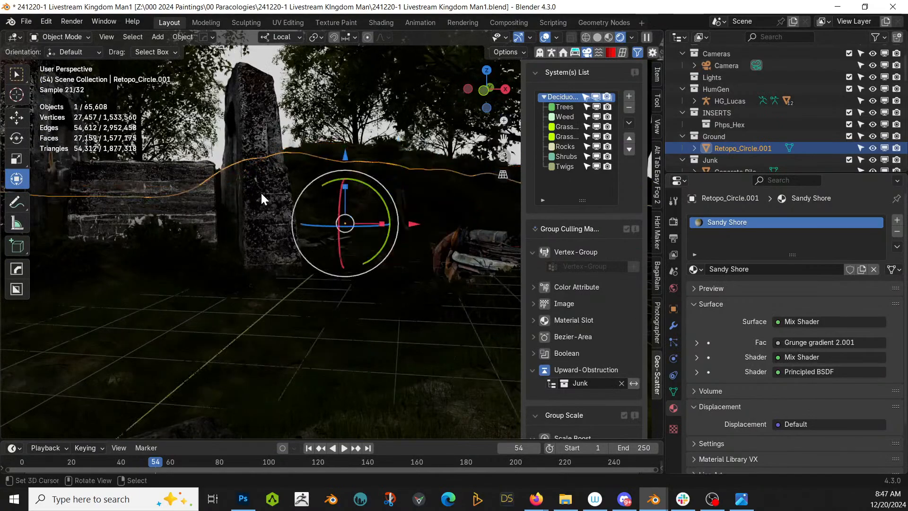
middle_click_drag(265, 197, 301, 203)
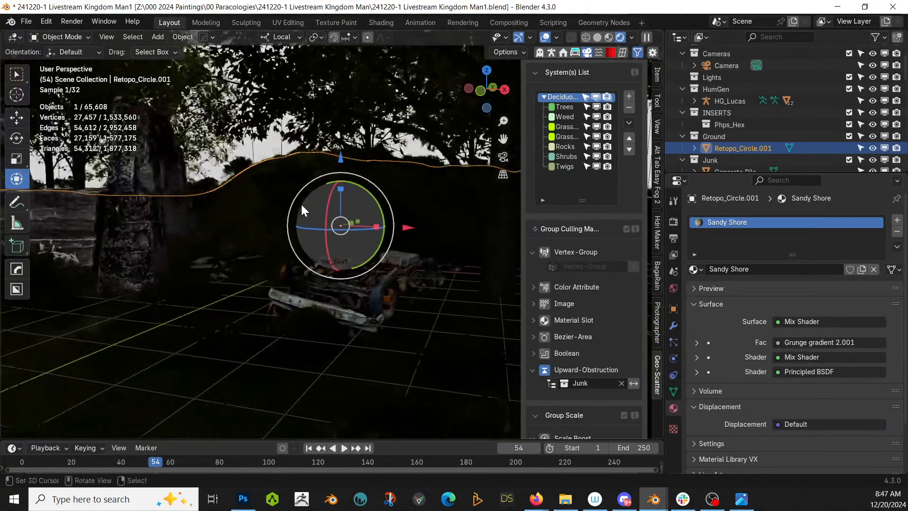
key("ctrl+s")
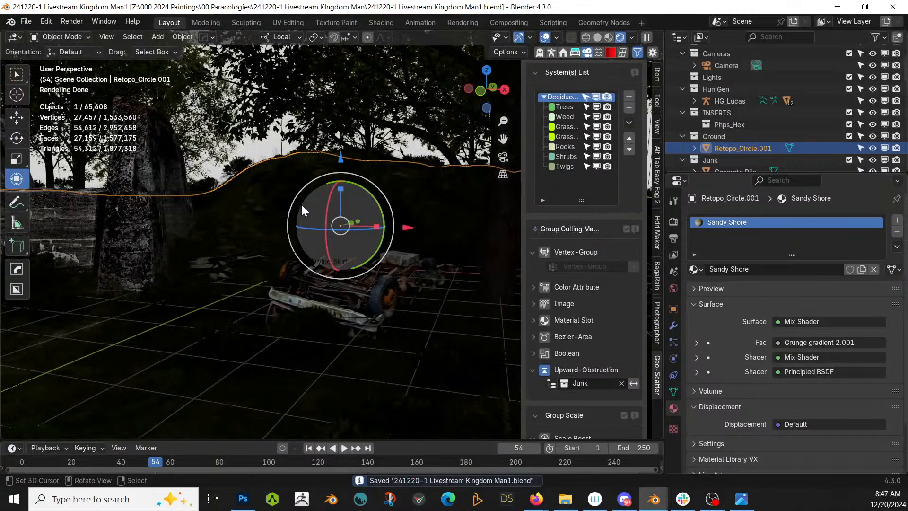
Switch the viewport to solid shading and inspect the ground cover in front of the stone arch
key("z")
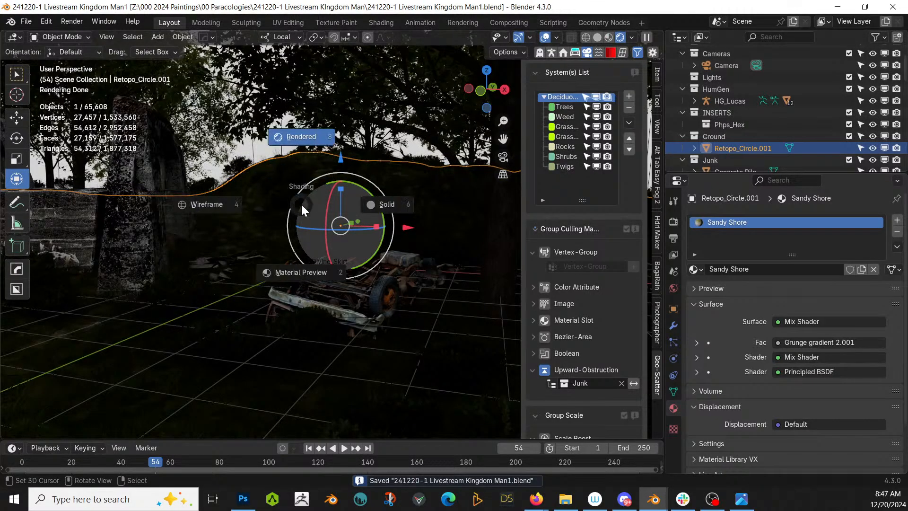
key("6")
middle_click_drag(302, 209, 262, 232)
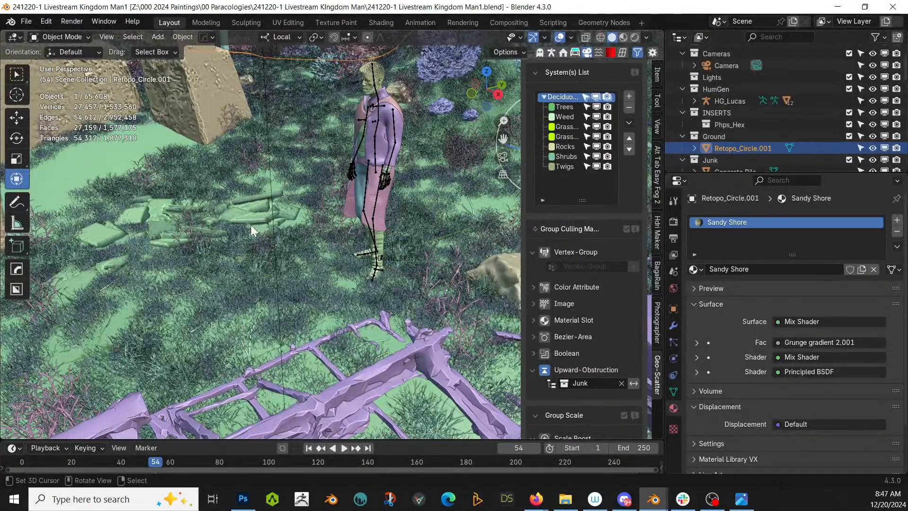
middle_click_drag(251, 225, 376, 273, "ctrl")
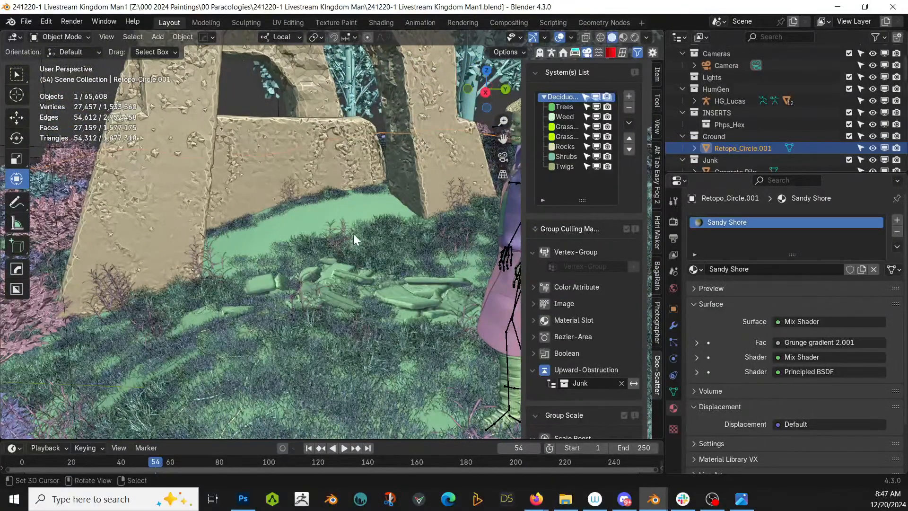
middle_click_drag(291, 217, 374, 212)
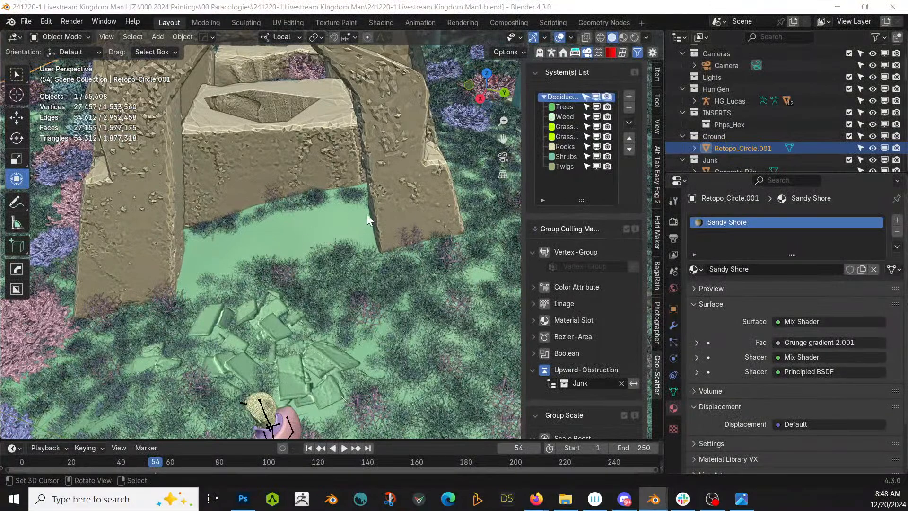
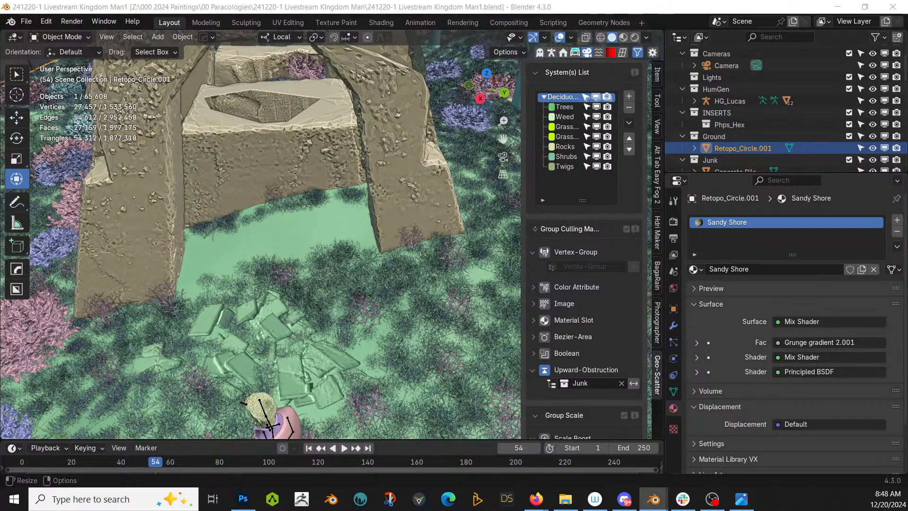
Place the Ledge Moss Small 1 asset on the bare ground in front of the stone arch and clear its rotation
left_click_drag(211, 34, 274, 242)
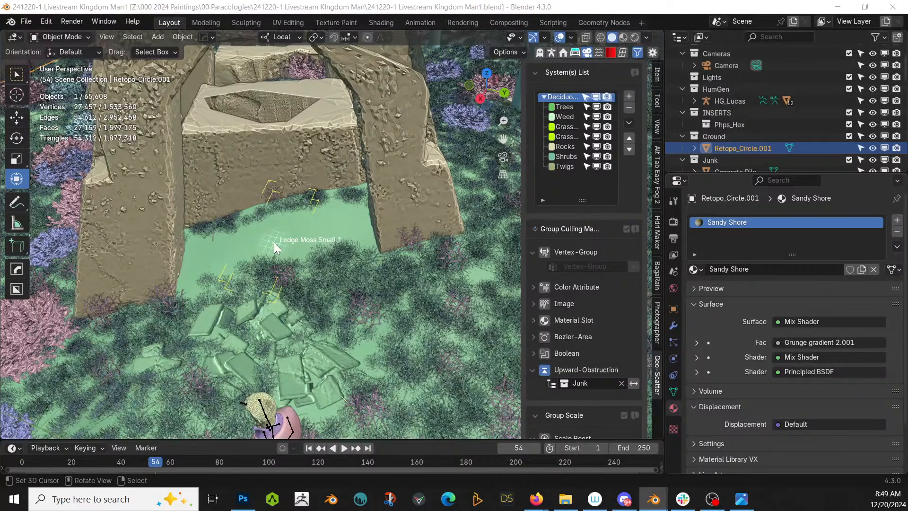
left_click_drag(274, 242, 274, 242)
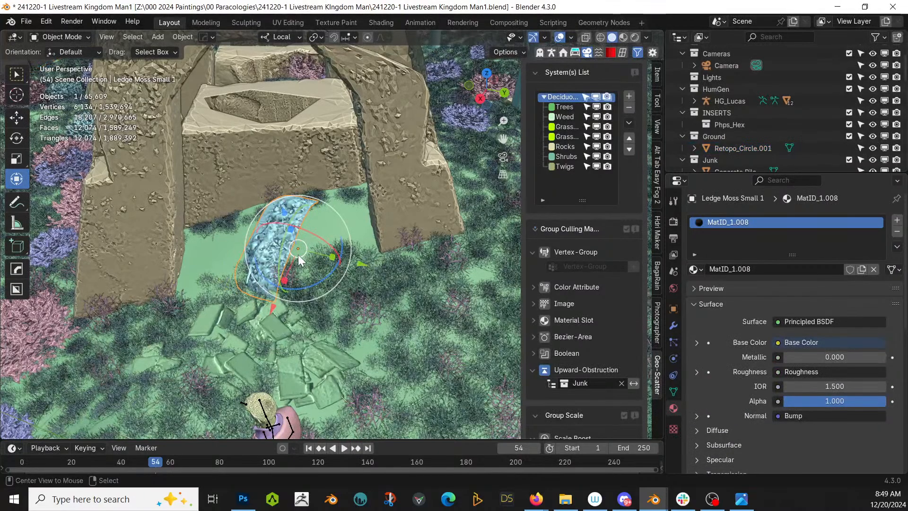
key("alt+r")
Scale the moss ledge up about 2 times and rotate it about 110 degrees around its local Z axis
key("s")
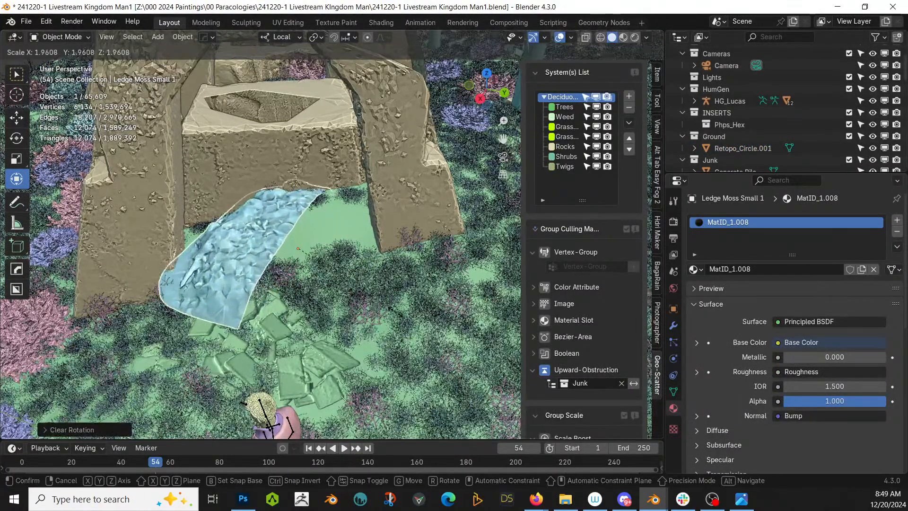
left_click(314, 275)
key("r")
key("z")
key("z")
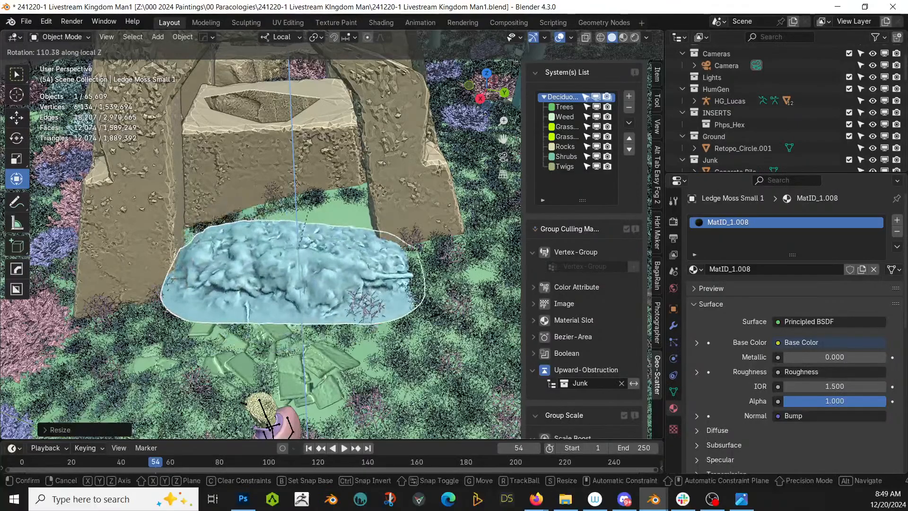
left_click(314, 207)
Move the moss ledge back over the bare ground against the low wall under the arch
middle_click_drag(359, 231, 415, 279)
scroll(415, 280, "up", 3)
scroll(347, 300, "down", 4)
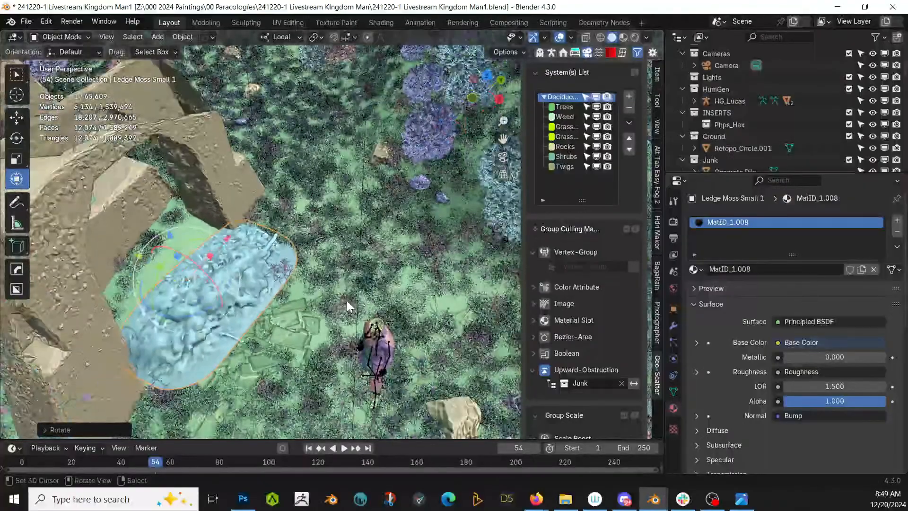
middle_click_drag(347, 300, 294, 217)
key("g")
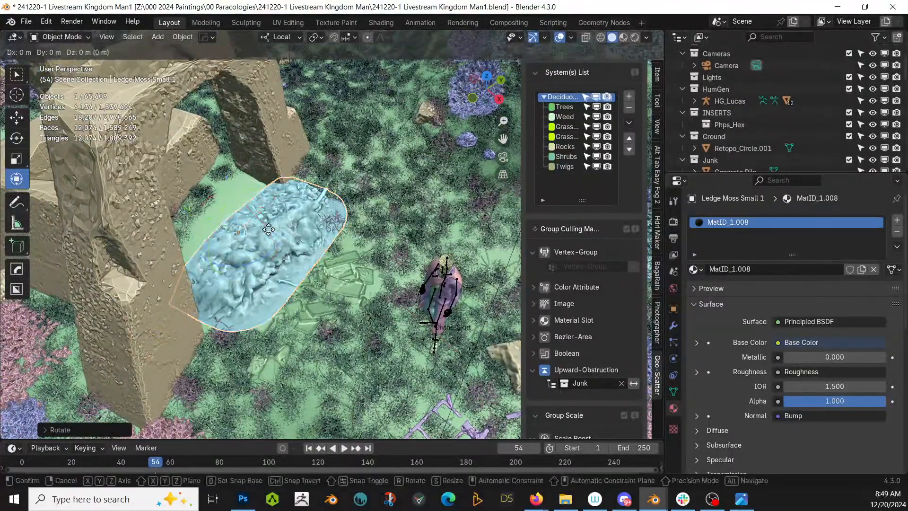
left_click(223, 224)
middle_click_drag(223, 224, 162, 181)
scroll(348, 242, "up", 2)
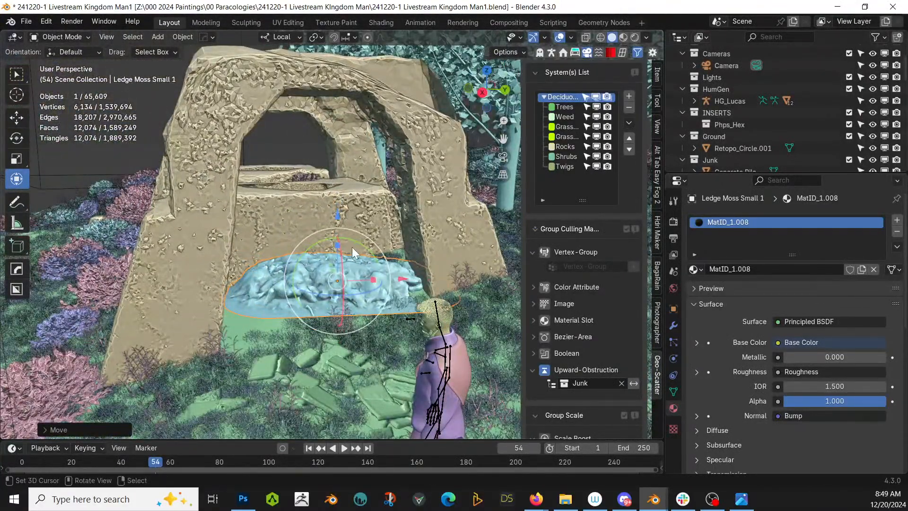
left_click_drag(363, 242, 329, 228)
Scale the moss ledge up about 1.3 times and shift it about 0.4 m in the negative direction along its local X axis
key("s")
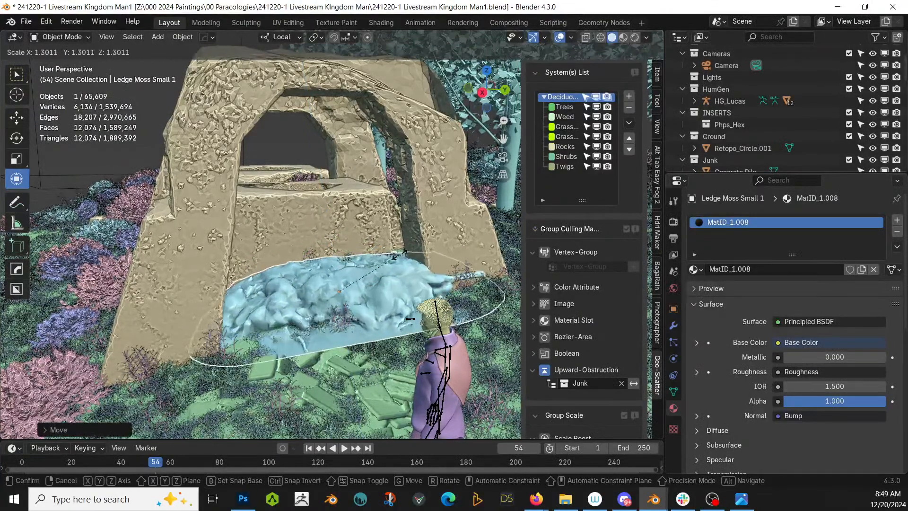
left_click(393, 262)
key("g")
key("z")
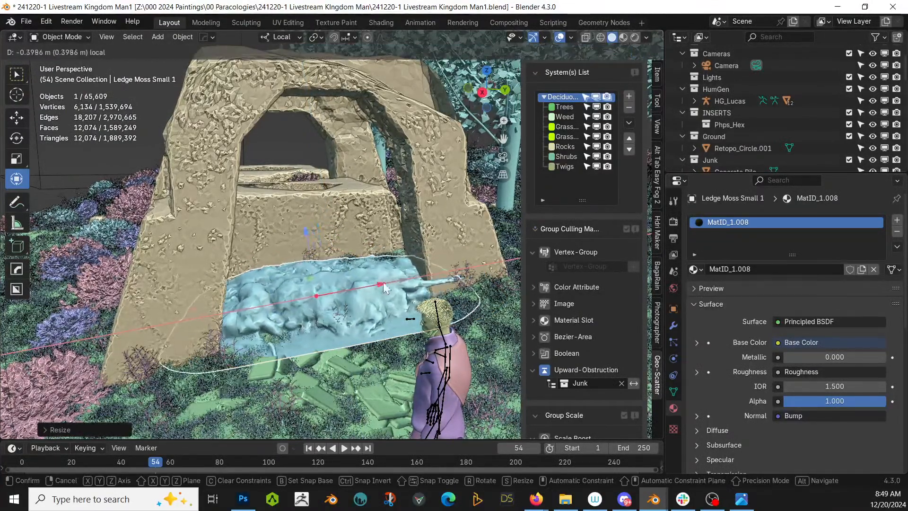
left_click(383, 290)
middle_click_drag(384, 292, 444, 309)
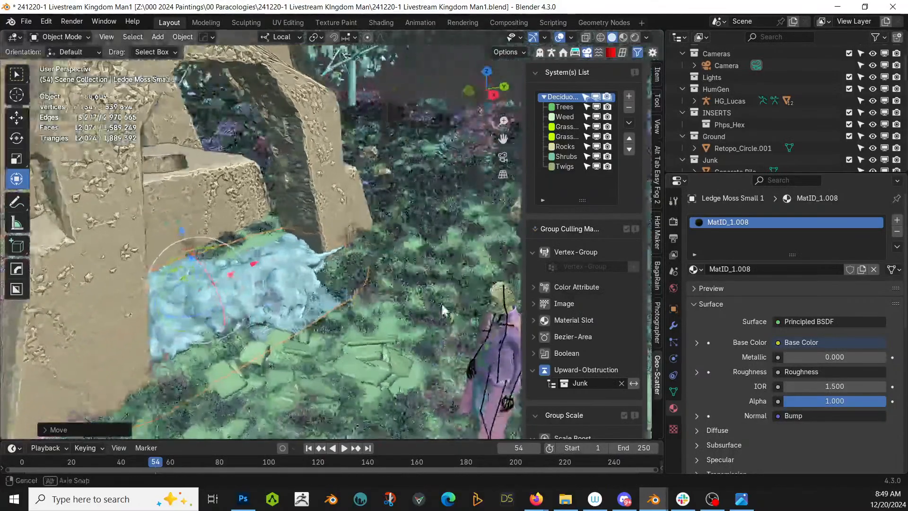
Tilt the moss ledge slightly to follow the slope and raise it about 0.15 m along its local Z axis
left_click_drag(204, 267, 216, 283)
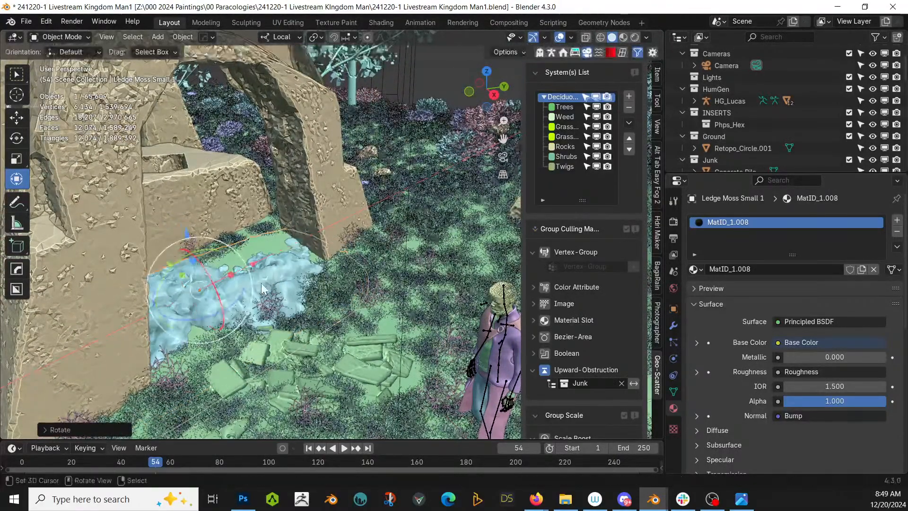
key("g")
key("z")
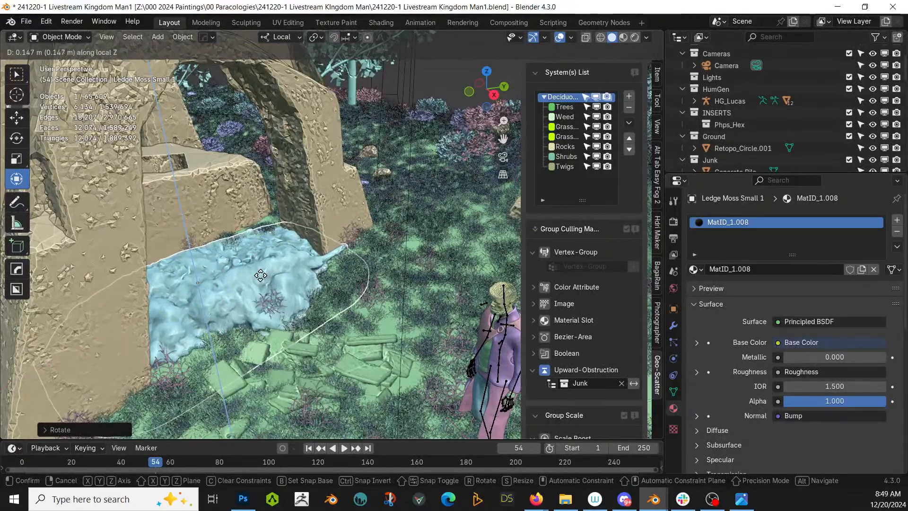
left_click(261, 276)
Switch the viewport to rendered shading to view the moss ledge beneath the arch
middle_click_drag(260, 276, 259, 253)
key("z")
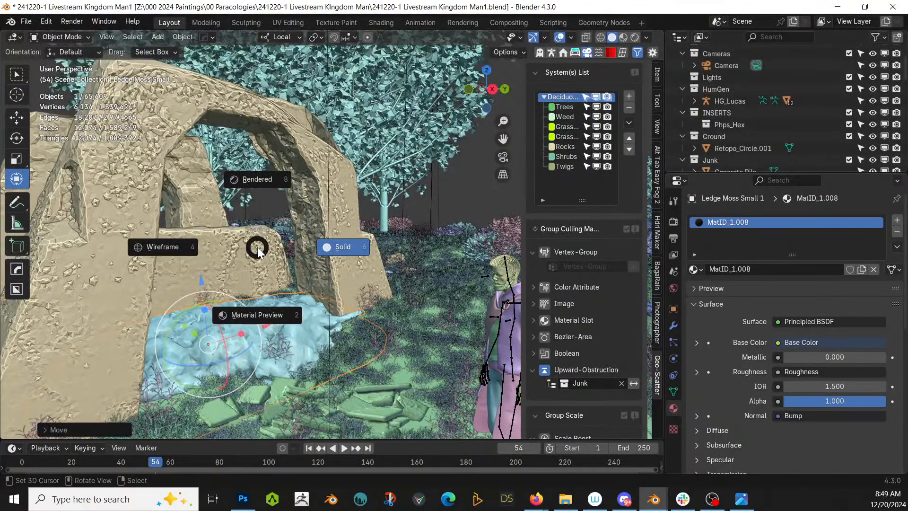
key("8")
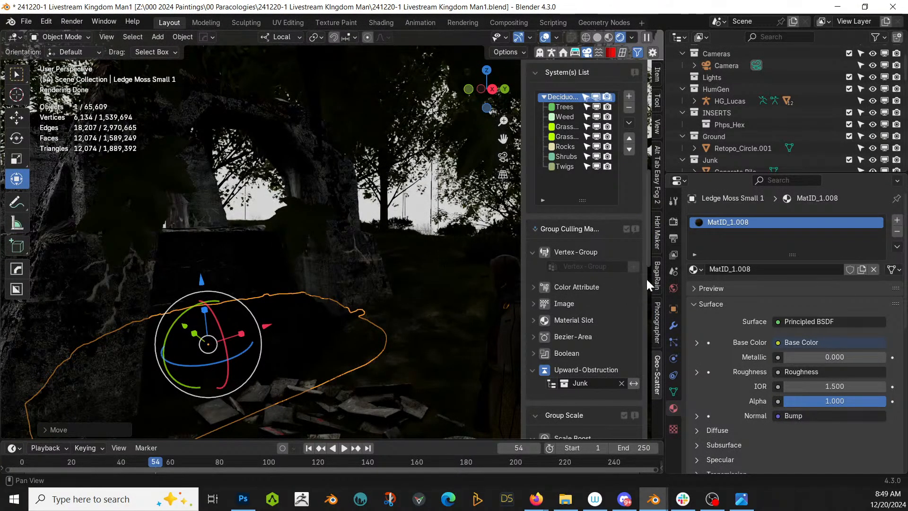
Enable the camera's manual exposure and set it to 7
left_click(657, 318)
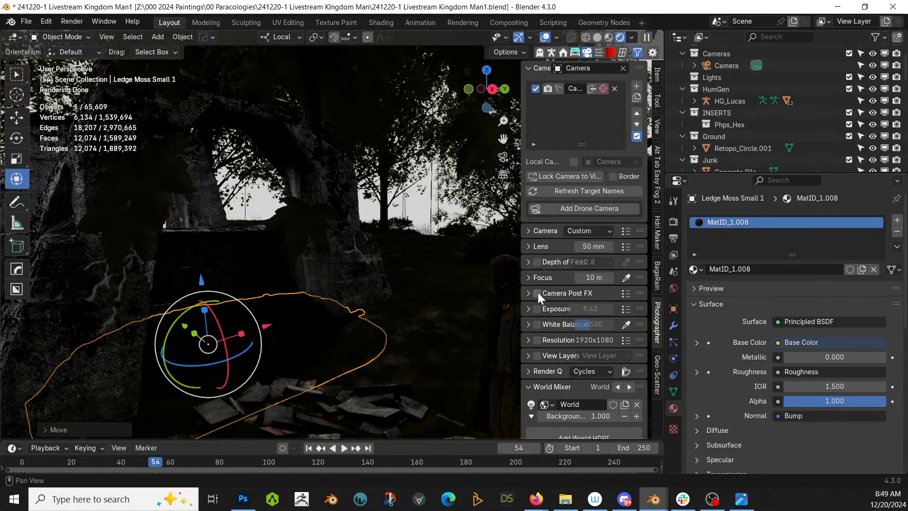
left_click(537, 309)
double_click(586, 308)
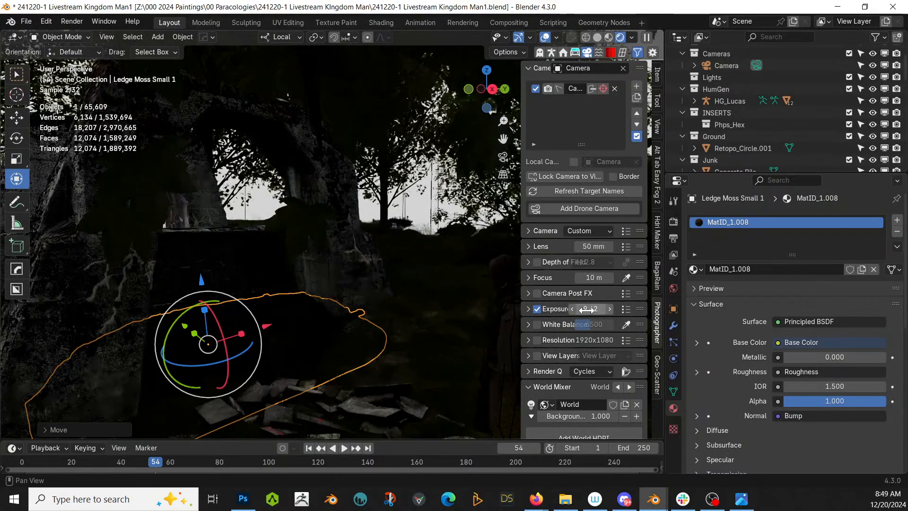
type("7")
key("Return")
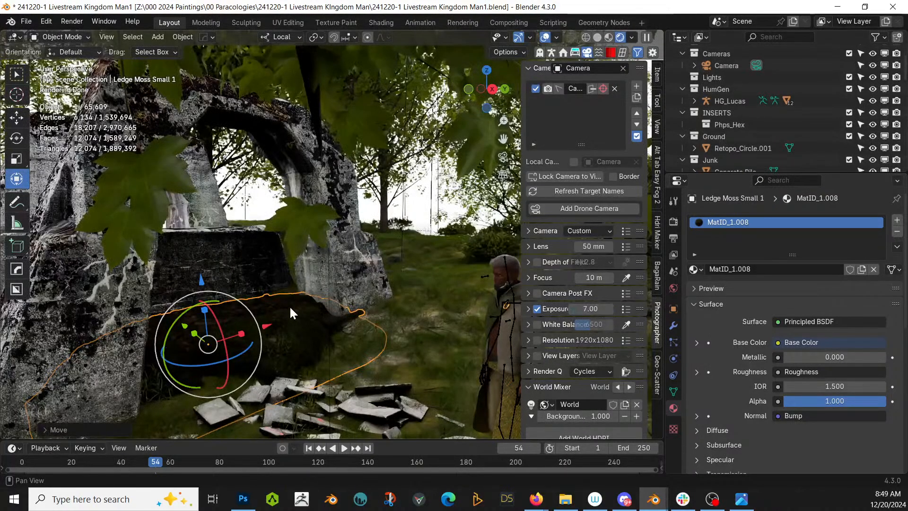
Open the moss ledge's material nodes in the Shading workspace and show its viewport in rendered shading
middle_click_drag(306, 322, 285, 324)
scroll(379, 263, "down", 3)
scroll(335, 268, "up", 6)
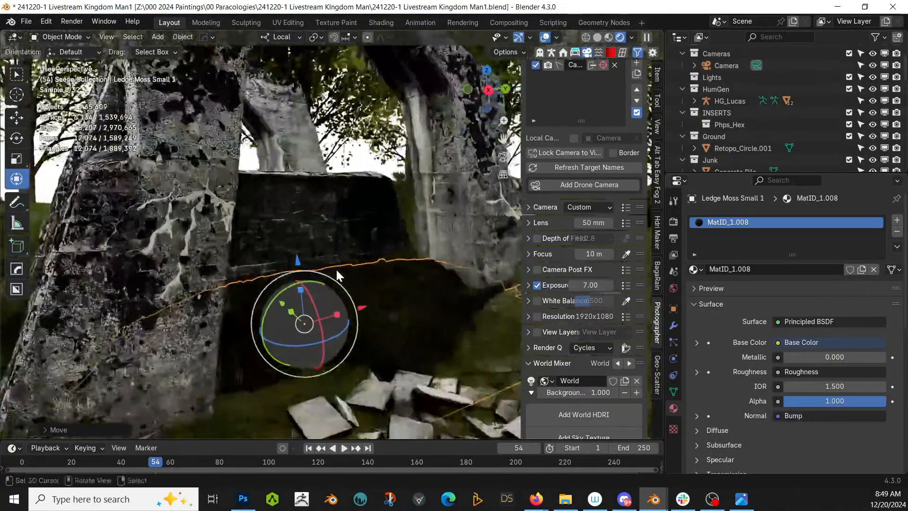
middle_click_drag(330, 192, 282, 79, "shift")
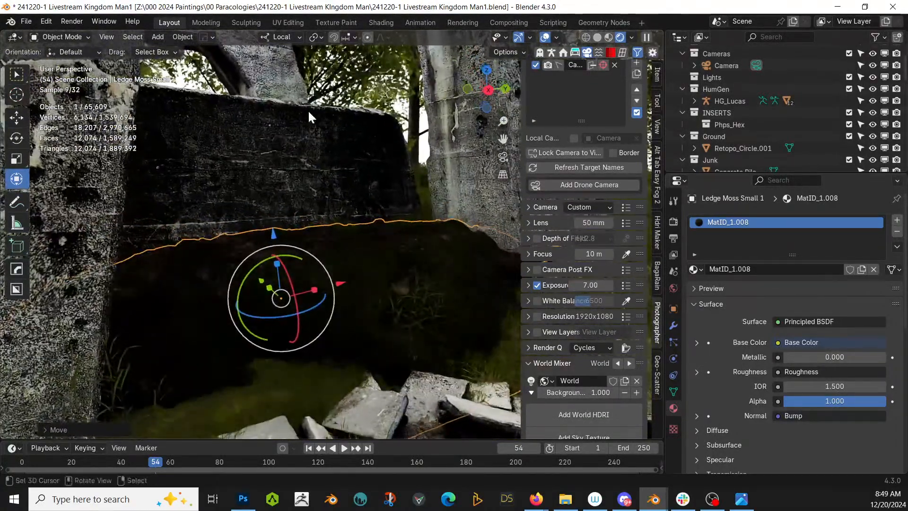
middle_click_drag(309, 111, 39, 148)
middle_click_drag(147, 216, 282, 246, "shift")
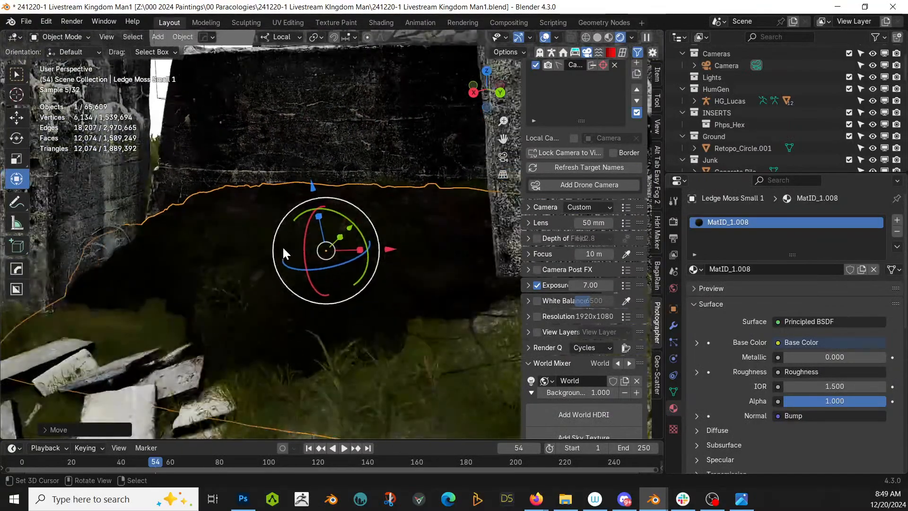
left_click(381, 22)
scroll(607, 393, "down", 5)
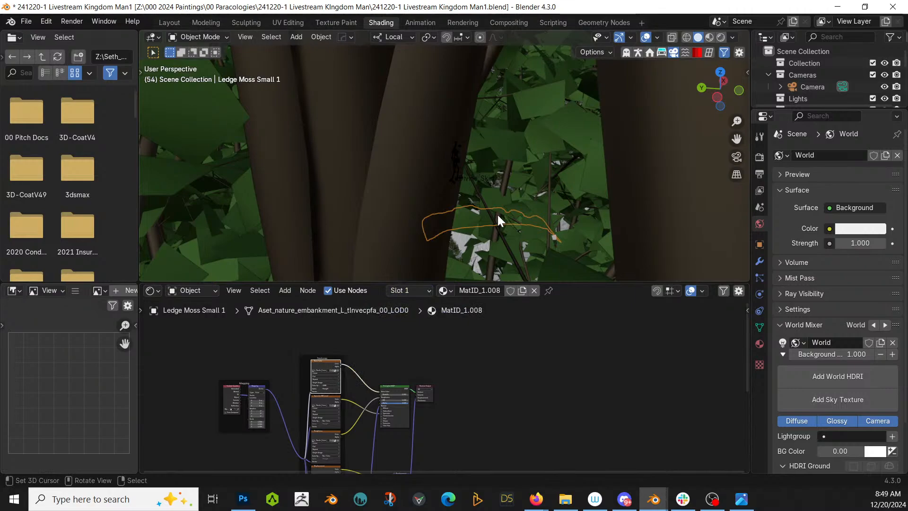
key("z")
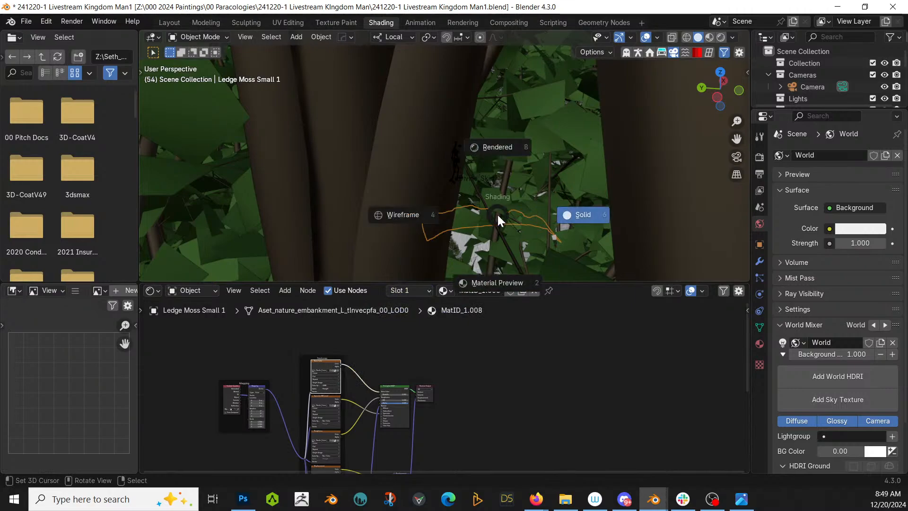
key("8")
middle_click_drag(531, 188, 733, 193)
scroll(429, 365, "up", 2)
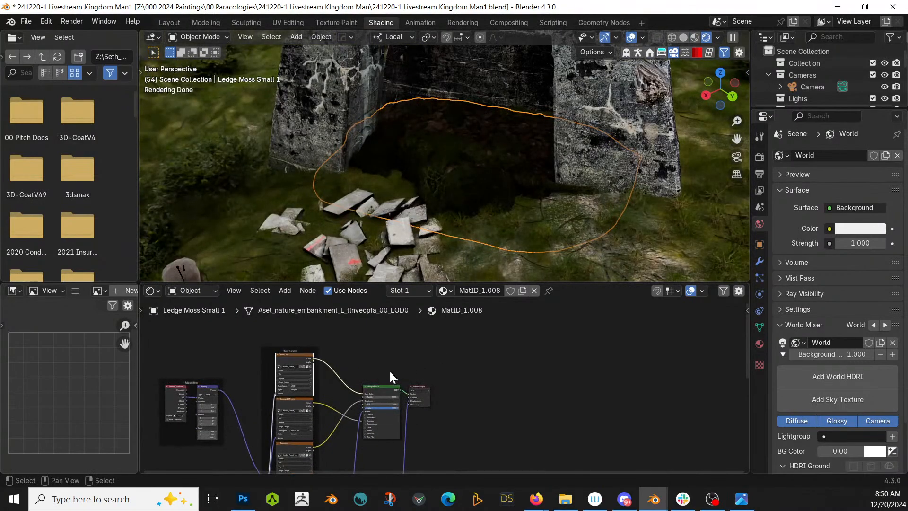
Make room before the Principled BSDF and insert a Hue/Saturation/Value node on the moss ledge's base color connection
left_click_drag(390, 373, 507, 423)
left_click_drag(390, 391, 581, 389)
key("shift+a")
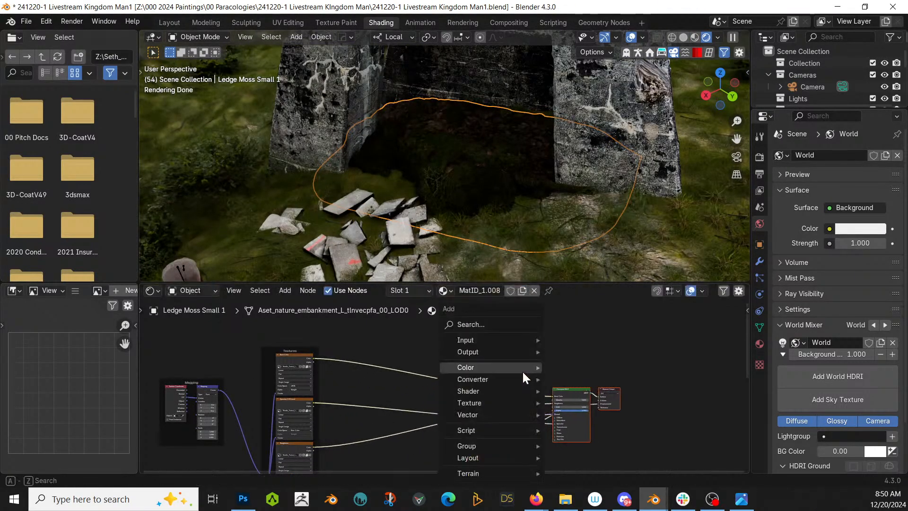
left_click(484, 323)
type("hue")
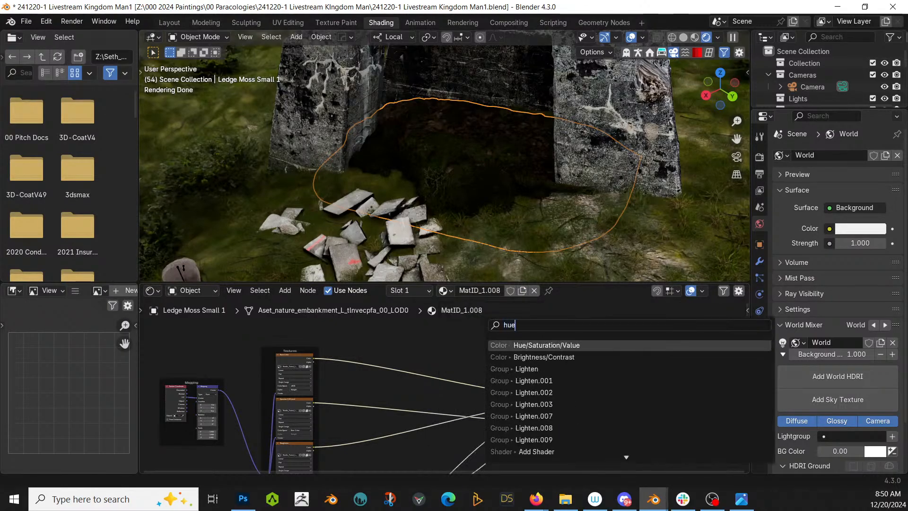
key("Return")
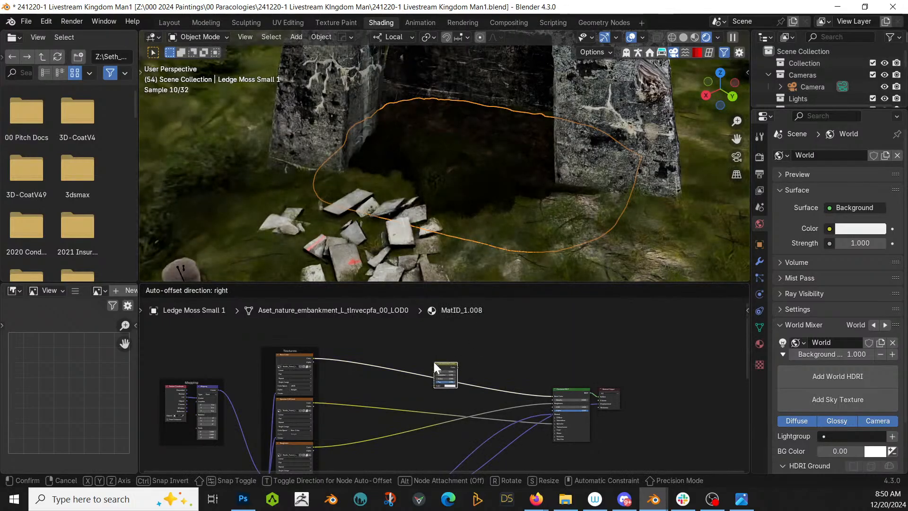
left_click(432, 361)
Set the Value of the Hue/Saturation/Value node to 3 to brighten the moss, and save the file
scroll(464, 373, "up", 5)
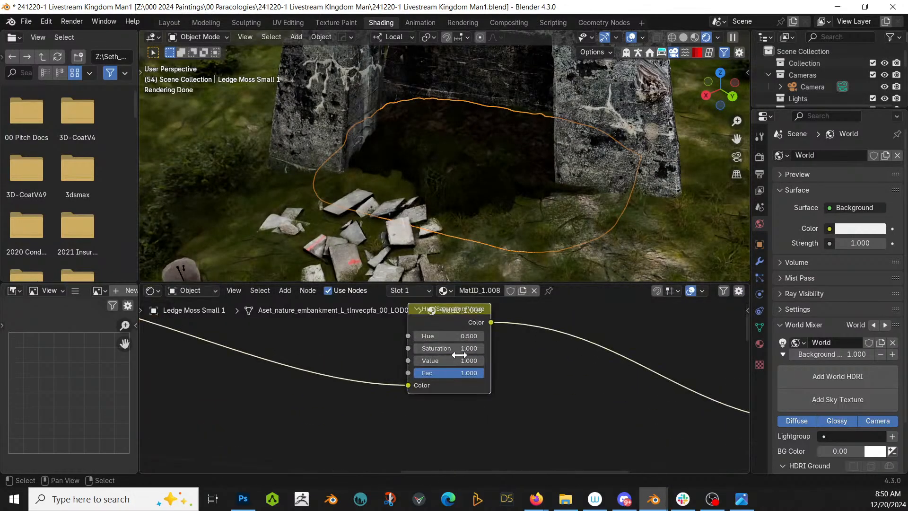
mouse_move(458, 361)
left_mouse_down()
mouse_move(470, 360)
mouse_move(460, 360)
left_mouse_up()
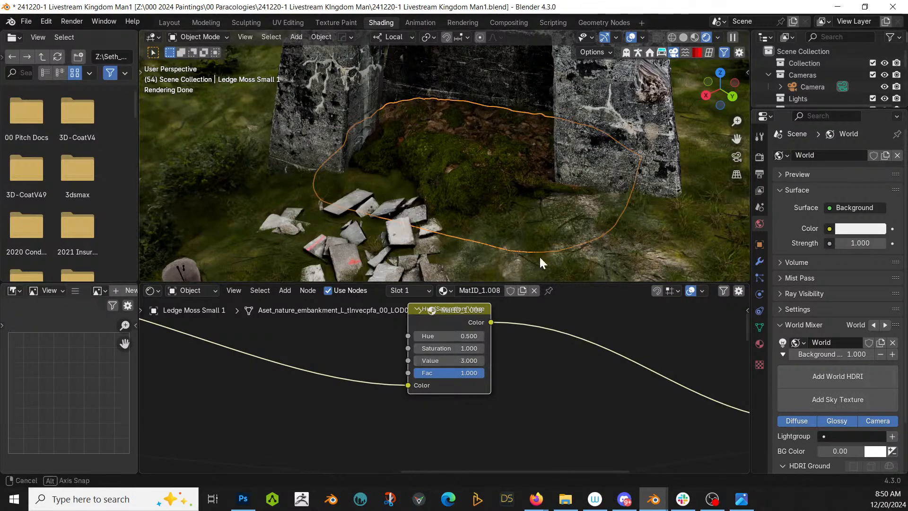
middle_click_drag(539, 256, 518, 207)
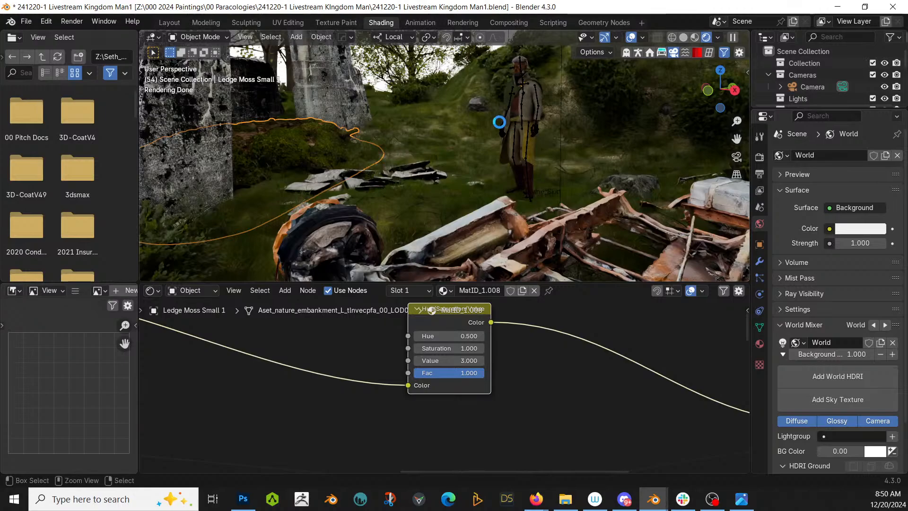
key("ctrl+s")
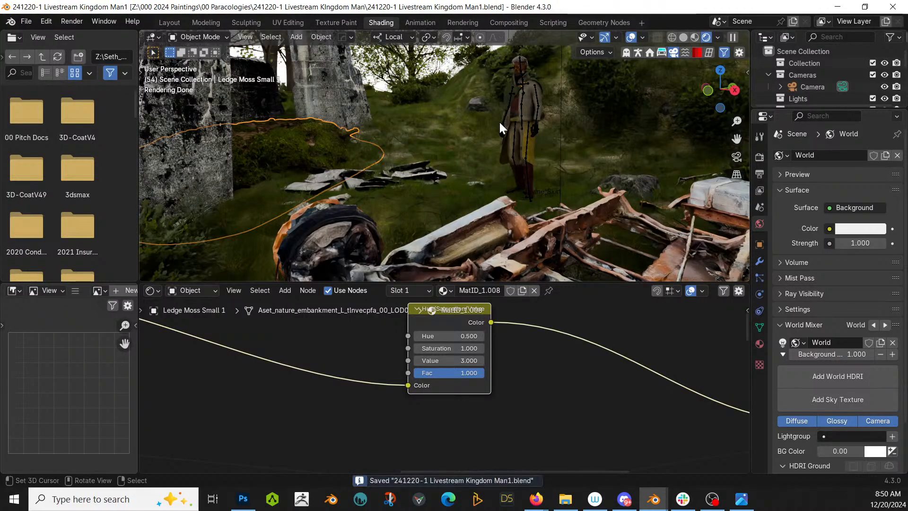
Return to the Layout workspace to see the moss ledge together with the arch, figure and wrecked car
middle_click_drag(499, 122, 534, 151)
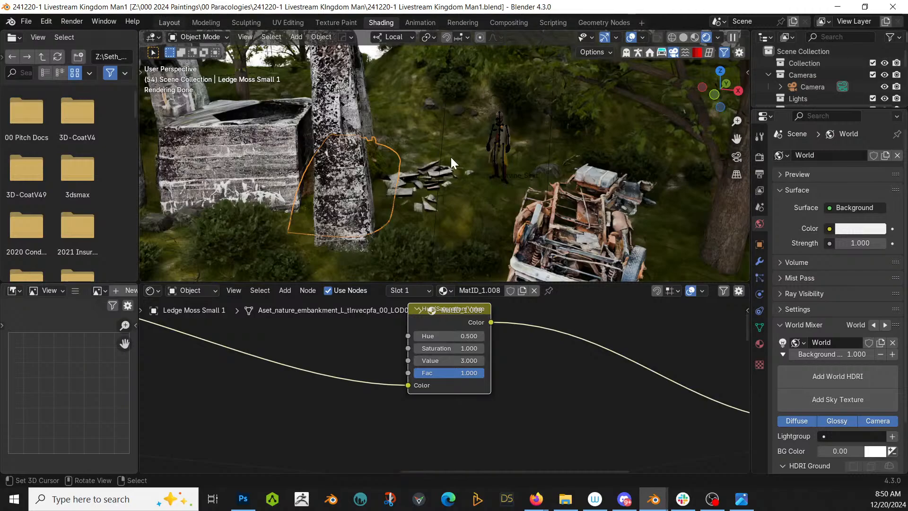
key("ctrl+Page_Up")
key("ctrl+Page_Up")
key("ctrl+Page_Up")
key("ctrl+Page_Up")
key("ctrl+Page_Up")
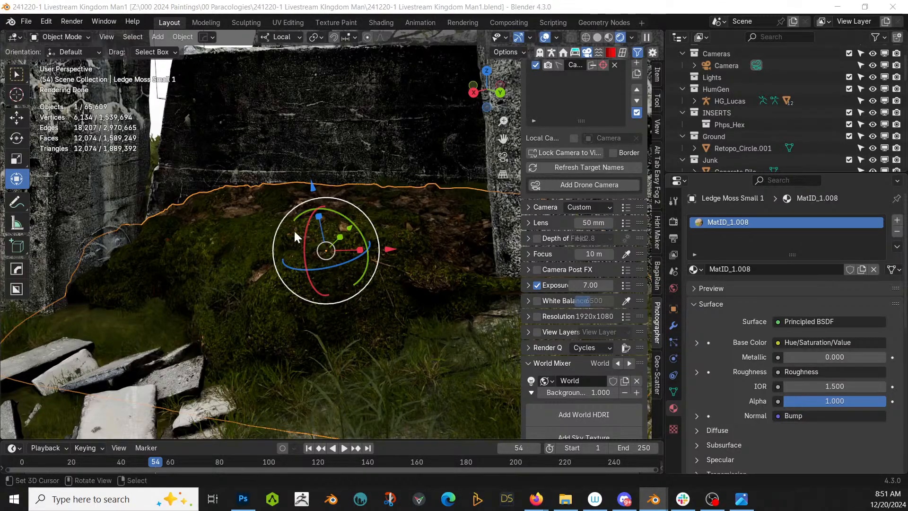
middle_click_drag(364, 313, 524, 263)
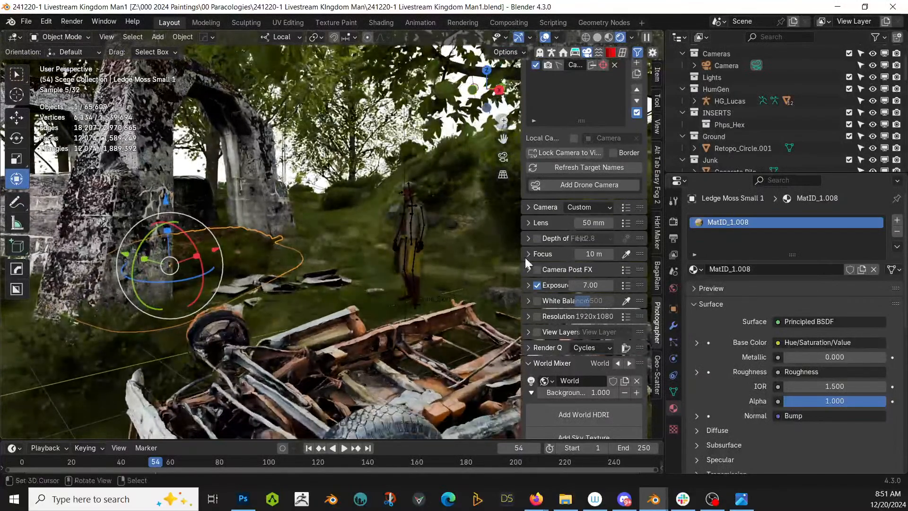
Choose the Monks Forest HDRI from the Trees around category of the HDRi Maker library
left_click(657, 238)
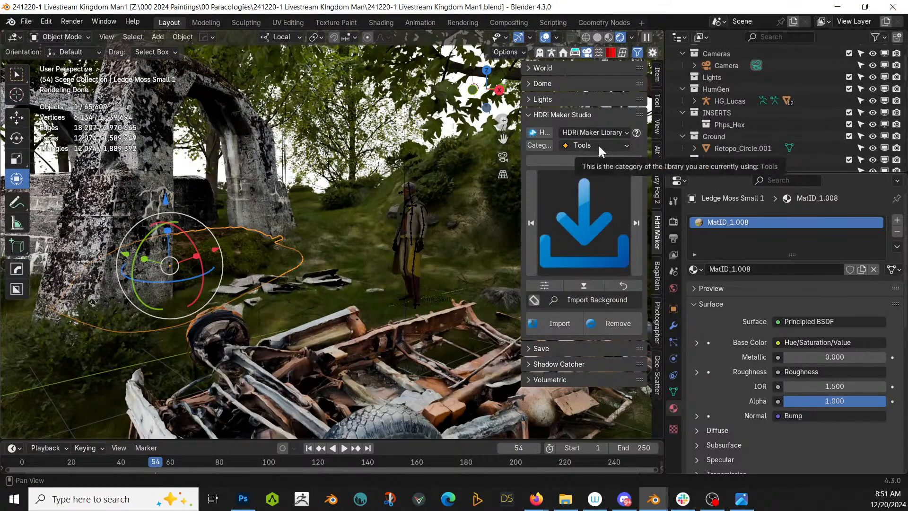
left_click(611, 144)
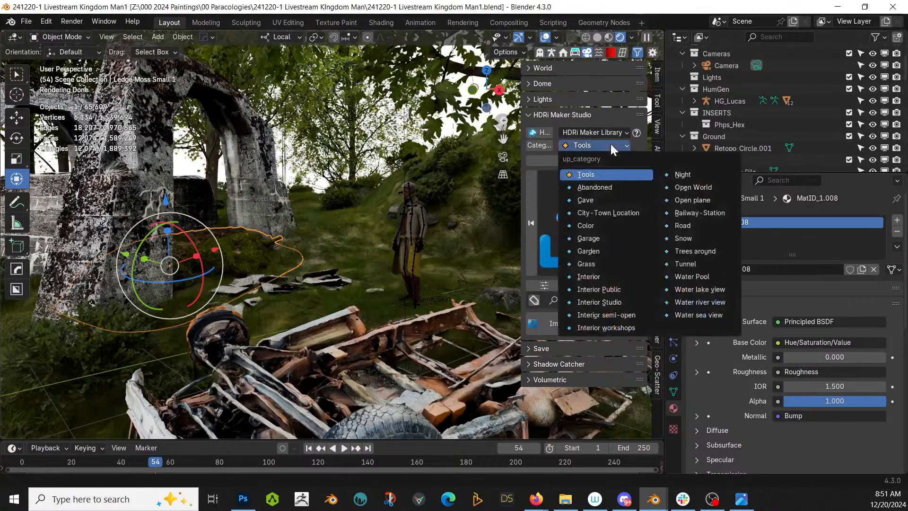
left_click(711, 251)
left_click(599, 210)
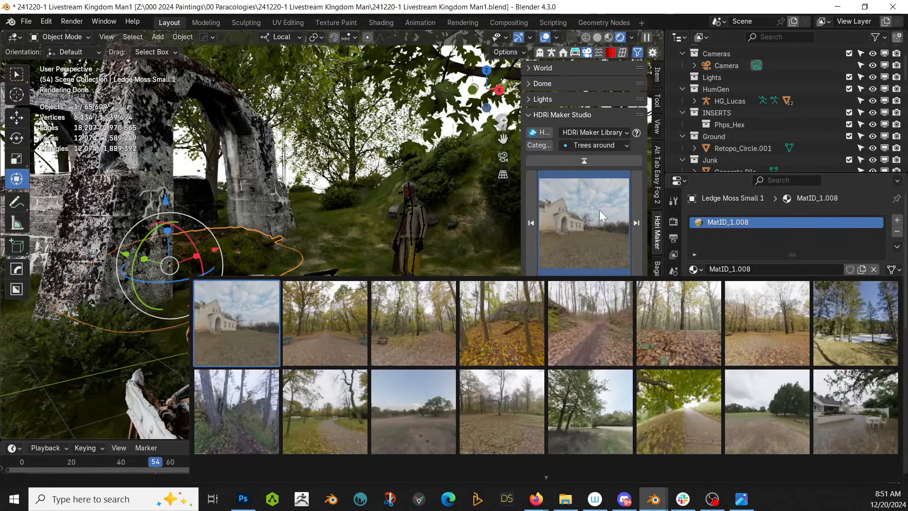
scroll(501, 406, "down", 10)
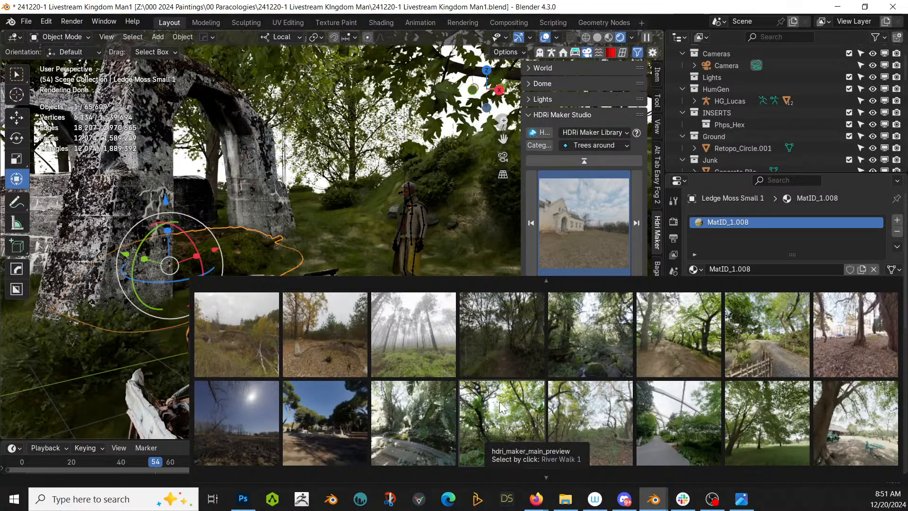
scroll(485, 463, "down", 3)
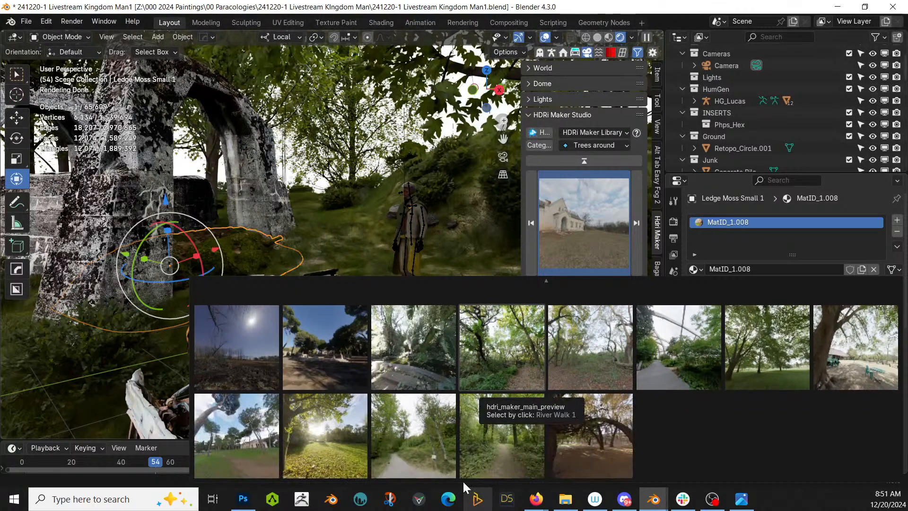
scroll(511, 303, "up", 3)
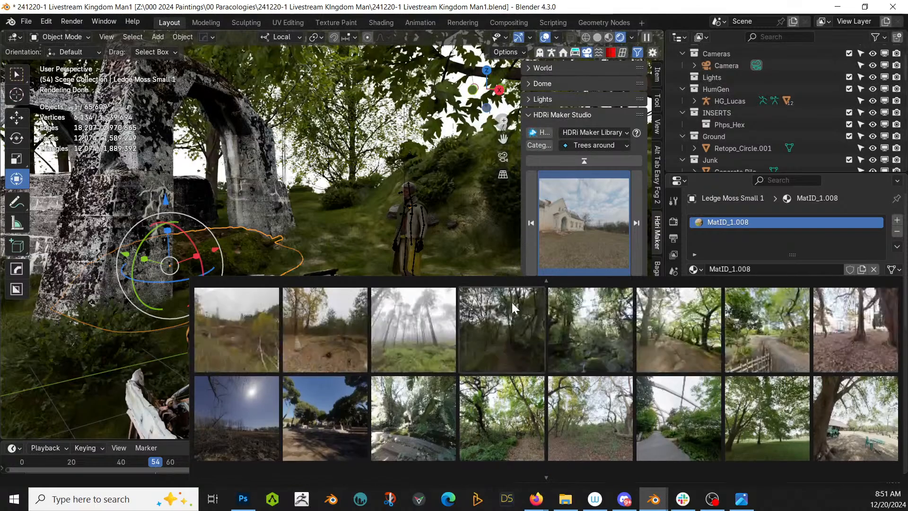
left_click(514, 344)
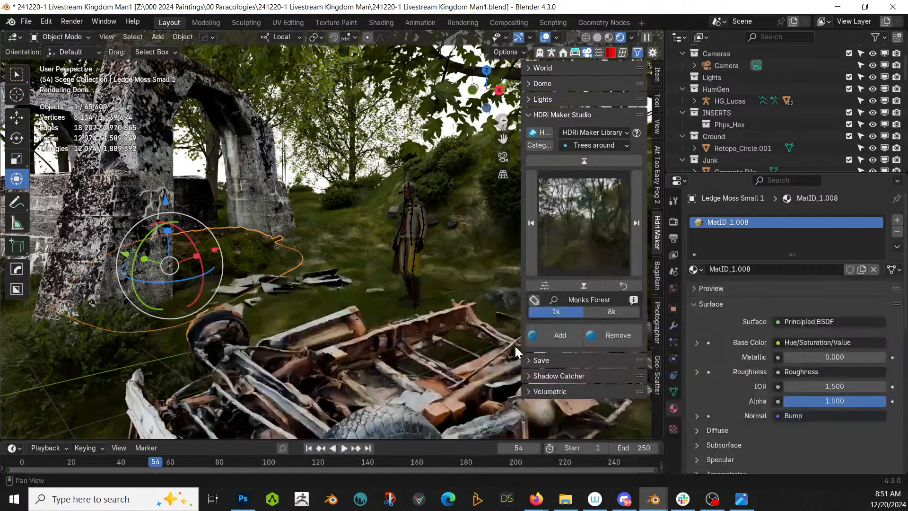
Add the Monks Forest background to the world at 1k, and add it again at 8k resolution
left_click(553, 331)
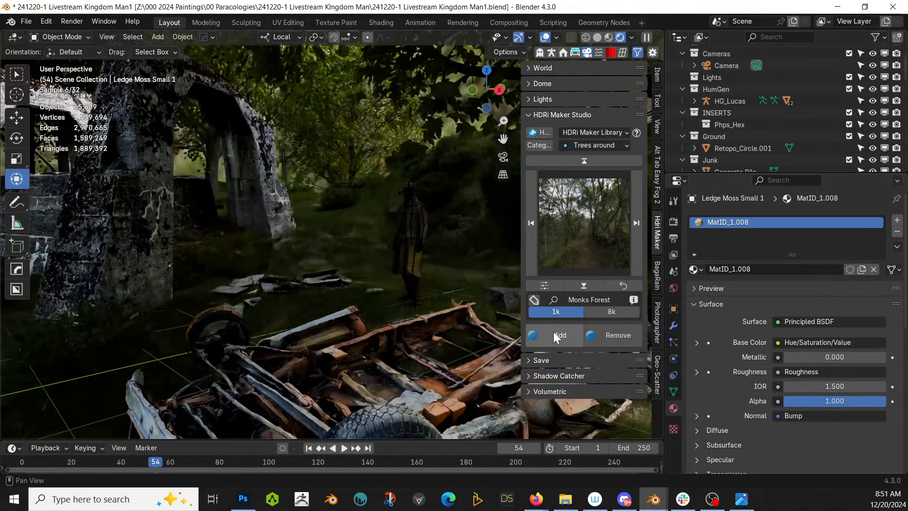
left_click(608, 312)
left_click(562, 335)
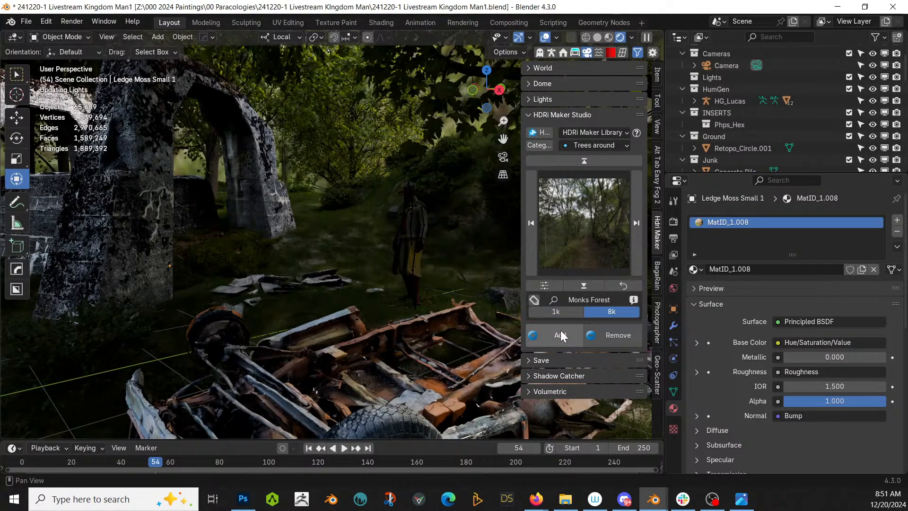
Align the scene camera to a low view of the standing figure between the stone pillar and the wrecked car
middle_click_drag(249, 240, 212, 208)
scroll(279, 231, "up", 5)
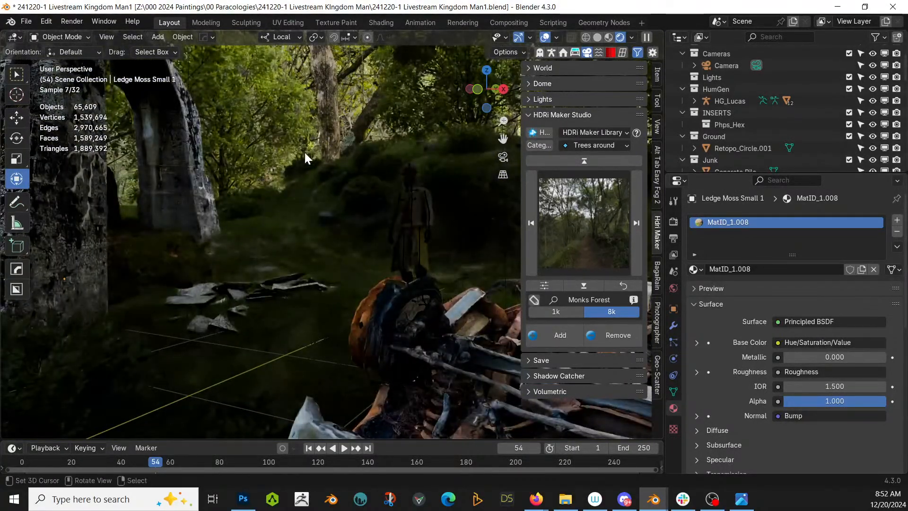
middle_click_drag(306, 153, 318, 167)
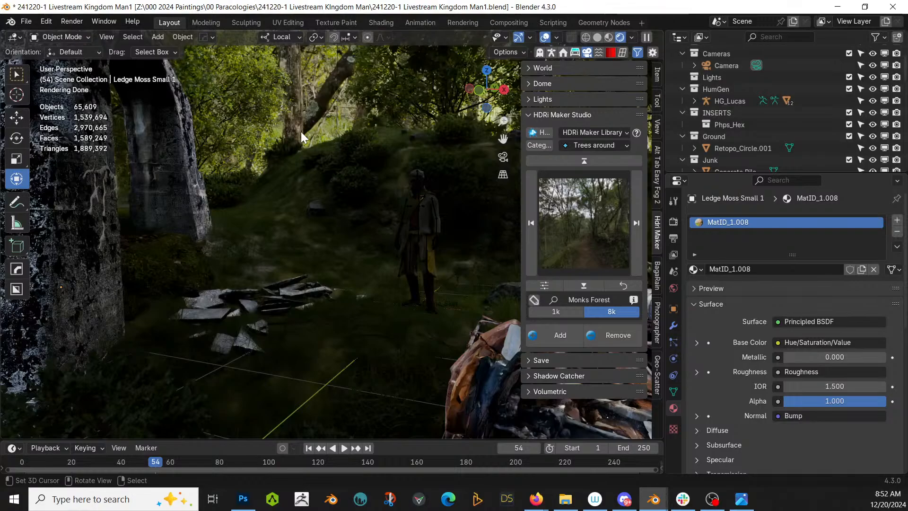
middle_click_drag(310, 223, 298, 255)
scroll(325, 233, "down", 3)
scroll(325, 233, "down", 3)
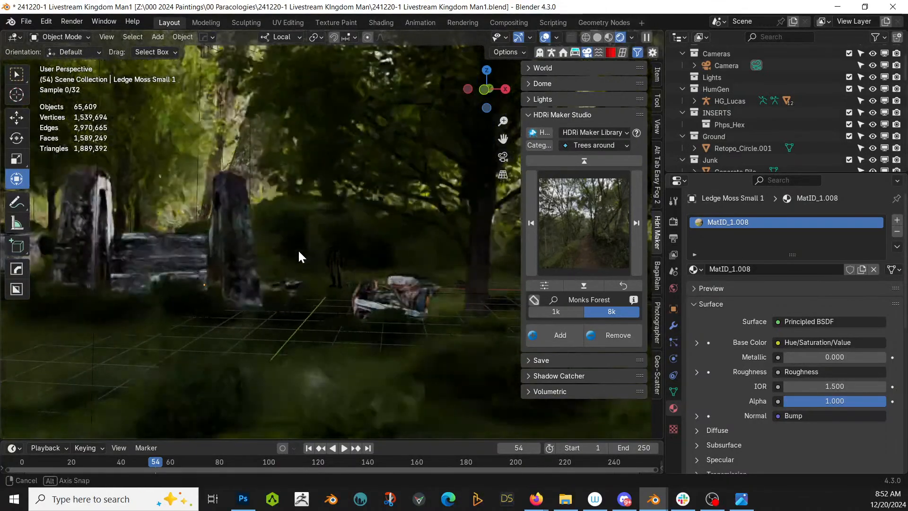
scroll(299, 252, "up", 3)
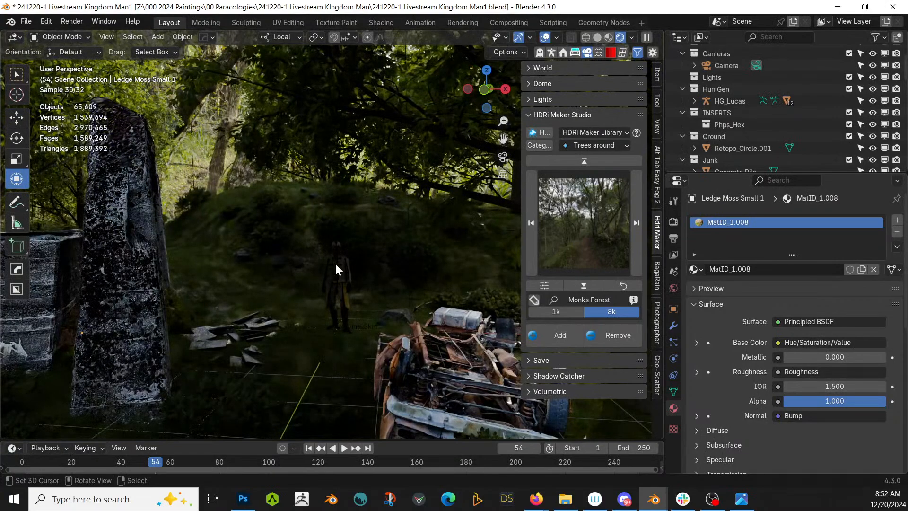
middle_click_drag(334, 261, 352, 250)
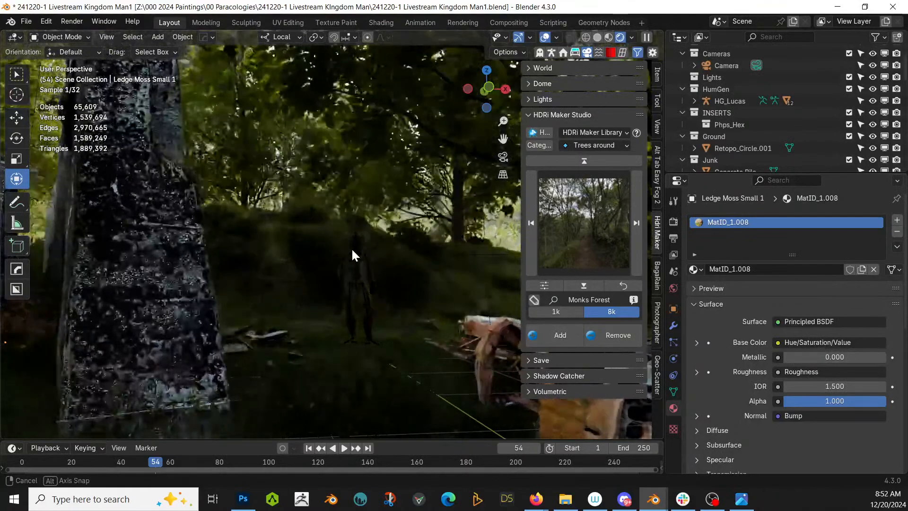
key("ctrl+alt+KP_0")
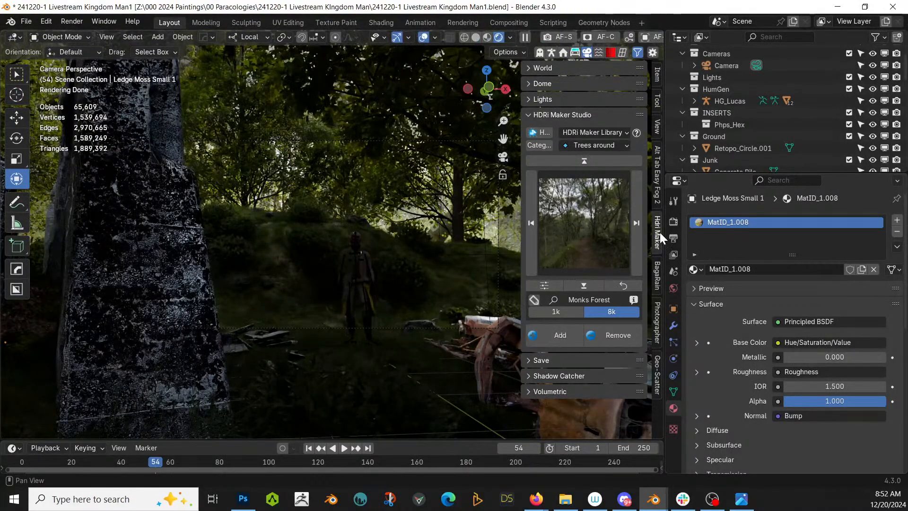
Apply the Arri Alexa 65 camera preset and the Cooke 50mm anamorphic lens preset to the scene camera
left_click(658, 316)
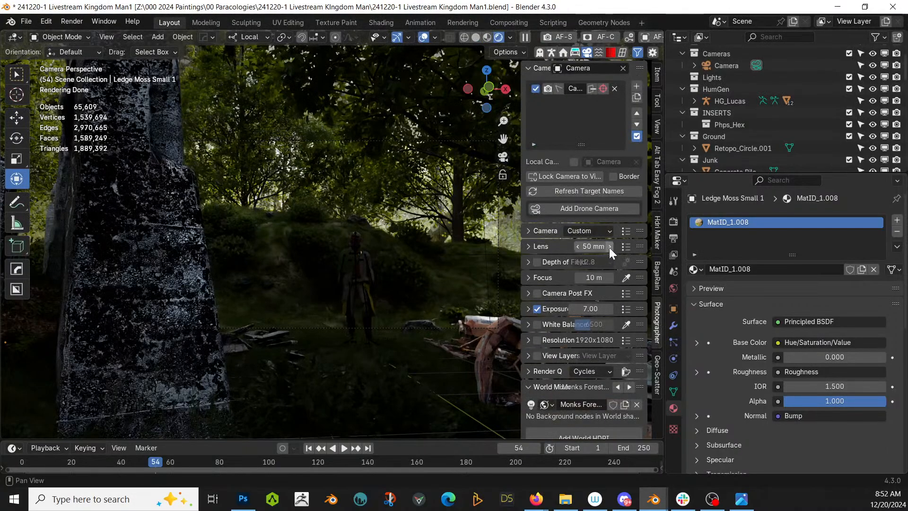
left_click(625, 231)
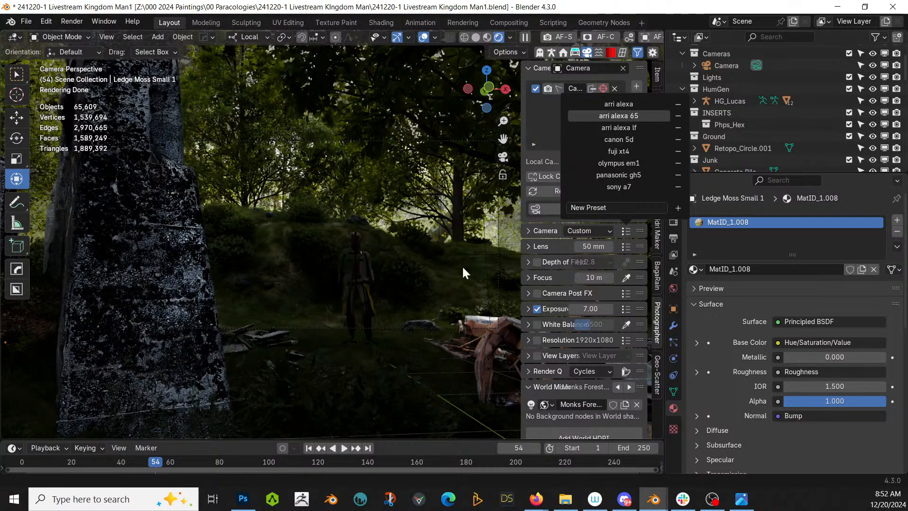
left_click(633, 115)
left_click(626, 247)
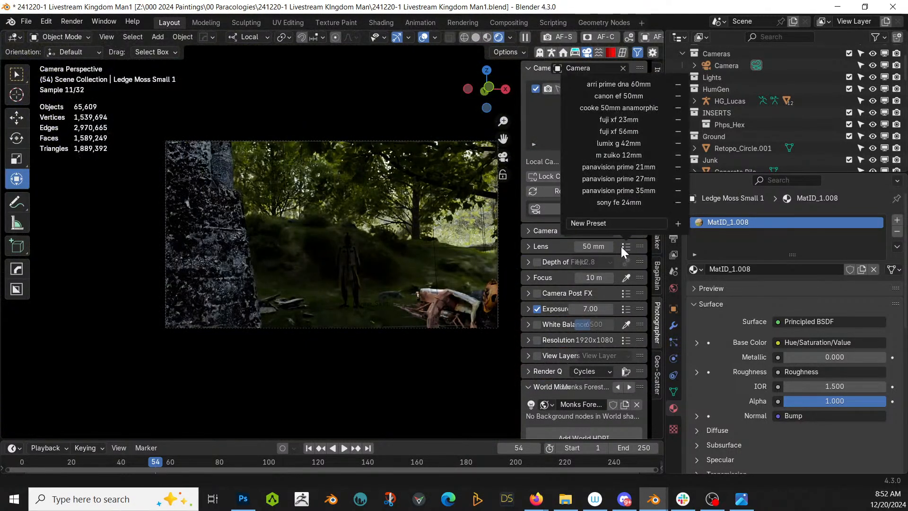
left_click(636, 107)
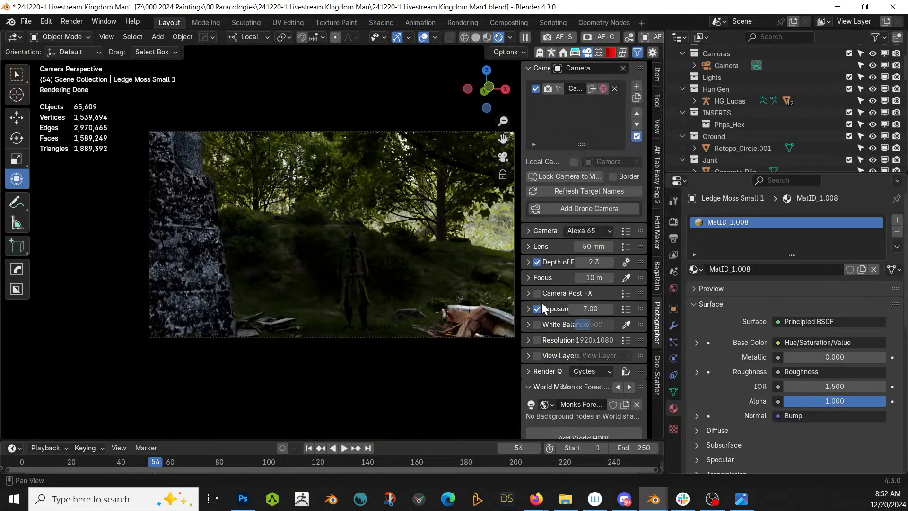
Set the scene camera's exposure value to 6.5 to brighten the forest view
left_click(589, 308)
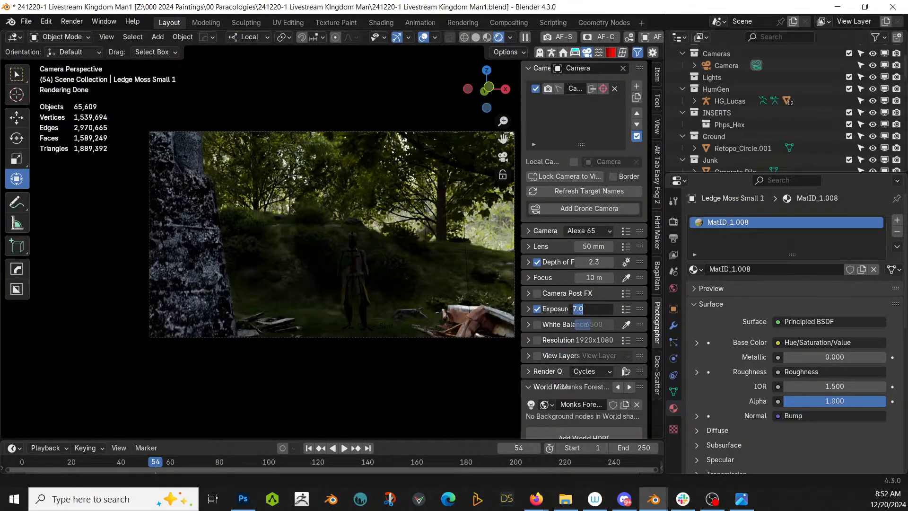
key("Return")
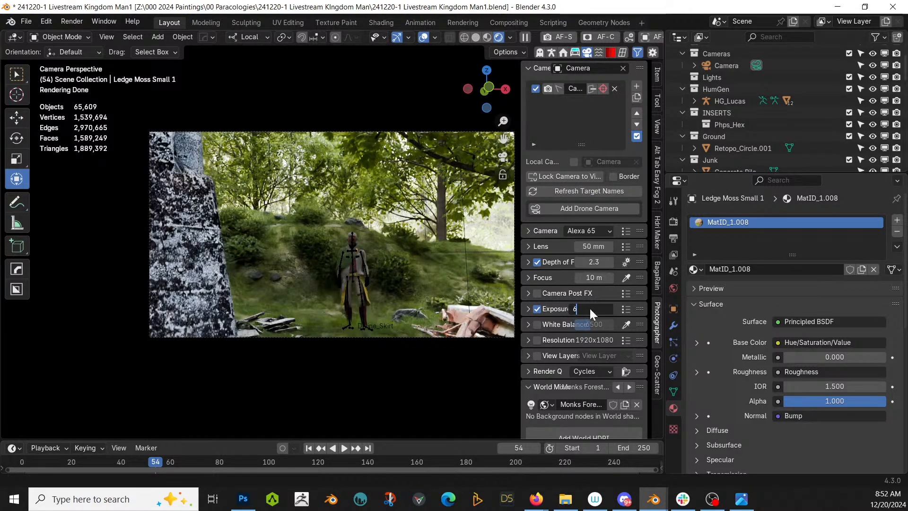
key("Return")
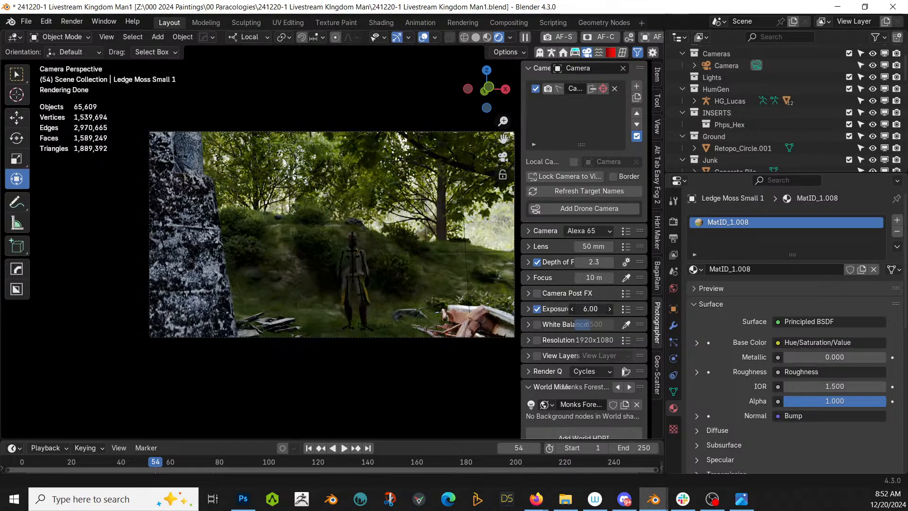
type("5")
key("Return")
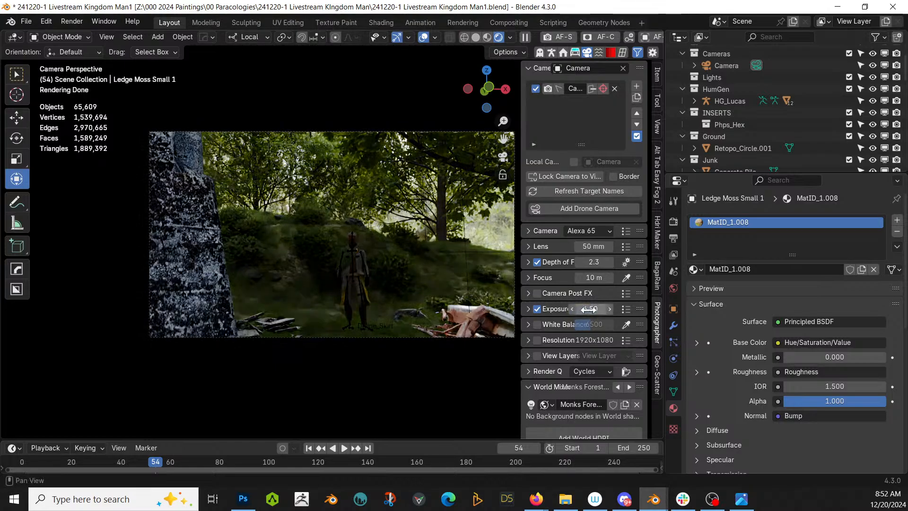
Enable the camera's own resolution and apply the 2 39:1 50 widescreen preset
left_click(537, 339)
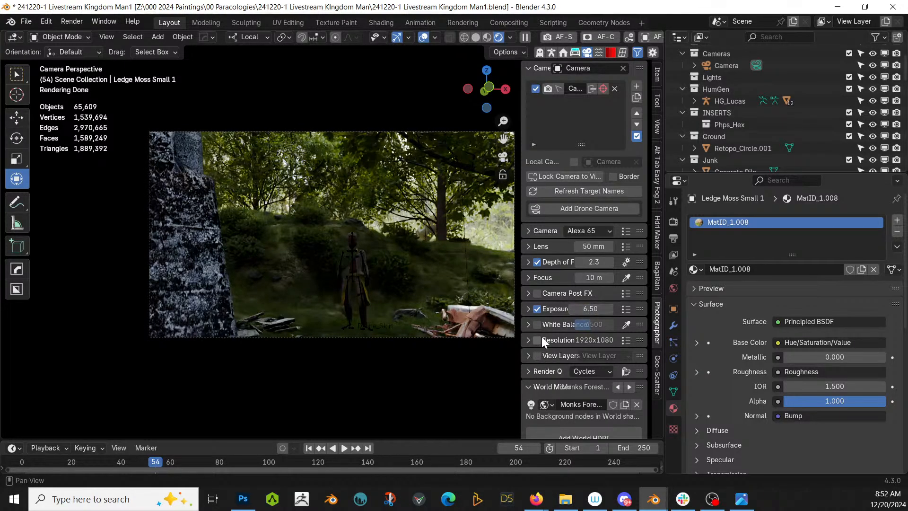
left_click(630, 340)
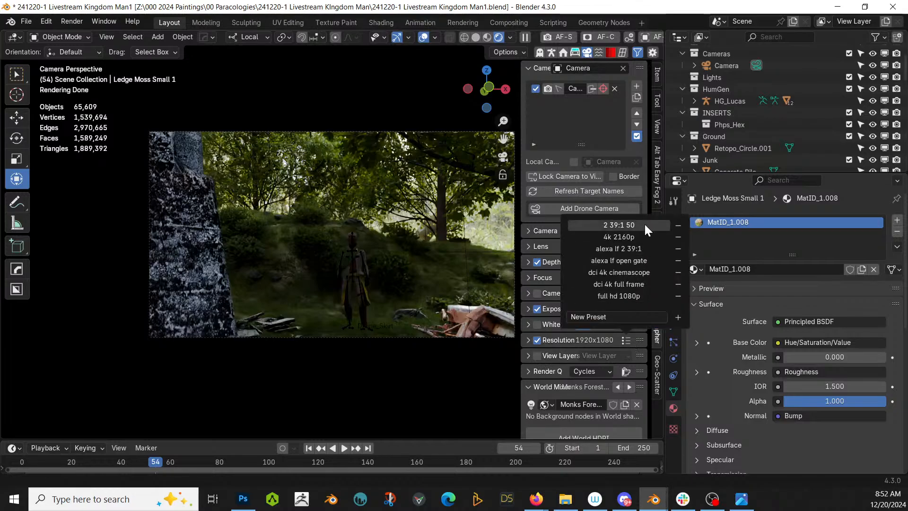
left_click(644, 223)
scroll(386, 239, "down", 2)
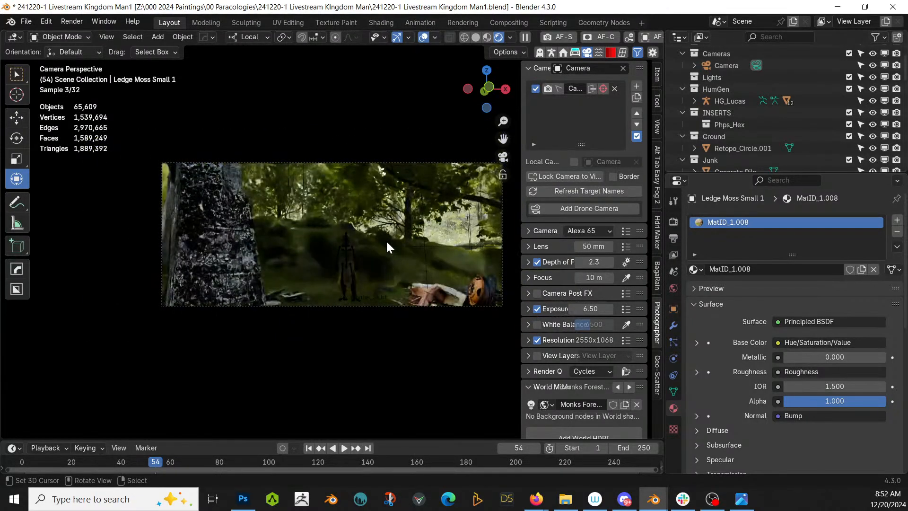
Reposition the camera low in the foreground plants, framing the figure between the stone pillar and the wrecked car
key("shift+grave")
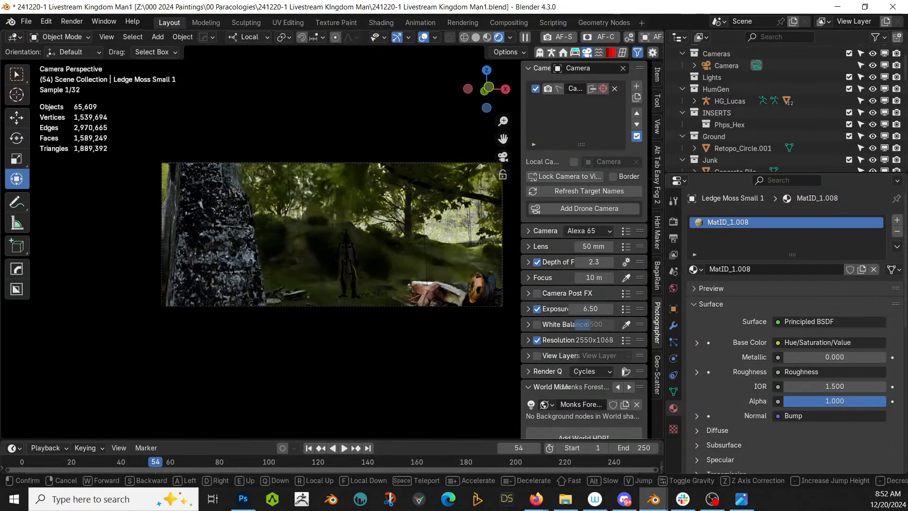
key("q")
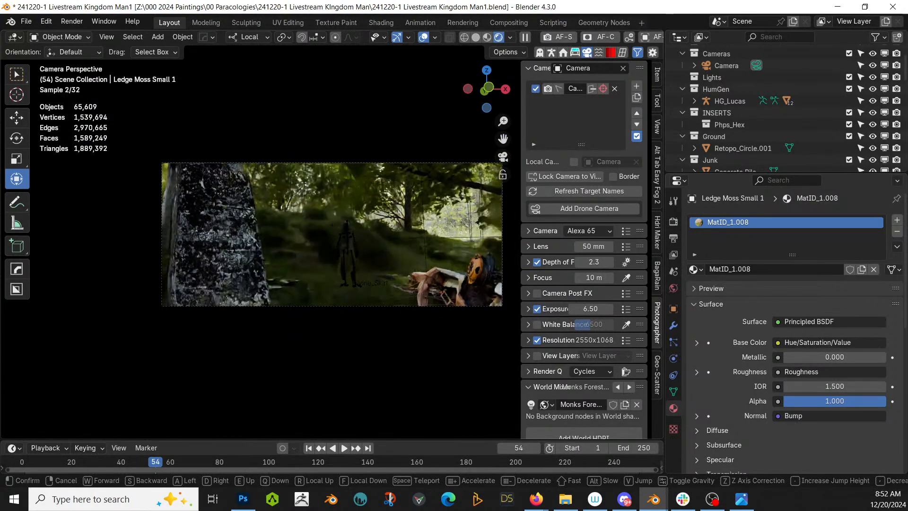
key("d")
key("d")
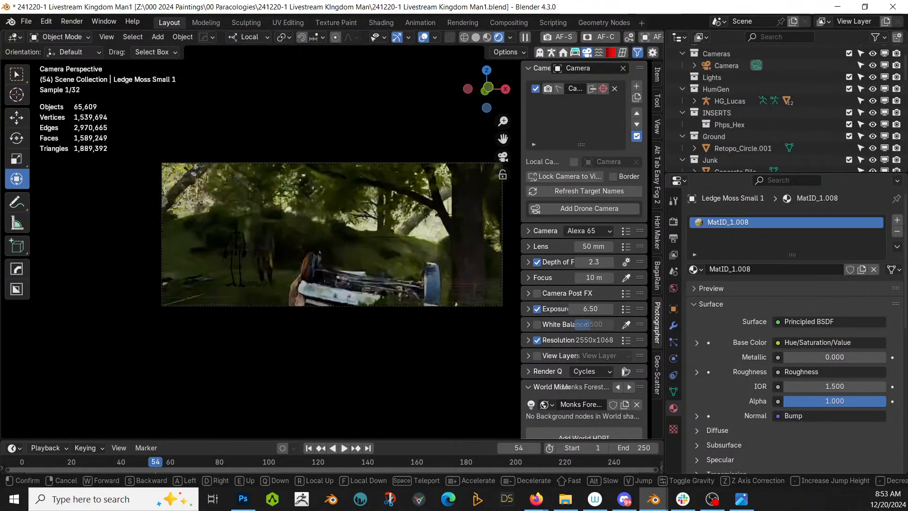
key("a")
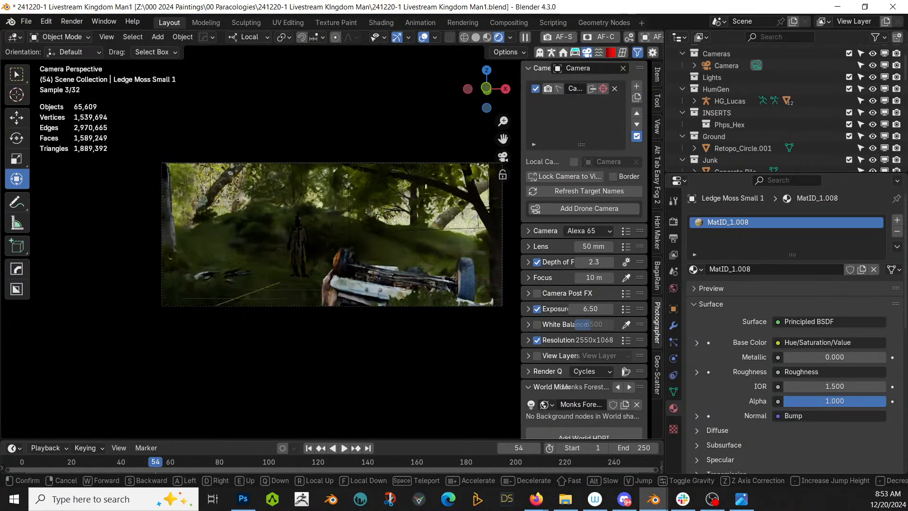
key("a")
key("q")
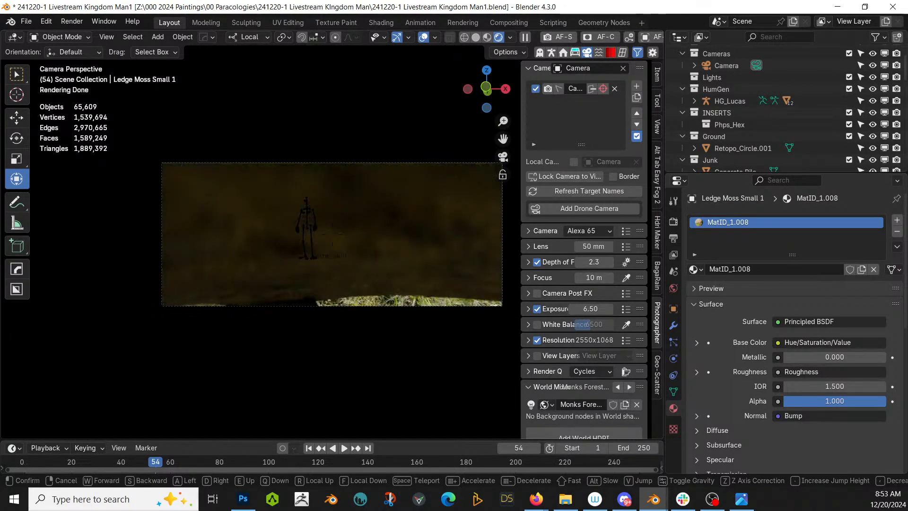
key("e")
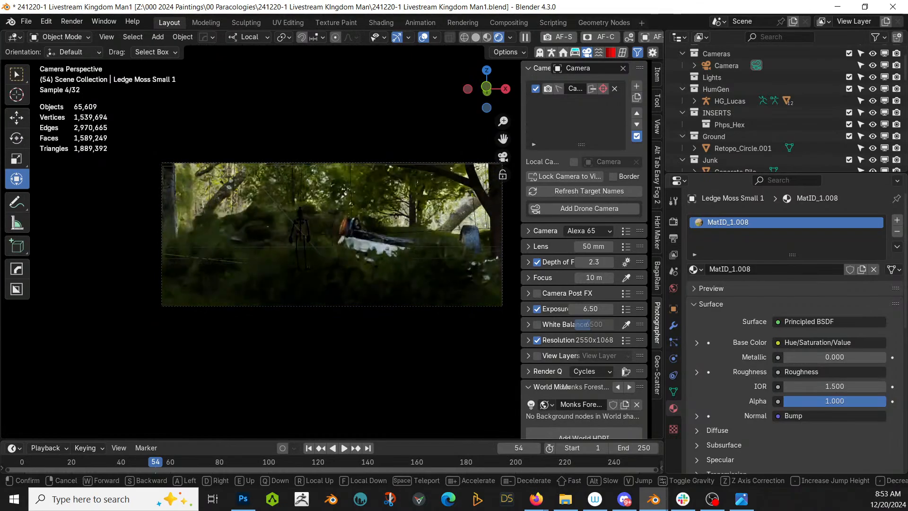
key("e")
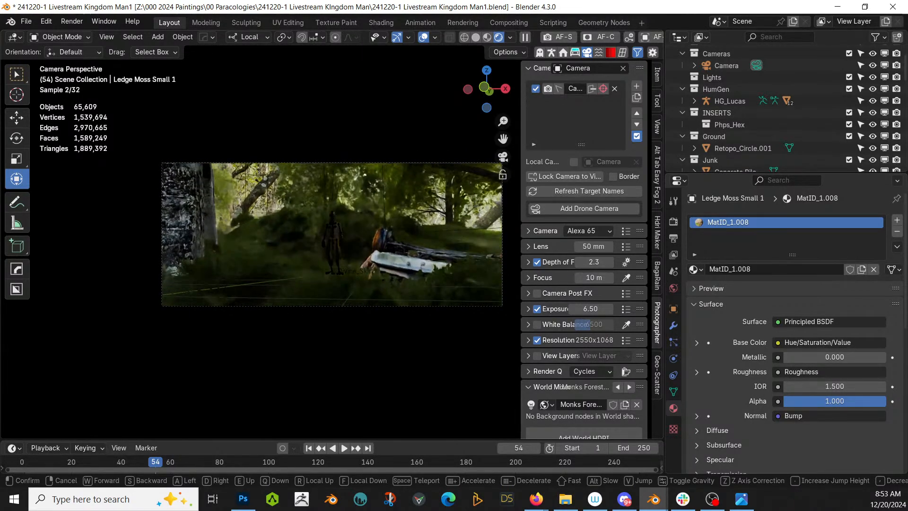
left_click(424, 271)
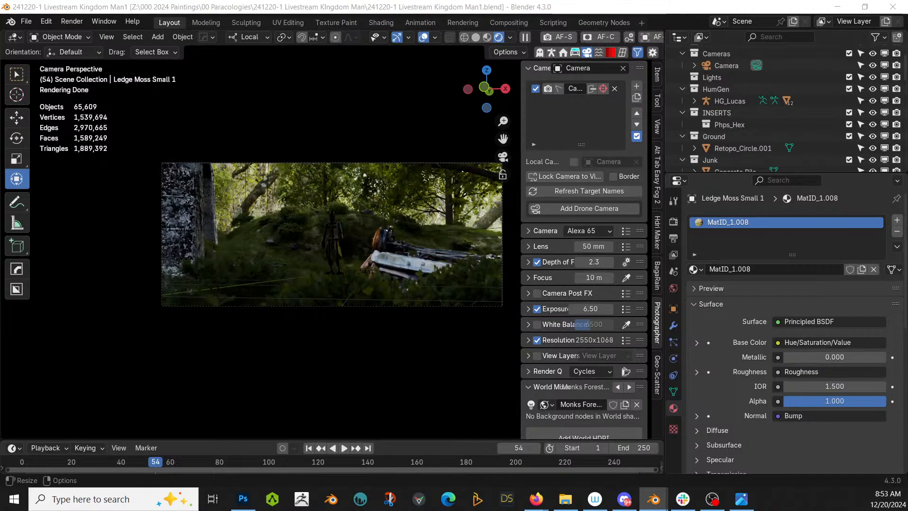
Add the Light Beam plane beside the figure, clear its rotation and scale it up about 31 times
left_click_drag(233, 223, 308, 262)
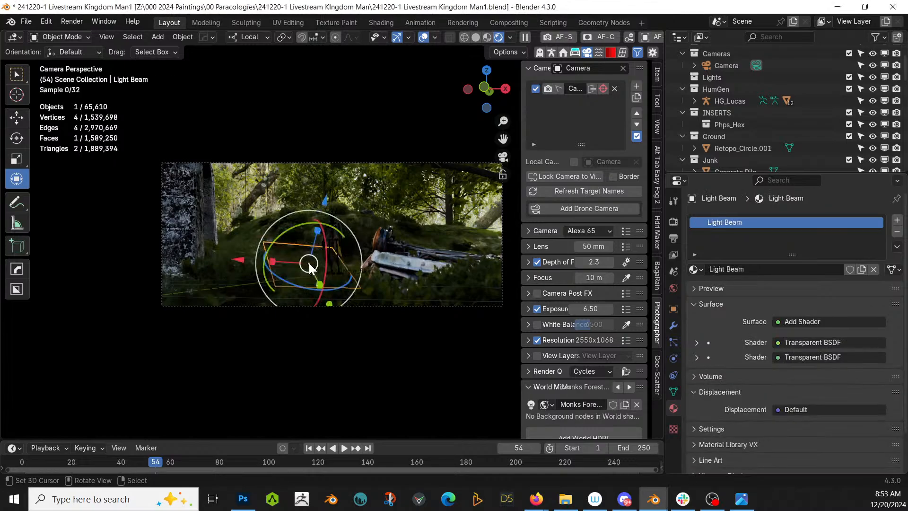
key("alt+r")
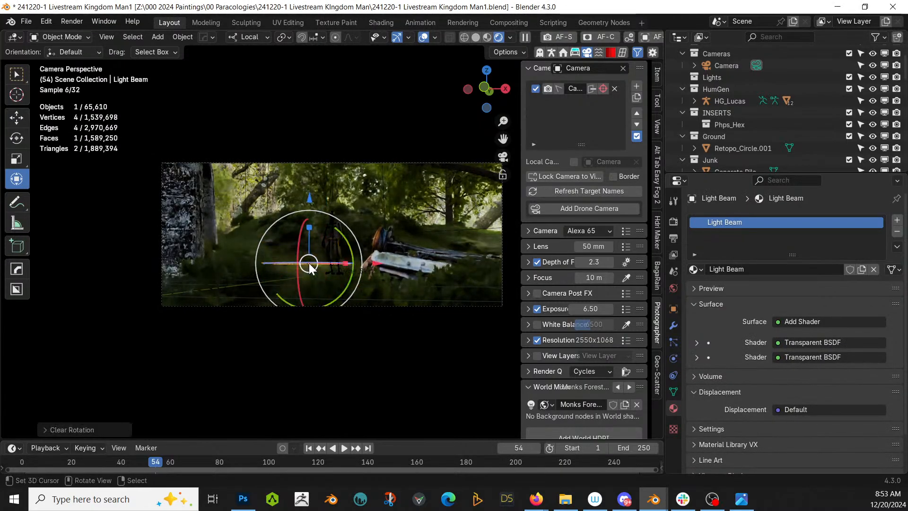
key("s")
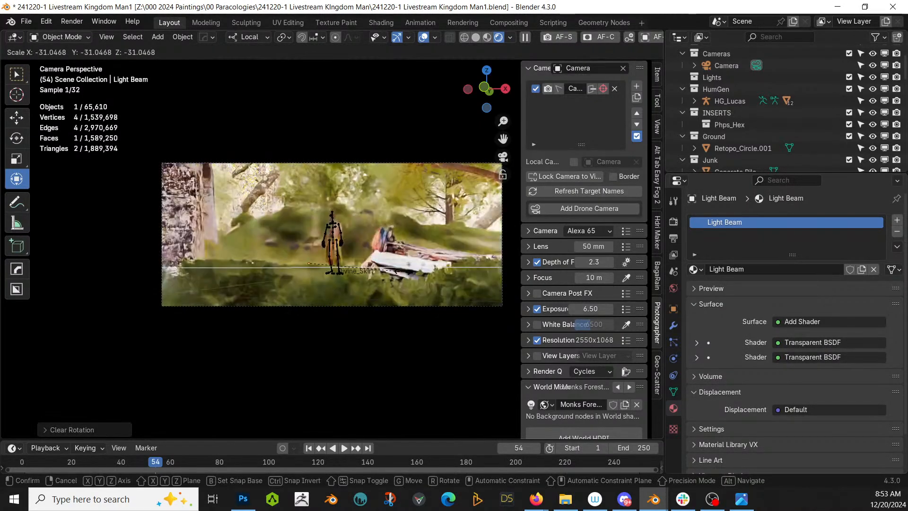
left_click(402, 271)
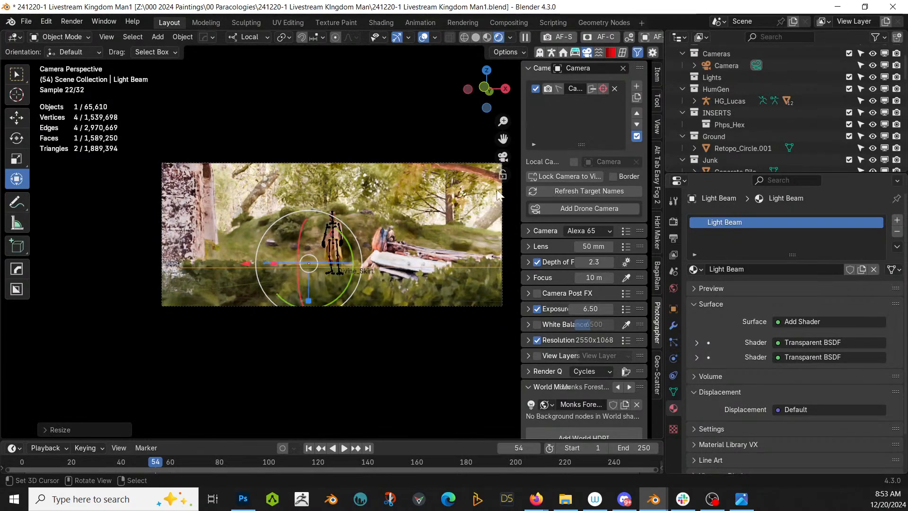
Exclude the Geo-Scatter collection from the view layer, and raise and shrink the Light Beam plane above the ground behind the figure
scroll(810, 140, "down", 4)
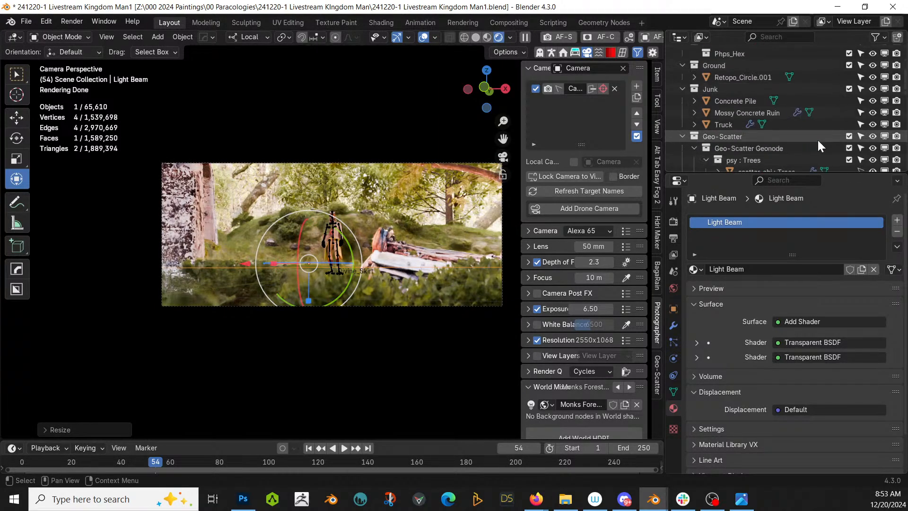
left_click(849, 137)
key("KP_0")
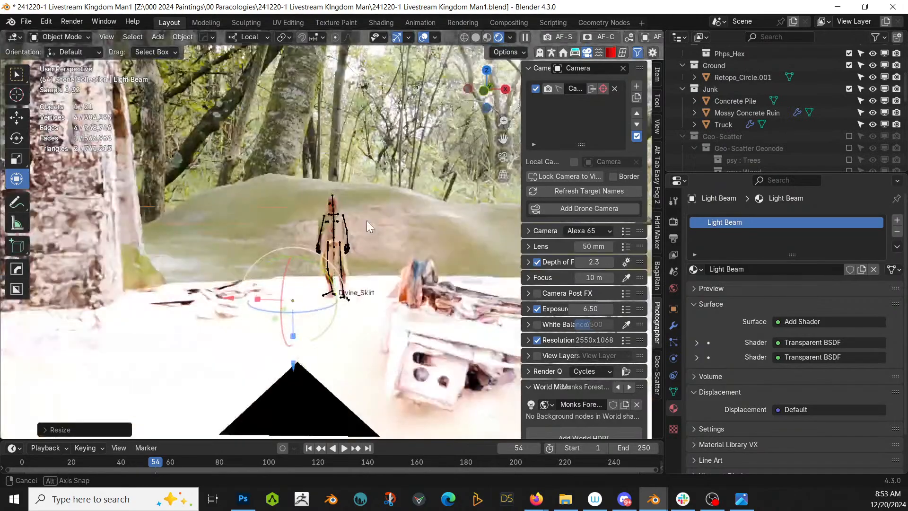
scroll(367, 220, "down", 6)
middle_click_drag(367, 220, 389, 297)
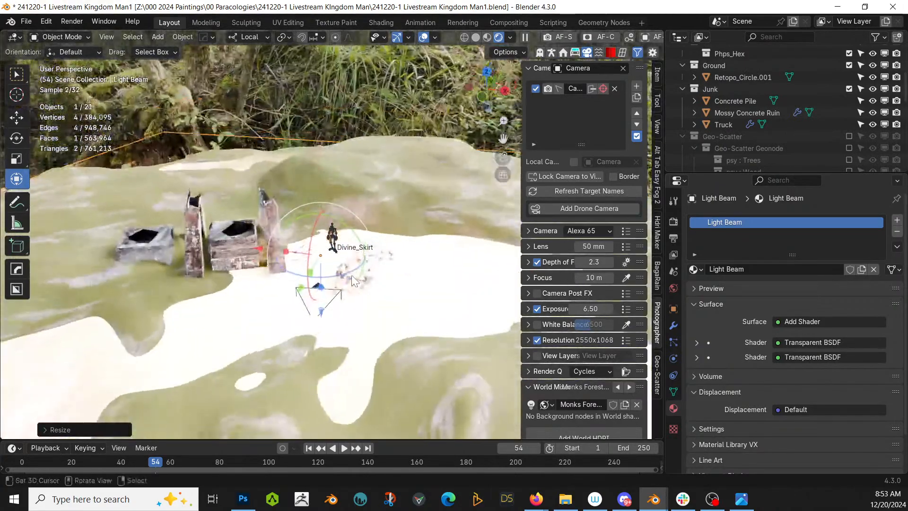
scroll(389, 297, "down", 5)
key("s")
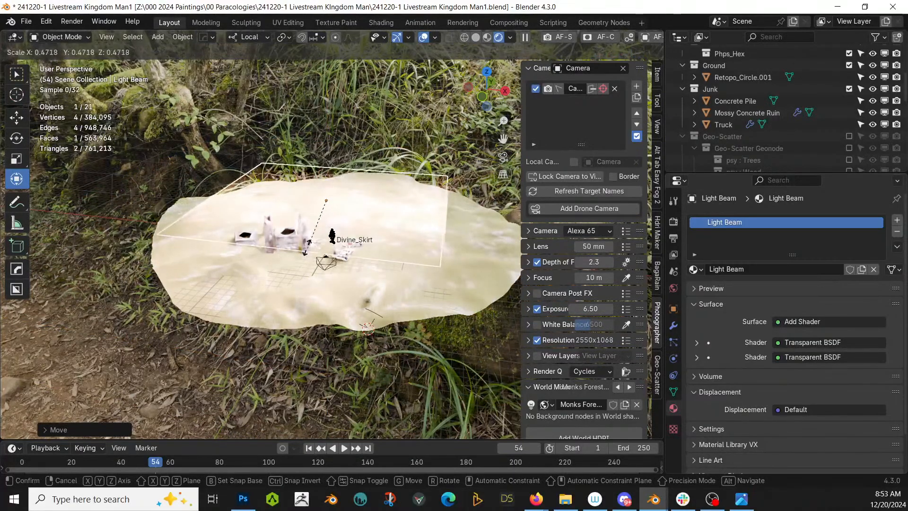
left_click(326, 200)
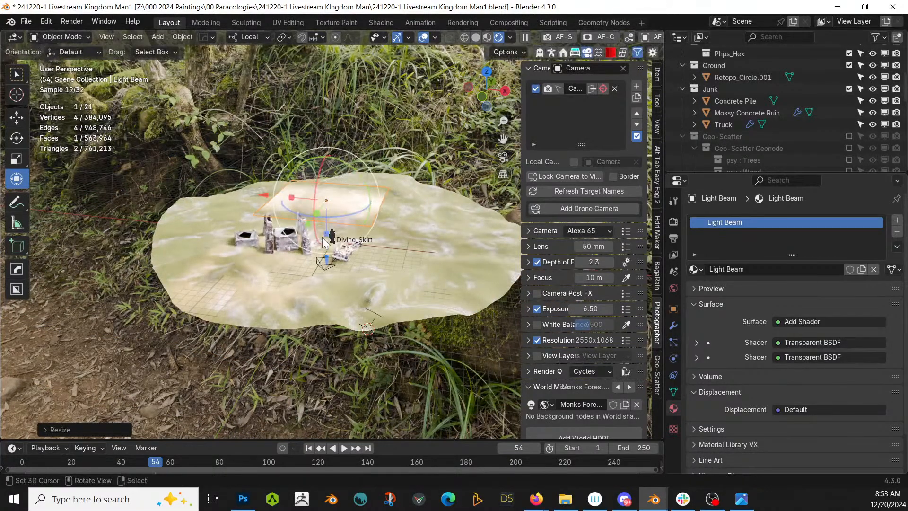
Rotate the Light Beam plane about 47° around its local Z axis
middle_click_drag(326, 200, 337, 273)
key("r")
key("x")
key("x")
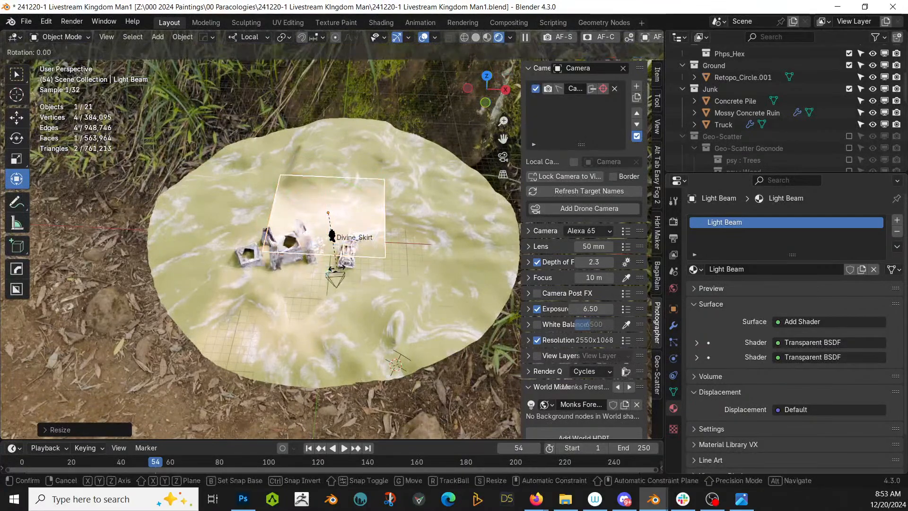
key("9")
key("Return")
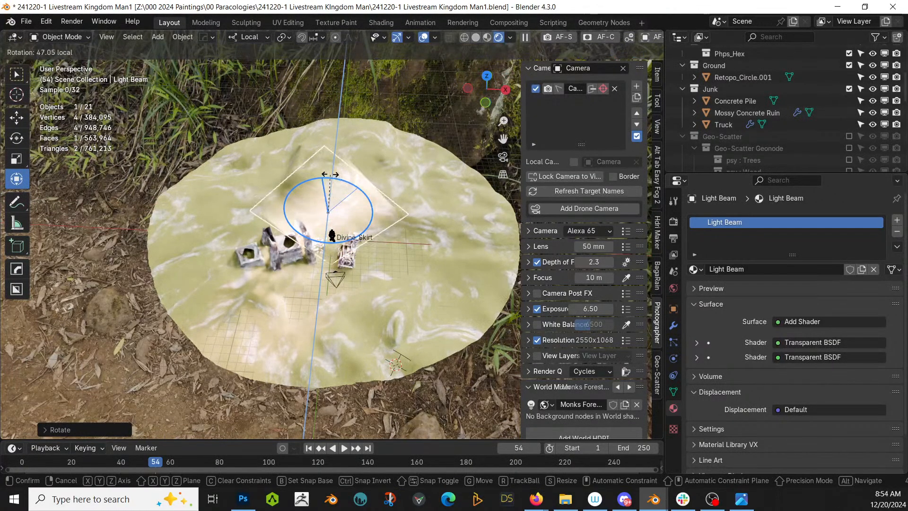
Enlarge the Light Beam plane slightly and move it over the figure and the wrecked car
key("s")
left_click(378, 211)
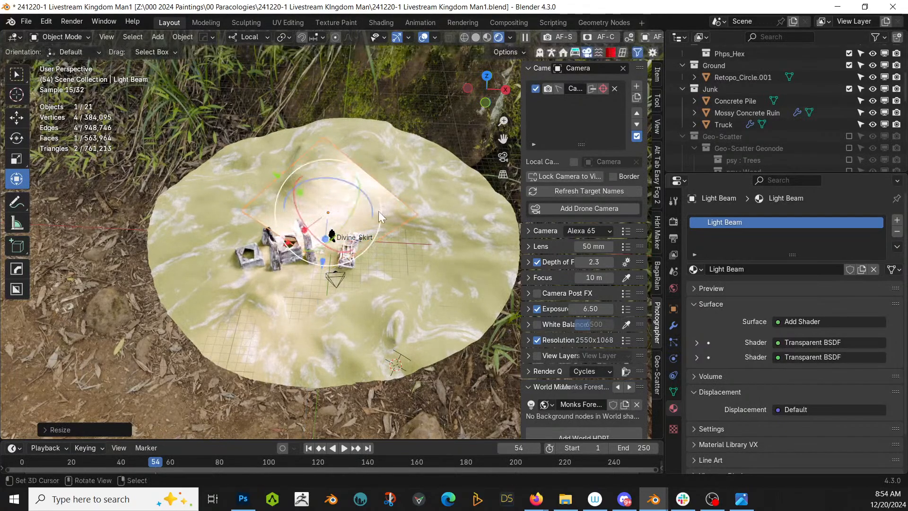
key("g")
left_click(331, 234)
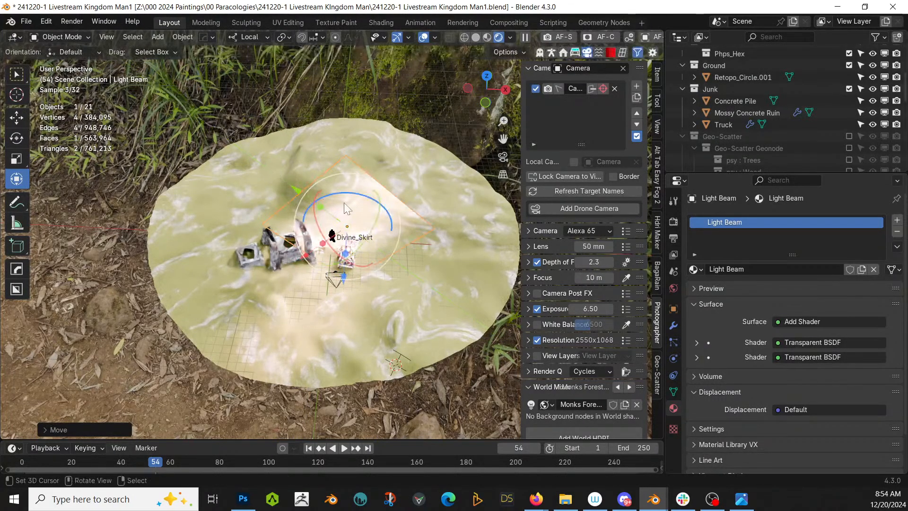
Scale the Light Beam plane to about 0.49 along its local Y axis, and re-enable the Geo-Scatter collection in camera view
key("s")
key("y")
key("y")
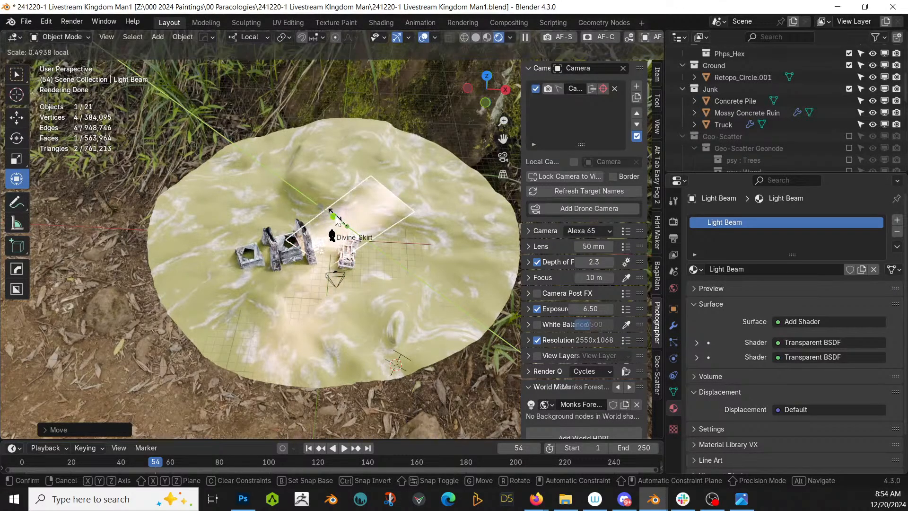
left_click(336, 217)
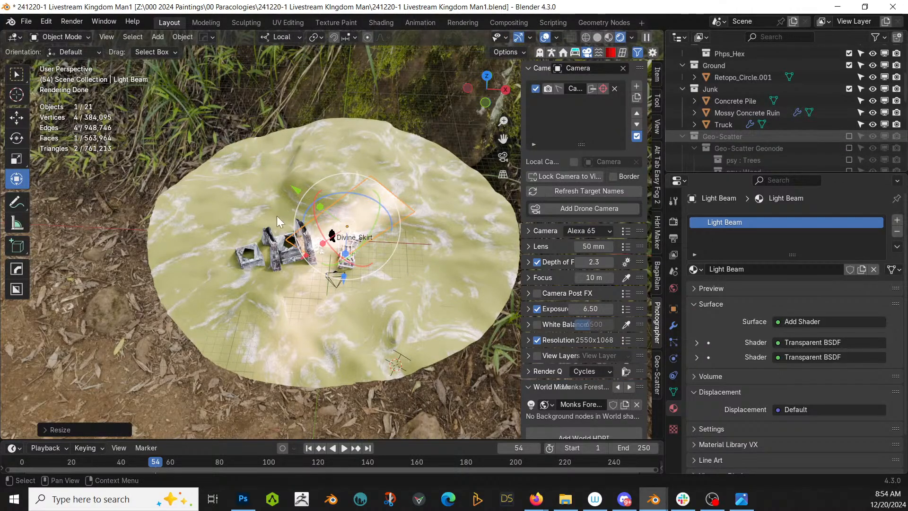
key("KP_0")
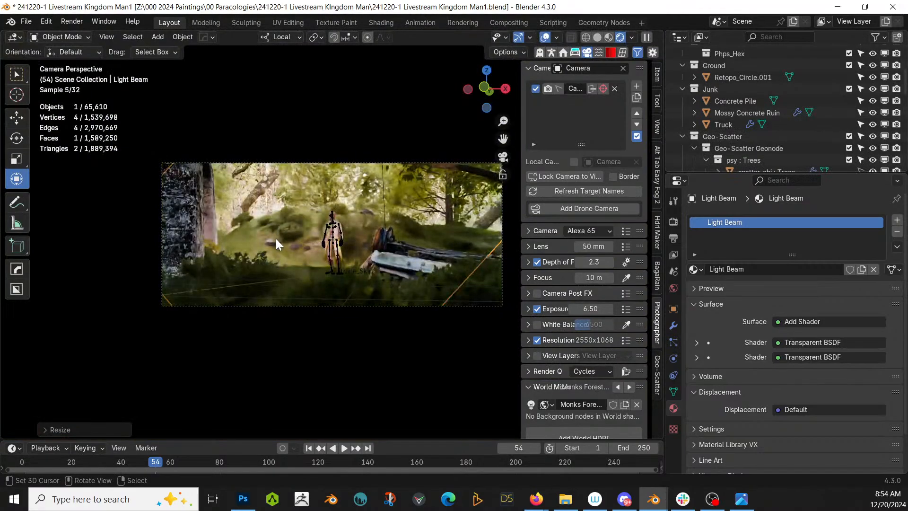
Scale the Light Beam plane to about 0.59 along its local Y axis
scroll(279, 239, "up", 2)
middle_click_drag(279, 239, 275, 247)
scroll(275, 248, "up", 3)
scroll(274, 248, "down", 5)
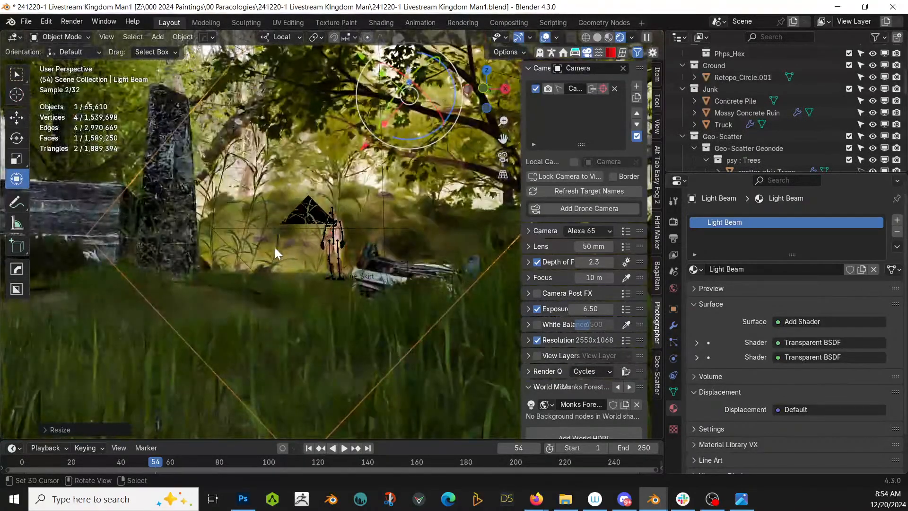
key("s")
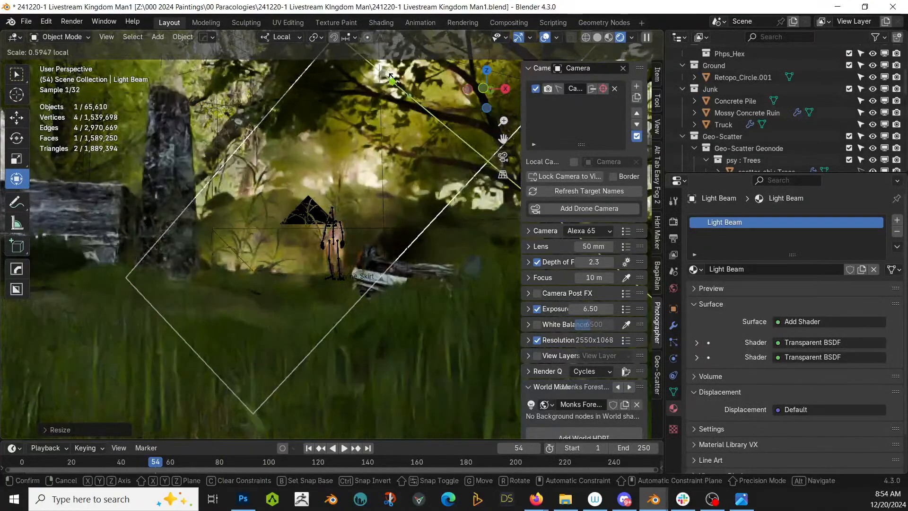
left_click_drag(390, 76, 393, 80)
middle_click_drag(379, 121, 370, 179)
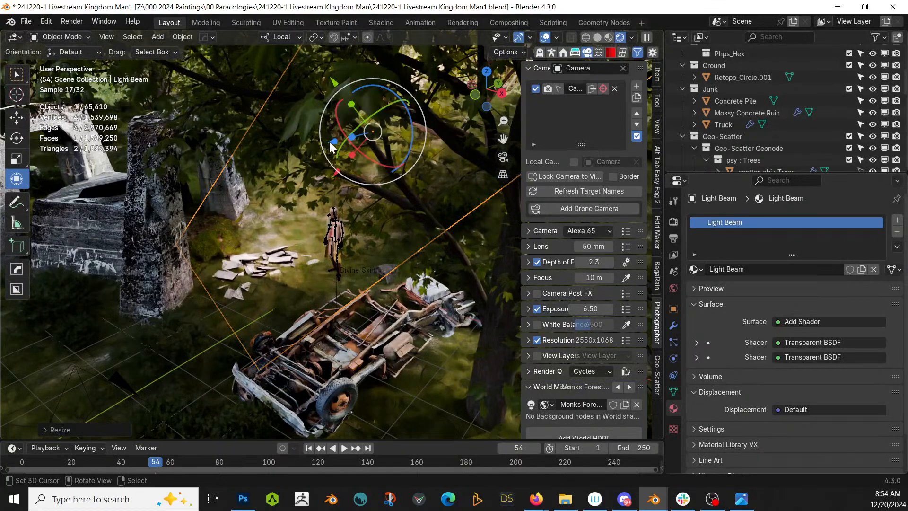
Move the Light Beam plane along its local axes so it slants across the figure between the pillar and the wrecked car
left_click_drag(329, 141, 384, 123)
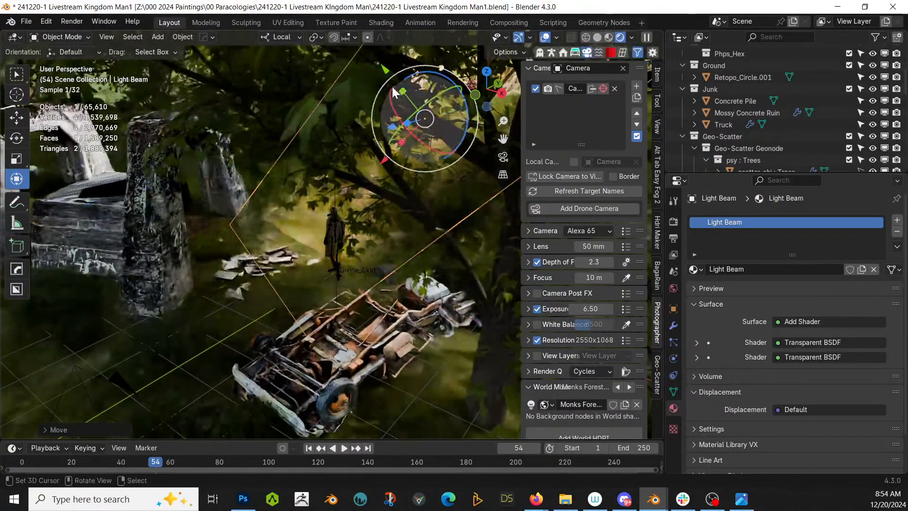
left_click_drag(385, 66, 396, 78)
middle_click_drag(362, 180, 365, 168)
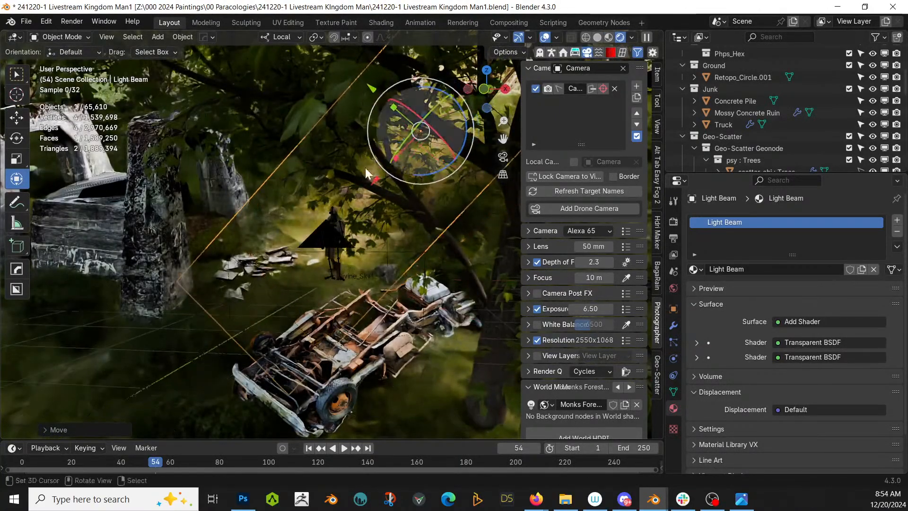
scroll(334, 240, "up", 10)
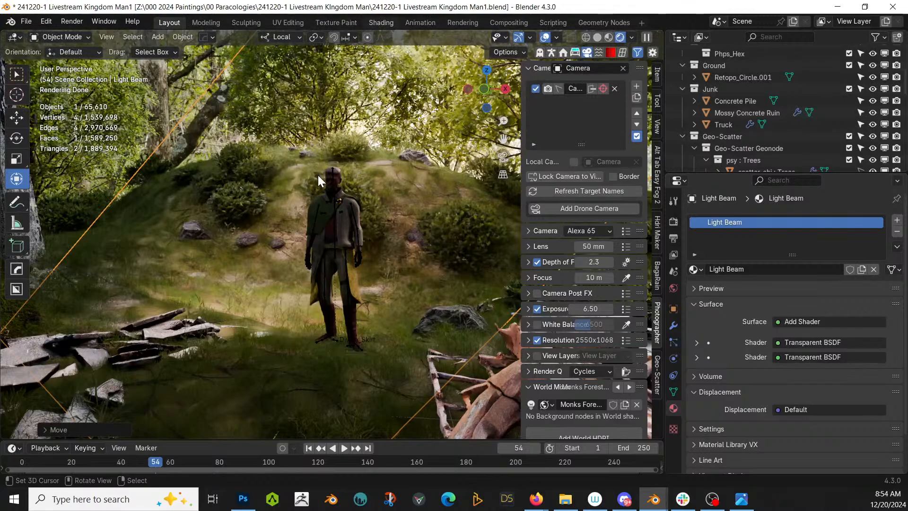
Open the Shading workspace and examine the Light Beam material's node chain from the gradient to the Material Output
key("ctrl+Page_Down")
key("ctrl+Page_Down")
key("ctrl+Page_Down")
key("ctrl+Page_Down")
key("ctrl+Page_Down")
scroll(462, 329, "down", 2)
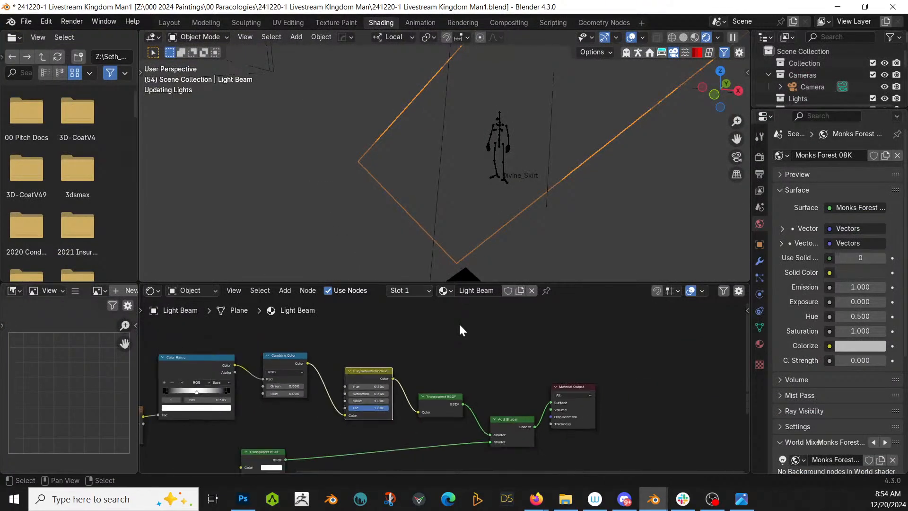
middle_click_drag(461, 328, 570, 449)
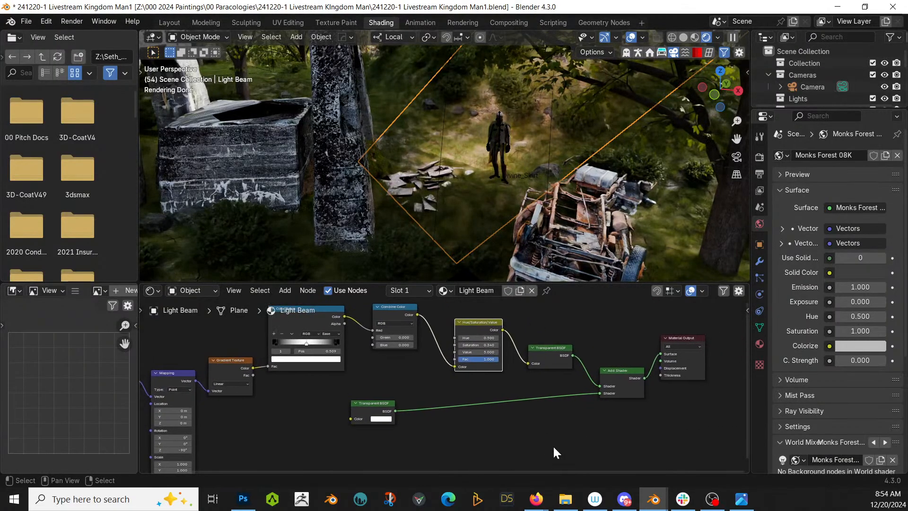
scroll(571, 409, "up", 1)
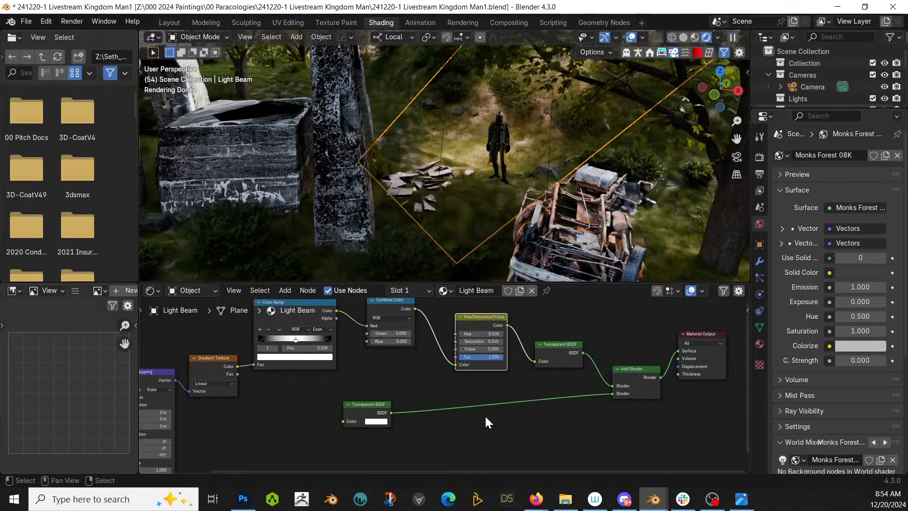
middle_click_drag(301, 387, 280, 421)
scroll(428, 422, "up", 3)
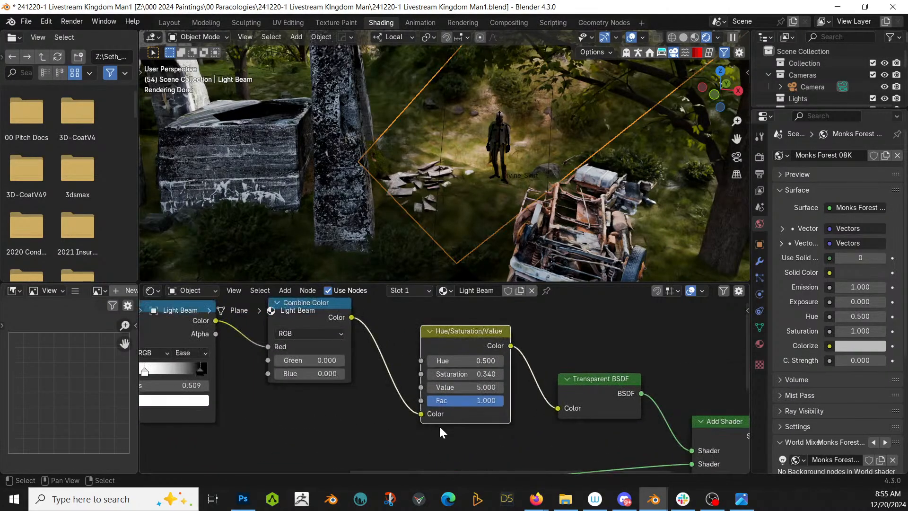
middle_click_drag(440, 431, 174, 381)
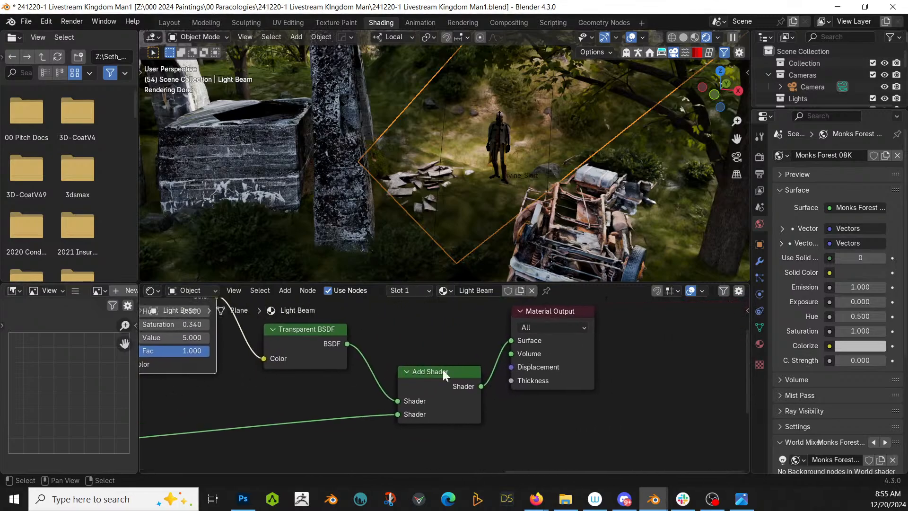
middle_click_drag(689, 402, 574, 415)
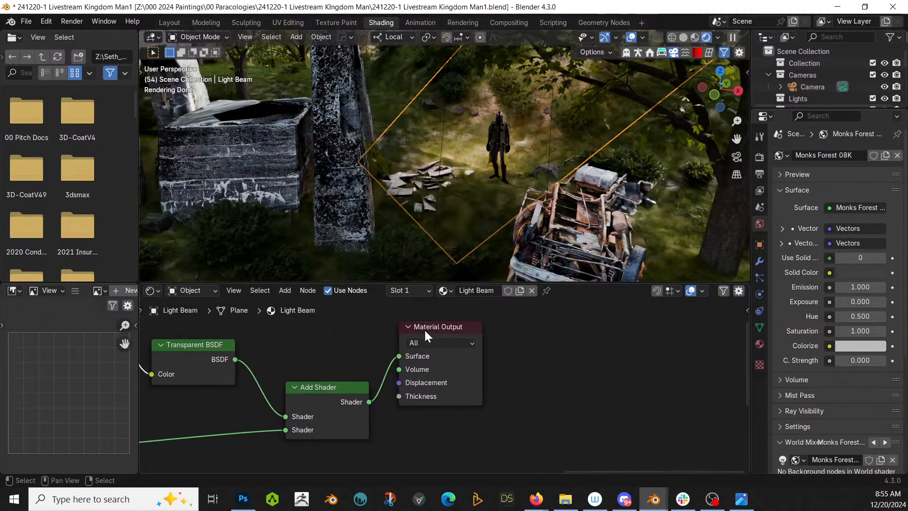
Move the Material Output node farther away and insert a Mix Shader between it and the Add Shader
left_click_drag(427, 323, 686, 355)
middle_click_drag(431, 346, 496, 336)
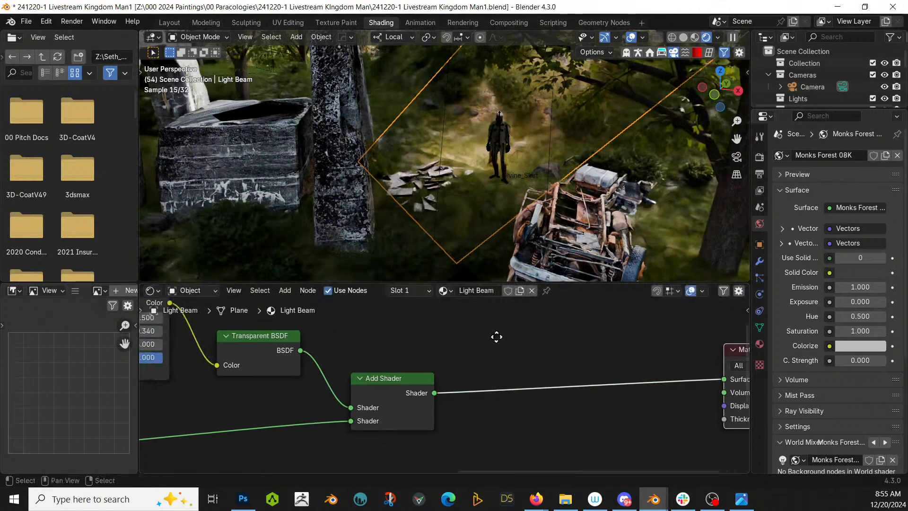
key("shift+a")
left_click(469, 325)
type("m")
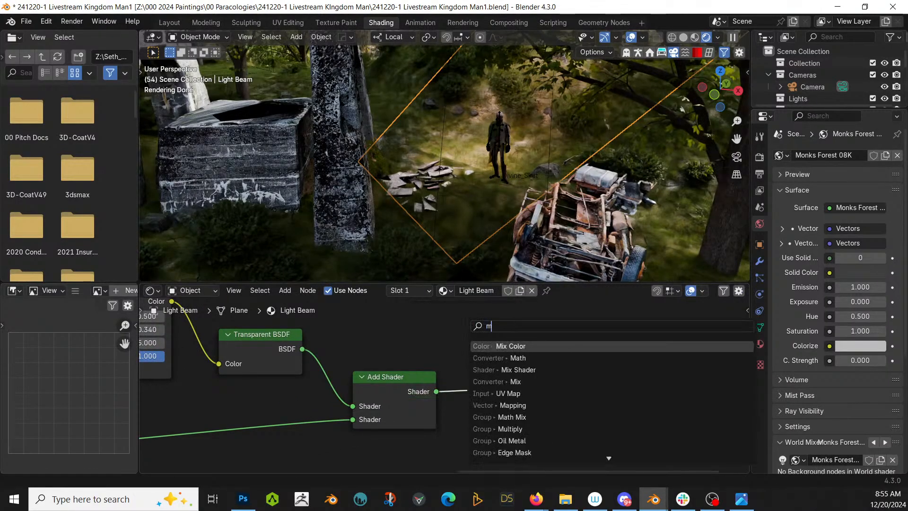
type("ix")
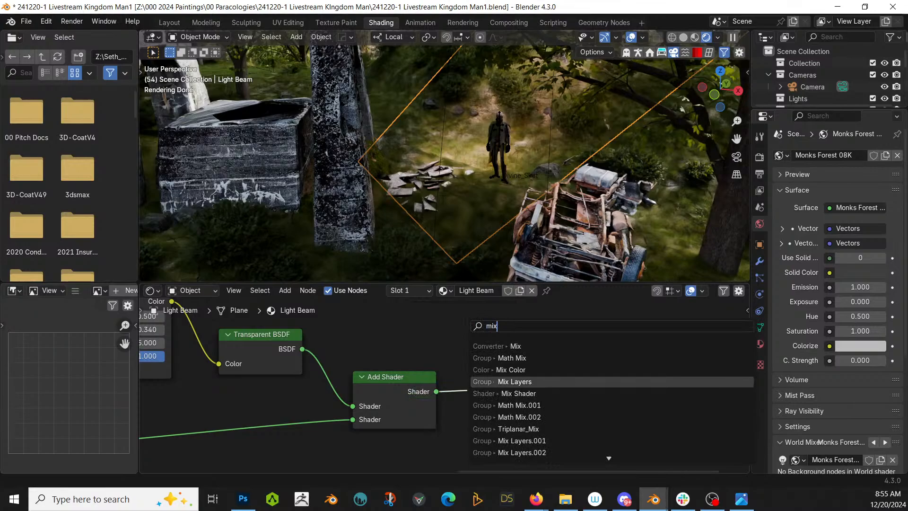
left_click(530, 393)
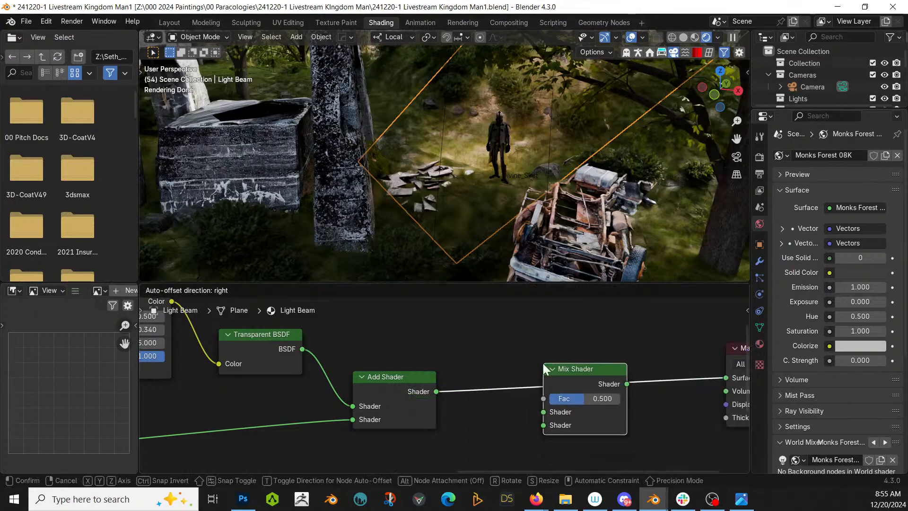
left_click(544, 367)
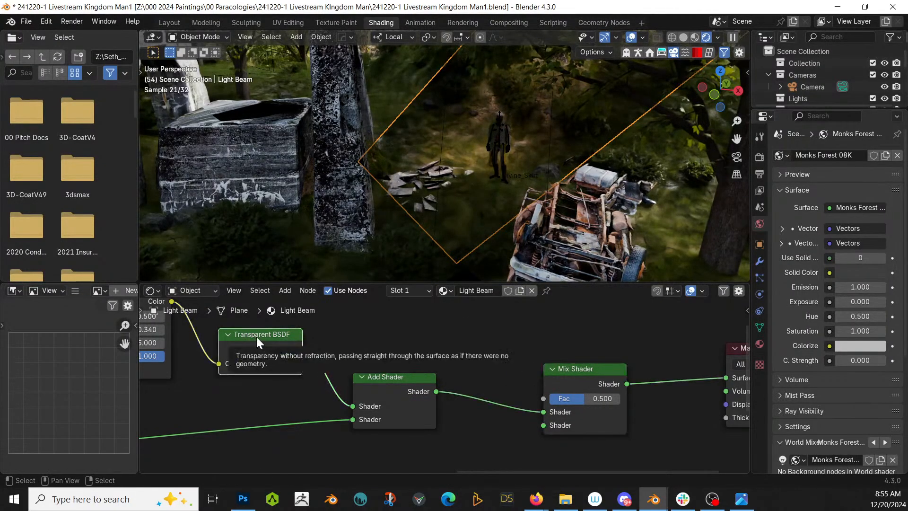
Duplicate the Transparent BSDF node and connect the copy to the Mix Shader's second shader input
scroll(271, 333, "down", 2)
key("shift+d")
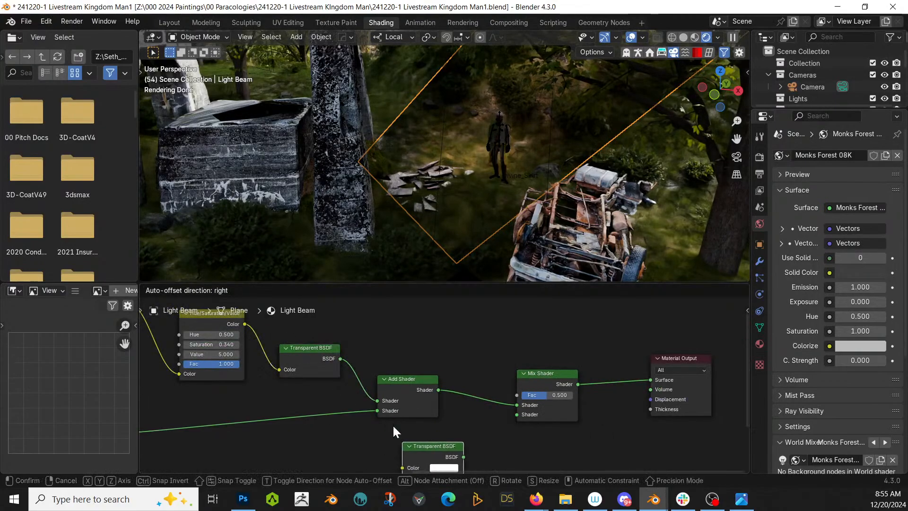
left_click_drag(463, 457, 519, 416)
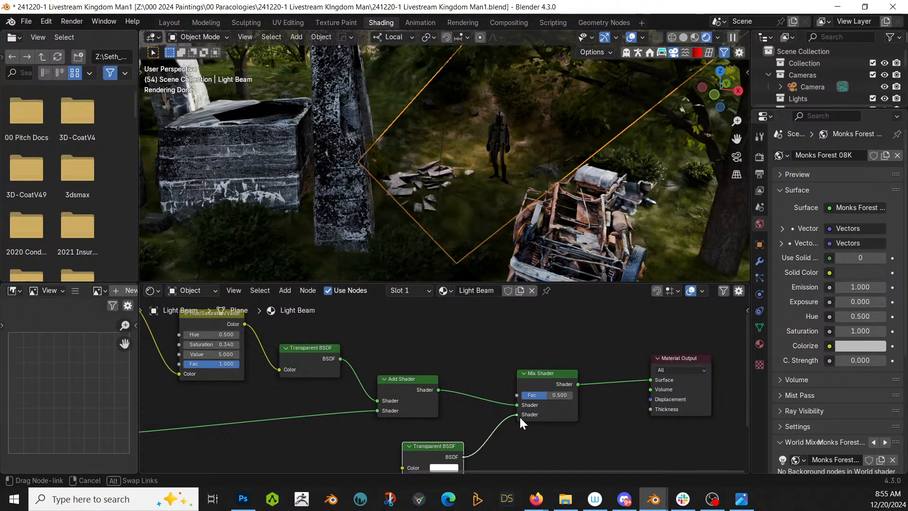
Add an Ambient Occlusion node and connect its Color output to the Mix Shader's Fac input
middle_click_drag(435, 335, 452, 371)
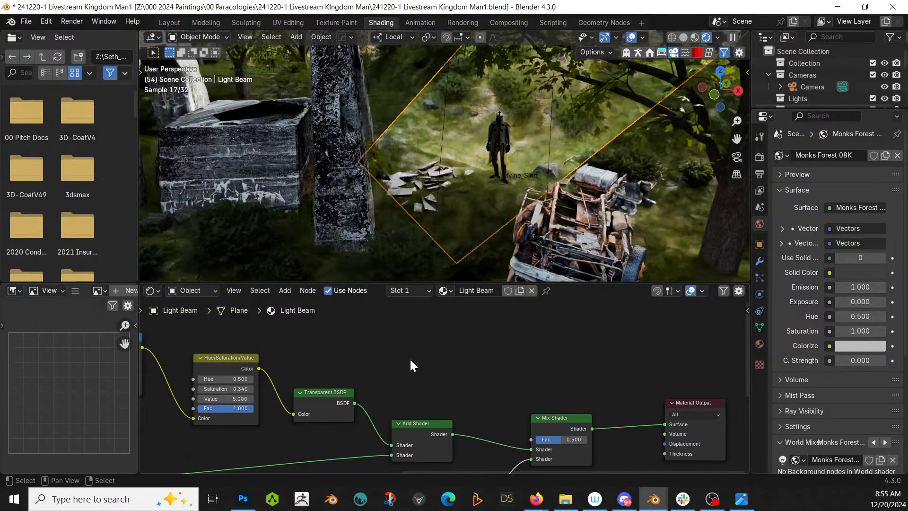
key("shift+a")
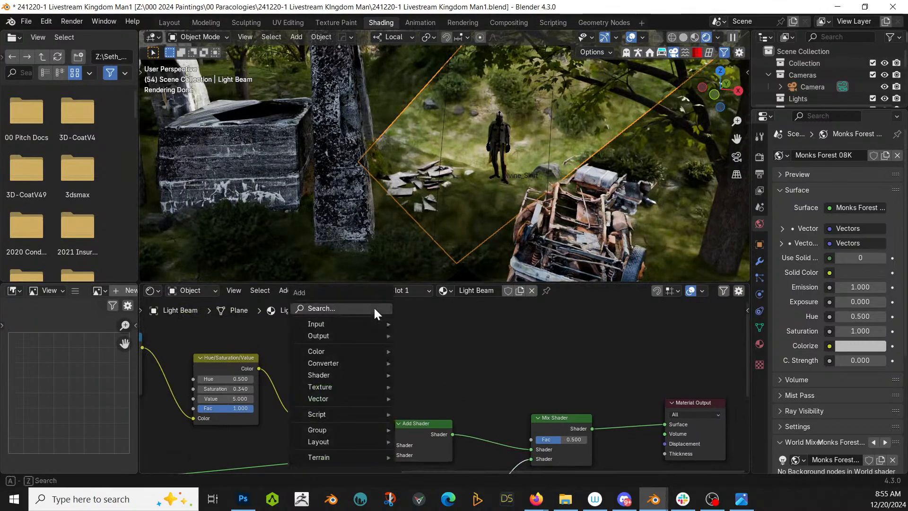
left_click(353, 308)
type("ambin")
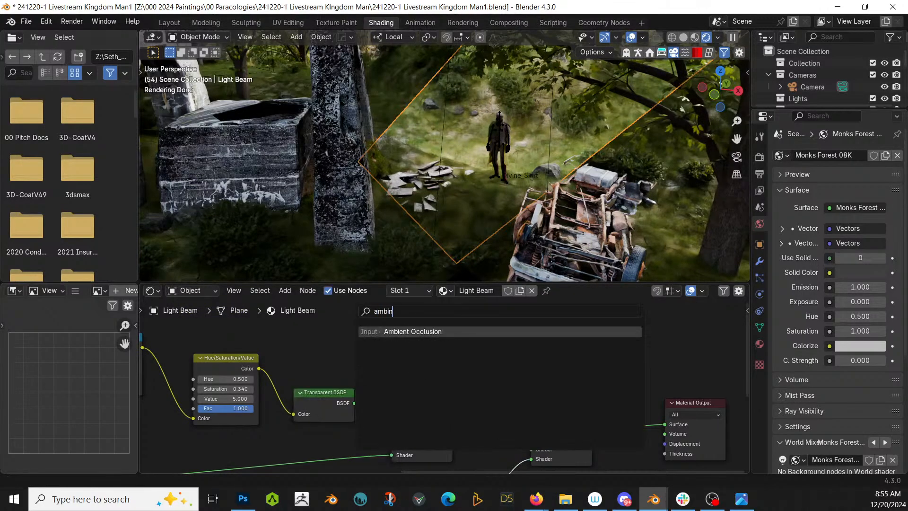
key("Return")
left_click(394, 311)
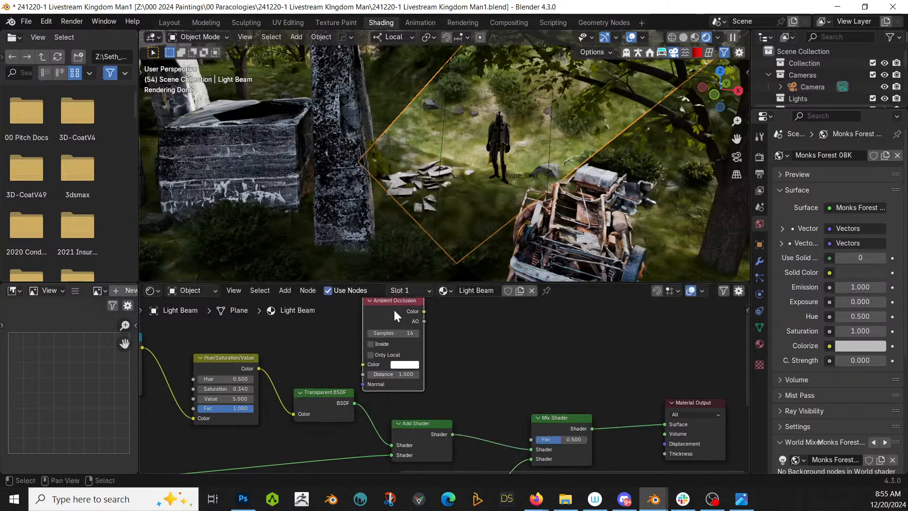
left_click_drag(424, 311, 533, 433)
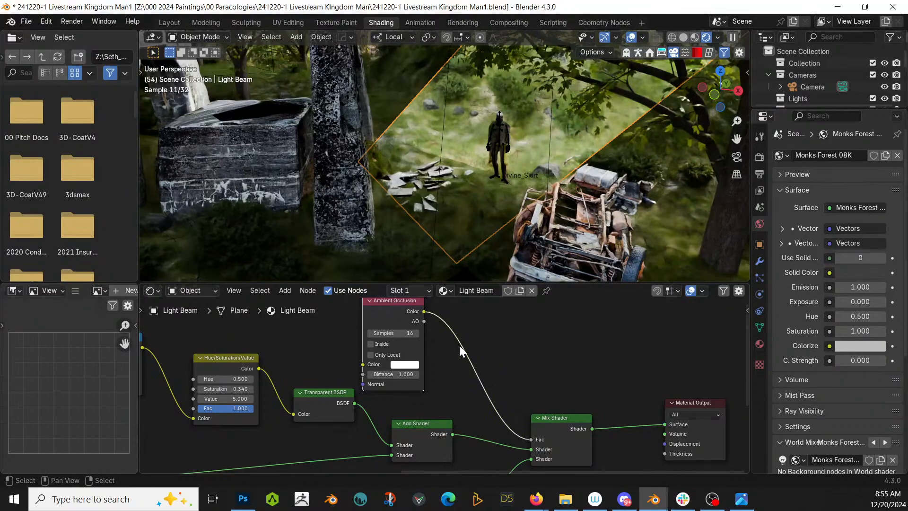
Preview the Ambient Occlusion node on the Light Beam plane and set its Distance to 5.3
middle_click_drag(492, 396, 498, 332)
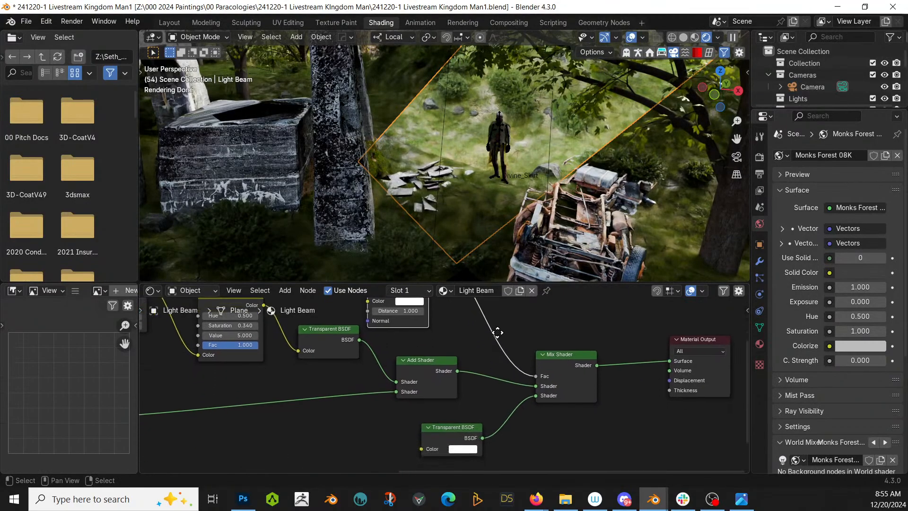
scroll(540, 341, "up", 1)
middle_click_drag(518, 274, 495, 256)
middle_click_drag(482, 379, 482, 461)
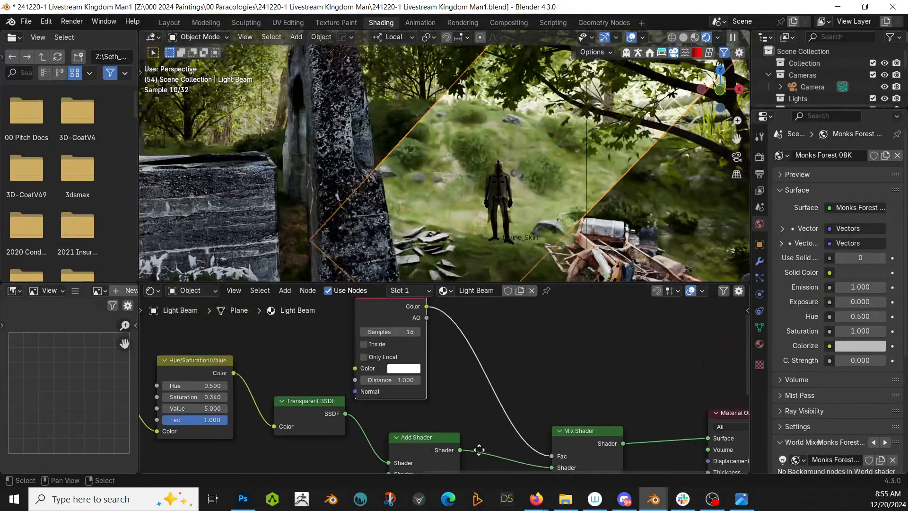
left_click(392, 299, "ctrl+shift")
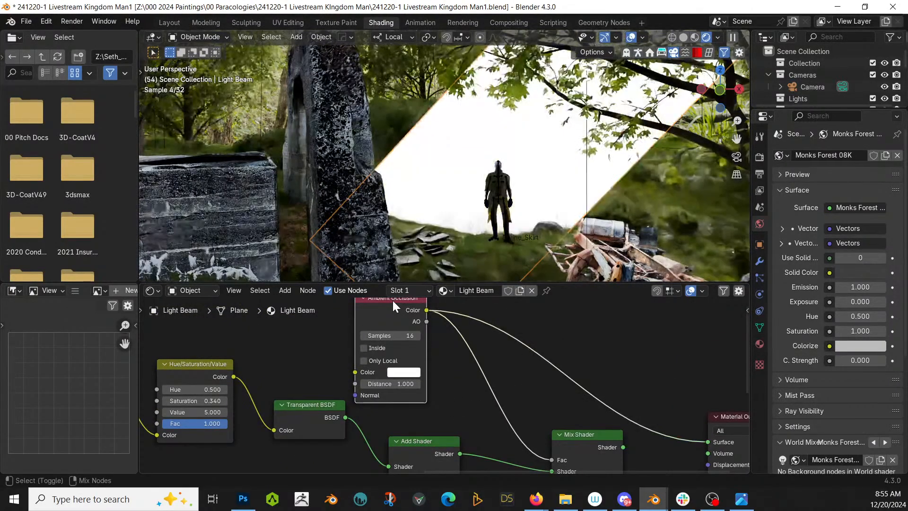
left_click(392, 384)
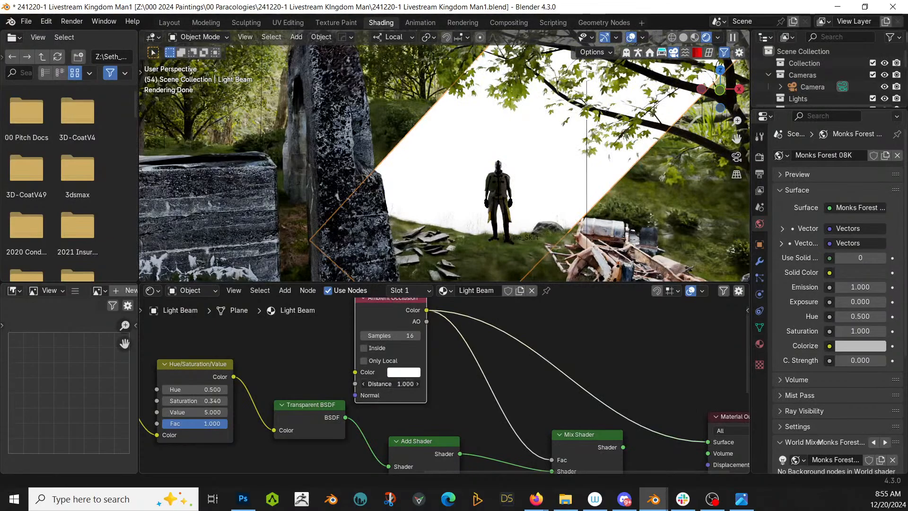
type("5.3")
key("Return")
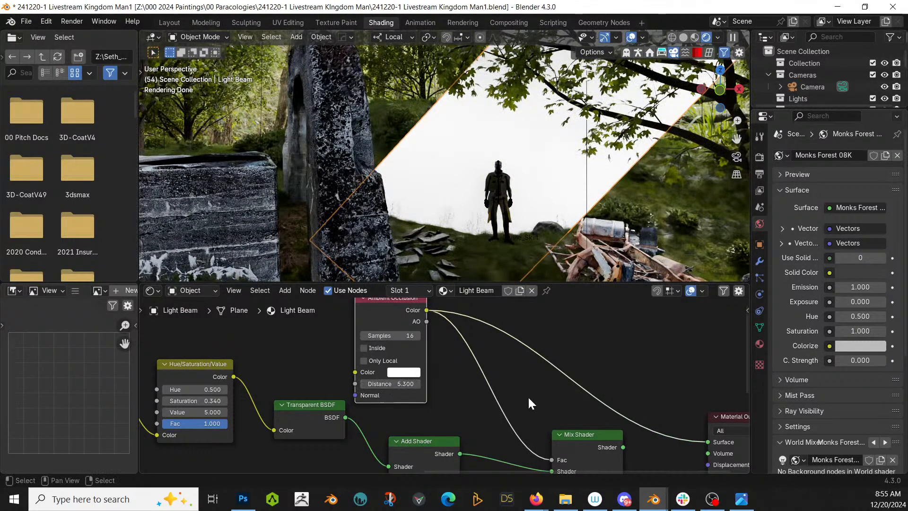
Insert a Color Ramp between the Ambient Occlusion node and the Mix Shader's Fac, and preview the ramp's output
key("shift+a")
left_click(474, 324)
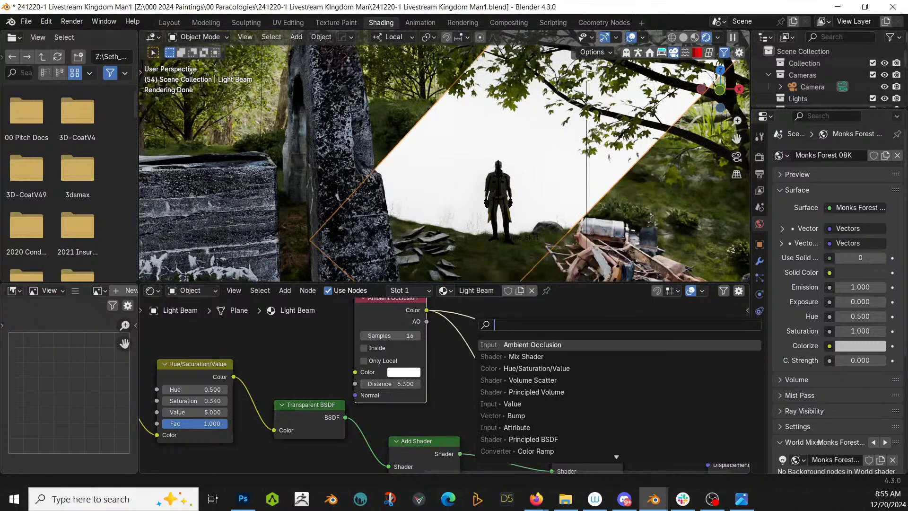
type("ramp")
key("Return")
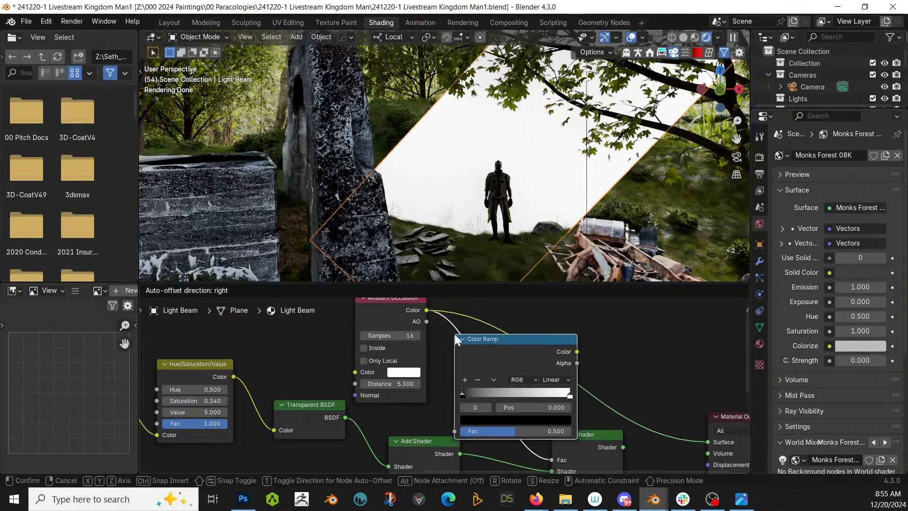
left_click(483, 340)
left_click(484, 339, "ctrl+shift")
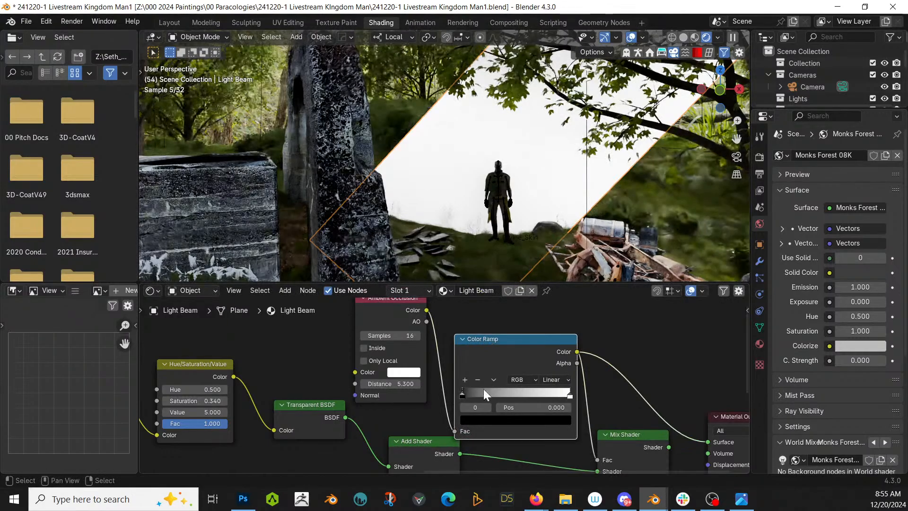
Move the Color Ramp's black stop to 0.436 and reconnect the Mix Shader to the Material Output's Surface
left_click(463, 394)
left_click_drag(478, 395, 511, 399)
scroll(373, 396, "down", 1)
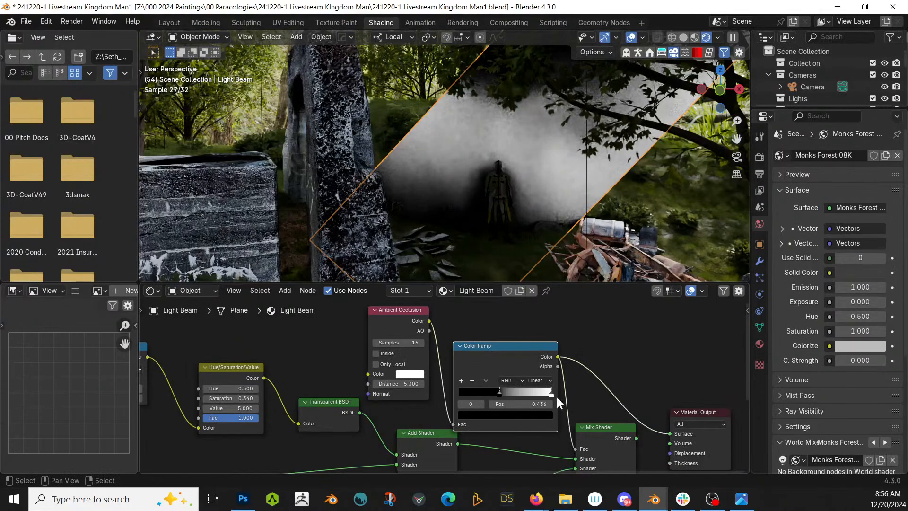
left_click(605, 428, "ctrl+shift")
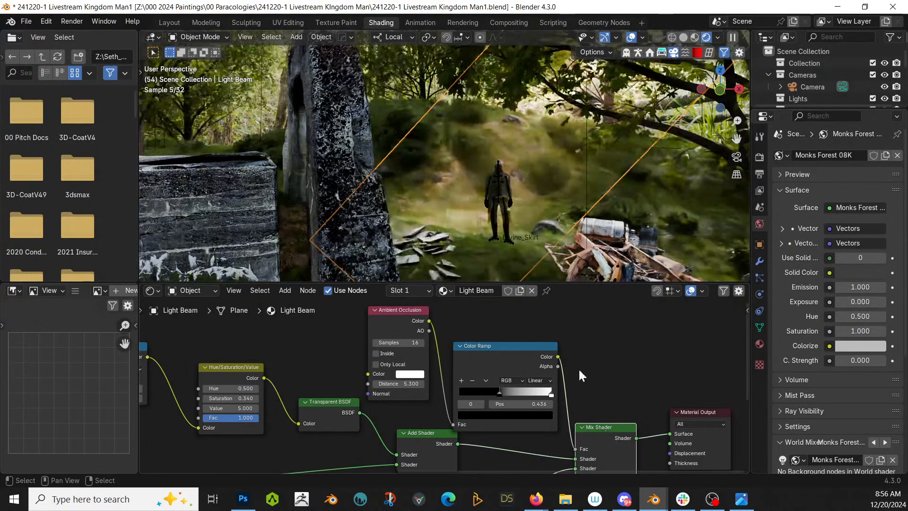
middle_click_drag(523, 225, 512, 212)
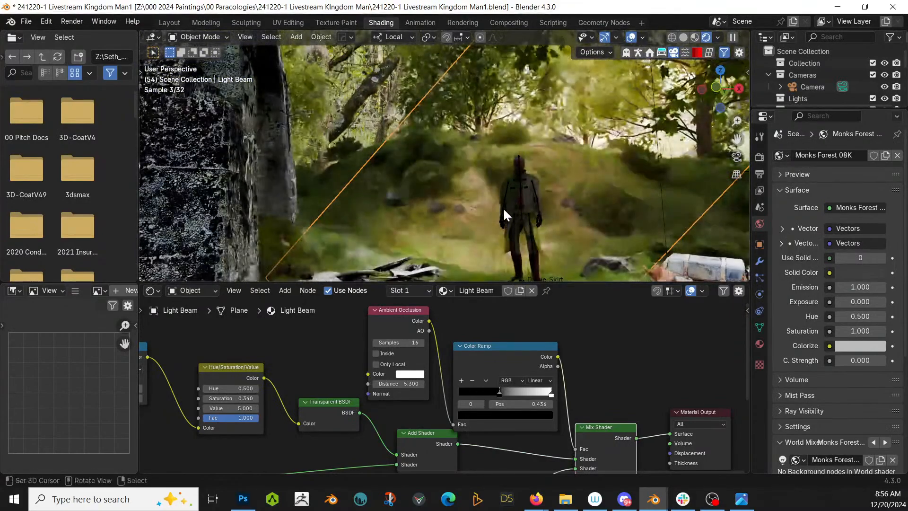
Compare the Light Beam material's Add Shader output with its Mix Shader output by previewing each on the plane
middle_click_drag(567, 364, 577, 471)
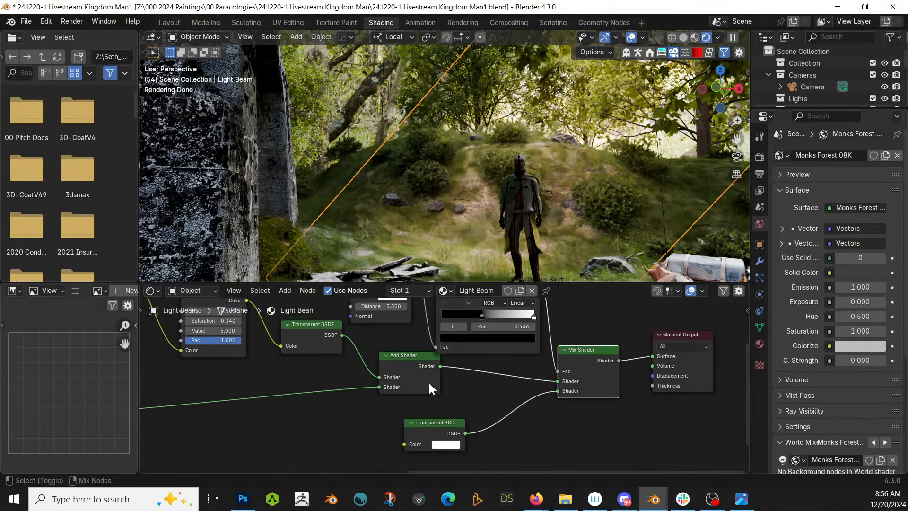
left_click(408, 355, "ctrl+shift")
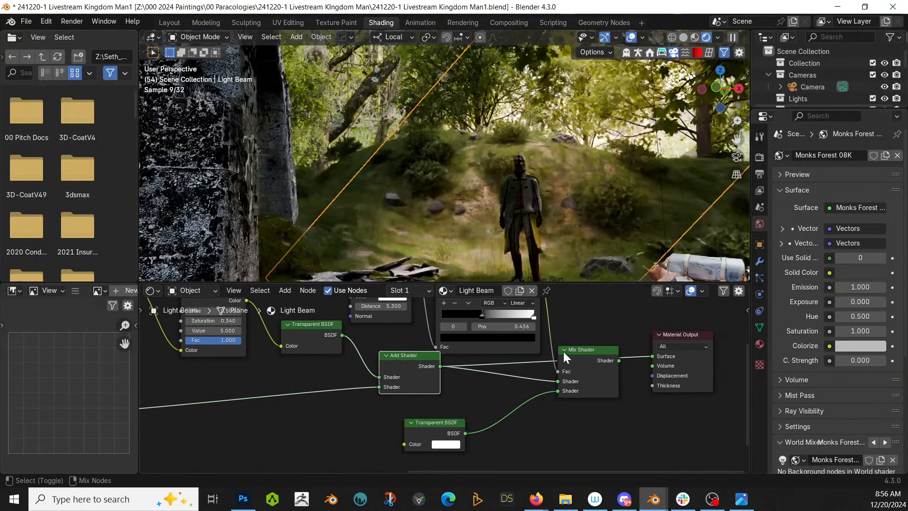
left_click(580, 350, "ctrl+shift")
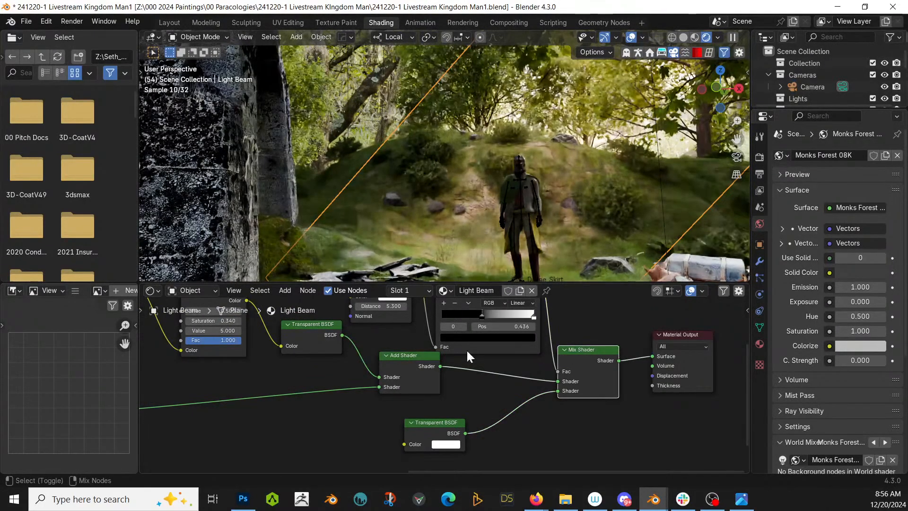
left_click(409, 355, "ctrl+shift")
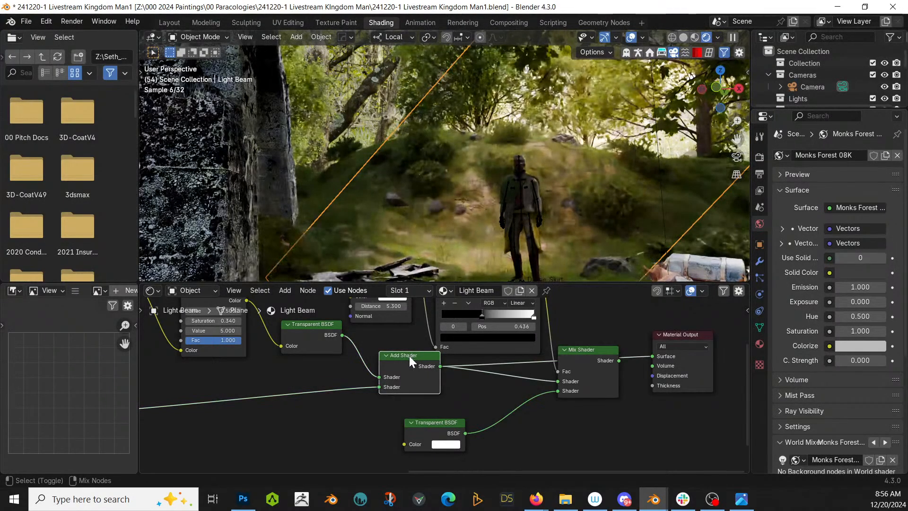
middle_click_drag(519, 370, 547, 394)
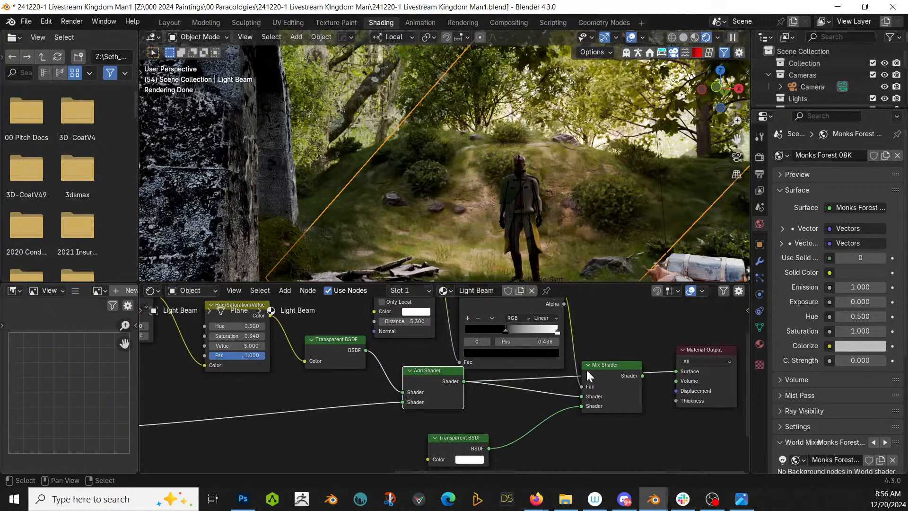
left_click(603, 366)
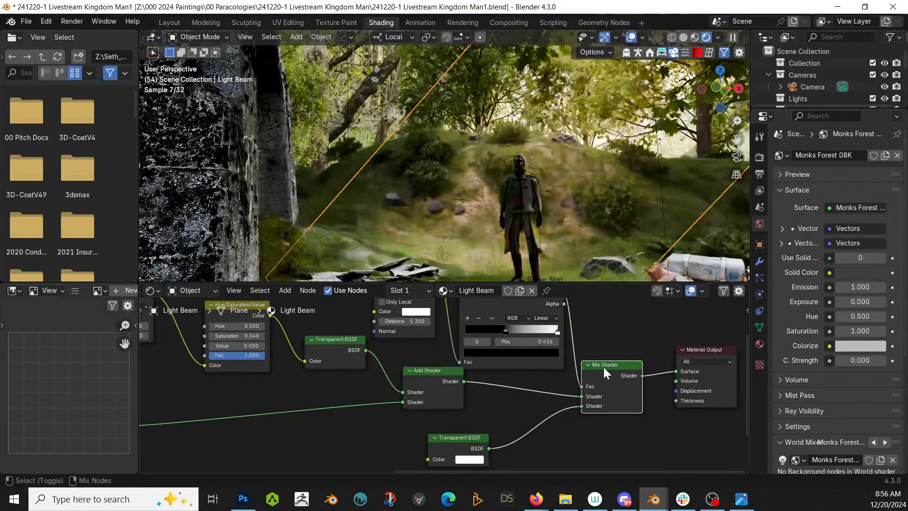
Delete the Mix Shader, Color Ramp and Ambient Occlusion nodes, and connect the Add Shader to the Material Output's Surface
middle_click_drag(547, 373, 540, 415)
scroll(492, 387, "down", 1)
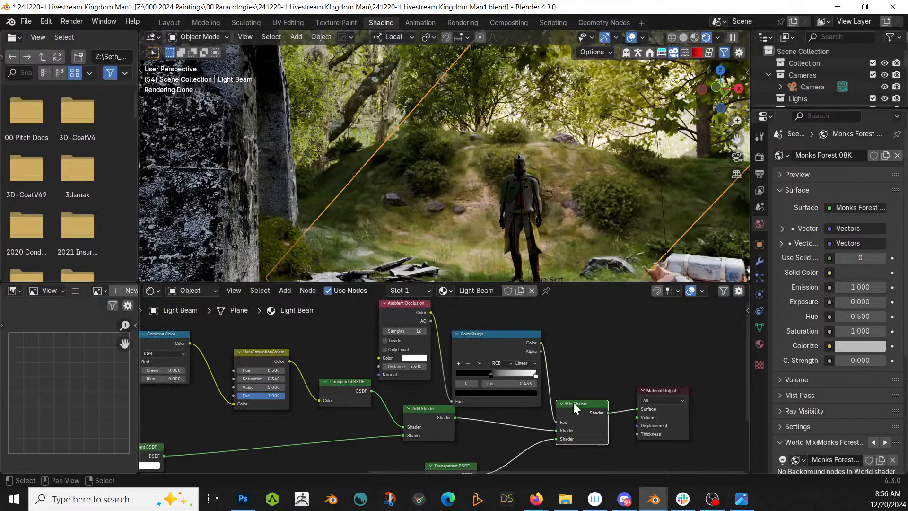
left_click(499, 333, "shift")
left_click(408, 302, "shift")
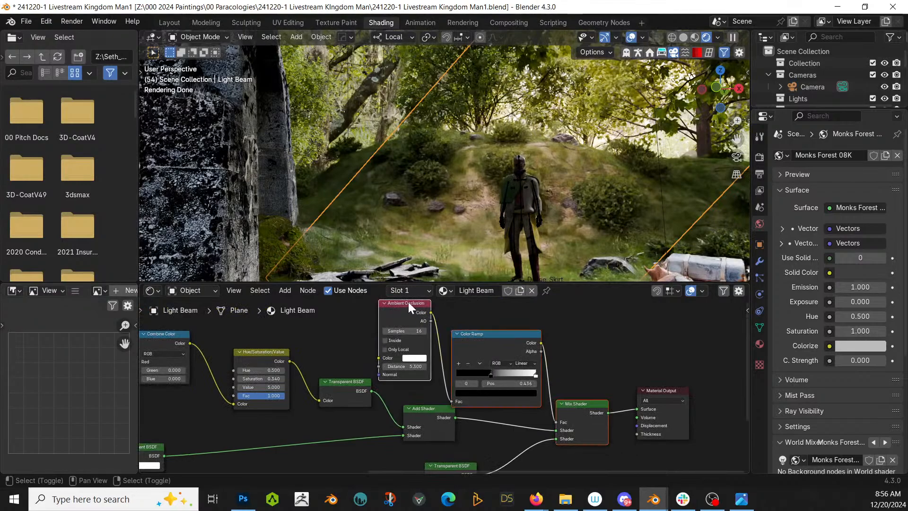
key("Delete")
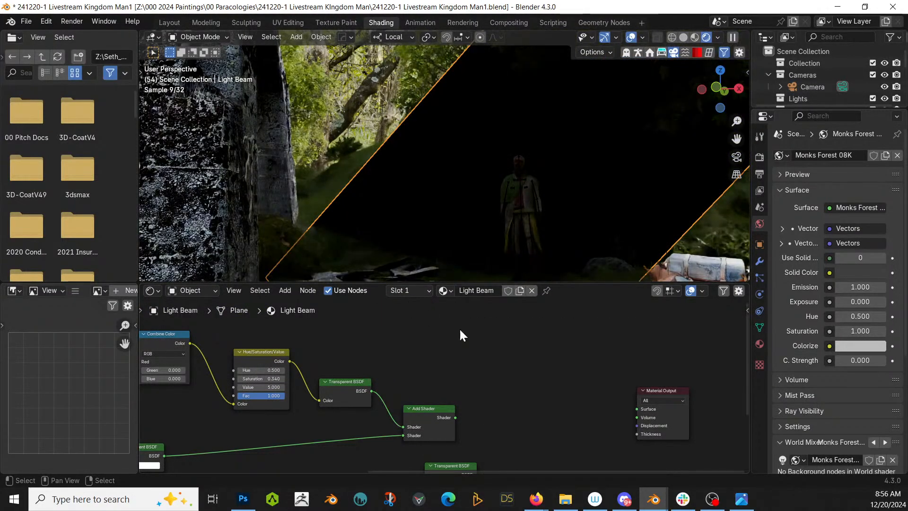
left_click_drag(455, 417, 636, 409)
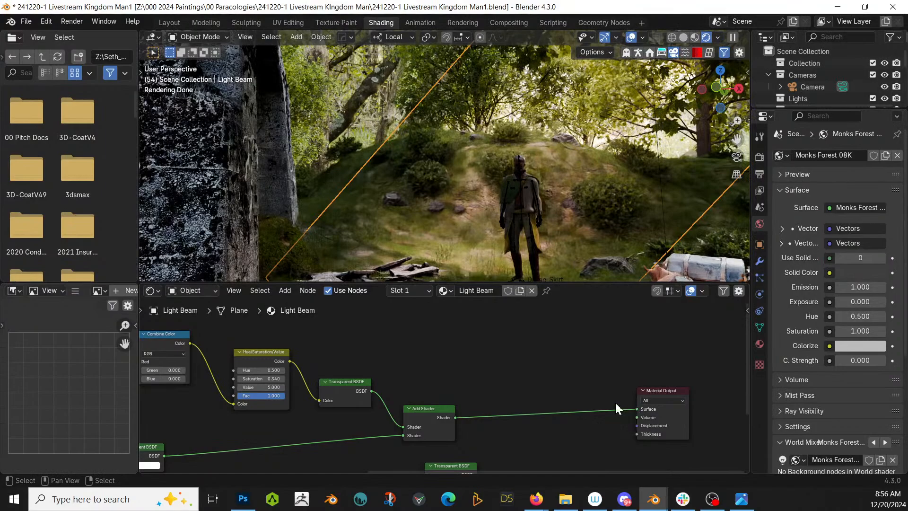
Examine the figure and the light beam through the camera and up close in the rendered viewport
middle_click_drag(575, 177, 511, 215)
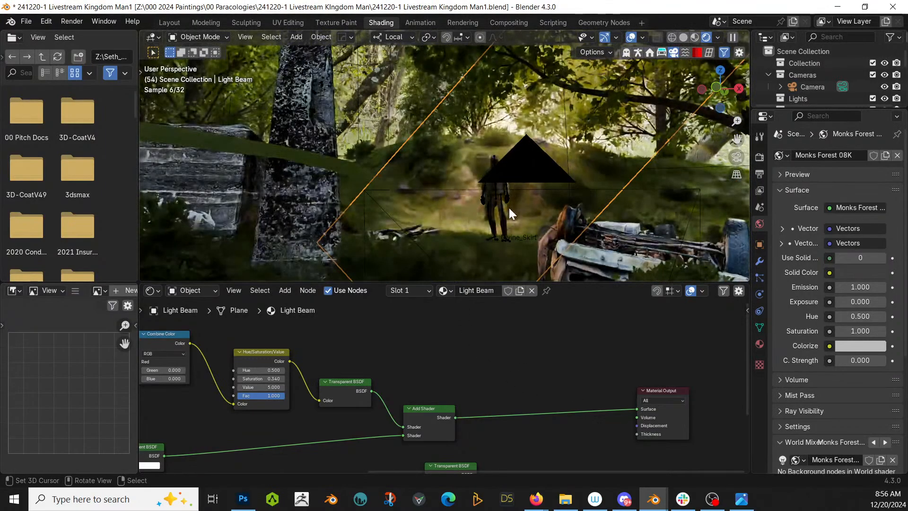
key("KP_0")
scroll(509, 208, "up", 5)
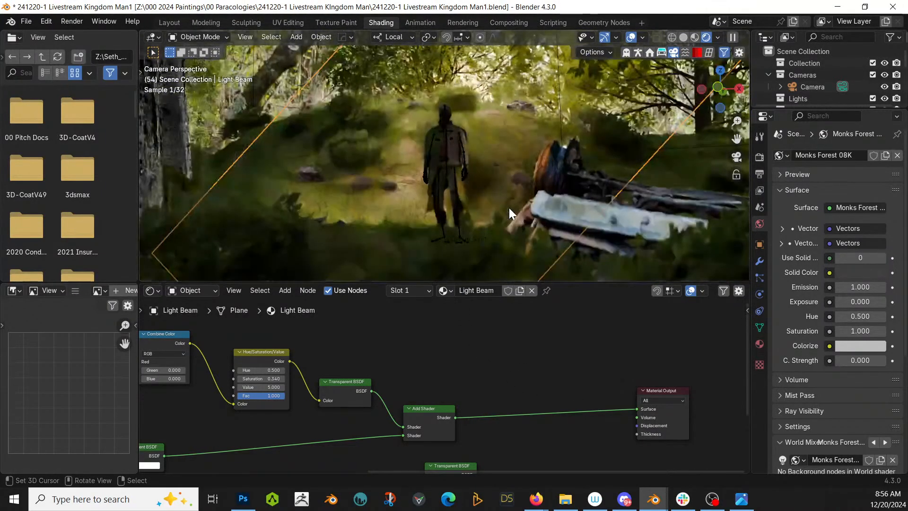
scroll(509, 208, "up", 2)
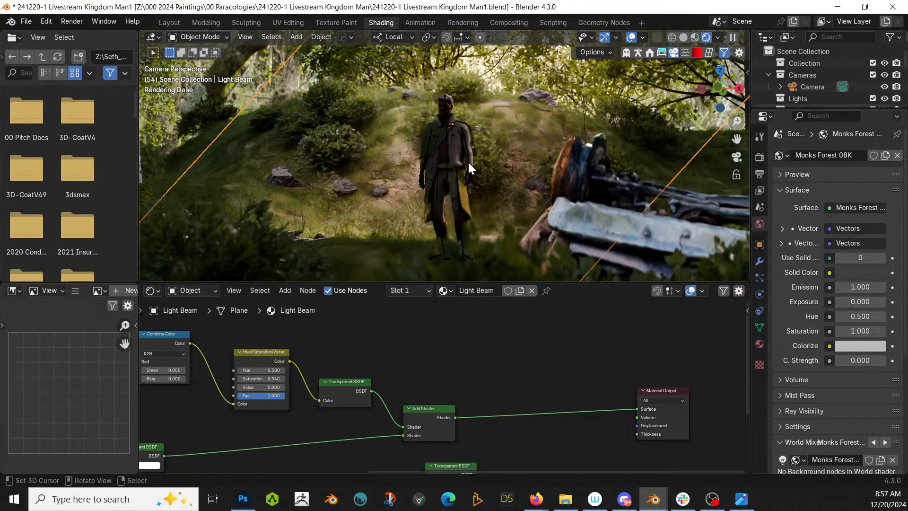
scroll(467, 161, "up", 3)
scroll(467, 152, "down", 3)
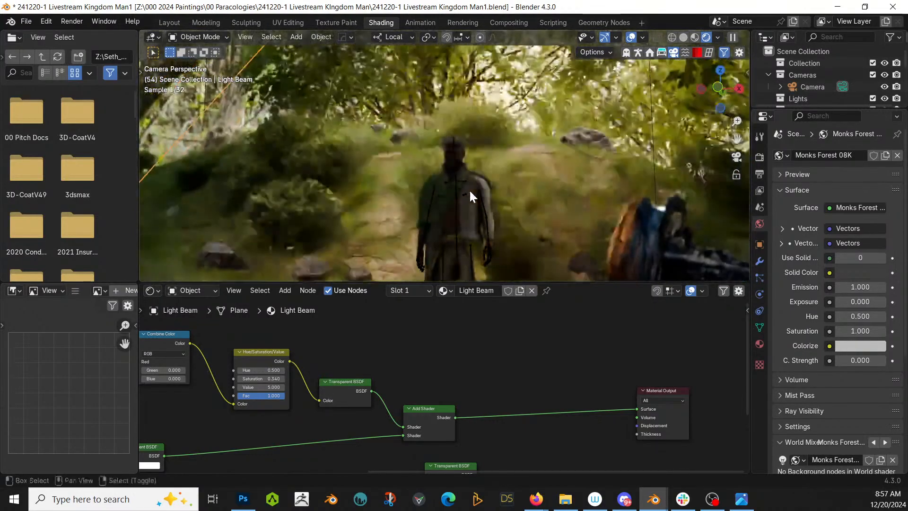
mouse_move(469, 190)
middle_mouse_down()
mouse_move(480, 196)
mouse_move(481, 189)
middle_mouse_up()
scroll(492, 175, "up", 3)
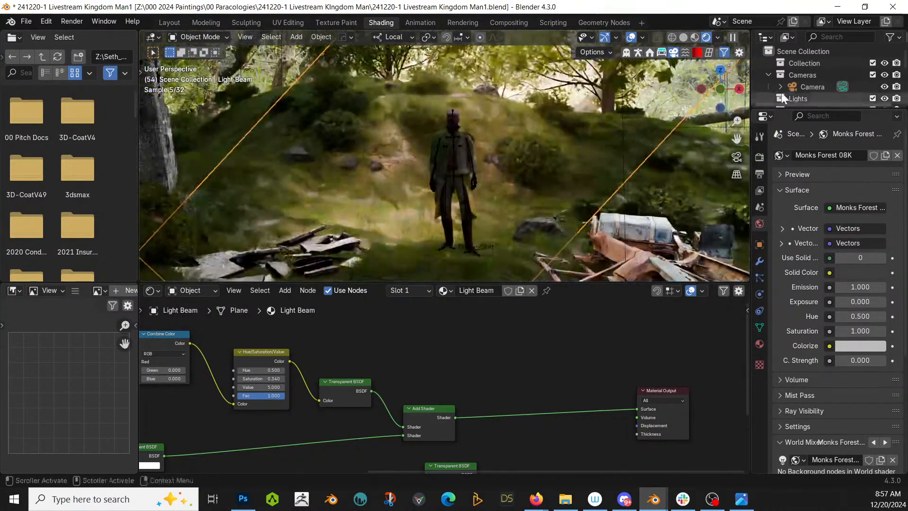
Move the Light Beam plane into the Lights collection and make that collection active
key("m")
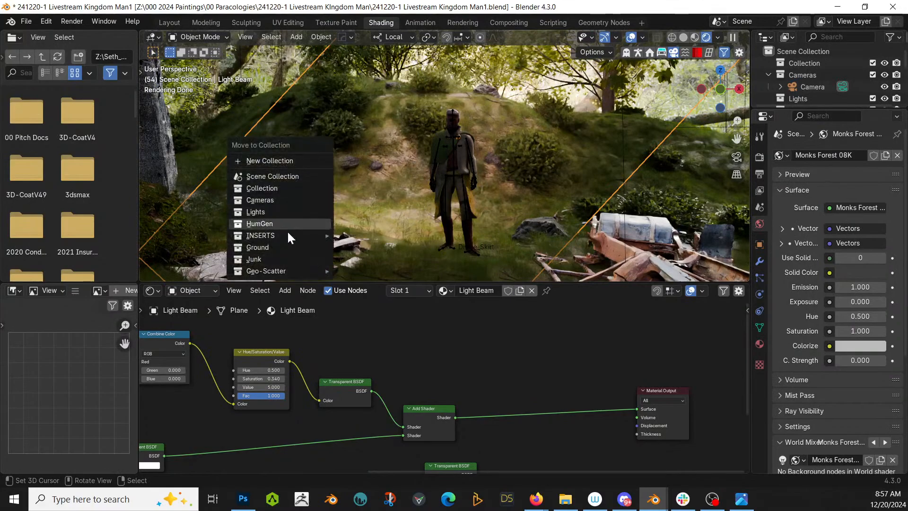
left_click(279, 211)
left_click(802, 98)
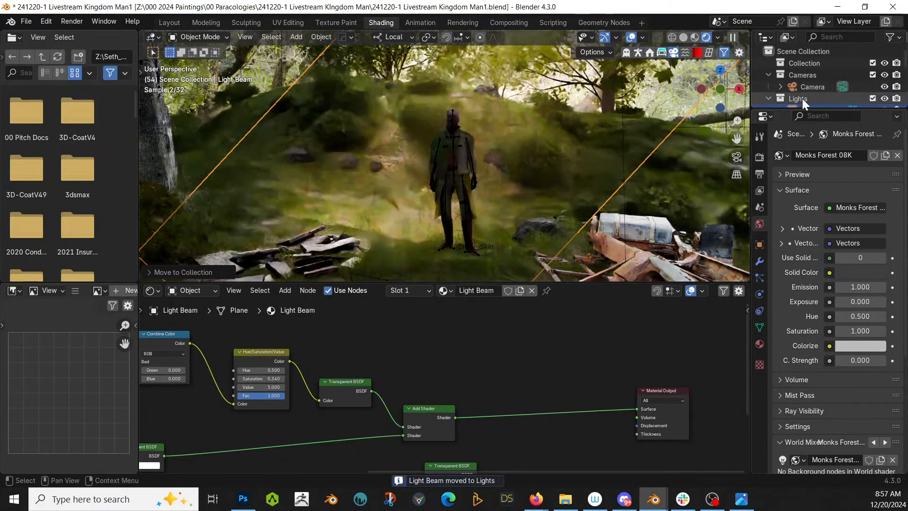
Switch the viewport to Solid shading and add an Area light at the figure's head
key("z")
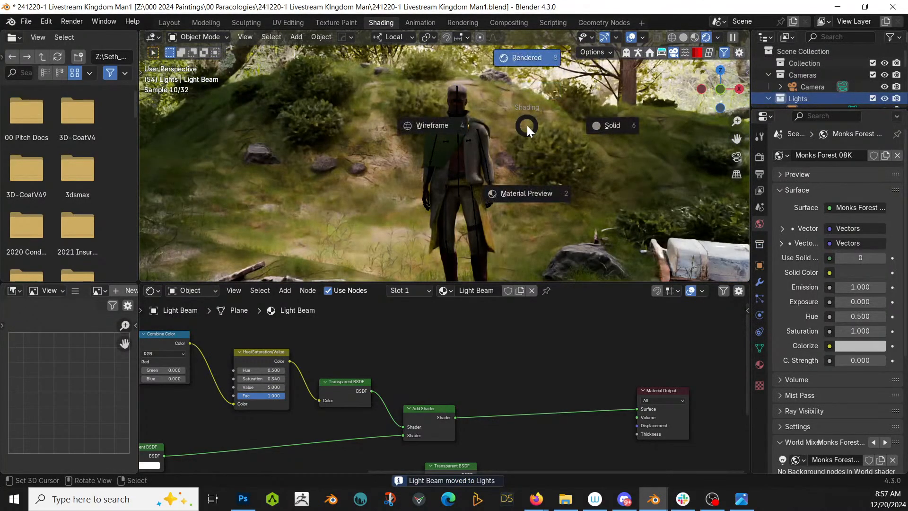
key("6")
scroll(489, 149, "up", 6)
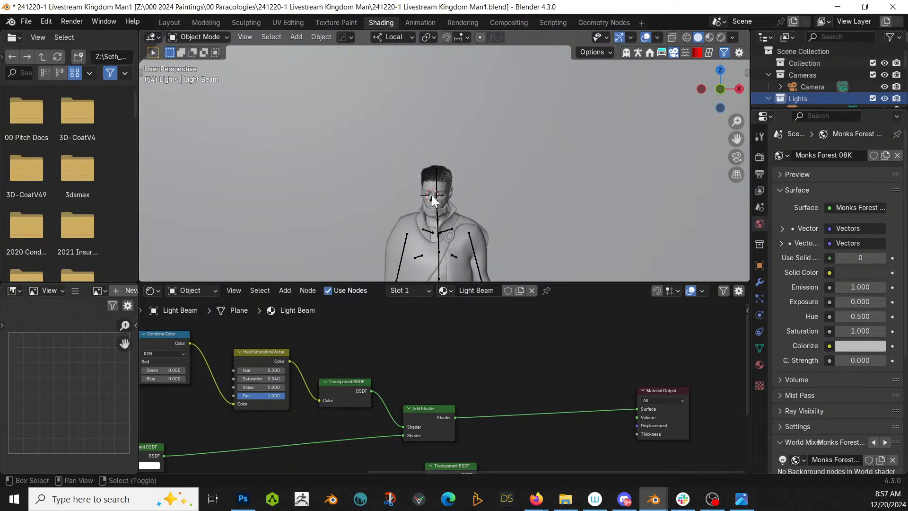
key("shift+a")
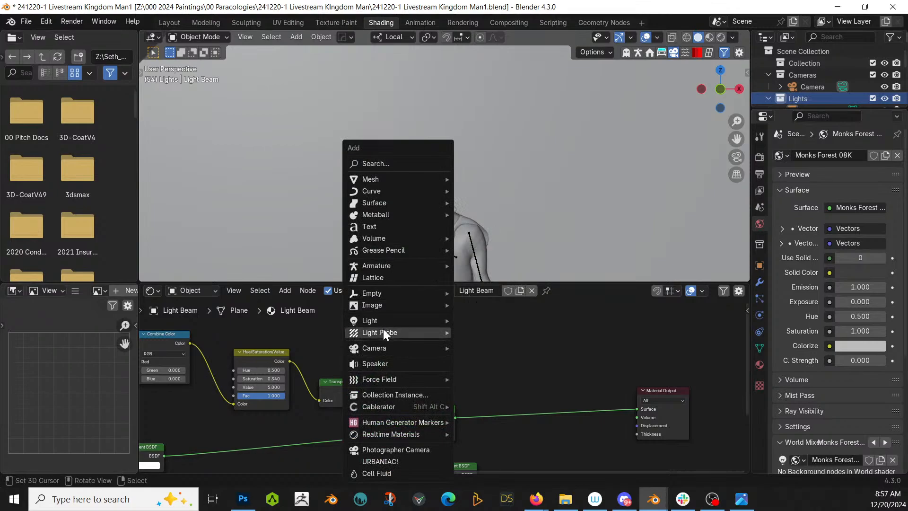
mouse_move(387, 320)
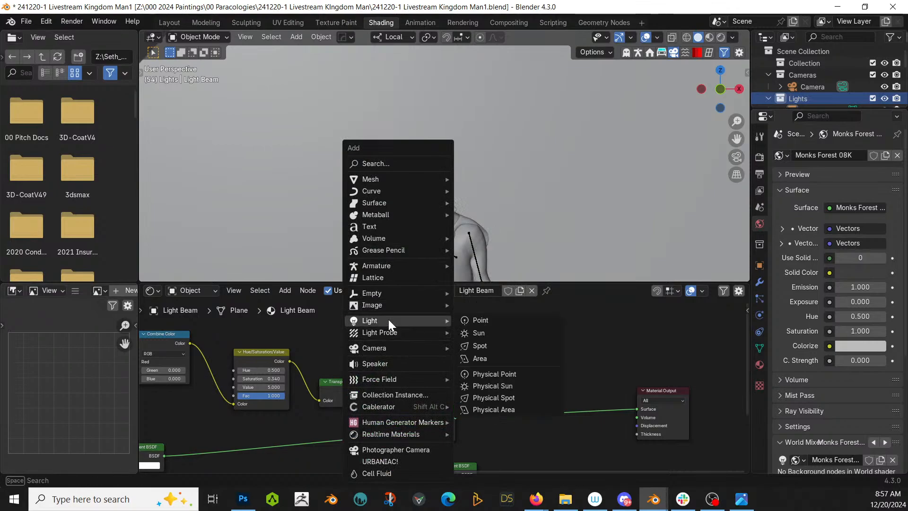
left_click(493, 358)
Set the new area light's shape to Disk in its light properties
middle_click_drag(465, 265, 399, 268)
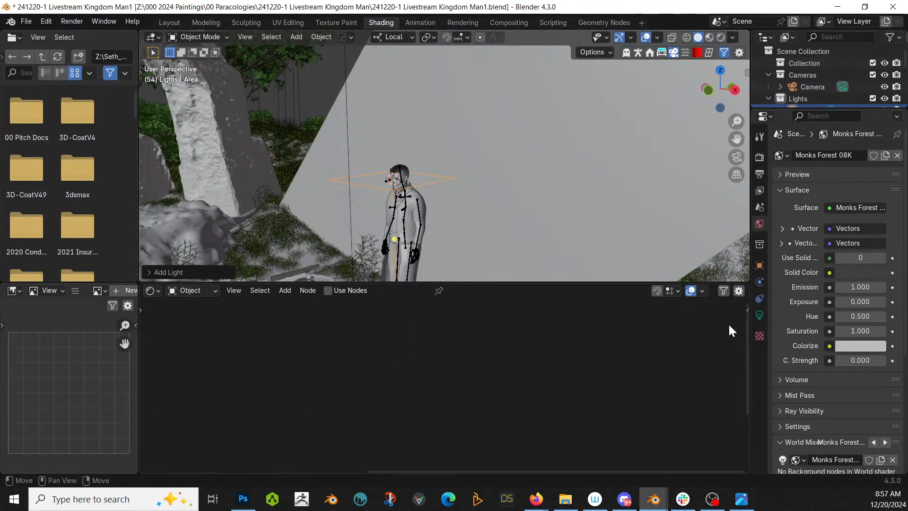
left_click(760, 314)
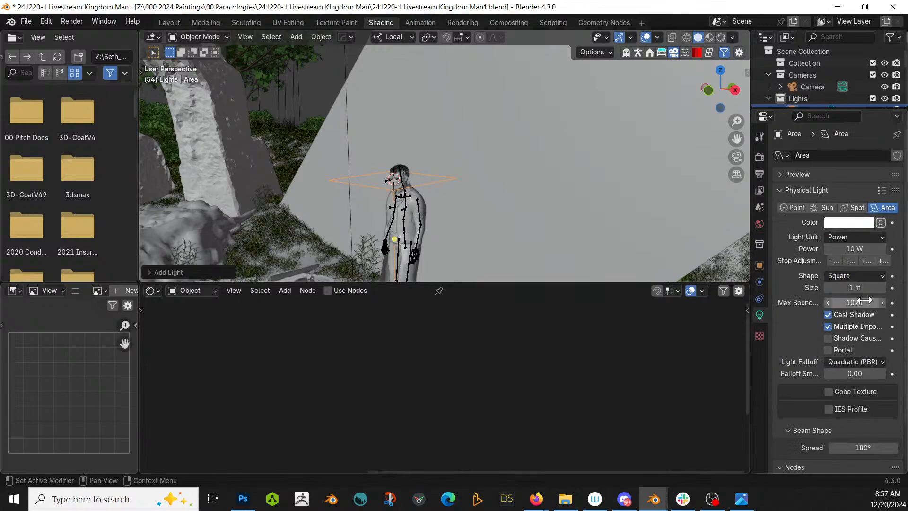
left_click(871, 276)
left_click(854, 316)
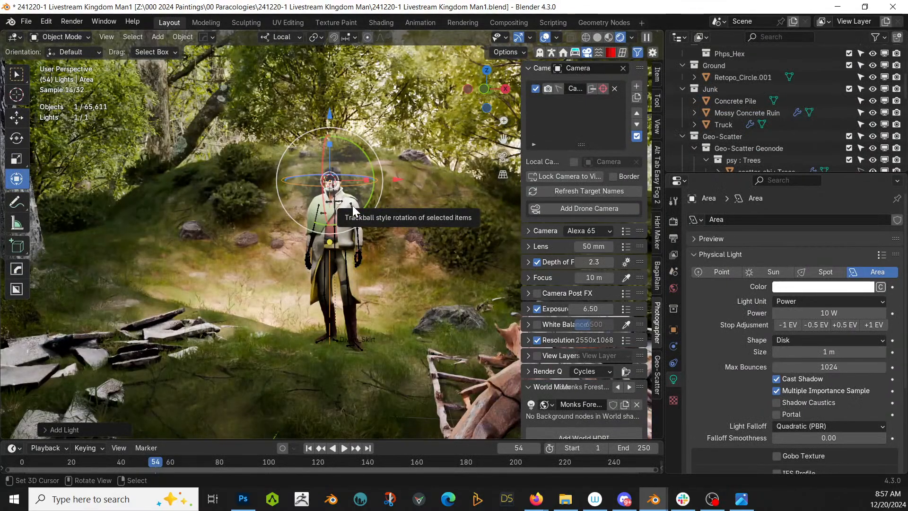
Show the Layout viewport in Solid shading and exclude the Geo-Scatter collection from the view layer
key("z")
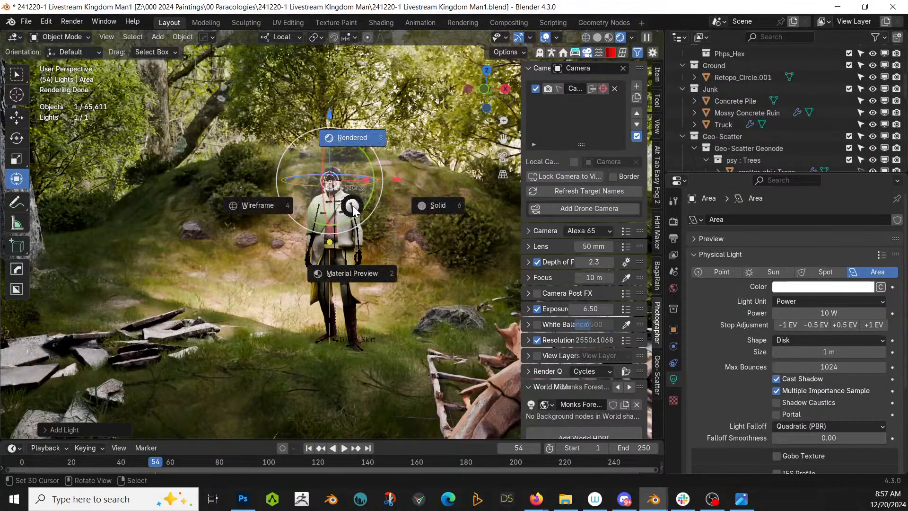
left_click(432, 203)
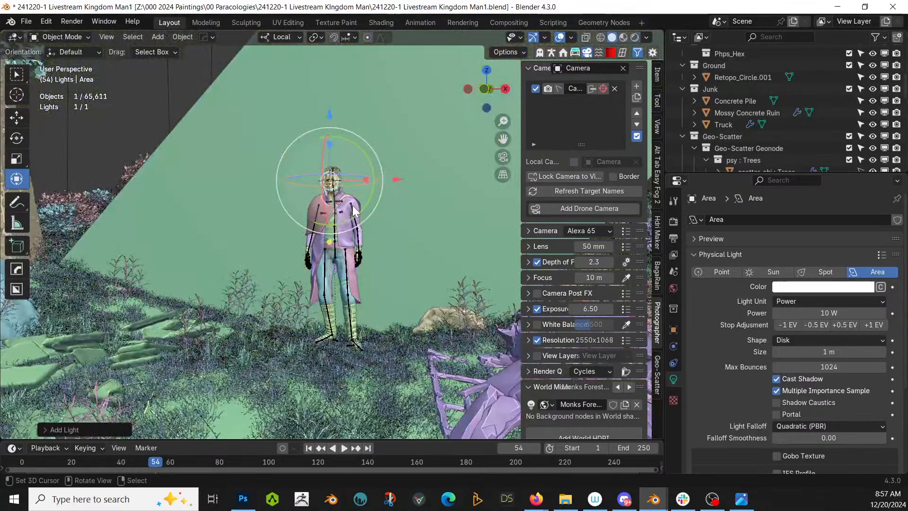
left_click(850, 136)
middle_click_drag(454, 203, 422, 207)
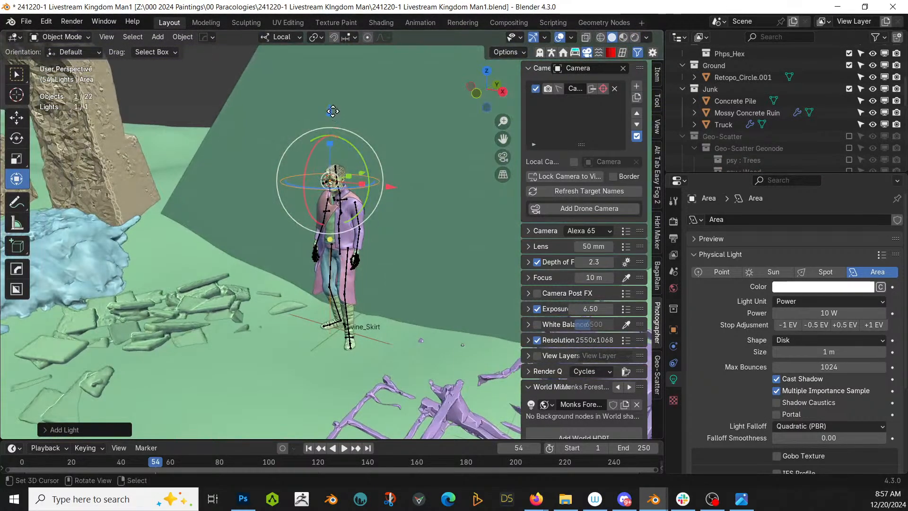
Raise the area light above the figure, tilt it towards him about its X axis, and pull it back about 1 m along local Z
left_click_drag(330, 111, 329, 30)
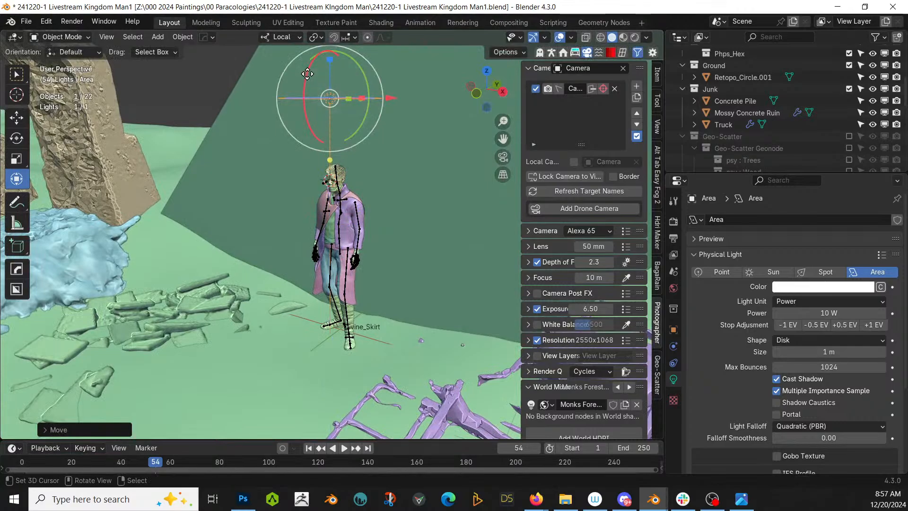
left_click_drag(306, 78, 340, 125)
key("g")
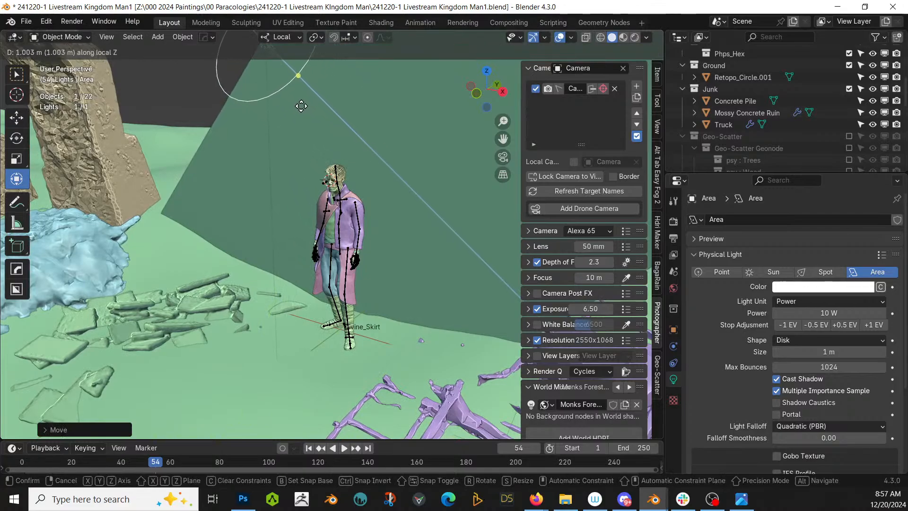
left_click(301, 105)
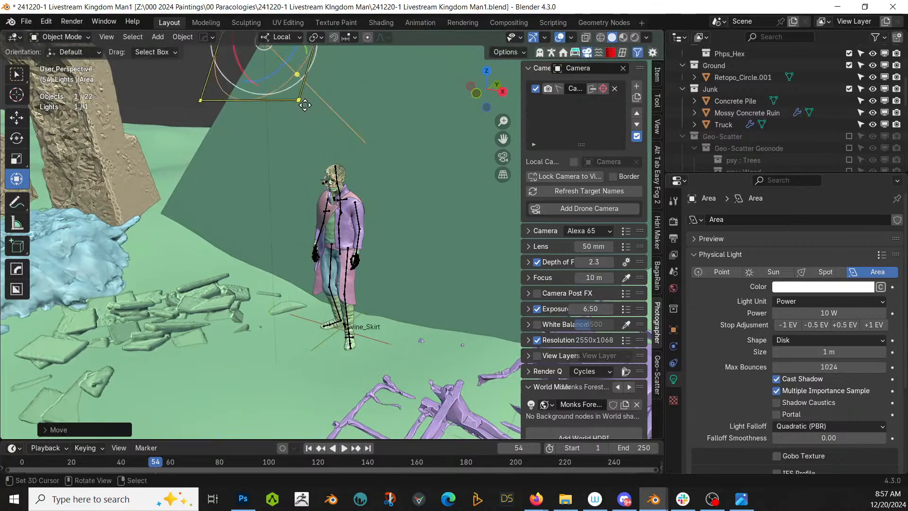
Re-enable the Geo-Scatter collection and check the lit figure in Rendered shading through the camera
left_click(850, 136)
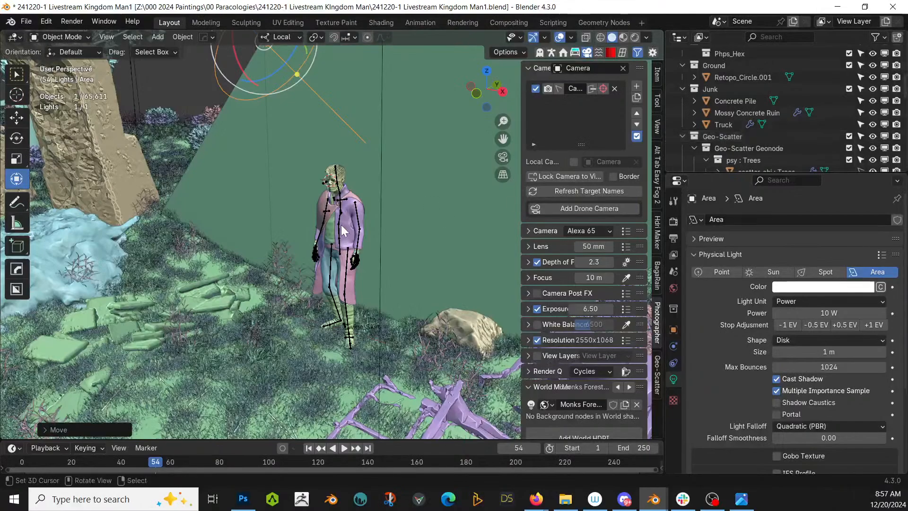
key("z")
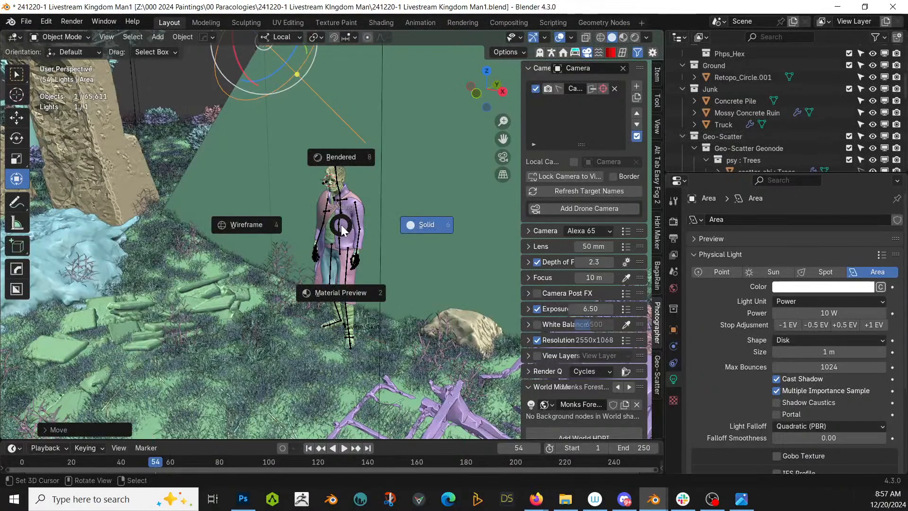
key("KP_8")
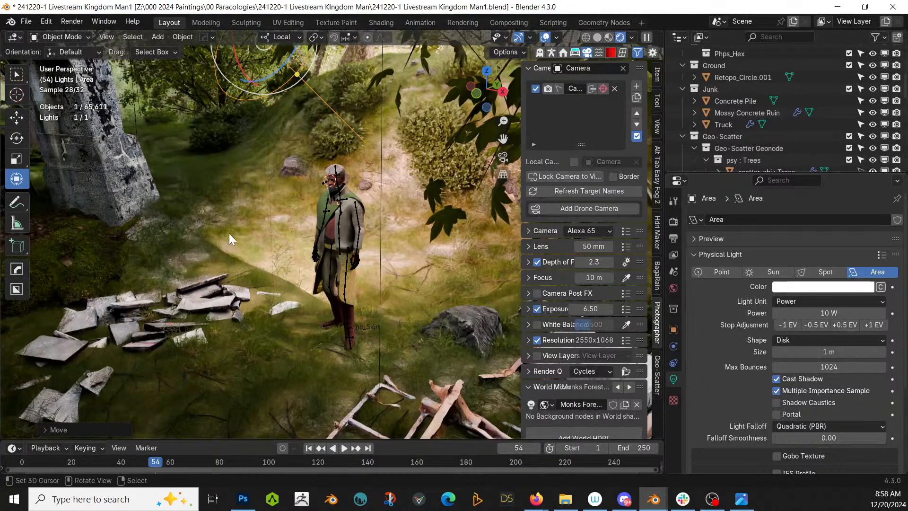
key("KP_0")
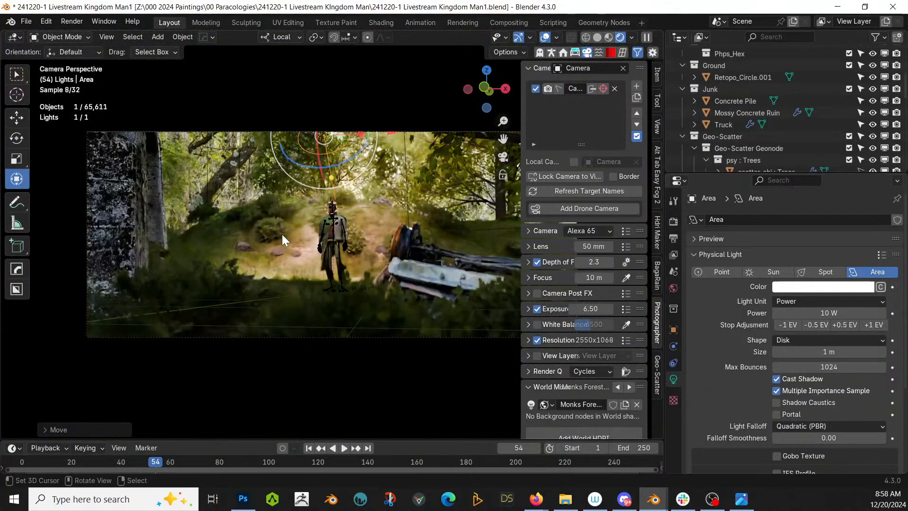
scroll(281, 234, "up", 5)
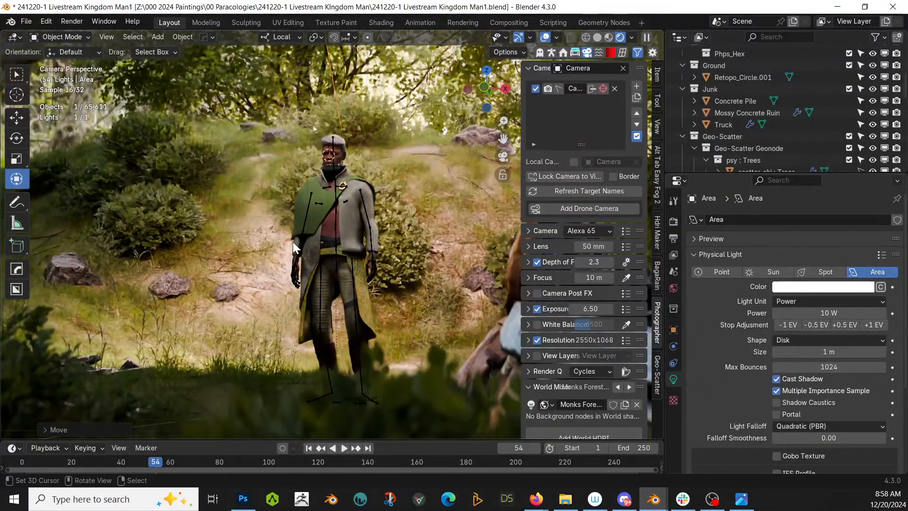
Set the camera's exposure to 8 and check the darker scene across the full widescreen frame
left_click(600, 310)
type("8")
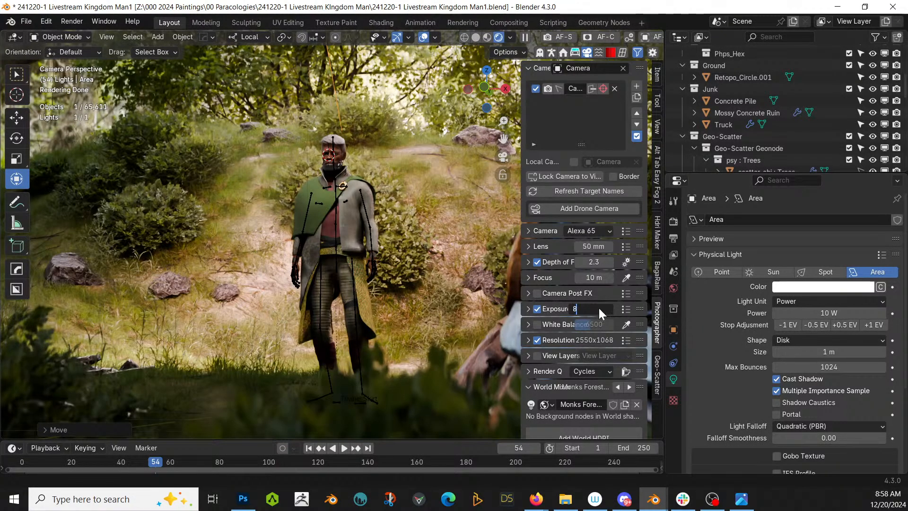
key("Return")
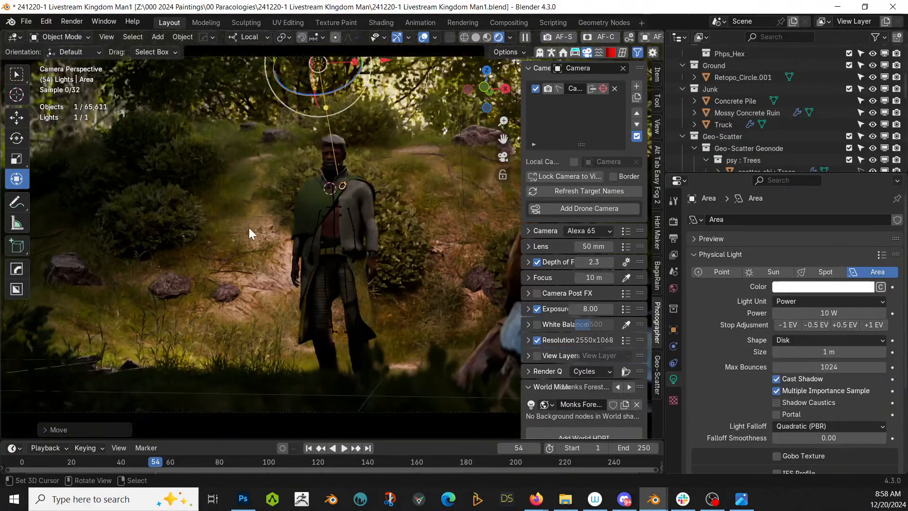
scroll(251, 227, "down", 5)
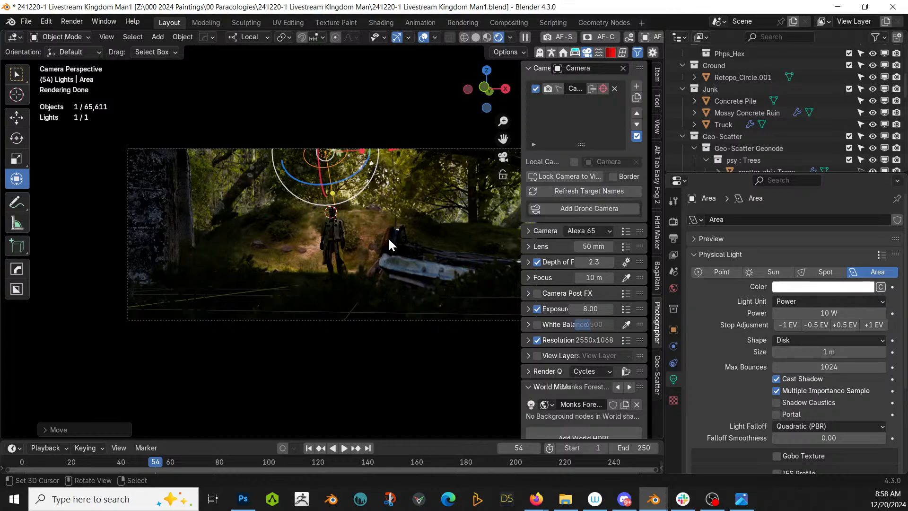
In Solid shading, place the 3D cursor on the ground in front of the figure and add a spot light there
key("z")
left_click(470, 239)
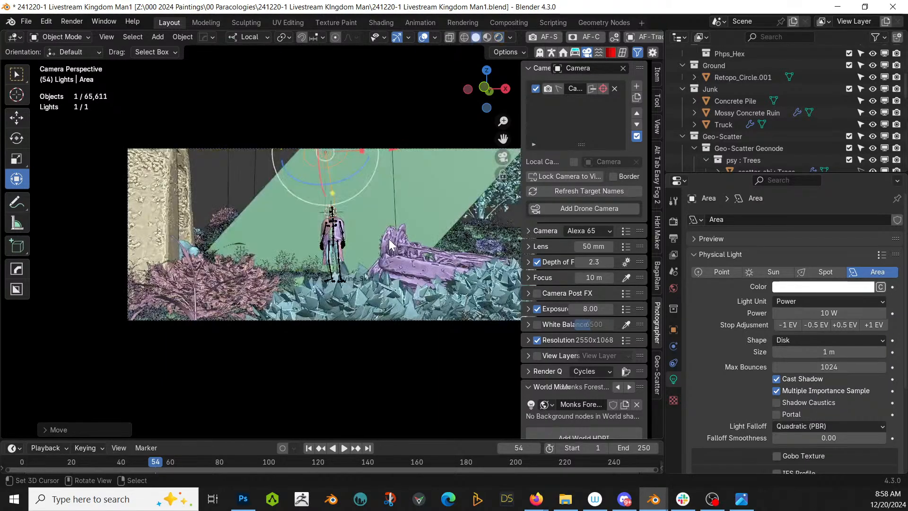
middle_click_drag(453, 293, 351, 327)
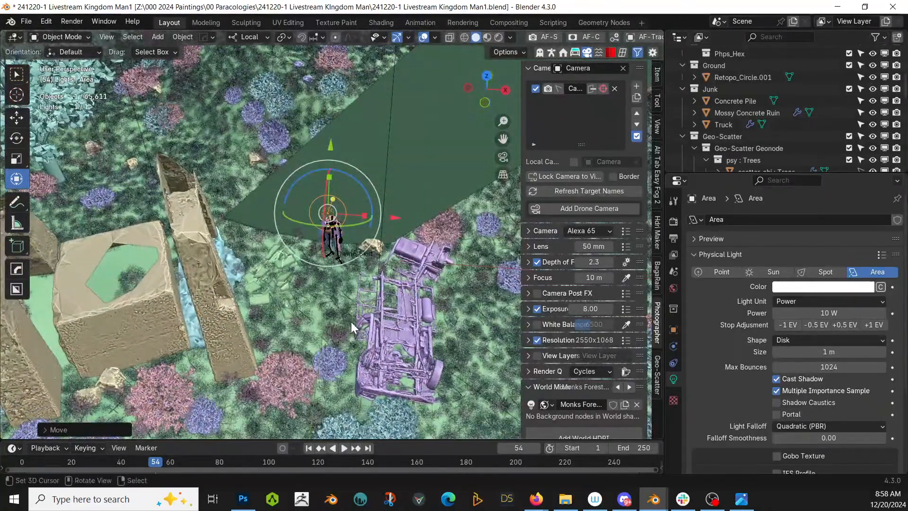
right_click(324, 319, "shift")
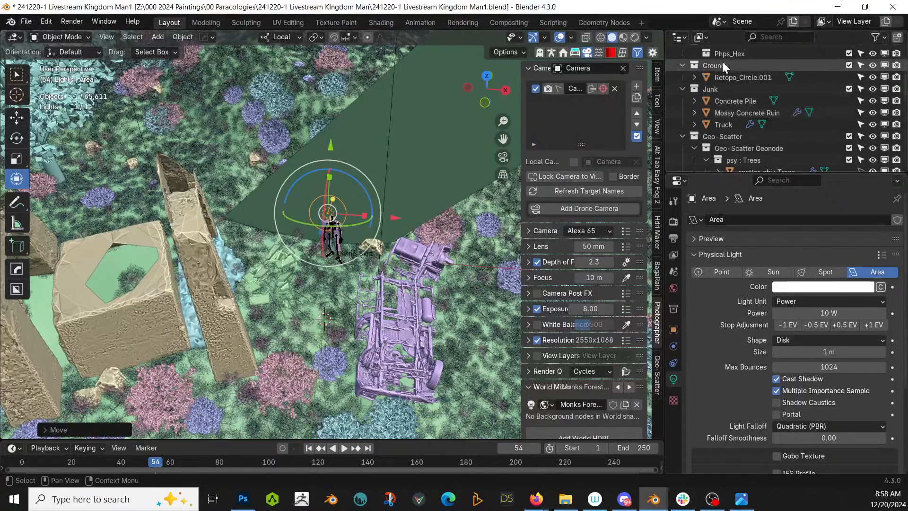
scroll(733, 71, "up", 5)
key("shift+a")
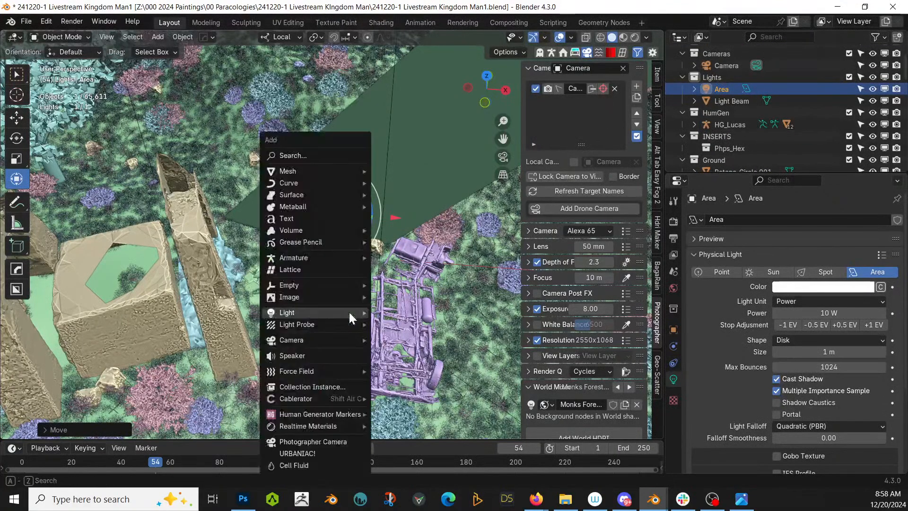
mouse_move(349, 312)
left_click(408, 336)
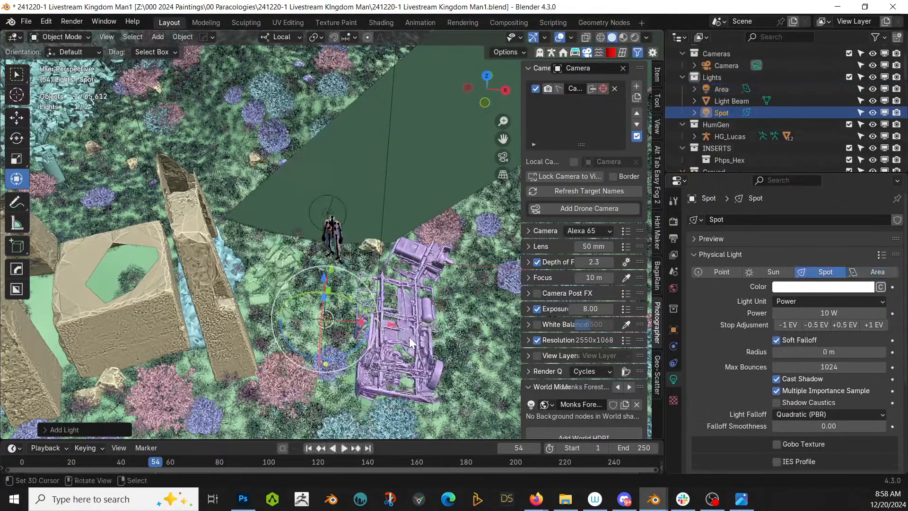
Raise the spot light along its local Z axis, high above the clearing
key("g")
key("z")
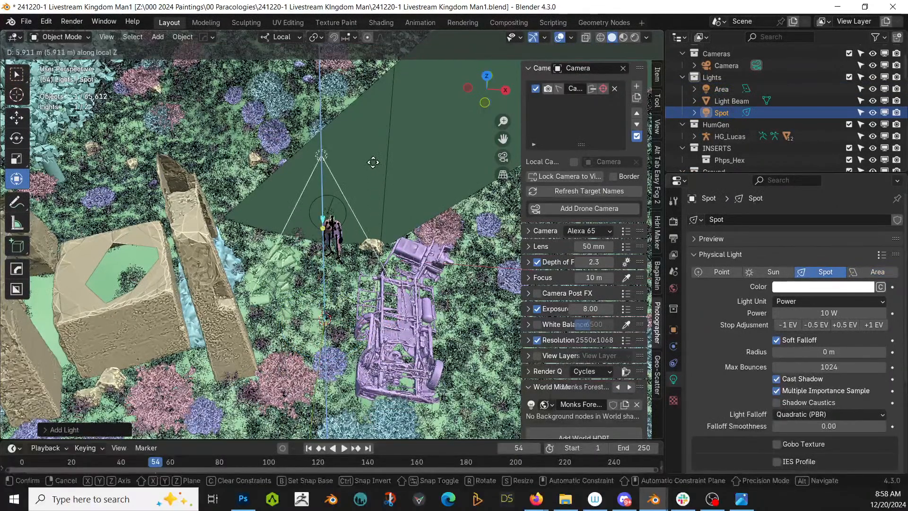
left_click(429, 60)
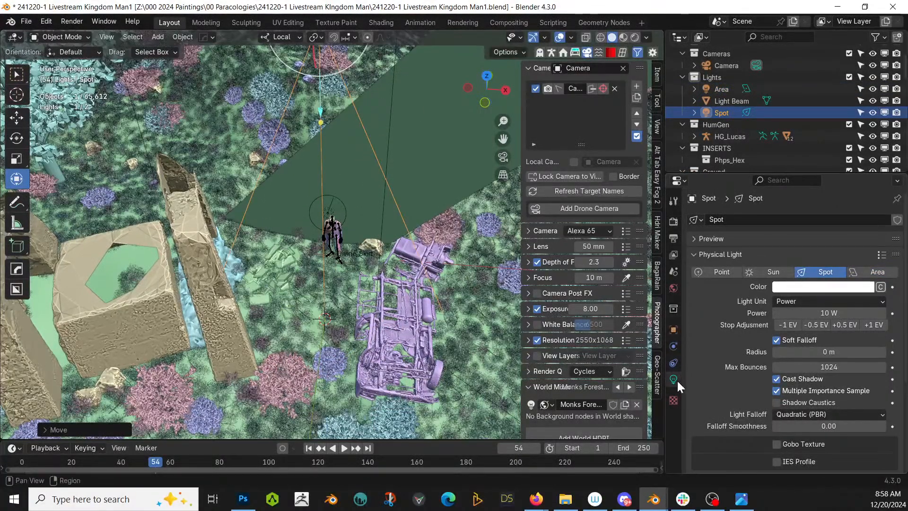
Enable the spot light's gobo texture and choose Canopy 01 from the Vegetation category
scroll(757, 384, "down", 5)
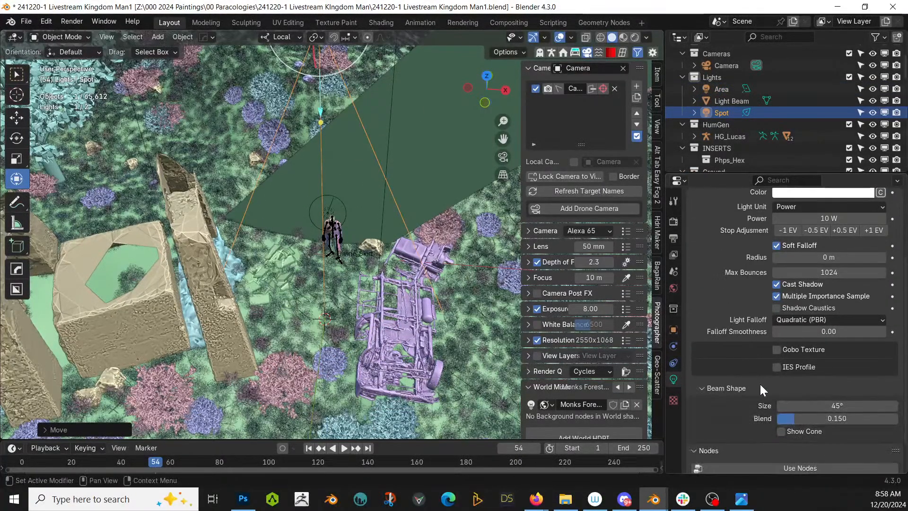
left_click(778, 350)
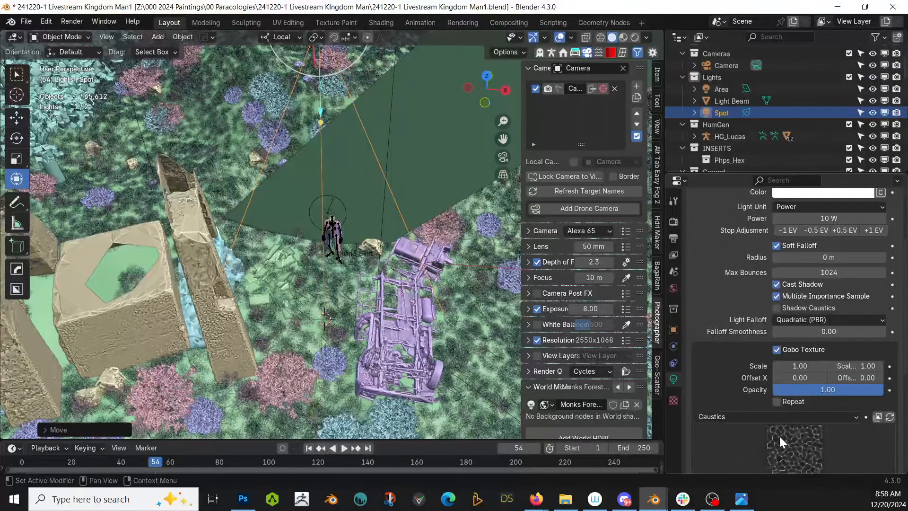
left_click(755, 414)
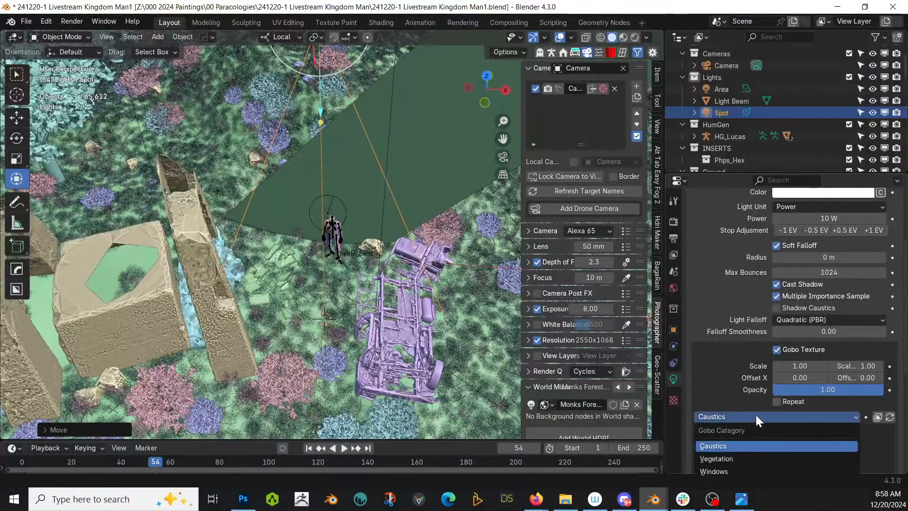
left_click(732, 457)
scroll(827, 444, "down", 2)
left_click(816, 406)
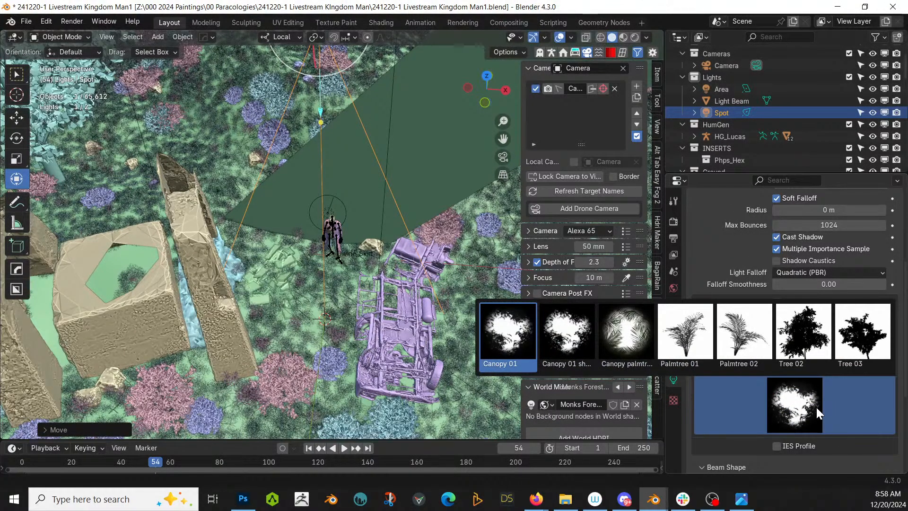
left_click(523, 335)
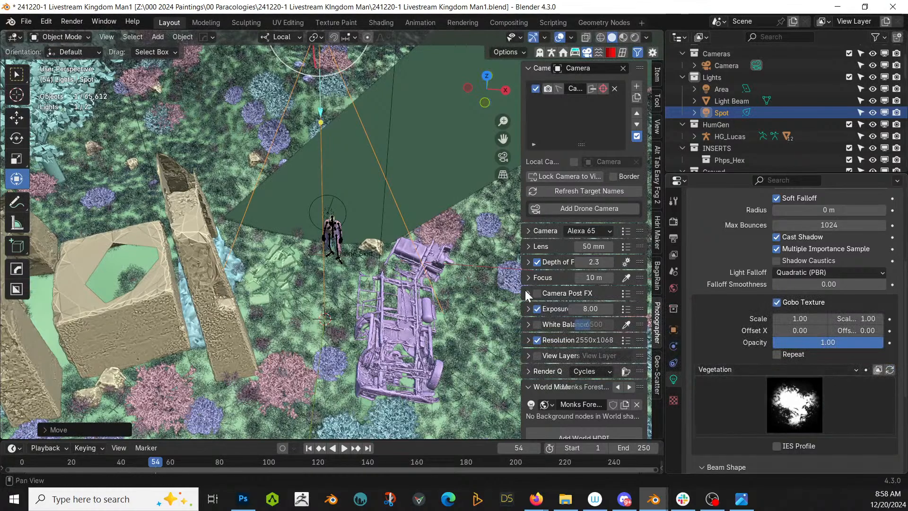
Switch the spot light's color to color temperature and set it to 5000
scroll(745, 321, "up", 6)
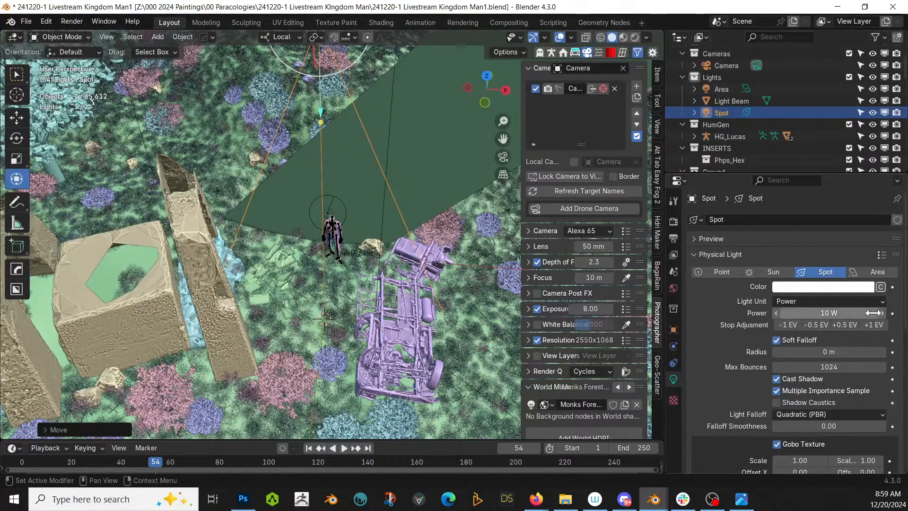
left_click(880, 287)
left_click(844, 286)
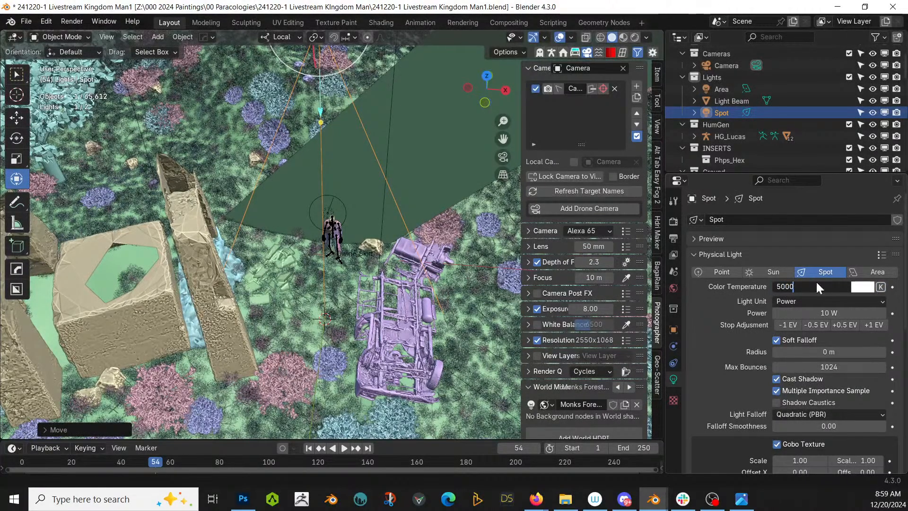
key("Return")
Show the scene in Rendered shading and set the spot light's power to 500 W
key("z")
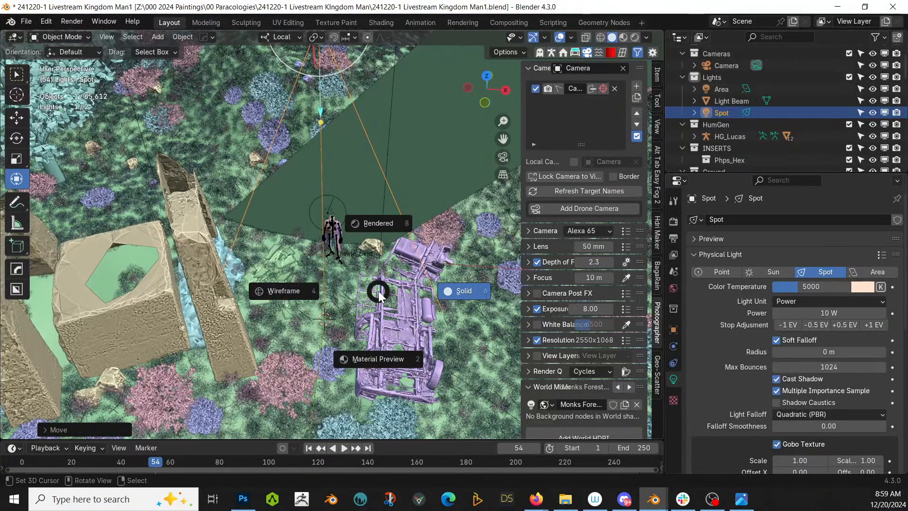
key("8")
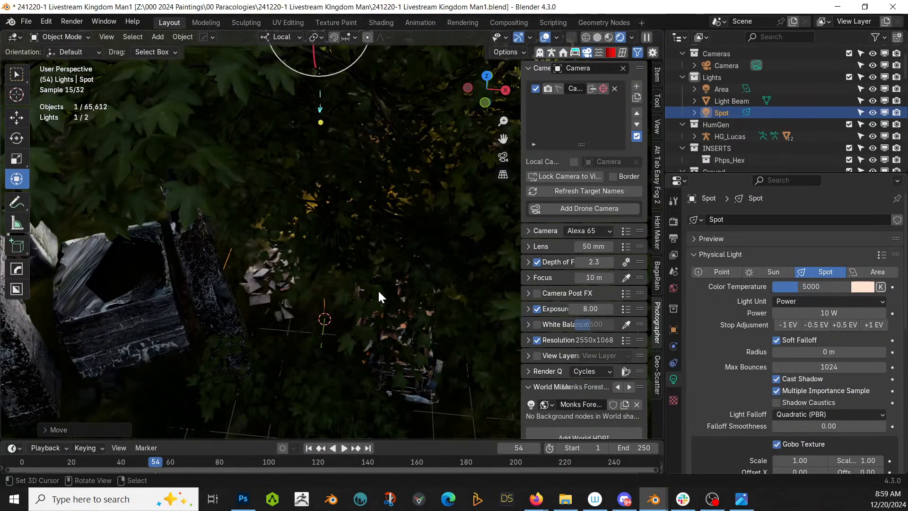
key("KP_0")
middle_click_drag(352, 324, 362, 326)
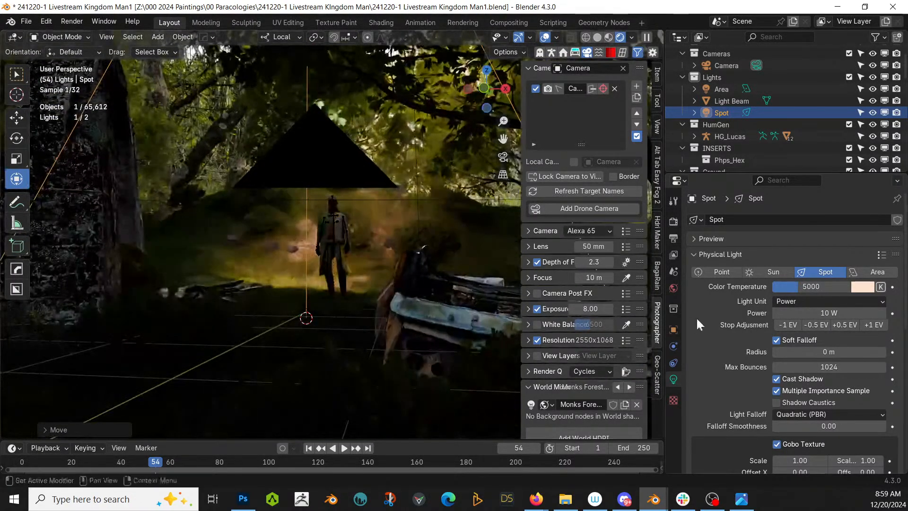
left_click(803, 313)
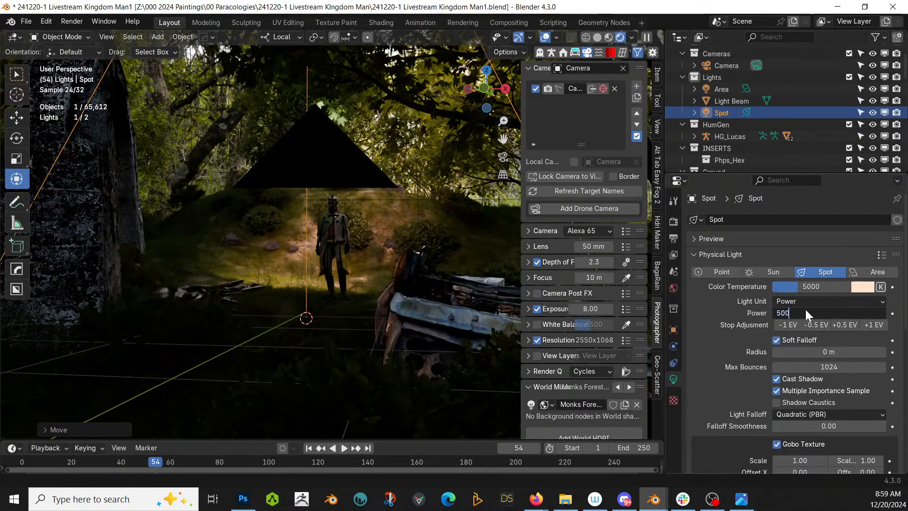
type("500")
key("Return")
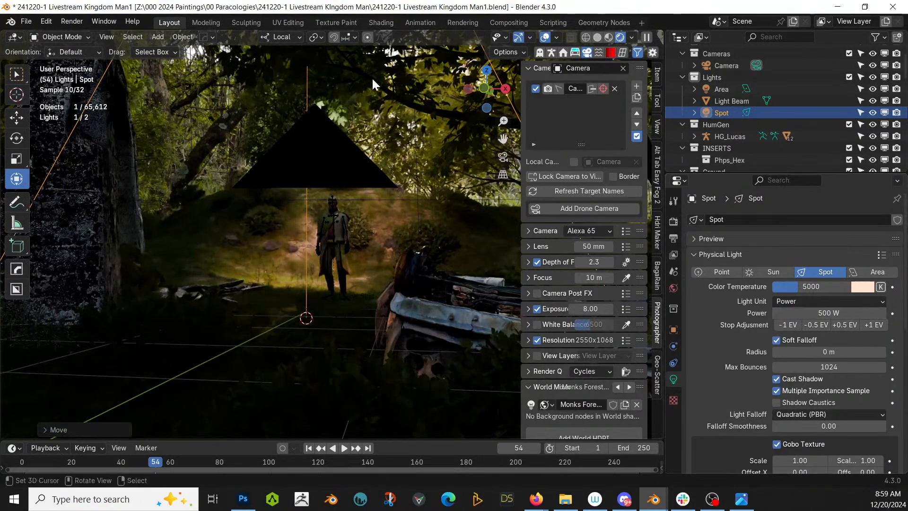
Change the spot light's unit to Artistic and set its intensity to 5000
scroll(401, 147, "down", 3)
scroll(370, 242, "down", 5)
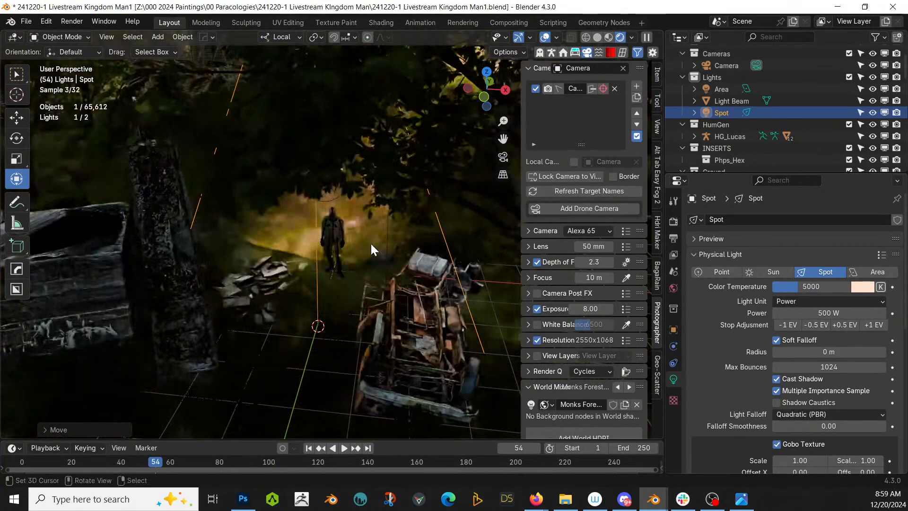
left_click(827, 303)
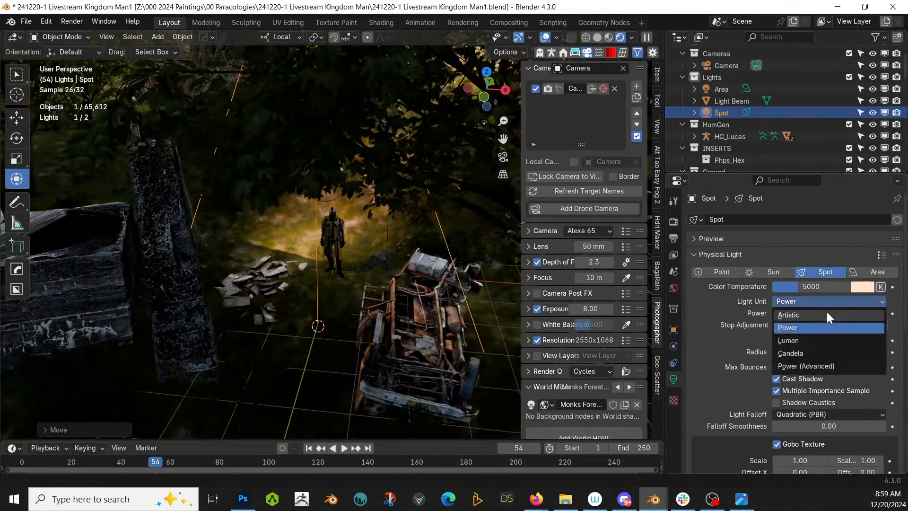
left_click(826, 313)
left_click(842, 315)
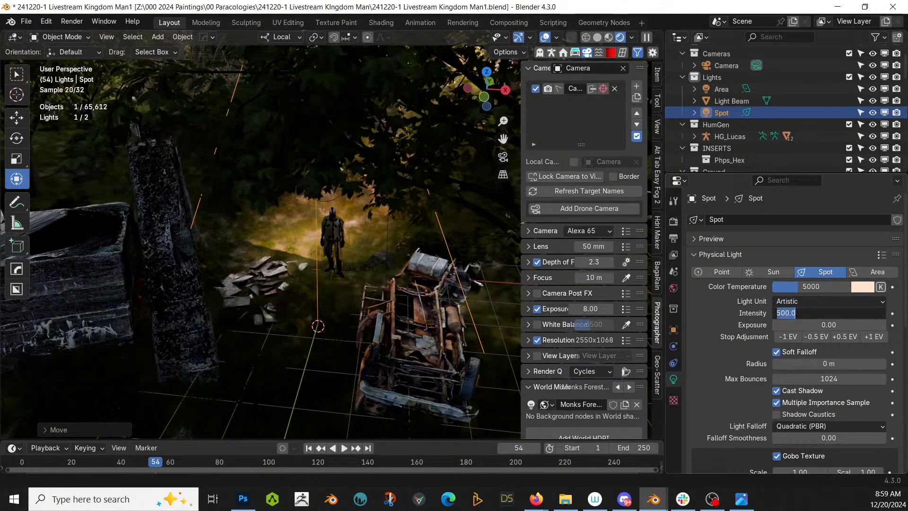
key("Return")
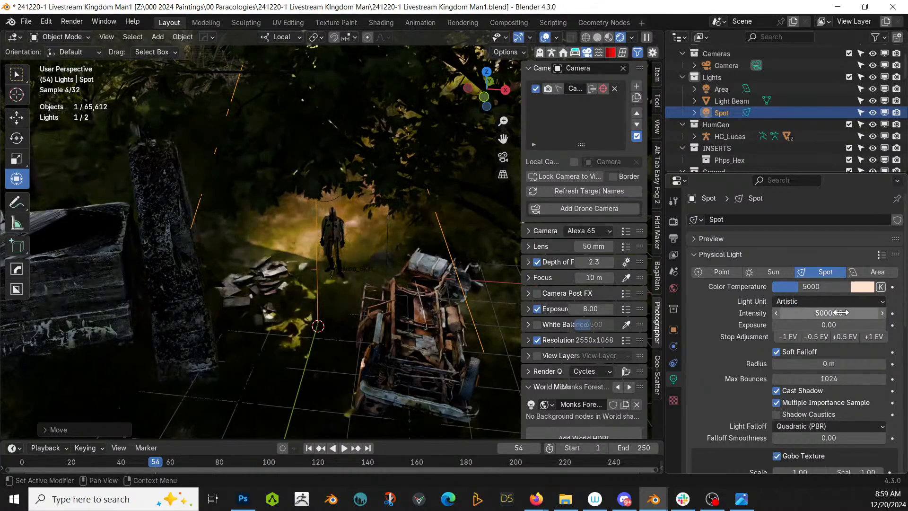
Lower the spot light about 1.1 m along its local Z axis
scroll(359, 168, "down", 4)
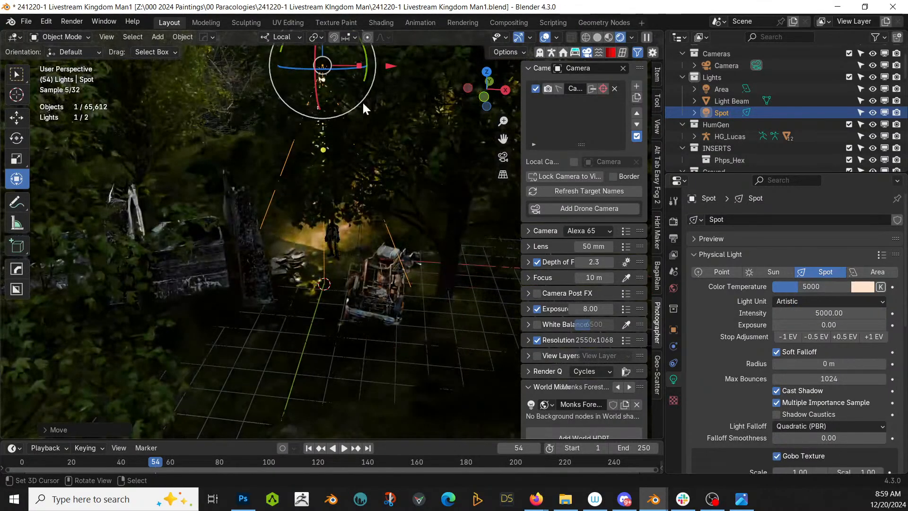
key("g")
key("z")
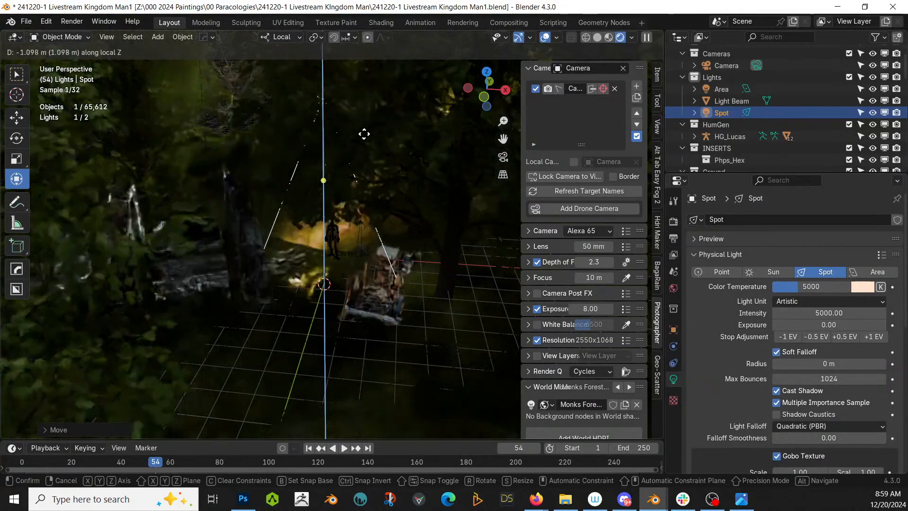
left_click(363, 132)
Looking through the camera, shift the spot light about -1.4 m along its local X axis
key("KP_0")
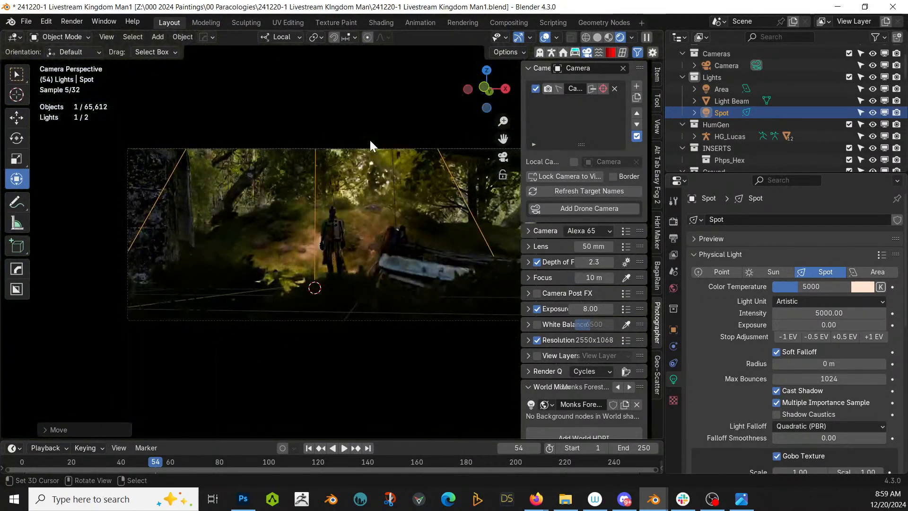
key("g")
key("y")
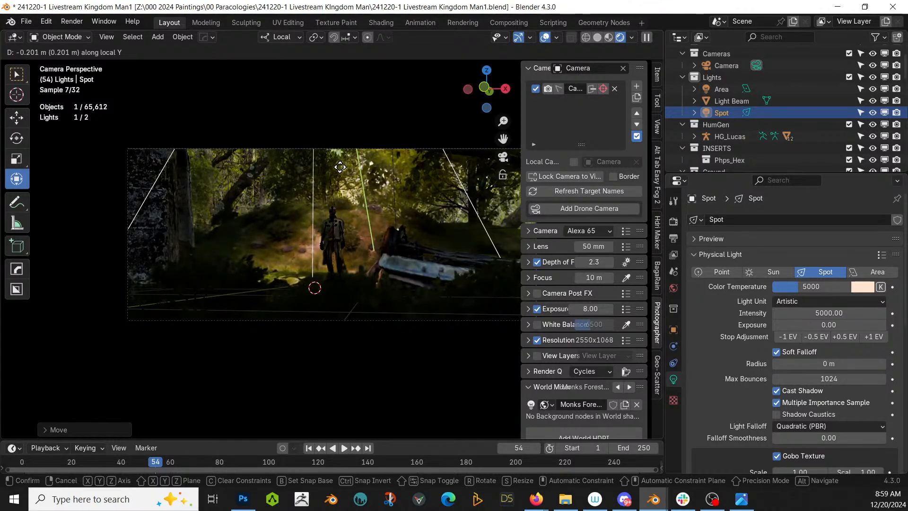
key("x")
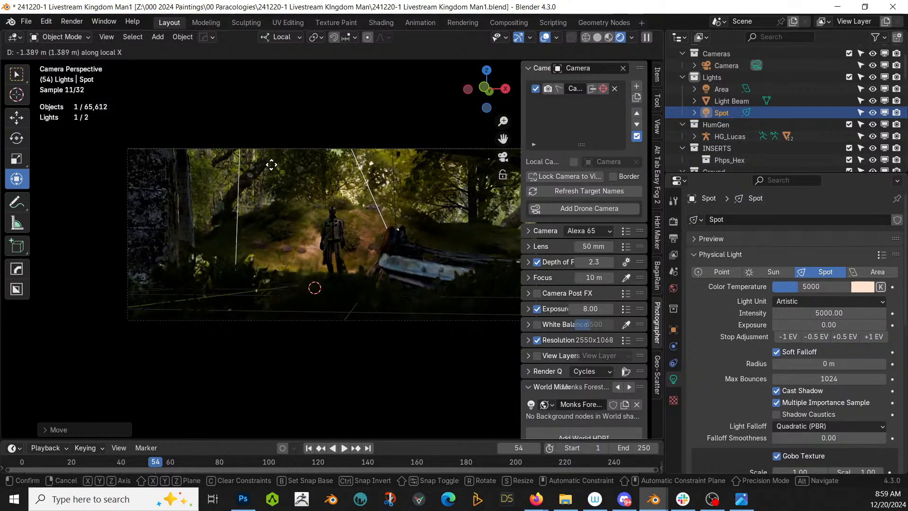
left_click(272, 164)
Make a linked duplicate of the spot light and move it about 2.9 m along local X, over the truck
middle_click_drag(277, 197, 356, 263)
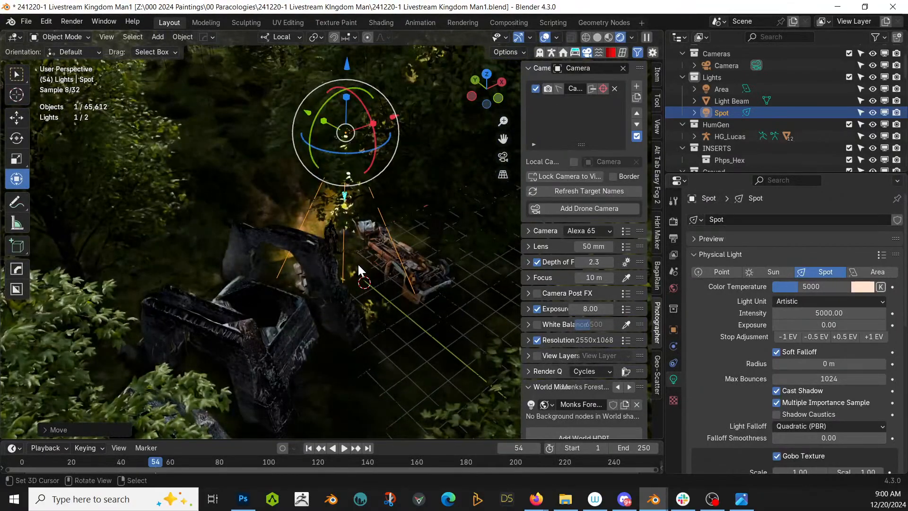
key("alt+d")
key("Escape")
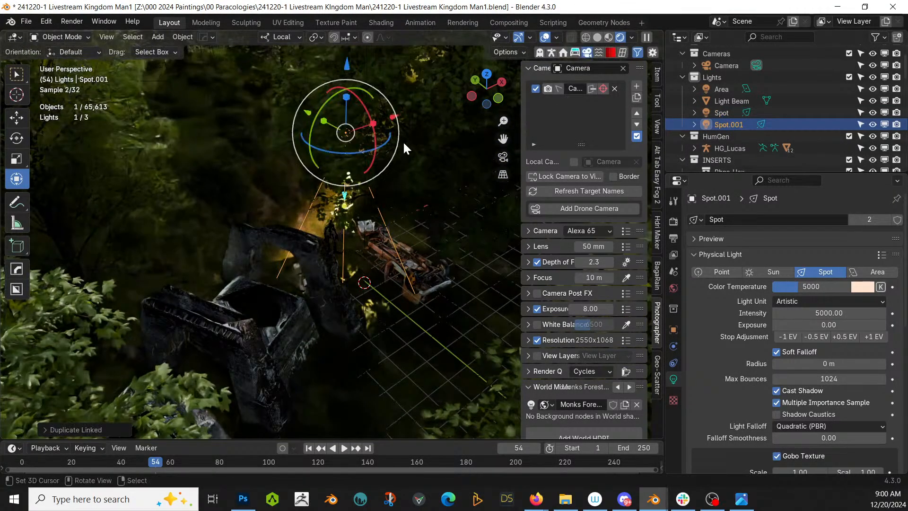
key("g")
key("x")
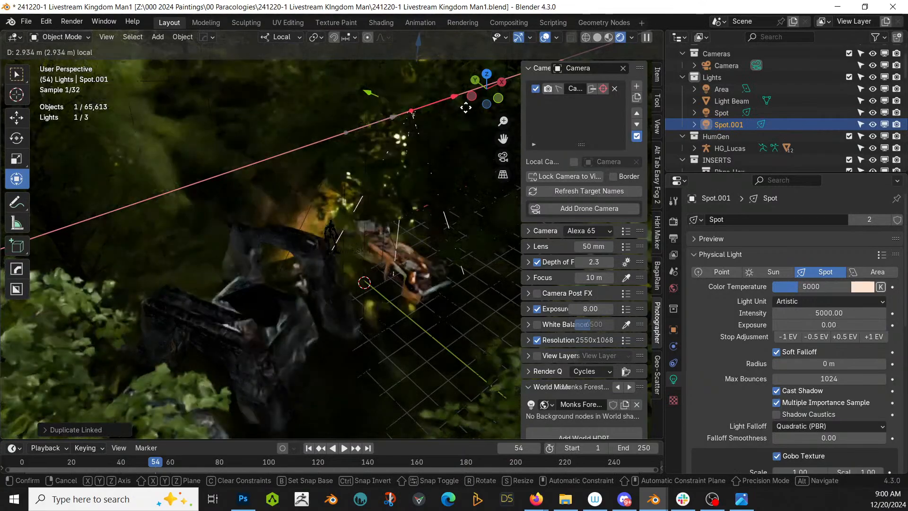
left_click(465, 107)
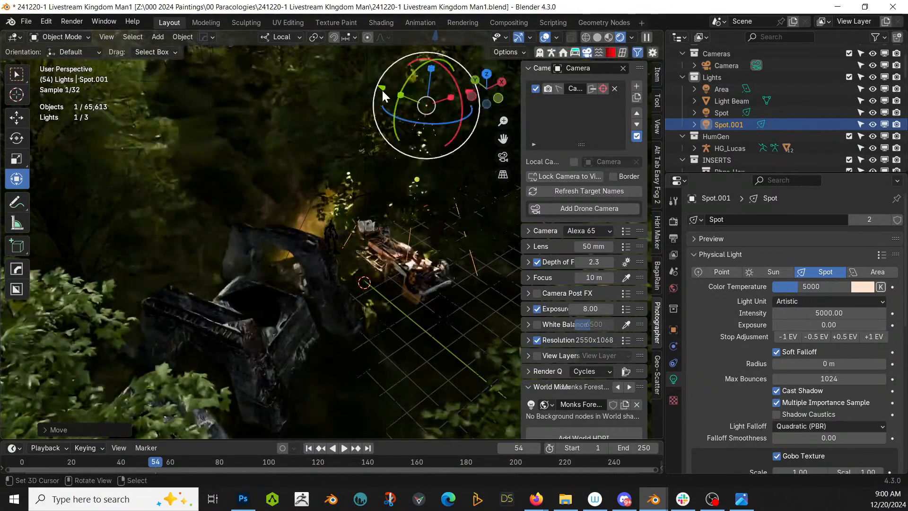
Move the duplicated spot light about -1.9 m along its local Y axis and check it through the camera
key("g")
key("y")
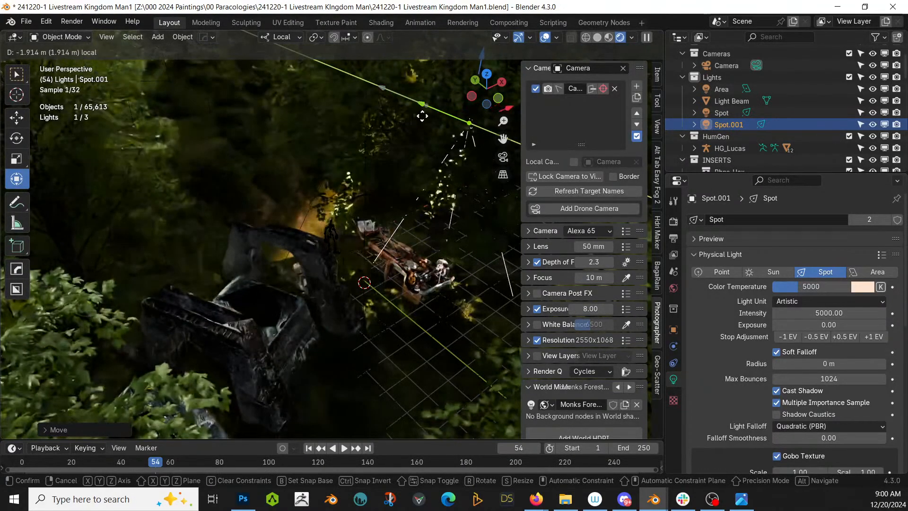
left_click(422, 115)
key("KP_0")
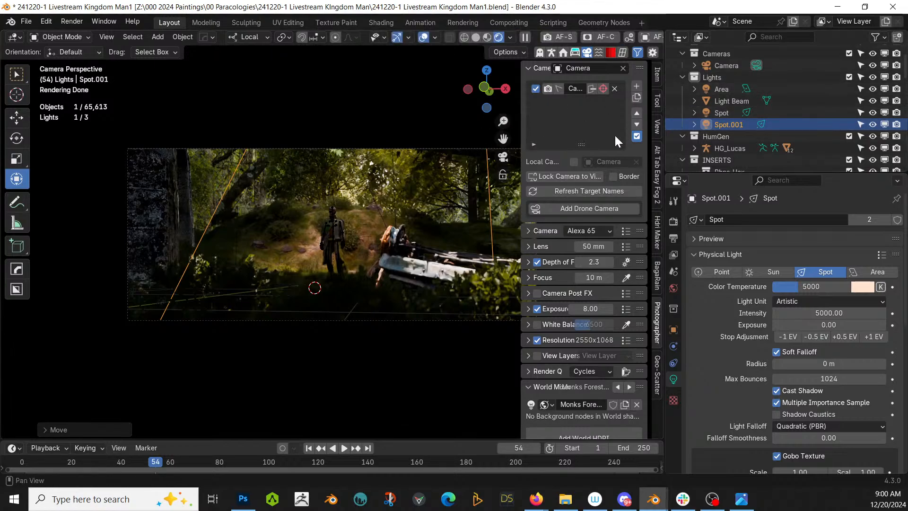
Toggle the area light to compare its effect, and set its beam spread to 90°
left_click(871, 88)
left_click(871, 88)
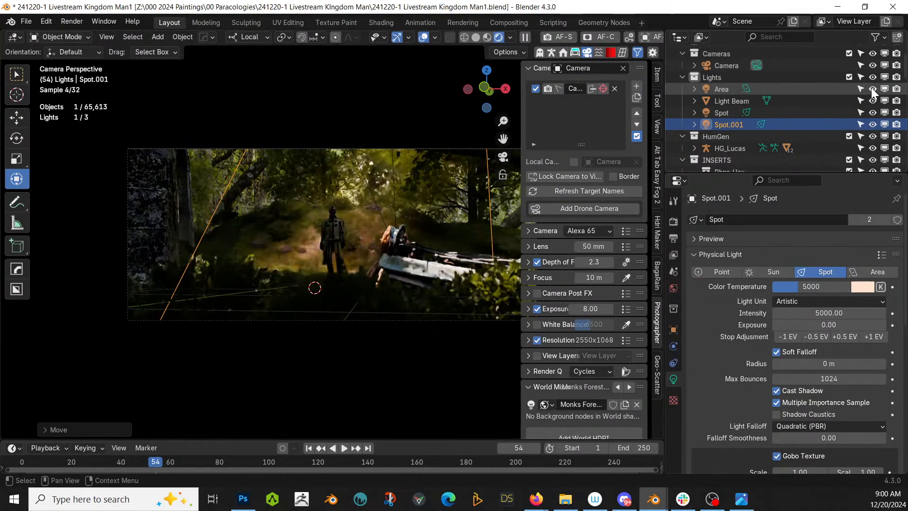
middle_click_drag(296, 229, 311, 191)
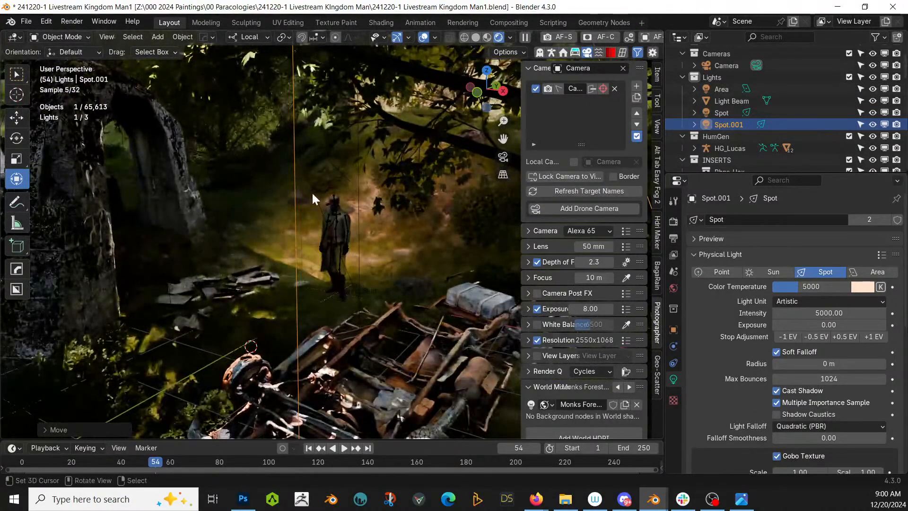
left_click(297, 155)
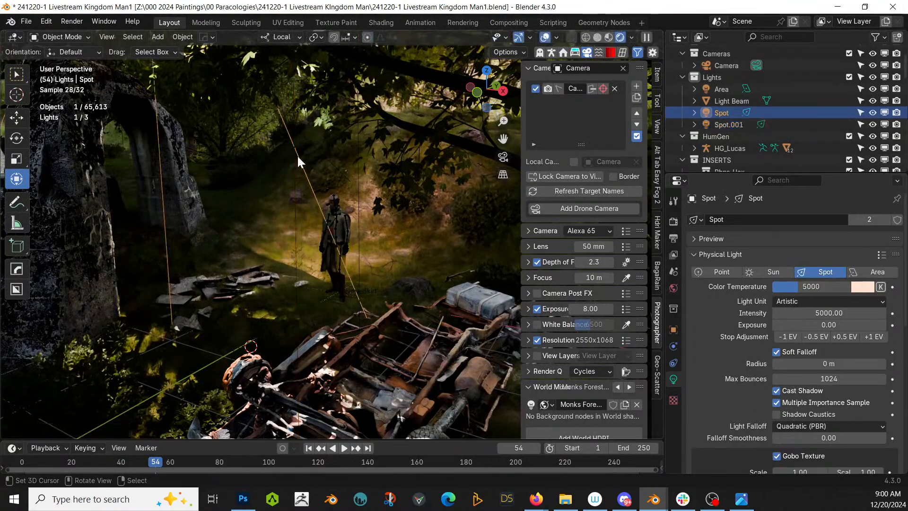
left_click(731, 89)
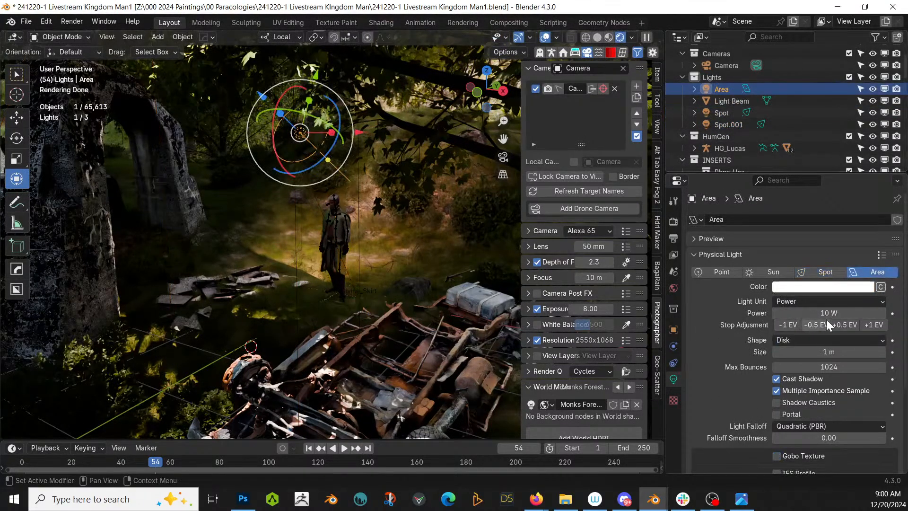
scroll(842, 413, "down", 5)
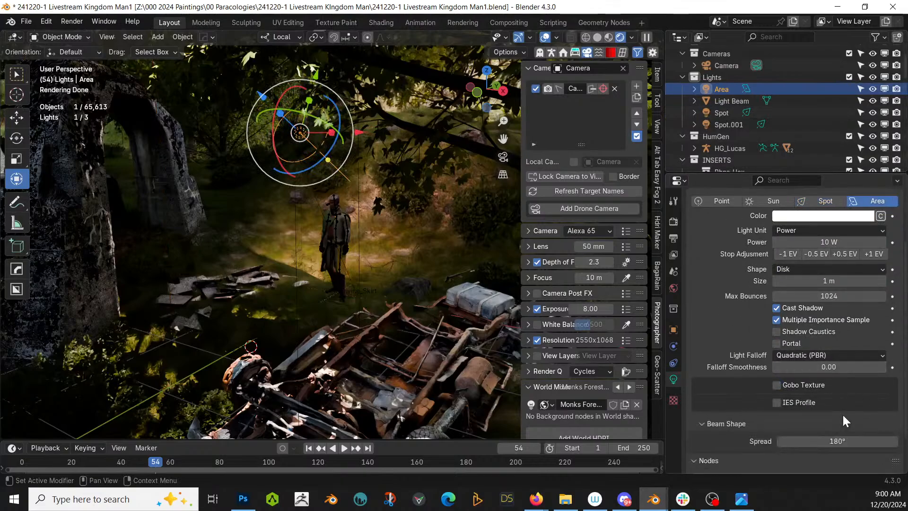
left_click(830, 394)
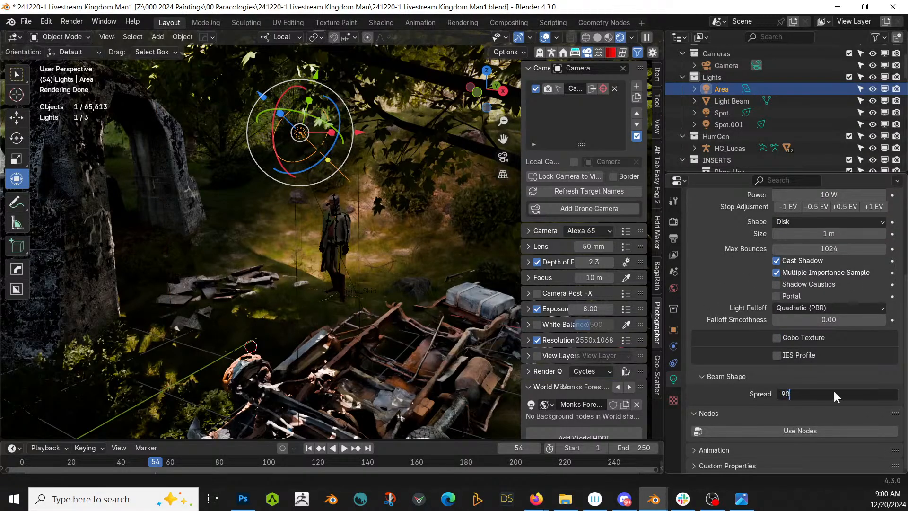
key("Return")
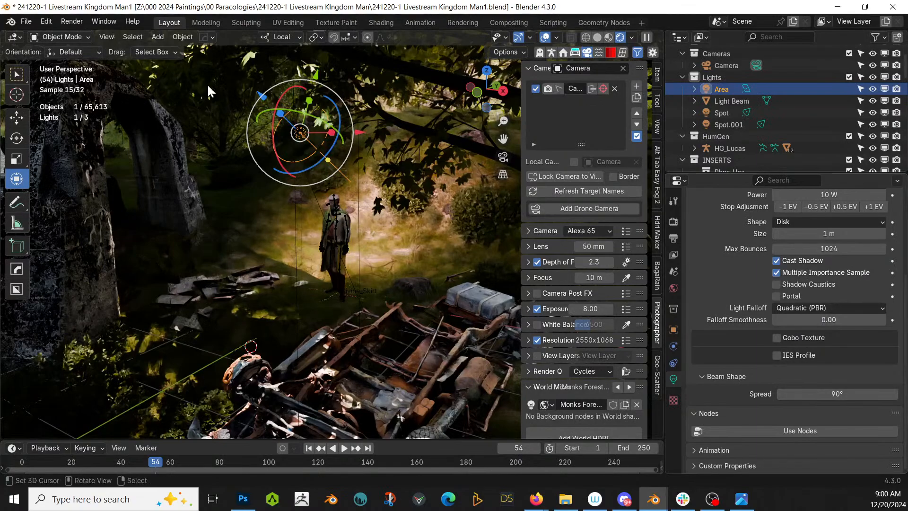
Shift the area light about -0.6 m along its local Y axis and pull it away from the figure along local Z
left_click_drag(316, 75, 305, 110)
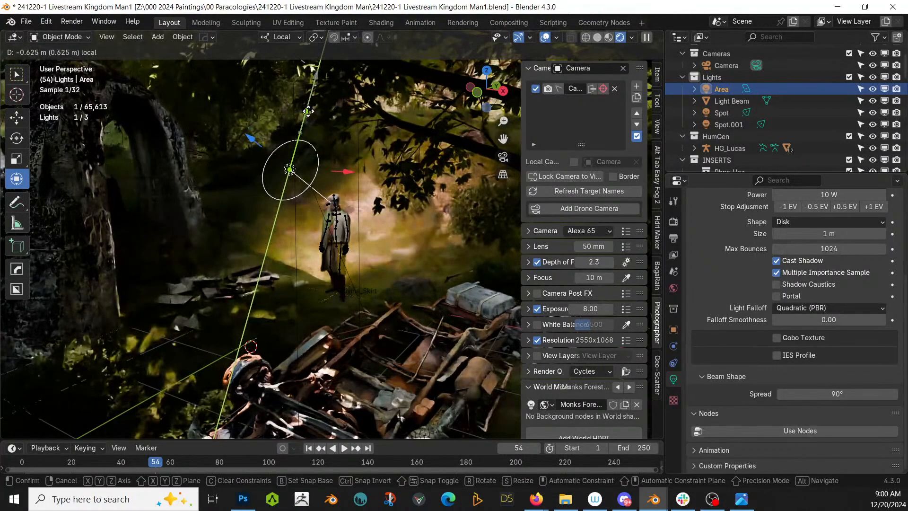
left_click_drag(259, 139, 186, 100)
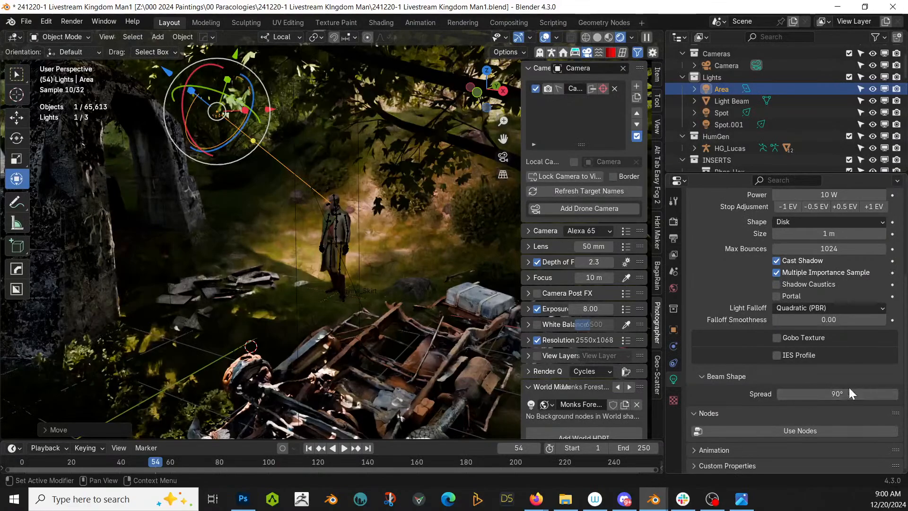
Set the area light's power to 3 W
scroll(824, 291, "up", 4)
left_click(831, 266)
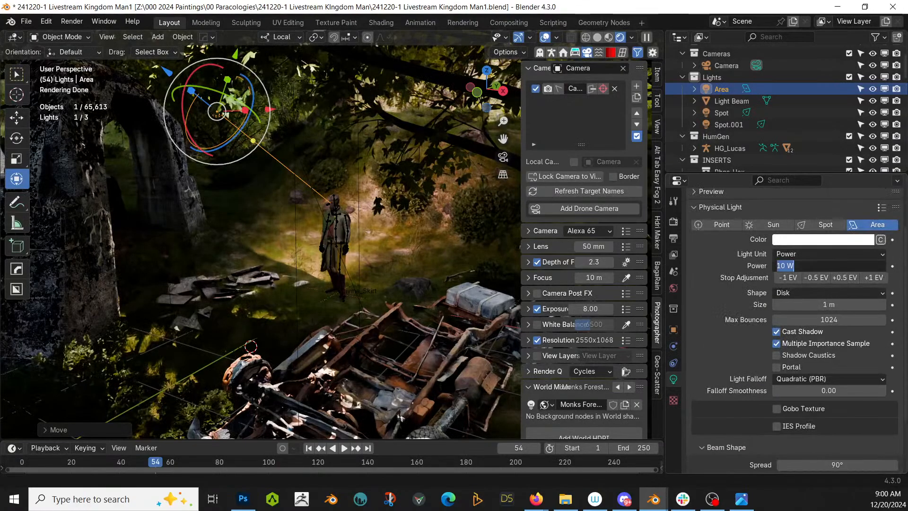
type("3")
key("Return")
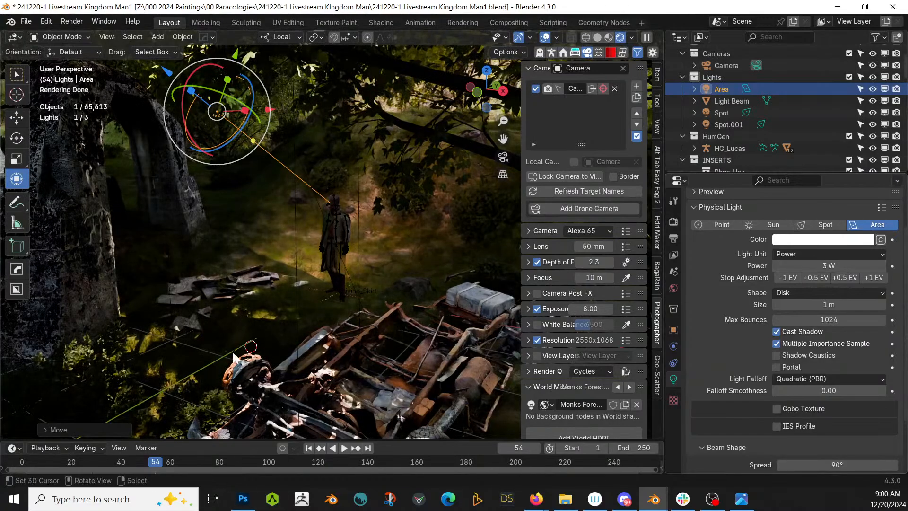
Review the first spot light's gobo settings and the camera view, and set the area light's power to 10 W
left_click(721, 112)
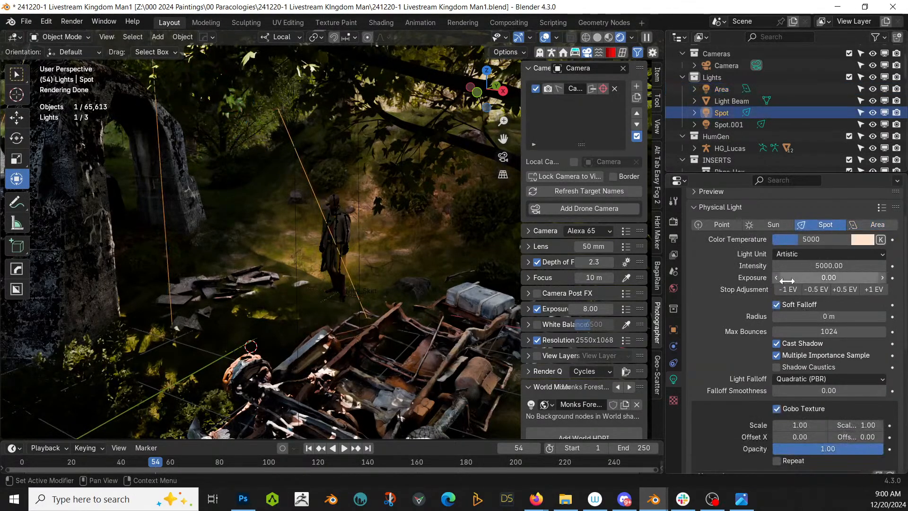
scroll(744, 376, "down", 5)
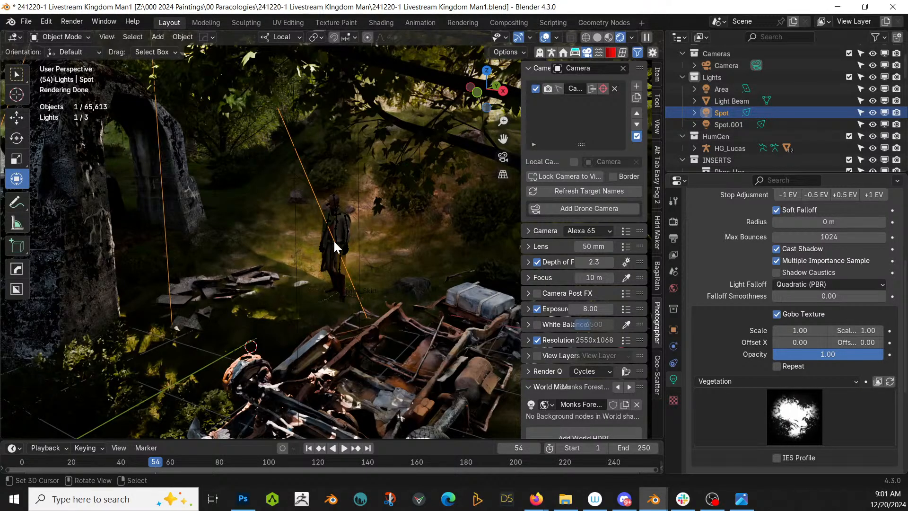
key("KP_0")
scroll(325, 240, "up", 3)
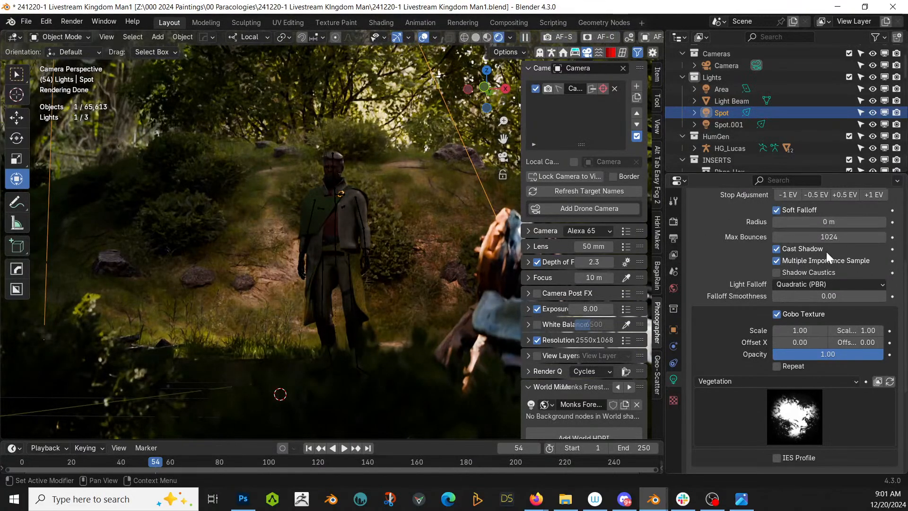
left_click(736, 88)
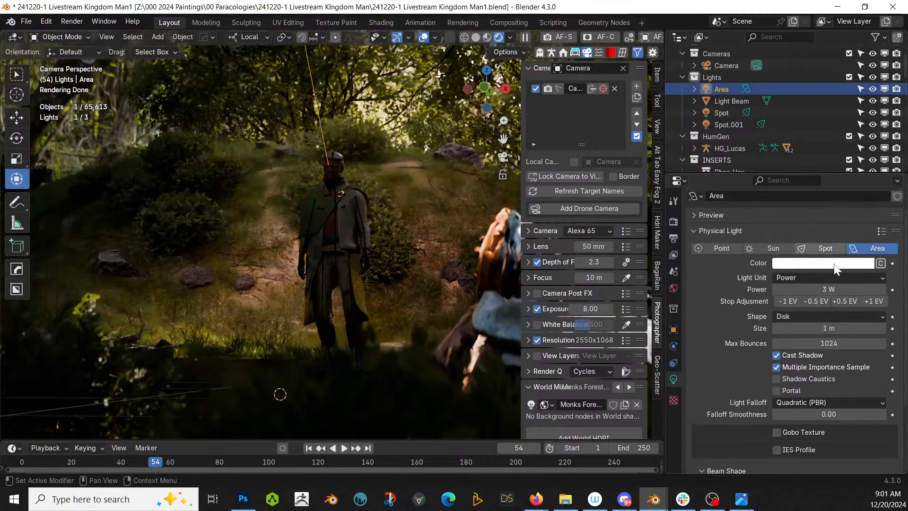
left_click(828, 288)
type("10")
key("Return")
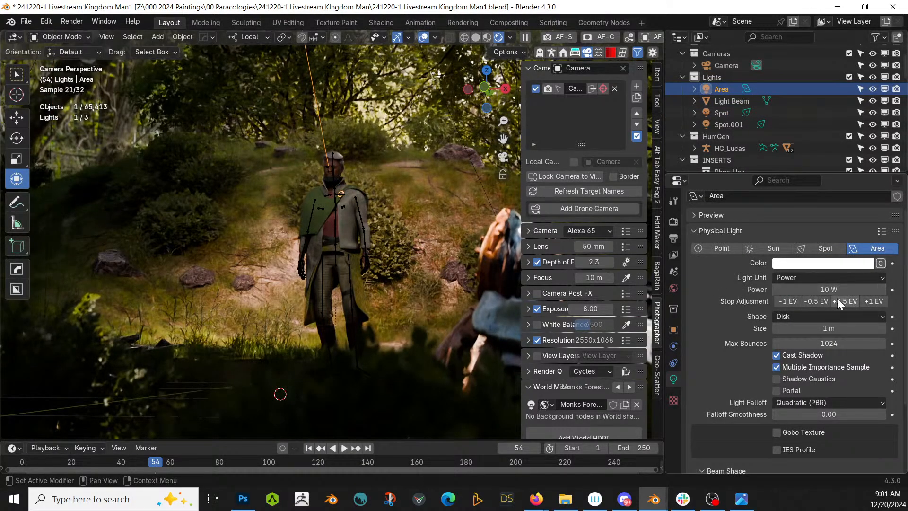
Move the area light slightly along its local Y axis and rotate it about -5° around local Y
middle_click_drag(384, 146, 340, 156)
scroll(341, 156, "down", 2)
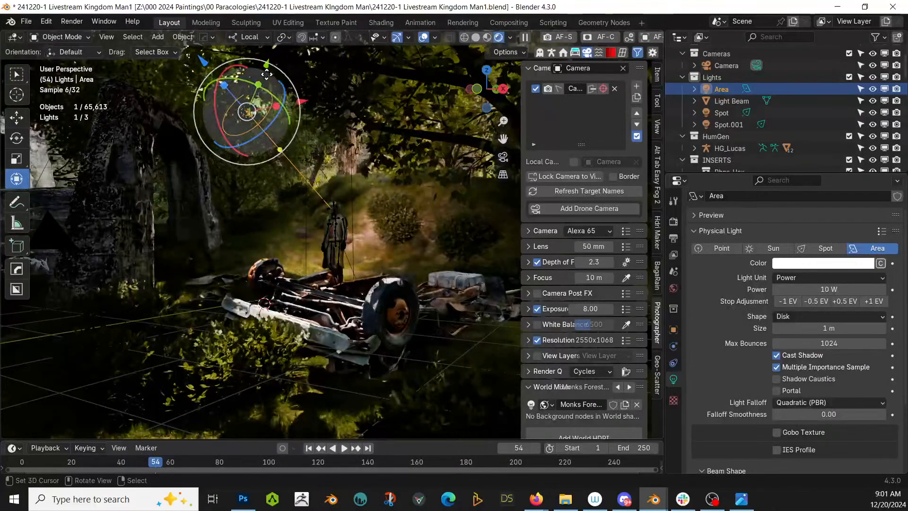
key("g")
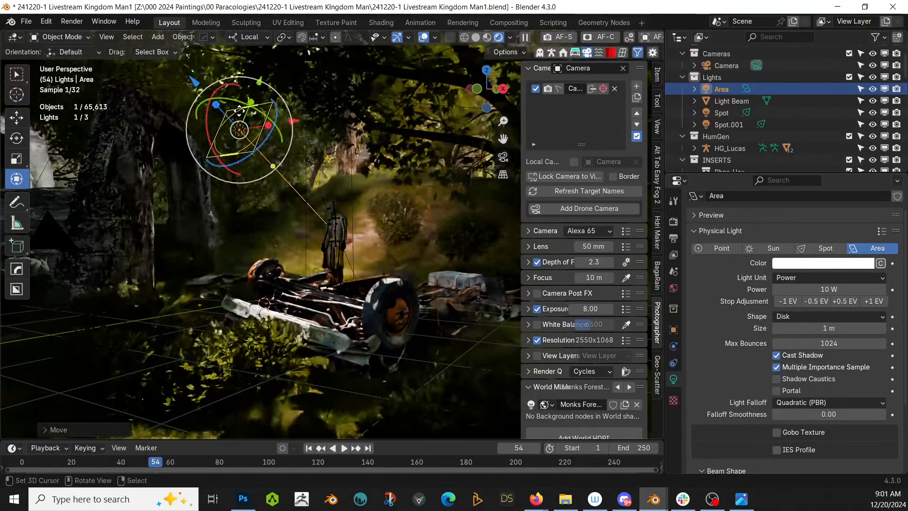
left_click(212, 100)
key("r")
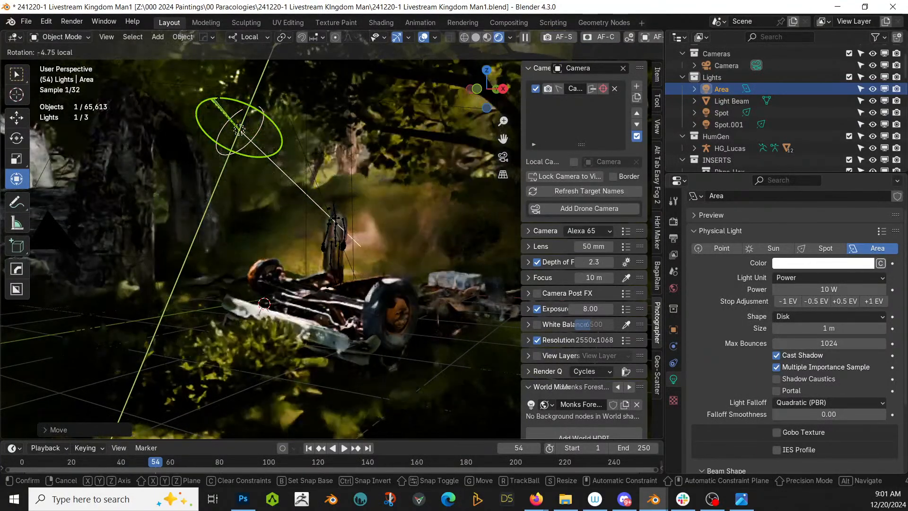
left_click(167, 367)
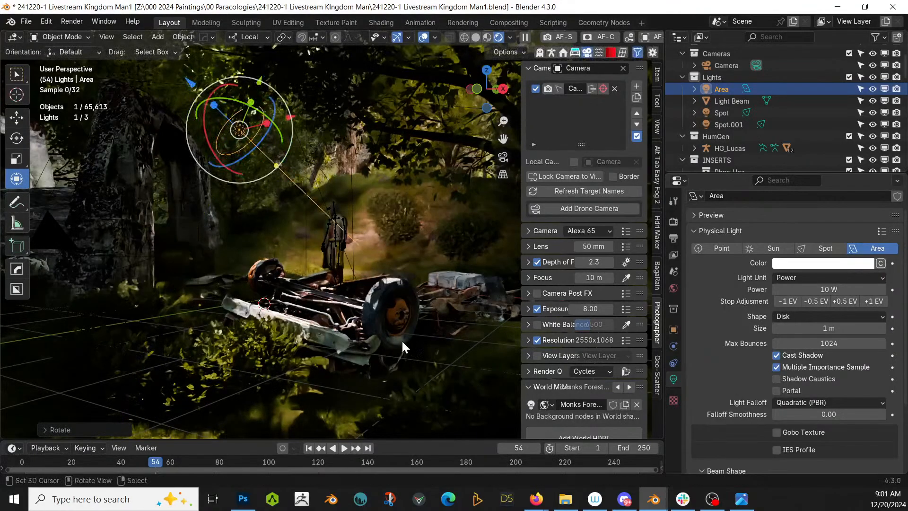
Set the area light's power to 5 W and inspect the lighting on the figure's face through the camera
left_click(775, 289)
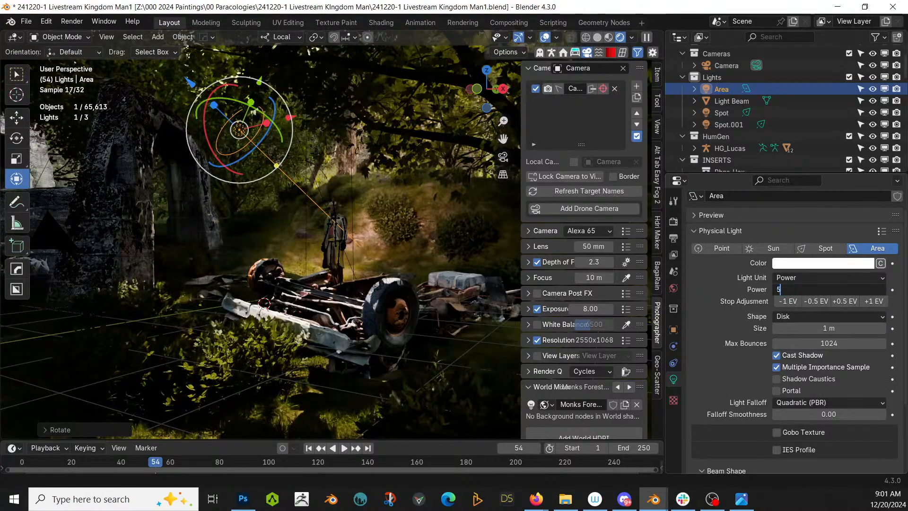
type("5")
key("Return")
key("KP_0")
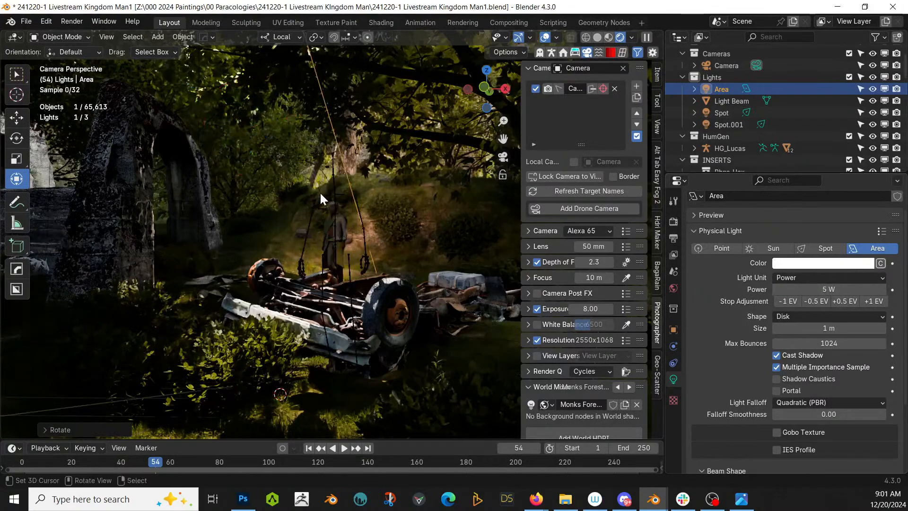
scroll(403, 234, "up", 5)
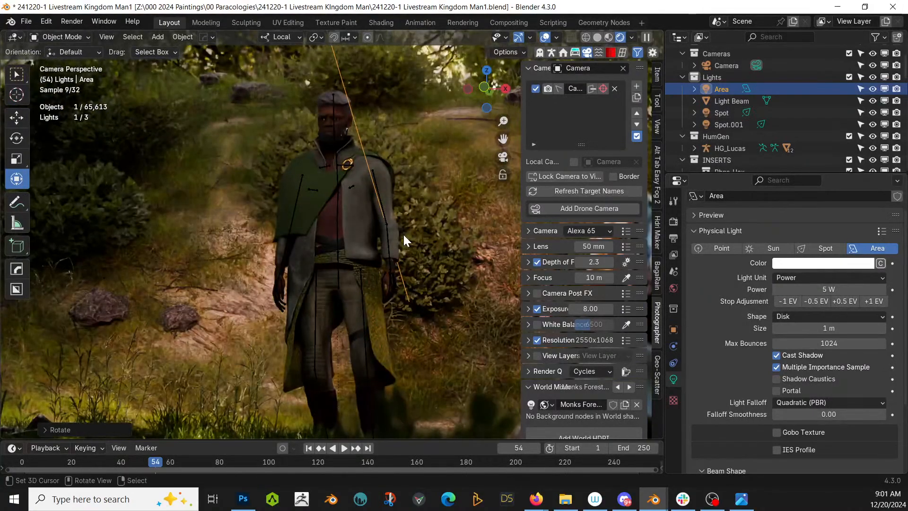
scroll(403, 234, "up", 5)
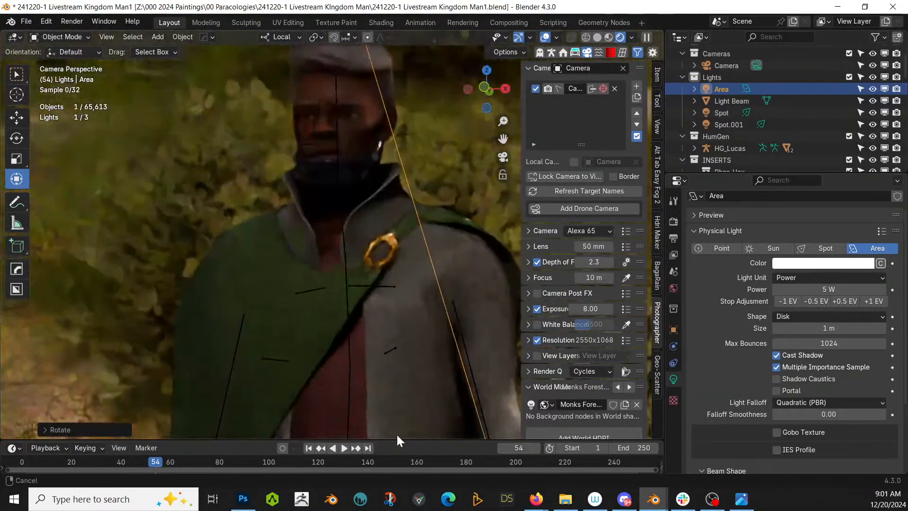
middle_click_drag(396, 433, 390, 327)
scroll(391, 327, "down", 4)
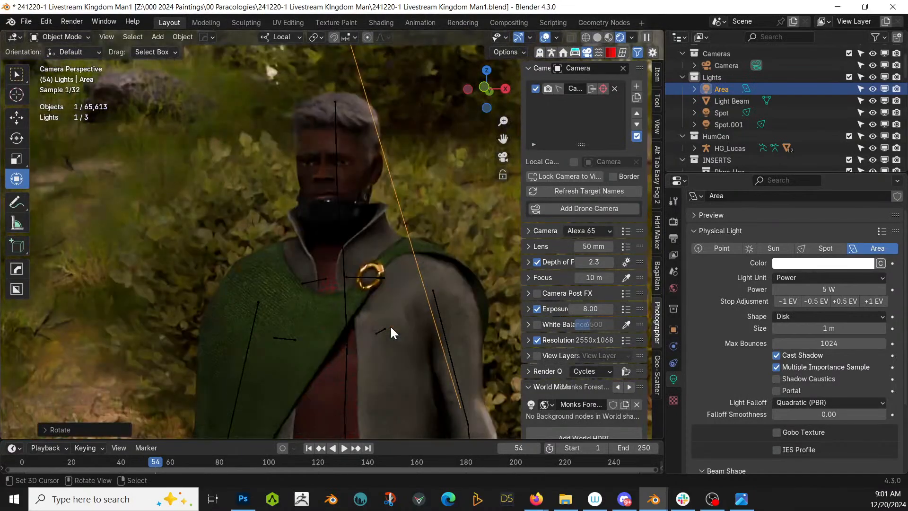
scroll(392, 327, "down", 8)
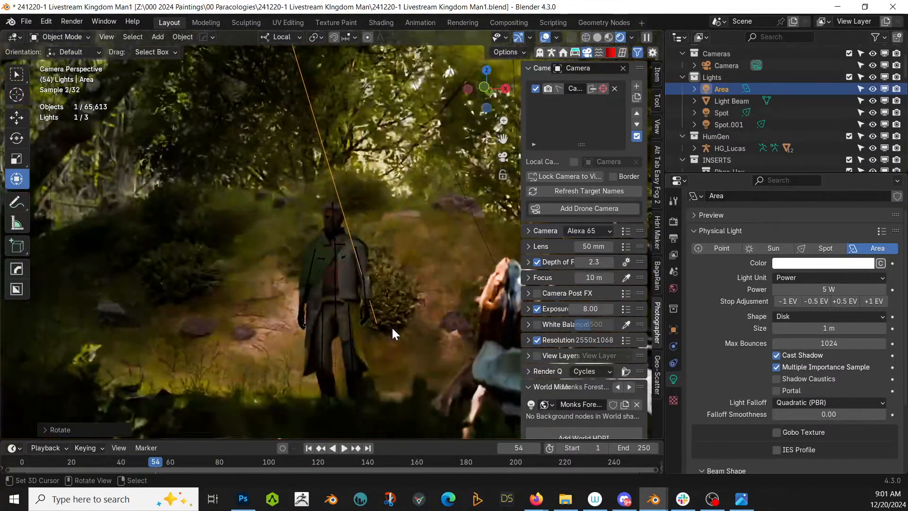
Place the 3D cursor on the figure and make it the transform pivot point
middle_click_drag(392, 334, 418, 369)
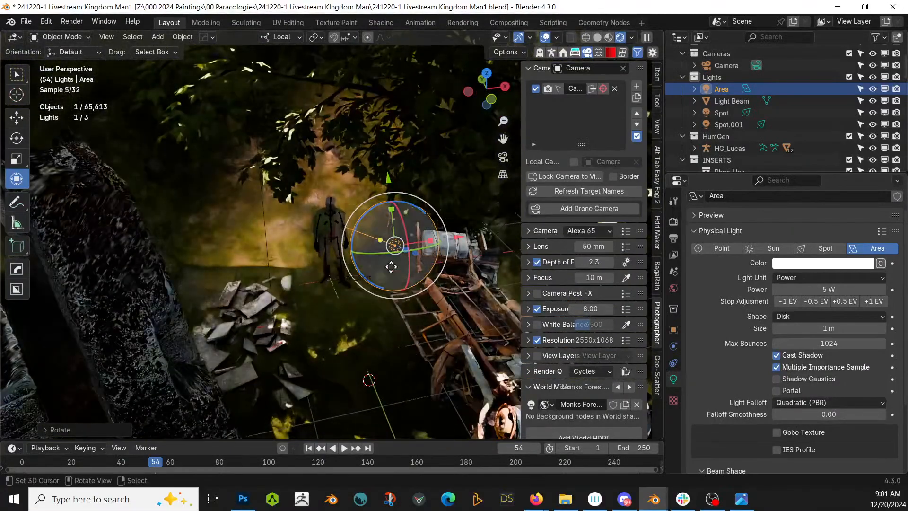
left_click_drag(368, 256, 329, 211)
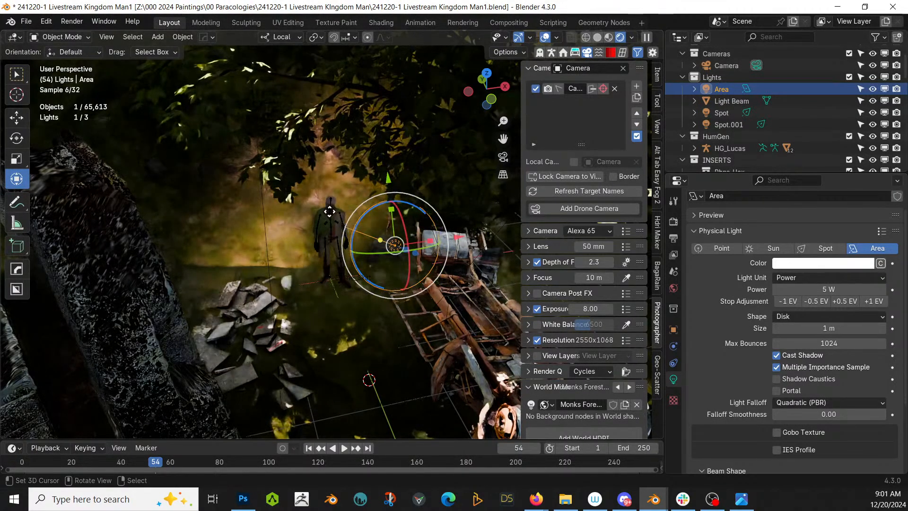
left_click(317, 37)
left_click(340, 77)
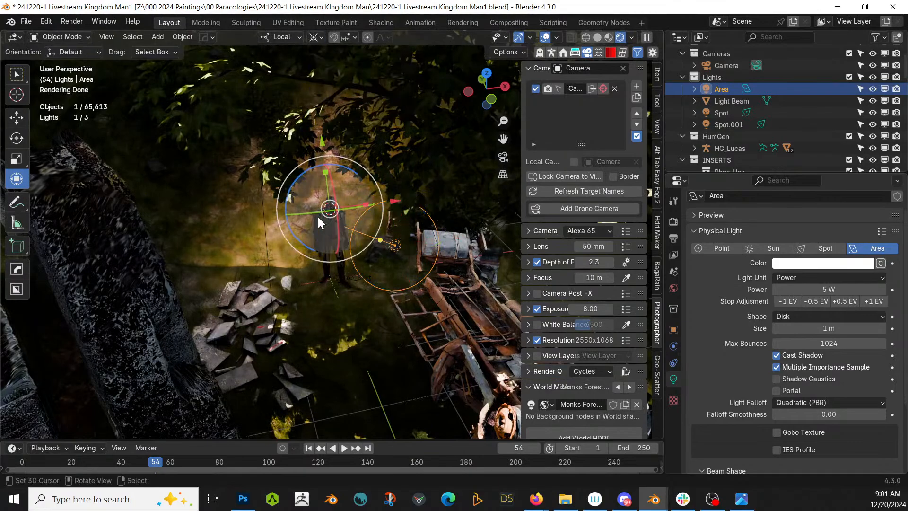
Rotate the area light around the 3D cursor on the figure, and hide the light to compare its effect in the camera view
mouse_move(312, 211)
left_mouse_down()
mouse_move(317, 201)
mouse_move(324, 214)
left_mouse_up()
key("KP_0")
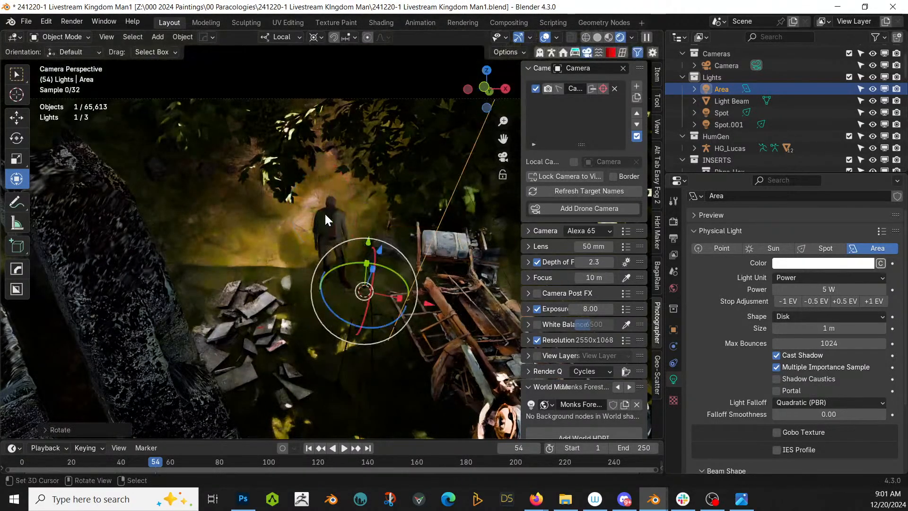
scroll(374, 273, "up", 4)
middle_click_drag(377, 278, 333, 120, "shift")
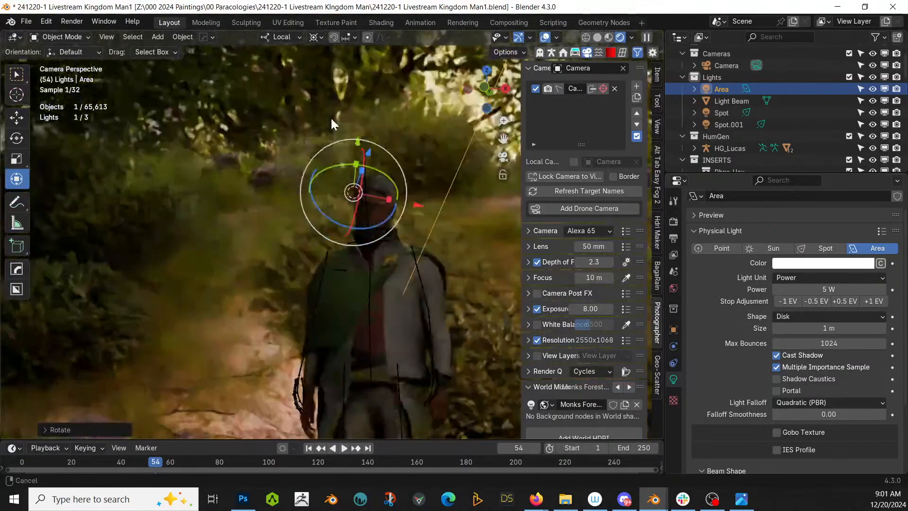
scroll(337, 126, "down", 4)
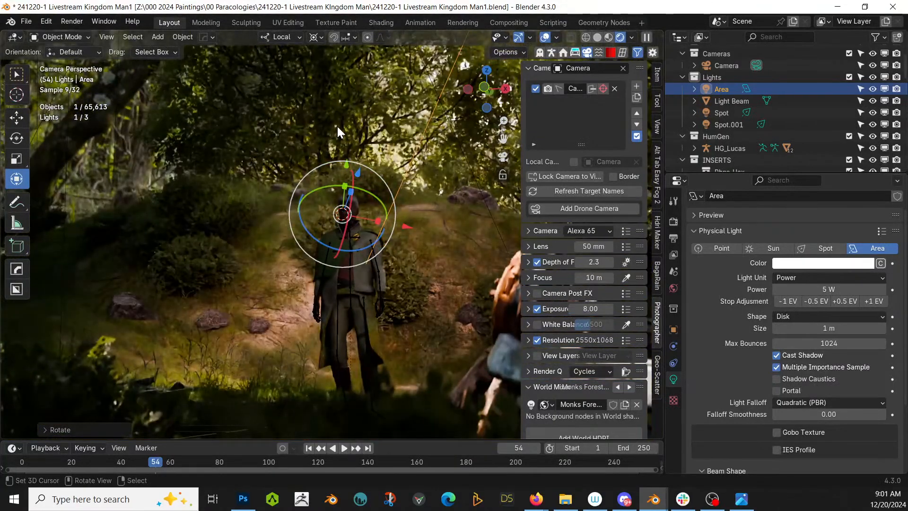
left_click(871, 89)
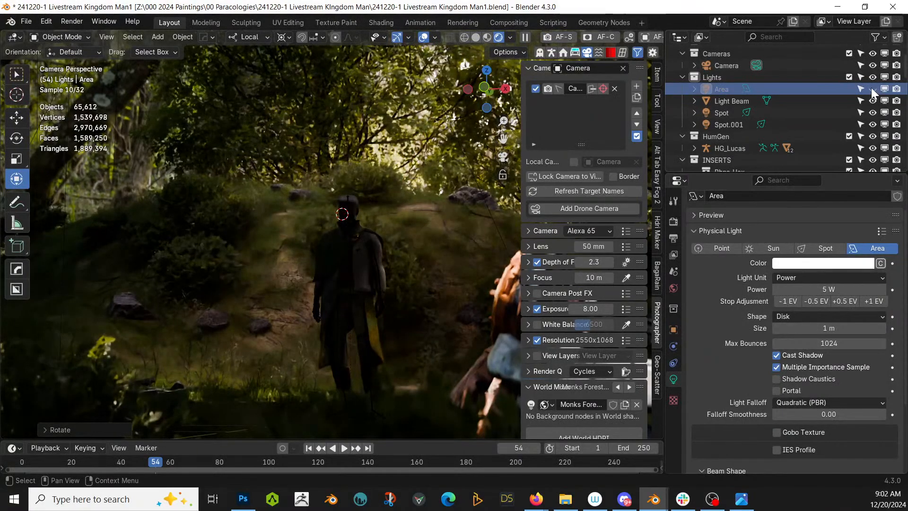
Unhide the area light, and toggle the Light Beam plane's visibility to compare its effect in the camera view
left_click(872, 89)
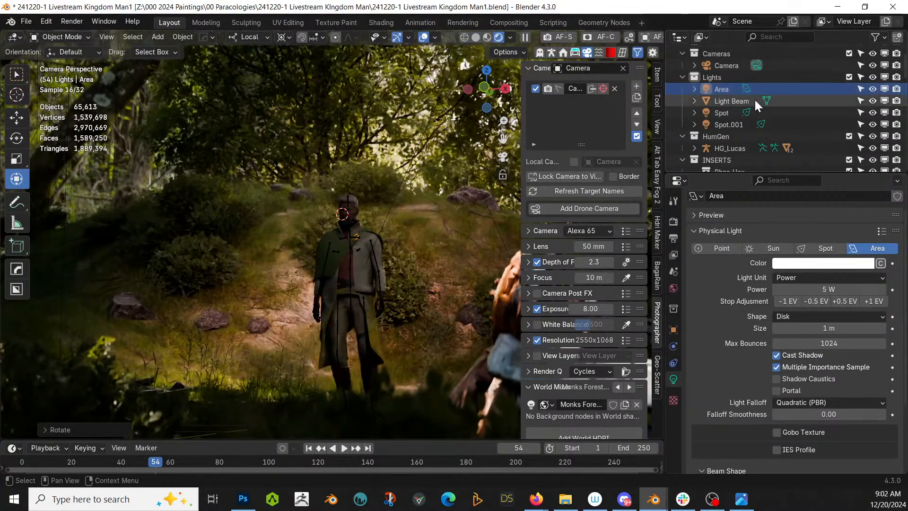
left_click(337, 264)
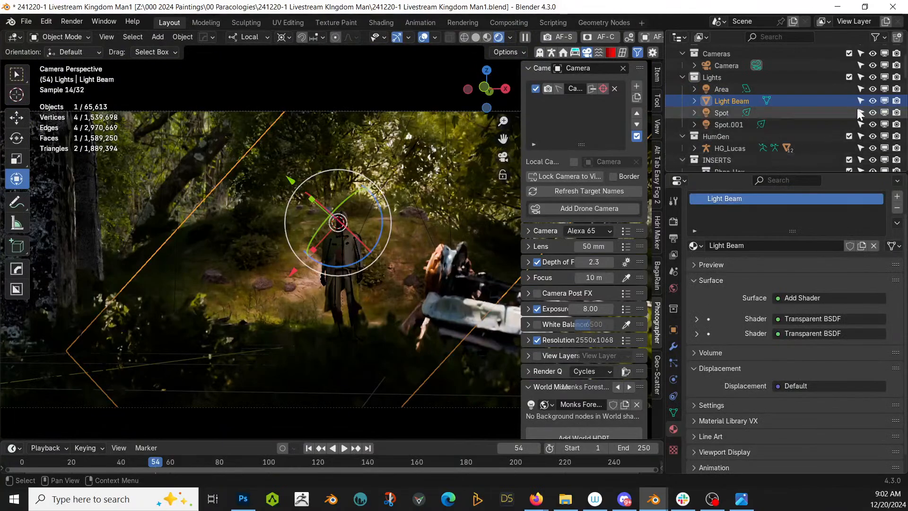
left_click(871, 101)
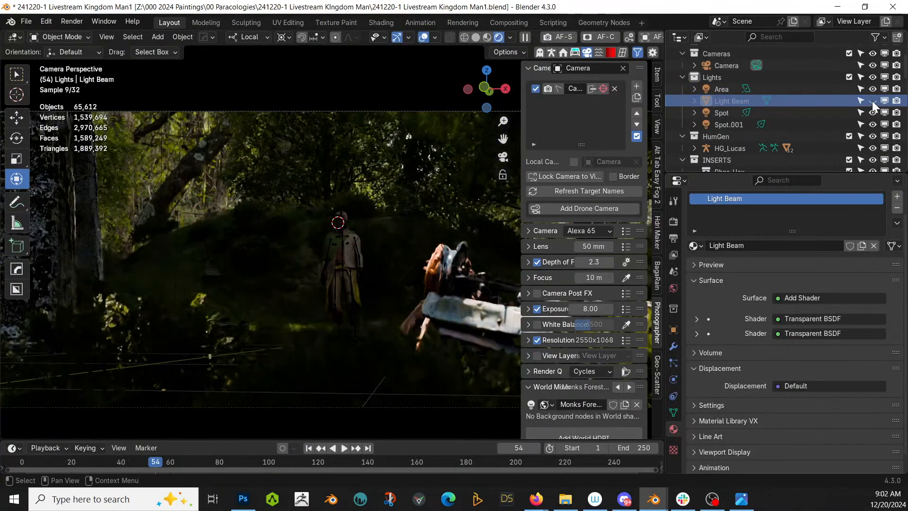
left_click(872, 100)
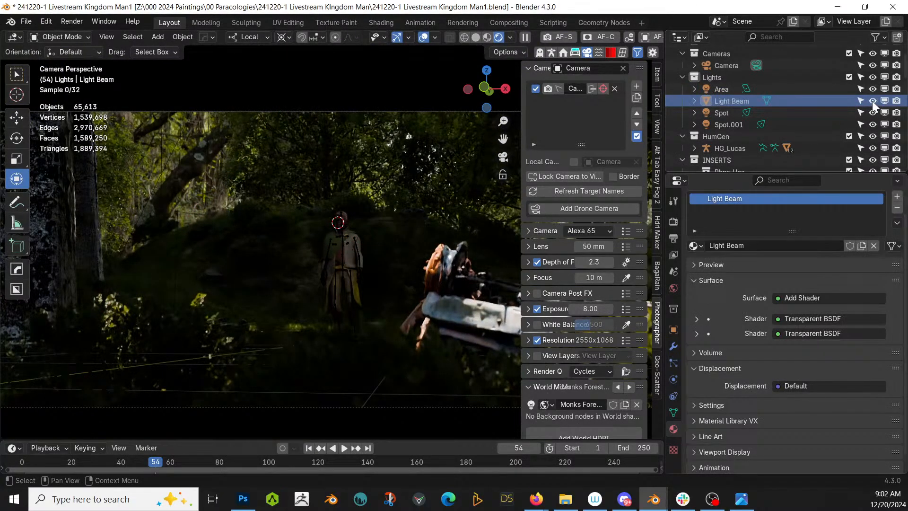
left_click(732, 100)
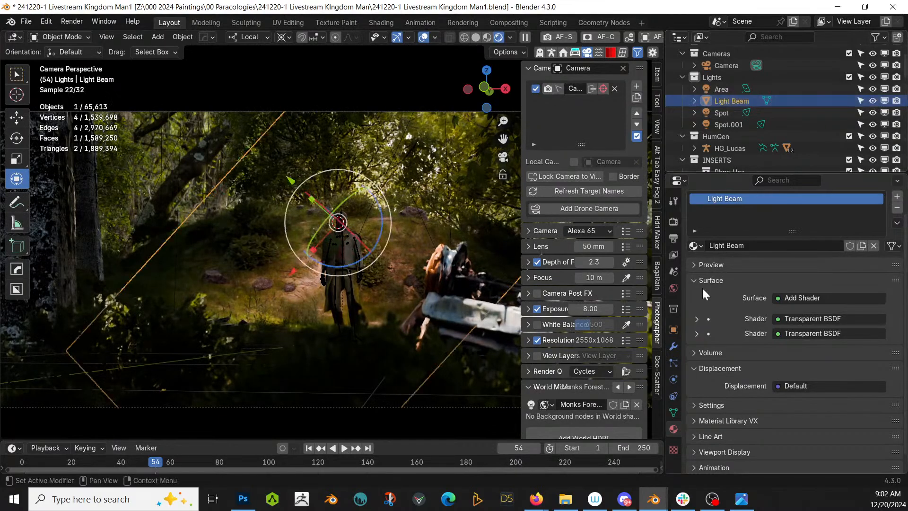
Open the Light Beam material's node setup with a rendered camera view of the scene
left_click(382, 22)
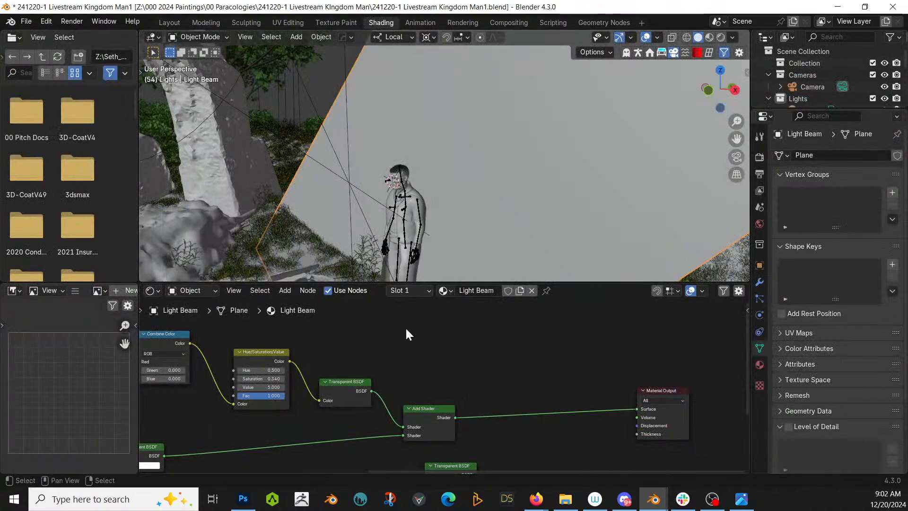
scroll(386, 335, "up", 1)
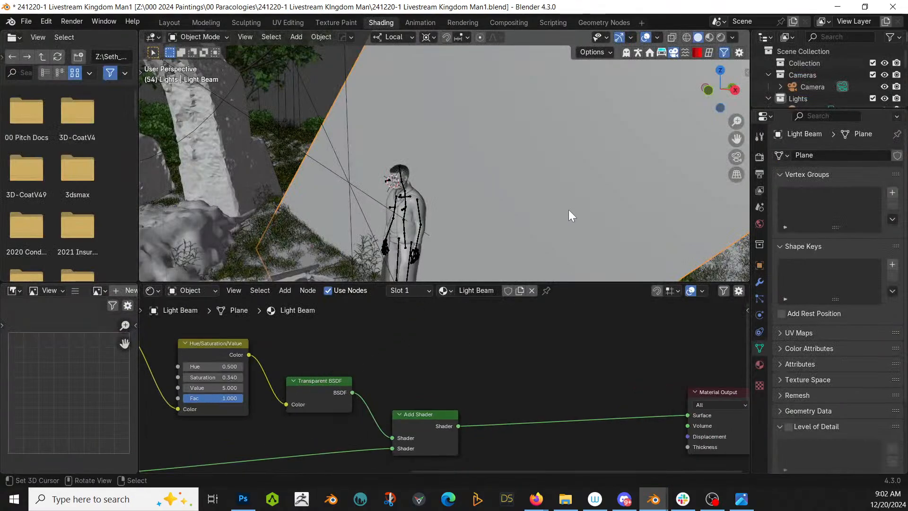
key("z")
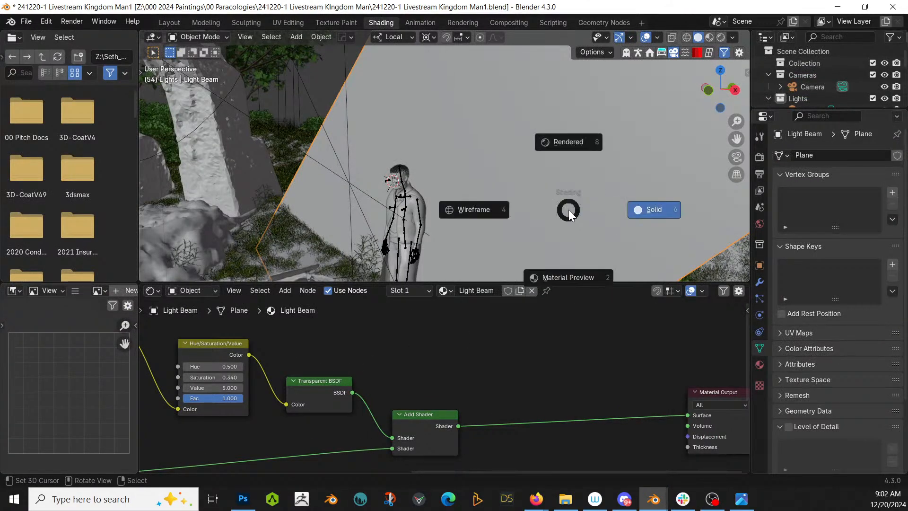
left_click(605, 137)
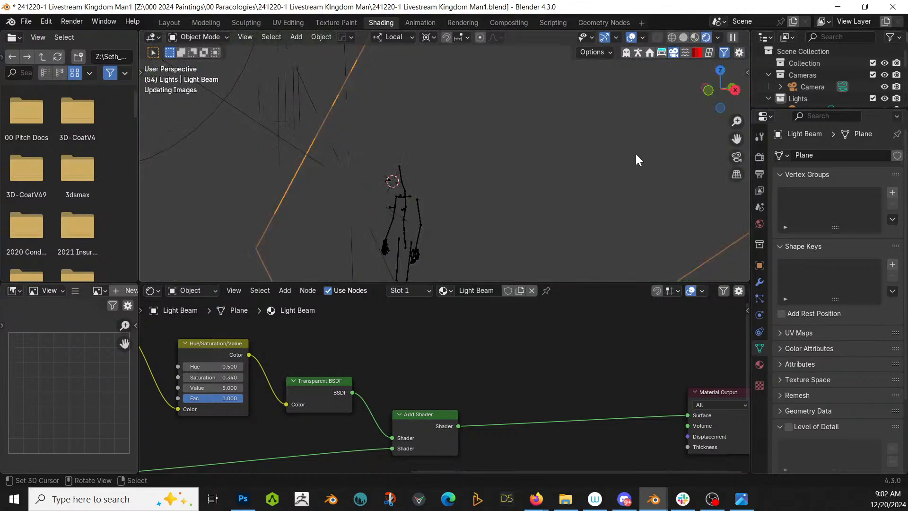
key("KP_0")
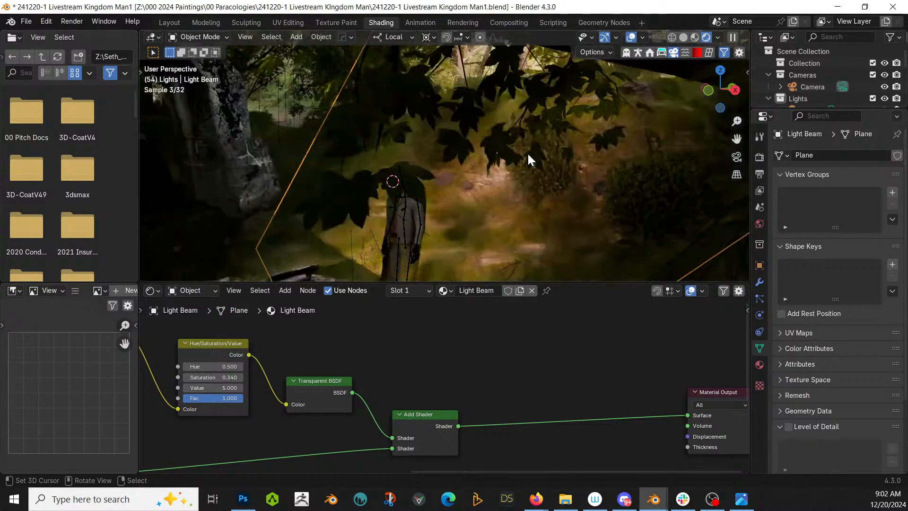
Test a Value of 2 in the Light Beam's Hue/Saturation/Value node, and settle on 4
left_click(213, 387)
type("2")
key("Return")
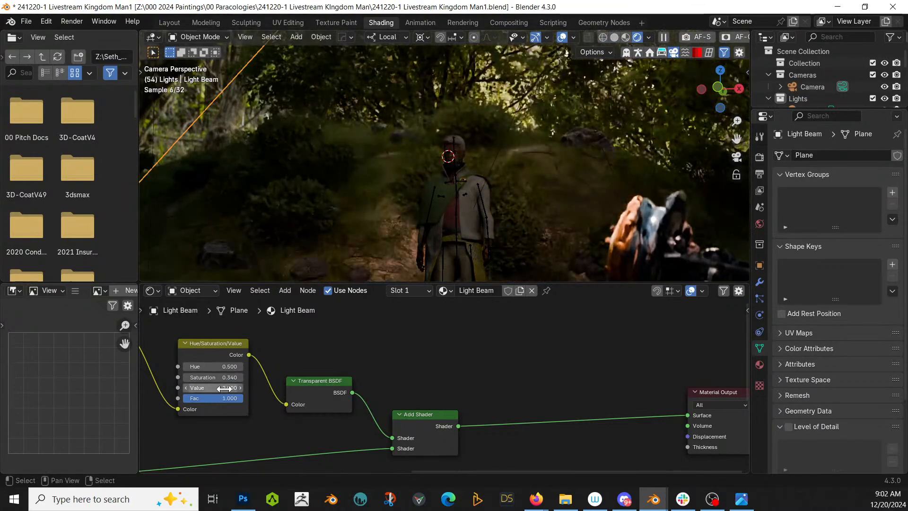
left_click(223, 387)
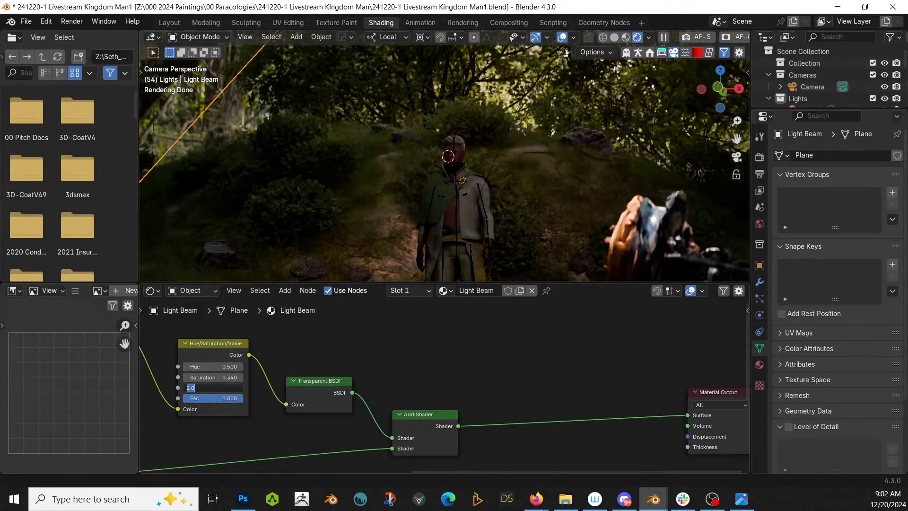
key("Return")
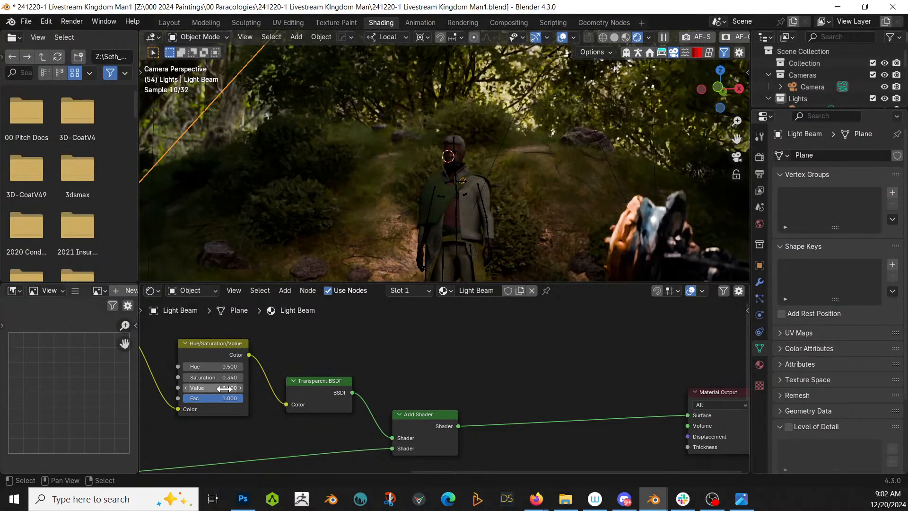
left_click(224, 388)
type("4")
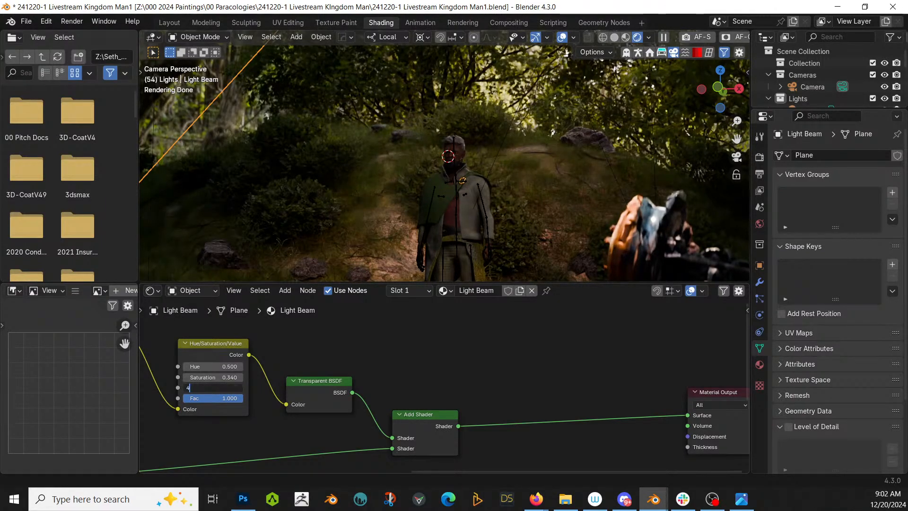
key("Return")
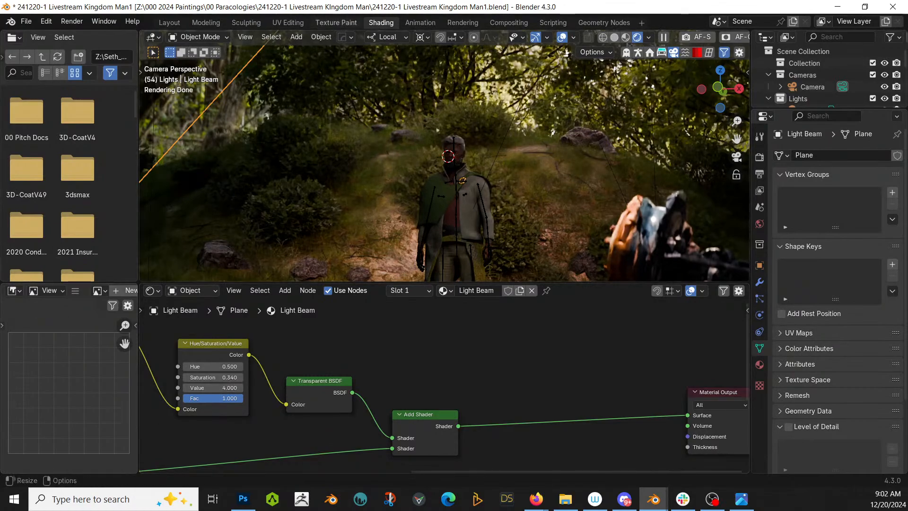
Return to the layout workspace and examine the light beam's effect on the figure through the camera
left_click(169, 23)
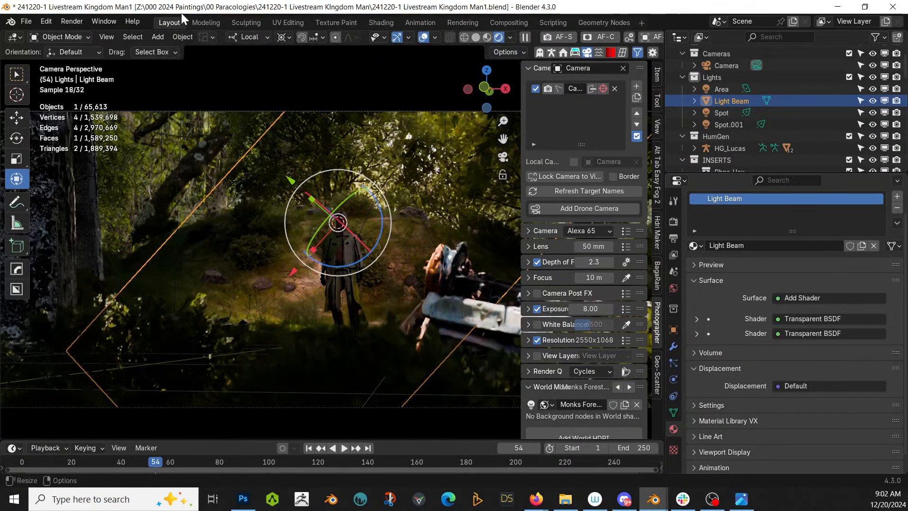
middle_click_drag(398, 267, 397, 274)
key("KP_0")
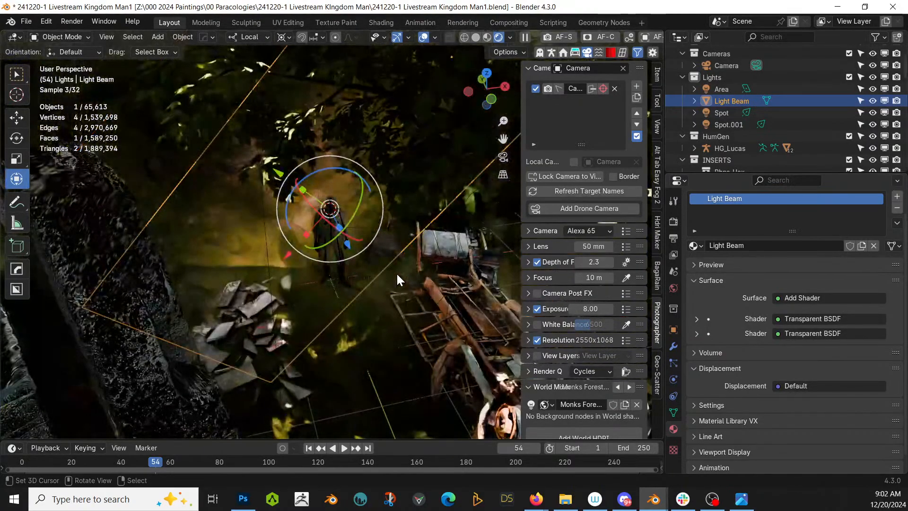
key("KP_0")
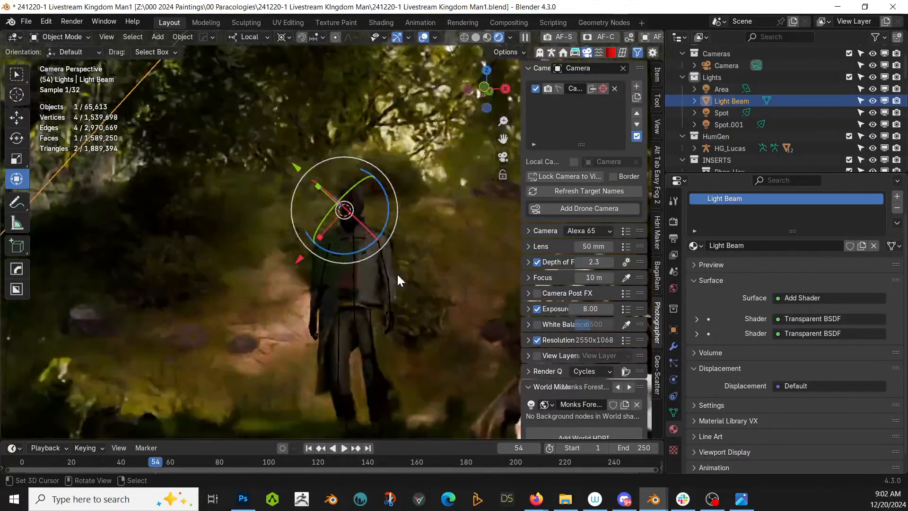
middle_click_drag(396, 274, 370, 248, "shift")
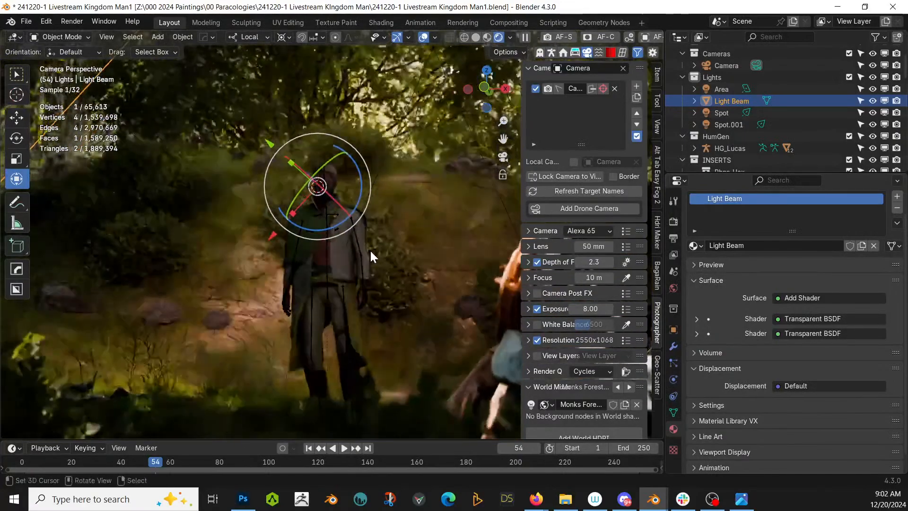
scroll(369, 249, "down", 3)
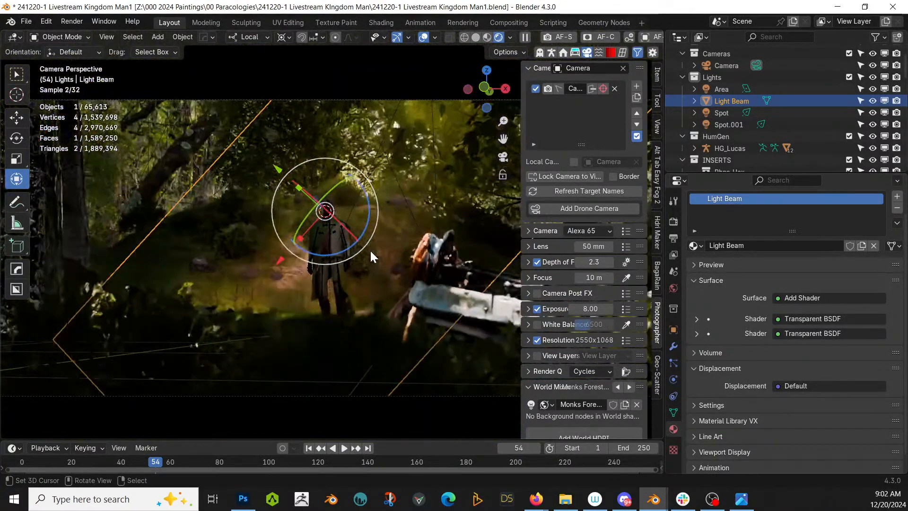
scroll(370, 252, "up", 3)
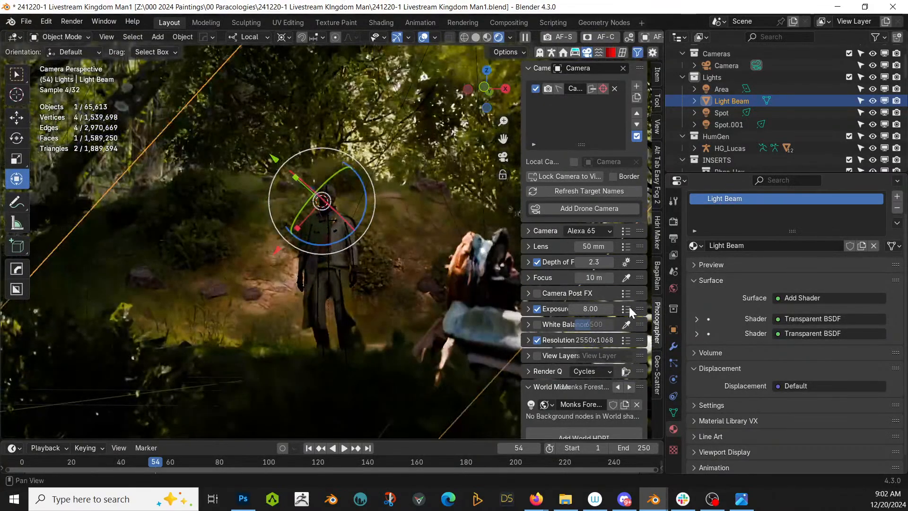
Pick the figure's head as the camera's focus point and save the file
left_click(627, 277)
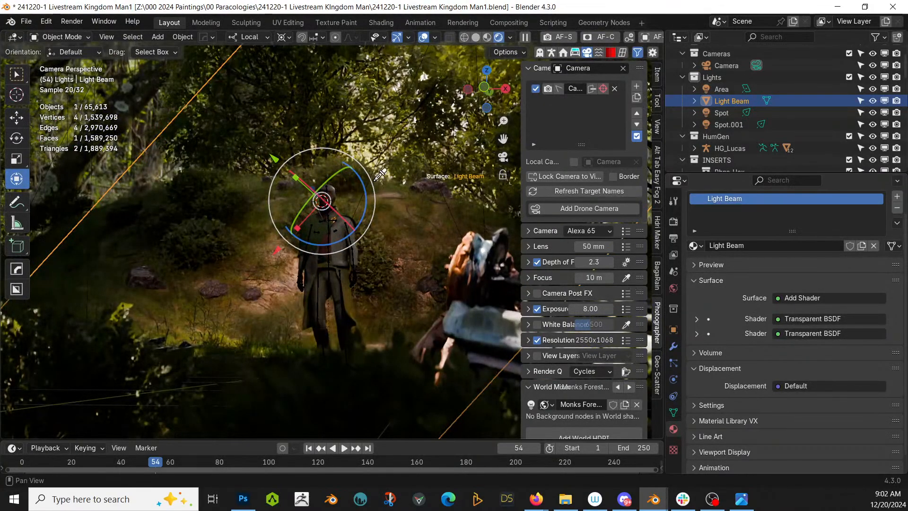
left_click(332, 191)
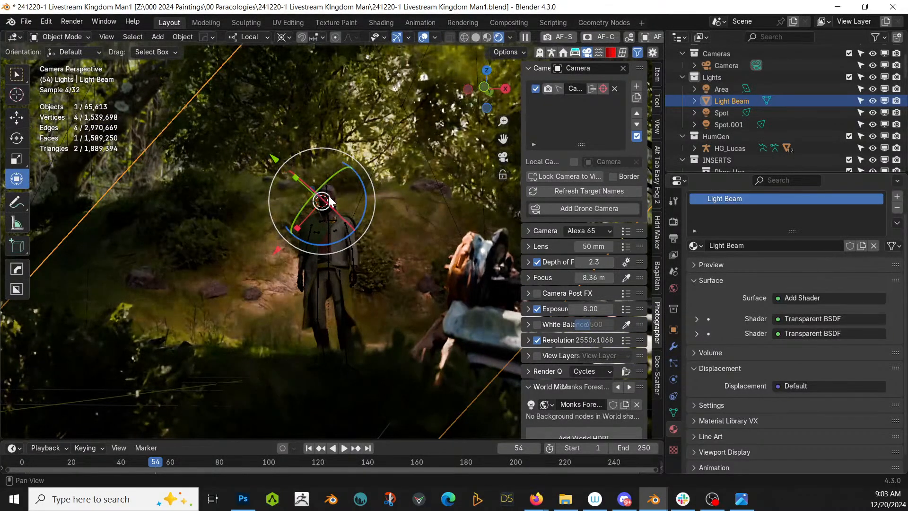
scroll(375, 303, "down", 2)
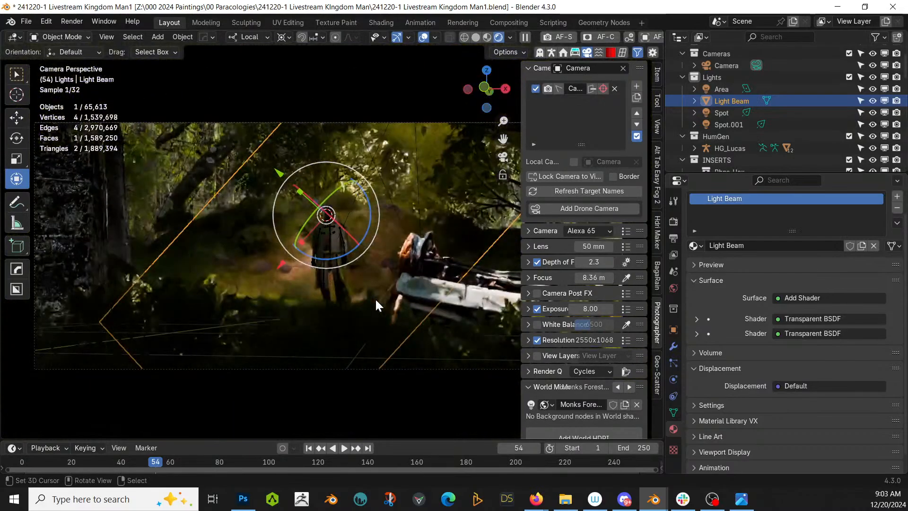
scroll(376, 301, "down", 1)
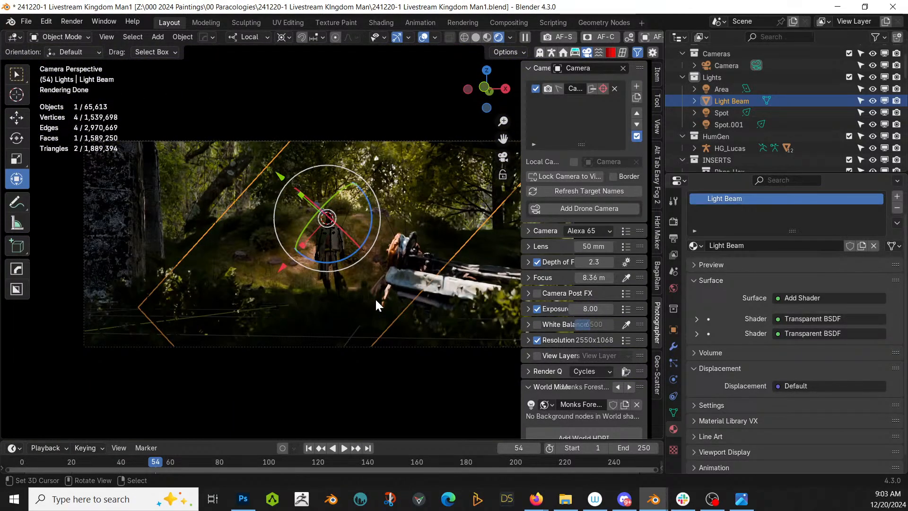
key("ctrl+s")
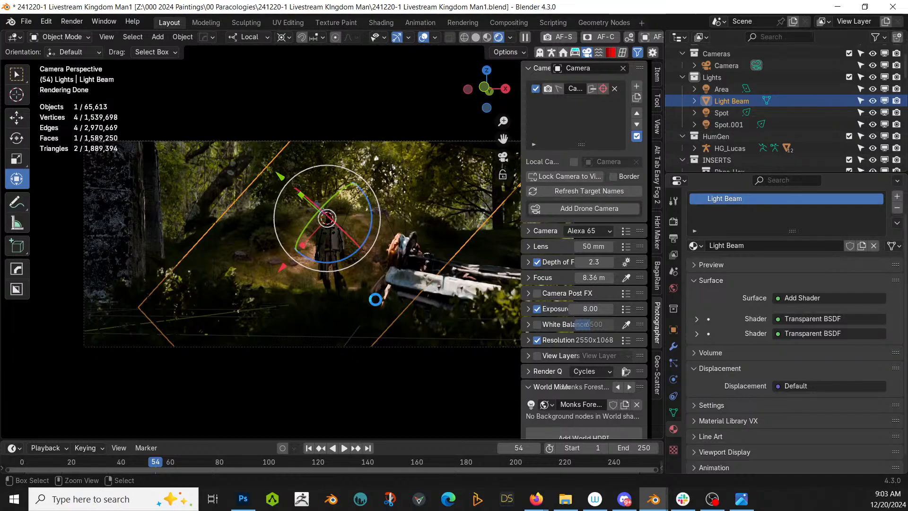
Inspect the figure up close and enable the viewport compositor for the camera view only
scroll(374, 296, "up", 4)
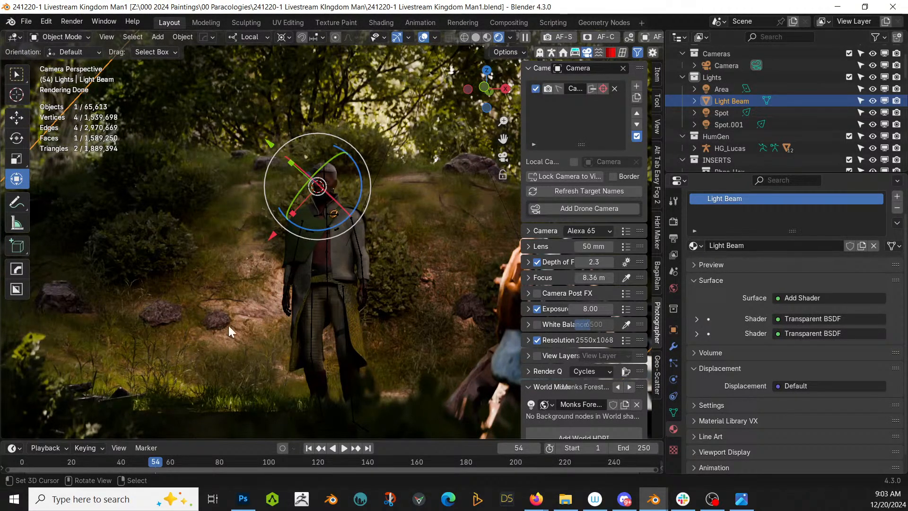
scroll(394, 306, "up", 3)
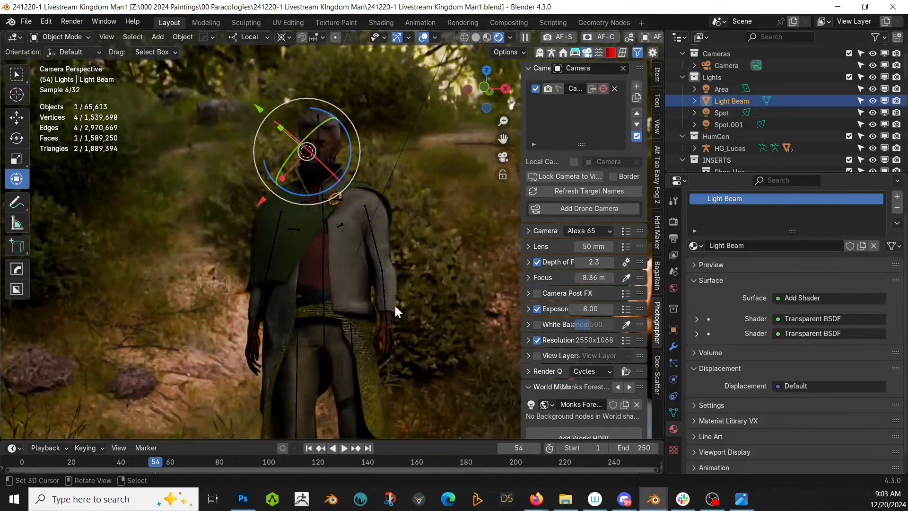
scroll(394, 304, "down", 3)
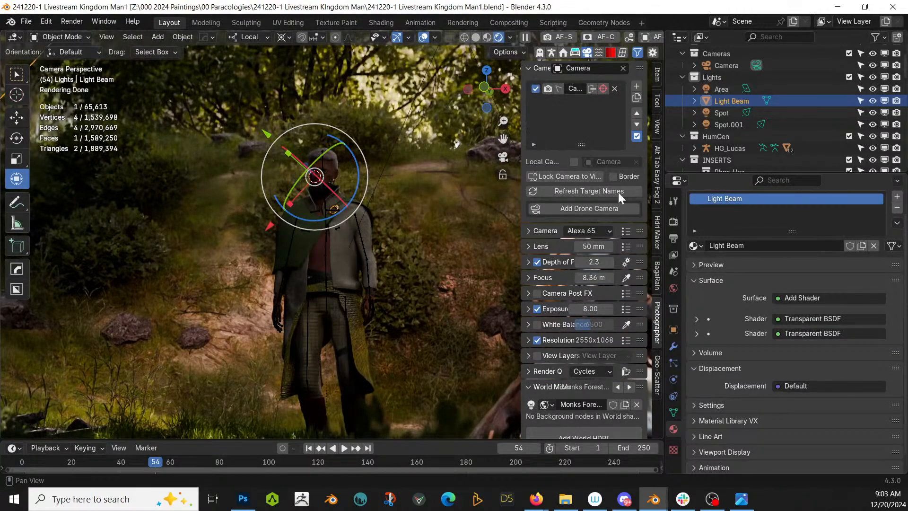
left_click(509, 37)
left_click(509, 212)
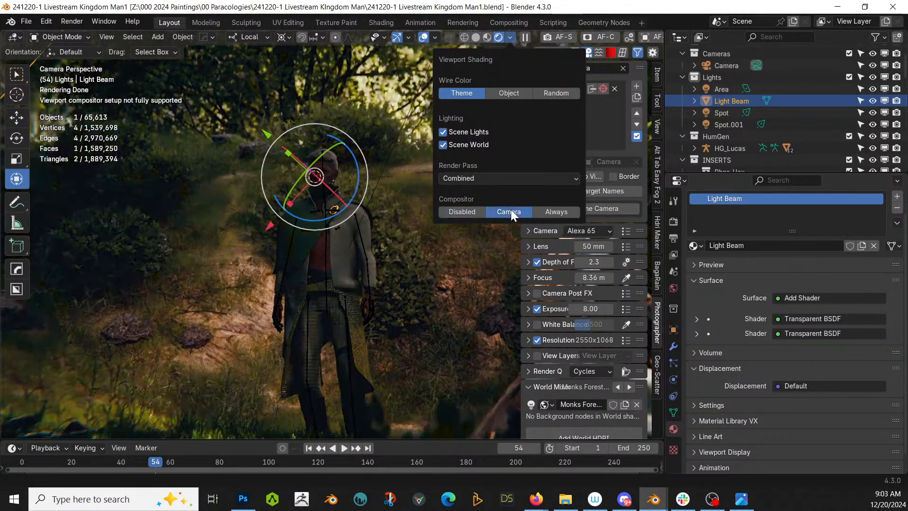
Inside the cw_Compositor.001 node group, set the Color Balance factor to 0.75 and the Brightness/Contrast node's Bright to 1
left_click(499, 21)
left_click(331, 139)
key("Tab")
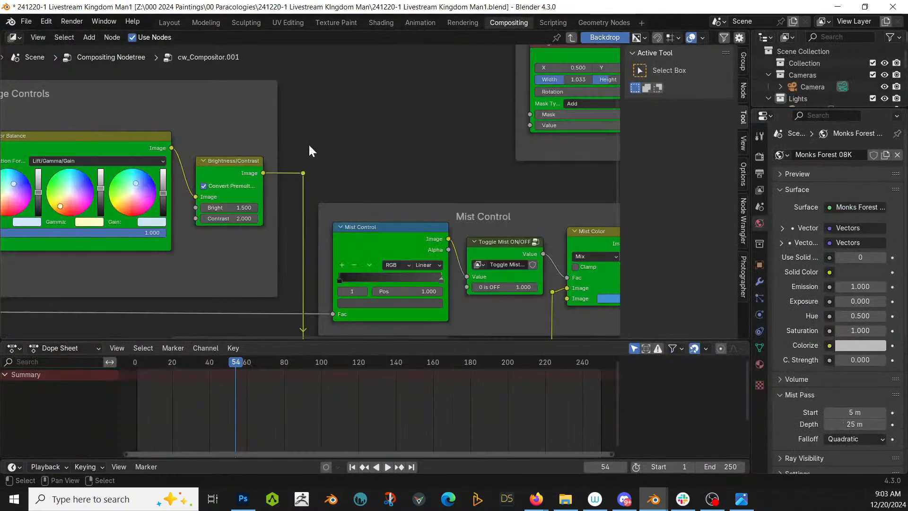
left_click(137, 231)
type(".75")
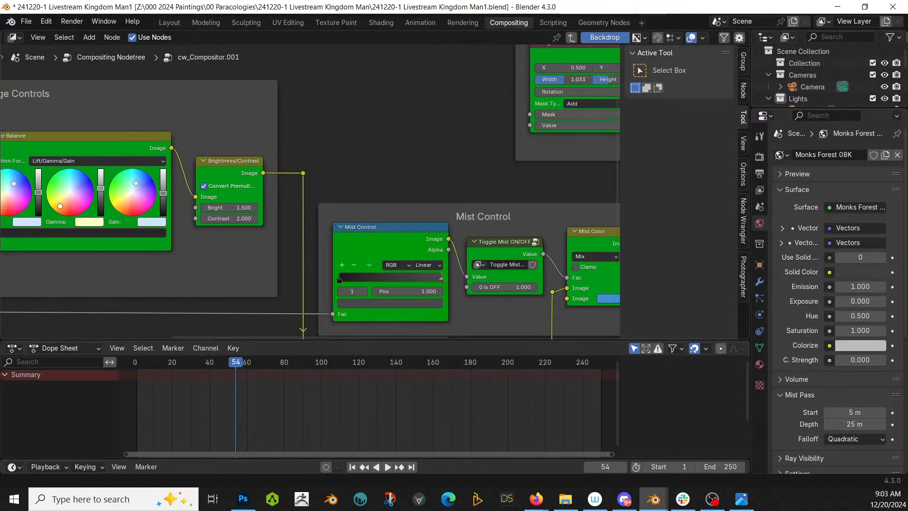
key("Return")
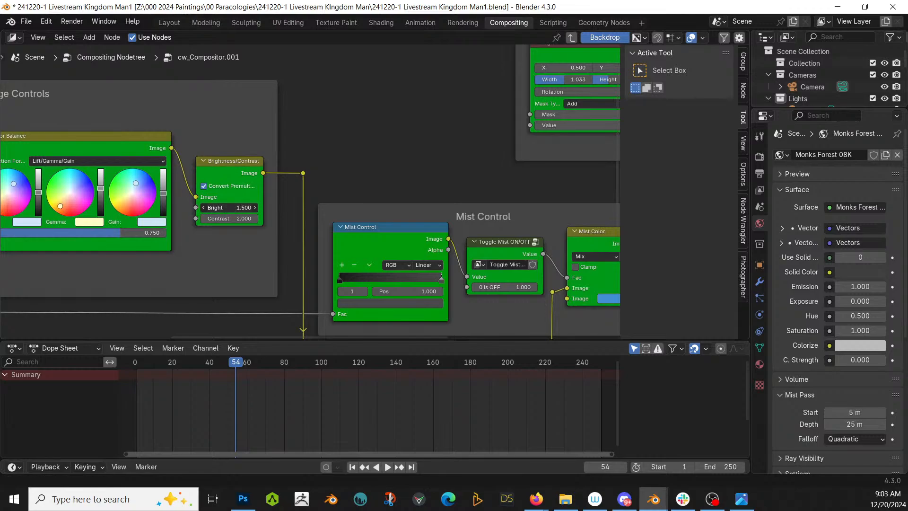
type("1.5")
key("Return")
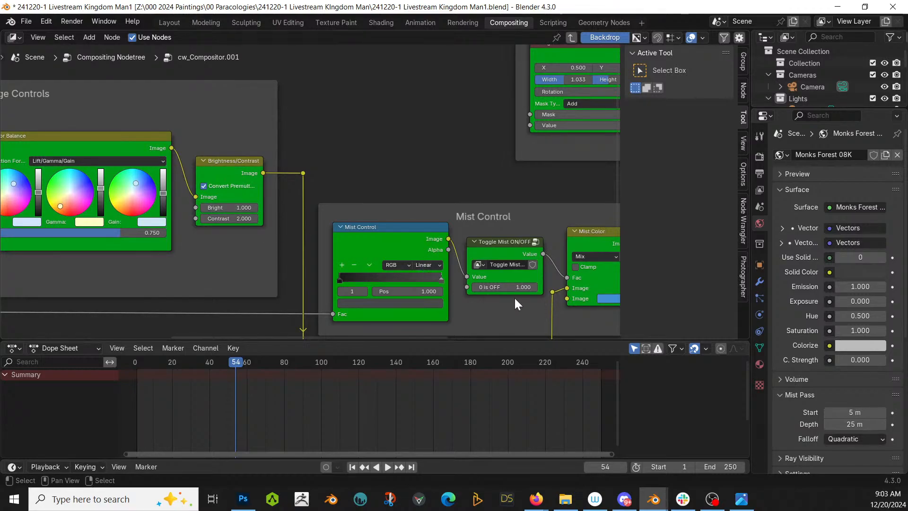
Set the Toggle Mist ON/OFF node's value to 0.2 in the compositor's Mist Control group
left_click(505, 287)
key("BackSpace")
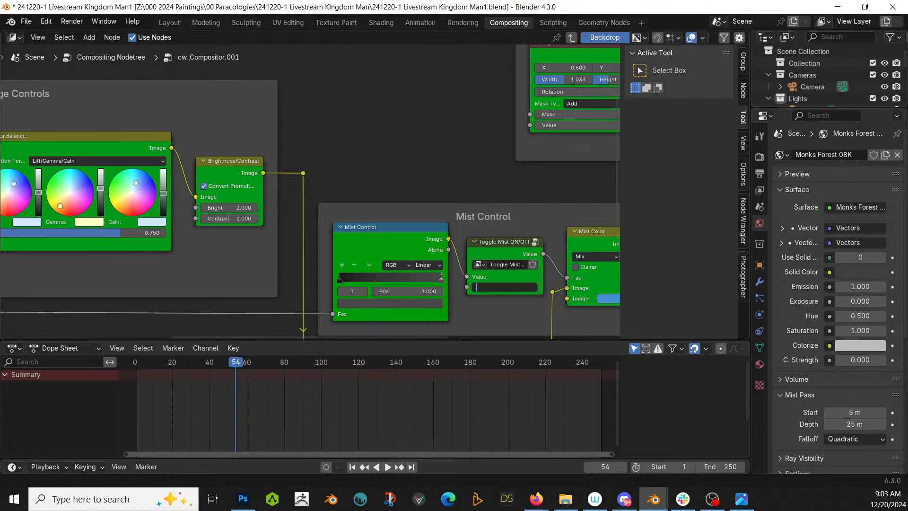
type("0.2")
key("Return")
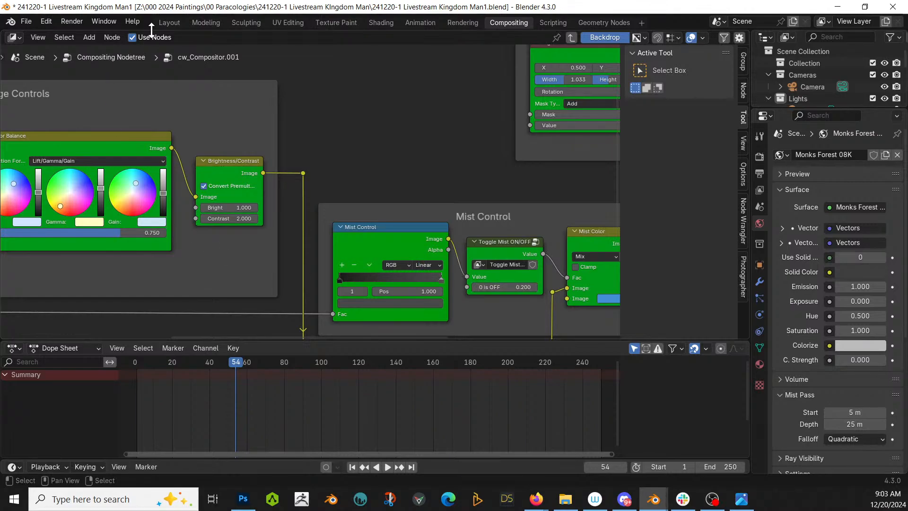
Return to the layout workspace and set the Cycles final render's maximum samples to 512
left_click(177, 19)
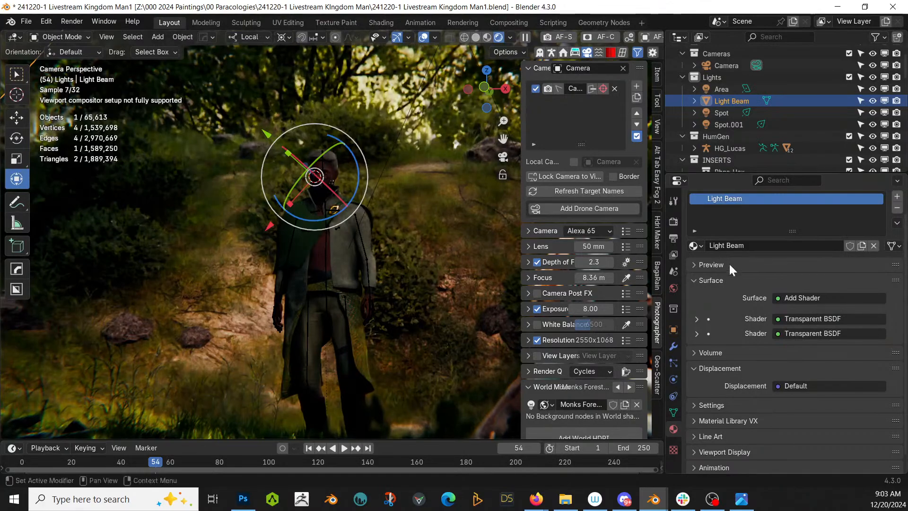
left_click(673, 221)
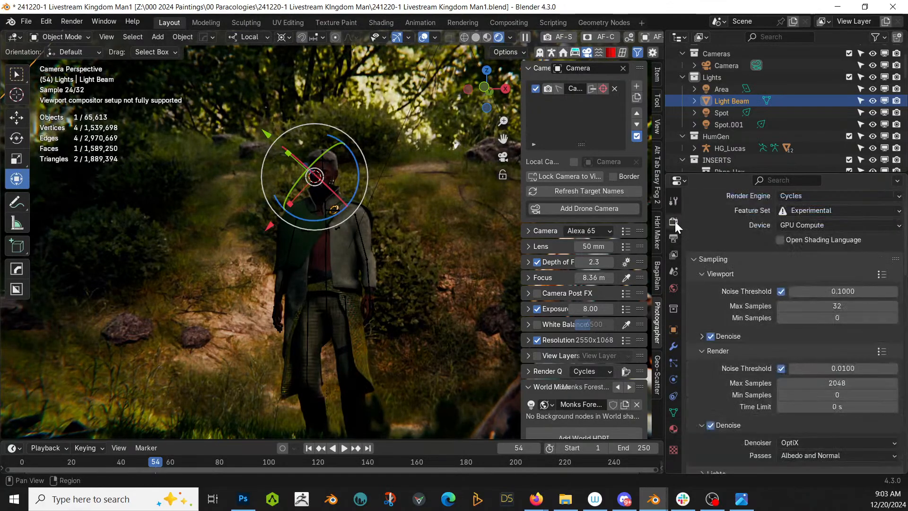
double_click(822, 384)
type("5")
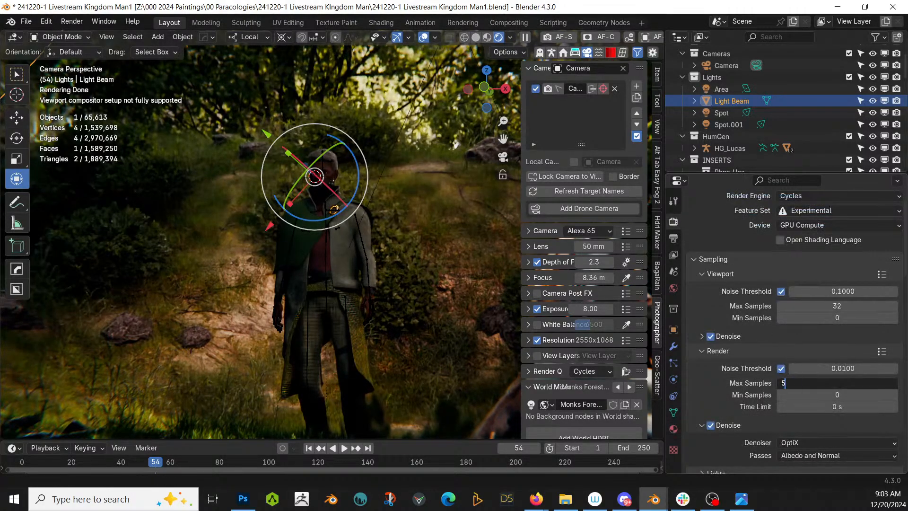
type("12")
key("Return")
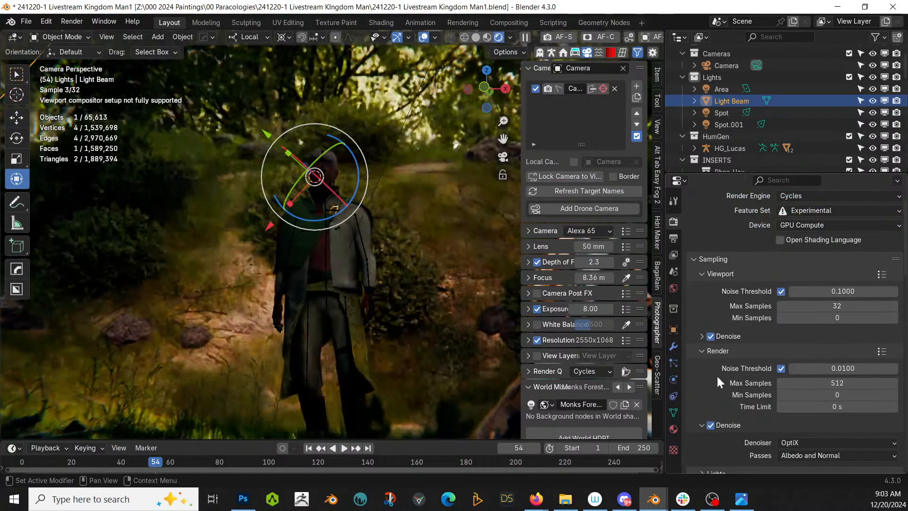
Set the total, diffuse, glossy, transmission and volume light bounces to 16 and the transparent bounces to 64
scroll(717, 376, "down", 5)
scroll(744, 378, "down", 5)
left_click_drag(839, 373, 839, 323)
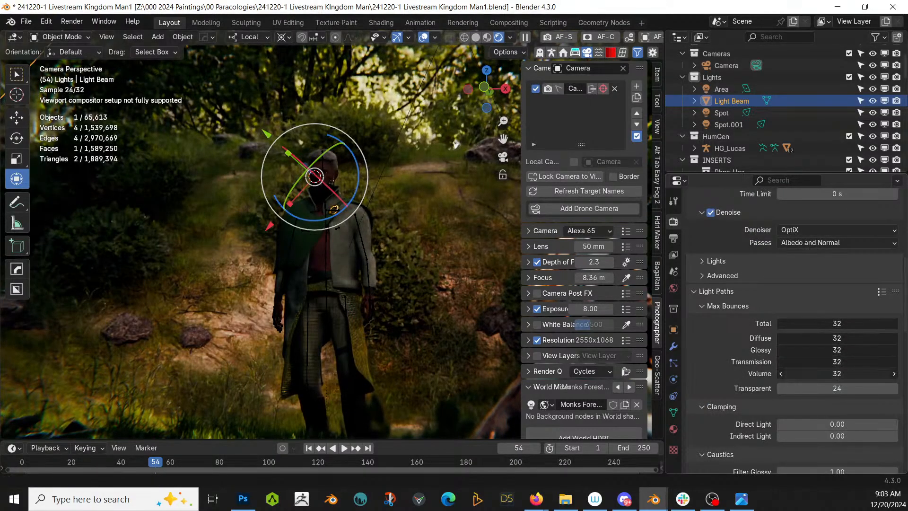
type("16")
key("Return")
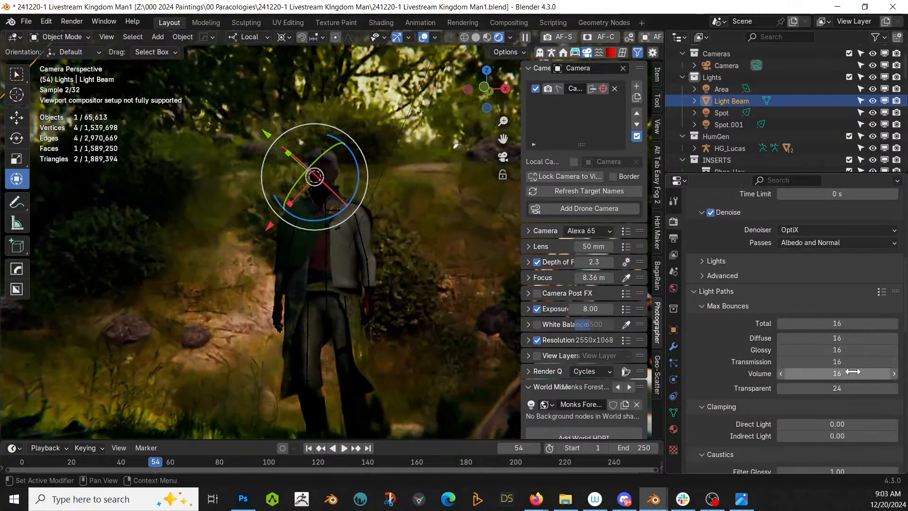
left_click(840, 389)
type("64")
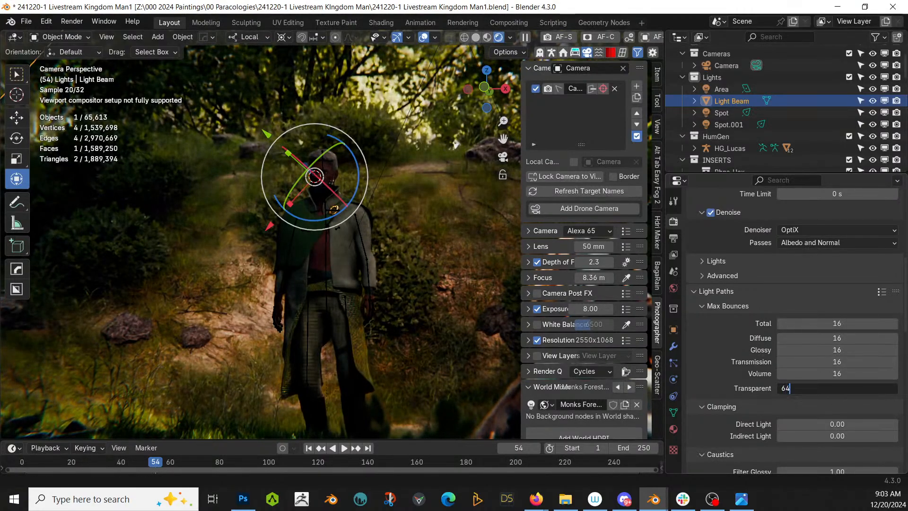
key("Return")
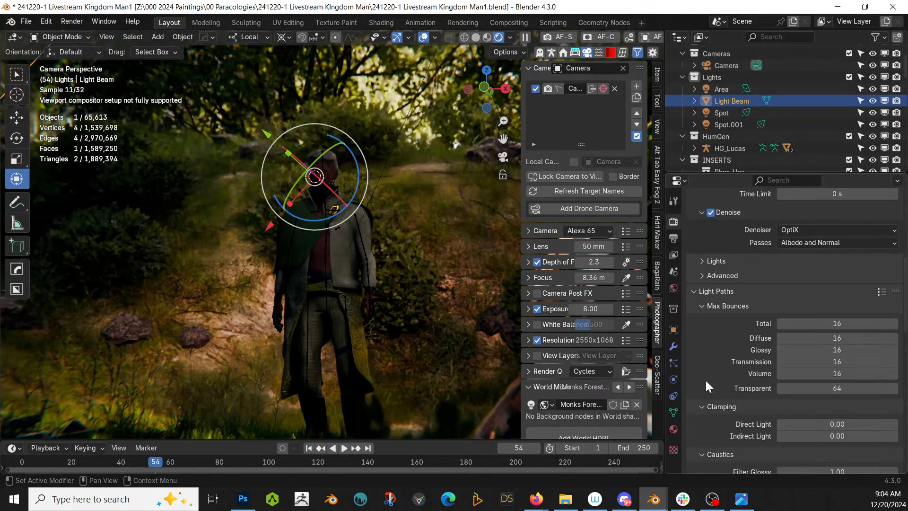
Change the Color Management look to Base Contrast
scroll(713, 389, "down", 15)
scroll(713, 390, "down", 5)
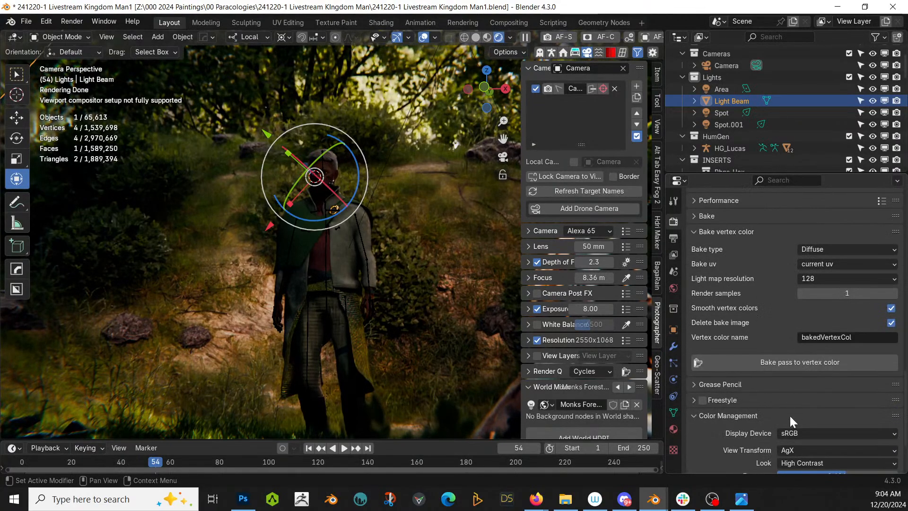
left_click(805, 462)
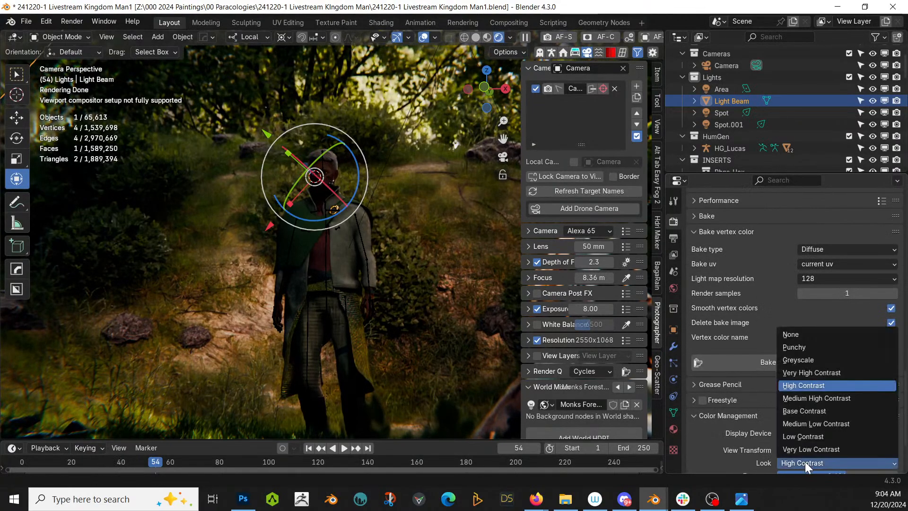
left_click(815, 410)
Set the world's Mist Pass depth to 250 m
left_click(673, 287)
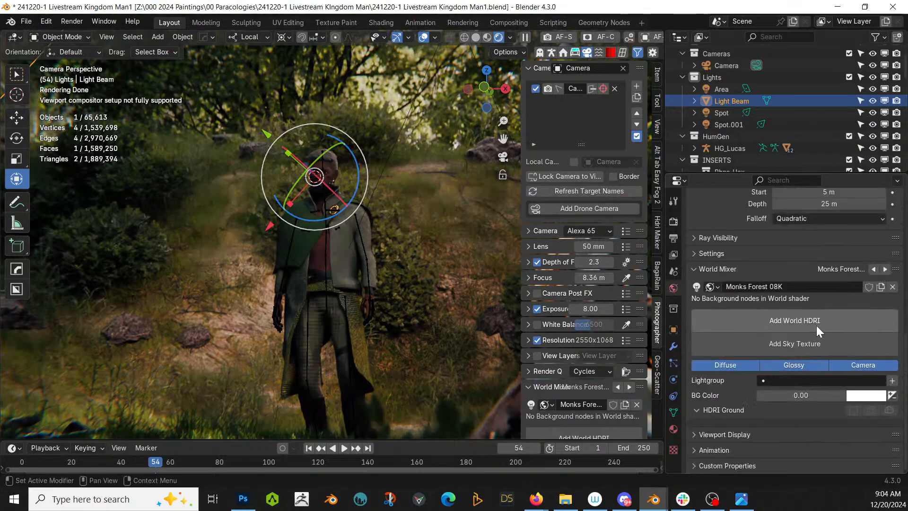
scroll(828, 322, "up", 5)
left_click(832, 321)
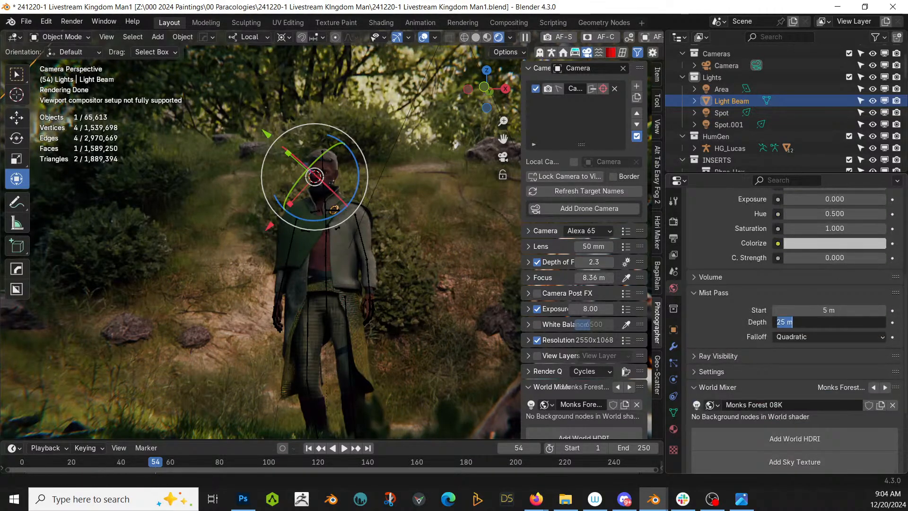
type("250")
key("Return")
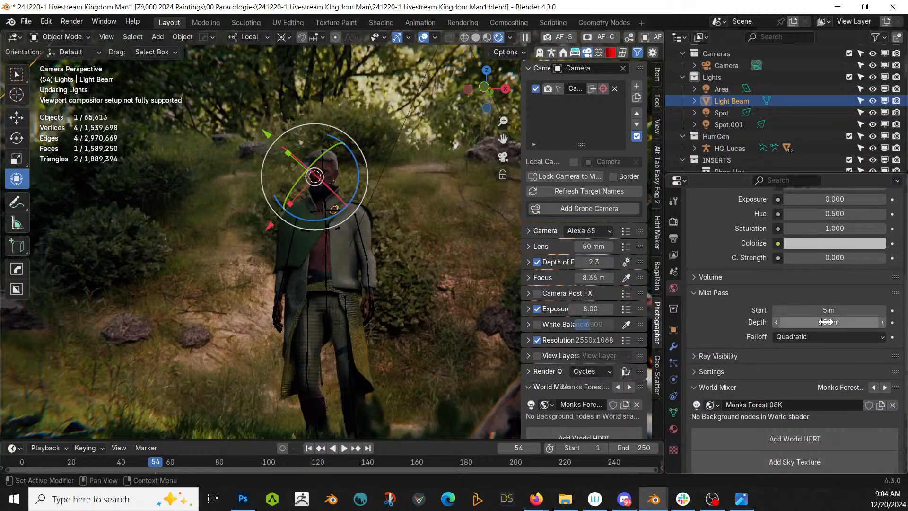
Enlarge the 3D viewport and examine the figure and the overall composition through the camera
scroll(396, 294, "down", 5)
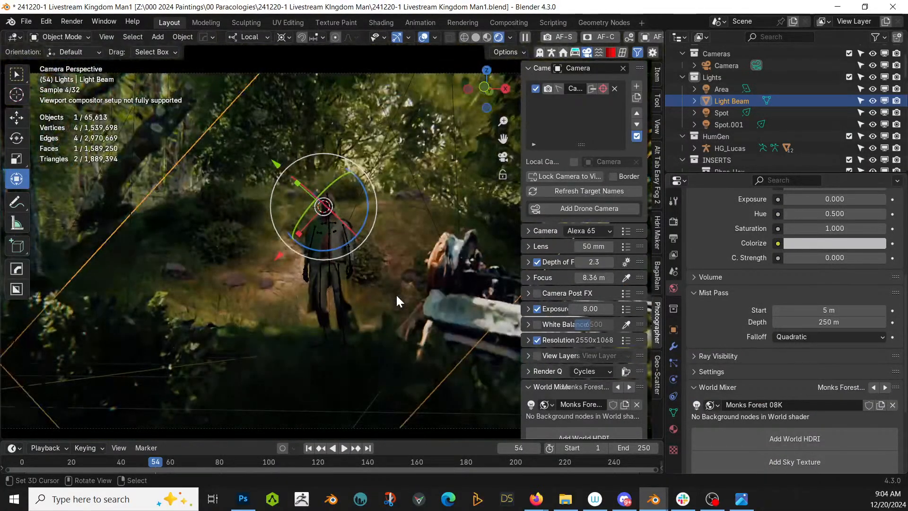
middle_click_drag(379, 311, 360, 320, "shift")
scroll(360, 319, "down", 1)
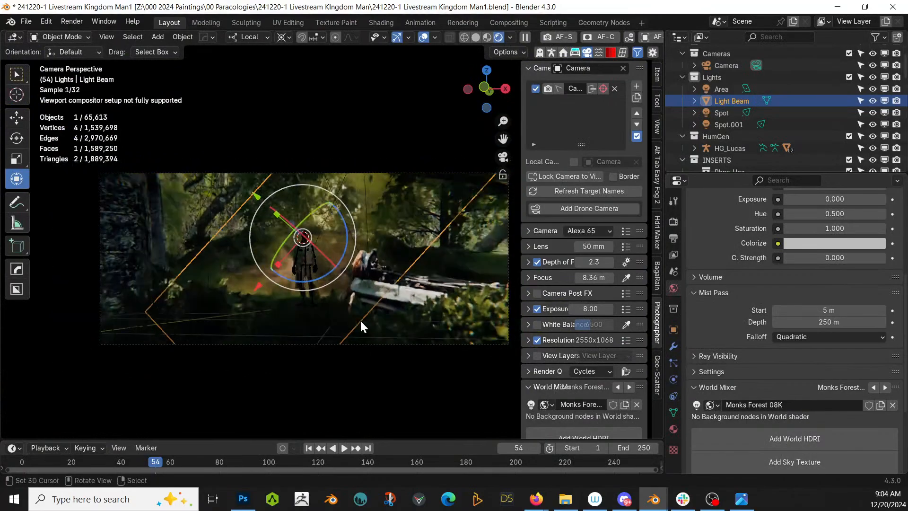
left_click_drag(657, 179, 813, 189)
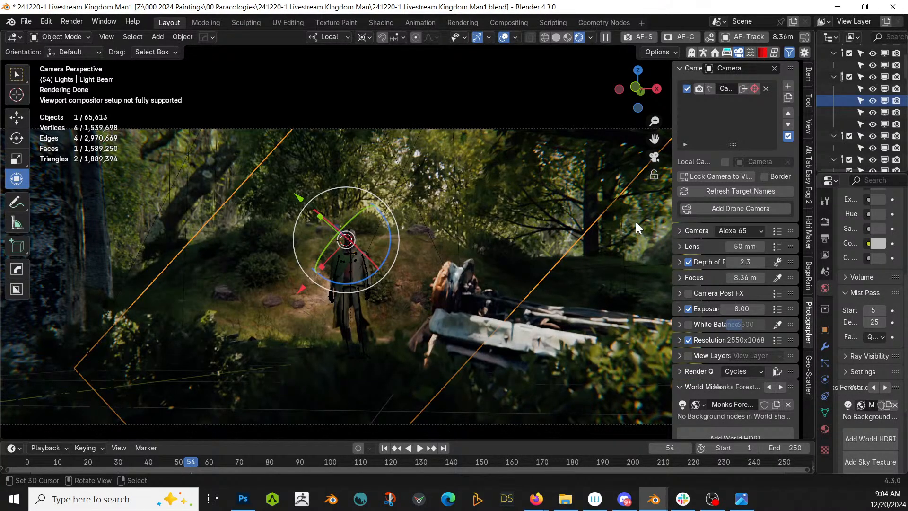
scroll(468, 259, "up", 7)
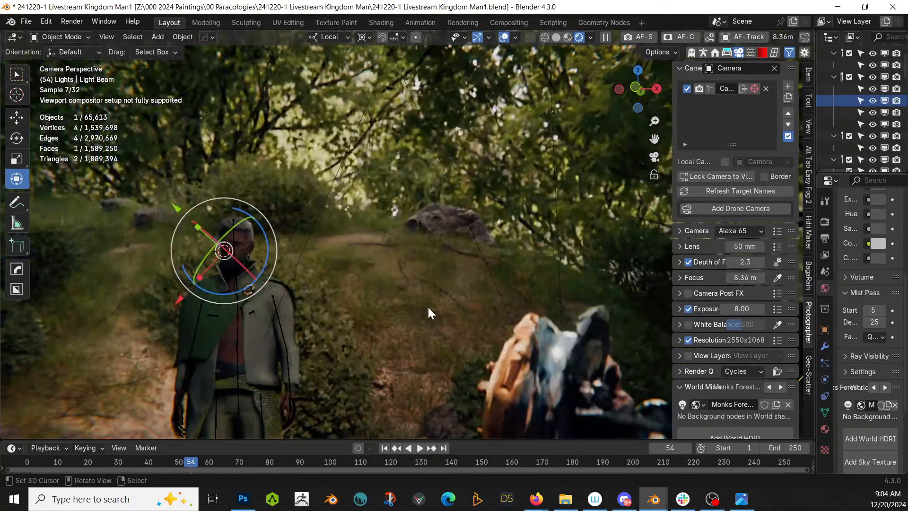
middle_click_drag(318, 351, 398, 279, "shift")
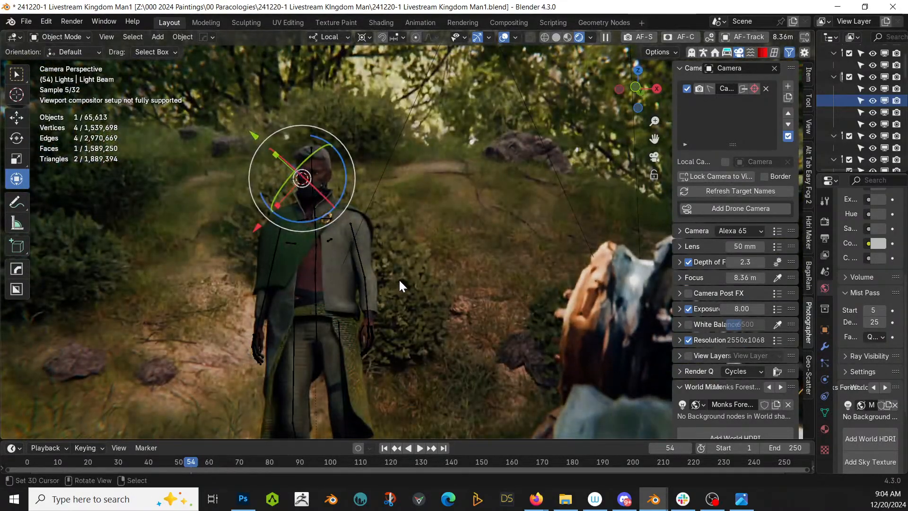
scroll(398, 279, "down", 1)
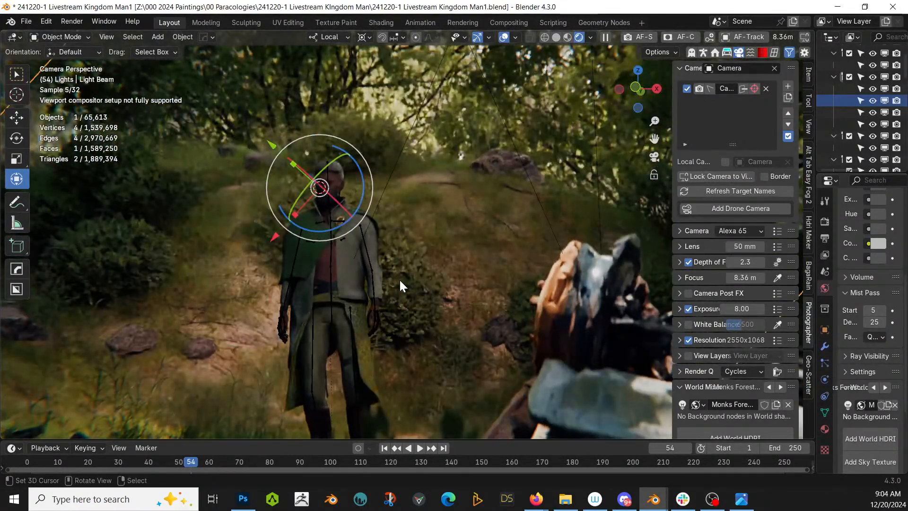
scroll(391, 313, "down", 1)
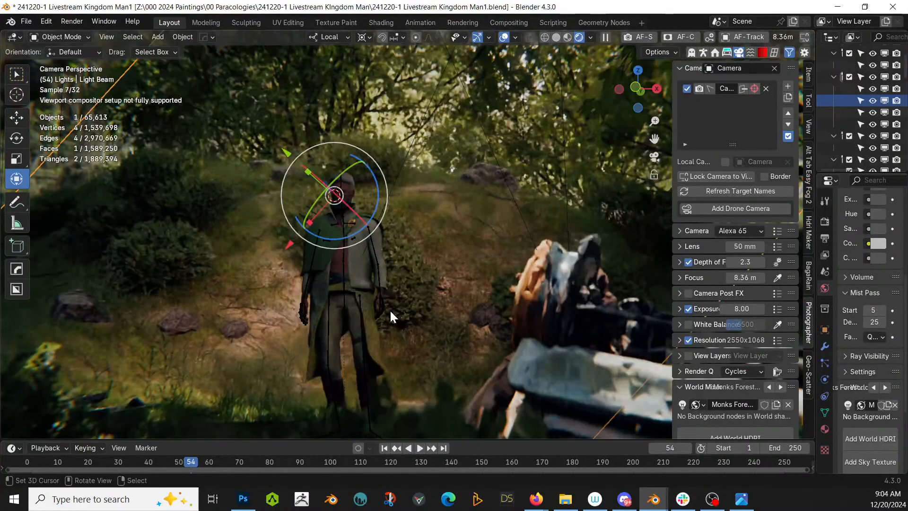
scroll(391, 313, "up", 2)
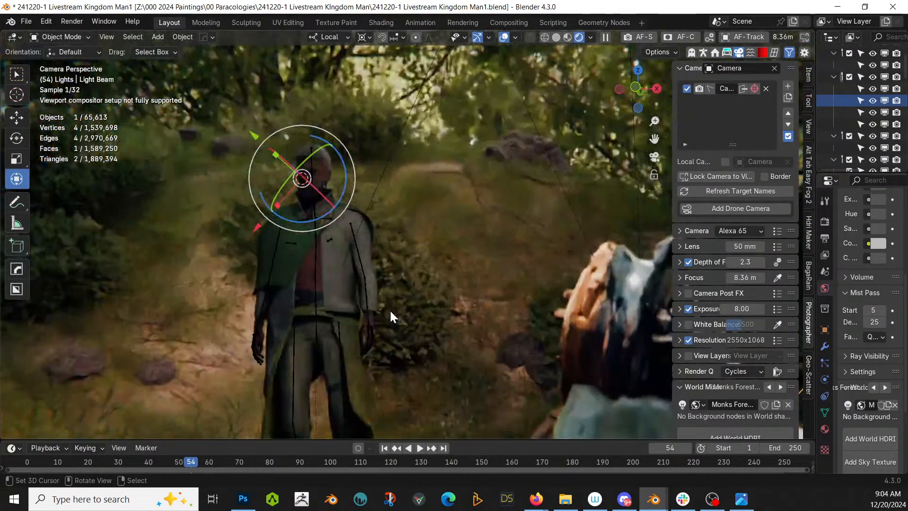
Select the green cape on the figure, show its material settings and widen the properties area
middle_click_drag(390, 310, 395, 310)
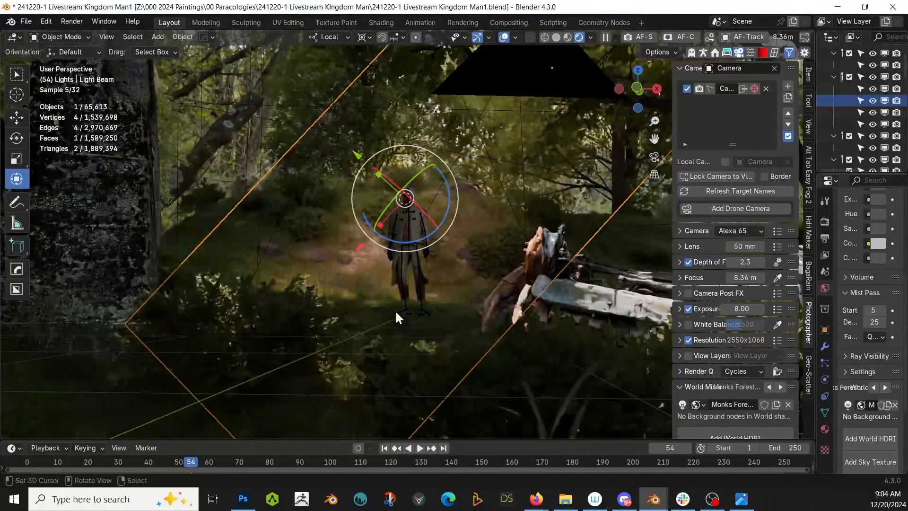
scroll(395, 310, "up", 3)
scroll(395, 310, "up", 4)
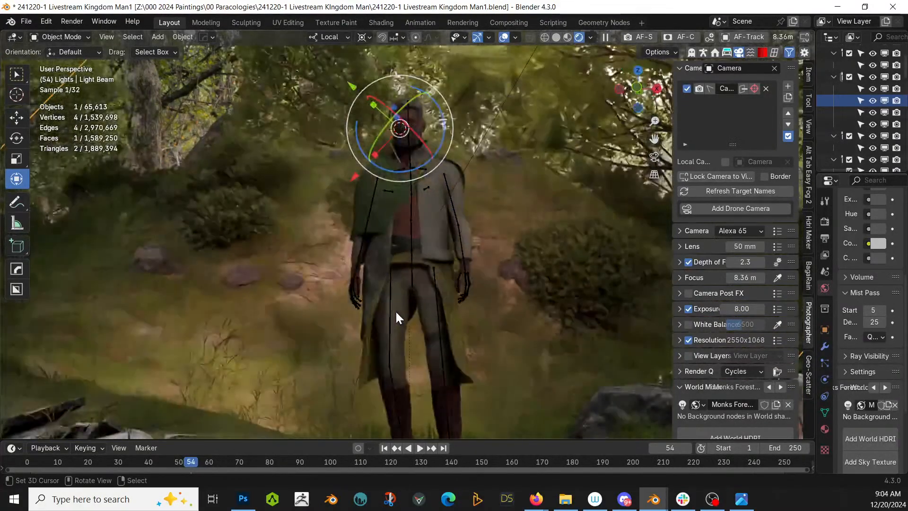
scroll(394, 260, "up", 3)
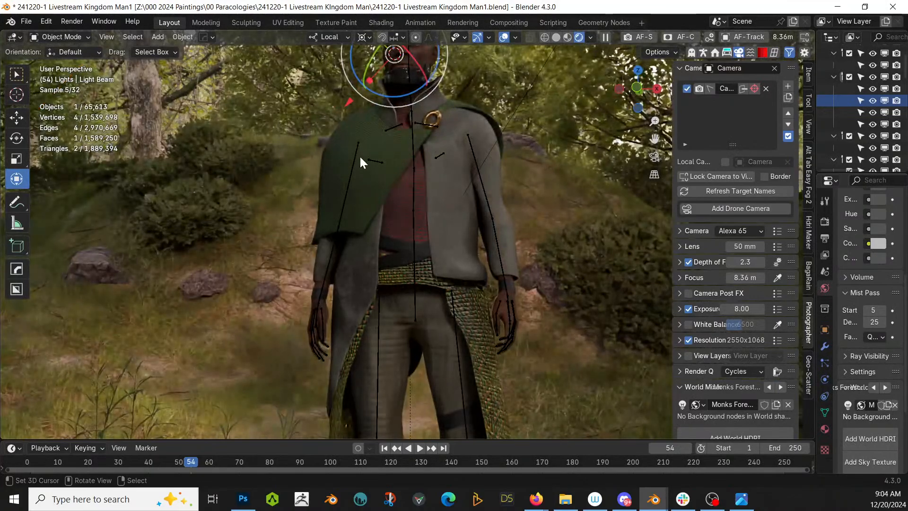
left_click(353, 121)
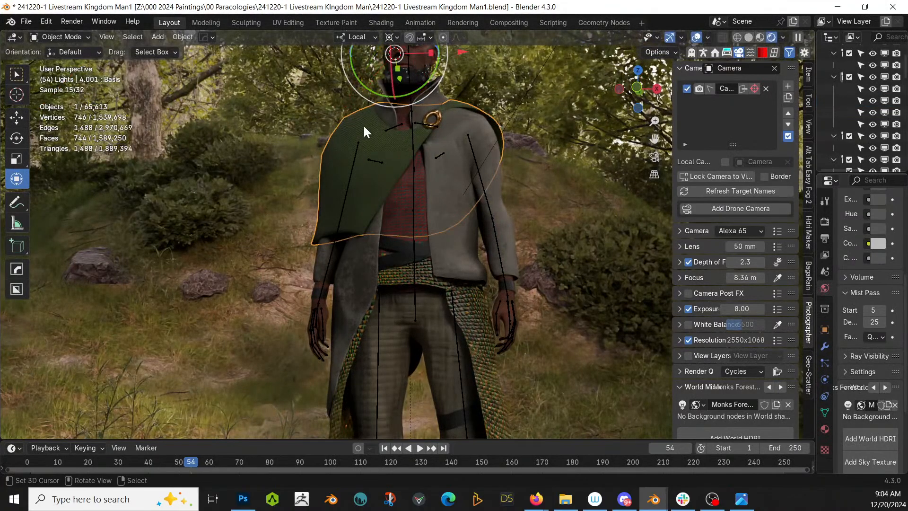
left_click(824, 427)
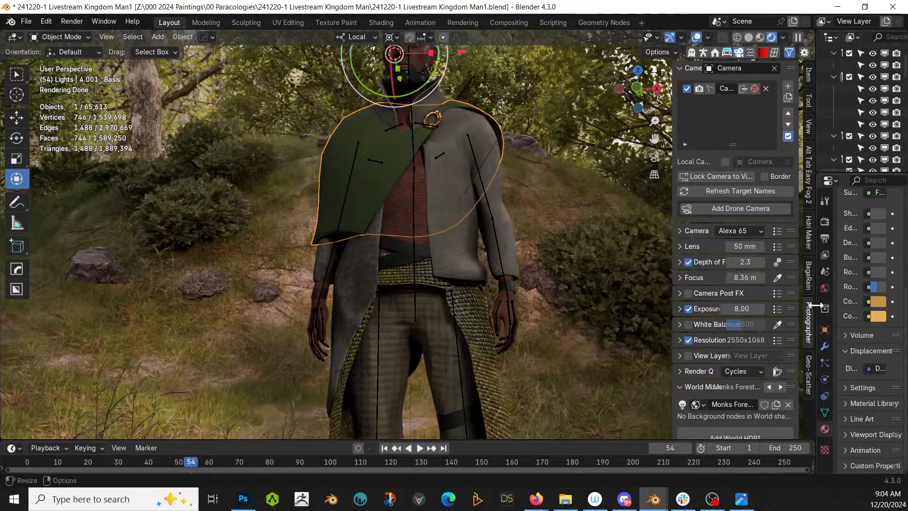
left_click_drag(817, 305, 657, 309)
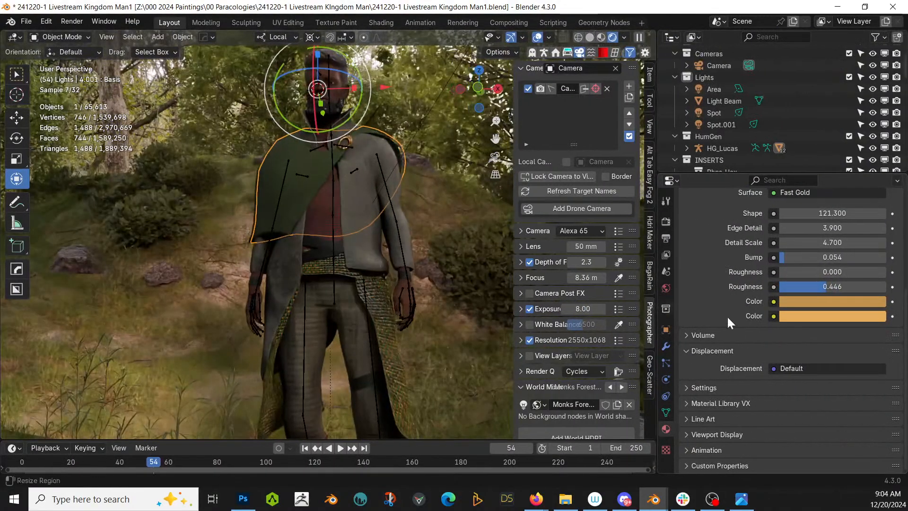
Brighten Color1 of the cape's Basic Knitter UV material to a value of about 0.482
scroll(755, 321, "up", 5)
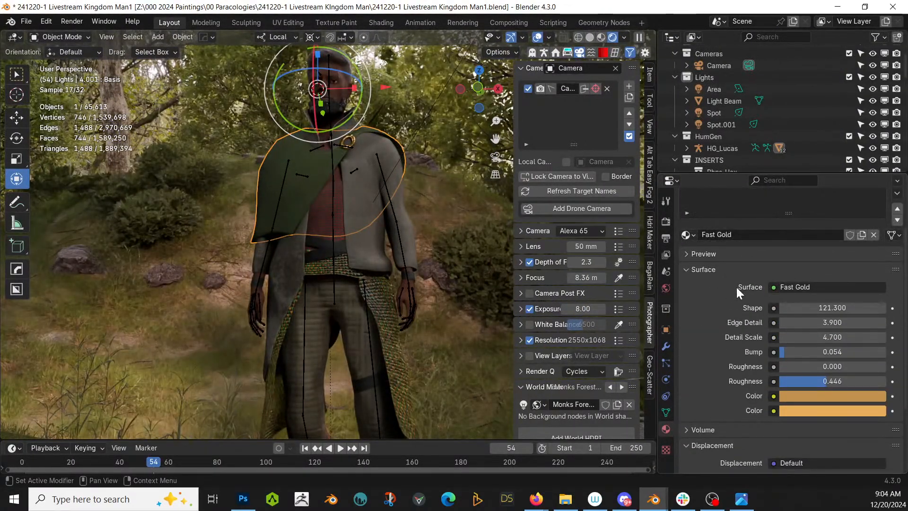
left_click(692, 236)
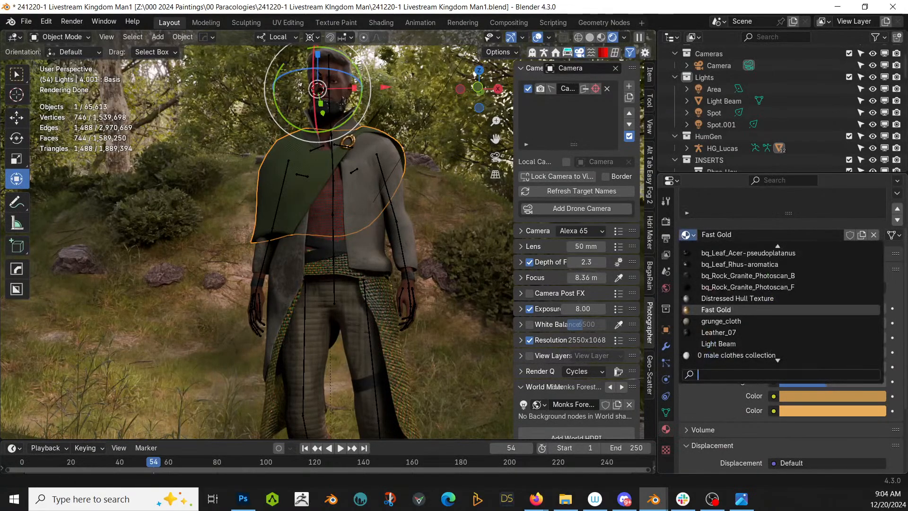
left_click(720, 234)
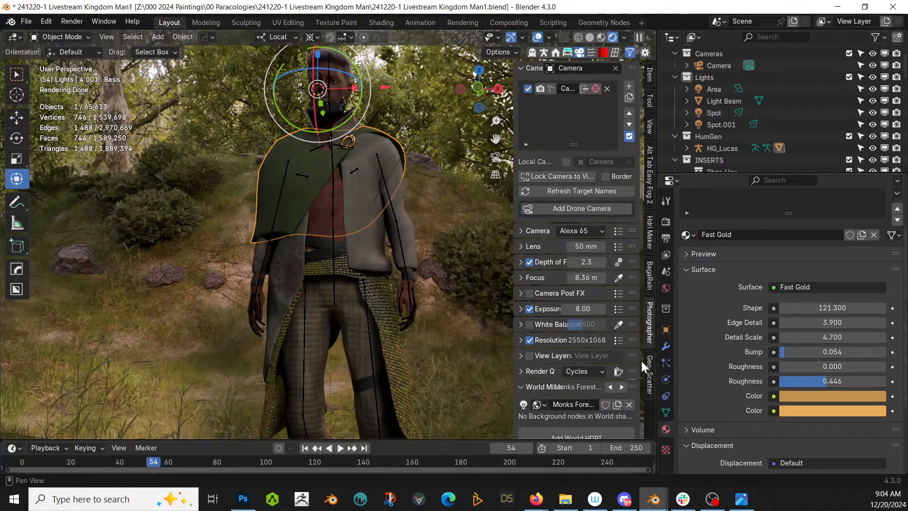
scroll(725, 319, "up", 3)
left_click(725, 222)
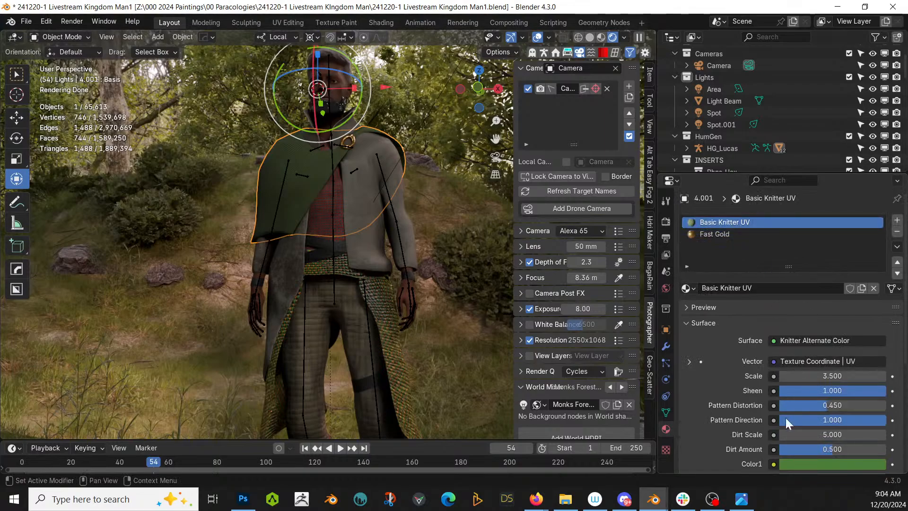
scroll(784, 418, "down", 3)
left_click(826, 395)
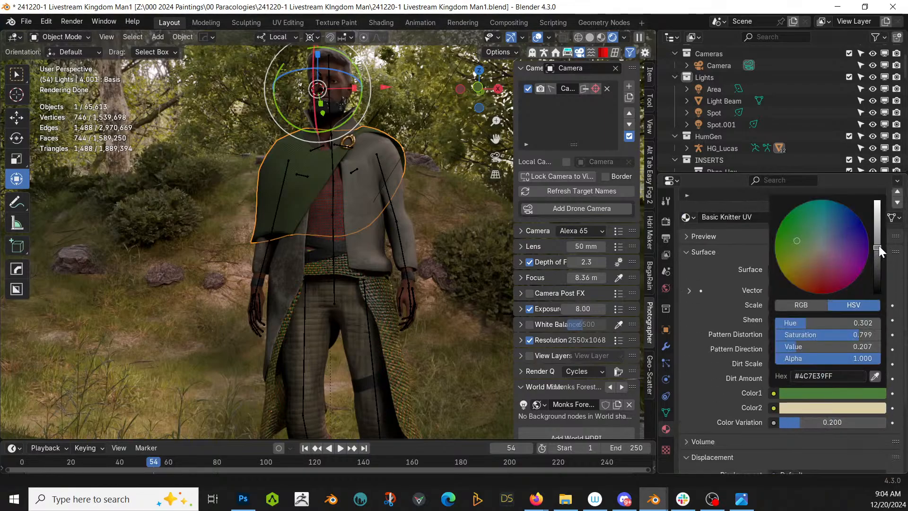
left_click_drag(877, 247, 877, 227)
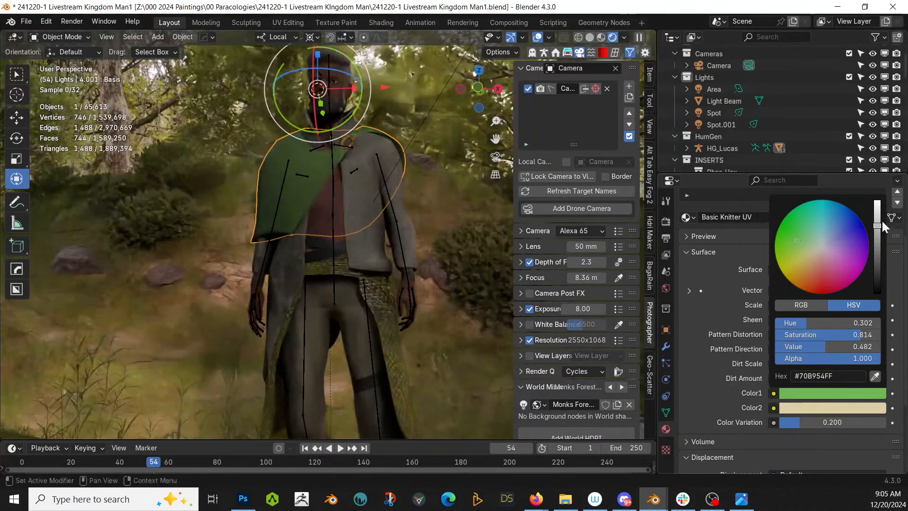
Tint the RGB node of the coat's grunge_cloth material a warm beige, brighten that color, and save the file
left_click(364, 186)
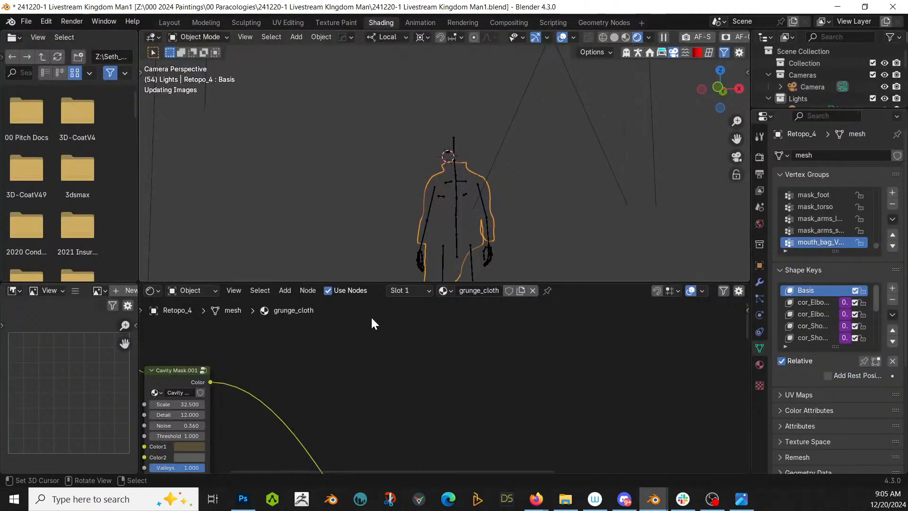
middle_click_drag(369, 376, 660, 367)
scroll(413, 425, "up", 2)
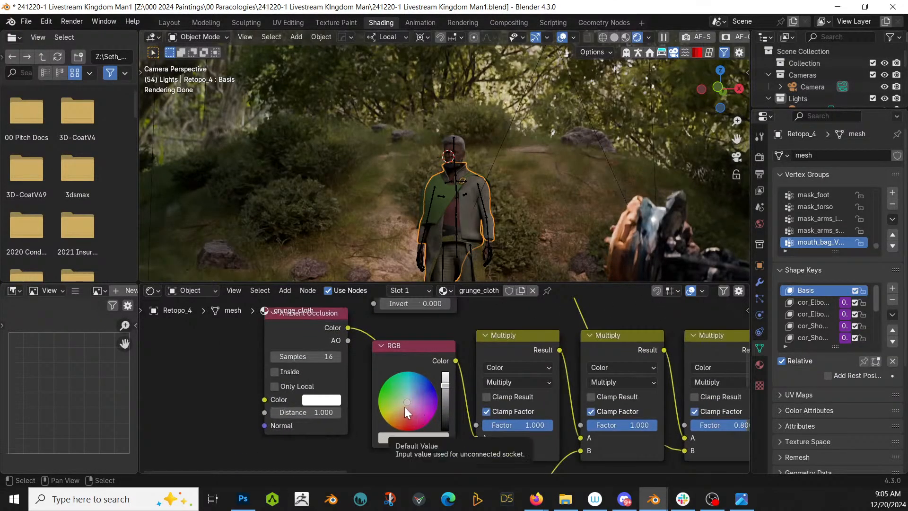
left_click(404, 407)
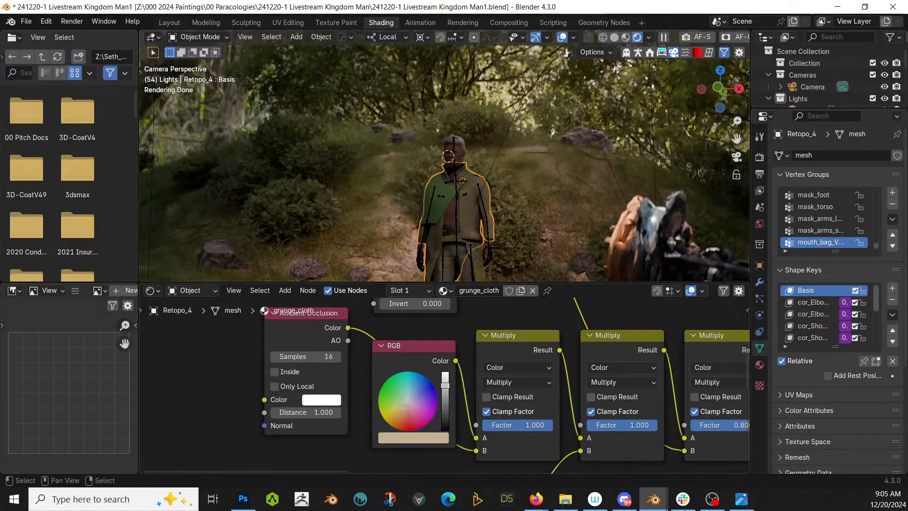
left_click(444, 378)
scroll(535, 164, "down", 2)
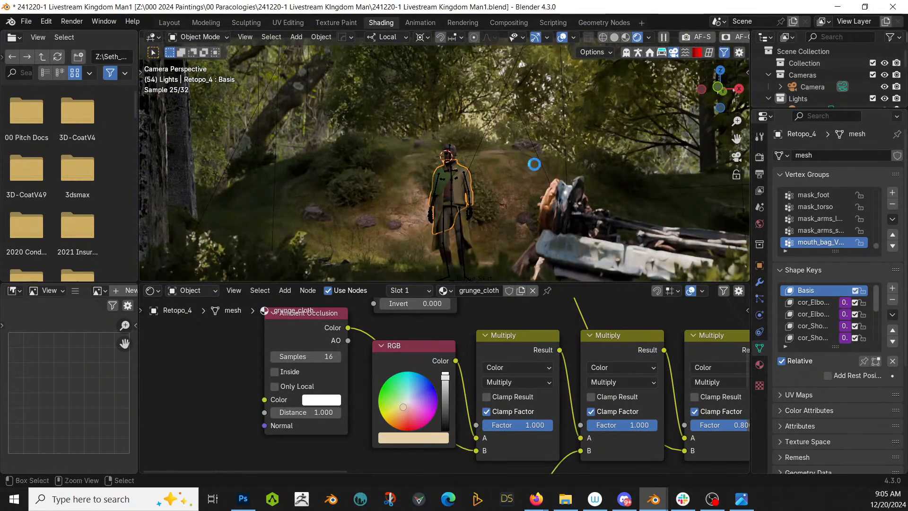
key("ctrl+s")
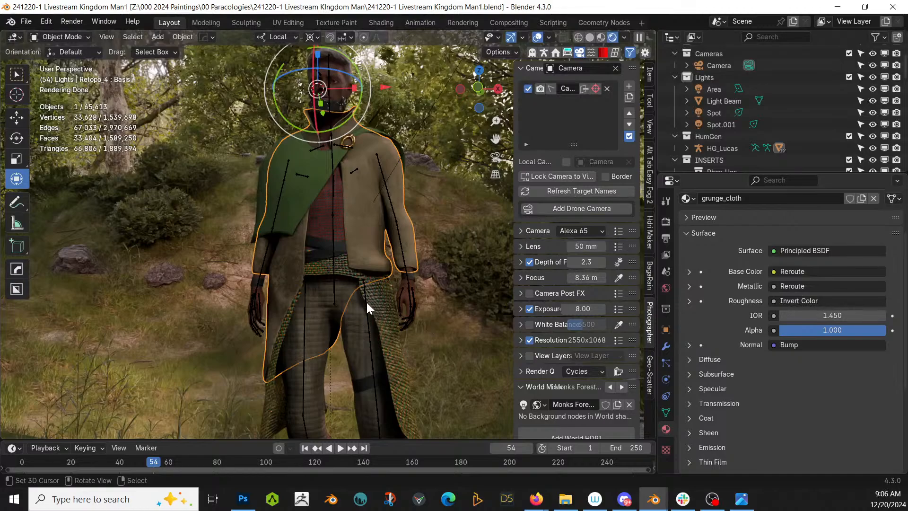
Examine how the recolored coat reads on the figure within the wider forest scene
scroll(367, 307, "down", 4)
scroll(367, 303, "down", 2)
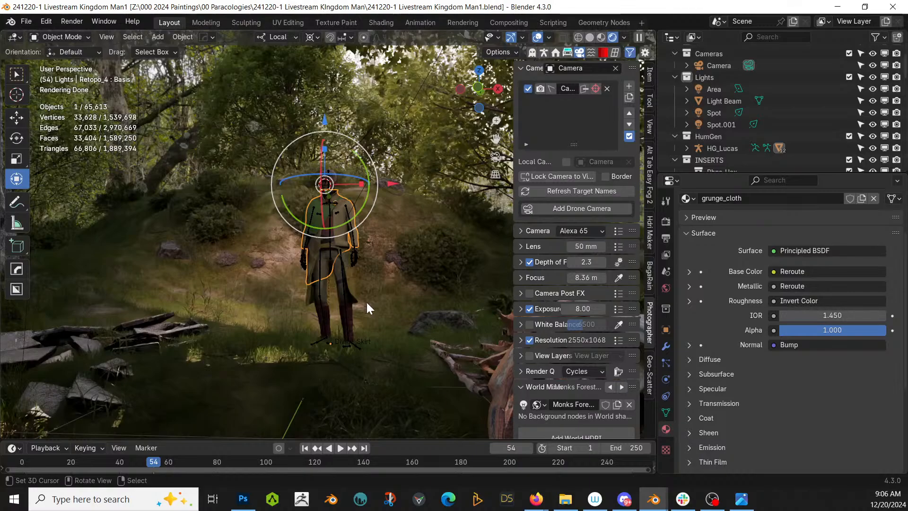
scroll(367, 337, "down", 3)
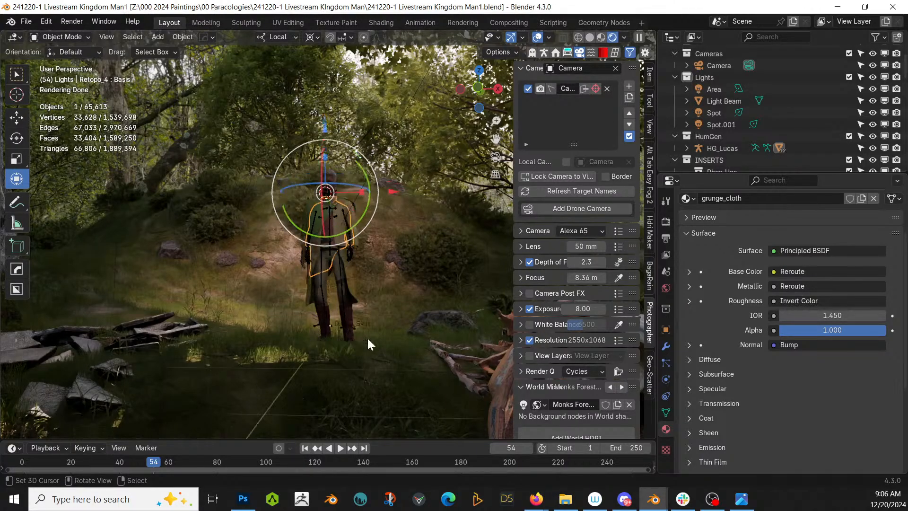